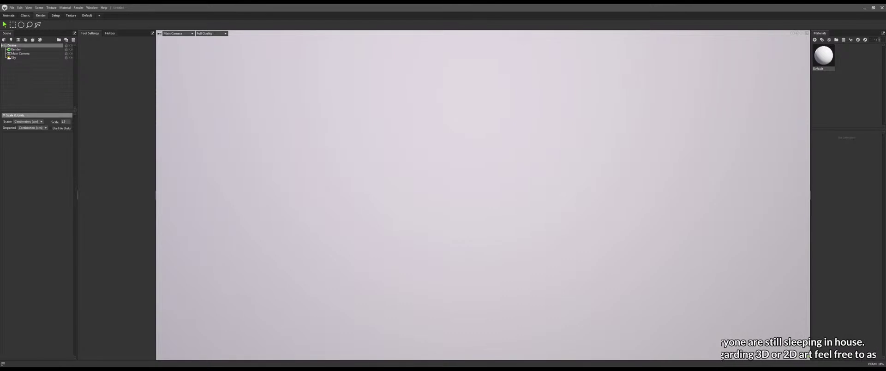
left_click(313, 121)
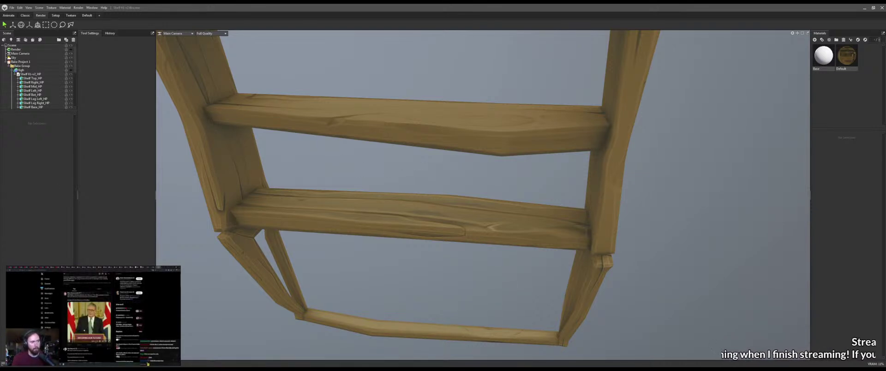
left_click_drag(320, 180, 367, 182)
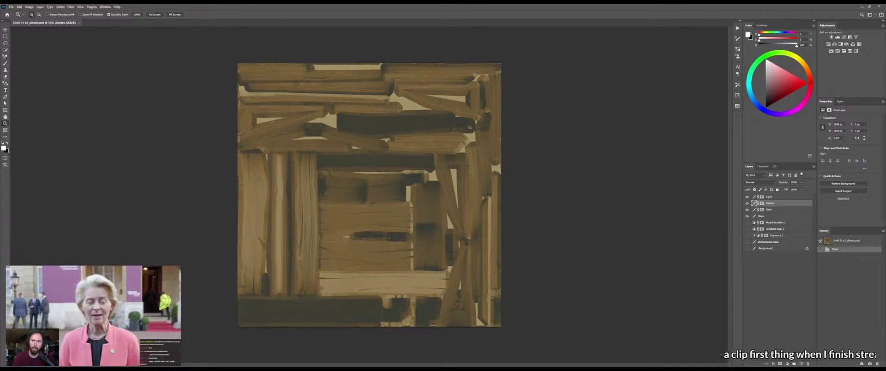
Switch to the shelf albedo texture in Photoshop, rotate the canvas and examine the wood grain and cracks on the horizontal planks
left_click_drag(373, 208, 384, 166)
scroll(384, 167, "down", 3)
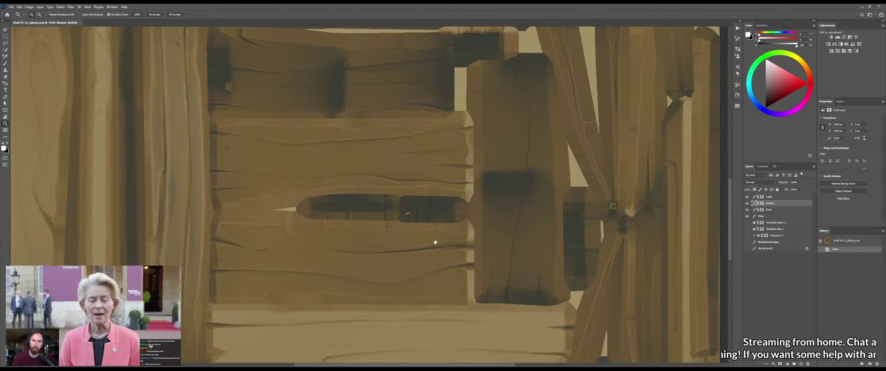
left_click_drag(434, 257, 378, 108)
key("r")
left_click_drag(388, 249, 419, 113)
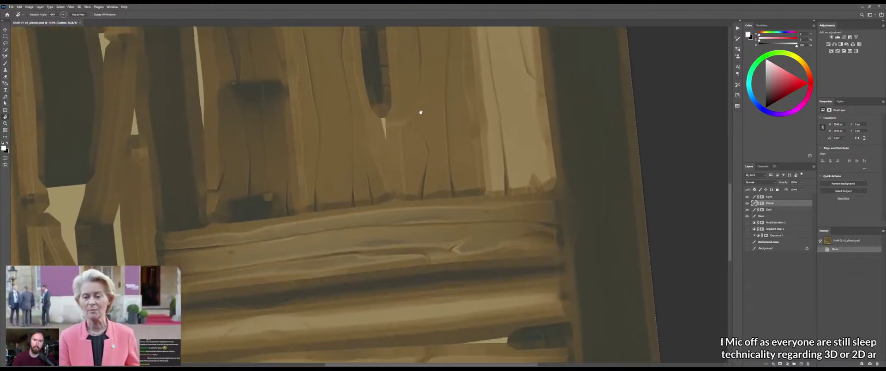
left_click_drag(479, 132, 482, 142)
left_click_drag(442, 235, 442, 222)
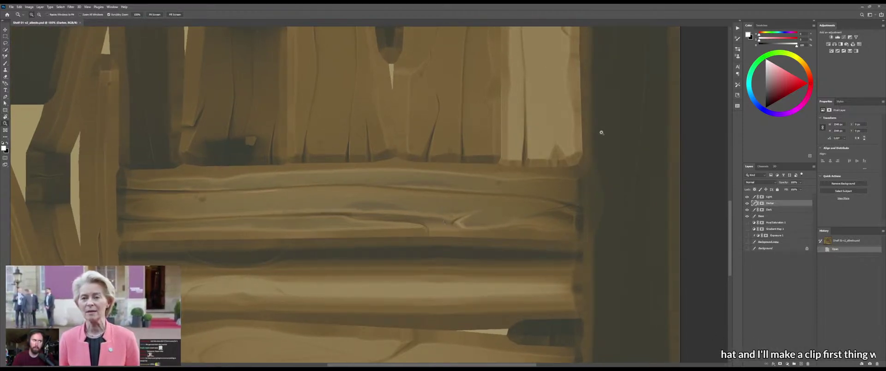
left_click_drag(601, 133, 602, 140)
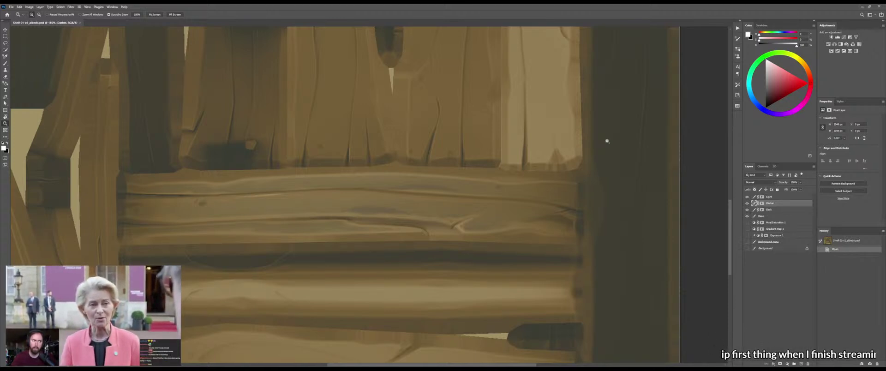
left_click_drag(372, 220, 499, 227)
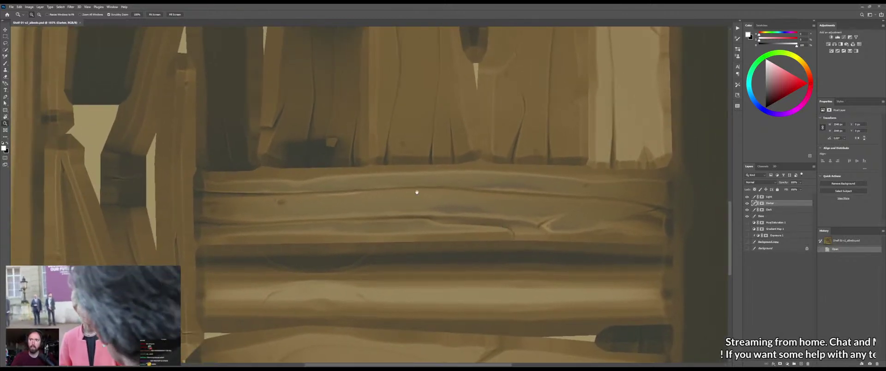
left_click_drag(529, 187, 497, 218)
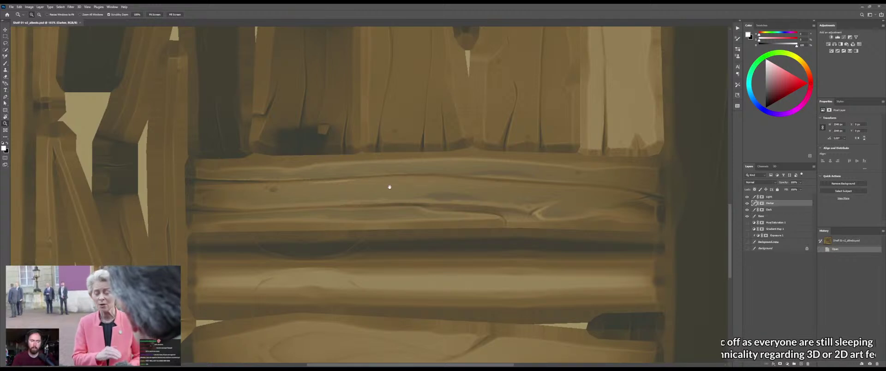
left_click_drag(390, 187, 408, 191)
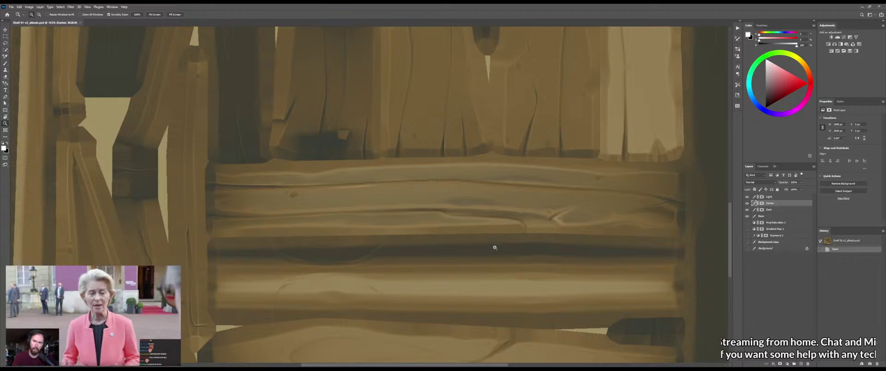
left_click_drag(518, 212, 475, 192)
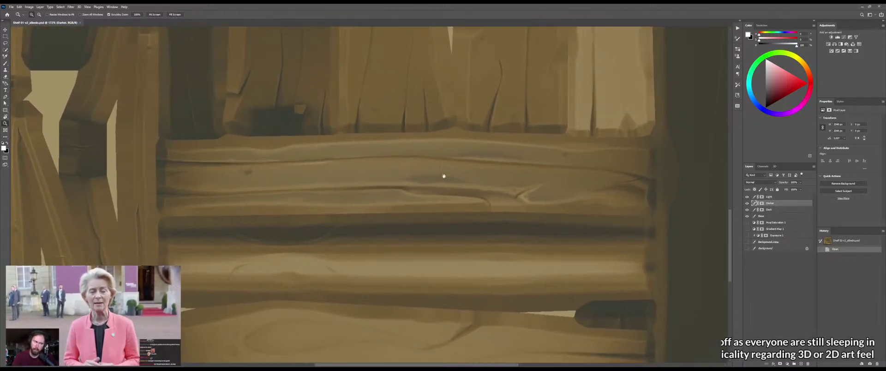
left_click_drag(419, 182, 404, 188)
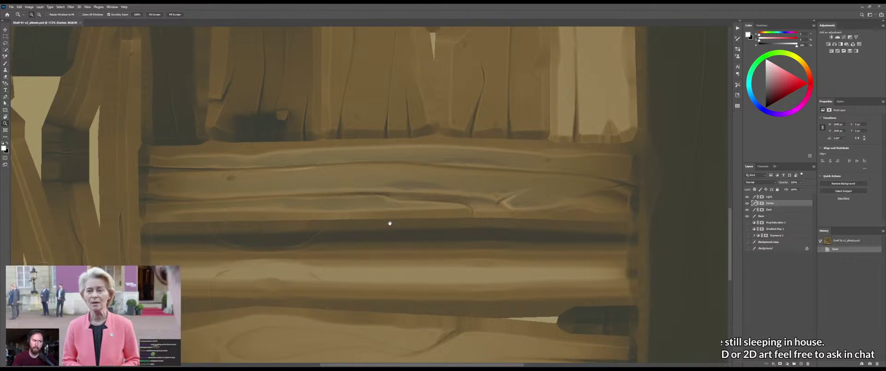
left_click_drag(392, 234, 413, 231)
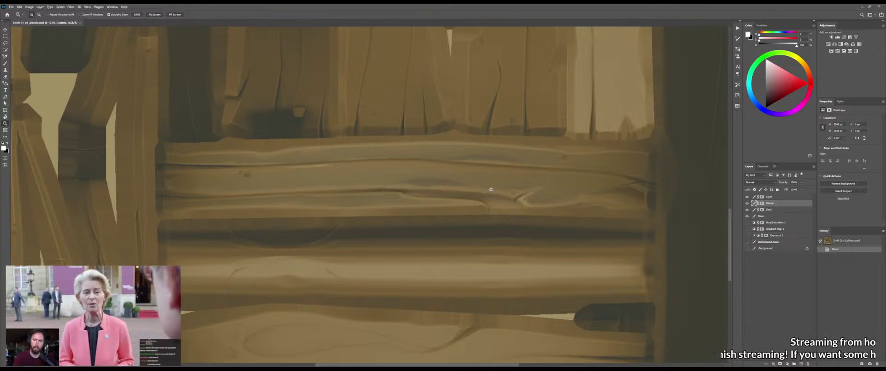
left_click_drag(446, 201, 481, 212)
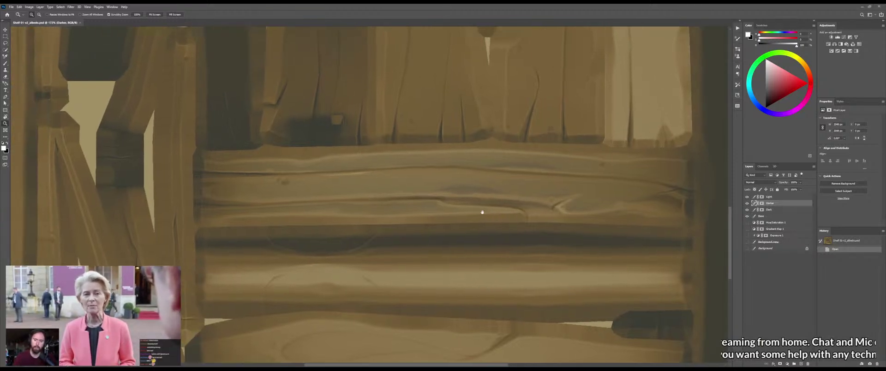
Undo the stray brush stroke and paint a faint dark streak above the plank's middle crack on the Darker layer's mask
left_click_drag(404, 187, 457, 190)
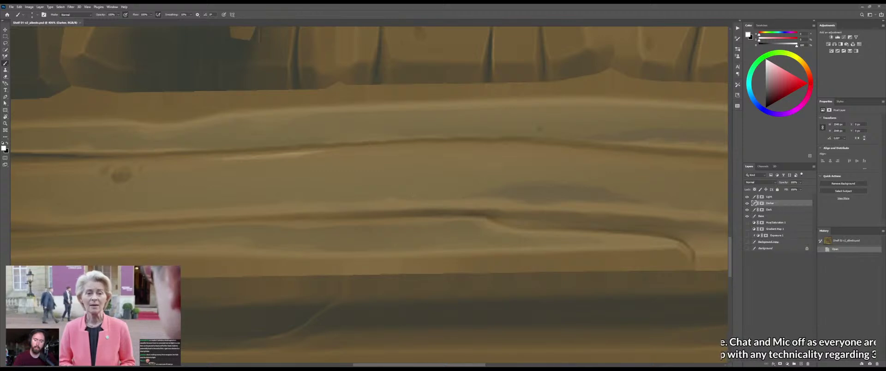
key("ctrl+z")
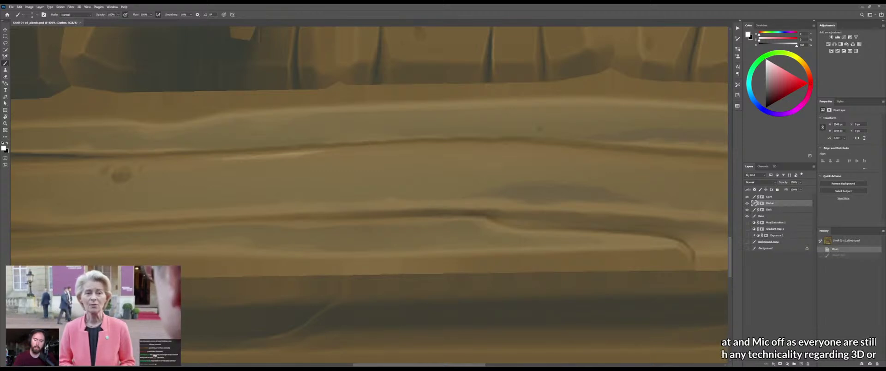
left_click(762, 203)
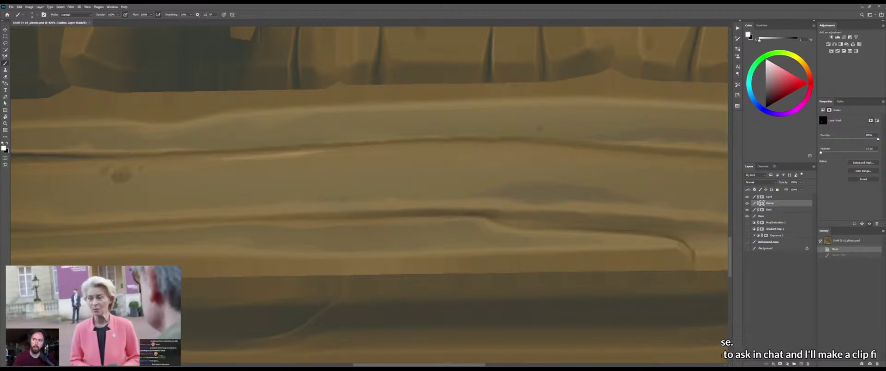
left_click_drag(364, 198, 371, 199)
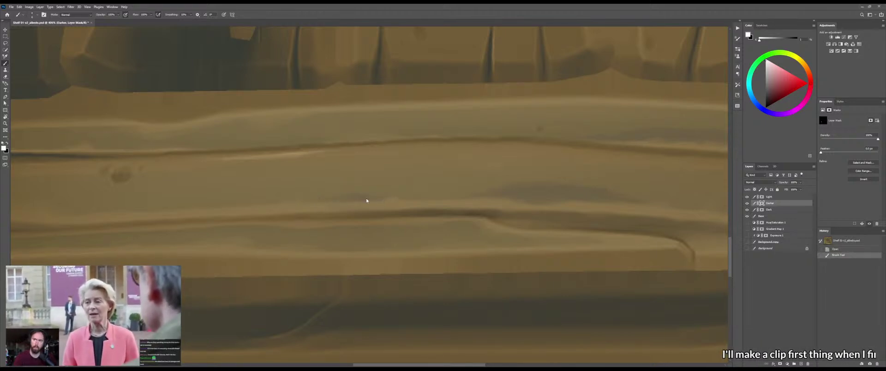
left_click(406, 199)
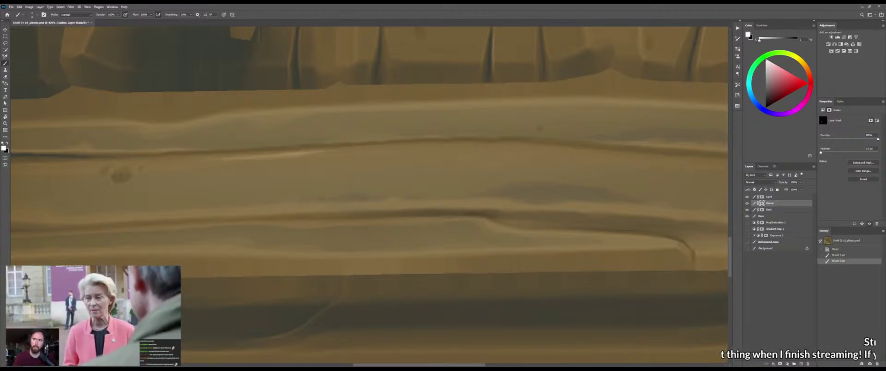
mouse_move(331, 198)
left_mouse_down()
mouse_move(356, 198)
mouse_move(346, 201)
left_mouse_up()
Trim the dark streak above the crack by painting black over its edges on the Darker layer's mask
key("x")
left_click_drag(330, 202, 351, 201)
left_click_drag(335, 202, 360, 200)
left_click_drag(344, 202, 362, 200)
mouse_move(346, 201)
left_mouse_down()
mouse_move(377, 199)
mouse_move(355, 197)
left_mouse_up()
key("x")
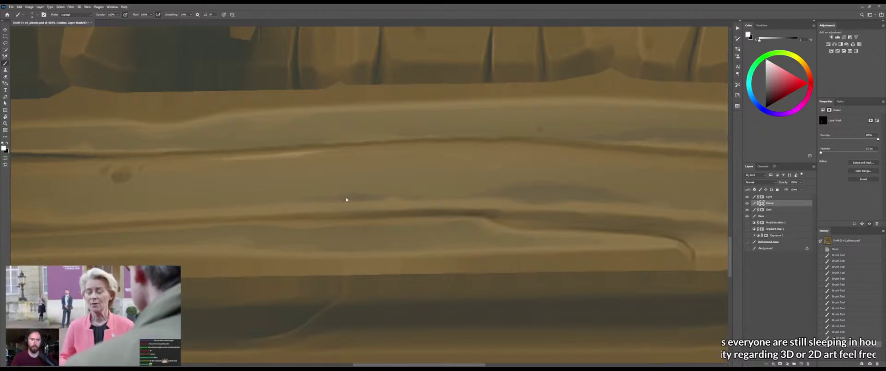
Soften the left end of the dark streak with the Mixer Brush and return to the regular brush with black
key("shift+b")
left_click(331, 196)
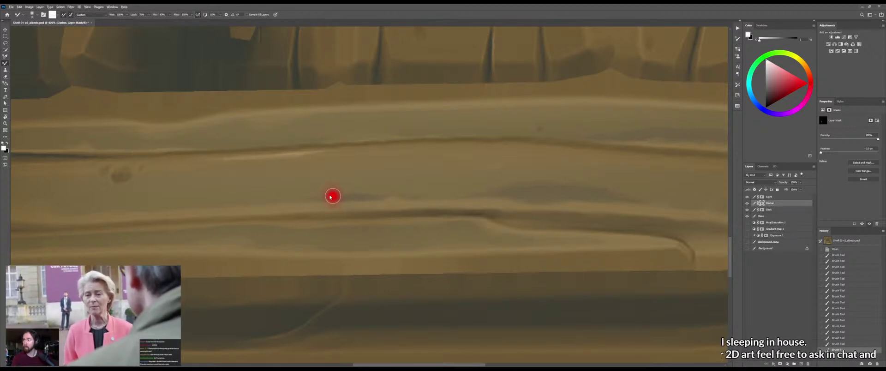
mouse_move(330, 197)
left_mouse_down()
mouse_move(348, 198)
mouse_move(331, 198)
left_mouse_up()
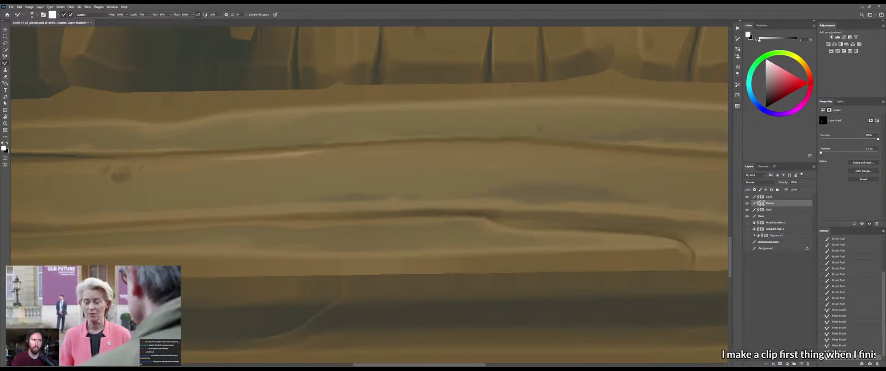
mouse_move(346, 198)
left_mouse_down()
mouse_move(367, 198)
mouse_move(338, 199)
left_mouse_up()
key("shift+b")
key("x")
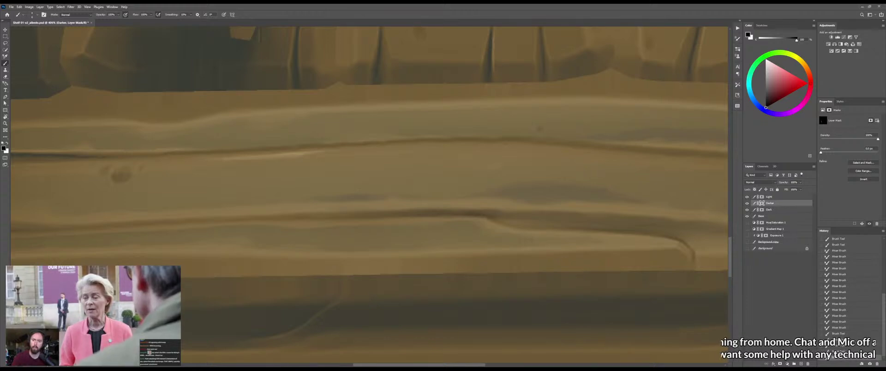
On the Dark layer, start a Pen path at the right end of the lowest plank and trace along its dark crack
key("z")
left_click_drag(400, 188, 343, 190)
left_click_drag(430, 209, 420, 196)
left_click_drag(420, 190, 405, 130)
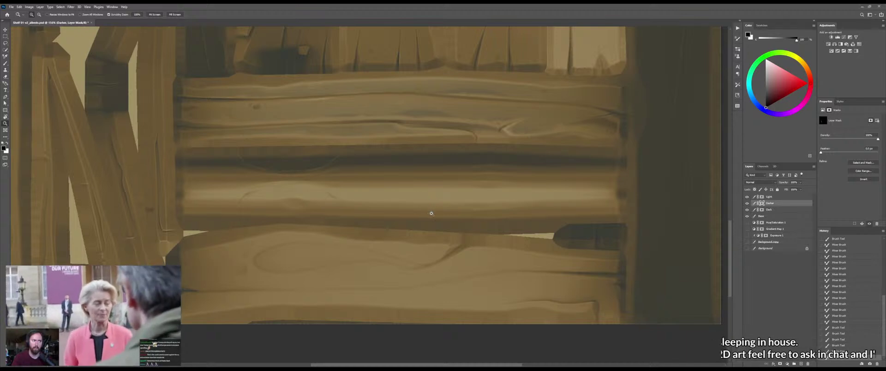
left_click_drag(437, 219, 413, 191)
left_click_drag(500, 212, 425, 208)
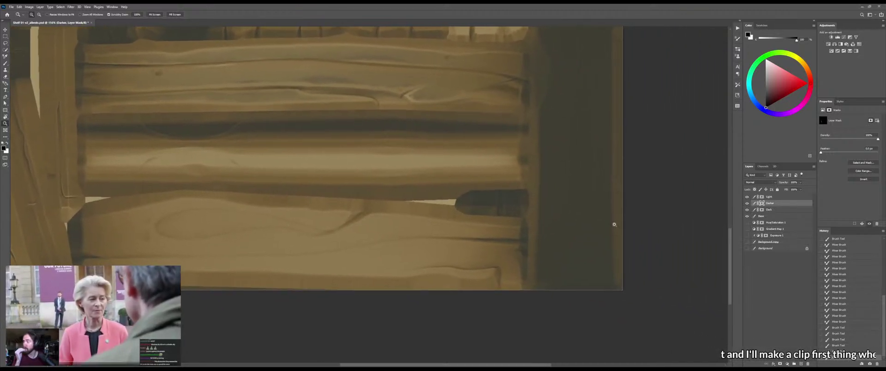
left_click(788, 210)
left_click_drag(484, 233, 507, 231)
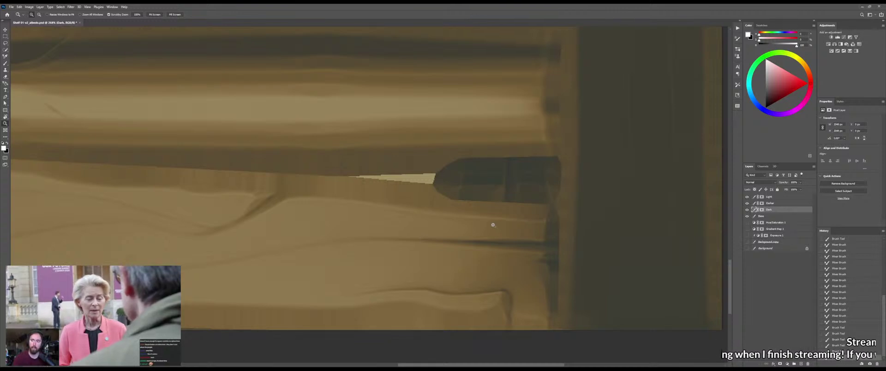
key("p")
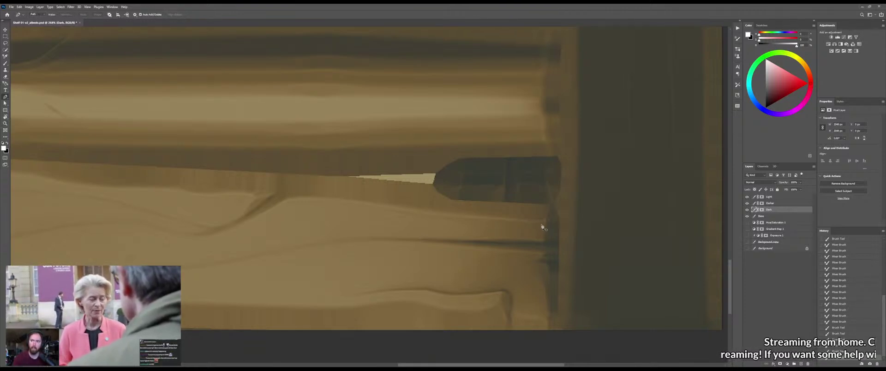
left_click(543, 224)
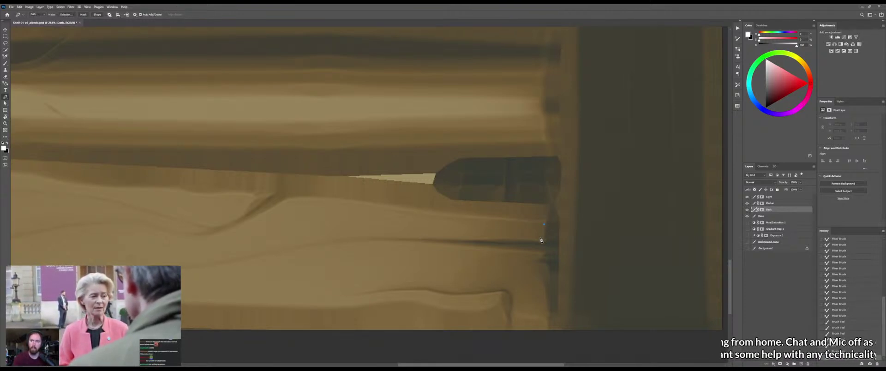
left_click(541, 238)
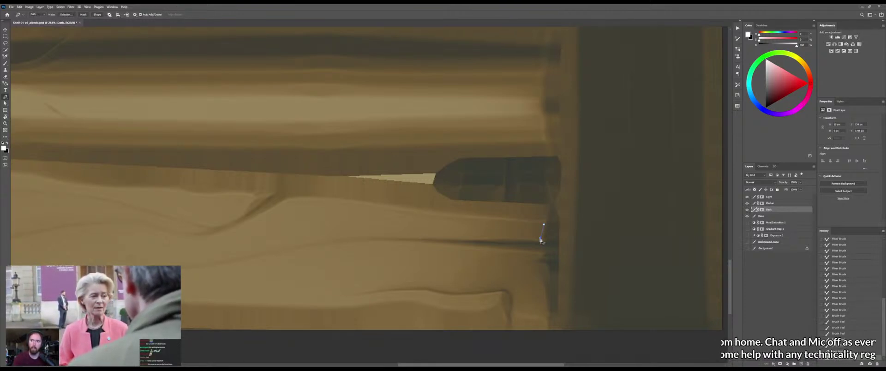
left_click(354, 236)
Extend the path leftward along the lower grain line, ending beside the small knot near the plank's left end
left_click_drag(297, 247, 458, 218)
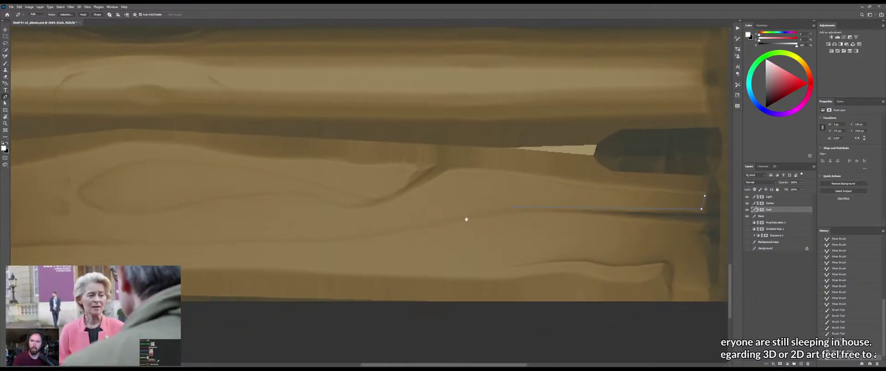
left_click_drag(279, 241, 510, 229)
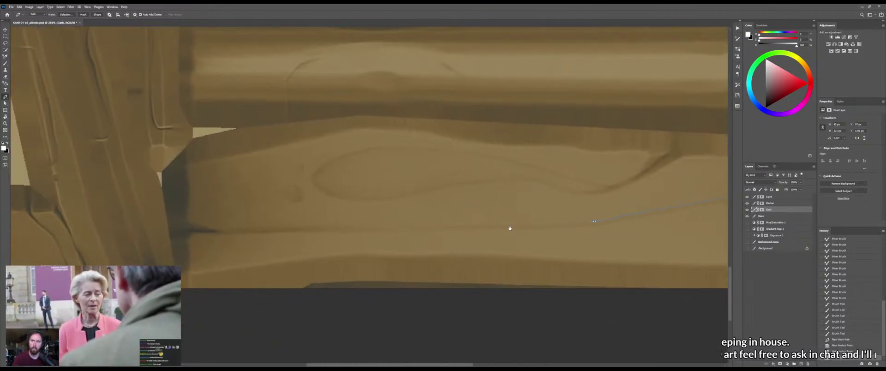
left_click_drag(561, 209, 440, 219)
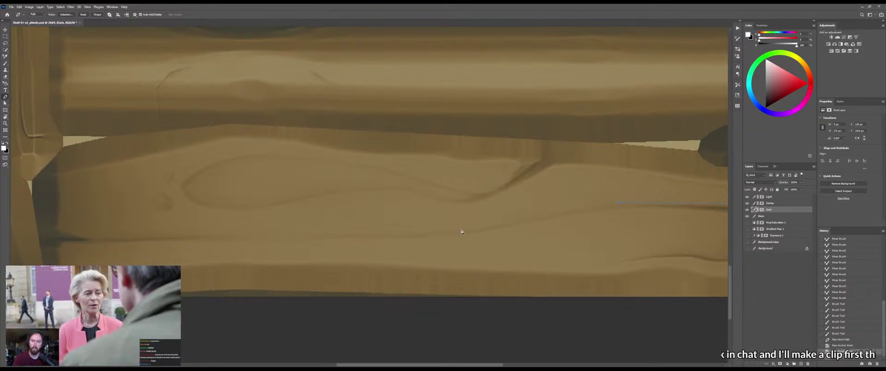
left_click(466, 231)
key("ctrl+z")
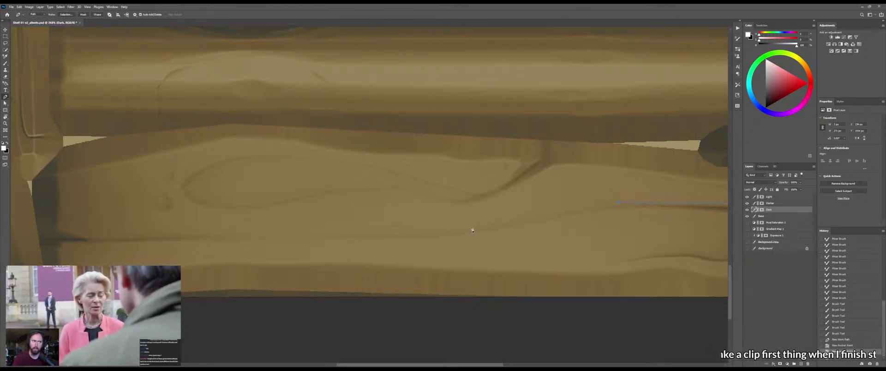
left_click_drag(396, 233, 527, 221)
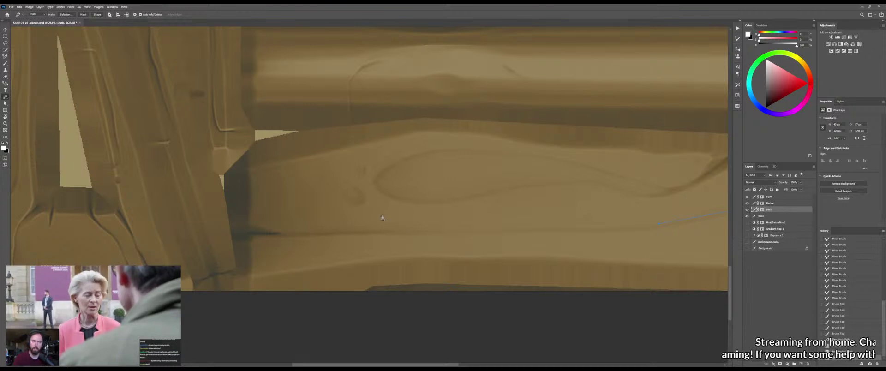
left_click(371, 209)
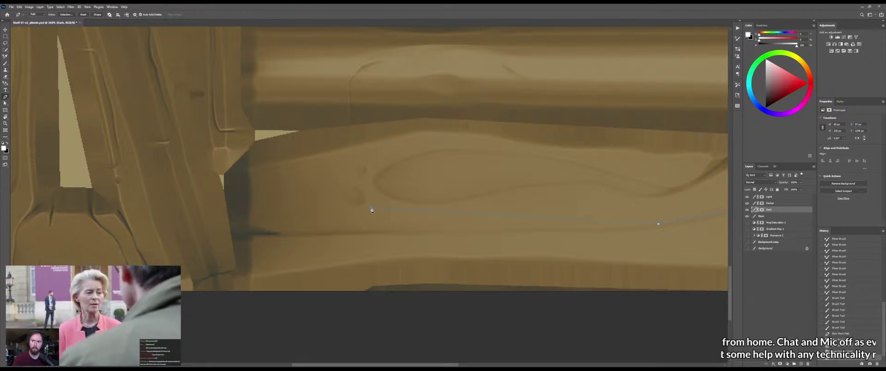
left_click(381, 201)
left_click_drag(488, 203, 327, 230)
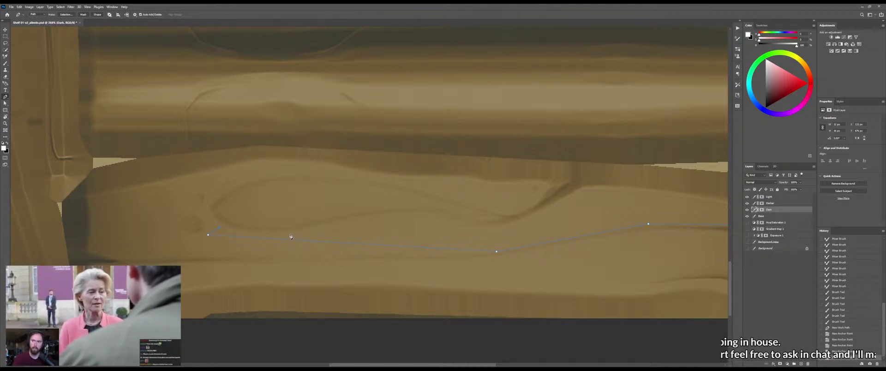
Re-place the path's left end point and trace back rightward beneath the oval grain ring to the foot of the diagonal crack
key("ctrl+z")
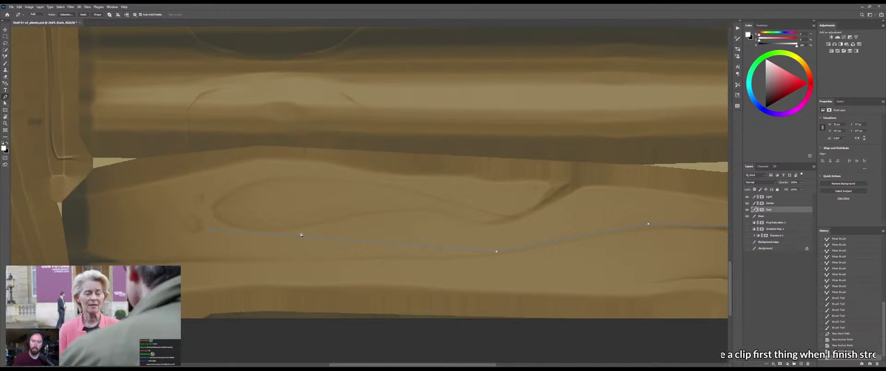
left_click(301, 234)
key("ctrl+z")
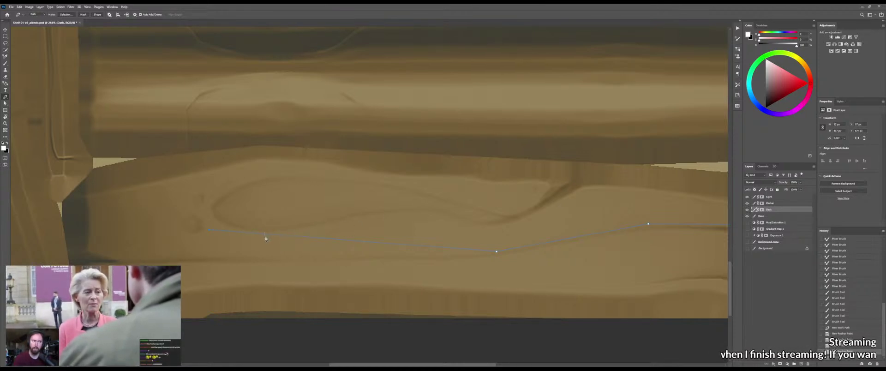
left_click(265, 236)
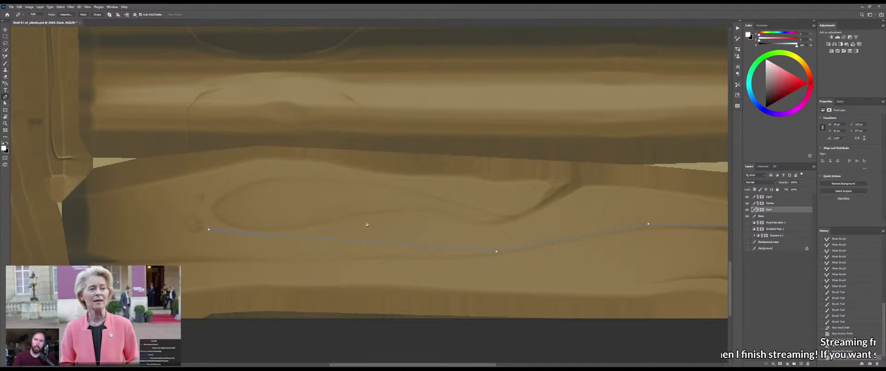
left_click(340, 223)
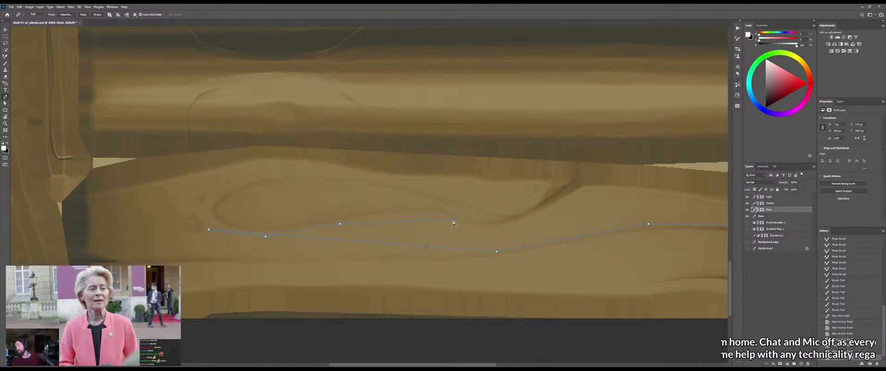
left_click(491, 227)
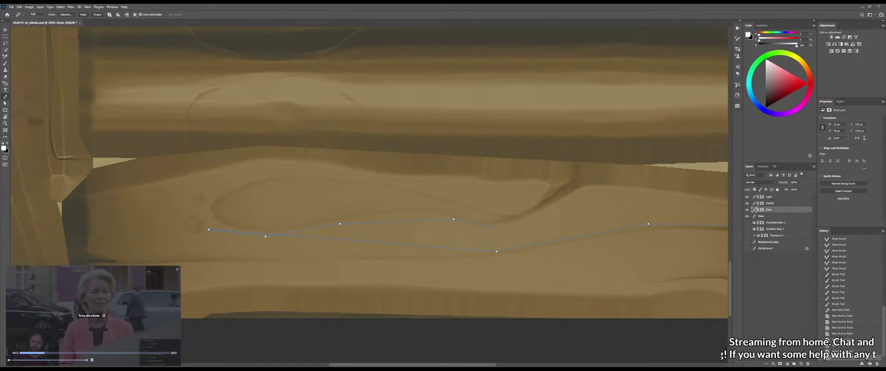
Trace the path up beside the diagonal crack, over its crest and along the upper grain line, and close it at the starting point
left_click_drag(633, 213, 426, 233)
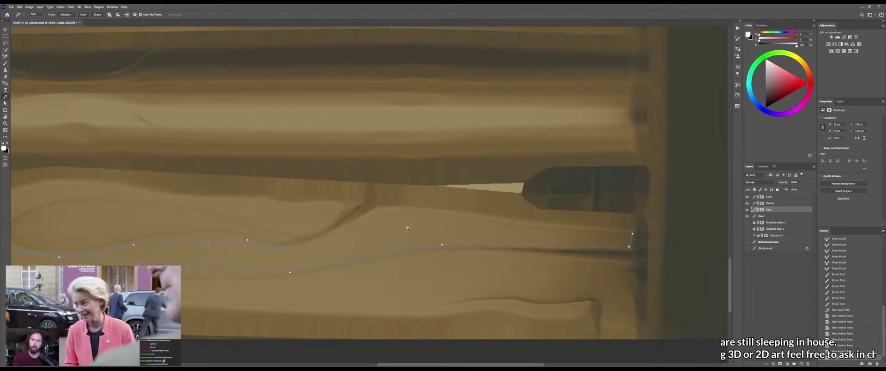
left_click(393, 224)
left_click_drag(341, 239, 393, 219)
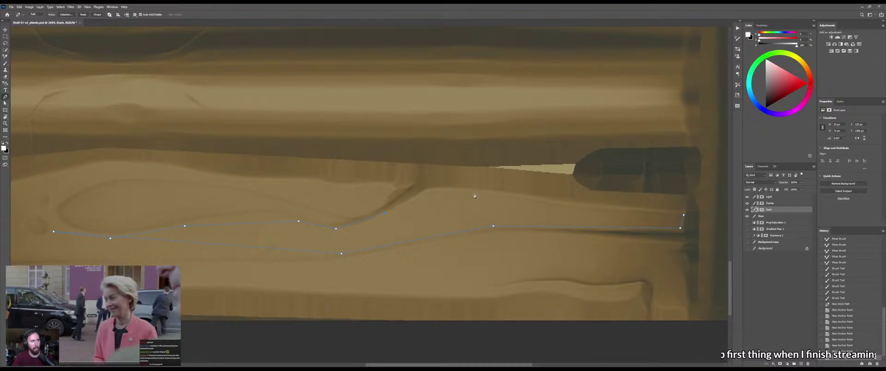
left_click(464, 189)
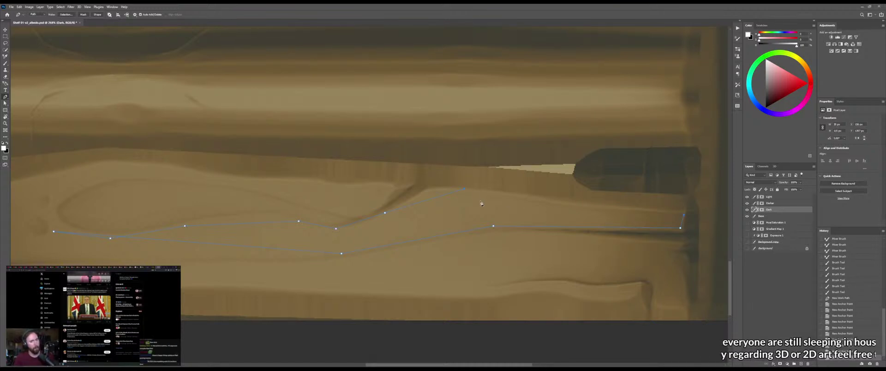
left_click(467, 190)
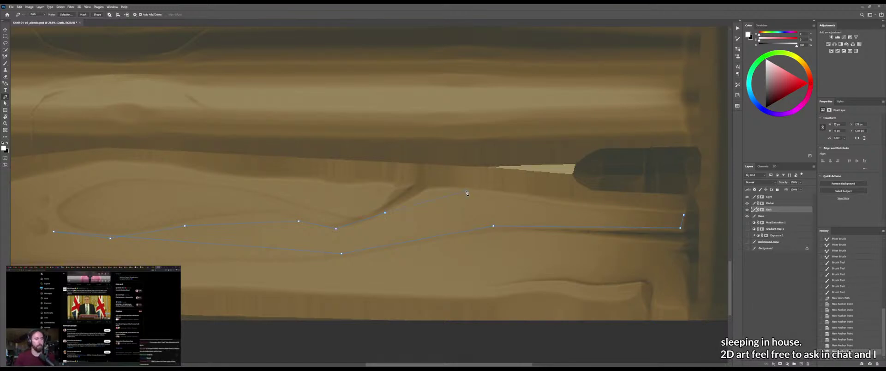
left_click(685, 215)
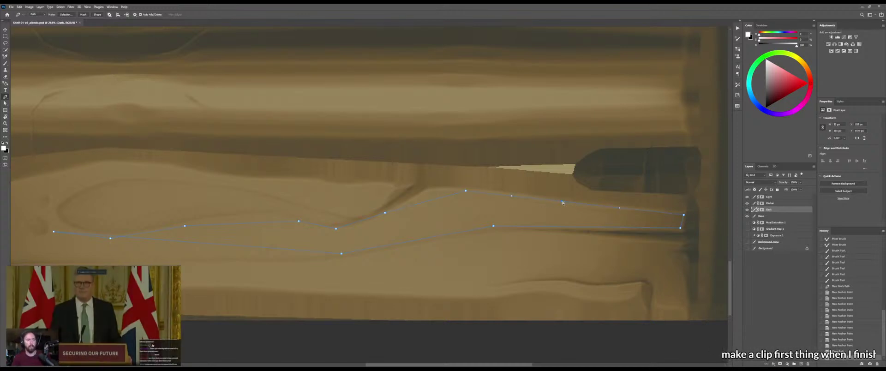
Bend the path's upper edge along the grain line and round it over the diagonal crack's crest, removing the surplus anchor point
left_click_drag(562, 203, 558, 209)
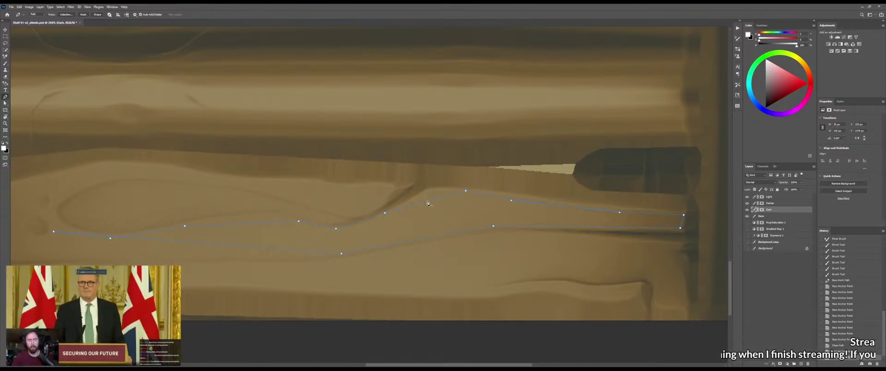
left_click(449, 191)
left_click(410, 202)
left_click_drag(432, 196, 429, 193)
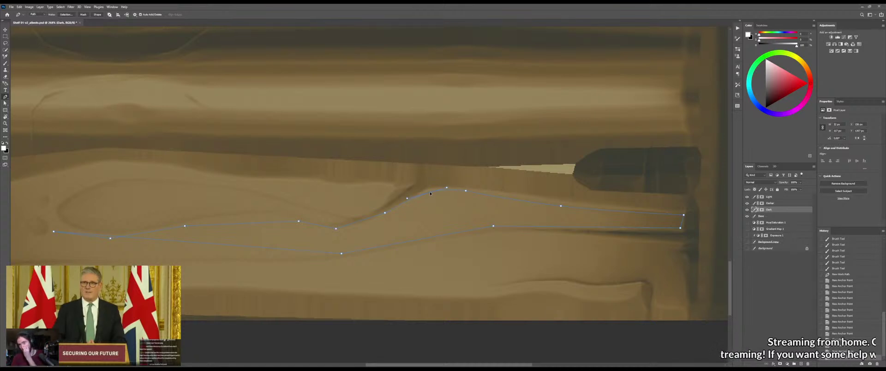
left_click(467, 192, "ctrl")
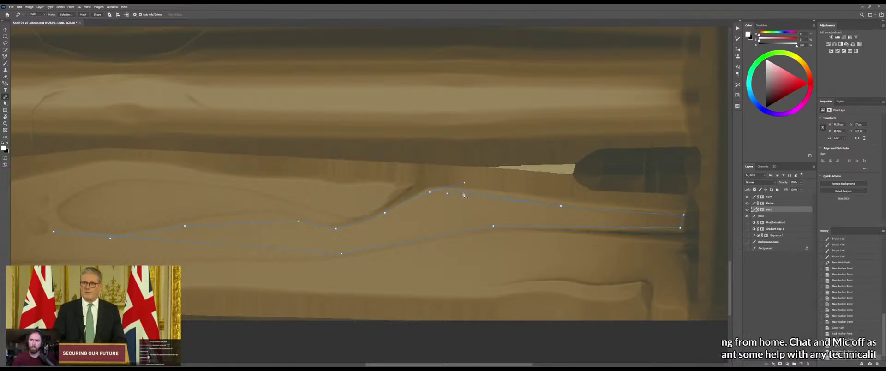
left_click(466, 192)
left_click_drag(426, 198, 442, 189)
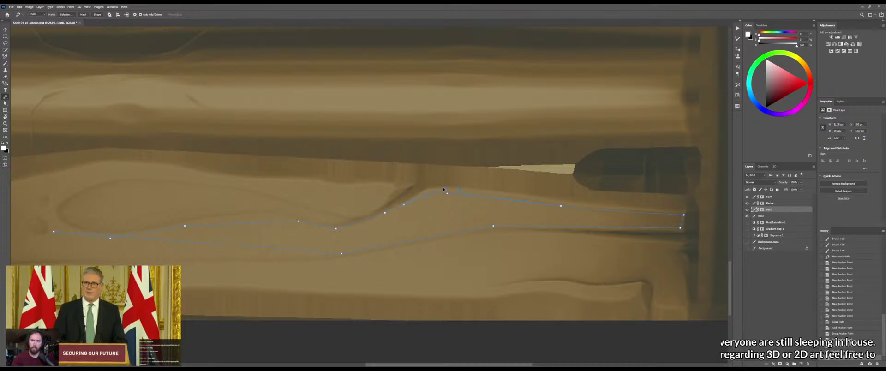
Reshape the path beside the dark diagonal crack into a smooth curve through the dip at the crack's lower end
left_click_drag(385, 213, 381, 219)
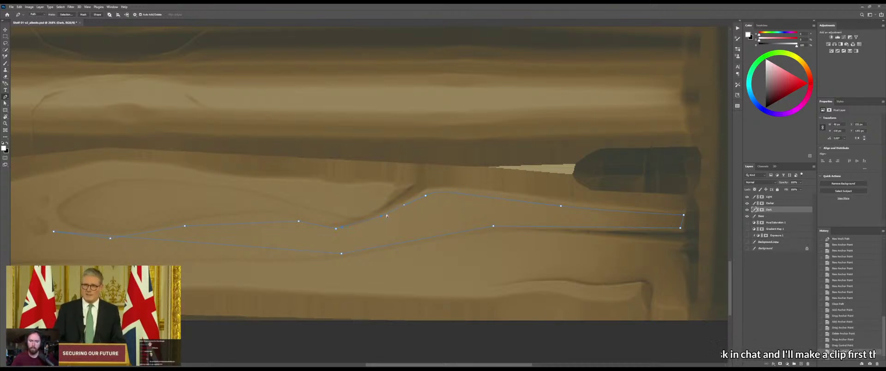
left_click(380, 217)
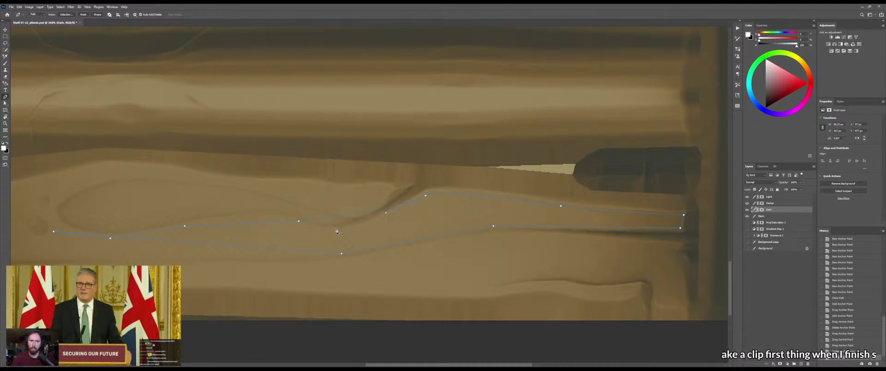
left_click(337, 229)
left_click(353, 215)
left_click_drag(353, 215, 346, 230)
left_click_drag(322, 208, 435, 184)
key("o")
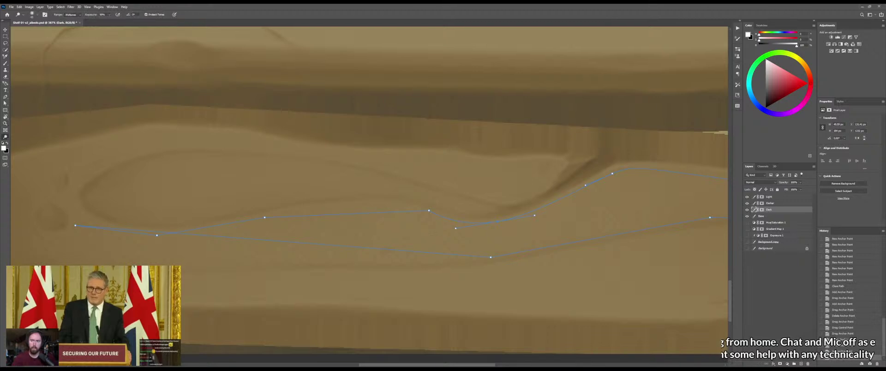
key("p")
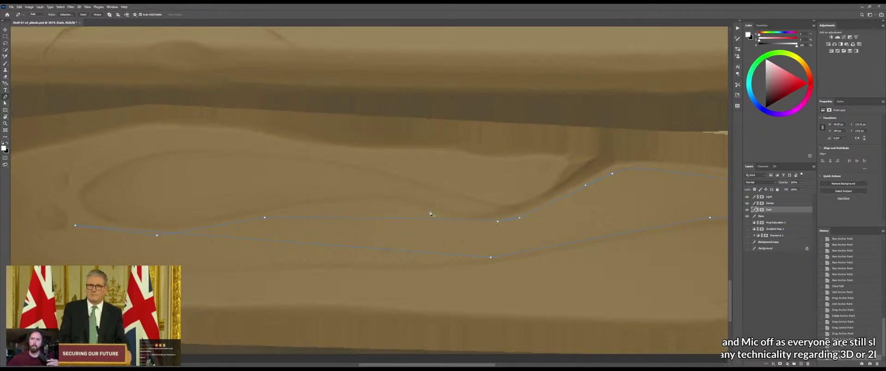
Adjust the anchor points left of the dip and bow the path's upper edge slightly upward beneath the oval grain ring
left_click(428, 212)
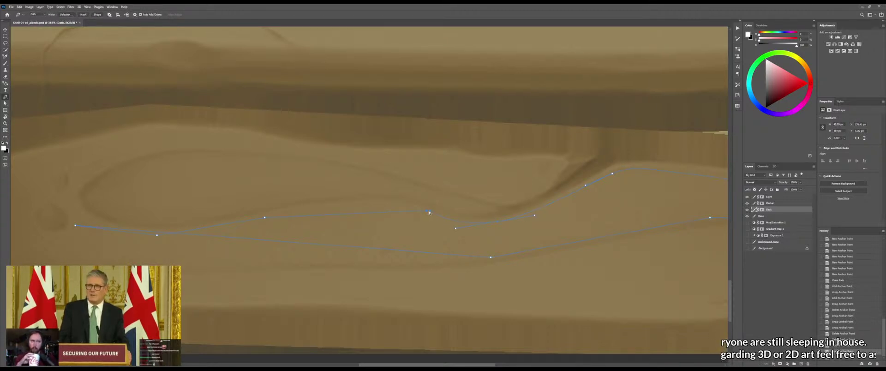
left_click(413, 213)
left_click(365, 215)
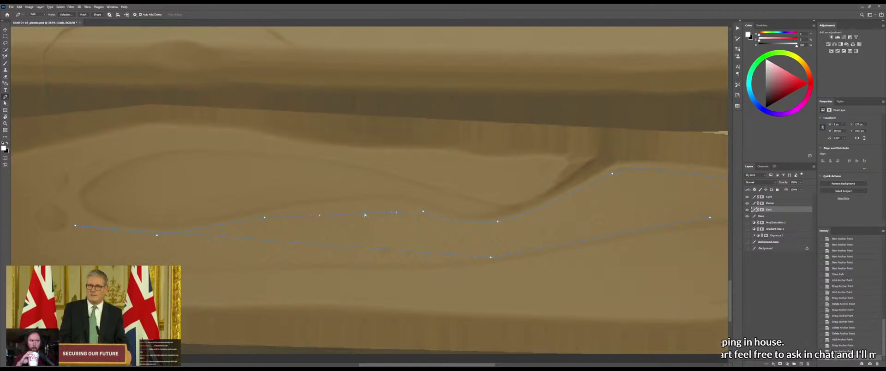
left_click_drag(380, 206, 378, 206)
Refit the path's left tip with new anchor points, following the grain above and bowing the lower edge downward
left_click_drag(351, 228, 513, 210)
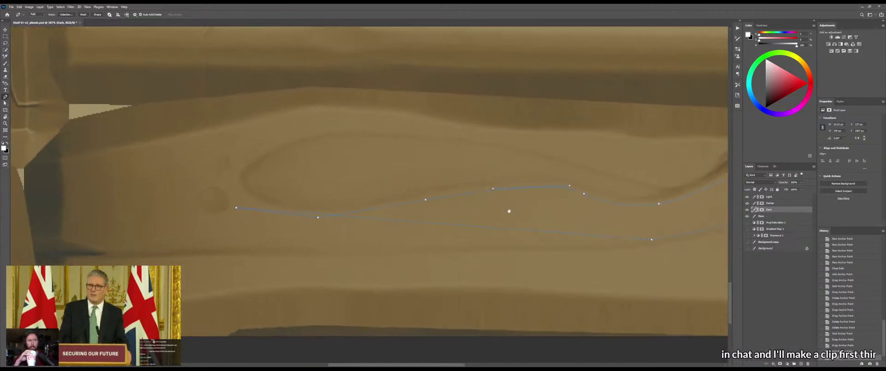
left_click(319, 217)
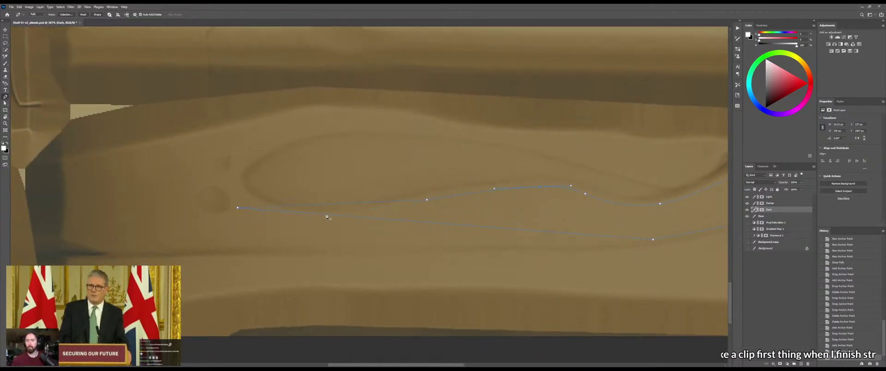
left_click_drag(336, 204, 332, 230)
left_click(341, 214)
left_click(379, 219)
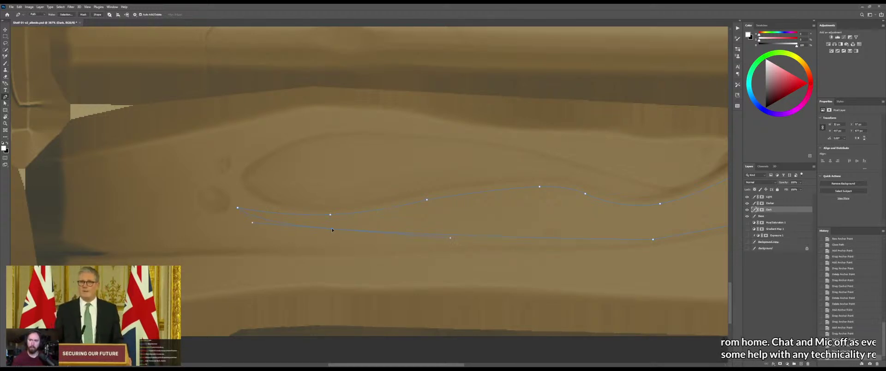
Add an anchor point midway along the path's lower edge and bow that stretch upward
left_click_drag(467, 221, 337, 206)
left_click(422, 224)
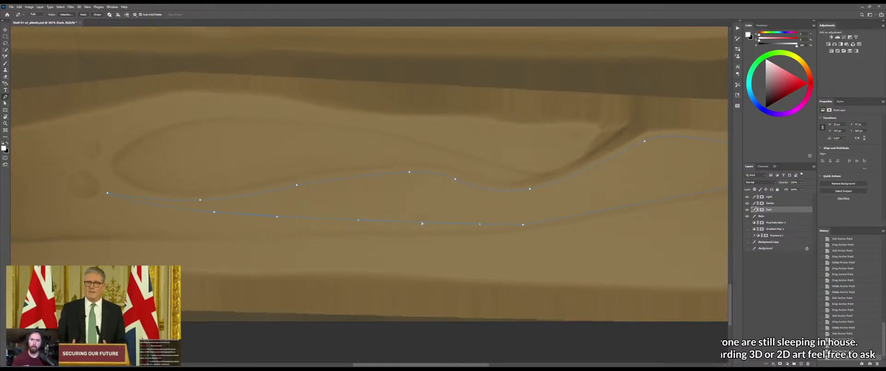
left_click_drag(428, 211, 424, 206)
Replace the anchor point at the lower edge's right-hand bend and curve that edge upward to follow the dark crack
left_click_drag(495, 205, 370, 213)
left_click_drag(455, 201, 353, 212)
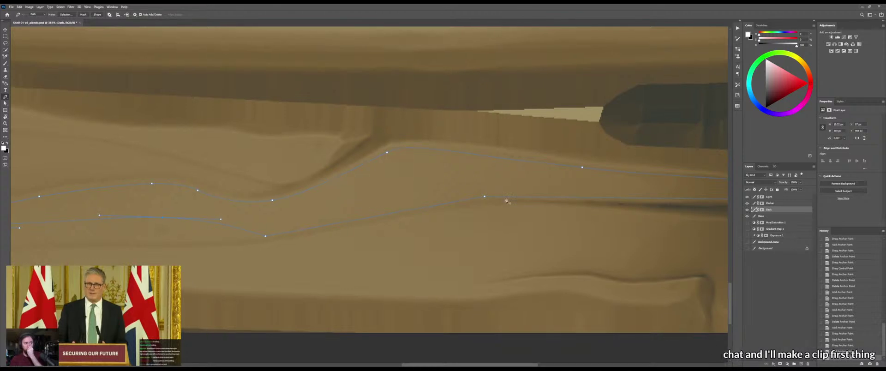
left_click_drag(506, 193, 359, 199)
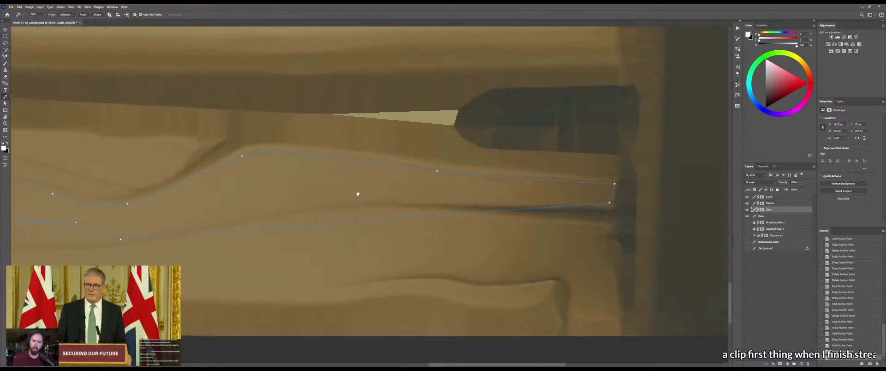
left_click(342, 227)
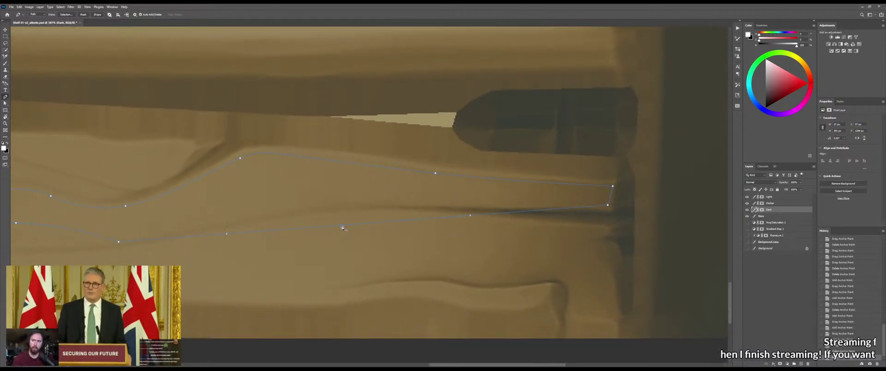
left_click_drag(340, 214, 340, 204)
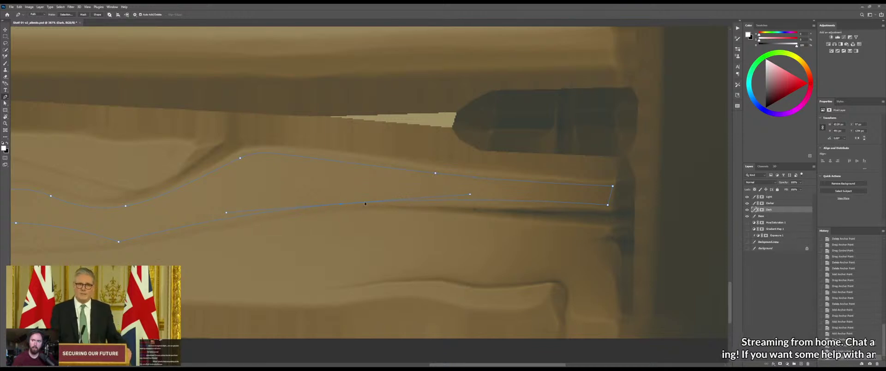
Add an anchor point near the right end of the path's lower edge and pull it down to follow the dark crack
left_click(481, 200)
left_click_drag(481, 200, 476, 206)
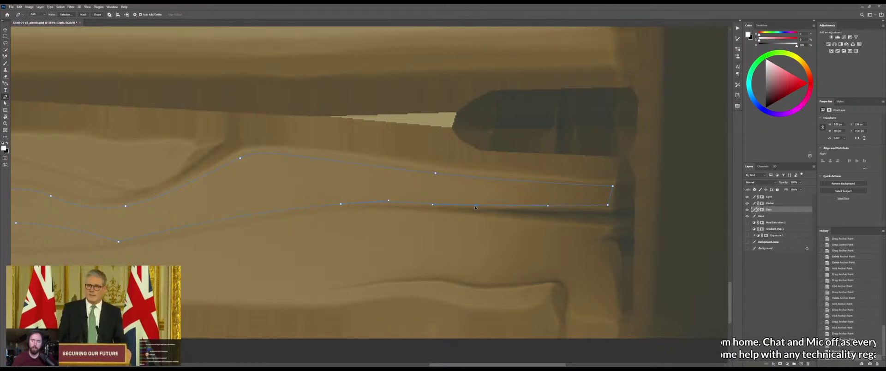
left_click_drag(512, 227, 620, 248)
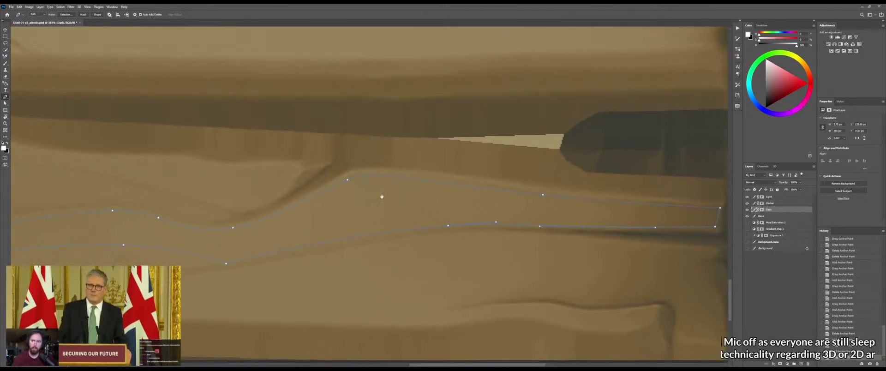
left_click_drag(383, 201, 505, 207)
Convert the finished path to a selection and fill it with white on the Dark layer's mask
key("p")
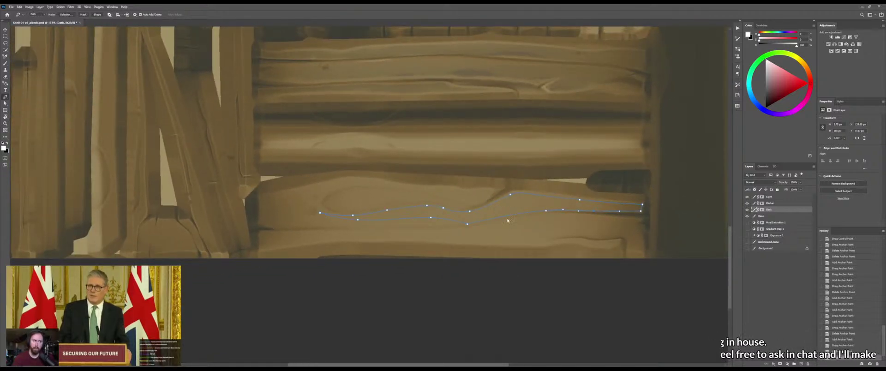
key("i")
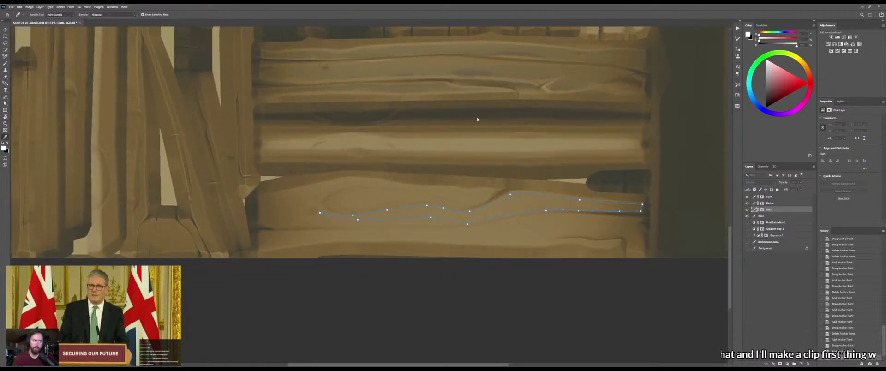
key("ctrl+Return")
key("g")
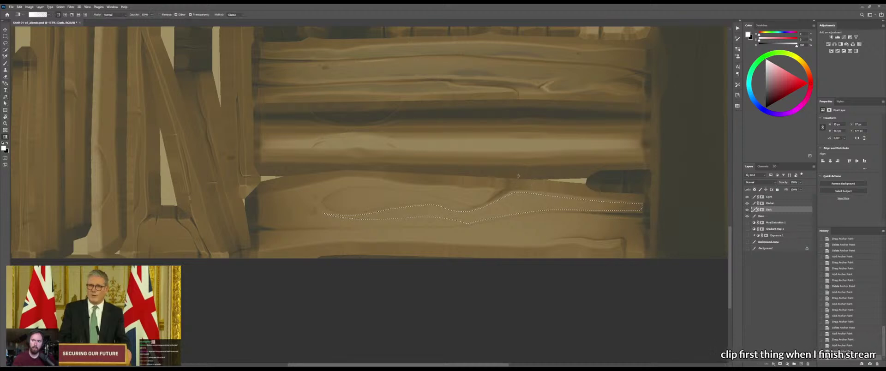
key("x")
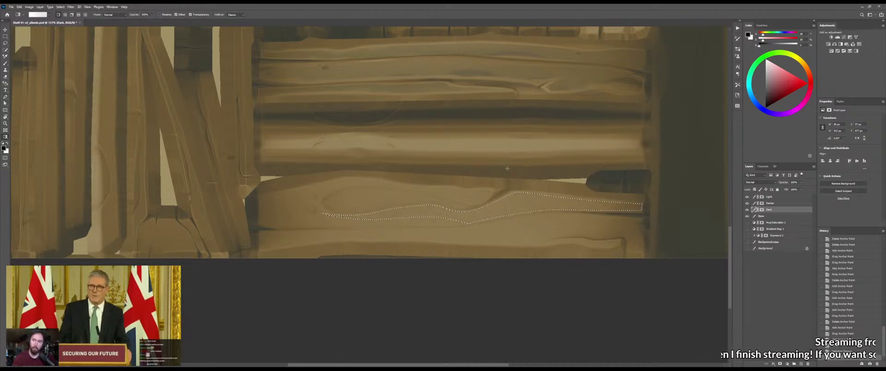
left_click_drag(506, 170, 499, 158)
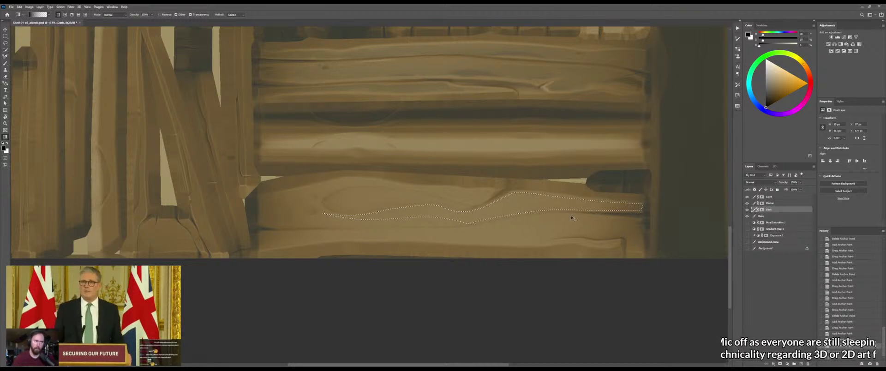
left_click(762, 209)
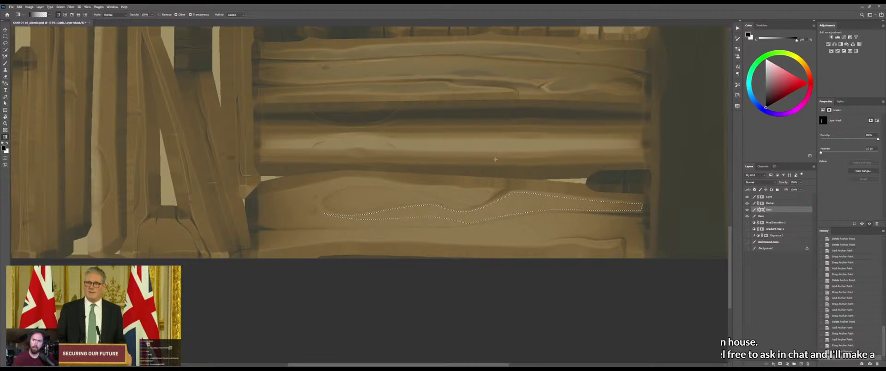
key("x")
key("alt+BackSpace")
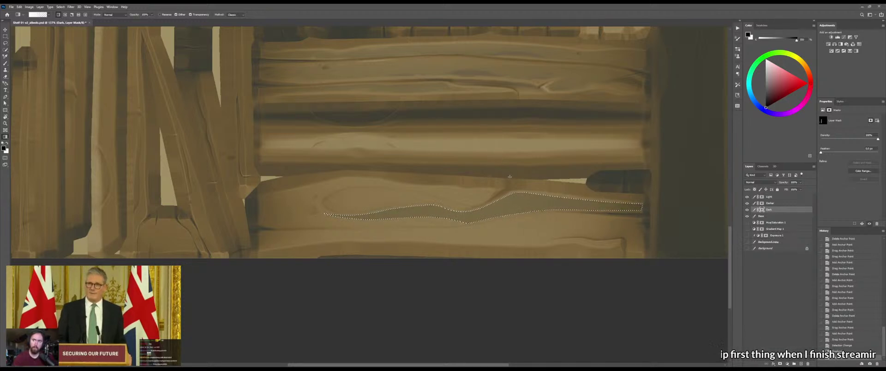
Fade the selected grain on the mask with black gradients from above, below and the left, then deselect it
key("x")
left_click_drag(504, 131, 508, 208)
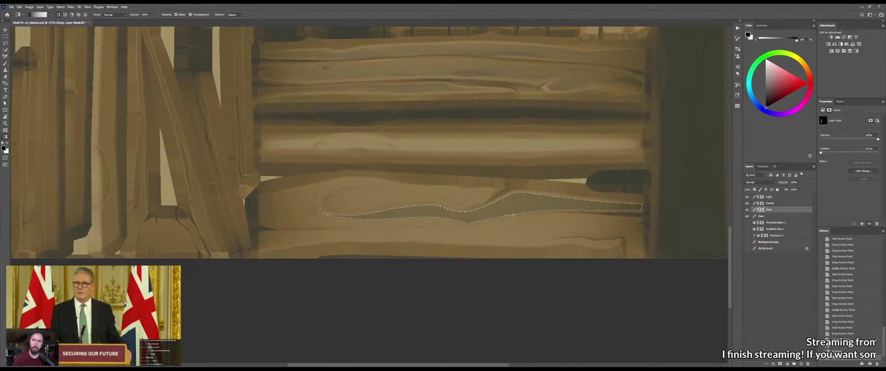
left_click_drag(496, 271, 500, 200)
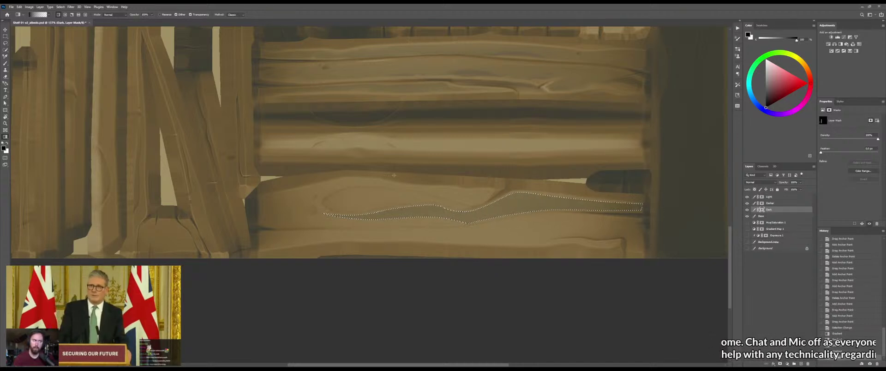
left_click_drag(285, 194, 426, 196)
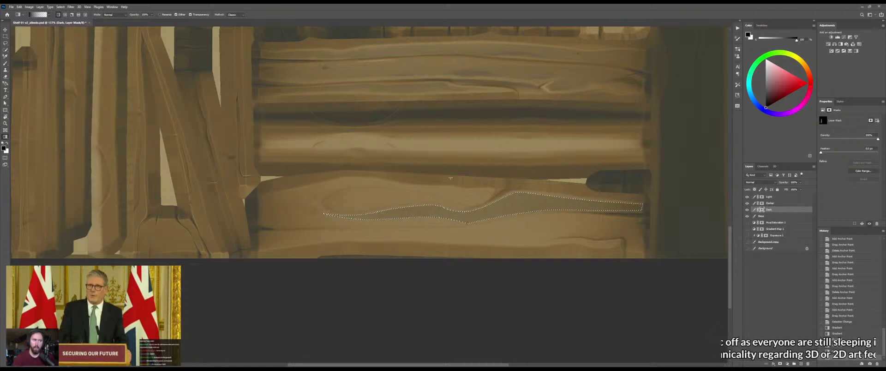
key("m")
left_click(455, 181)
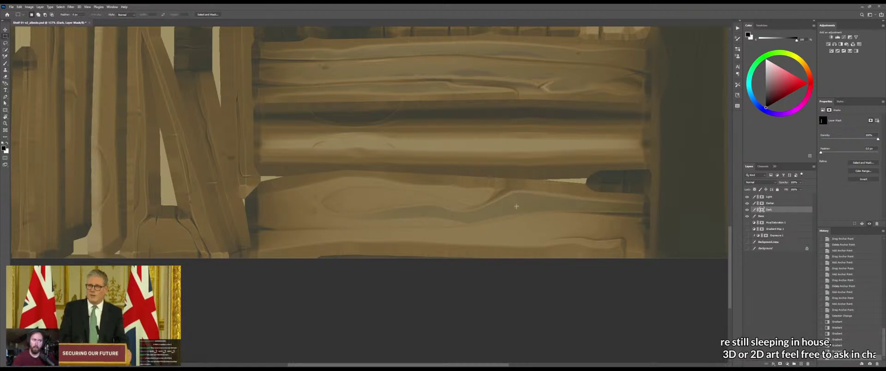
Dab white with the Brush on the mask at the lower edge of the grain's central dip
left_click_drag(523, 214, 501, 247)
key("b")
scroll(501, 246, "up", 5)
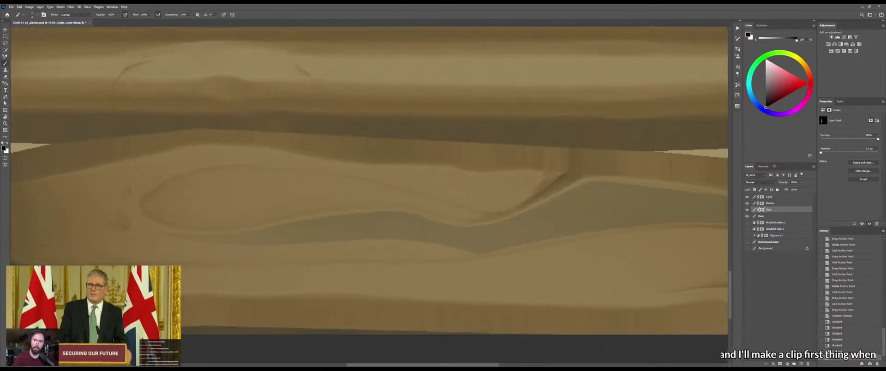
key("x")
left_click(451, 250)
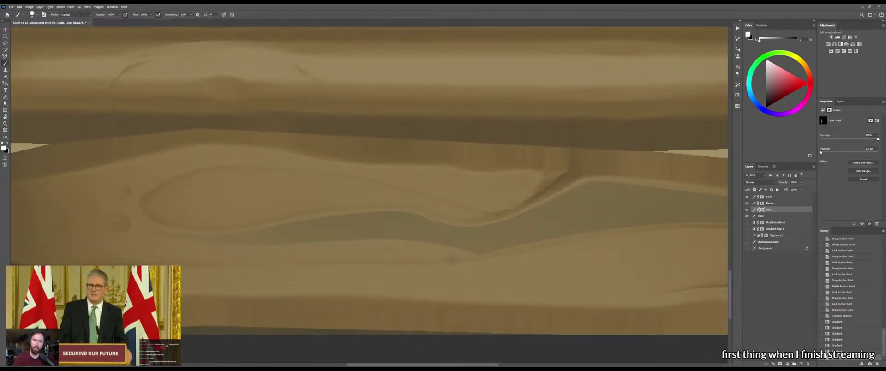
key("x")
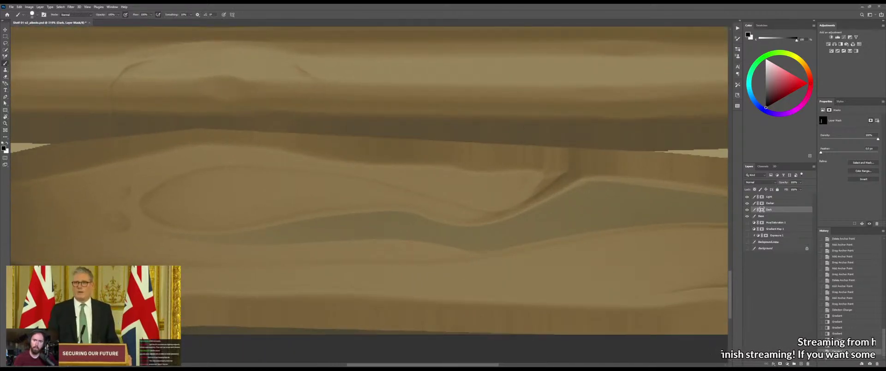
Brush black on the mask to fade the dark grain's left tip beneath the oval ring
key("ctrl+space")
left_click_drag(388, 242, 421, 247)
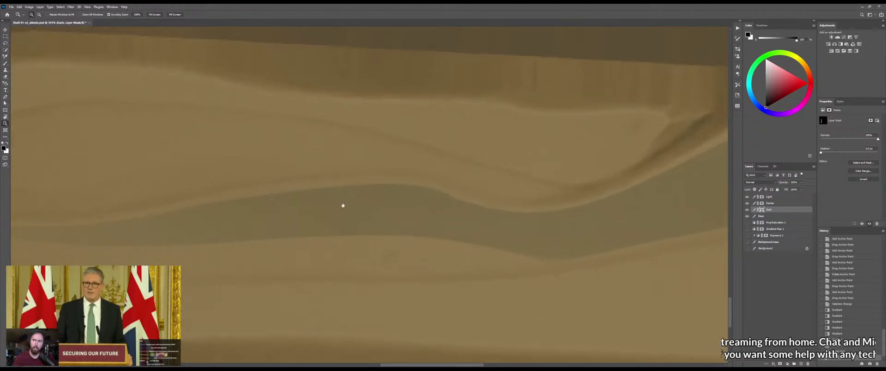
left_click_drag(342, 205, 568, 200)
key("b")
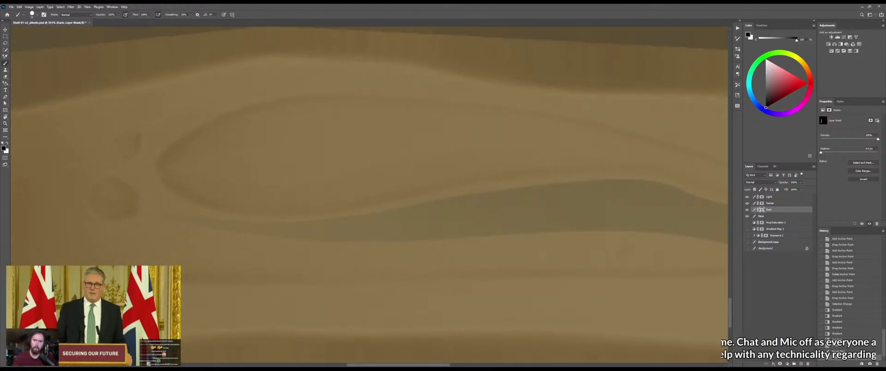
left_click_drag(192, 223, 205, 226)
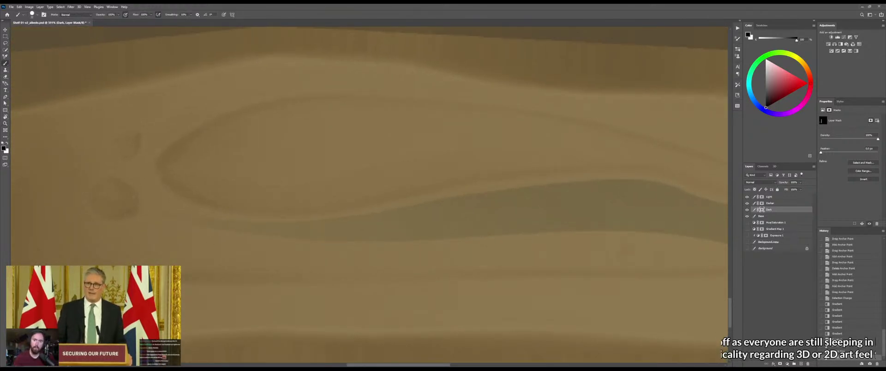
key("ctrl+d")
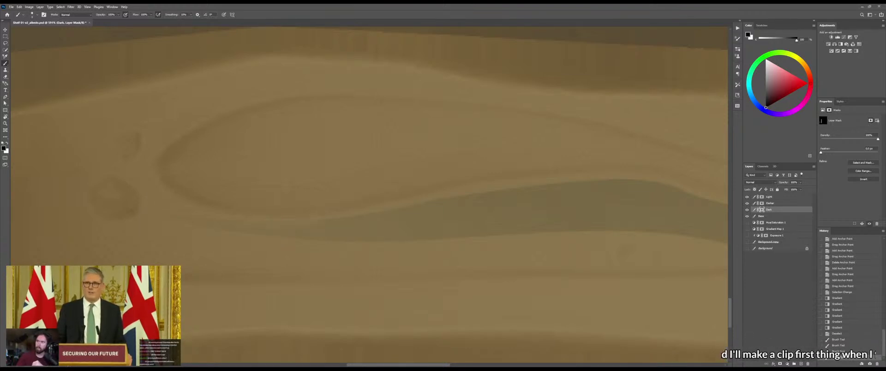
mouse_move(230, 227)
left_mouse_down()
mouse_move(319, 229)
mouse_move(392, 214)
left_mouse_up()
Brush black along the dark grain's upper edge beneath the oval ring to break up and soften its outline
left_click_drag(473, 186, 342, 201)
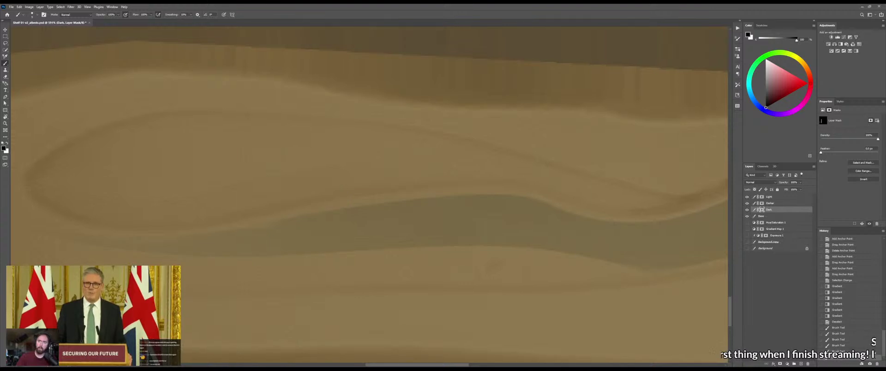
left_click_drag(210, 232, 277, 222)
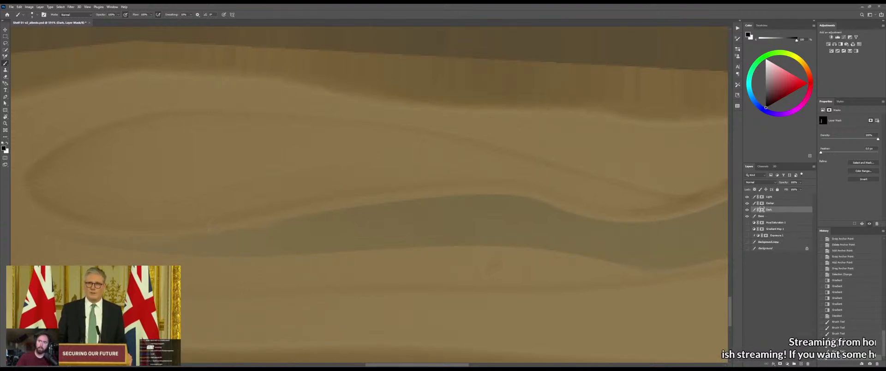
left_click(713, 351)
left_click(713, 352)
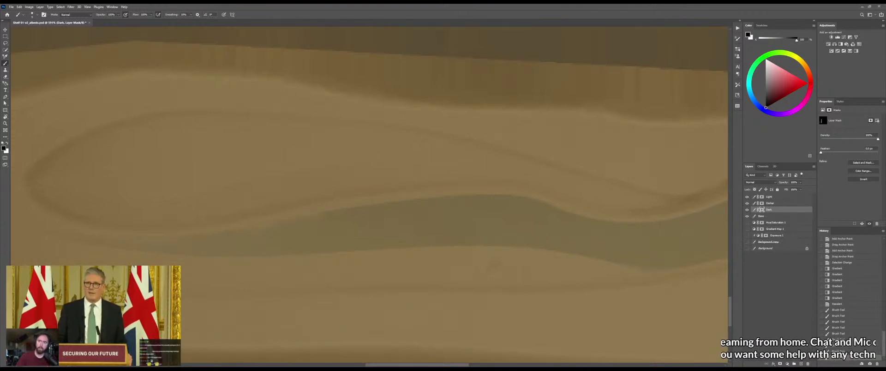
left_click_drag(231, 229, 295, 219)
left_click_drag(350, 195, 400, 190)
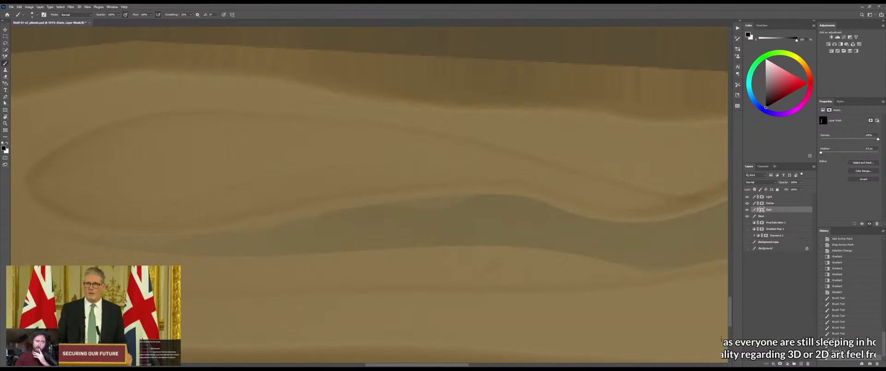
mouse_move(402, 190)
left_mouse_down()
mouse_move(430, 187)
mouse_move(328, 210)
left_mouse_up()
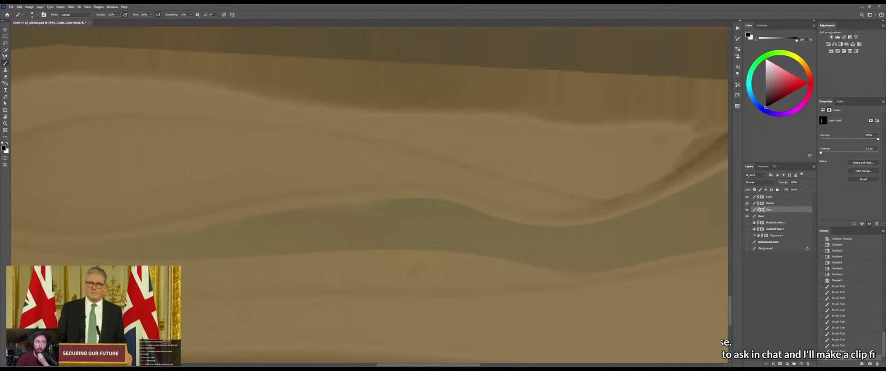
Refine the dark grain's upper edge with black strokes from the middle crest down into the dip
mouse_move(471, 205)
left_mouse_down()
mouse_move(518, 220)
mouse_move(410, 199)
left_mouse_up()
left_click(402, 200)
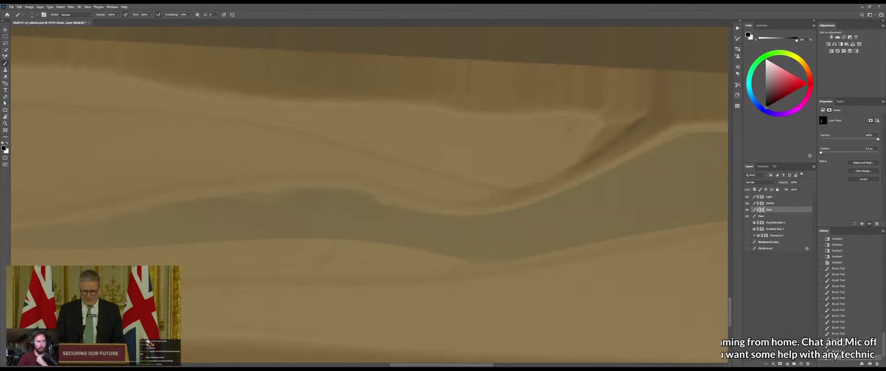
left_click_drag(432, 209, 454, 213)
left_click_drag(461, 212, 352, 210)
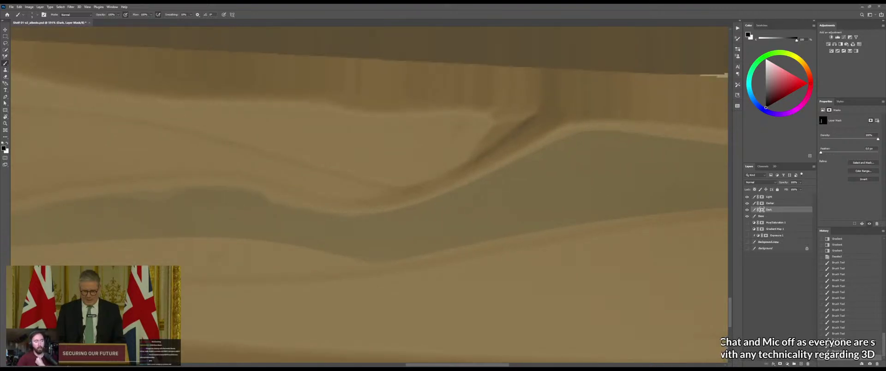
Soften the dark grain's upper edge with black strokes along the slope rising to its right-hand crest
left_click_drag(539, 168, 510, 176)
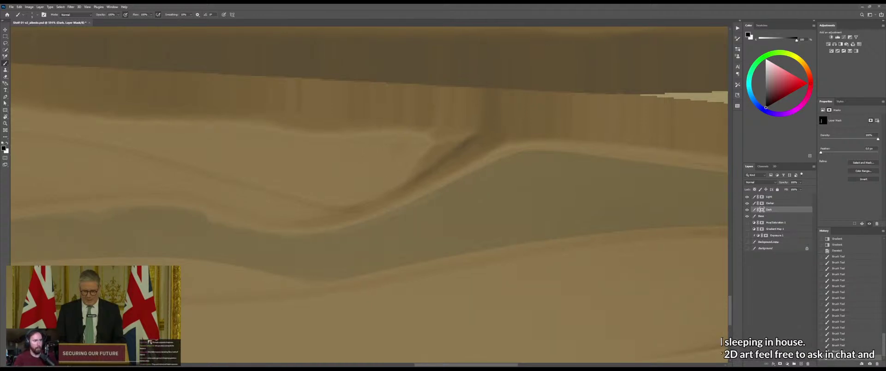
left_click_drag(453, 180, 446, 181)
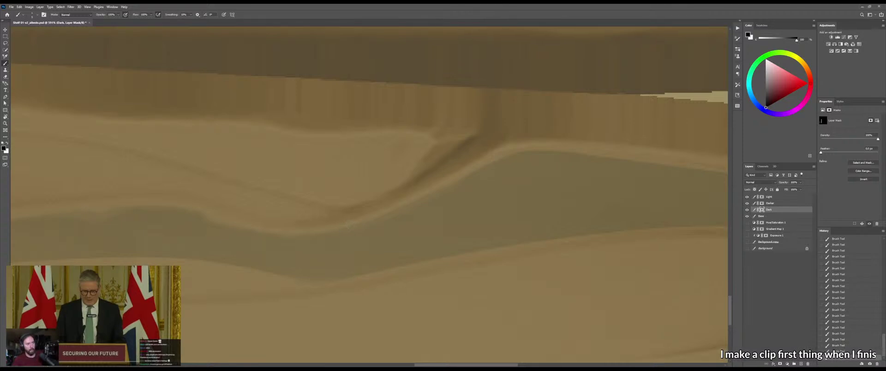
left_click_drag(471, 170, 395, 203)
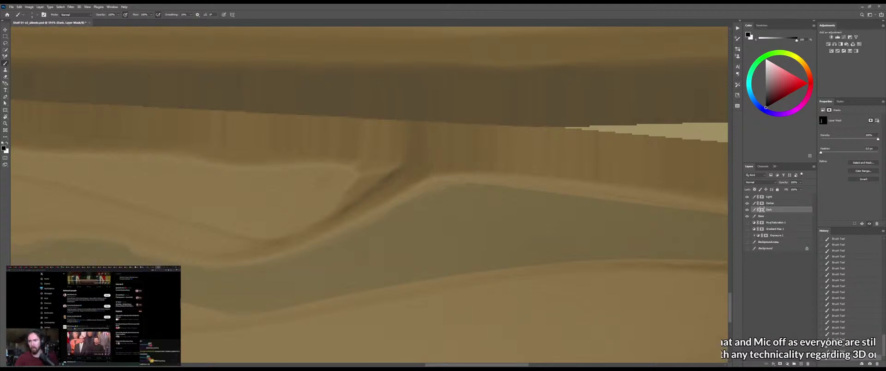
left_click_drag(528, 174, 388, 220)
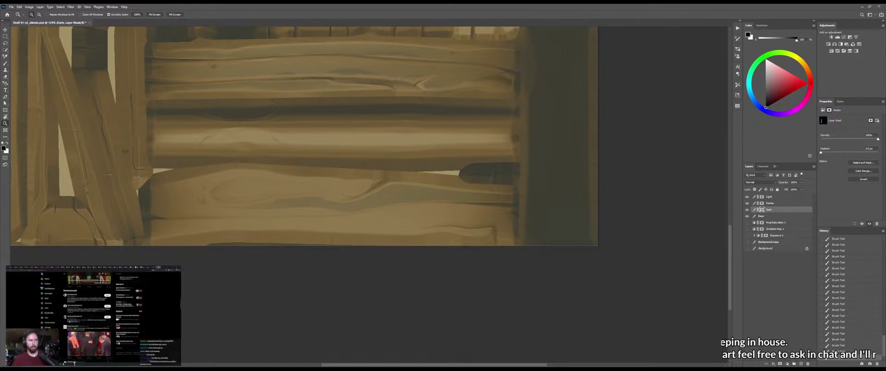
Examine the dark grain and surrounding wood on the bottom plank from the oval ring to the plank's right end
left_click_drag(530, 184, 566, 186)
left_click_drag(342, 179, 398, 221)
left_click_drag(368, 240, 374, 243)
scroll(373, 242, "up", 2)
key("b")
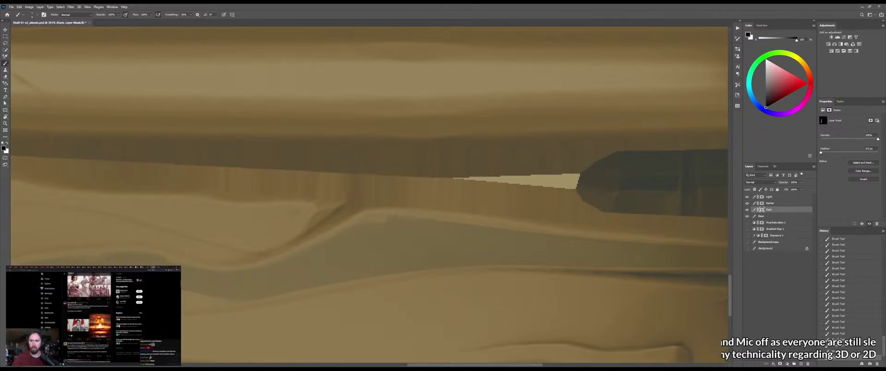
left_click_drag(470, 207, 386, 183)
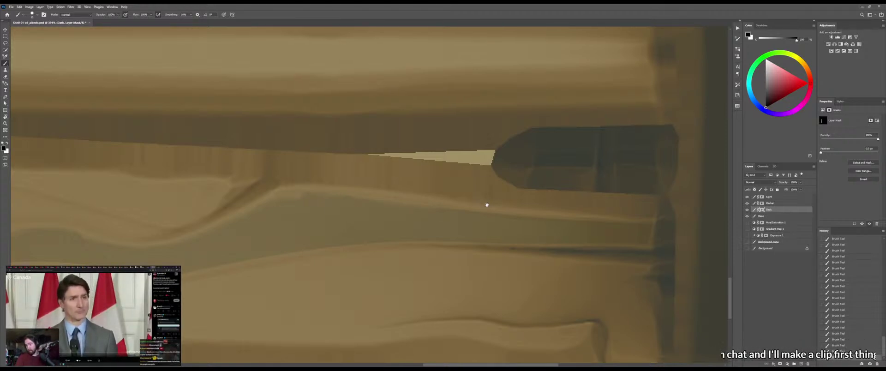
left_click_drag(487, 204, 400, 200)
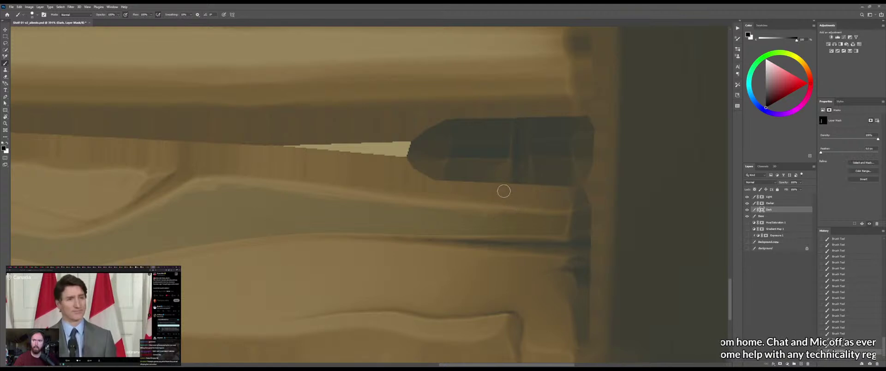
left_click_drag(516, 200, 471, 196)
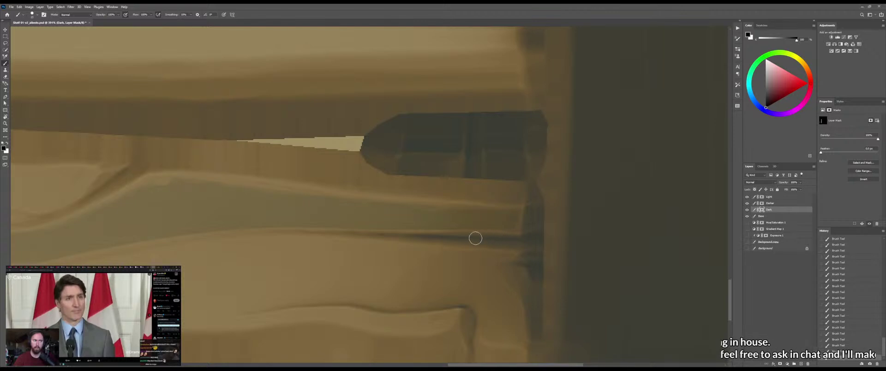
scroll(521, 236, "left", 12)
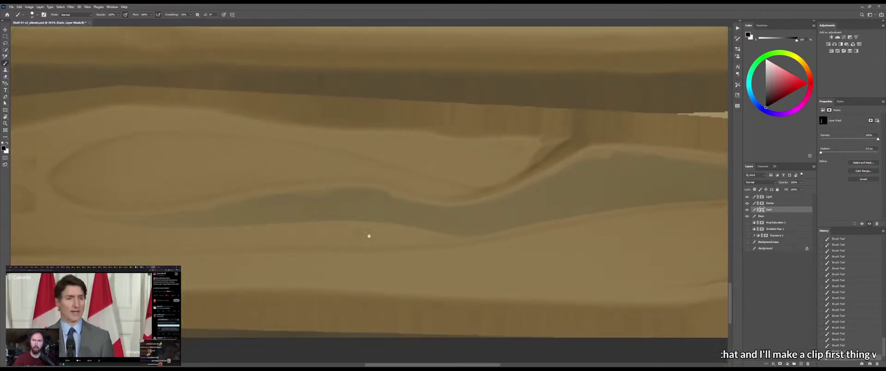
scroll(364, 229, "left", 1)
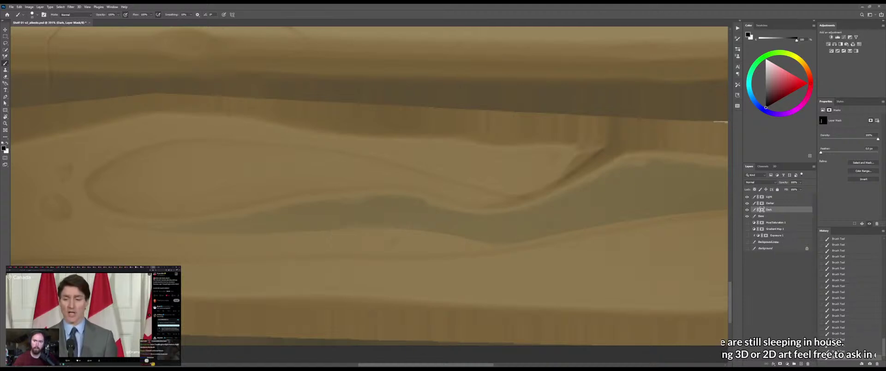
Soften the dark grain's lower edge with black mask strokes from the central dip towards the plank's right end
scroll(362, 237, "up", 3)
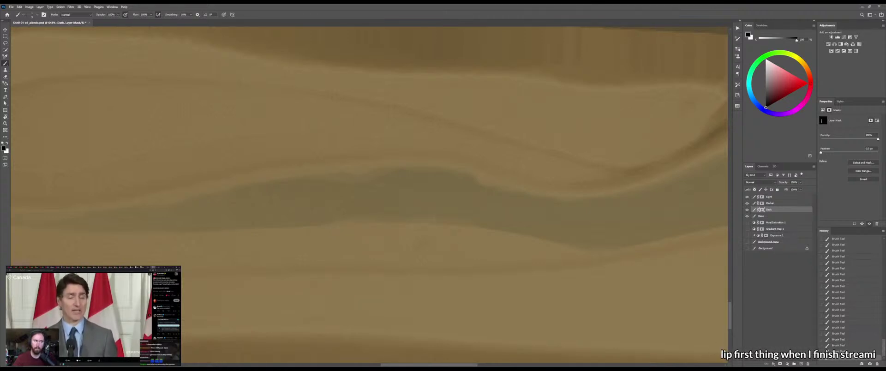
left_click_drag(489, 244, 391, 233)
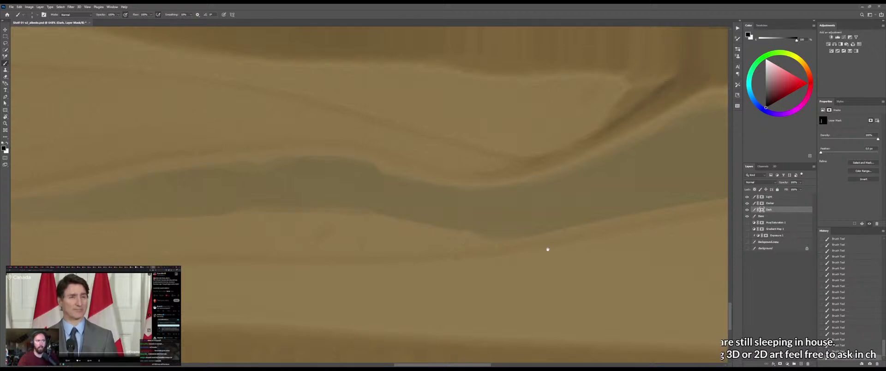
left_click_drag(547, 250, 458, 248)
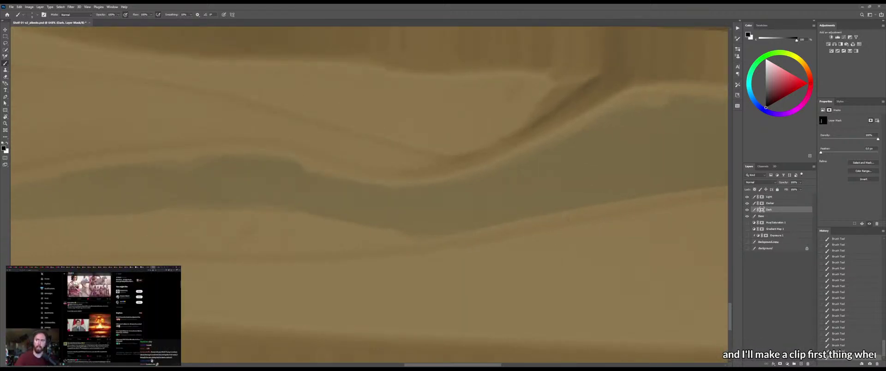
left_click_drag(613, 218, 407, 253)
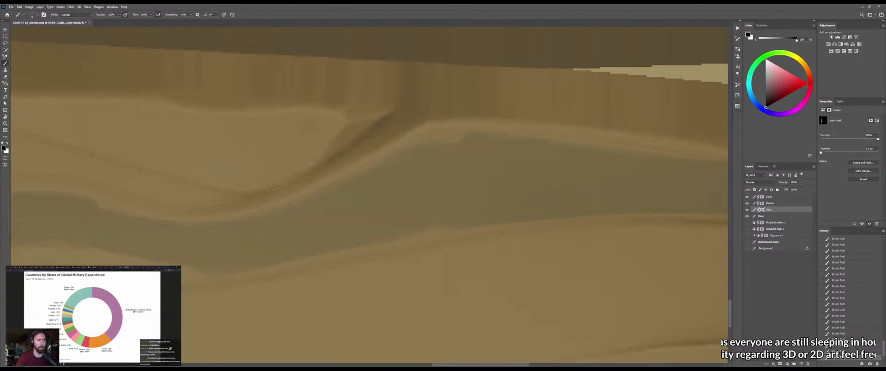
left_click_drag(455, 247, 356, 235)
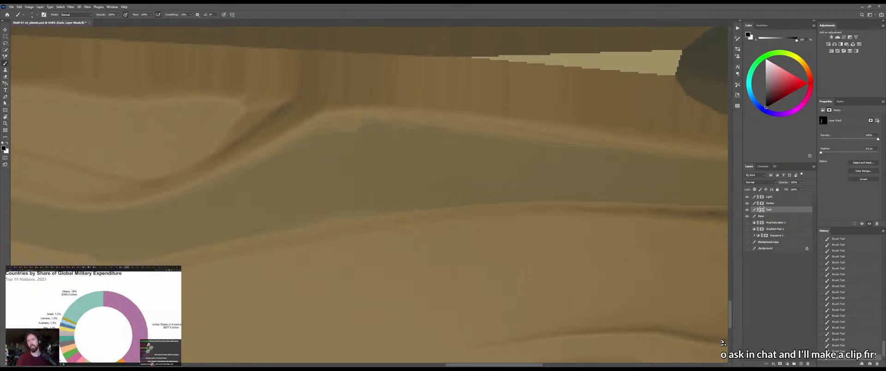
left_click_drag(554, 218, 474, 222)
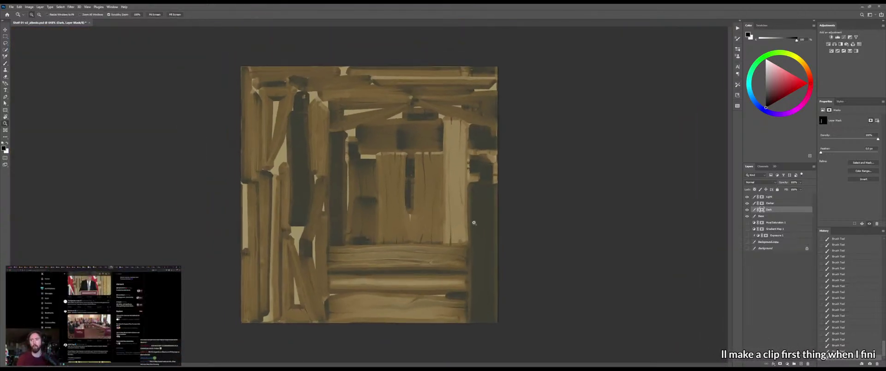
Set up the Gradient tool with a different gradient type for fading the bottom plank's dark grain on the Dark mask
scroll(412, 305, "up", 3)
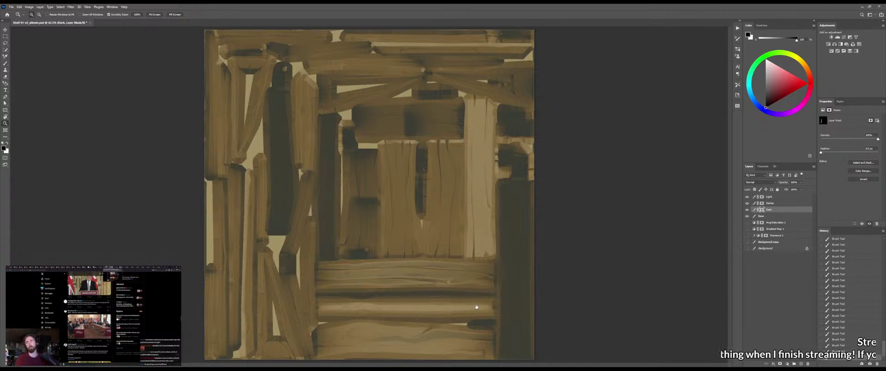
scroll(425, 257, "up", 5)
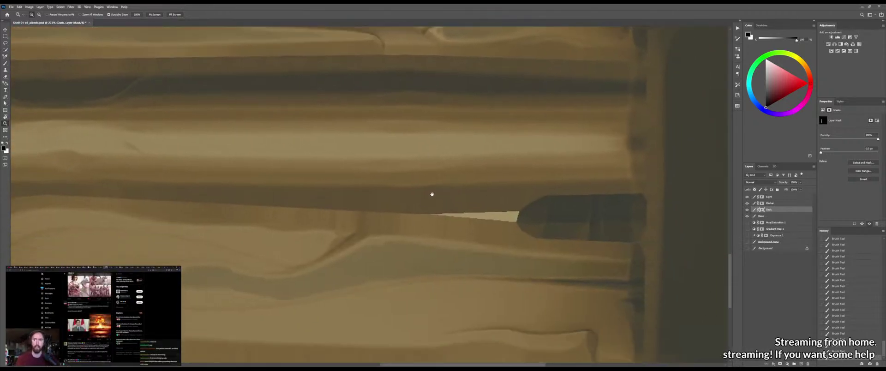
key("g")
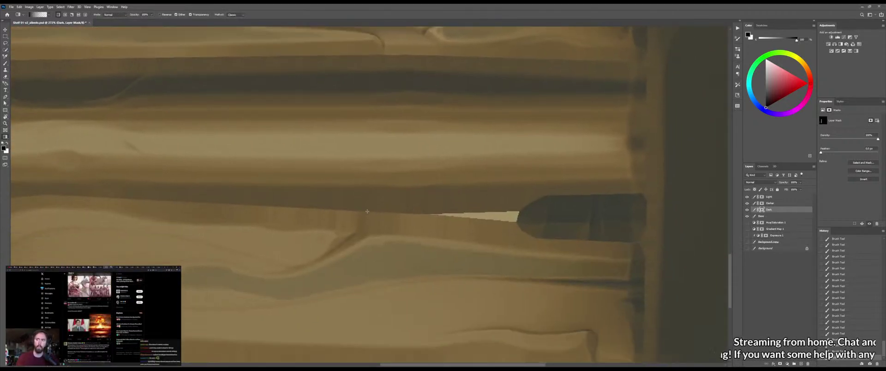
left_click(72, 14)
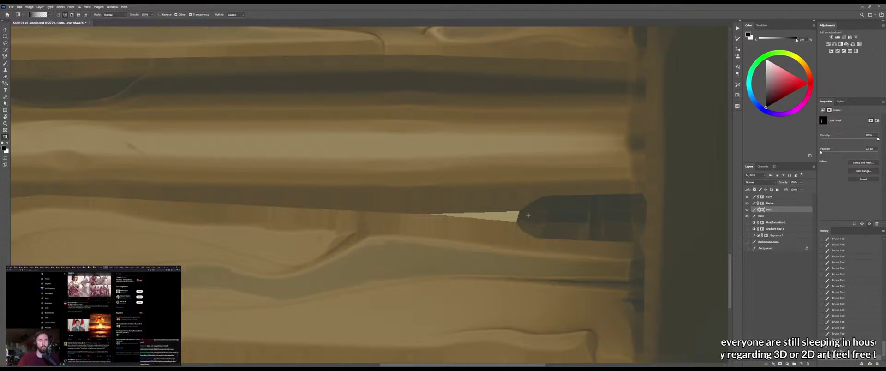
left_click_drag(531, 183, 459, 204)
key("z")
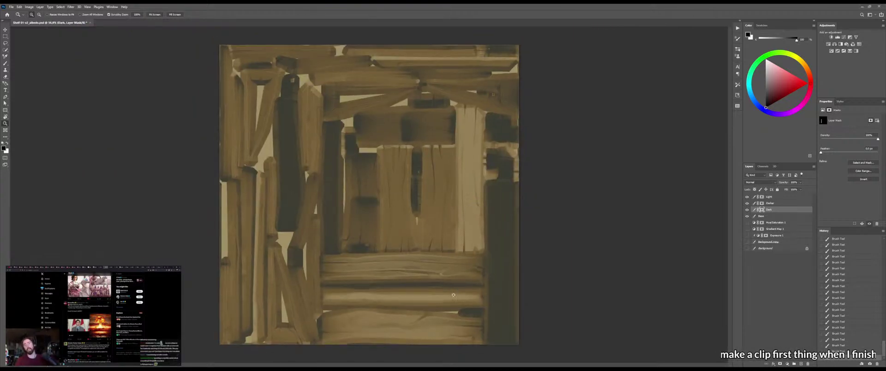
left_click_drag(454, 304, 515, 162)
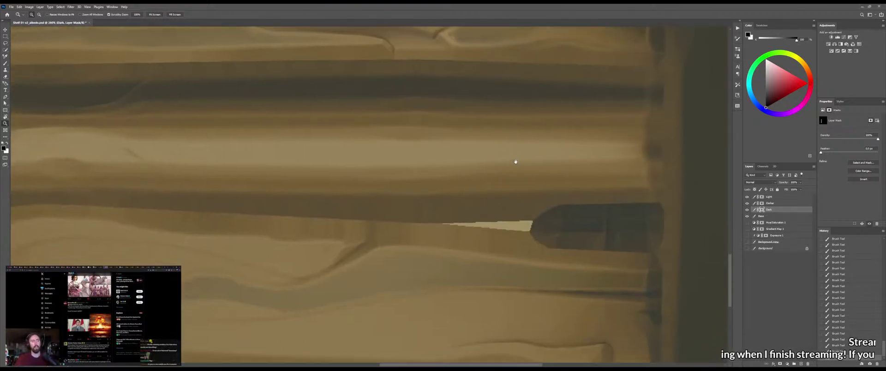
key("g")
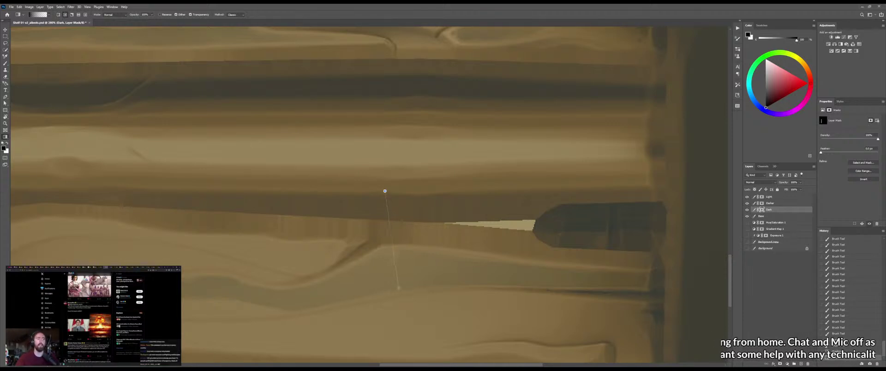
Apply several gradients on the Dark layer's mask to fade the dark grain beneath the diagonal crack and along the bottom plank
left_click_drag(399, 287, 401, 285)
left_click_drag(377, 167, 396, 300)
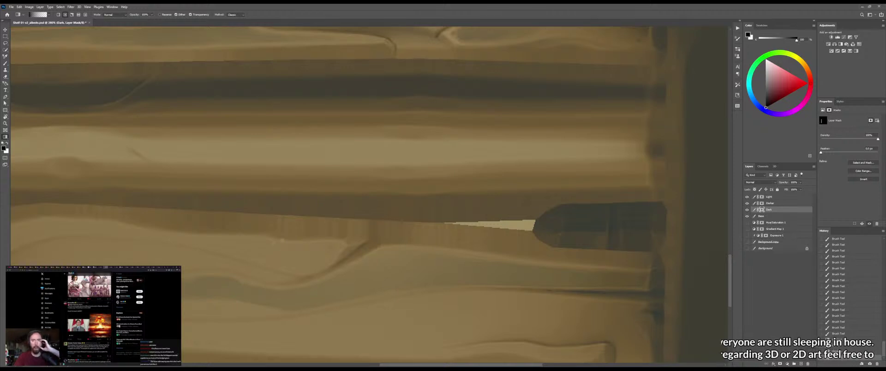
left_click_drag(243, 252, 255, 289)
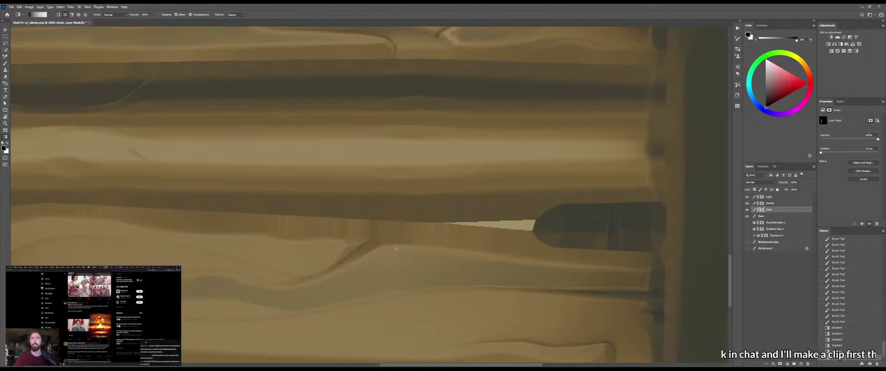
left_click_drag(509, 271, 512, 269)
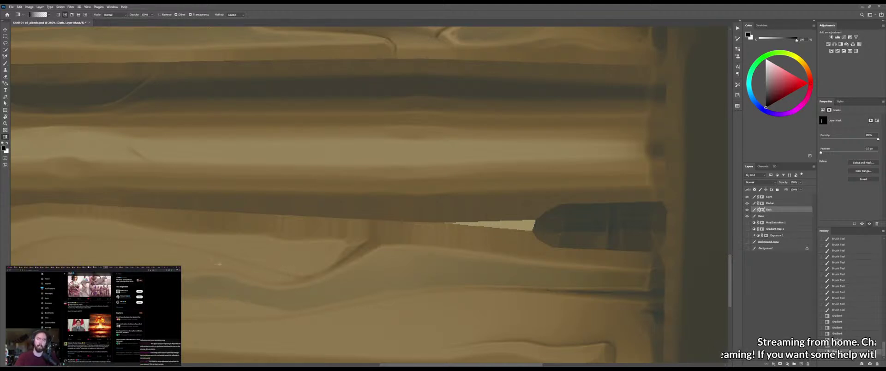
left_click_drag(217, 225, 247, 174)
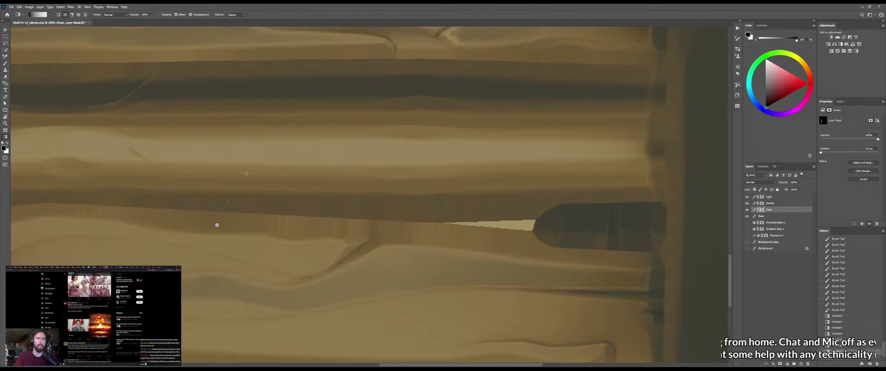
left_click_drag(281, 231, 212, 232)
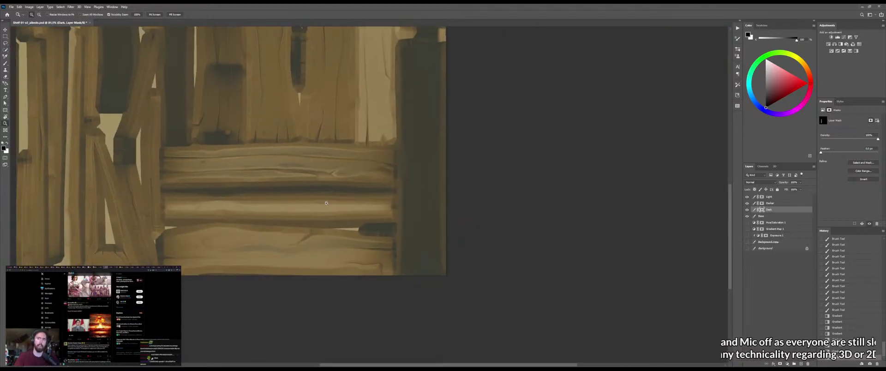
left_click_drag(399, 243, 371, 243)
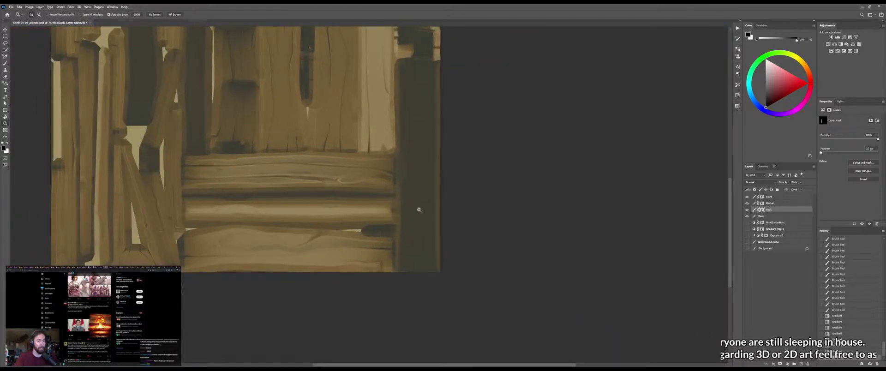
Save the albedo texture and check the updated wood on the shelf model in Marmoset Toolbag before returning to Photoshop
key("ctrl+s")
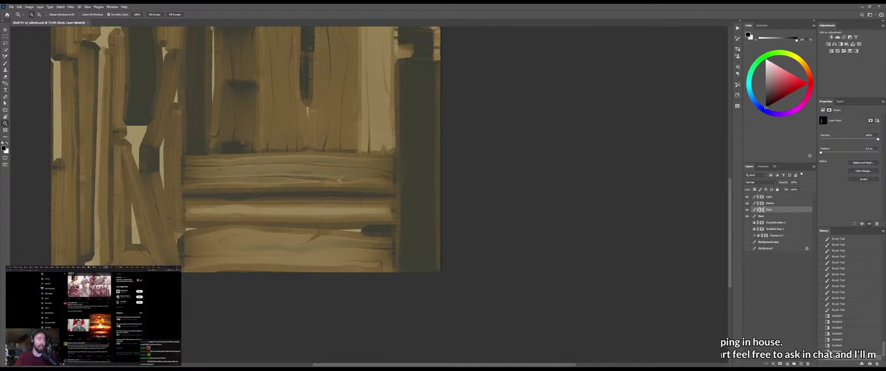
key("alt+Tab")
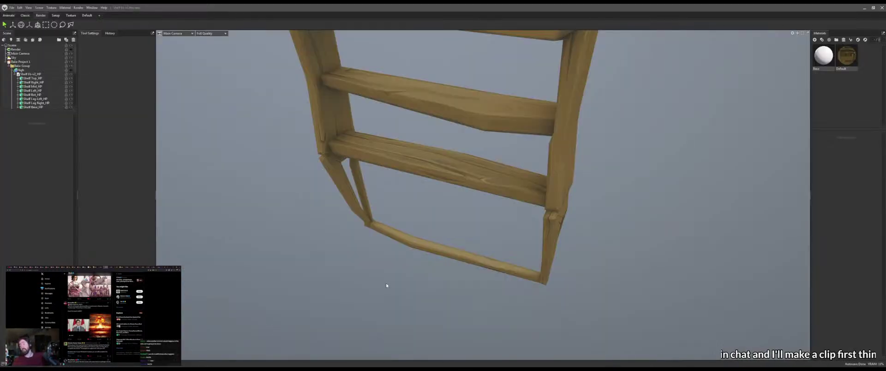
left_click_drag(373, 277, 400, 282)
mouse_move(397, 275)
left_mouse_down()
mouse_move(428, 258)
mouse_move(437, 278)
mouse_move(397, 279)
mouse_move(394, 267)
left_mouse_up()
key("alt+Tab")
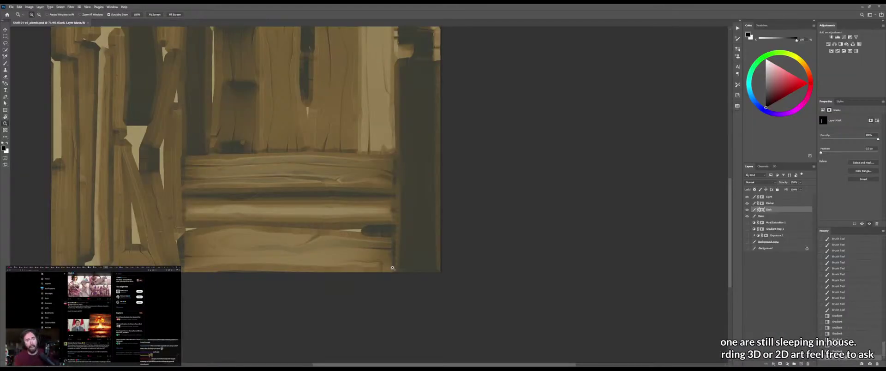
Brush black on the mask along the dark grain's upper slope and just beyond its right-hand crest to break up the tone
left_click_drag(320, 260, 358, 257)
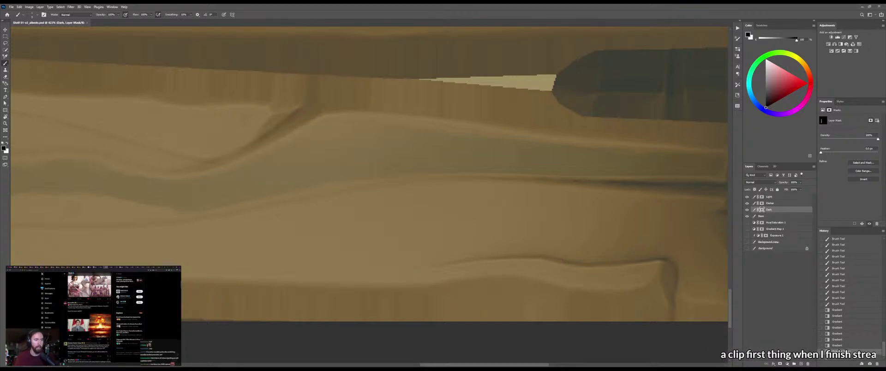
left_click(270, 146)
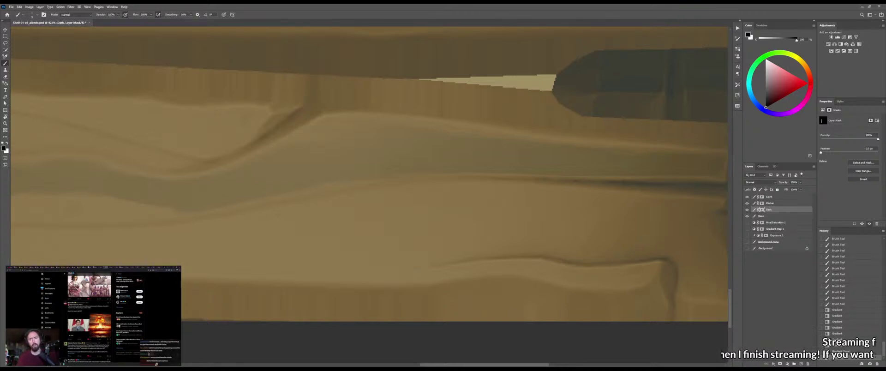
left_click(271, 146)
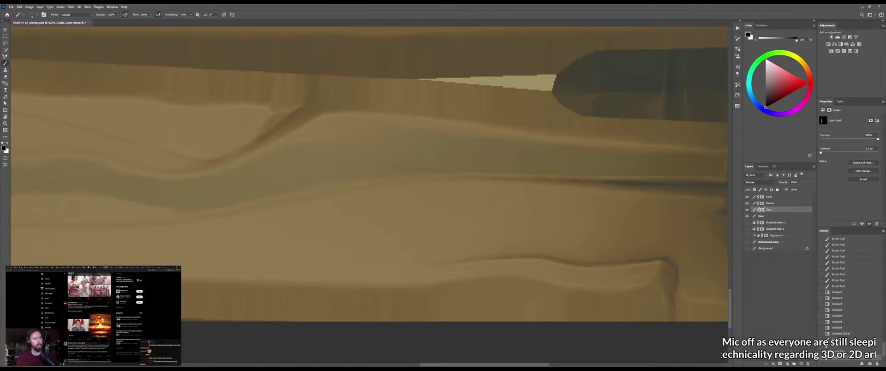
left_click_drag(404, 131, 455, 132)
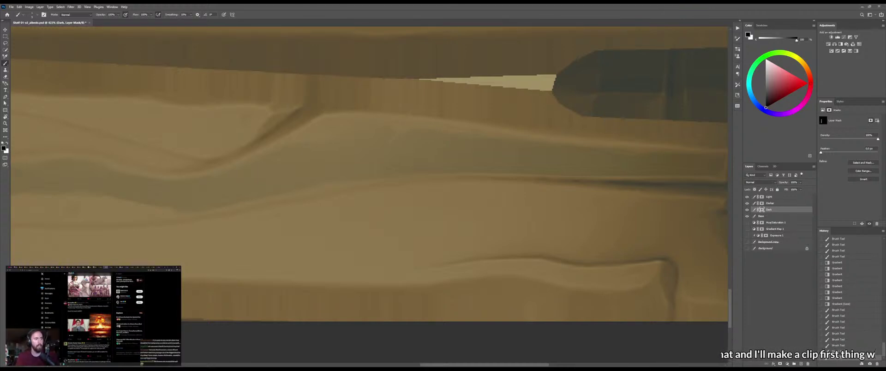
left_click(369, 144)
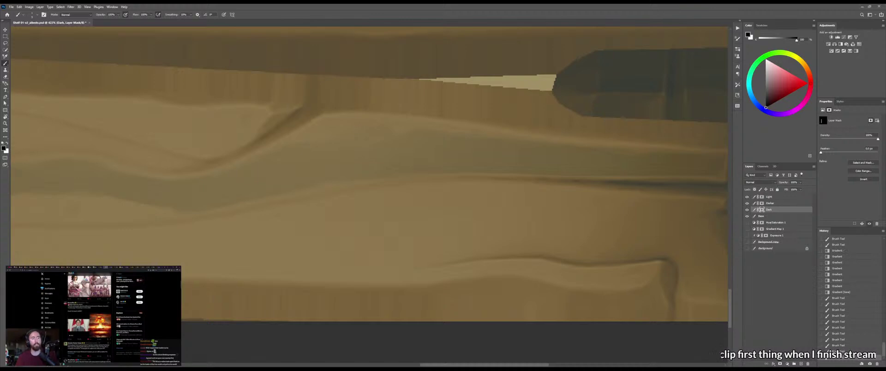
Blend the faded patch below the grain's right-hand crest with the Mixer Brush and switch back to the regular Brush tool
key("shift+b")
left_click_drag(403, 134, 377, 142)
left_click_drag(397, 136, 379, 142)
mouse_move(399, 136)
left_mouse_down()
mouse_move(356, 168)
mouse_move(443, 169)
left_mouse_up()
key("z")
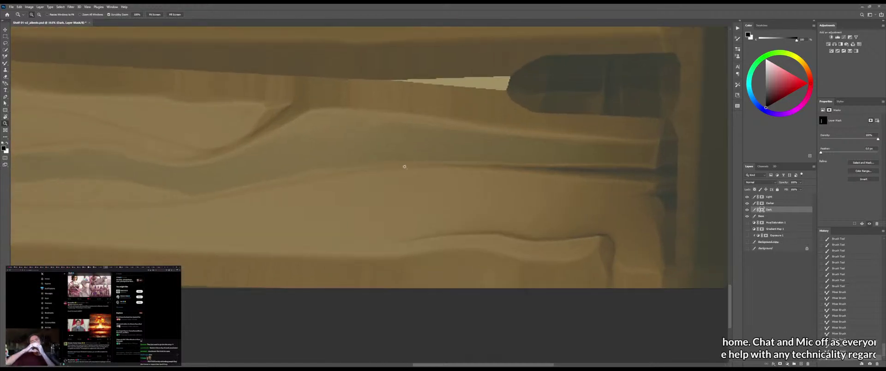
key("shift+b")
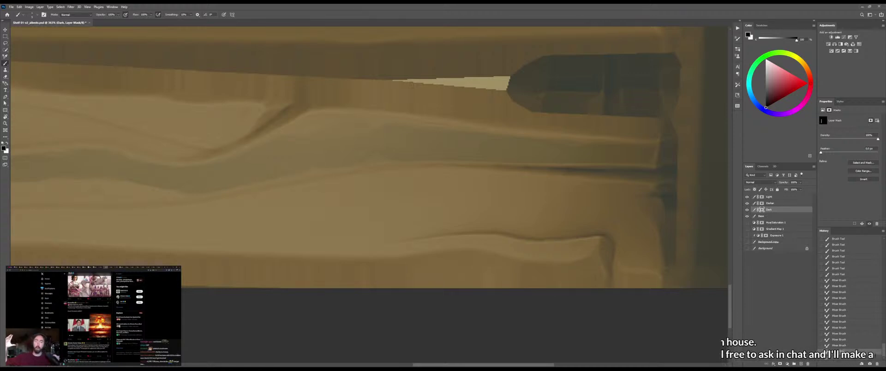
Brush black on the Dark mask along the grain's thin lower crack toward the bottom plank's right-hand end
key("z")
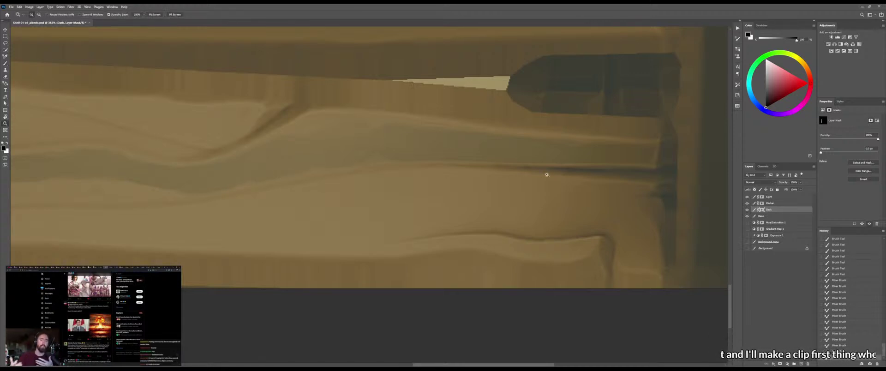
left_click_drag(546, 175, 387, 170)
key("b")
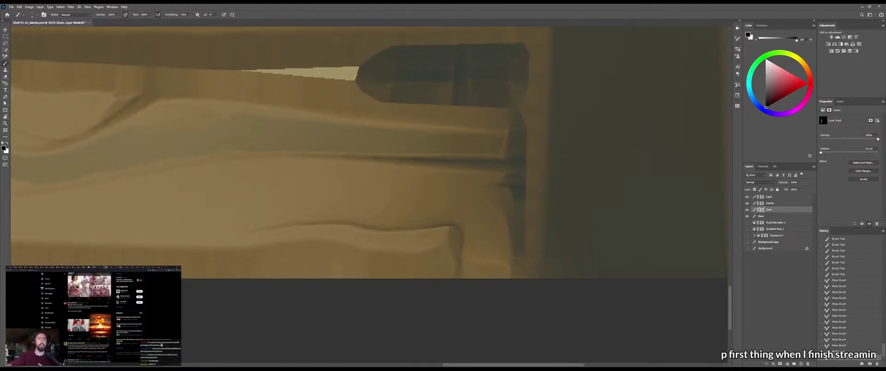
left_click_drag(342, 154, 276, 153)
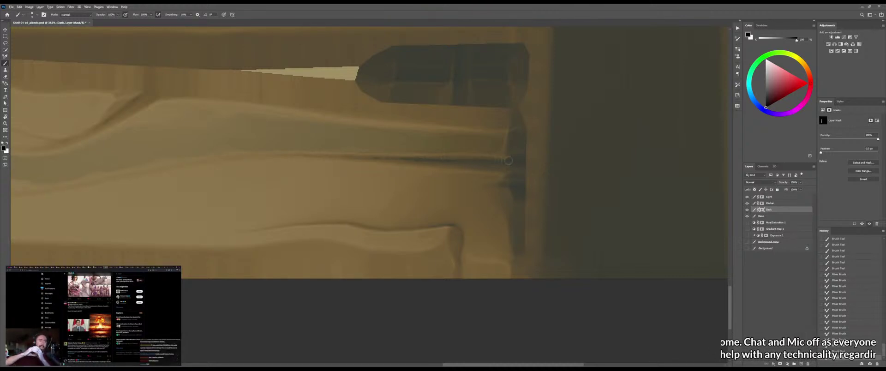
left_click(483, 158)
left_click_drag(451, 153, 395, 161)
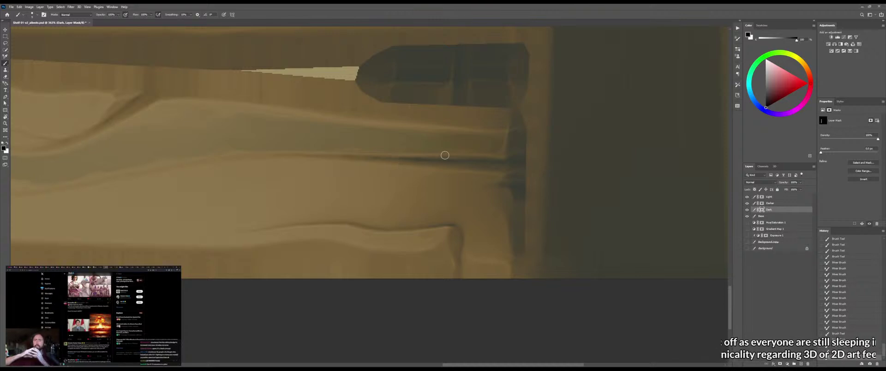
mouse_move(447, 154)
left_mouse_down()
mouse_move(366, 157)
mouse_move(347, 167)
left_mouse_up()
left_click_drag(425, 163, 439, 161)
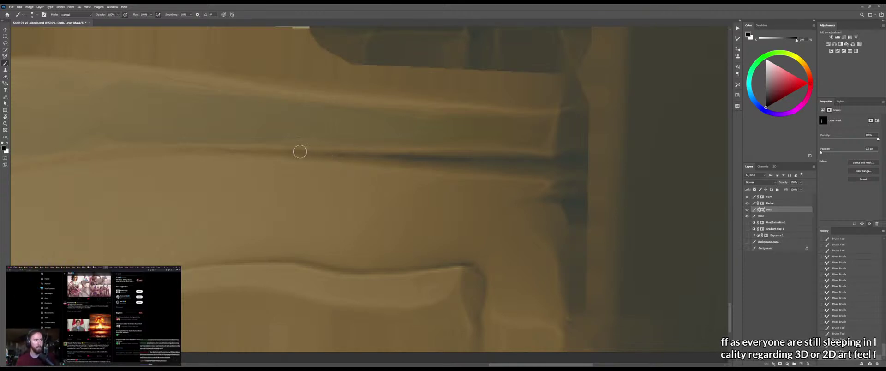
left_click_drag(298, 149, 379, 155)
mouse_move(308, 154)
left_mouse_down()
mouse_move(425, 160)
mouse_move(546, 152)
mouse_move(532, 142)
mouse_move(525, 151)
mouse_move(514, 144)
mouse_move(523, 148)
mouse_move(486, 168)
mouse_move(569, 169)
left_mouse_up()
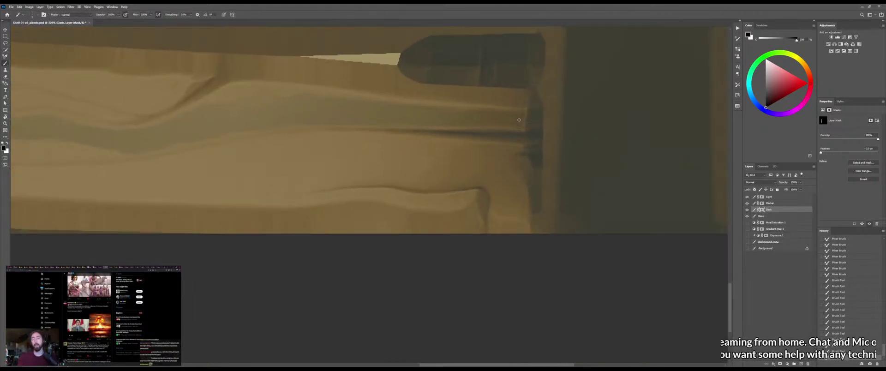
Brush black on the mask along the grain band's upper edge where it meets the right-hand post
left_click_drag(519, 105, 535, 109)
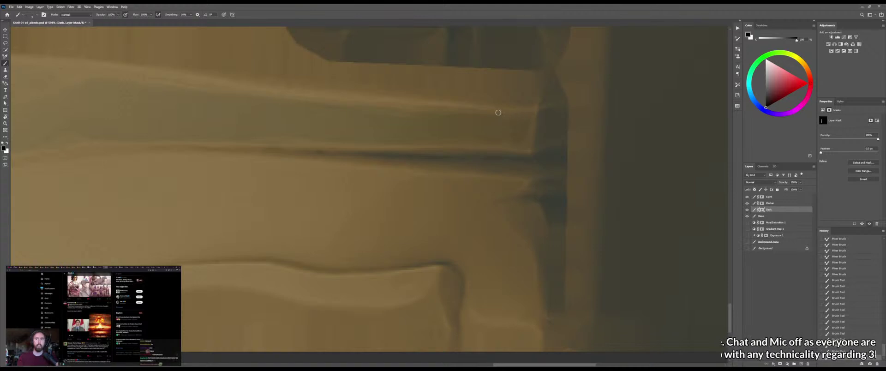
left_click_drag(458, 114, 455, 112)
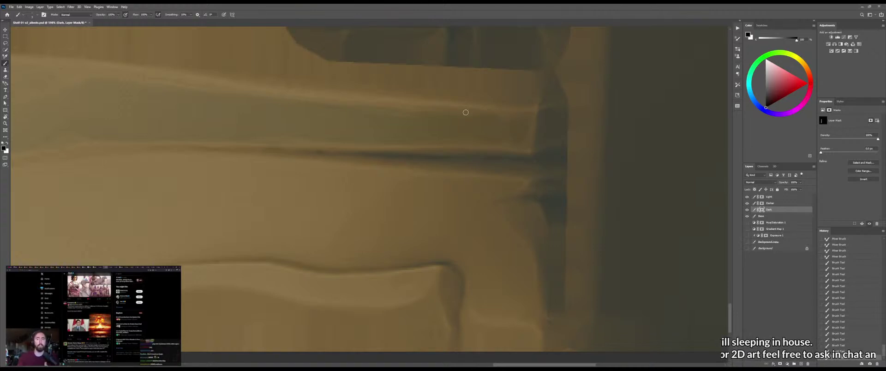
left_click_drag(502, 144, 417, 167)
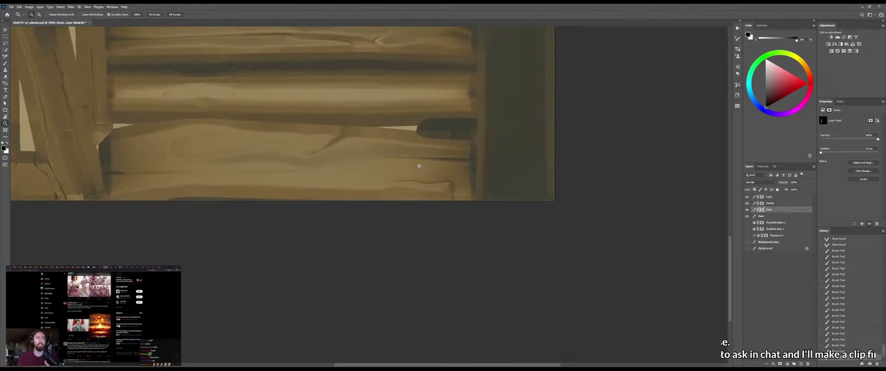
Brush black on the mask to soften the dark grain's left-hand tip beneath the oval ring on the bottom plank
left_click_drag(313, 175, 386, 180)
left_click_drag(257, 170, 335, 174)
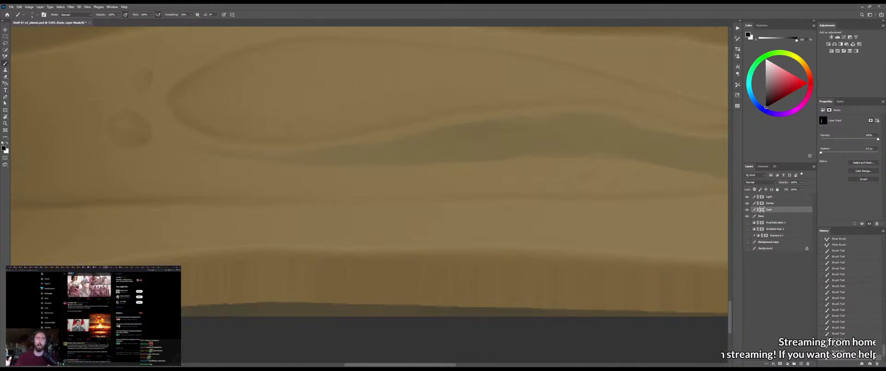
left_click_drag(348, 172, 386, 170)
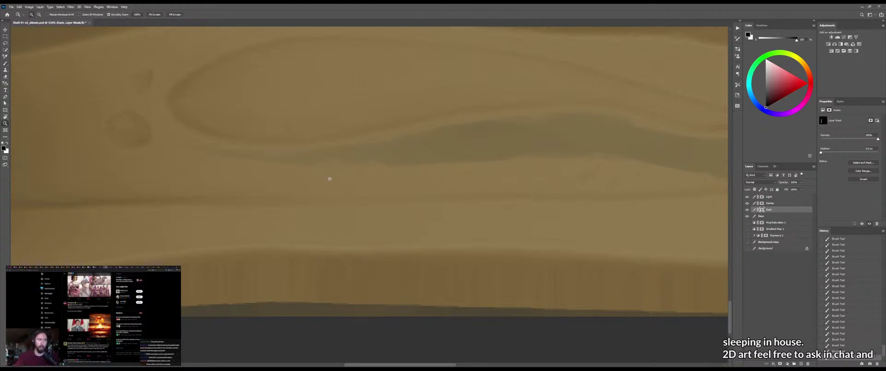
Trace a closed wedge-shaped Pen path above the crack at the bottom plank's left end, tapering to the right
left_click_drag(329, 179, 252, 185)
left_click_drag(407, 238, 415, 239)
scroll(415, 239, "up", 6)
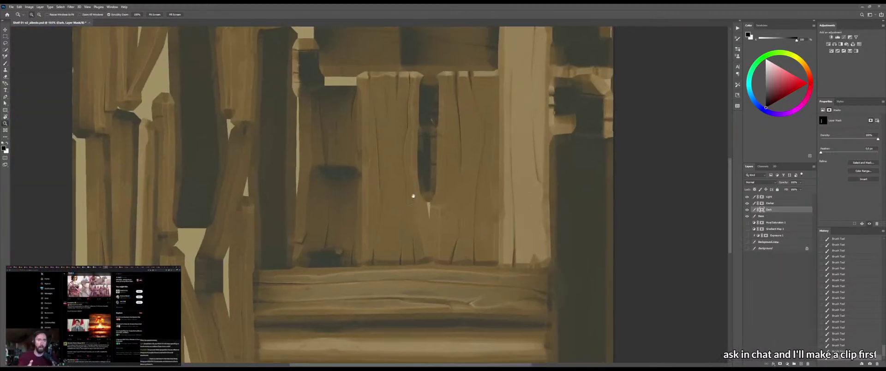
left_click_drag(362, 238, 374, 228)
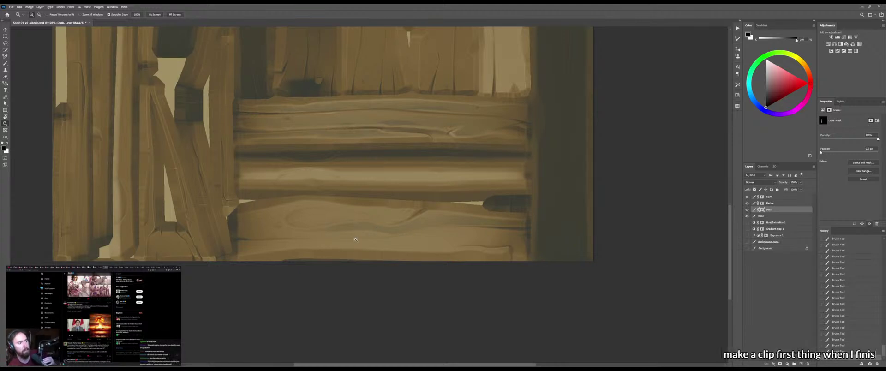
scroll(281, 224, "up", 3)
scroll(297, 220, "up", 2)
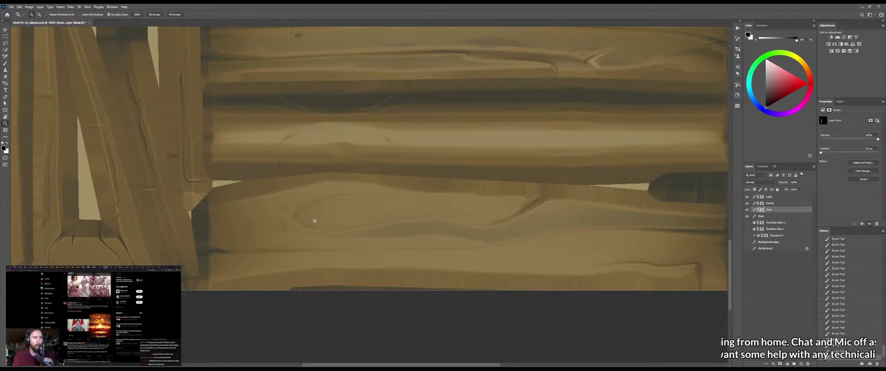
key("p")
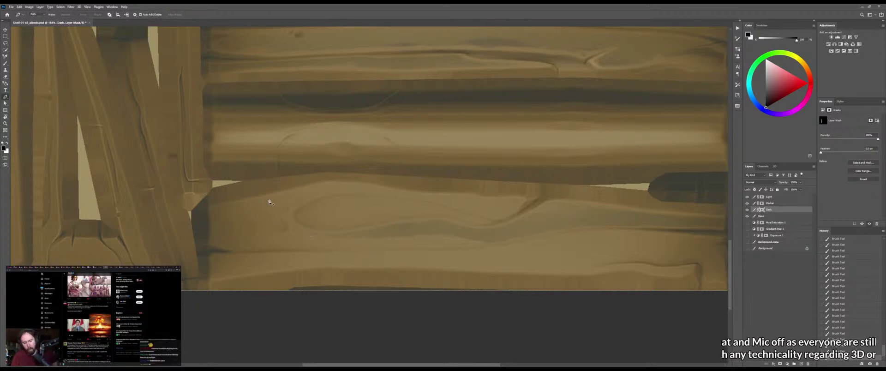
left_click(210, 241)
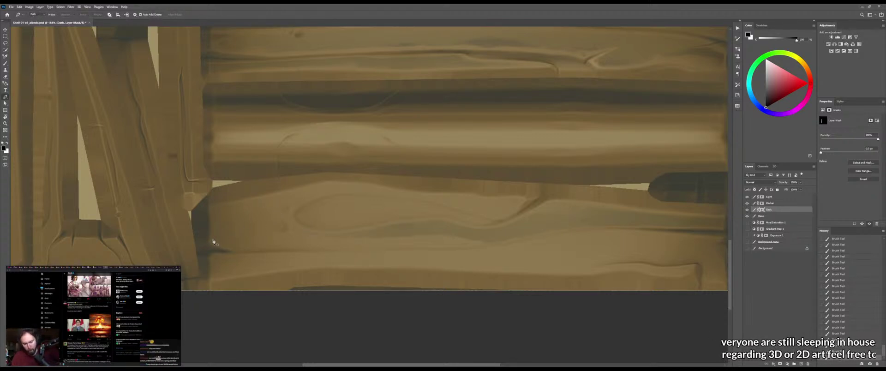
left_click(236, 248)
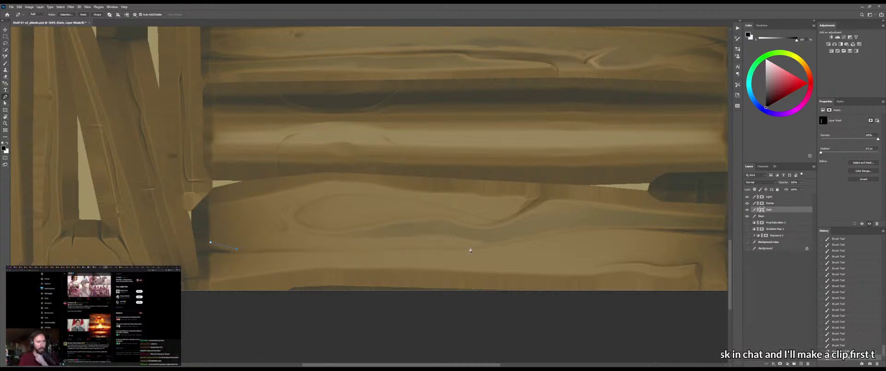
left_click(361, 247)
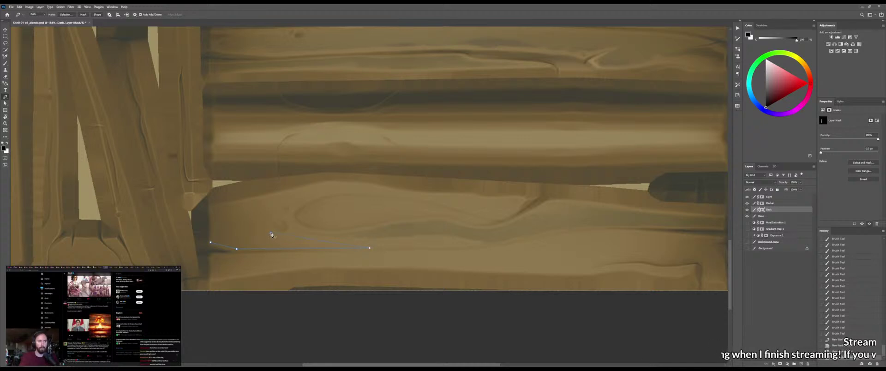
left_click(210, 243)
left_click_drag(236, 239, 320, 179)
key("p")
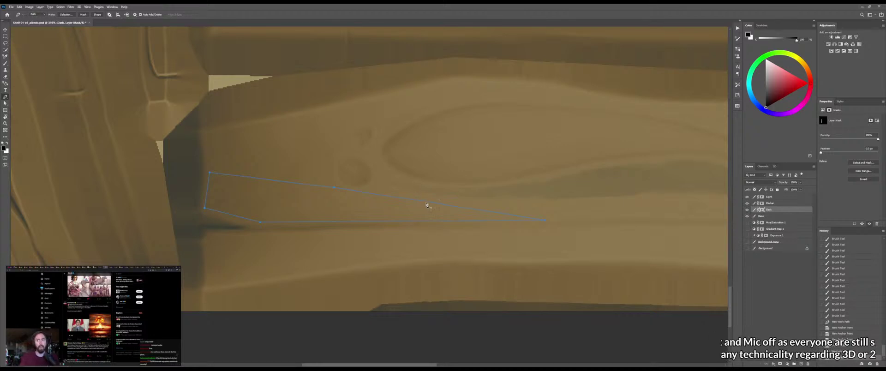
Refine the wedge path by adding and moving anchor points so its upper, left and lower edges curve smoothly
left_click_drag(428, 204, 427, 205)
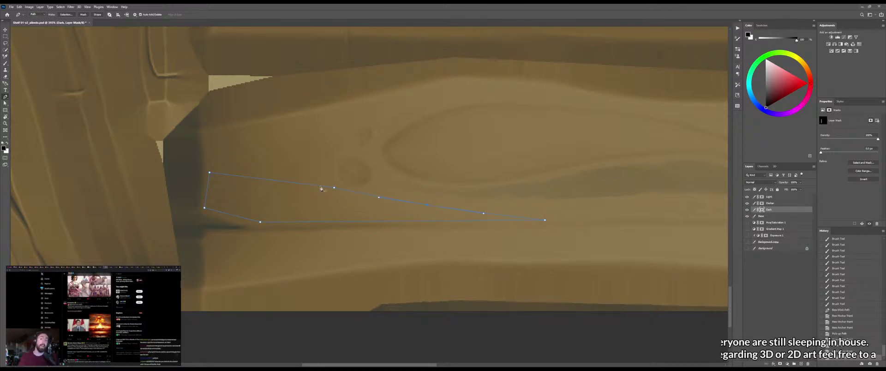
left_click(311, 190)
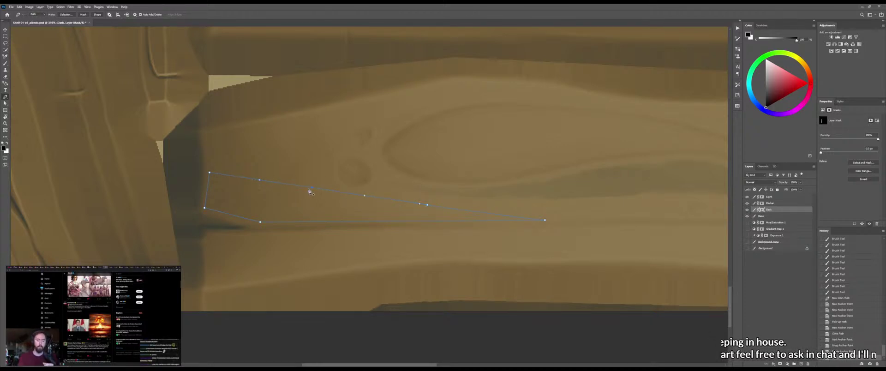
left_click_drag(367, 195, 368, 192)
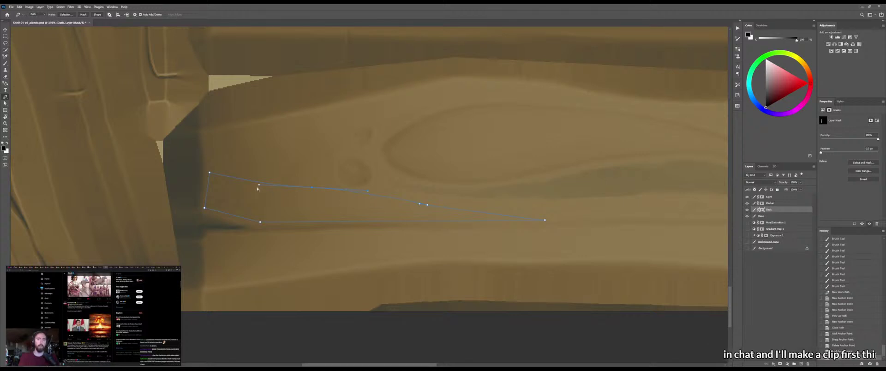
left_click(211, 193, "ctrl")
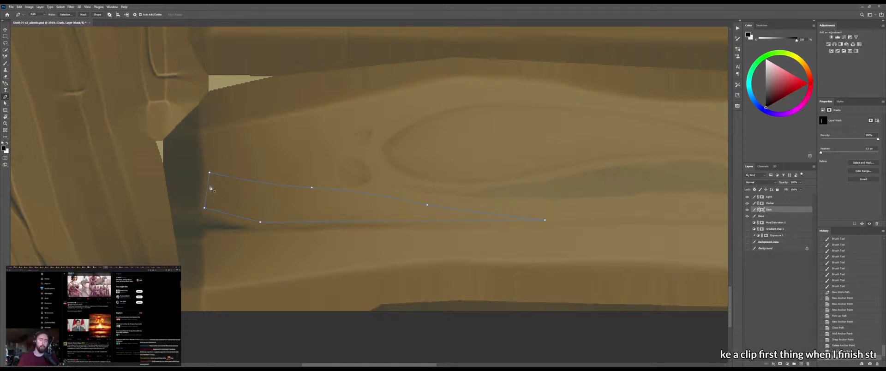
left_click_drag(208, 188, 205, 190)
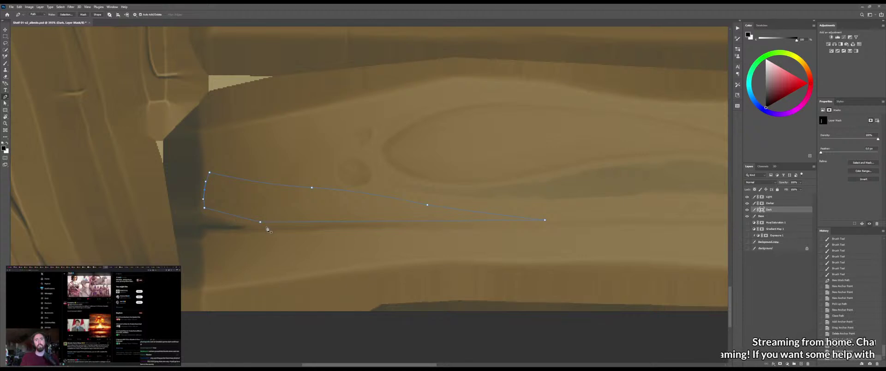
mouse_move(260, 221)
left_mouse_down()
mouse_move(279, 213)
mouse_move(268, 222)
left_mouse_up()
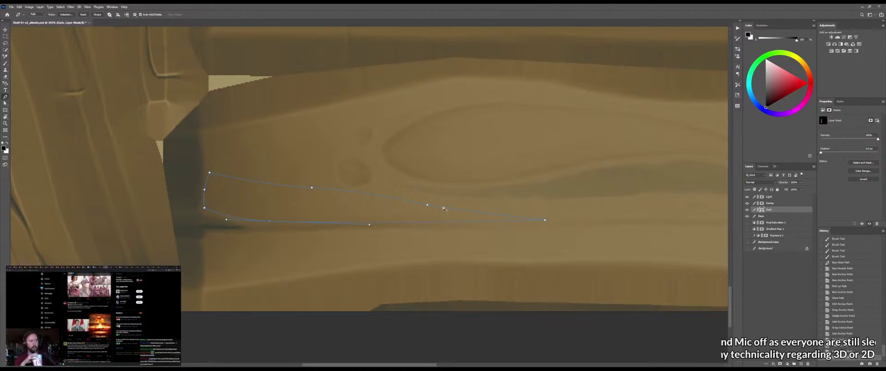
left_click(386, 223)
left_click_drag(386, 223, 387, 218)
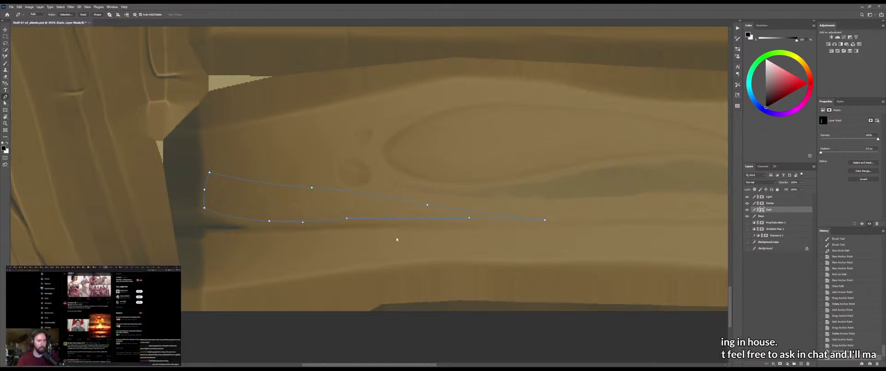
Convert the wedge path to a selection and fill it with dark wood tone on the Dark mask using a linear white gradient
key("ctrl+Return")
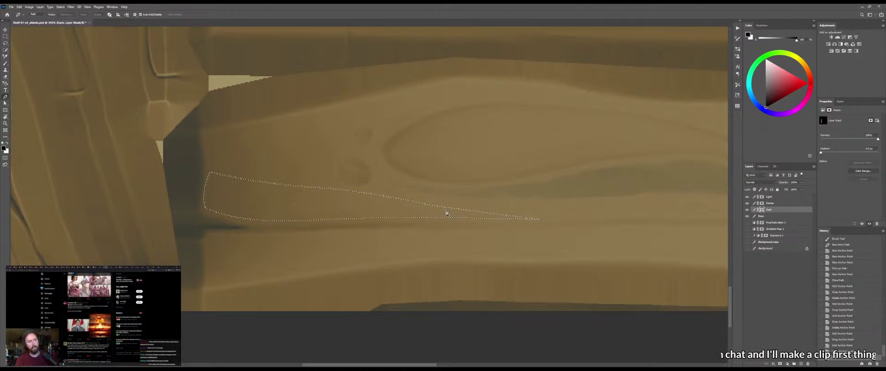
key("g")
left_click_drag(395, 101, 399, 123)
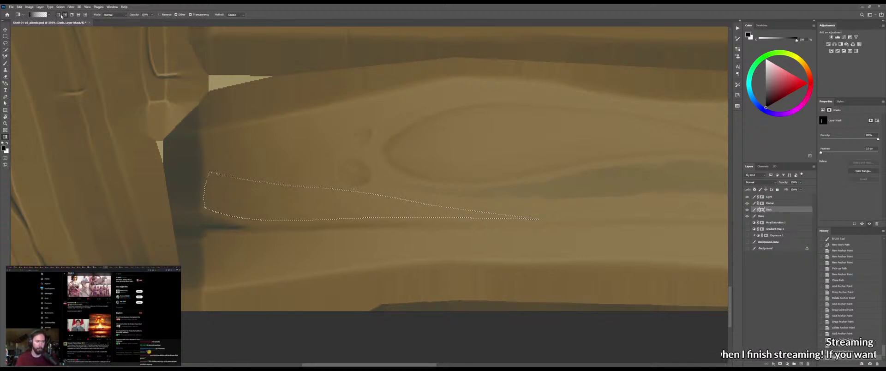
left_click(59, 16)
left_click_drag(407, 154, 396, 119)
key("x")
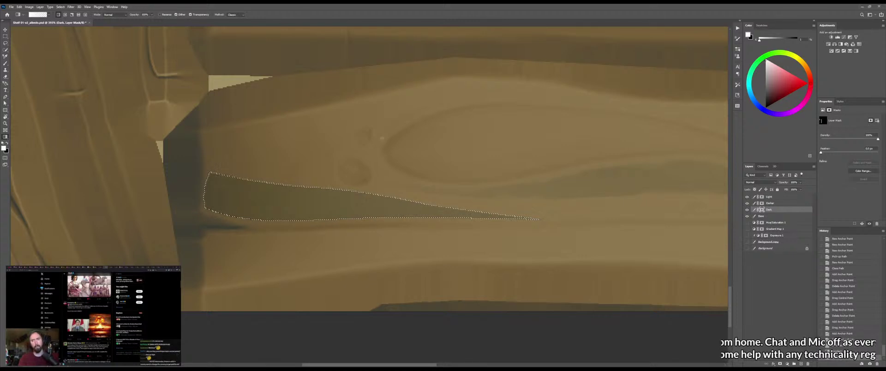
Fade the wedge-shaped fill at the bottom plank's left end with several black gradients on the Dark mask, and deselect it
scroll(380, 164, "down", 5)
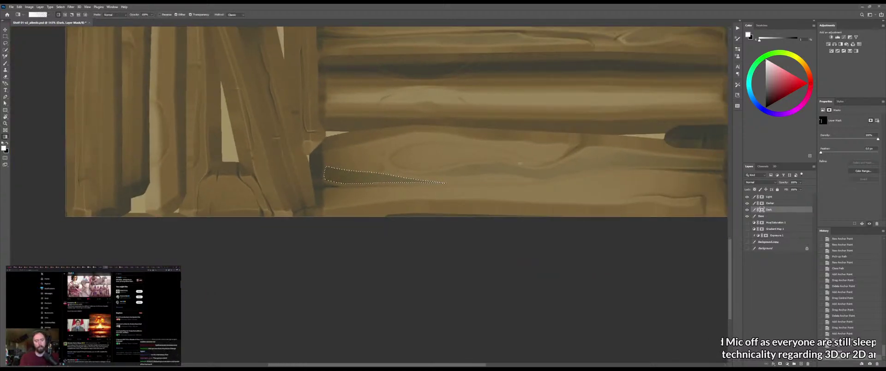
left_click_drag(380, 120, 377, 177)
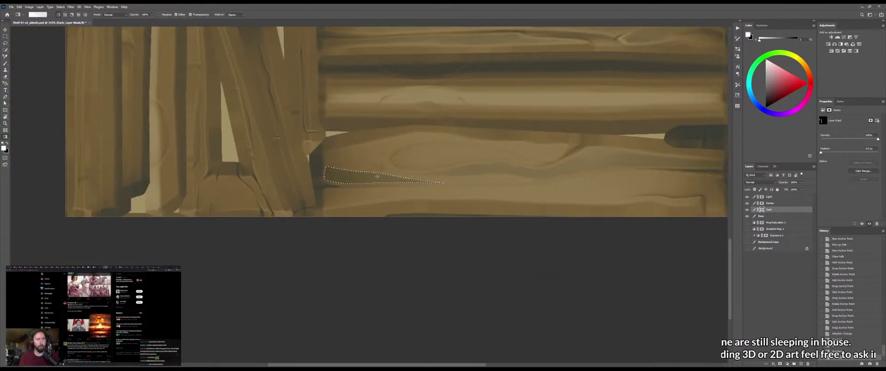
key("x")
left_click_drag(430, 201, 427, 164)
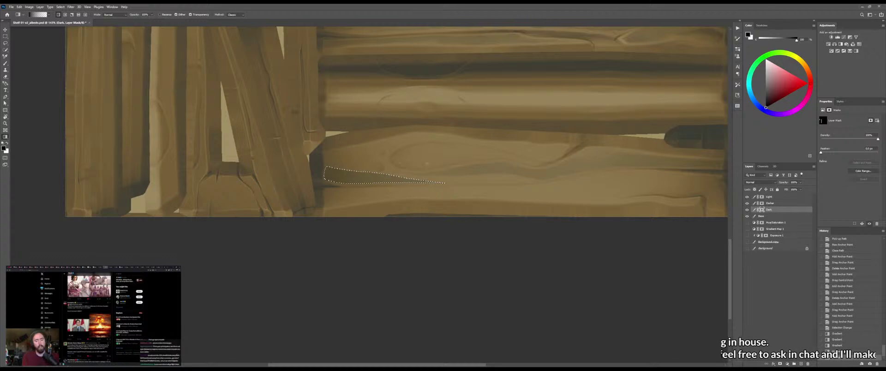
left_click_drag(488, 166, 389, 156)
left_click_drag(399, 113, 399, 148)
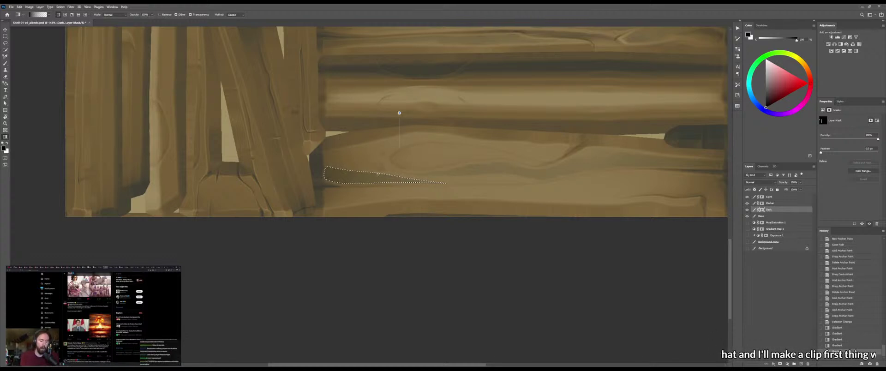
left_click_drag(376, 185, 386, 172)
left_click_drag(368, 143, 342, 203)
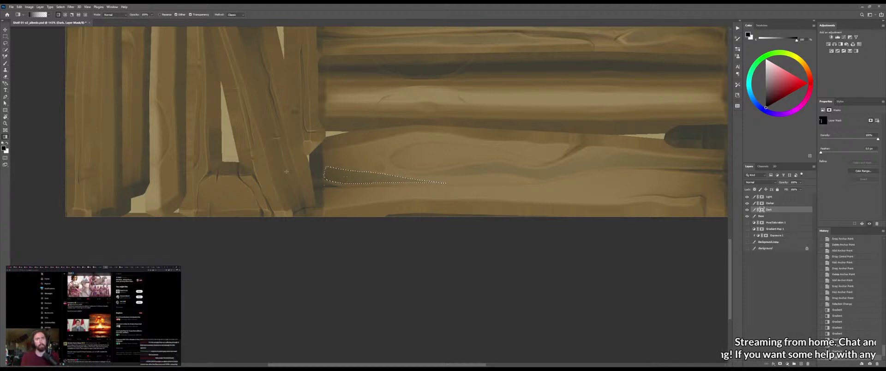
left_click_drag(326, 176, 344, 176)
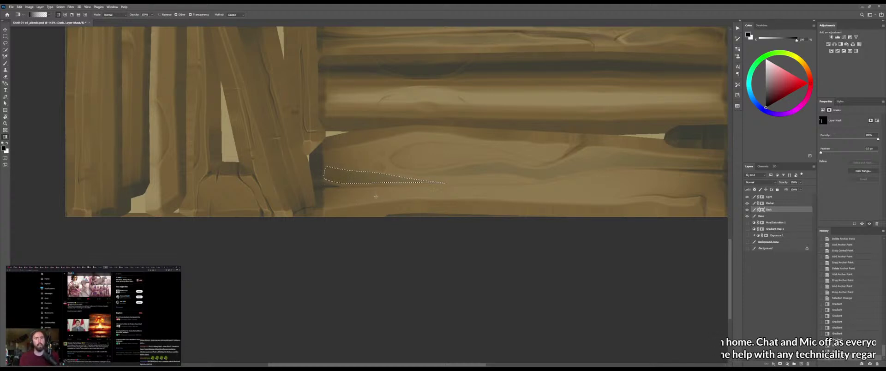
key("ctrl+d")
key("m")
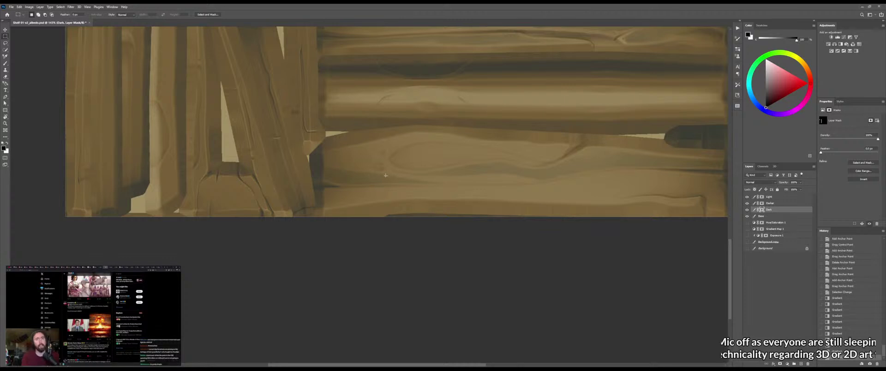
Brush black on the Dark mask along the wedge's lower edge and tapered tip to soften them
key("b")
left_click_drag(401, 195, 416, 194)
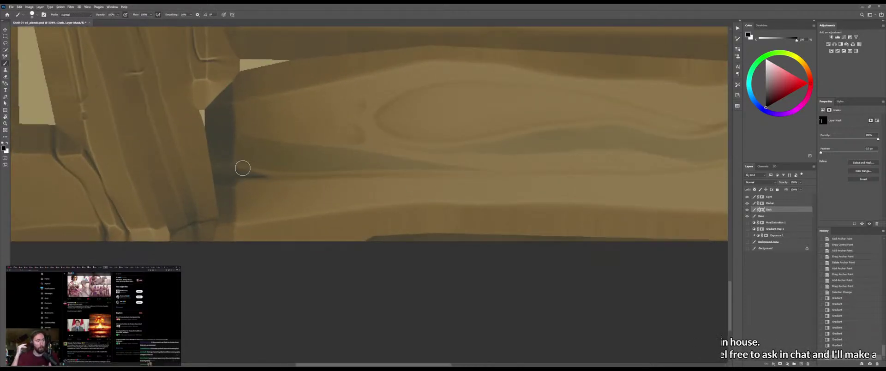
left_click_drag(286, 177, 386, 175)
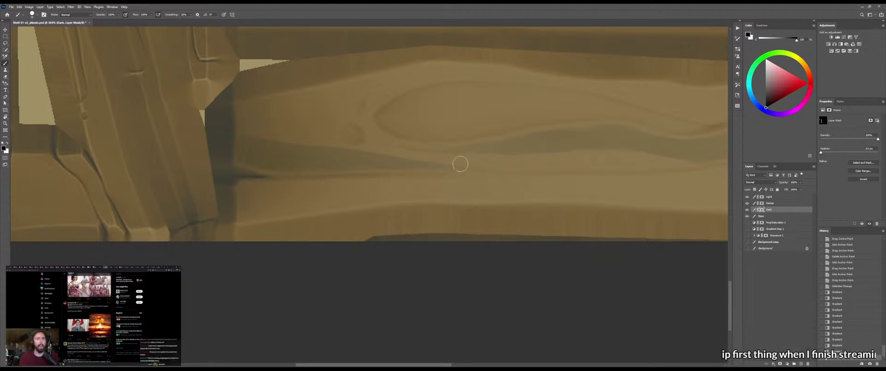
mouse_move(456, 167)
left_mouse_down()
mouse_move(482, 169)
mouse_move(463, 169)
left_mouse_up()
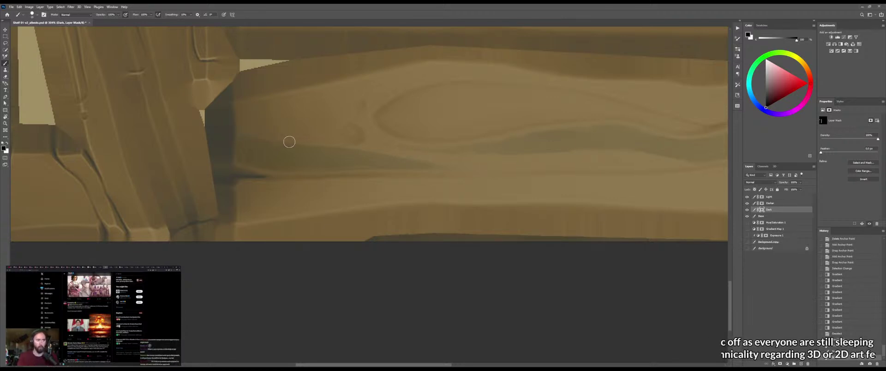
left_click_drag(334, 138, 335, 141)
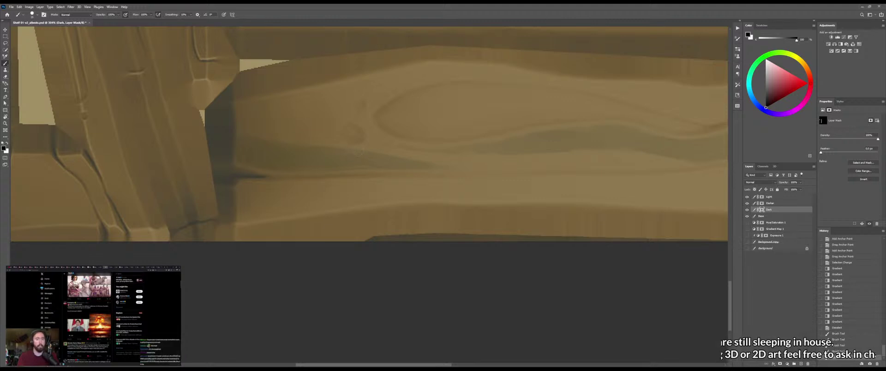
left_click(358, 151)
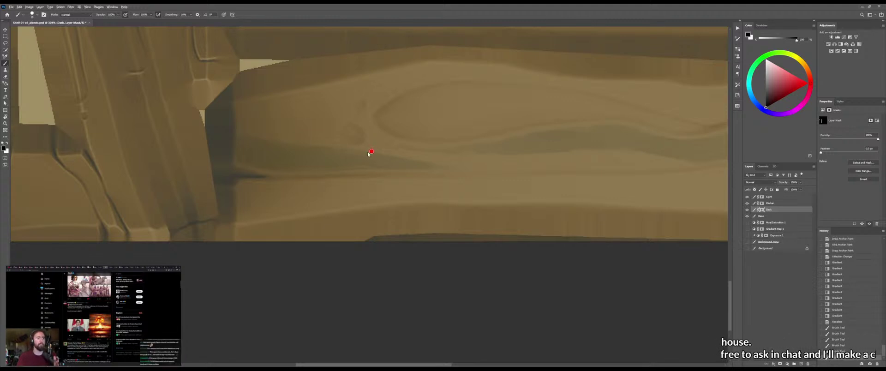
left_click_drag(455, 169, 428, 164)
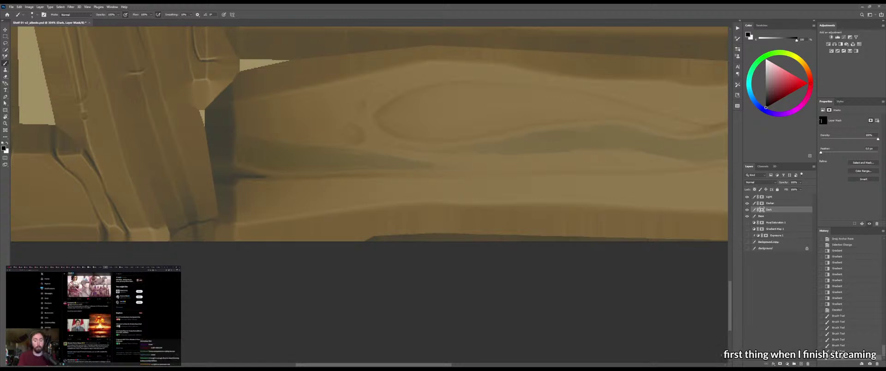
Enlarge the brush and paint black along the wedge's upper edge to blend it into the plank's left end
scroll(427, 162, "up", 1)
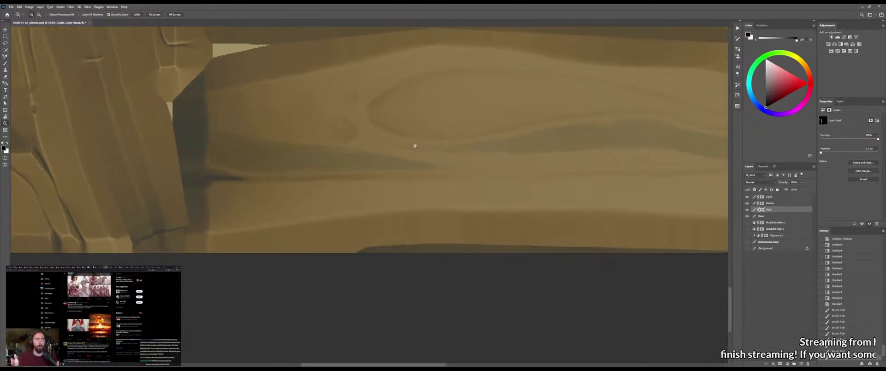
left_click_drag(335, 144, 431, 166)
key("]")
key("]")
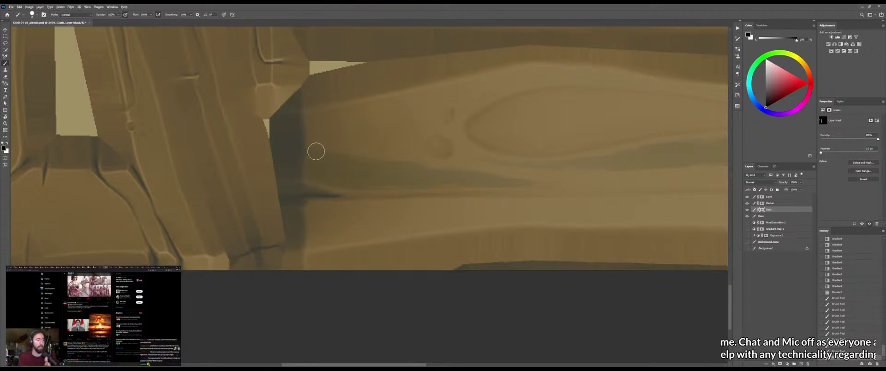
left_click_drag(306, 144, 379, 153)
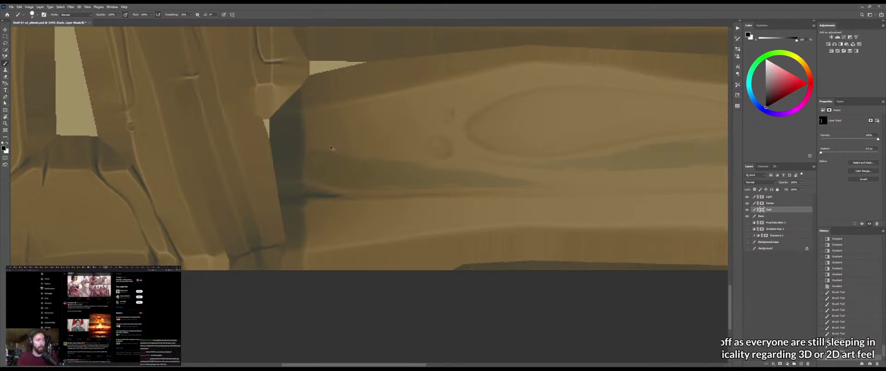
scroll(383, 144, "up", 3)
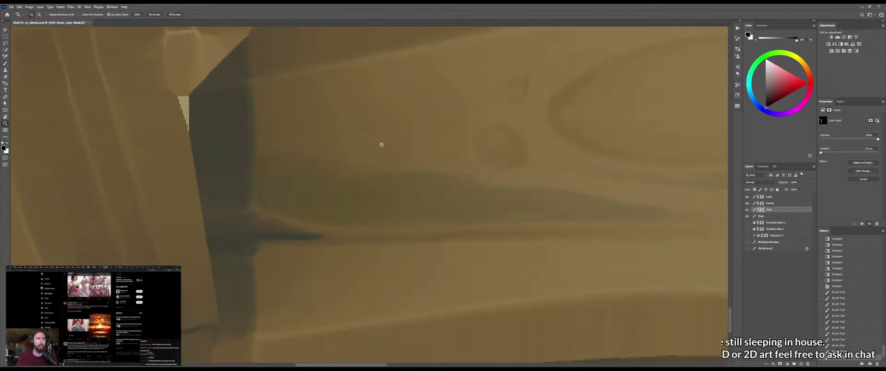
left_click_drag(328, 148, 317, 150)
left_click_drag(255, 145, 287, 148)
left_click_drag(287, 148, 385, 162)
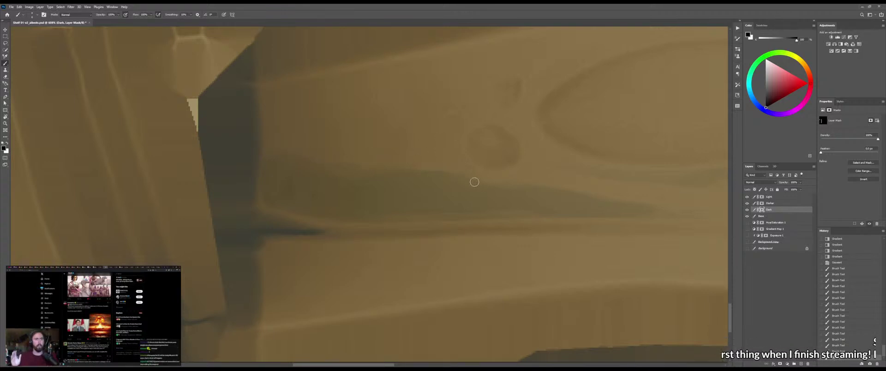
Brush black where the wedge meets the shaded joint at the plank's left end to soften the transition
left_click_drag(432, 209, 436, 196)
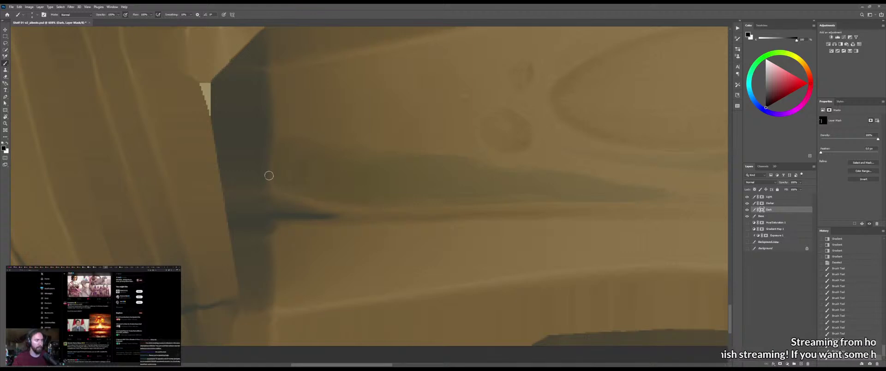
left_click_drag(271, 184, 287, 196)
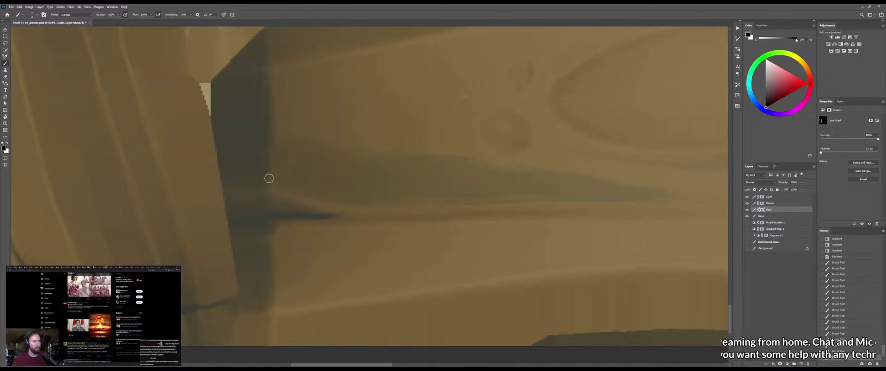
left_click_drag(272, 135, 268, 196)
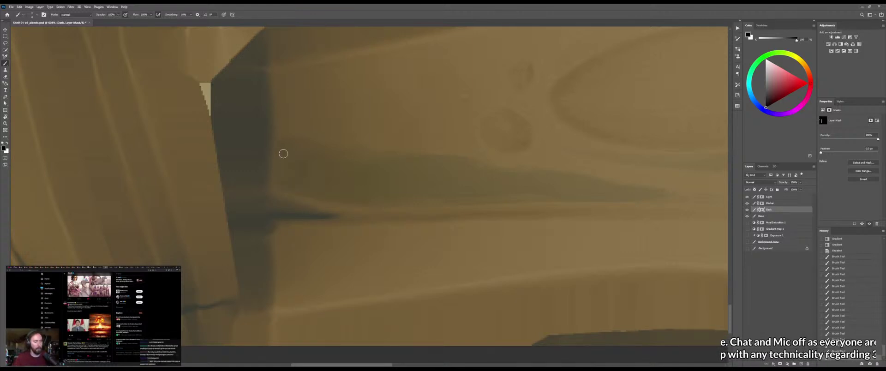
left_click_drag(275, 158, 283, 189)
left_click_drag(395, 226, 364, 228)
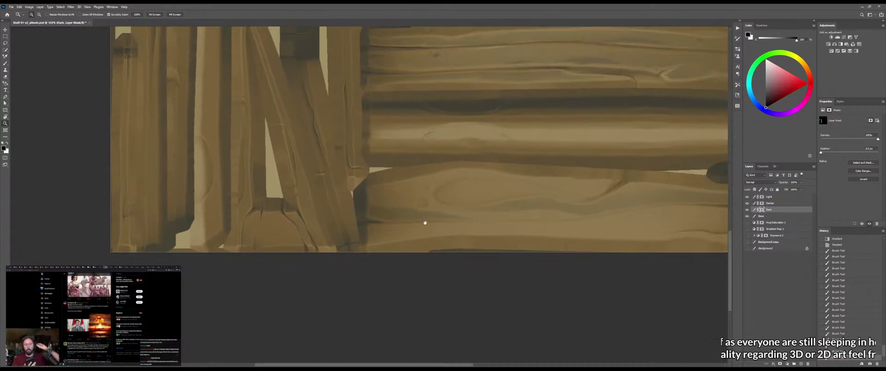
Soften the wedge's lower edge and thin tip just above the long crack with fine black strokes on the mask
mouse_move(423, 223)
left_mouse_down()
mouse_move(379, 212)
mouse_move(437, 214)
left_mouse_up()
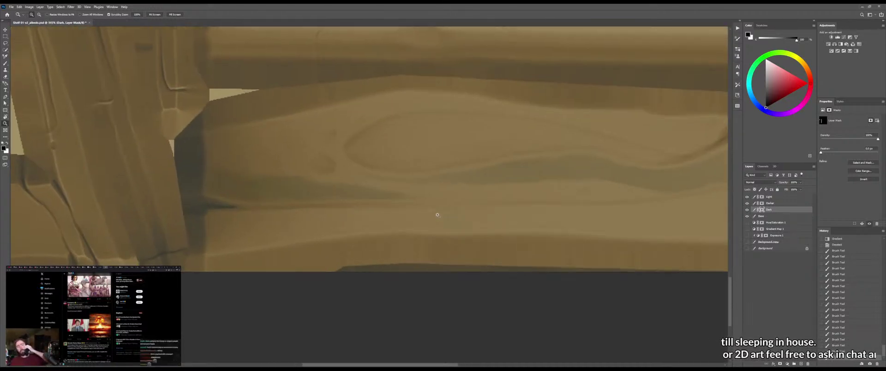
left_click_drag(380, 210, 392, 204)
key("b")
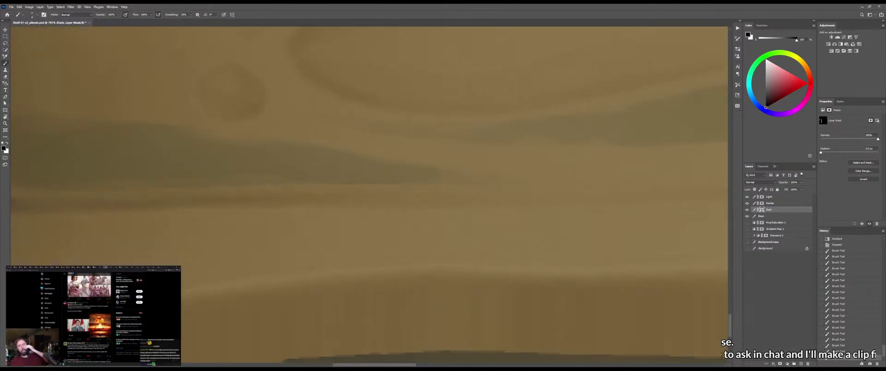
left_click_drag(277, 204, 336, 205)
mouse_move(154, 203)
left_mouse_down()
mouse_move(271, 194)
mouse_move(254, 204)
left_mouse_up()
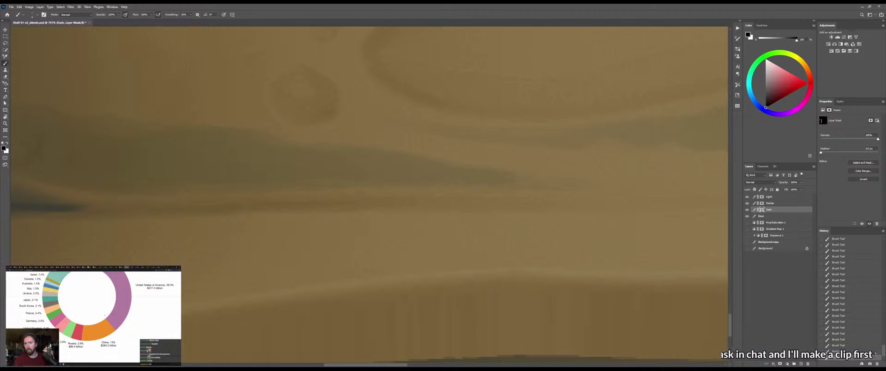
key("z")
mouse_move(408, 204)
left_mouse_down()
mouse_move(371, 209)
mouse_move(386, 210)
mouse_move(388, 193)
left_mouse_up()
key("b")
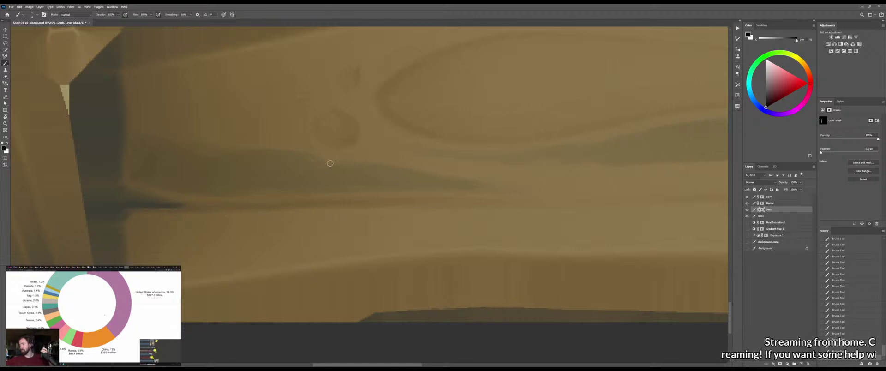
key("bracketright")
key("bracketright")
key("bracketright")
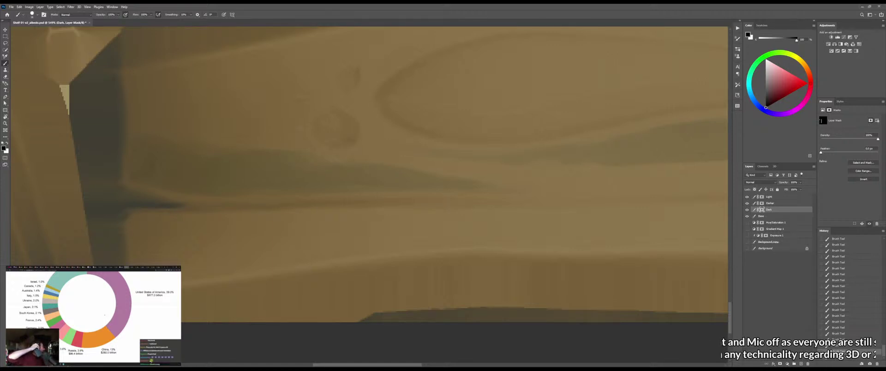
Lasso a loose selection around the wedge and crack at the bottom plank's left end for a gradient
key("z")
mouse_move(339, 146)
left_mouse_down()
mouse_move(304, 152)
mouse_move(370, 136)
left_mouse_up()
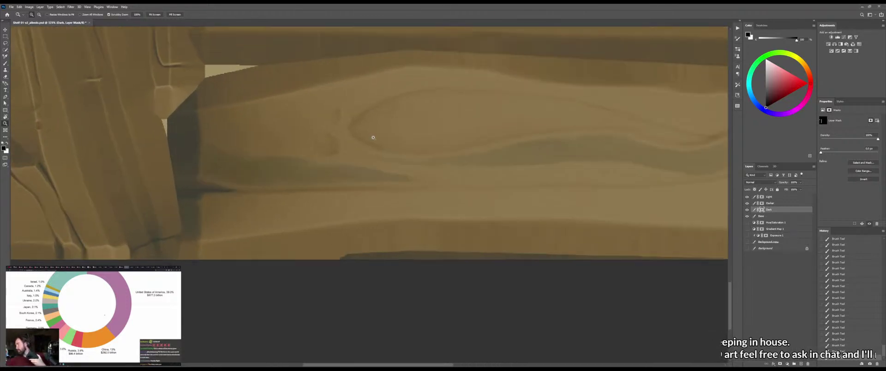
key("l")
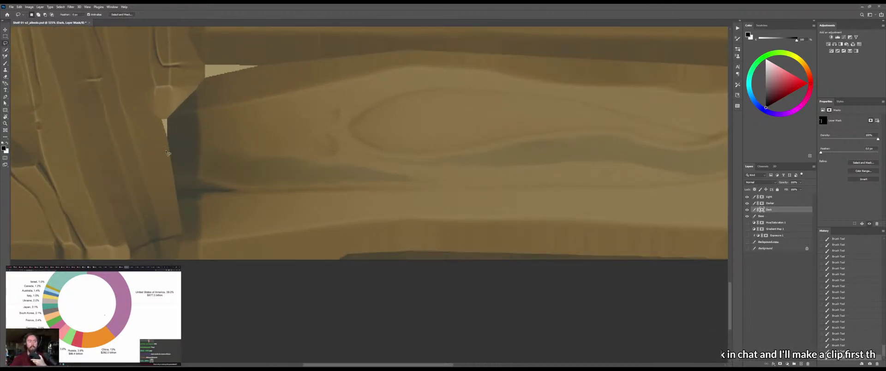
mouse_move(167, 150)
left_mouse_down()
mouse_move(258, 140)
mouse_move(420, 173)
mouse_move(502, 205)
mouse_move(206, 218)
mouse_move(168, 199)
left_mouse_up()
key("g")
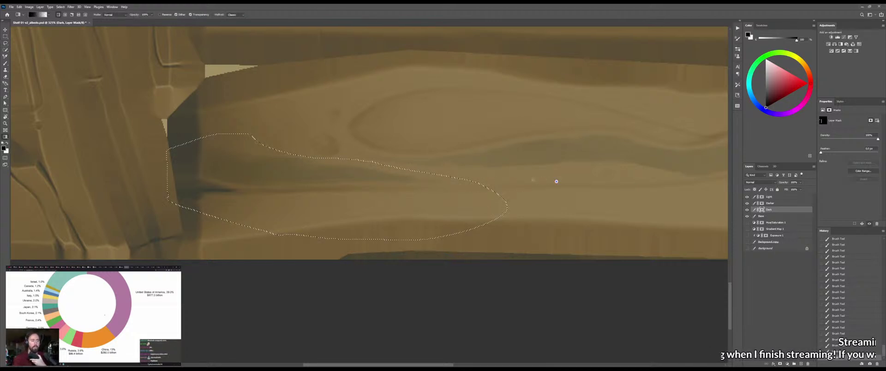
Try a black and a white gradient across the lassoed grain on the Dark mask, undoing each one
left_click_drag(555, 182, 362, 174)
key("ctrl+z")
key("x")
left_click_drag(540, 171, 277, 174)
key("ctrl+z")
key("x")
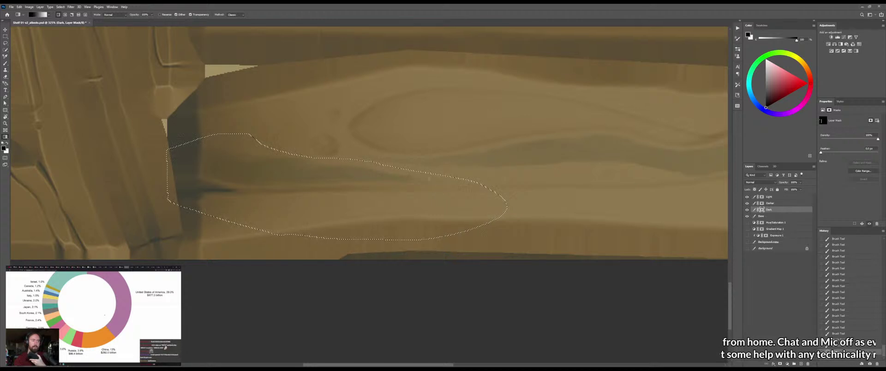
Apply a short black gradient inside the lassoed grain at the bottom plank's left end on the Dark mask, and clear the selection
key("shift+g")
key("shift+g")
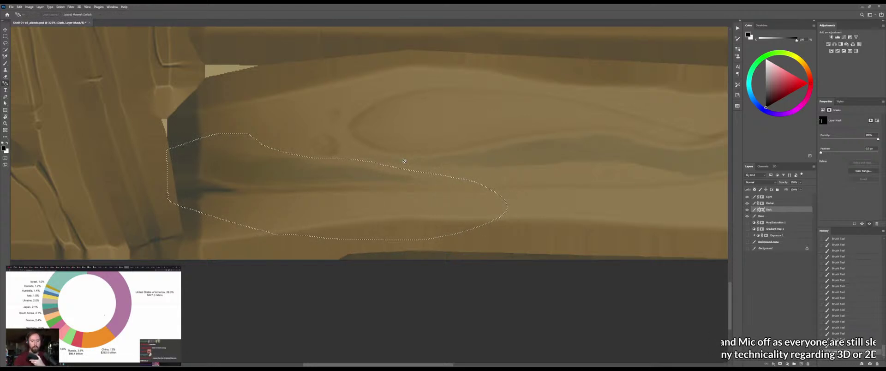
key("shift+g")
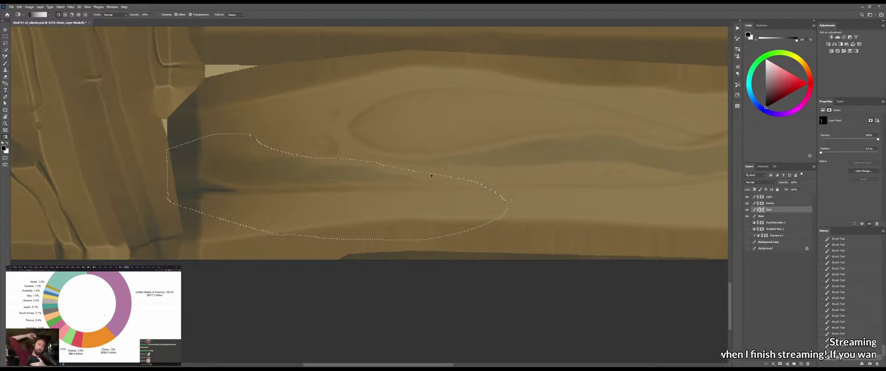
key("z")
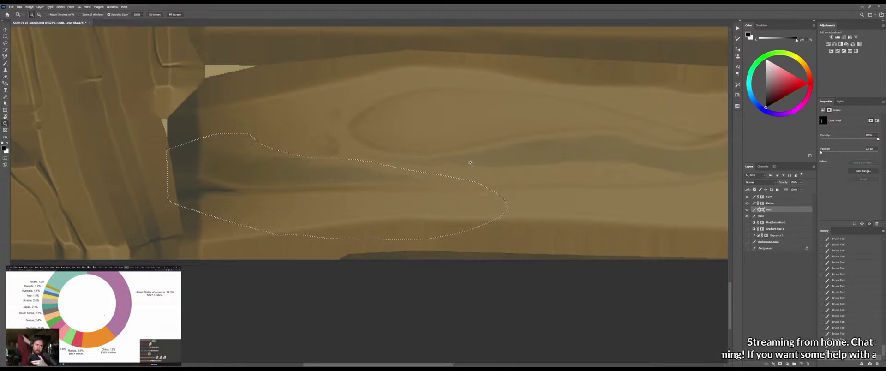
key("g")
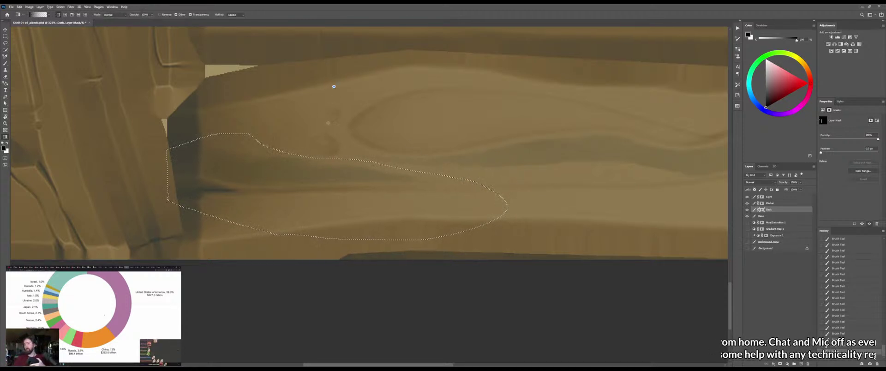
left_click_drag(326, 184, 328, 182)
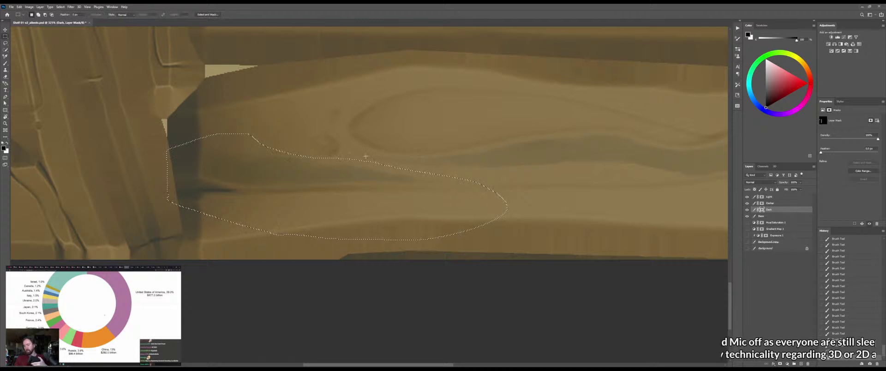
key("ctrl+d")
key("z")
Review the whole albedo texture, and switch to Marmoset Toolbag to inspect the textured 3D shelf from another angle
left_click_drag(396, 149, 370, 148)
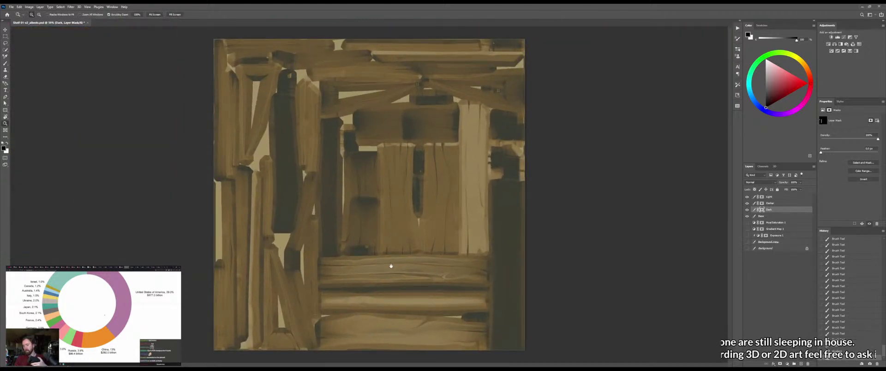
left_click_drag(354, 270, 358, 153)
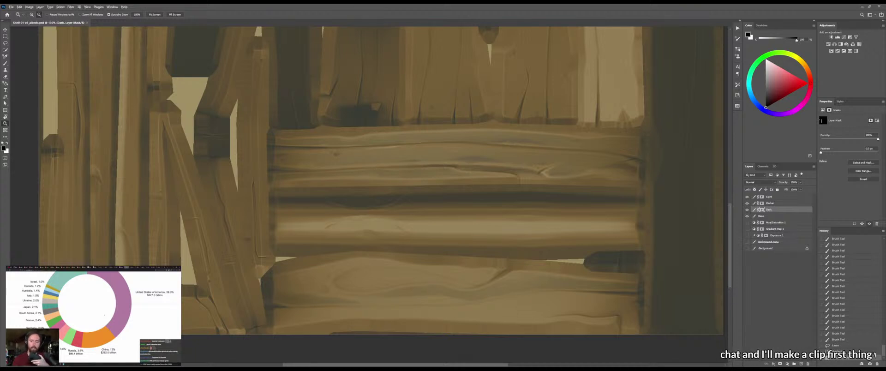
key("alt+Tab")
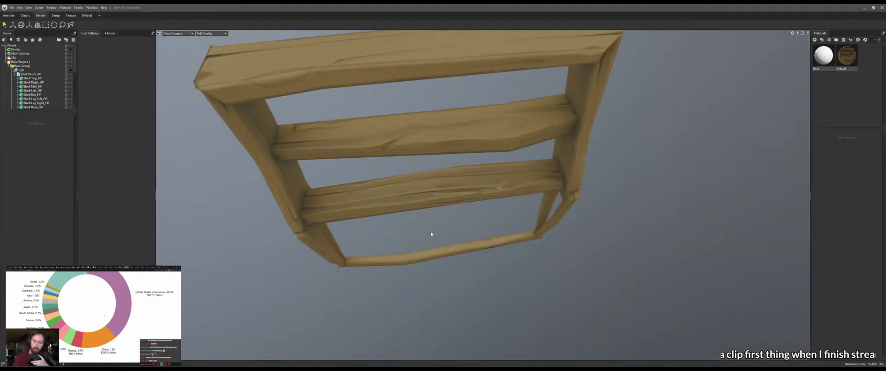
left_click_drag(431, 236, 427, 212)
scroll(431, 243, "up", 6)
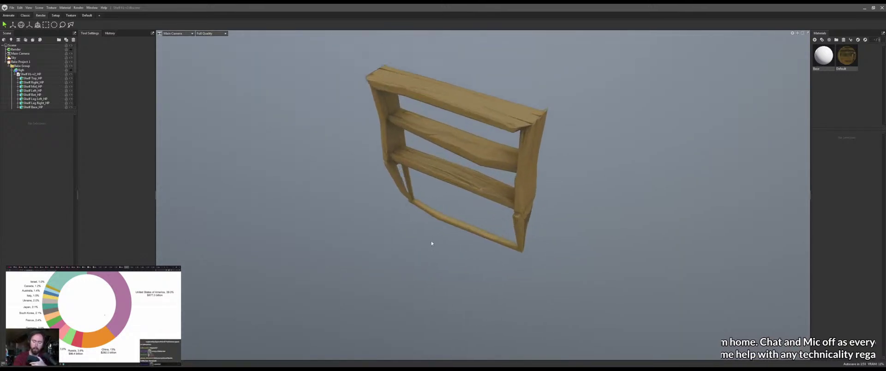
key("alt+Tab")
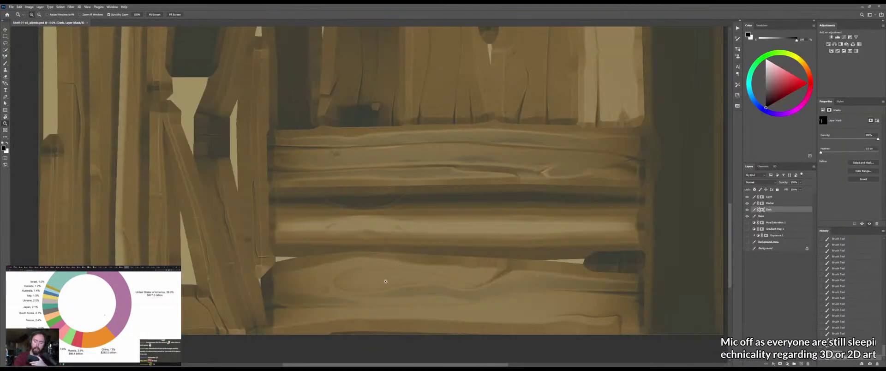
Draw a closed Pen path roughly outlining the long leaf-shaped grain on the bottom plank
left_click_drag(383, 280, 411, 216)
left_click_drag(336, 230, 307, 209)
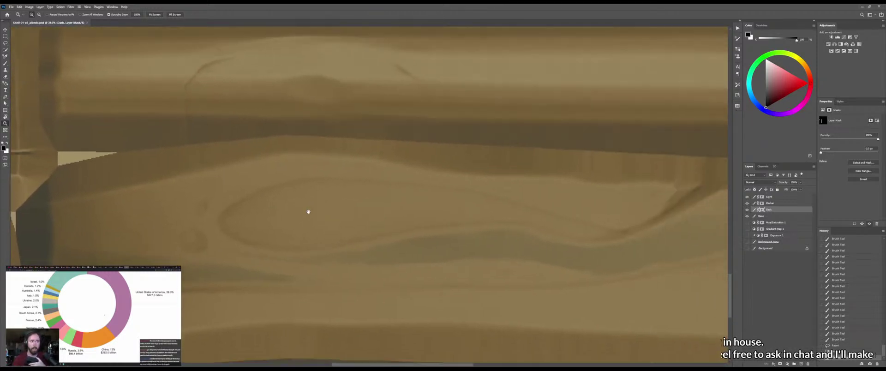
key("p")
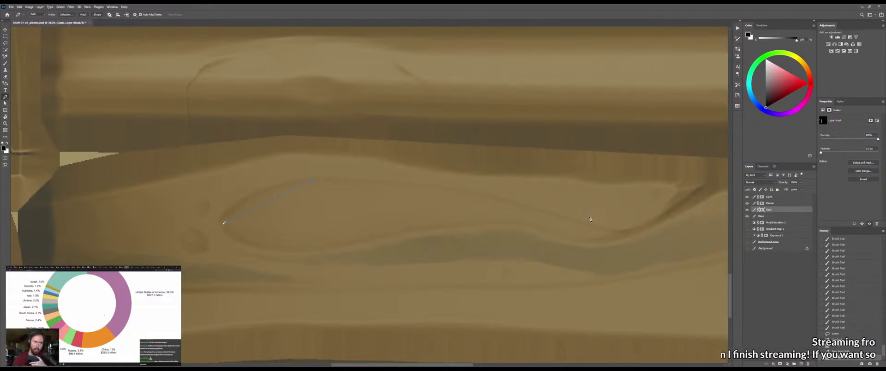
left_click(622, 233)
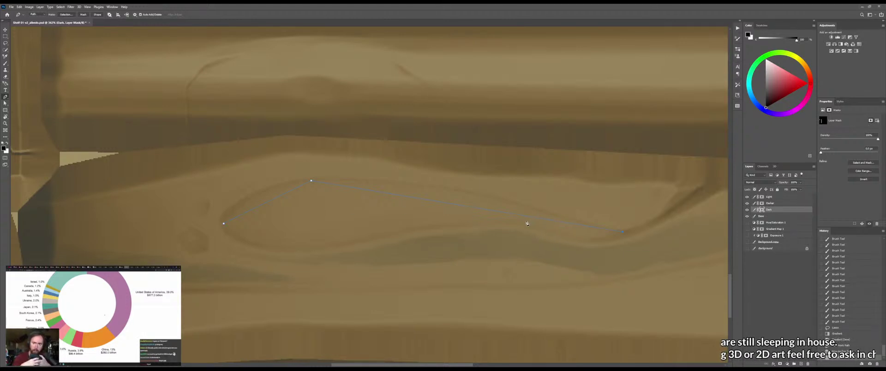
left_click(526, 220)
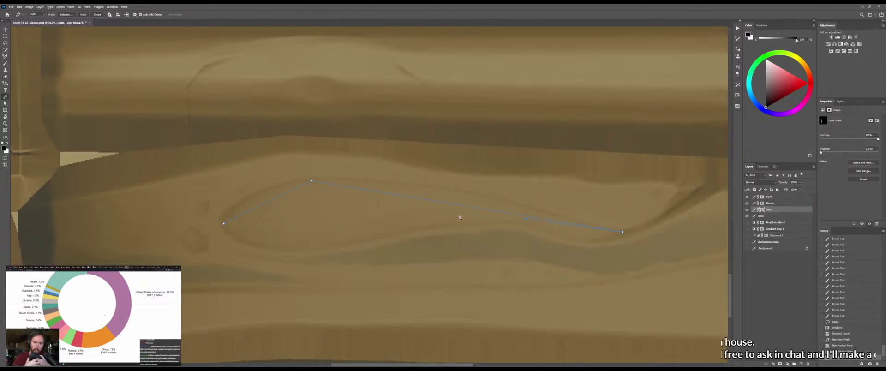
left_click(360, 238)
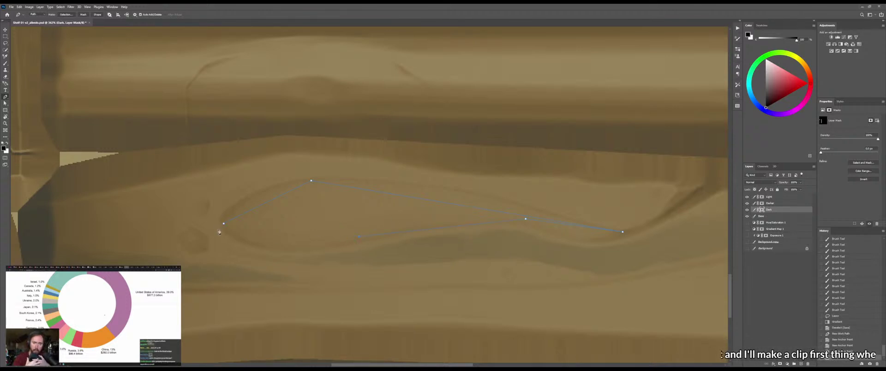
left_click(225, 224)
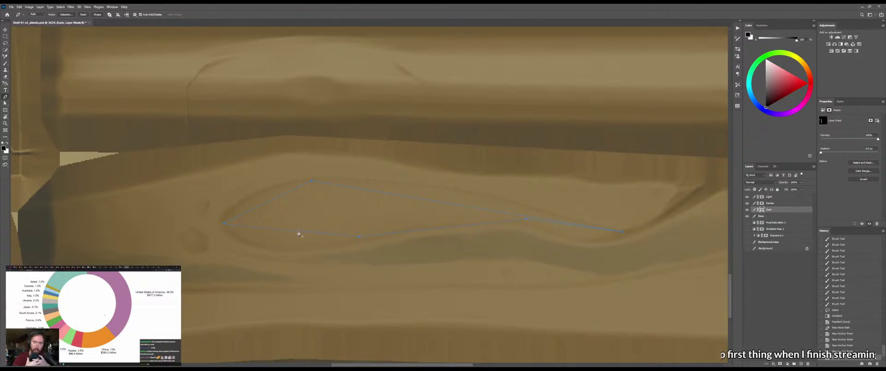
Curve the path's rounded left end and upper edge to follow the grain outline, adding and removing anchor points
left_click_drag(283, 246, 283, 247)
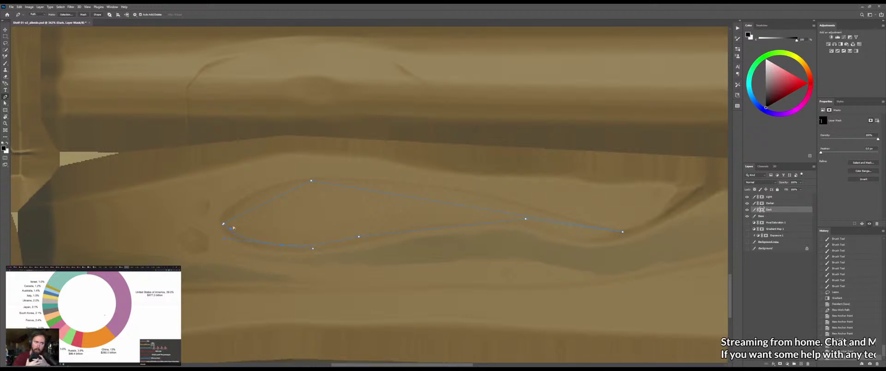
left_click(260, 205)
left_click_drag(250, 199, 220, 218)
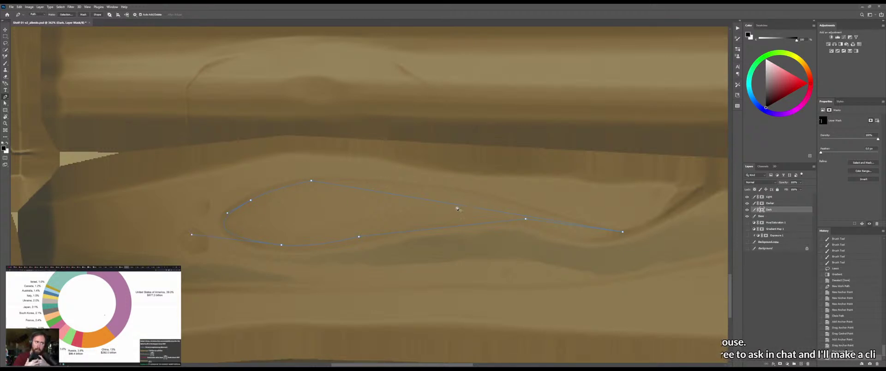
left_click(458, 207)
left_click_drag(465, 195, 466, 194)
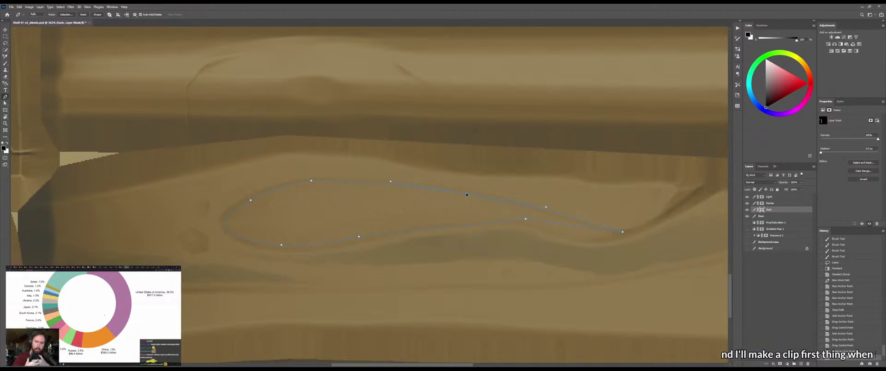
left_click(464, 194)
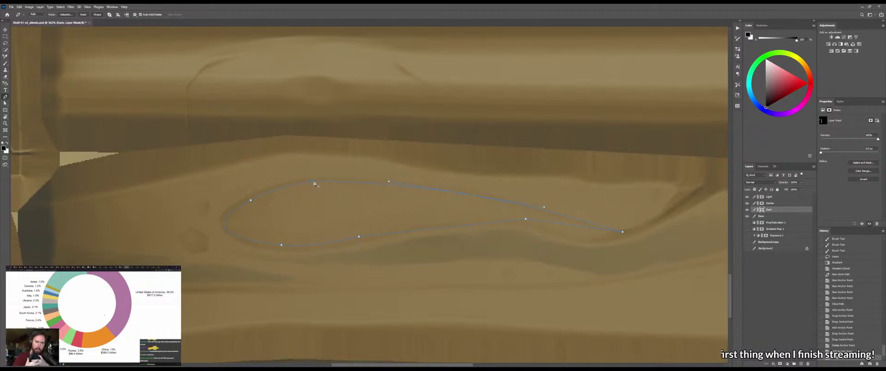
left_click(311, 181)
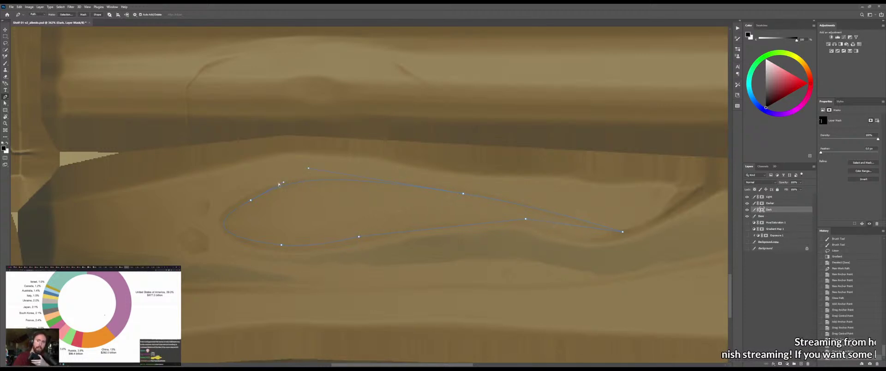
left_click_drag(285, 185, 277, 186)
Reshape the path's narrow tail and lower edge into smooth curves that follow the leaf-shaped grain
left_click_drag(434, 204, 317, 187)
left_click(458, 204)
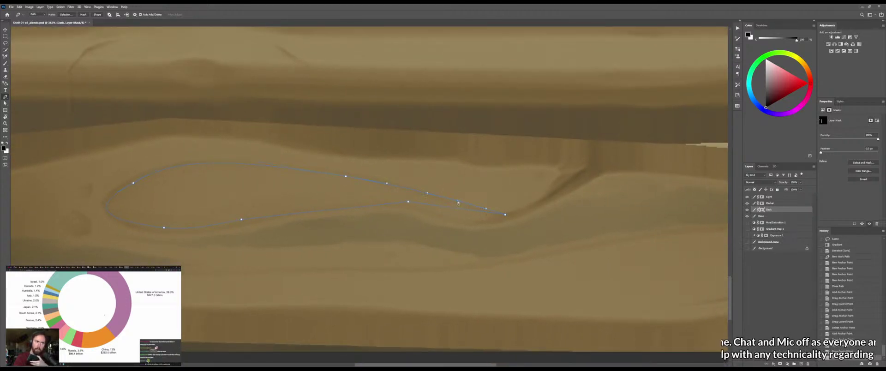
left_click_drag(456, 208, 455, 213)
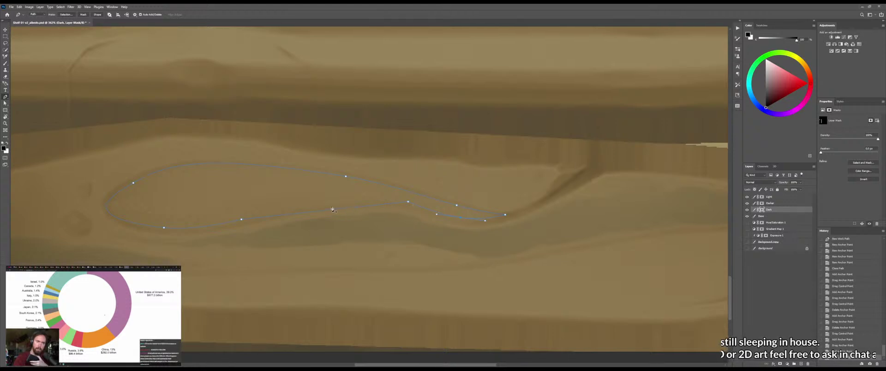
left_click(327, 213)
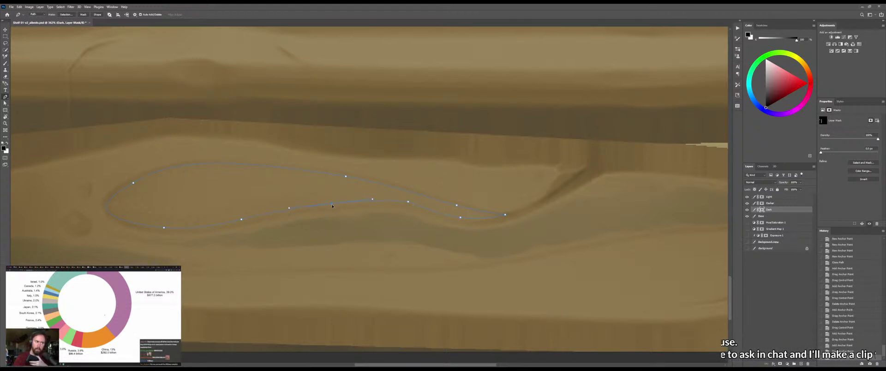
left_click(407, 202)
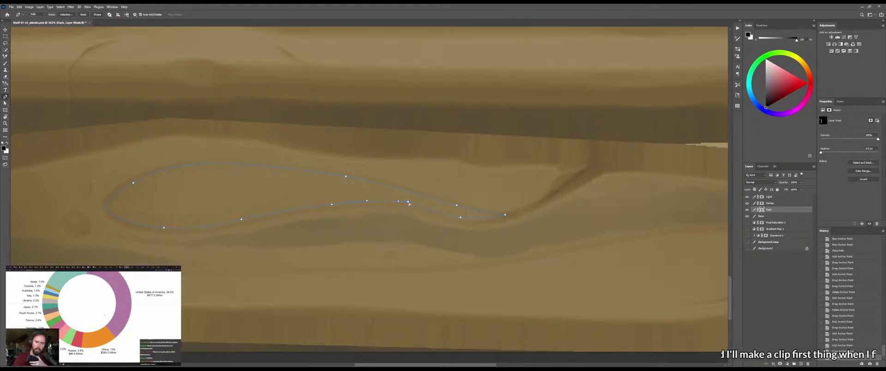
left_click(405, 207)
left_click_drag(404, 207, 518, 208)
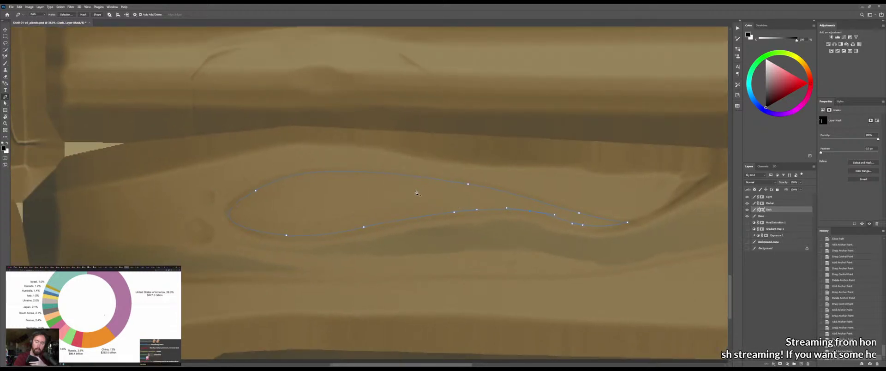
Convert the path to a selection, fill it with a white gradient on the Dark mask, and check the whole texture
key("i")
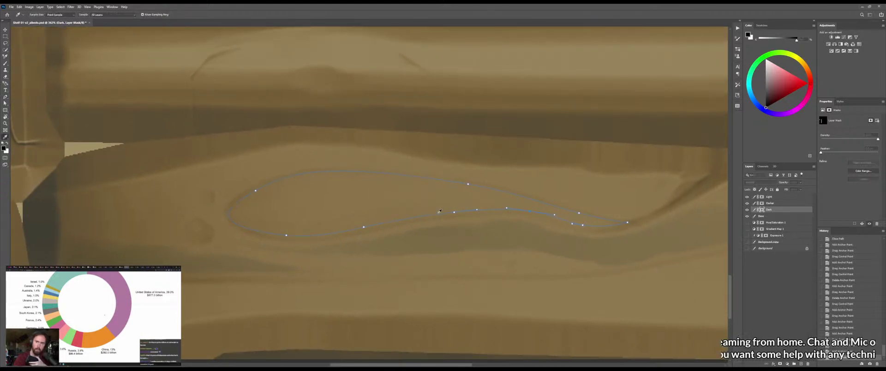
key("ctrl+Return")
key("g")
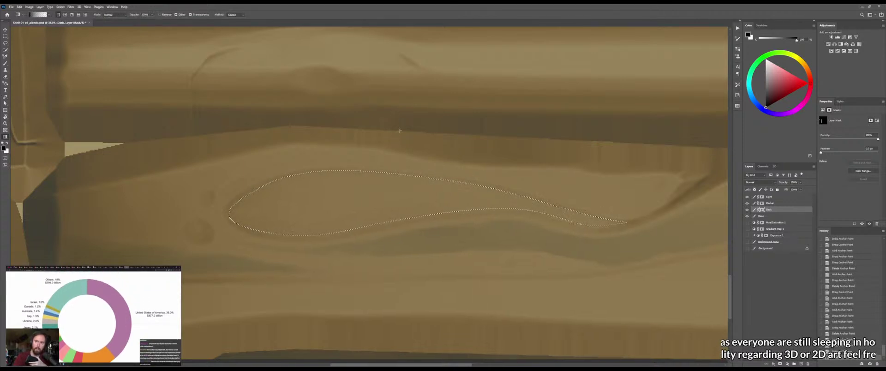
key("x")
left_click_drag(397, 137, 397, 101)
key("z")
left_click_drag(433, 130, 391, 142)
key("m")
left_click(413, 187)
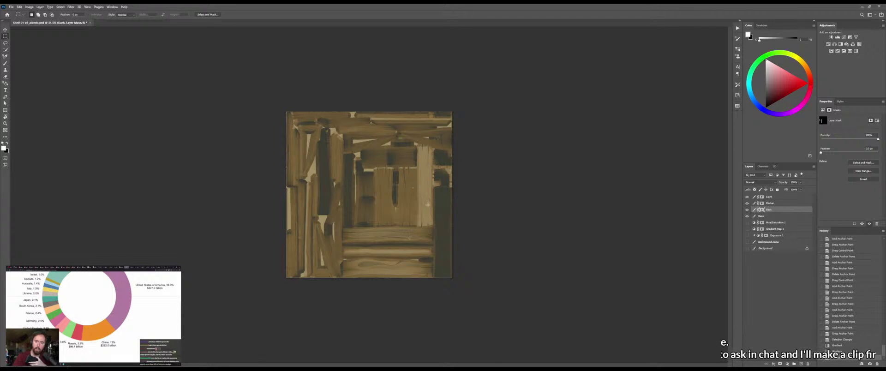
Restore the leaf-shaped selection and apply a second, vertical white gradient inside it on the Dark mask
key("z")
left_click_drag(377, 267, 407, 264)
key("ctrl+z")
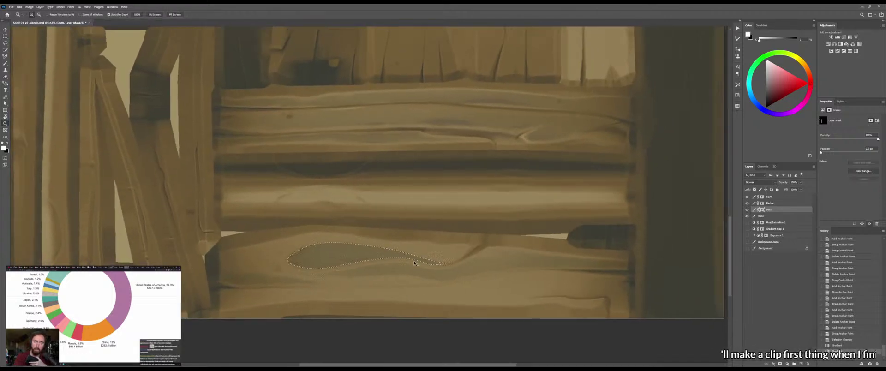
key("g")
left_click_drag(396, 212, 478, 163)
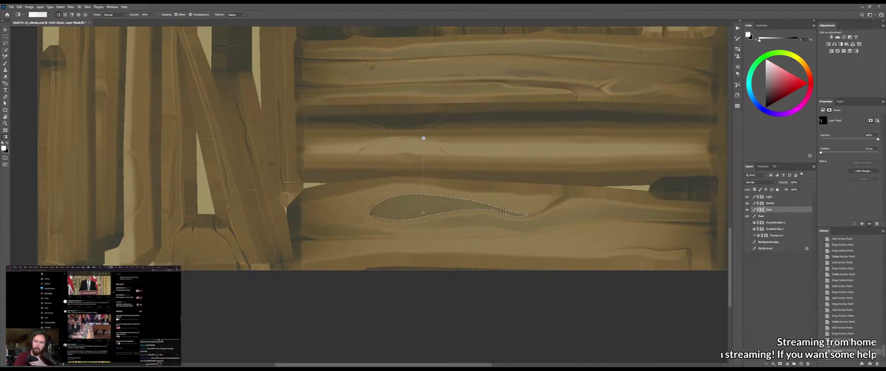
Fade the leaf shape's tail and left end with black gradients on the Dark mask, undoing the first two tries
key("x")
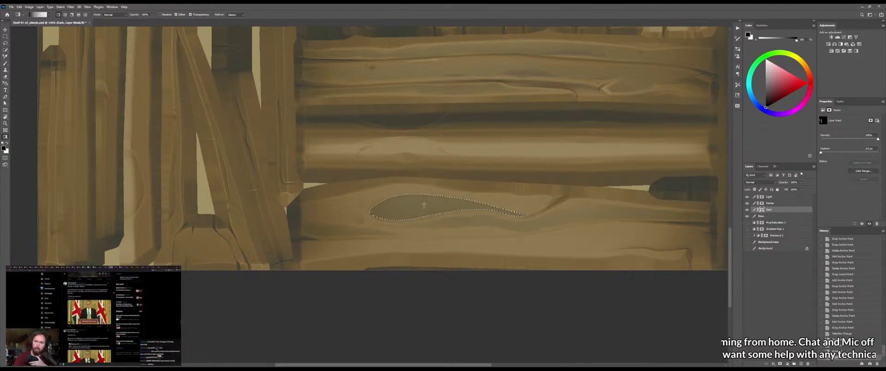
left_click_drag(425, 178, 411, 259)
key("ctrl+z")
left_click_drag(415, 216, 558, 218)
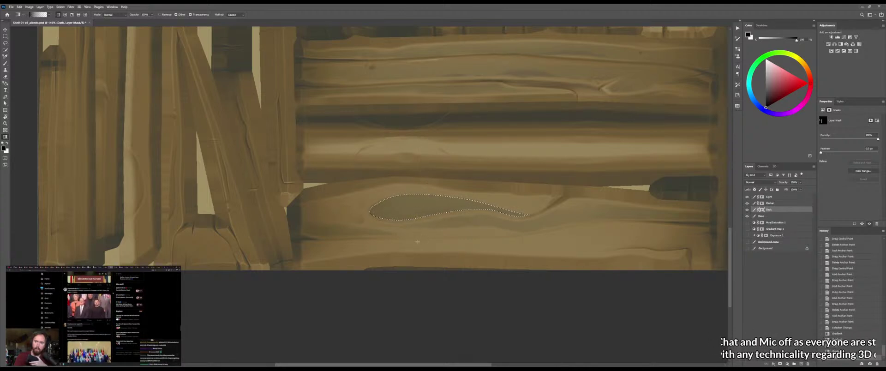
key("ctrl+z")
left_click_drag(537, 218, 535, 218)
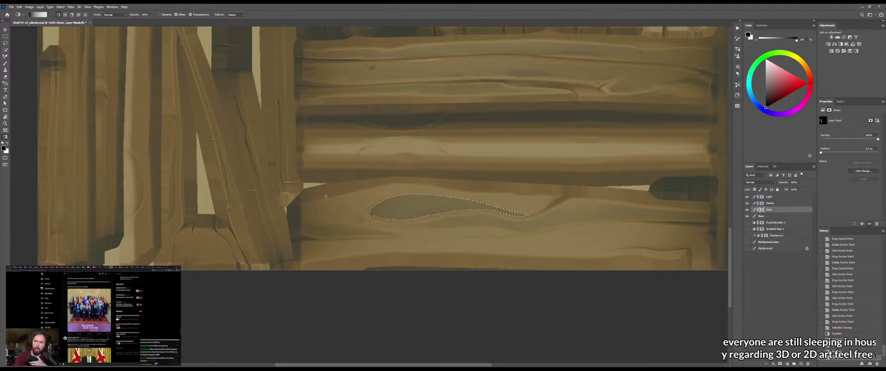
left_click_drag(316, 206, 409, 204)
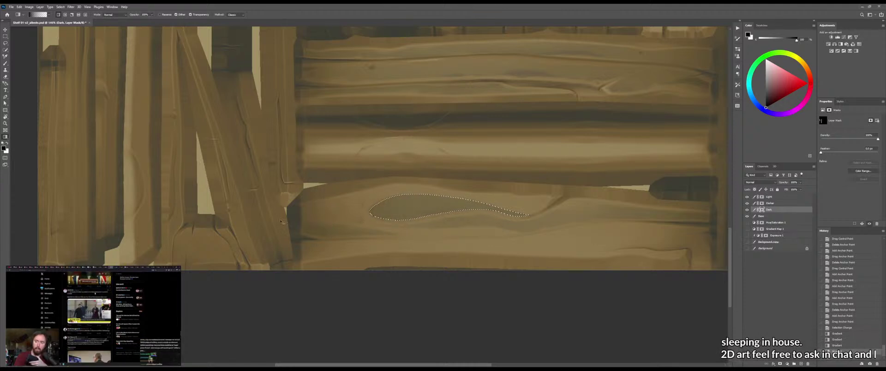
Fade the leaf shape's left end with another black gradient on the Dark mask and deselect
left_click_drag(337, 215, 456, 210)
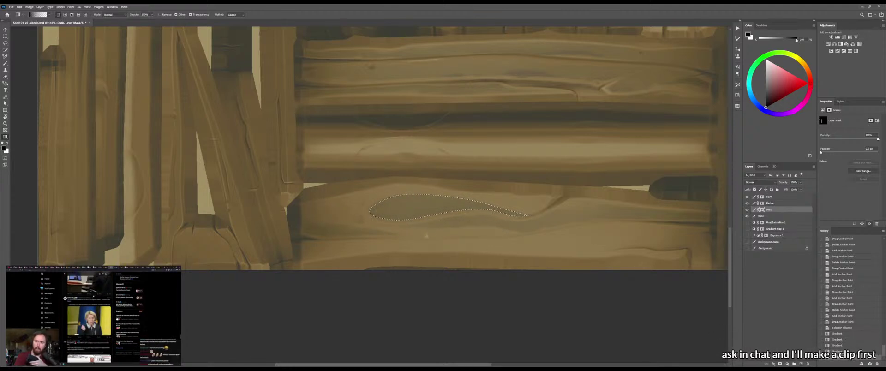
key("ctrl+d")
Paint black brush strokes on the Dark mask to soften the leaf shape's rounded left end and upper edge
key("ctrl+space")
left_click_drag(389, 205, 423, 200)
key("b")
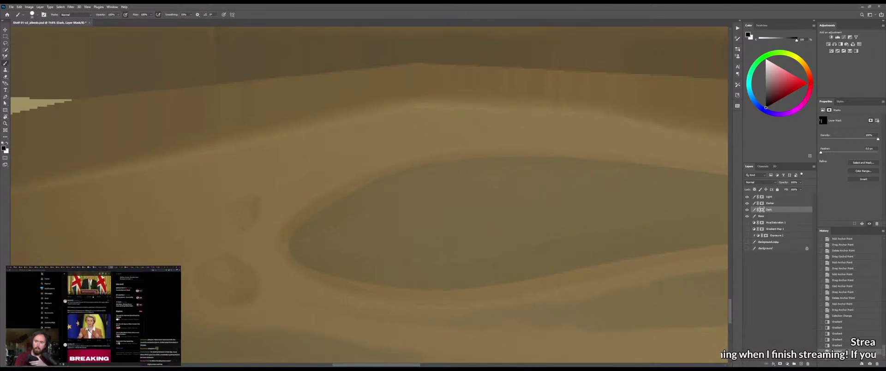
mouse_move(335, 209)
left_mouse_down()
mouse_move(314, 230)
mouse_move(275, 231)
mouse_move(330, 205)
left_mouse_up()
left_click_drag(286, 221, 364, 183)
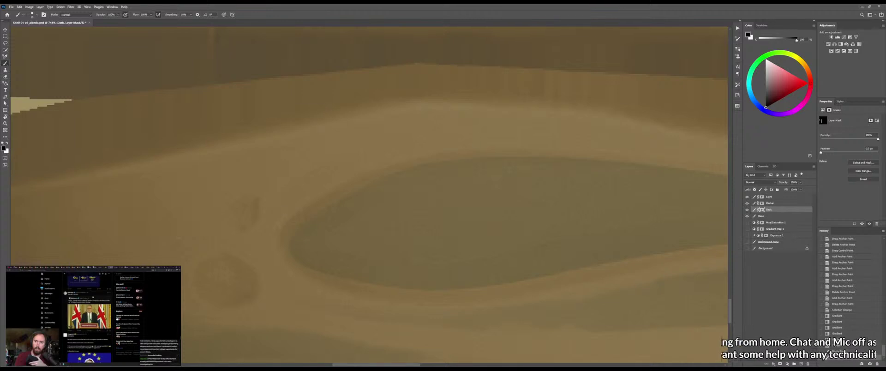
mouse_move(475, 152)
left_mouse_down()
mouse_move(312, 163)
mouse_move(433, 168)
mouse_move(312, 156)
mouse_move(283, 163)
mouse_move(489, 192)
mouse_move(394, 168)
left_mouse_up()
Blend the leaf shape's upper edge toward the narrow tail with the Mixer Brush
key("shift+b")
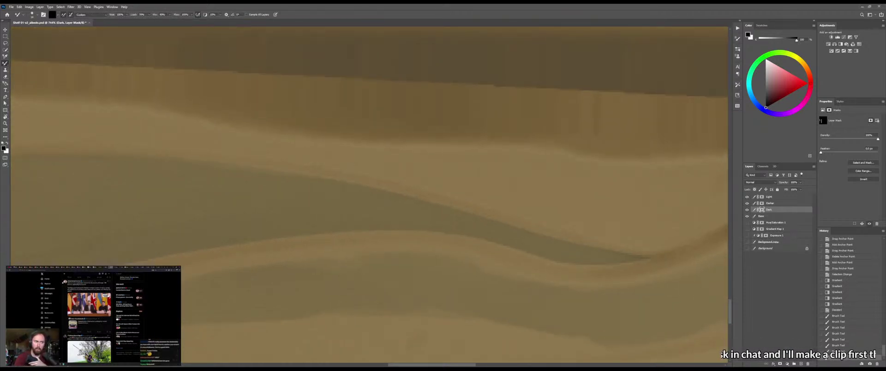
left_click_drag(318, 176, 392, 192)
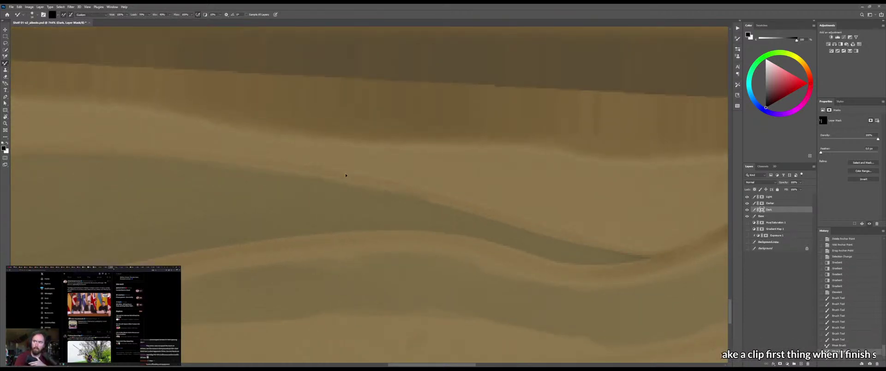
left_click_drag(347, 176, 450, 204)
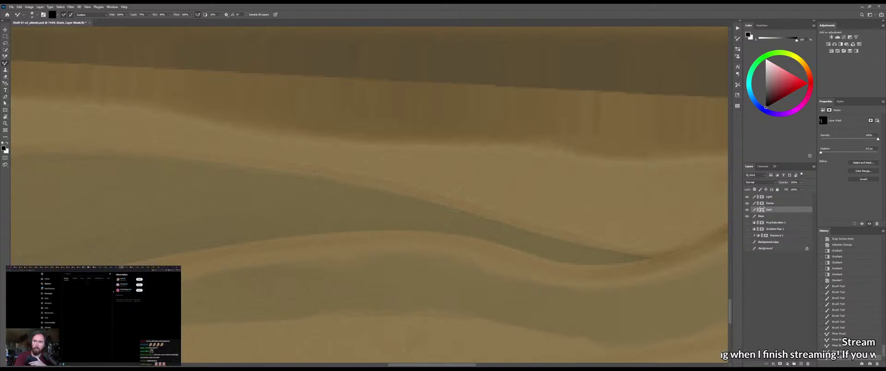
left_click_drag(463, 199, 517, 225)
Smooth the lower-left edge of the leaf shape with Mixer Brush strokes on the Dark mask
key("ctrl+space")
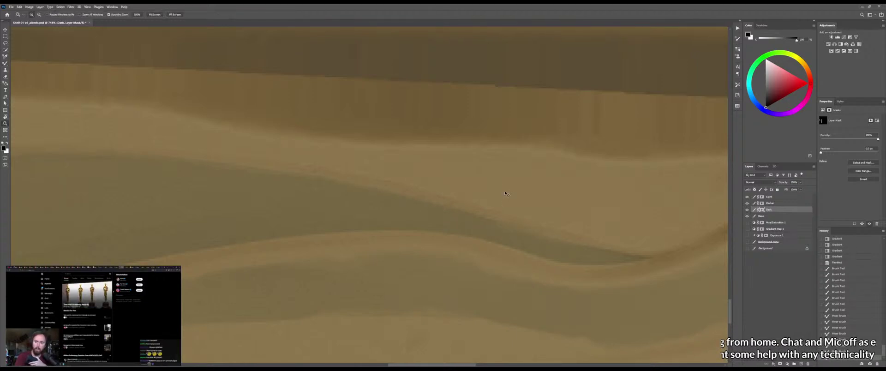
left_click_drag(506, 196, 494, 197)
left_click_drag(399, 183, 520, 178)
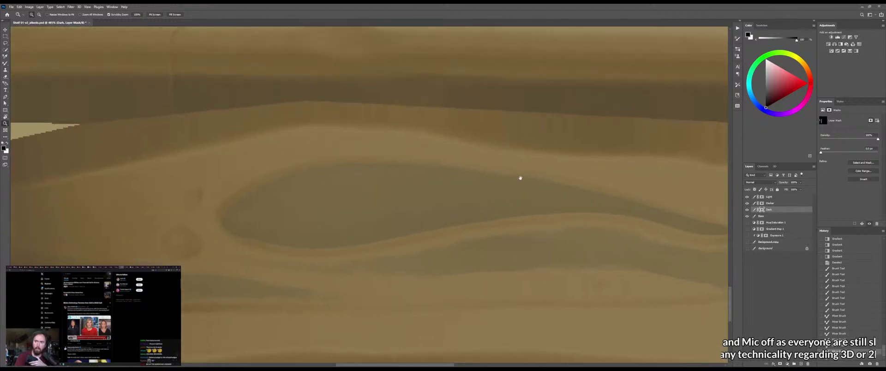
key("b")
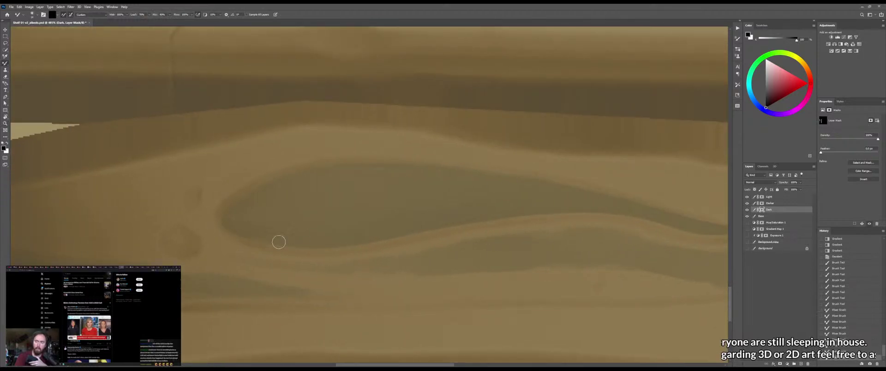
left_click_drag(274, 245, 336, 250)
left_click_drag(314, 251, 351, 246)
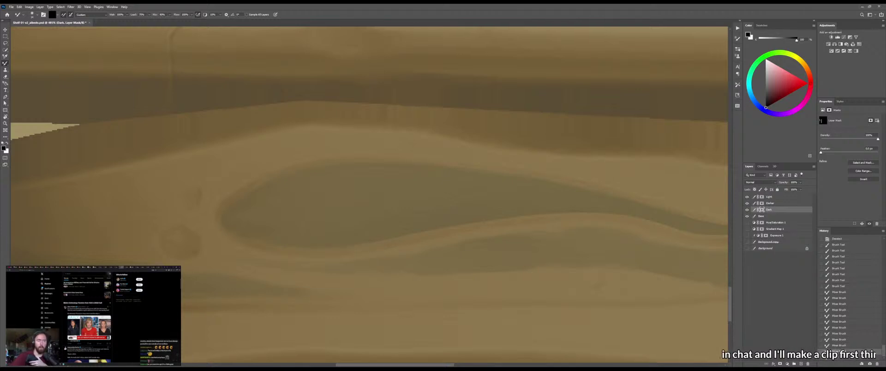
left_click_drag(323, 250, 396, 237)
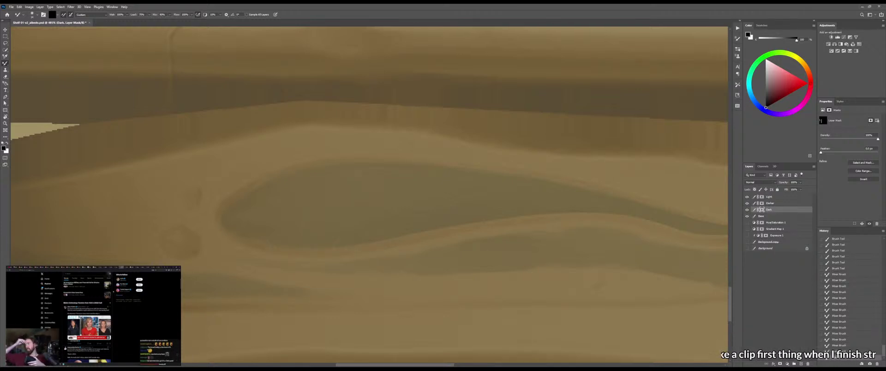
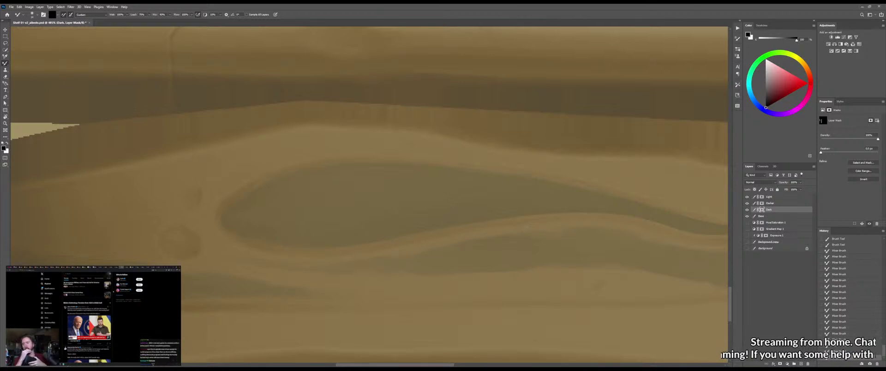
Paint black along the leaf's lower edge near the tail and blend the strokes with the Mixer Brush
key("shift+b")
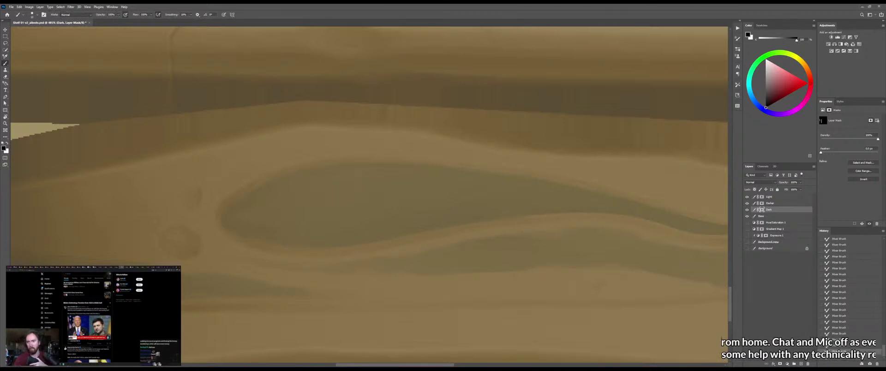
left_click_drag(562, 216, 445, 215)
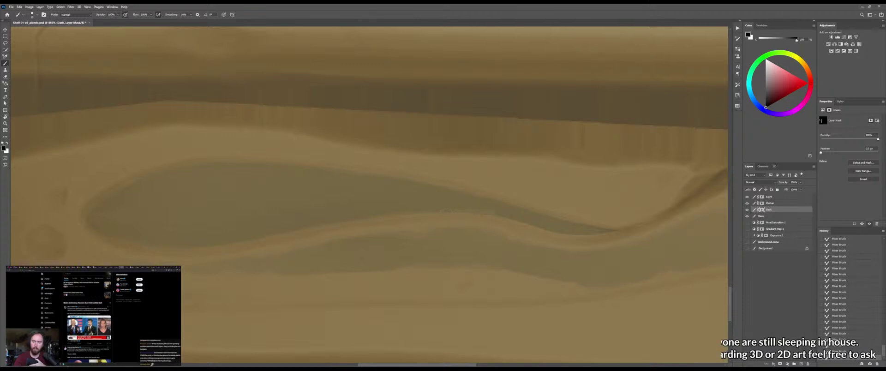
left_click_drag(495, 227, 516, 234)
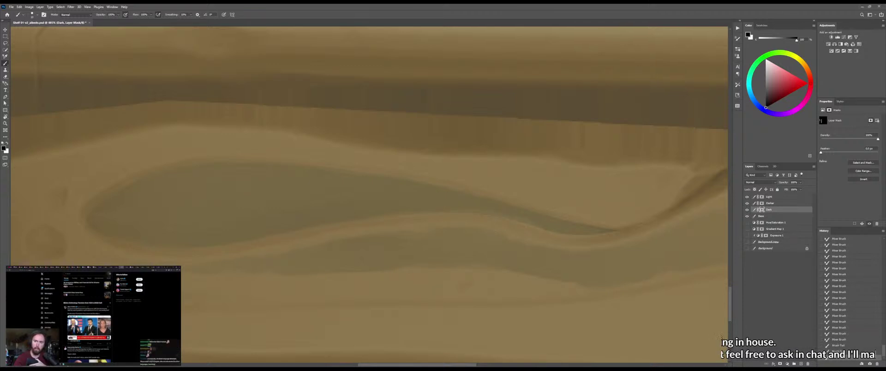
key("shift+b")
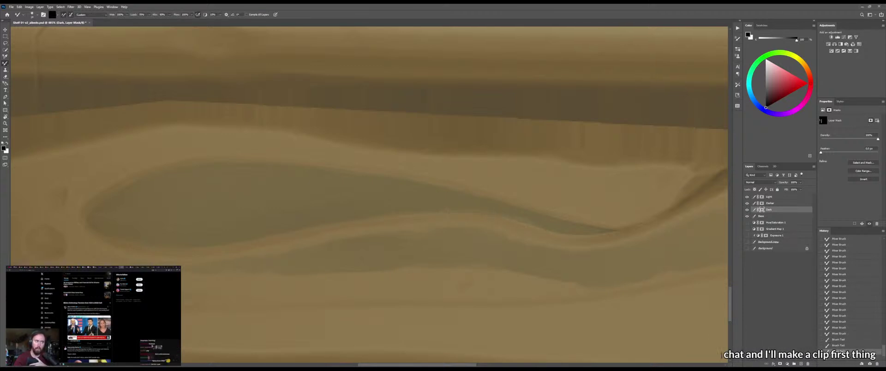
left_click_drag(452, 216, 450, 217)
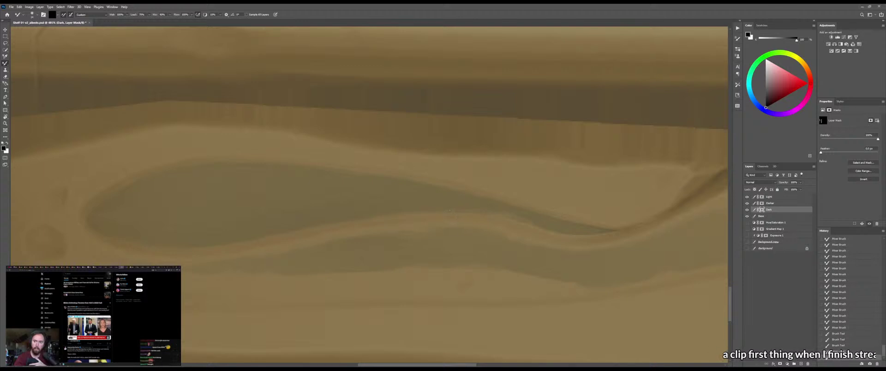
left_click_drag(557, 234, 519, 218)
Refine the leaf shape's tail tip with small black brush strokes on the Dark mask
key("shift+b")
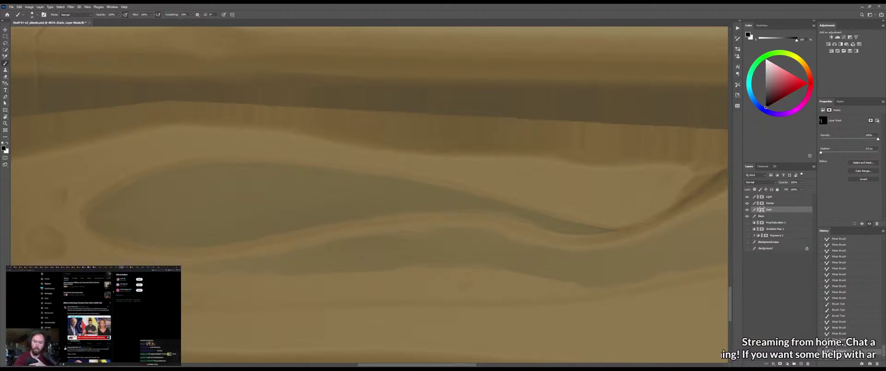
scroll(503, 213, "up", 5)
right_click(429, 221, "alt")
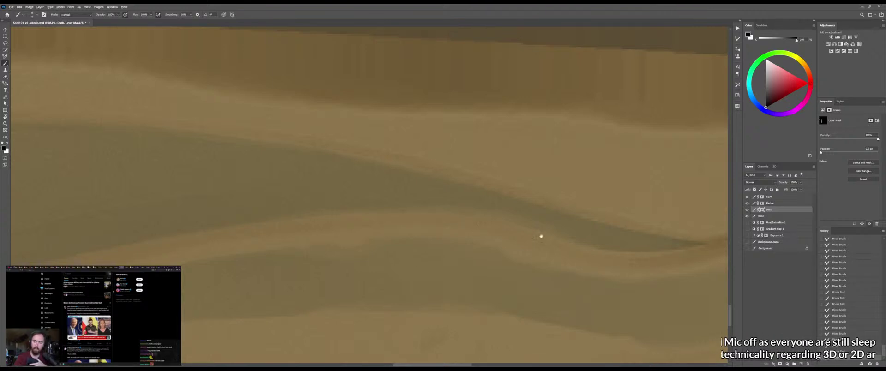
mouse_move(542, 236)
left_mouse_down()
mouse_move(425, 212)
mouse_move(451, 219)
left_mouse_up()
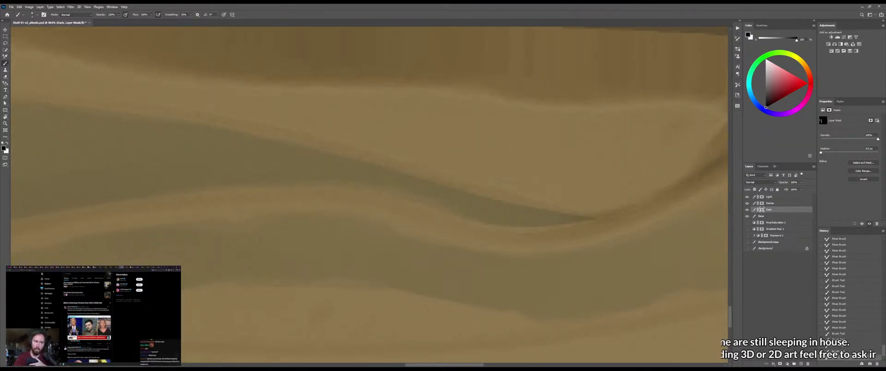
mouse_move(592, 225)
left_mouse_down()
mouse_move(568, 214)
mouse_move(579, 216)
left_mouse_up()
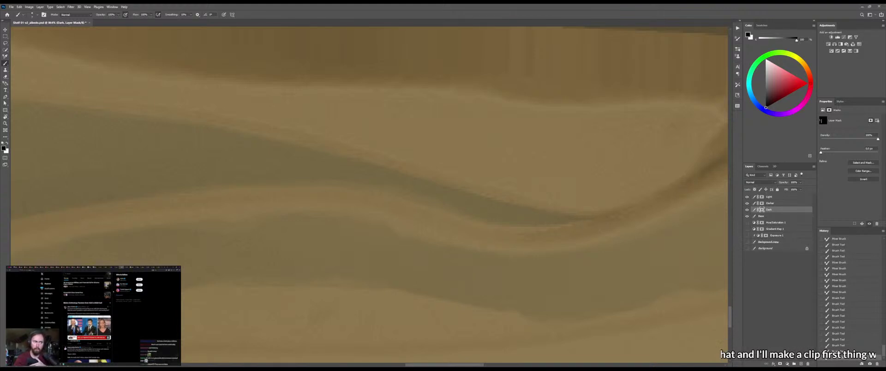
Paint a small light notch into the middle of the leaf shape's upper edge with short black strokes
key("z")
left_click_drag(518, 198, 482, 202)
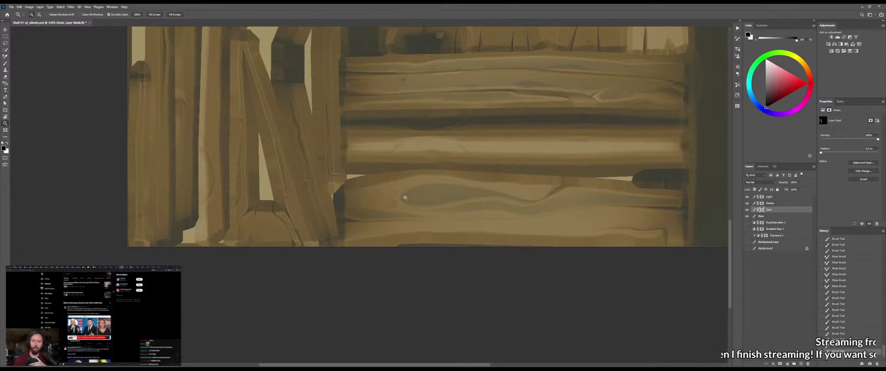
mouse_move(405, 197)
left_mouse_down()
mouse_move(446, 190)
mouse_move(383, 216)
left_mouse_up()
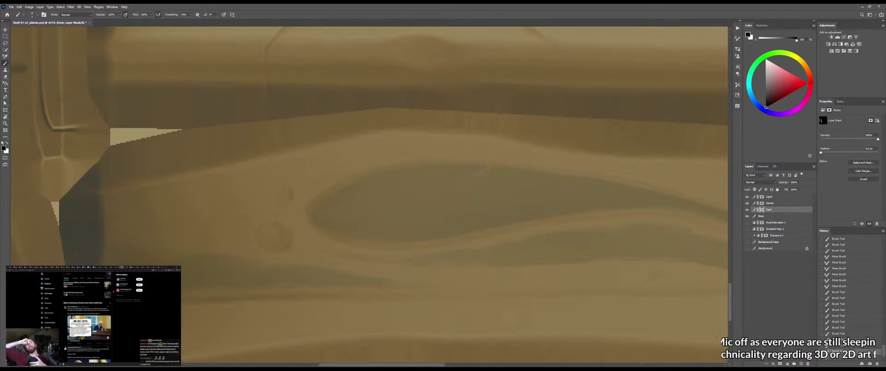
left_click_drag(448, 183, 438, 187)
left_click_drag(490, 167, 480, 175)
left_click_drag(488, 170, 476, 178)
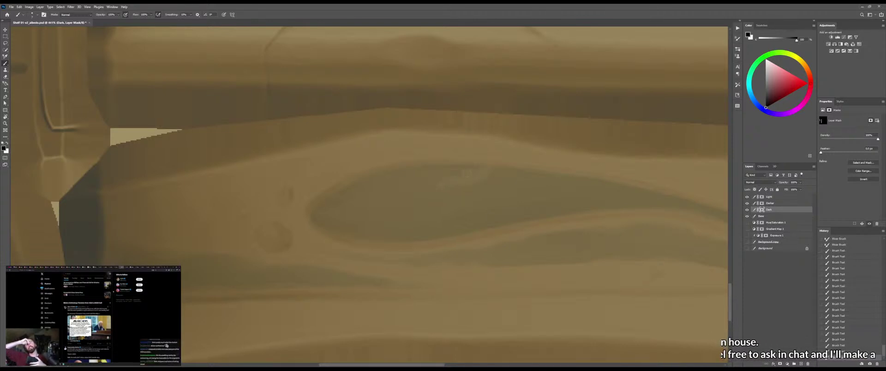
Blend the notch on the leaf's upper edge into the surrounding grain with the Mixer Brush
key("shift+b")
left_click_drag(488, 173, 461, 182)
mouse_move(486, 172)
left_mouse_down()
mouse_move(454, 185)
mouse_move(512, 153)
left_mouse_up()
Add finer black strokes at the notch's upper tip and smear them down into the leaf with the Mixer Brush
key("z")
key("b")
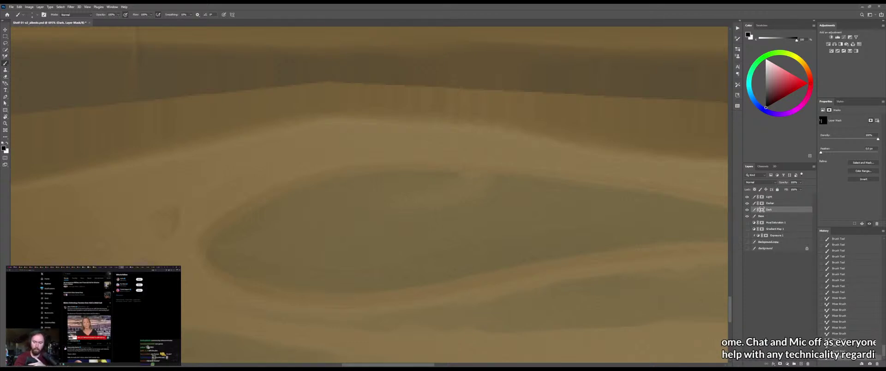
left_click_drag(465, 175, 484, 178)
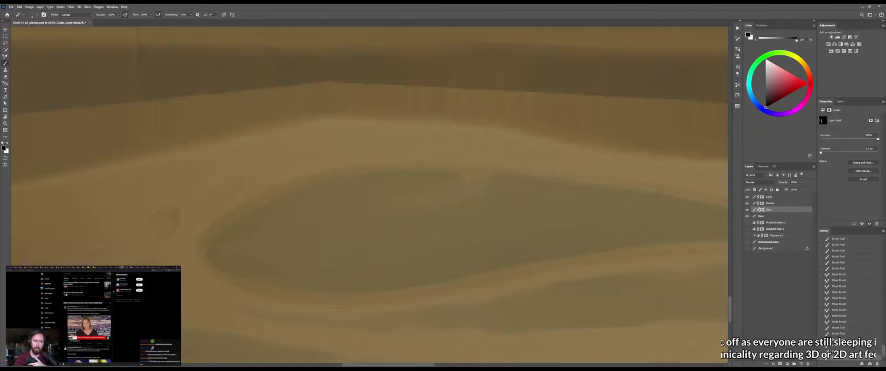
left_click(465, 176)
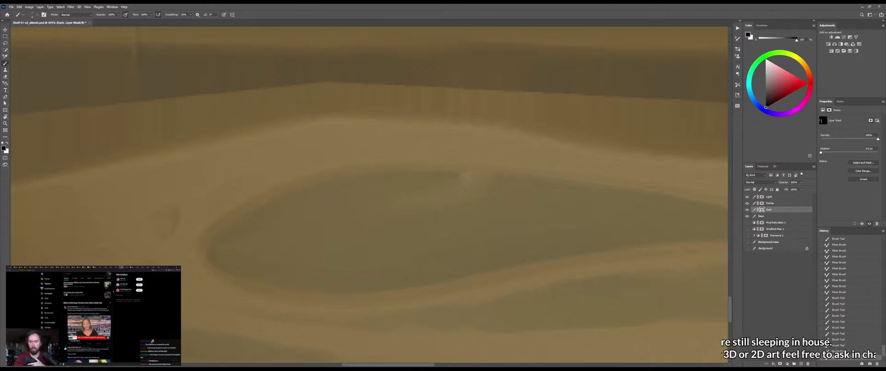
key("shift+b")
left_click_drag(465, 176, 476, 184)
left_click_drag(461, 176, 478, 184)
mouse_move(462, 179)
left_mouse_down()
mouse_move(480, 184)
mouse_move(423, 197)
left_mouse_up()
Check the whole texture at a reduced size and save the file
key("z")
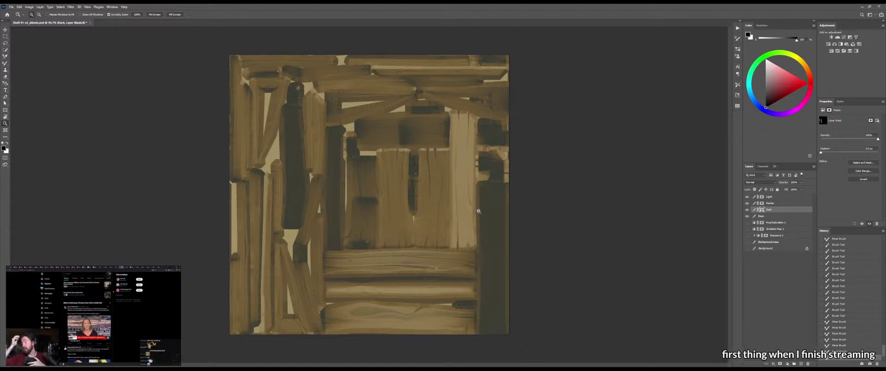
left_click_drag(476, 212, 477, 212)
key("ctrl+s")
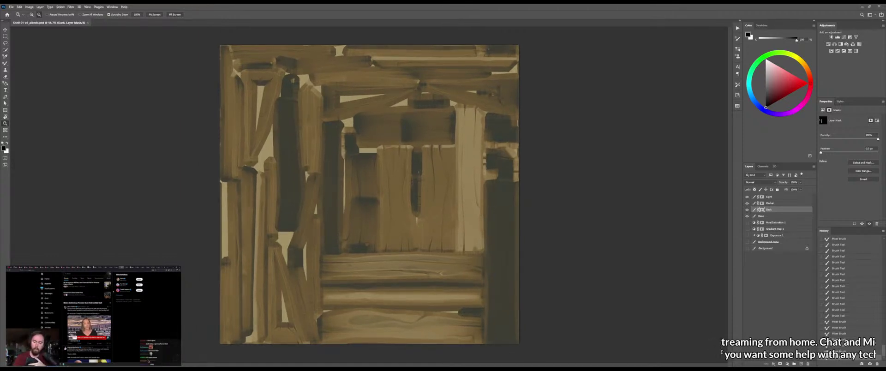
Switch to Marmoset Toolbag, examine the updated grain on the shelf model from another angle, and return to Photoshop
key("alt+Tab")
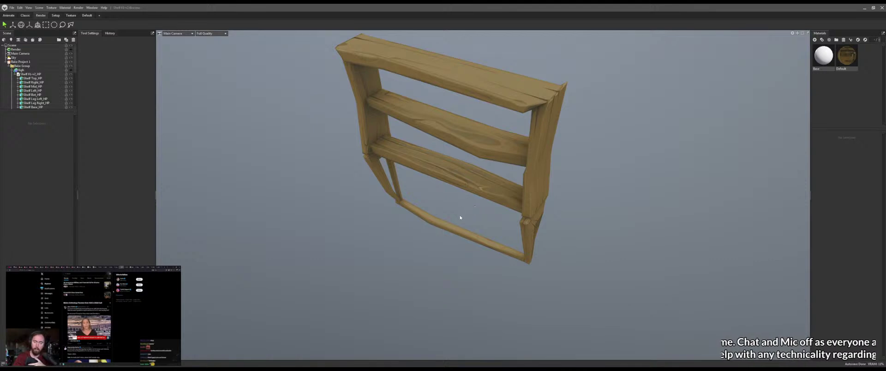
left_click_drag(456, 216, 511, 231)
key("alt+Tab")
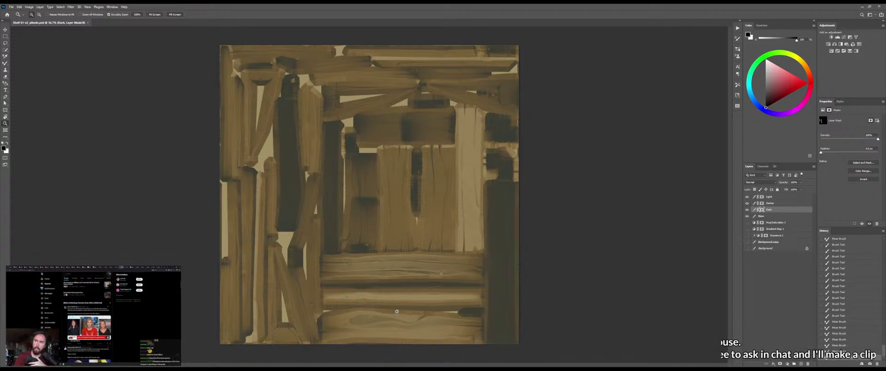
Draw a closed Pen tool path around the light tapered grain area between the leaf's upper edge and the notch on the bottom plank
left_click_drag(422, 274, 429, 290)
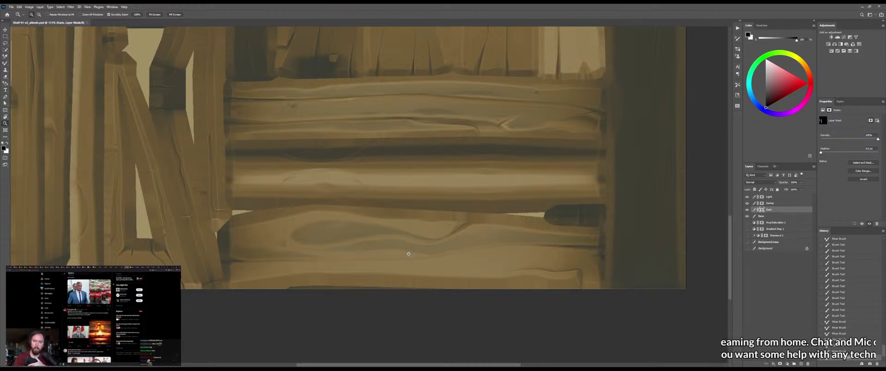
left_click_drag(416, 238, 433, 231)
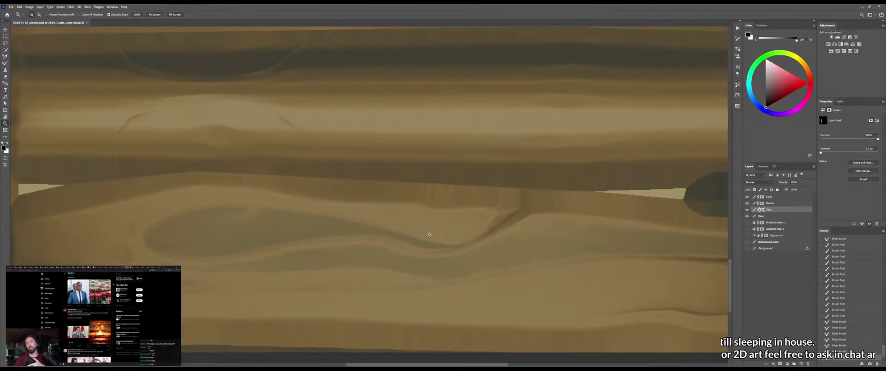
key("p")
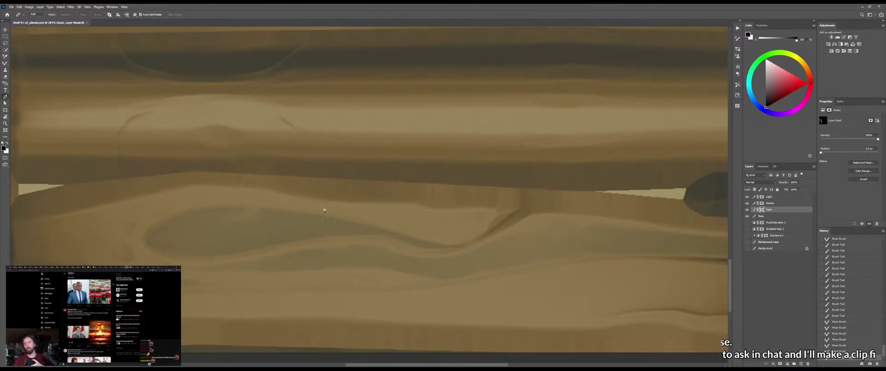
left_click(254, 203)
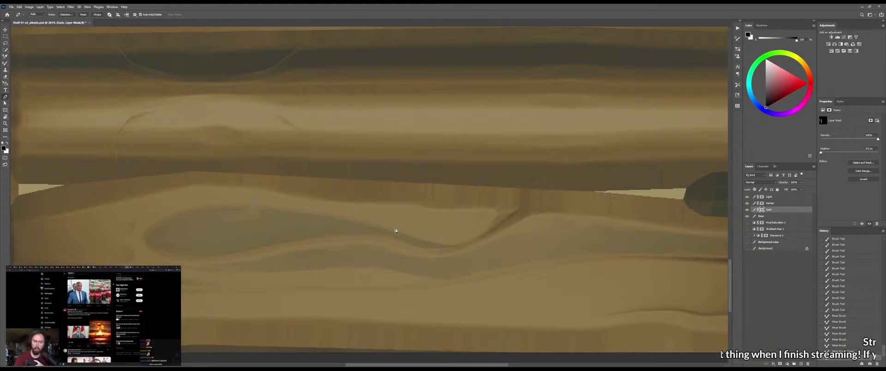
left_click(397, 229)
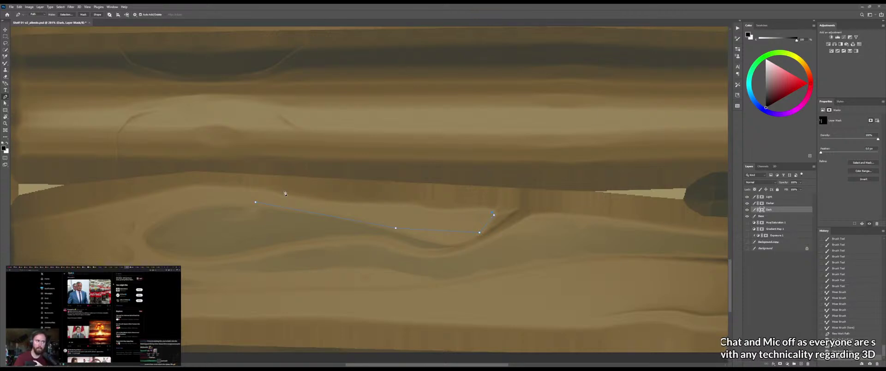
left_click(410, 208)
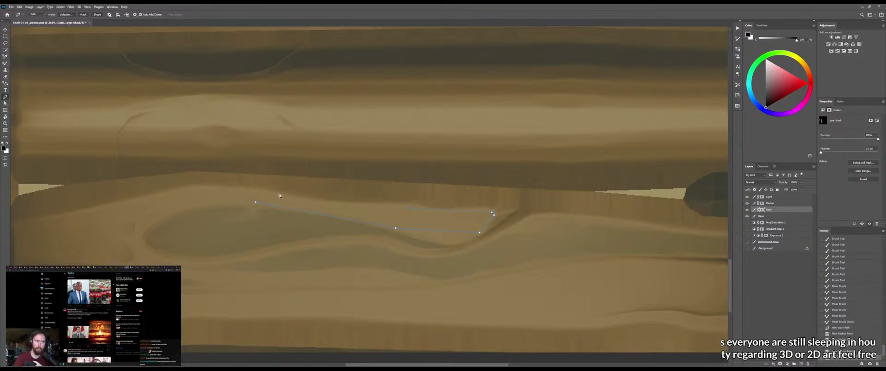
left_click(263, 194)
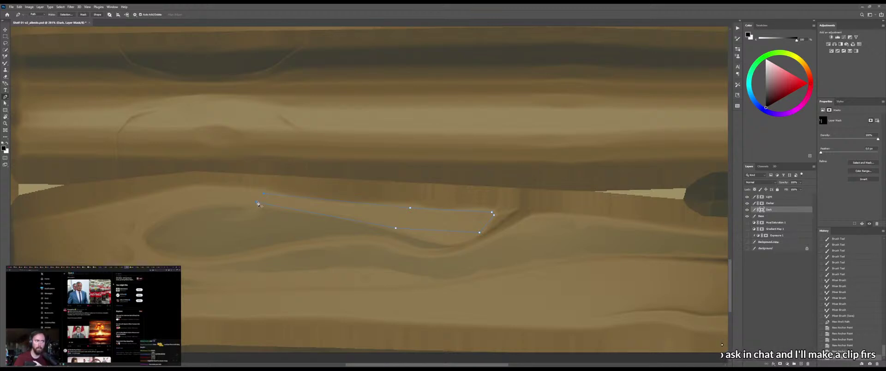
left_click(257, 202)
Add and adjust anchor points so the path's lower edge curves along the leaf's upper edge down into the notch
scroll(341, 204, "up", 3)
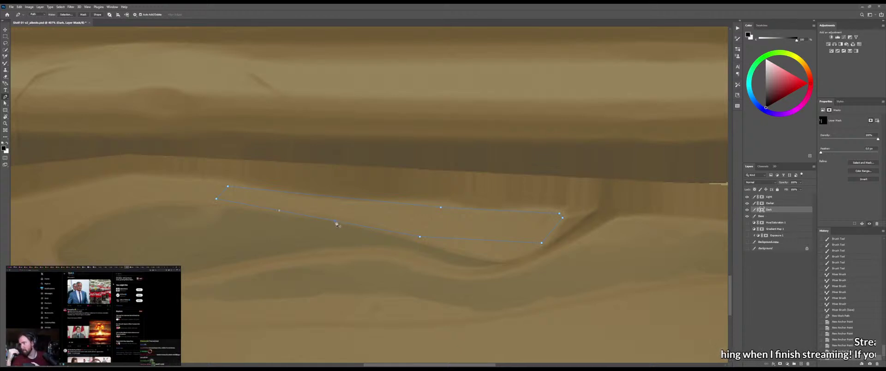
left_click_drag(385, 225, 313, 207)
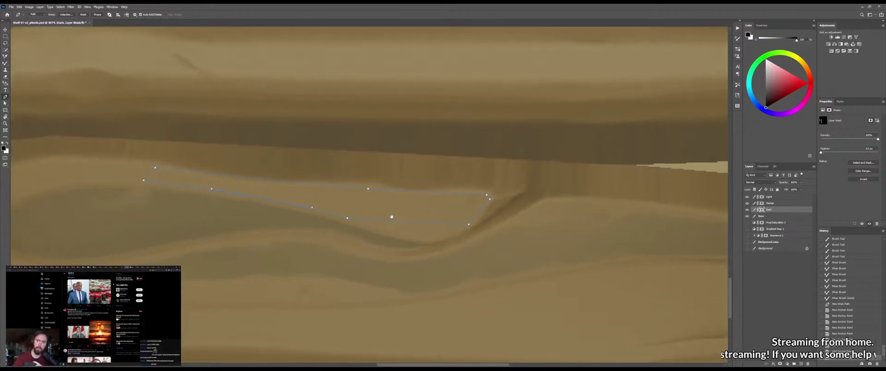
left_click_drag(424, 231, 426, 240)
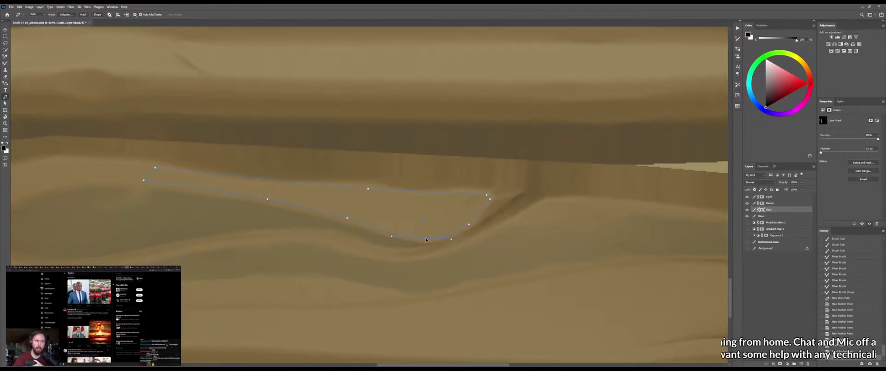
left_click(469, 226)
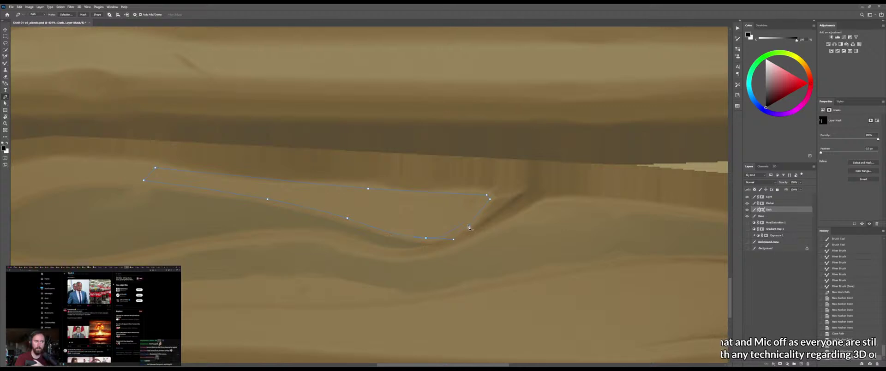
left_click(469, 224)
left_click_drag(472, 225, 470, 225)
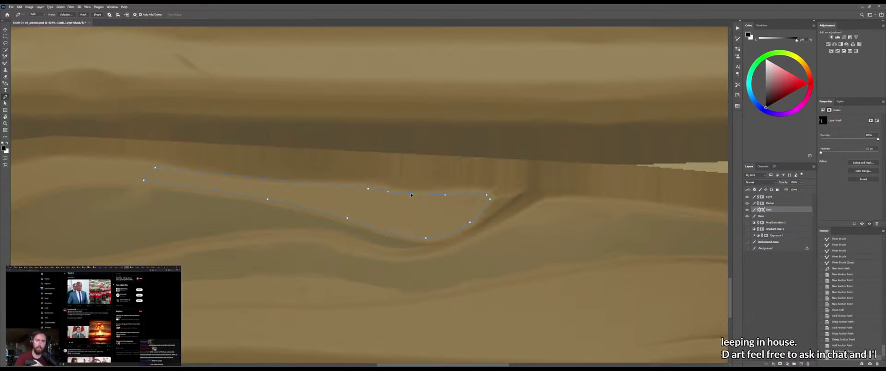
Reshape the path's upper edge with added and removed anchor points into a soft wave following the plank's grain
left_click_drag(412, 191, 485, 205)
left_click(464, 194)
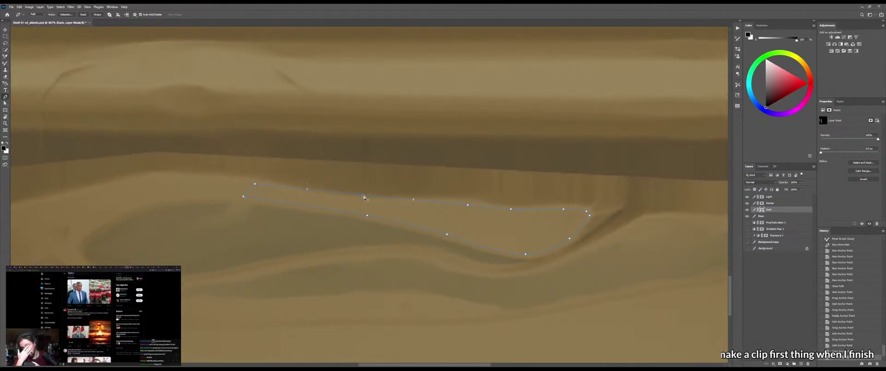
left_click(360, 195)
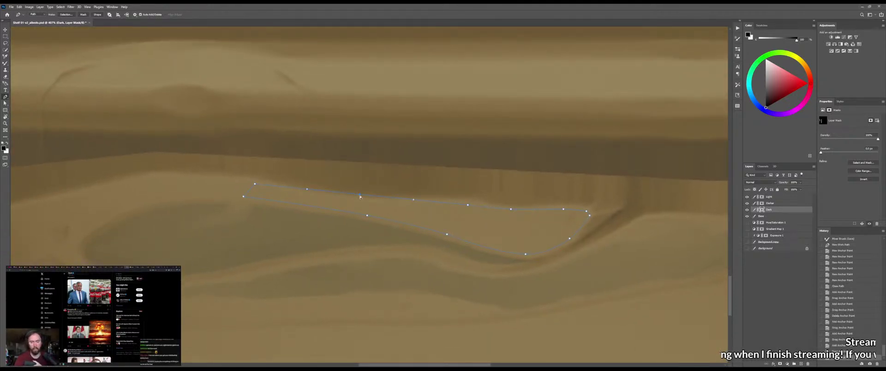
left_click_drag(357, 199, 357, 201)
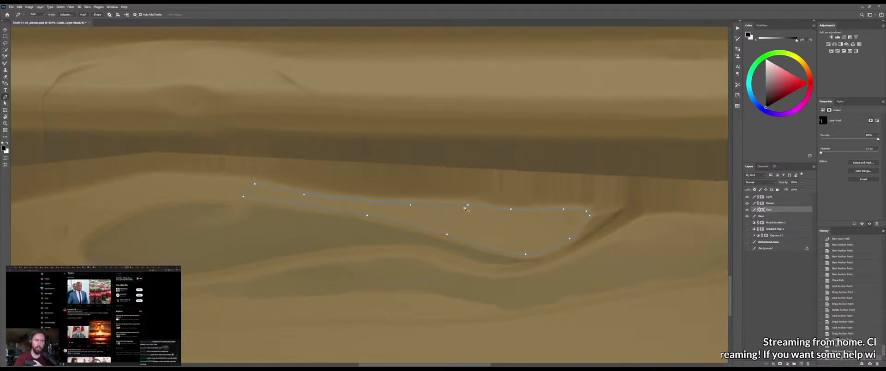
left_click(468, 206)
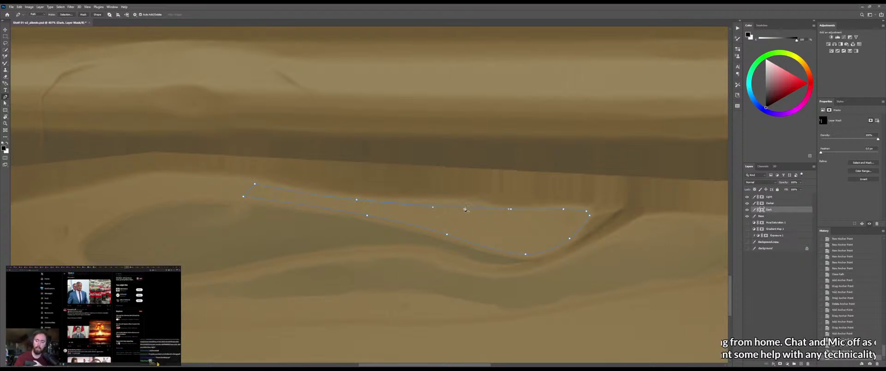
left_click(465, 207)
left_click_drag(464, 207, 464, 204)
left_click(463, 204)
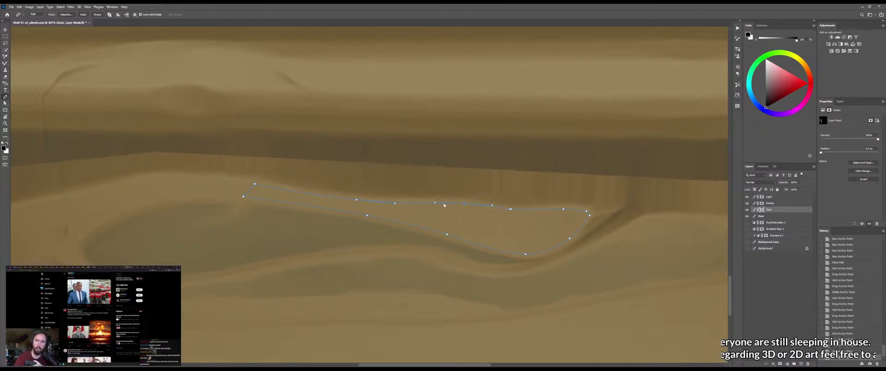
Turn the path into a selection and fill it with white on the Dark mask using the Gradient tool
key("ctrl+Return")
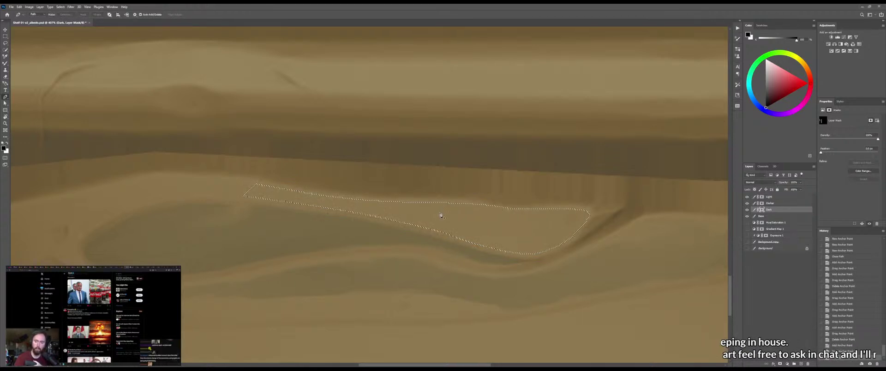
key("g")
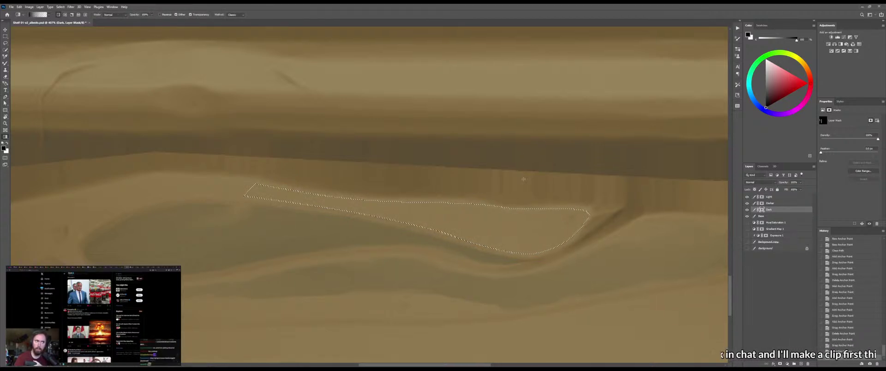
key("x")
left_click_drag(481, 148, 481, 153)
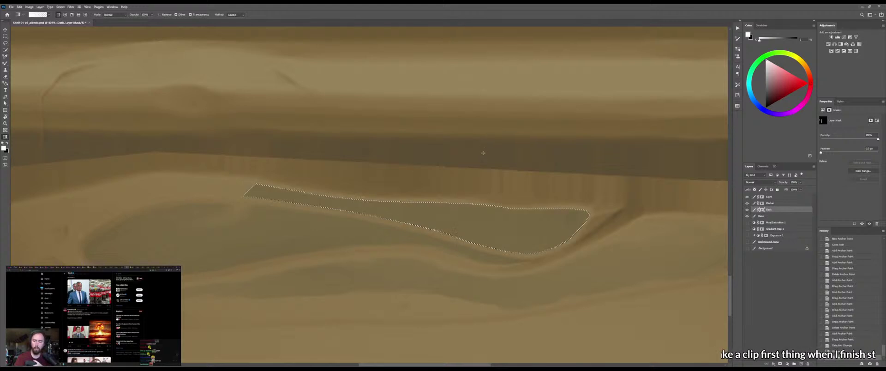
Soften the upper edge of the selected grain shape with black gradients drawn from above
key("x")
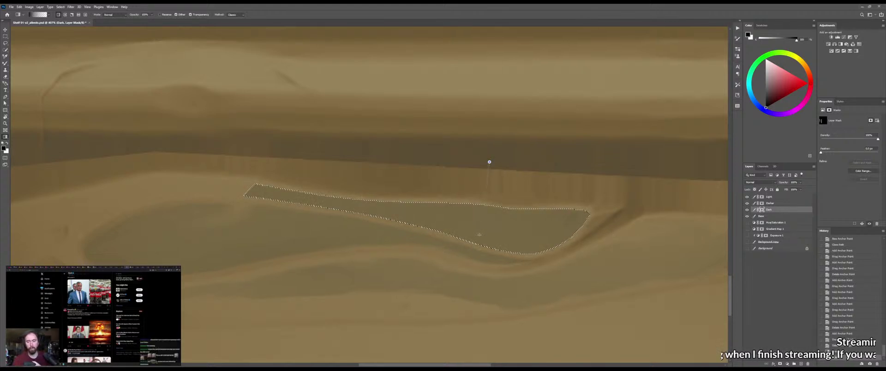
left_click_drag(475, 152, 473, 217)
left_click_drag(467, 174, 464, 203)
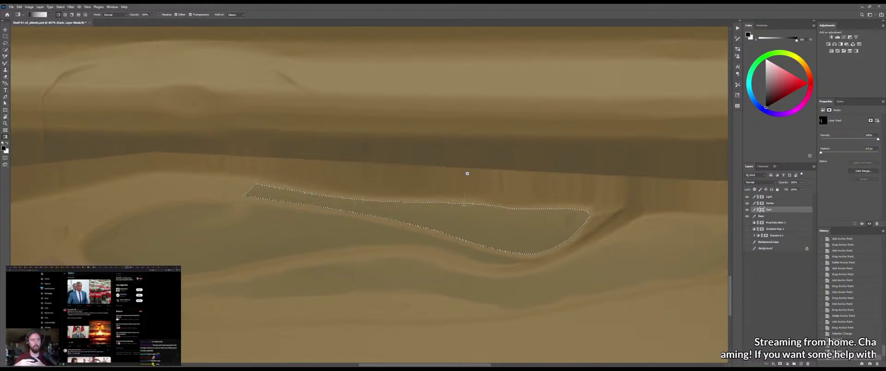
left_click_drag(467, 174, 466, 175)
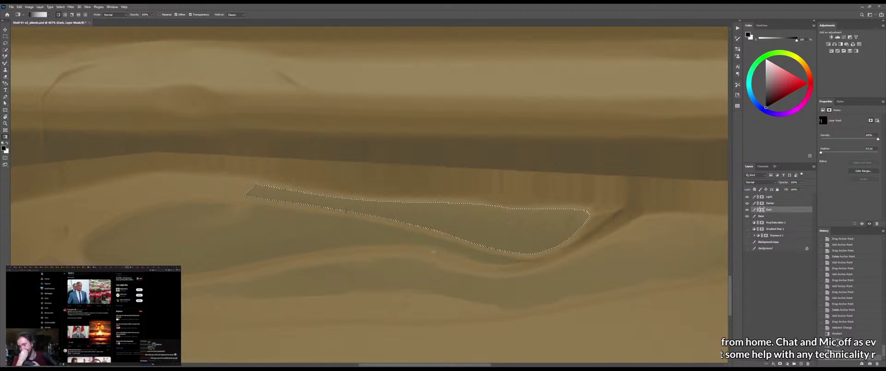
Fade the lower edge of the selected shape along the leaf with black gradients drawn at its middle
left_click_drag(433, 237, 440, 220)
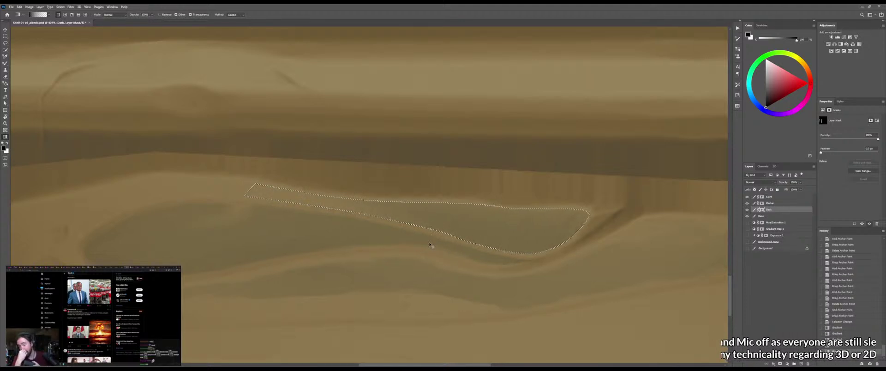
left_click_drag(426, 247, 433, 223)
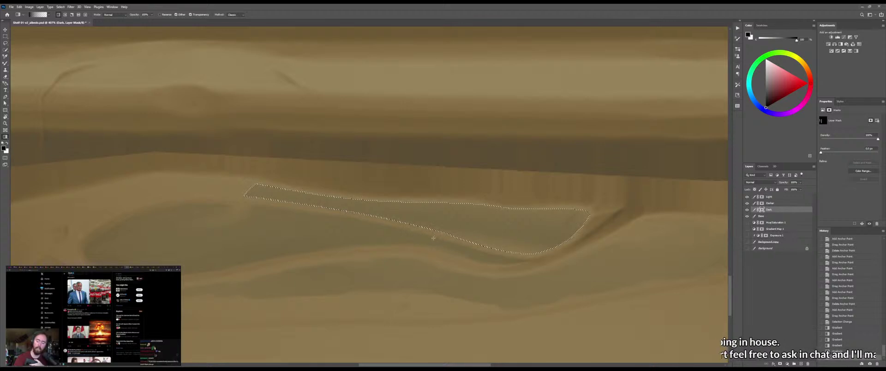
mouse_move(423, 215)
left_mouse_down()
mouse_move(407, 214)
mouse_move(411, 223)
left_mouse_up()
left_click_drag(393, 274, 412, 215)
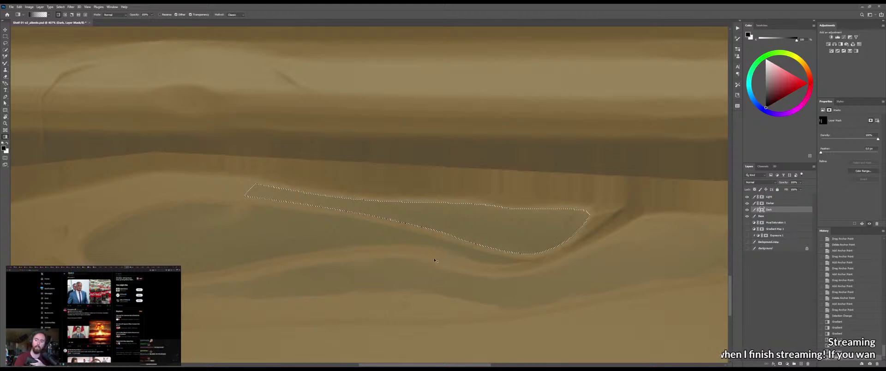
left_click_drag(409, 250, 417, 221)
left_click_drag(417, 216, 417, 215)
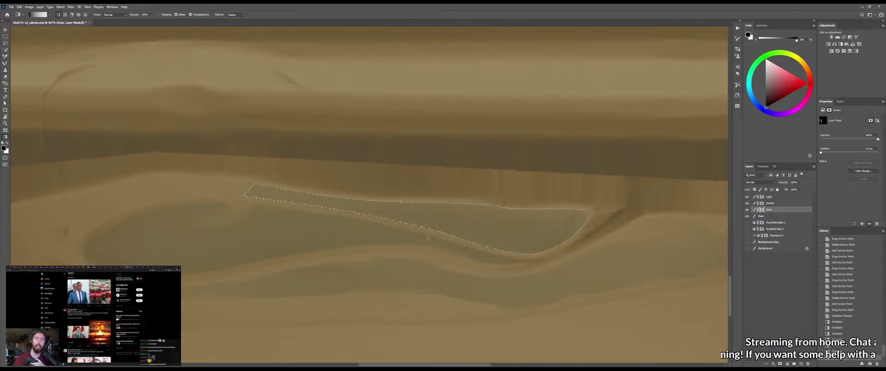
Apply short black gradients around the selected shape's lowest curve beside the notch
left_click_drag(548, 252, 533, 285)
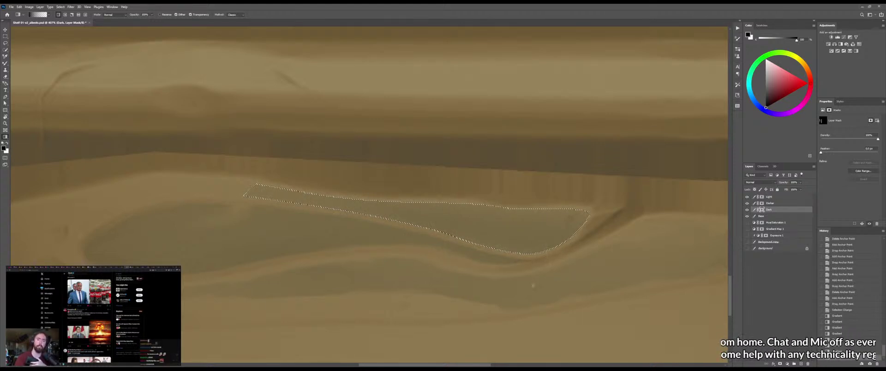
left_click_drag(542, 251, 552, 268)
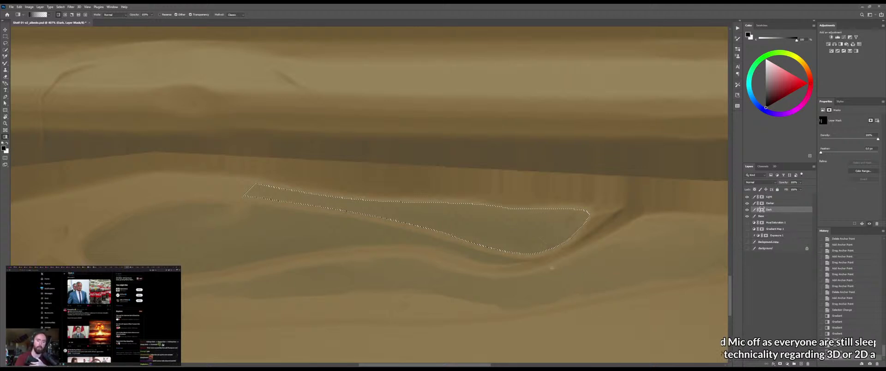
left_click_drag(546, 297, 519, 319)
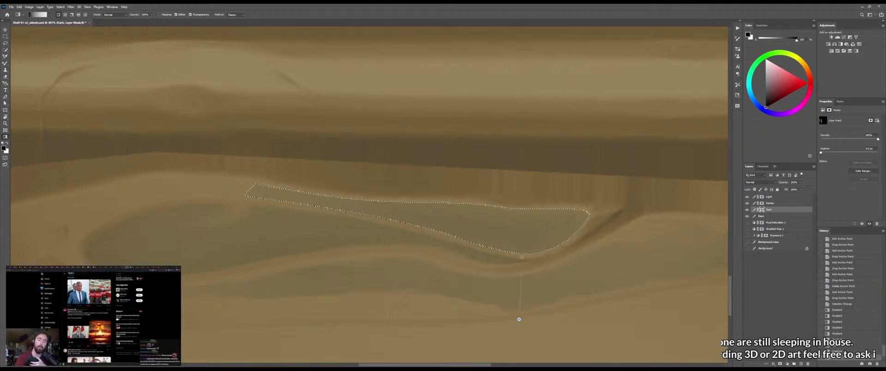
left_click_drag(521, 262, 530, 272)
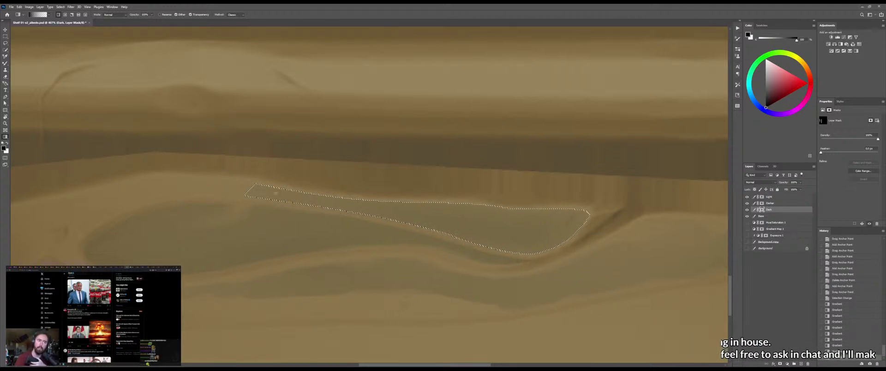
Fade the narrow and wide ends of the selected grain shape with black gradients and deselect it
left_click_drag(156, 186, 385, 205)
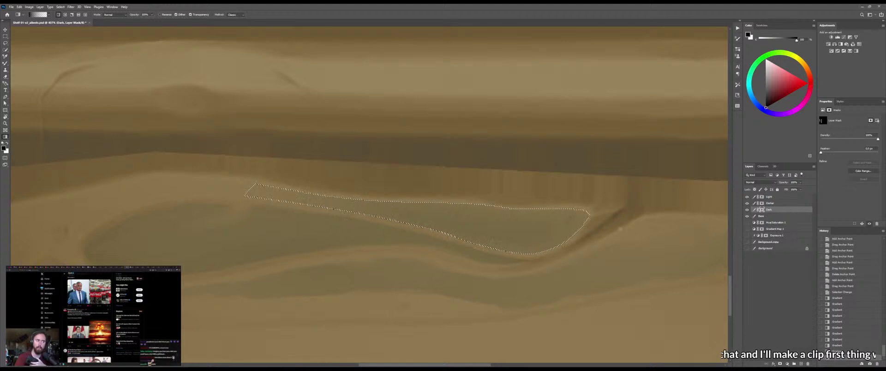
left_click_drag(667, 224, 514, 227)
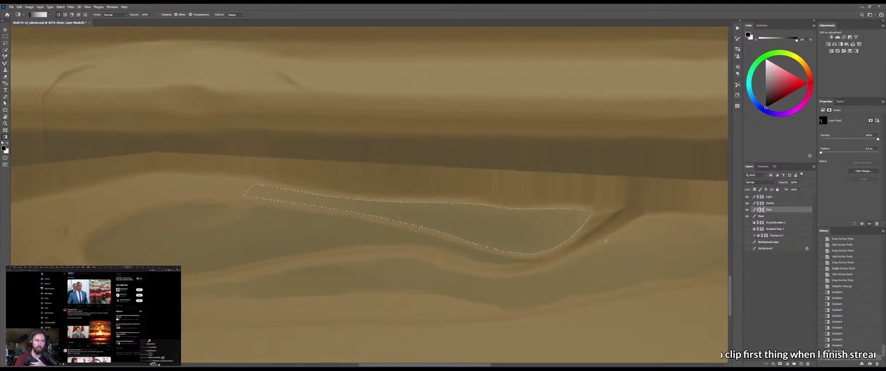
key("m")
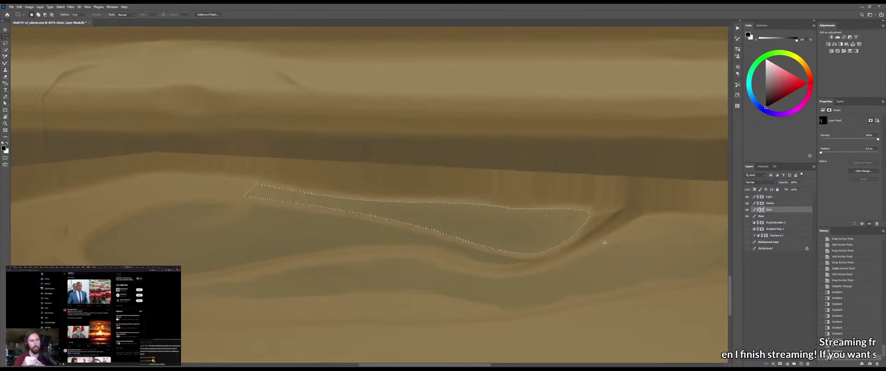
key("ctrl+d")
left_click_drag(603, 241, 646, 245)
key("g")
key("m")
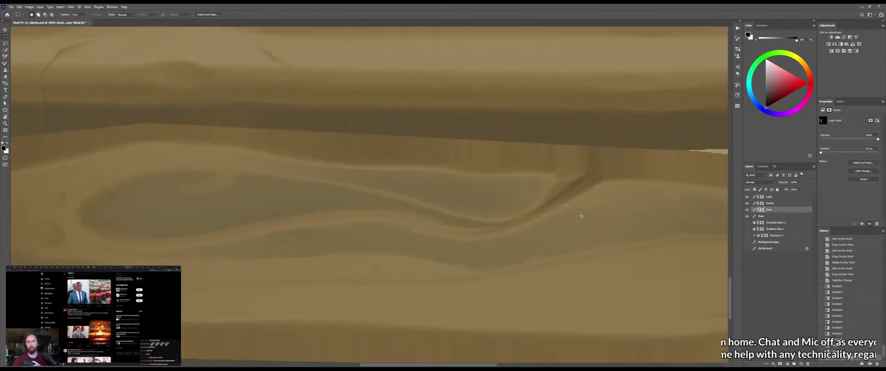
Paint soft black brush strokes on the Dark mask to lighten the grain shape's wide tip beside the notch
key("ctrl+d")
key("b")
mouse_move(564, 184)
left_mouse_down()
mouse_move(579, 184)
mouse_move(542, 184)
left_mouse_up()
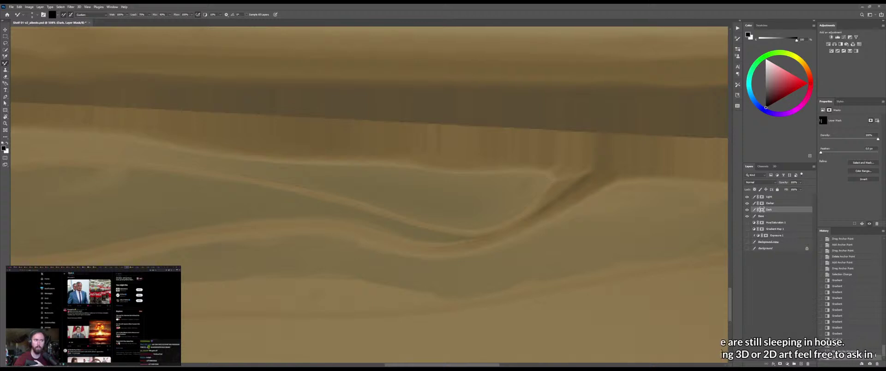
key("shift+b")
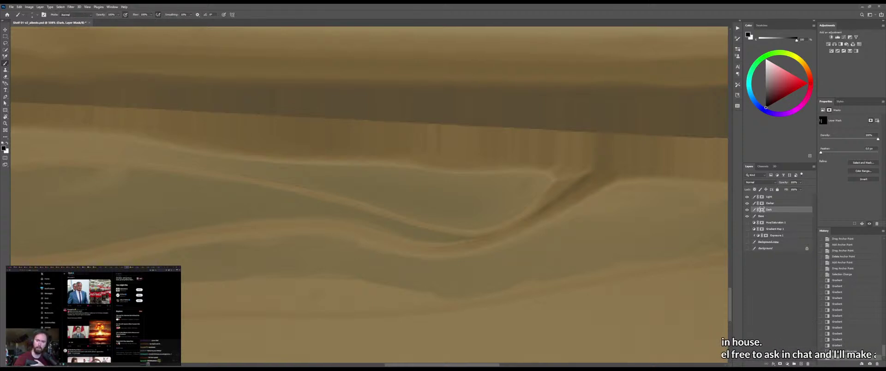
mouse_move(542, 180)
left_mouse_down()
mouse_move(545, 193)
mouse_move(561, 180)
left_mouse_up()
left_click(532, 182)
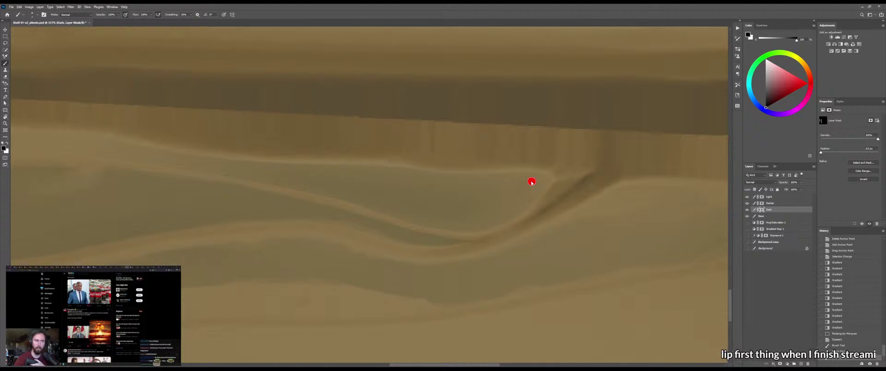
key("ctrl+d")
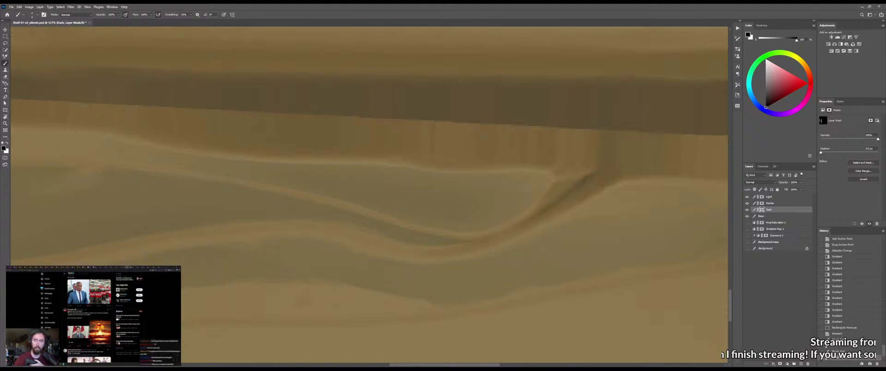
scroll(531, 173, "up", 6)
mouse_move(544, 178)
left_mouse_down()
mouse_move(501, 187)
mouse_move(516, 201)
left_mouse_up()
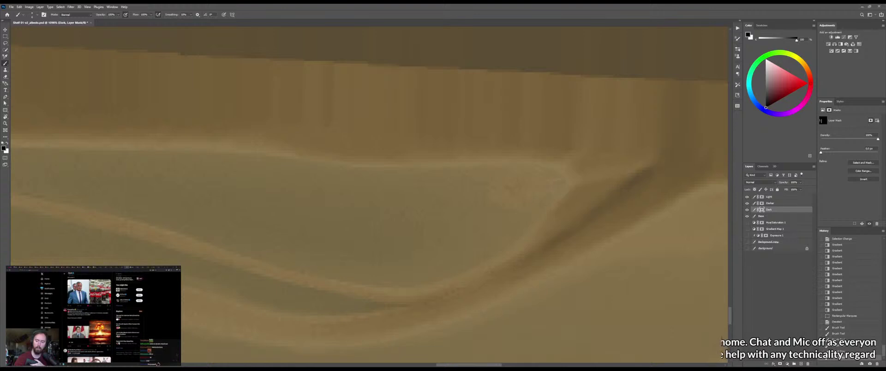
mouse_move(506, 189)
left_mouse_down()
mouse_move(477, 196)
mouse_move(500, 185)
left_mouse_up()
scroll(494, 186, "down", 8)
scroll(490, 190, "up", 2)
Brush black along the upper edge of the tapered grain shape to refine its outline on the Dark mask
key("z")
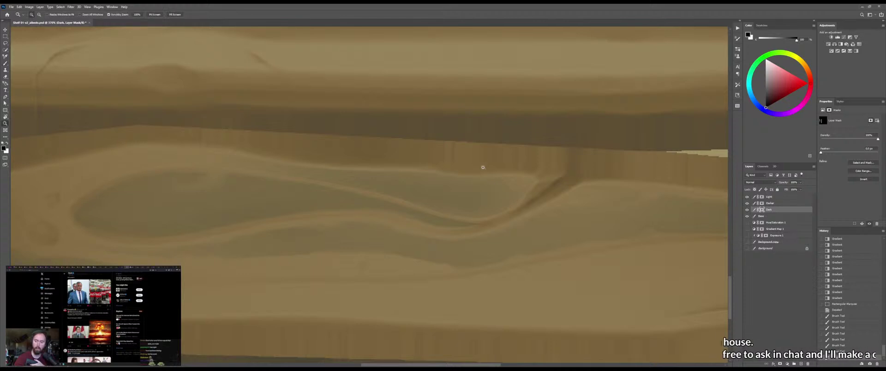
left_click(343, 160)
key("b")
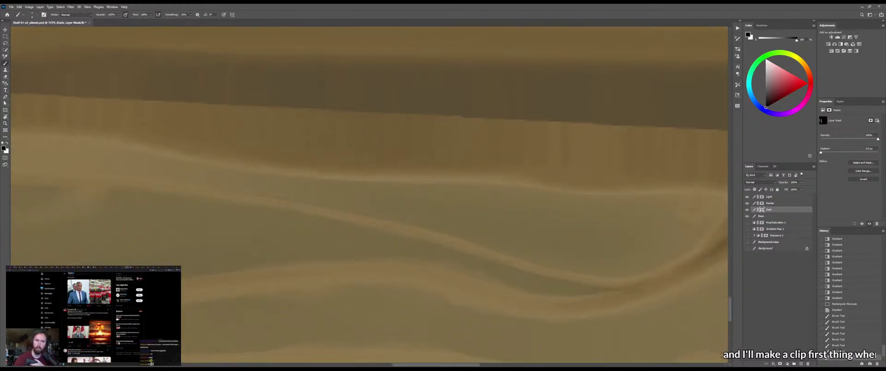
key("z")
left_click_drag(295, 188, 272, 189)
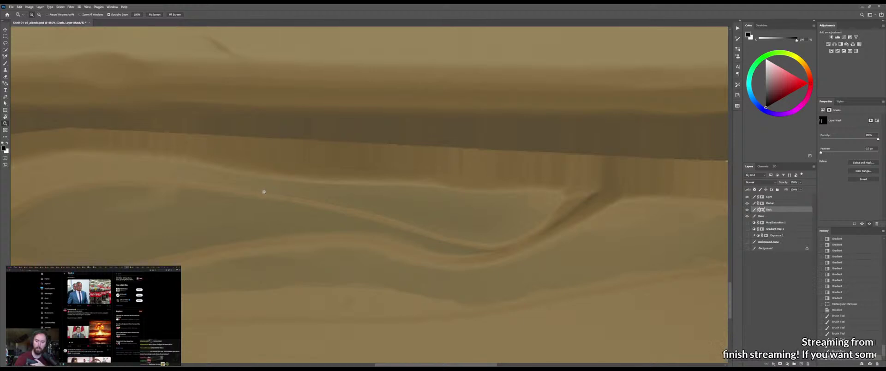
left_click(253, 189)
key("b")
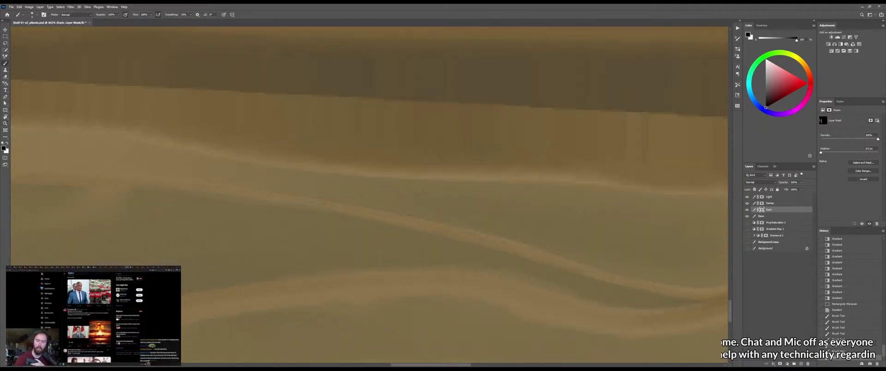
mouse_move(144, 139)
left_mouse_down()
mouse_move(135, 138)
mouse_move(150, 140)
left_mouse_up()
left_click_drag(443, 177, 386, 180)
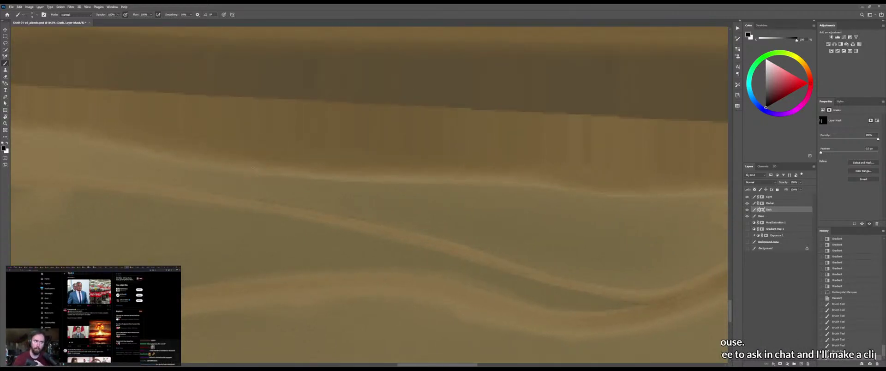
Paint small black strokes into the middle of the grain shape's upper edge to form an irregular chipped outline
left_click_drag(681, 295, 669, 304)
left_click_drag(422, 169, 338, 172)
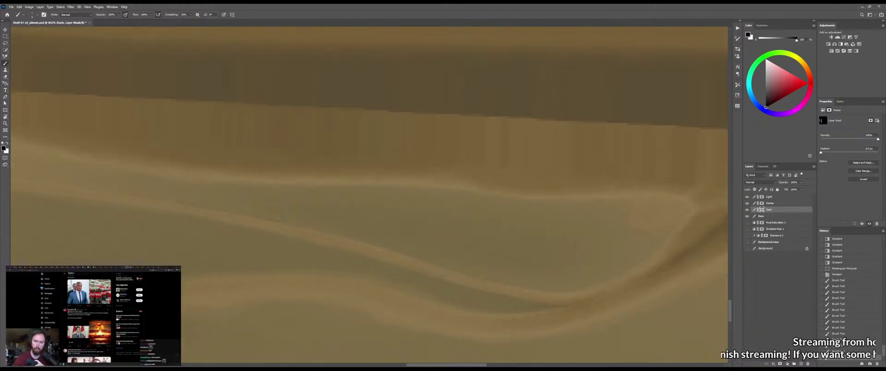
left_click_drag(276, 183, 320, 187)
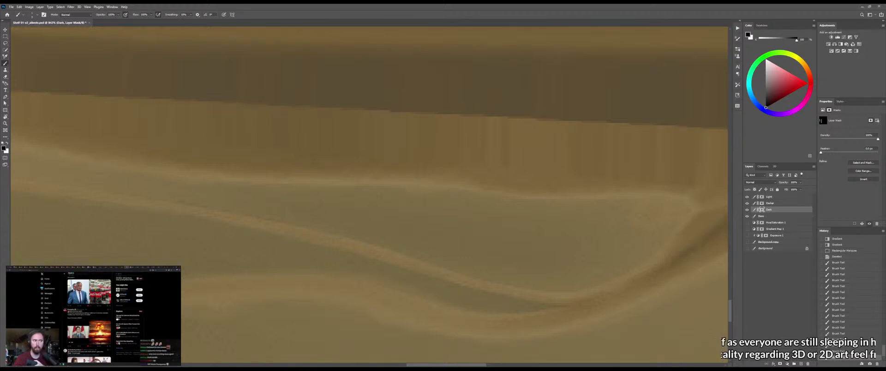
left_click(399, 190)
left_click_drag(405, 191, 422, 189)
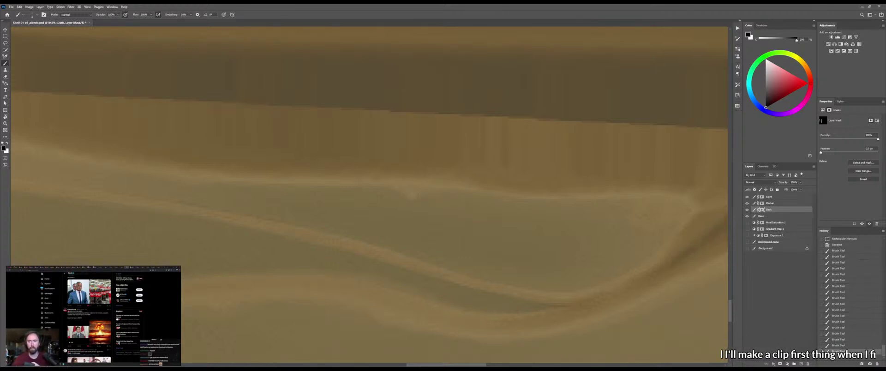
left_click_drag(401, 187, 429, 187)
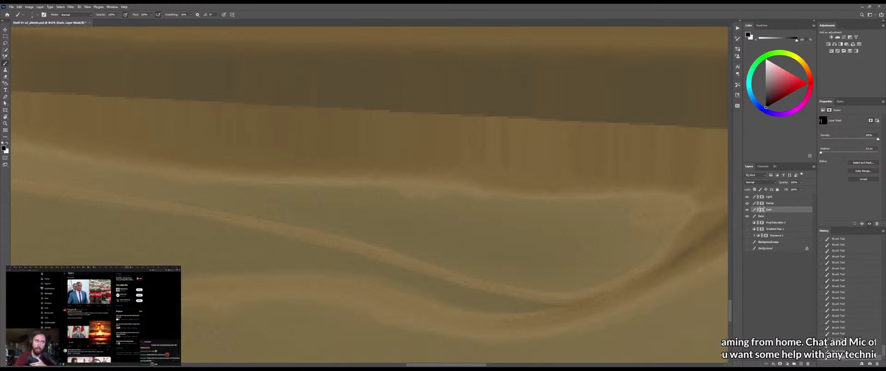
left_click_drag(527, 190, 437, 185)
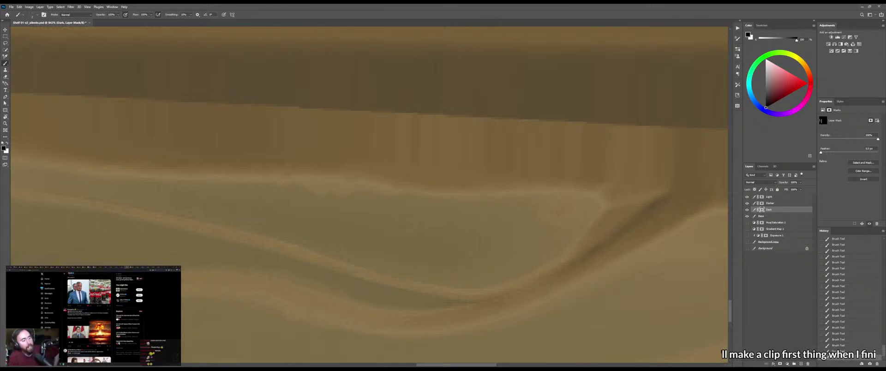
Blend the chipped part of the grain shape's upper edge with the Mixer Brush
key("shift+b")
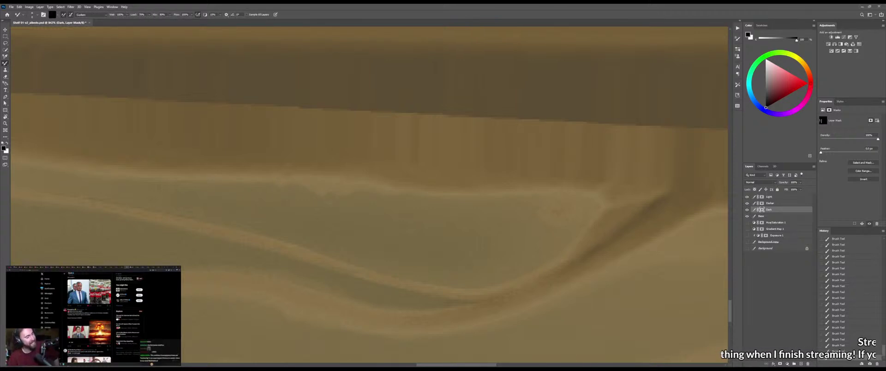
left_click_drag(344, 189, 334, 187)
mouse_move(362, 186)
left_mouse_down()
mouse_move(334, 212)
mouse_move(309, 211)
left_mouse_up()
left_click(344, 189)
left_click_drag(386, 226, 406, 211)
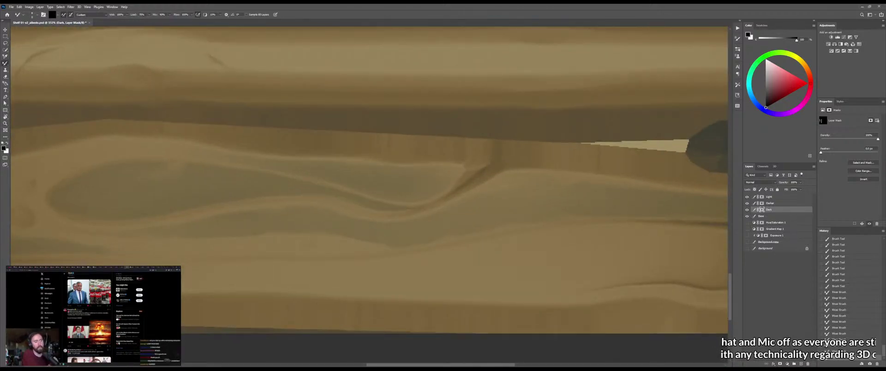
Blend the grain shape's lowest curve beside the notch and refine its edge with short black brush strokes
key("b")
scroll(406, 217, "up", 2)
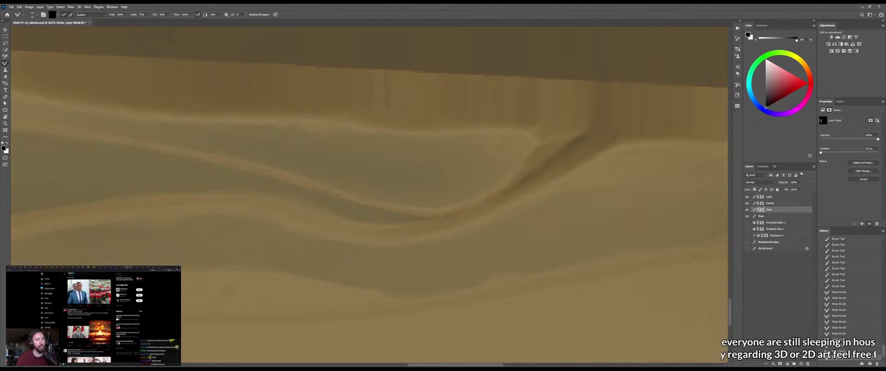
left_click_drag(406, 218, 434, 219)
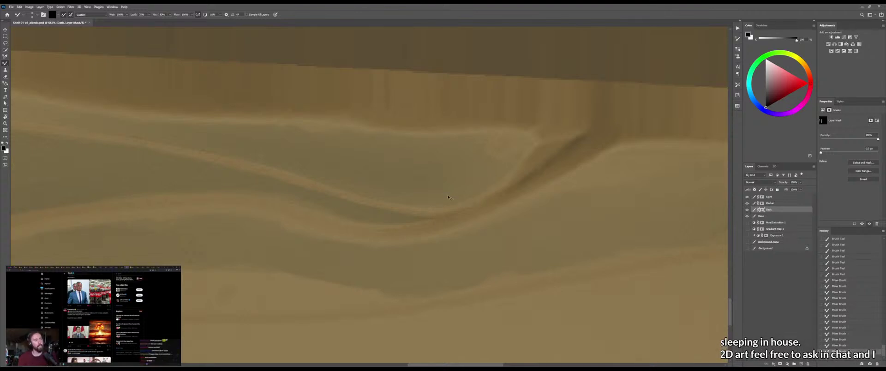
key("shift+b")
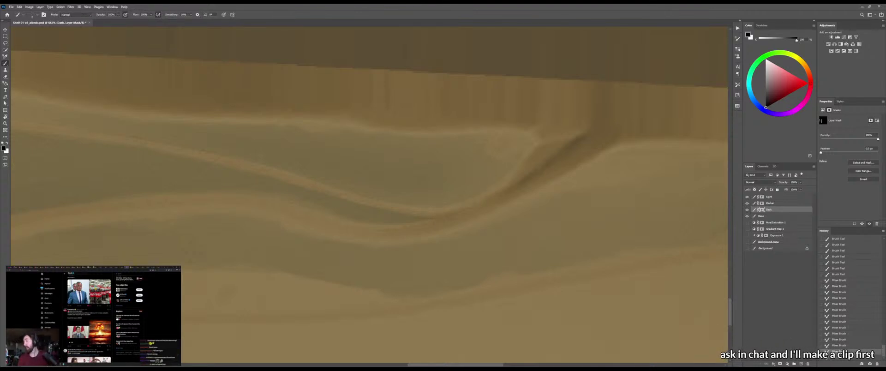
left_click_drag(446, 217, 418, 220)
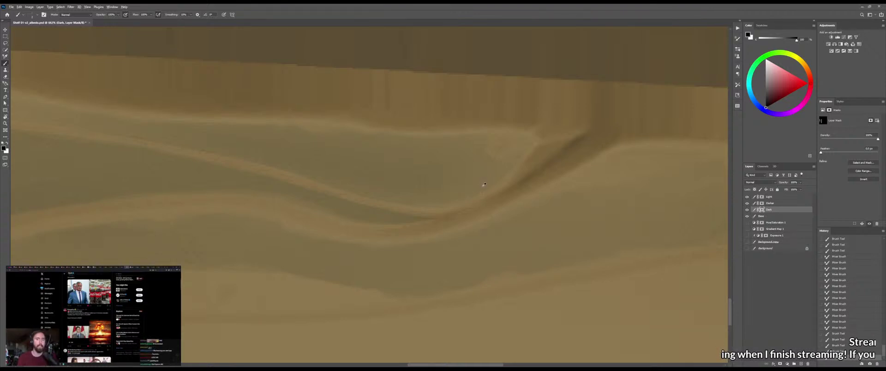
left_click(481, 188)
left_click_drag(481, 194, 483, 198)
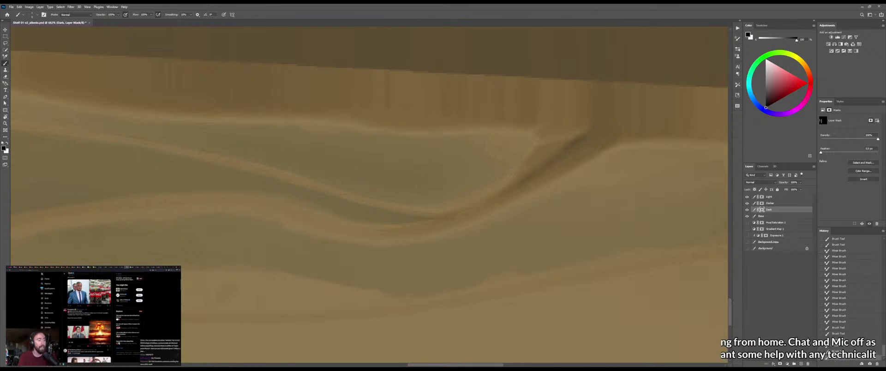
left_click(511, 176)
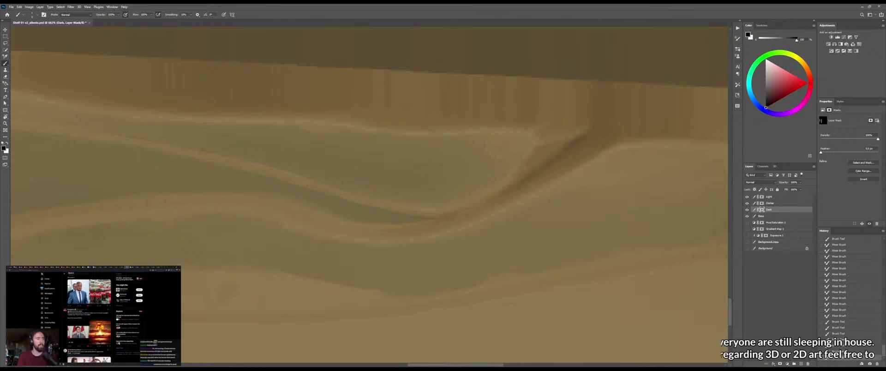
Smooth the narrow end of the grain shape and its thin light border with the Mixer Brush
key("z")
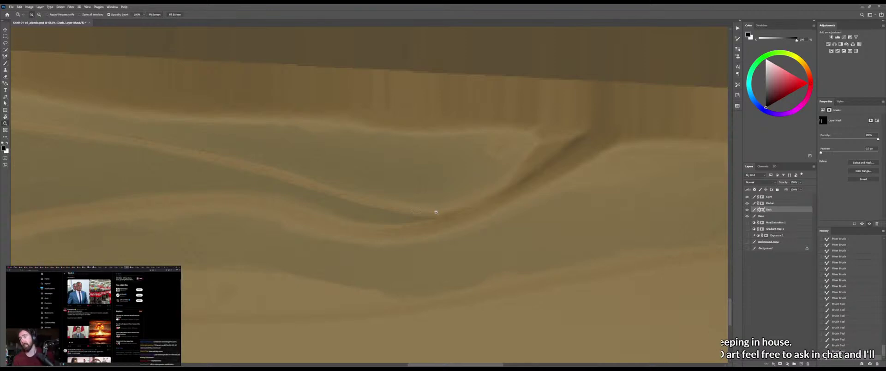
mouse_move(435, 212)
left_mouse_down()
mouse_move(400, 219)
mouse_move(422, 215)
left_mouse_up()
key("b")
left_click_drag(346, 185, 461, 206)
key("z")
left_click_drag(296, 174, 318, 174)
key("b")
key("shift+b")
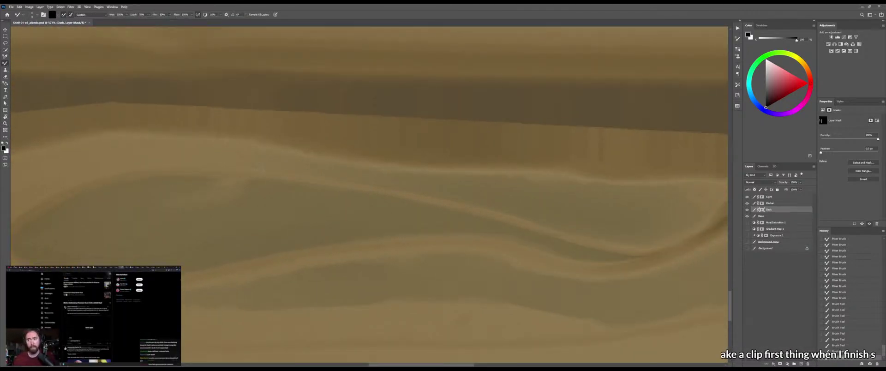
mouse_move(264, 142)
left_mouse_down()
mouse_move(350, 163)
mouse_move(369, 187)
mouse_move(453, 207)
left_mouse_up()
Paint black brush strokes along the grain shape's lower edge to widen and roughen the light strand at its middle
key("shift+b")
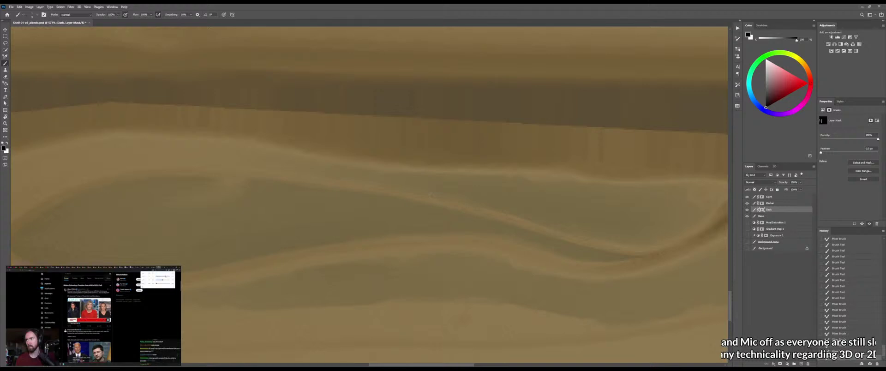
left_click_drag(454, 205, 438, 206)
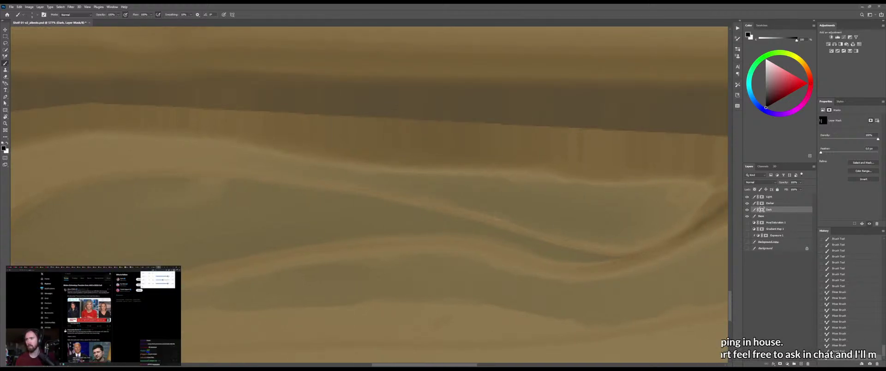
left_click_drag(511, 220, 543, 234)
left_click_drag(491, 218, 510, 224)
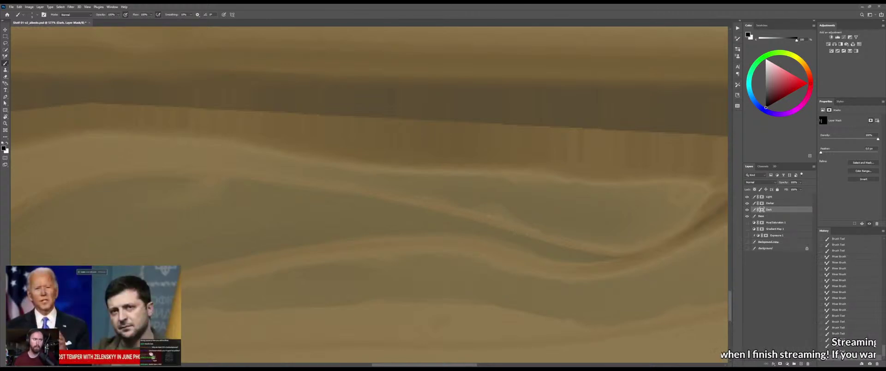
left_click_drag(509, 213, 452, 201)
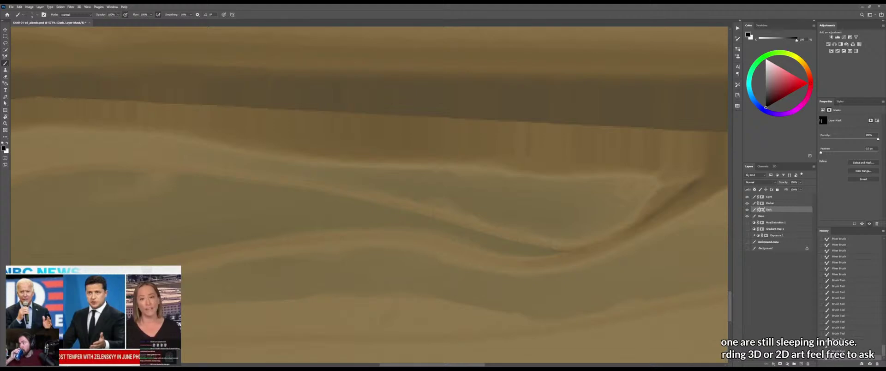
Save the albedo texture and inspect the updated wood grain on the 3D shelf in Marmoset Toolbag
left_click_drag(539, 239, 481, 241)
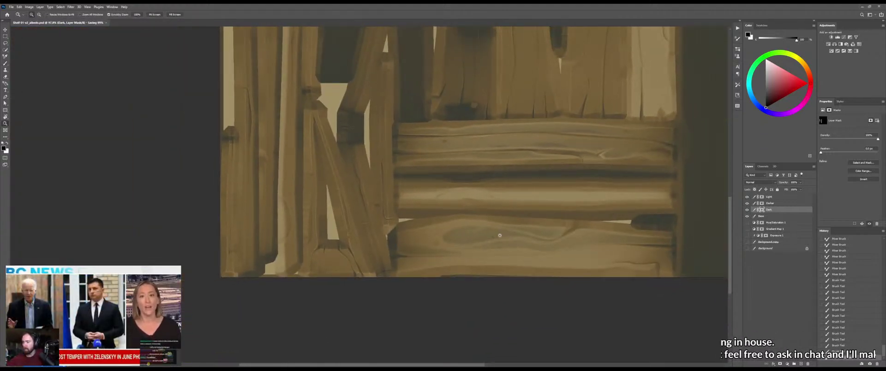
key("alt+Tab")
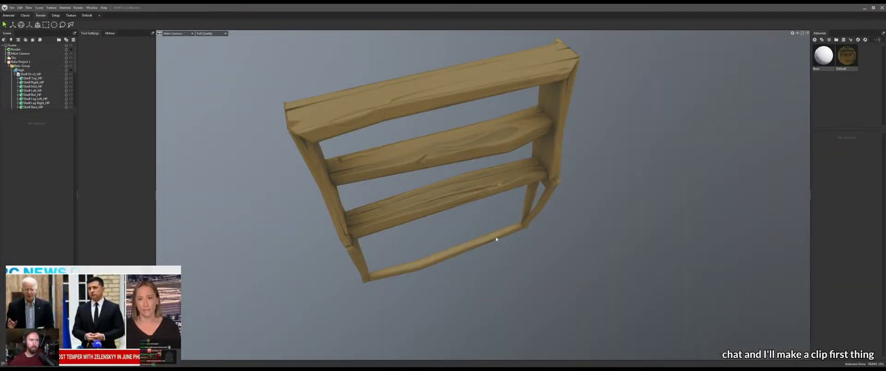
left_click_drag(587, 197, 592, 261)
key("alt+Tab")
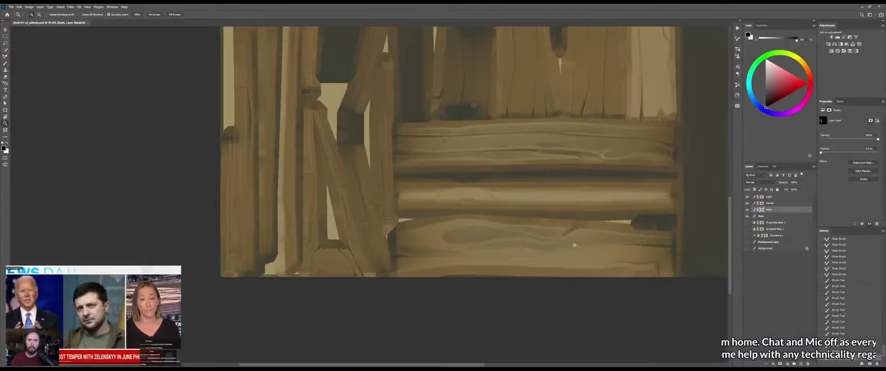
On the Darker layer, outline a thin closed Pen path from the grain shape's rounded end to its lower edge
left_click_drag(491, 242, 510, 233)
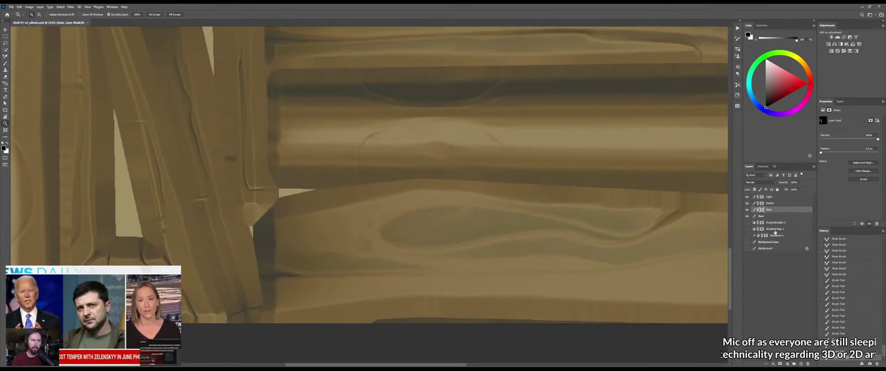
left_click(771, 204)
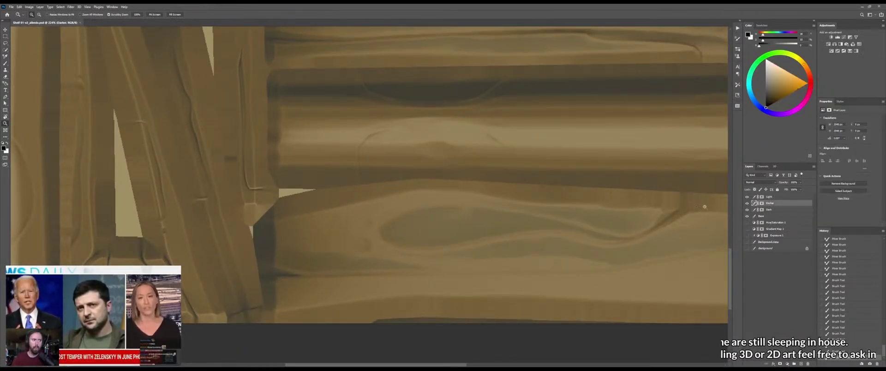
left_click_drag(408, 231, 417, 230)
left_click_drag(480, 224, 425, 271)
key("p")
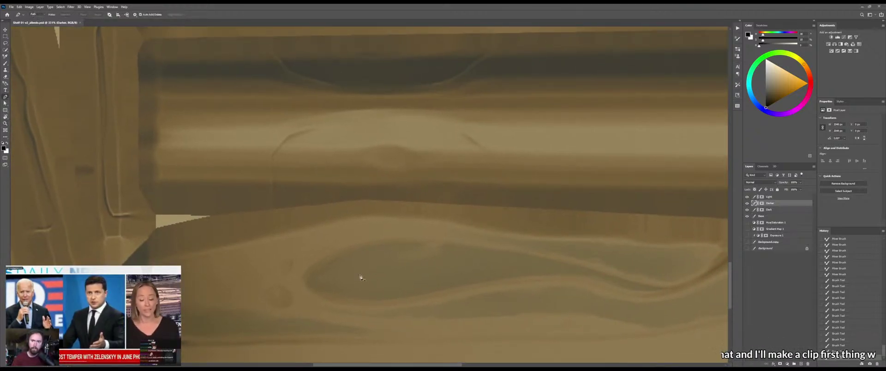
key("z")
left_click_drag(344, 284, 370, 259)
key("p")
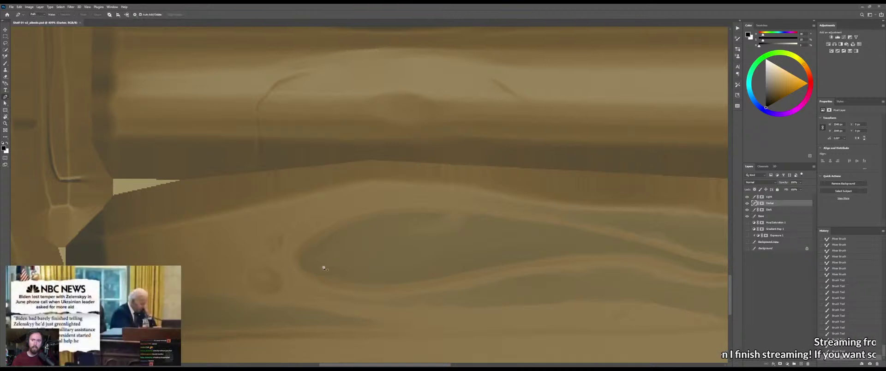
left_click(300, 264)
left_click(433, 281)
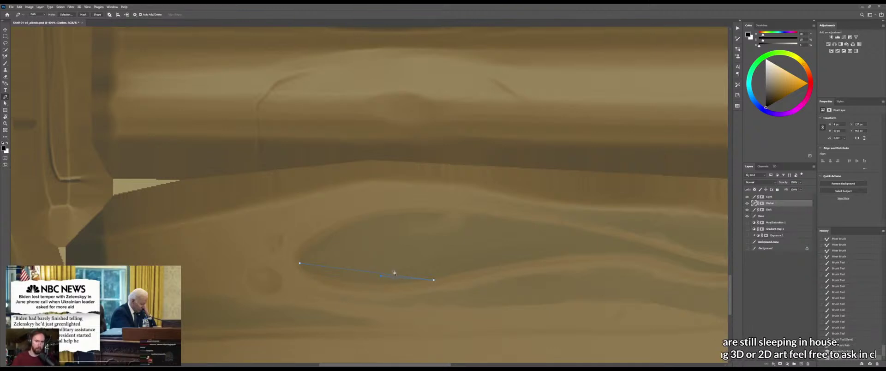
left_click(301, 264)
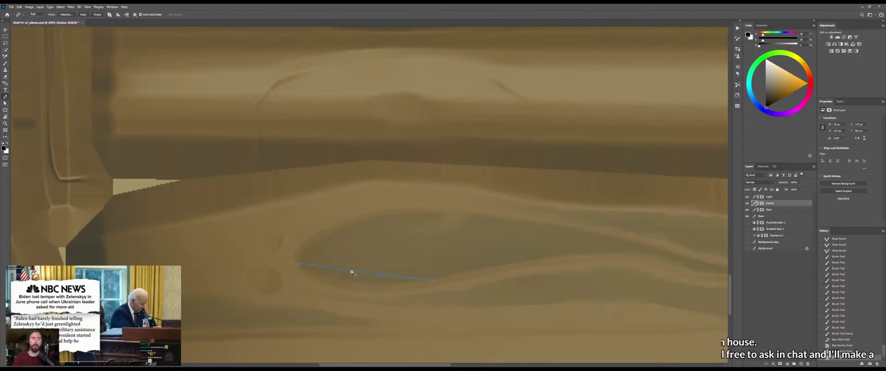
Add and adjust anchor points to bend the path into a tapering crescent inside the grain shape's rounded end, and convert it to a selection
left_click(368, 272)
left_click_drag(367, 273, 335, 266)
left_click(354, 272)
left_click(354, 263)
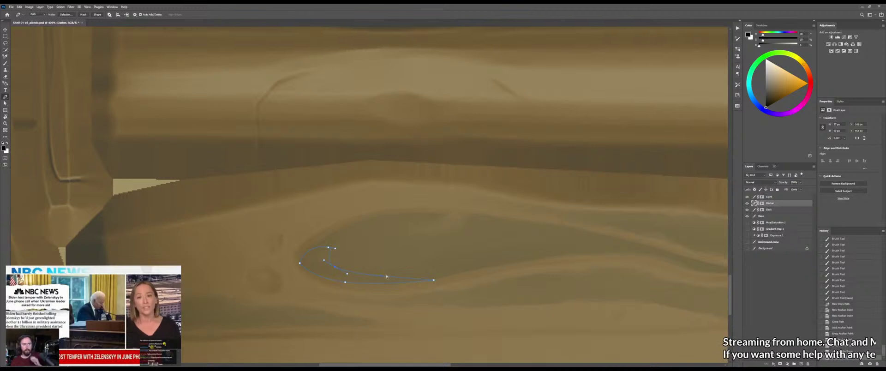
left_click_drag(382, 278, 349, 278)
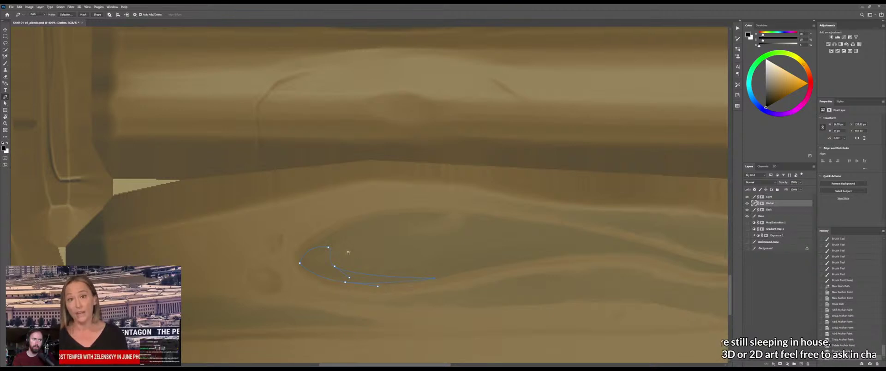
left_click(325, 259)
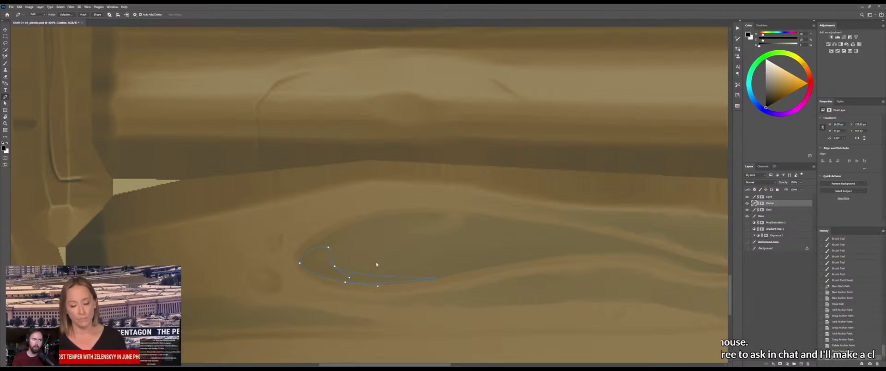
key("i")
key("p")
key("ctrl+Return")
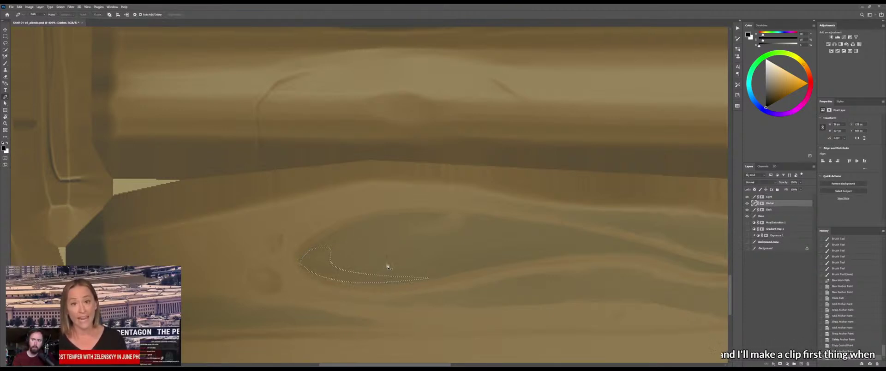
Fill the crescent selection on the Darker layer's mask with a white gradient, fade its sides with black gradients, and deselect
left_click(761, 204)
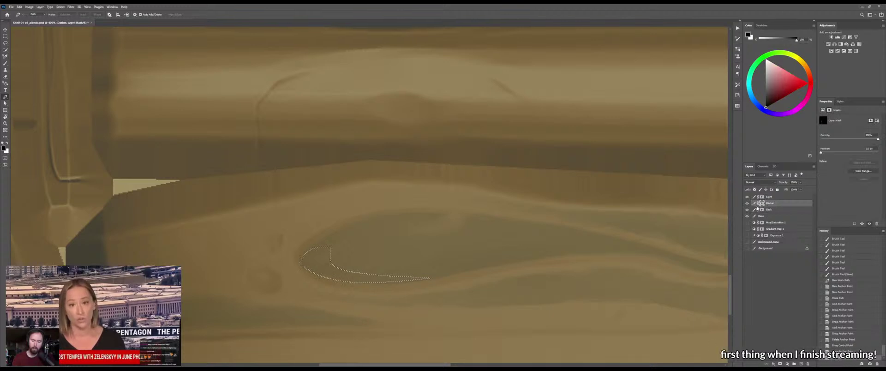
key("g")
key("x")
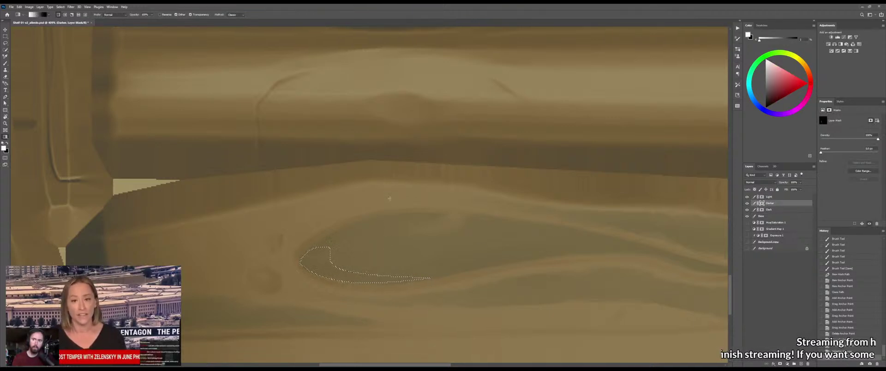
left_click_drag(410, 199, 387, 170)
key("x")
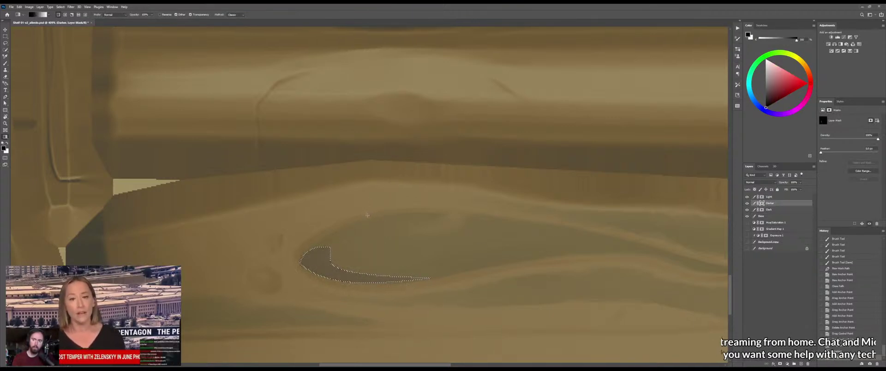
left_click_drag(352, 189, 352, 255)
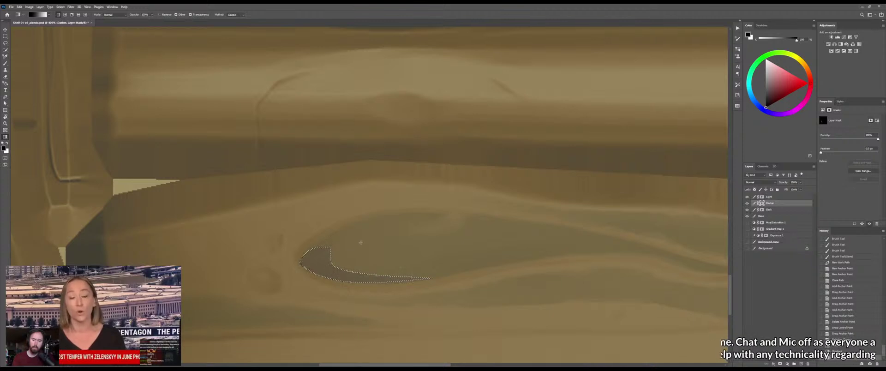
left_click_drag(481, 268, 395, 273)
left_click_drag(419, 295, 336, 273)
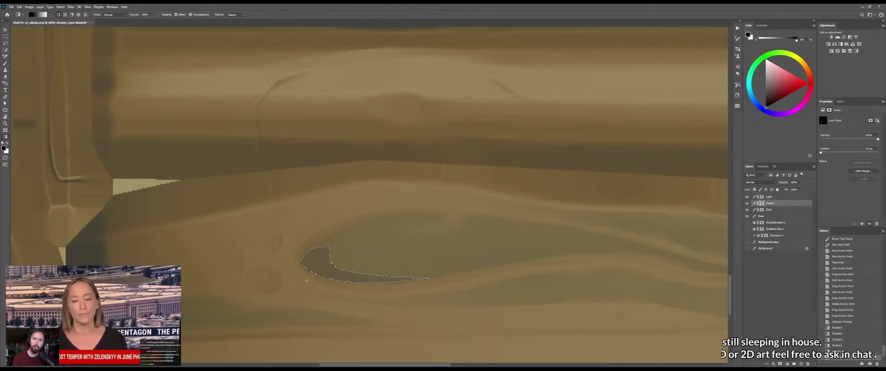
key("m")
key("ctrl+d")
Paint soft black brush strokes on the Darker mask to fade the crescent's upper tip and inner edge into the grain shape
key("b")
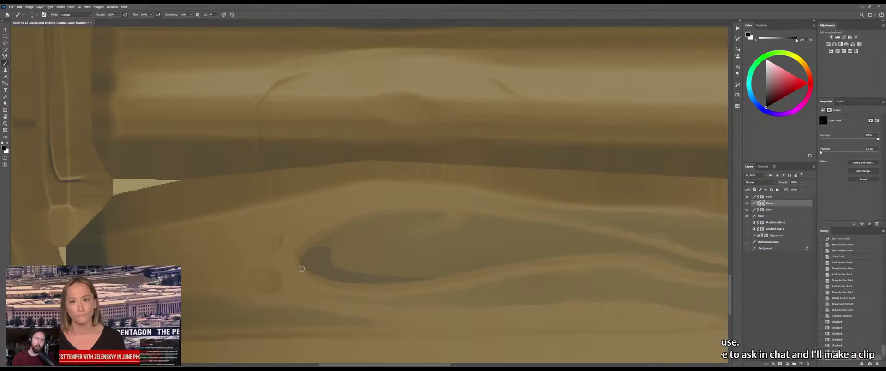
mouse_move(369, 243)
left_mouse_down()
mouse_move(353, 248)
mouse_move(375, 251)
left_mouse_up()
mouse_move(255, 267)
left_mouse_down()
mouse_move(299, 300)
mouse_move(388, 311)
left_mouse_up()
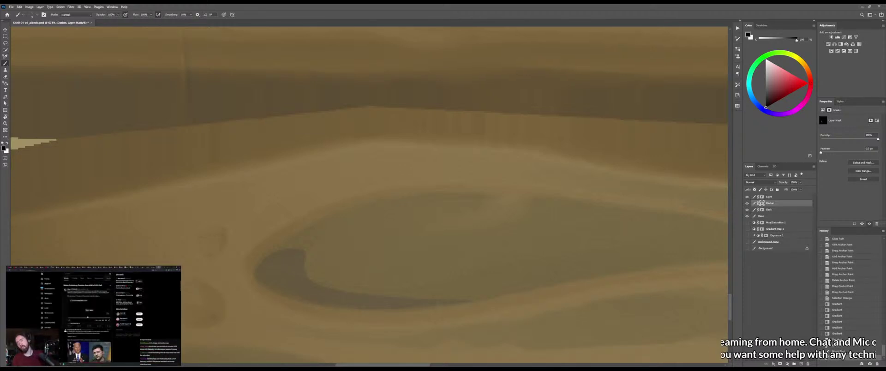
left_click(283, 249)
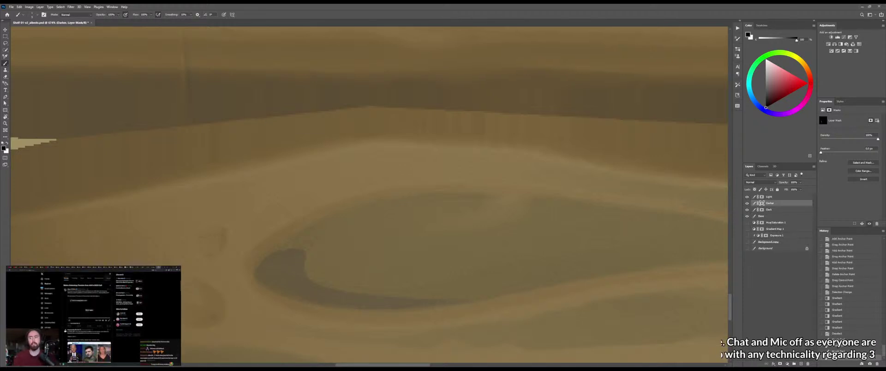
left_click(282, 247)
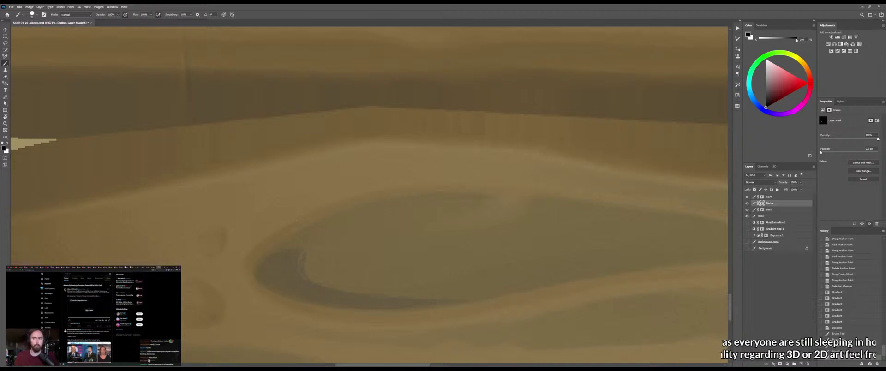
left_click(280, 247)
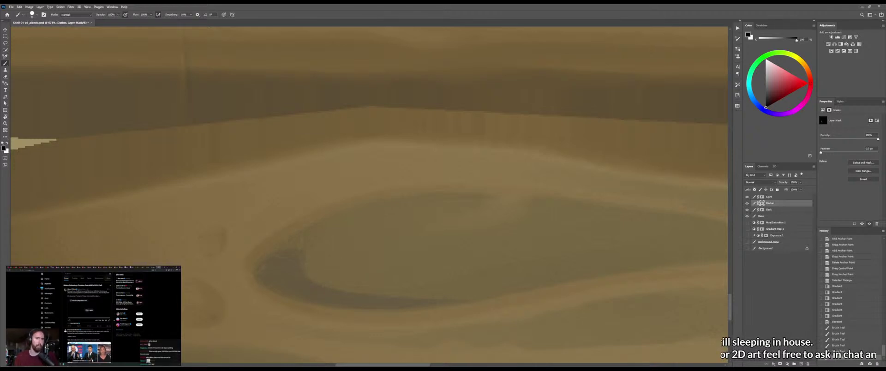
mouse_move(310, 245)
left_mouse_down()
mouse_move(310, 271)
mouse_move(409, 282)
left_mouse_up()
mouse_move(318, 258)
left_mouse_down()
mouse_move(402, 278)
mouse_move(417, 299)
mouse_move(451, 297)
left_mouse_up()
mouse_move(452, 297)
left_mouse_down()
mouse_move(375, 263)
mouse_move(355, 267)
mouse_move(444, 265)
mouse_move(421, 264)
mouse_move(443, 264)
left_mouse_up()
Fade the crescent's inner curve with black and blend its rounded end outward to the grain shape's border using the Mixer Brush
key("b")
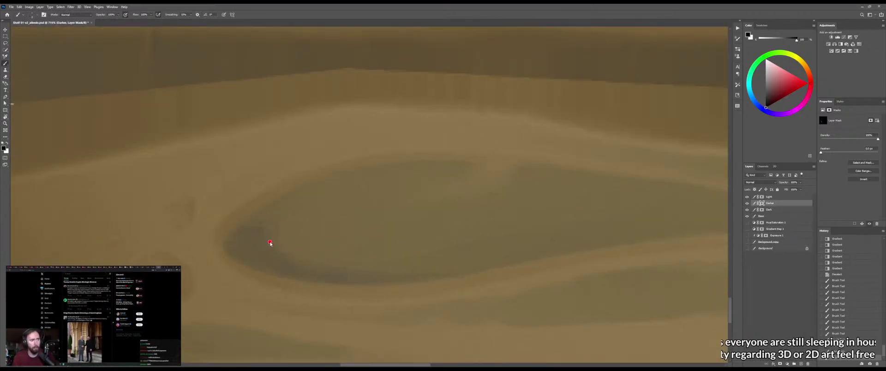
mouse_move(275, 240)
left_mouse_down()
mouse_move(275, 253)
mouse_move(363, 271)
left_mouse_up()
mouse_move(311, 257)
left_mouse_down()
mouse_move(269, 243)
mouse_move(272, 264)
mouse_move(266, 258)
mouse_move(260, 234)
mouse_move(246, 228)
mouse_move(273, 218)
mouse_move(256, 221)
mouse_move(280, 222)
mouse_move(238, 246)
mouse_move(247, 264)
mouse_move(221, 245)
left_mouse_up()
key("shift+b")
Sample light gray from the Darker mask and brush it along the crescent's lower curve to deepen the shading
key("b")
left_click(235, 248, "alt")
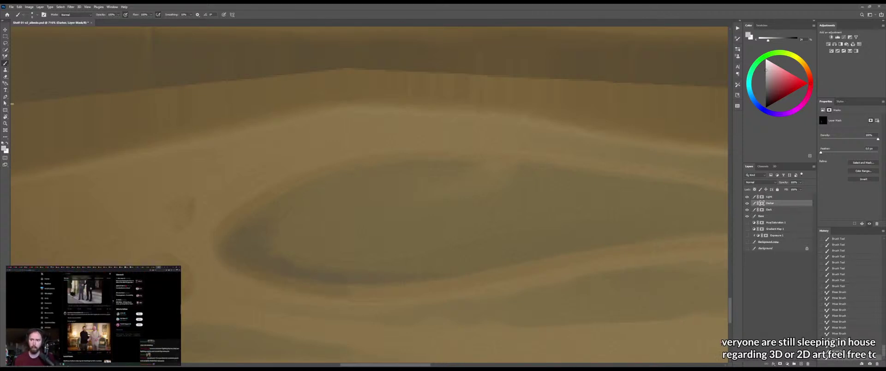
left_click_drag(347, 282, 322, 280)
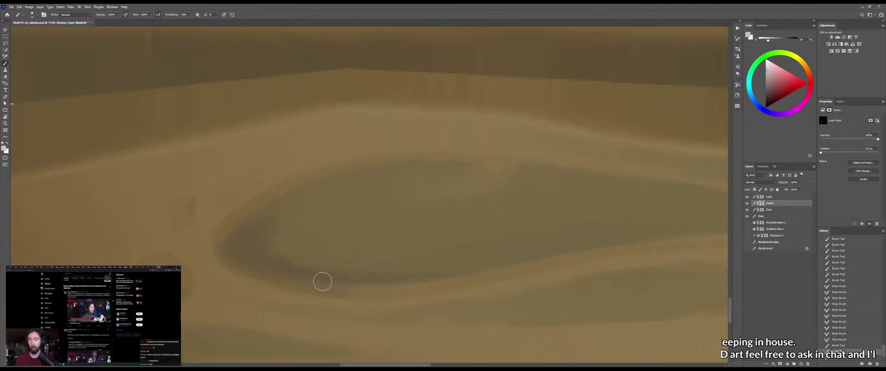
left_click(348, 279)
Smooth the dark shading along the grain shape's lower curve with the Mixer Brush, extending it toward the thin tail
key("shift+b")
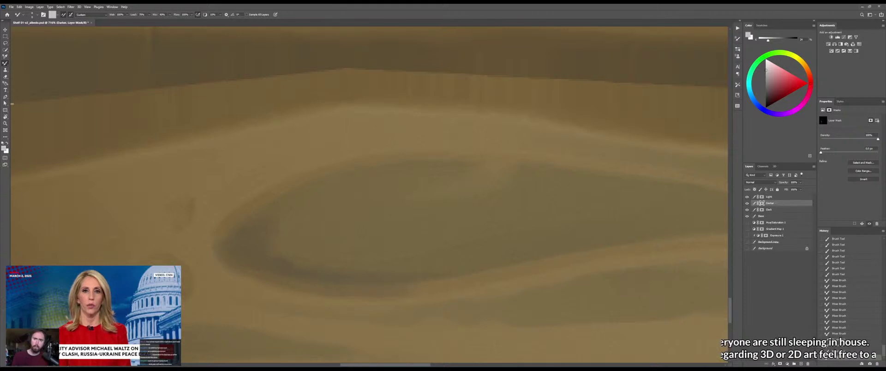
left_click_drag(227, 251, 282, 275)
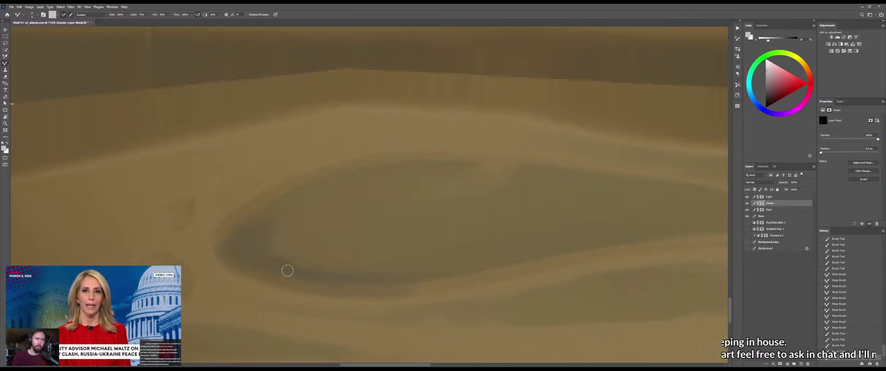
left_click_drag(269, 270, 369, 295)
mouse_move(319, 287)
left_mouse_down()
mouse_move(367, 283)
mouse_move(358, 278)
mouse_move(341, 285)
mouse_move(473, 282)
left_mouse_up()
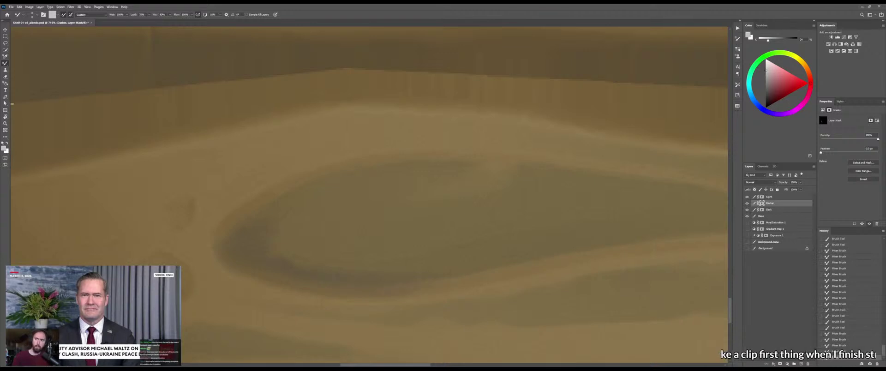
key("ctrl+z")
mouse_move(356, 293)
left_mouse_down()
mouse_move(480, 286)
mouse_move(403, 281)
mouse_move(463, 283)
left_mouse_up()
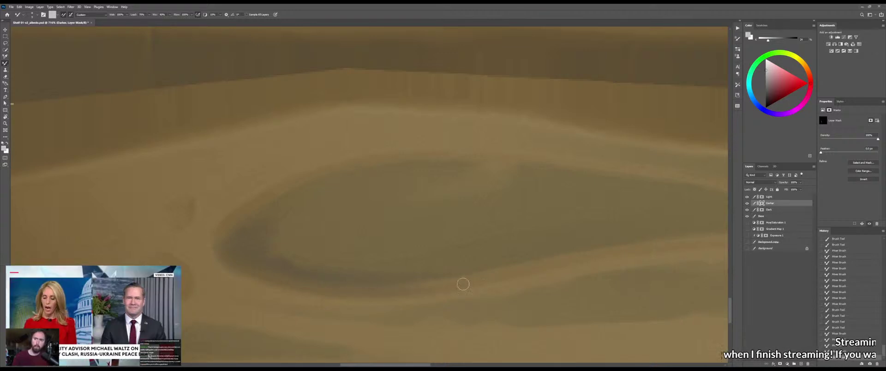
mouse_move(392, 287)
left_mouse_down()
mouse_move(454, 282)
mouse_move(338, 286)
mouse_move(344, 283)
left_mouse_up()
Blend the dark shading at the grain shape's rounded end with the Mixer Brush
key("shift+b")
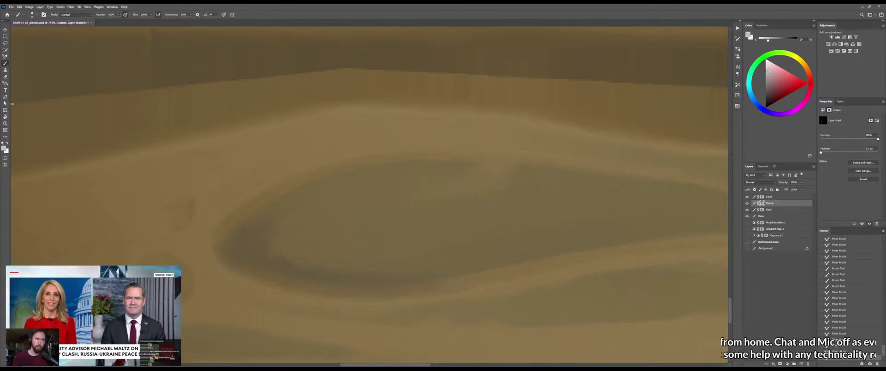
key("shift+b")
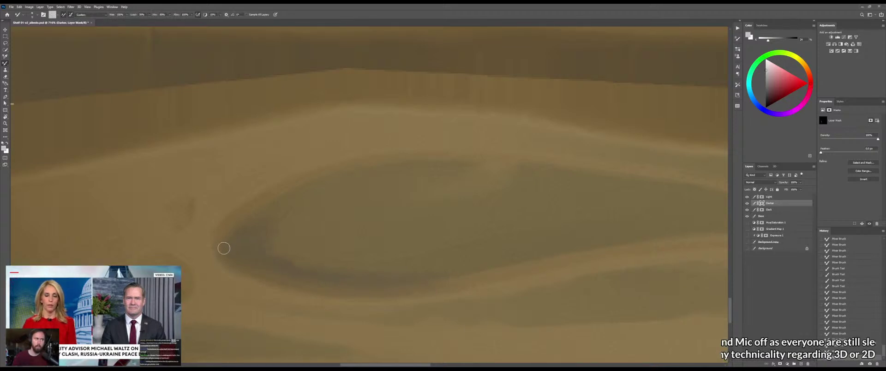
mouse_move(223, 249)
left_mouse_down()
mouse_move(238, 206)
mouse_move(253, 216)
mouse_move(222, 245)
mouse_move(257, 217)
mouse_move(245, 247)
left_mouse_up()
key("shift+b")
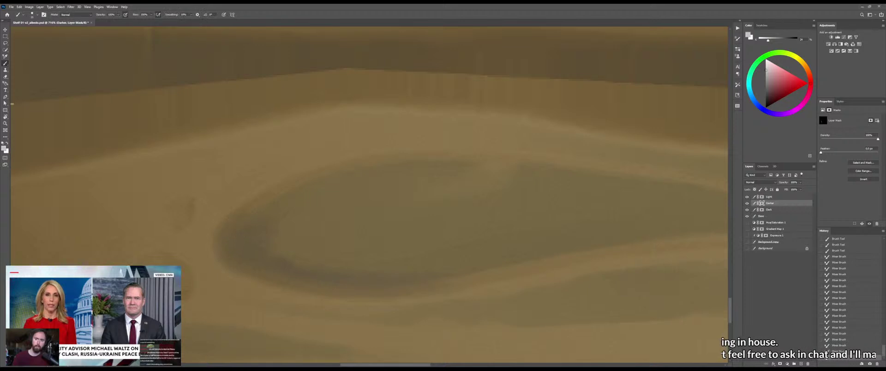
left_click_drag(239, 190, 180, 259)
key("ctrl+z")
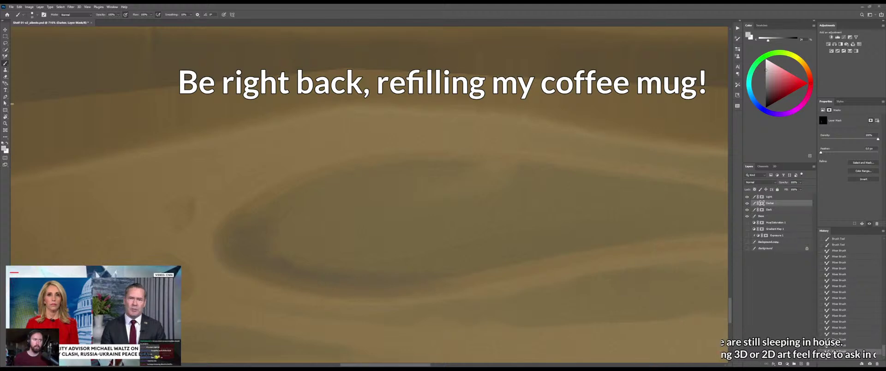
mouse_move(93, 323)
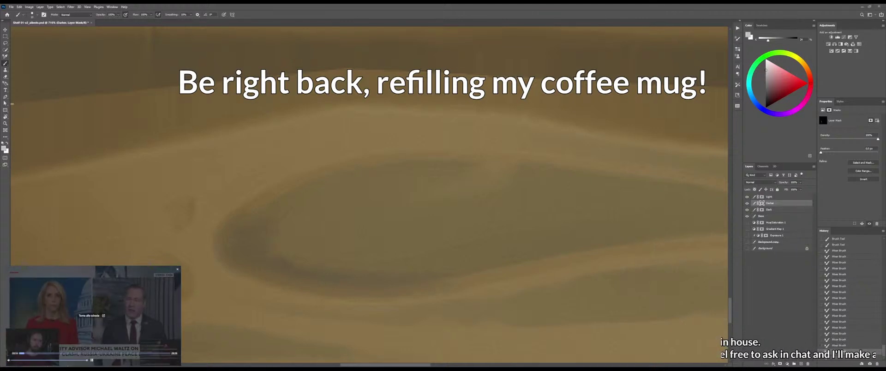
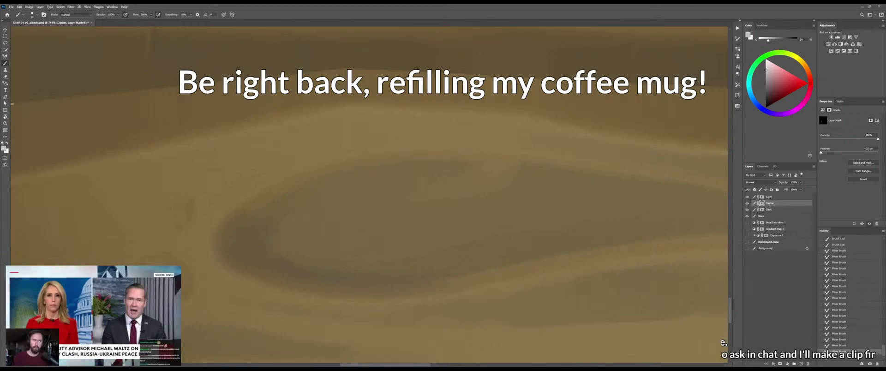
mouse_move(73, 293)
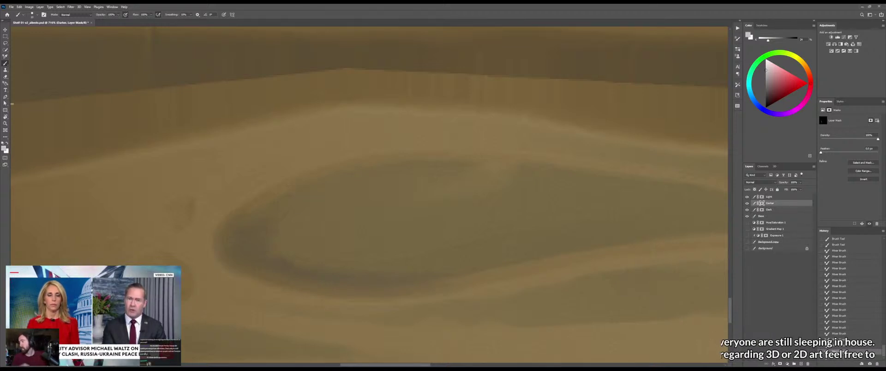
Paint more light gray brush strokes on the Darker mask from the grain shape's rounded end along its lower edge
mouse_move(229, 241)
left_mouse_down()
mouse_move(258, 269)
mouse_move(242, 241)
mouse_move(264, 271)
mouse_move(256, 257)
mouse_move(283, 277)
mouse_move(443, 279)
left_mouse_up()
mouse_move(325, 272)
left_mouse_down()
mouse_move(354, 288)
mouse_move(432, 275)
left_mouse_up()
mouse_move(364, 283)
left_mouse_down()
mouse_move(542, 268)
mouse_move(437, 284)
mouse_move(452, 273)
left_mouse_up()
key("z")
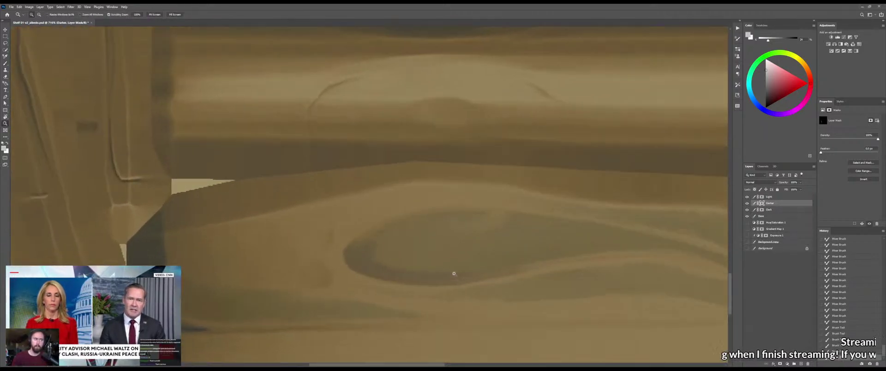
Brush more light gray onto the Darker mask along the inner side of the grain shape's lower curve
key("b")
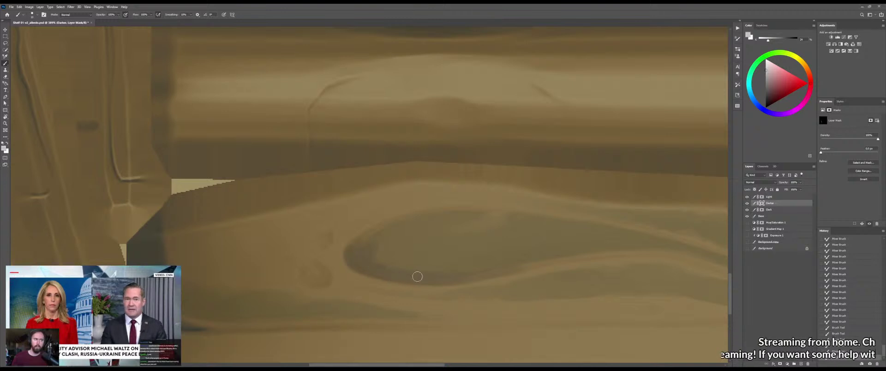
key("z")
left_click_drag(458, 274, 464, 275)
key("b")
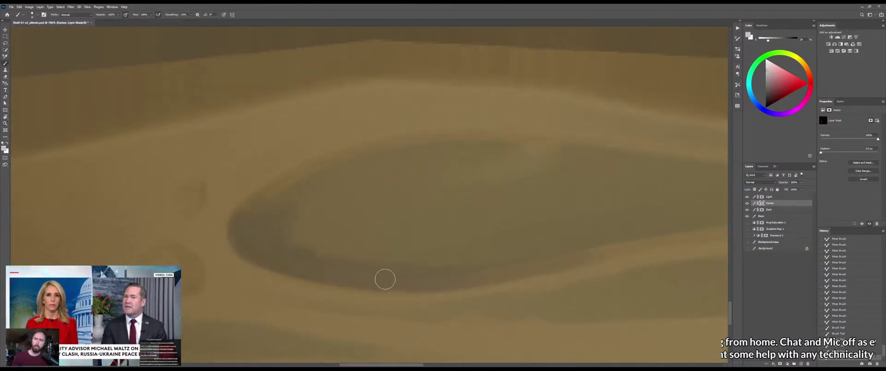
left_click_drag(347, 277, 435, 279)
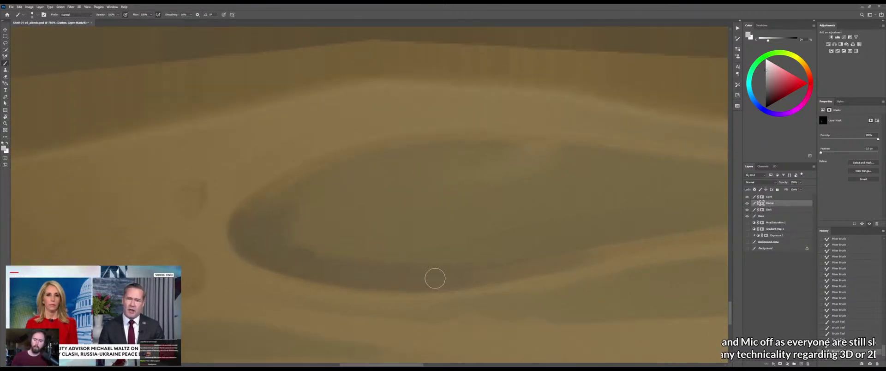
left_click_drag(321, 270, 397, 271)
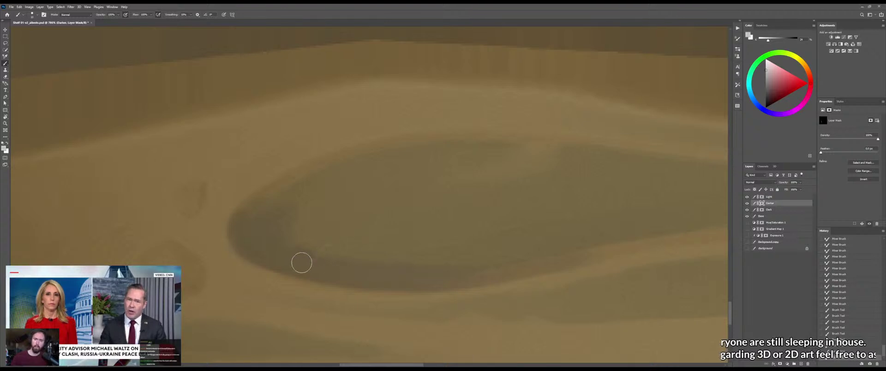
left_click_drag(301, 263, 355, 275)
key("x")
mouse_move(298, 243)
left_mouse_down()
mouse_move(293, 221)
mouse_move(281, 229)
mouse_move(300, 241)
mouse_move(307, 221)
mouse_move(288, 229)
mouse_move(292, 244)
left_mouse_up()
right_click(287, 228, "alt")
key("x")
key("ctrl+z")
key("ctrl+z")
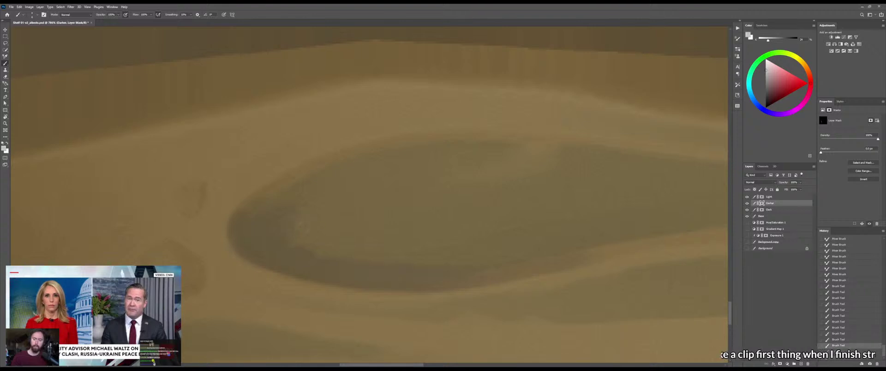
Paint black on the Darker mask to trim the shading's inner edge at the grain shape's rounded end and along its lower curve
key("x")
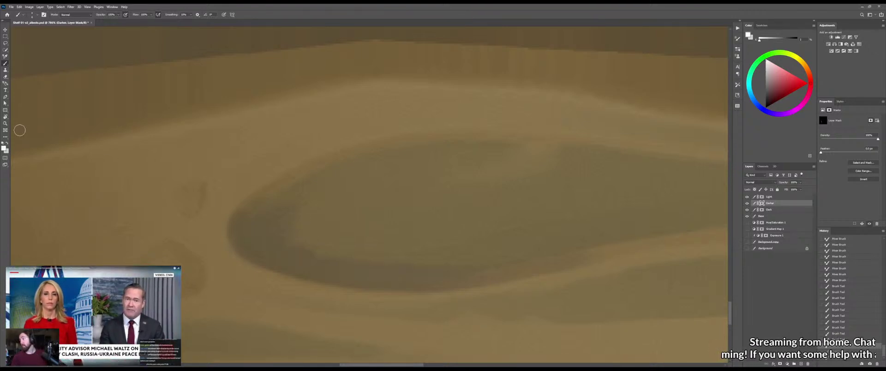
left_click(390, 218, "alt")
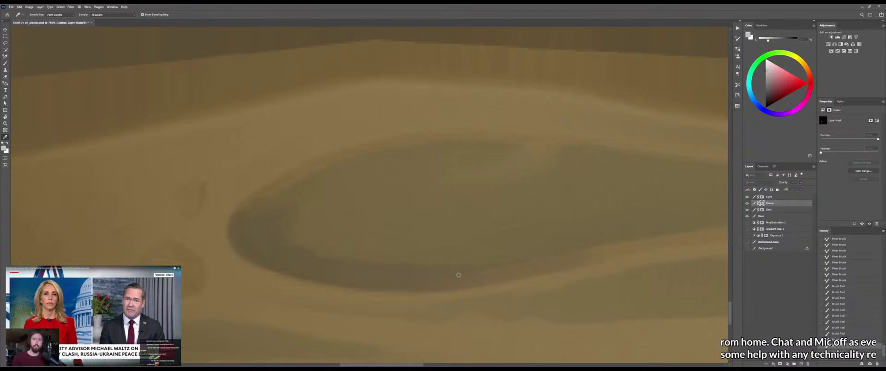
left_click(555, 243, "alt")
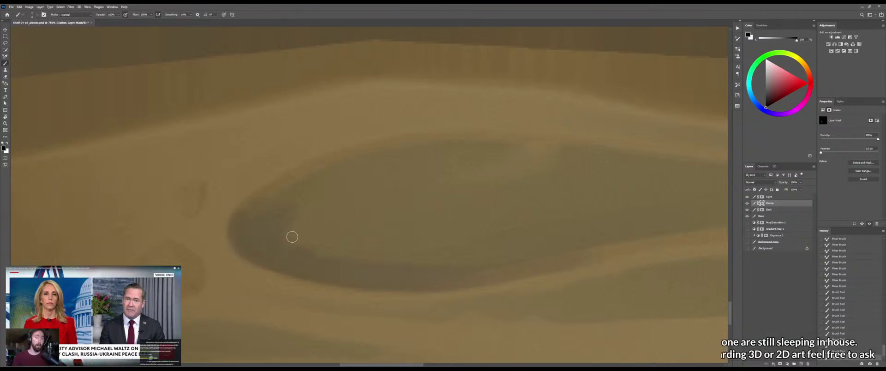
mouse_move(292, 202)
left_mouse_down()
mouse_move(292, 238)
mouse_move(308, 245)
left_mouse_up()
left_click_drag(306, 244, 313, 243)
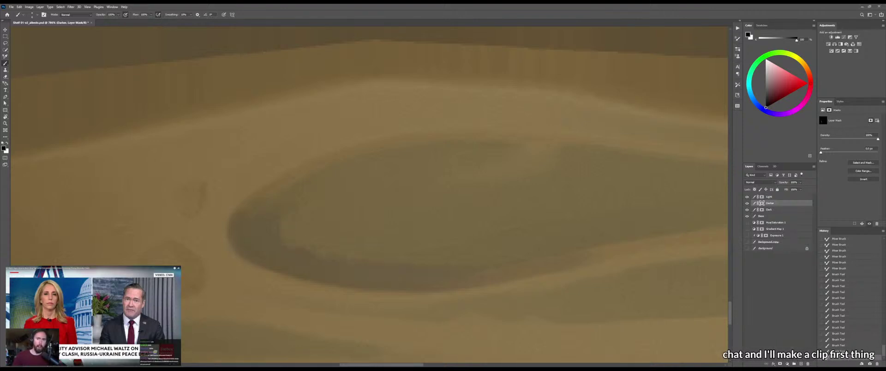
left_click_drag(377, 264, 453, 263)
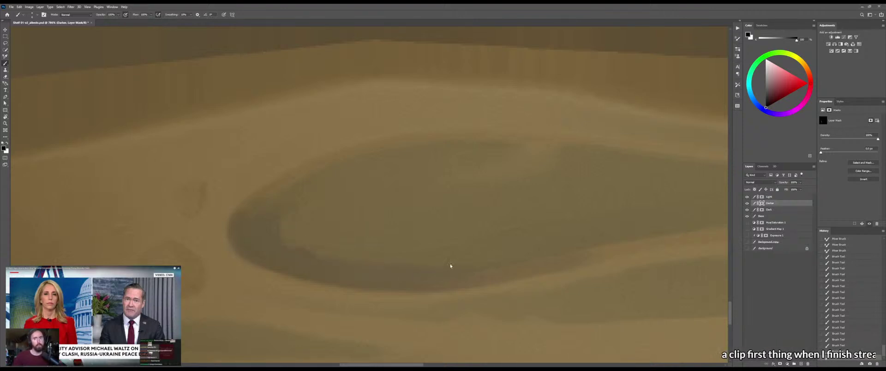
Paint white on the Darker mask to deepen the shading along the outer edge of the grain shape's rounded end
key("x")
mouse_move(396, 253)
left_mouse_down()
mouse_move(370, 259)
mouse_move(397, 255)
left_mouse_up()
key("b")
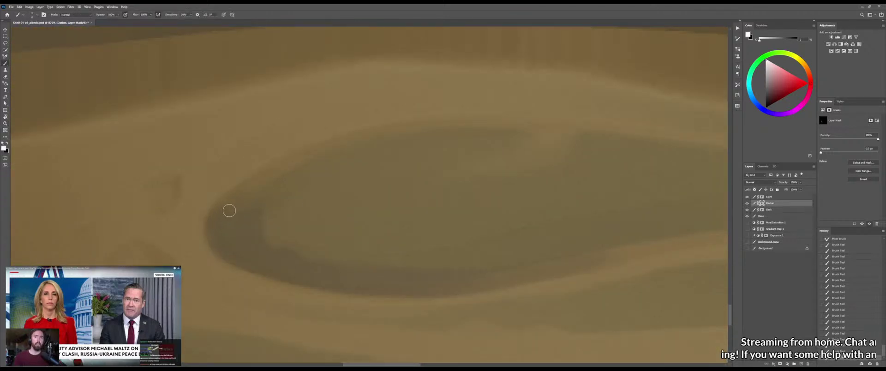
key("x")
mouse_move(224, 218)
left_mouse_down()
mouse_move(217, 222)
mouse_move(245, 191)
left_mouse_up()
key("x")
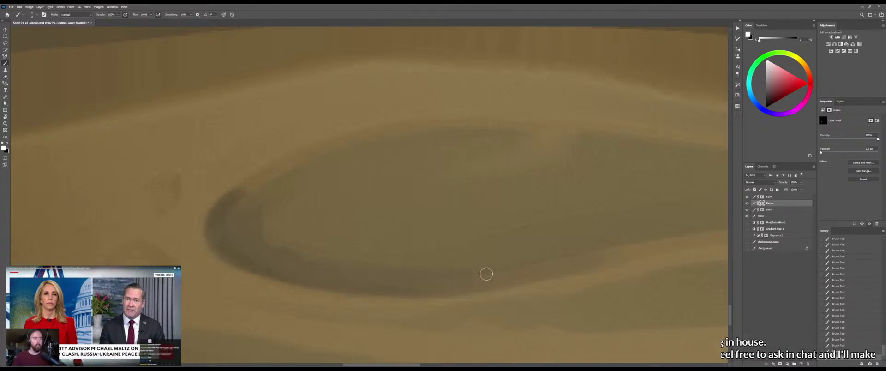
Blend the shading along the lower curve toward the tail and up around the rounded end with the Mixer Brush
key("shift+b")
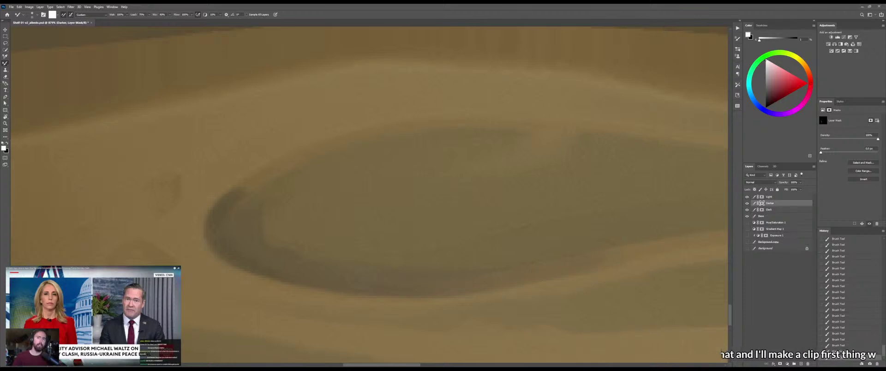
mouse_move(431, 268)
left_mouse_down()
mouse_move(498, 273)
mouse_move(389, 282)
mouse_move(547, 269)
left_mouse_up()
left_click_drag(444, 281, 570, 266)
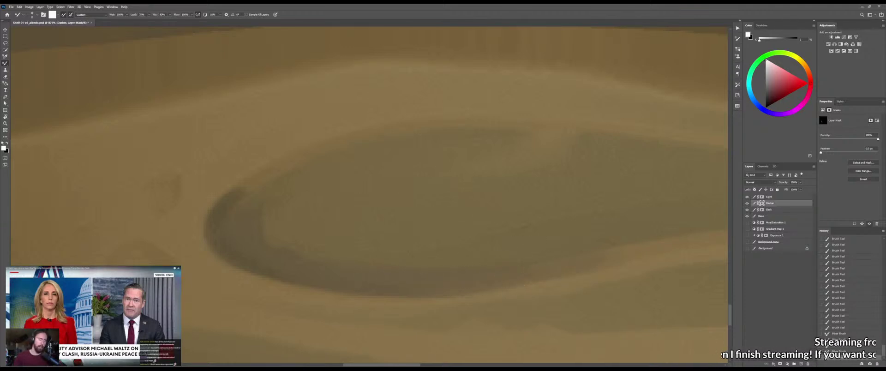
mouse_move(222, 219)
left_mouse_down()
mouse_move(232, 197)
mouse_move(283, 166)
left_mouse_up()
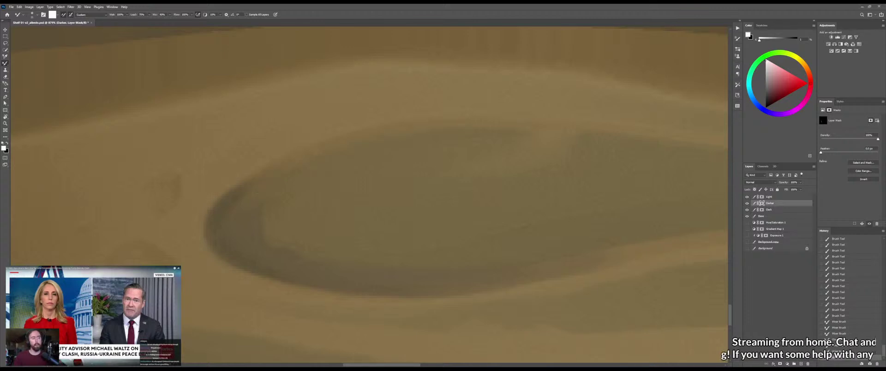
left_click_drag(228, 197, 280, 166)
left_click_drag(283, 197, 219, 210)
Save the albedo texture file and switch to Marmoset Toolbag to check it on the shelf model
key("ctrl+s")
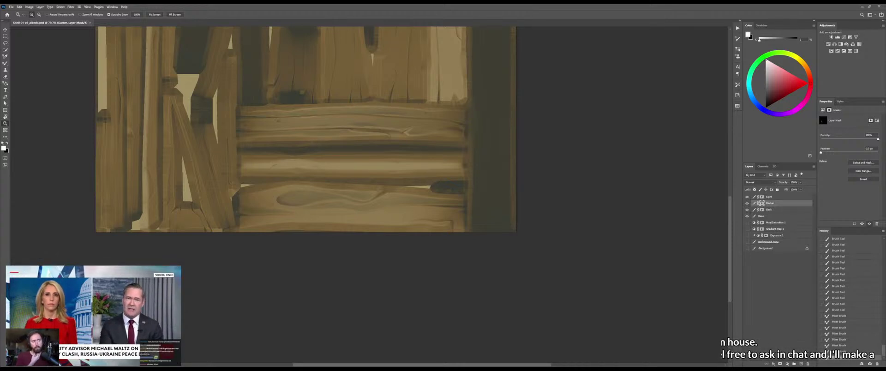
key("alt+Tab")
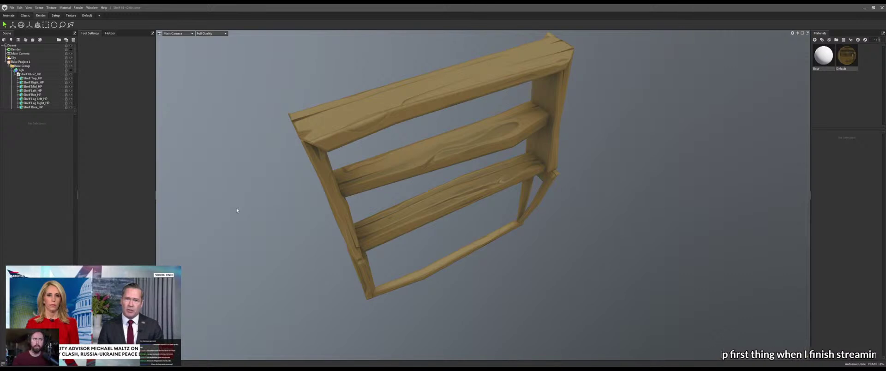
Switch to Photoshop and outline a narrow facet below the knot's right end on the upper plank with a closed pen path
left_click_drag(316, 235, 470, 200)
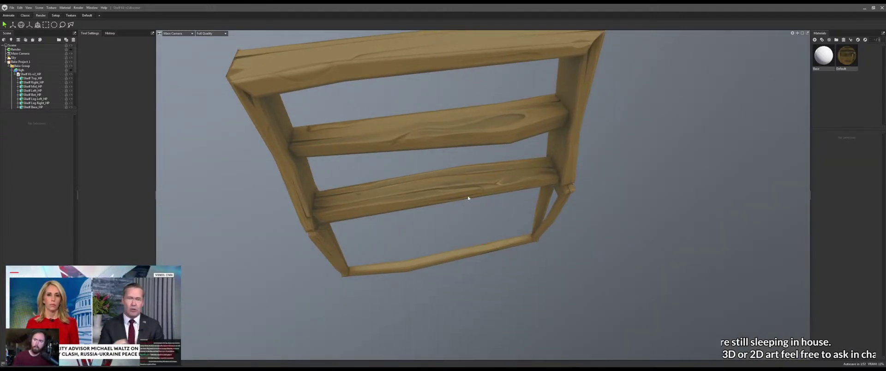
key("alt+Tab")
left_click_drag(373, 187, 268, 197)
key("r")
key("z")
left_click_drag(433, 188, 364, 170)
scroll(411, 186, "up", 2)
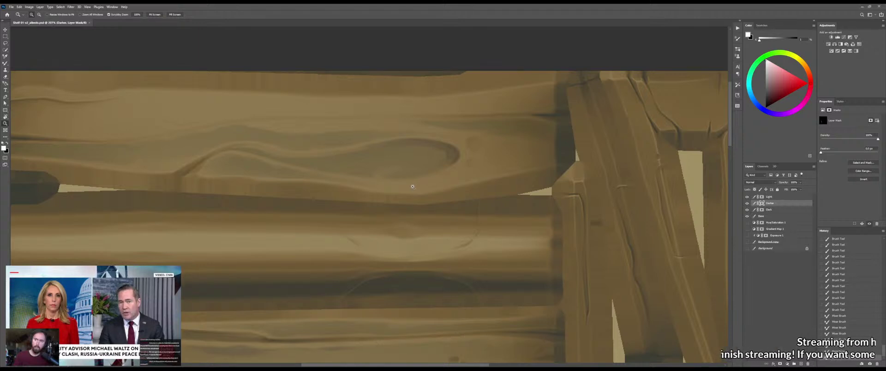
key("p")
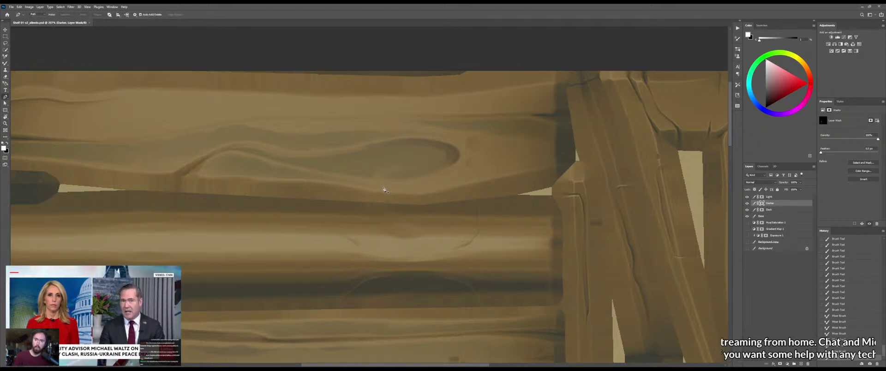
left_click_drag(397, 182, 365, 186)
key("z")
left_click_drag(381, 185, 390, 185)
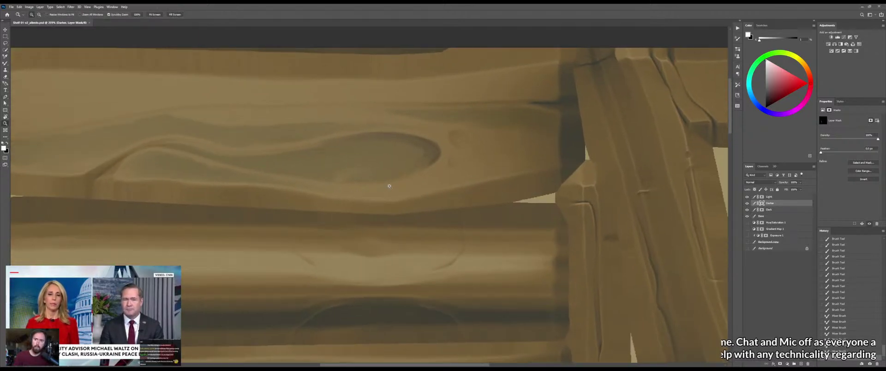
key("p")
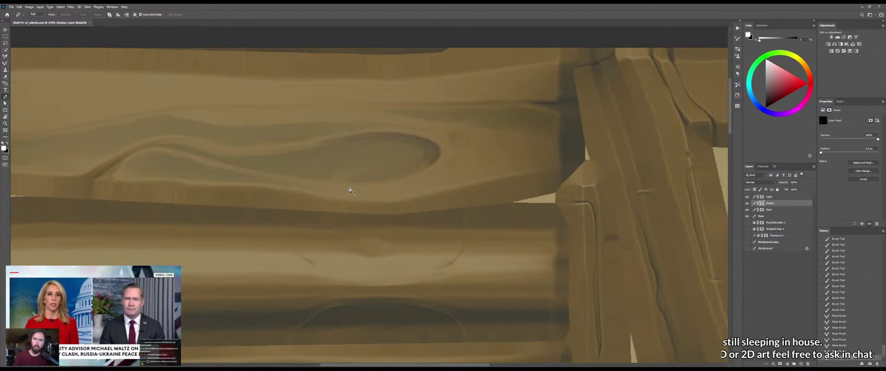
left_click(348, 196)
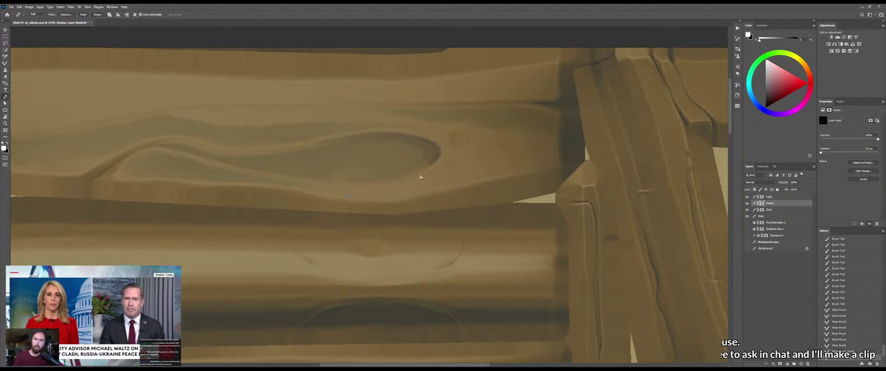
left_click_drag(431, 170, 444, 170)
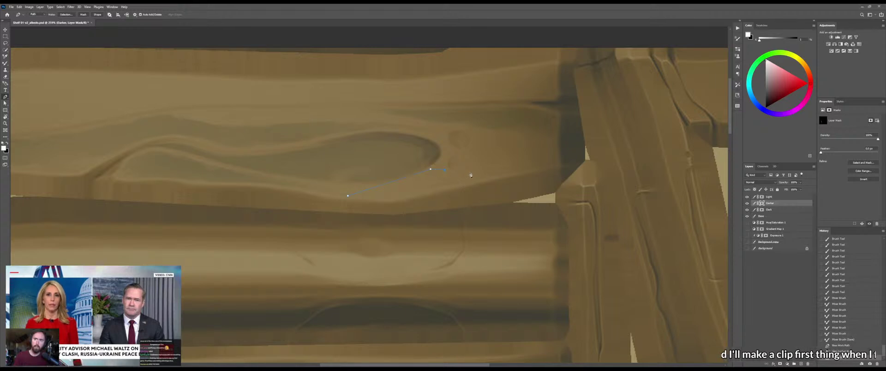
left_click(539, 164)
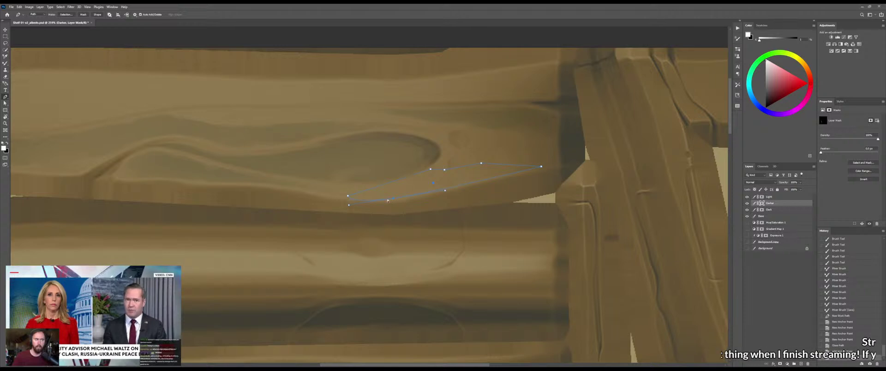
Refine the facet path by adding, moving and removing anchor points, and convert the path to a selection
left_click_drag(361, 204, 390, 201)
key("ctrl+z")
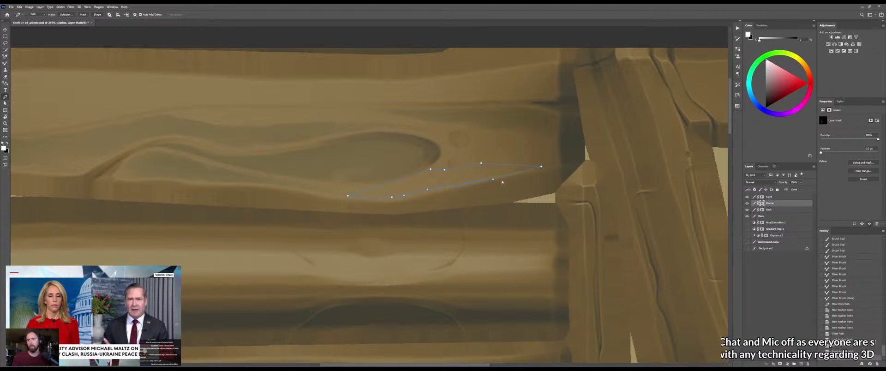
left_click_drag(493, 177, 493, 177)
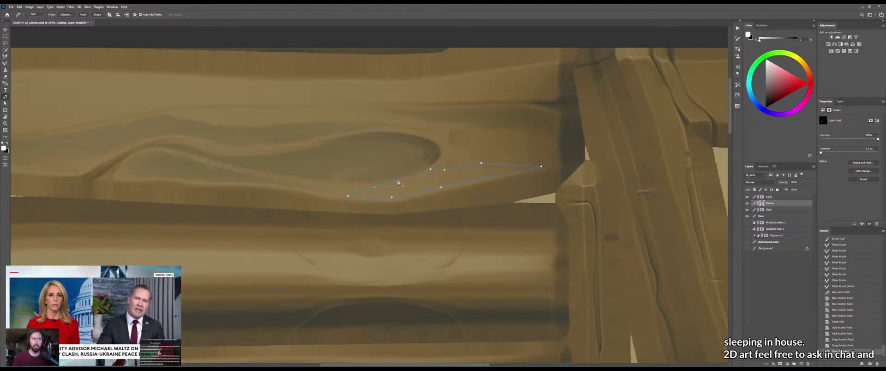
left_click(511, 165)
left_click_drag(512, 165, 512, 163)
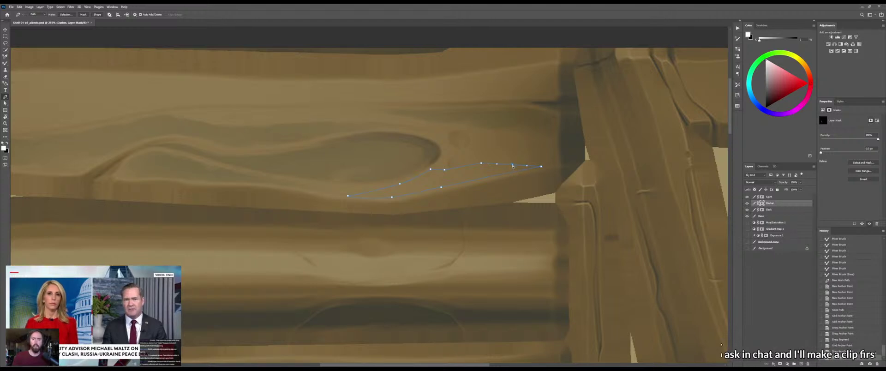
left_click(448, 170)
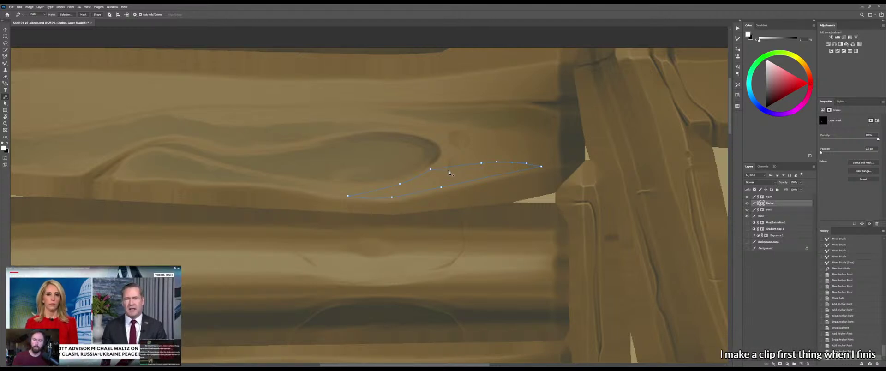
left_click_drag(448, 169, 477, 168)
left_click(476, 167)
right_click(491, 172)
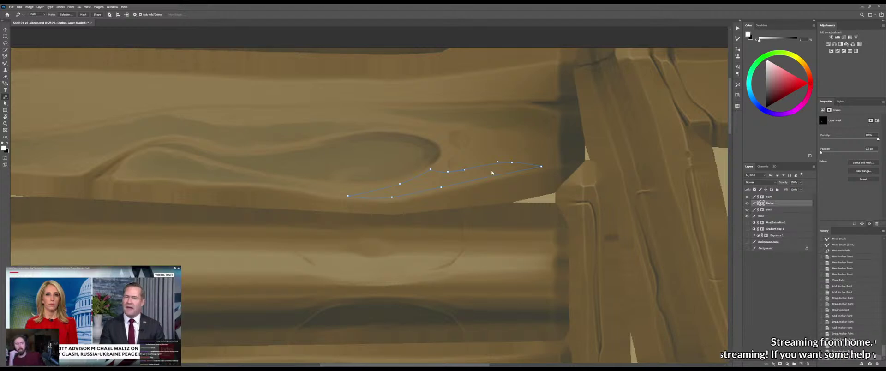
left_click(504, 194)
key("ctrl+Return")
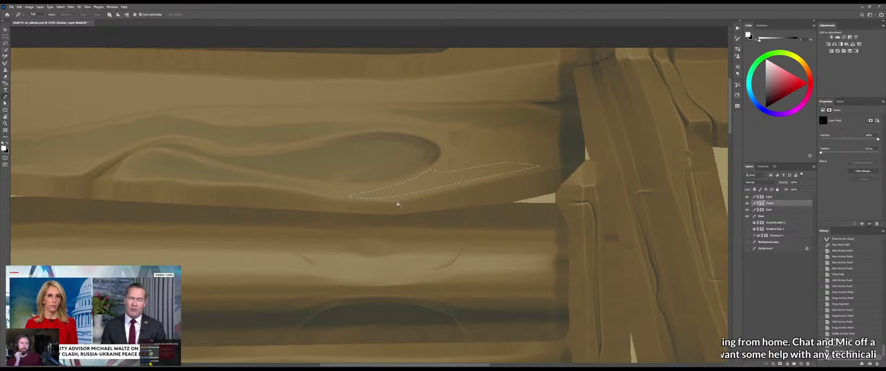
Fill the selected facet with white on the Light layer's mask using the Gradient tool
left_click(785, 197)
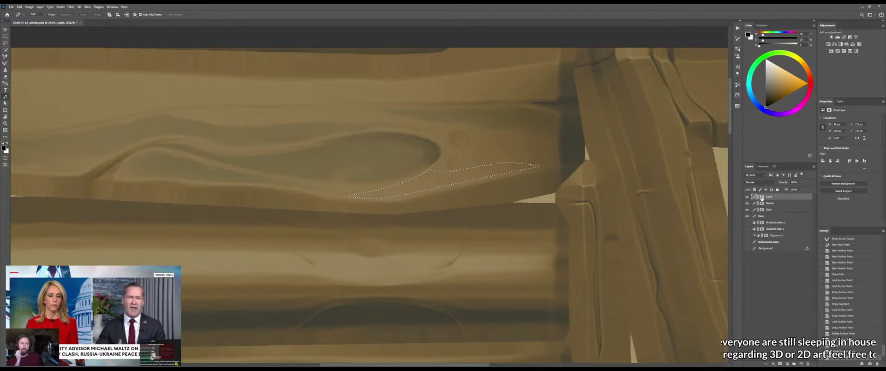
left_click(761, 198)
key("g")
left_click_drag(365, 178, 522, 173)
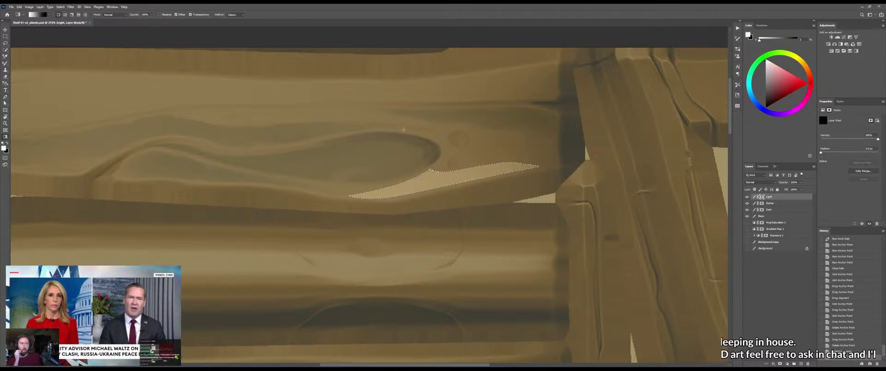
Fade the light facet with black gradients from several sides on the Light layer's mask, and clear the selection
key("x")
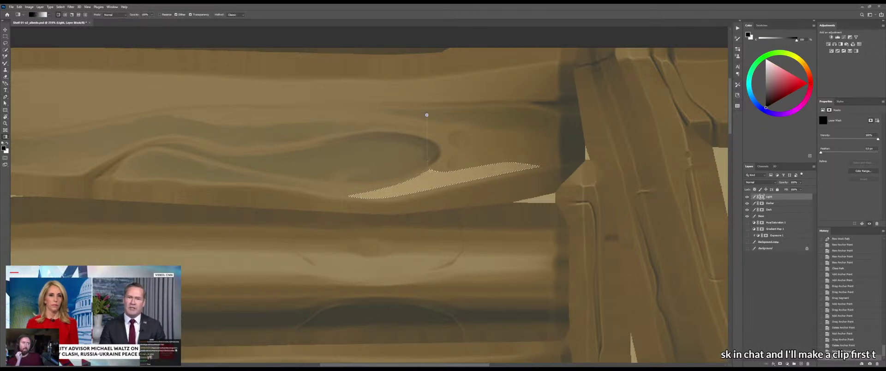
left_click_drag(412, 153, 422, 185)
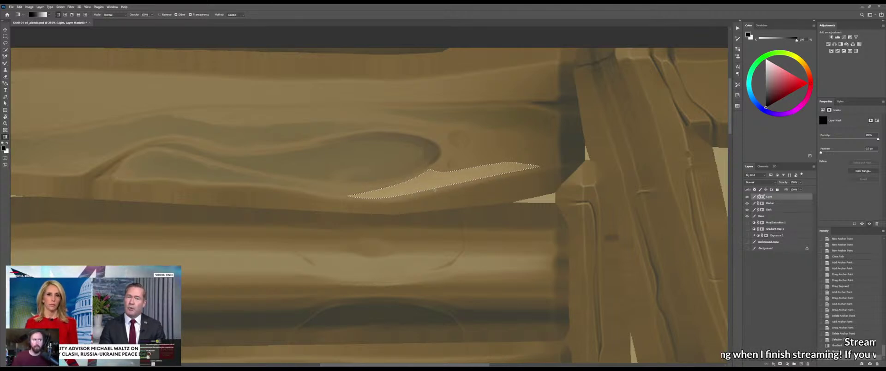
left_click_drag(426, 131, 439, 179)
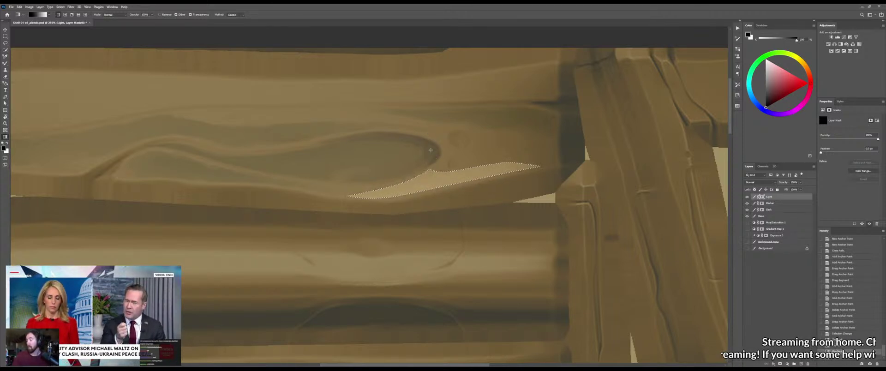
left_click(49, 16)
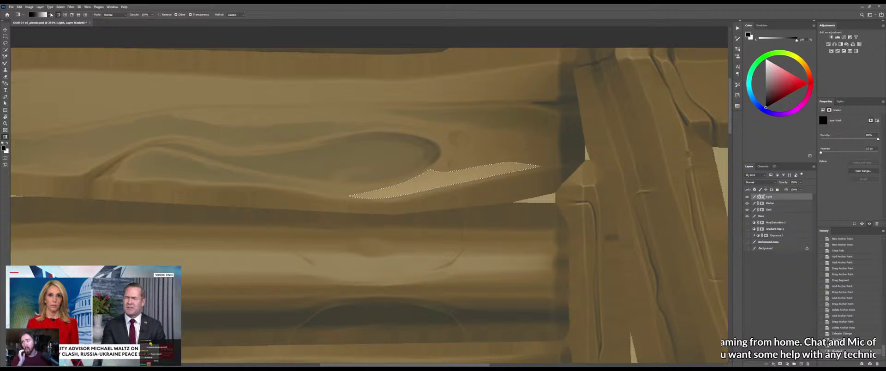
left_click(27, 36)
left_click_drag(402, 135, 430, 182)
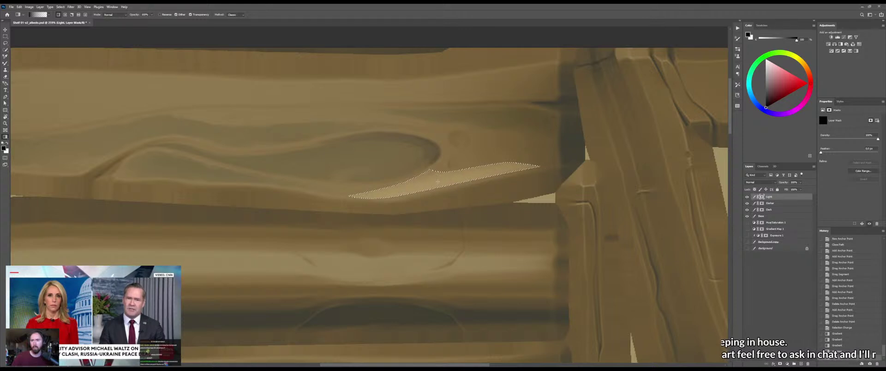
left_click_drag(586, 157, 503, 173)
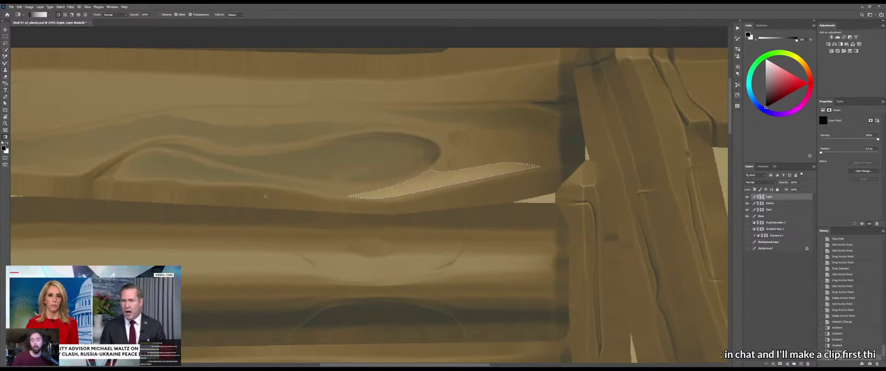
left_click_drag(233, 196, 232, 196)
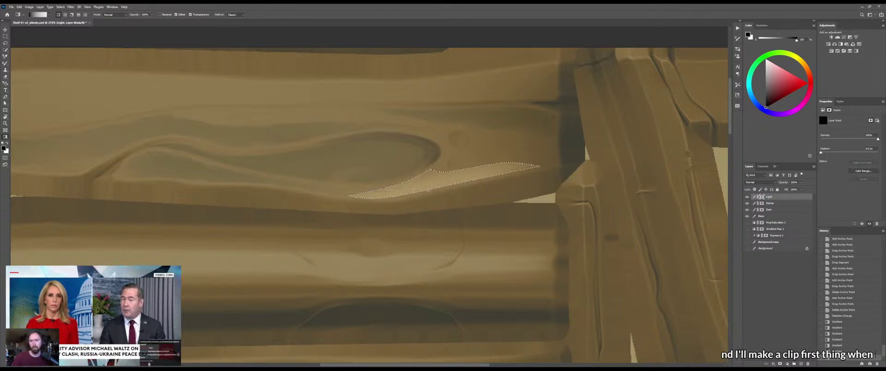
mouse_move(452, 202)
left_mouse_down()
mouse_move(374, 202)
mouse_move(443, 202)
left_mouse_up()
key("m")
left_click(444, 197)
key("z")
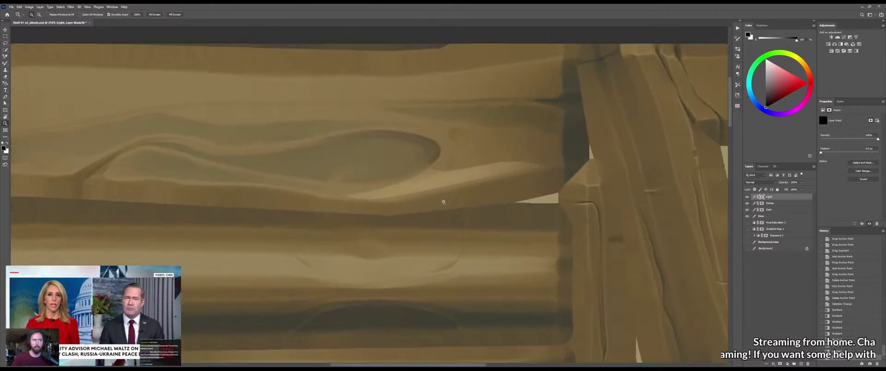
Soften the highlight's lower edge below the knot with black brush strokes on the Light layer's mask
scroll(443, 202, "up", 1)
key("b")
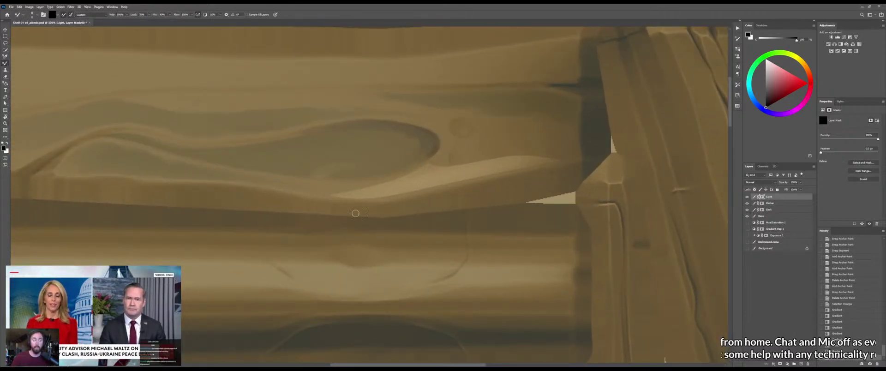
left_click_drag(352, 207, 357, 205)
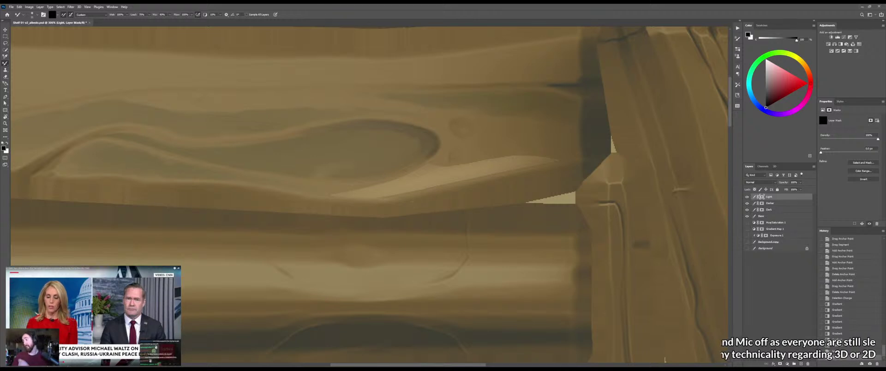
key("shift+b")
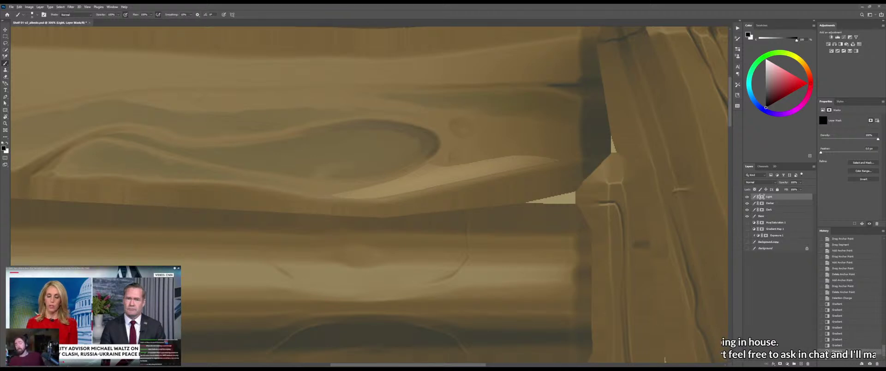
key("ctrl+d")
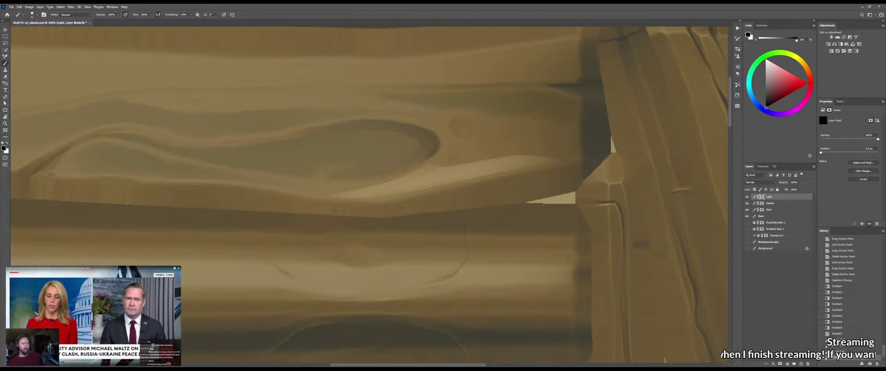
left_click_drag(461, 186, 545, 165)
left_click_drag(466, 184, 547, 163)
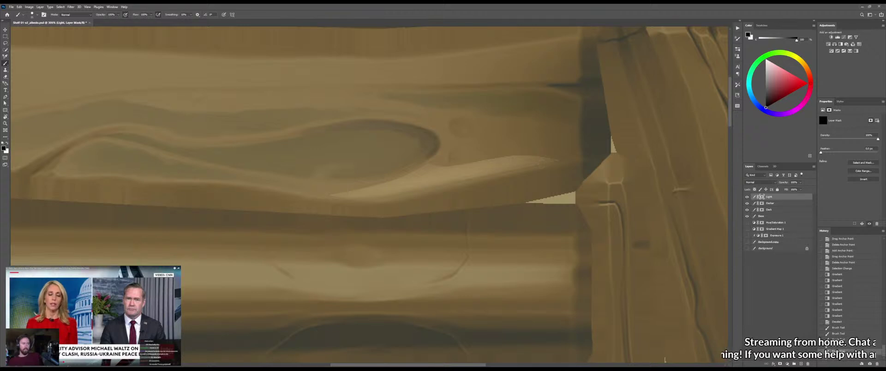
left_click(665, 359)
left_click(665, 359)
left_click(664, 359)
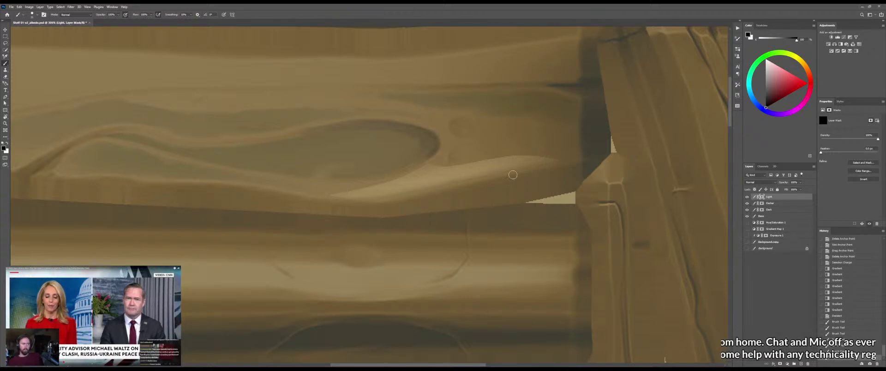
Brush black along the highlight's upper edge and next to the knot to soften it on the Light mask
mouse_move(519, 152)
left_mouse_down()
mouse_move(560, 157)
mouse_move(549, 154)
left_mouse_up()
left_click_drag(475, 159, 531, 151)
left_click_drag(427, 164, 456, 151)
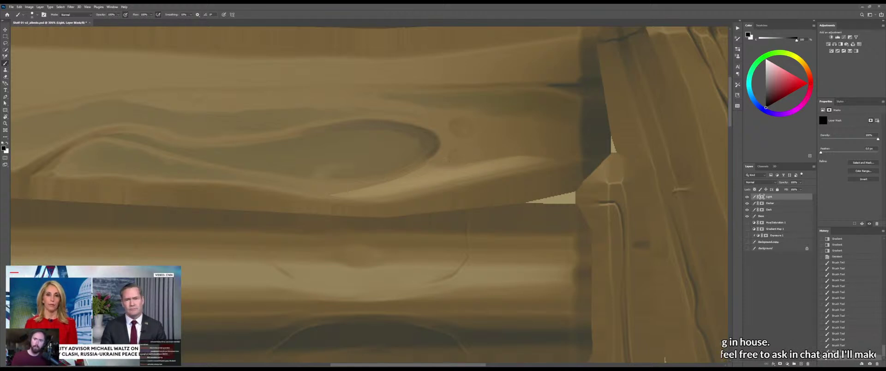
mouse_move(415, 170)
left_mouse_down()
mouse_move(442, 158)
mouse_move(432, 162)
left_mouse_up()
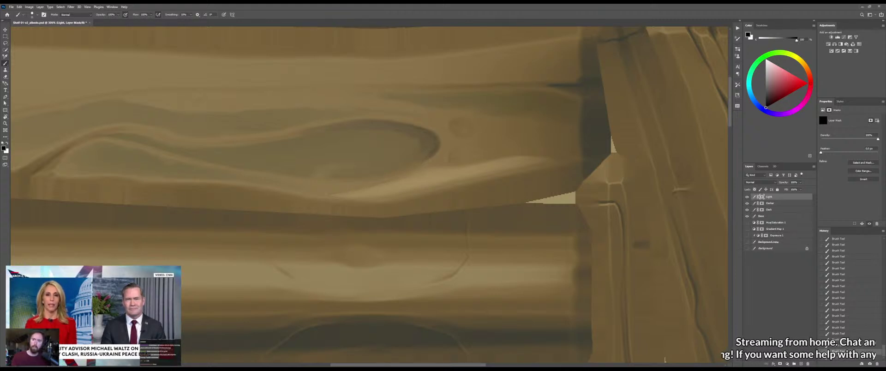
Blend the highlight's lower-left end into the plank below the knot with the Mixer Brush on the Light mask
key("shift+b")
mouse_move(366, 188)
left_mouse_down()
mouse_move(400, 178)
mouse_move(339, 196)
mouse_move(367, 191)
mouse_move(346, 195)
mouse_move(367, 192)
mouse_move(356, 191)
left_mouse_up()
key("shift+b")
key("shift+b")
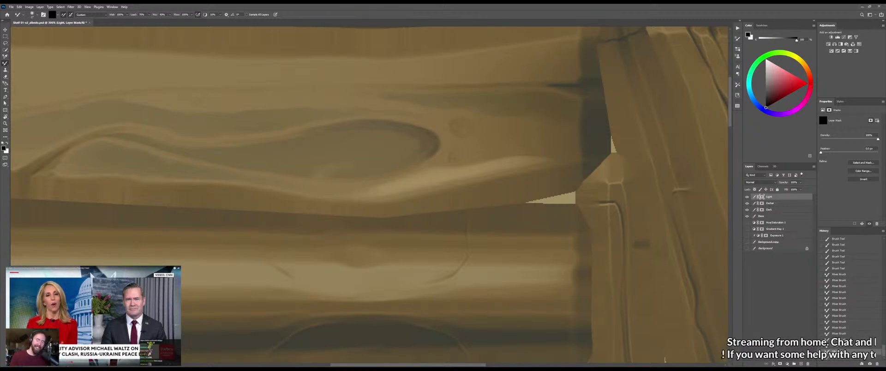
key("shift+b")
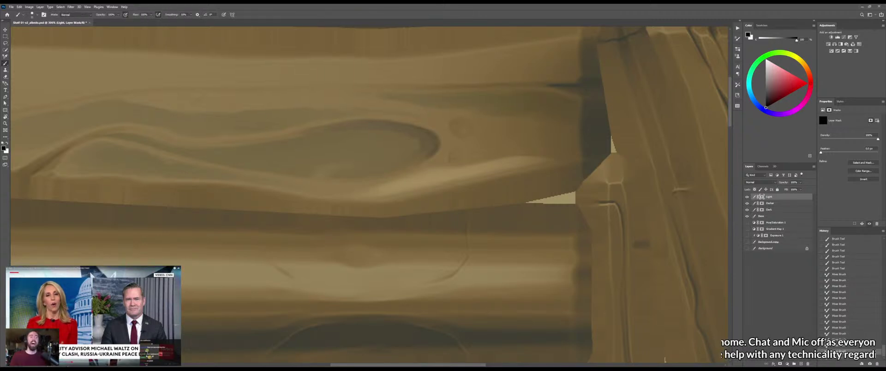
left_click_drag(270, 353, 304, 325)
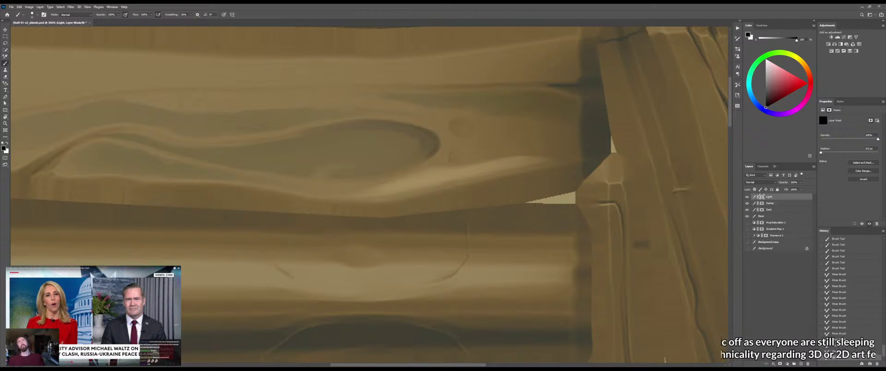
Try to blend the highlight below the knot toward the plank's end with the Mixer Brush, and undo the strokes
key("shift+b")
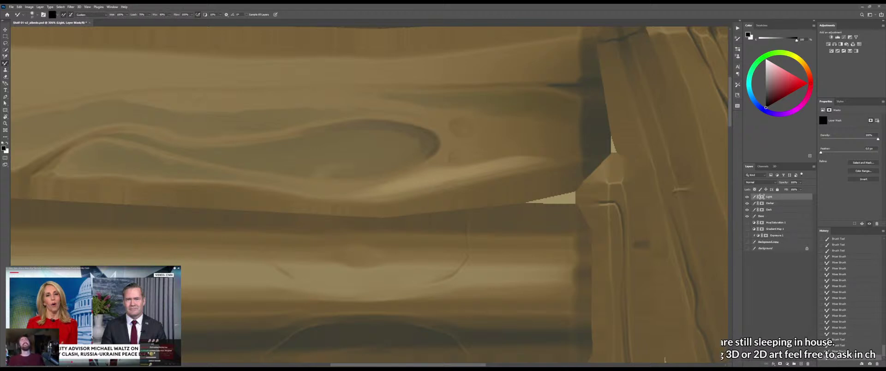
left_click_drag(416, 190, 551, 162)
key("ctrl+z")
key("ctrl+z")
key("ctrl+z")
key("ctrl+z")
key("ctrl+z")
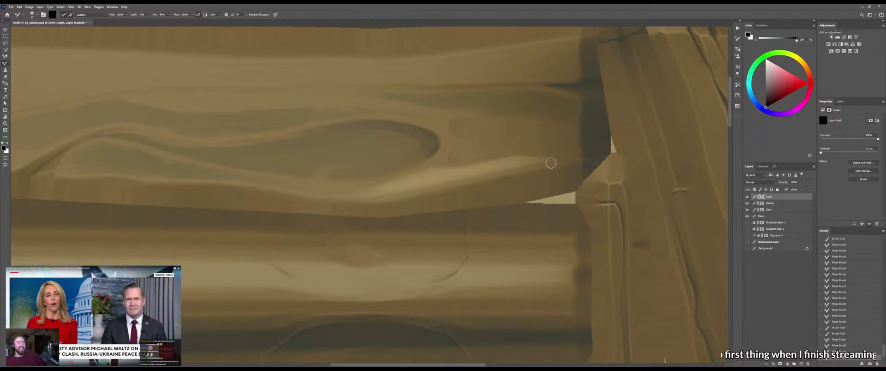
Blend the highlight's outer end toward the plank's end with the Mixer Brush on the Light mask
mouse_move(455, 185)
left_mouse_down()
mouse_move(579, 160)
mouse_move(573, 160)
left_mouse_up()
left_click_drag(485, 175, 522, 166)
Trim the highlight's two ends and upper edge with fine black brush strokes and the Mixer Brush on the Light mask
key("ctrl+space")
mouse_move(471, 199)
left_mouse_down()
mouse_move(445, 206)
mouse_move(470, 193)
left_mouse_up()
key("b")
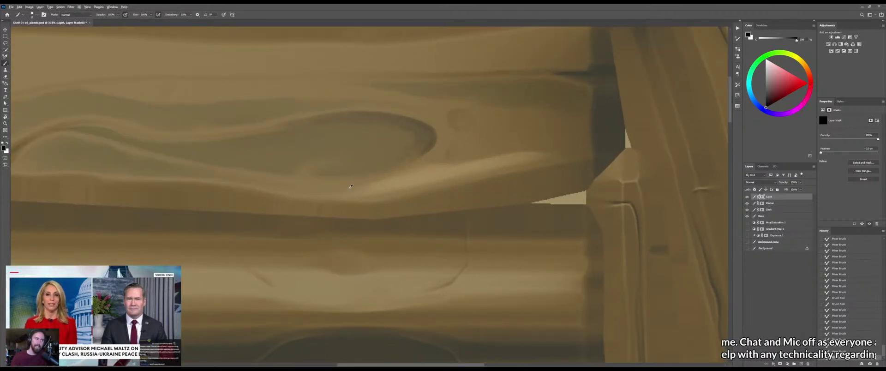
right_click(341, 192, "alt")
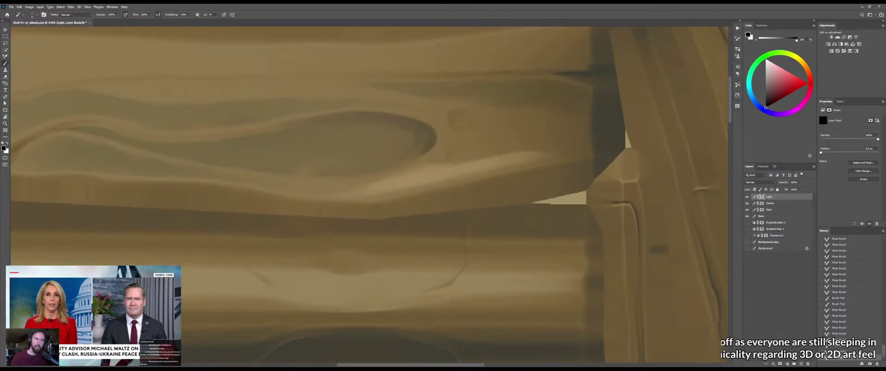
left_click_drag(369, 189, 346, 192)
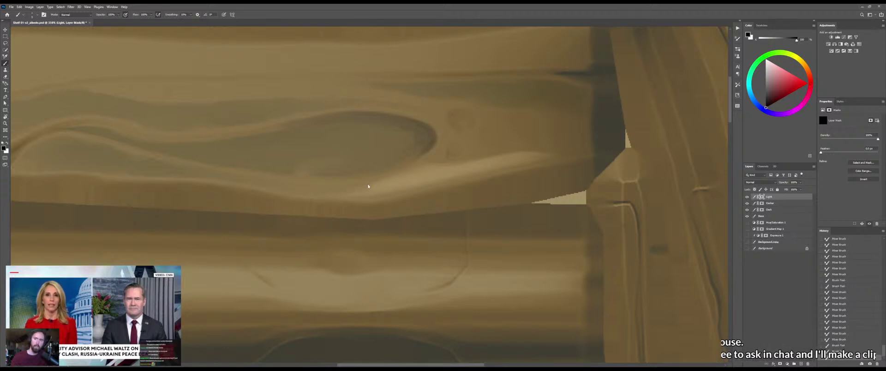
left_click_drag(373, 187, 359, 190)
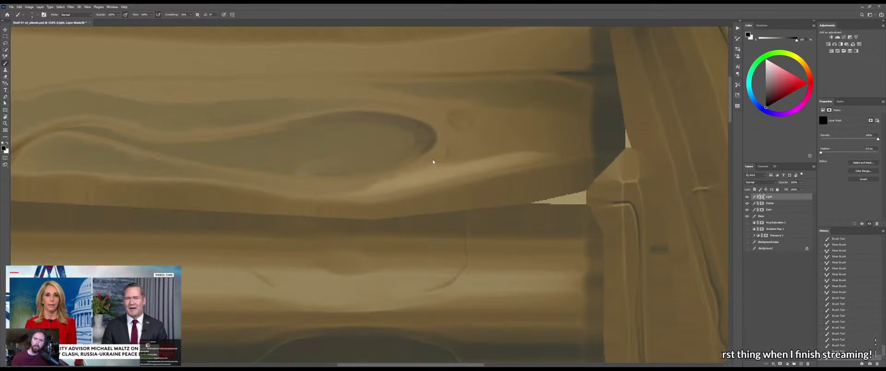
left_click(410, 175)
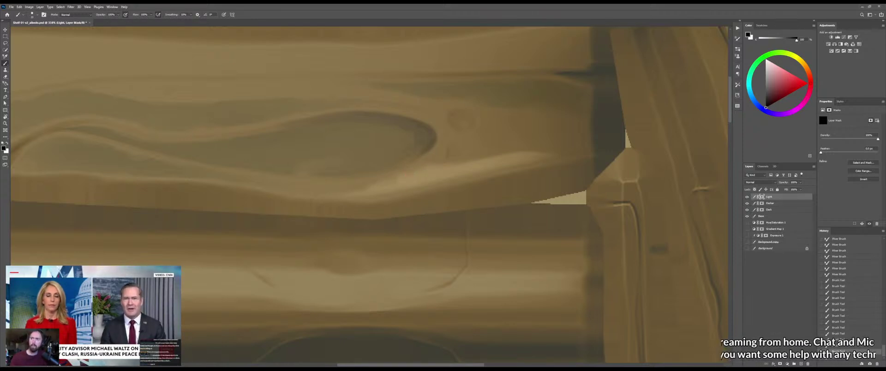
left_click(545, 155)
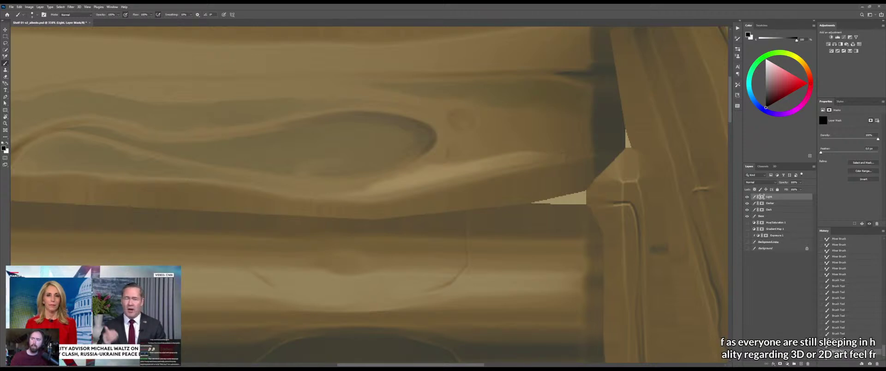
left_click_drag(563, 152, 524, 158)
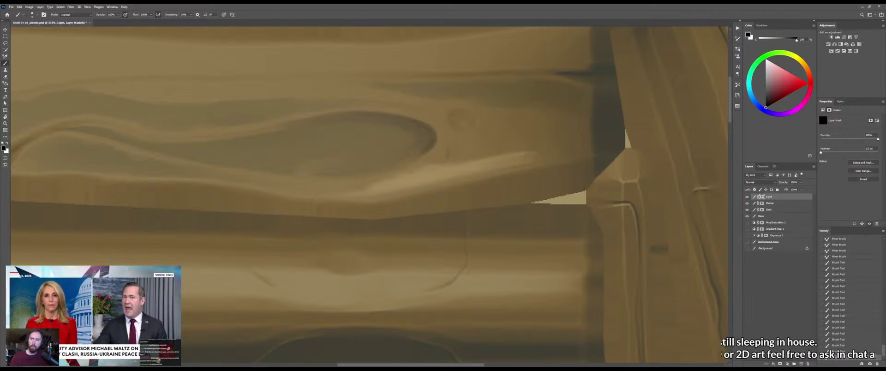
key("shift+b")
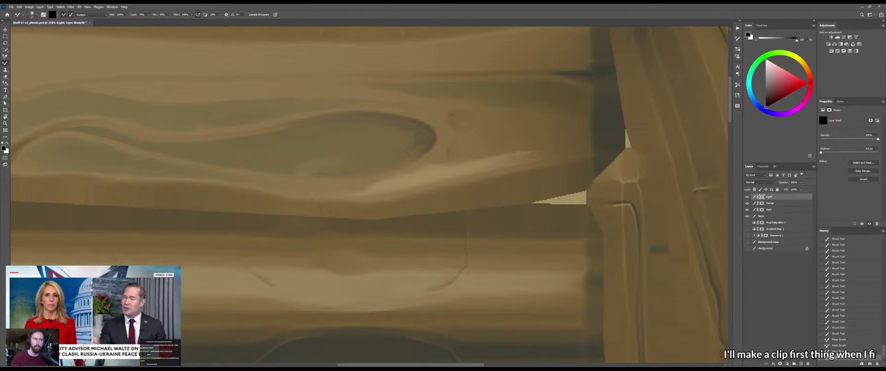
Soften the highlight's upper edge beside the knot with black Brush and Mixer Brush strokes on the Light mask
key("z")
left_click_drag(516, 167, 466, 175)
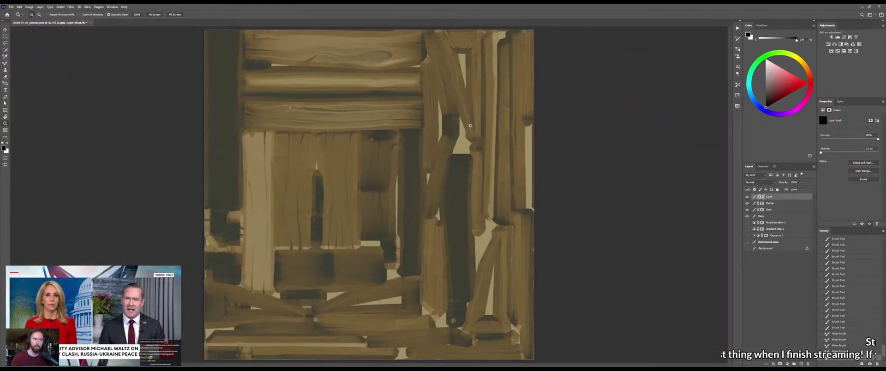
left_click_drag(414, 61, 483, 62)
mouse_move(408, 75)
left_mouse_down()
mouse_move(518, 130)
mouse_move(504, 131)
mouse_move(497, 127)
mouse_move(516, 110)
left_mouse_up()
key("b")
key("shift+b")
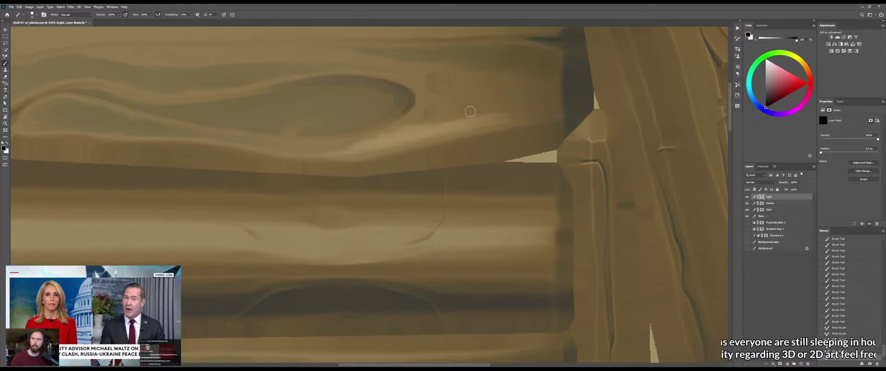
left_click(441, 119)
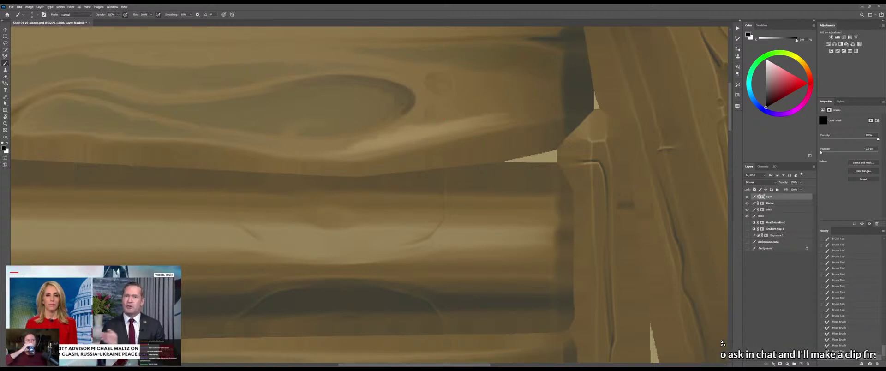
left_click(723, 342)
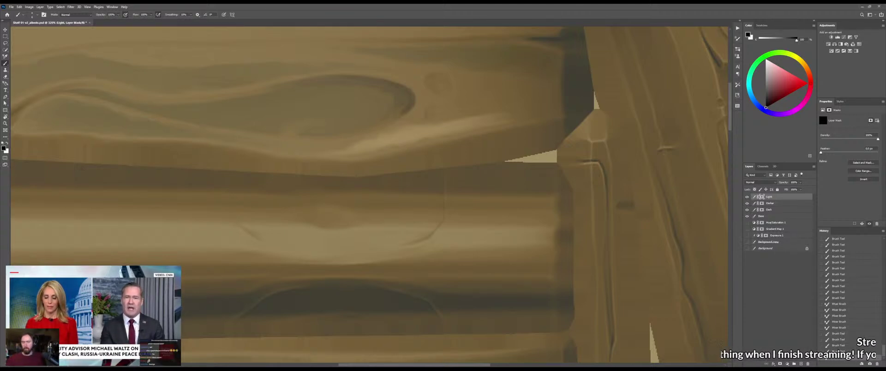
Refine the highlight's pointed lower end below the knot with small black brush strokes on the Light mask
left_click_drag(403, 145, 425, 140)
mouse_move(409, 163)
left_mouse_down()
mouse_move(378, 166)
mouse_move(440, 157)
left_mouse_up()
key("b")
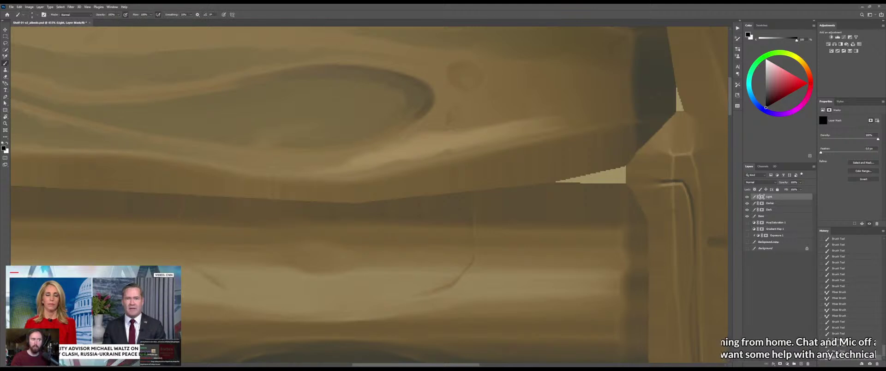
left_click_drag(319, 181, 318, 181)
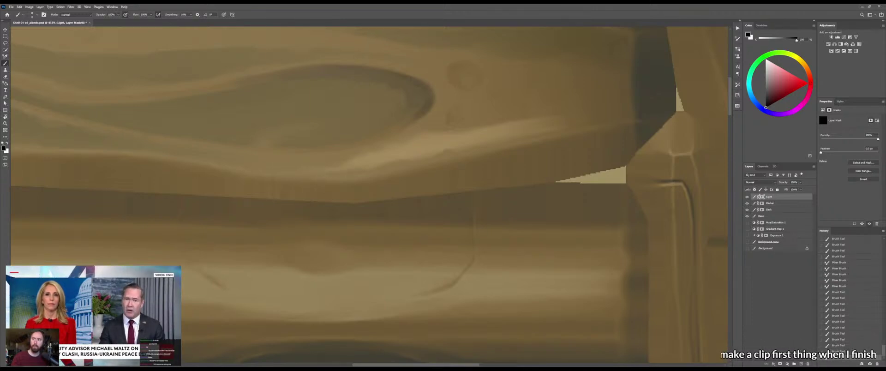
Fade the highlight's outer end near the plank's joint with black brush strokes on the Light mask
key("ctrl+space")
left_click_drag(387, 177, 350, 185)
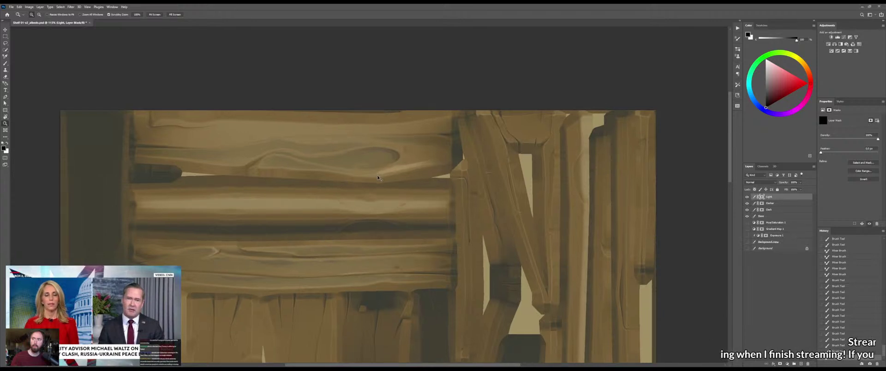
left_click_drag(447, 157, 479, 162)
key("b")
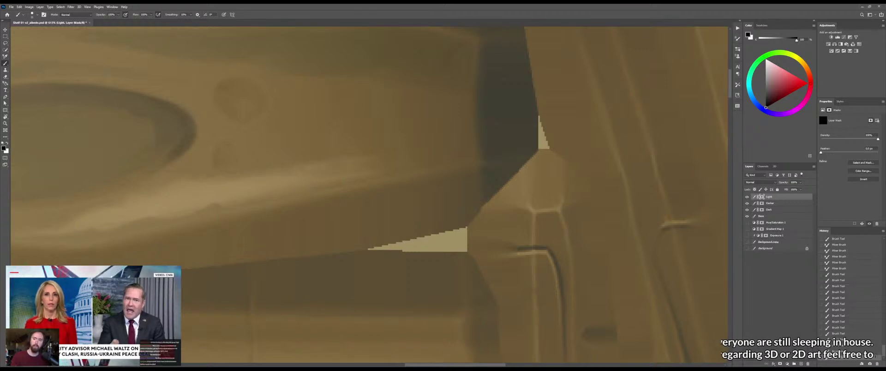
key("z")
mouse_move(328, 155)
left_mouse_down()
mouse_move(282, 159)
mouse_move(317, 161)
left_mouse_up()
key("b")
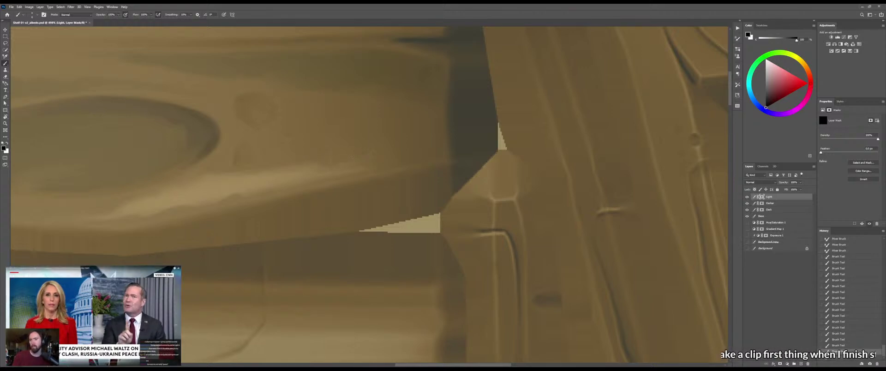
mouse_move(338, 157)
left_mouse_down()
mouse_move(380, 161)
mouse_move(346, 168)
mouse_move(355, 165)
left_mouse_up()
Save the texture file and check the updated planks on the 3D shelf in Marmoset Toolbag
key("z")
key("ctrl+s")
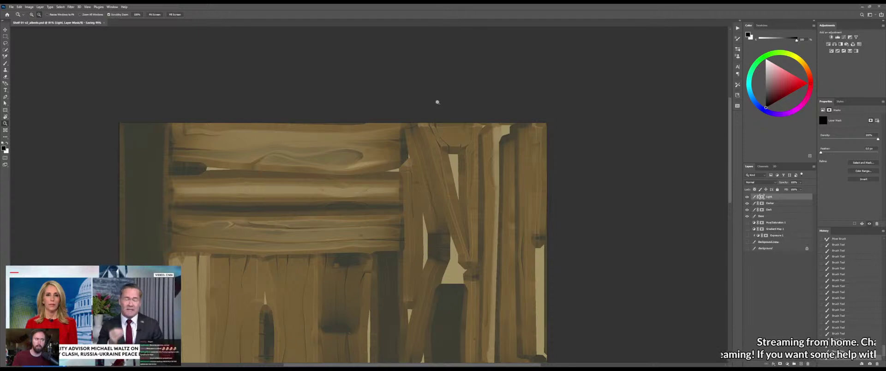
key("alt+Tab")
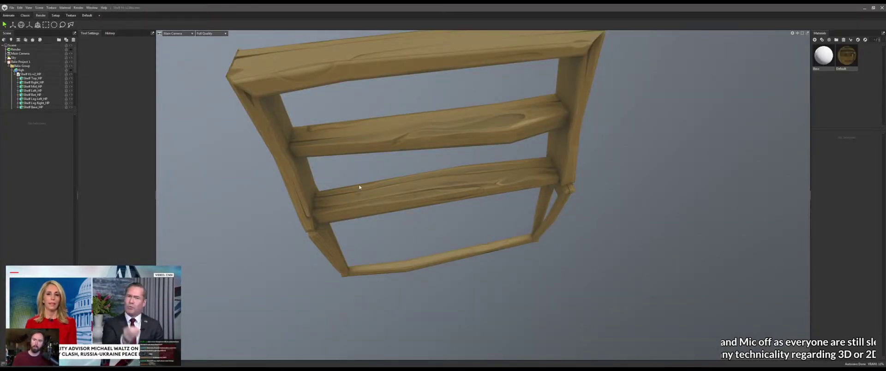
key("alt+Tab")
Dim the highlight below the knot with black brush strokes on the Light layer's mask
left_click_drag(359, 180, 412, 178)
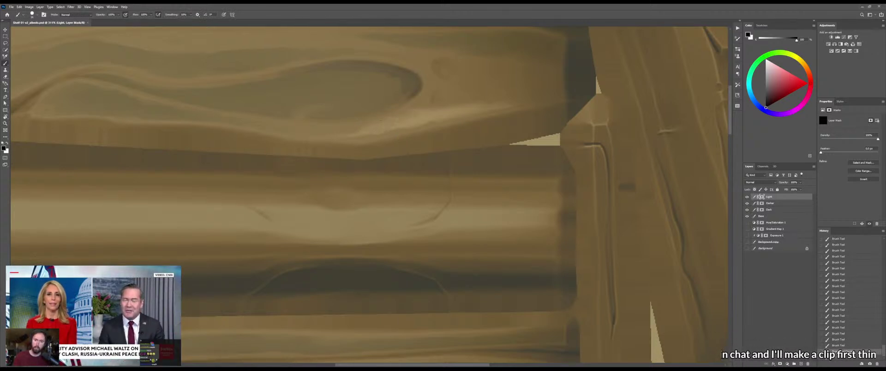
mouse_move(381, 120)
left_mouse_down()
mouse_move(392, 119)
mouse_move(370, 128)
mouse_move(379, 127)
left_mouse_up()
key("b")
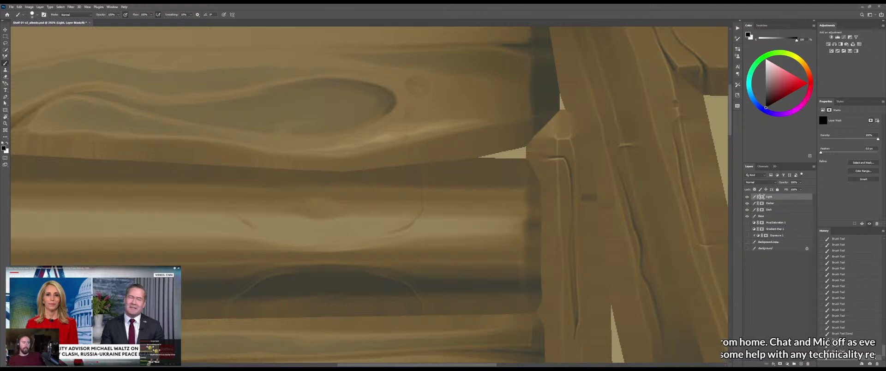
Smooth the dimmed highlight along the knot's lower rim with Mixer Brush strokes on the Light mask
key("shift+b")
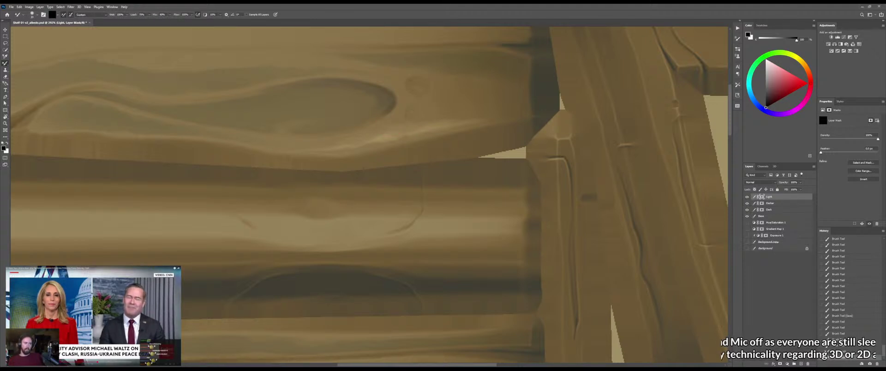
left_click_drag(330, 133, 358, 126)
left_click_drag(342, 131, 365, 123)
mouse_move(340, 131)
left_mouse_down()
mouse_move(358, 126)
mouse_move(340, 131)
left_mouse_up()
left_click_drag(353, 129, 323, 133)
left_click_drag(334, 132, 302, 133)
left_click_drag(314, 131, 284, 130)
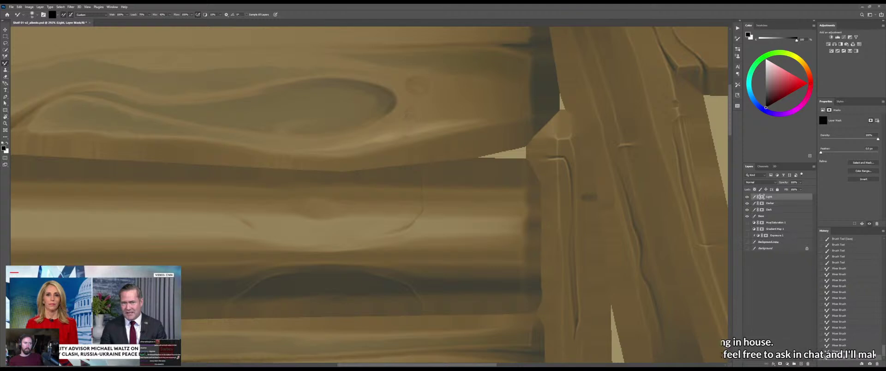
left_click_drag(419, 110, 409, 115)
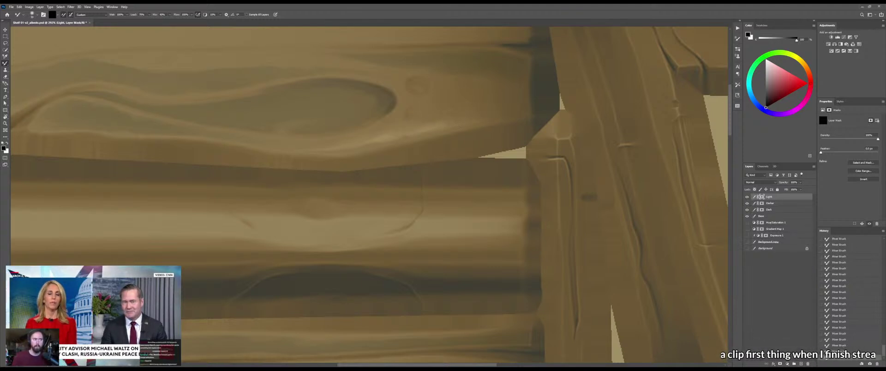
Paint a small bright accent in white at the highlight's lower end below the knot and blend it
key("z")
left_click_drag(386, 148, 404, 146)
key("b")
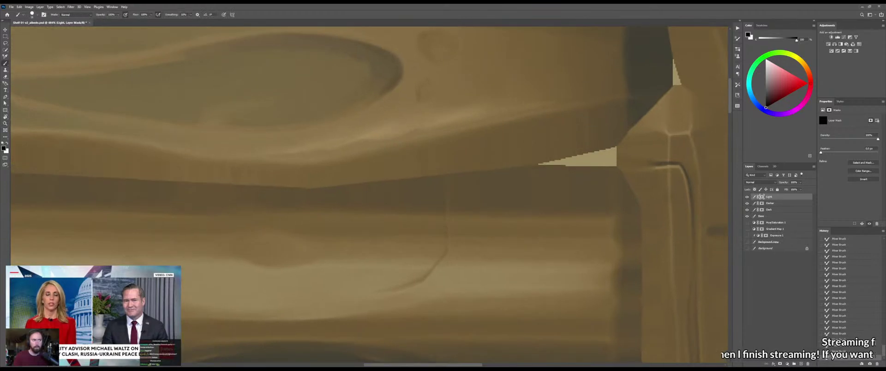
left_click_drag(337, 146, 328, 148)
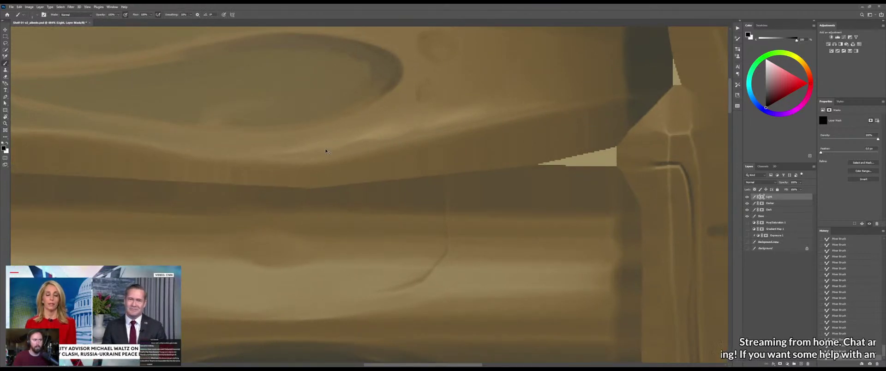
key("x")
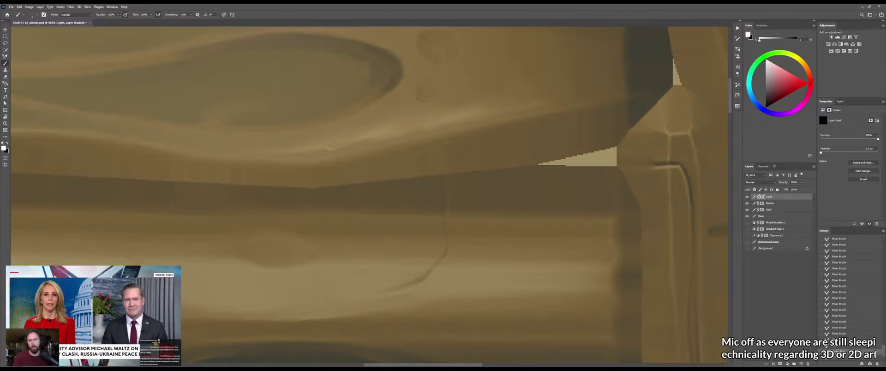
mouse_move(325, 148)
left_mouse_down()
mouse_move(349, 144)
mouse_move(316, 154)
left_mouse_up()
key("shift+b")
left_click_drag(329, 149, 331, 149)
key("shift+b")
left_click_drag(327, 148, 334, 149)
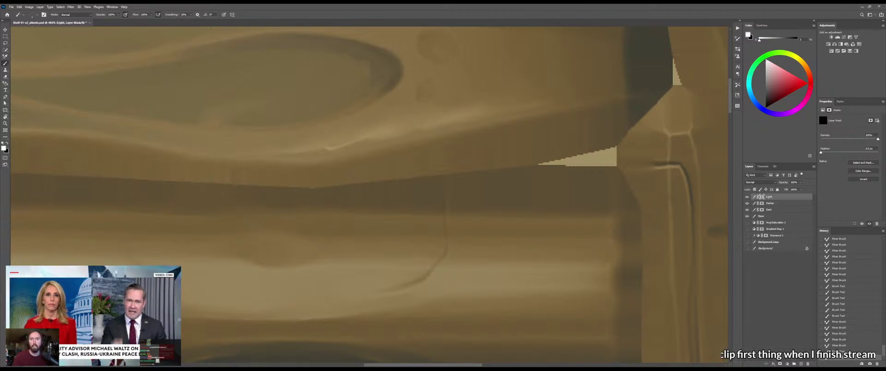
Add a second small white accent midway along the highlight's lower edge and blend it with the Mixer Brush
left_click(422, 130)
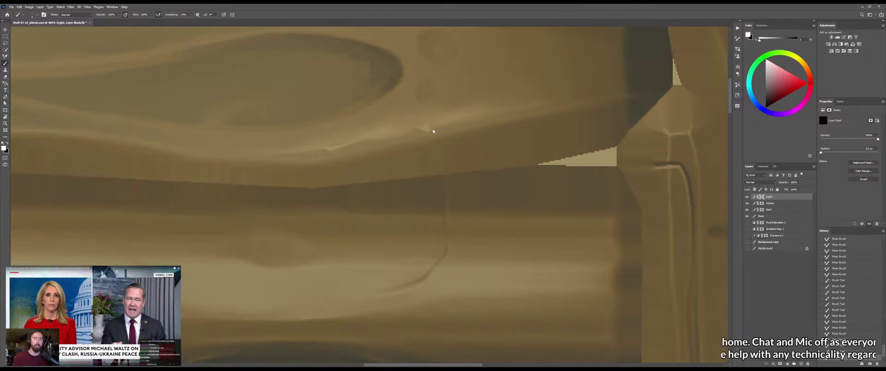
left_click_drag(418, 127, 429, 131)
mouse_move(424, 129)
left_mouse_down()
mouse_move(441, 126)
mouse_move(431, 130)
left_mouse_up()
key("shift+b")
mouse_move(429, 130)
left_mouse_down()
mouse_move(439, 127)
mouse_move(431, 129)
left_mouse_up()
left_click_drag(422, 129, 436, 128)
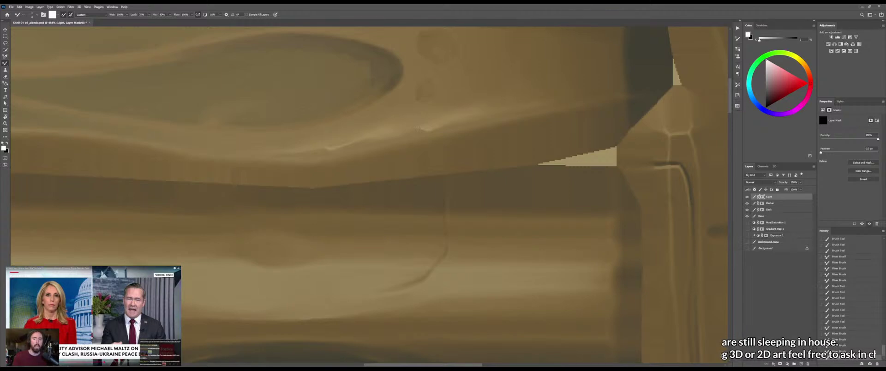
Save the texture file and inspect the new accents on the 3D shelf from another angle in Marmoset Toolbag
left_click_drag(401, 145, 368, 152)
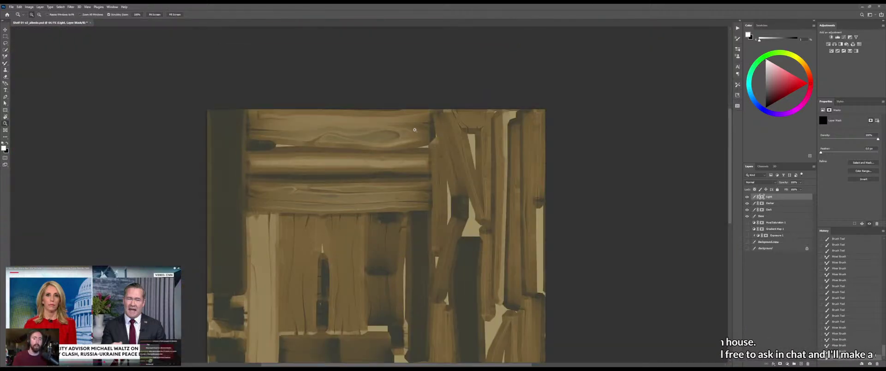
left_click_drag(426, 135, 445, 134)
key("ctrl+s")
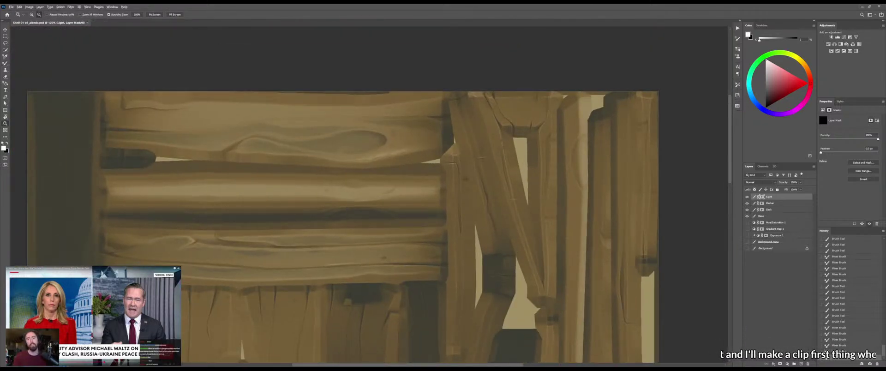
key("alt+Tab")
left_click_drag(508, 192, 510, 234)
key("alt+Tab")
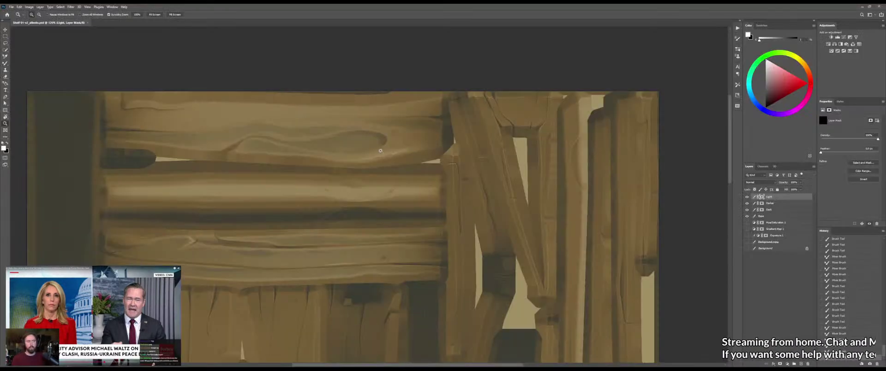
left_click_drag(378, 145, 400, 144)
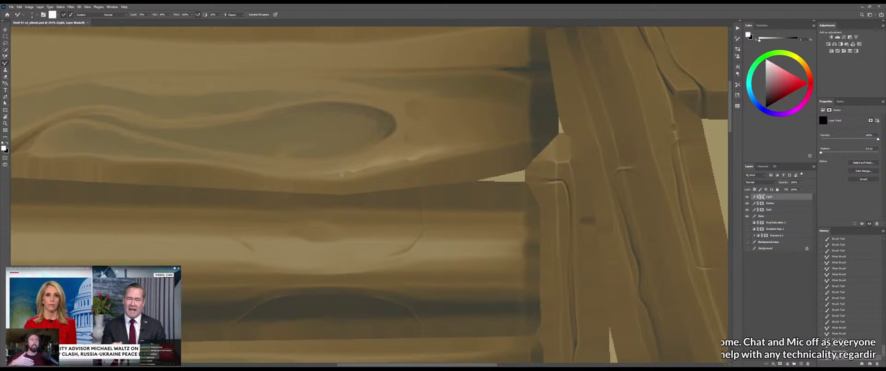
key("g")
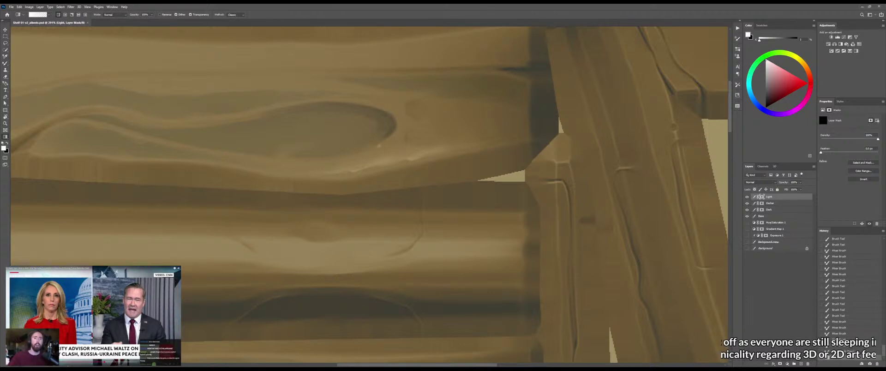
left_click_drag(383, 195, 380, 161)
key("ctrl+z")
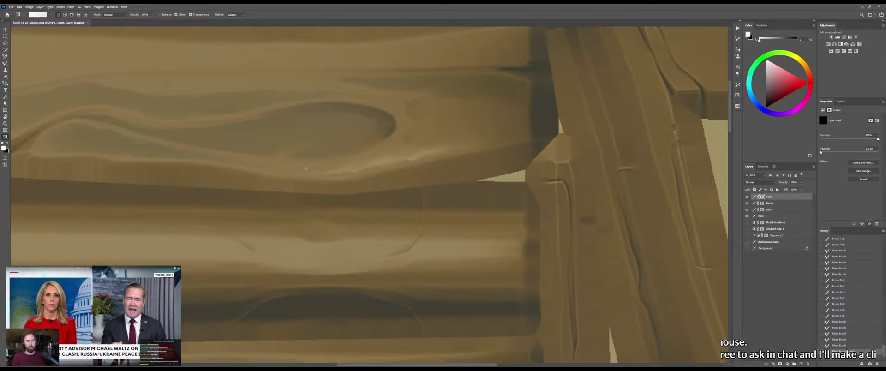
Lasso the area around the knot's lower rim, fade the Light mask there with a black gradient, and deselect
key("l")
mouse_move(221, 168)
left_mouse_down()
mouse_move(381, 199)
mouse_move(501, 195)
mouse_move(560, 130)
mouse_move(438, 73)
mouse_move(167, 162)
left_mouse_up()
key("g")
key("x")
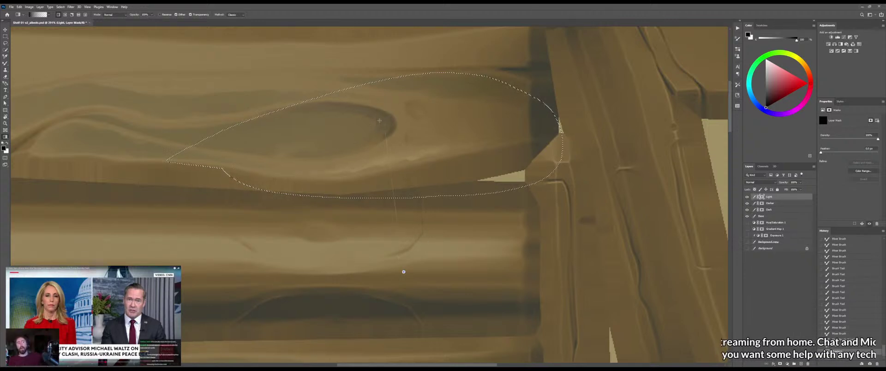
key("ctrl+d")
key("b")
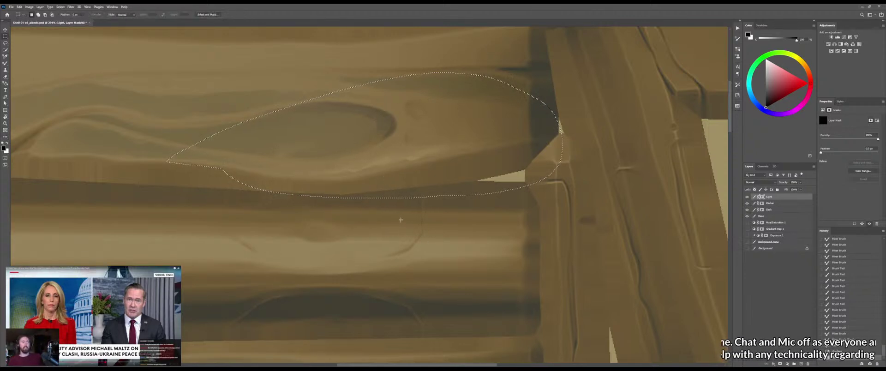
Save the texture file and check the softened highlight on the 3D shelf in Marmoset Toolbag
key("ctrl+s")
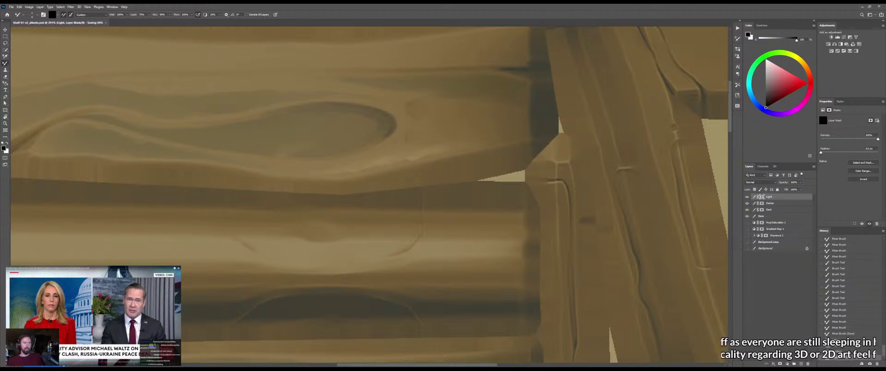
key("alt+Tab")
left_click_drag(471, 230, 508, 227)
key("alt+Tab")
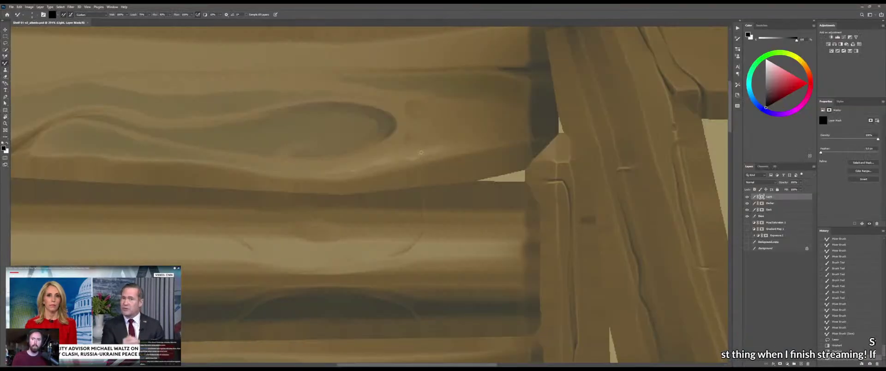
Refine the thin highlight edge below the knot with fine brush strokes on the Light mask
mouse_move(360, 167)
left_mouse_down()
mouse_move(335, 173)
mouse_move(375, 167)
left_mouse_up()
key("shift+b")
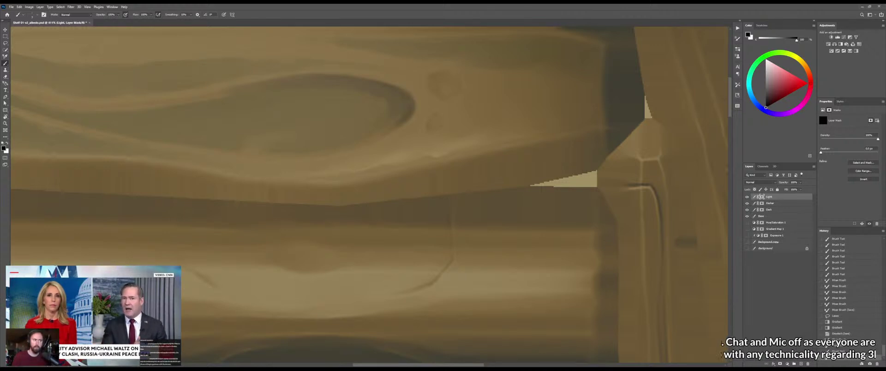
left_click_drag(427, 158, 444, 154)
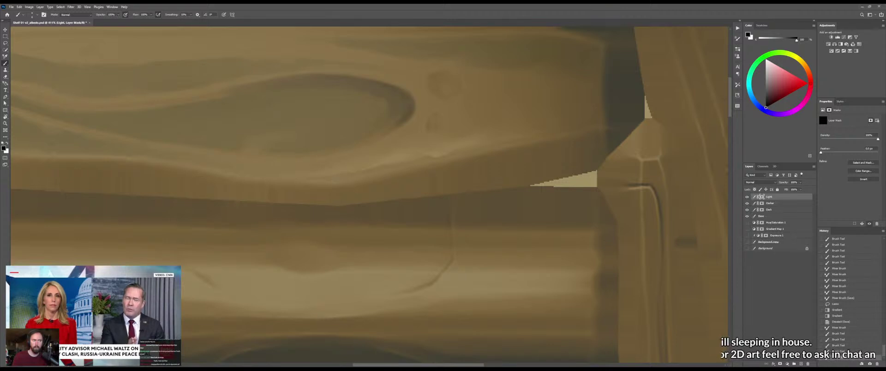
left_click_drag(432, 157, 445, 154)
left_click_drag(432, 158, 446, 153)
key("x")
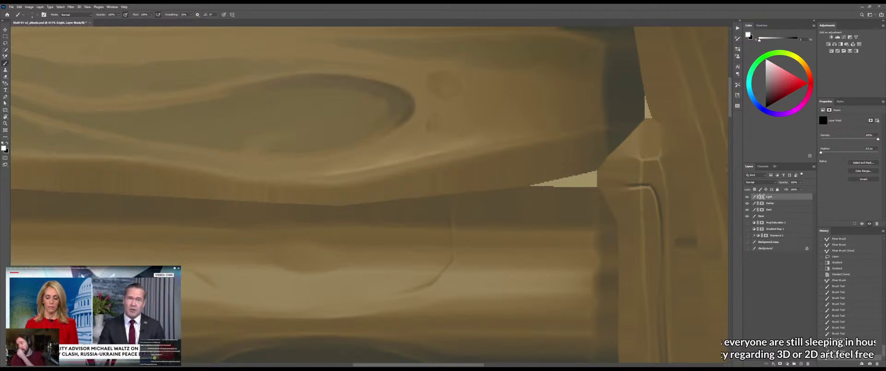
Blend the highlight edge below the knot into the surrounding wood with short Mixer Brush strokes
key("shift+b")
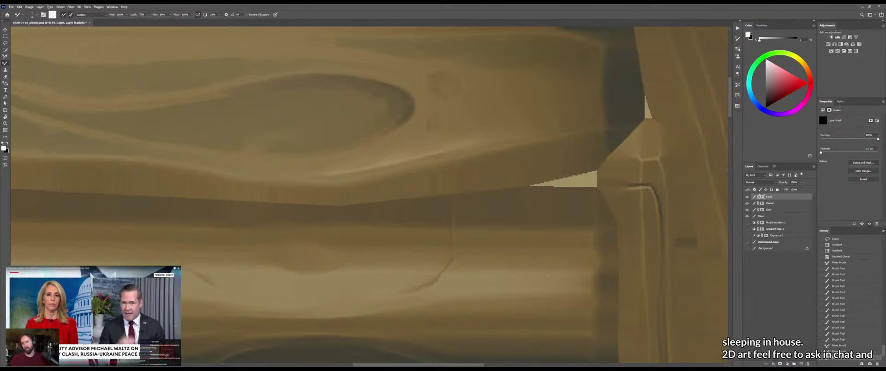
left_click_drag(319, 176, 356, 171)
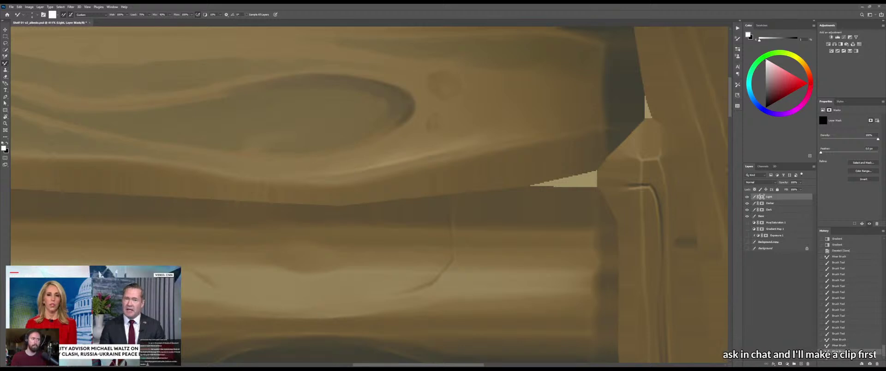
left_click(376, 169)
left_click(379, 167)
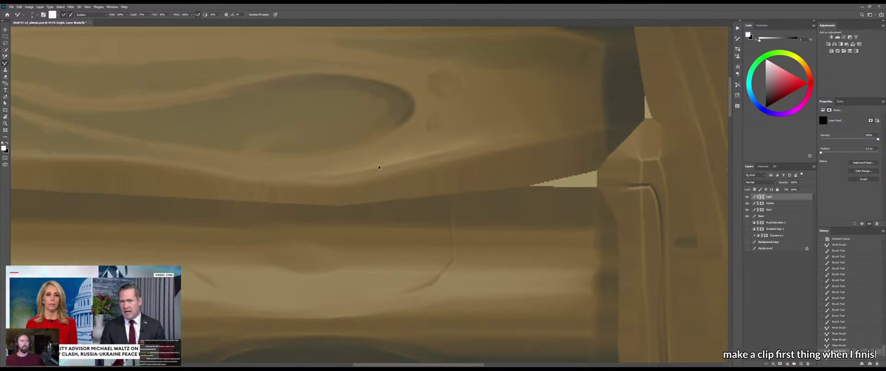
left_click_drag(379, 167, 392, 164)
left_click_drag(382, 166, 401, 159)
left_click_drag(388, 160, 400, 156)
left_click_drag(385, 159, 395, 155)
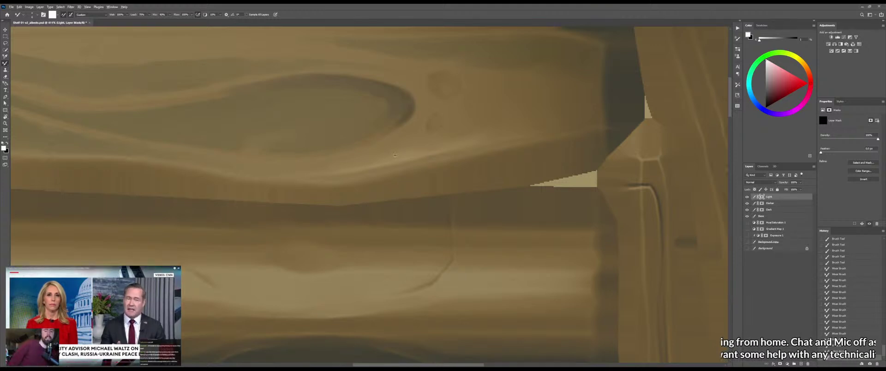
left_click(395, 155)
left_click(424, 149)
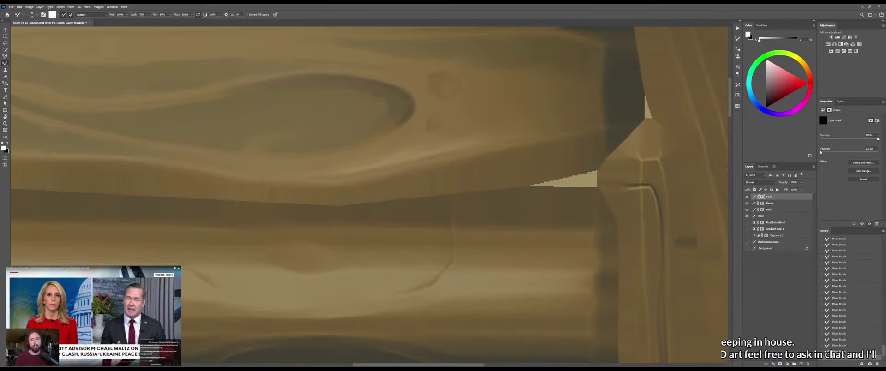
Paint a small white accent on the knot's lower rim near its rounded end and blend it with the Mixer Brush
key("z")
left_click_drag(452, 171, 378, 170)
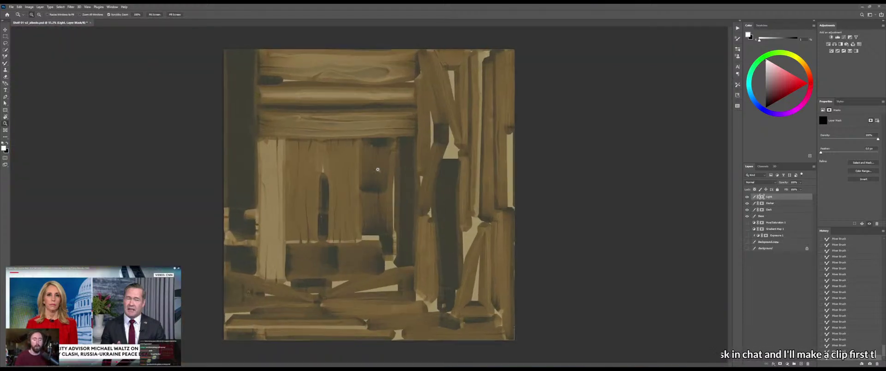
left_click_drag(398, 78, 438, 162)
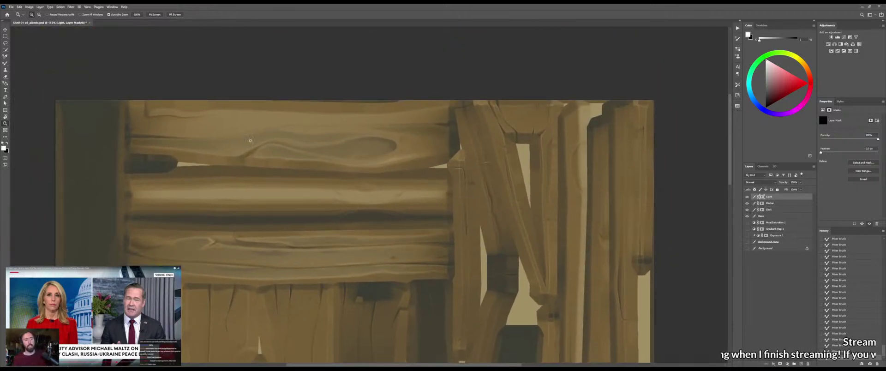
left_click_drag(224, 141, 280, 181)
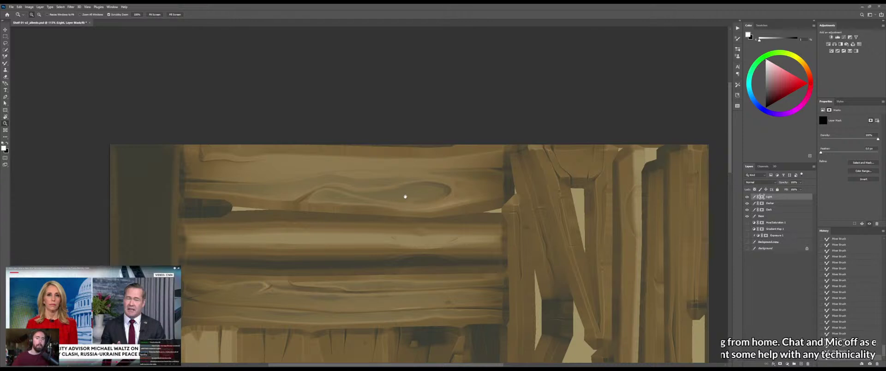
left_click_drag(454, 211, 470, 200)
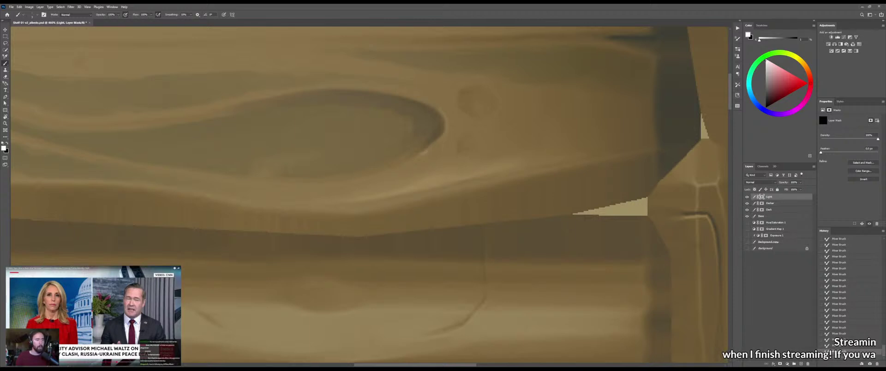
left_click_drag(427, 151, 416, 160)
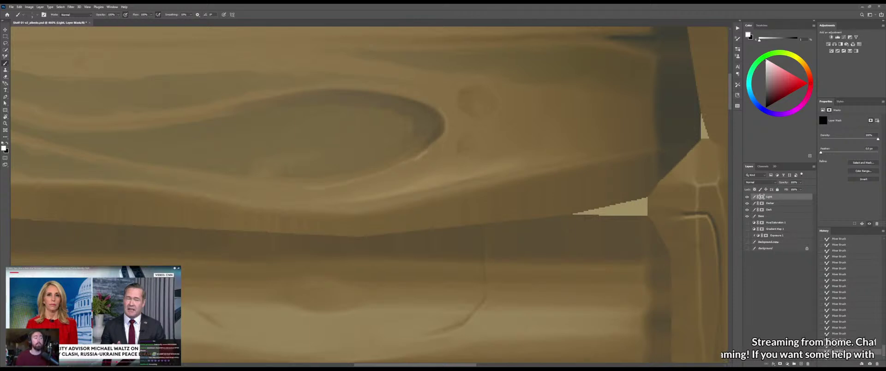
key("shift+b")
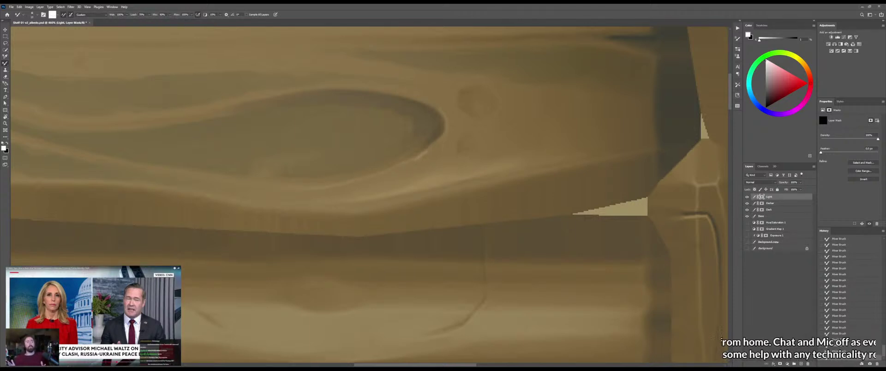
key("shift+b")
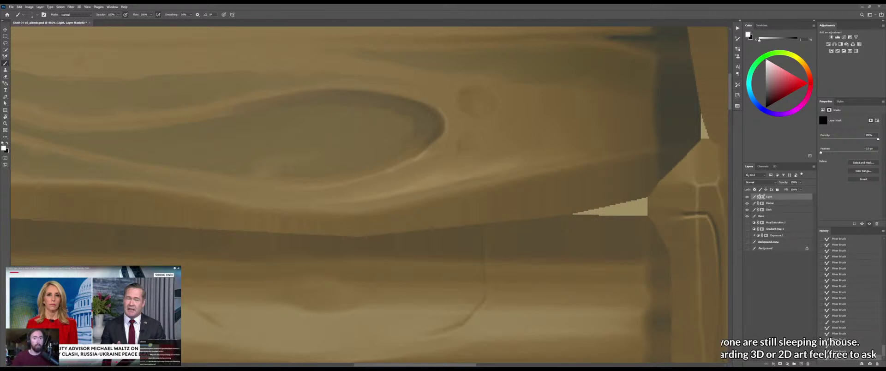
Extend the white accent along the knot's lower rim and smooth the rim and rounded end with the Mixer Brush
left_click_drag(409, 161, 390, 170)
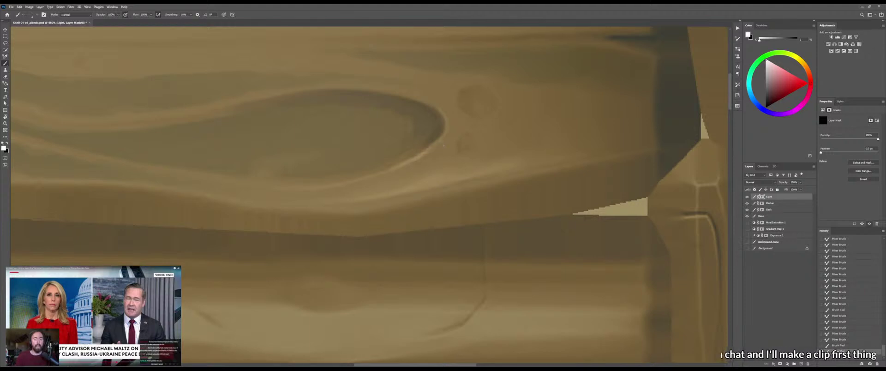
key("shift+b")
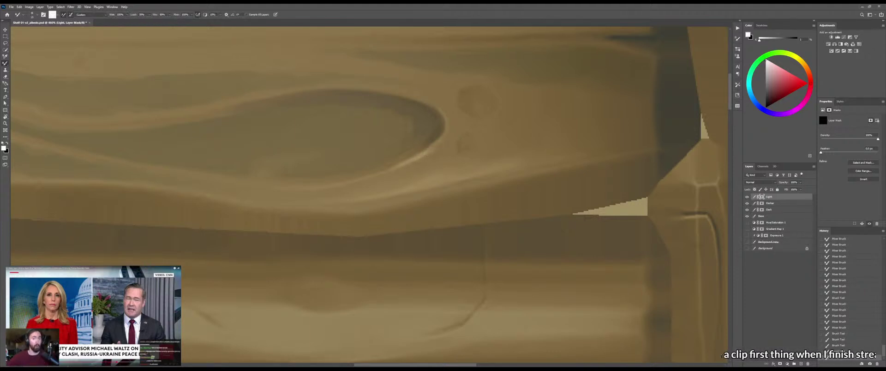
left_click_drag(422, 155, 405, 163)
left_click_drag(416, 158, 340, 183)
left_click_drag(430, 101, 444, 121)
mouse_move(439, 112)
left_mouse_down()
mouse_move(444, 126)
mouse_move(407, 144)
left_mouse_up()
Save the texture file and inspect the knot's rim highlight on the 3D shelf from several angles in Marmoset Toolbag
key("z")
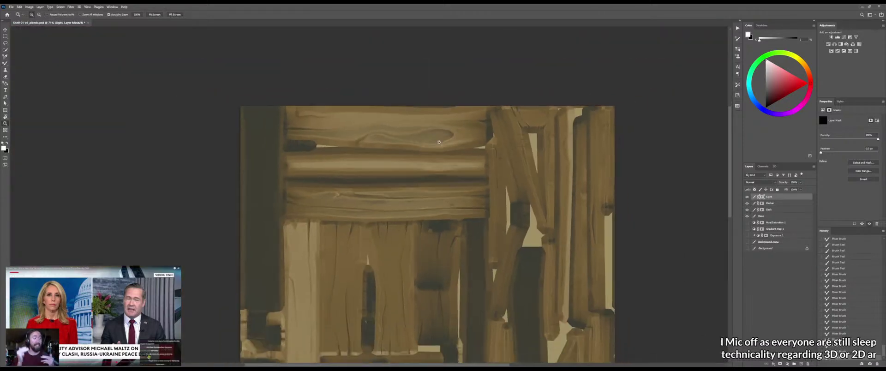
key("ctrl+s")
key("alt+Tab")
left_click_drag(556, 248, 473, 190)
key("alt+Tab")
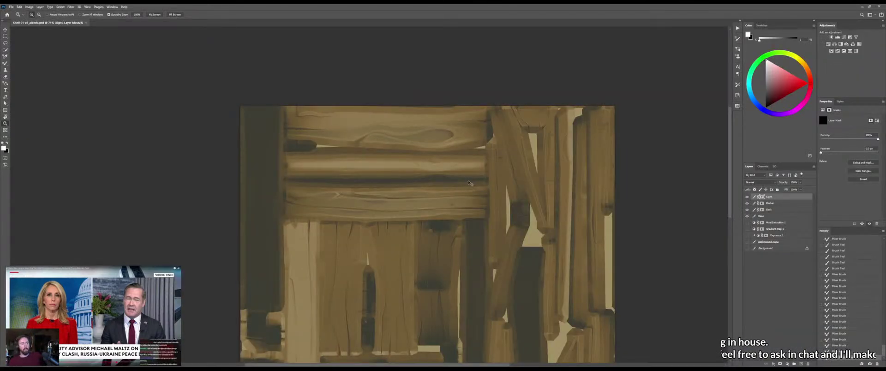
key("alt+Tab")
left_click_drag(505, 221, 485, 206)
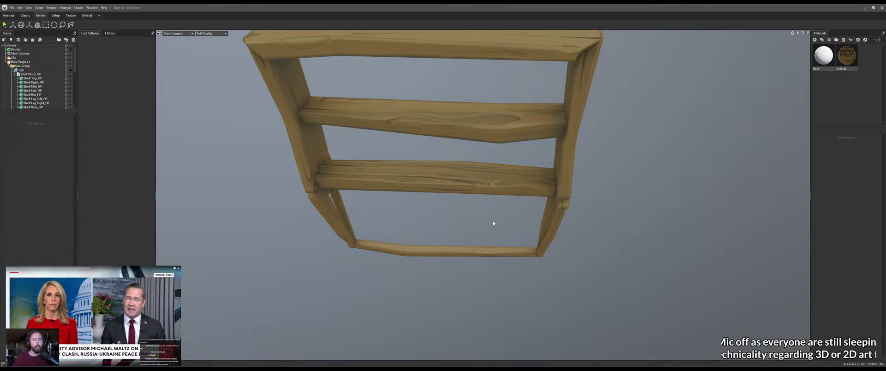
left_click_drag(490, 223, 493, 186)
scroll(436, 170, "down", 5)
mouse_move(467, 163)
left_mouse_down()
mouse_move(532, 180)
mouse_move(457, 180)
mouse_move(482, 168)
left_mouse_up()
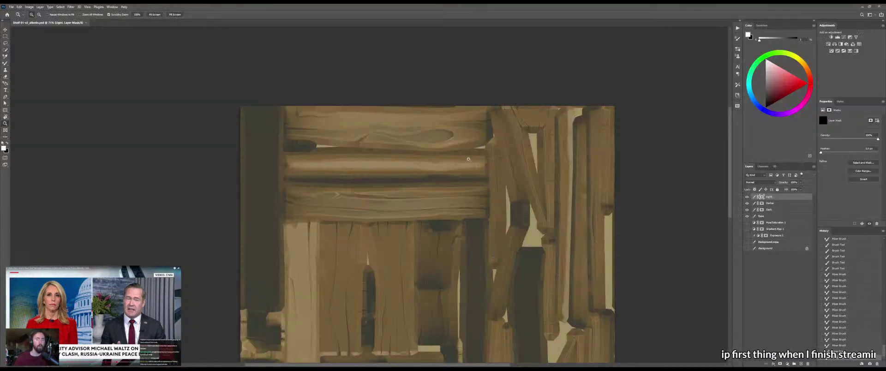
Select the Darker layer's content and shift its colour toward a redder tone
left_click(483, 142)
key("b")
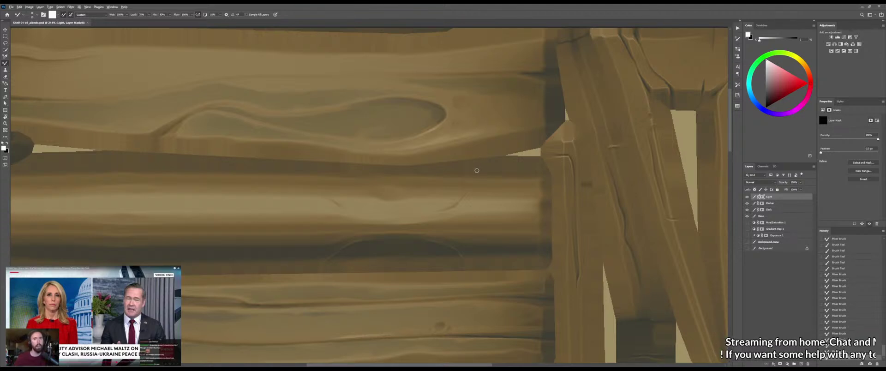
left_click(772, 203)
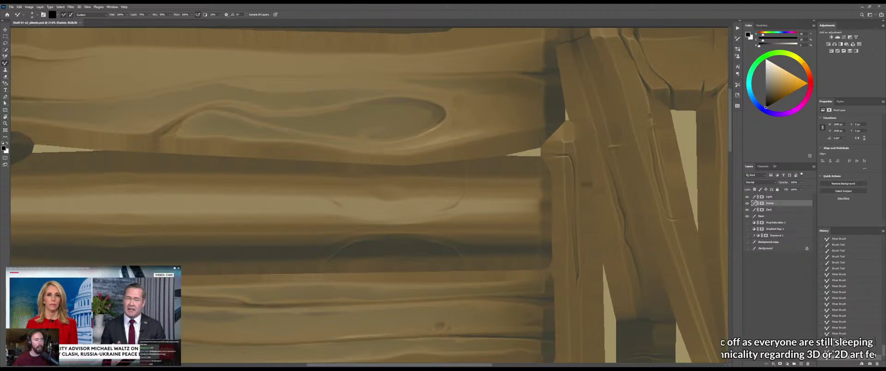
key("i")
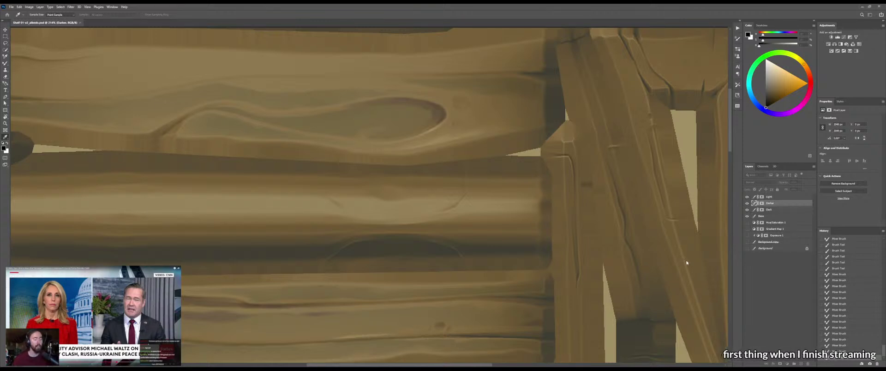
Save the texture file and inspect the redder shadow lines on the 3D shelf in Marmoset Toolbag
key("z")
left_click_drag(444, 204, 426, 207)
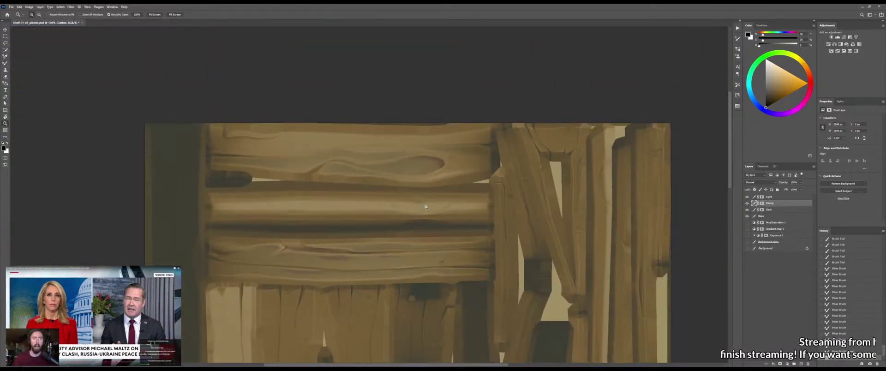
key("ctrl+s")
key("alt+Tab")
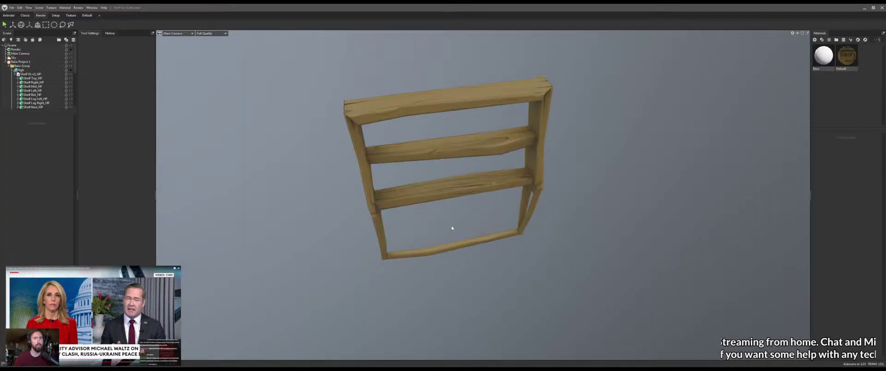
left_click_drag(452, 227, 449, 264)
scroll(457, 277, "up", 5)
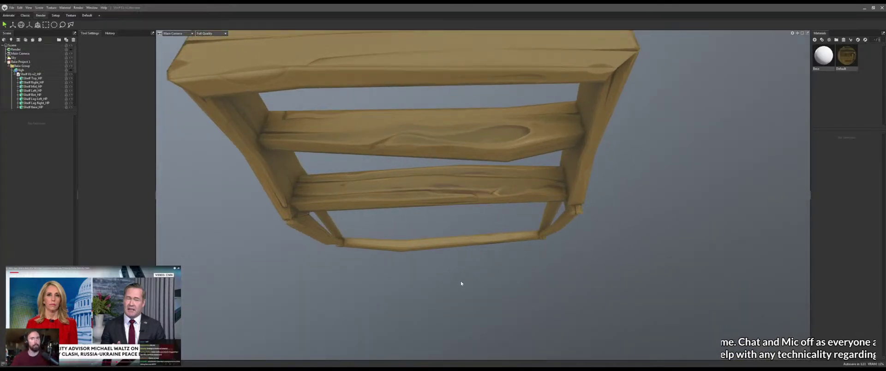
key("alt+Tab")
Inspect the redder knot shadows on the 3D shelf from closer and different angles
left_click_drag(333, 188, 344, 190)
left_click_drag(449, 227, 422, 215)
left_click_drag(463, 141, 475, 148)
Switch to Photoshop and draw a slender closed Pen path across the upper inside of the plank's knot
key("b")
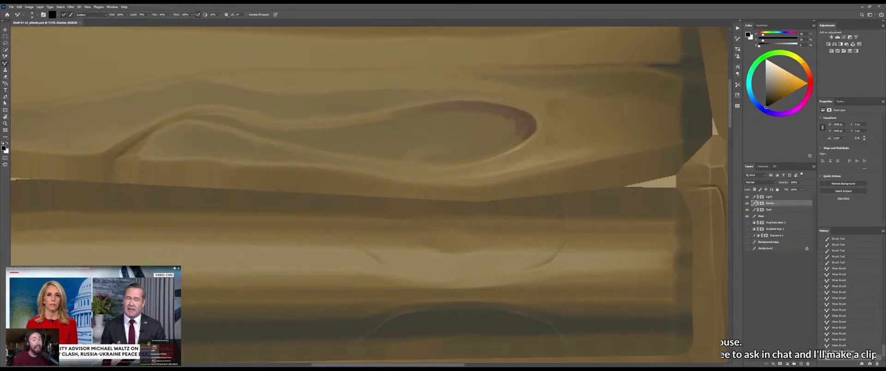
key("p")
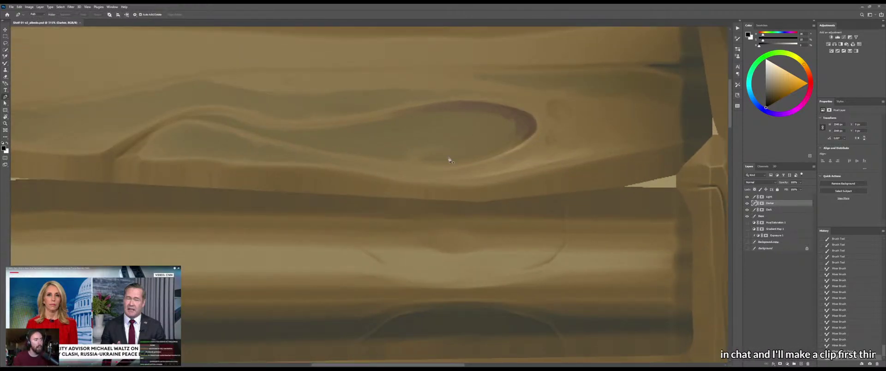
left_click(349, 135)
left_click(392, 136)
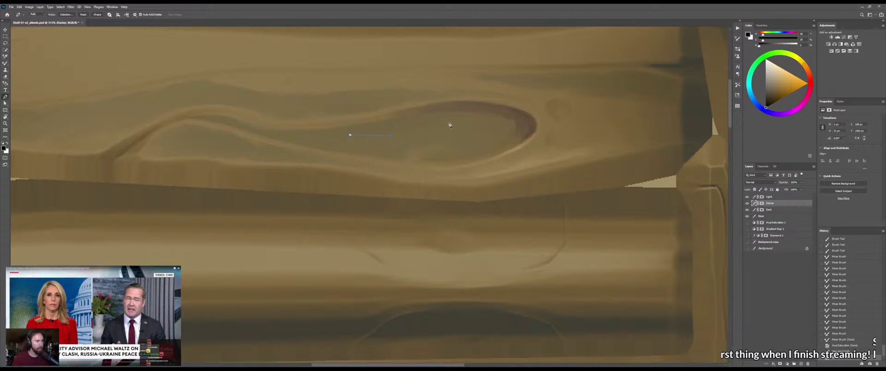
left_click(510, 120)
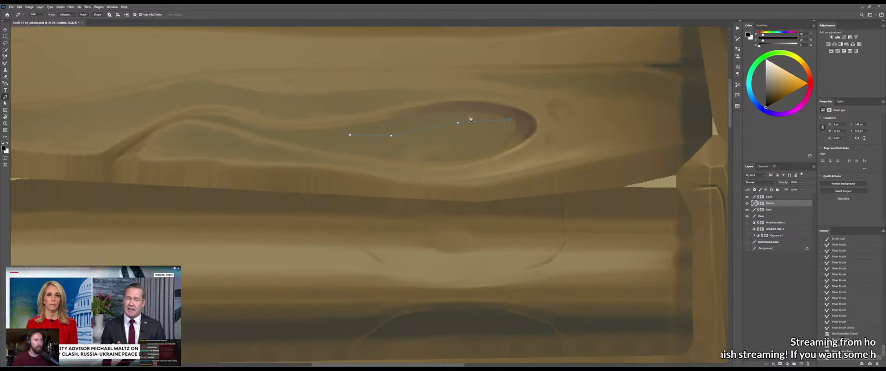
left_click(508, 116)
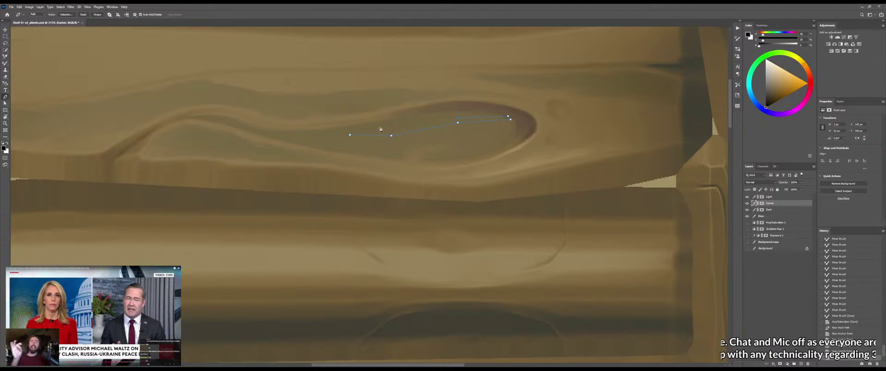
left_click(350, 135)
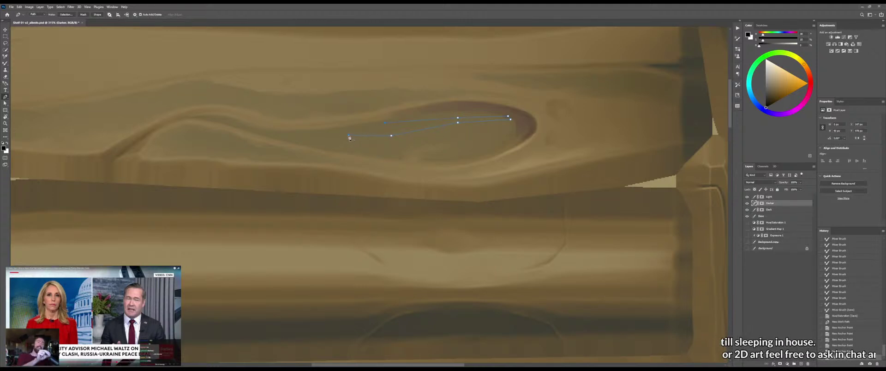
Add and shift anchor points to curve the slender path's edges, and convert the path into a selection
left_click_drag(366, 129, 370, 138)
left_click(372, 136)
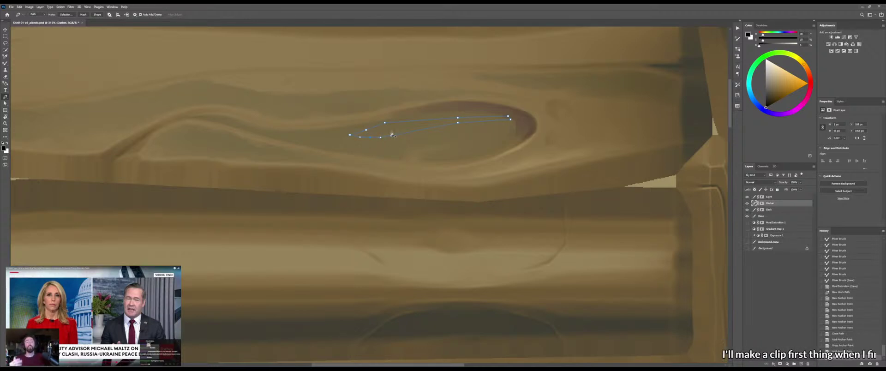
left_click(424, 130)
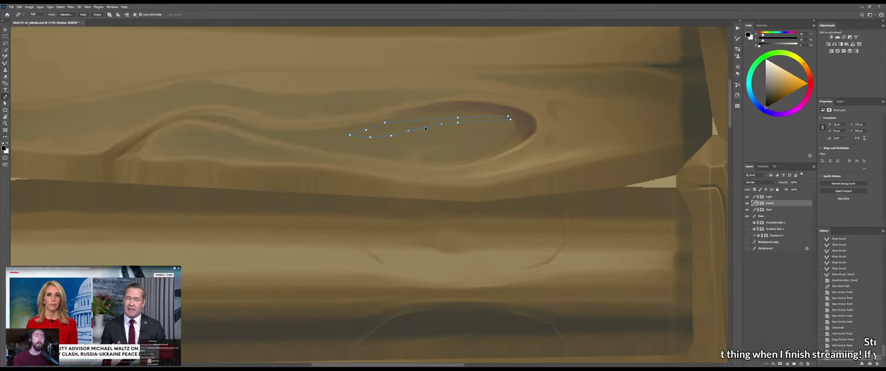
left_click(430, 120)
left_click_drag(430, 118, 418, 117)
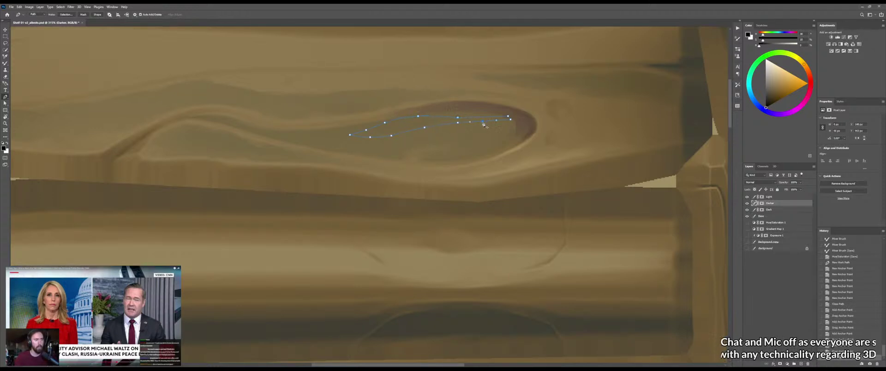
left_click_drag(484, 125, 484, 121)
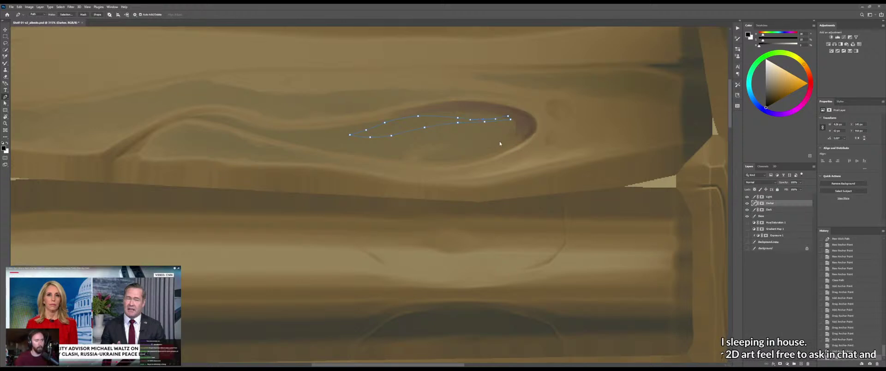
key("ctrl+Return")
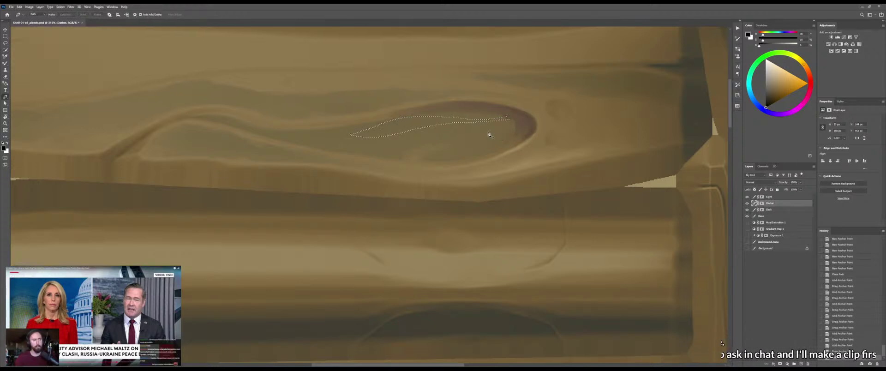
Fill the selection with white on the Darker layer's mask, fade its edges with a black gradient, and deselect
key("g")
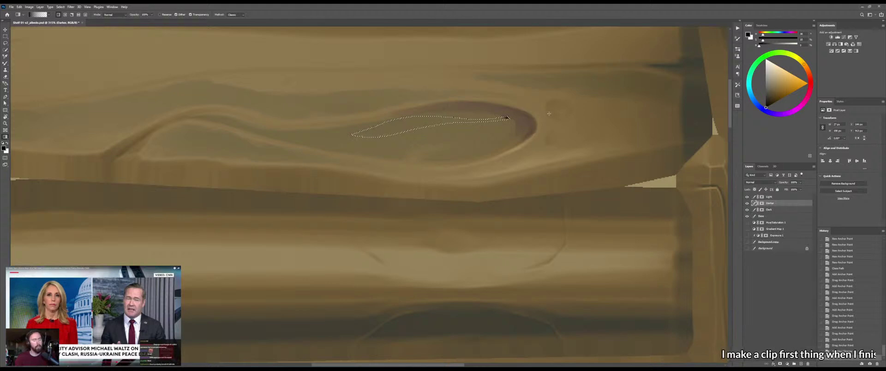
left_click(762, 203)
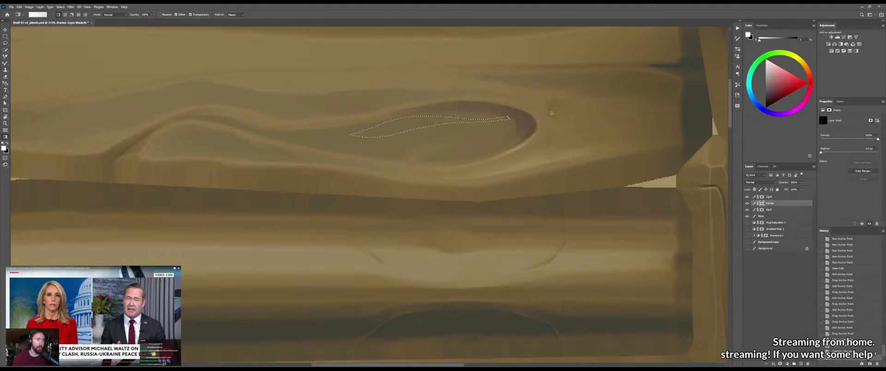
key("alt+BackSpace")
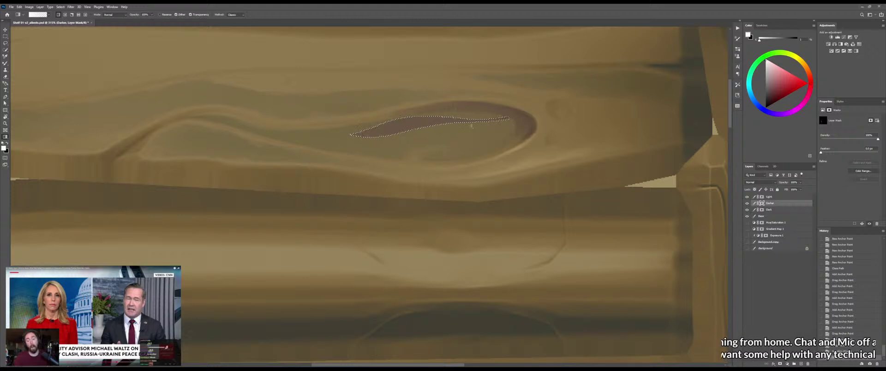
key("x")
left_click_drag(428, 143, 419, 143)
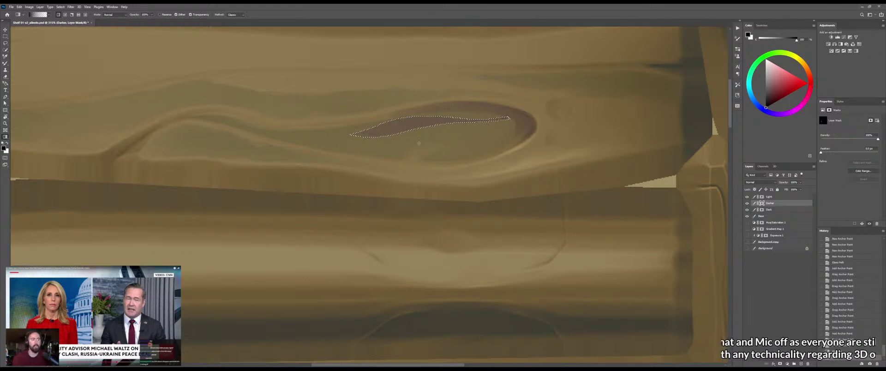
key("ctrl+d")
Soften the left tip of the new shadow streak inside the knot with a large Mixer Brush
key("z")
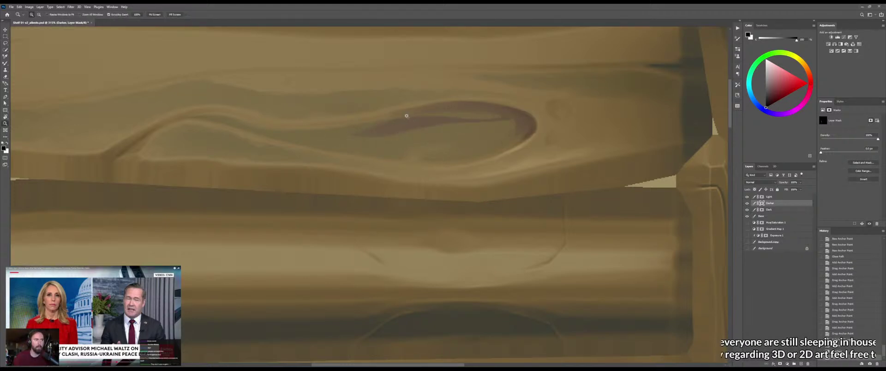
left_click_drag(407, 115, 421, 119)
key("b")
right_click(340, 138, "alt")
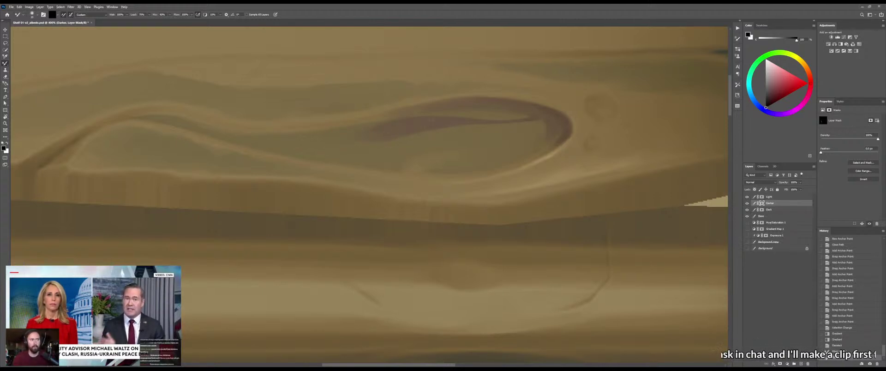
left_click(352, 137)
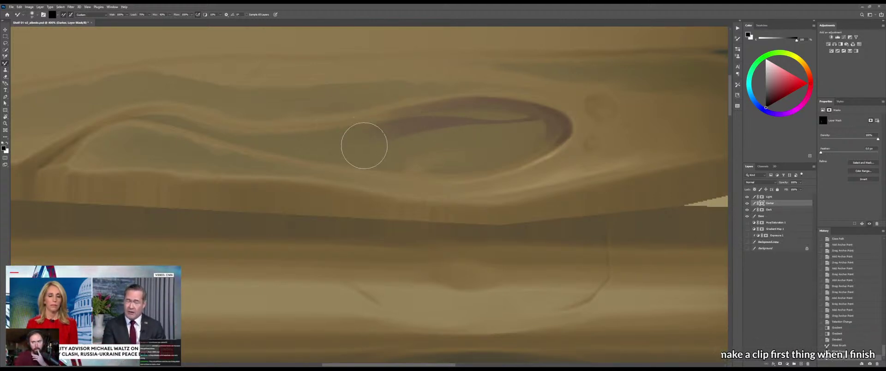
Paint white on the Darker mask to carry the shadow into the knot's rounded right end
key("shift+b")
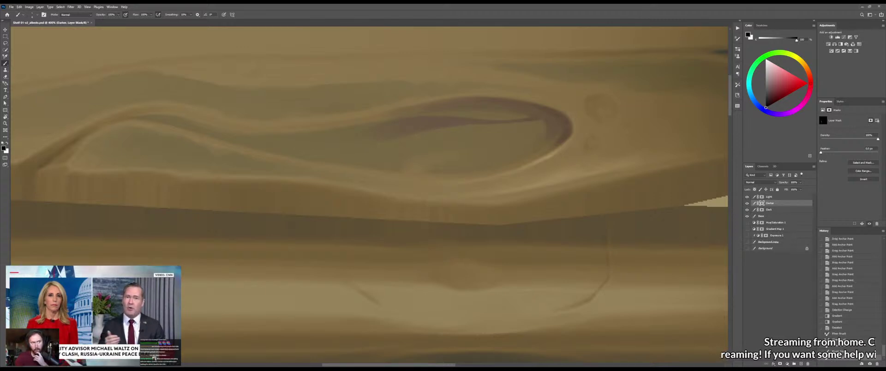
key("x")
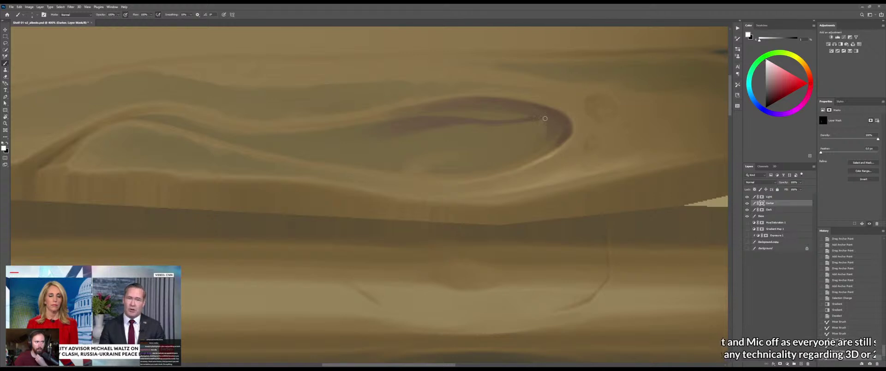
mouse_move(545, 118)
left_mouse_down()
mouse_move(524, 139)
mouse_move(545, 135)
mouse_move(519, 142)
mouse_move(538, 132)
left_mouse_up()
right_click(526, 141, "alt")
right_click(521, 142, "alt")
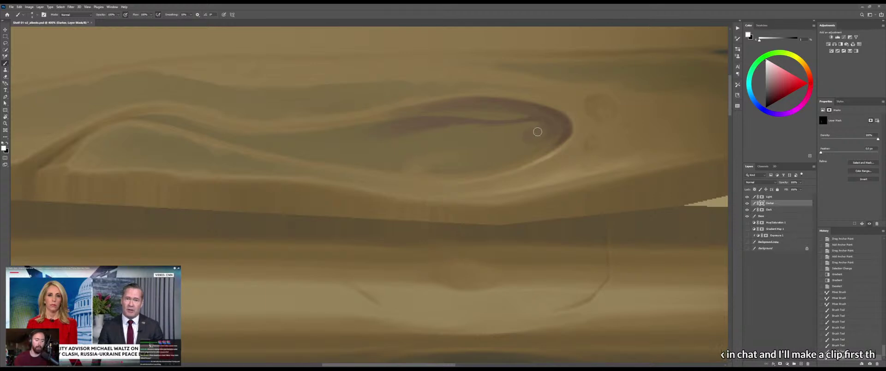
Blend the new shadow at the knot's rounded right end into the streak with the Mixer Brush
key("shift+b")
key("shift+b")
key("shift+b")
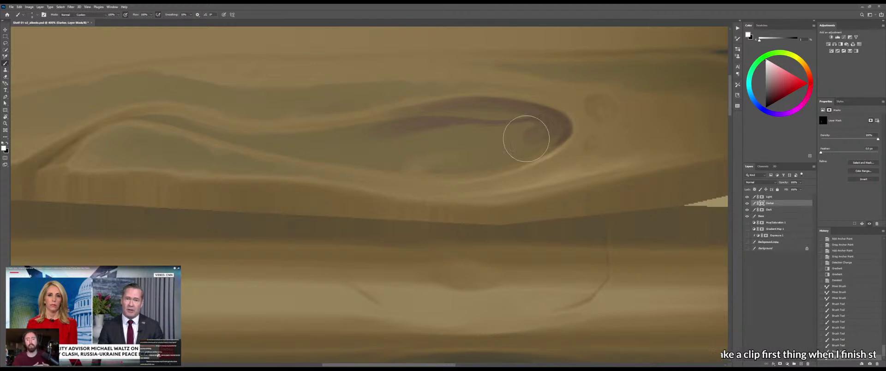
right_click(517, 145, "alt")
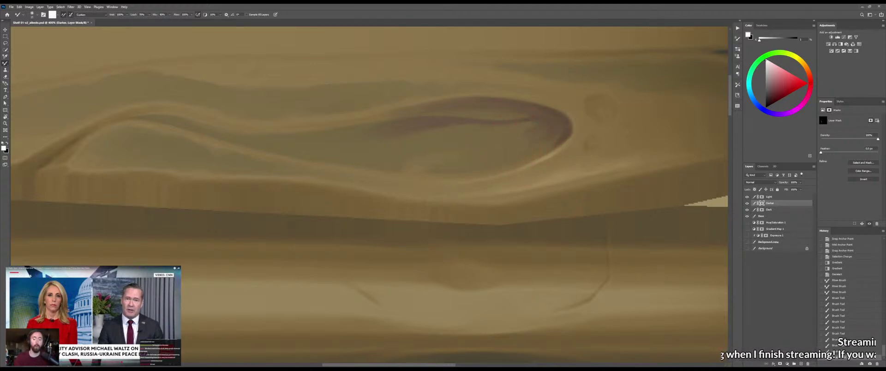
mouse_move(535, 119)
left_mouse_down()
mouse_move(546, 122)
mouse_move(537, 120)
left_mouse_up()
left_click_drag(543, 122, 522, 123)
mouse_move(528, 122)
left_mouse_down()
mouse_move(514, 126)
mouse_move(531, 118)
left_mouse_up()
Touch up the shadow streak's left end with white and its middle with black on the mask, undoing the last stroke
key("shift+b")
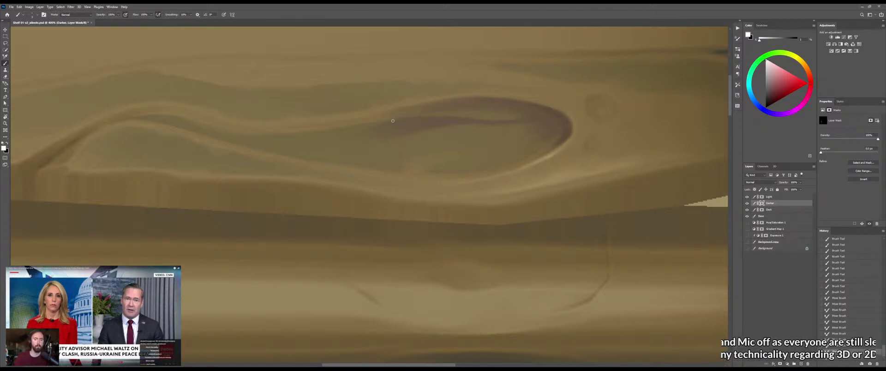
left_click_drag(390, 120, 404, 116)
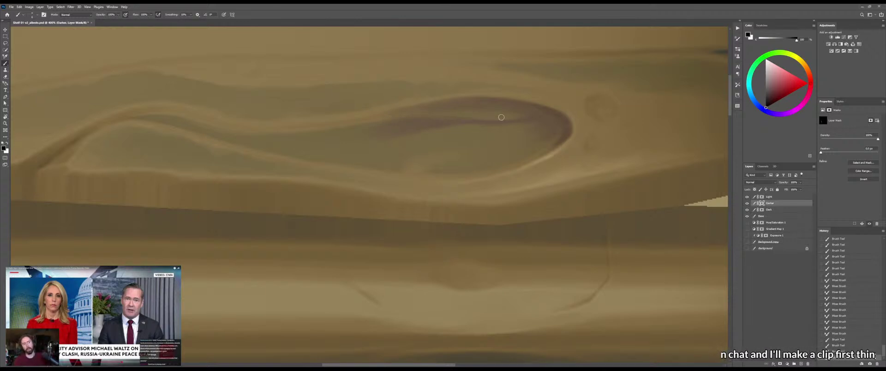
mouse_move(485, 120)
left_mouse_down()
mouse_move(451, 131)
mouse_move(478, 136)
left_mouse_up()
key("b")
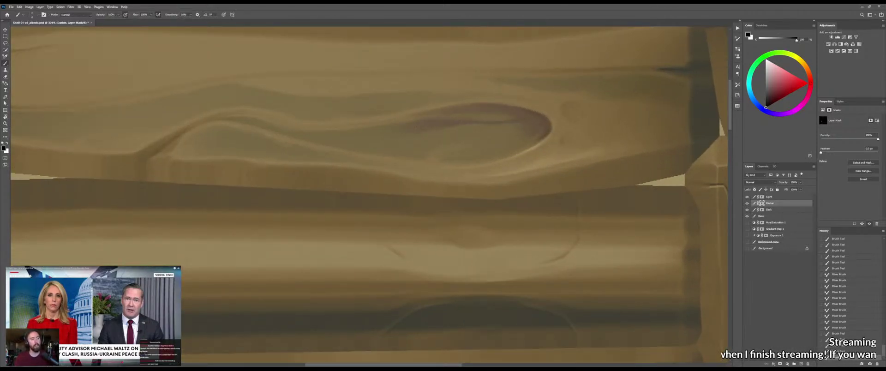
key("ctrl+z")
Extend the shadow down the knot's inner left side on the Darker mask, using the Brush and Mixer Brush
mouse_move(387, 142)
left_mouse_down()
mouse_move(411, 137)
mouse_move(402, 143)
left_mouse_up()
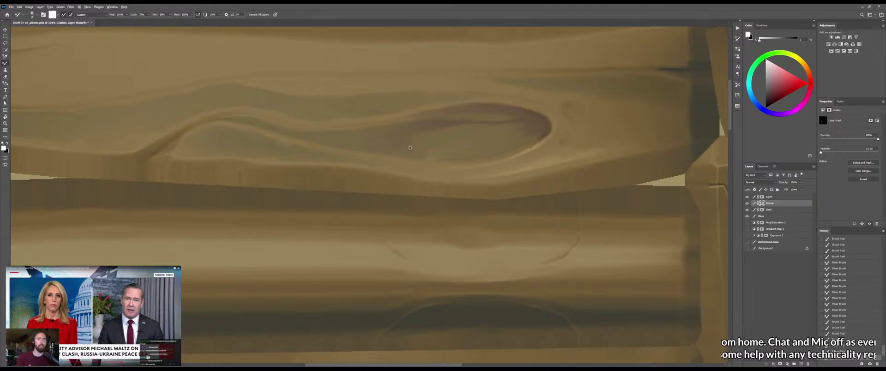
key("shift+b")
mouse_move(397, 139)
left_mouse_down()
mouse_move(385, 146)
mouse_move(394, 149)
mouse_move(396, 140)
mouse_move(369, 147)
mouse_move(416, 134)
mouse_move(382, 143)
mouse_move(375, 136)
mouse_move(400, 136)
mouse_move(389, 141)
mouse_move(442, 126)
left_mouse_up()
key("b")
key("shift+b")
key("b")
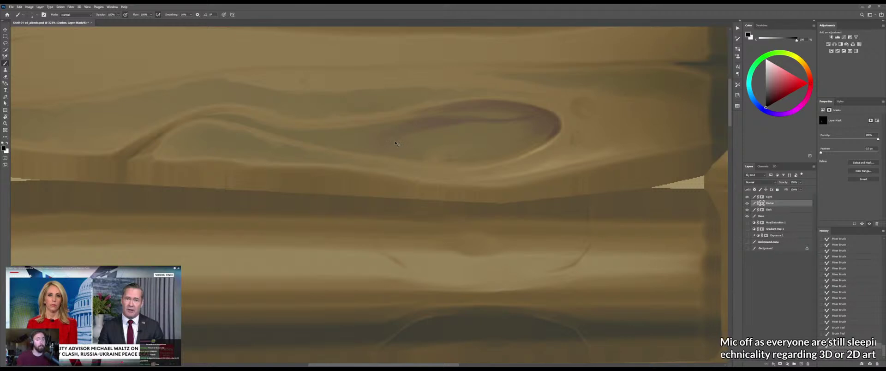
Trim the shadow on the knot's left side with black on the mask and smooth it with the Mixer Brush
left_click(416, 145)
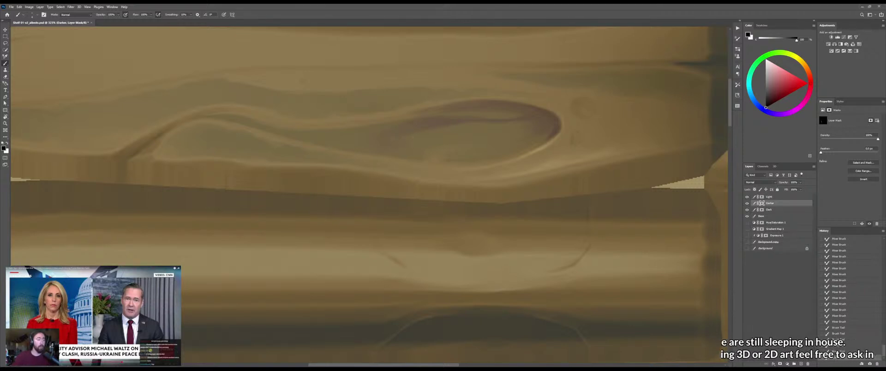
left_click_drag(393, 133, 381, 139)
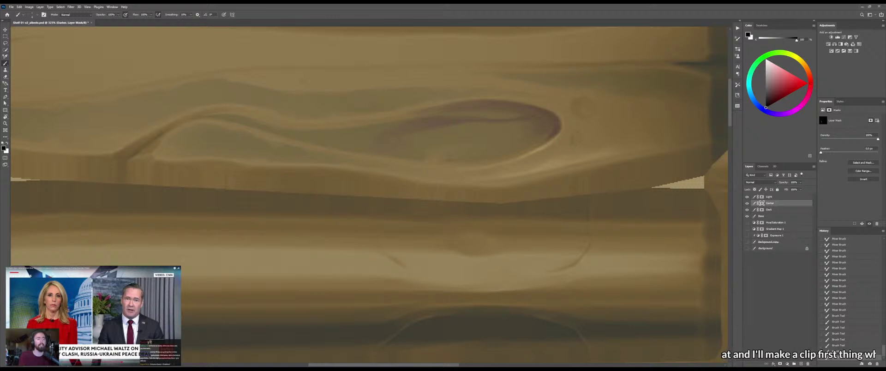
key("shift+b")
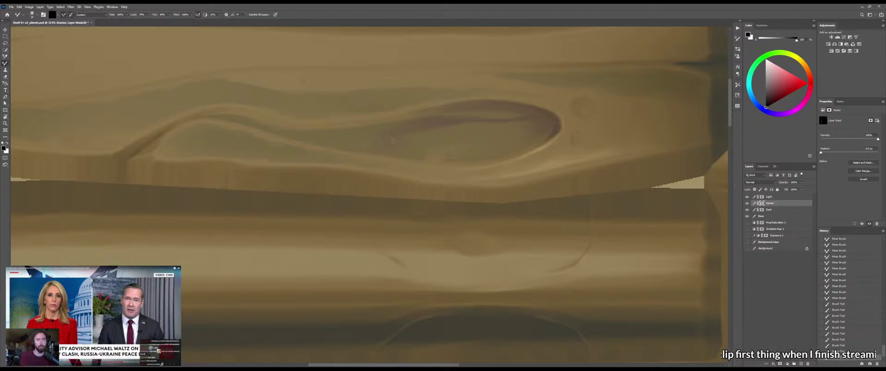
mouse_move(367, 146)
left_mouse_down()
mouse_move(344, 162)
mouse_move(419, 138)
left_mouse_up()
Paint and blend a small dark accent along the knot's lower inner edge, and save the texture file
key("shift+b")
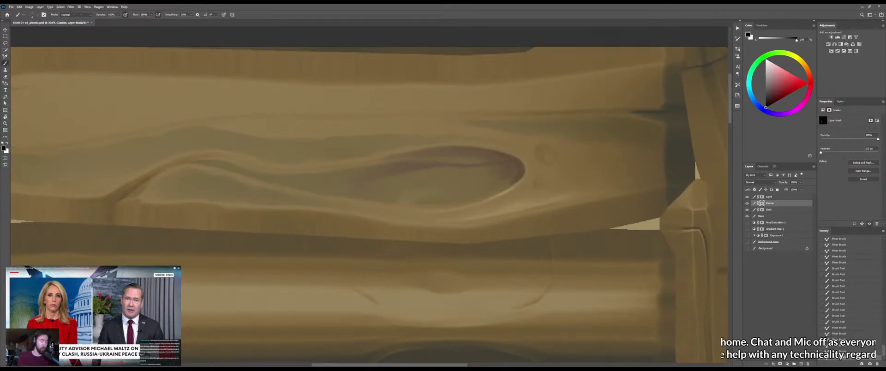
left_click_drag(430, 199, 419, 200)
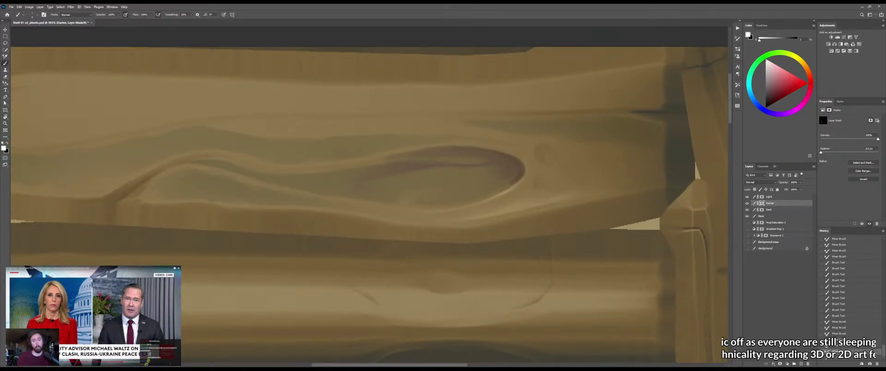
key("shift+b")
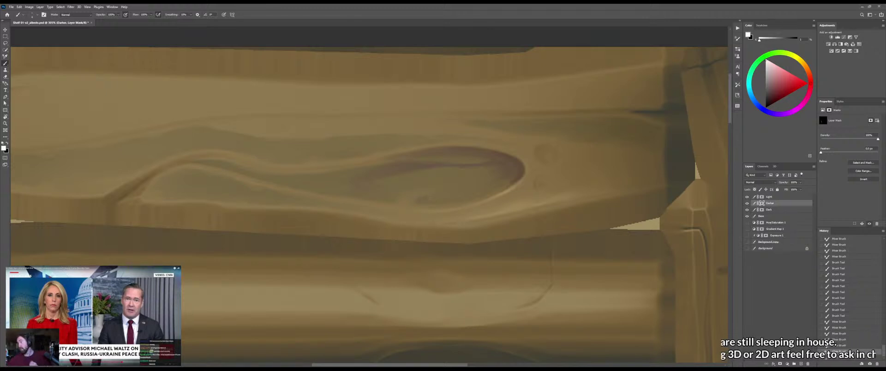
left_click_drag(433, 200, 419, 200)
mouse_move(421, 199)
left_mouse_down()
mouse_move(434, 201)
mouse_move(421, 209)
left_mouse_up()
key("z")
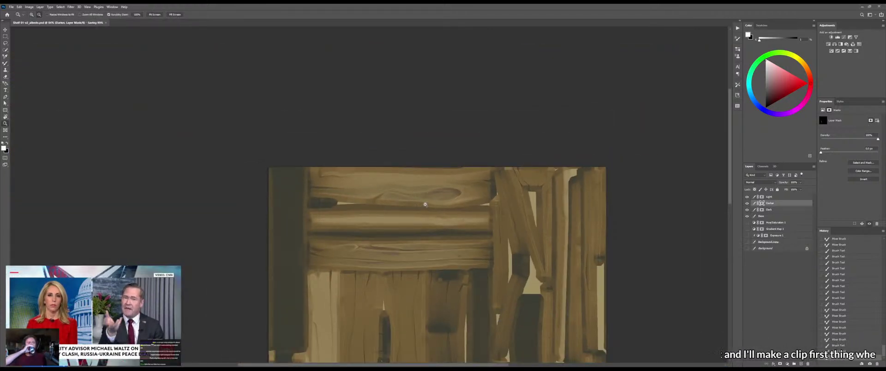
Switch to Marmoset Toolbag and inspect the updated plank texture on the 3D shelf model
key("alt+Tab")
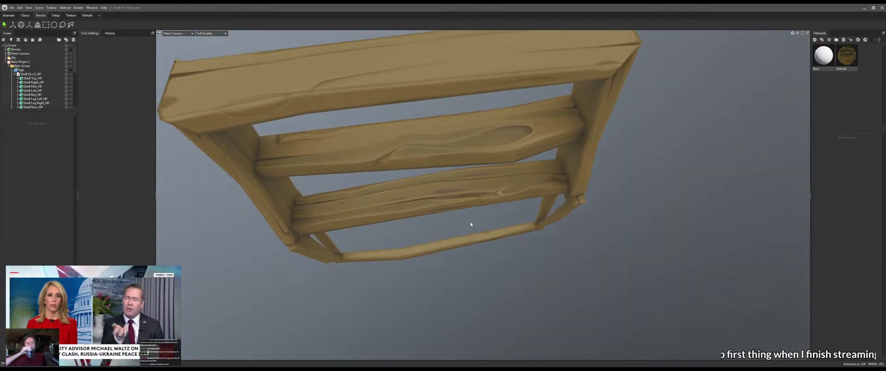
key("alt+Tab")
key("alt+Tab")
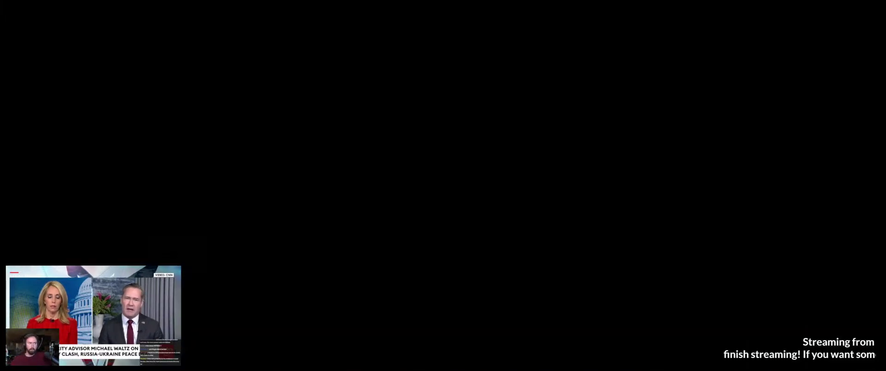
scroll(447, 169, "down", 3)
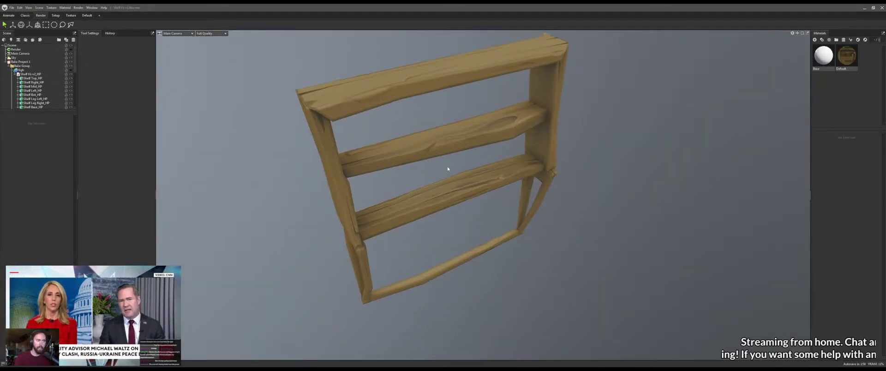
left_click_drag(448, 169, 449, 184)
In Photoshop, paint a reddish shadow under the curved ridge left of the knot on the Darker mask, blending with the Mixer Brush and undoing stray strokes
key("alt+Tab")
left_click_drag(396, 195, 434, 195)
key("shift+b")
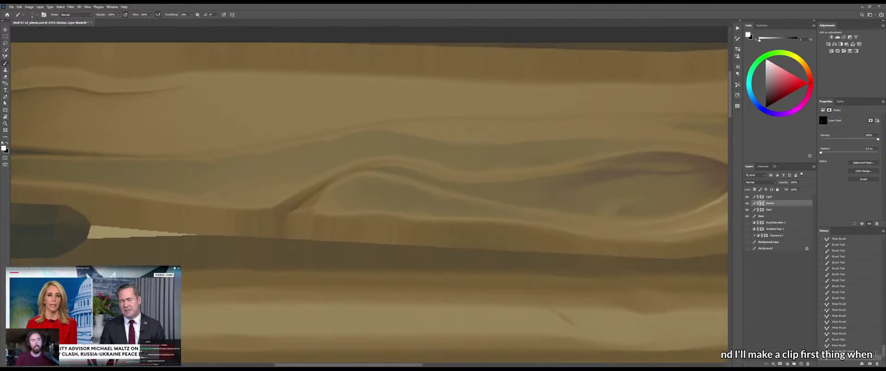
mouse_move(378, 168)
left_mouse_down()
mouse_move(460, 188)
mouse_move(415, 175)
mouse_move(445, 185)
left_mouse_up()
right_click(403, 174, "alt")
right_click(437, 180, "alt")
key("shift+b")
key("ctrl+z")
key("ctrl+z")
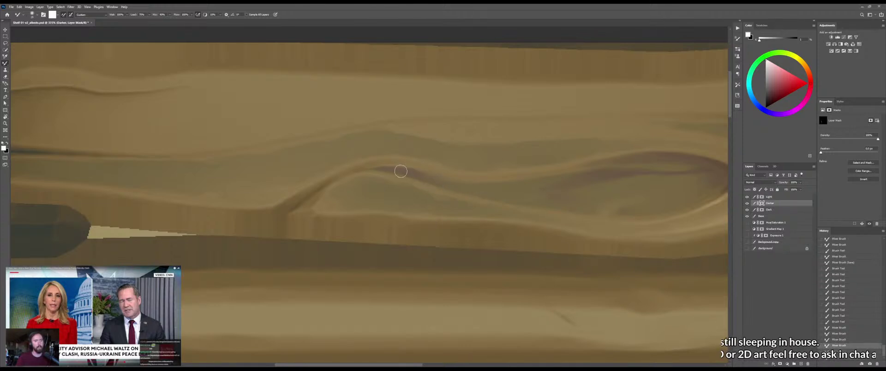
mouse_move(401, 171)
left_mouse_down()
mouse_move(484, 194)
mouse_move(463, 200)
mouse_move(531, 200)
left_mouse_up()
Extend the ridge shadow as a thin tail toward the knot, blend it with the Mixer Brush, and save the texture file
key("z")
key("b")
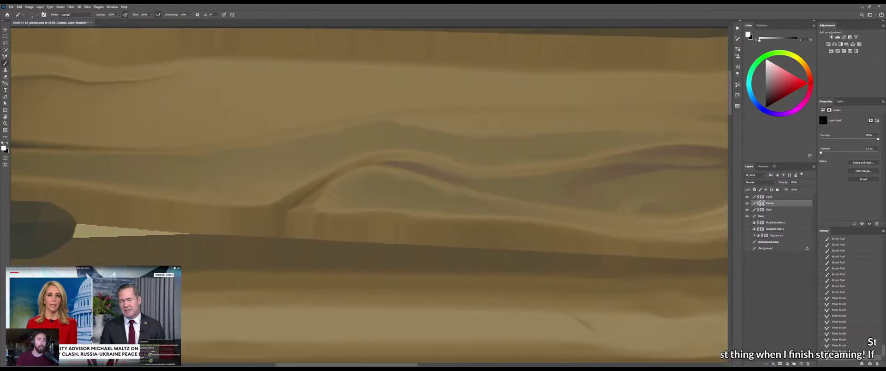
left_click_drag(454, 178, 500, 176)
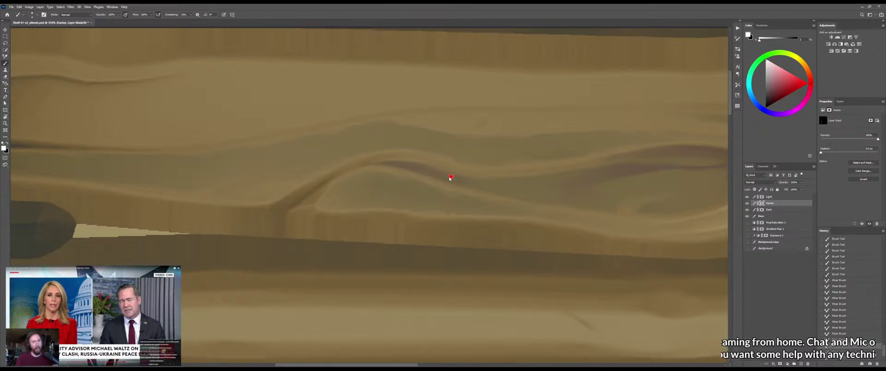
mouse_move(451, 176)
left_mouse_down()
mouse_move(499, 178)
mouse_move(421, 186)
left_mouse_up()
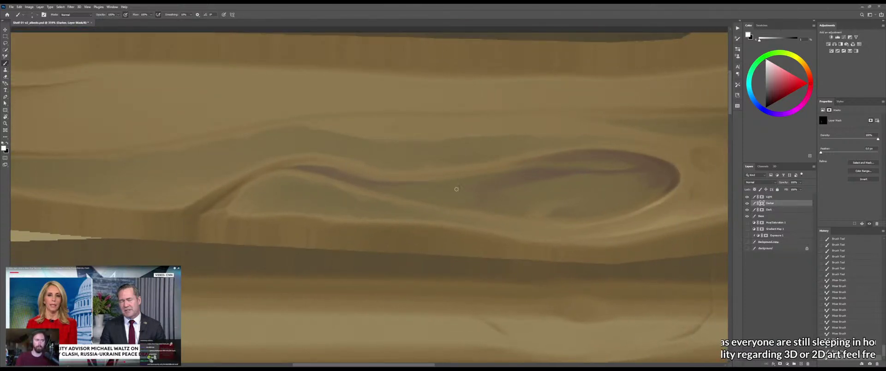
key("shift+b")
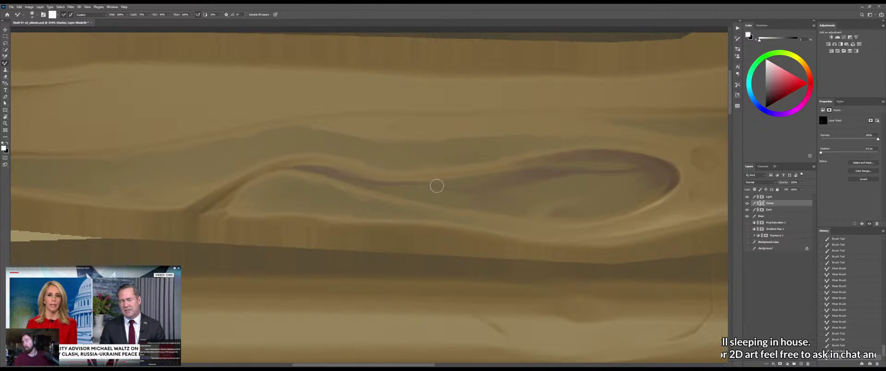
key("z")
key("ctrl+0")
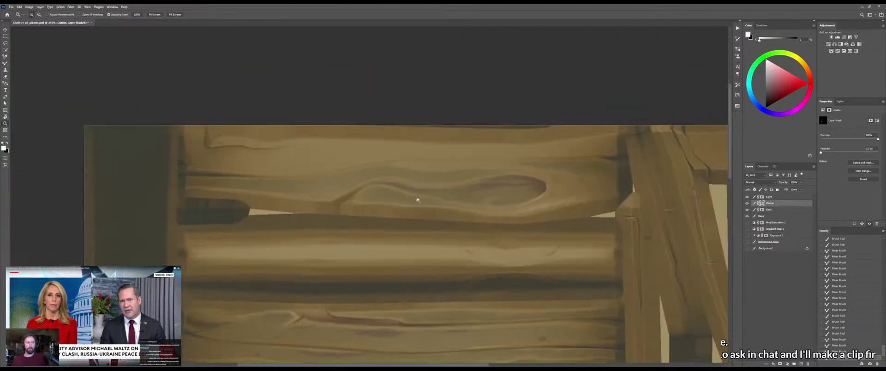
left_click_drag(412, 203, 420, 204)
key("ctrl+s")
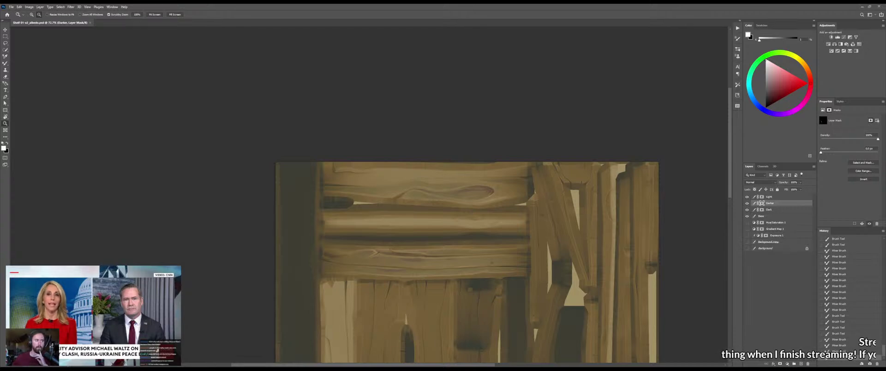
Examine the ridge shadow on the shelf model in Marmoset Toolbag and the area around the knot on the Photoshop texture
key("alt+Tab")
mouse_move(471, 215)
left_mouse_down()
mouse_move(526, 215)
mouse_move(467, 209)
left_mouse_up()
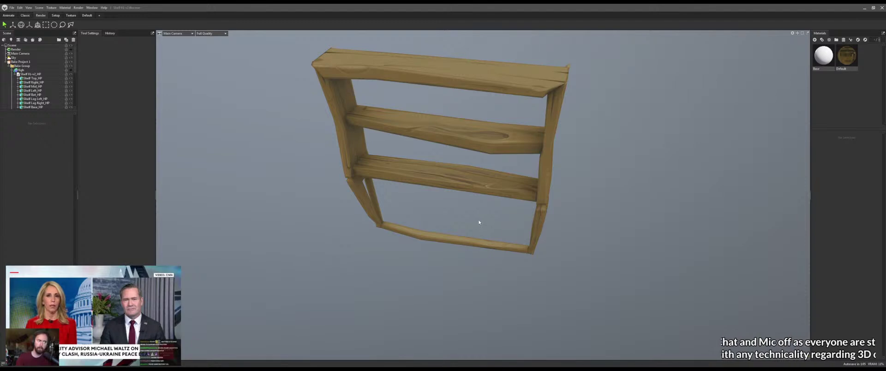
key("alt+Tab")
left_click_drag(523, 217, 536, 208)
scroll(498, 157, "up", 3)
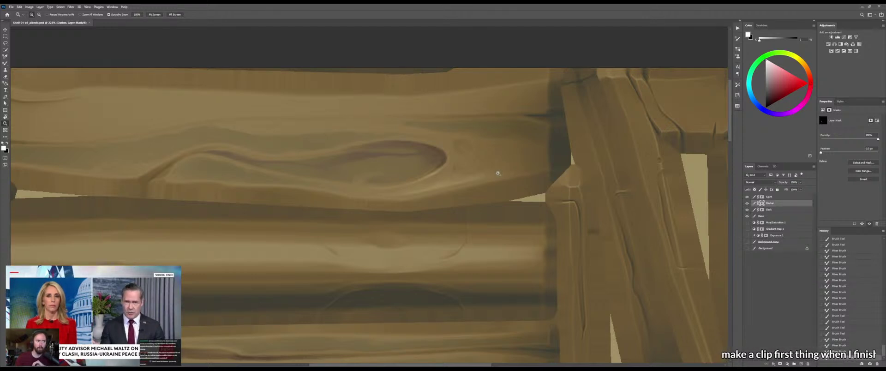
scroll(499, 177, "down", 2)
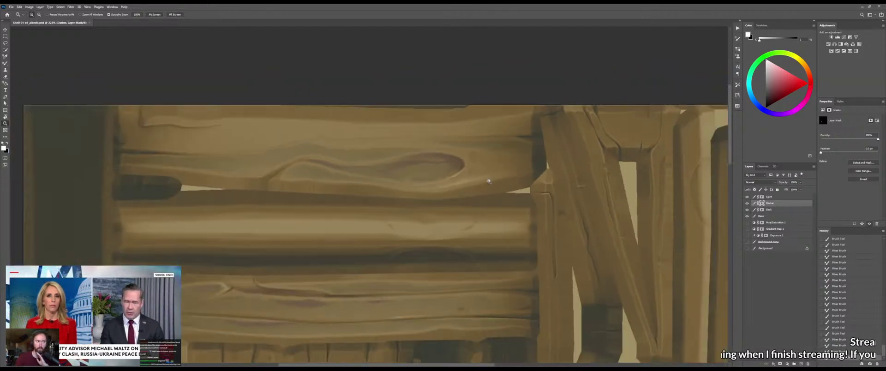
scroll(508, 178, "up", 1)
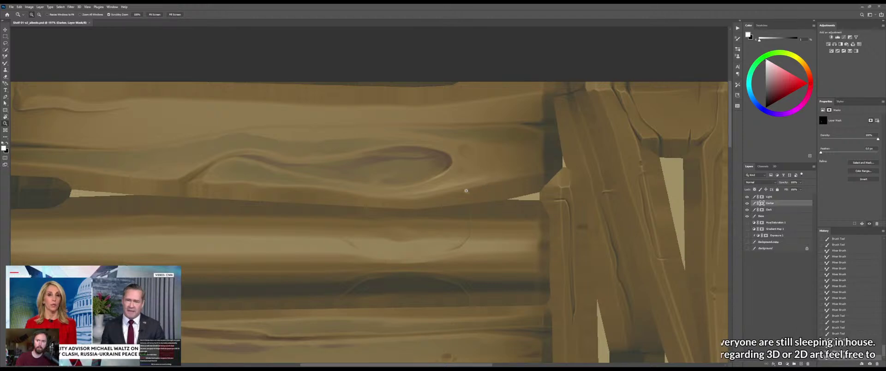
left_click_drag(268, 182, 419, 200)
left_click_drag(369, 188, 402, 176)
scroll(452, 177, "down", 1)
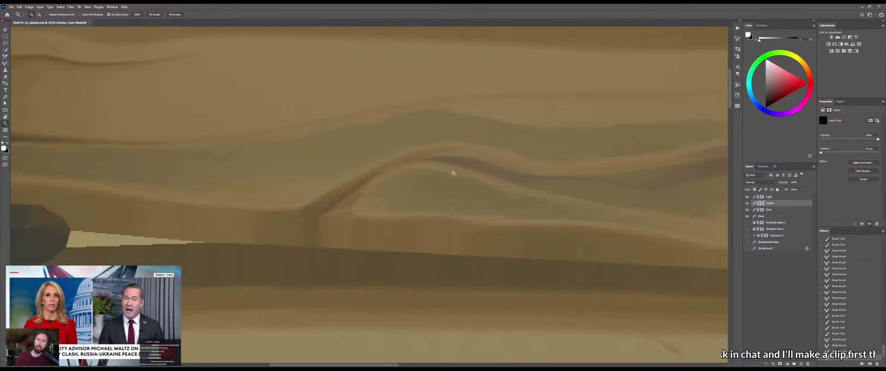
key("p")
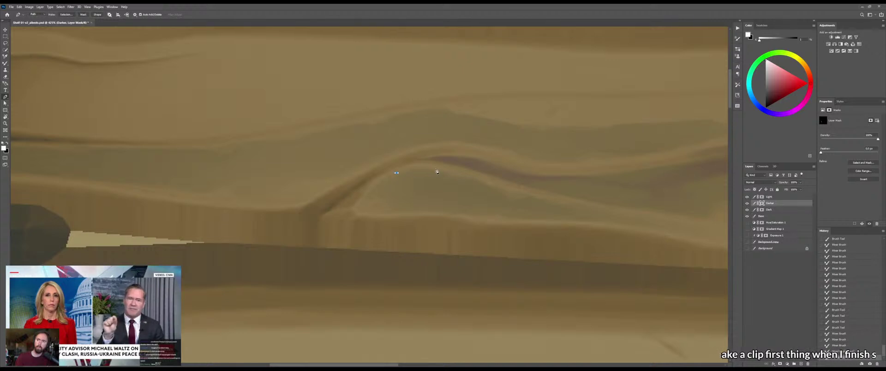
left_click(437, 185)
key("Delete")
key("Delete")
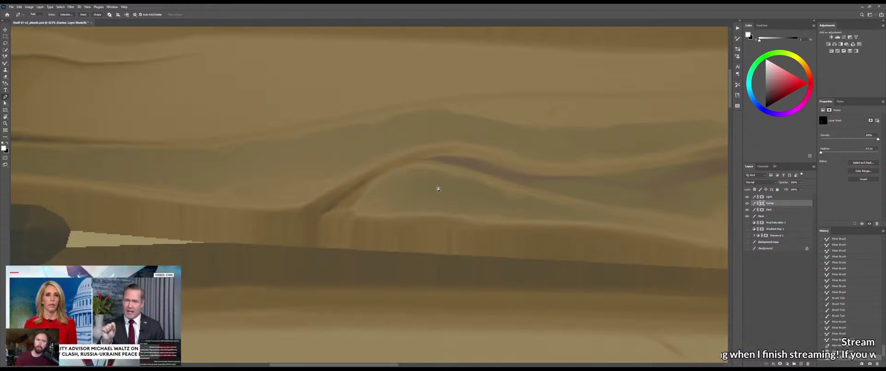
Outline a thin notched sliver along the greenish band's upper edge, above the ridge, with the Pen tool and convert the path to a selection
left_click_drag(390, 202, 456, 191)
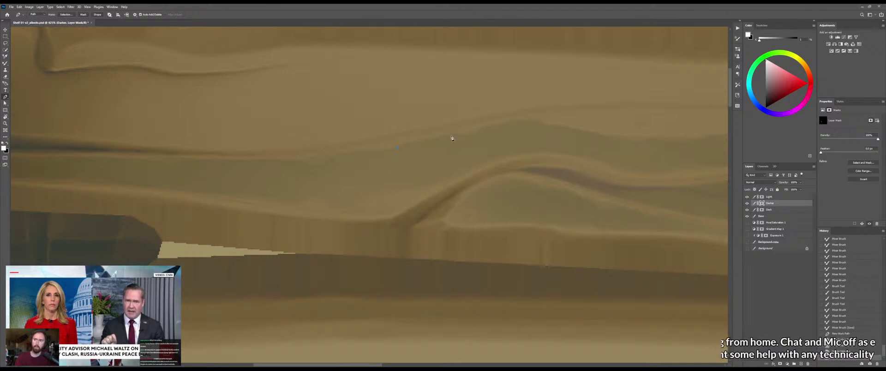
left_click(519, 122)
left_click(397, 148)
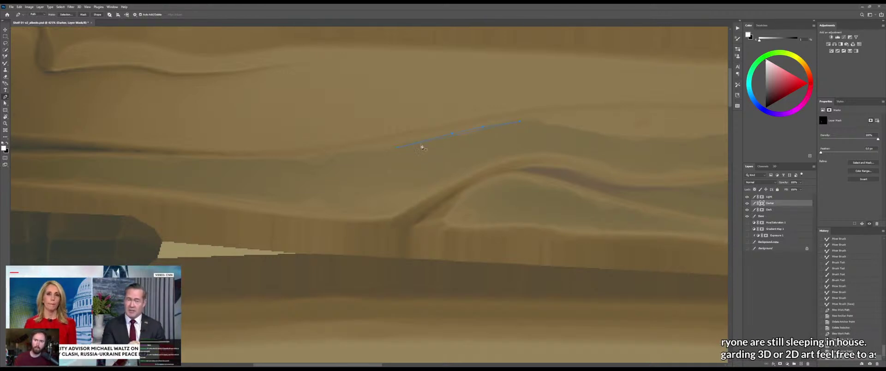
left_click(465, 134)
left_click_drag(466, 136, 469, 137)
left_click(469, 131)
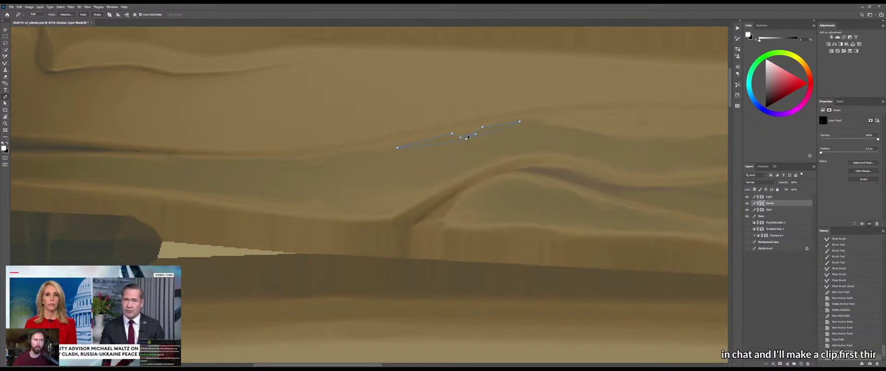
left_click(502, 125)
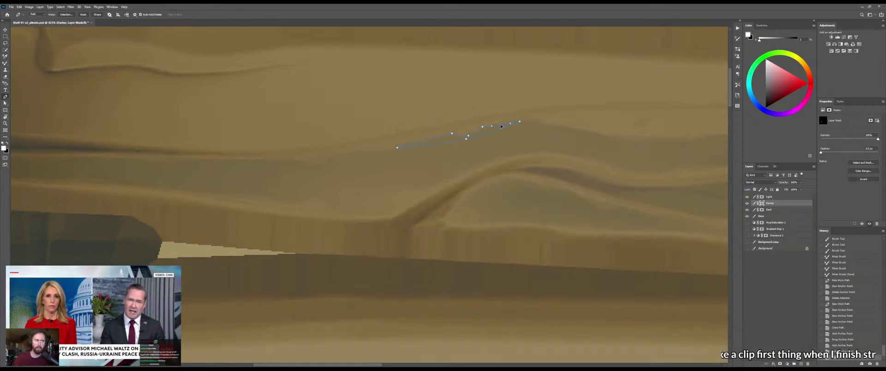
left_click_drag(501, 125, 501, 126)
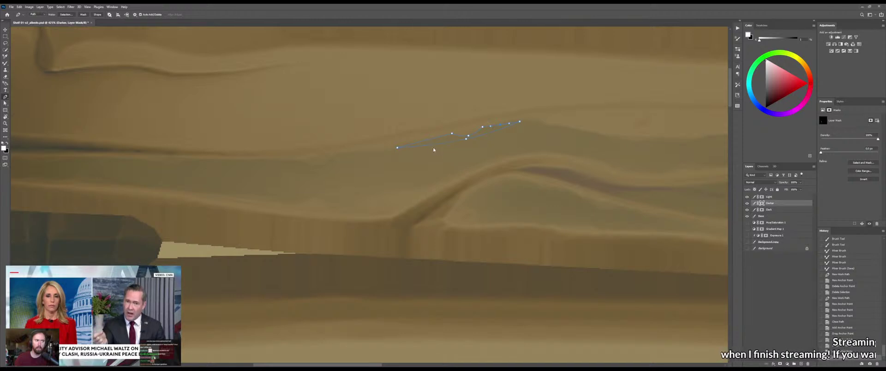
key("ctrl+Return")
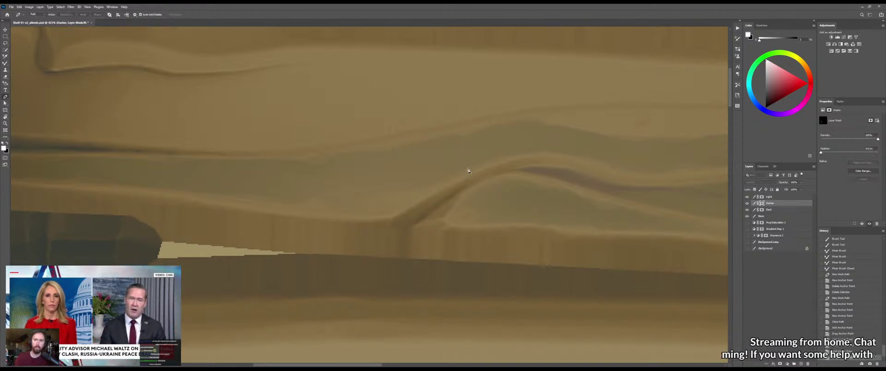
Fill the sliver on the Darker mask with a white gradient, fade it with a black gradient, and deselect
key("g")
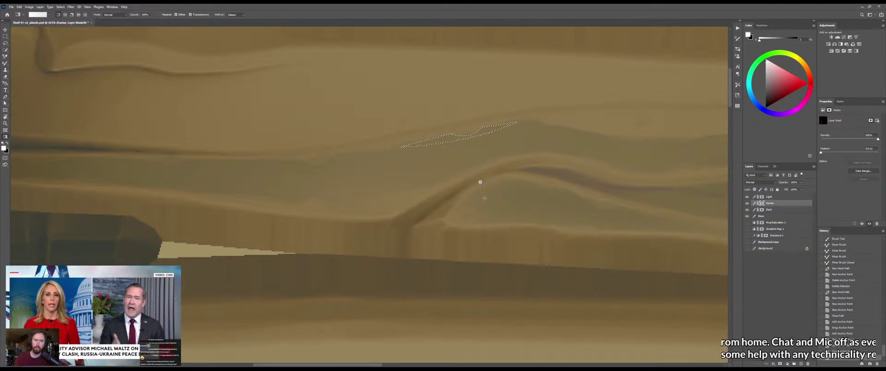
left_click_drag(479, 182, 484, 192)
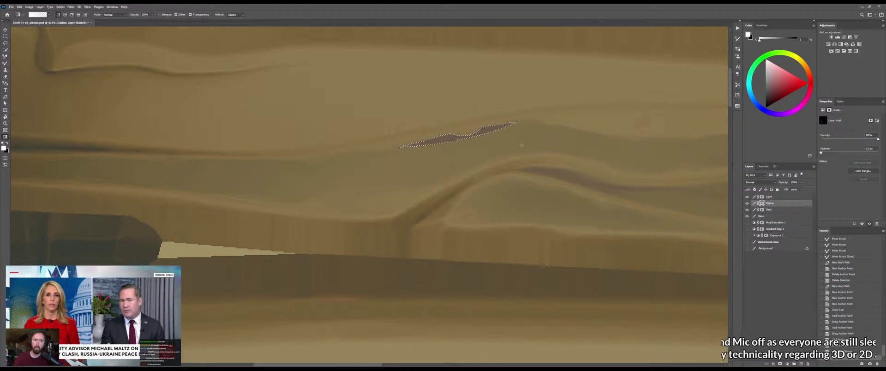
key("x")
left_click_drag(469, 130, 458, 142)
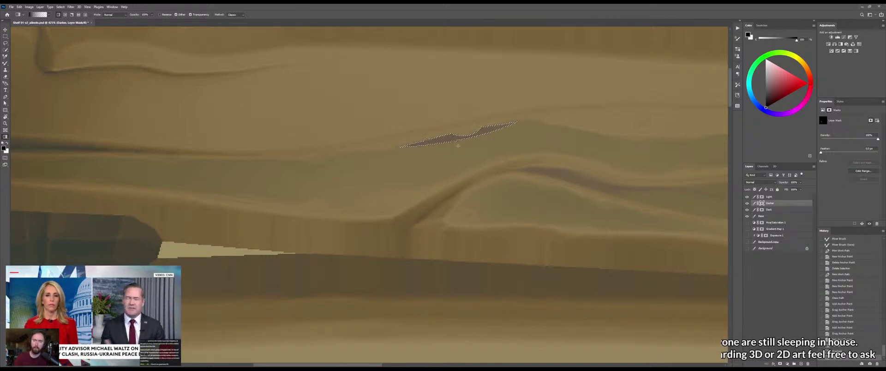
key("m")
key("ctrl+d")
Soften the tapered ends of the new shadow sliver with the Mixer Brush
key("b")
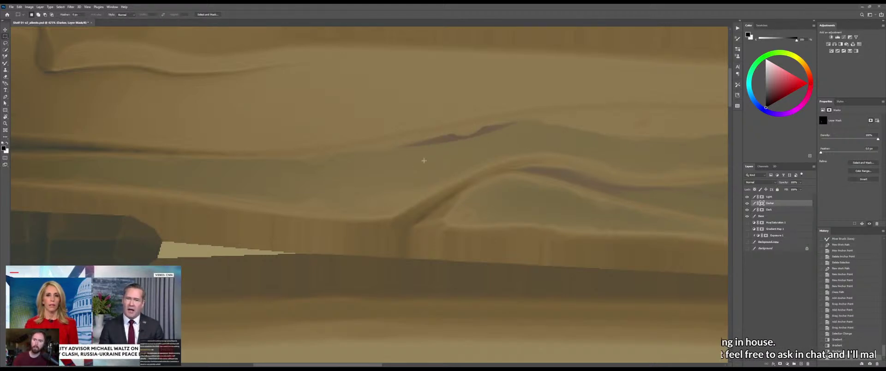
left_click_drag(420, 147, 400, 147)
mouse_move(518, 123)
left_mouse_down()
mouse_move(501, 127)
mouse_move(516, 124)
left_mouse_up()
left_click_drag(412, 145, 403, 147)
key("z")
left_click(427, 136)
key("b")
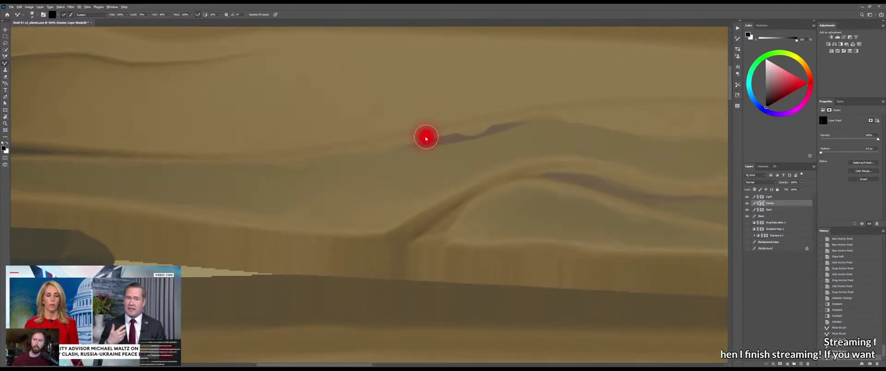
left_click_drag(419, 141, 436, 137)
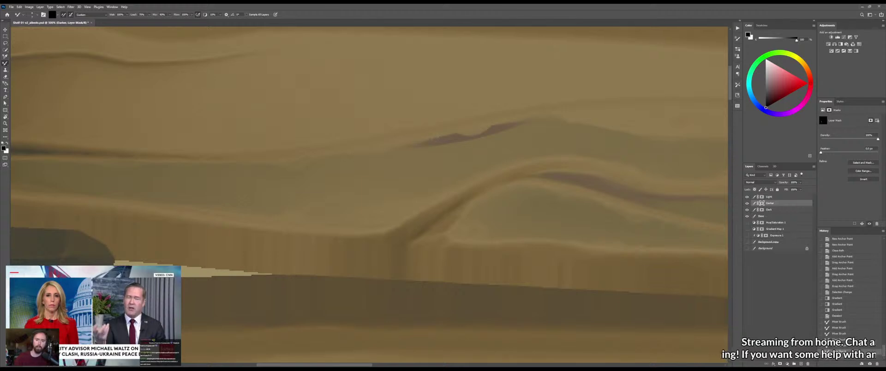
Trim and thin the shadow sliver's edges and left tip with black brush strokes on the Darker mask
key("shift+b")
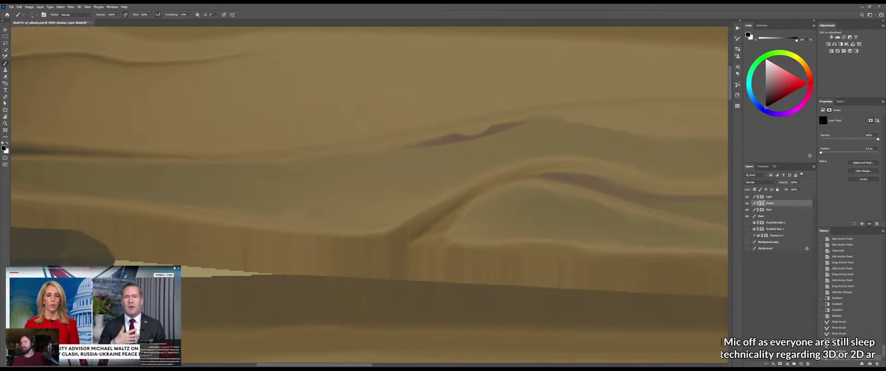
left_click_drag(444, 134, 497, 125)
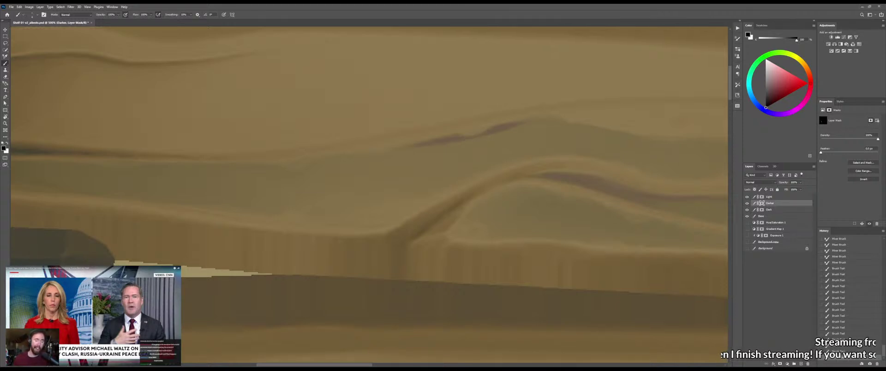
mouse_move(485, 136)
left_mouse_down()
mouse_move(502, 134)
mouse_move(479, 146)
mouse_move(515, 141)
left_mouse_up()
key("z")
left_click_drag(440, 138, 453, 137)
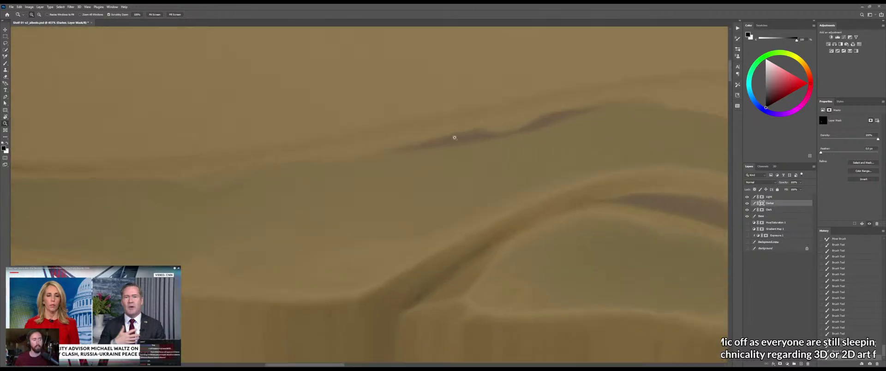
key("b")
mouse_move(404, 152)
left_mouse_down()
mouse_move(423, 152)
mouse_move(397, 149)
left_mouse_up()
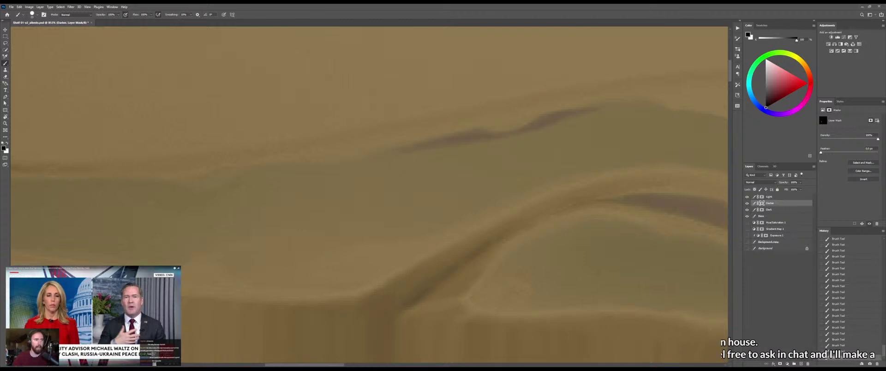
left_click_drag(499, 164, 399, 195)
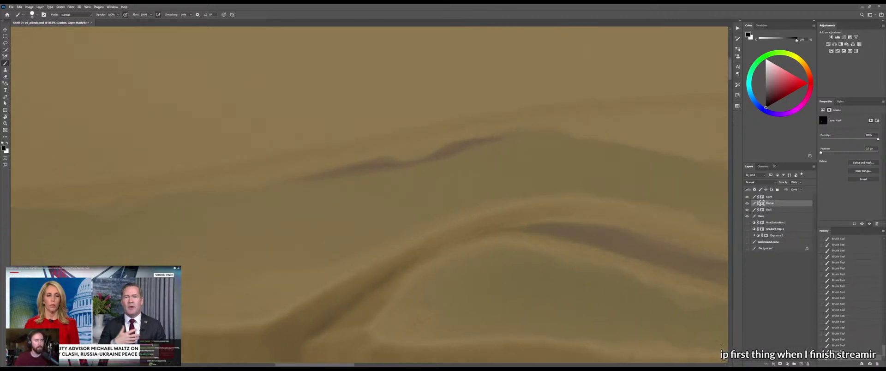
Thicken the underside of the shadow sliver at its notch with small white brush strokes on the Darker mask
mouse_move(509, 155)
left_mouse_down()
mouse_move(458, 169)
mouse_move(497, 164)
left_mouse_up()
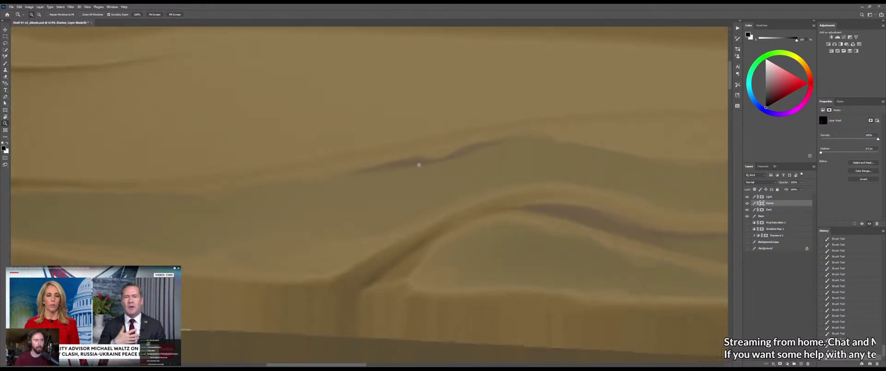
key("b")
key("shift+b")
key("shift+b")
key("shift+b")
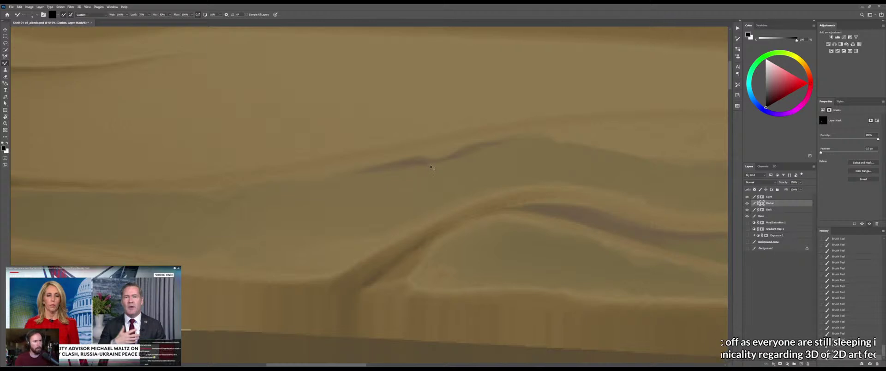
key("x")
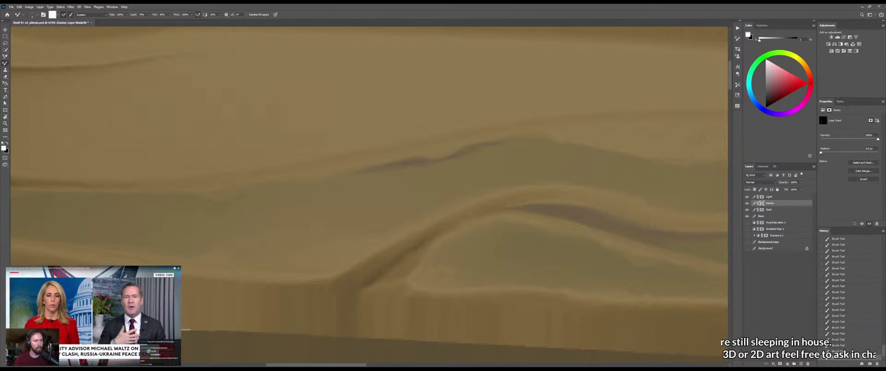
key("shift+b")
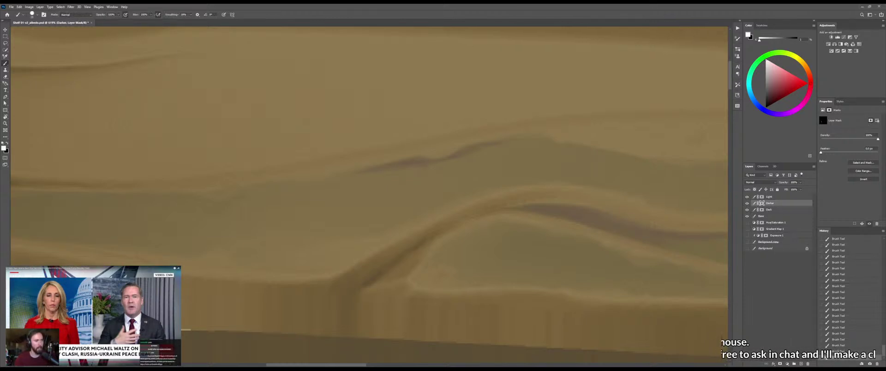
left_click(413, 169)
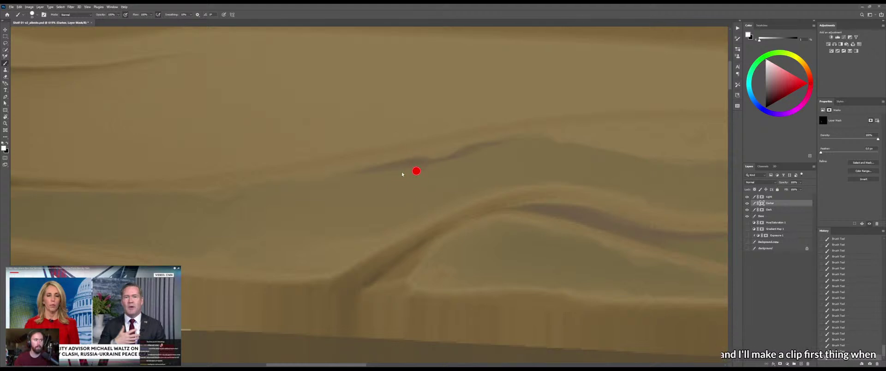
key("bracketleft")
key("bracketleft")
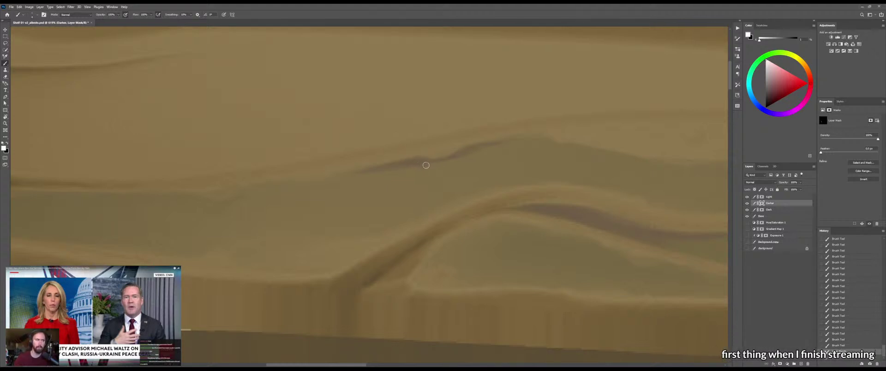
left_click_drag(418, 164, 428, 168)
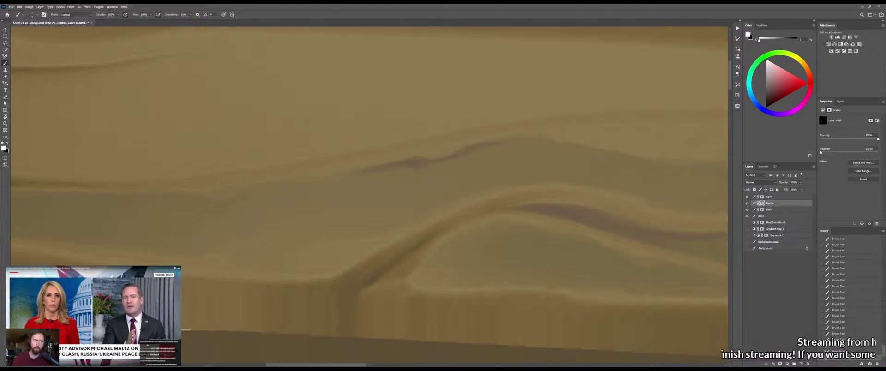
Fill the sliver's narrow notch with a white stroke and blend the added shadow with the Mixer Brush
key("shift+b")
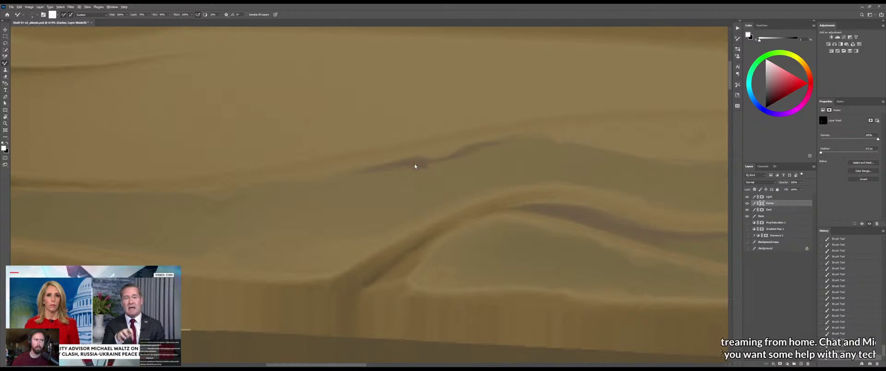
key("shift+b")
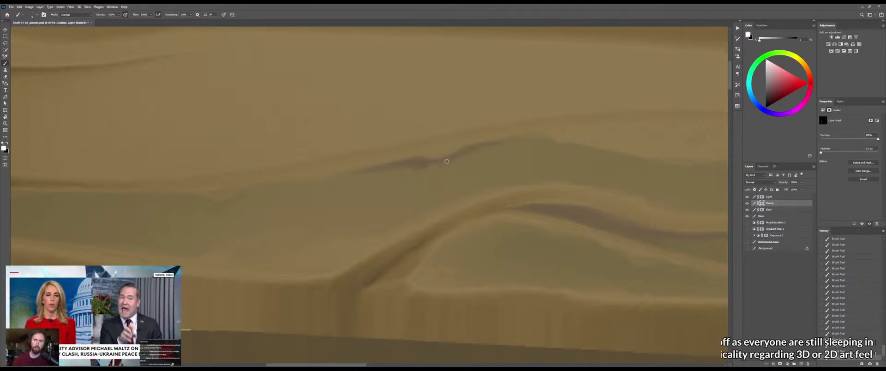
left_click_drag(441, 162, 458, 156)
key("shift+b")
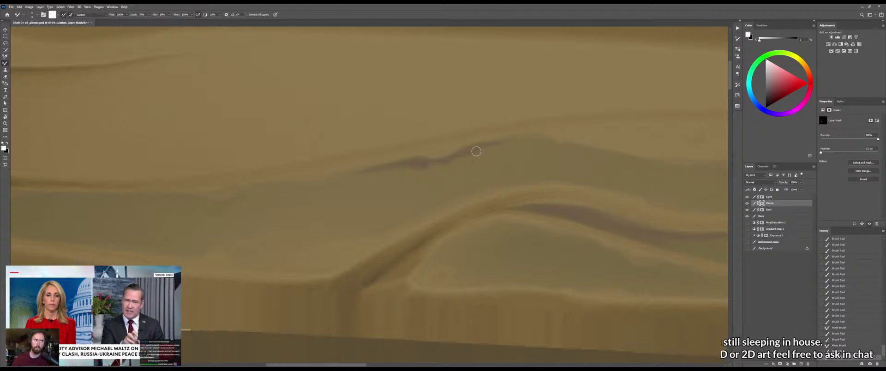
left_click_drag(439, 165, 427, 163)
left_click_drag(424, 166, 419, 162)
left_click_drag(419, 165, 387, 188)
Save the texture and examine the painted planks on the 3D shelf in Marmoset Toolbag
key("z")
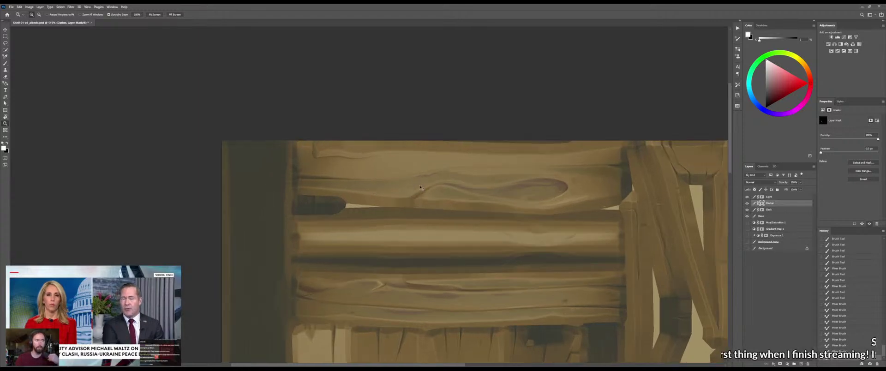
key("alt+Tab")
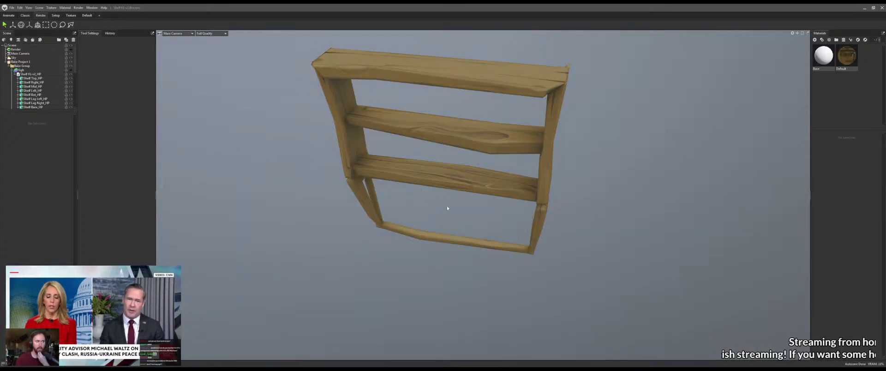
left_click_drag(447, 208, 477, 209)
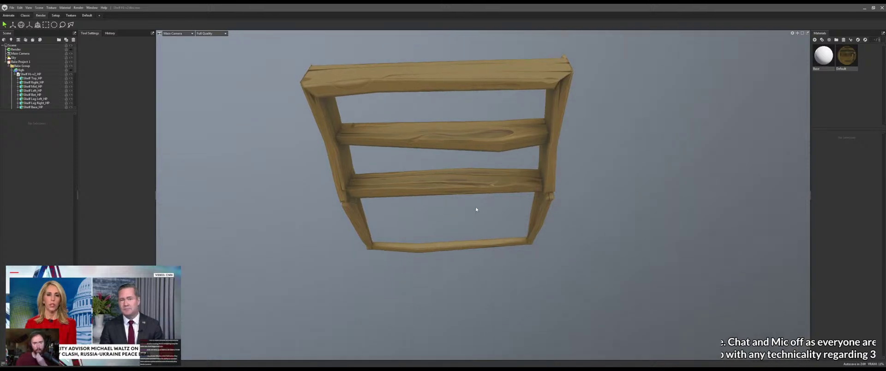
key("alt+Tab")
Back in Photoshop, paint a small slanted shadow spur below the sliver's notch and soften it with the Mixer Brush
mouse_move(437, 164)
left_mouse_down()
mouse_move(443, 177)
mouse_move(501, 188)
left_mouse_up()
key("b")
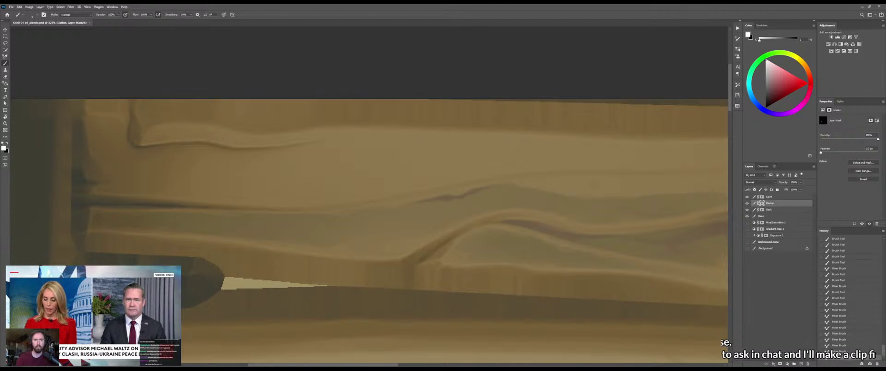
key("ctrl+space")
left_click_drag(443, 210, 490, 207)
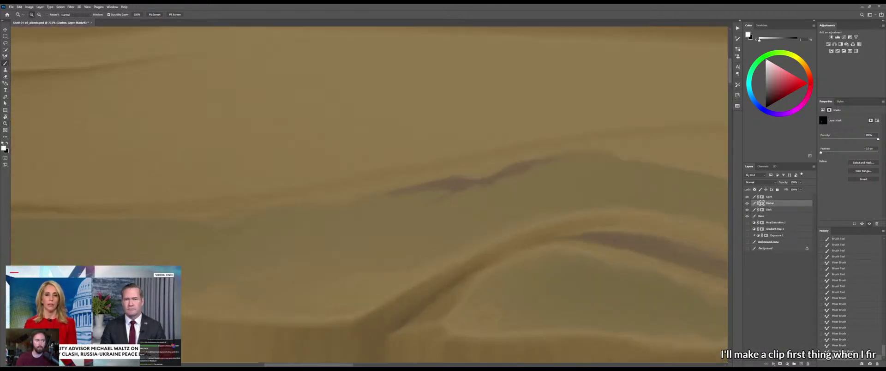
left_click_drag(432, 206, 449, 198)
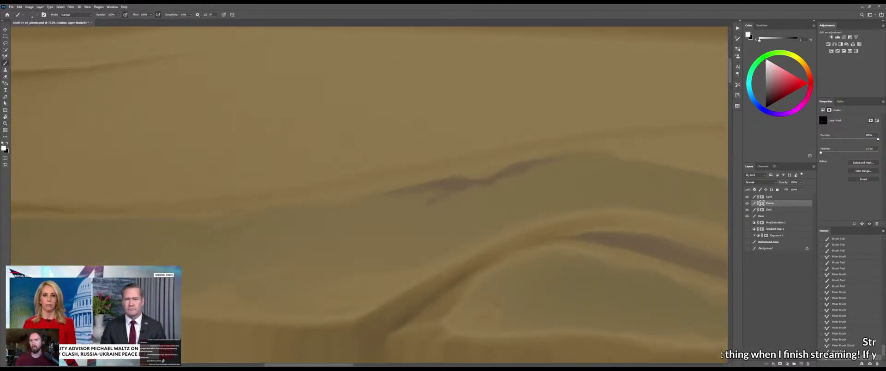
key("shift+b")
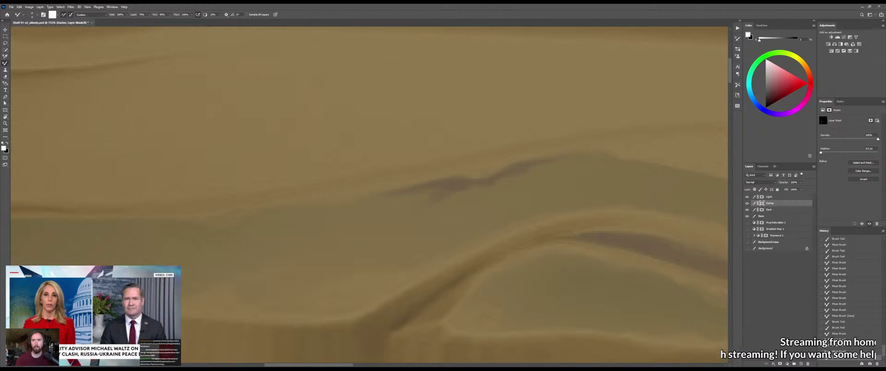
key("shift+b")
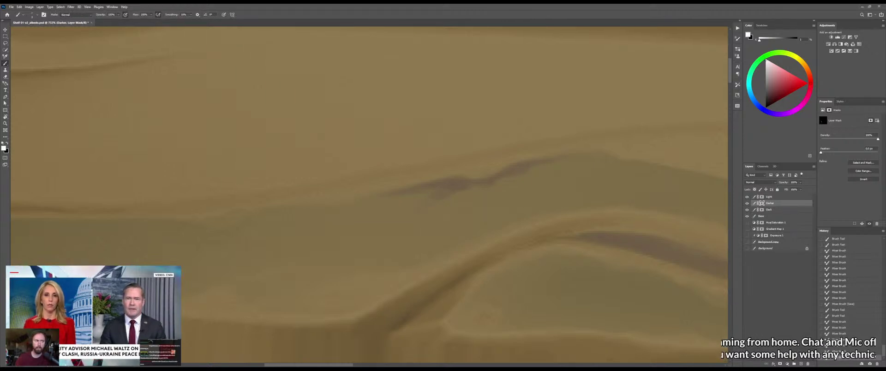
key("shift+b")
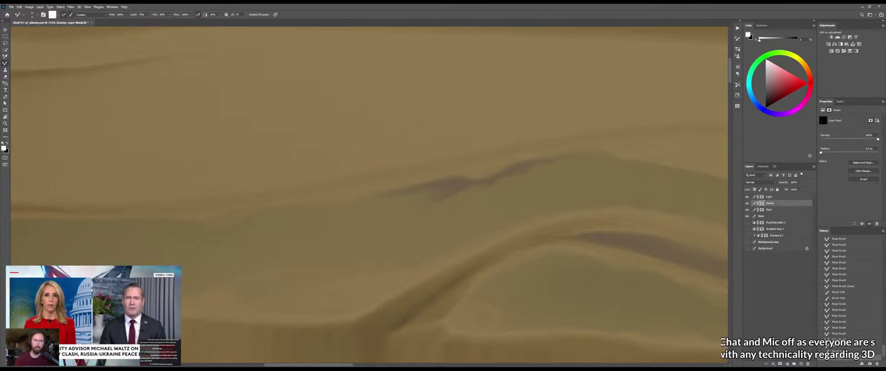
left_click_drag(446, 195, 443, 188)
Save the albedo texture and inspect the new shadow spur on the 3D shelf from another angle in Marmoset Toolbag
mouse_move(443, 188)
left_mouse_down()
mouse_move(410, 197)
mouse_move(422, 199)
mouse_move(384, 224)
left_mouse_up()
key("z")
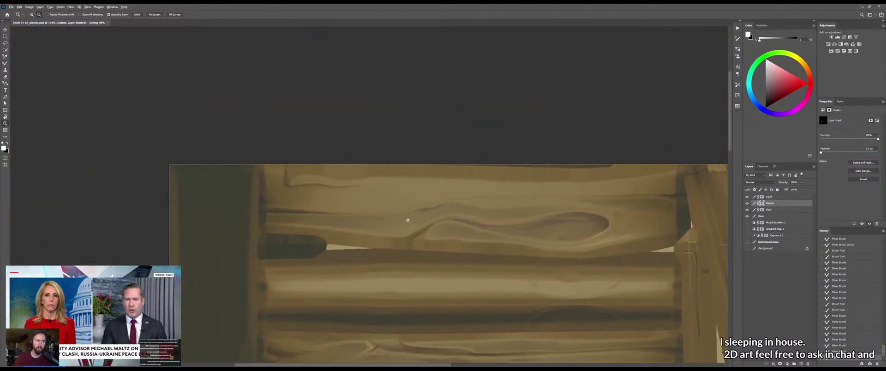
key("alt+Tab")
left_click_drag(442, 228, 482, 223)
scroll(495, 242, "up", 3)
key("alt+Tab")
Select the Dark layer and outline a long wedge above the groove at the plank's right end with the Pen tool
key("b")
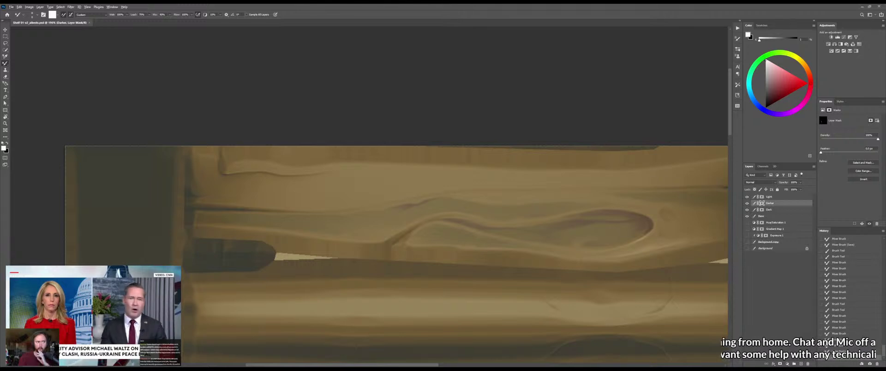
left_click(776, 210)
left_click_drag(534, 192, 375, 192)
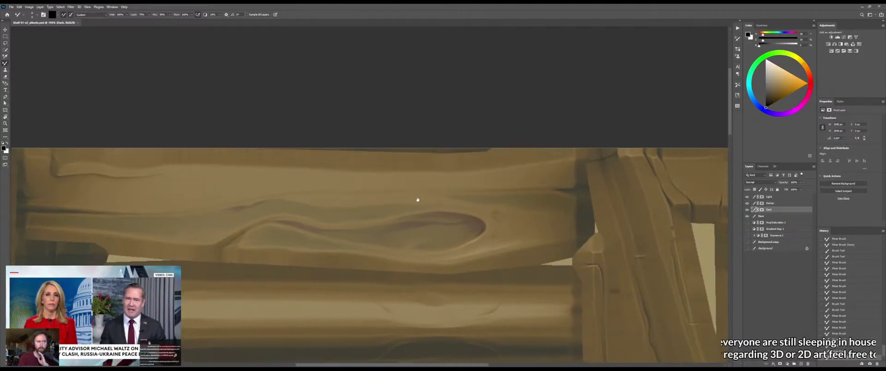
left_click_drag(458, 231, 460, 238)
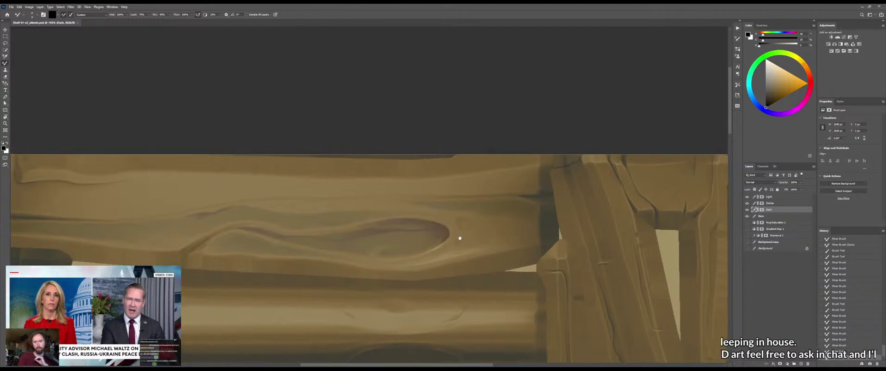
left_click_drag(471, 213, 505, 225)
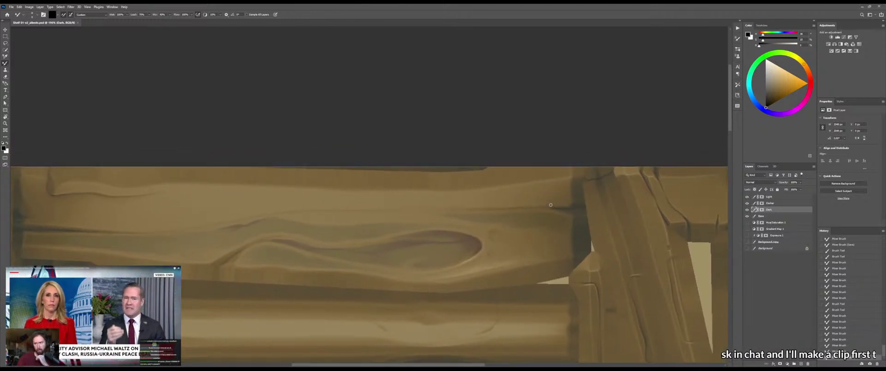
key("p")
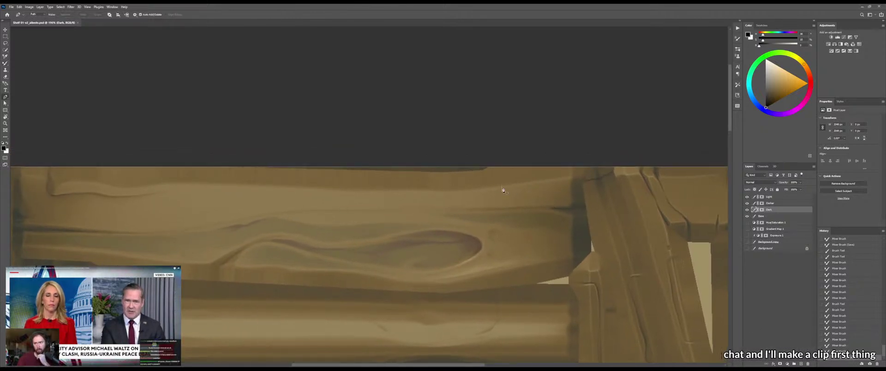
left_click(376, 208)
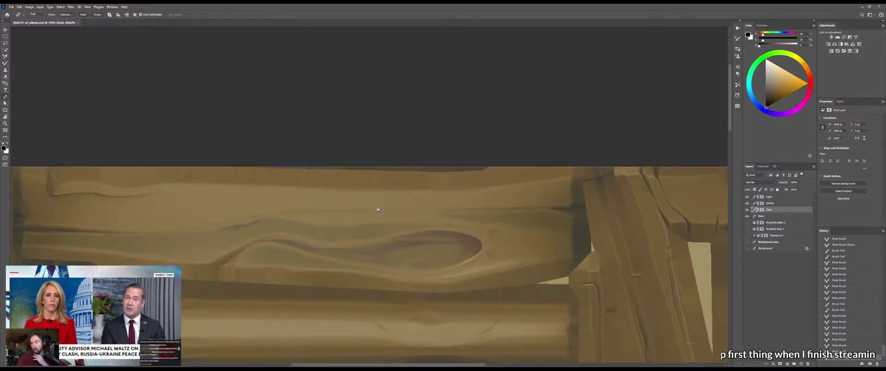
left_click(570, 180)
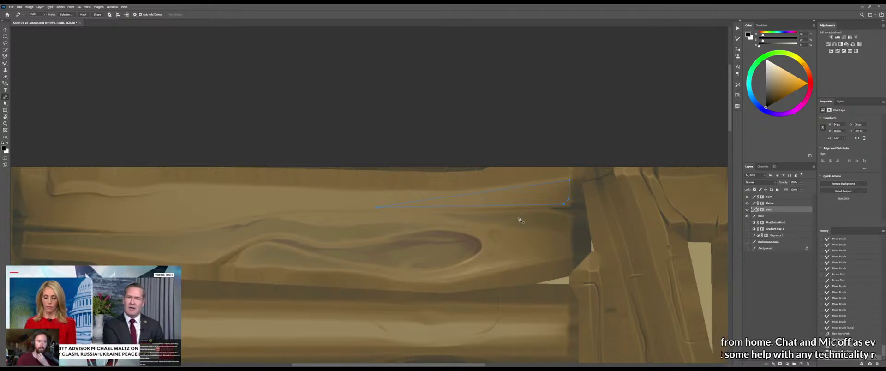
Reposition the anchor points along the wedge path's lower edge and add anchor points along its upper edge
key("z")
left_click_drag(505, 208, 548, 199)
key("p")
left_click(547, 201)
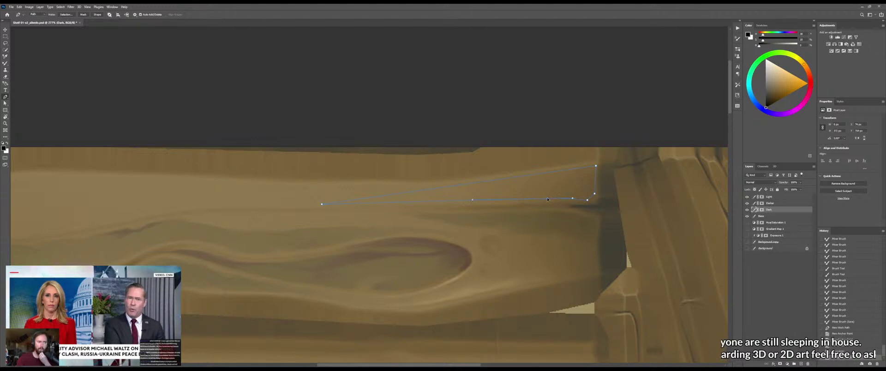
left_click(457, 202)
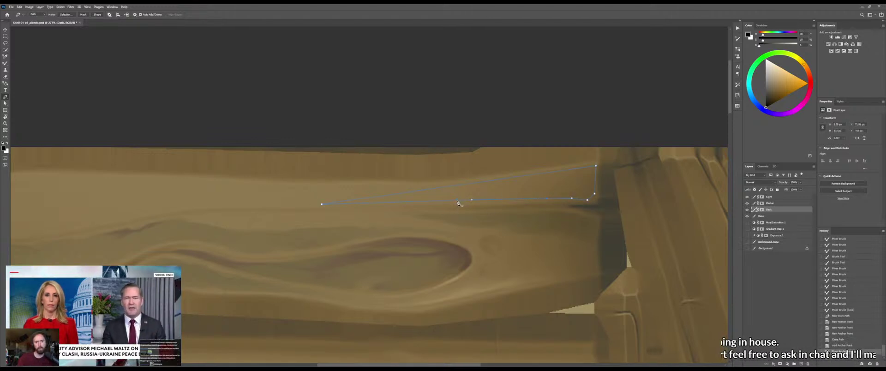
left_click(489, 183)
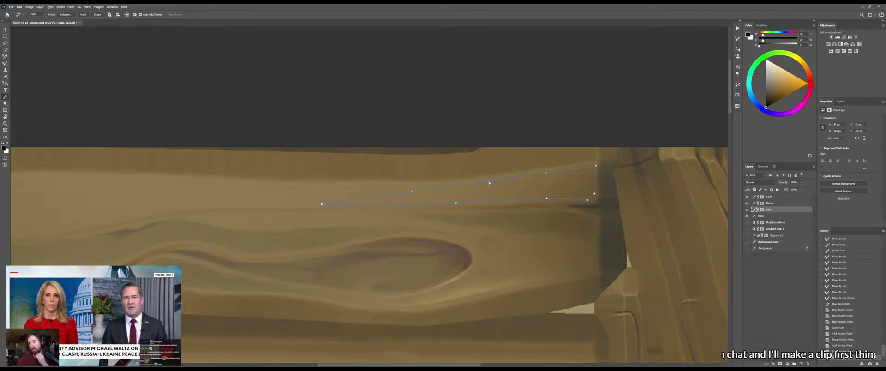
Round the wedge path's lower right corner and bend its upper edge down into a curved, thinner left taper
left_click_drag(530, 187, 470, 198)
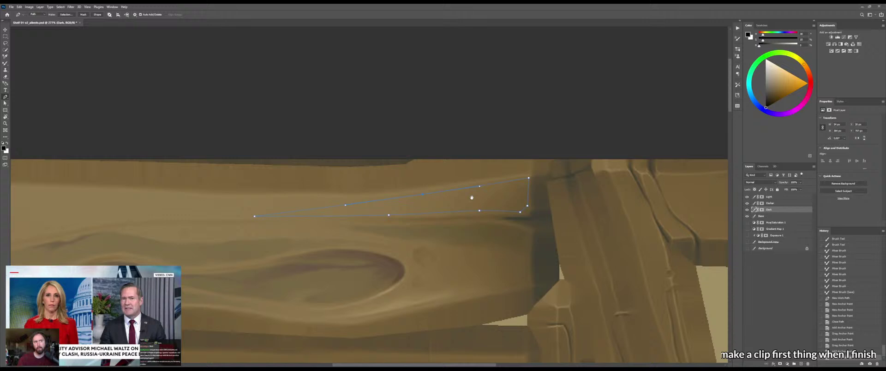
left_click(525, 211)
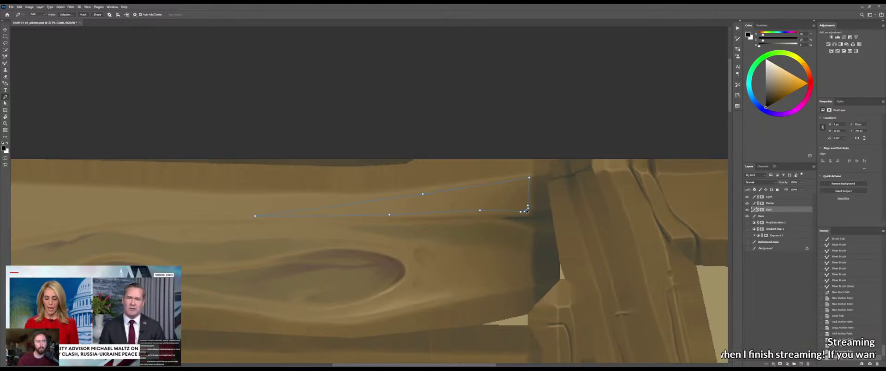
left_click_drag(526, 210, 527, 212)
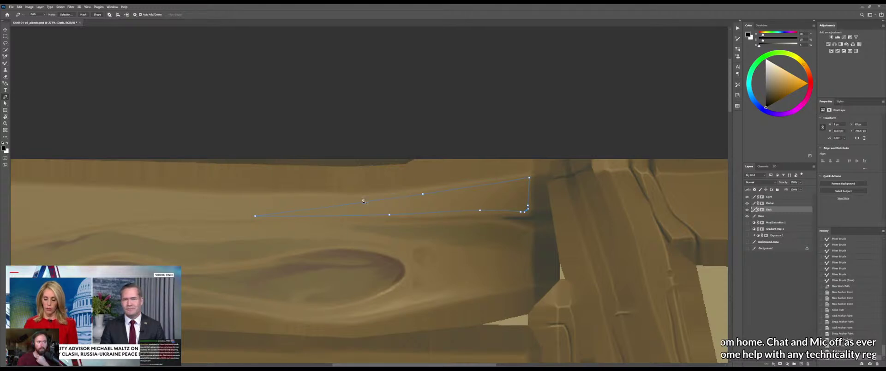
left_click(345, 205)
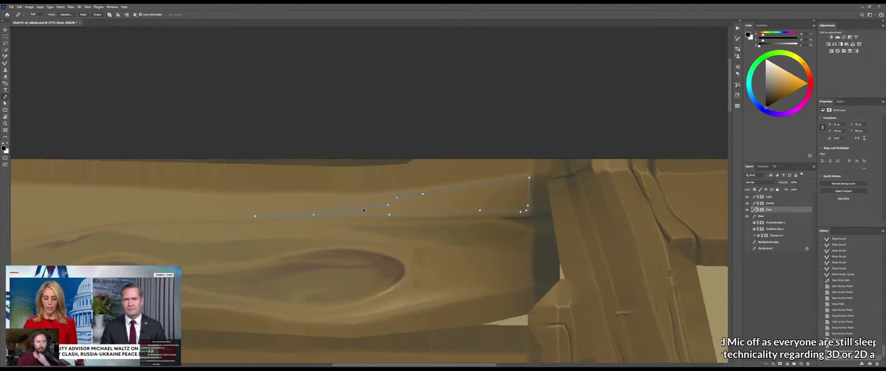
left_click_drag(363, 209, 364, 209)
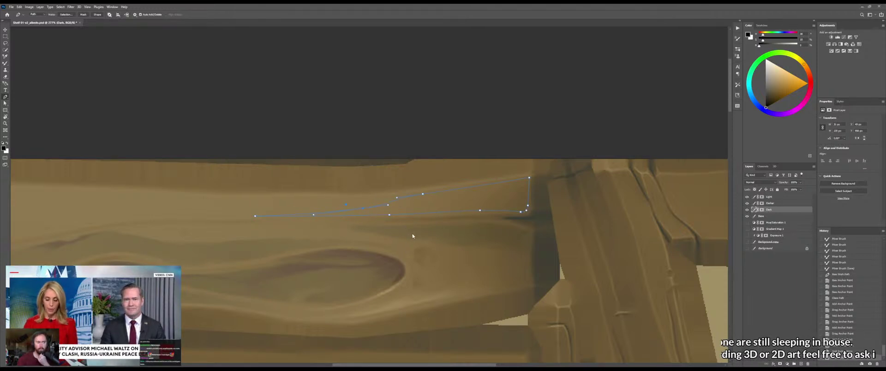
Turn the wedge path into a selection and fill it with white on the Dark layer's mask
key("ctrl+Return")
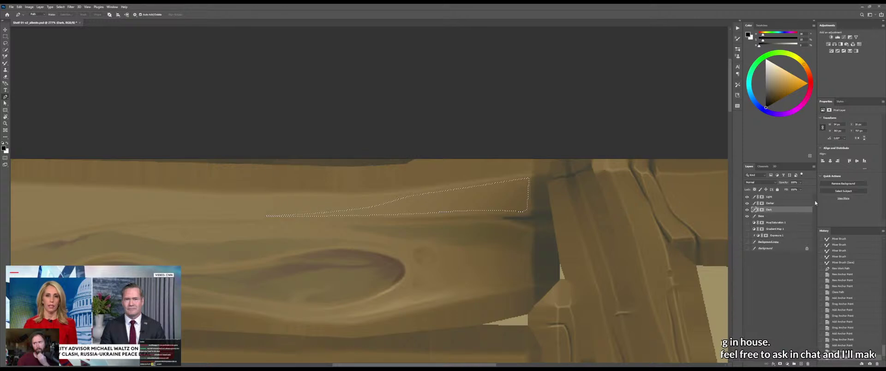
left_click(761, 210)
key("g")
key("alt+BackSpace")
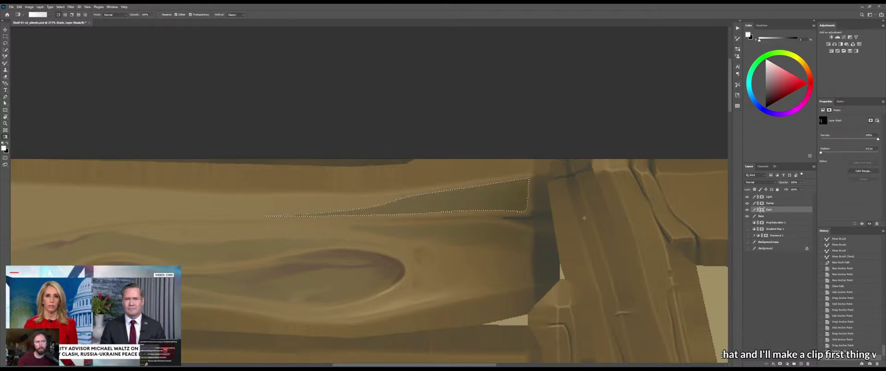
Fade the wedge's lower edge and left taper on the Dark mask with black gradients, and clear the selection
key("x")
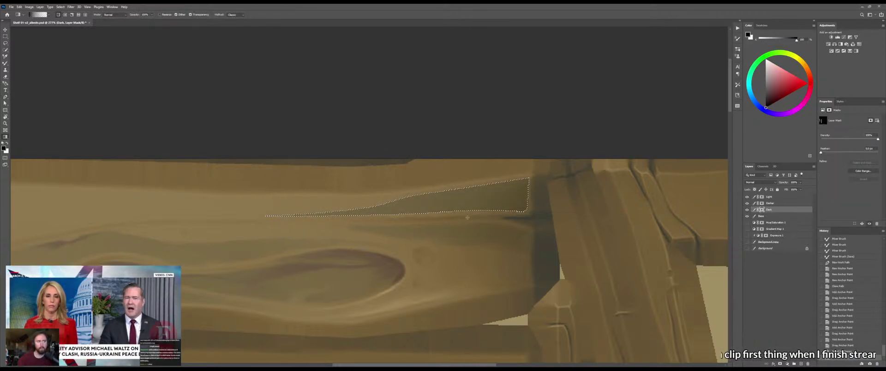
mouse_move(468, 218)
left_mouse_down()
mouse_move(465, 186)
mouse_move(463, 204)
left_mouse_up()
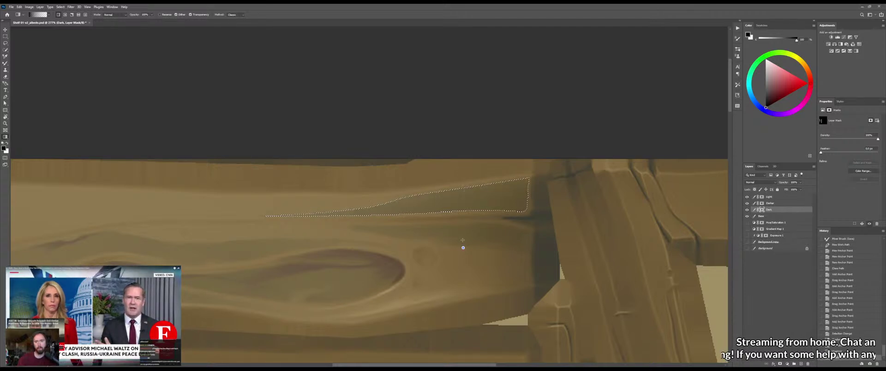
left_click_drag(463, 199, 463, 199)
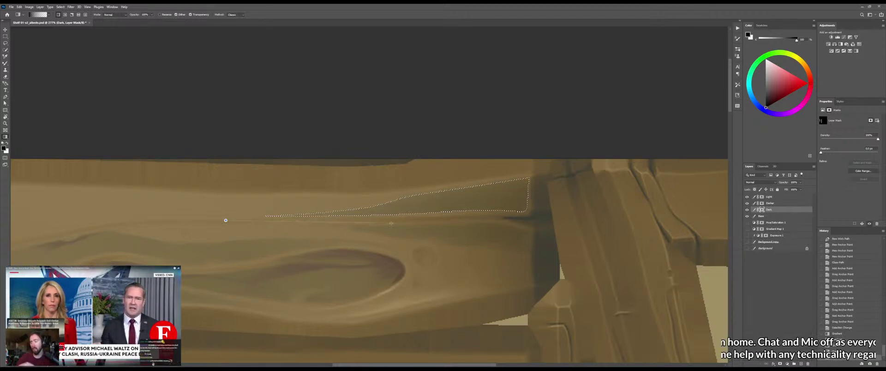
left_click_drag(391, 223, 391, 224)
Blend the wedge shadow's tapered tip, lower edge and right end into the surrounding wood with the Mixer Brush on the Dark mask
key("z")
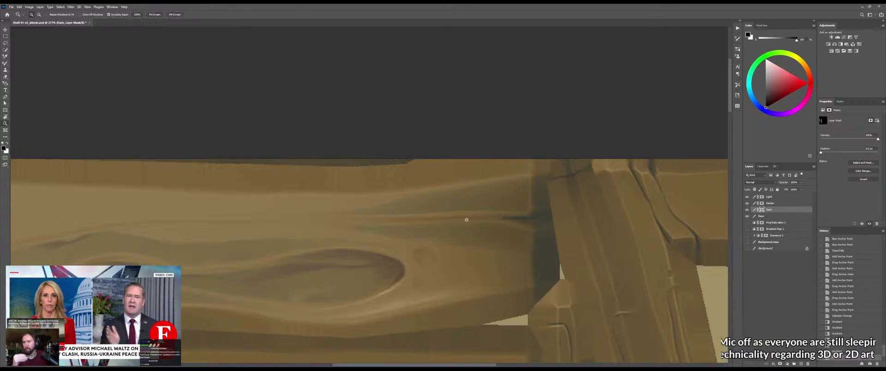
key("ctrl+0")
left_click_drag(429, 229, 437, 228)
mouse_move(401, 64)
left_mouse_down()
mouse_move(459, 225)
mouse_move(483, 216)
left_mouse_up()
key("b")
key("shift+b")
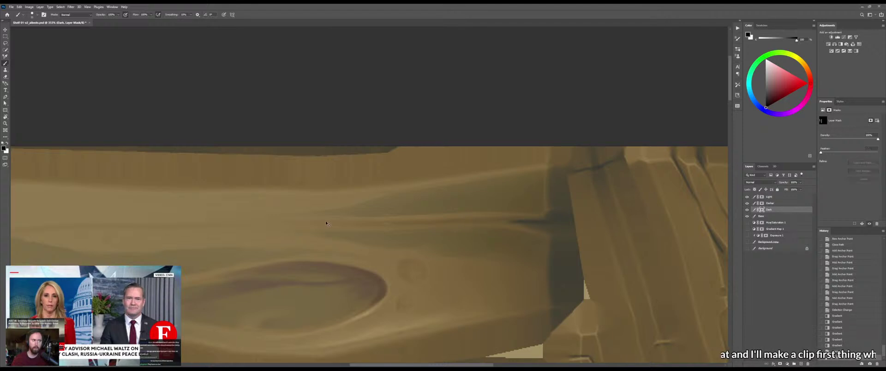
key("shift+b")
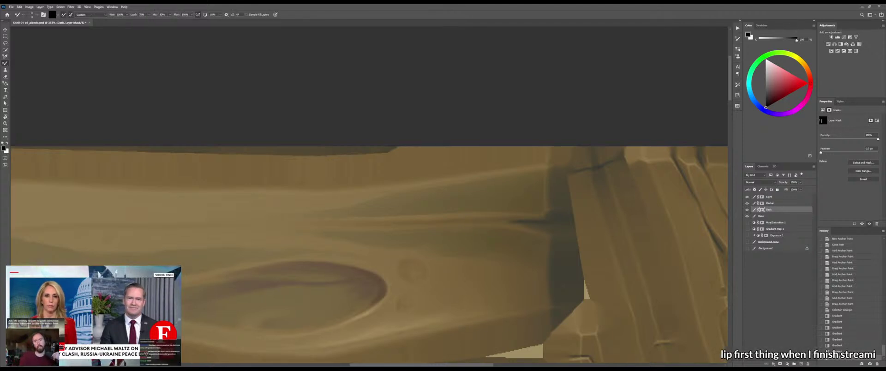
left_click_drag(295, 222, 415, 214)
mouse_move(323, 217)
left_mouse_down()
mouse_move(485, 206)
mouse_move(443, 216)
mouse_move(532, 216)
left_mouse_up()
right_click(398, 219, "alt")
mouse_move(532, 216)
left_mouse_down()
mouse_move(557, 217)
mouse_move(548, 178)
left_mouse_up()
left_click_drag(547, 206, 557, 165)
left_click(410, 270)
mouse_move(559, 167)
left_mouse_down()
mouse_move(372, 191)
mouse_move(336, 215)
left_mouse_up()
Paint small white brush strokes on the Dark mask along the wedge's lower edge to strengthen the shadow above the groove
key("z")
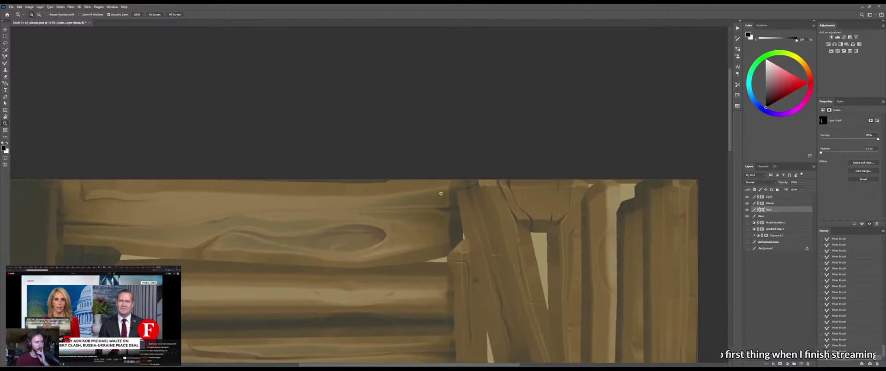
left_click_drag(427, 203, 467, 208)
key("b")
key("shift+b")
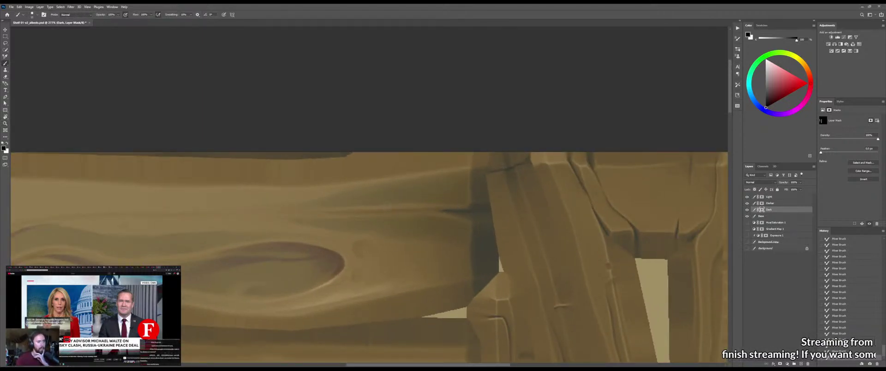
key("z")
mouse_move(388, 204)
left_mouse_down()
mouse_move(400, 205)
mouse_move(382, 208)
left_mouse_up()
key("b")
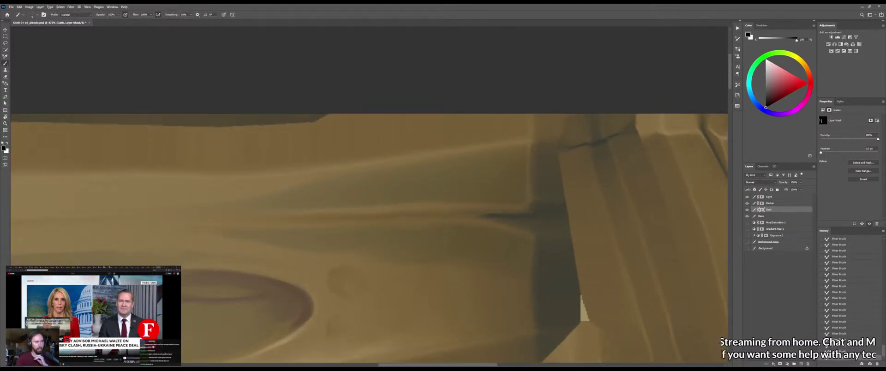
key("x")
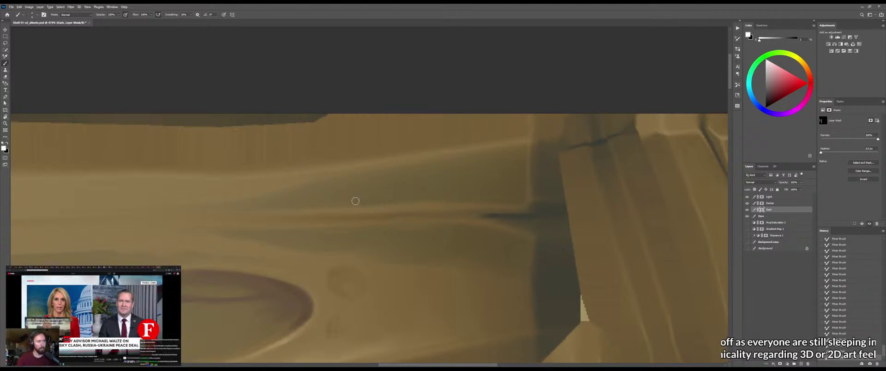
mouse_move(345, 202)
left_mouse_down()
mouse_move(404, 200)
mouse_move(344, 202)
mouse_move(366, 201)
left_mouse_up()
right_click(352, 202, "alt")
right_click(294, 208, "alt")
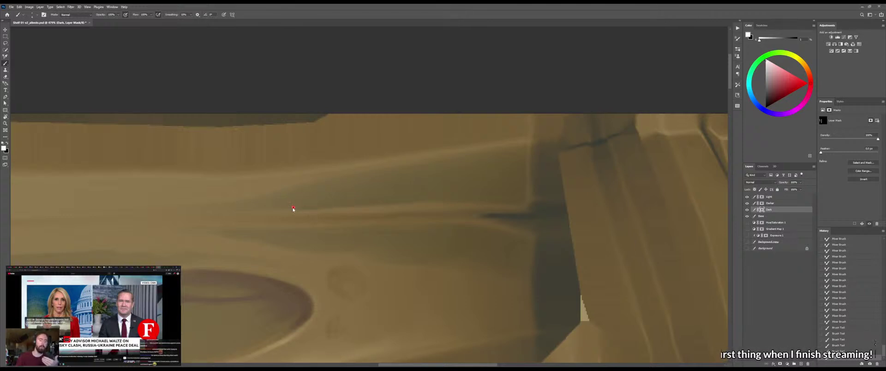
mouse_move(294, 209)
left_mouse_down()
mouse_move(392, 201)
mouse_move(369, 203)
left_mouse_up()
Smooth the fresh strokes along the wedge's lower edge with the Mixer Brush
key("shift+b")
left_click_drag(265, 210, 375, 204)
mouse_move(378, 202)
left_mouse_down()
mouse_move(407, 198)
mouse_move(351, 203)
mouse_move(378, 201)
mouse_move(341, 219)
mouse_move(369, 219)
left_mouse_up()
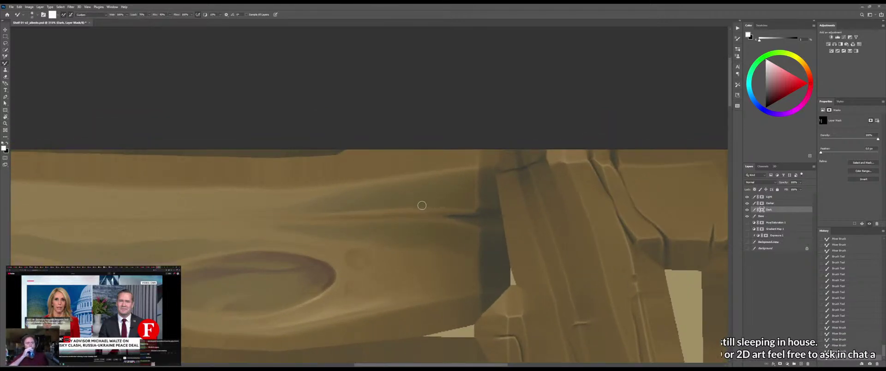
Soften the wedge shadow near the groove and along its upper edge using a larger black brush on the Dark mask
key("shift+b")
key("x")
key("bracketright")
key("bracketright")
key("bracketright")
key("bracketright")
key("bracketright")
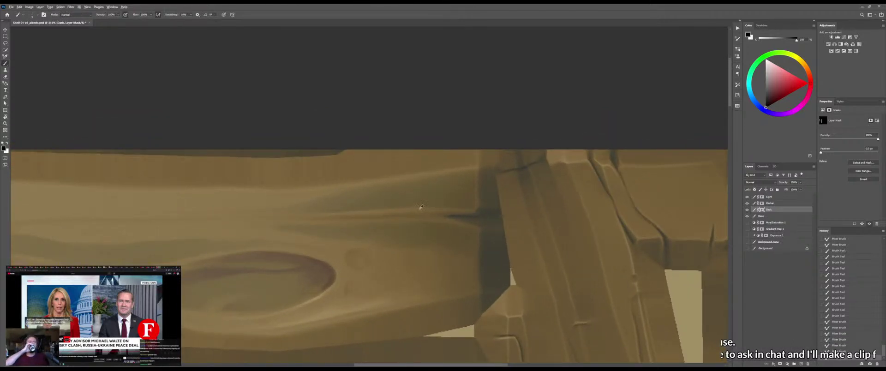
left_click_drag(415, 208, 449, 211)
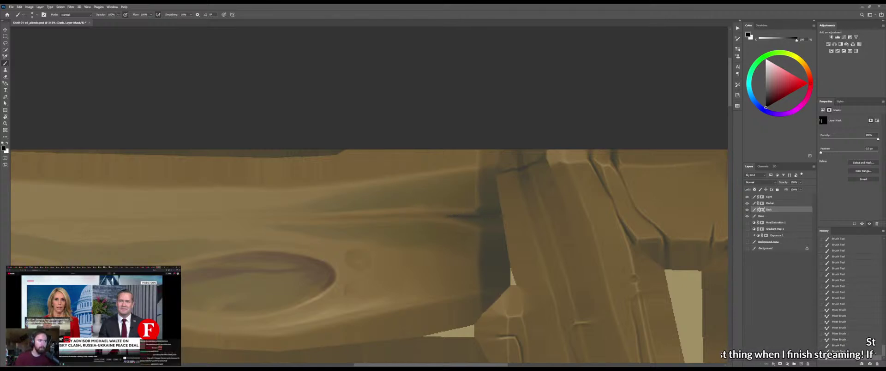
left_click(409, 178)
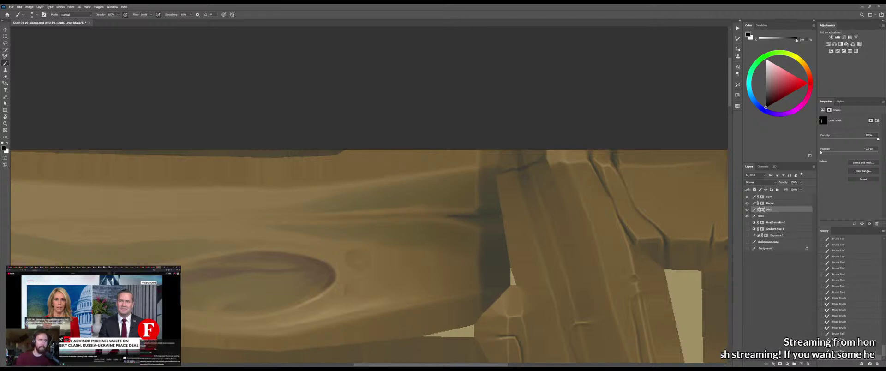
left_click_drag(299, 201, 332, 192)
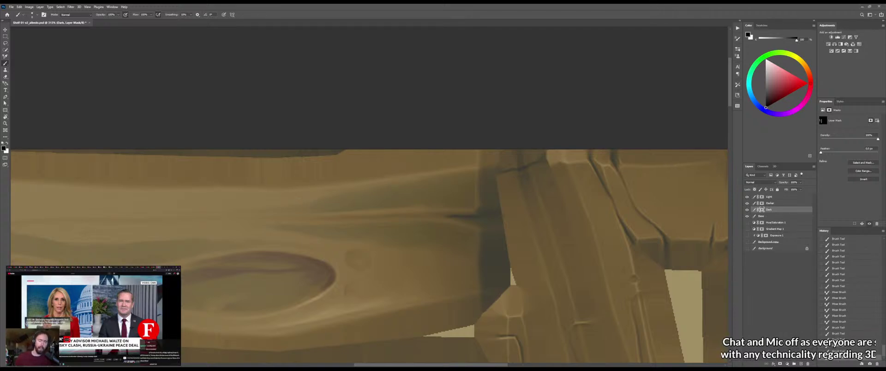
Save the albedo texture, inspect the new wedge shadow on the 3D shelf from below in Marmoset Toolbag, and return to Photoshop
left_click_drag(455, 190, 399, 186)
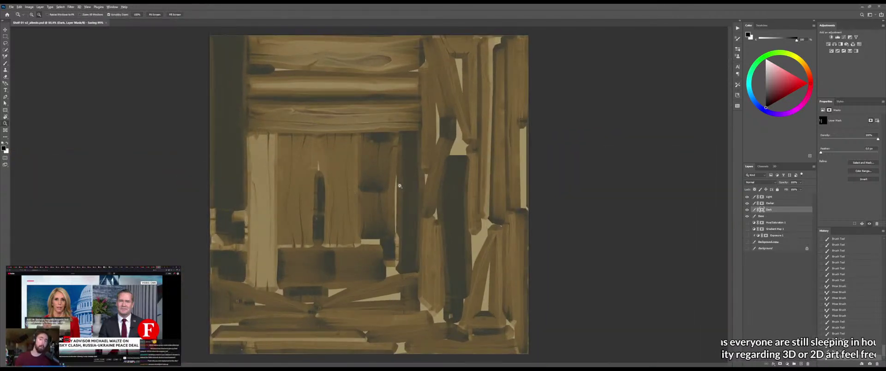
key("alt+Tab")
scroll(518, 280, "up", 5)
left_click_drag(518, 280, 480, 249)
left_click_drag(561, 263, 513, 276)
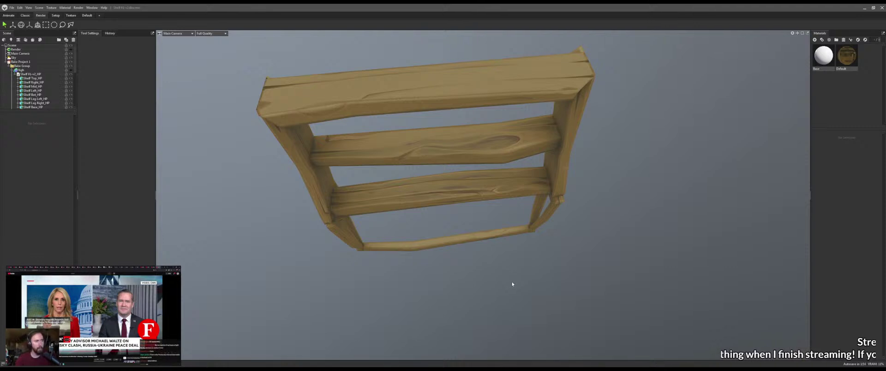
key("alt+Tab")
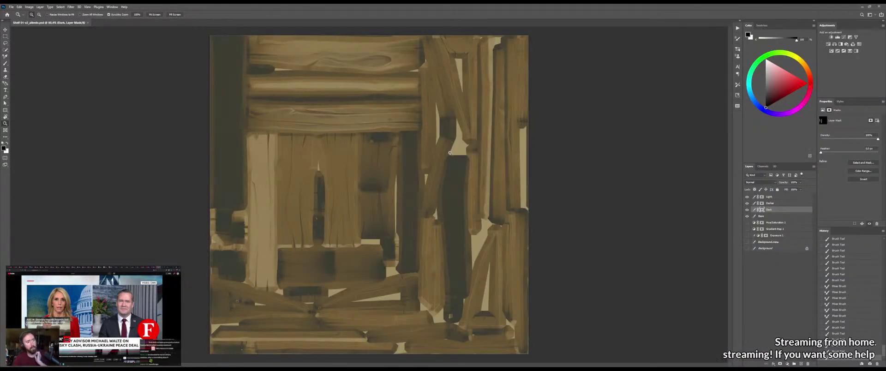
Outline a tapering band from the plank's right end to the lower right rim of the knot with the Pen tool
left_click_drag(433, 79, 533, 198)
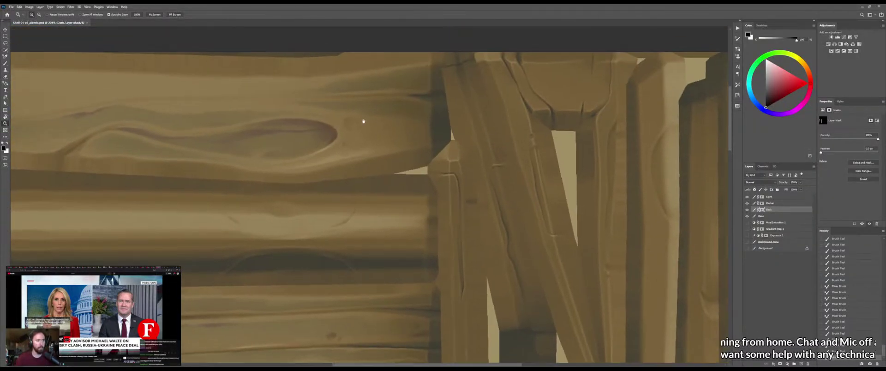
left_click_drag(362, 119, 411, 149)
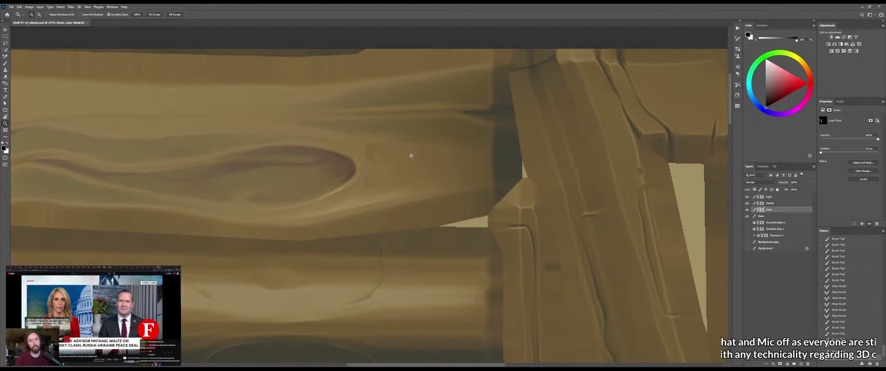
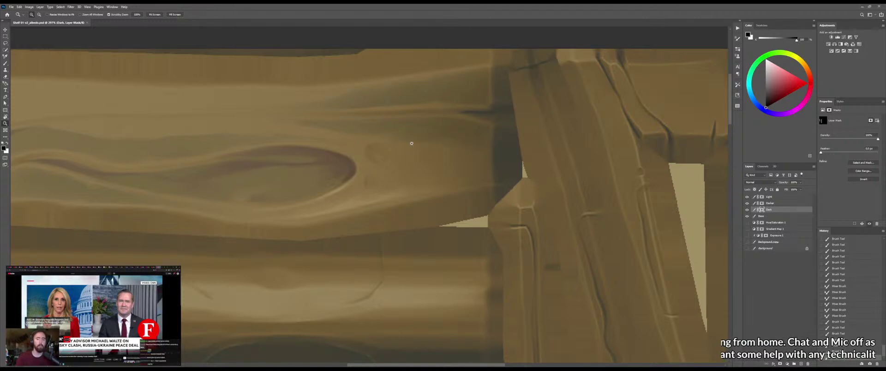
key("p")
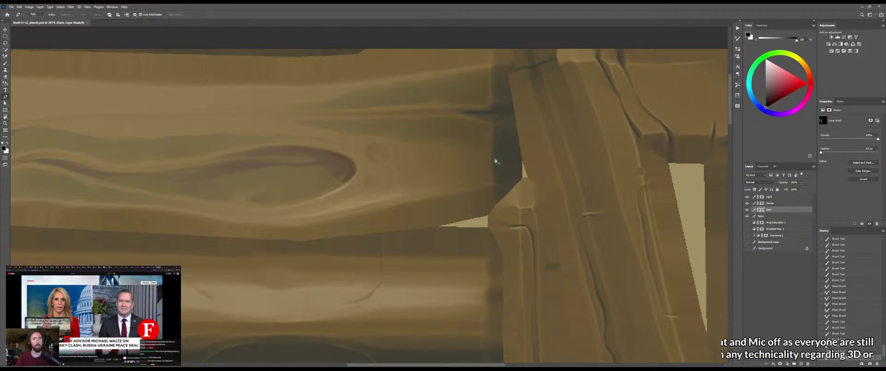
left_click(487, 156)
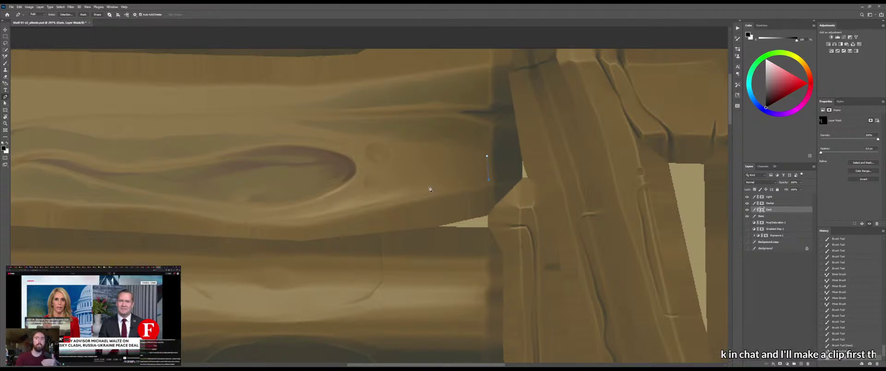
left_click(308, 209)
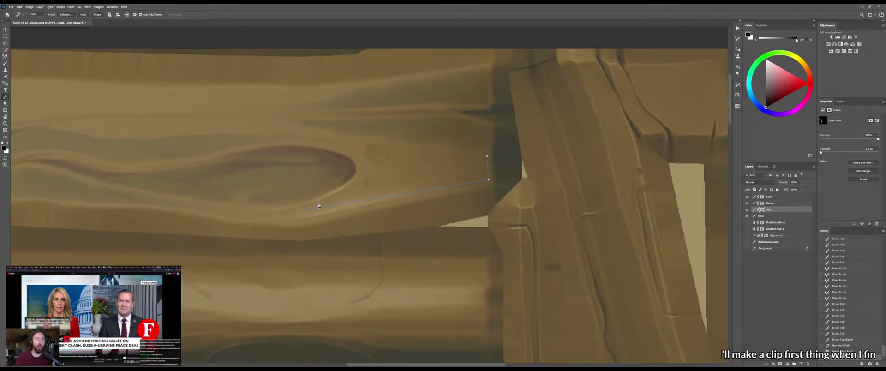
left_click(362, 174)
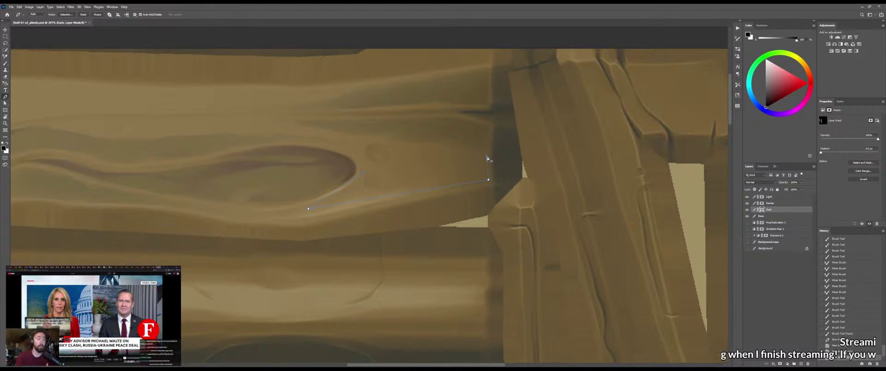
Add anchor points midway along the band path's upper and lower edges and beside the knot, and bend these edges into curves
left_click(431, 165)
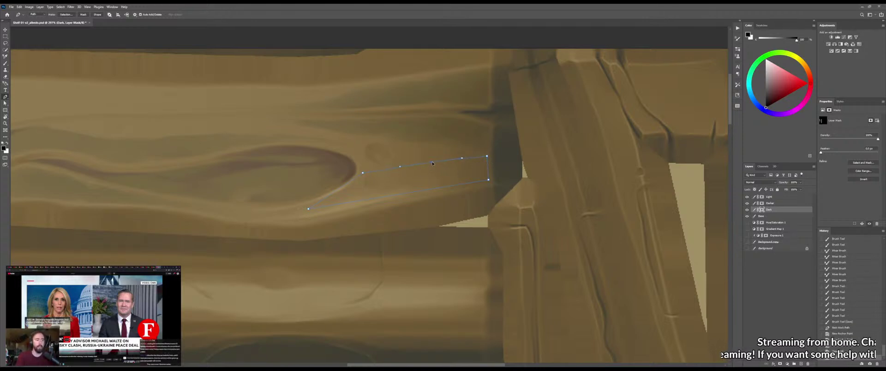
left_click(429, 190)
left_click_drag(431, 180, 426, 183)
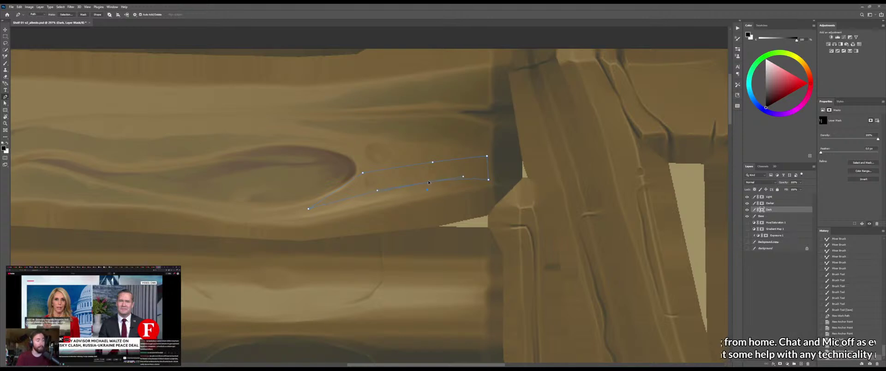
left_click(345, 190)
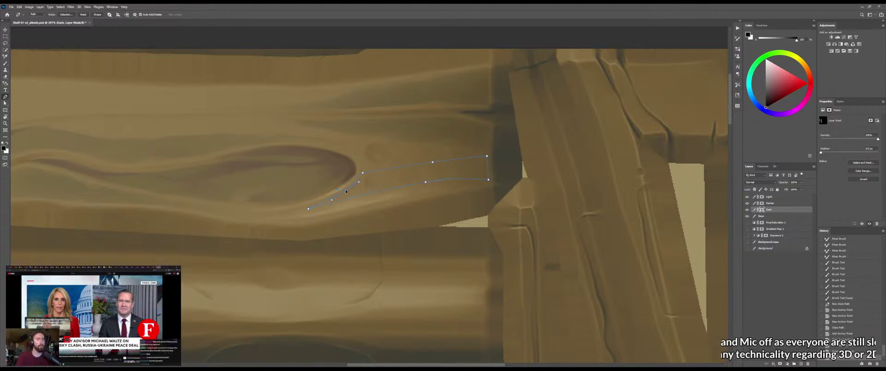
left_click_drag(347, 190, 341, 201)
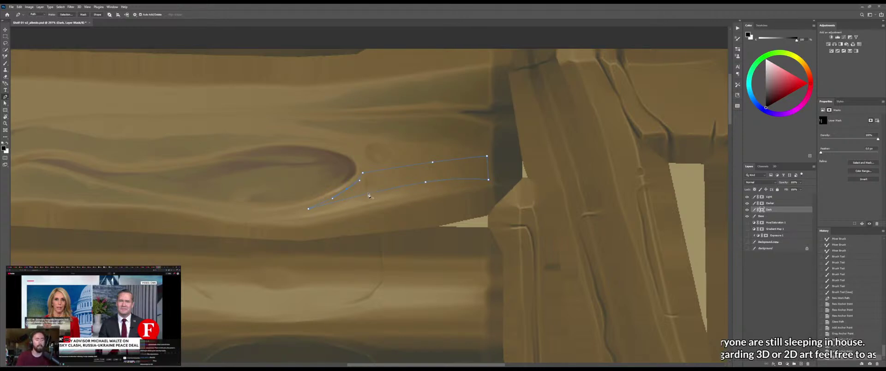
Add an anchor point to the band's lower edge to thin its taper below the knot, and bow its right side slightly outward
left_click(383, 190)
mouse_move(385, 189)
left_mouse_down()
mouse_move(344, 201)
mouse_move(378, 184)
left_mouse_up()
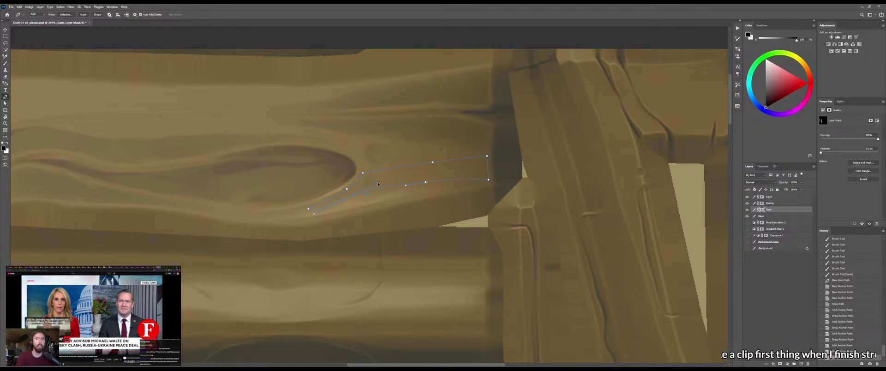
left_click_drag(344, 201, 345, 199)
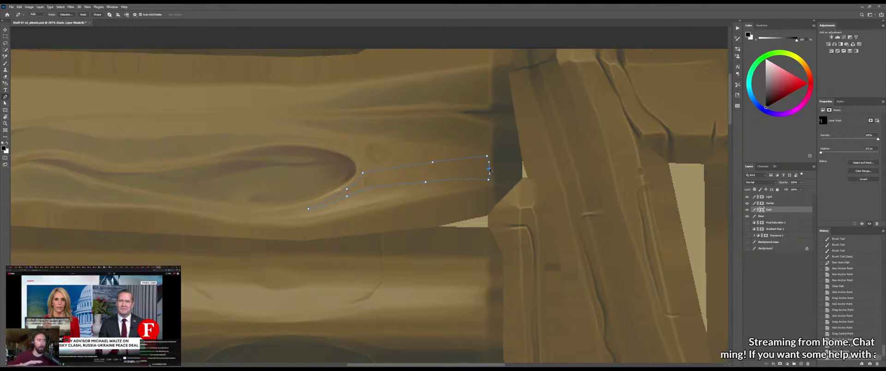
left_click_drag(488, 170, 490, 170)
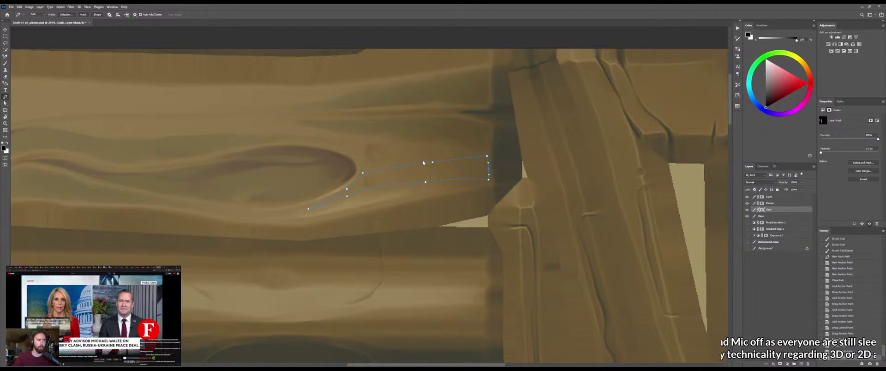
Add an anchor point midway along the band's upper edge, adjust the curve slightly, and convert the path into a selection
left_click(432, 164)
left_click_drag(432, 165, 432, 166)
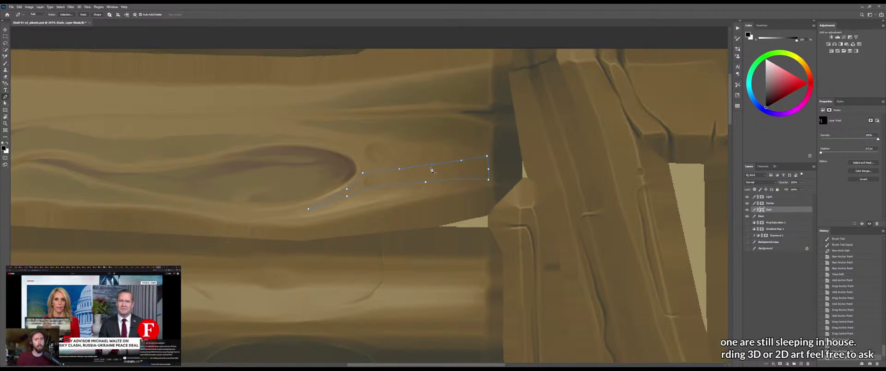
right_click(436, 173)
left_click(460, 193)
key("ctrl+Return")
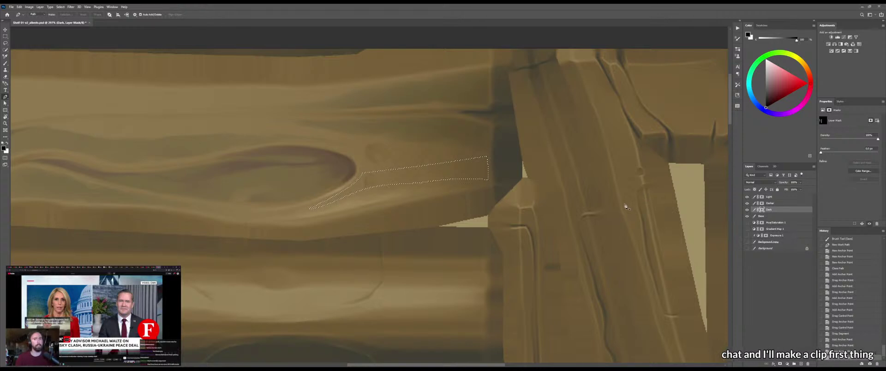
Fill the band on the Dark layer's mask with a white gradient, fade its upper, lower and right edges with black gradients, and deselect
key("g")
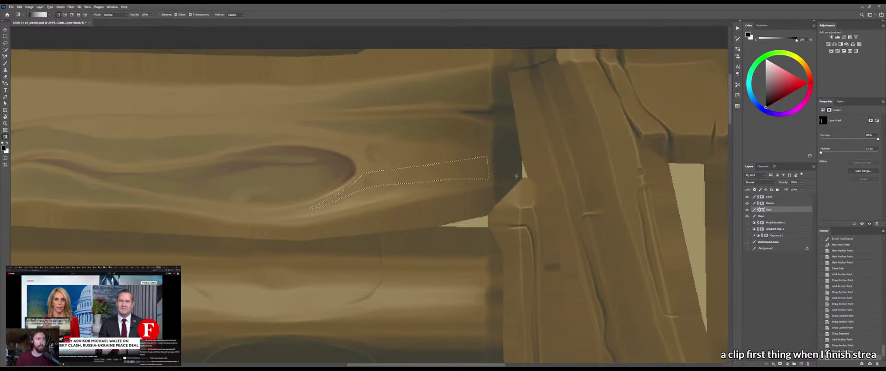
key("x")
left_click_drag(523, 176, 314, 194)
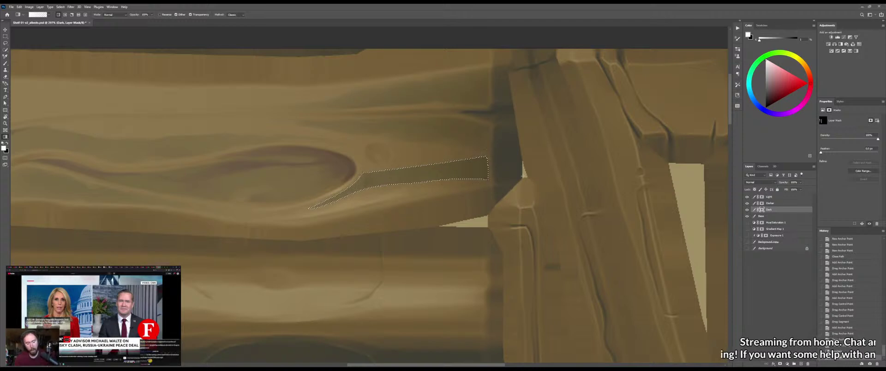
key("x")
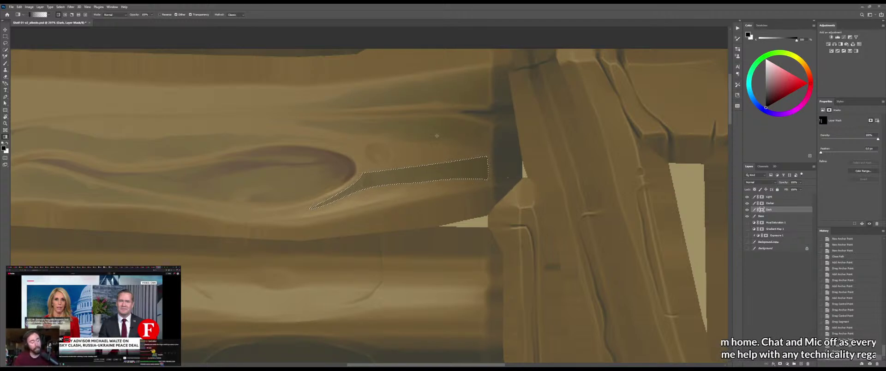
left_click_drag(427, 165, 421, 120)
left_click_drag(427, 177, 434, 223)
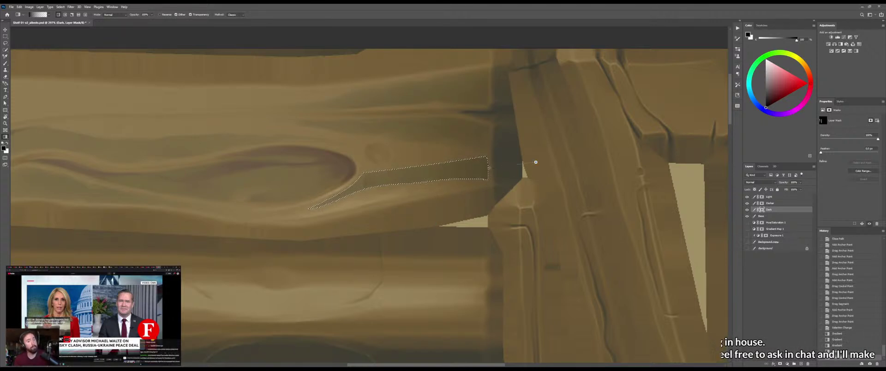
left_click_drag(548, 164, 557, 164)
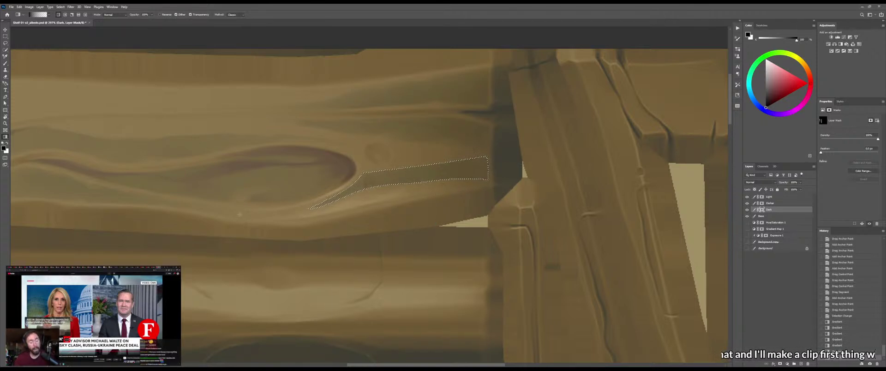
key("ctrl+d")
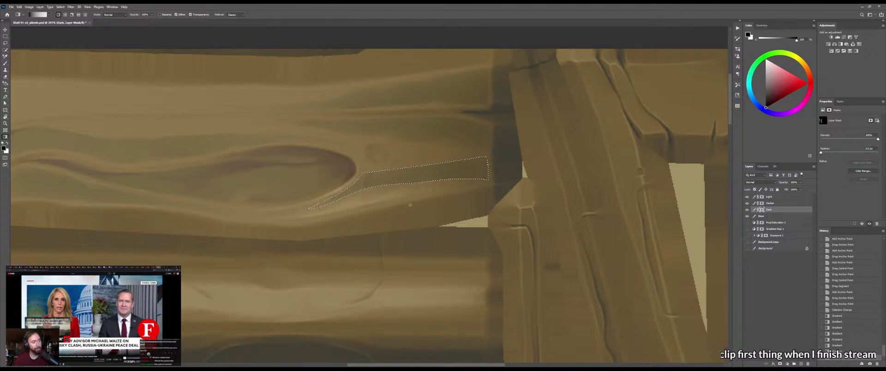
Soften the band shadow's edges toward the plank's right end with small black brush strokes on the Dark layer's mask
key("z")
mouse_move(416, 203)
left_mouse_down()
mouse_move(392, 208)
mouse_move(420, 199)
left_mouse_up()
key("b")
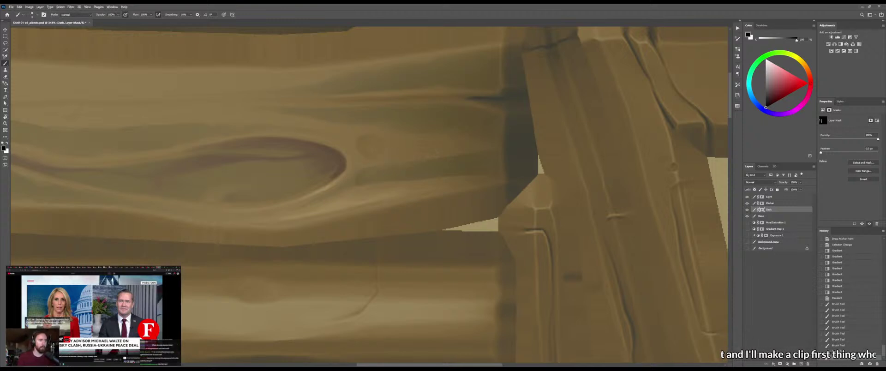
mouse_move(456, 152)
left_mouse_down()
mouse_move(504, 147)
mouse_move(499, 168)
left_mouse_up()
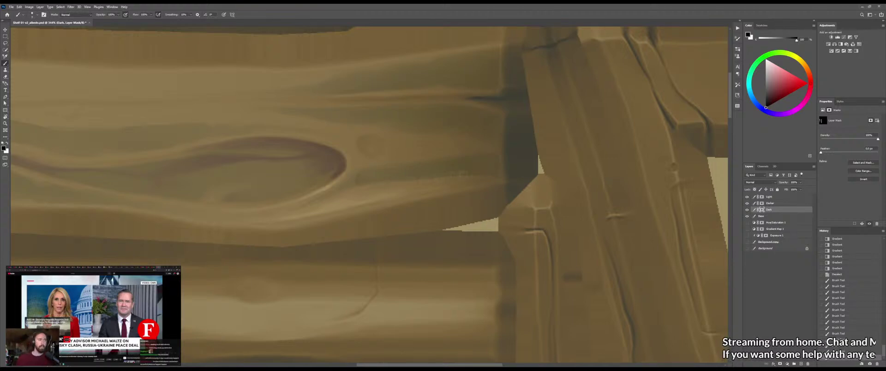
mouse_move(477, 176)
left_mouse_down()
mouse_move(503, 173)
mouse_move(416, 195)
mouse_move(441, 190)
left_mouse_up()
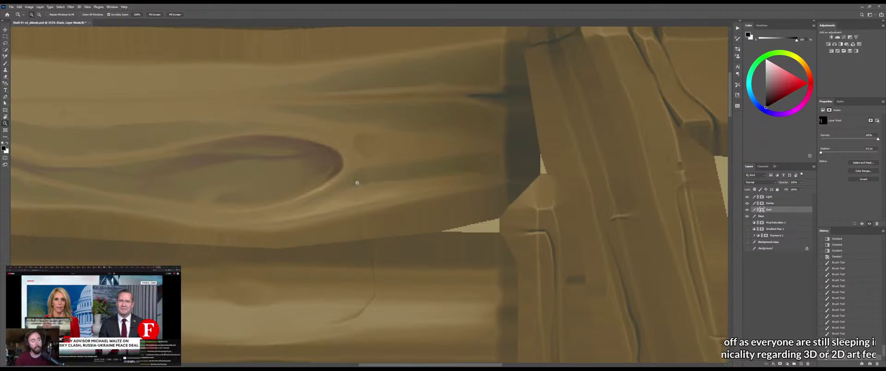
Trim the band's tip beside the knot, paint a small dark spot there with white on the mask, and blend it with the Mixer Brush
key("b")
left_click_drag(359, 184, 359, 191)
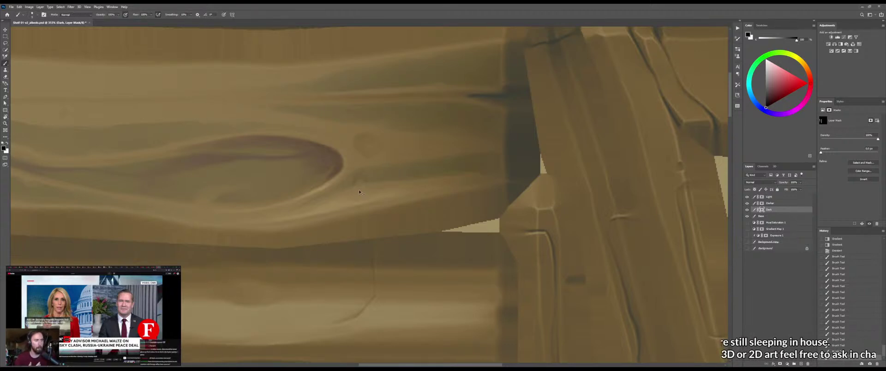
key("x")
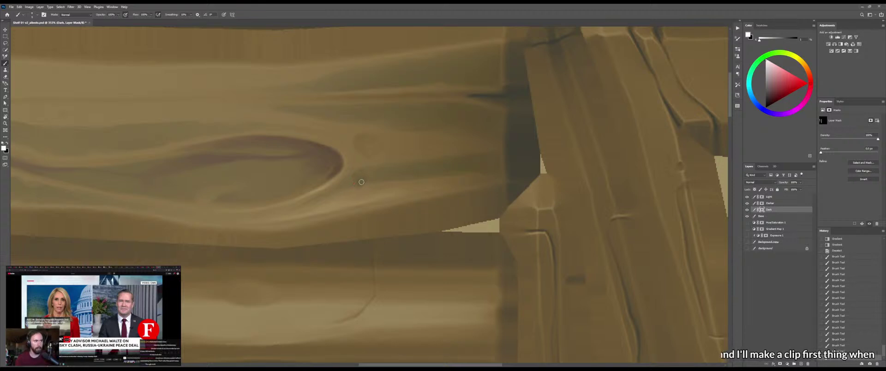
key("shift+b")
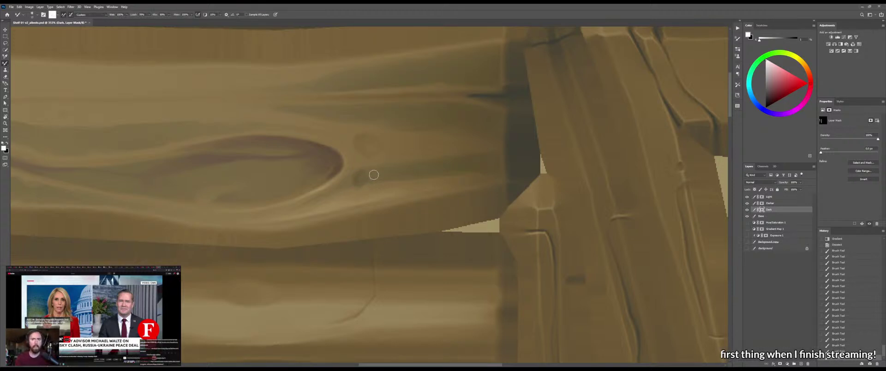
mouse_move(373, 174)
left_mouse_down()
mouse_move(363, 170)
mouse_move(369, 175)
mouse_move(358, 183)
left_mouse_up()
key("shift+b")
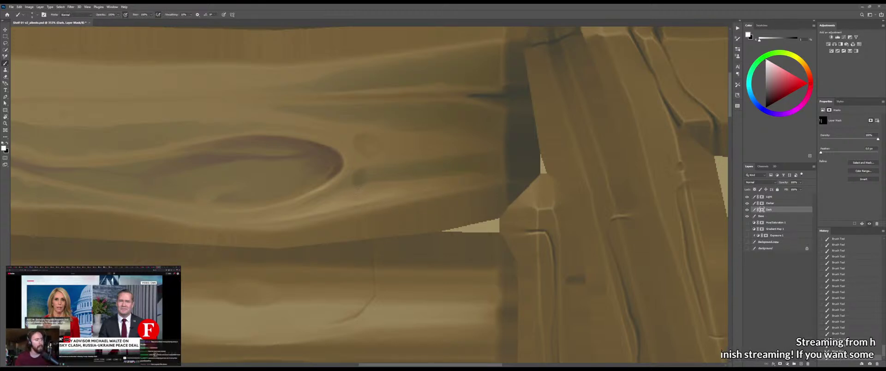
key("shift+b")
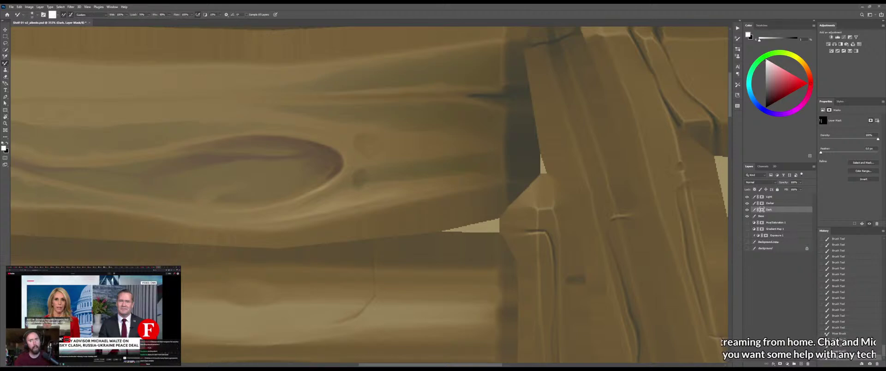
key("shift+b")
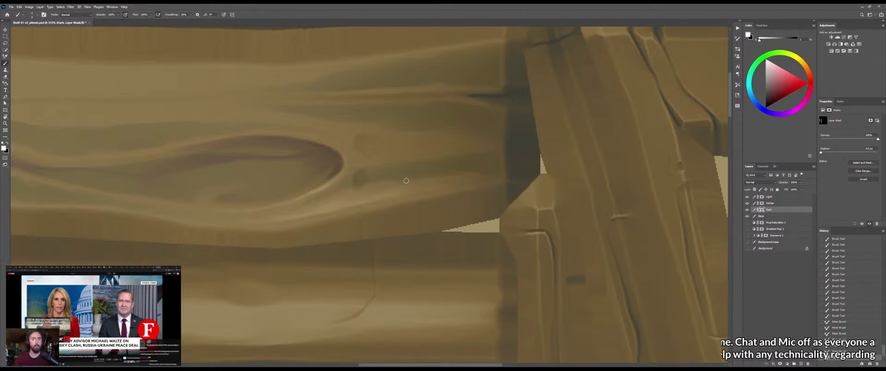
Refine the band shadow's lower edge with fine brush strokes, and smooth them with the Mixer Brush
key("ctrl+space")
mouse_move(437, 178)
left_mouse_down()
mouse_move(396, 176)
mouse_move(443, 176)
left_mouse_up()
key("b")
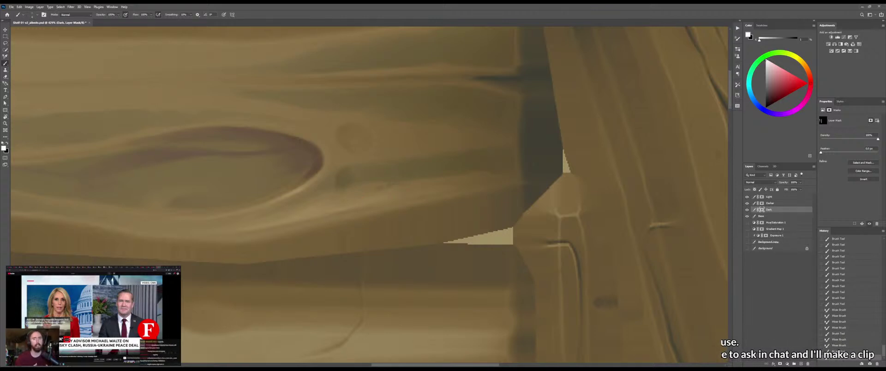
key("shift+b")
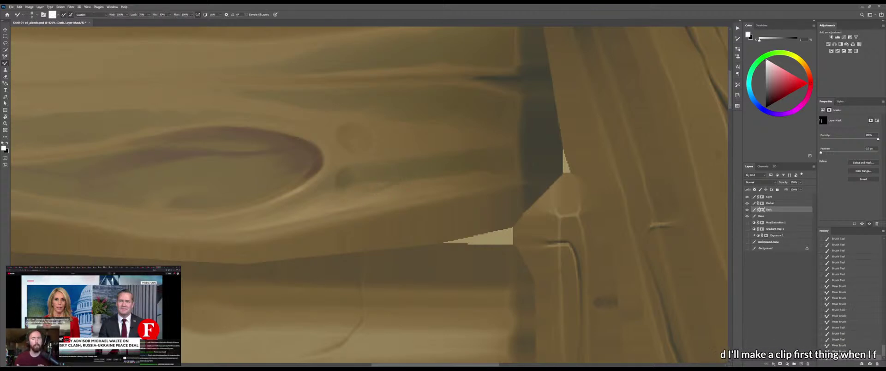
key("shift+b")
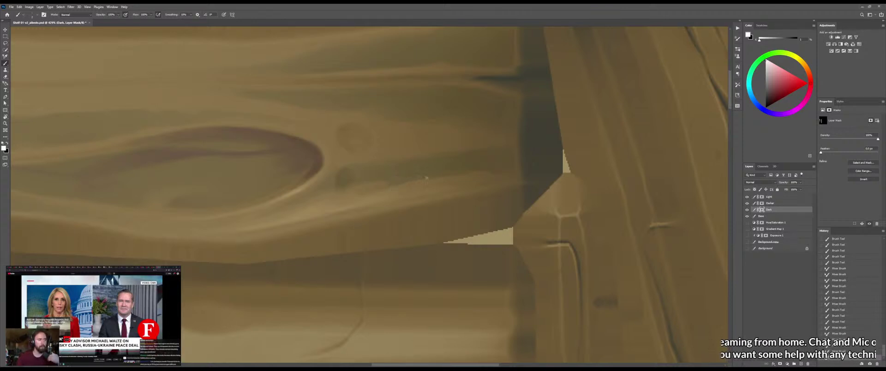
key("shift+b")
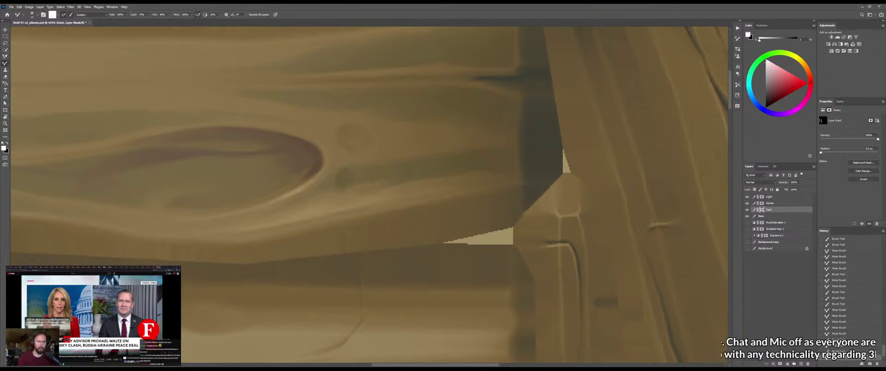
Save the albedo texture, inspect the band shadow on the 3D shelf in Marmoset Toolbag, and return to Photoshop
key("ctrl+space")
left_click_drag(418, 196, 400, 200)
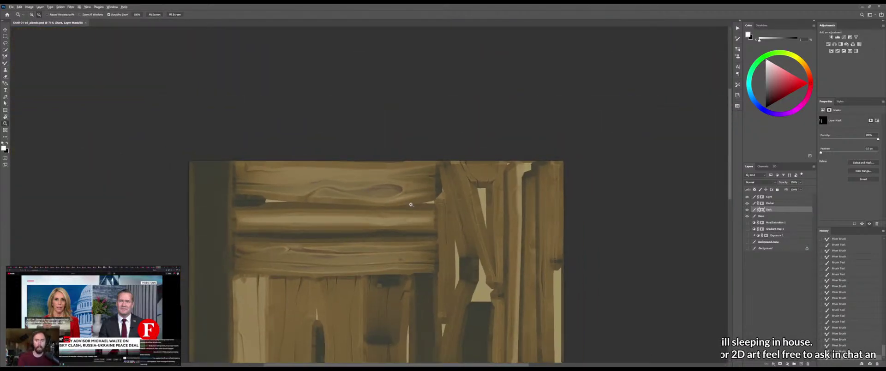
key("alt+Tab")
mouse_move(477, 271)
left_mouse_down()
mouse_move(538, 263)
mouse_move(477, 278)
left_mouse_up()
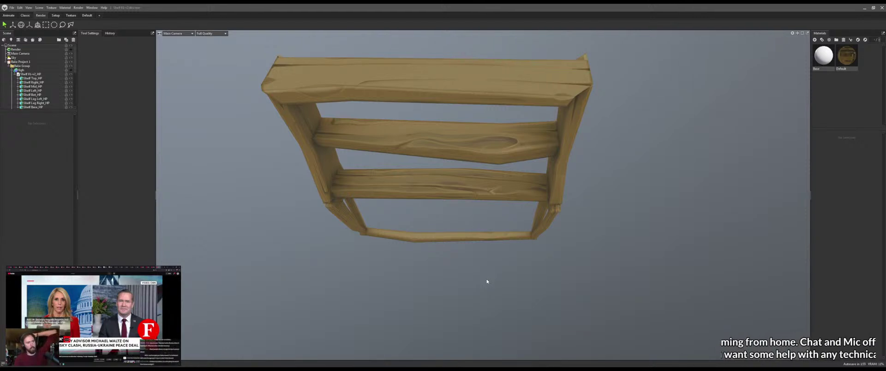
key("alt+Tab")
left_click_drag(416, 192, 440, 192)
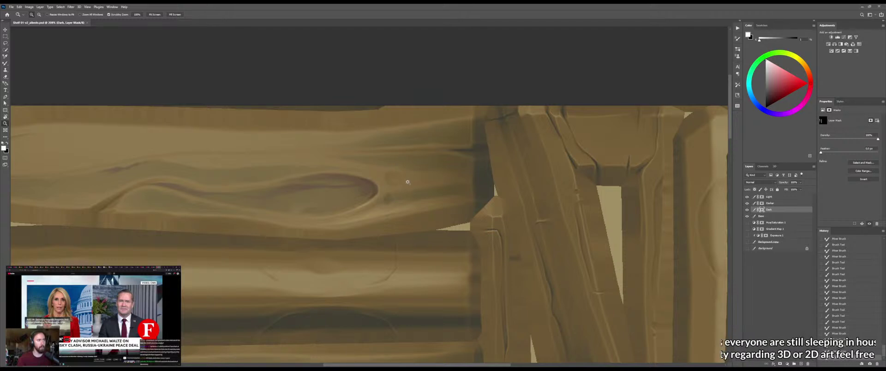
Touch up the shading along the knot's upper right rim with the Mixer Brush on the Dark layer's mask
key("b")
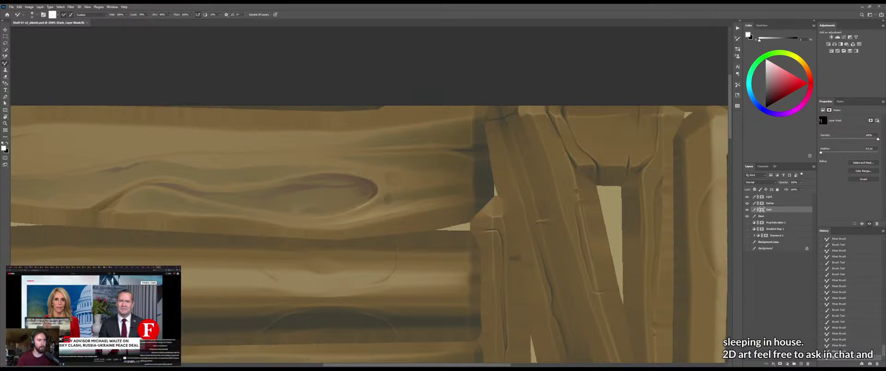
key("x")
left_click_drag(356, 176, 375, 178)
key("x")
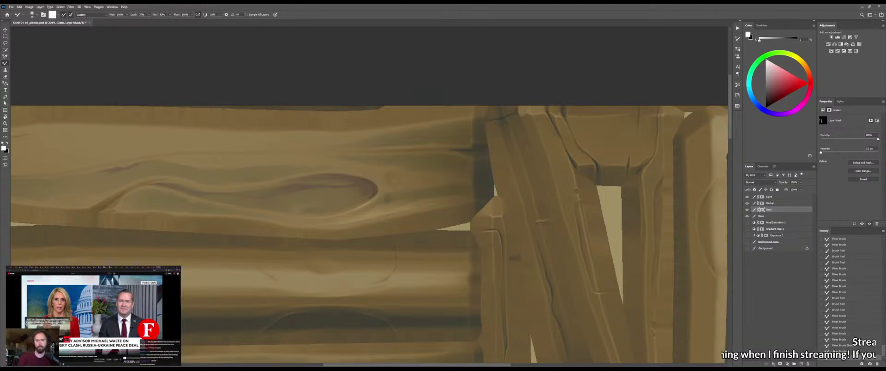
Lasso the shaded area between the knot's right rim and the plank's end, clear its shadows with a black gradient on the mask, and deselect
key("l")
left_click_drag(309, 153, 344, 164)
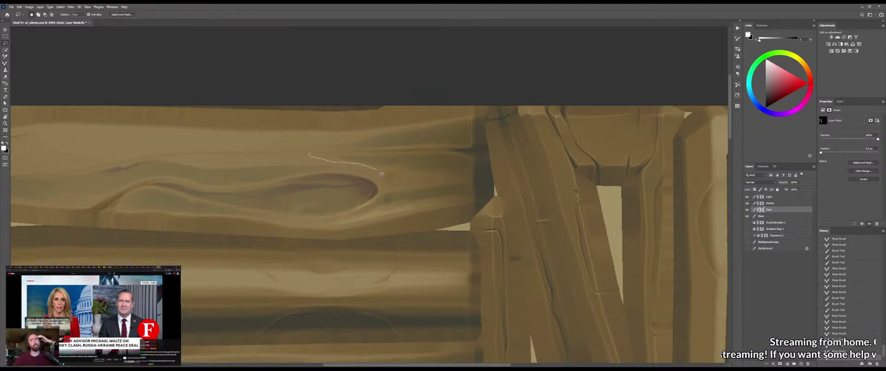
mouse_move(389, 186)
left_mouse_down()
mouse_move(346, 220)
mouse_move(436, 201)
mouse_move(495, 209)
mouse_move(521, 174)
mouse_move(502, 156)
mouse_move(443, 154)
left_mouse_up()
key("g")
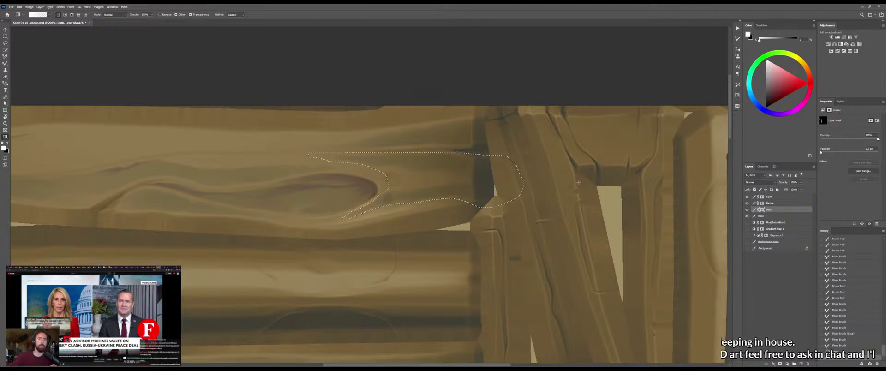
key("ctrl+z")
key("x")
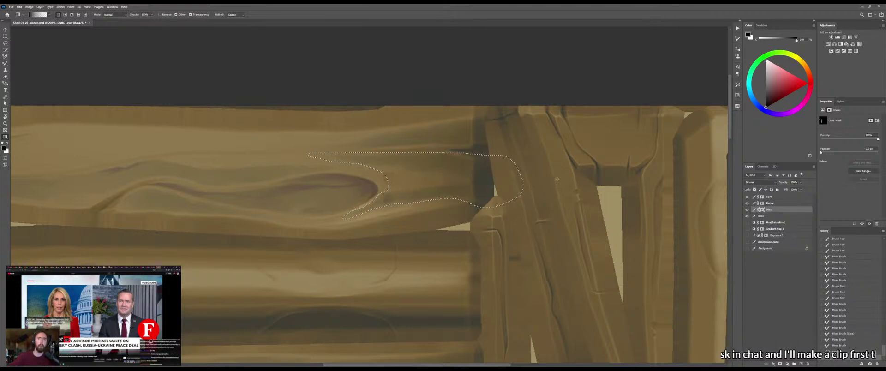
left_click_drag(393, 186, 542, 197)
key("m")
left_click(543, 197)
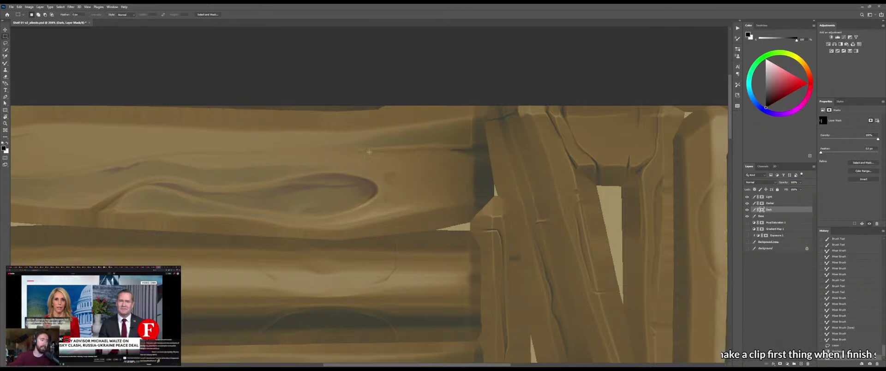
Draw a closed Pen path around the wood area between the knot's right rim, the groove and the plank's right end
key("z")
left_click_drag(369, 152, 375, 153)
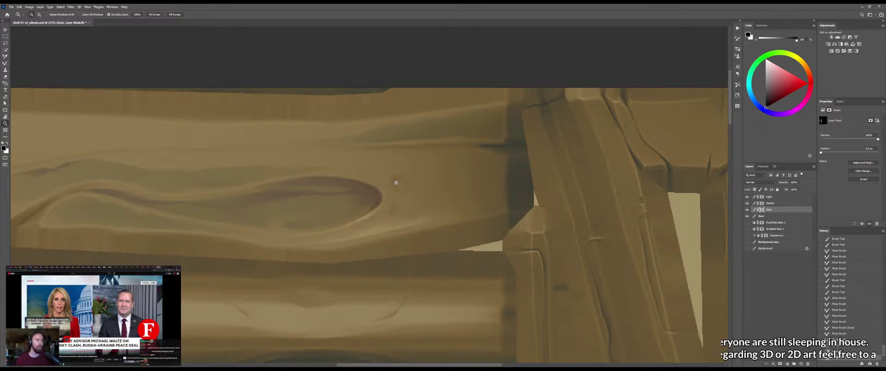
key("p")
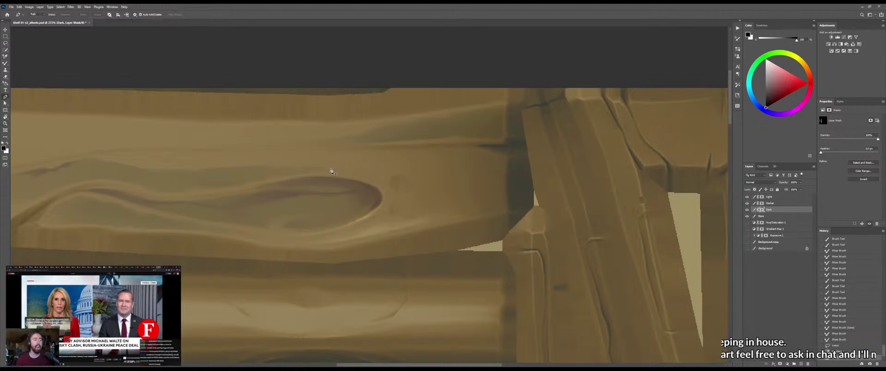
left_click(326, 168)
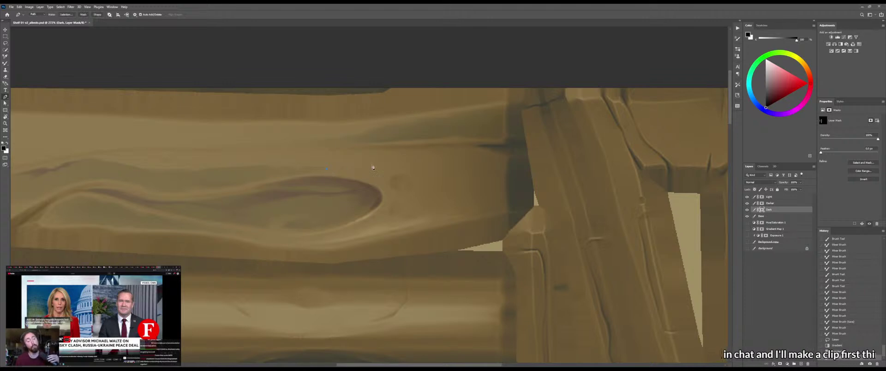
left_click(395, 154)
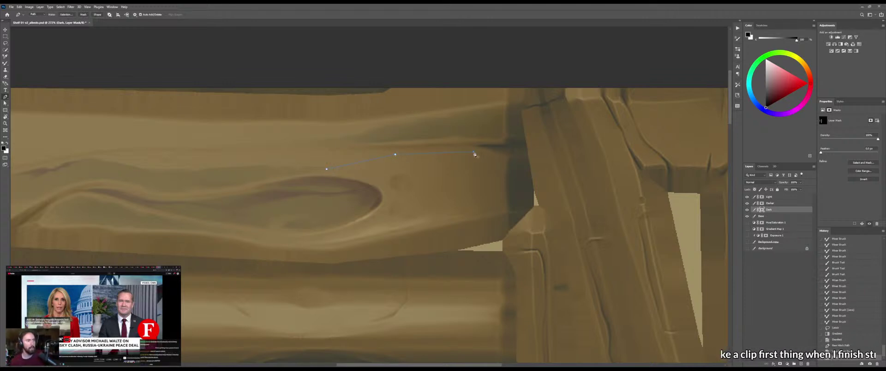
left_click(474, 152)
left_click(500, 159)
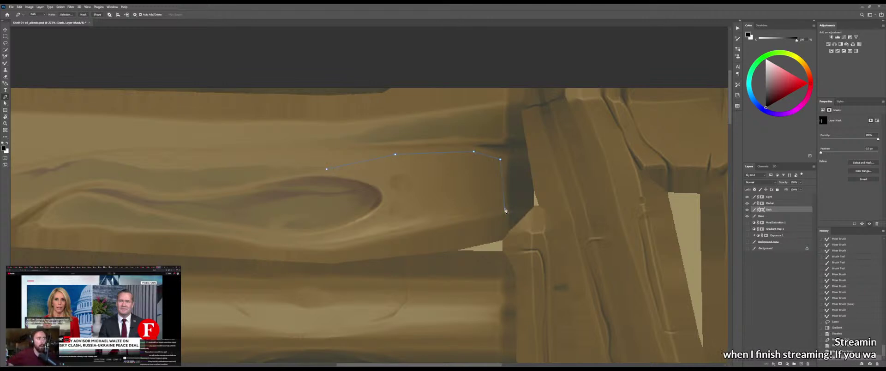
left_click(361, 227)
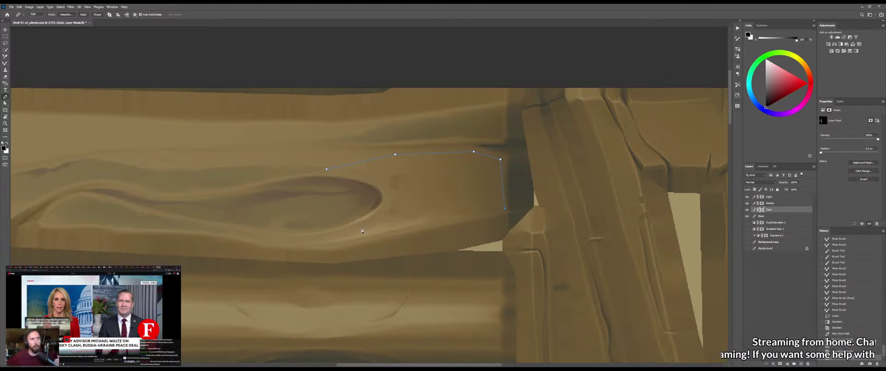
left_click(387, 197)
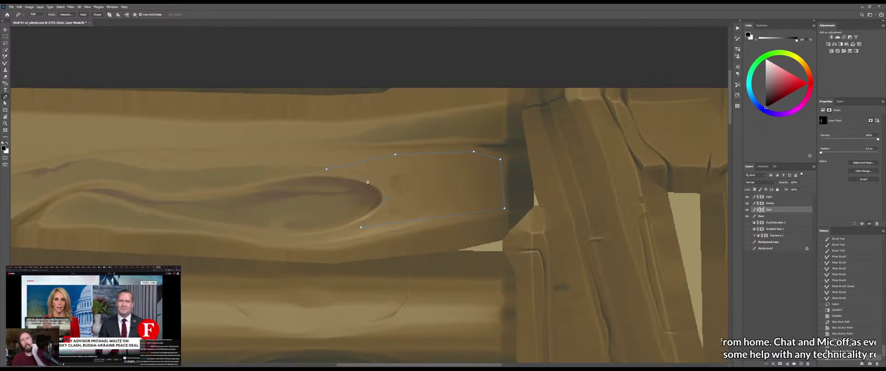
left_click(327, 172)
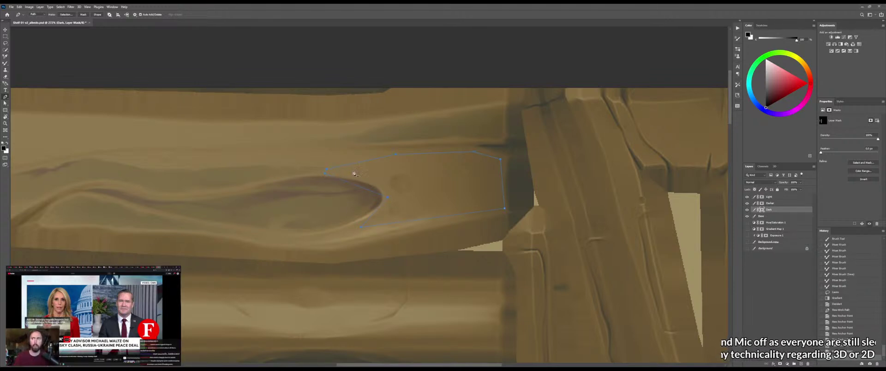
Add and adjust anchor points so the path curves around the knot's right rim
left_click(362, 188)
left_click_drag(362, 187, 371, 181)
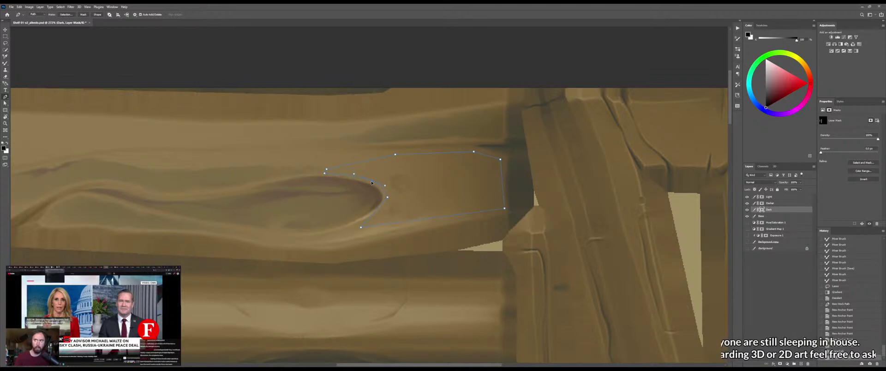
left_click(374, 212)
left_click_drag(374, 212, 387, 198)
left_click(384, 211)
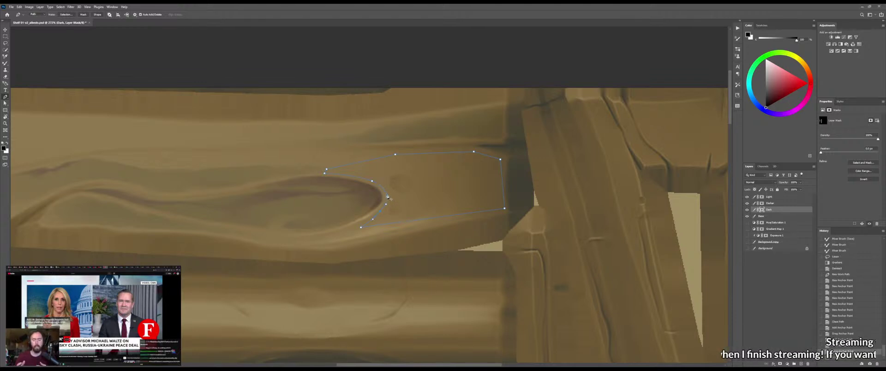
left_click(388, 198)
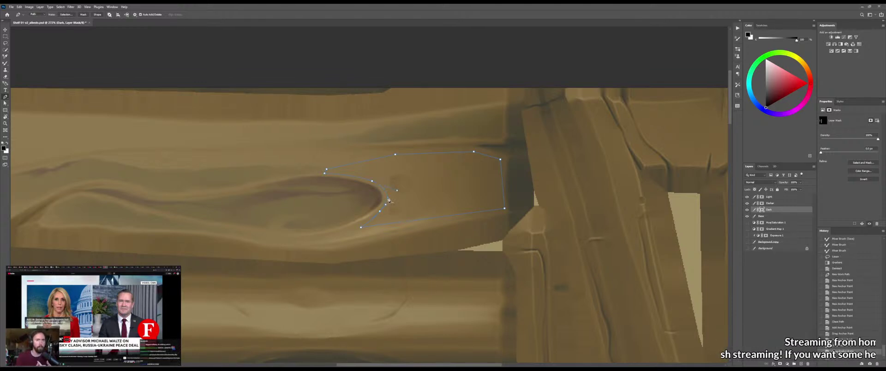
Curve the path's upper and right edges and round its upper right corner by adjusting and replacing anchor points
left_click(434, 153)
left_click_drag(434, 153, 436, 152)
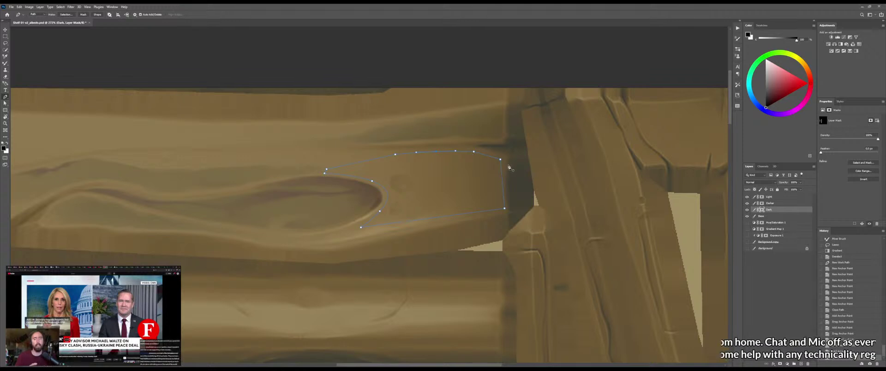
left_click_drag(504, 191, 502, 202)
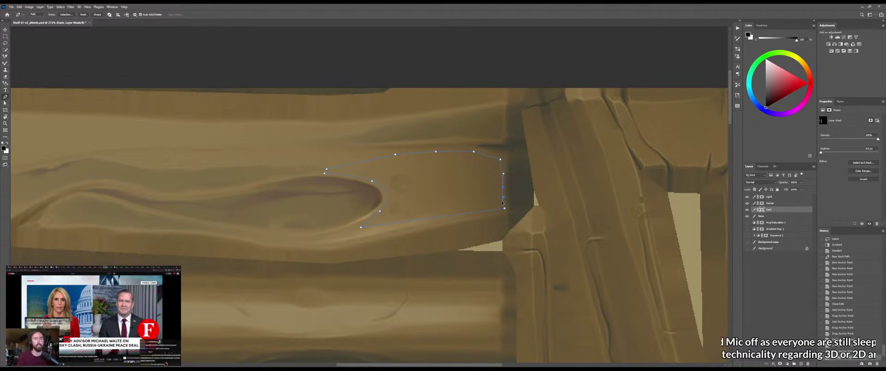
left_click(500, 158)
left_click(501, 162)
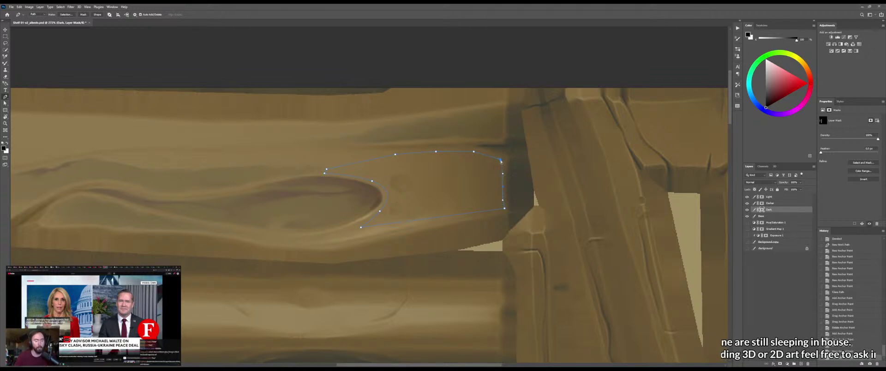
left_click(494, 166)
left_click_drag(495, 166, 499, 159)
left_click(498, 159)
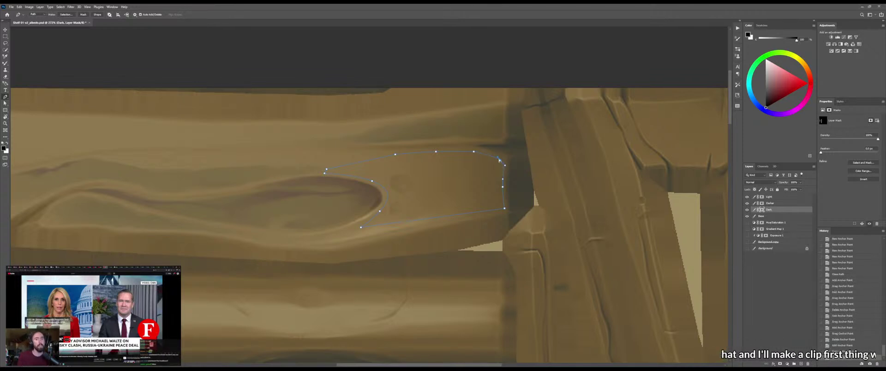
left_click_drag(504, 164, 501, 160)
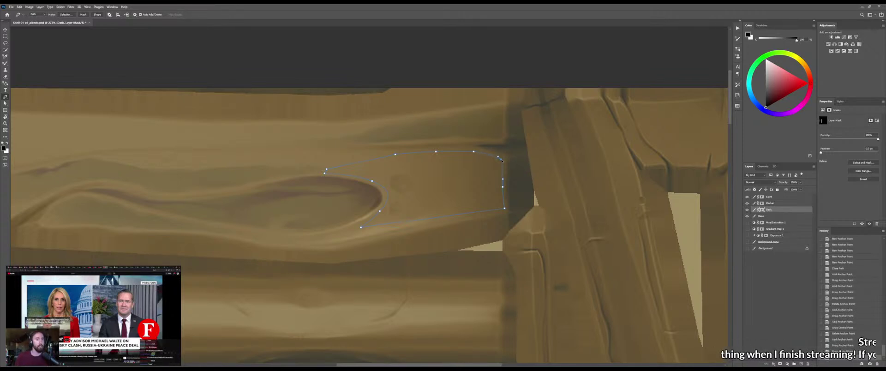
Bow the path's lower edge upward, round its lower right corner and refine the curve beside the knot
left_click(470, 214)
left_click(443, 217)
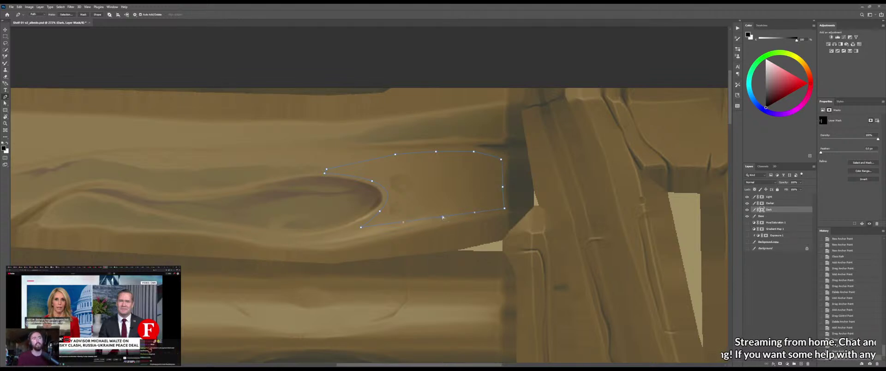
left_click_drag(445, 210, 444, 212)
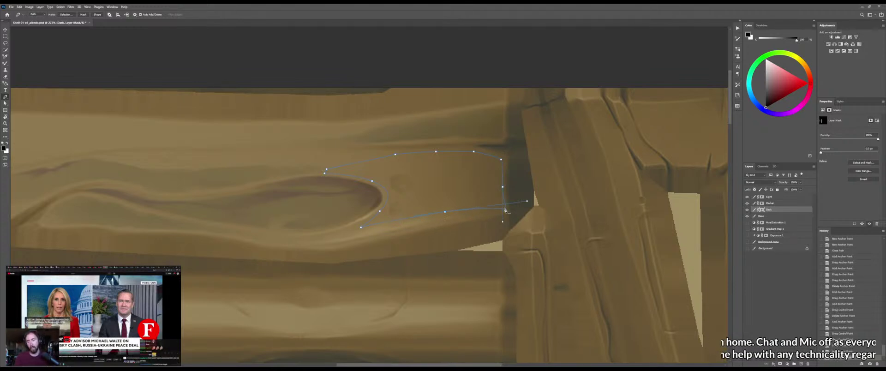
mouse_move(505, 210)
left_mouse_down()
mouse_move(510, 205)
mouse_move(505, 217)
left_mouse_up()
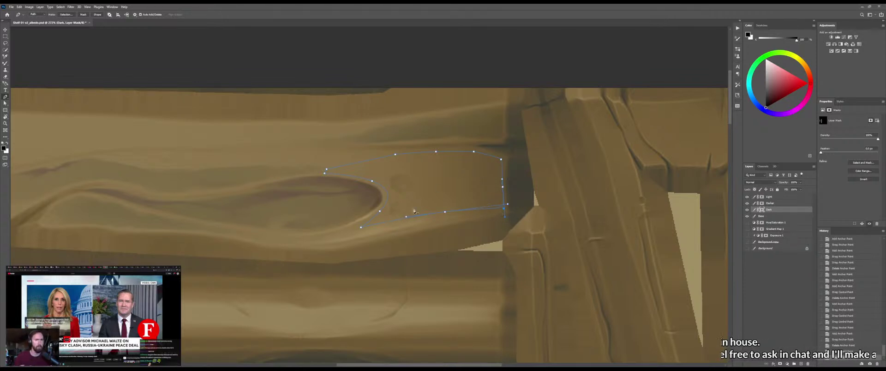
left_click_drag(380, 214, 382, 211)
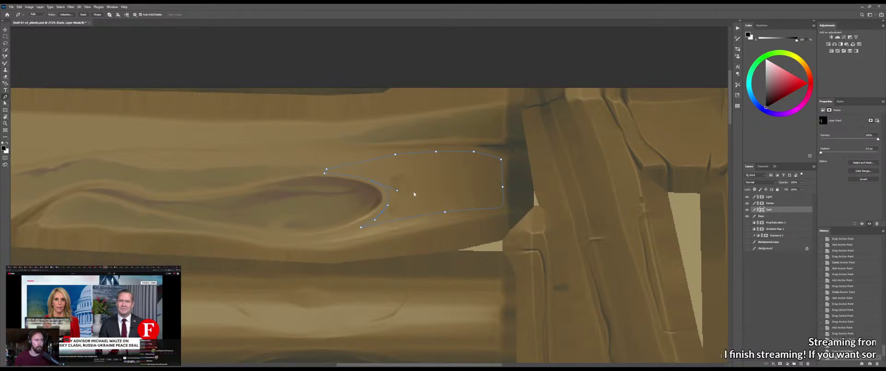
Convert the path to a selection and fill it with white on the Dark layer's mask
key("i")
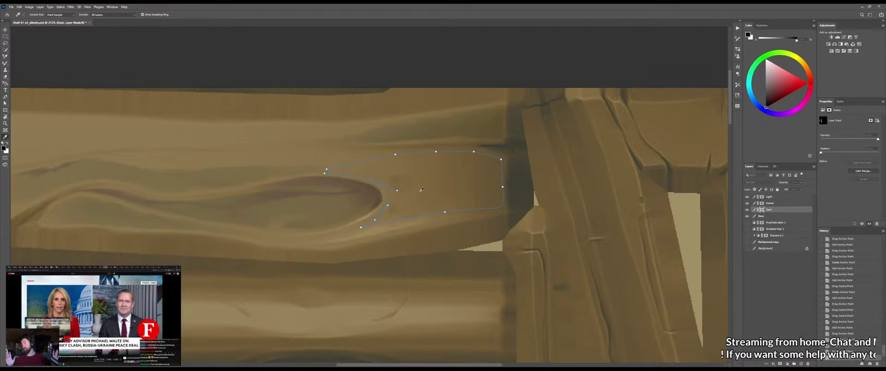
key("g")
key("ctrl+Return")
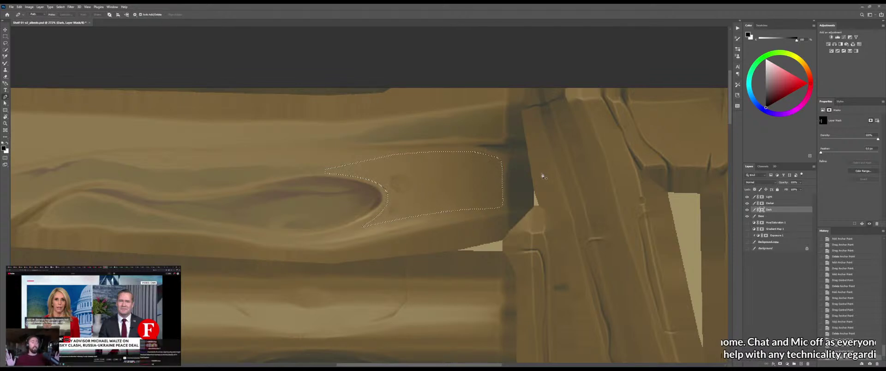
key("x")
key("alt+BackSpace")
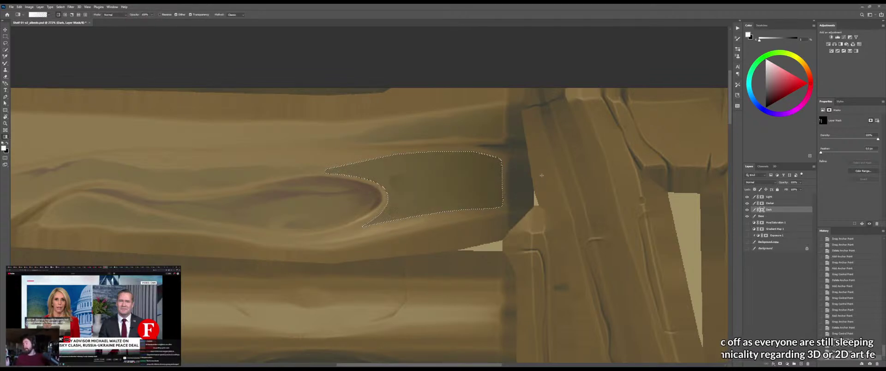
Fade the selected shadow with black gradients from the left, above and below on the mask, and deselect
key("x")
left_click_drag(341, 163, 341, 164)
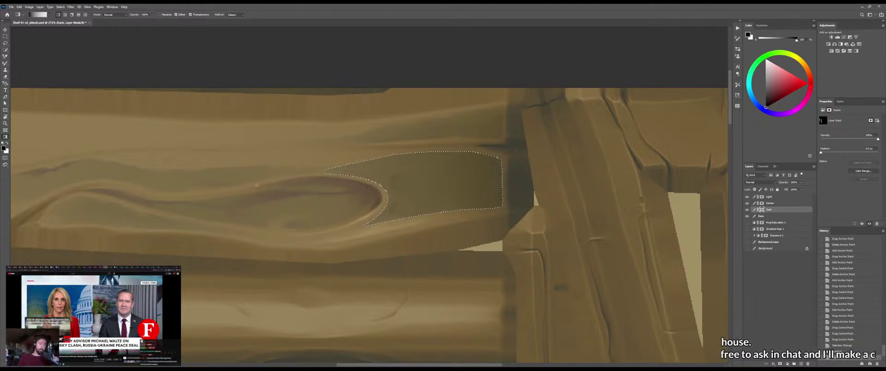
mouse_move(258, 185)
left_mouse_down()
mouse_move(406, 194)
mouse_move(531, 172)
mouse_move(466, 174)
left_mouse_up()
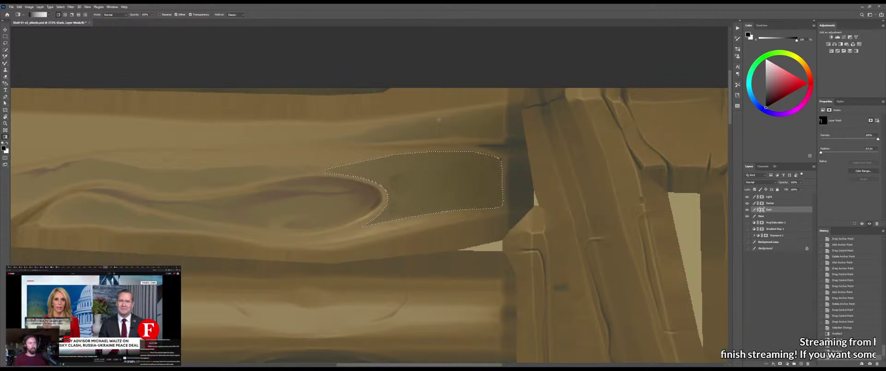
left_click_drag(448, 87, 445, 185)
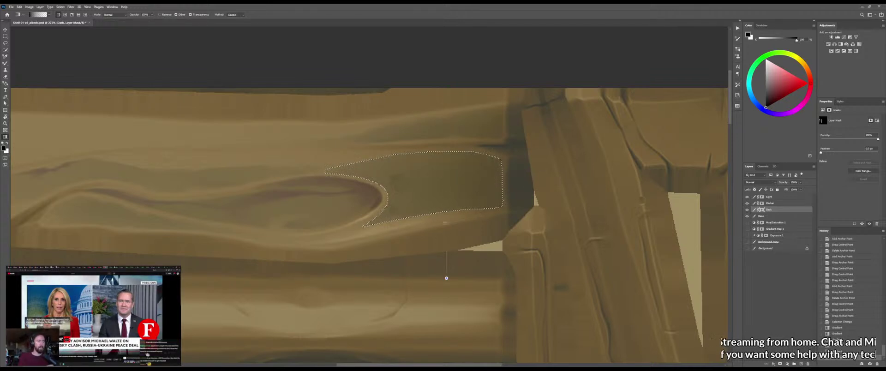
left_click_drag(445, 279, 440, 183)
key("ctrl+d")
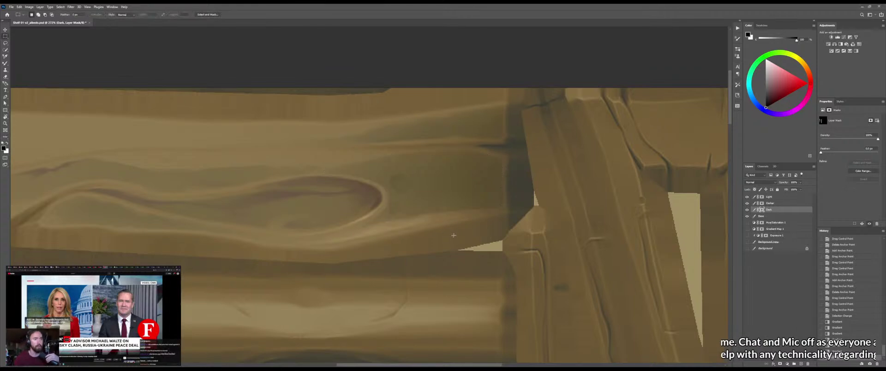
Soften the new shadow with the Mixer Brush and brush back its narrow tip above the knot in black
left_click_drag(439, 231, 460, 185)
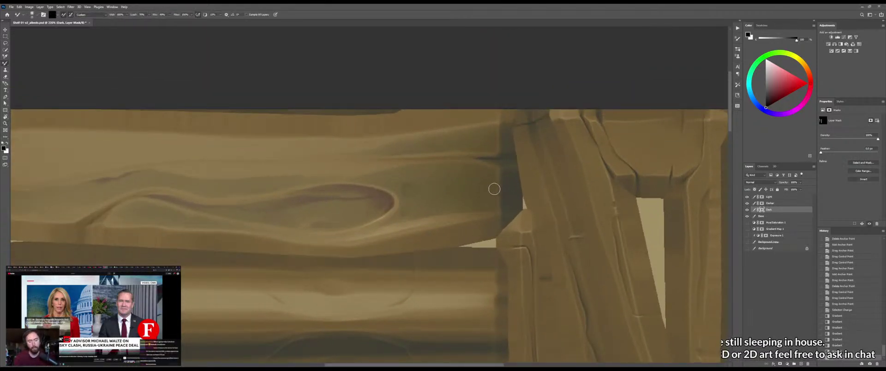
left_click_drag(362, 170, 372, 162)
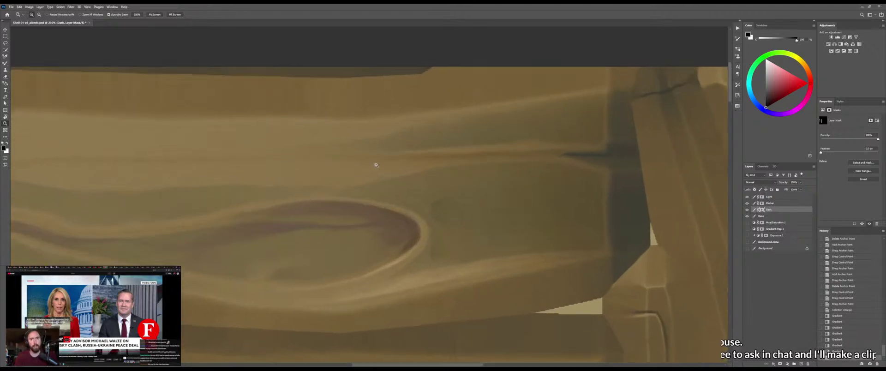
key("b")
key("shift+b")
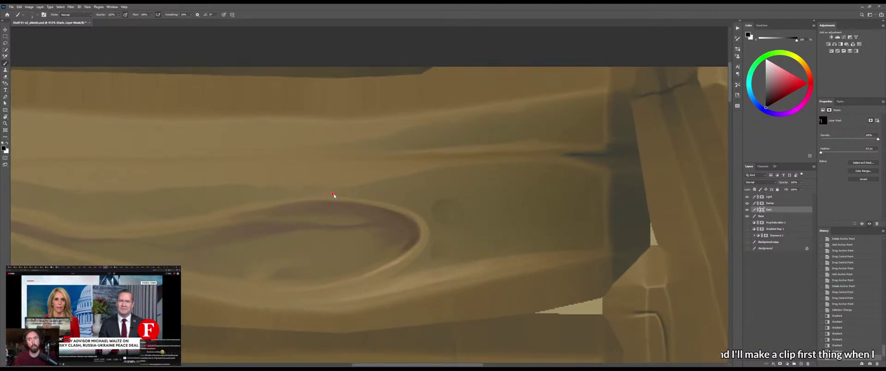
left_click_drag(323, 190, 347, 192)
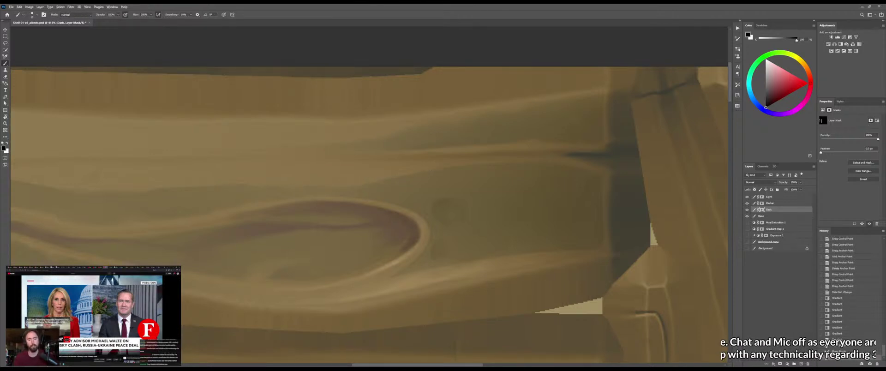
Refine the shadow's upper edge and right corner below the groove, and the knot's upper rim, with black mask strokes
left_click_drag(515, 160, 403, 168)
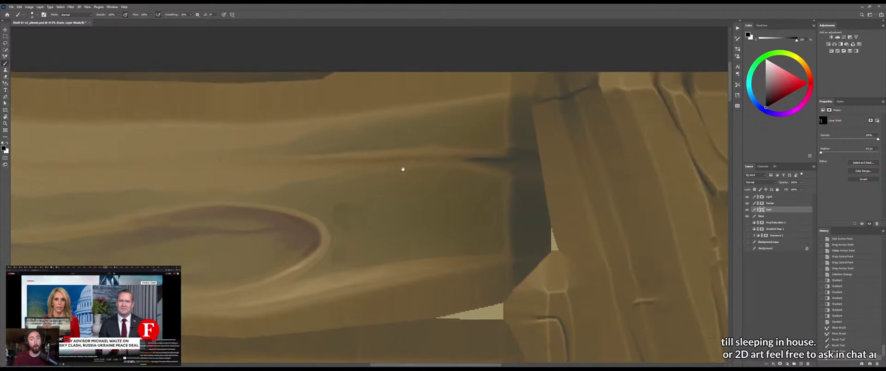
left_click_drag(502, 176, 464, 167)
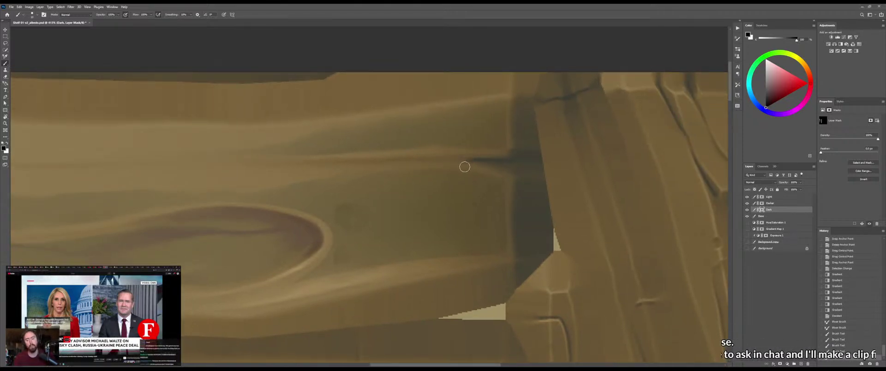
mouse_move(515, 180)
left_mouse_down()
mouse_move(510, 206)
mouse_move(504, 176)
mouse_move(514, 208)
mouse_move(502, 190)
left_mouse_up()
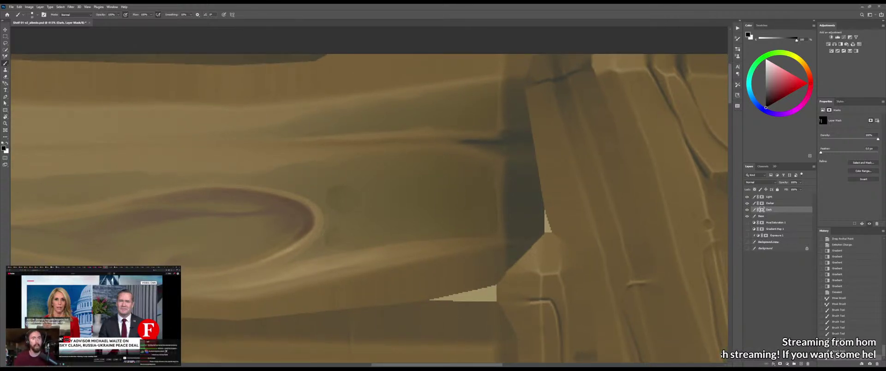
left_click_drag(301, 207, 258, 193)
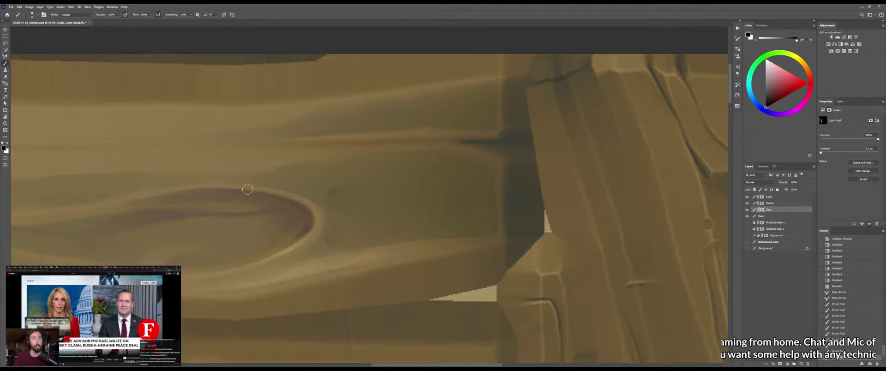
Brush the shadow beside the knot's right rim in black on the Dark layer's mask and soften it with the Mixer Brush
left_click_drag(321, 210, 319, 227)
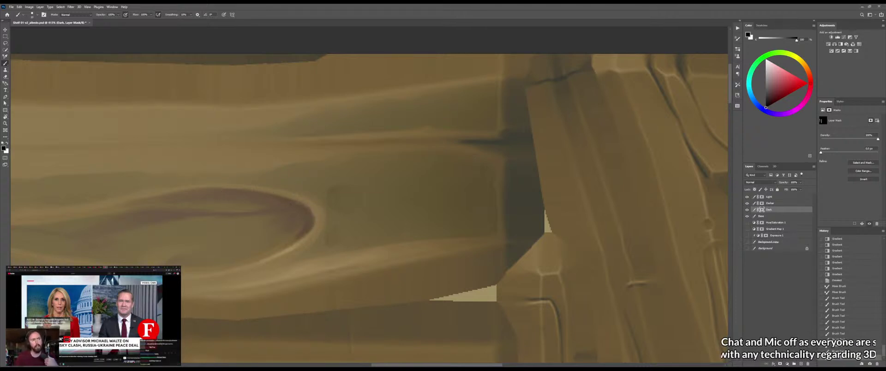
left_click(291, 203)
right_click(298, 204, "alt")
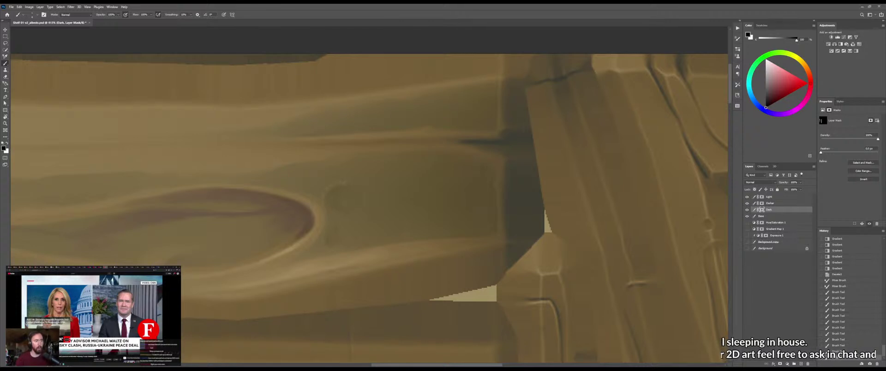
key("shift+b")
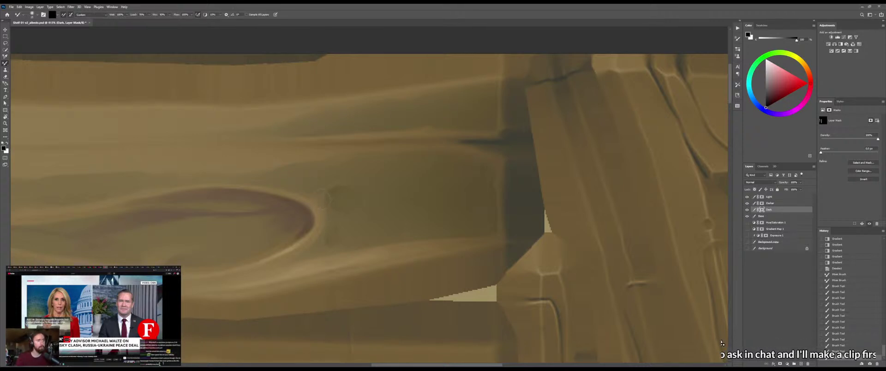
left_click_drag(317, 201, 324, 194)
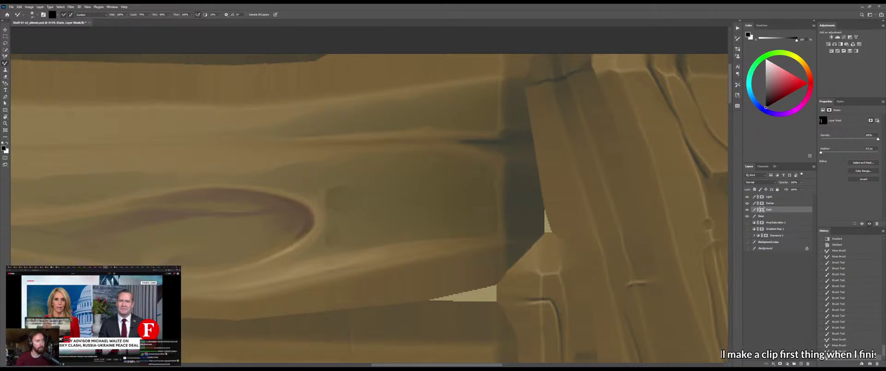
key("shift+b")
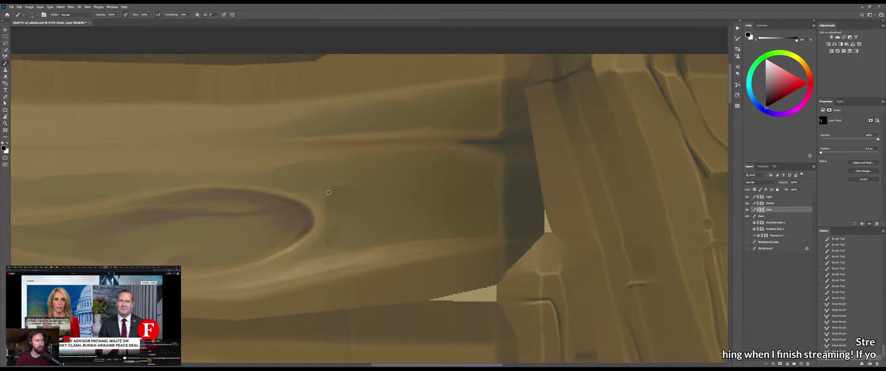
Shape a small rounded dark spot beside the knot's upper right rim with black mask strokes and soften its lower edge with the Mixer Brush
left_click(326, 193)
left_click_drag(325, 196, 326, 191)
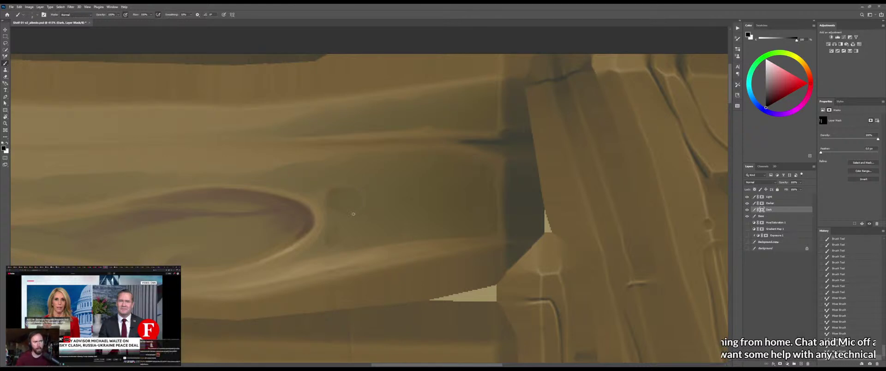
left_click_drag(337, 215, 327, 206)
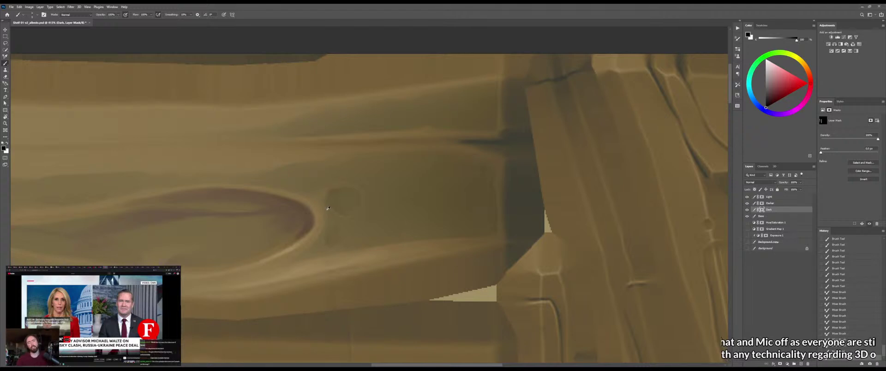
left_click(340, 217)
left_click(329, 210)
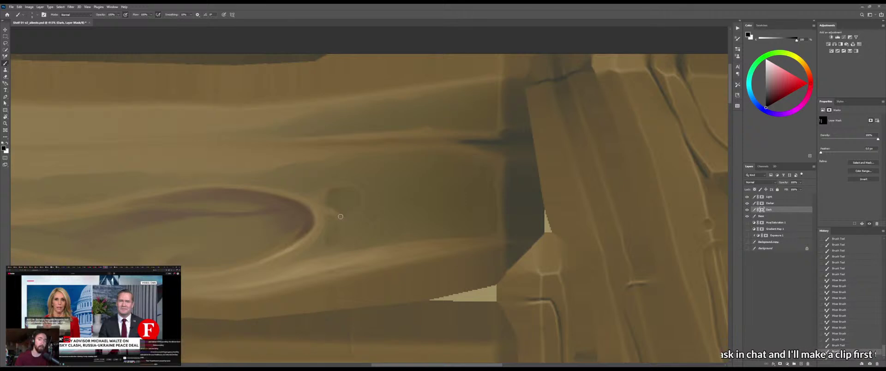
key("shift+b")
left_click_drag(336, 217, 360, 225)
Outline a second, smaller dark spot below the first with black mask strokes, and blend the area between both spots and the knot
key("z")
mouse_move(363, 230)
left_mouse_down()
mouse_move(333, 238)
mouse_move(386, 234)
mouse_move(362, 229)
left_mouse_up()
key("b")
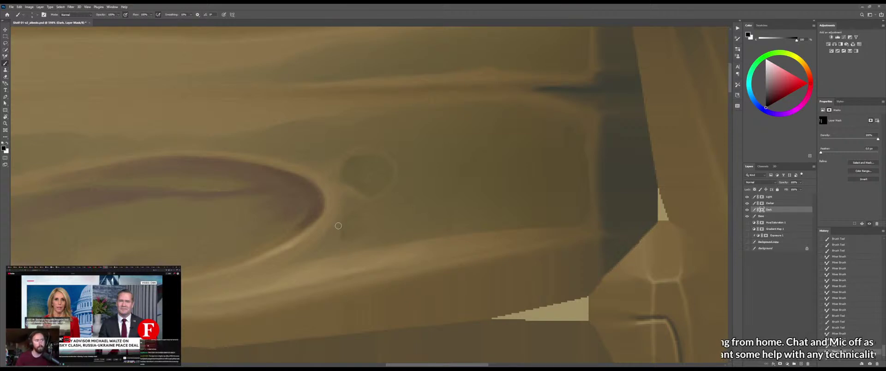
mouse_move(337, 226)
left_mouse_down()
mouse_move(363, 213)
mouse_move(369, 231)
left_mouse_up()
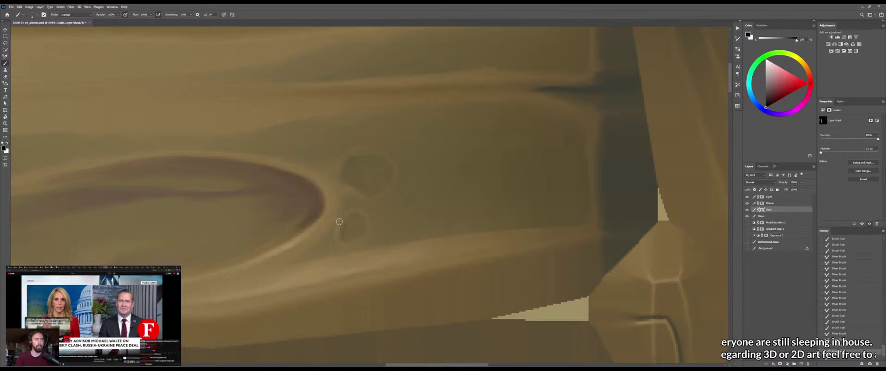
left_click_drag(340, 220, 339, 223)
key("shift+b")
left_click_drag(344, 214, 339, 221)
left_click_drag(348, 196, 343, 207)
left_click_drag(344, 207, 341, 215)
mouse_move(345, 206)
left_mouse_down()
mouse_move(341, 216)
mouse_move(337, 204)
mouse_move(323, 210)
left_mouse_up()
Save the albedo texture document
key("z")
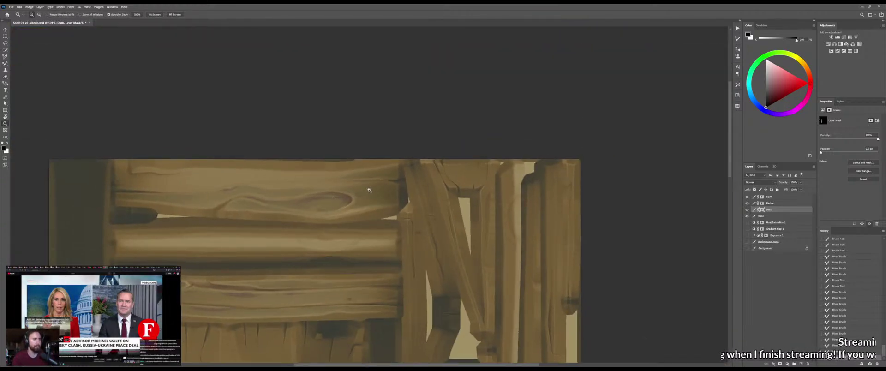
left_click_drag(372, 190, 463, 199)
key("ctrl+s")
Switch to Marmoset Toolbag and examine the repainted knot plank on the shelf model from the front and from below
key("alt+Tab")
key("alt+Tab")
key("alt+Tab")
scroll(424, 184, "up", 5)
scroll(425, 184, "down", 5)
scroll(429, 173, "up", 2)
scroll(433, 169, "down", 3)
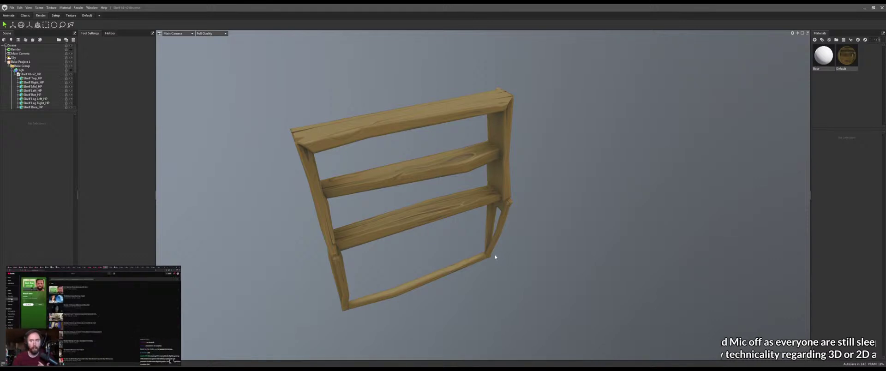
mouse_move(553, 224)
left_mouse_down()
mouse_move(541, 244)
mouse_move(543, 227)
left_mouse_up()
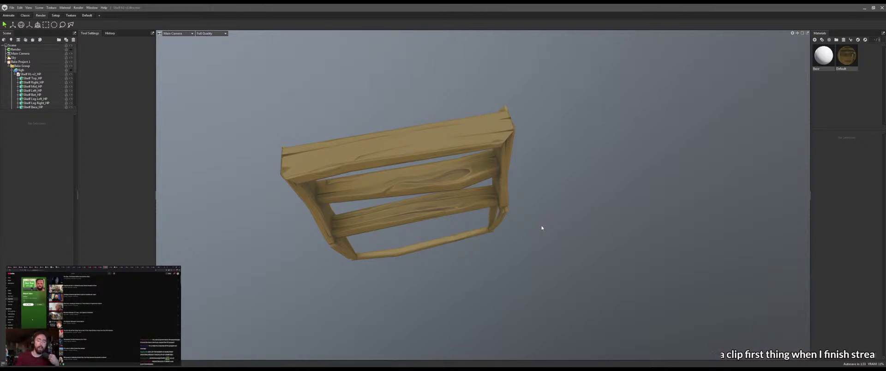
Switch back to Photoshop, lighten a band along the shadow's upper edge below the groove with black mask strokes, and blend it with the Mixer Brush
key("alt+Tab")
left_click_drag(365, 168, 464, 166)
left_click_drag(344, 152, 338, 152)
key("shift+b")
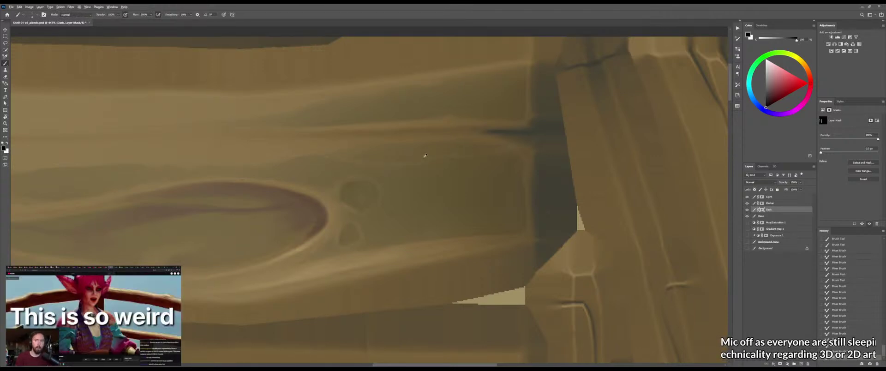
left_click_drag(423, 157, 340, 156)
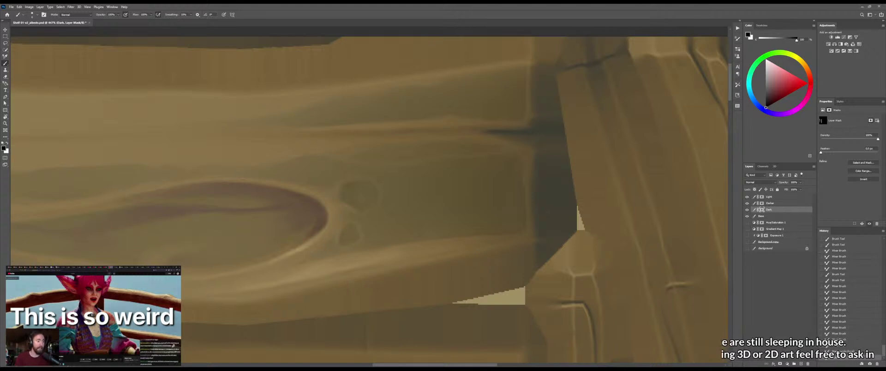
left_click_drag(475, 151, 453, 156)
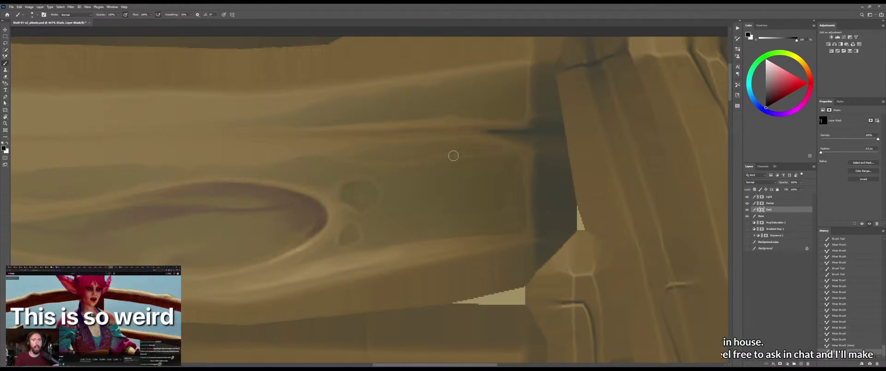
key("shift+b")
left_click_drag(341, 162, 345, 163)
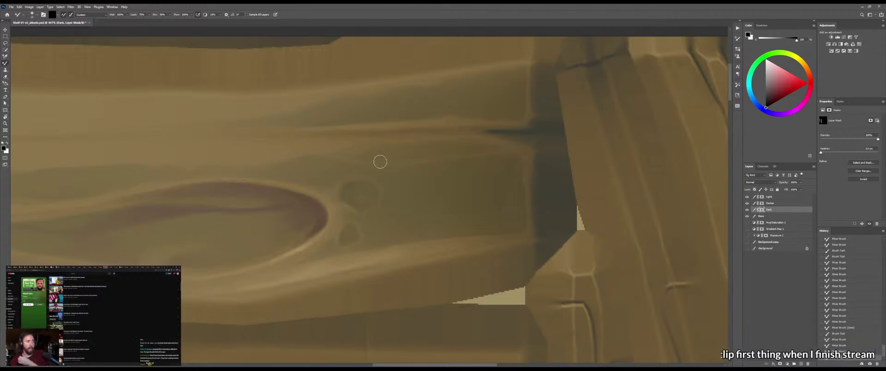
Extend the light band leftward above the two dark spots with black mask strokes and smooth its edges with the Mixer Brush
key("shift+b")
left_click(336, 158)
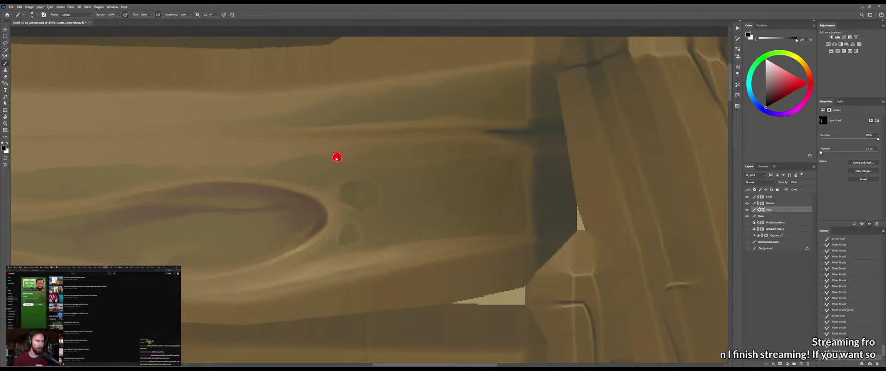
left_click_drag(336, 156, 379, 163)
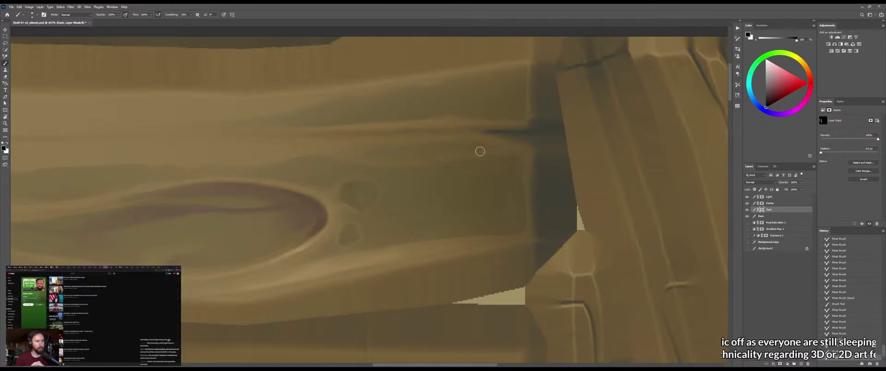
left_click_drag(386, 162, 383, 161)
key("shift+b")
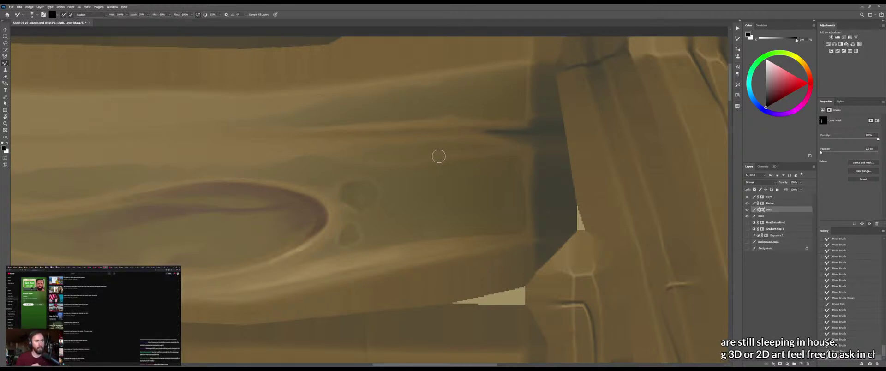
left_click_drag(414, 160, 357, 157)
mouse_move(356, 157)
left_mouse_down()
mouse_move(416, 158)
mouse_move(378, 184)
mouse_move(378, 156)
mouse_move(306, 166)
left_mouse_up()
Refine the light band's left tip above the knot and its edge toward the plank's right end with finer black mask strokes
key("z")
key("b")
left_click_drag(333, 160, 315, 164)
left_click(391, 165)
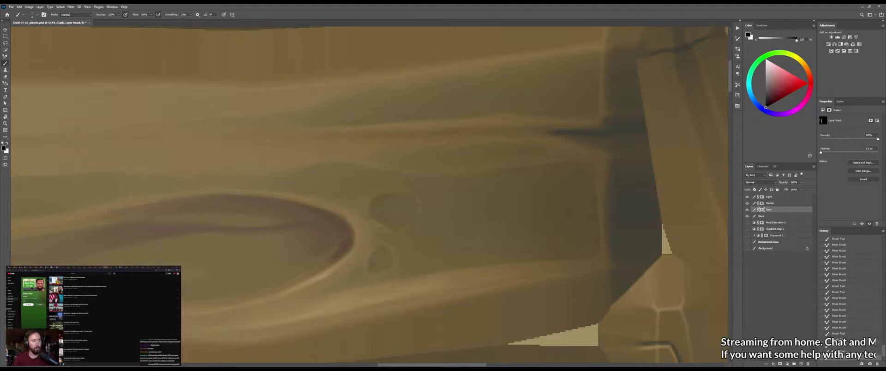
scroll(468, 164, "right", 3)
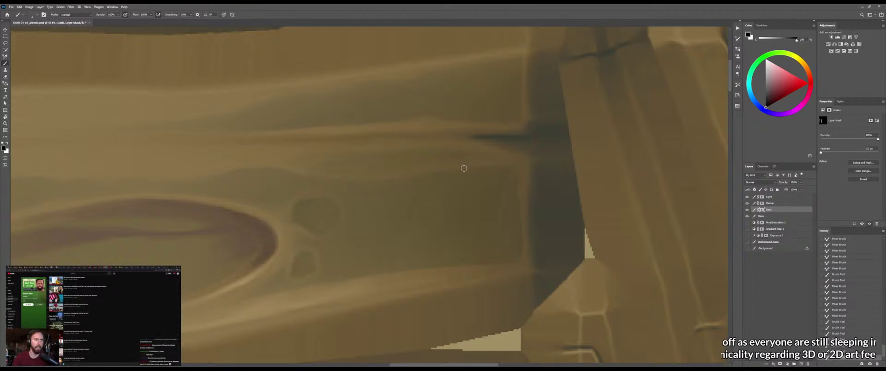
mouse_move(449, 176)
left_mouse_down()
mouse_move(434, 170)
mouse_move(414, 183)
mouse_move(438, 170)
mouse_move(424, 171)
left_mouse_up()
mouse_move(366, 182)
left_mouse_down()
mouse_move(332, 195)
mouse_move(364, 183)
mouse_move(354, 181)
mouse_move(347, 197)
mouse_move(369, 170)
left_mouse_up()
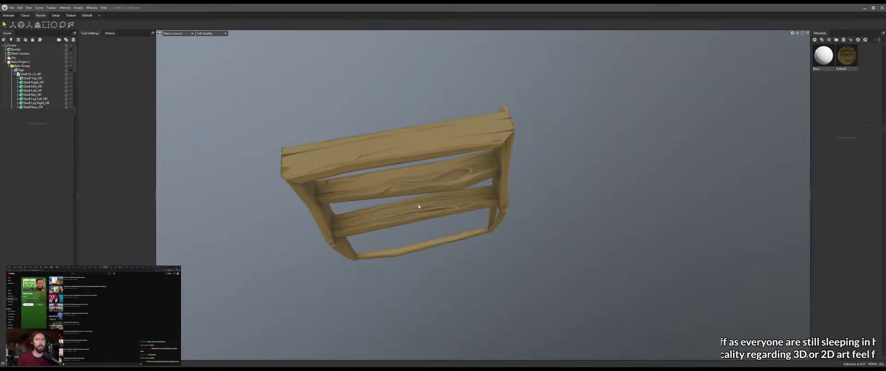
Examine the updated plank on the Marmoset Toolbag shelf model from the front and below, and return to Photoshop
left_click_drag(430, 277, 453, 152)
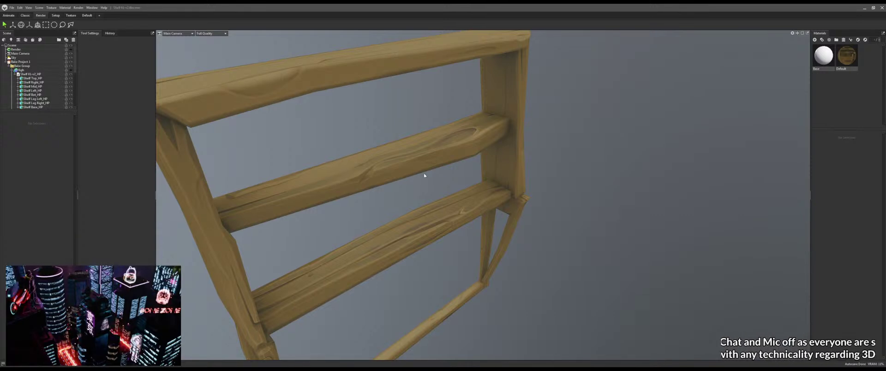
left_click_drag(425, 175, 435, 214)
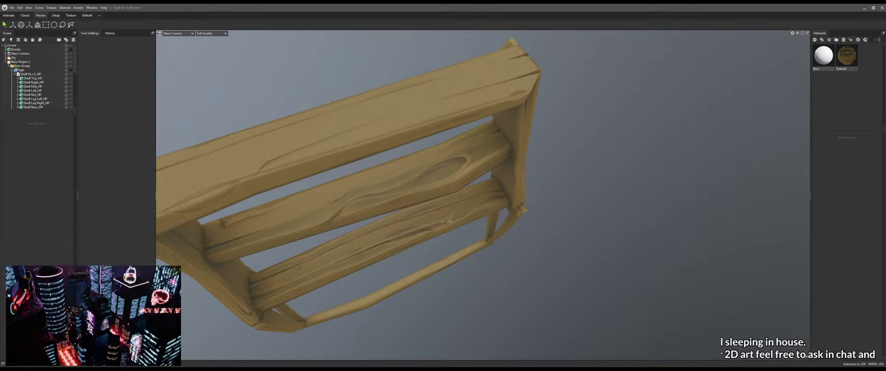
key("alt+Tab")
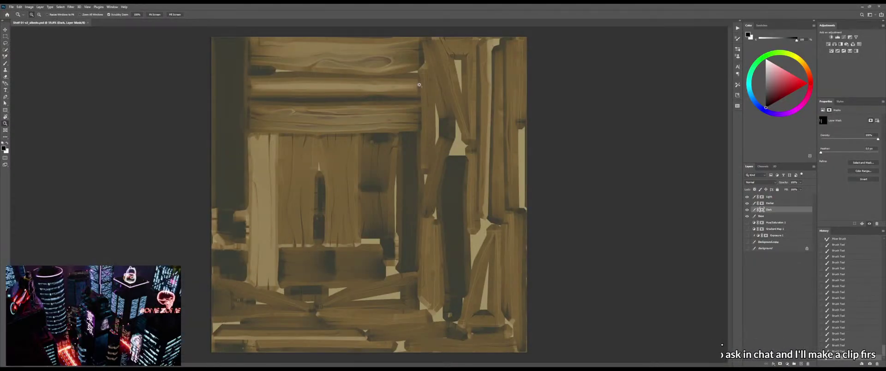
left_click_drag(419, 85, 471, 172)
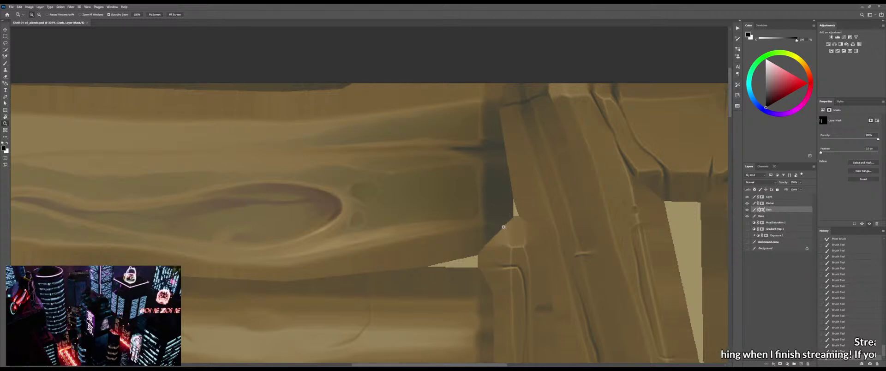
left_click(772, 204)
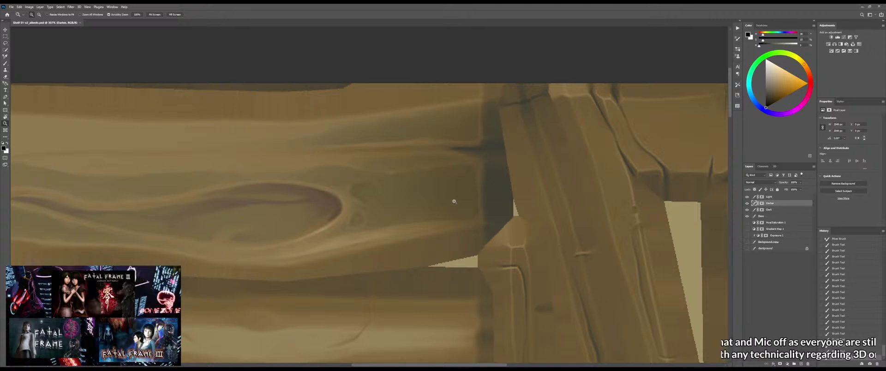
left_click_drag(453, 200, 475, 195)
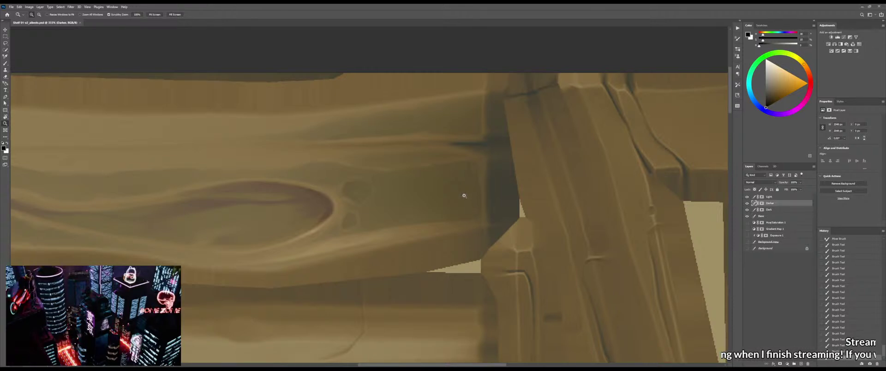
scroll(464, 195, "down", 3)
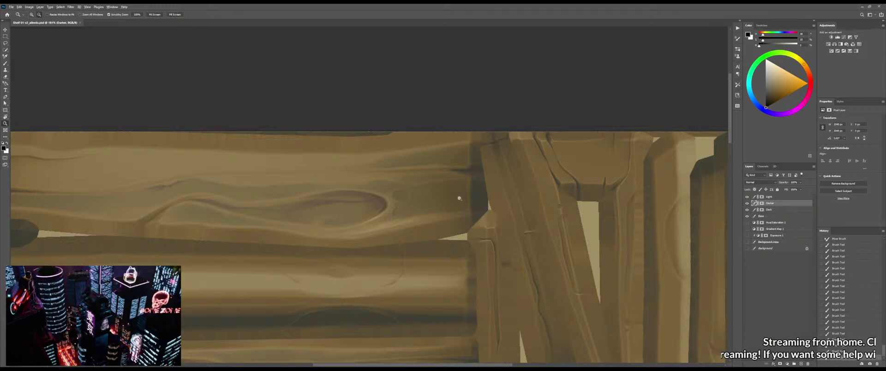
scroll(459, 198, "up", 2)
key("p")
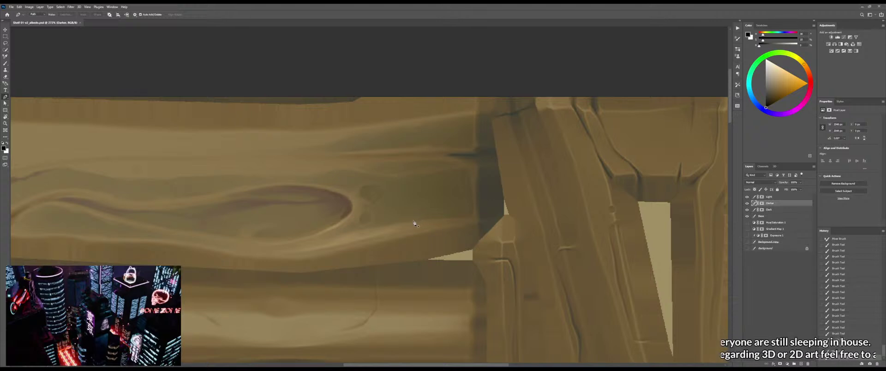
key("b")
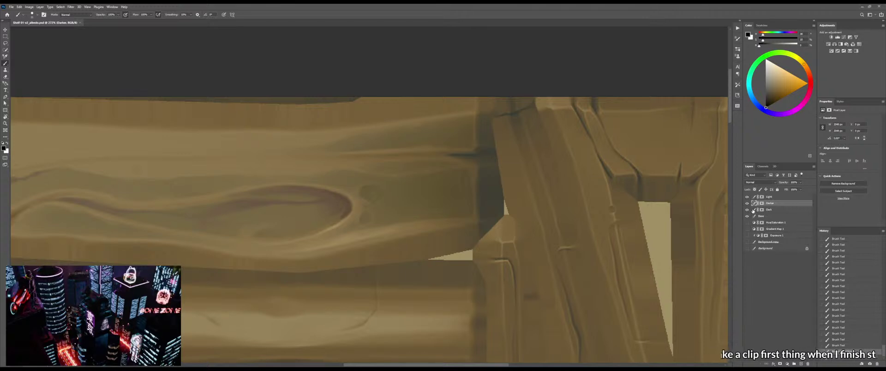
key("ctrl+z")
key("x")
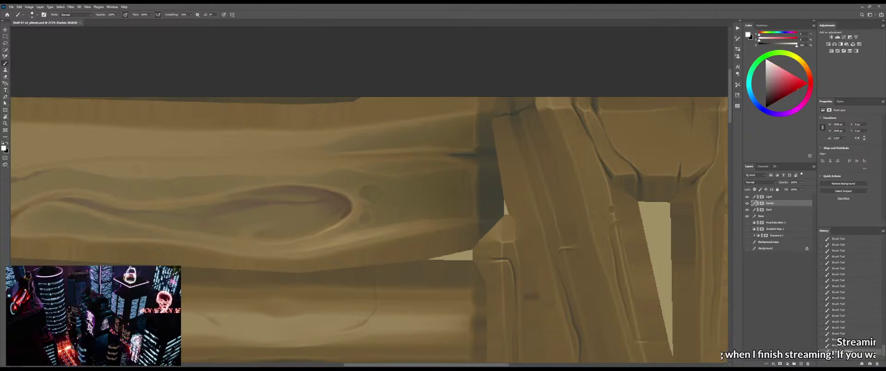
Lighten the plank's shadow below the groove near its right end with black strokes on the Dark layer's mask, and blend with the Mixer Brush
left_click(763, 210)
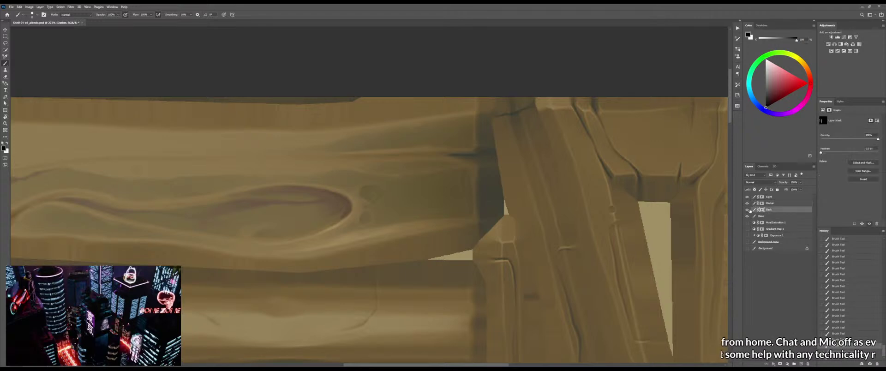
key("x")
key("z")
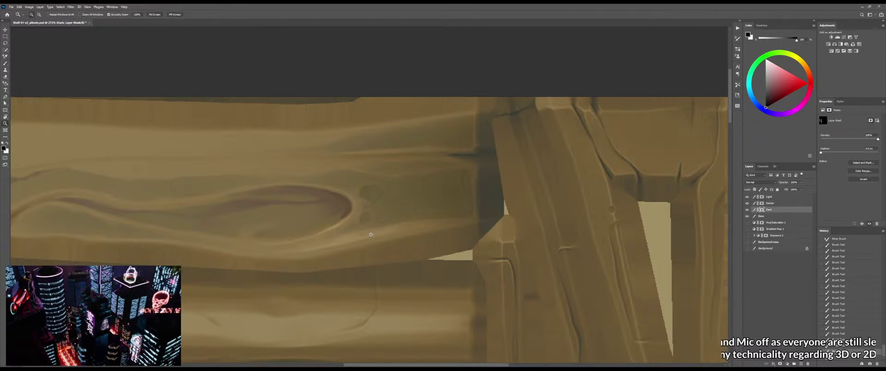
left_click(376, 224)
key("b")
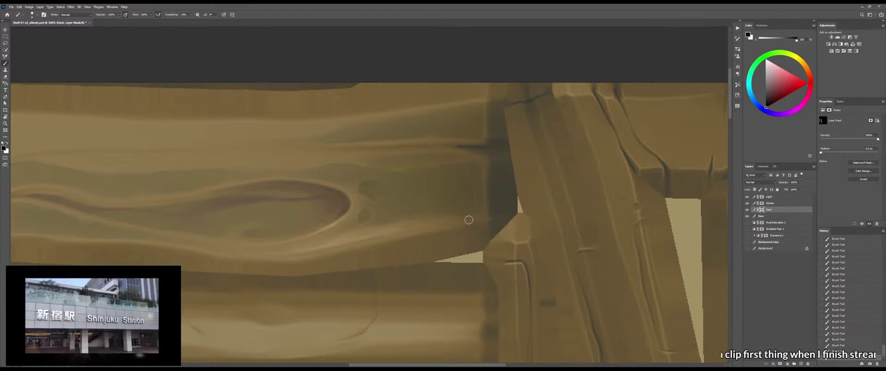
key("shift+b")
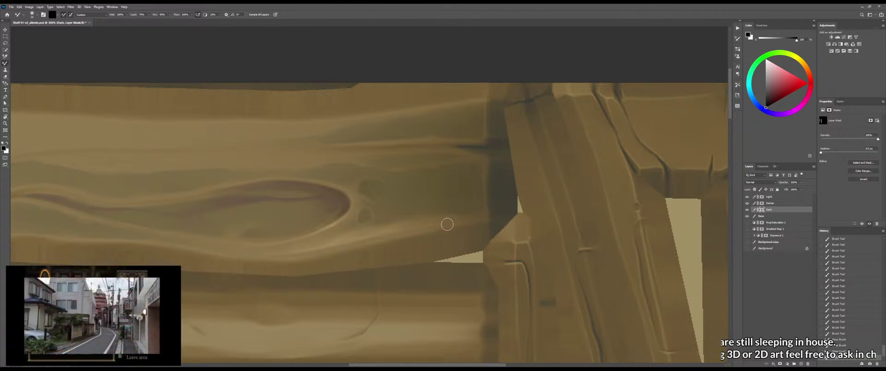
key("shift+b")
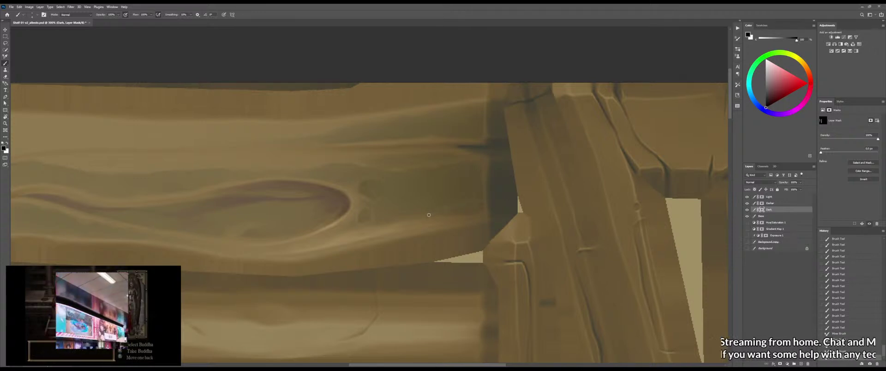
Add finer black strokes on the Dark layer's mask along the shadow's lower edge right of the two dark spots, and smooth them with the Mixer Brush
mouse_move(430, 215)
left_mouse_down()
mouse_move(485, 195)
mouse_move(475, 199)
mouse_move(487, 204)
mouse_move(473, 200)
mouse_move(488, 196)
mouse_move(467, 204)
mouse_move(463, 222)
mouse_move(447, 227)
mouse_move(436, 216)
mouse_move(408, 226)
left_mouse_up()
left_click(484, 194)
key("shift+b")
key("shift+b")
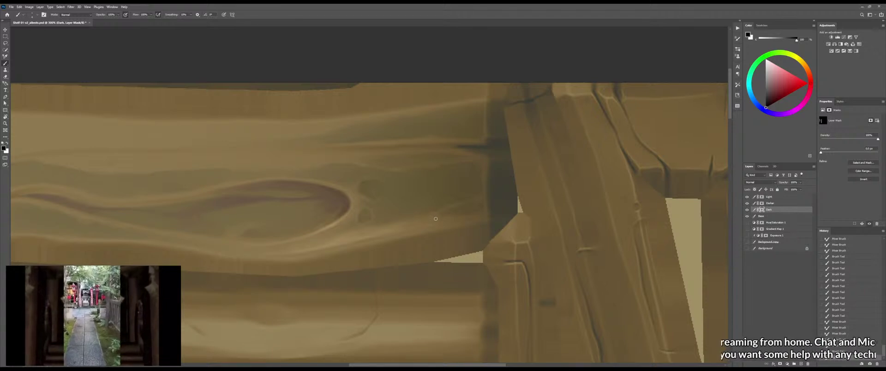
left_click_drag(435, 215, 424, 220)
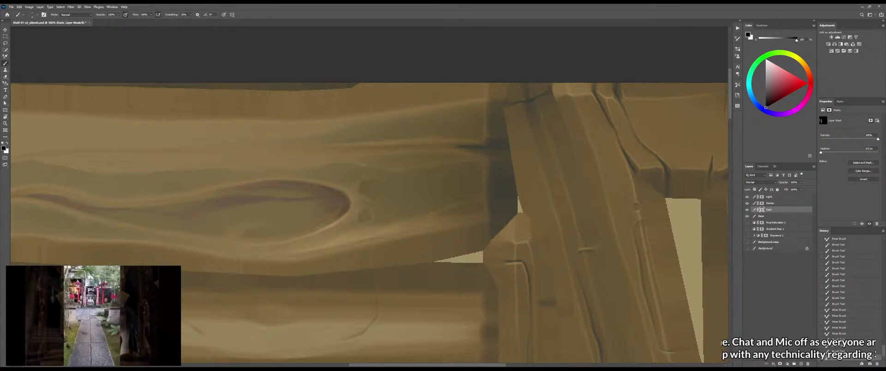
right_click(426, 222, "alt")
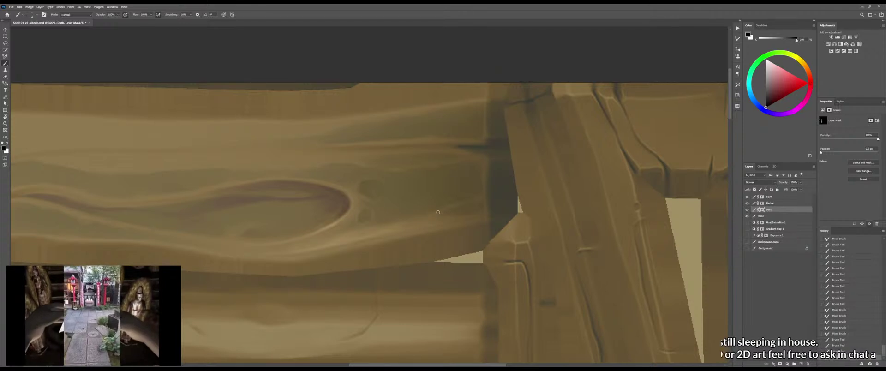
key("shift+b")
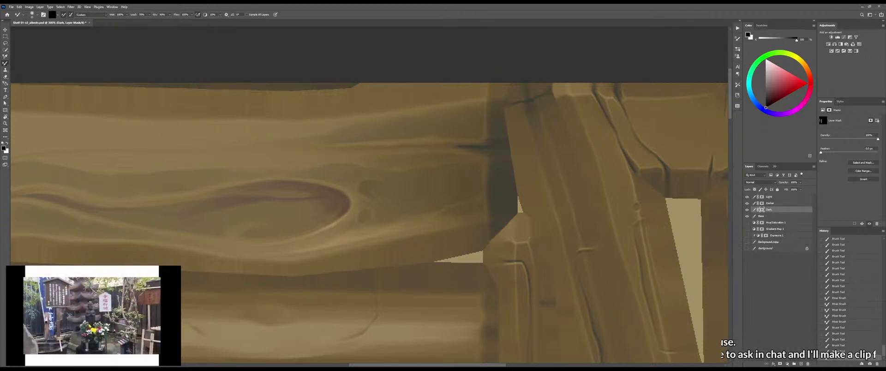
left_click_drag(432, 210, 451, 216)
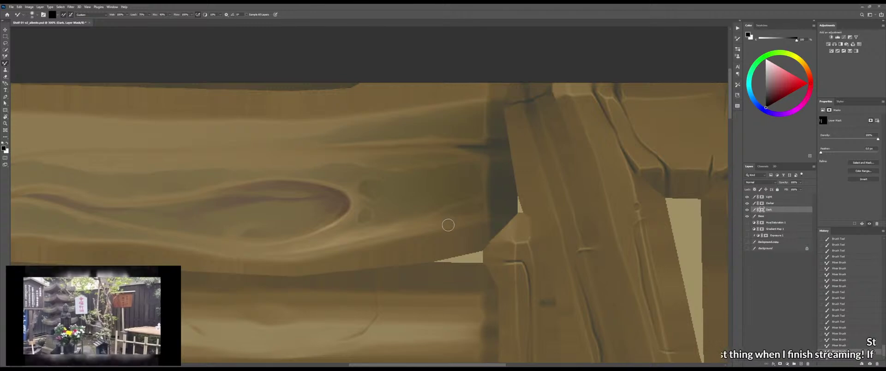
Save the texture file, inspect the updated plank on the shelf model in Marmoset Toolbag, and return to Photoshop
key("z")
left_click_drag(448, 228, 430, 237)
key("ctrl+s")
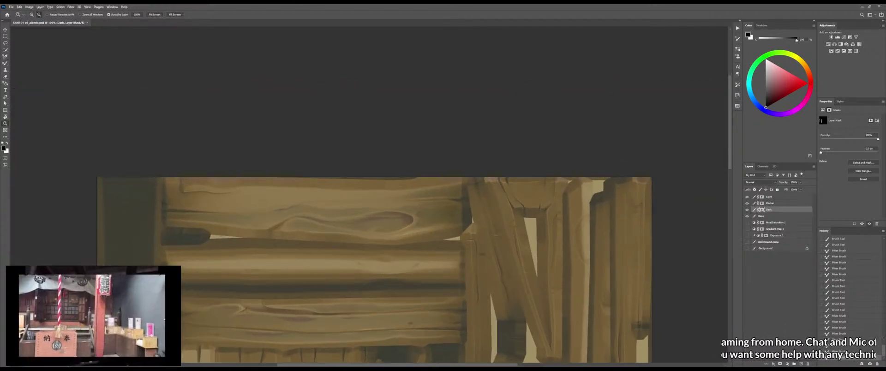
key("alt+Tab")
mouse_move(538, 257)
left_mouse_down()
mouse_move(534, 233)
mouse_move(528, 250)
left_mouse_up()
key("alt+Tab")
Select the Darker layer's mask and draw a closed Pen path around the shadow's lower part near the plank's right end
left_click_drag(463, 246, 477, 245)
left_click(762, 204)
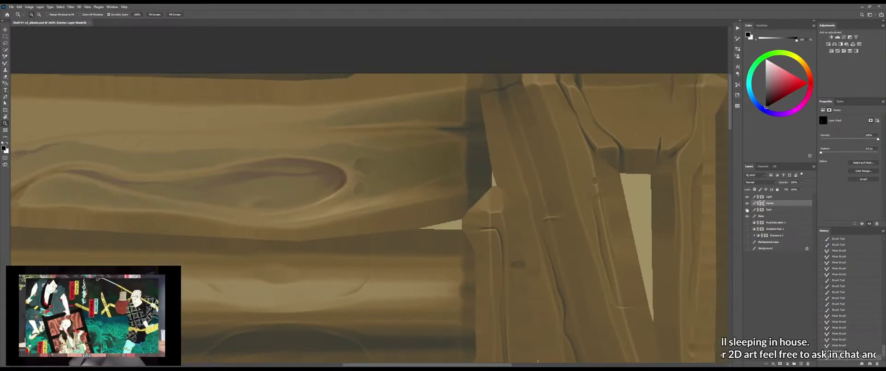
scroll(436, 187, "up", 3)
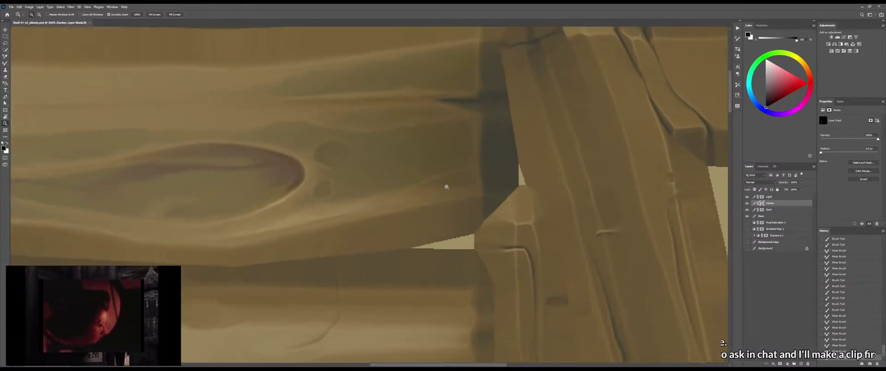
left_click_drag(455, 183, 459, 216)
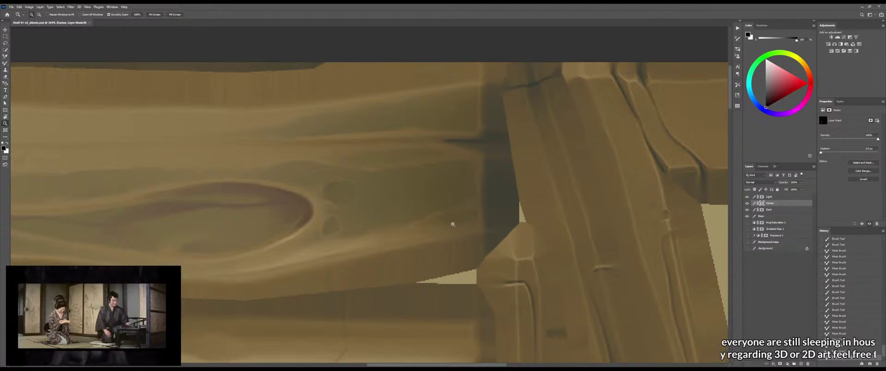
key("p")
left_click(381, 224)
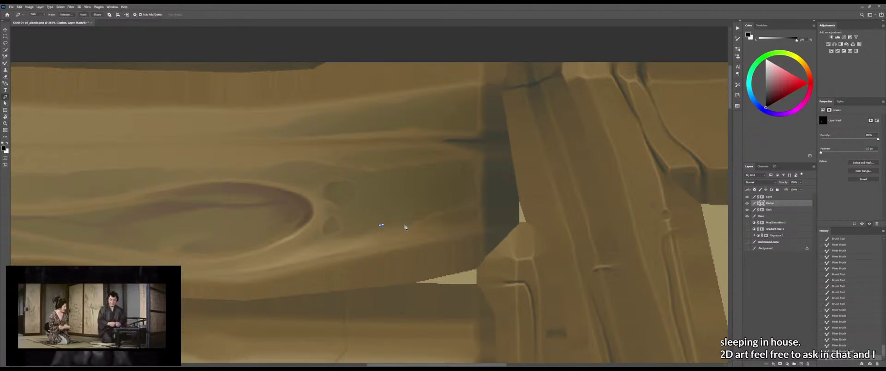
left_click(414, 222)
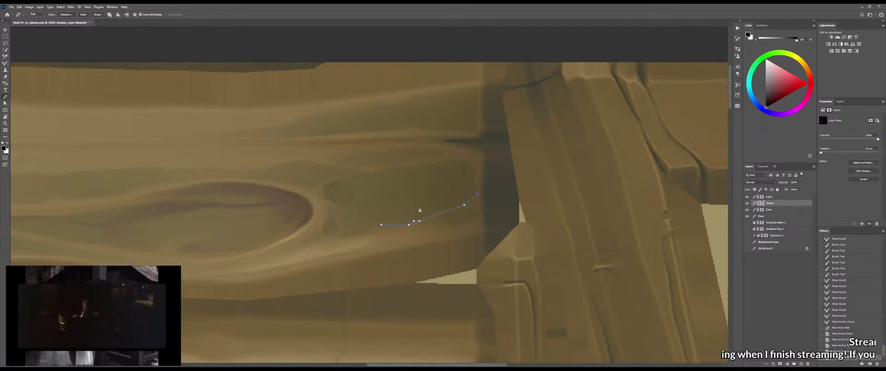
left_click(382, 226)
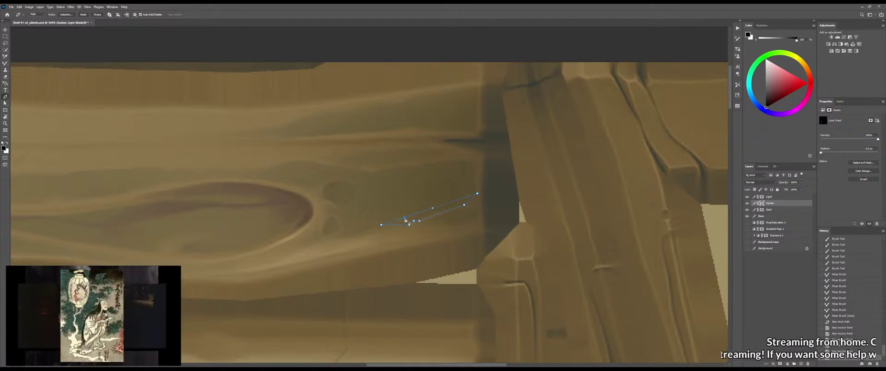
Bow the path's upper-left side outward and curve its lower-left edge with adjusted anchor points
left_click_drag(406, 220, 398, 211)
left_click(400, 224)
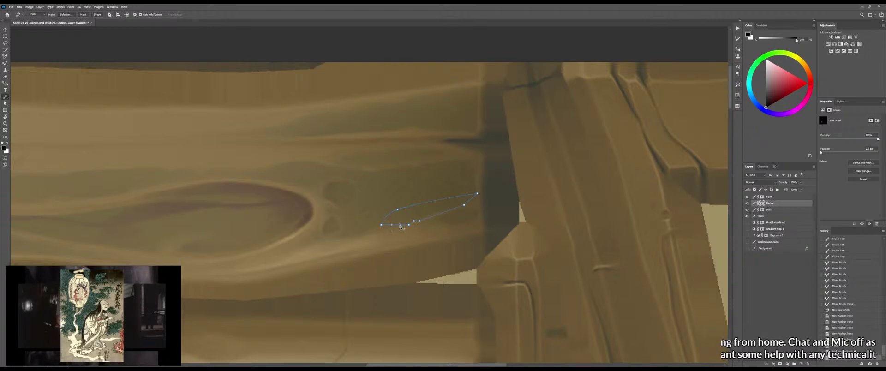
left_click_drag(400, 224, 400, 223)
Reshape the small notch in the path's lower-left edge by adding, moving and removing anchor points
key("z")
left_click_drag(413, 225, 441, 225)
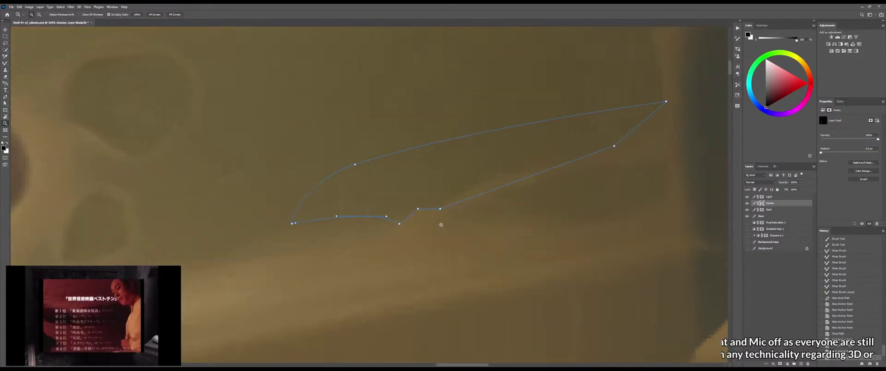
key("p")
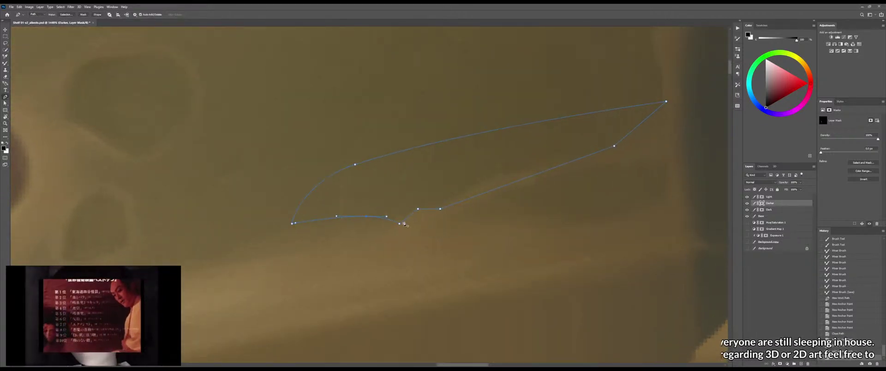
left_click_drag(419, 211, 417, 218)
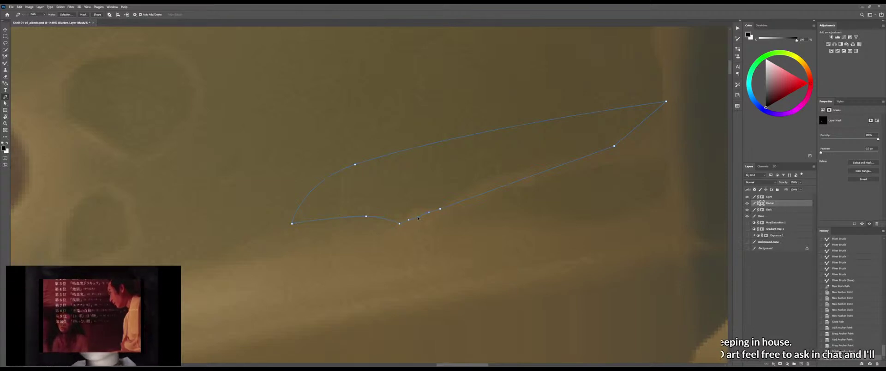
left_click(401, 223)
key("ctrl+z")
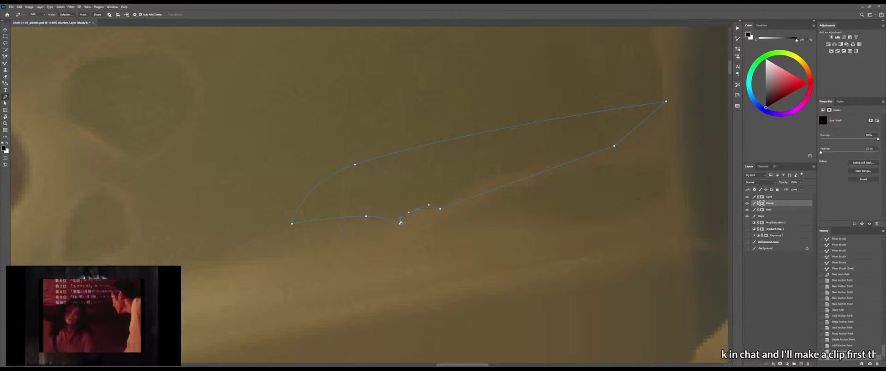
left_click_drag(406, 222, 401, 224)
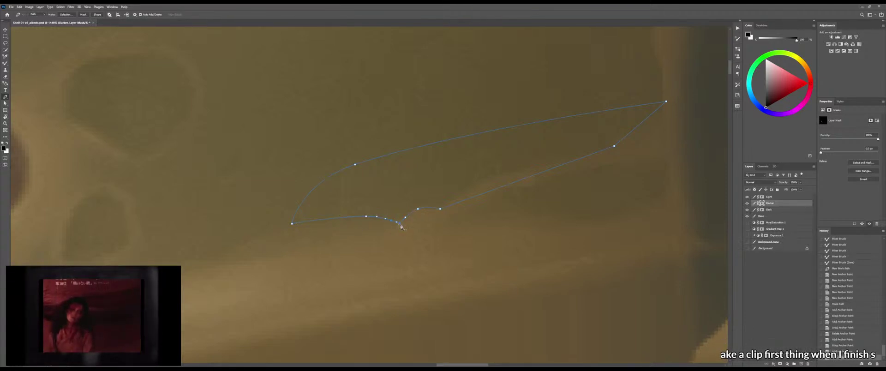
left_click(401, 226)
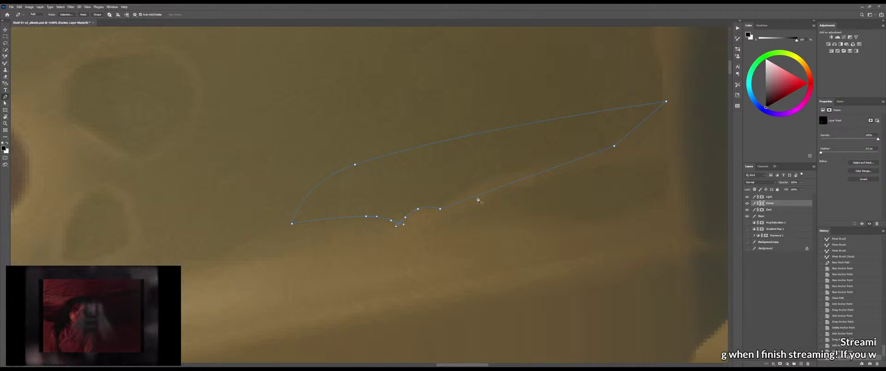
Curve the middle of the path's lower edge to follow the light band, adding anchor points and smoothing the bend beside the notch
left_click_drag(501, 187, 496, 176)
left_click(459, 194)
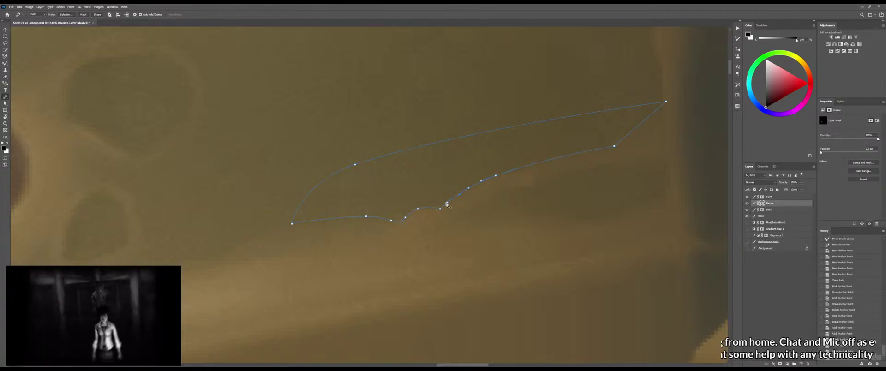
left_click(440, 209)
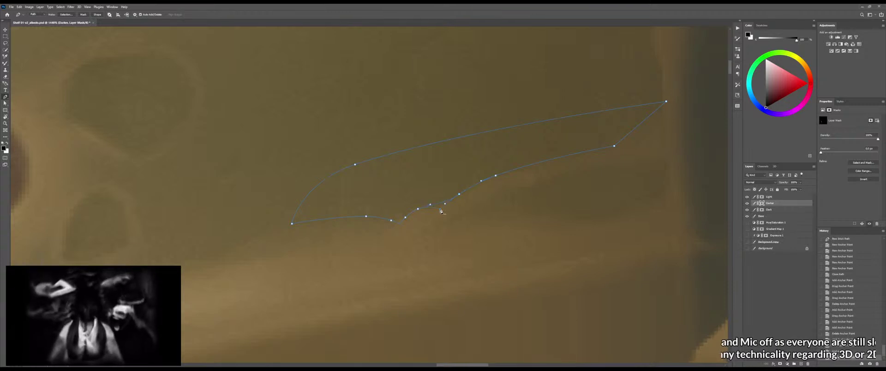
left_click_drag(441, 206, 421, 228)
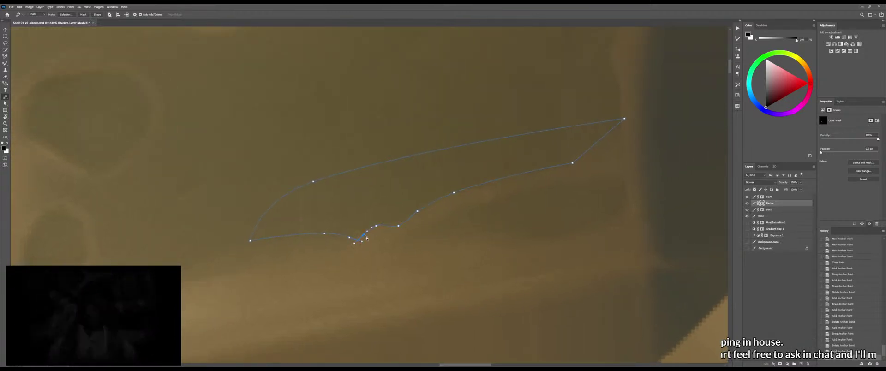
Round the path's right end with an added anchor point, pull its tip slightly inward, and bend the upper edge down toward the tip
left_click_drag(446, 223, 347, 251)
left_click(507, 173, "ctrl")
left_click(499, 171)
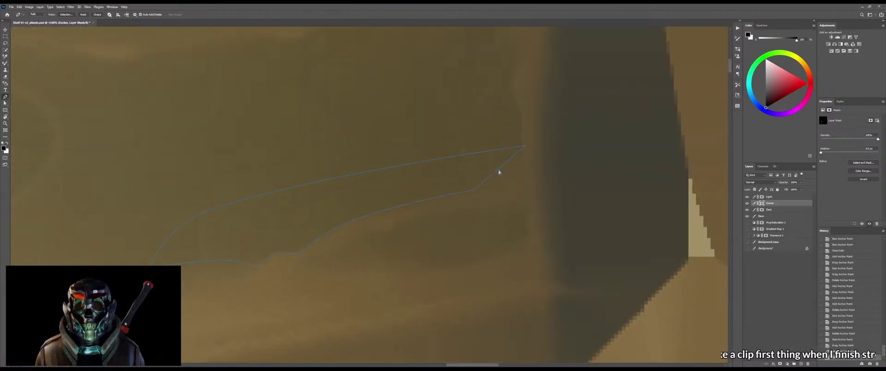
left_click(497, 171)
left_click_drag(497, 172, 510, 179, "ctrl")
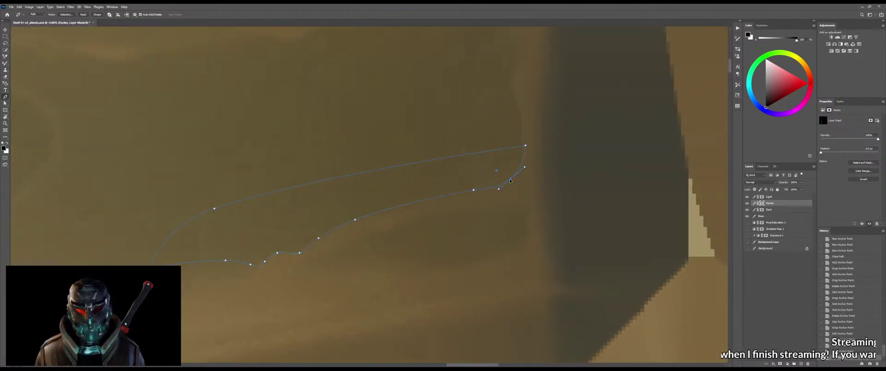
left_click(509, 180)
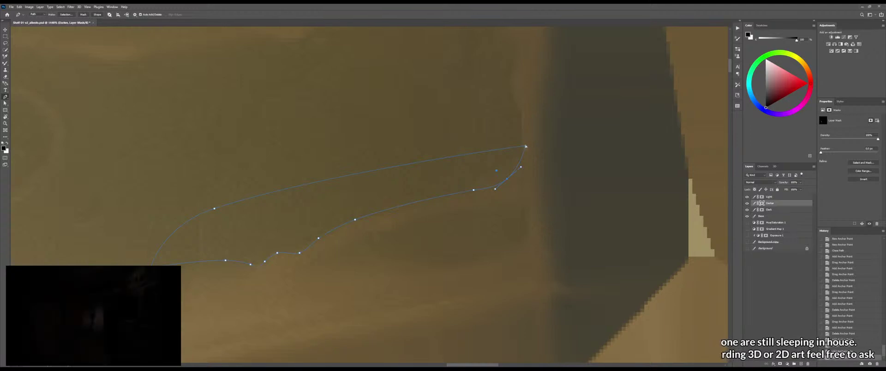
left_click_drag(526, 145, 518, 146, "ctrl")
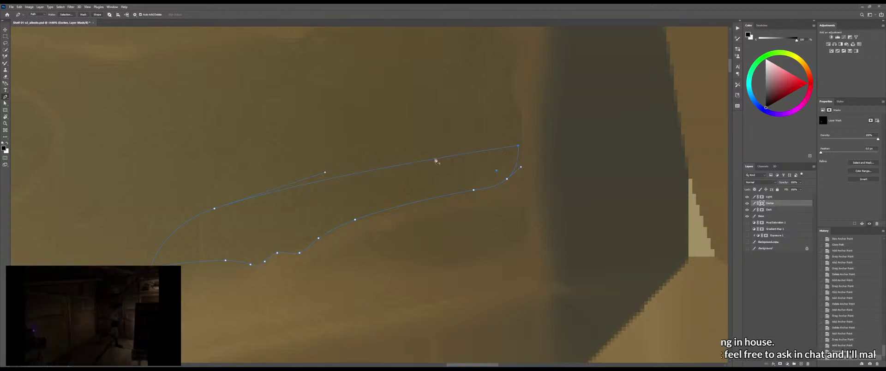
left_click_drag(438, 163, 463, 172)
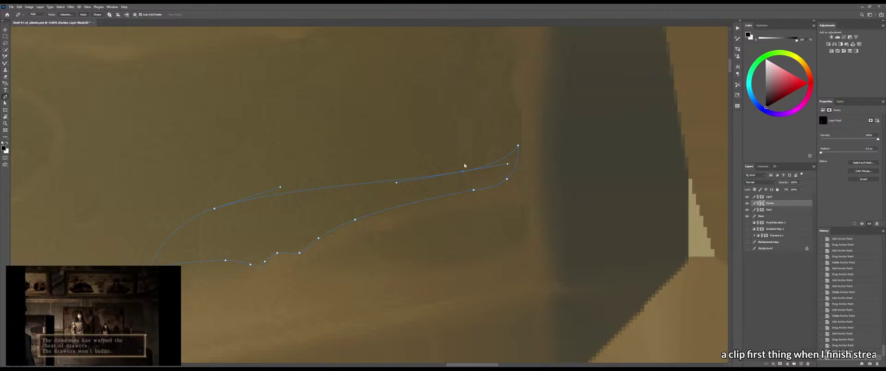
Turn the drawn path into a selection and fill it with a white gradient on the Darker layer's mask
key("ctrl+Return")
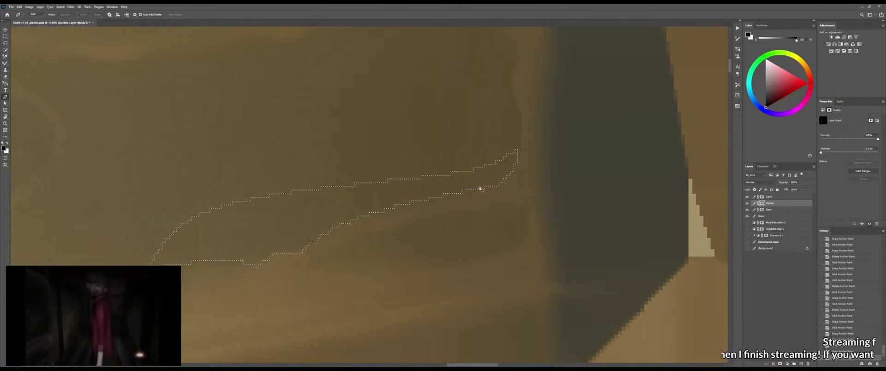
key("ctrl+space")
left_click_drag(479, 189, 451, 197)
key("g")
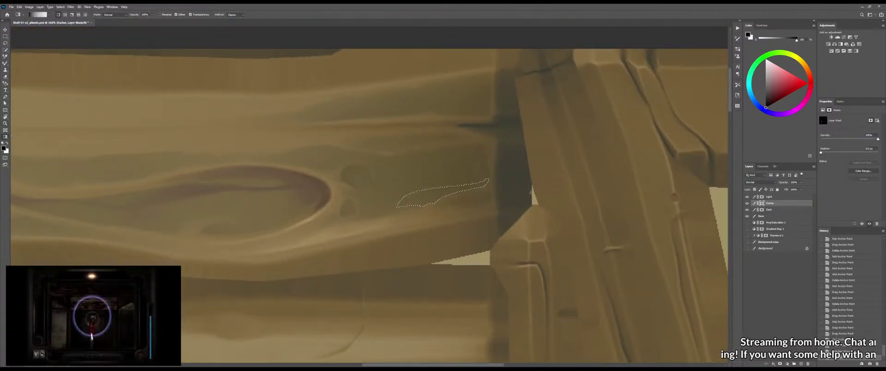
key("x")
left_click_drag(527, 198, 428, 209)
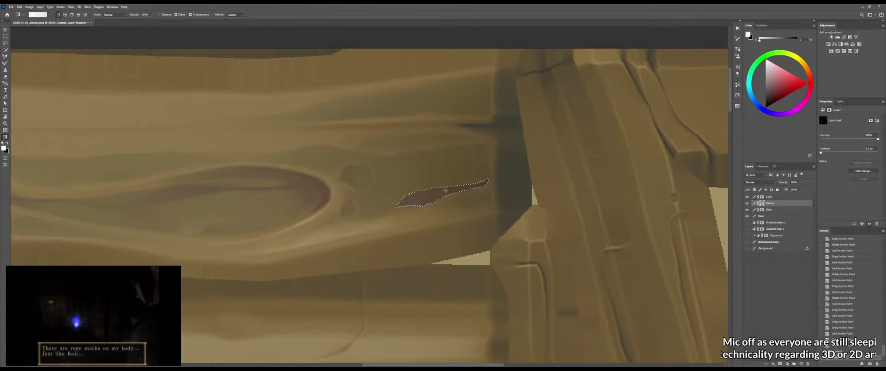
Fade the edges of the selected grain mark with black gradients on the Darker mask and deselect
key("x")
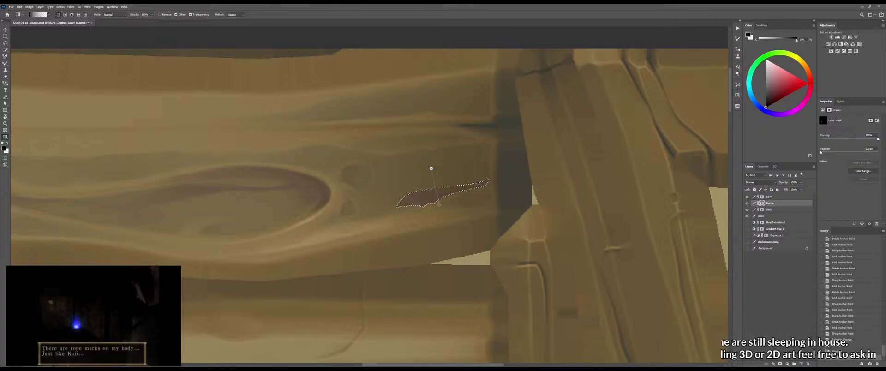
left_click_drag(439, 204, 436, 203)
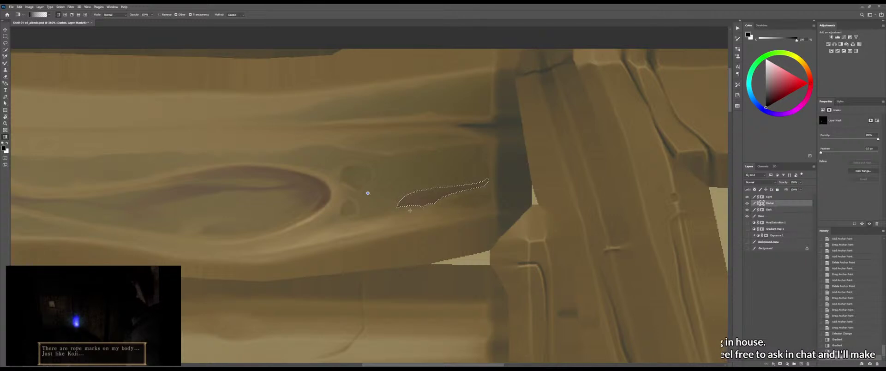
left_click_drag(368, 193, 409, 210)
mouse_move(479, 199)
left_mouse_down()
mouse_move(392, 203)
mouse_move(477, 204)
left_mouse_up()
key("ctrl+d")
Soften the lower-left edge of the dark grain mark with black brush strokes on the Darker mask
scroll(476, 204, "up", 2)
key("b")
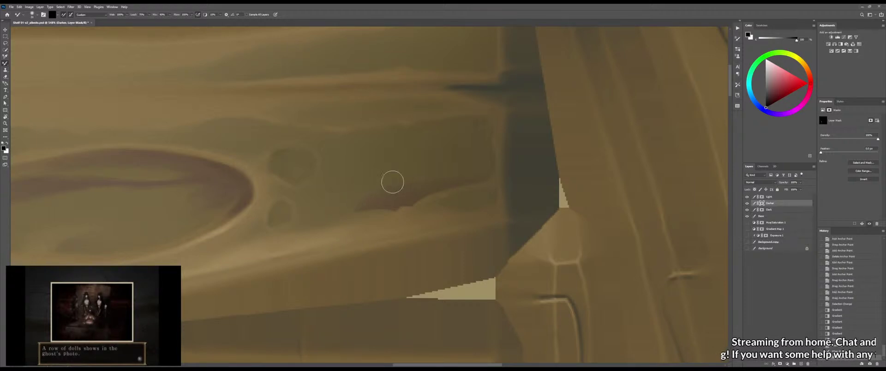
key("shift+b")
mouse_move(347, 206)
left_mouse_down()
mouse_move(339, 212)
mouse_move(373, 186)
mouse_move(363, 212)
mouse_move(396, 212)
left_mouse_up()
key("bracketright")
key("bracketright")
key("bracketright")
key("bracketright")
key("bracketright")
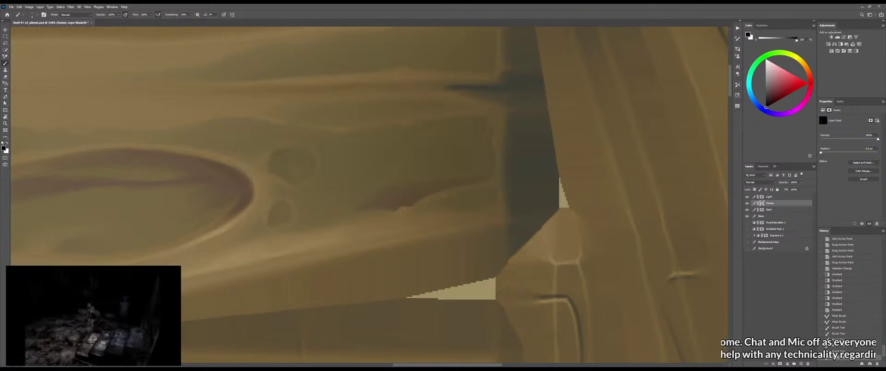
left_click(406, 205)
left_click(412, 207)
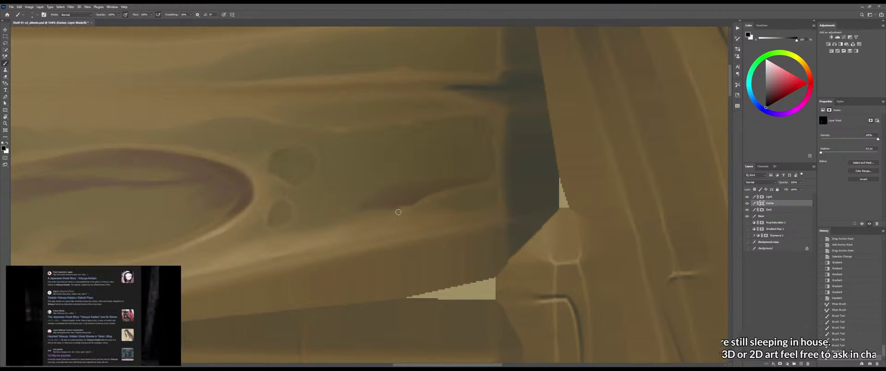
left_click(398, 212)
left_click(400, 210)
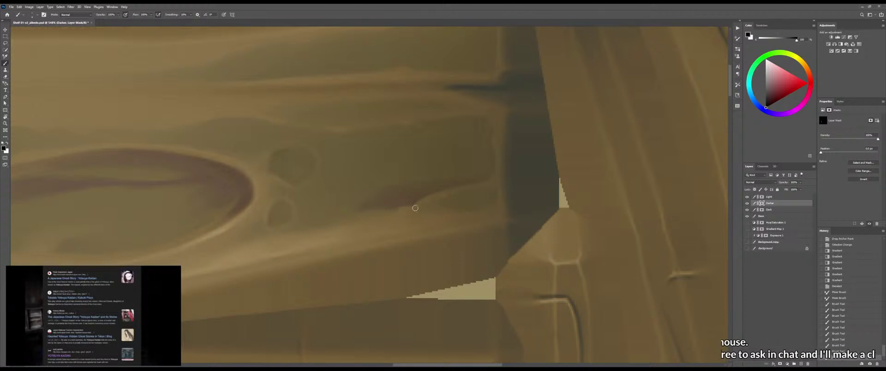
Taper the grain mark toward the plank's end and fade its upper edge with a larger black brush
left_click(416, 206)
mouse_move(413, 205)
left_mouse_down()
mouse_move(463, 190)
mouse_move(451, 187)
left_mouse_up()
left_click(480, 183)
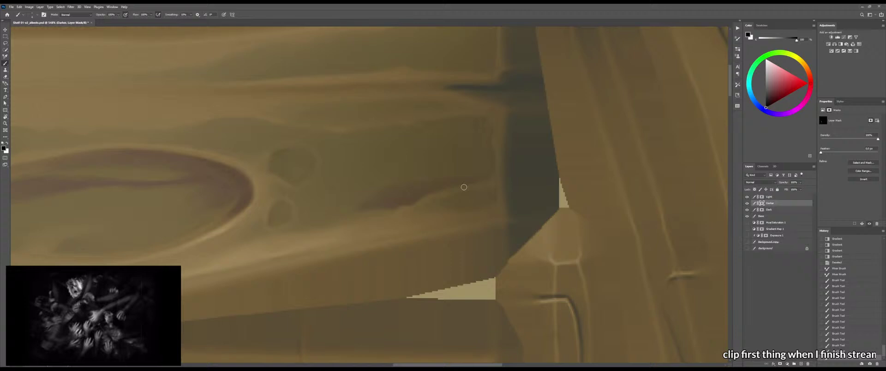
left_click(490, 179)
right_click(484, 165, "alt")
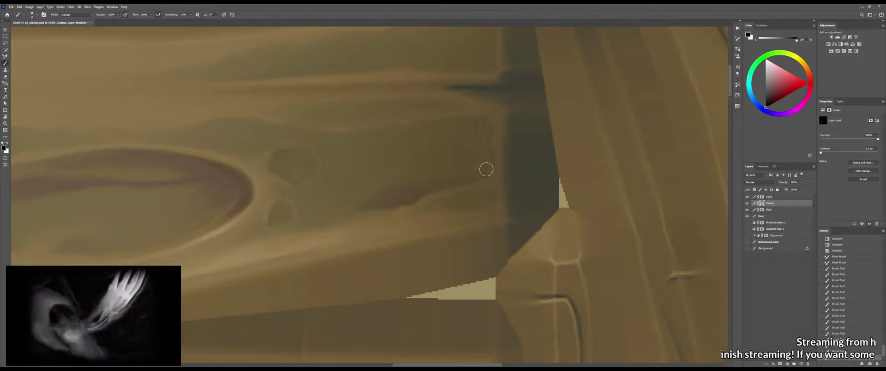
left_click_drag(469, 172, 424, 179)
mouse_move(444, 189)
left_mouse_down()
mouse_move(319, 197)
mouse_move(467, 182)
mouse_move(390, 187)
mouse_move(460, 181)
mouse_move(407, 192)
mouse_move(389, 208)
mouse_move(428, 203)
left_mouse_up()
left_click(428, 182)
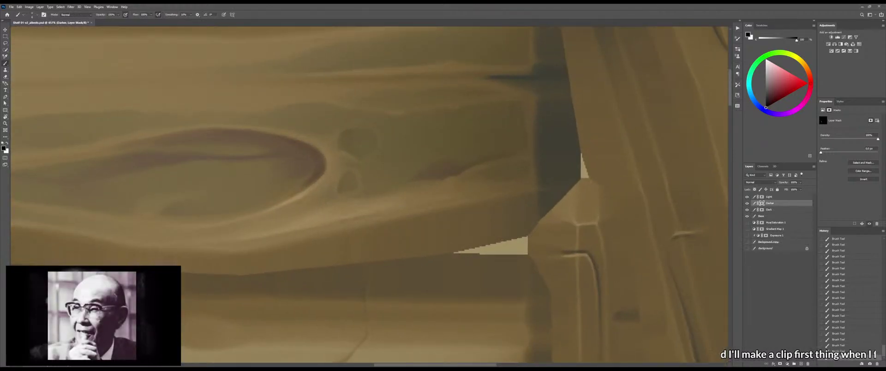
Extend the grain mark's left tip with white on the Darker mask and blend it with the Mixer Brush
key("x")
key("x")
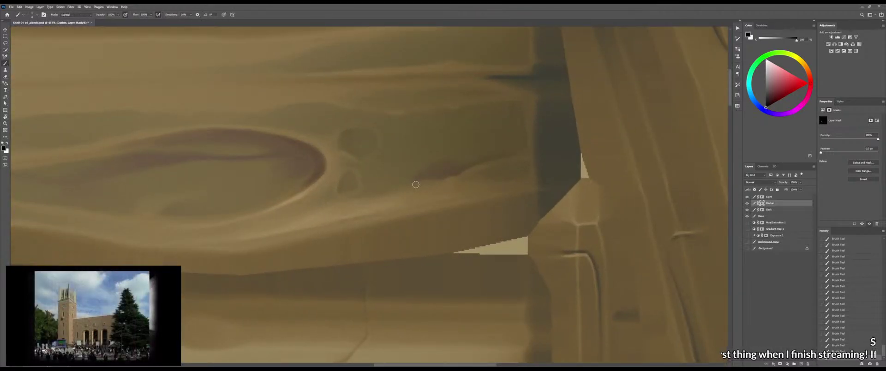
key("x")
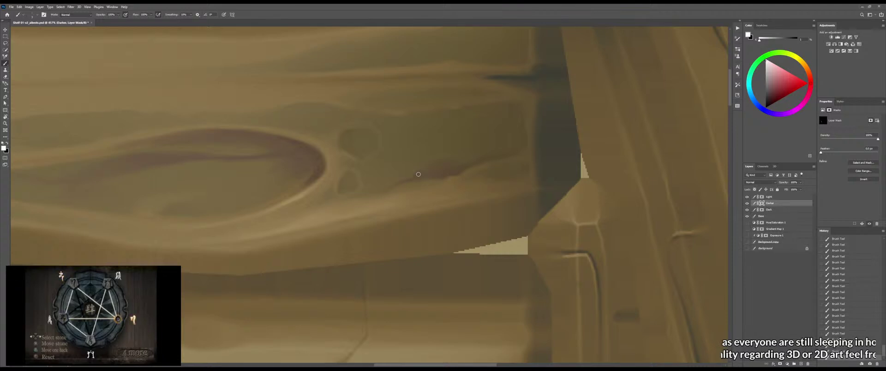
key("shift+b")
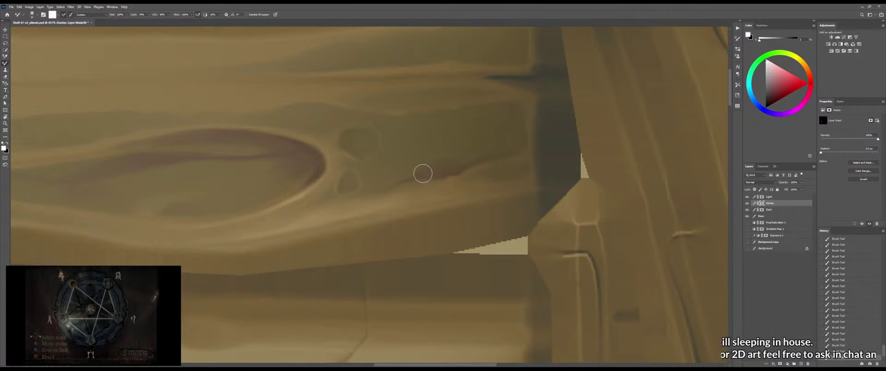
left_click_drag(417, 176, 426, 172)
Save the texture and inspect the new grain mark on the 3D shelf in Marmoset Toolbag
key("ctrl+space")
left_click_drag(415, 198, 392, 211)
key("ctrl+s")
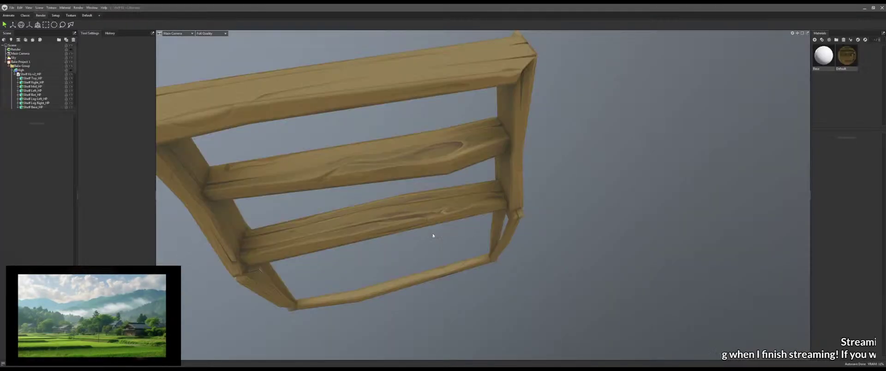
left_click_drag(431, 235, 462, 244)
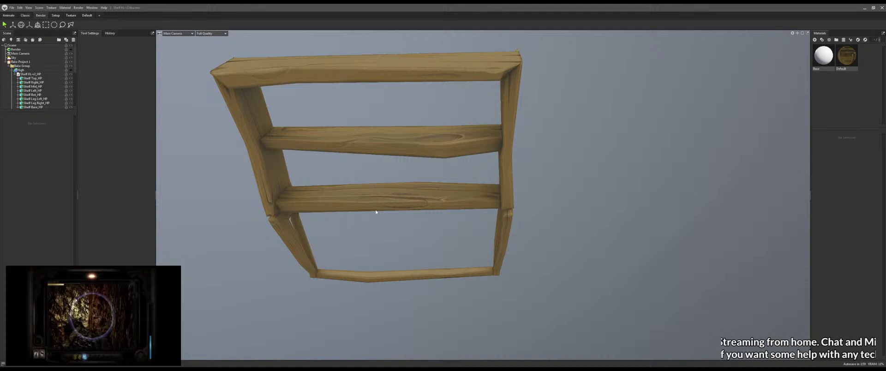
left_click_drag(376, 212, 461, 197)
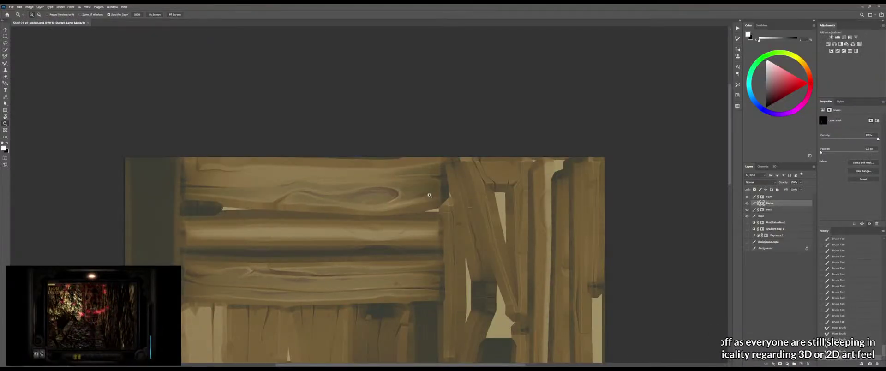
Return to Photoshop and paint a small dark crack at the plank's right end on the Darker mask
left_click_drag(429, 195, 455, 190)
key("b")
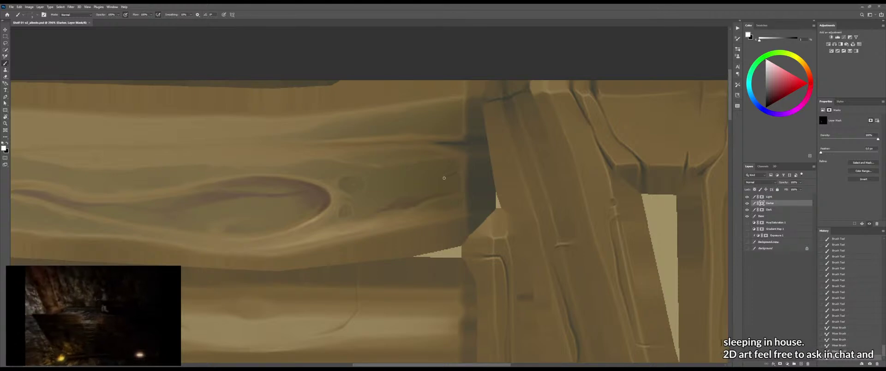
scroll(461, 172, "up", 5)
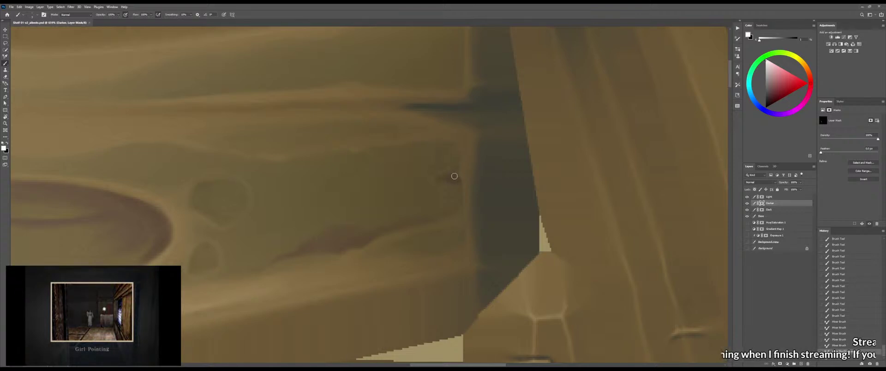
mouse_move(458, 177)
left_mouse_down()
mouse_move(400, 197)
mouse_move(458, 185)
mouse_move(438, 182)
left_mouse_up()
key("z")
key("b")
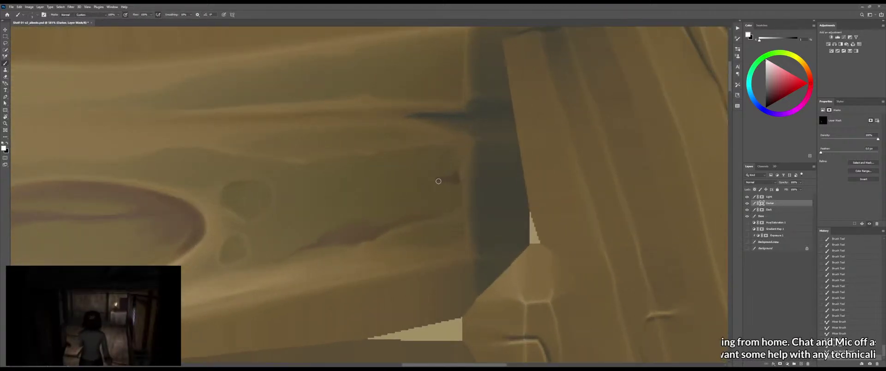
Darken the crack's inner area and continue the shading down along the plank's right edge
key("shift+b")
key("shift+b")
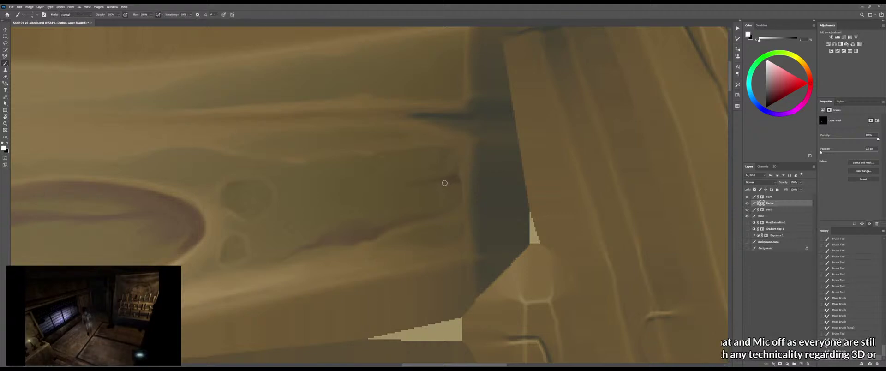
left_click_drag(455, 182, 455, 205)
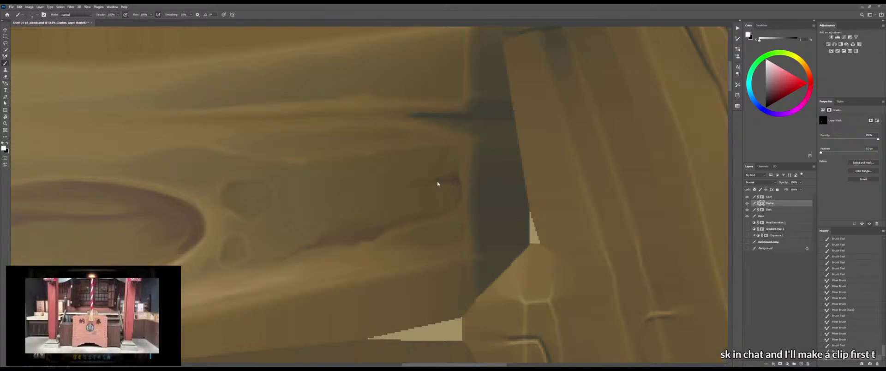
left_click_drag(440, 183, 445, 181)
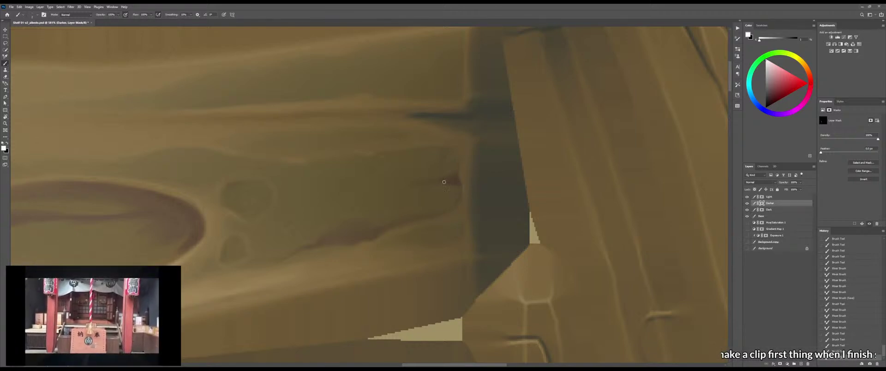
Smooth the crack's thin left tip into the surrounding wood with the Mixer Brush
key("shift+b")
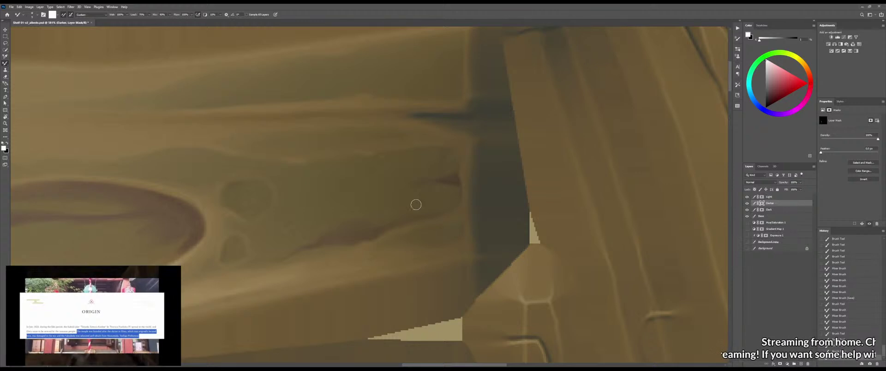
left_click_drag(425, 184, 450, 182)
left_click_drag(417, 185, 449, 181)
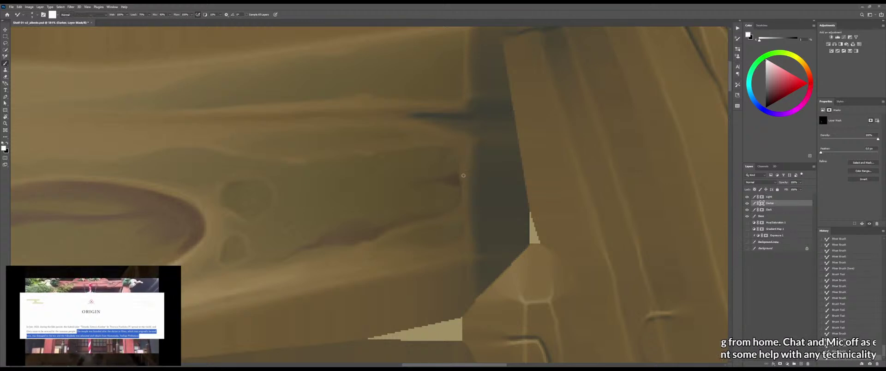
key("shift+b")
key("shift+b")
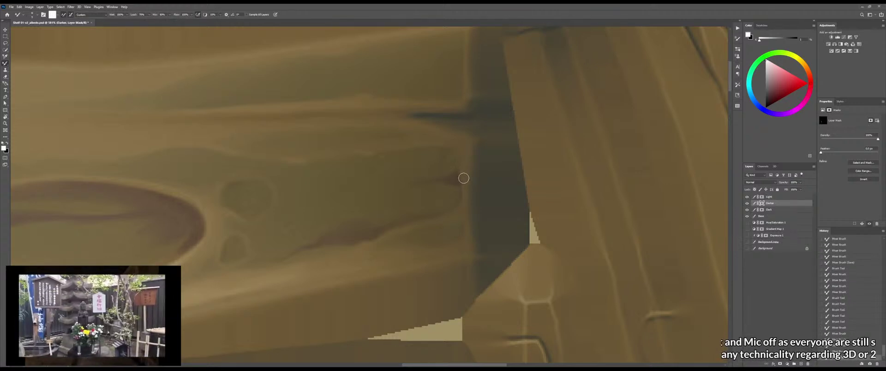
Deepen the crack's wide end with white on the Darker mask and blend it over the plank's edge
key("shift+b")
left_click_drag(452, 181, 457, 182)
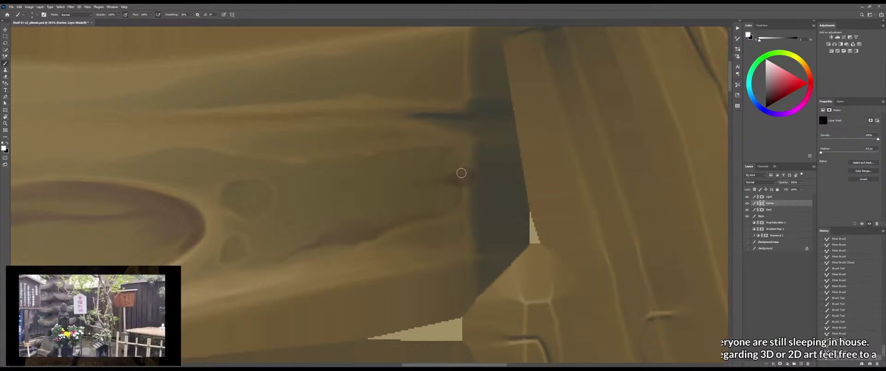
key("shift+b")
left_click_drag(461, 173, 470, 184)
Save the texture and inspect the crack on the shelf model in Marmoset Toolbag
key("z")
left_click_drag(468, 188, 424, 200)
key("ctrl+s")
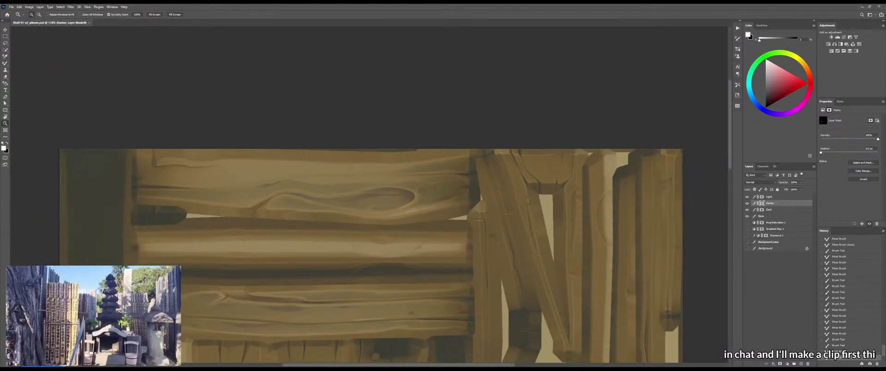
key("alt+Tab")
left_click_drag(528, 191, 530, 217)
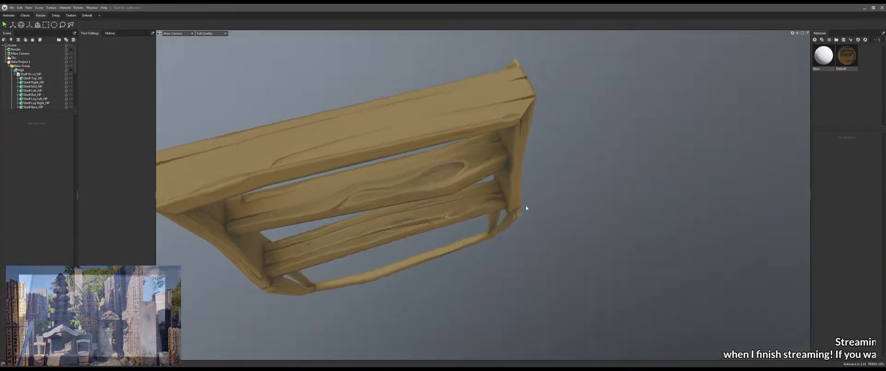
left_click_drag(526, 208, 511, 204)
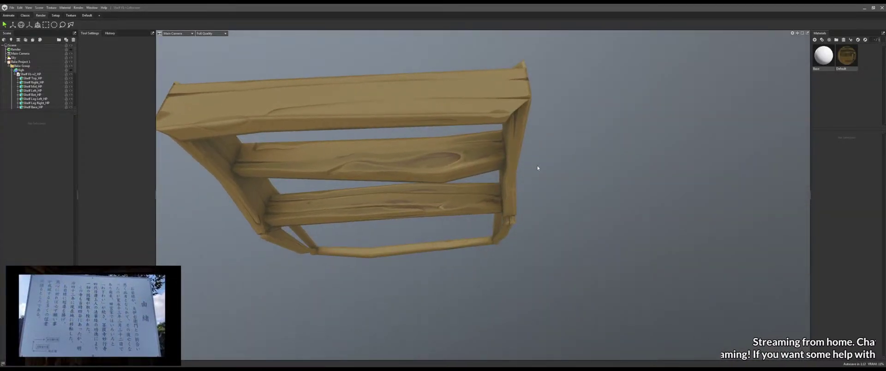
Return to Photoshop and repaint the crack as a wider, darker wedge at the plank's right end
key("alt+Tab")
scroll(429, 173, "up", 6)
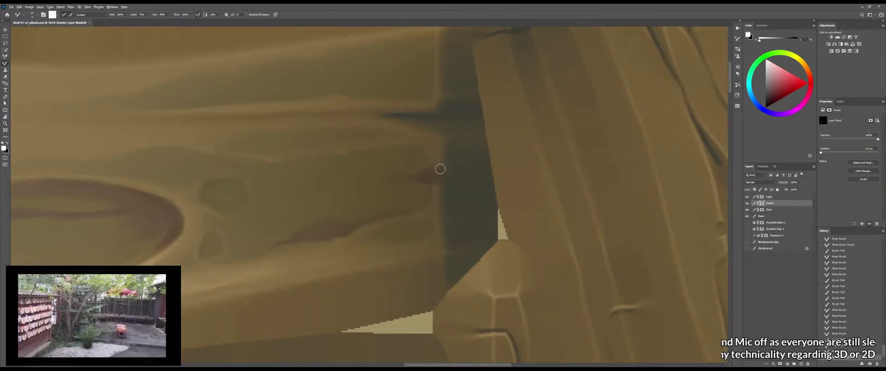
key("b")
mouse_move(438, 170)
left_mouse_down()
mouse_move(444, 180)
mouse_move(441, 167)
mouse_move(409, 177)
left_mouse_up()
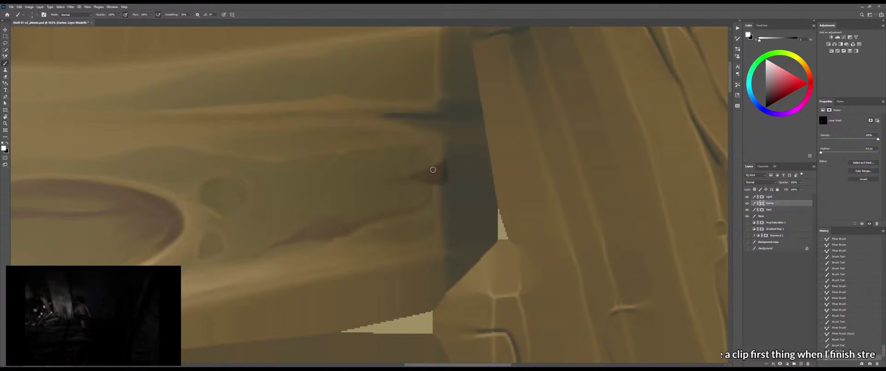
Smudge the lower edge of the crack's wedge on the Dark layer's mask with the Mixer Brush
left_click(775, 210)
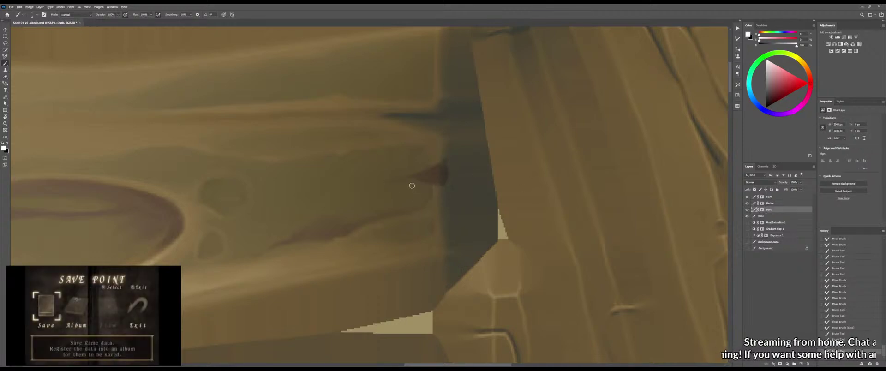
left_click(762, 210)
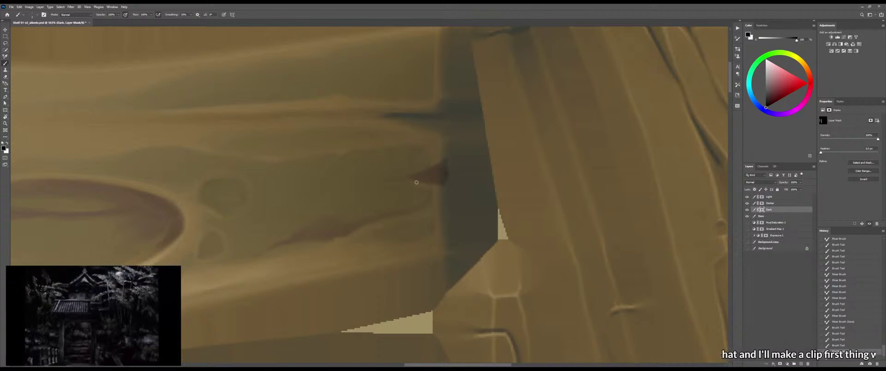
key("shift+b")
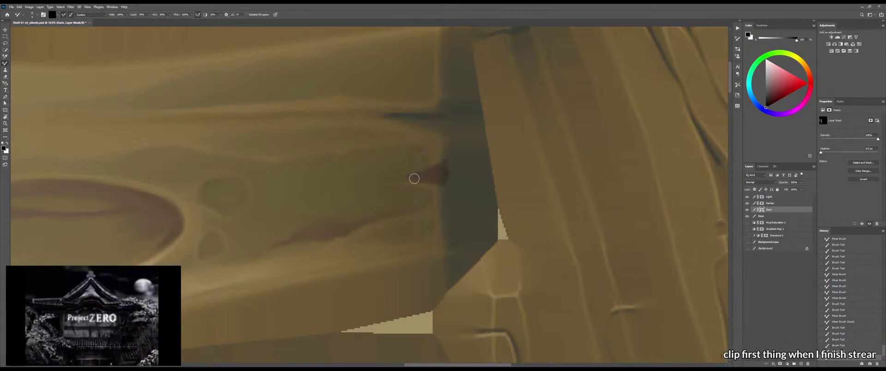
mouse_move(426, 183)
left_mouse_down()
mouse_move(370, 187)
mouse_move(362, 207)
mouse_move(439, 191)
left_mouse_up()
key("z")
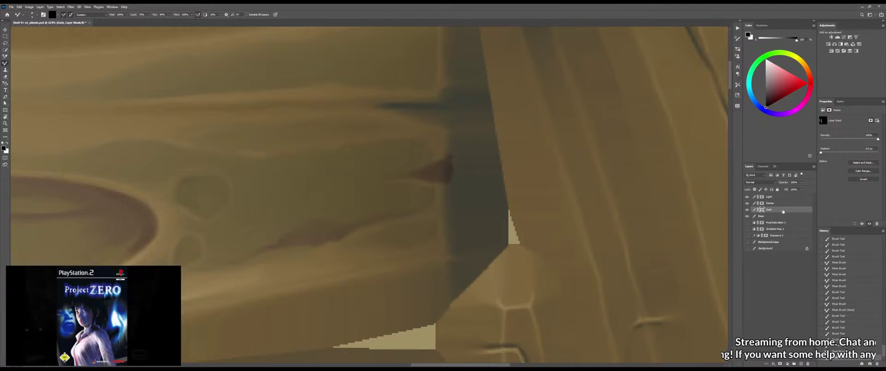
Paint black on the Darker mask to fade the right end of the grain streak just below the crack
left_click(759, 203)
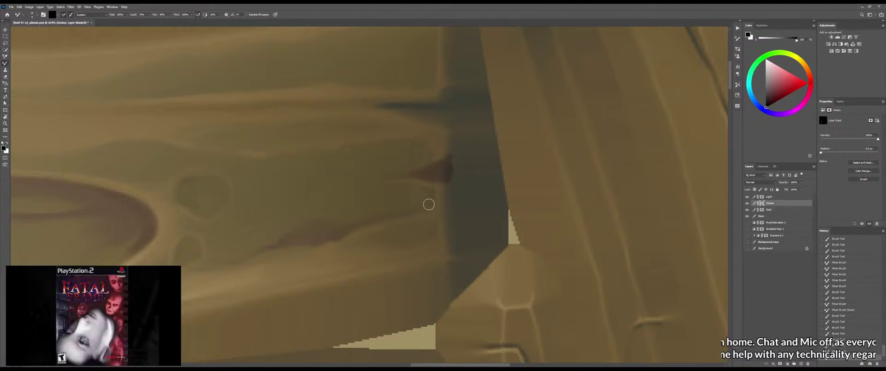
key("shift+b")
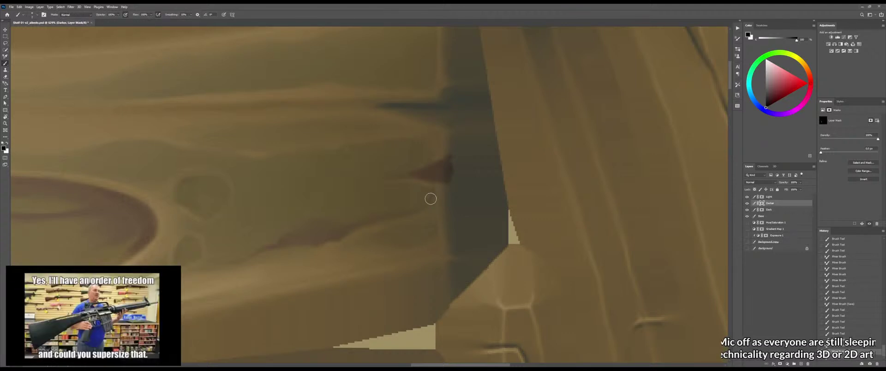
mouse_move(427, 201)
left_mouse_down()
mouse_move(386, 202)
mouse_move(392, 207)
left_mouse_up()
left_click_drag(434, 202, 402, 203)
left_click_drag(433, 203, 400, 205)
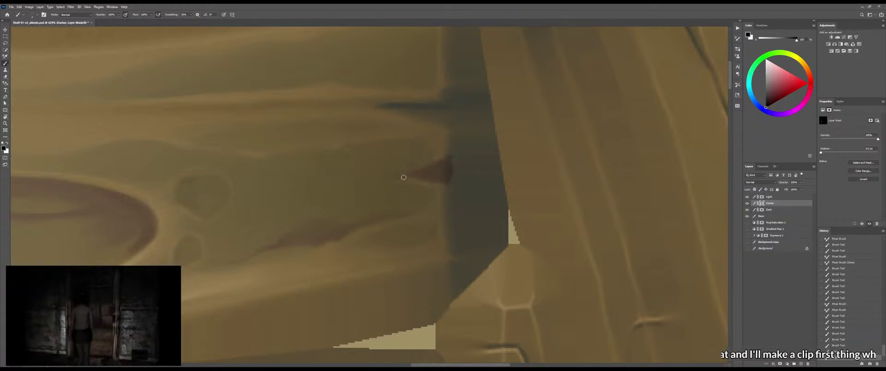
Extend the crack's thin tip to the left with white on the Darker mask and blend it with the Mixer Brush
key("x")
left_click_drag(381, 180, 412, 177)
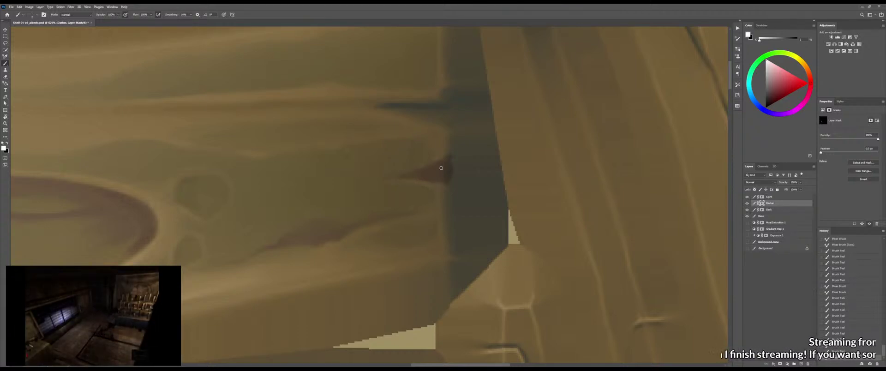
key("shift+b")
mouse_move(422, 172)
left_mouse_down()
mouse_move(444, 160)
mouse_move(411, 175)
mouse_move(429, 172)
left_mouse_up()
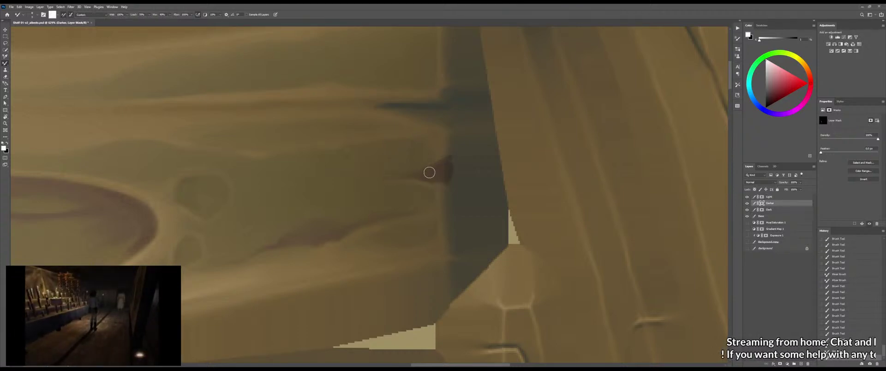
Add white on the Darker mask at the crack's upper corner by the plank's end and blend it into the wood
key("shift+b")
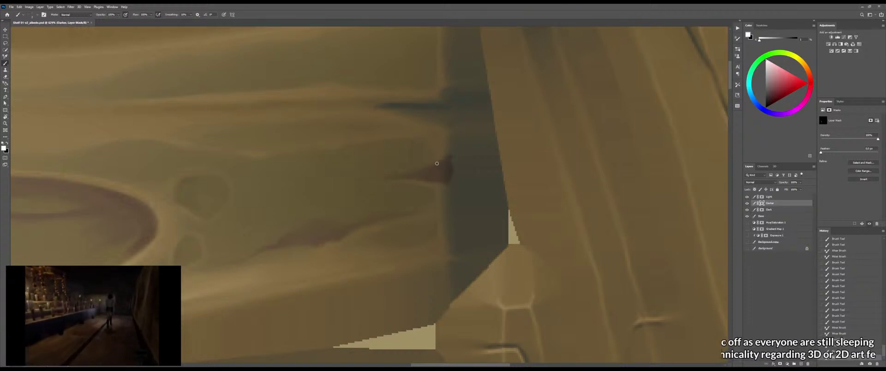
mouse_move(441, 154)
left_mouse_down()
mouse_move(433, 166)
mouse_move(435, 152)
left_mouse_up()
key("shift+b")
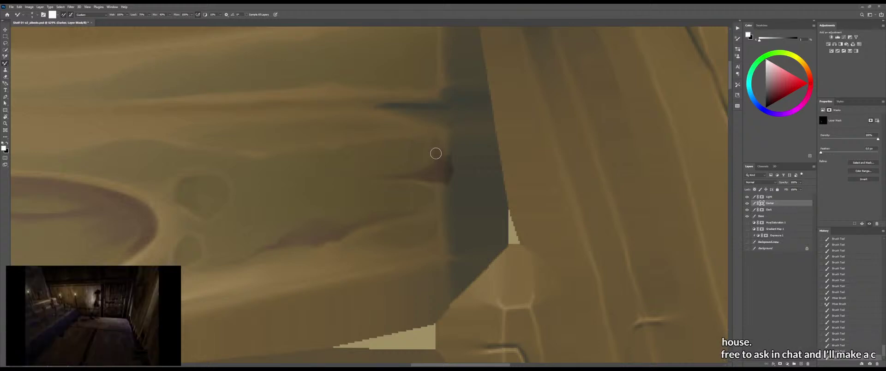
key("ctrl+space")
mouse_move(428, 185)
left_mouse_down()
mouse_move(378, 196)
mouse_move(398, 195)
mouse_move(437, 145)
left_mouse_up()
key("b")
left_click_drag(436, 145, 434, 163)
left_click_drag(434, 164, 433, 146)
mouse_move(433, 146)
left_mouse_down()
mouse_move(439, 164)
mouse_move(398, 194)
mouse_move(406, 201)
left_mouse_up()
Save the texture and inspect the reshaped crack on the shelf model in Marmoset Toolbag
key("ctrl+space")
key("ctrl+s")
key("alt+Tab")
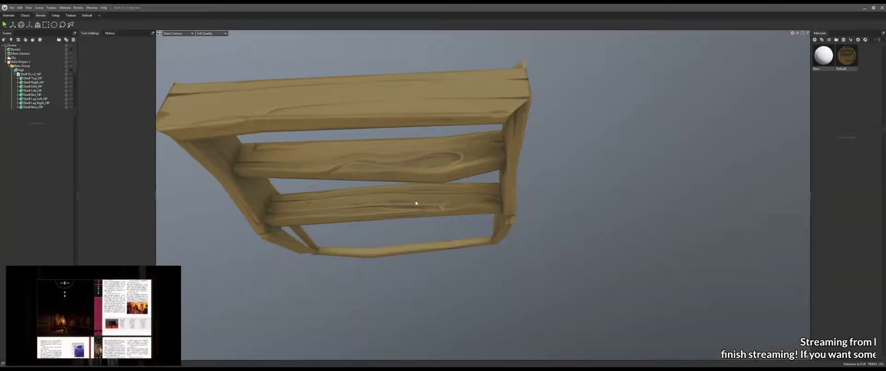
key("alt+Tab")
key("alt+Tab")
left_click_drag(466, 217, 454, 232)
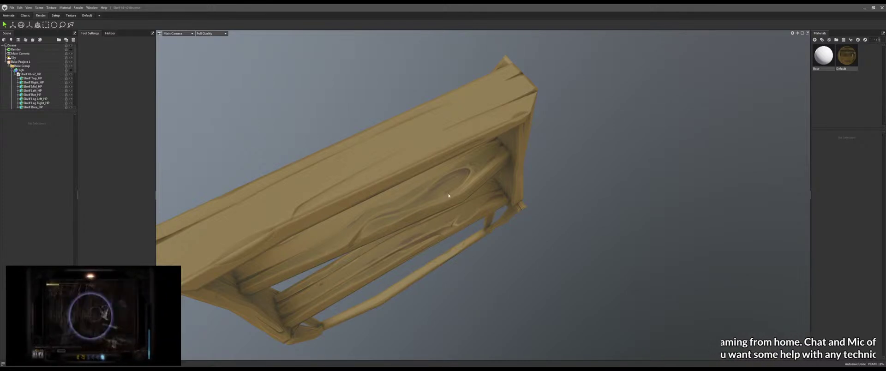
left_click(475, 177)
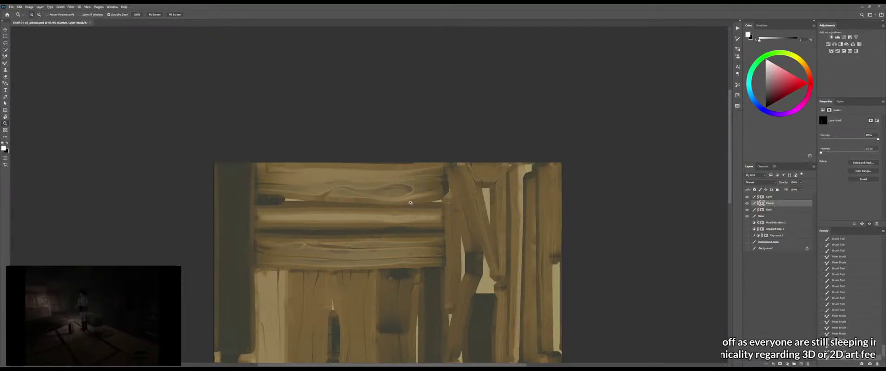
Return to Photoshop, smudge the crack at the plank's end, and paint it out with black on the Darker mask
left_click_drag(416, 197, 461, 192)
left_click_drag(545, 130, 386, 179)
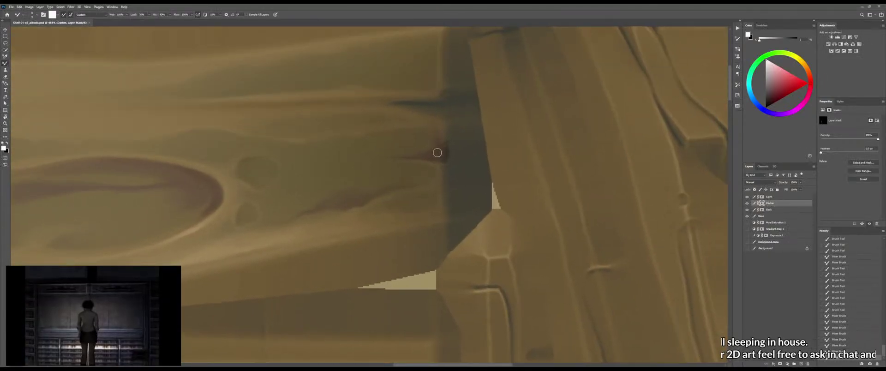
left_click_drag(447, 147, 408, 154)
key("shift+b")
key("x")
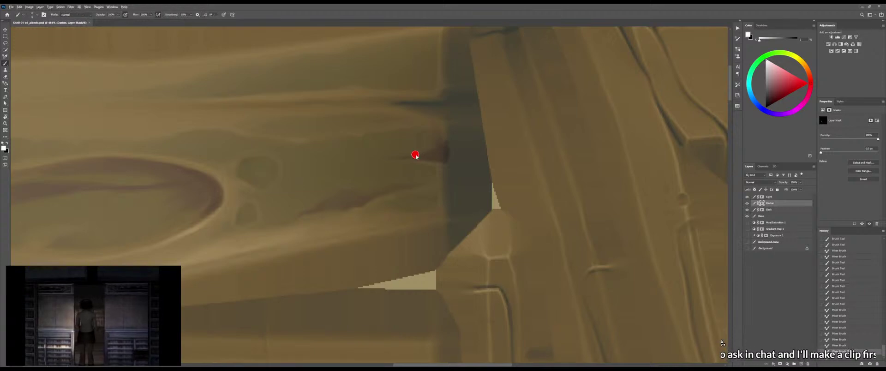
mouse_move(396, 164)
left_mouse_down()
mouse_move(458, 152)
mouse_move(440, 134)
mouse_move(397, 153)
mouse_move(417, 165)
left_mouse_up()
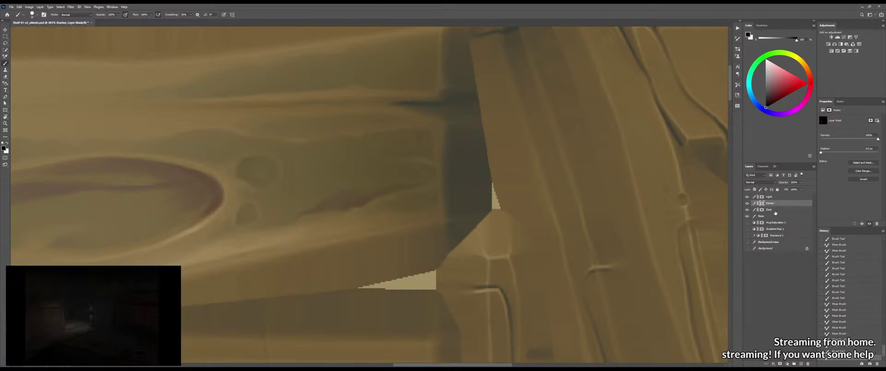
Undo the brush and Mixer Brush strokes back to before the wedge-shaped crack was painted at the plank's end
key("ctrl+z")
key("ctrl+z")
key("ctrl+z")
key("ctrl+z")
key("ctrl+z")
key("ctrl+z")
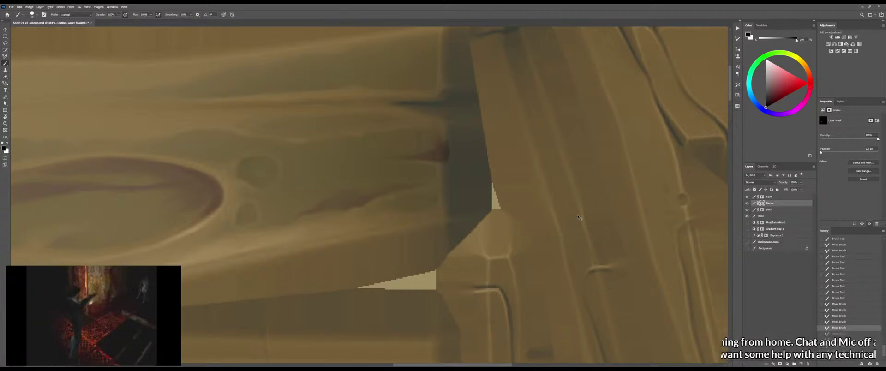
key("ctrl+z")
key("ctrl+z")
key("ctrl+z")
key("ctrl+z")
key("ctrl+z")
key("ctrl+z")
key("ctrl+z")
key("ctrl+z")
key("ctrl+z")
key("ctrl+z")
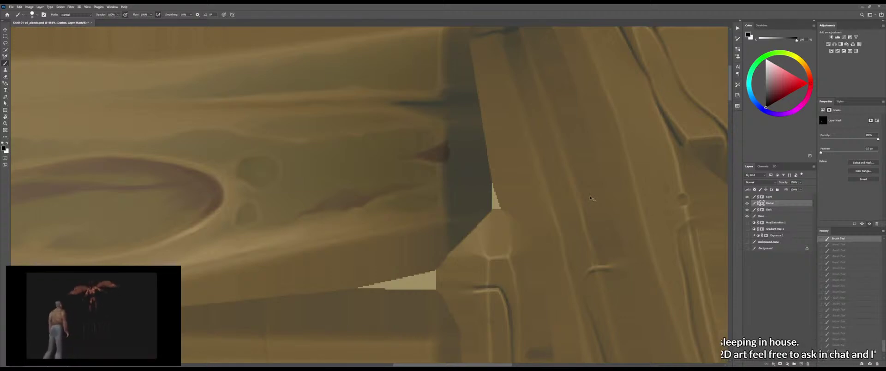
key("ctrl+2")
key("x")
key("ctrl+z")
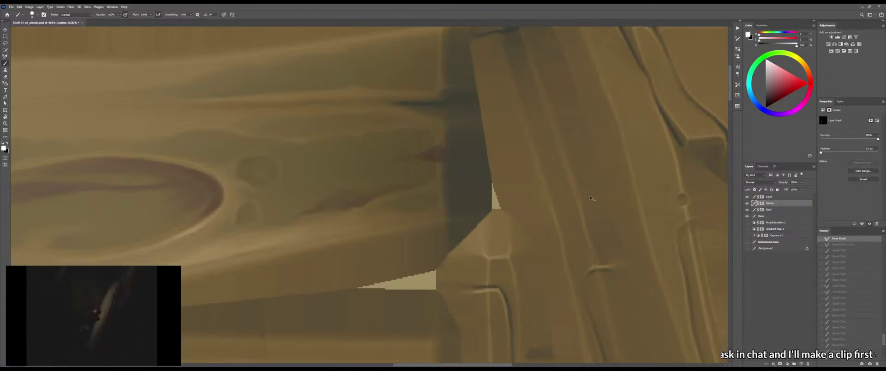
key("ctrl+z")
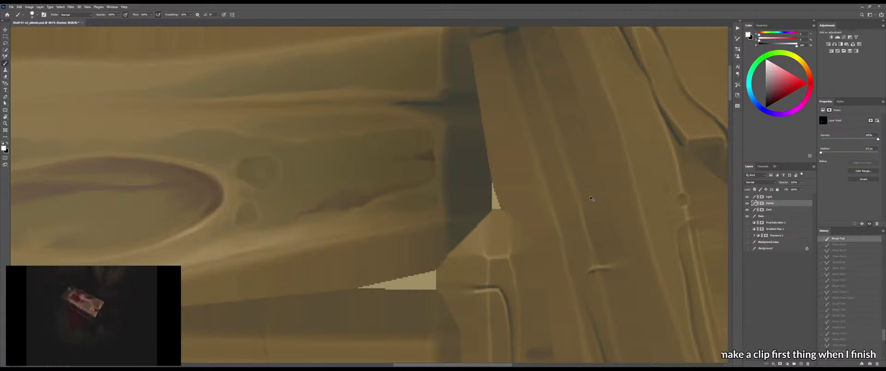
key("ctrl+z")
key("ctrl+z")
key("ctrl+z")
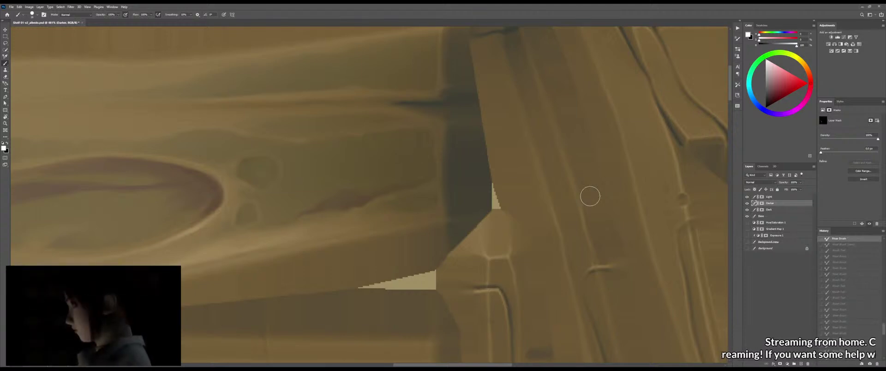
Target the Darker mask, outline a thin wedge at the plank's right end with the Pen tool, and convert it to a selection
key("z")
left_click_drag(424, 159, 469, 148)
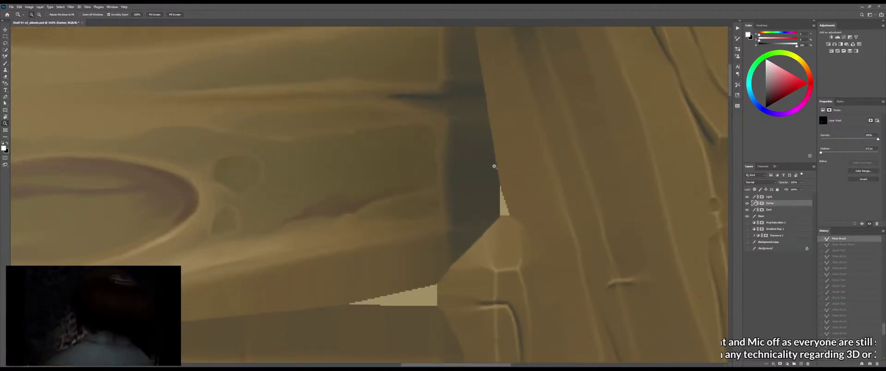
left_click(762, 204)
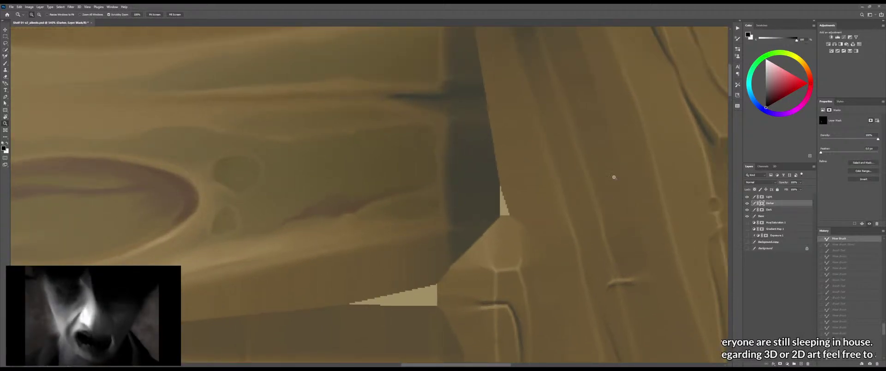
key("p")
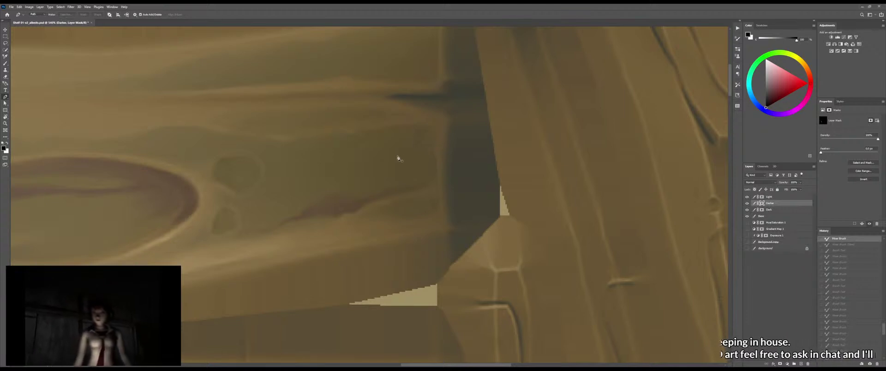
left_click(389, 155)
left_click(440, 141)
left_click(457, 139)
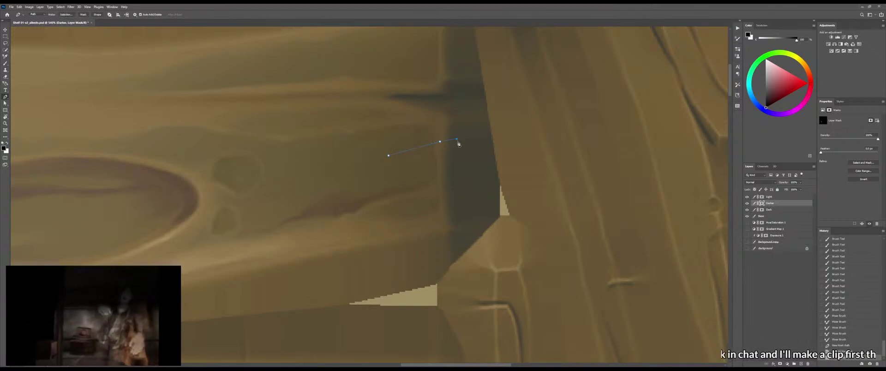
left_click(388, 156)
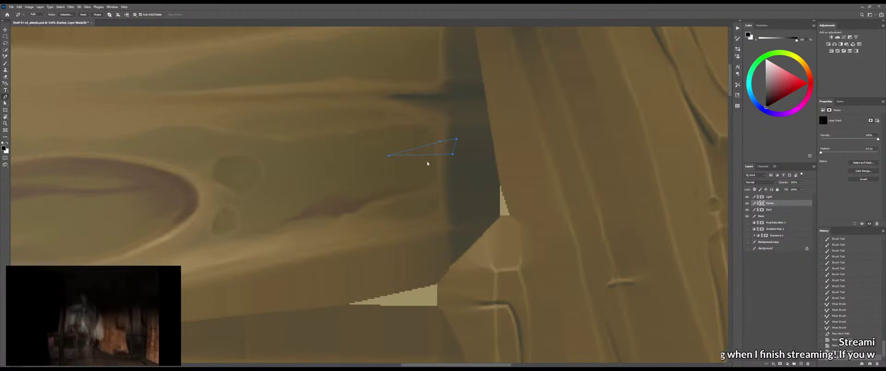
key("ctrl+Return")
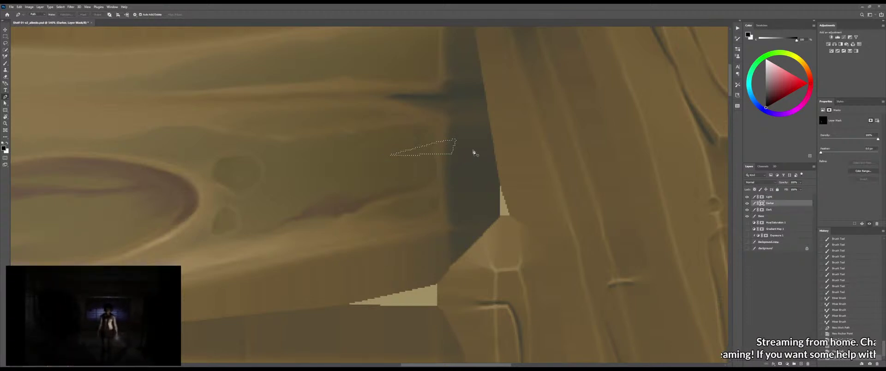
Fill the wedge selection on the Darker mask with a white gradient from the right, tone it down with black gradients, and deselect
key("g")
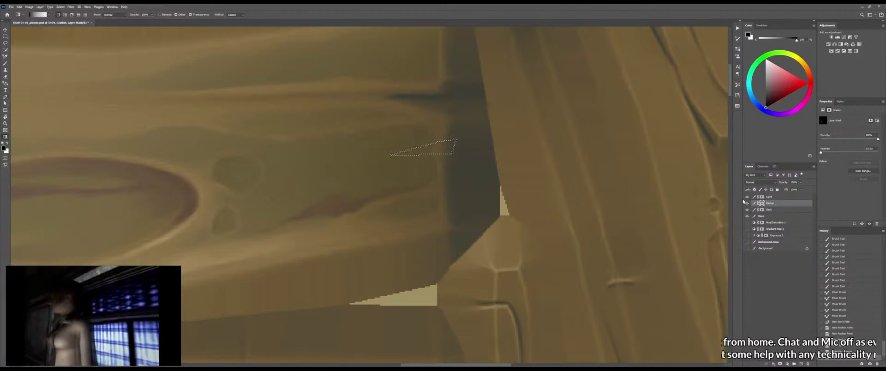
key("x")
left_click_drag(493, 156, 391, 155)
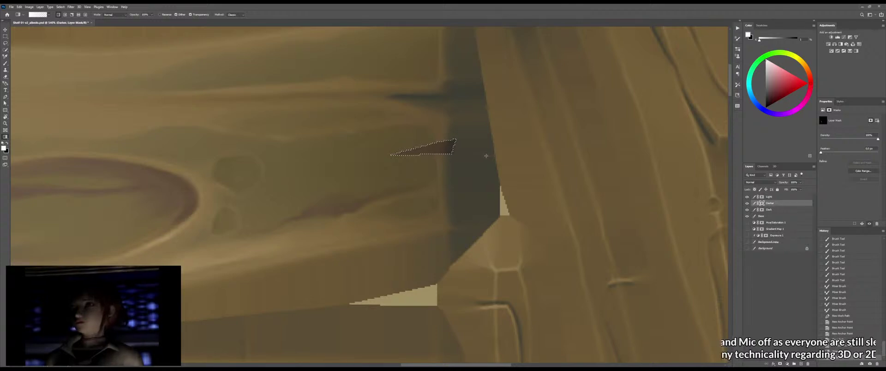
key("x")
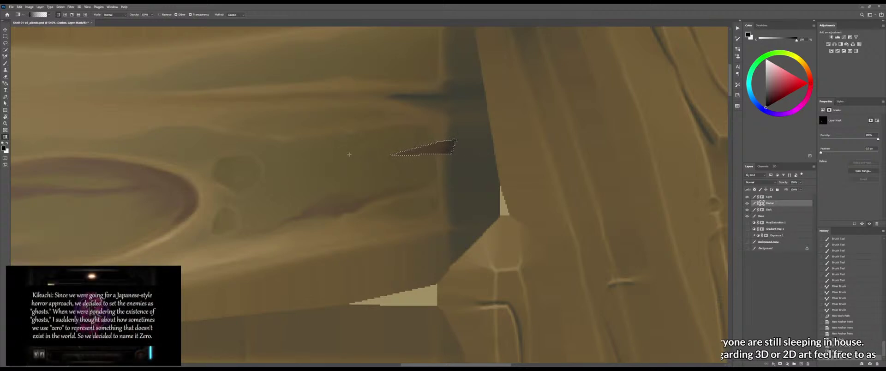
left_click_drag(471, 144, 445, 146)
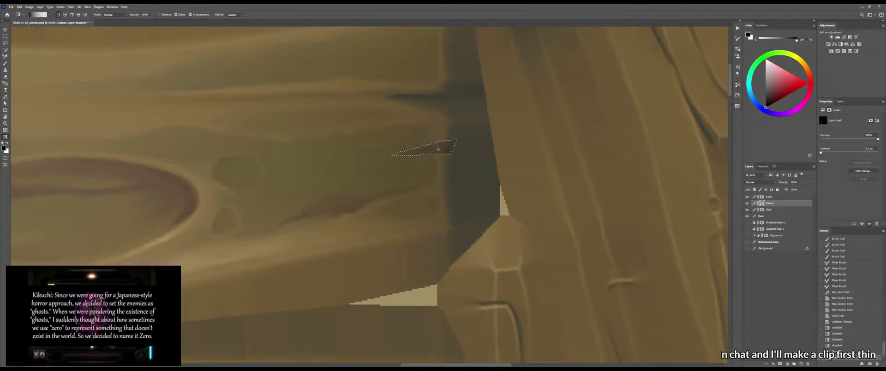
key("b")
key("ctrl+d")
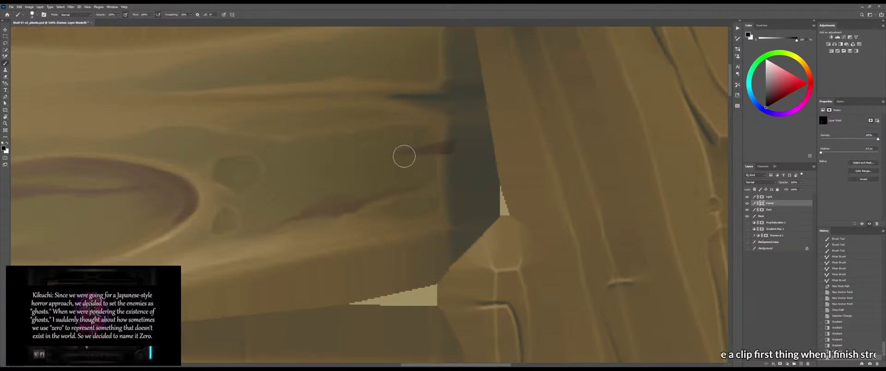
Fade the new crack's left tip with black on the Darker mask and blend it with the Mixer Brush
left_click_drag(404, 156, 399, 162)
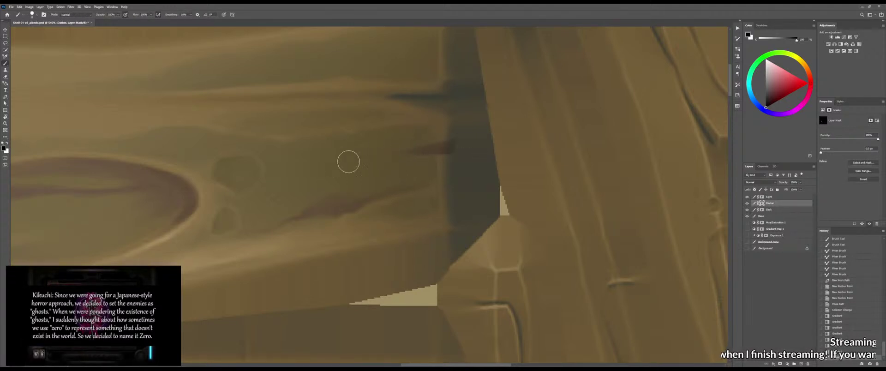
key("shift+b")
left_click_drag(398, 155, 427, 153)
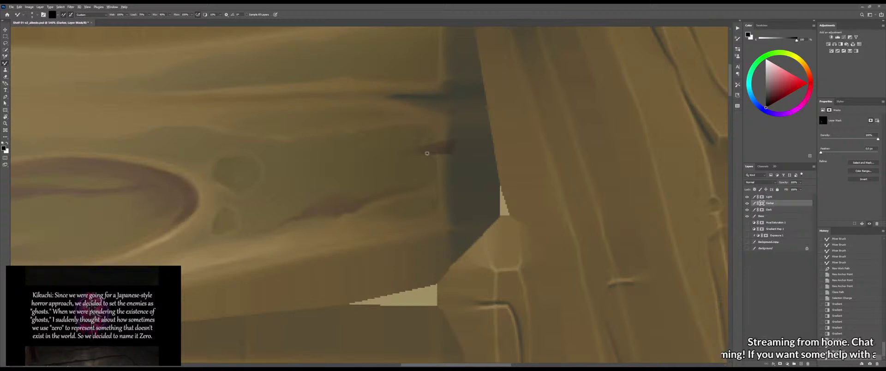
Soften the left tip and edges of the wedge crack at the plank's right end with black on the Darker mask
left_click(424, 153)
scroll(421, 148, "up", 5)
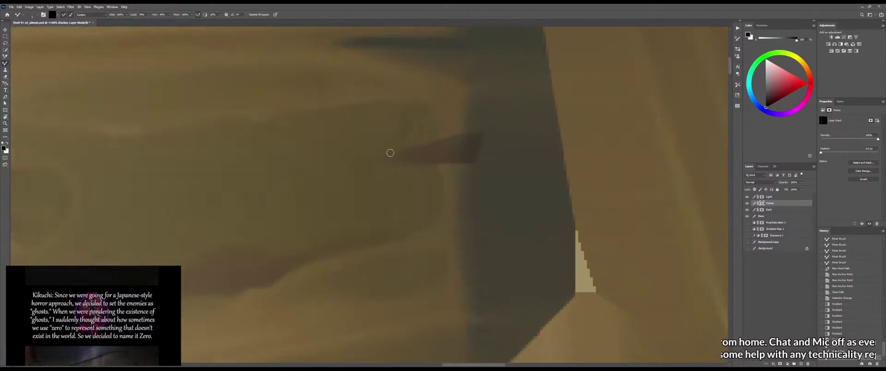
key("shift+b")
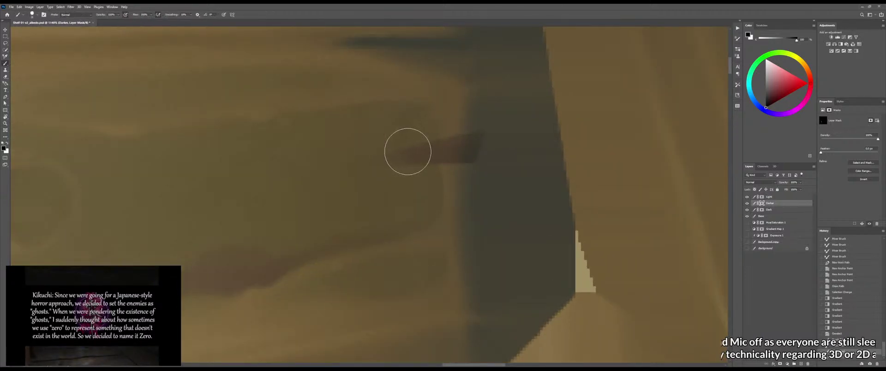
left_click(409, 150)
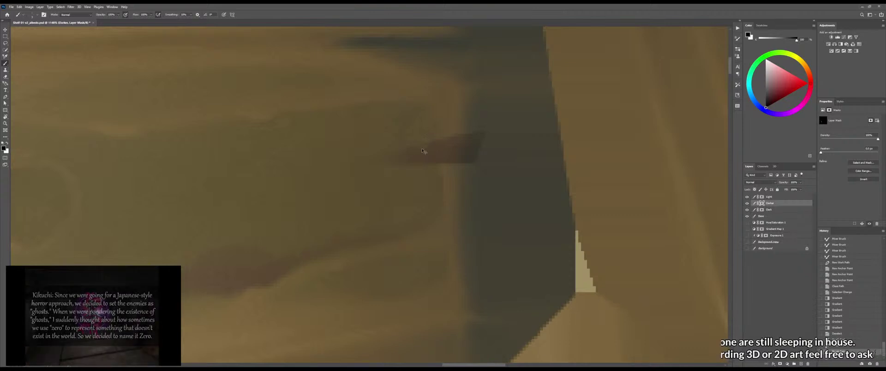
mouse_move(419, 144)
left_mouse_down()
mouse_move(404, 146)
mouse_move(471, 128)
left_mouse_up()
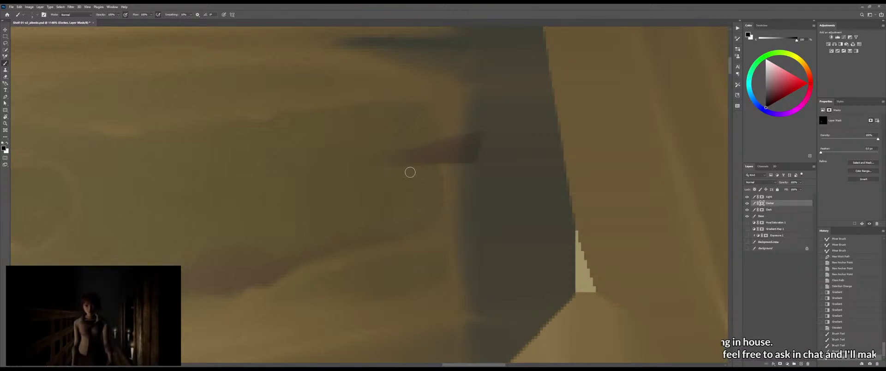
mouse_move(410, 172)
left_mouse_down()
mouse_move(466, 167)
mouse_move(407, 189)
mouse_move(530, 193)
mouse_move(562, 179)
mouse_move(538, 156)
mouse_move(471, 131)
mouse_move(532, 180)
mouse_move(514, 184)
mouse_move(506, 200)
mouse_move(515, 187)
left_mouse_up()
Save the texture, check it on the 3D shelf in Marmoset Toolbag, and return to Photoshop
key("ctrl+s")
key("alt+Tab")
key("alt+Tab")
key("alt+Tab")
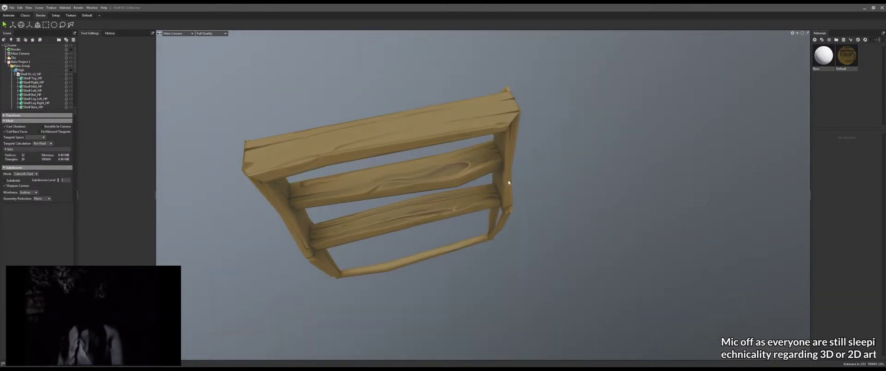
key("alt+Tab")
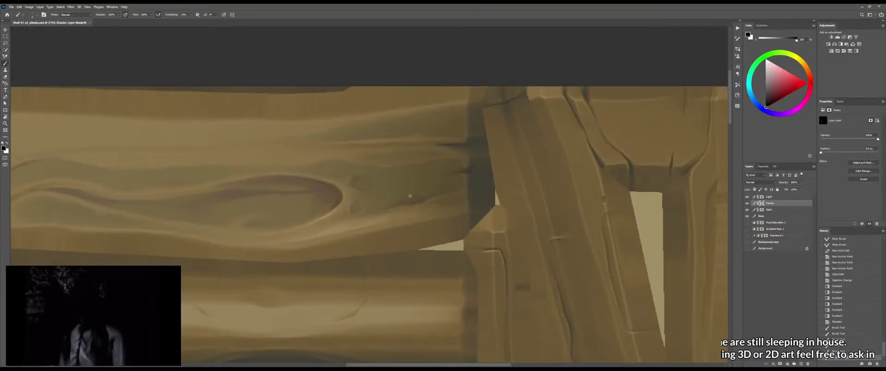
Paint a thin diagonal crack line in white on the Darker mask, joining the wedge crack to the dark grain mark below it
scroll(409, 196, "up", 4)
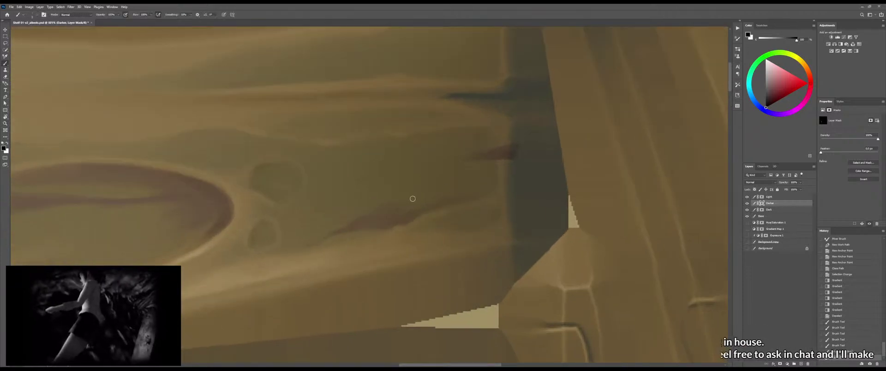
left_click_drag(388, 200, 397, 202)
key("ctrl+z")
key("shift+b")
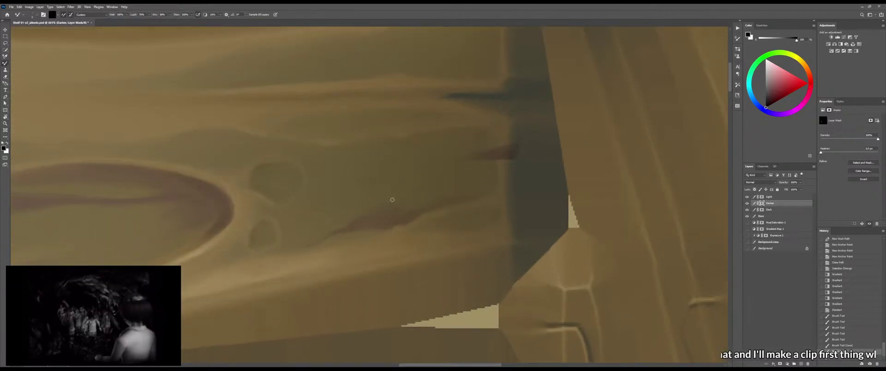
key("shift+b")
key("x")
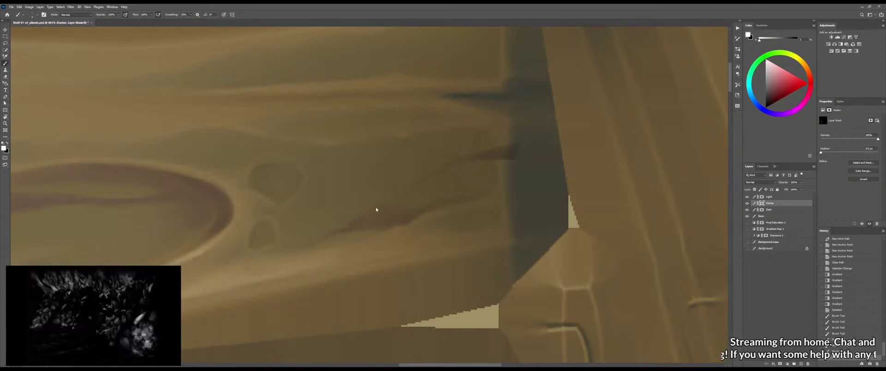
left_click_drag(389, 201, 388, 200)
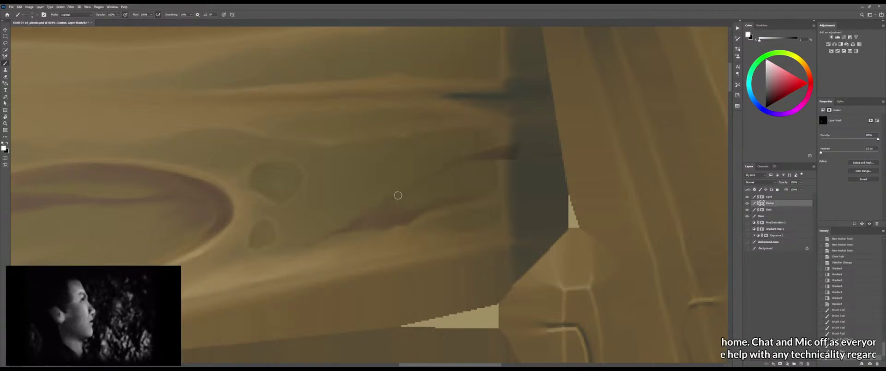
left_click(397, 196)
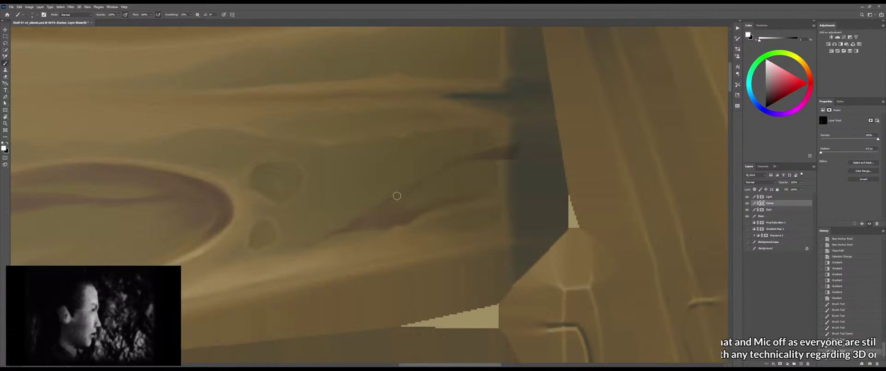
left_click(422, 180)
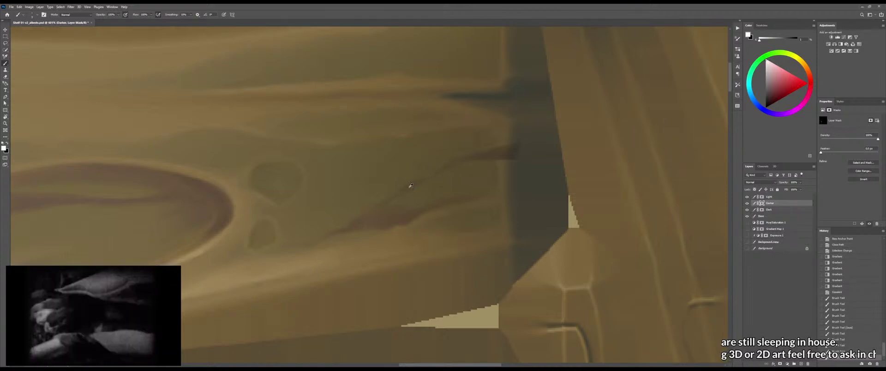
left_click(366, 215)
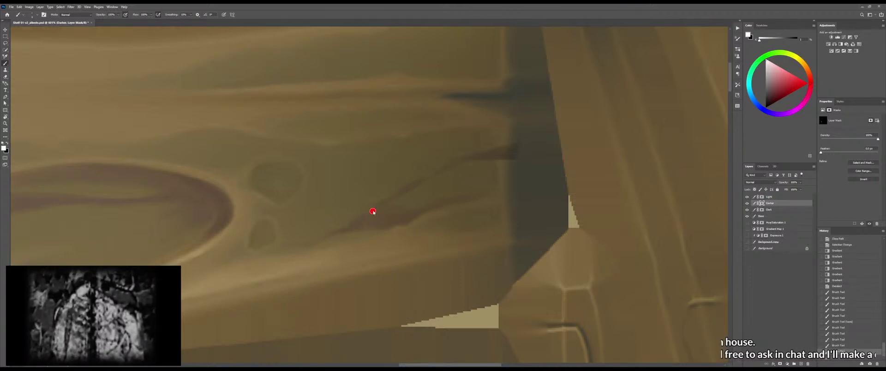
left_click(367, 213)
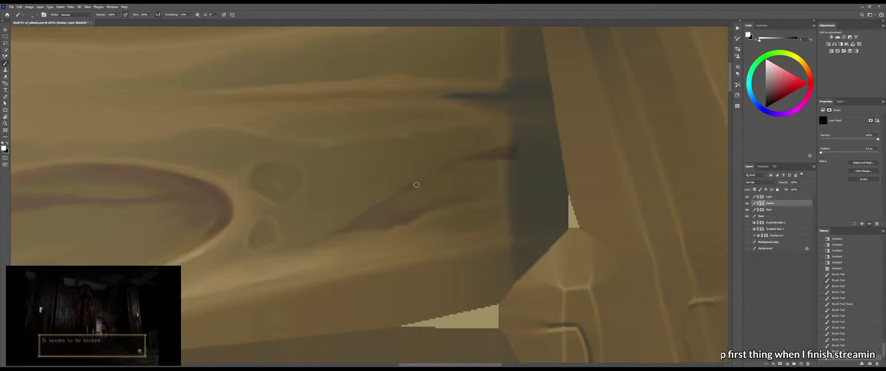
Build up the diagonal line where it meets the wedge crack and blend it with the Mixer Brush
left_click_drag(448, 169, 455, 166)
left_click_drag(455, 165, 420, 183)
key("shift+b")
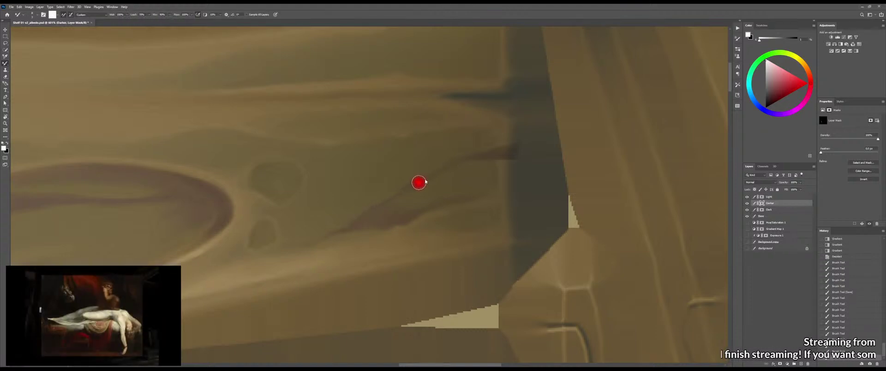
left_click_drag(456, 162, 446, 167)
mouse_move(455, 163)
left_mouse_down()
mouse_move(367, 211)
mouse_move(405, 188)
left_mouse_up()
key("shift+b")
key("shift+b")
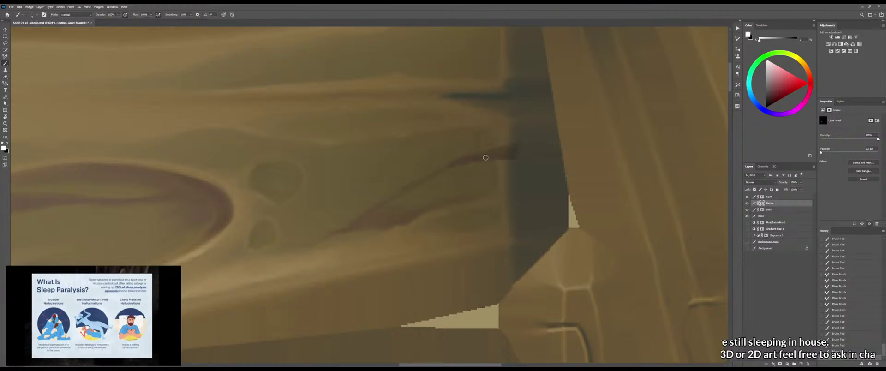
key("shift+b")
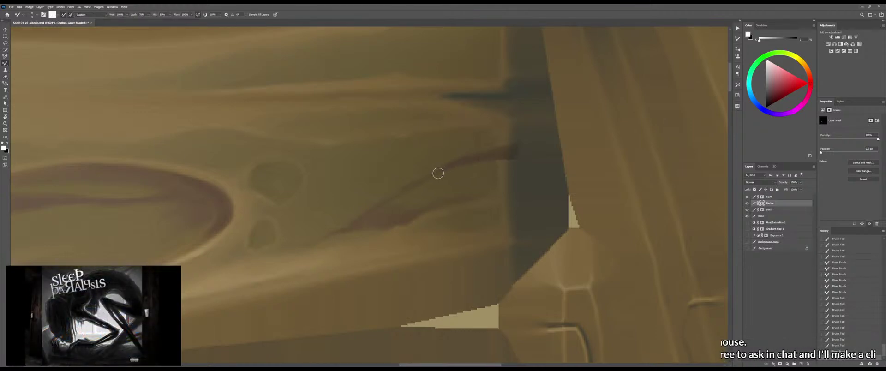
left_click_drag(438, 173, 463, 163)
Fade the middle of the diagonal crack line with black on the Darker mask
key("z")
mouse_move(451, 187)
left_mouse_down()
mouse_move(391, 198)
mouse_move(425, 195)
left_mouse_up()
key("b")
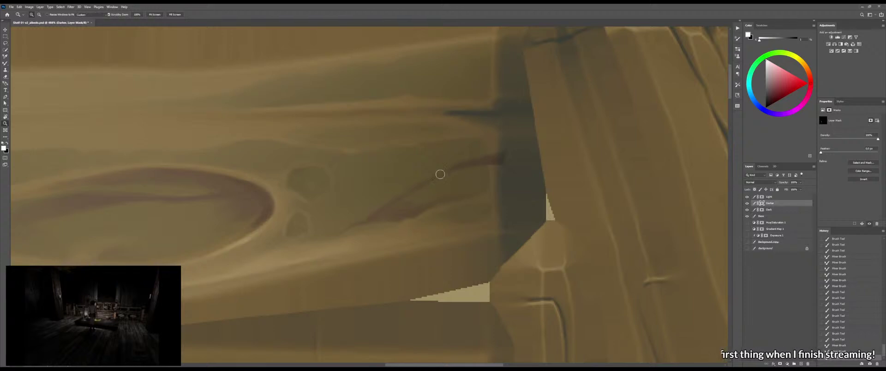
key("b")
key("x")
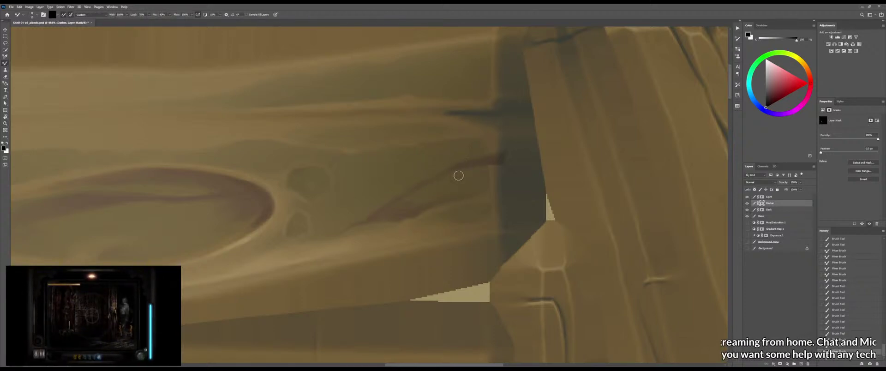
key("shift+b")
key("x")
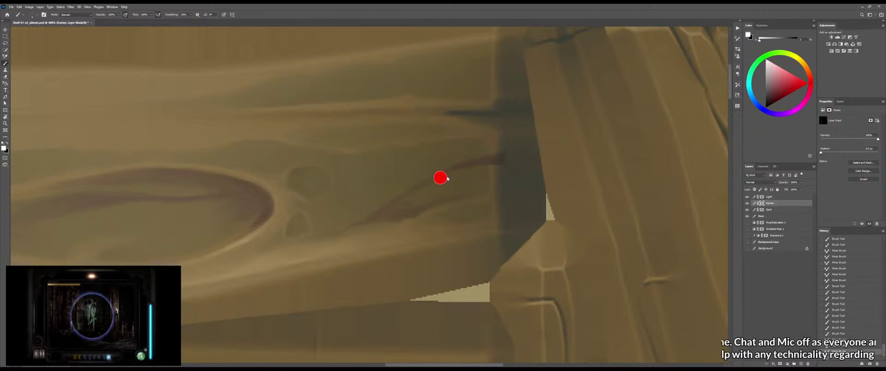
key("x")
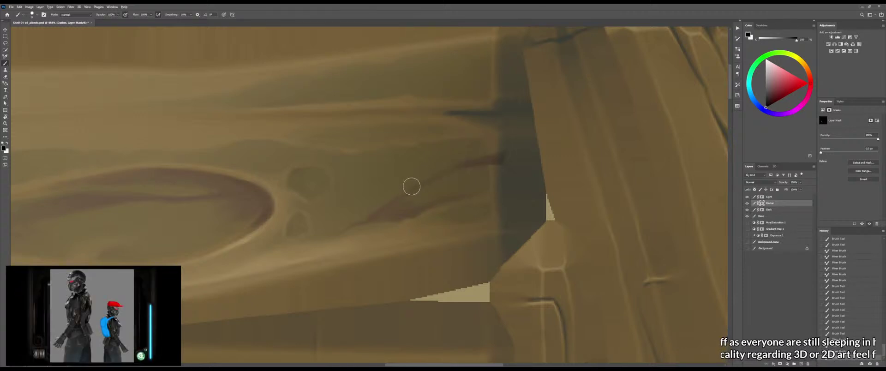
mouse_move(433, 175)
left_mouse_down()
mouse_move(477, 158)
mouse_move(424, 171)
mouse_move(425, 186)
mouse_move(399, 194)
left_mouse_up()
Save the texture, inspect the new crack on the 3D shelf in Marmoset Toolbag, and return to Photoshop
key("ctrl+space")
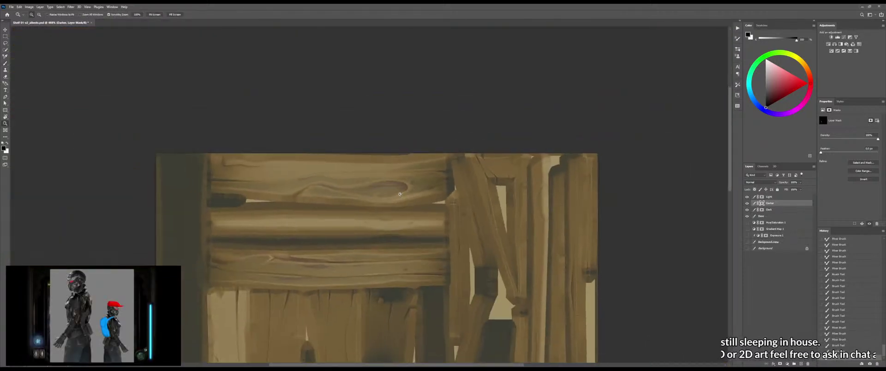
key("ctrl+s")
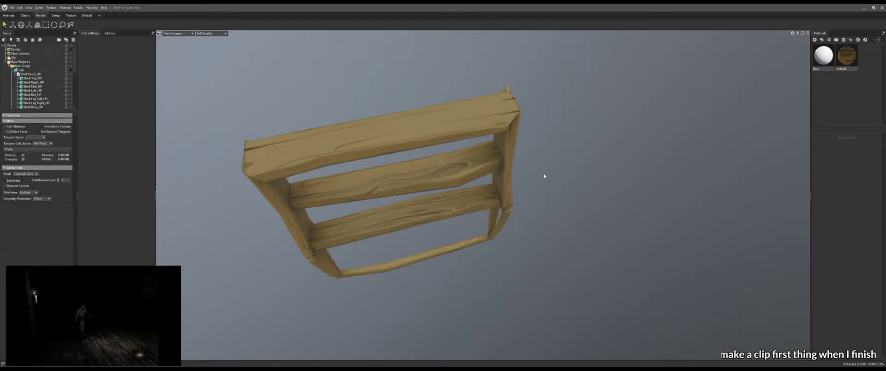
left_click_drag(544, 176, 417, 195)
key("alt+Tab")
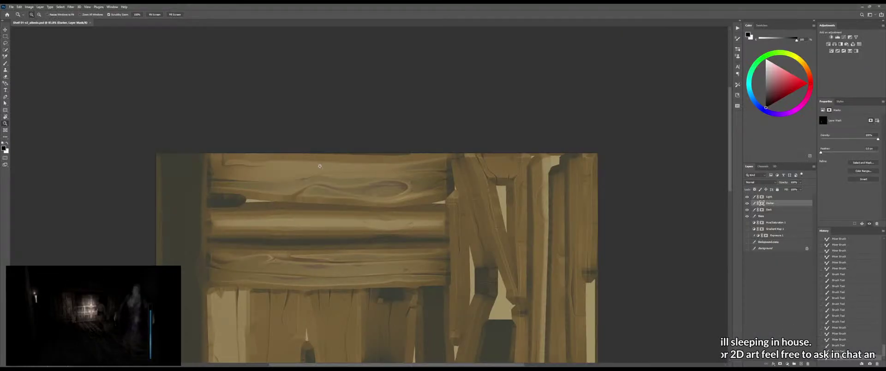
Outline a small curved, hump-shaped mark near the top plank's left end with the Pen tool and convert it to a selection
left_click_drag(332, 167, 397, 160)
left_click_drag(304, 162, 412, 162)
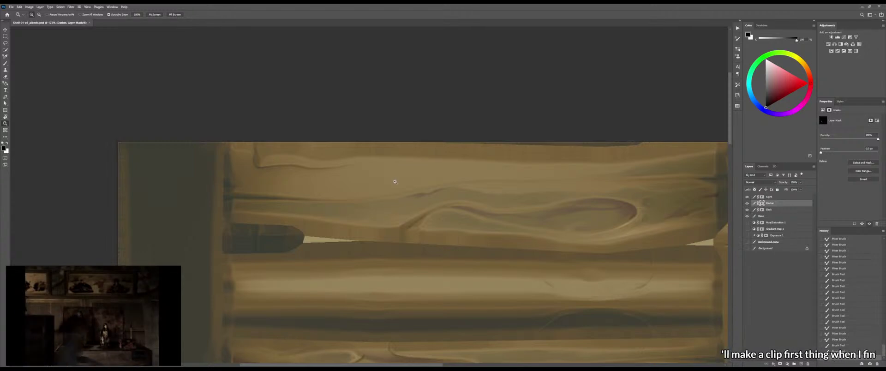
left_click_drag(303, 199, 417, 168)
left_click_drag(329, 185, 340, 186)
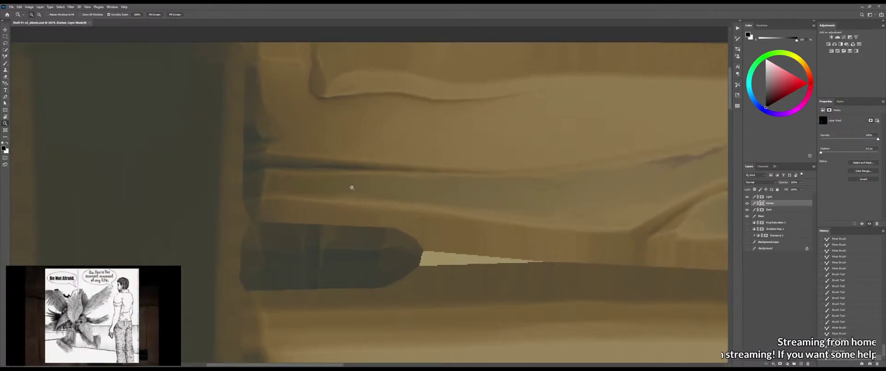
key("p")
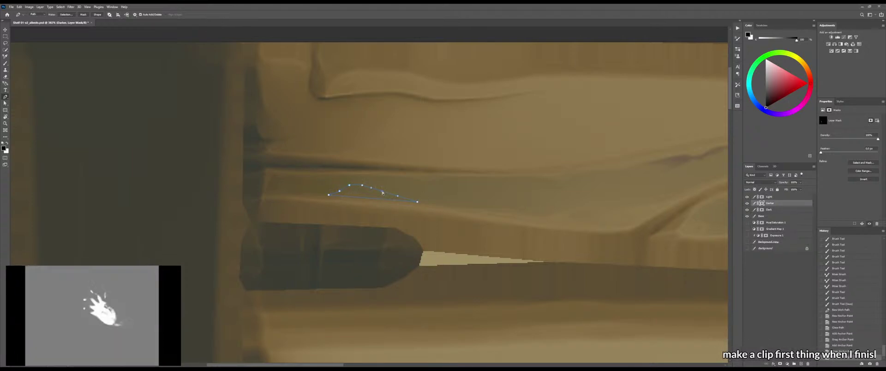
left_click(362, 187)
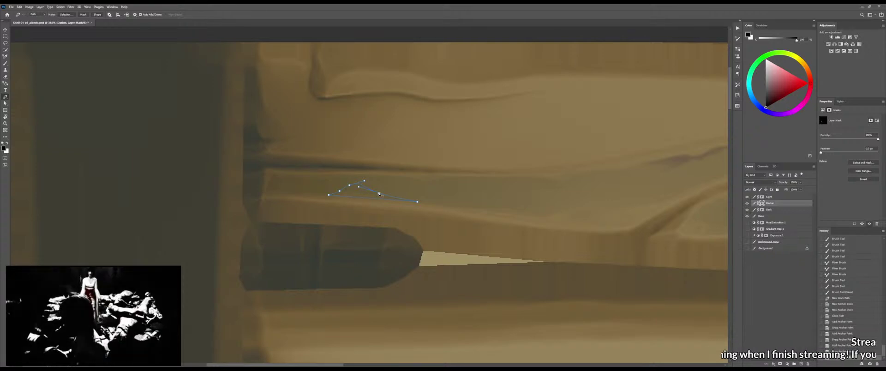
left_click(363, 197)
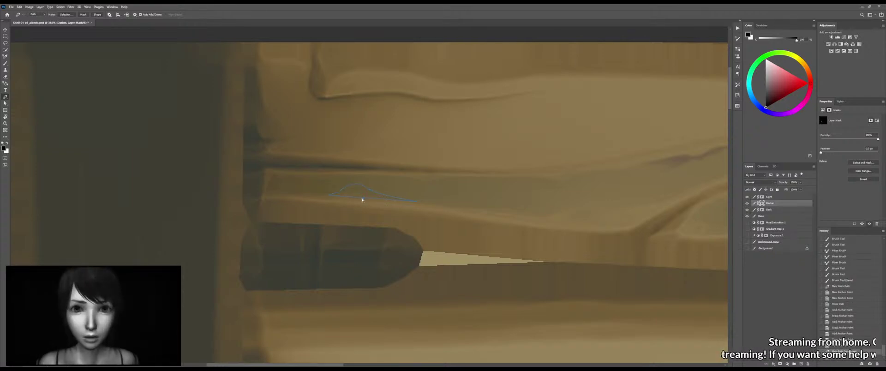
left_click(359, 198)
left_click_drag(359, 198, 386, 196)
left_click(344, 194)
left_click(381, 199)
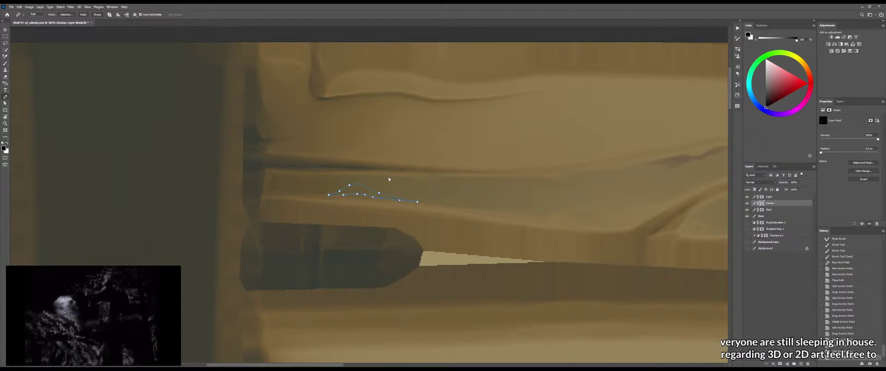
key("ctrl+Return")
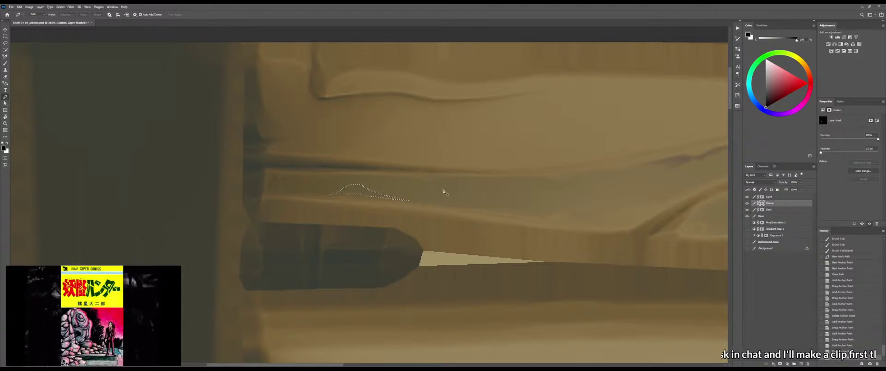
Fill the hump-shaped selection on the Darker mask with a white gradient, tone it down with black gradients, and deselect
key("g")
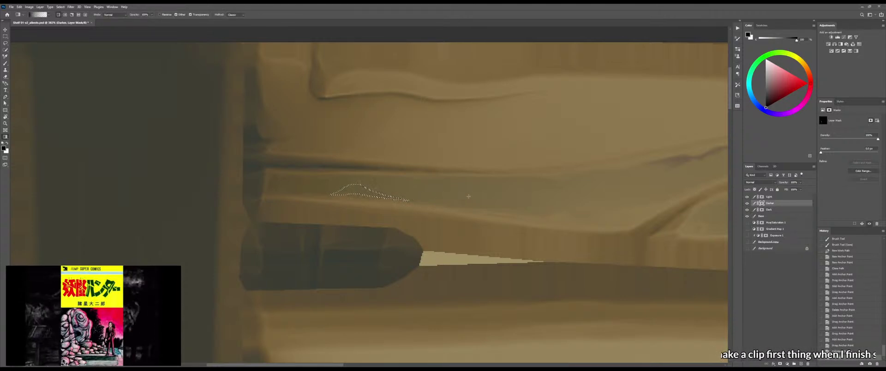
key("x")
left_click_drag(466, 201, 464, 196)
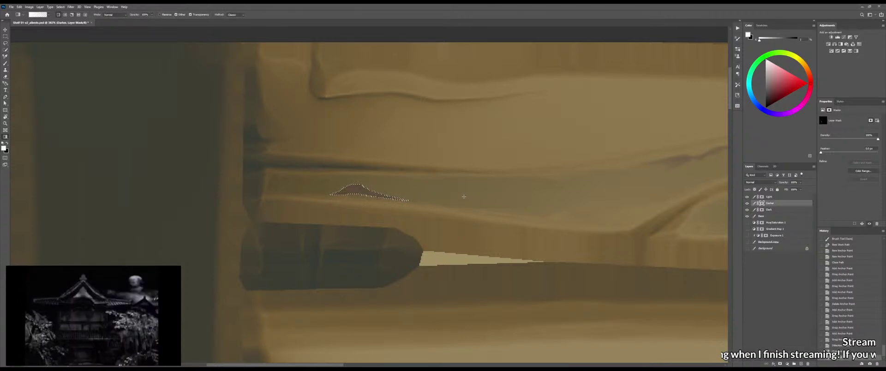
key("x")
left_click_drag(401, 199, 387, 195)
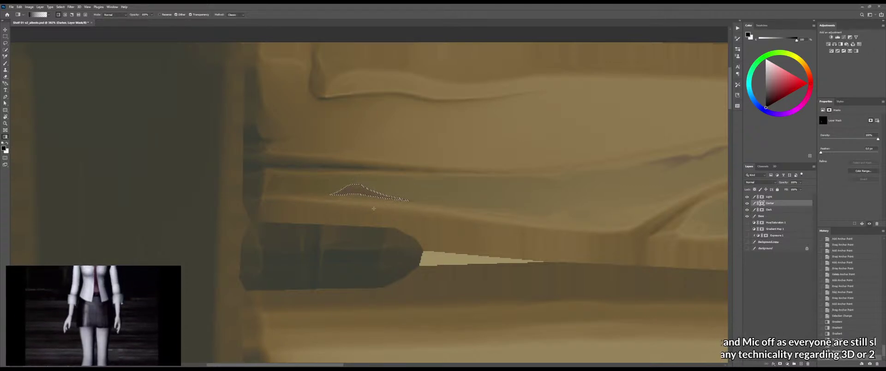
key("ctrl+d")
key("b")
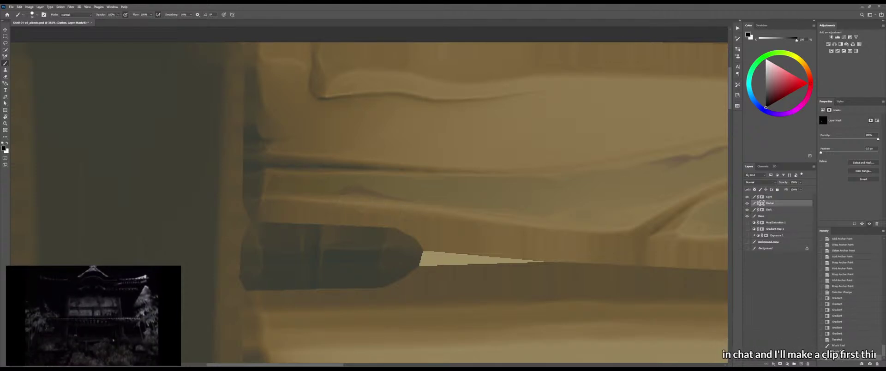
Soften the small hump-shaped mark near the top plank's left end with black brush strokes on the Darker mask
left_click(359, 201)
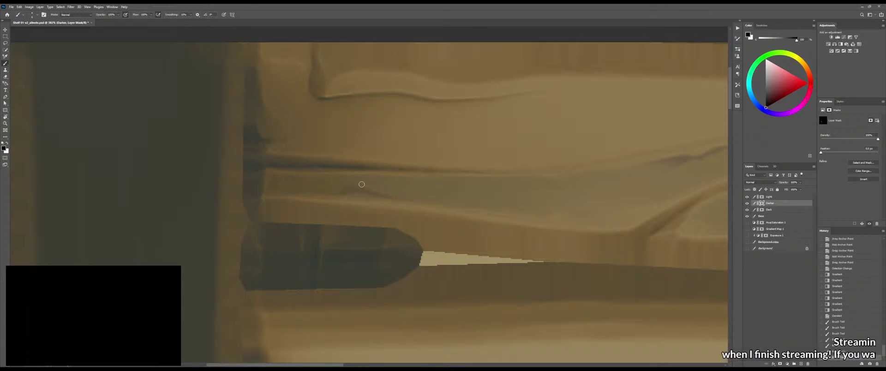
left_click_drag(371, 187, 385, 186)
key("z")
left_click_drag(388, 191, 346, 199)
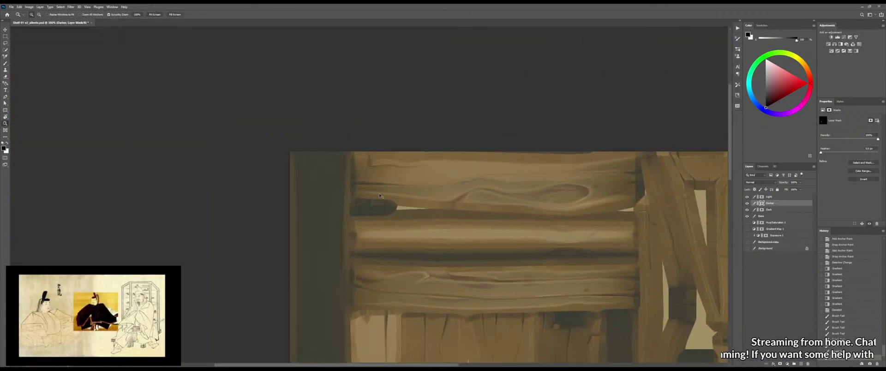
Save the texture, inspect the softened mark on the 3D shelf in Marmoset Toolbag, and return to Photoshop
key("ctrl+s")
key("alt+Tab")
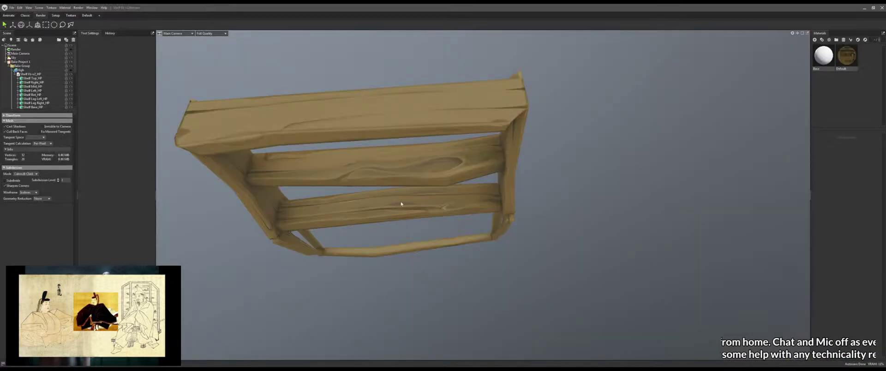
left_click_drag(400, 287, 427, 245)
key("alt+Tab")
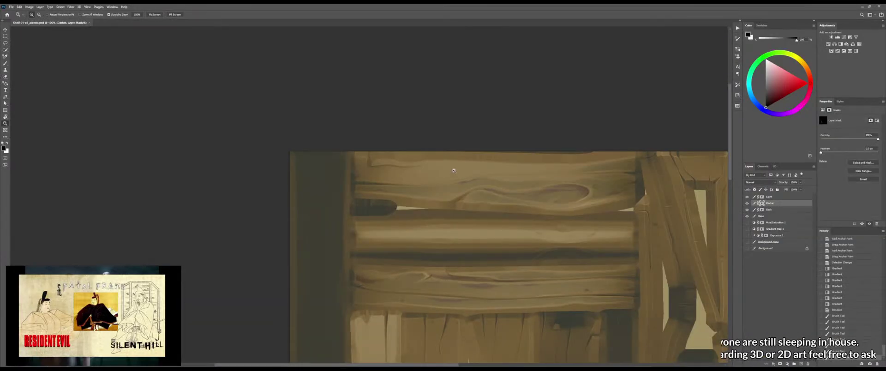
On the Dark layer's mask, outline a long, leaf-shaped closed path with the Pen tool across the left half of the top plank
left_click_drag(454, 171, 395, 185)
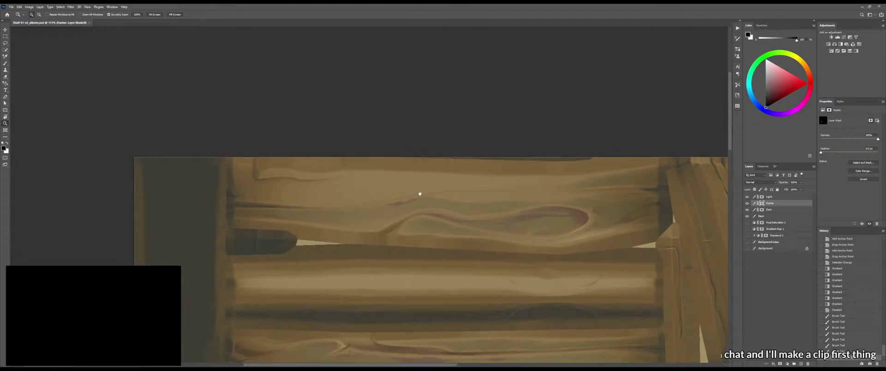
left_click_drag(417, 194, 422, 206)
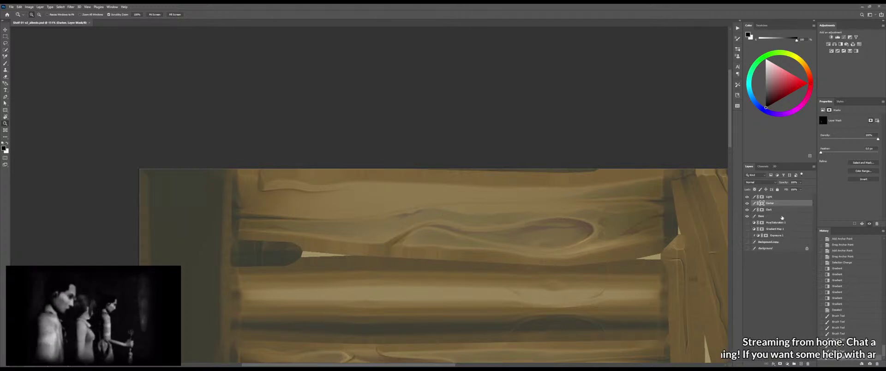
left_click(761, 210)
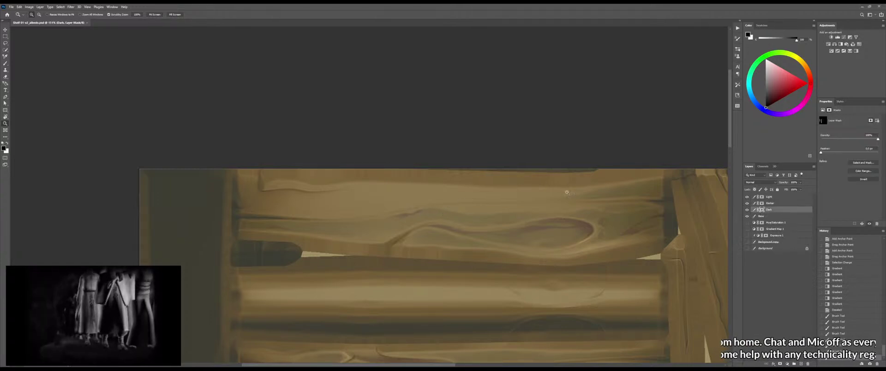
key("p")
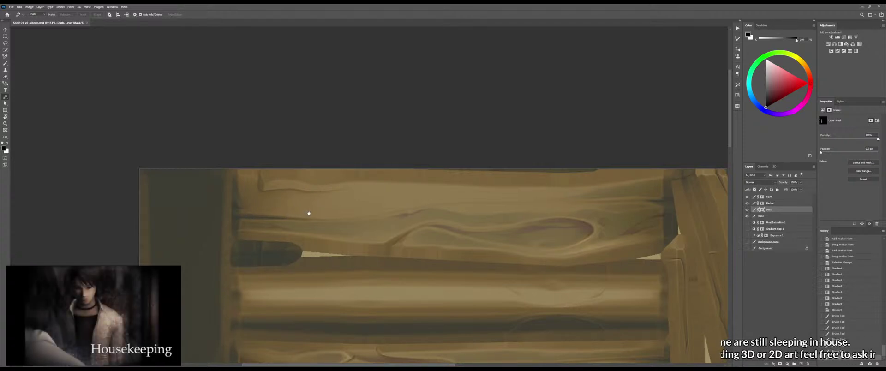
left_click_drag(306, 211, 342, 227)
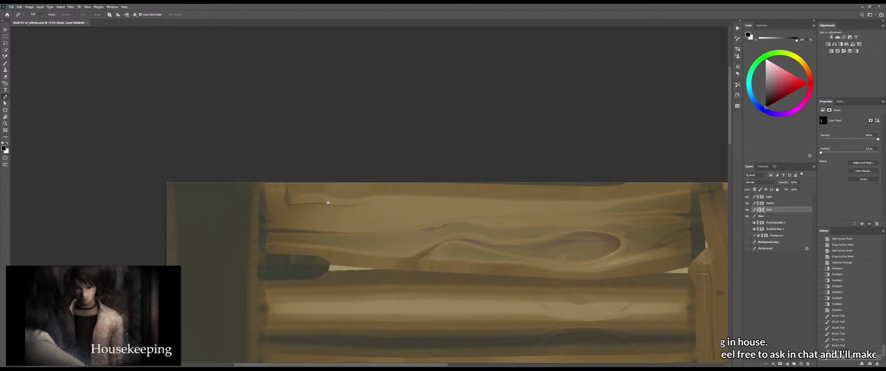
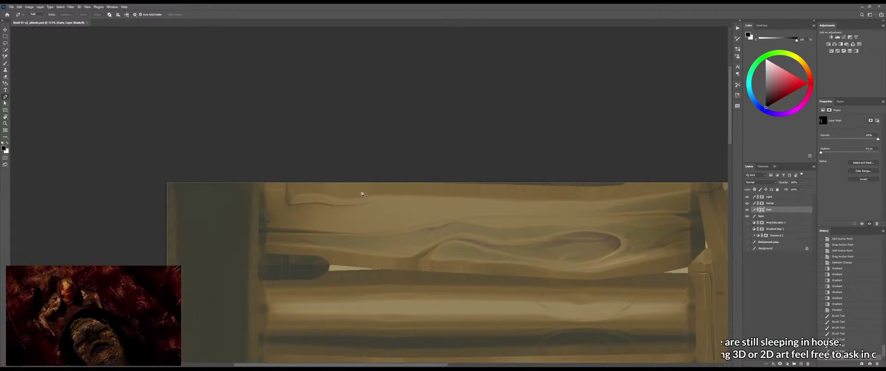
left_click(295, 227)
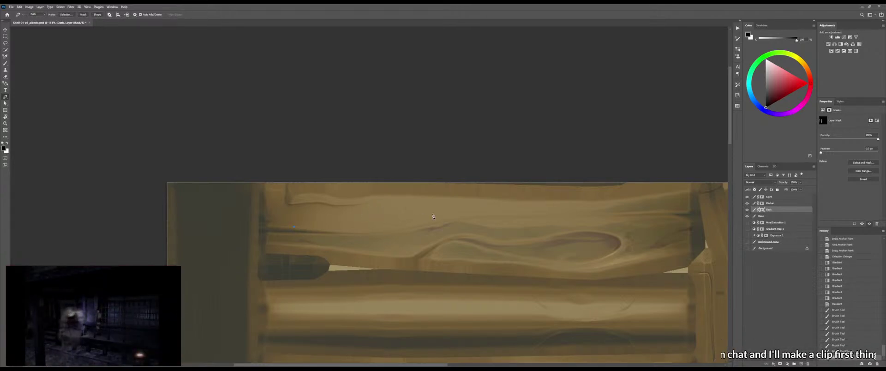
left_click(380, 230)
left_click(488, 214)
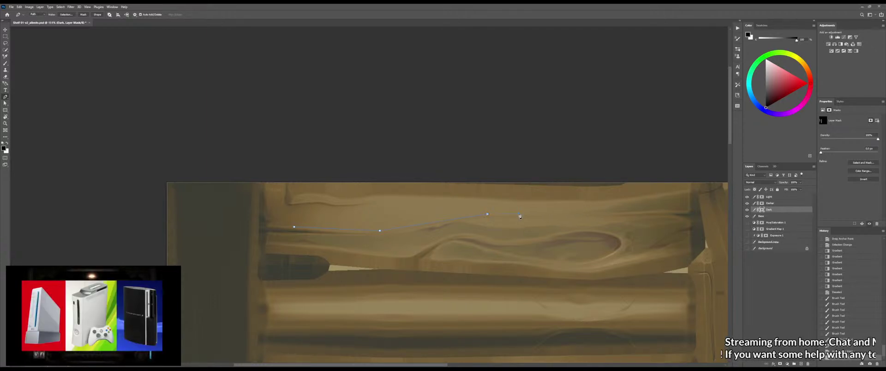
left_click(519, 214)
left_click(423, 199)
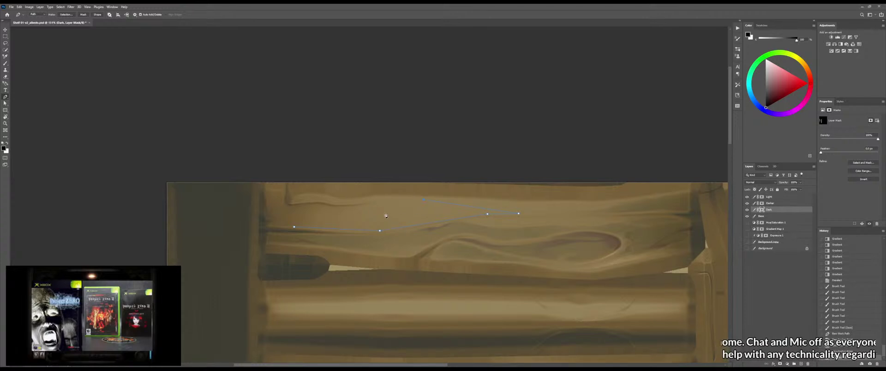
left_click(351, 210)
scroll(411, 211, "left", 5)
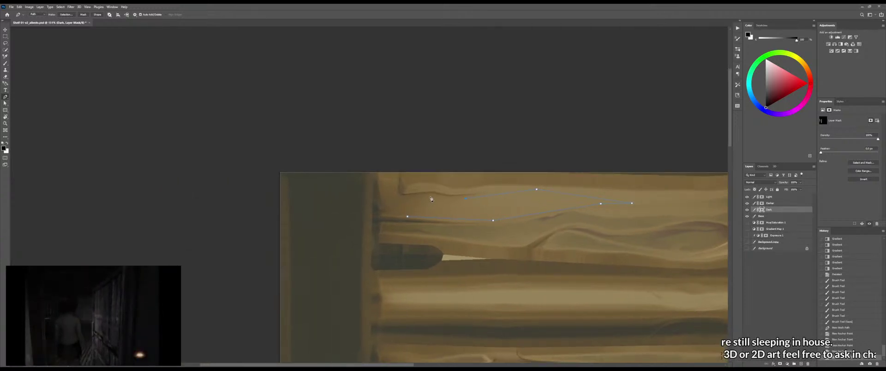
left_click(447, 199)
left_click(425, 197)
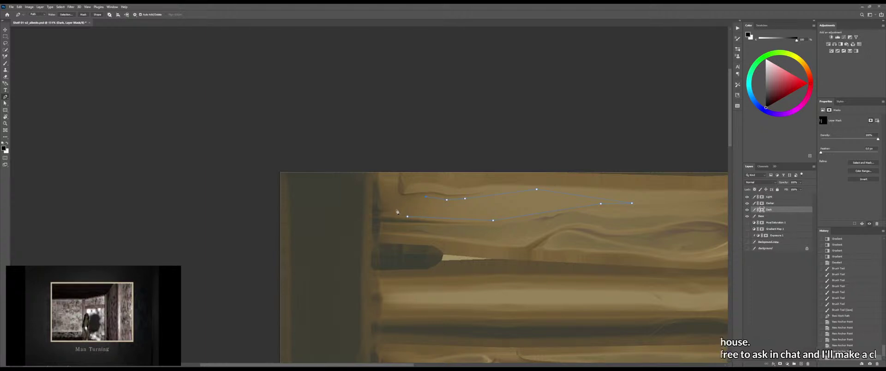
left_click(393, 213)
left_click(408, 217)
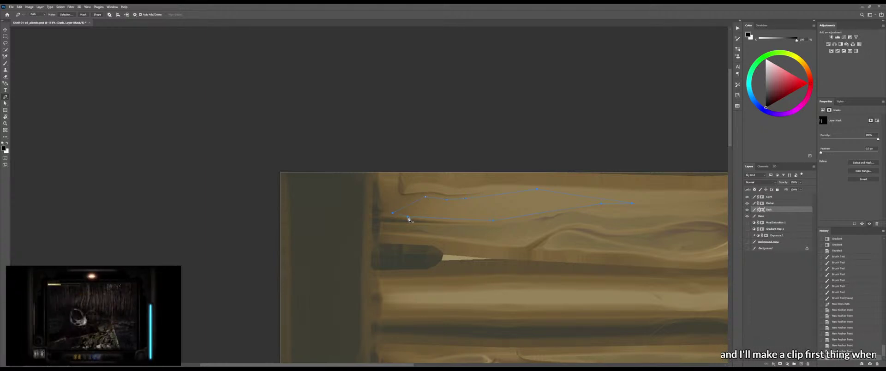
Curve the path's slanted left edge and adjust the anchor points around its lower-left corner
scroll(473, 213, "up", 5)
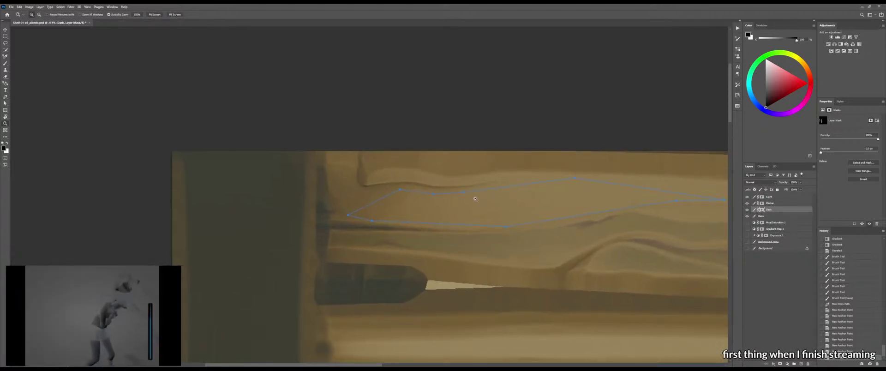
left_click_drag(373, 203, 385, 193)
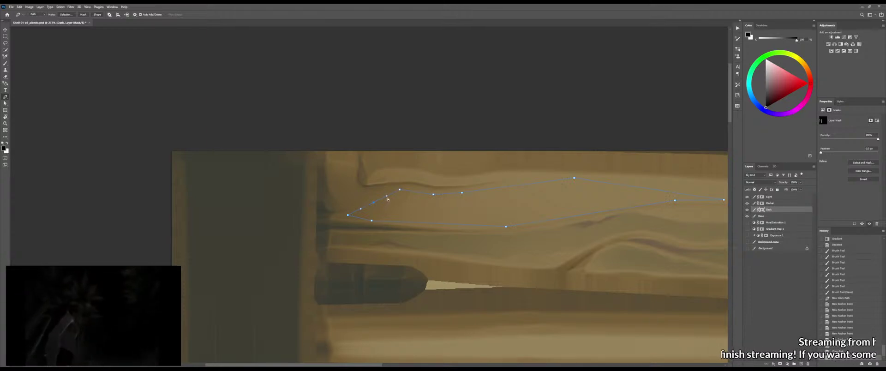
left_click(360, 218)
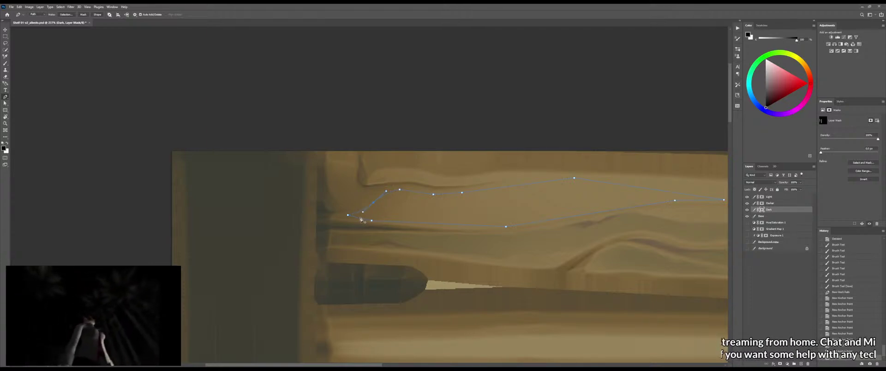
left_click_drag(360, 218, 405, 224)
left_click(371, 221)
left_click(372, 221)
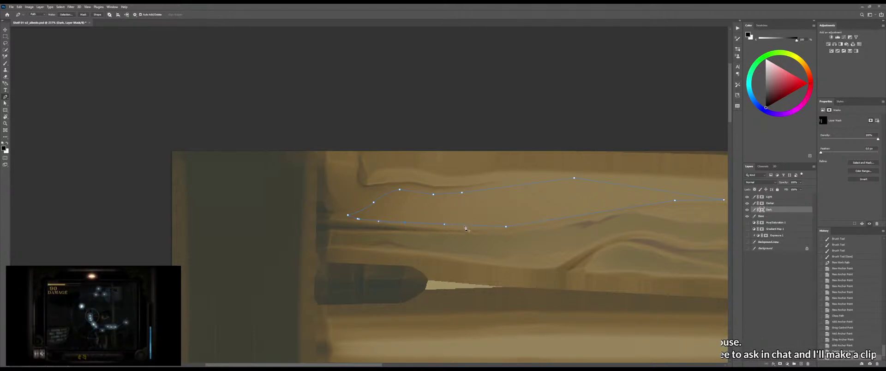
Bend the path's lower edge into a gentle wave that follows the dark grain line beneath it
left_click(464, 226)
left_click_drag(464, 226, 397, 224)
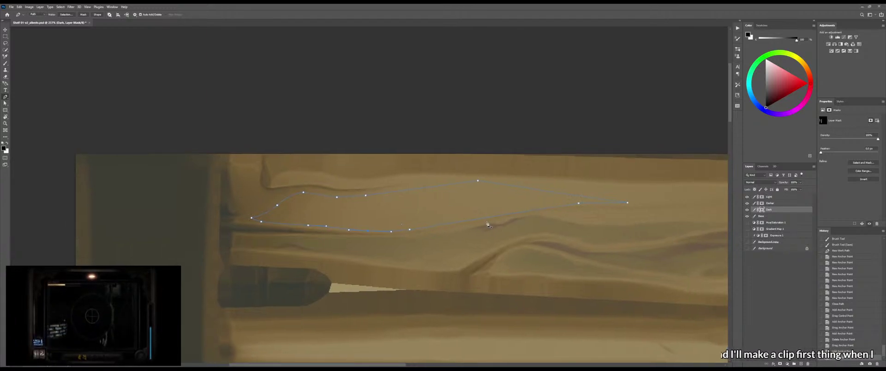
left_click(512, 215)
left_click_drag(512, 214, 518, 211)
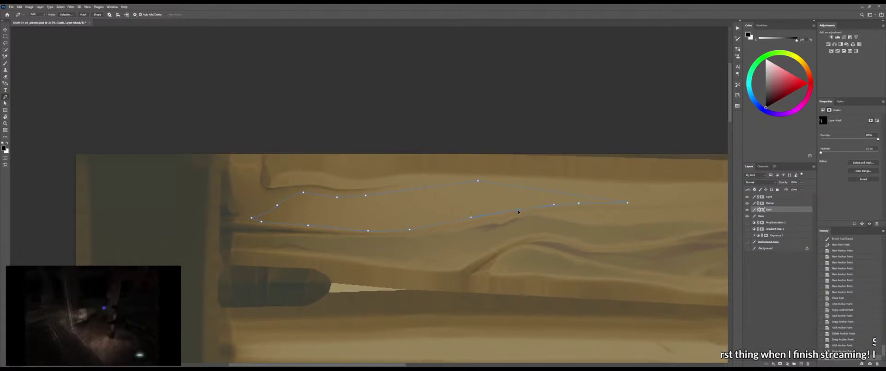
scroll(483, 211, "up", 1)
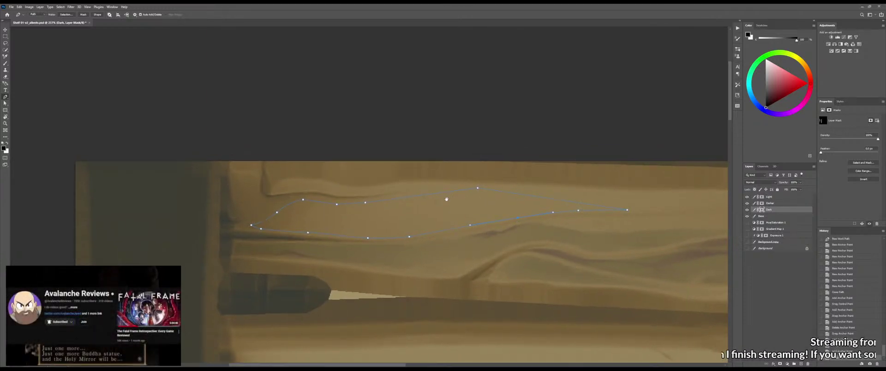
Replace the path's upper peak anchor with a smooth arch and curve the upper edge toward the right tip
left_click(478, 190)
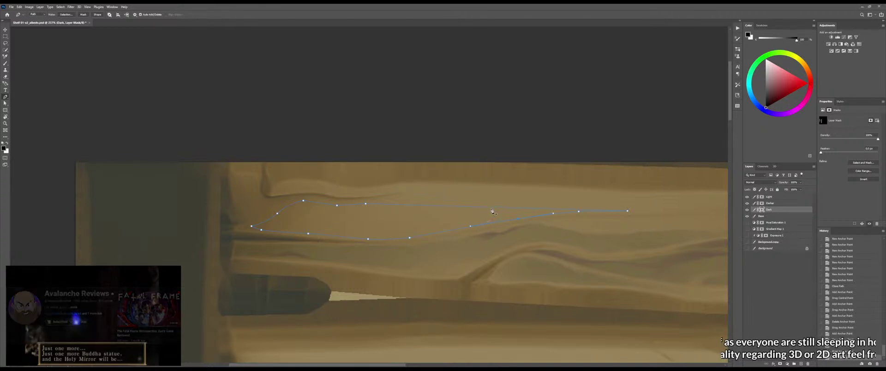
left_click(493, 209)
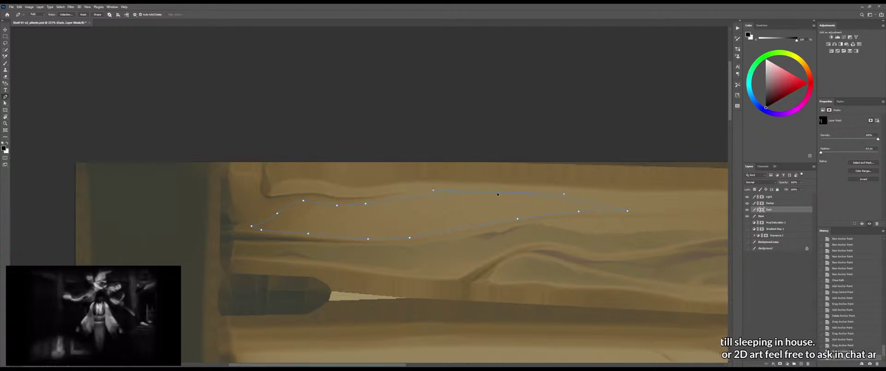
left_click_drag(524, 201, 407, 203)
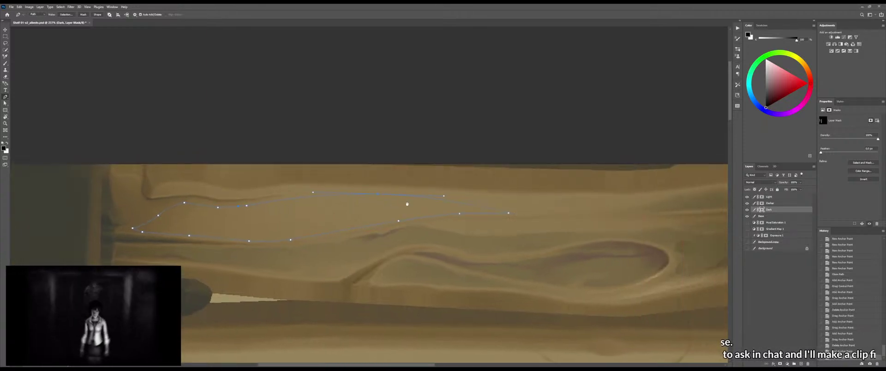
left_click(457, 203)
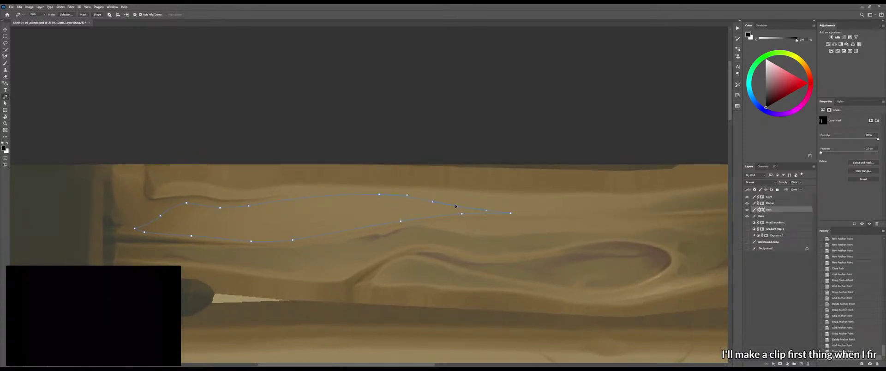
left_click_drag(455, 206, 455, 206, "ctrl")
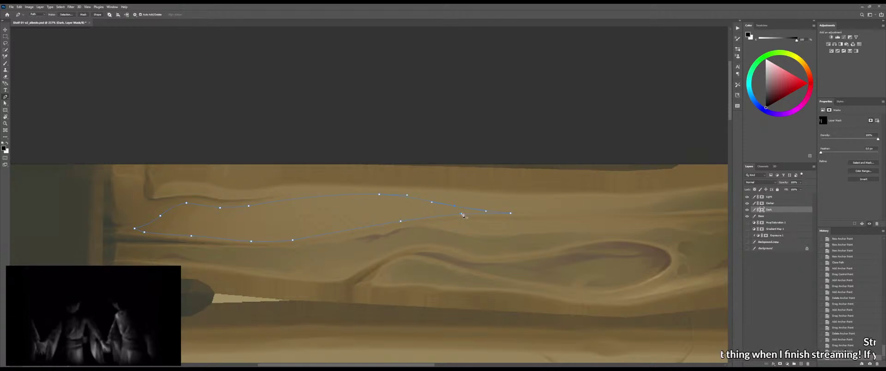
Replace the lower anchor near the path's right tip with a smoothly curved one
left_click(454, 214)
key("ctrl+z")
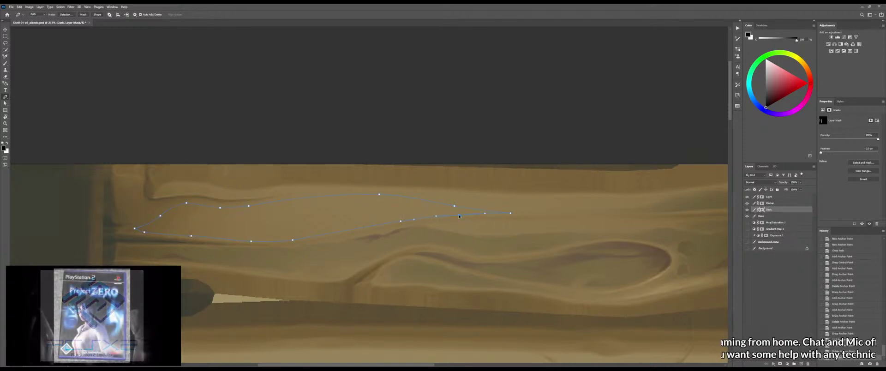
left_click(429, 216)
Reshape the path's left tip by moving, removing and adding anchor points around the pointed end
left_click_drag(391, 197, 523, 207)
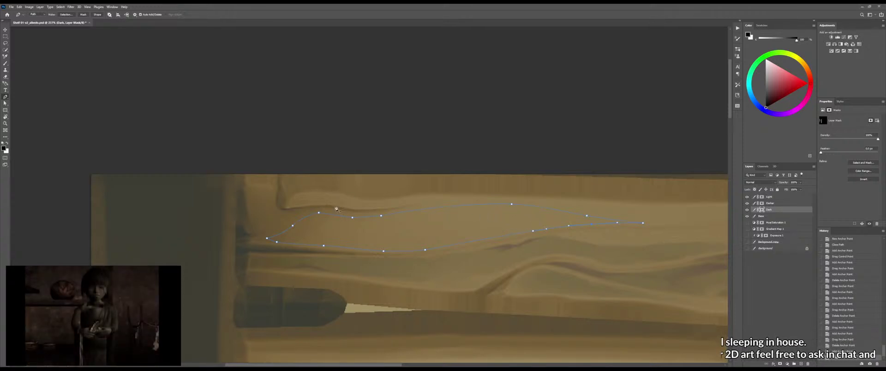
mouse_move(389, 224)
left_mouse_down()
mouse_move(512, 203)
mouse_move(397, 222)
left_mouse_up()
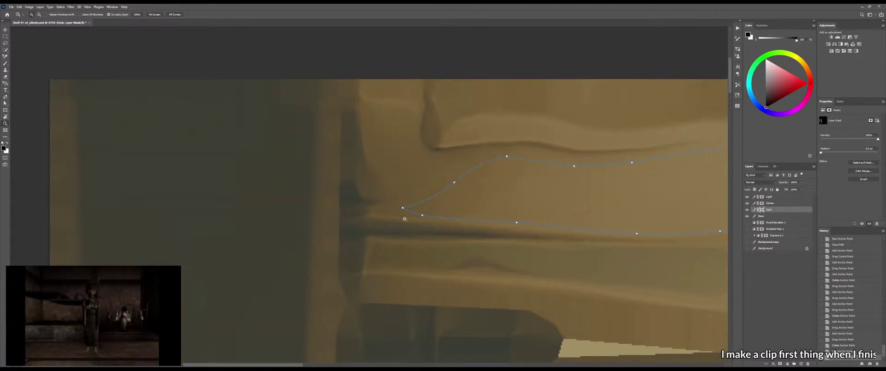
key("p")
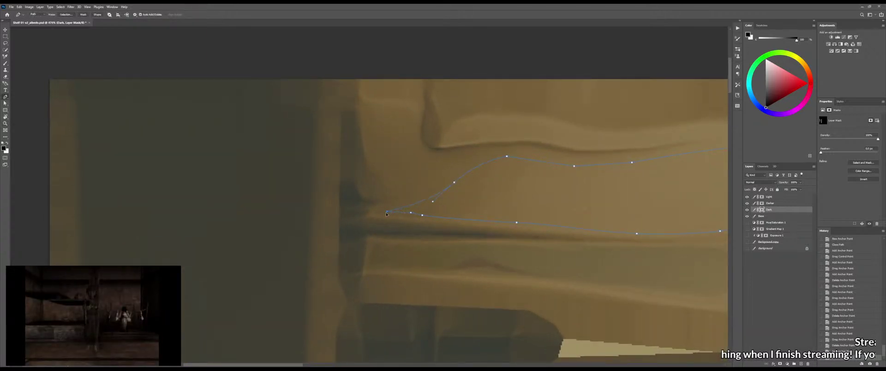
left_click_drag(387, 213, 419, 201)
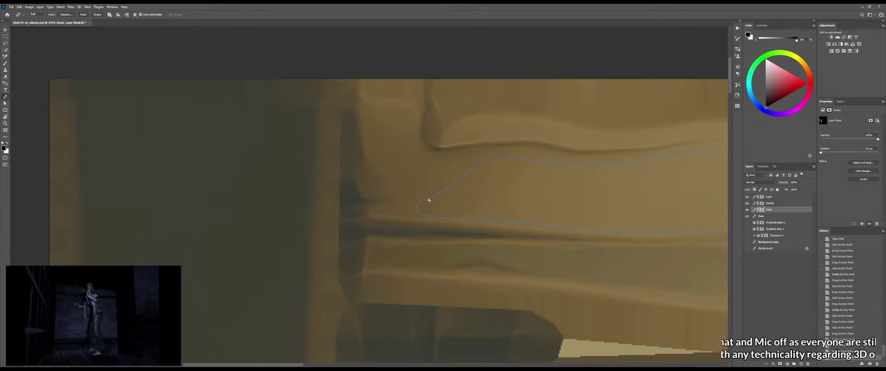
left_click(420, 202)
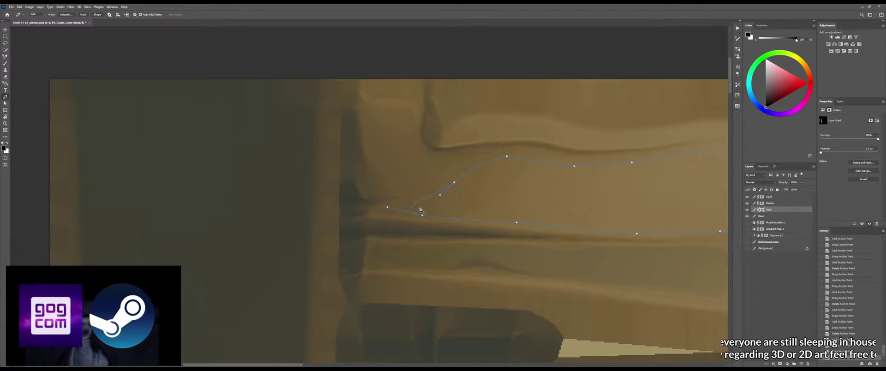
left_click(420, 201)
left_click_drag(404, 211, 362, 214)
left_click(413, 209)
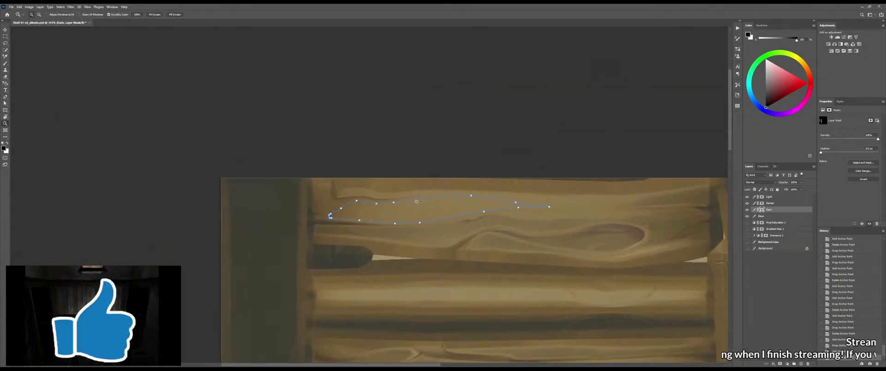
Convert the finished path to a selection and fill it with a white gradient on the Dark layer's mask
key("i")
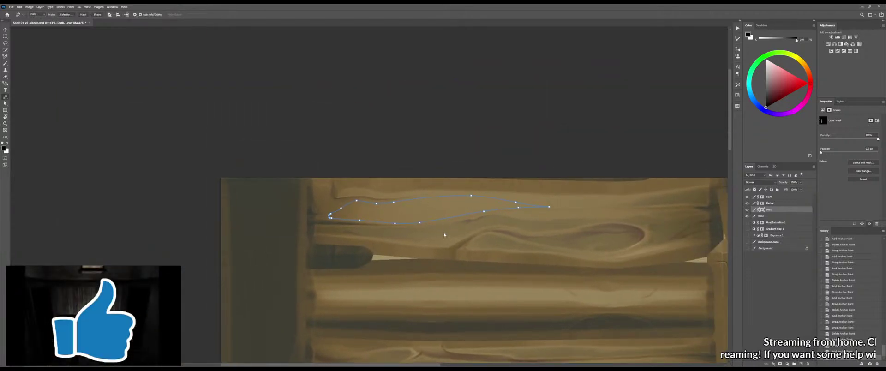
key("p")
key("ctrl+Return")
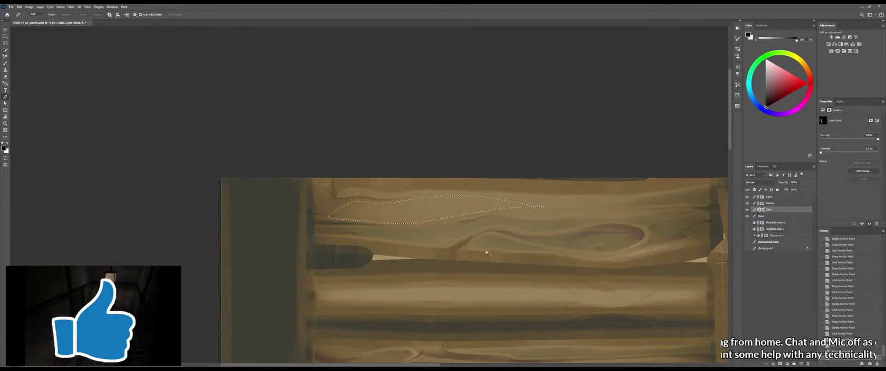
key("g")
key("x")
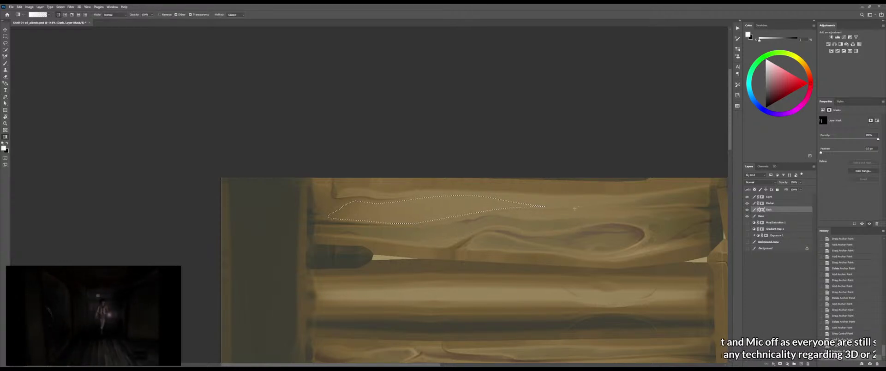
left_click_drag(582, 206, 590, 205)
key("x")
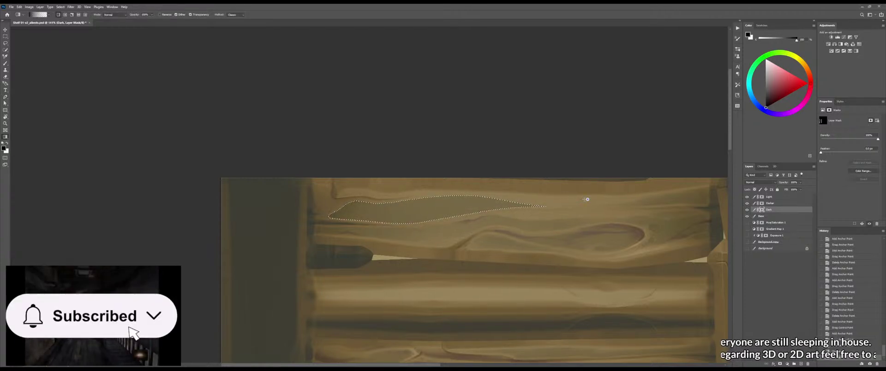
Fade the selected grain shape from its upper, lower and left edges with black gradients on the mask, and deselect
left_click_drag(423, 162, 426, 218)
left_click_drag(417, 244, 418, 213)
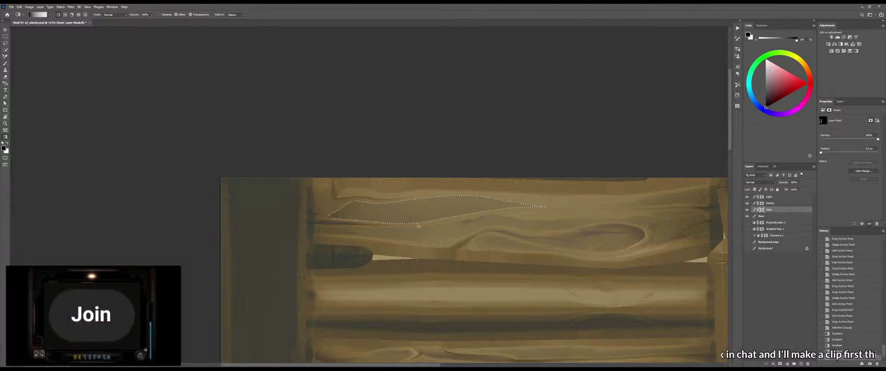
left_click_drag(412, 257, 398, 213)
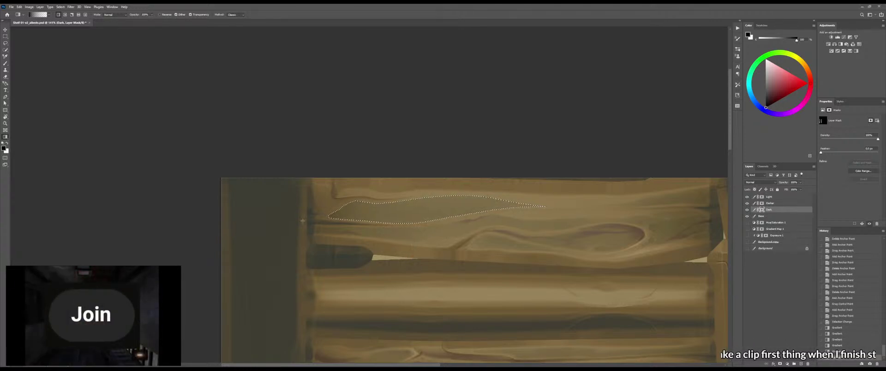
left_click_drag(323, 216, 359, 213)
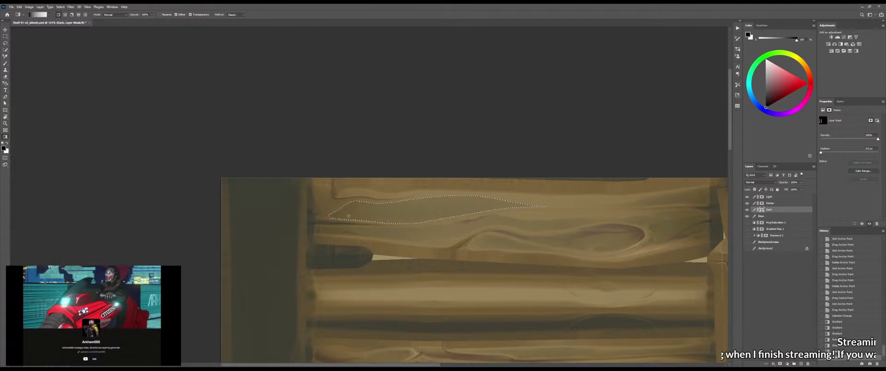
key("m")
key("ctrl+d")
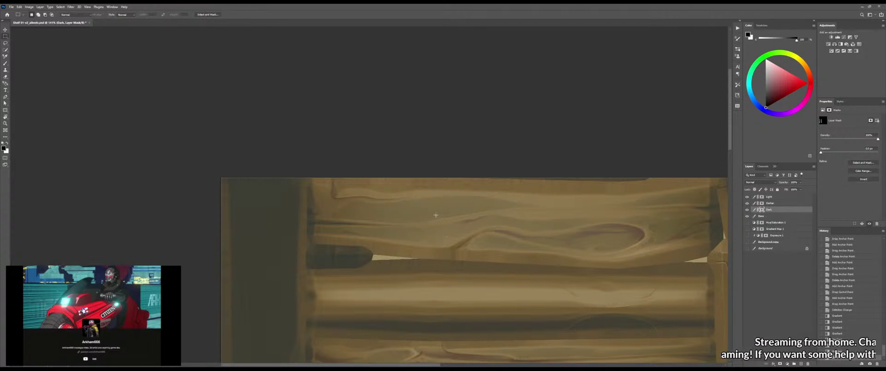
Soften the grain mark's lower edge with black brush strokes on the Dark mask, working from the left tip to the right
key("b")
scroll(364, 221, "up", 5)
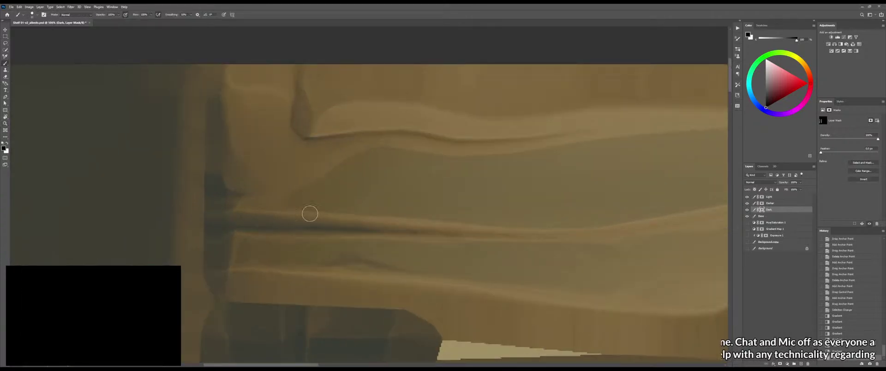
left_click_drag(283, 212, 419, 225)
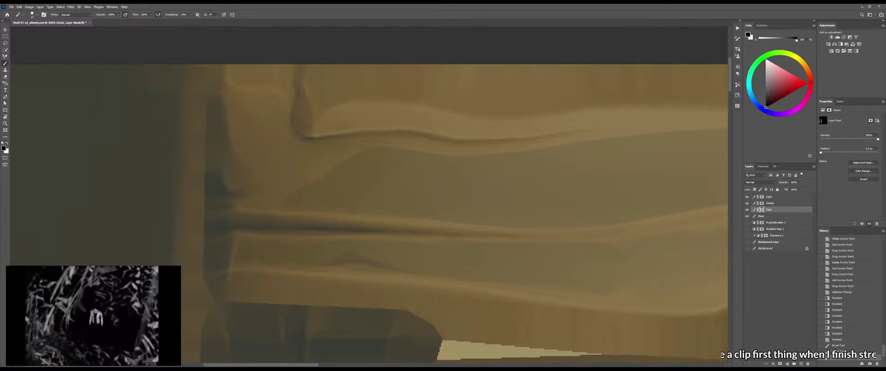
mouse_move(445, 223)
left_mouse_down()
mouse_move(403, 224)
mouse_move(412, 233)
left_mouse_up()
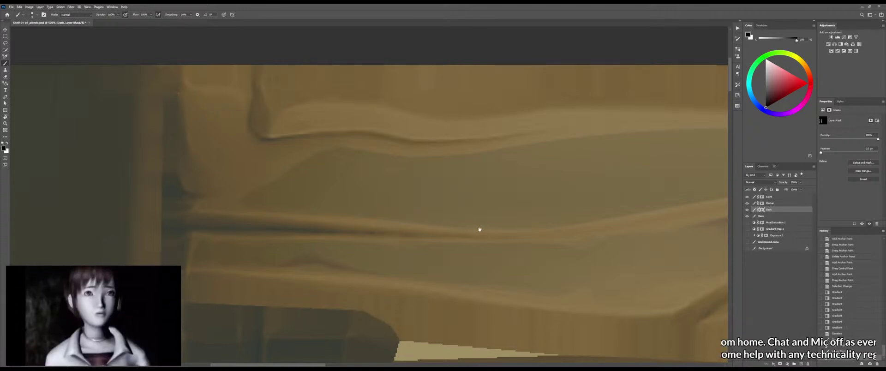
left_click_drag(479, 229, 415, 230)
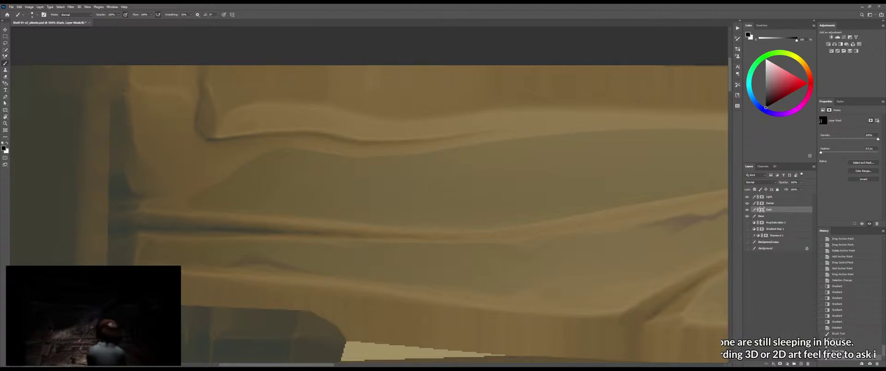
left_click_drag(565, 223, 451, 232)
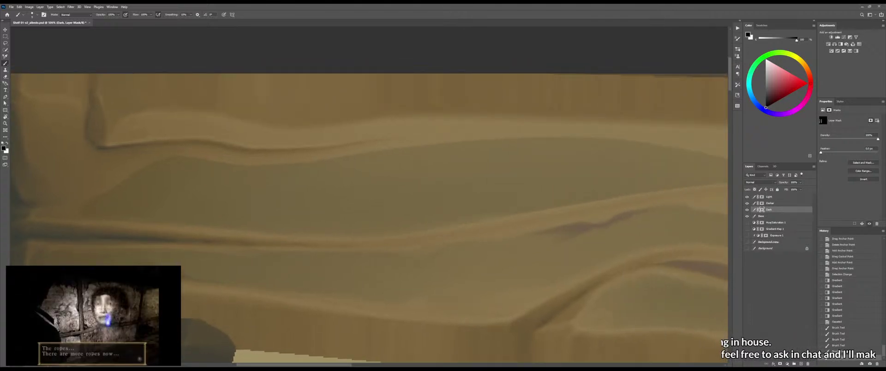
left_click_drag(543, 218, 437, 230)
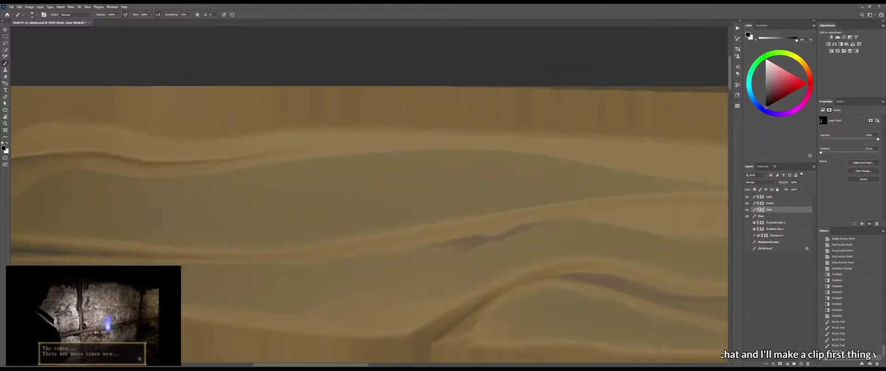
mouse_move(557, 213)
left_mouse_down()
mouse_move(428, 226)
mouse_move(549, 213)
mouse_move(438, 224)
left_mouse_up()
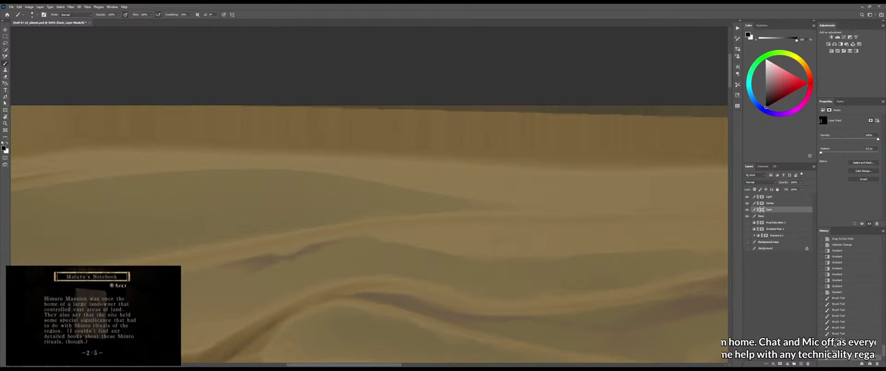
Soften the grain mark's upper edge with black brush strokes on the Dark mask, following the curve toward the right tip
left_click_drag(465, 186, 646, 208)
mouse_move(268, 163)
left_mouse_down()
mouse_move(396, 158)
mouse_move(471, 141)
left_mouse_up()
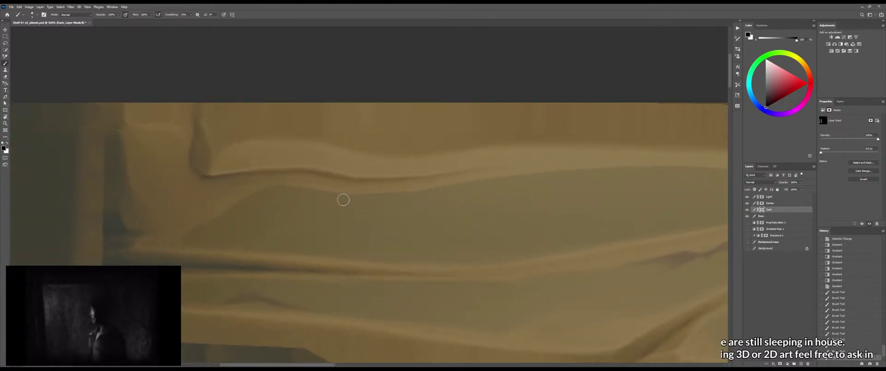
mouse_move(250, 191)
left_mouse_down()
mouse_move(189, 223)
mouse_move(276, 183)
mouse_move(301, 184)
mouse_move(276, 186)
left_mouse_up()
mouse_move(391, 206)
left_mouse_down()
mouse_move(346, 213)
mouse_move(360, 199)
left_mouse_up()
left_click_drag(438, 177, 315, 190)
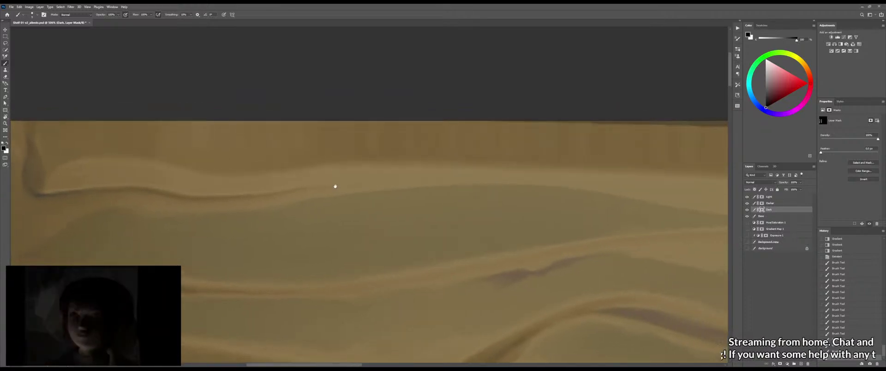
left_click_drag(426, 188, 387, 185)
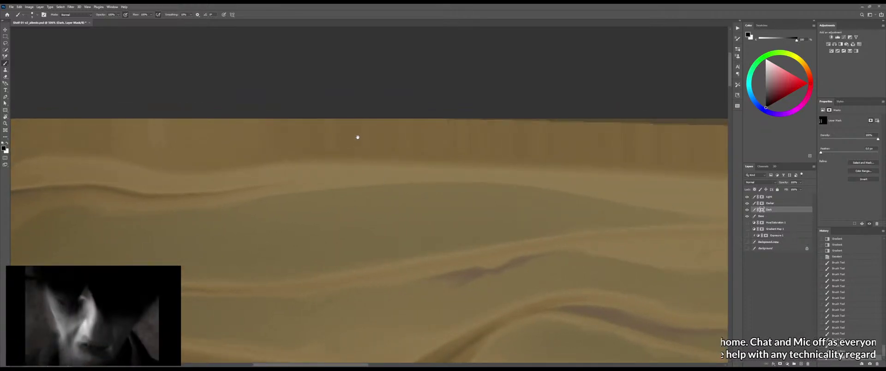
left_click_drag(454, 207, 402, 190)
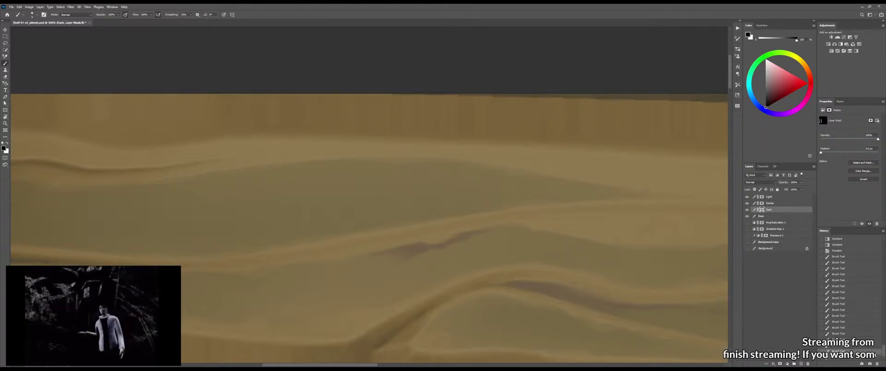
left_click_drag(415, 143, 439, 144)
left_click_drag(415, 142, 443, 144)
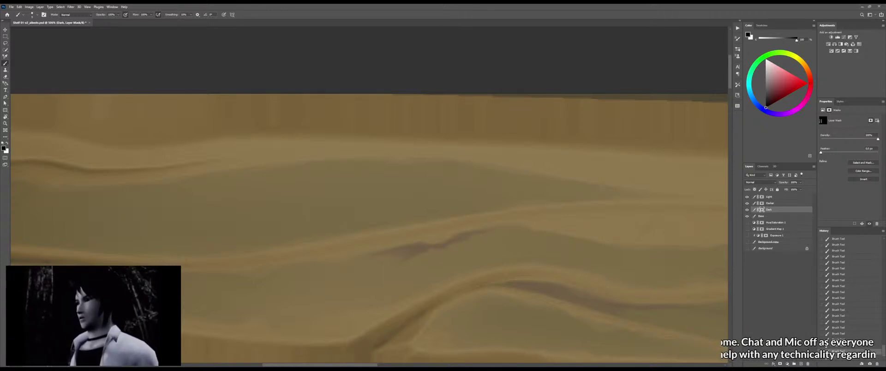
mouse_move(359, 156)
left_mouse_down()
mouse_move(330, 162)
mouse_move(357, 159)
left_mouse_up()
Carve a small irregular notch into the middle of the grain mark's lower edge with a fine black brush
key("b")
scroll(343, 192, "up", 3)
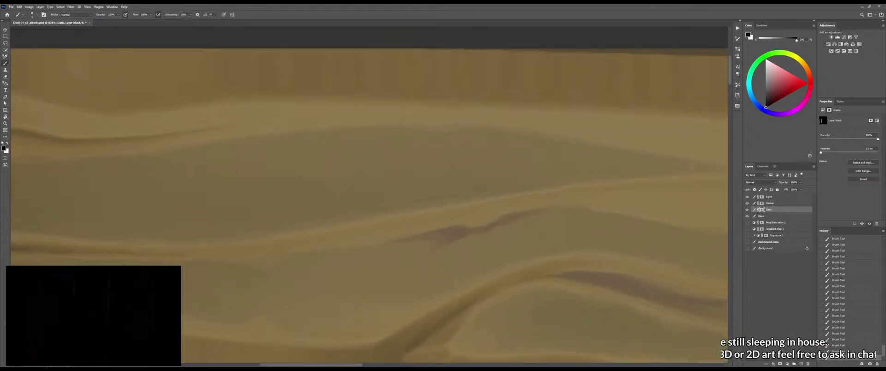
left_click_drag(335, 225, 308, 230)
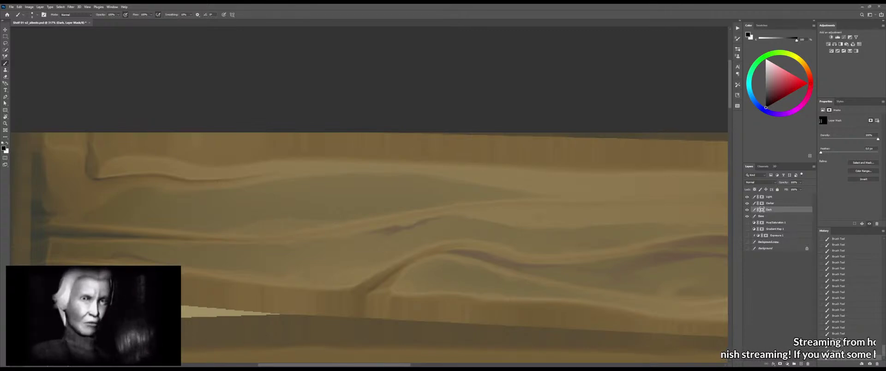
left_click_drag(303, 233, 394, 217)
left_click_drag(302, 221, 303, 221)
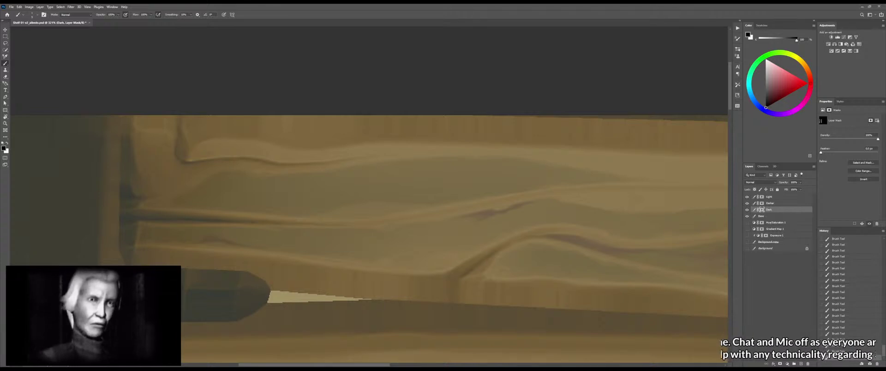
left_click(316, 215)
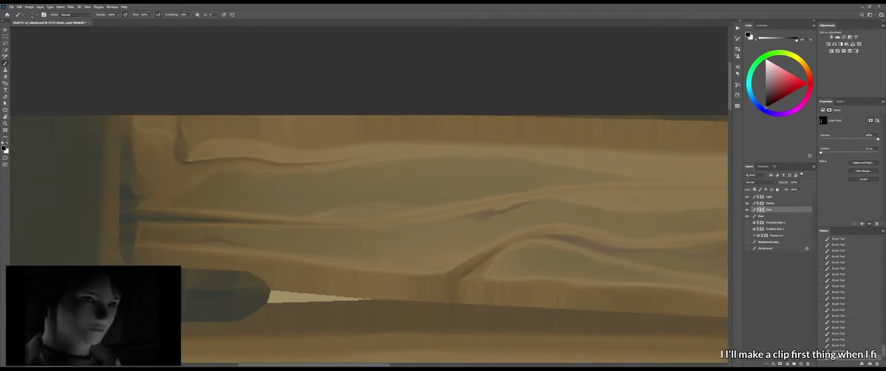
Blend the notch's edges into the surrounding wood with the Mixer Brush, alternating with the regular brush
key("shift+b")
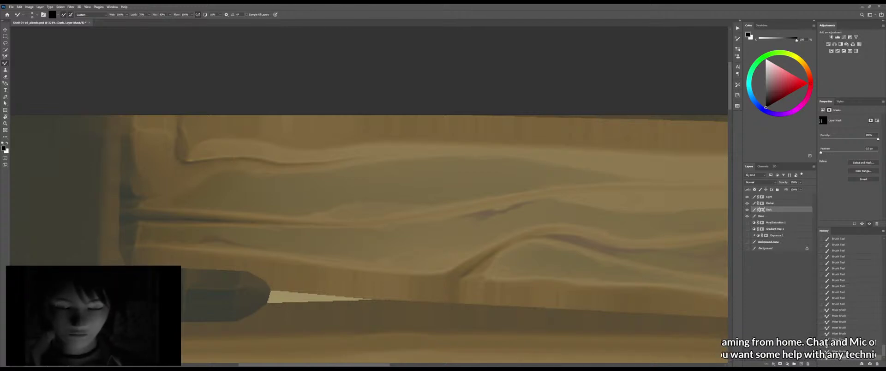
key("shift+b")
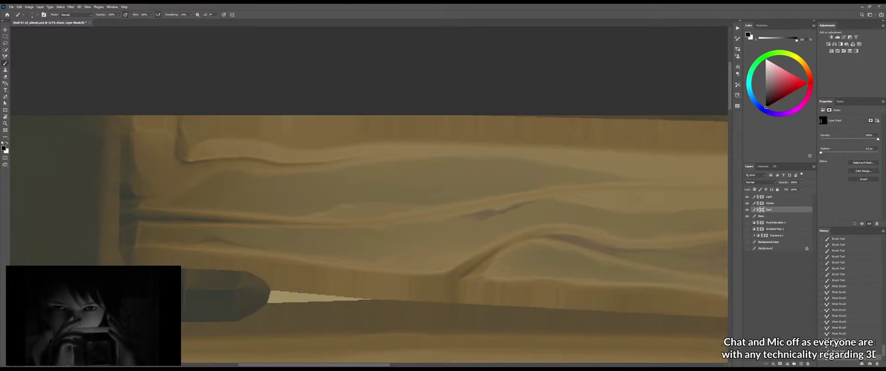
key("shift+b")
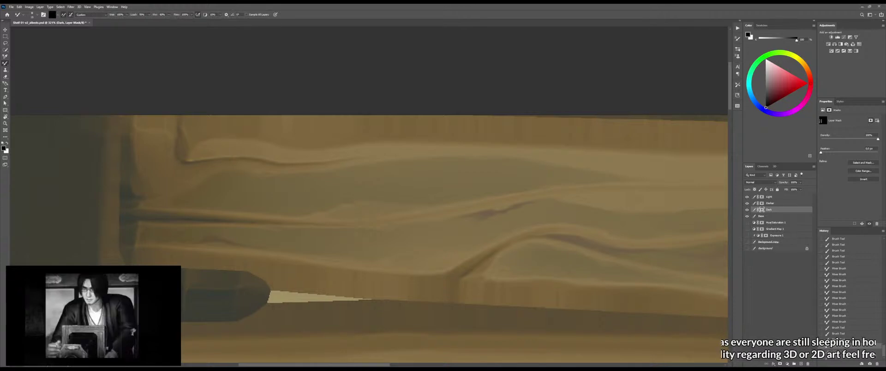
left_click_drag(387, 211, 358, 192)
Touch up the lower edge beside the notch in black and smooth the strokes with the Mixer Brush
key("b")
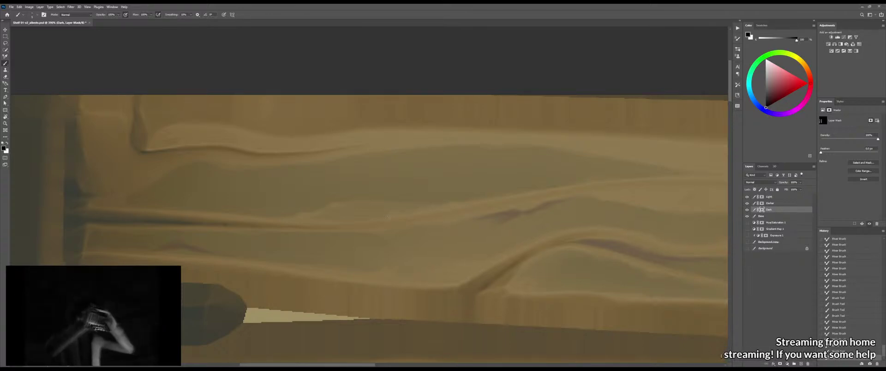
left_click(379, 222)
key("shift+b")
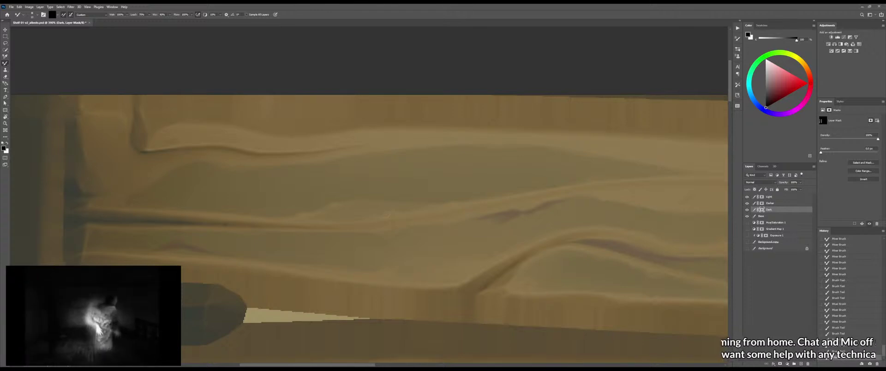
left_click_drag(437, 217, 478, 212)
left_click(479, 211)
Reshape the upper edge near the grain mark's right tip into a thin, uneven taper with small black brush strokes
key("b")
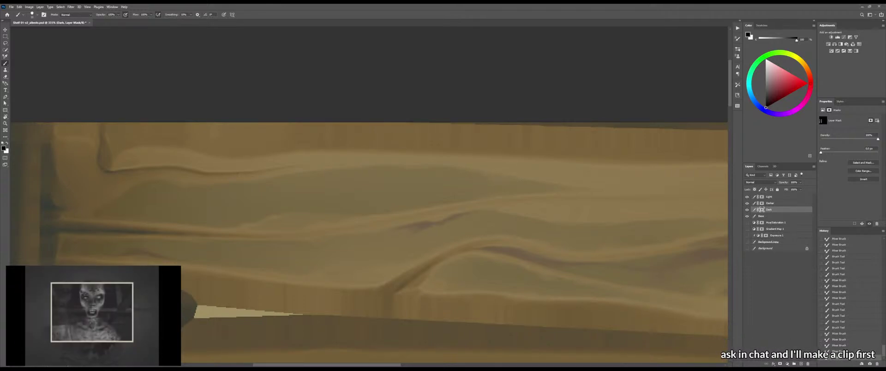
left_click_drag(524, 168, 445, 188)
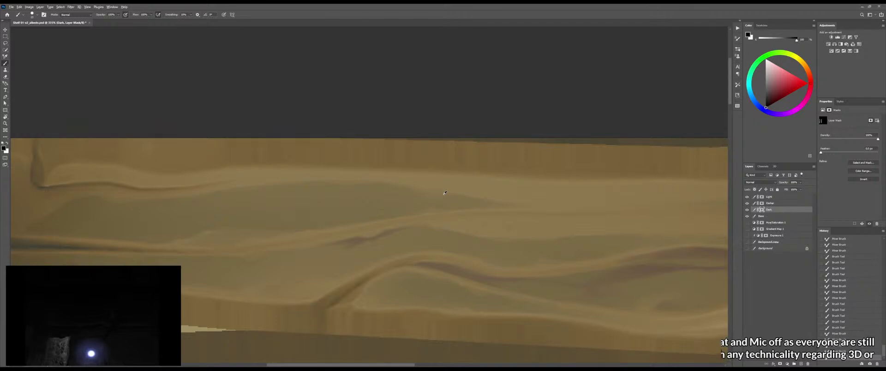
right_click(445, 193, "alt")
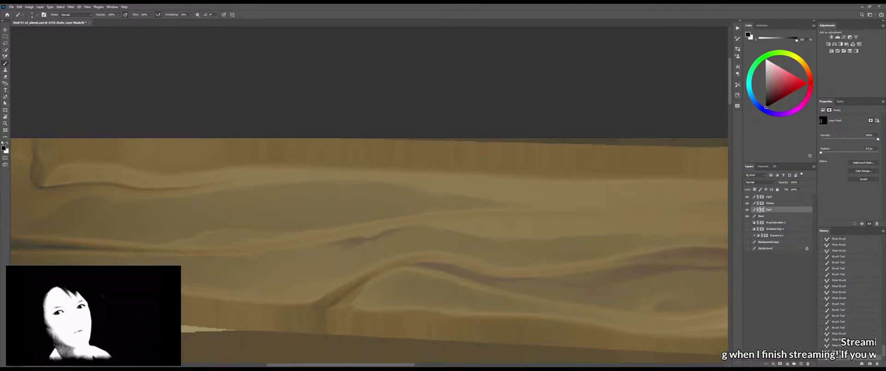
left_click(509, 227)
left_click(509, 227)
left_click_drag(454, 194, 463, 197)
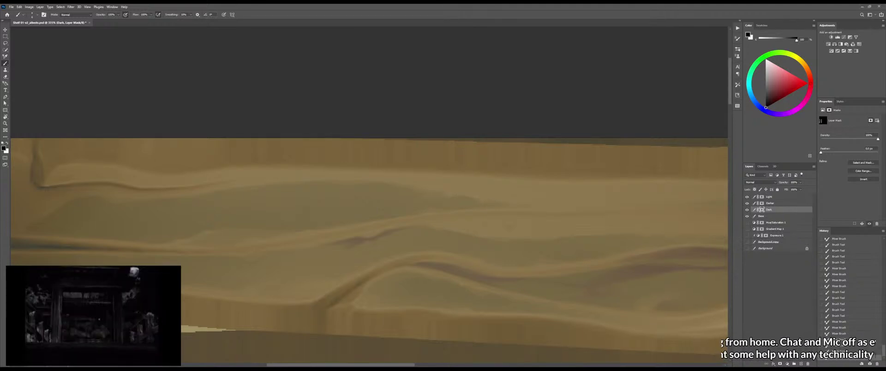
Switch to Marmoset Toolbag to inspect the wood grain on the shelf's 3D model, and return to the Photoshop texture
key("z")
mouse_move(525, 210)
left_mouse_down()
mouse_move(445, 198)
mouse_move(467, 198)
left_mouse_up()
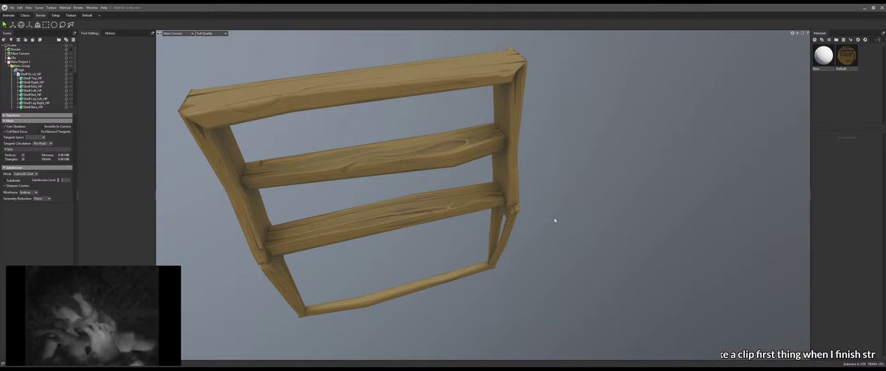
mouse_move(484, 173)
left_mouse_down()
mouse_move(458, 190)
mouse_move(515, 147)
mouse_move(536, 193)
mouse_move(555, 186)
mouse_move(451, 206)
mouse_move(431, 194)
mouse_move(490, 210)
mouse_move(457, 206)
left_mouse_up()
key("alt+Tab")
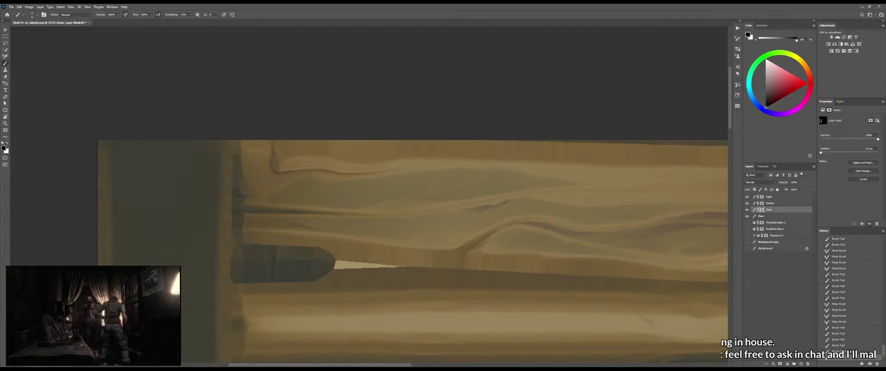
Paint a few small strokes in black and sampled grey near the large grain mark's upper edge on the Dark layer's mask
left_click_drag(502, 168, 515, 168)
key("b")
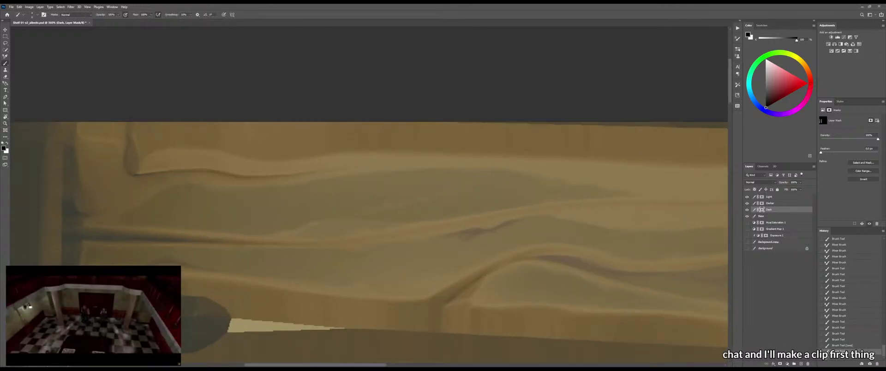
left_click(485, 172, "alt")
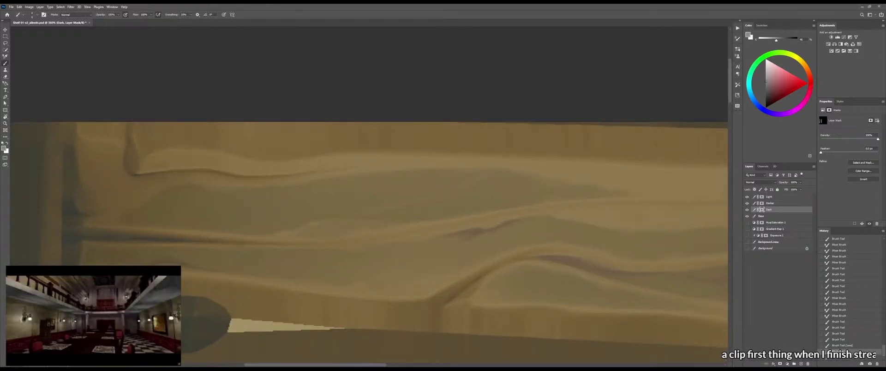
key("d")
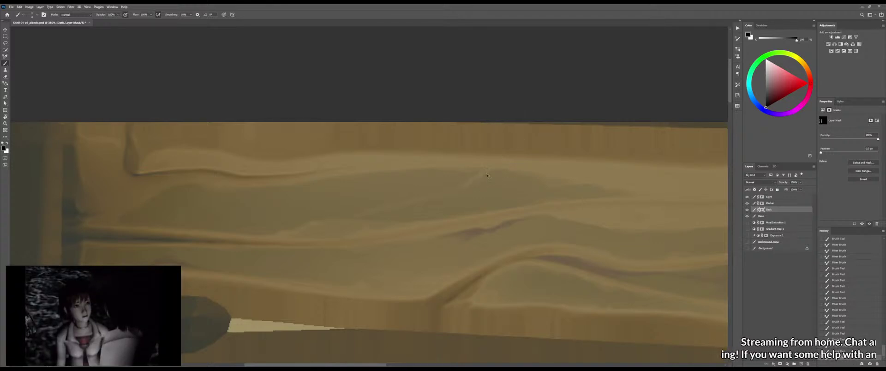
left_click(479, 229, "alt")
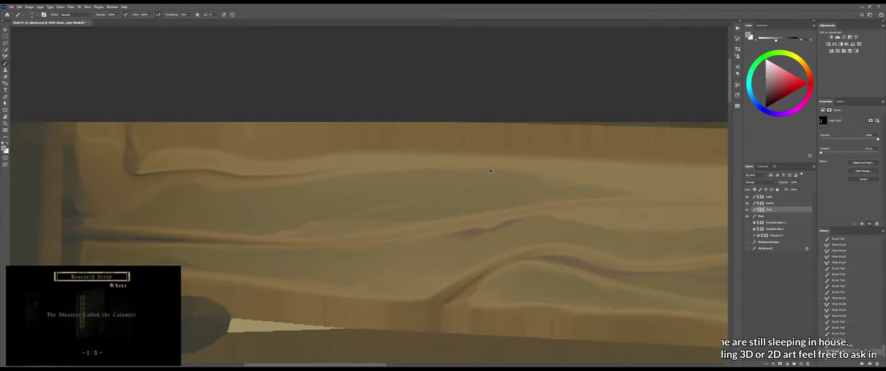
Blend the strokes along the grain mark's upper edge and the streak near its centre with the Mixer Brush
key("shift+b")
left_click_drag(483, 170, 467, 171)
mouse_move(484, 170)
left_mouse_down()
mouse_move(469, 171)
mouse_move(467, 184)
left_mouse_up()
left_click_drag(483, 173, 472, 179)
left_click_drag(485, 172, 473, 179)
left_click_drag(416, 207, 376, 215)
left_click_drag(394, 212, 366, 216)
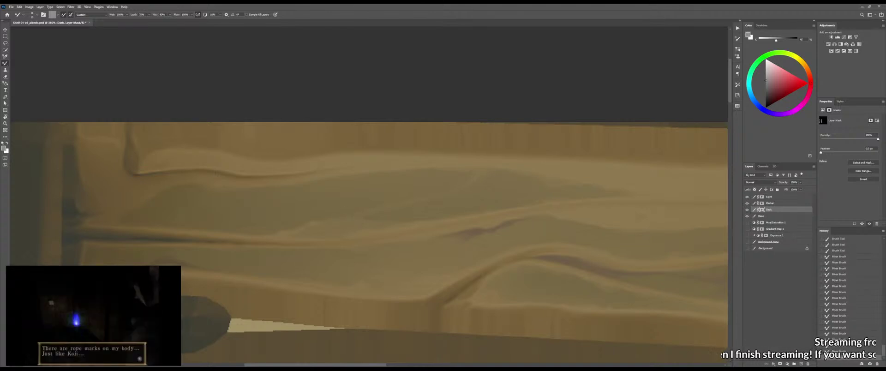
key("shift+b")
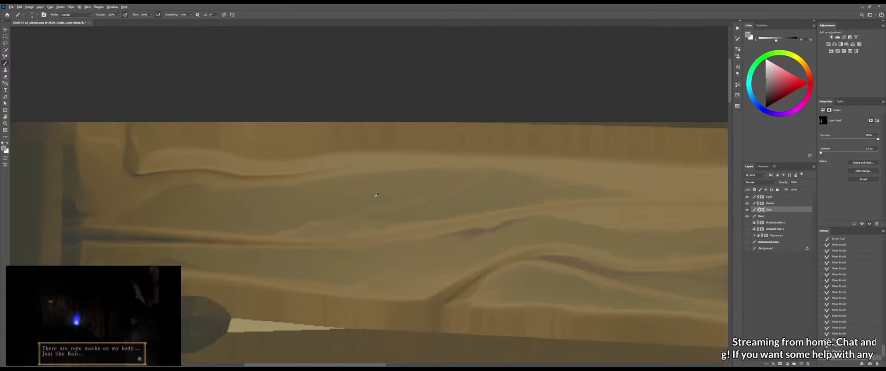
left_click(450, 100, "alt")
left_click_drag(370, 204, 392, 199)
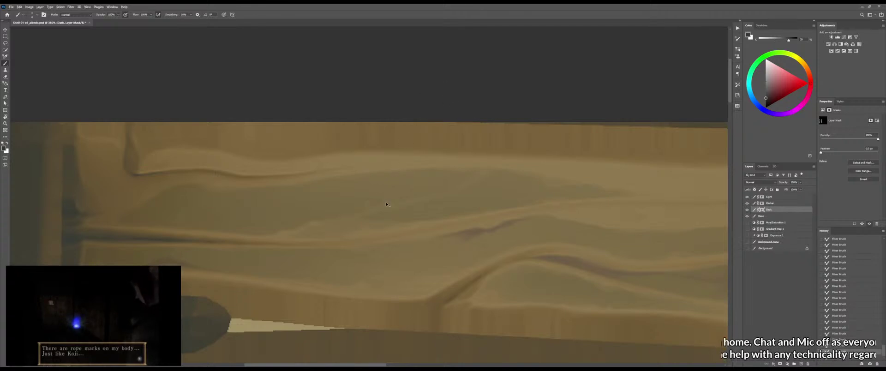
key("ctrl+z")
Paint fine white strokes on the Dark layer's mask around the streak in the middle of the grain mark
key("x")
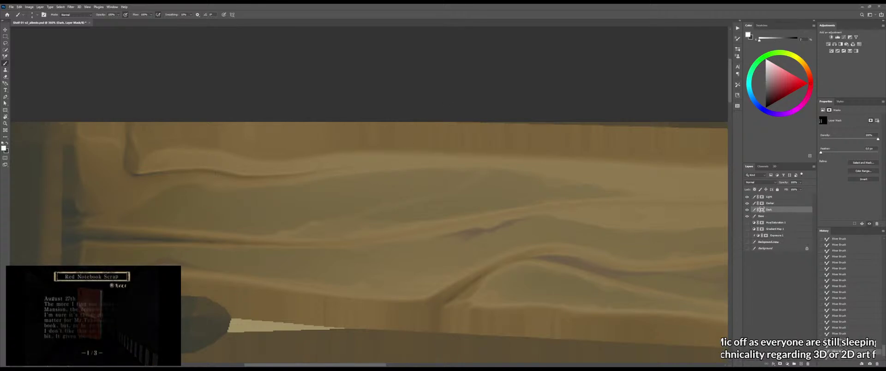
left_click(383, 206)
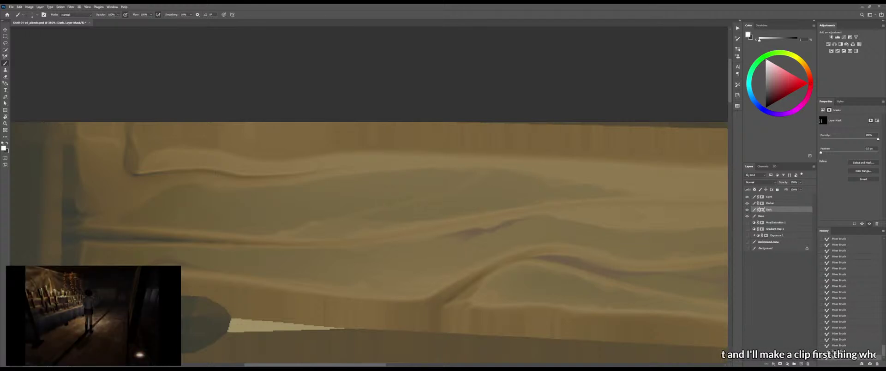
mouse_move(427, 199)
left_mouse_down()
mouse_move(389, 210)
mouse_move(400, 201)
left_mouse_up()
right_click(371, 207, "alt")
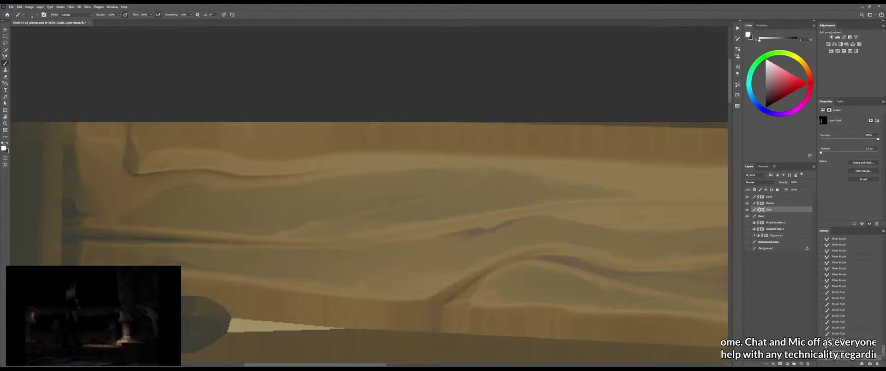
Soften the new streaks and the grain mark's edges with the Mixer Brush, alternating with the regular brush, and save the texture
key("shift+b")
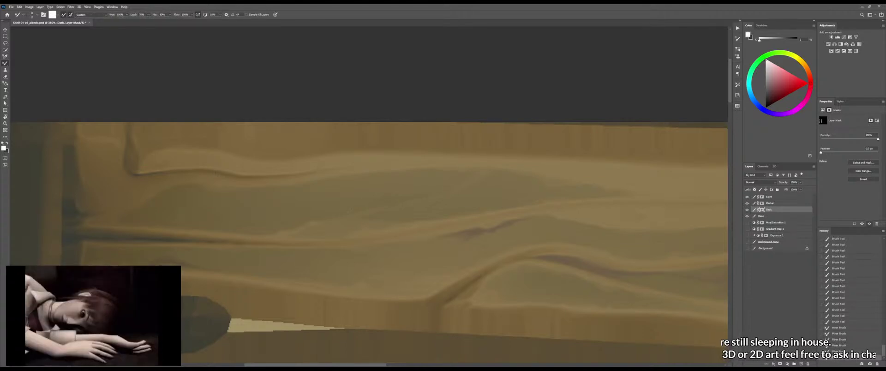
key("shift+b")
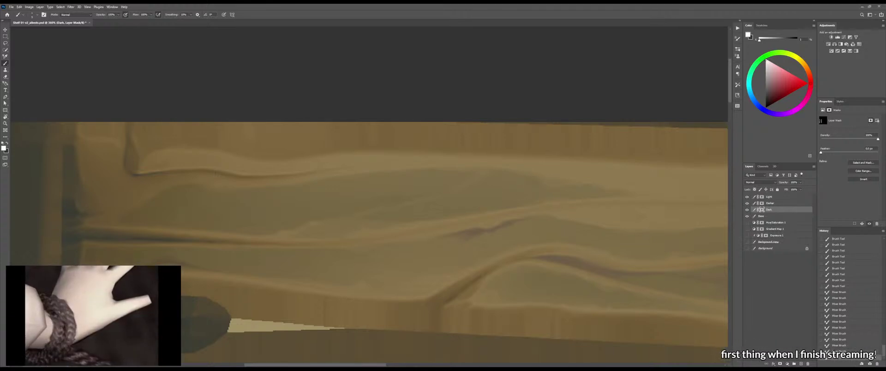
key("shift+b")
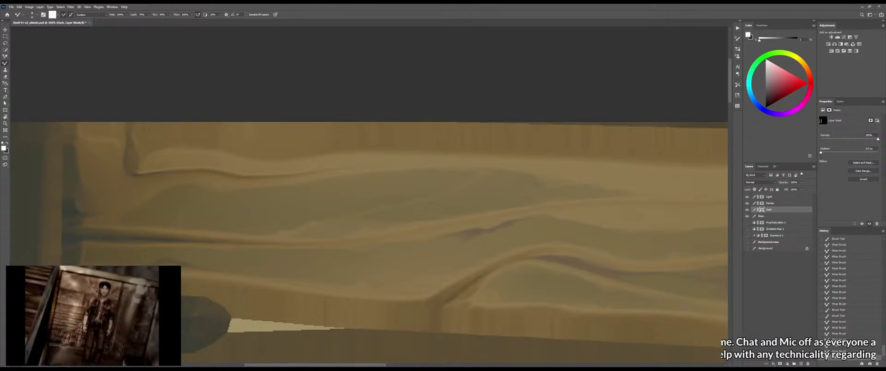
key("z")
mouse_move(517, 194)
left_mouse_down()
mouse_move(490, 199)
mouse_move(512, 195)
left_mouse_up()
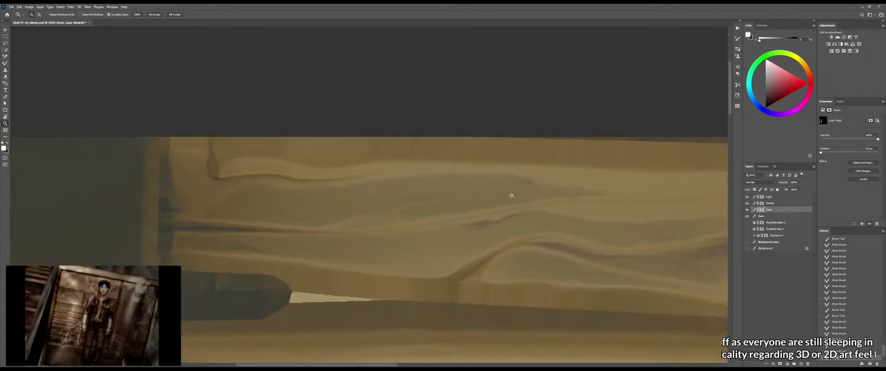
key("b")
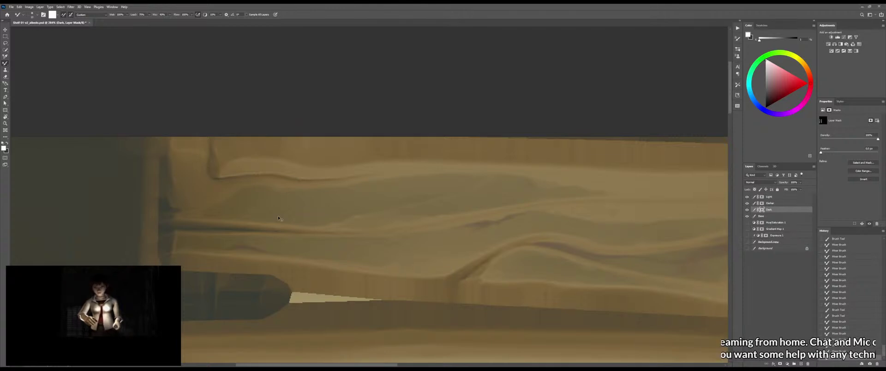
key("ctrl+s")
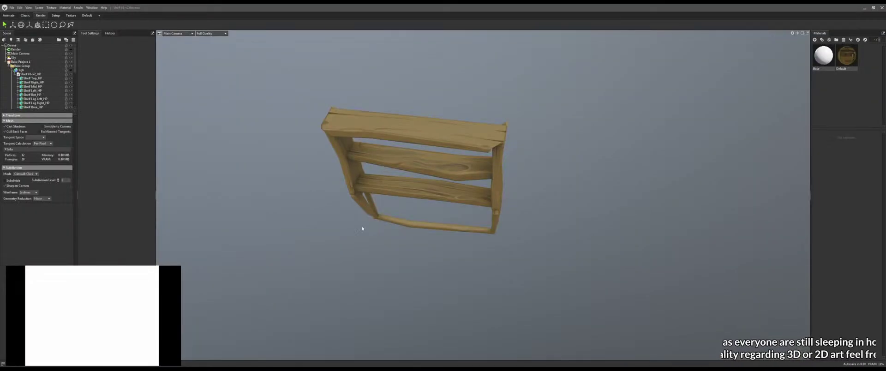
Inspect the updated wood grain on the shelf's 3D model in Marmoset Toolbag and return to the Photoshop texture
scroll(436, 207, "up", 4)
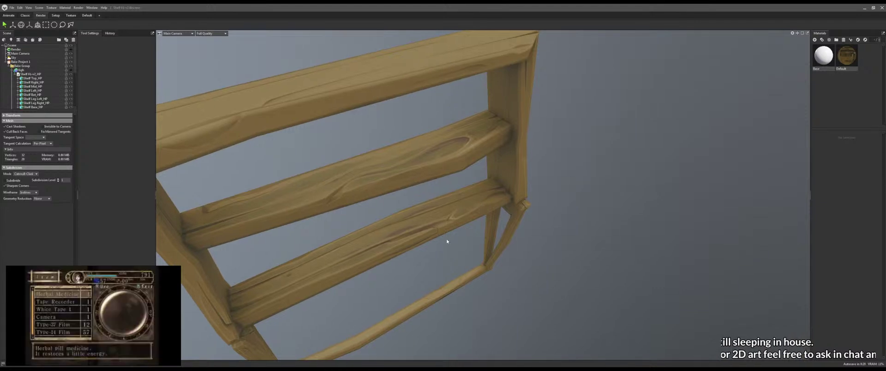
left_click_drag(446, 240, 386, 245)
scroll(422, 238, "down", 5)
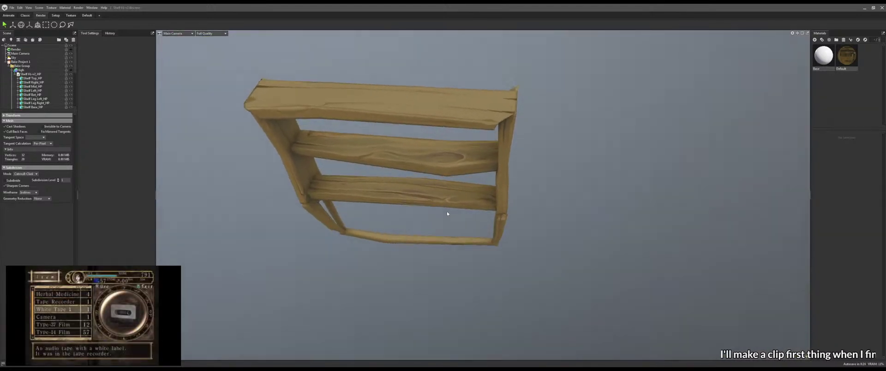
scroll(510, 197, "up", 5)
key("alt+Tab")
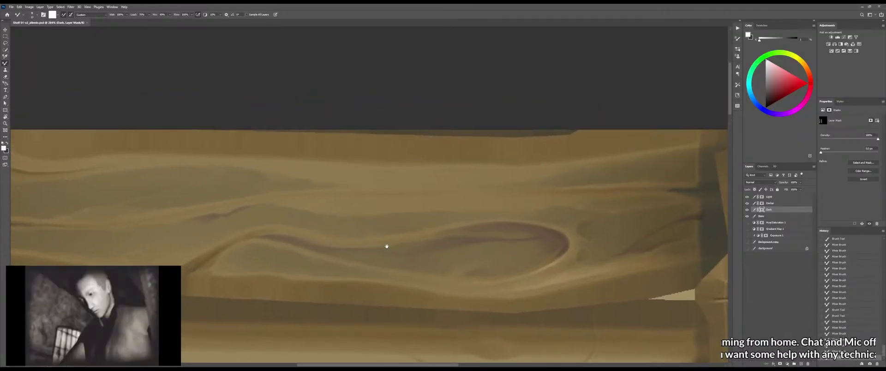
Draw a closed Pen path for a long, narrow mark inside the grain mark's left part, with the Darker layer's mask active
scroll(340, 195, "up", 2)
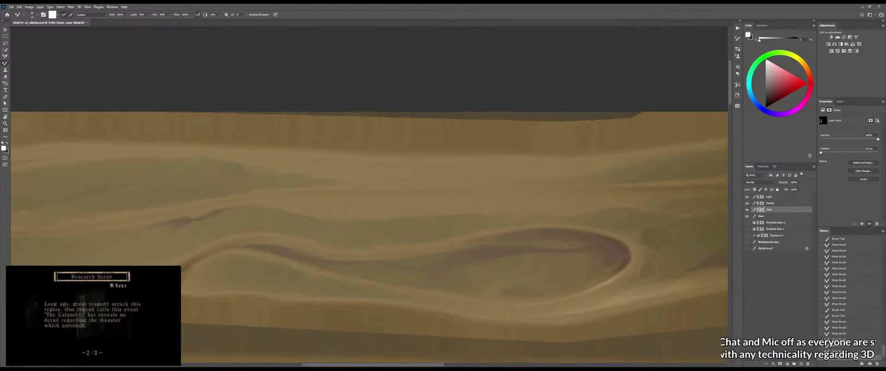
key("shift+b")
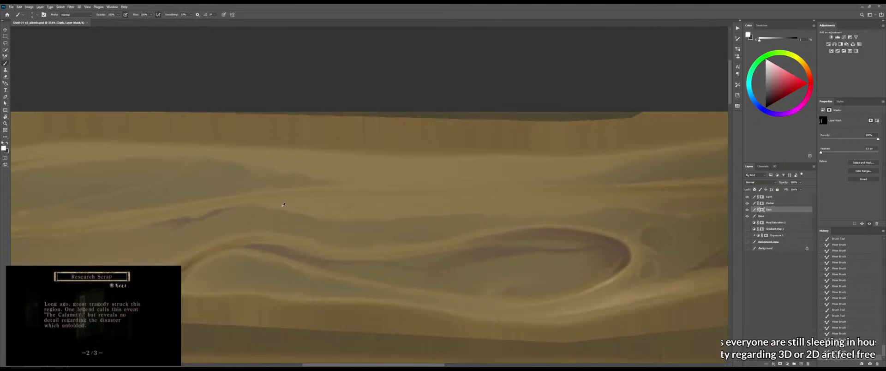
left_click_drag(283, 186, 473, 195)
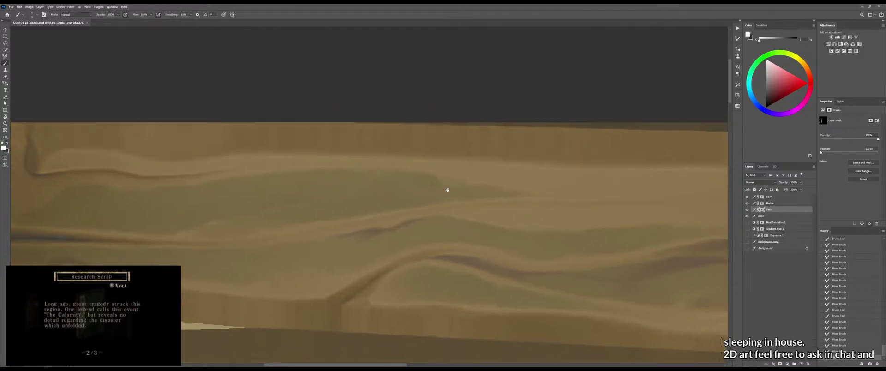
left_click_drag(394, 196, 473, 195)
scroll(316, 182, "left", 3)
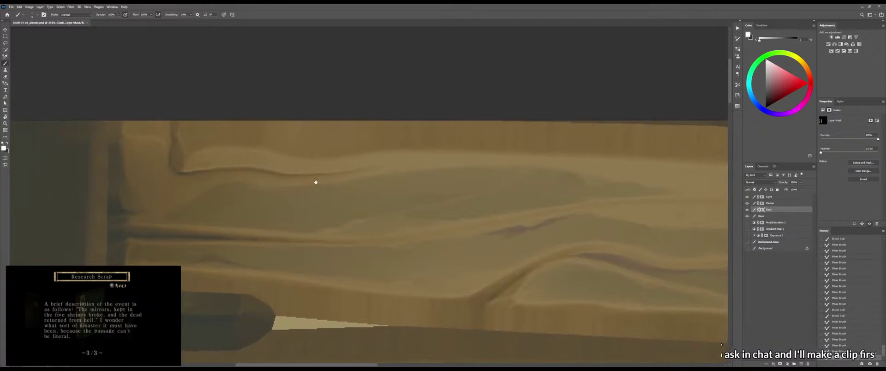
scroll(295, 195, "left", 2)
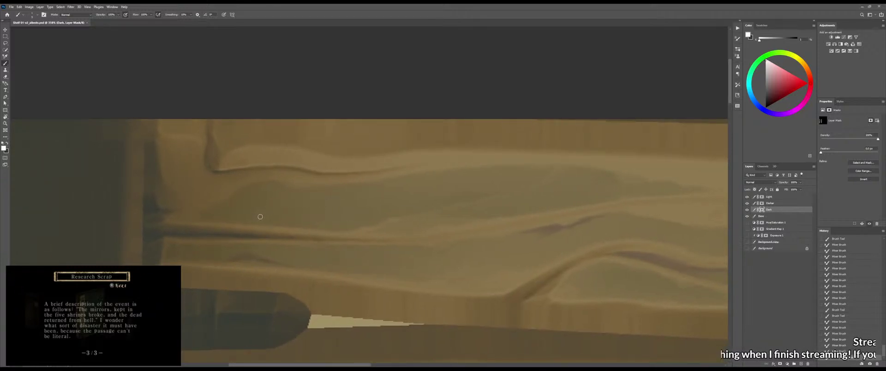
left_click(761, 203)
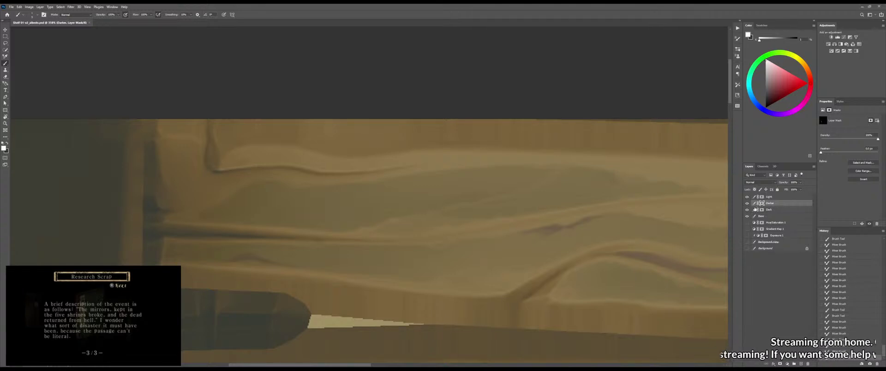
key("p")
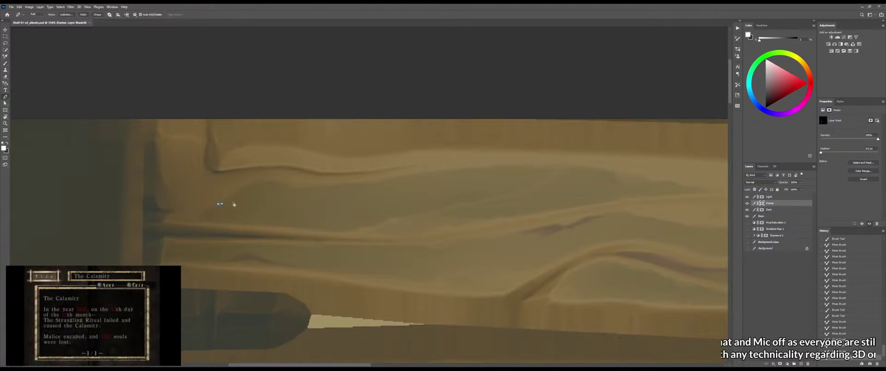
left_click(219, 203)
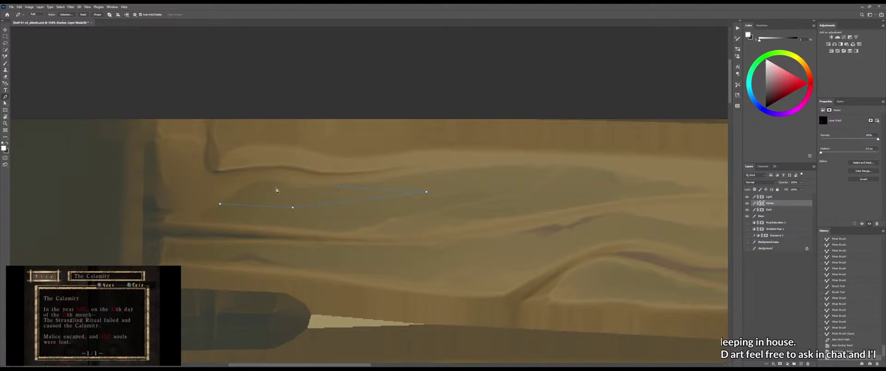
left_click(275, 180)
left_click(219, 204)
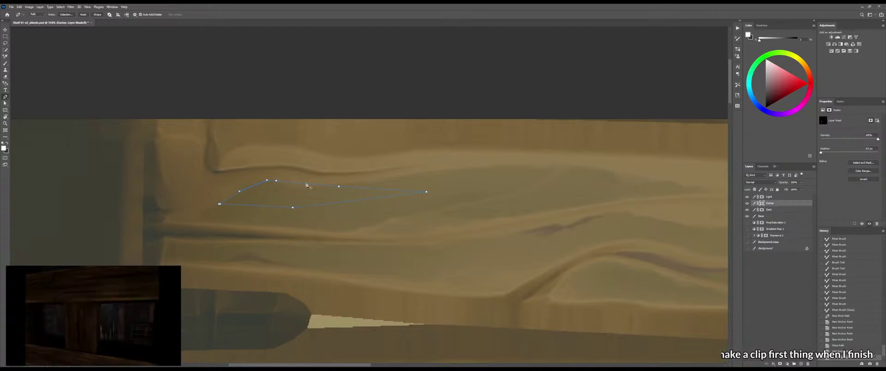
Reshape the path into a curved, tapering sliver by adding, moving and deleting anchor points on its upper and lower edges
left_click_drag(297, 182, 281, 177)
left_click(276, 180)
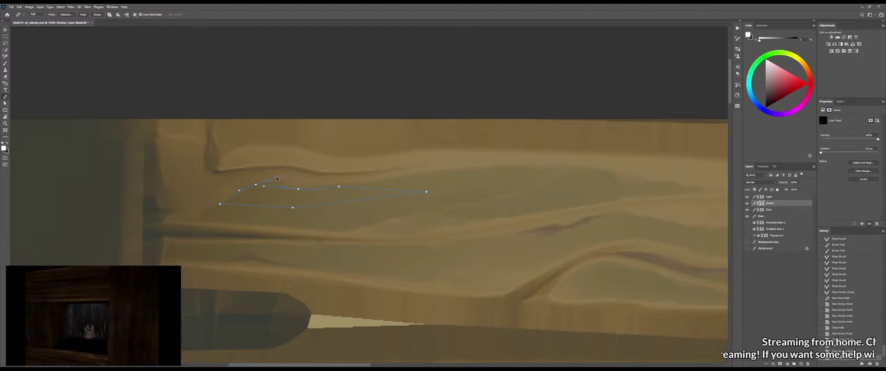
left_click(388, 190)
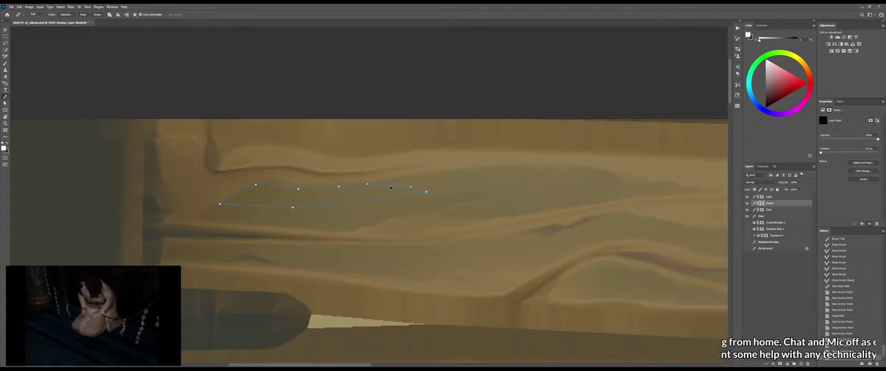
left_click_drag(388, 189, 362, 200)
left_click(339, 187)
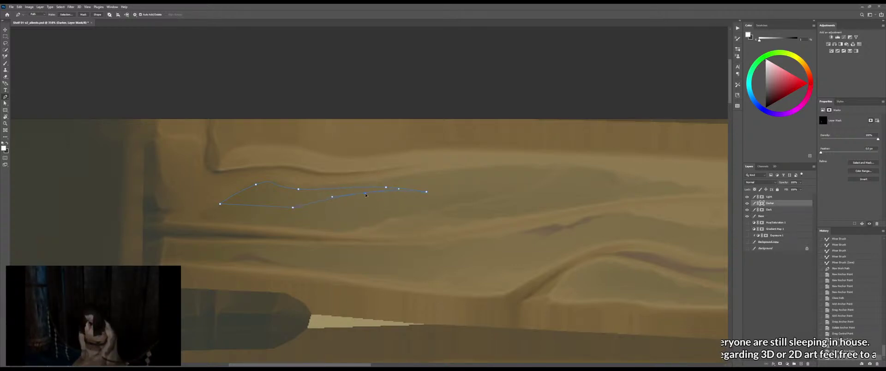
left_click_drag(262, 206, 255, 212)
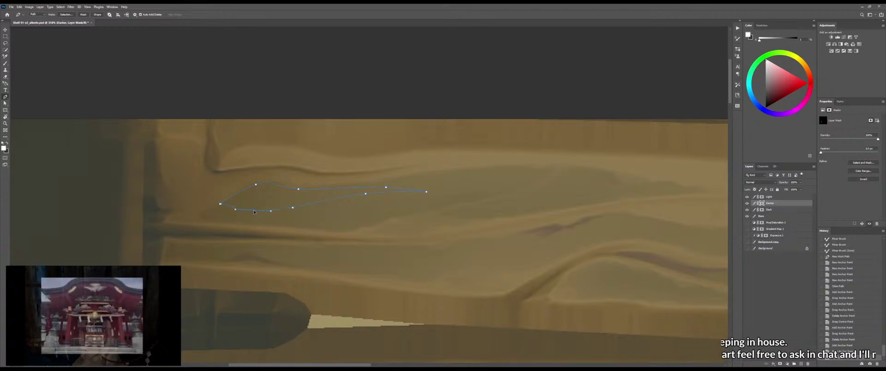
left_click(295, 208)
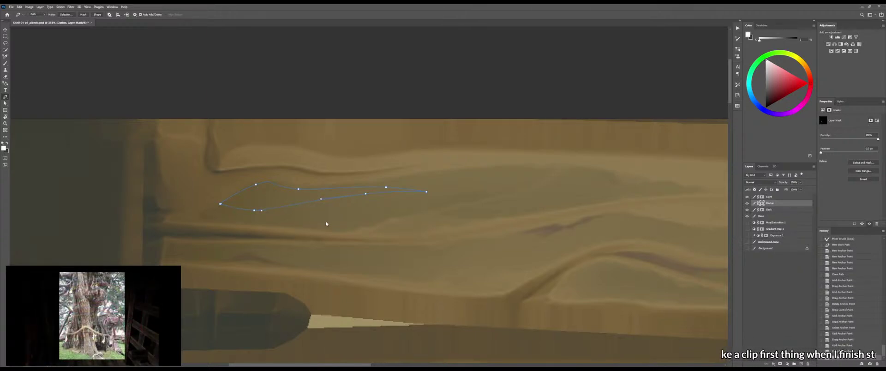
Convert the sliver path to a selection and fill it with a gradient on the Darker layer's mask, then set black for painting
key("ctrl+Return")
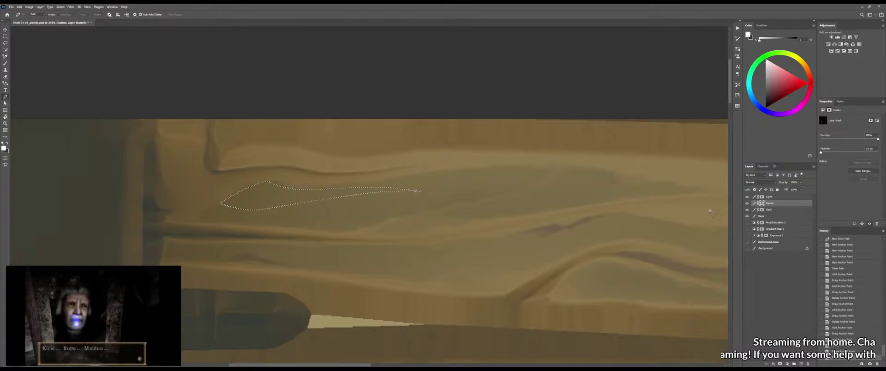
key("g")
key("x")
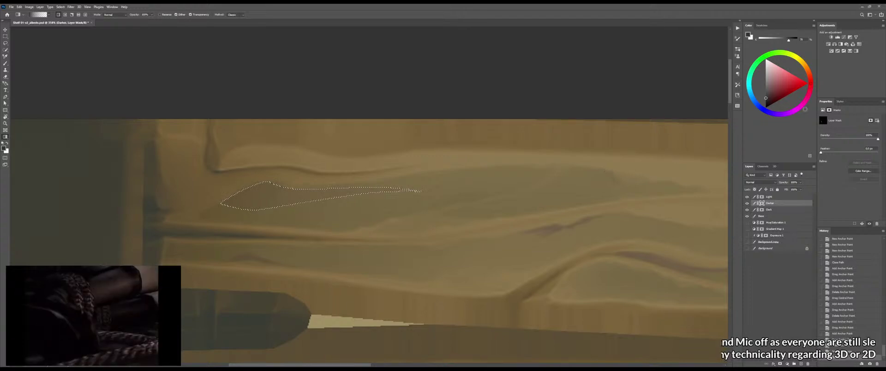
left_click(766, 108)
left_click_drag(259, 200, 480, 197)
key("x")
key("x")
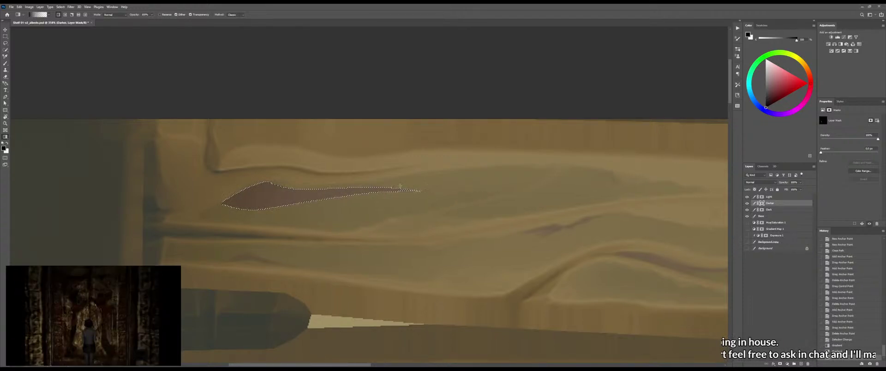
Subtly fade the sliver's upper edge and both ends with black gradients inside the selection, and deselect it
mouse_move(269, 193)
left_mouse_down()
mouse_move(241, 198)
mouse_move(270, 202)
left_mouse_up()
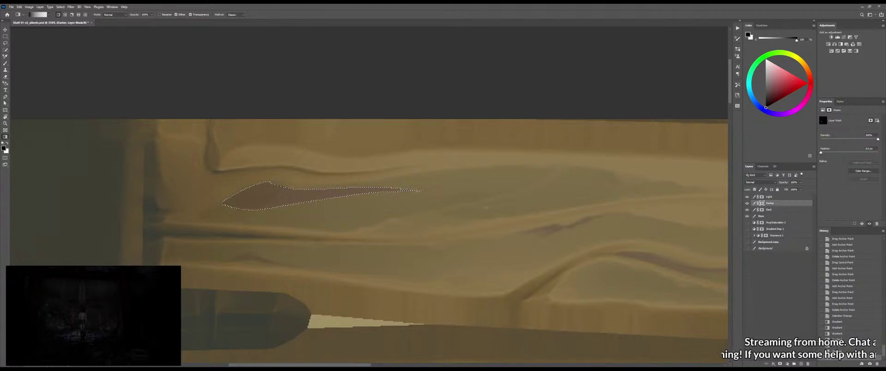
left_click_drag(486, 208, 390, 209)
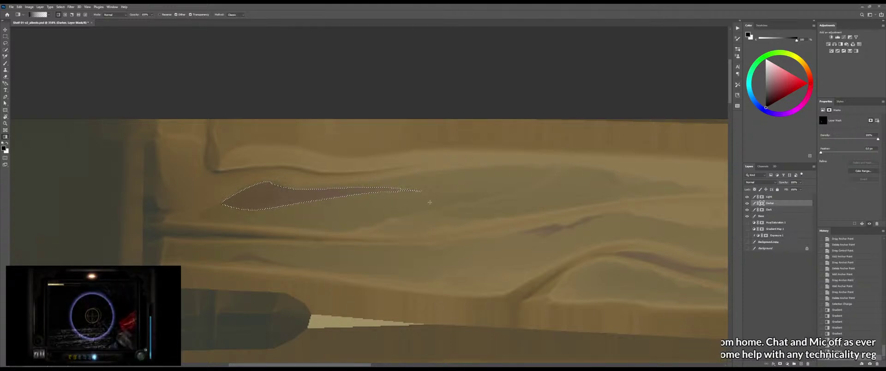
left_click_drag(139, 212, 255, 217)
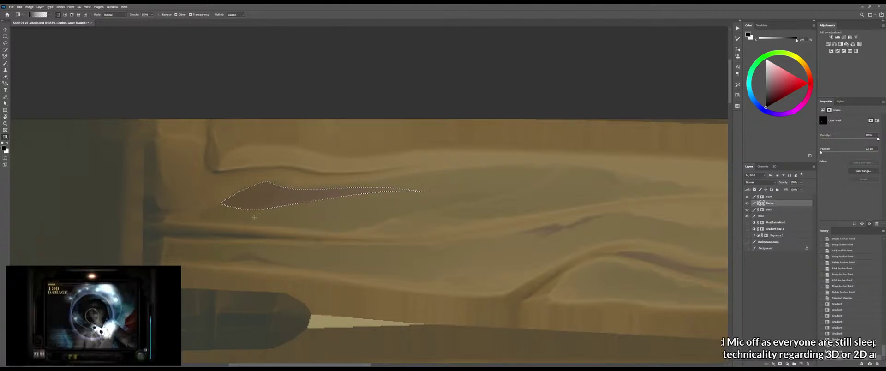
key("ctrl+d")
Resize the Brush and paint black on the mask to soften the sliver's lower-left edge and its thin right tip
key("b")
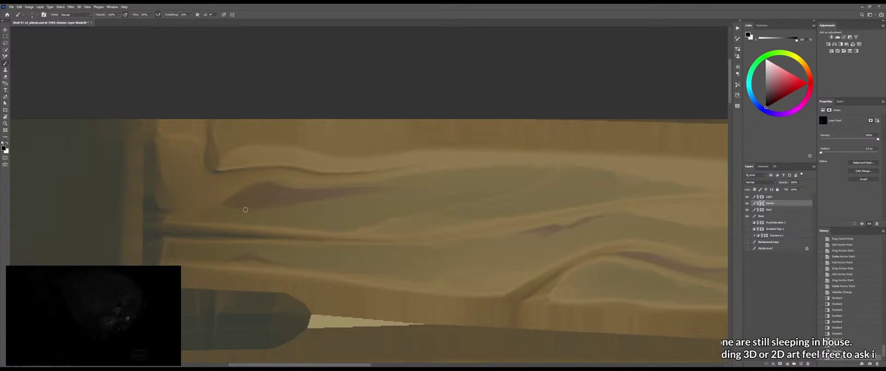
right_click(232, 217, "alt")
left_click_drag(214, 212, 265, 214)
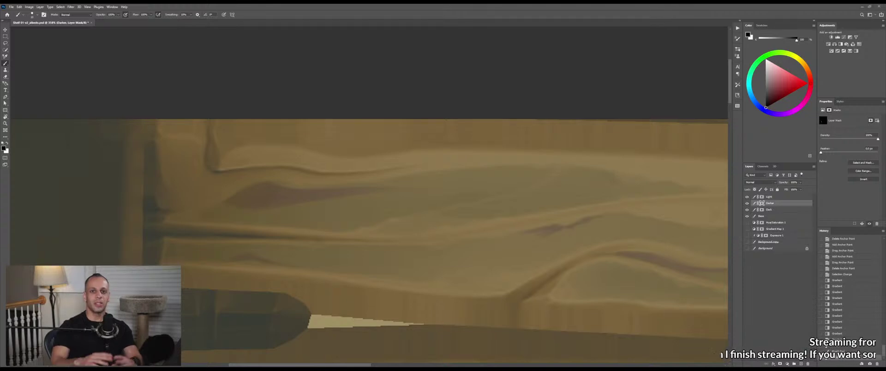
left_click_drag(171, 234, 164, 233)
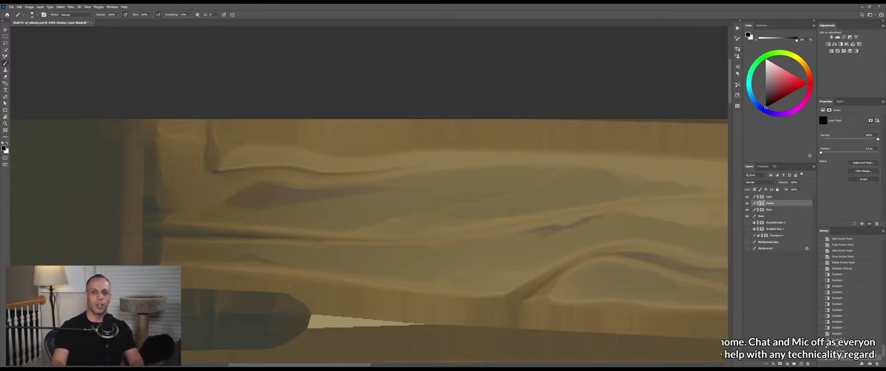
mouse_move(393, 190)
left_mouse_down()
mouse_move(419, 196)
mouse_move(388, 191)
left_mouse_up()
left_click_drag(407, 191, 387, 190)
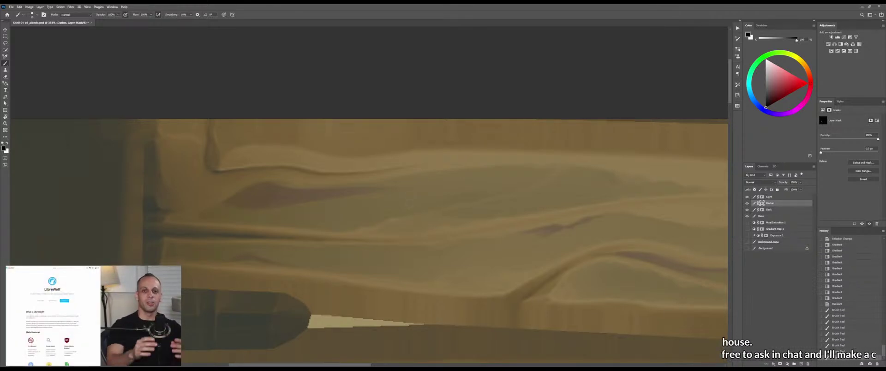
key("shift+b")
left_click_drag(331, 195, 344, 199)
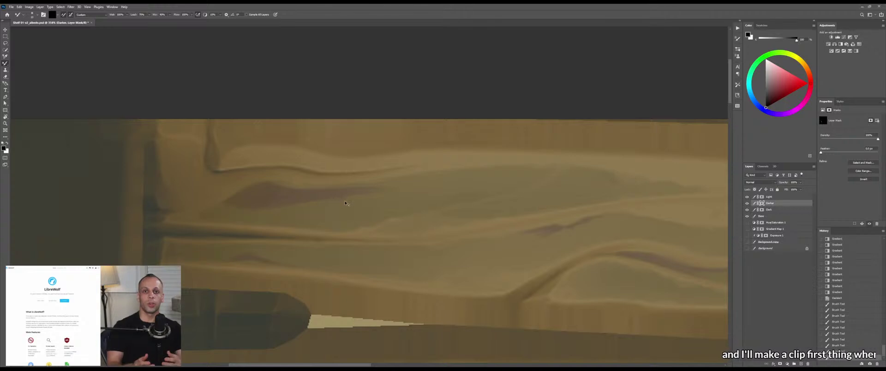
key("ctrl+z")
key("shift+b")
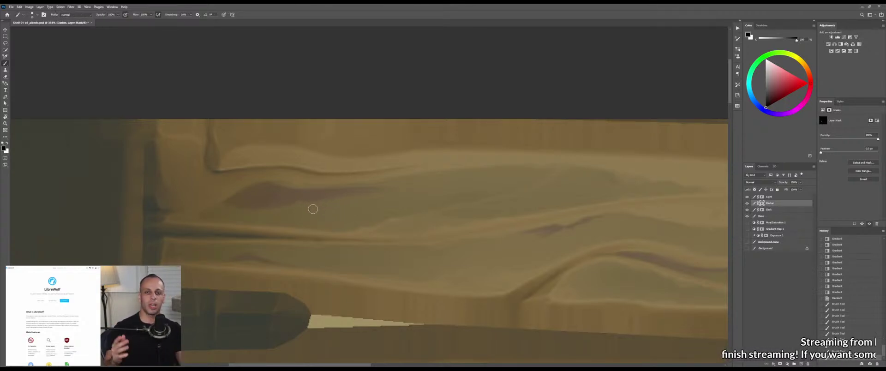
Brush black along the sliver's left end and upper edge to blend its wide part into the surrounding wood
left_click_drag(354, 198, 427, 205)
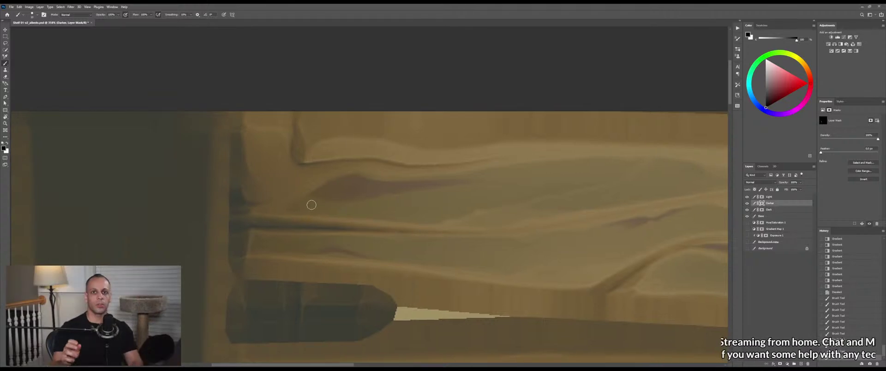
left_click_drag(312, 205, 385, 203)
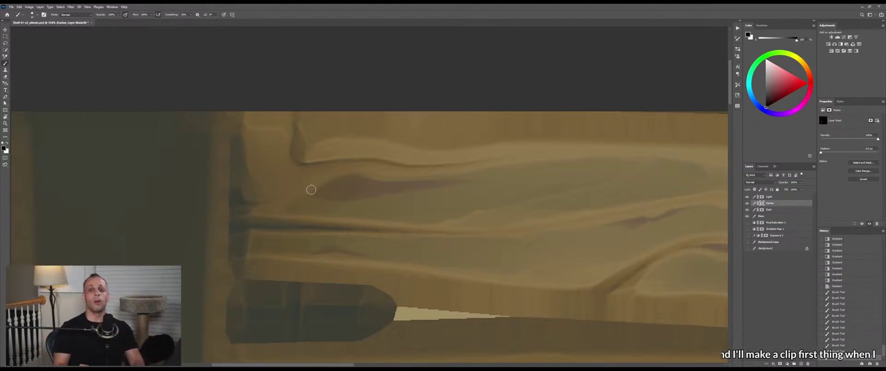
mouse_move(325, 180)
left_mouse_down()
mouse_move(304, 194)
mouse_move(367, 171)
mouse_move(364, 179)
mouse_move(412, 174)
mouse_move(383, 179)
left_mouse_up()
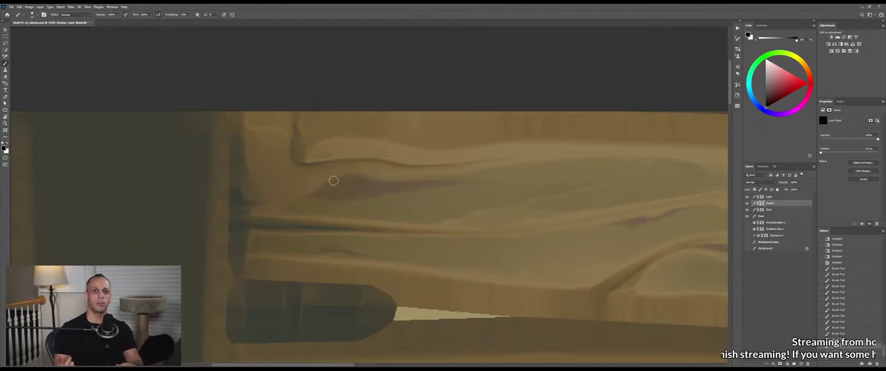
left_click_drag(327, 182, 453, 174)
Check the grain across the whole plank and refine the sliver's lower edge and right taper with a smaller black brush
scroll(418, 176, "down", 10)
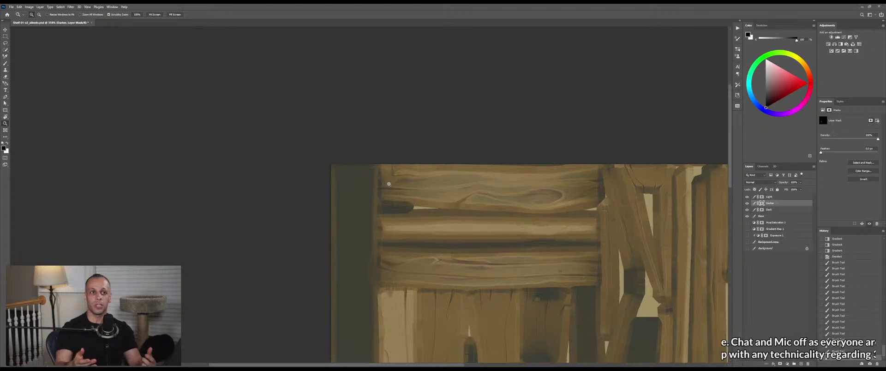
scroll(418, 177, "up", 8)
scroll(396, 182, "up", 3)
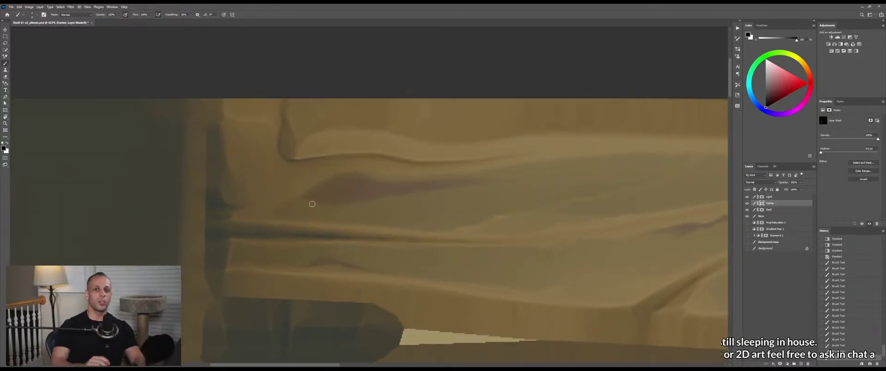
left_click_drag(312, 203, 342, 209)
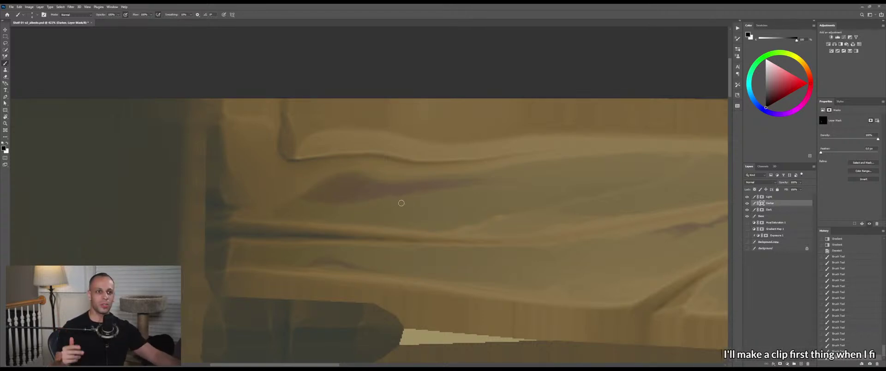
left_click_drag(419, 195, 475, 192)
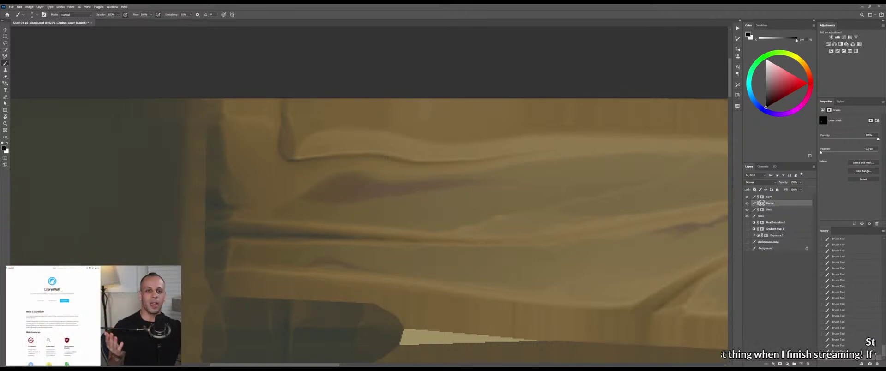
Extend the sliver's right tip with white on the mask, and smooth its body and tip with the Mixer Brush
key("x")
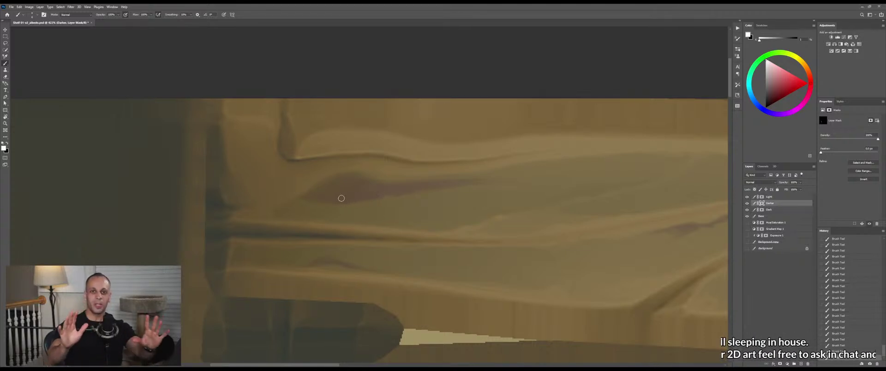
key("shift+b")
left_click_drag(337, 193, 417, 191)
key("shift+b")
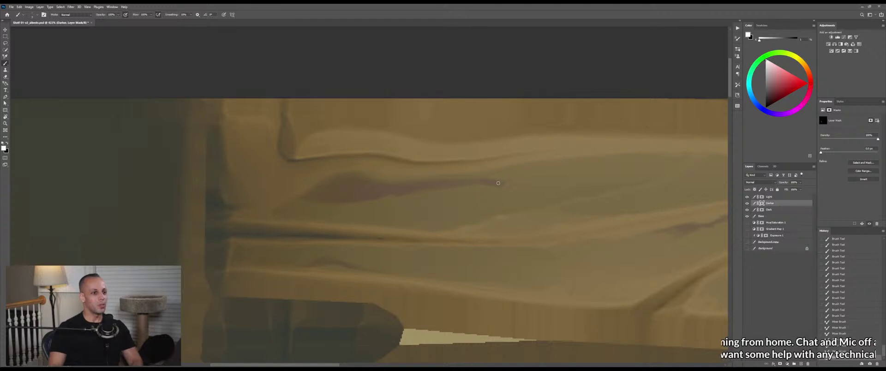
key("shift+b")
left_click_drag(493, 183, 463, 187)
key("shift+b")
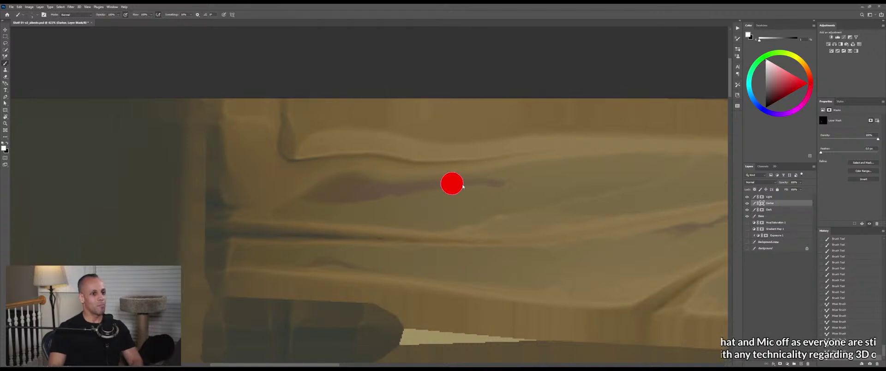
Fade the sliver's narrow middle section with a larger black brush and blend it using the Mixer Brush
key("x")
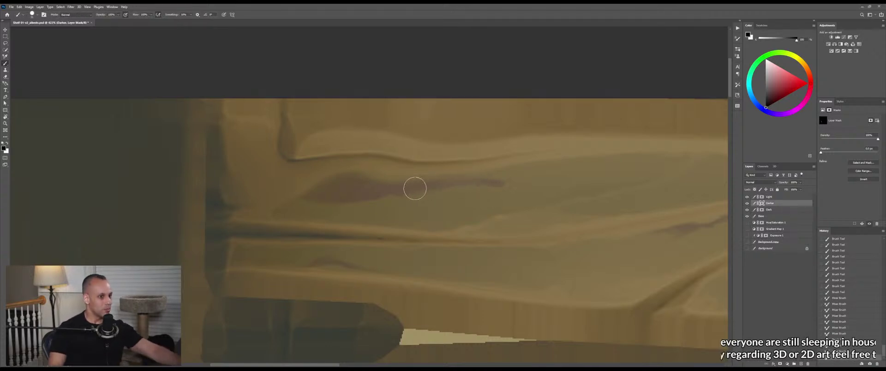
key("shift+b")
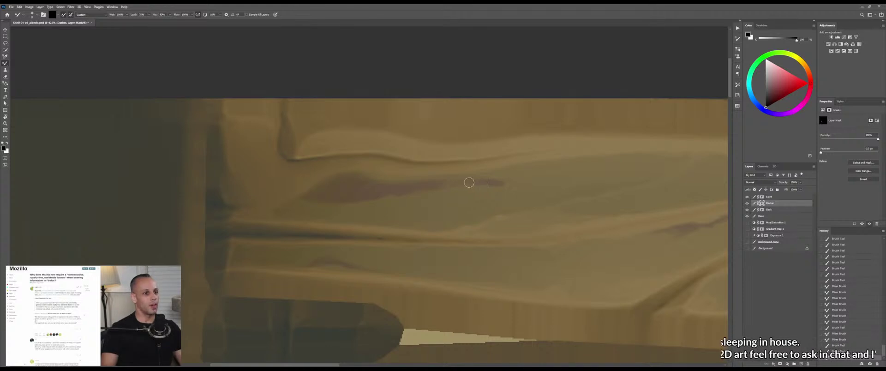
mouse_move(468, 183)
left_mouse_down()
mouse_move(403, 209)
mouse_move(414, 193)
mouse_move(451, 237)
left_mouse_up()
Switch to Marmoset Toolbag to inspect the new grain mark on the shelf from the front, and return to the Photoshop texture
key("z")
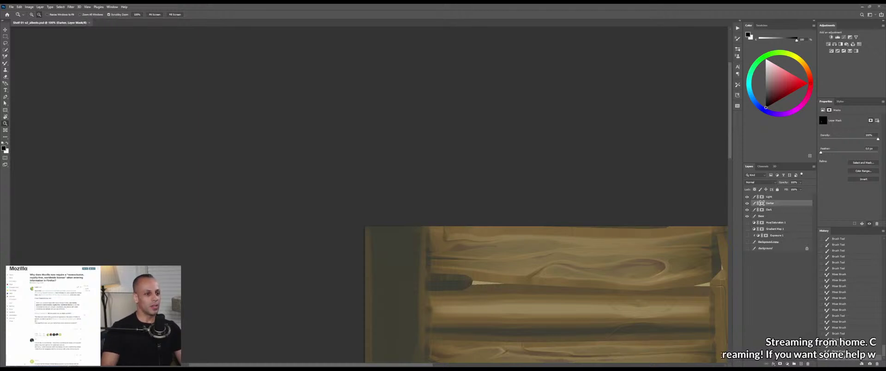
key("alt+Tab")
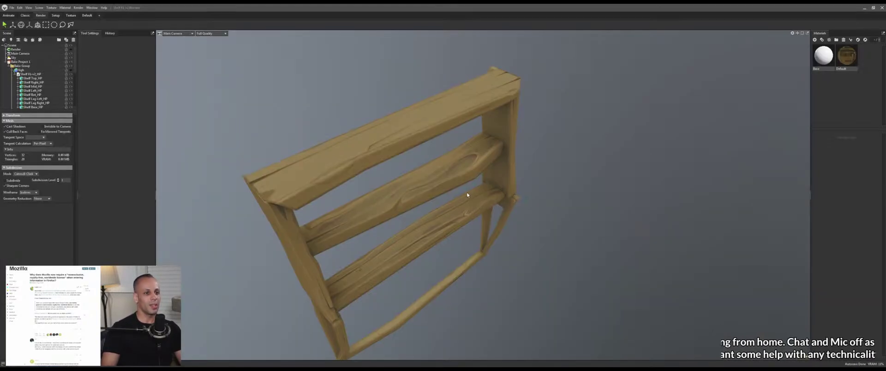
left_click_drag(558, 263, 521, 273)
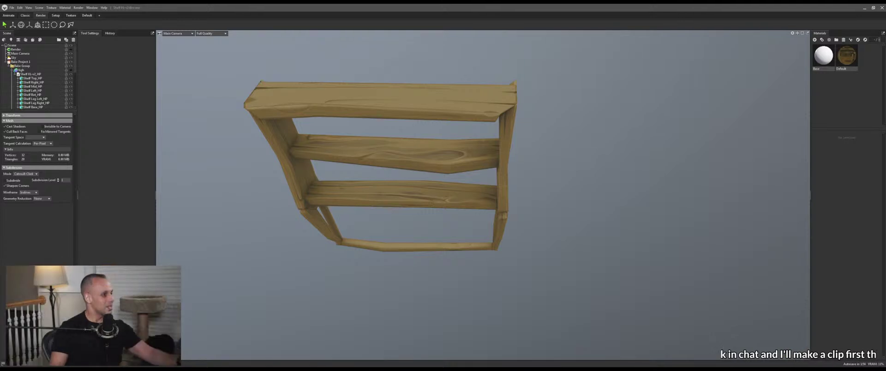
key("alt+Tab")
key("alt+Tab")
key("alt+Tab")
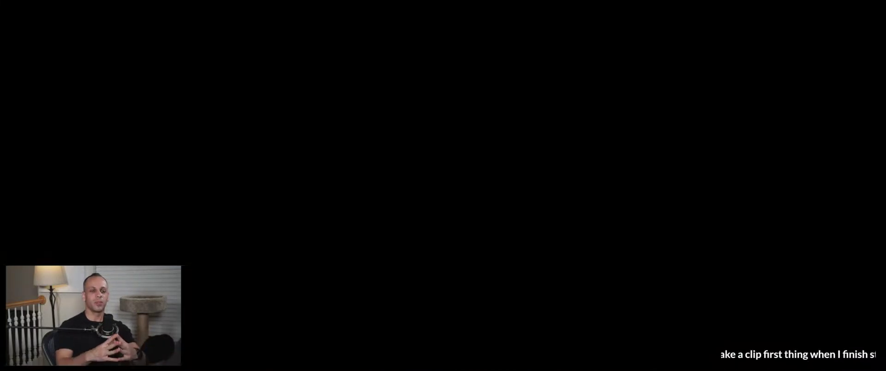
mouse_move(484, 264)
left_mouse_down()
mouse_move(511, 263)
mouse_move(469, 214)
left_mouse_up()
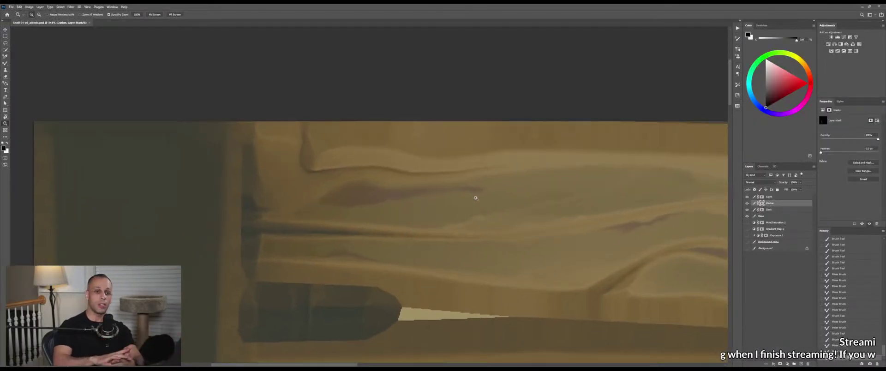
Remove the extended right tip of the sliver with the Brush on the Darker layer's mask
key("b")
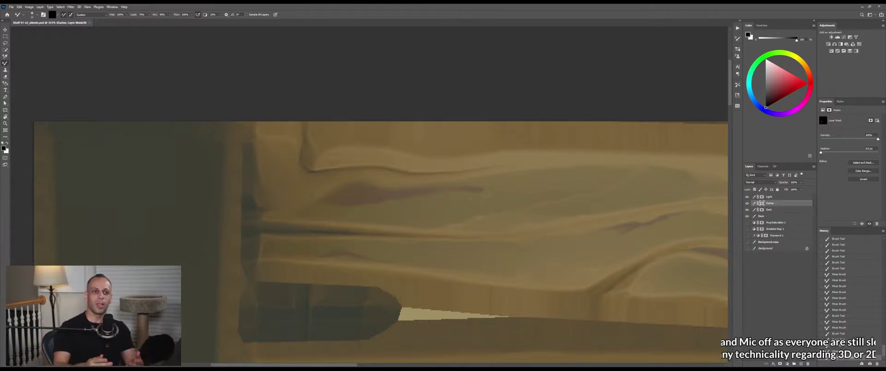
key("b")
key("x")
left_click_drag(484, 191, 467, 196)
key("ctrl+z")
key("x")
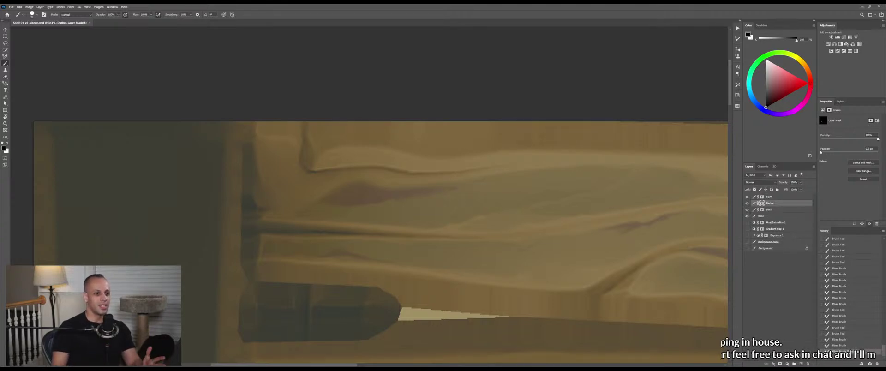
Fade the sliver's wide left part with large, soft black brushwork on the mask
left_click_drag(365, 213, 359, 213)
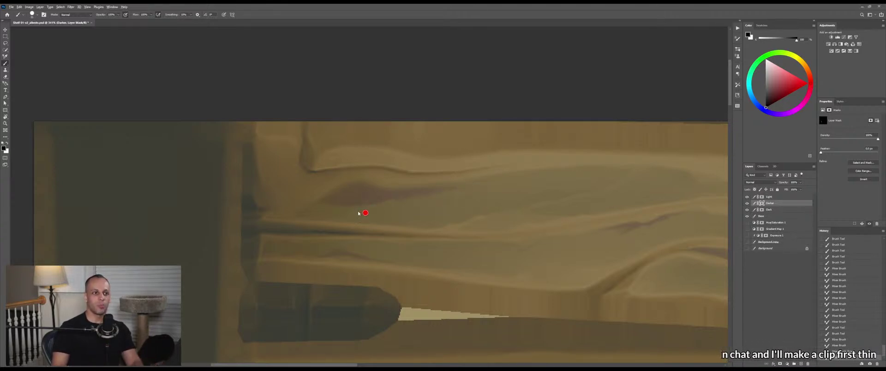
left_click(341, 194)
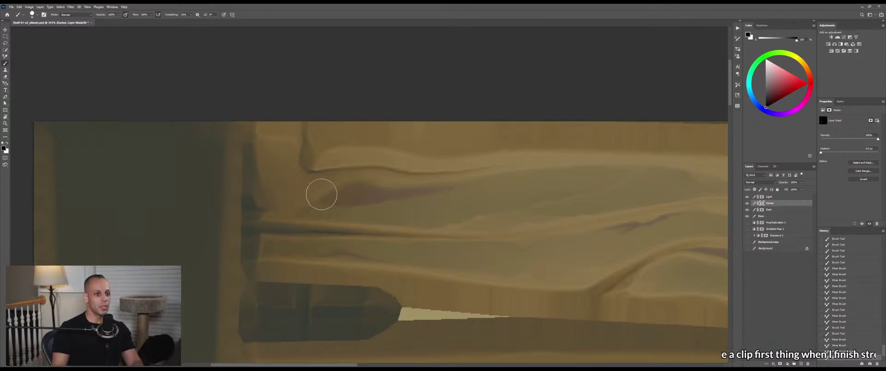
left_click_drag(331, 203, 313, 202)
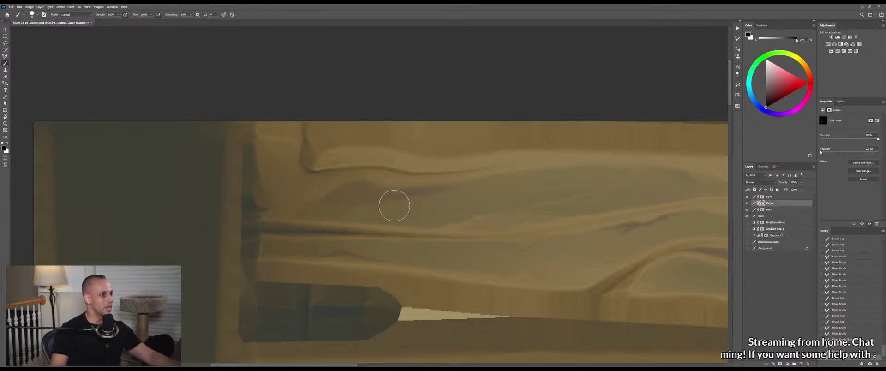
Extend the lower edge of the sliver's wide left part and middle with a small white brush on the Darker layer's mask
key("z")
left_click(371, 210)
key("b")
key("x")
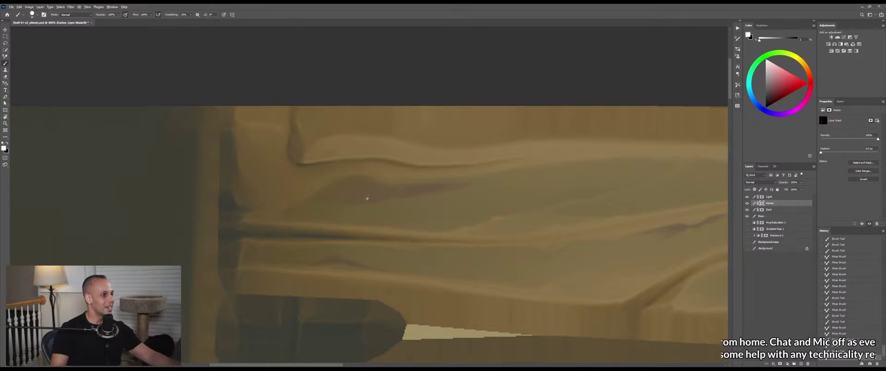
left_click_drag(364, 199, 349, 202)
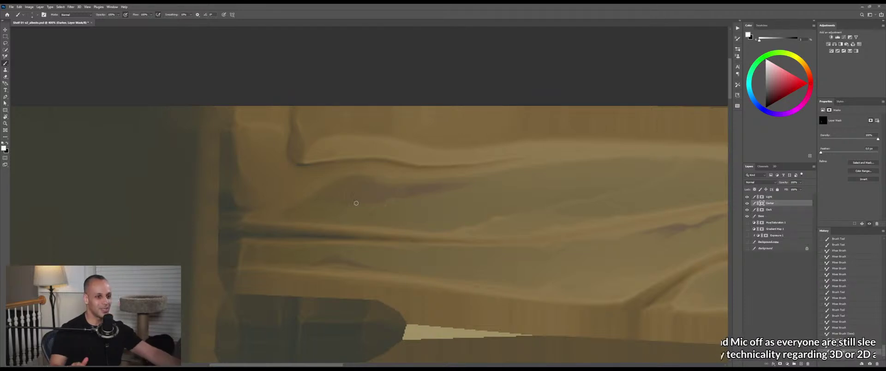
left_click(355, 202)
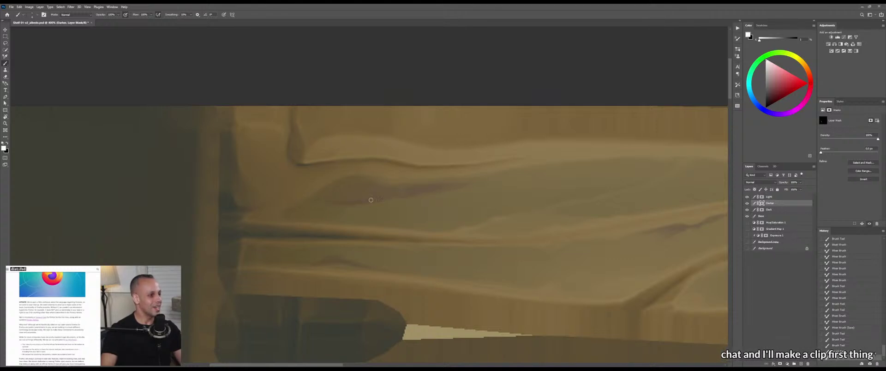
left_click_drag(371, 200, 400, 195)
left_click_drag(401, 195, 413, 193)
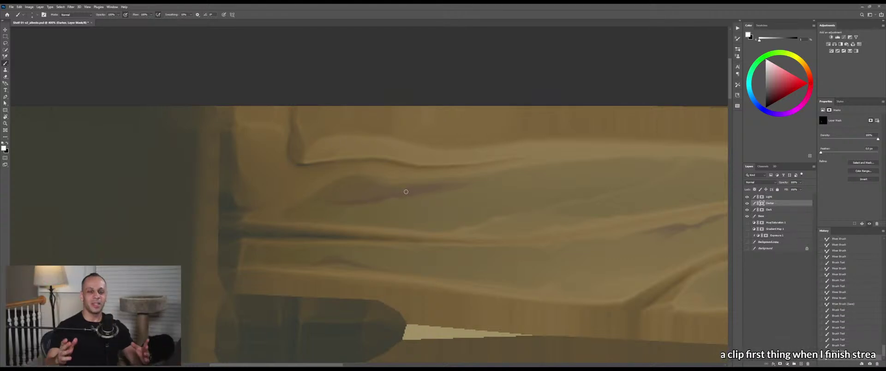
Strengthen the sliver's narrow middle section with small white dabs on the mask
left_click(406, 192)
left_click(402, 192)
left_click(396, 192)
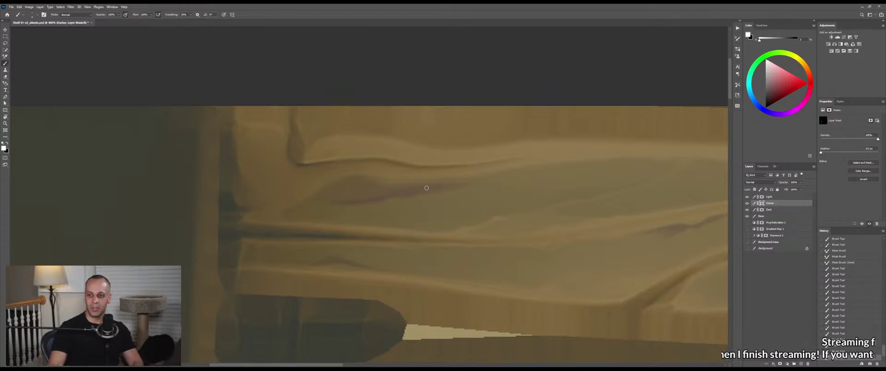
left_click(418, 188)
left_click(414, 190)
left_click(409, 192)
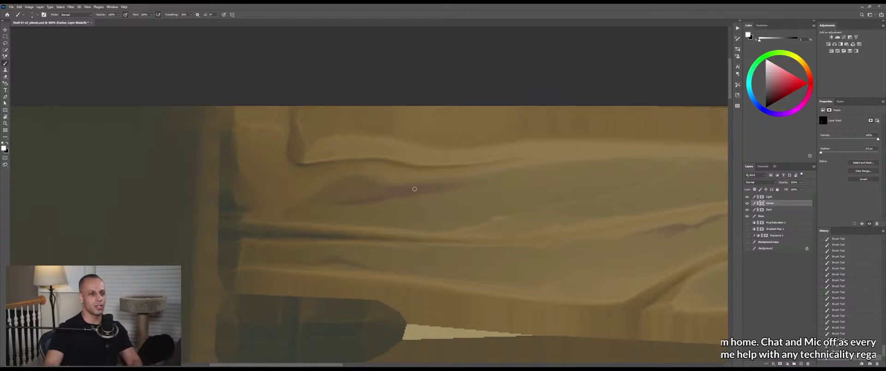
Blend the sliver's wide left part into the surrounding wood with the Mixer Brush
key("shift+b")
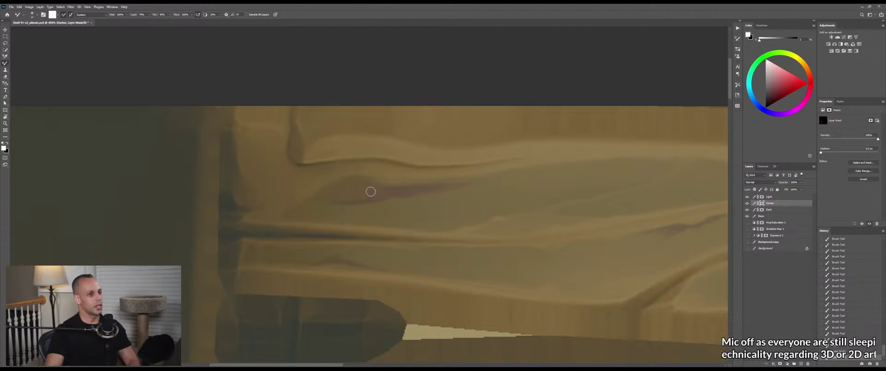
left_click_drag(371, 191, 385, 191)
left_click_drag(385, 191, 345, 194)
left_click_drag(345, 194, 362, 196)
left_click_drag(360, 197, 370, 195)
mouse_move(367, 195)
left_mouse_down()
mouse_move(360, 197)
mouse_move(380, 195)
left_mouse_up()
mouse_move(378, 195)
left_mouse_down()
mouse_move(385, 193)
mouse_move(359, 198)
left_mouse_up()
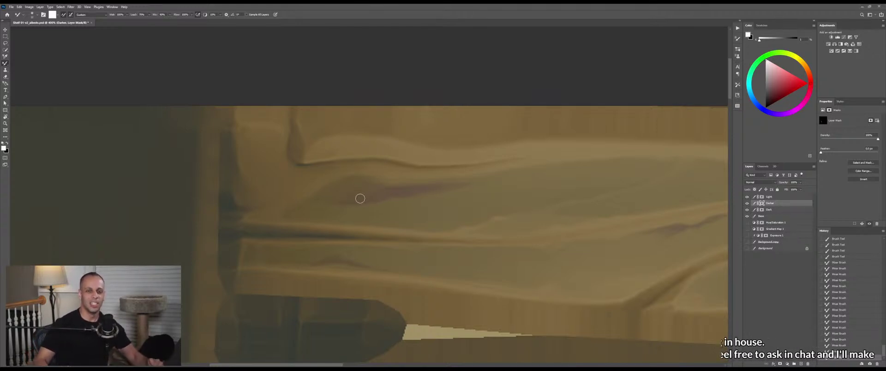
left_click(336, 195)
left_click(336, 197)
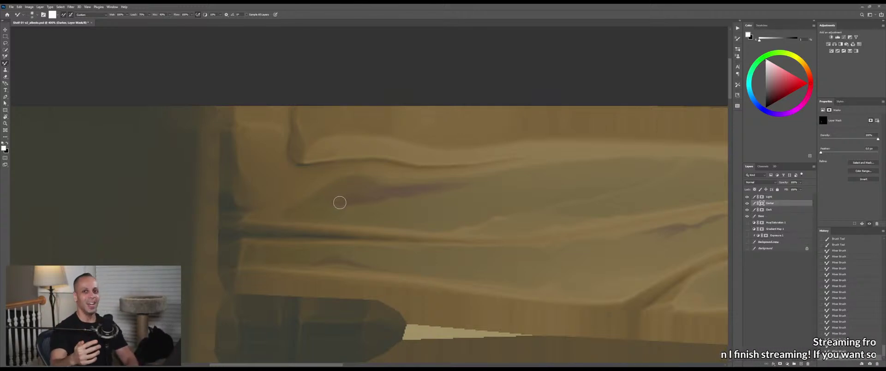
mouse_move(318, 199)
left_mouse_down()
mouse_move(355, 197)
mouse_move(319, 201)
left_mouse_up()
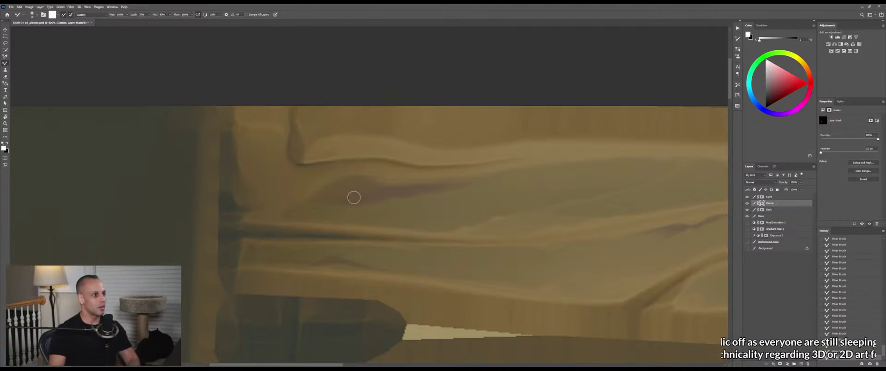
Trim the sliver's thin right end with black on the mask and soften it using the Mixer Brush
key("shift+b")
key("x")
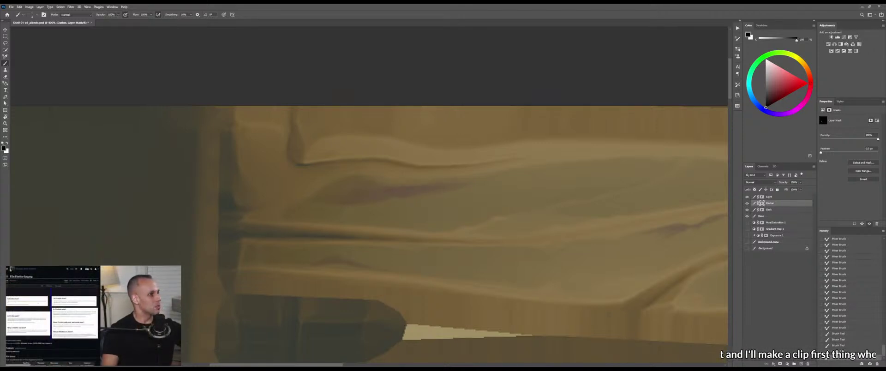
key("shift+b")
left_click_drag(487, 182, 454, 187)
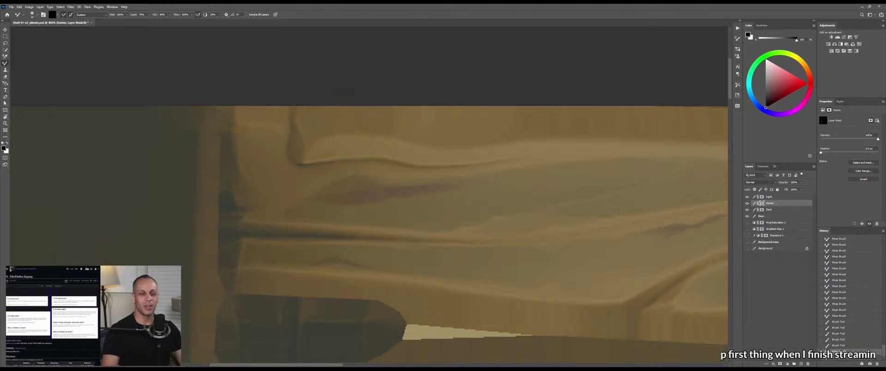
Refine the sliver's lower edge with small white and black brush strokes on the Darker layer's mask
key("z")
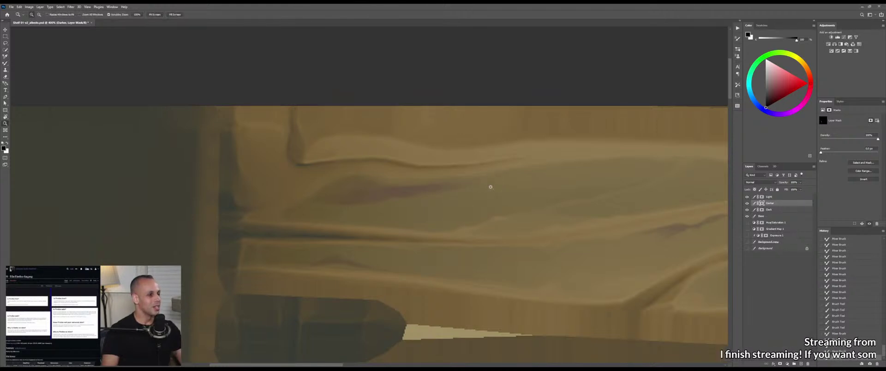
left_click_drag(488, 185, 431, 196)
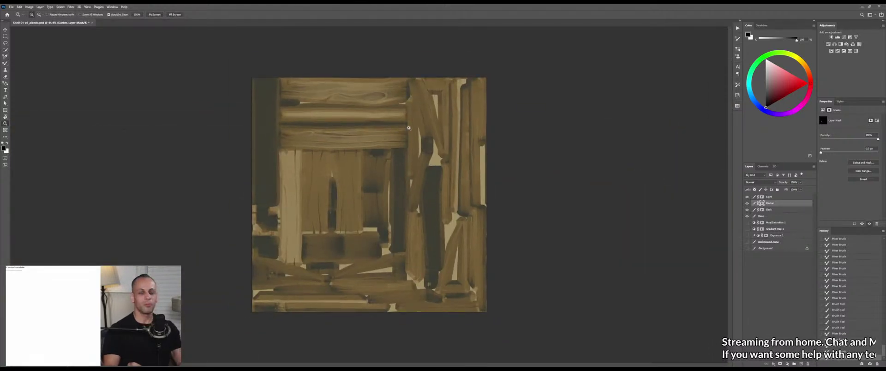
left_click_drag(390, 116, 452, 205)
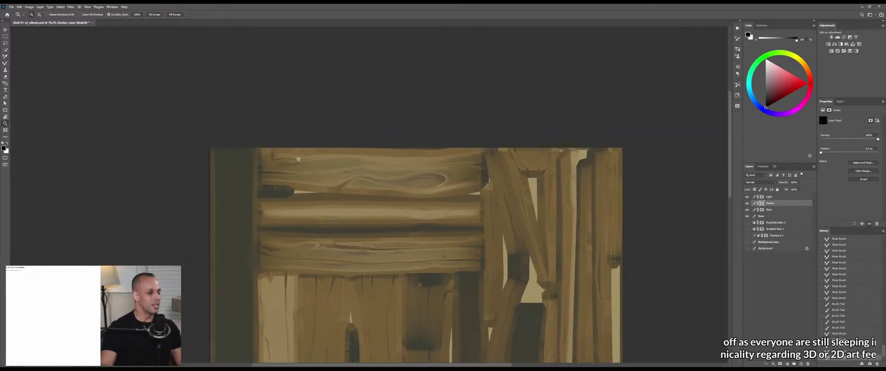
left_click_drag(298, 160, 358, 176)
key("b")
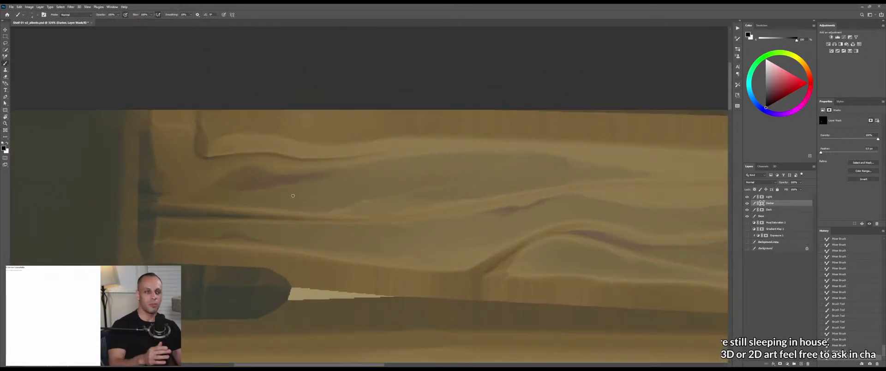
left_click_drag(296, 195, 393, 210)
key("x")
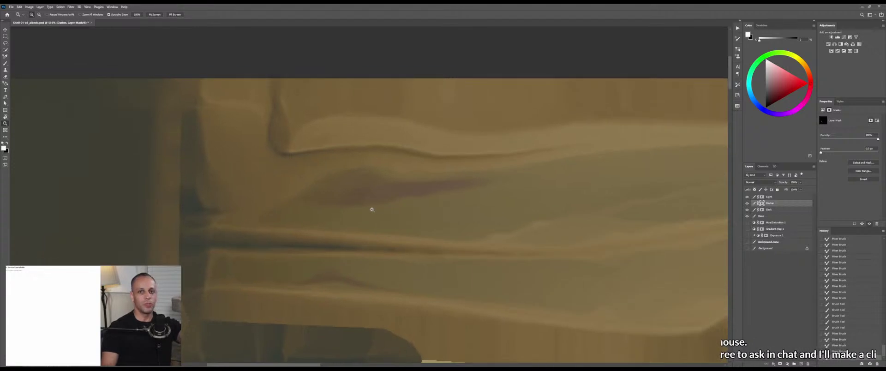
key("b")
key("x")
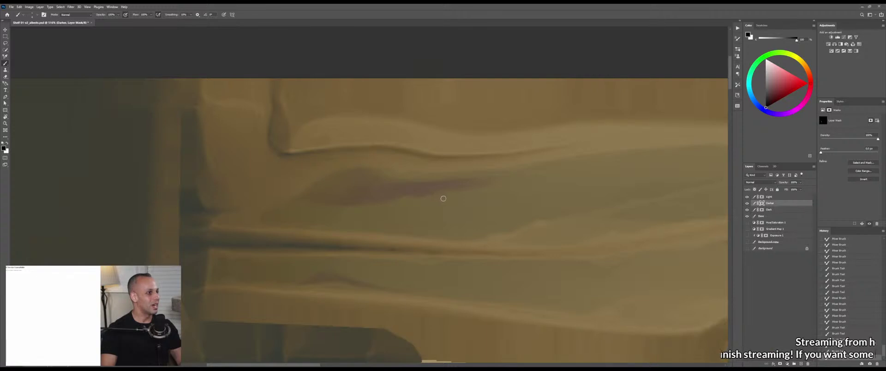
left_click_drag(443, 198, 466, 192)
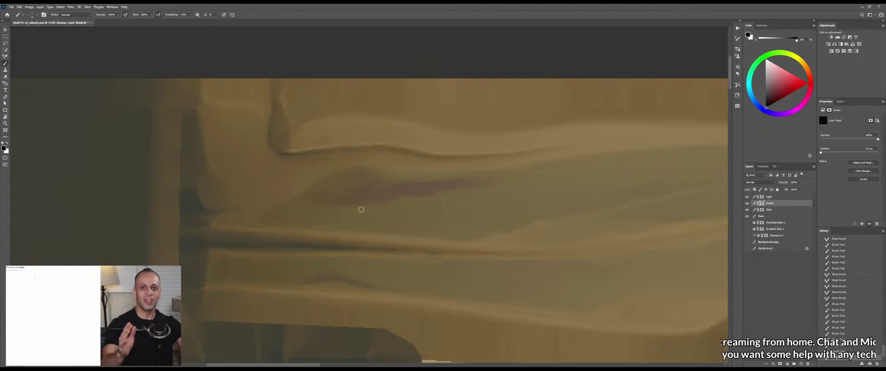
Paint a small dark grain mark in white on the mask, further along the same plank, and blend it with the Mixer Brush
key("z")
left_click_drag(387, 217, 352, 220)
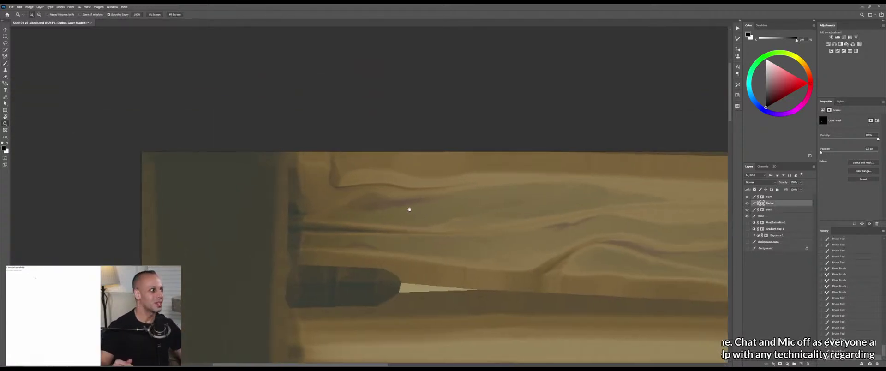
left_click_drag(409, 210, 364, 211)
key("b")
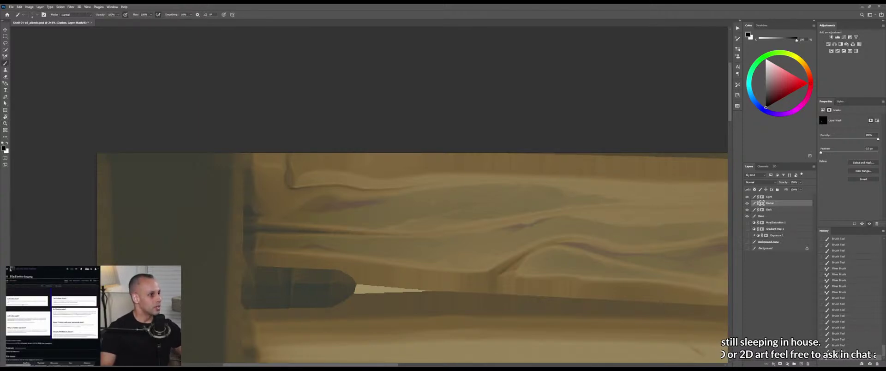
key("x")
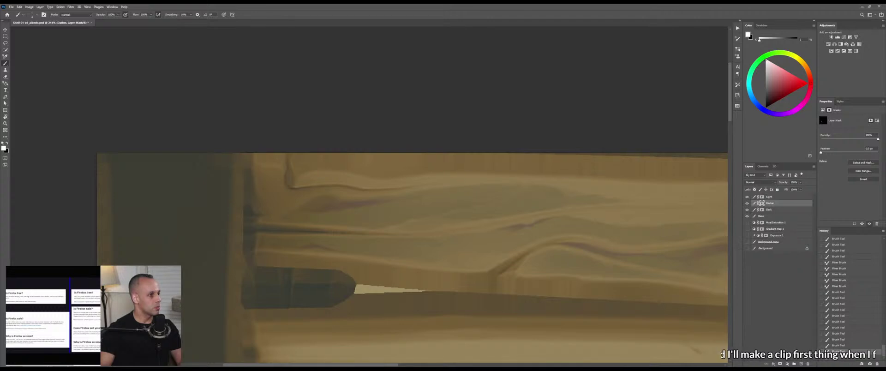
scroll(486, 205, "up", 4)
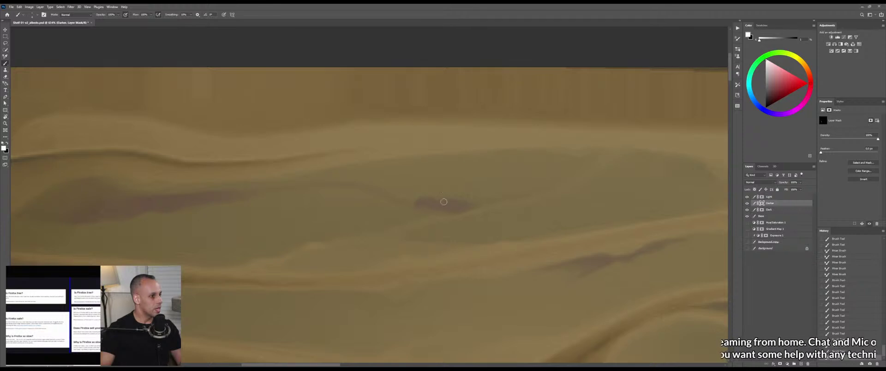
key("shift+b")
mouse_move(400, 200)
left_mouse_down()
mouse_move(510, 197)
mouse_move(466, 203)
mouse_move(456, 202)
mouse_move(470, 196)
mouse_move(412, 190)
mouse_move(478, 195)
mouse_move(414, 192)
mouse_move(461, 196)
mouse_move(430, 193)
left_mouse_up()
left_click_drag(430, 193, 466, 195)
Shape the new grain mark's lower edge and left end with a small black brush on the mask
key("shift+b")
key("x")
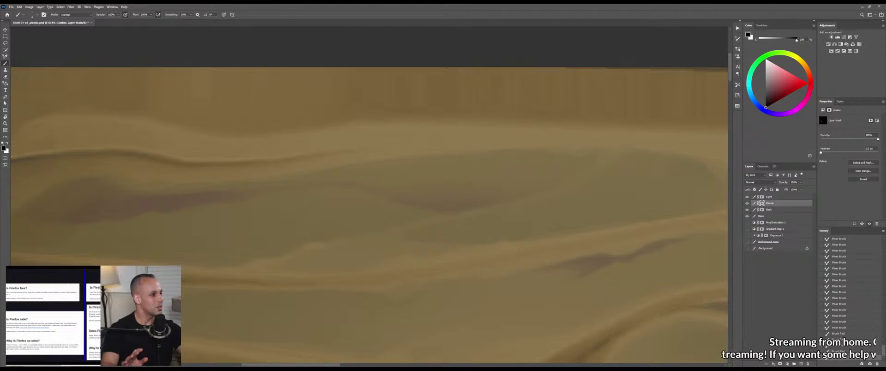
left_click_drag(538, 266, 548, 260)
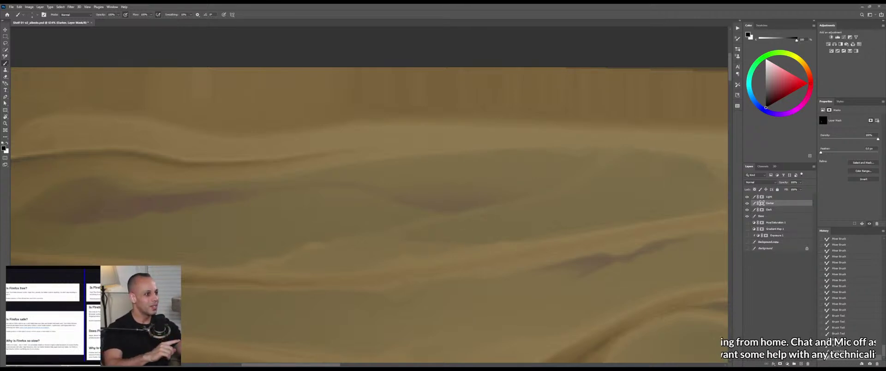
left_click(477, 214)
left_click(477, 213)
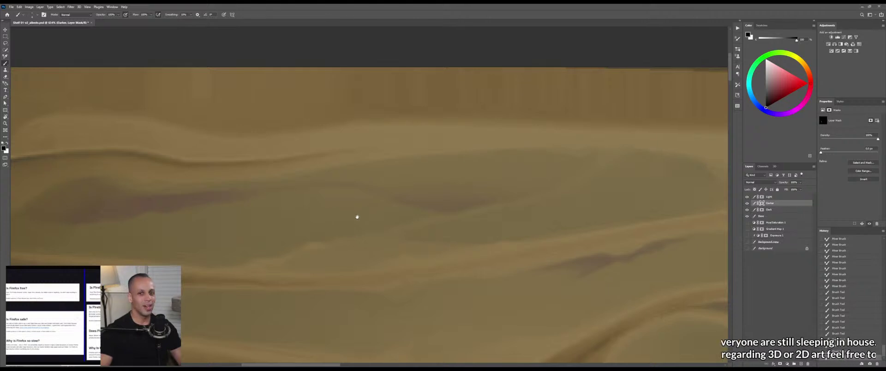
left_click_drag(347, 221, 420, 229)
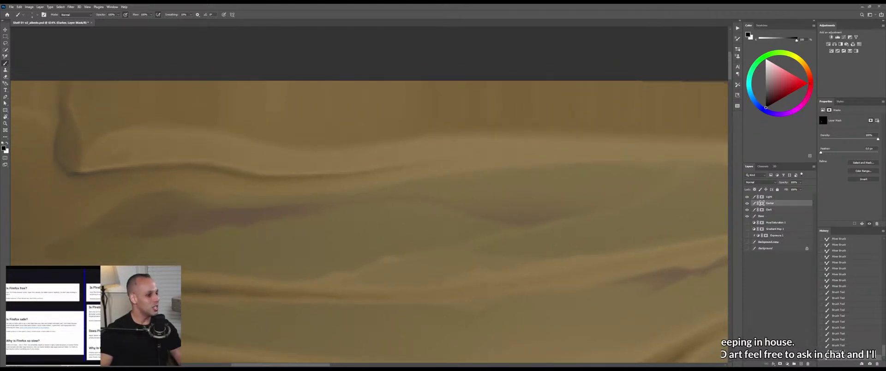
left_click_drag(397, 301, 341, 299)
left_click_drag(477, 215, 455, 205)
left_click_drag(471, 211, 439, 197)
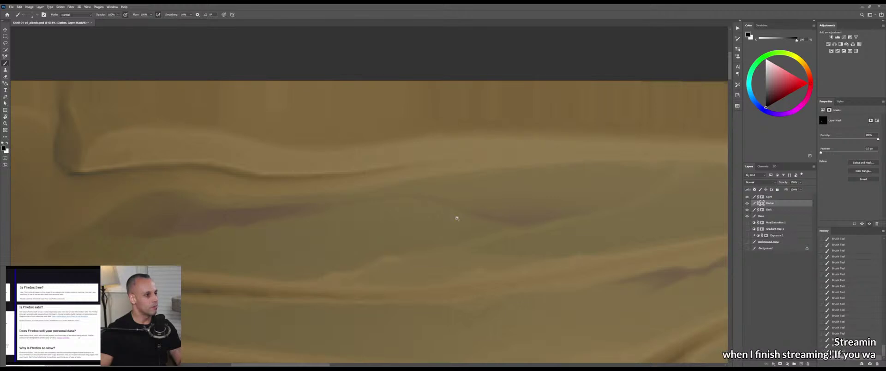
Touch up the new grain mark with the Brush and soften its edges using the Mixer Brush
mouse_move(457, 218)
left_mouse_down()
mouse_move(422, 222)
mouse_move(504, 224)
mouse_move(480, 198)
left_mouse_up()
key("b")
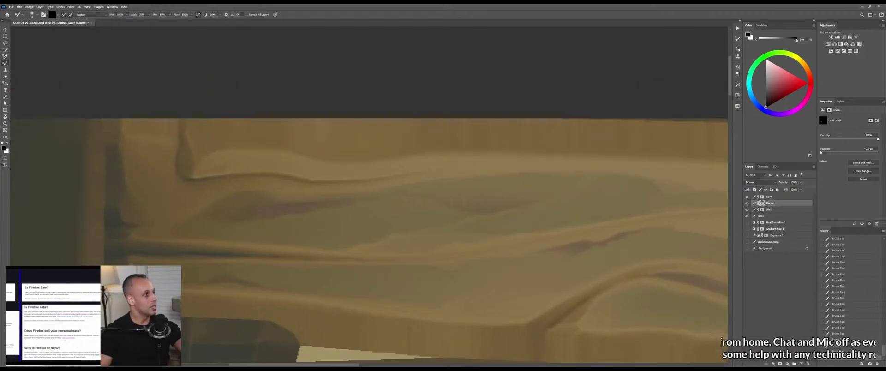
key("b")
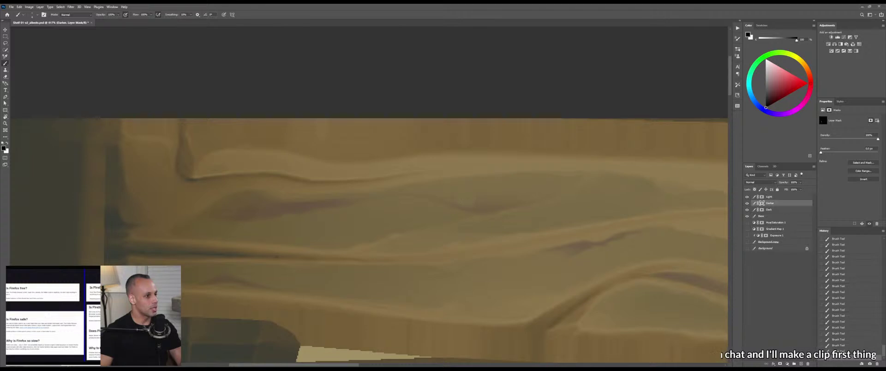
key("shift+b")
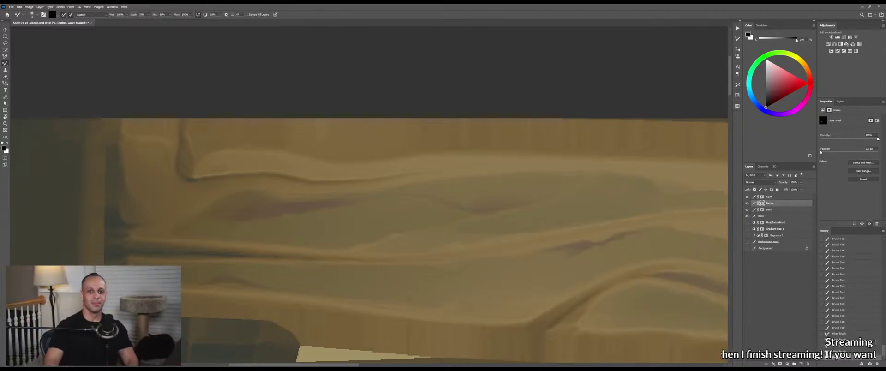
Save the texture, inspect the shelf from another angle in Marmoset Toolbag, and return to the top plank in Photoshop
key("z")
mouse_move(498, 233)
left_mouse_down()
mouse_move(465, 237)
mouse_move(482, 236)
left_mouse_up()
key("ctrl+s")
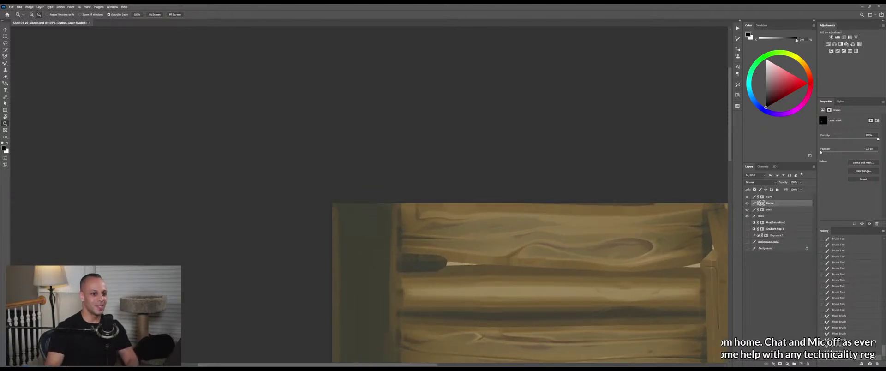
key("alt+Tab")
left_click_drag(486, 272, 532, 271)
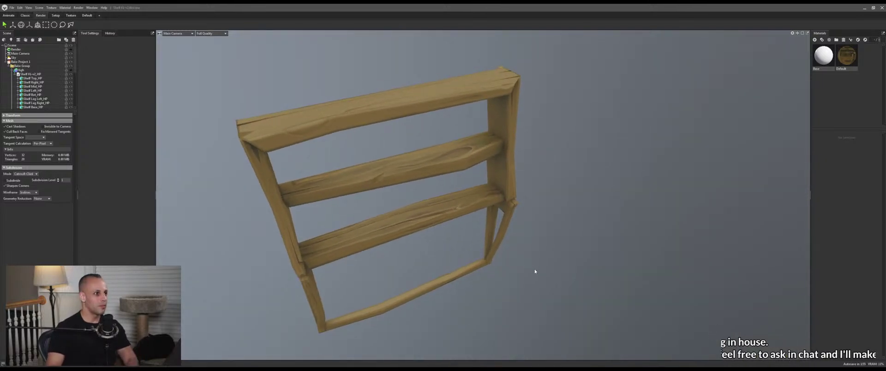
key("alt+Tab")
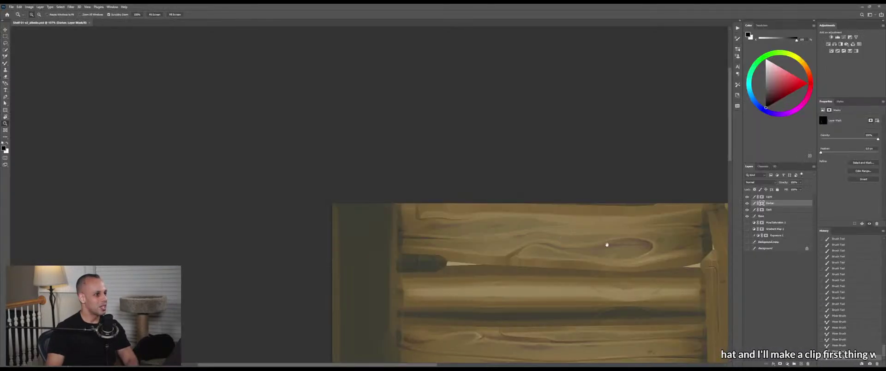
left_click_drag(608, 245, 528, 230)
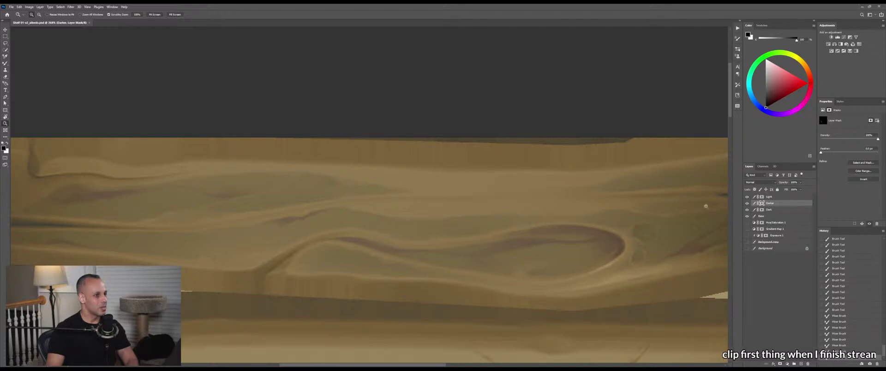
On the Light layer's mask, draw a thin closed path along the plank above the knot and bend its upper edge
left_click(762, 197)
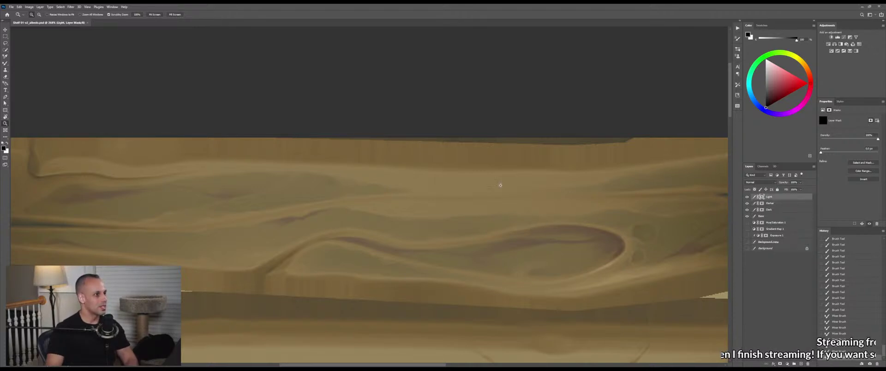
left_click_drag(457, 181, 374, 186)
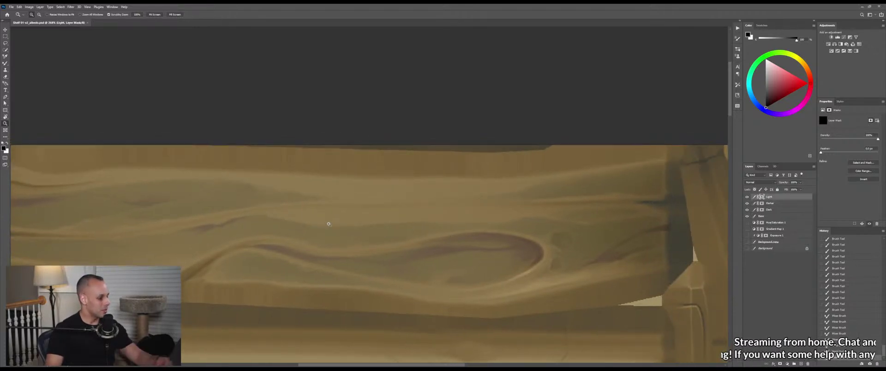
key("p")
left_click(272, 212)
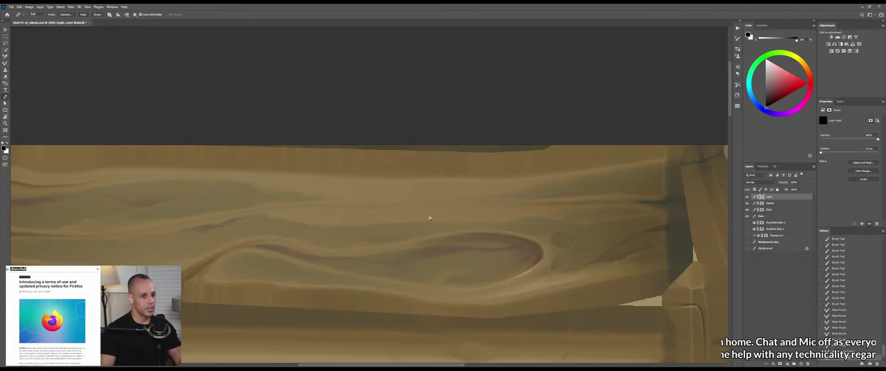
left_click(528, 208)
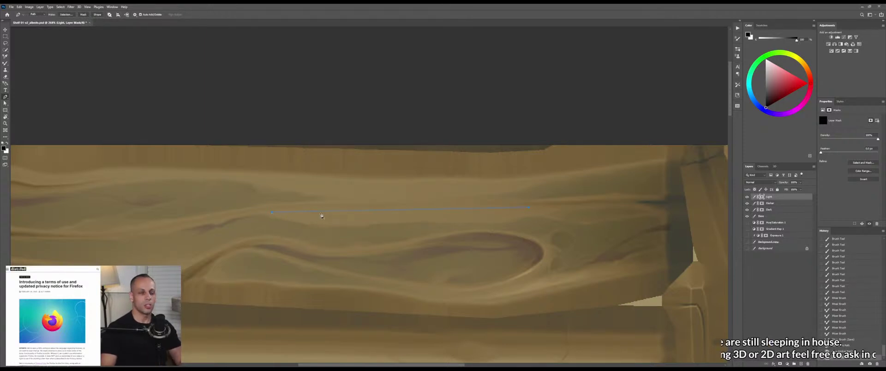
left_click(327, 211)
left_click_drag(326, 212, 325, 209)
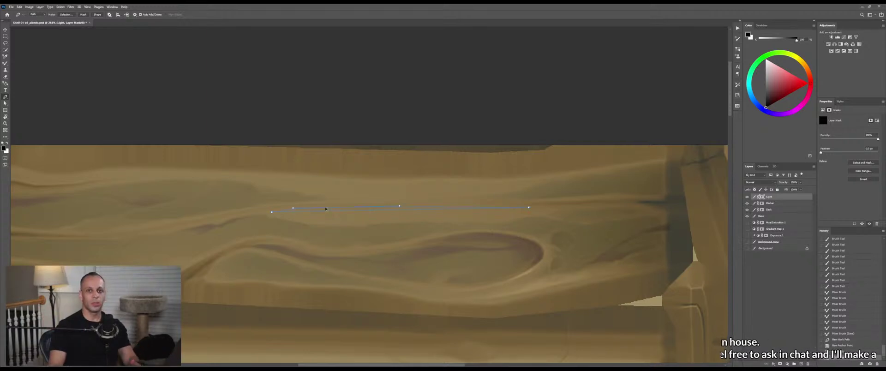
Add anchor points along the thin path's lower edge and adjust them into a slightly wavy outline
left_click(366, 213)
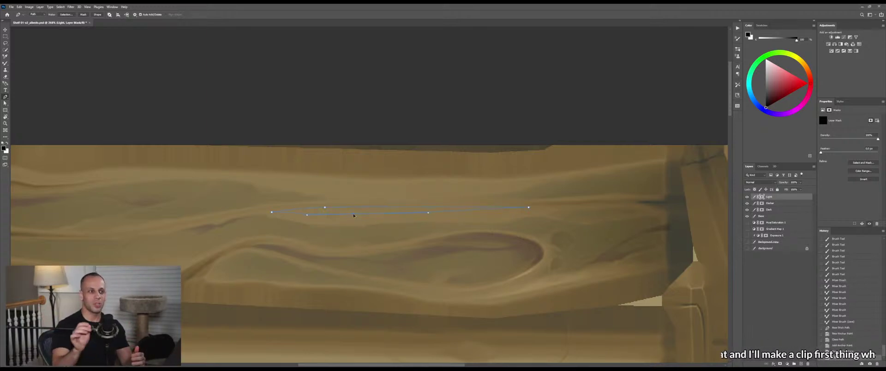
left_click(480, 211)
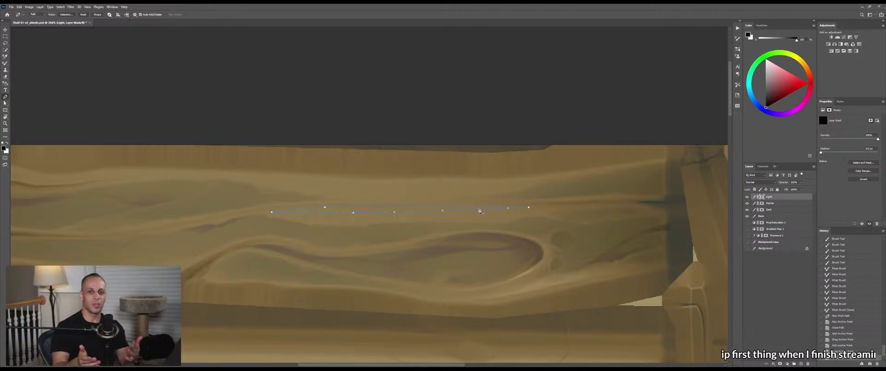
left_click_drag(492, 213, 490, 212)
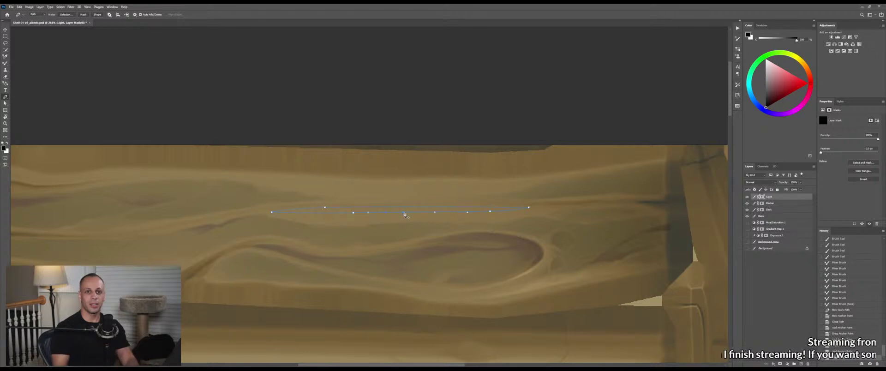
left_click(406, 213)
left_click_drag(406, 214, 407, 212)
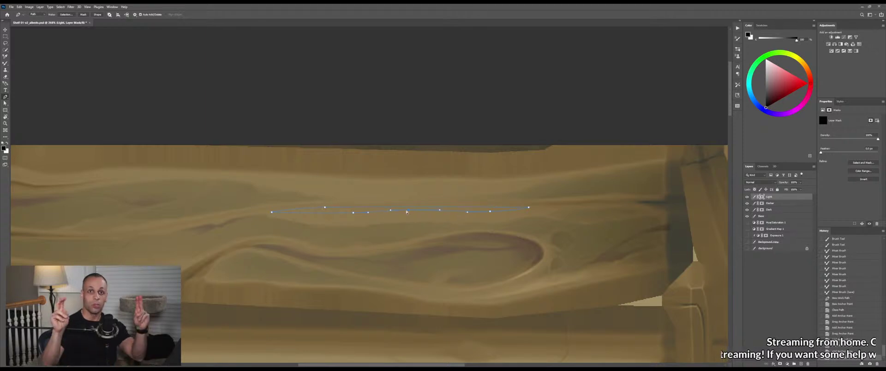
left_click(330, 213)
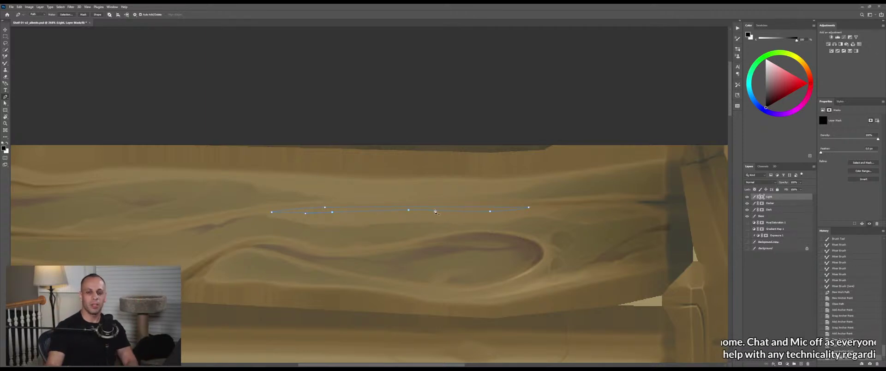
Refine the path's upper edge with another anchor point and bend it to make the sliver narrower in the middle
key("z")
left_click_drag(426, 204, 432, 201)
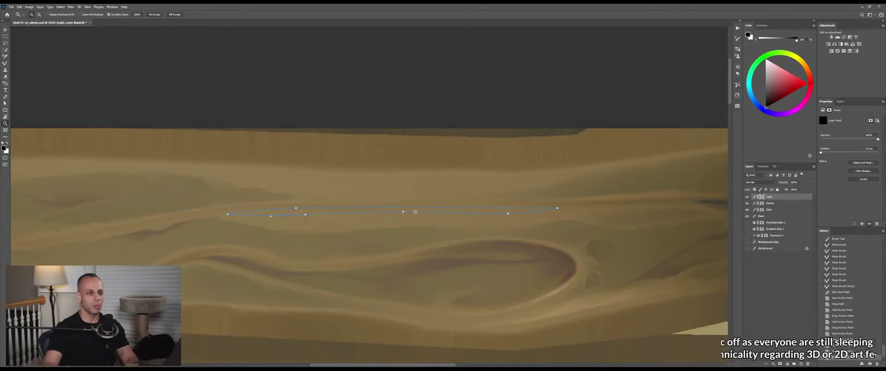
key("p")
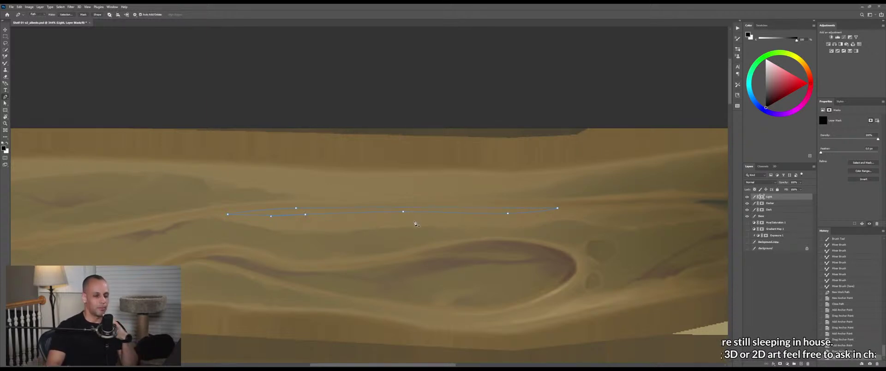
left_click(402, 211)
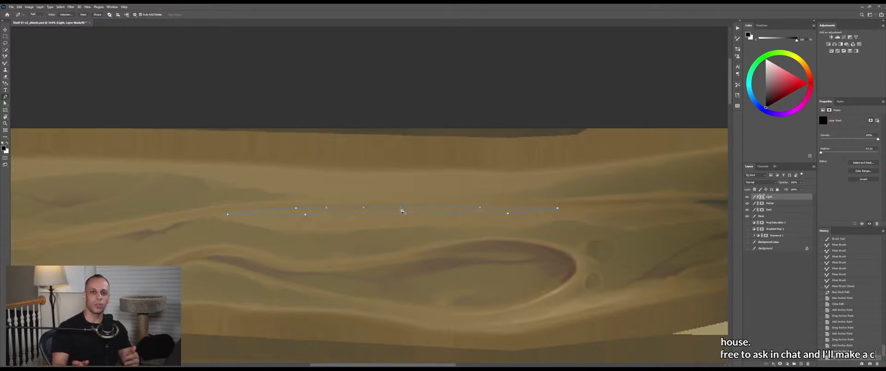
left_click_drag(400, 212, 464, 213)
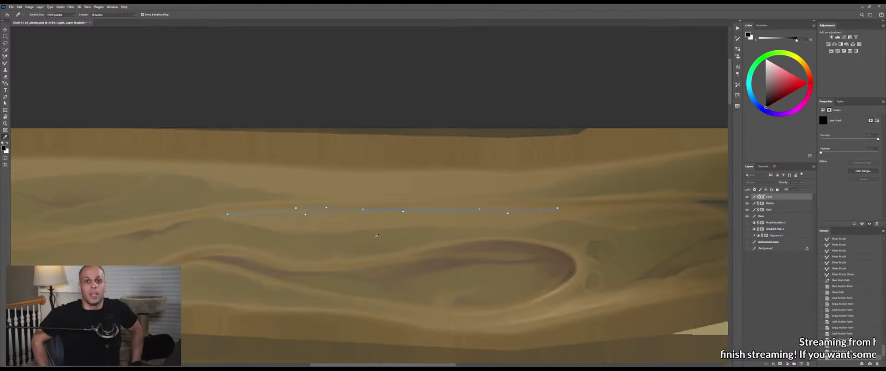
Convert the path to a selection, fill it with white on the mask, fade it with black gradients, and deselect
key("ctrl+Return")
key("g")
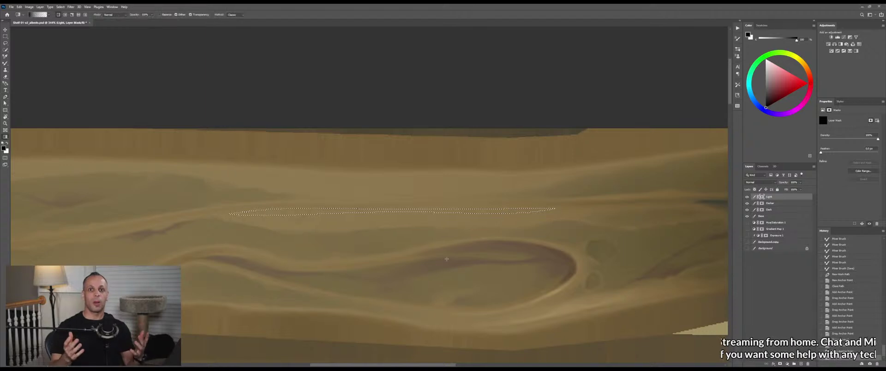
key("x")
left_click_drag(446, 257, 471, 223)
key("x")
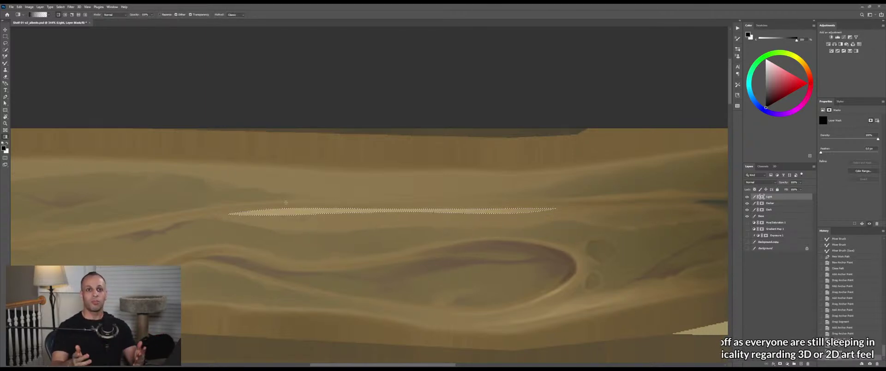
left_click_drag(148, 218, 295, 227)
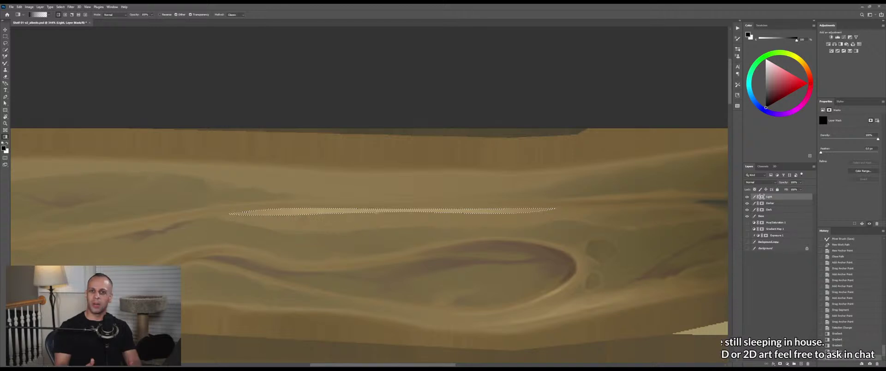
left_click_drag(391, 219, 384, 210)
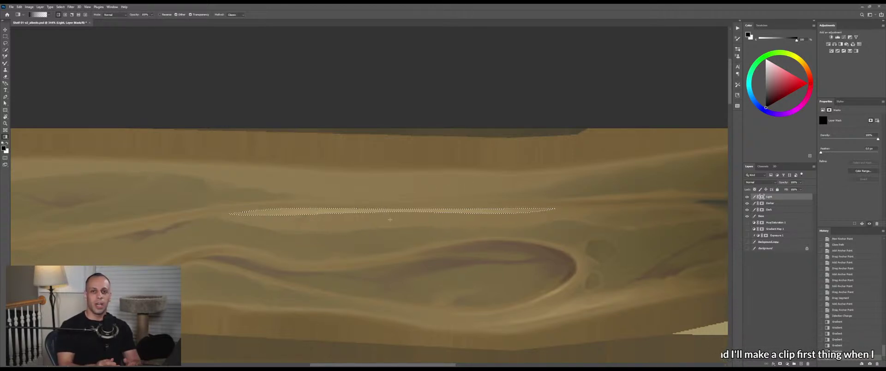
key("ctrl+d")
Trim the left end and lower edge of the new highlight with a small black brush on the mask
key("ctrl+space")
mouse_move(410, 222)
left_mouse_down()
mouse_move(374, 229)
mouse_move(415, 222)
left_mouse_up()
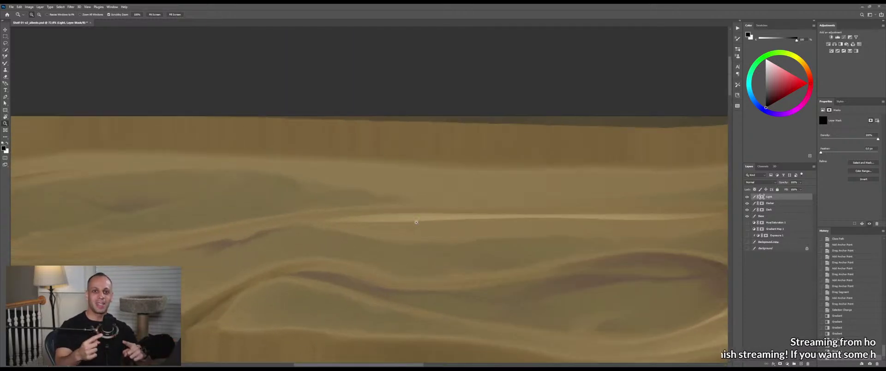
key("b")
left_click_drag(338, 222, 381, 223)
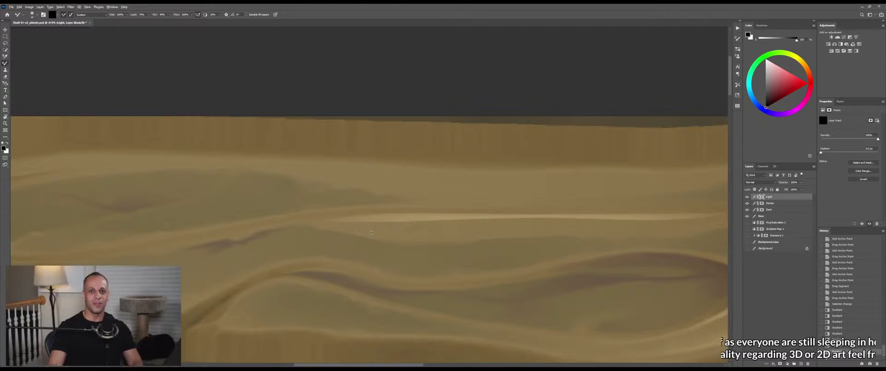
key("shift+b")
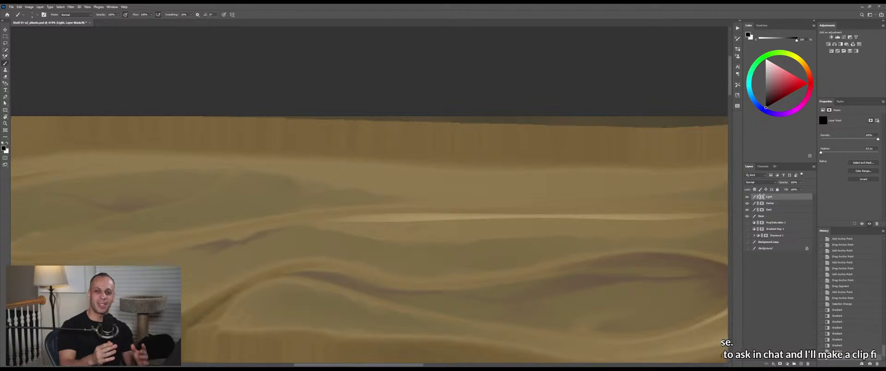
mouse_move(355, 227)
left_mouse_down()
mouse_move(379, 223)
mouse_move(346, 226)
left_mouse_up()
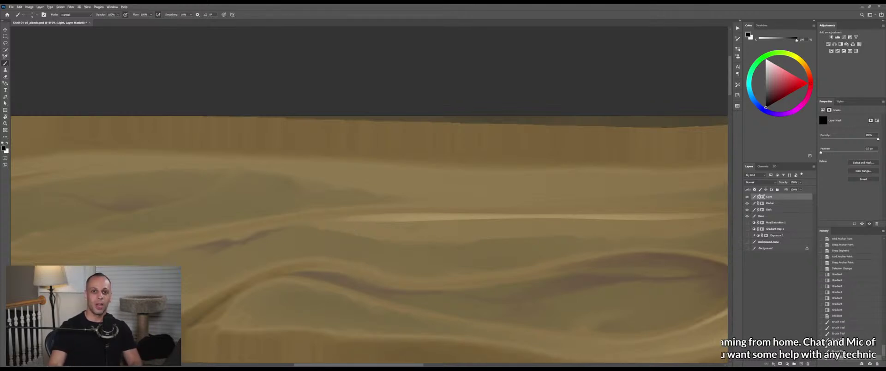
Thin the highlight's left half with the Brush and blend its edge using the Mixer Brush
mouse_move(406, 223)
left_mouse_down()
mouse_move(443, 222)
mouse_move(420, 221)
mouse_move(426, 219)
left_mouse_up()
key("shift+b")
mouse_move(438, 218)
left_mouse_down()
mouse_move(414, 221)
mouse_move(426, 219)
left_mouse_up()
key("shift+b")
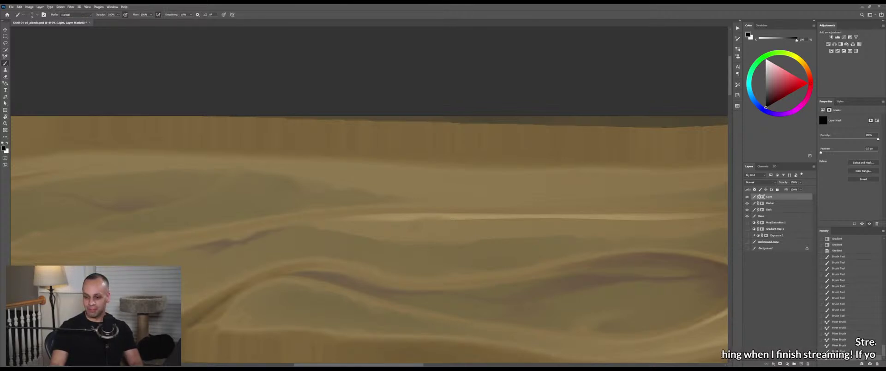
Thin the rest of the highlight with the Brush and soften its edges and ends using the Mixer Brush
mouse_move(488, 225)
left_mouse_down()
mouse_move(386, 231)
mouse_move(477, 226)
mouse_move(406, 231)
left_mouse_up()
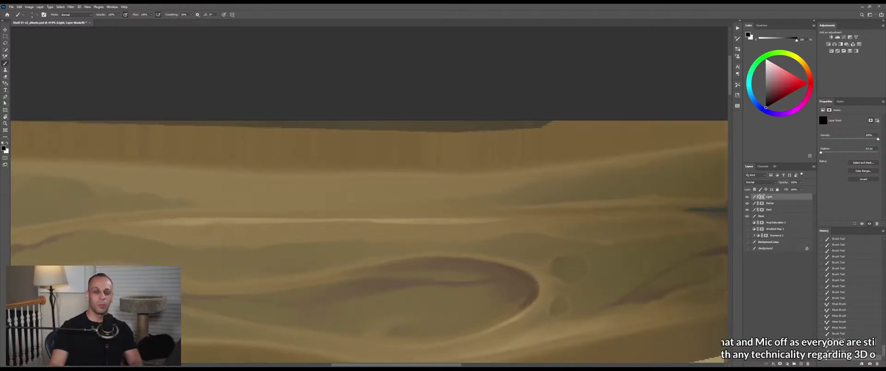
mouse_move(409, 237)
left_mouse_down()
mouse_move(374, 244)
mouse_move(408, 236)
left_mouse_up()
key("b")
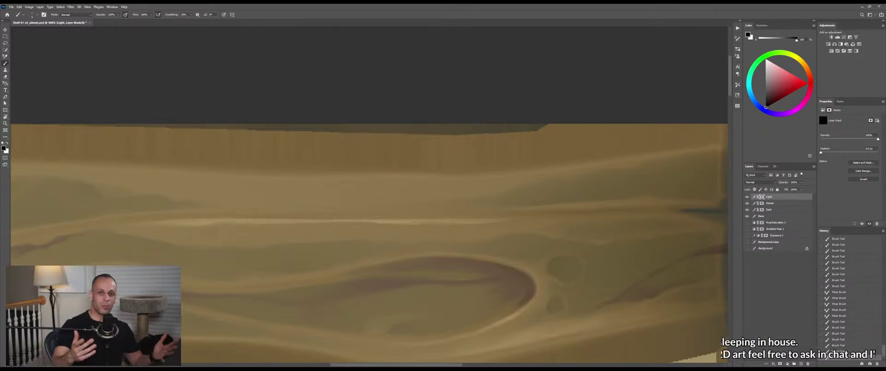
key("shift+b")
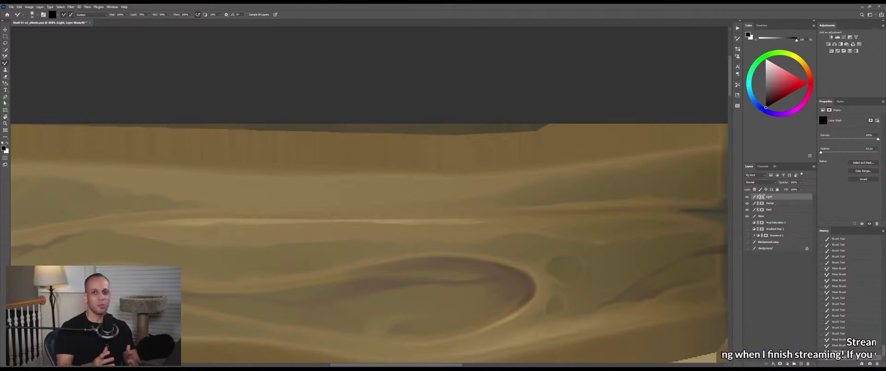
left_click_drag(339, 212, 480, 206)
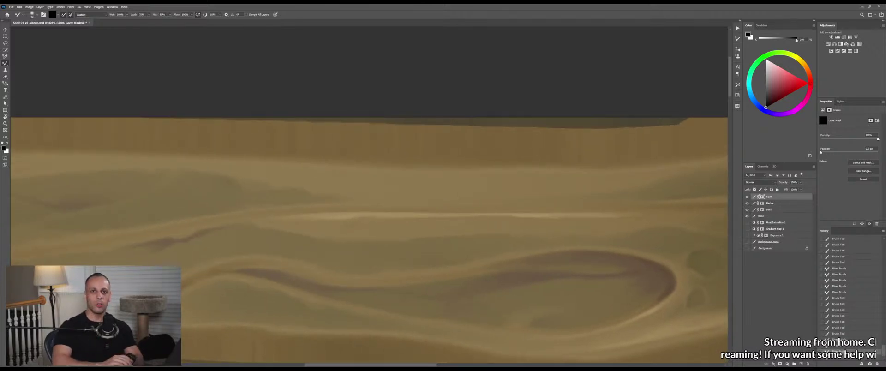
left_click_drag(293, 217, 279, 220)
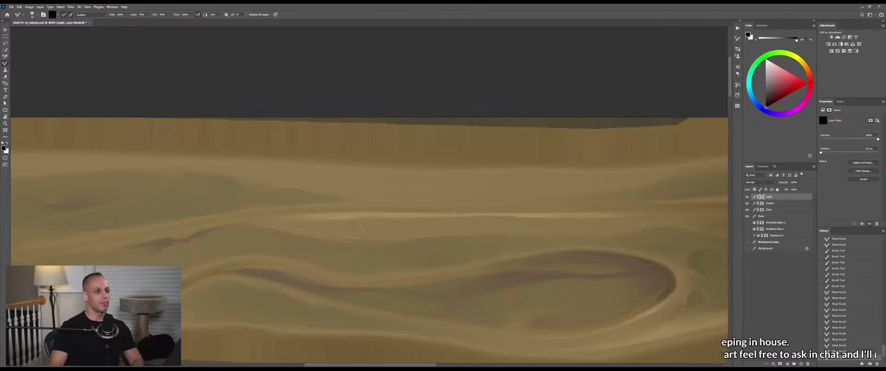
Save the texture, check the updated shelf in Marmoset Toolbag, and return to the texture in Photoshop
left_click_drag(457, 227, 476, 258)
key("ctrl+s")
key("alt+Tab")
key("alt+Tab")
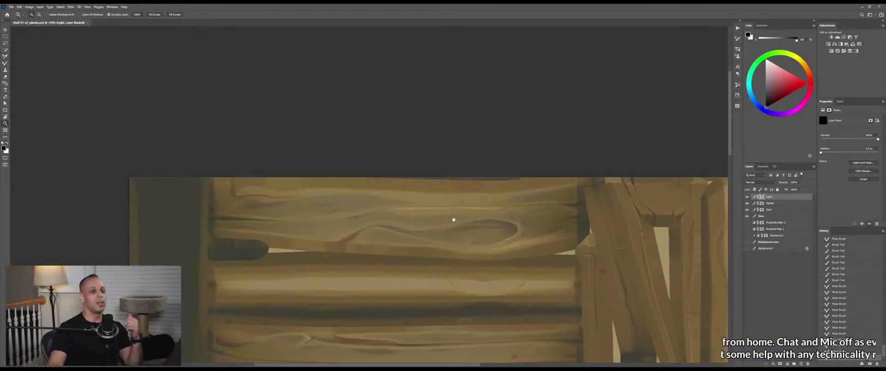
Lasso a loose area around the new highlight on the top plank
key("g")
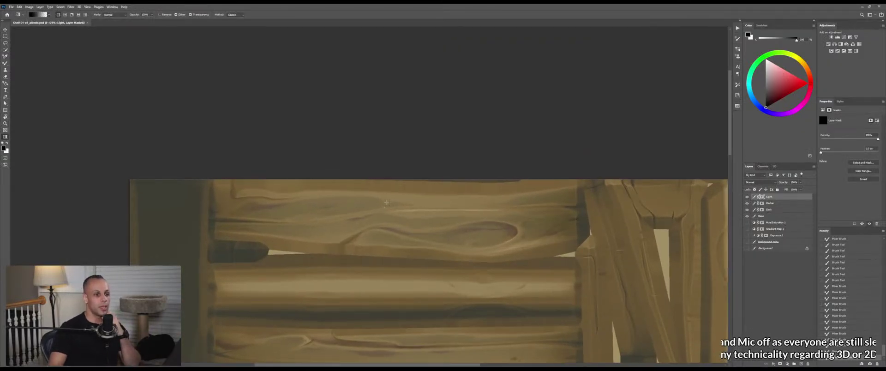
key("l")
left_click_drag(514, 238, 401, 194)
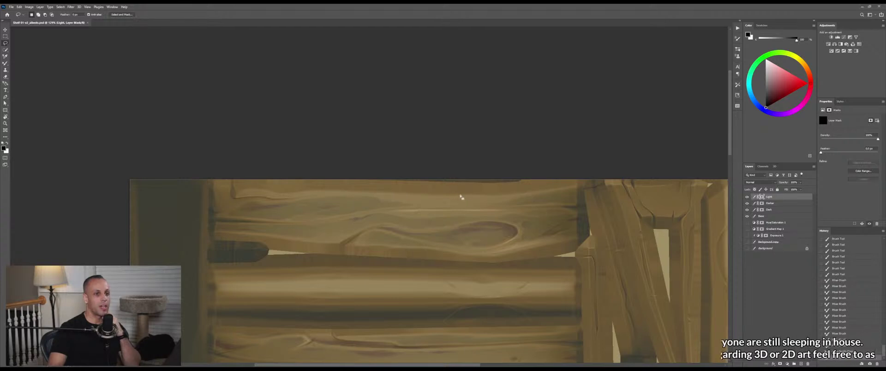
key("g")
left_click_drag(320, 207, 489, 216)
key("ctrl+z")
key("x")
key("ctrl+z")
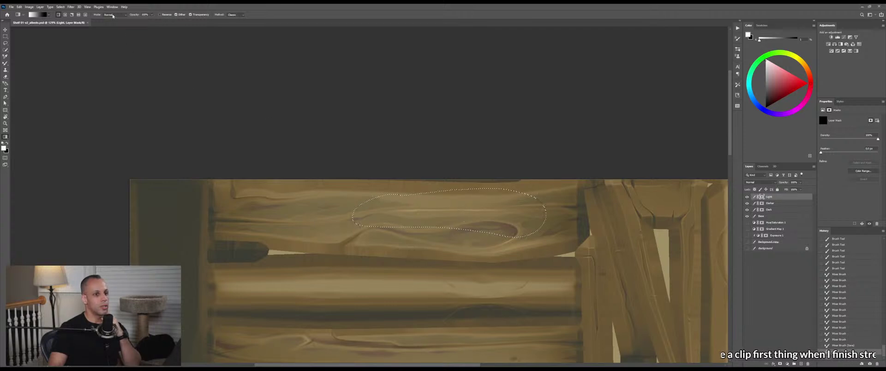
Fade the highlight's right part within the lassoed area using a black foreground-to-transparent gradient on the mask, and deselect
left_click(23, 32)
left_click_drag(323, 212, 502, 214)
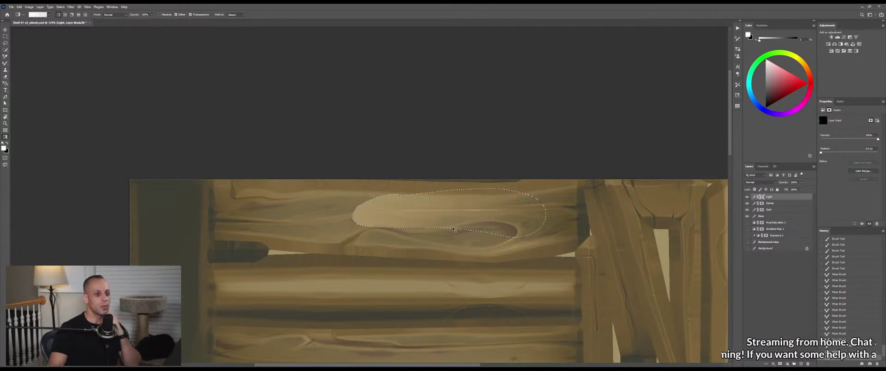
key("ctrl+z")
key("x")
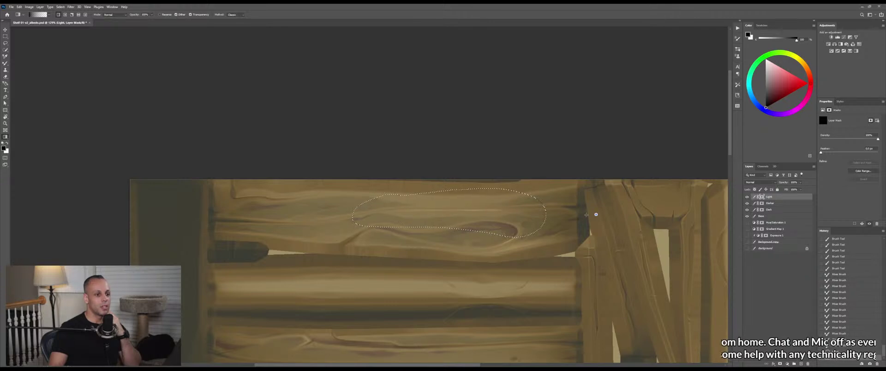
left_click_drag(594, 216, 470, 214)
key("l")
left_click(473, 164)
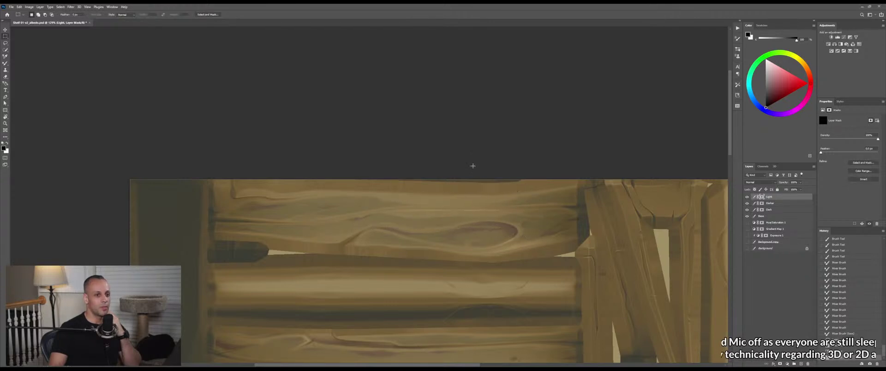
Paint a thin white highlight on the Light layer mask along the grain ridge left of the top plank's knot, and soften it with the Mixer Brush
scroll(434, 224, "up", 7)
key("b")
key("shift+b")
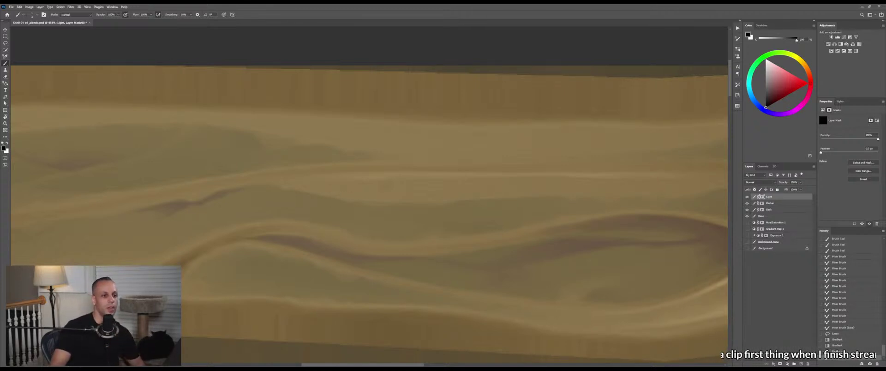
key("x")
left_click(284, 187)
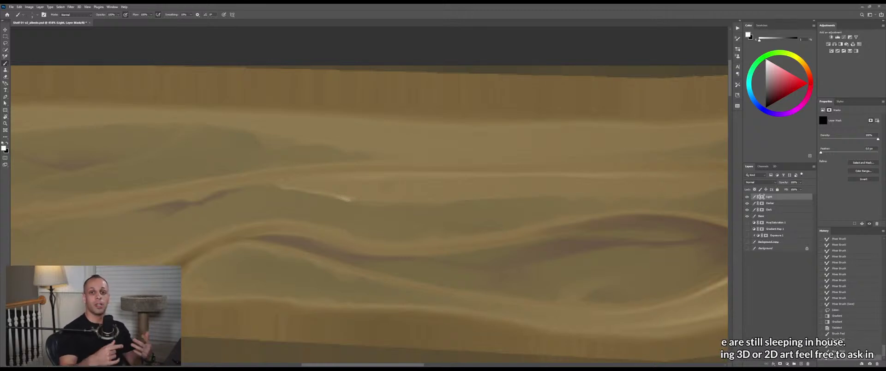
mouse_move(347, 199)
left_mouse_down()
mouse_move(384, 201)
mouse_move(367, 199)
mouse_move(390, 202)
left_mouse_up()
key("shift+b")
mouse_move(355, 200)
left_mouse_down()
mouse_move(386, 203)
mouse_move(307, 191)
left_mouse_up()
mouse_move(318, 194)
left_mouse_down()
mouse_move(293, 189)
mouse_move(362, 199)
left_mouse_up()
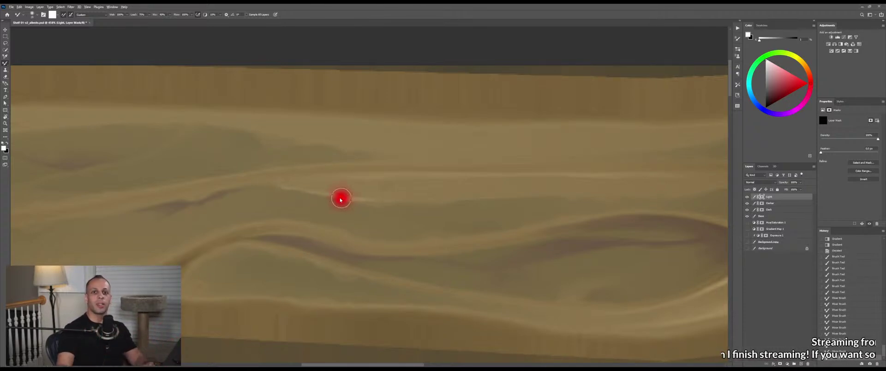
Brighten the middle of this ridge highlight with a short white Brush stroke and blend it using the Mixer Brush
key("shift+b")
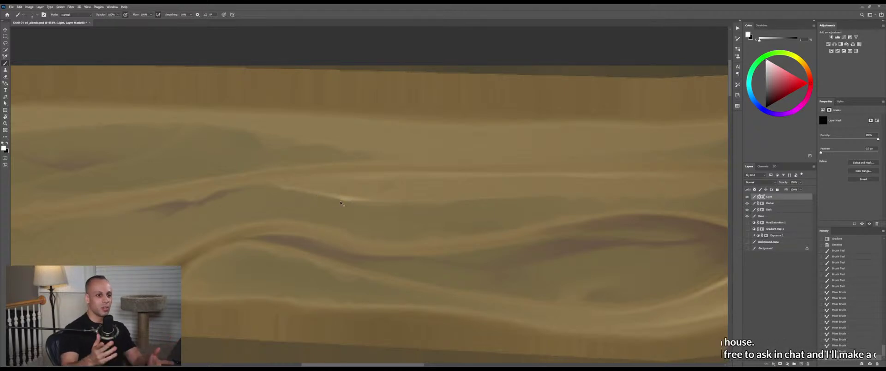
left_click_drag(350, 199, 343, 199)
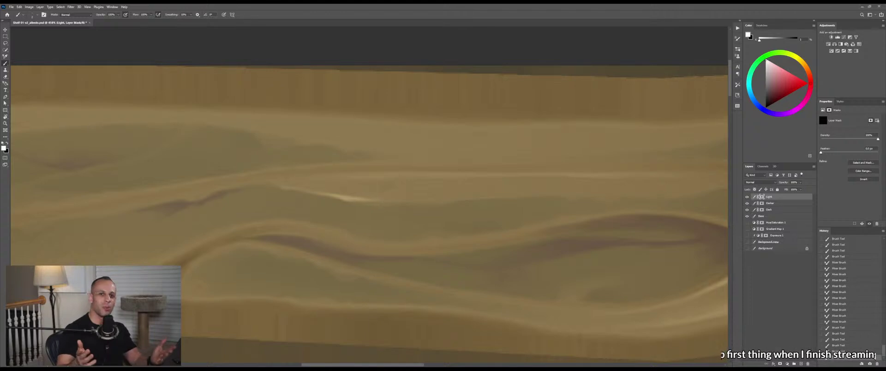
key("shift+b")
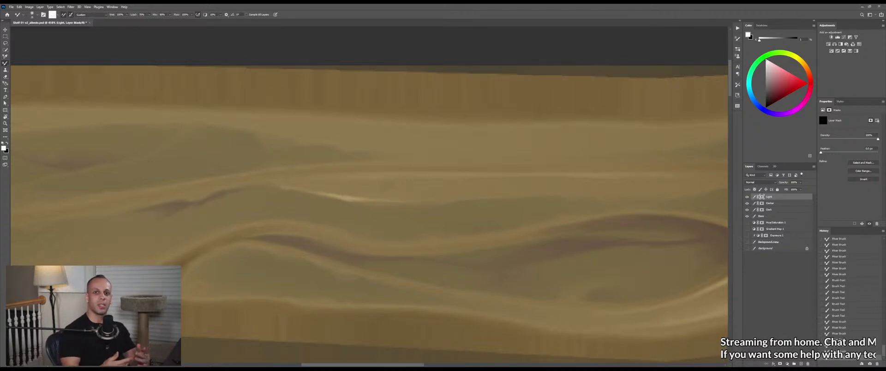
Lasso a loose area around the ridge highlight, fade it with a black foreground-to-transparent gradient on the mask, and deselect
key("ctrl+0")
scroll(319, 217, "up", 8)
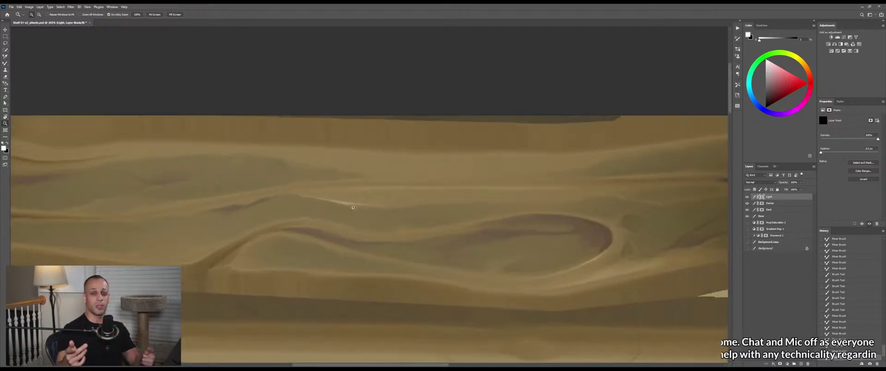
key("g")
key("x")
mouse_move(344, 217)
left_mouse_down()
mouse_move(316, 188)
mouse_move(250, 187)
mouse_move(345, 256)
mouse_move(473, 210)
mouse_move(401, 194)
left_mouse_up()
key("ctrl+z")
key("l")
key("g")
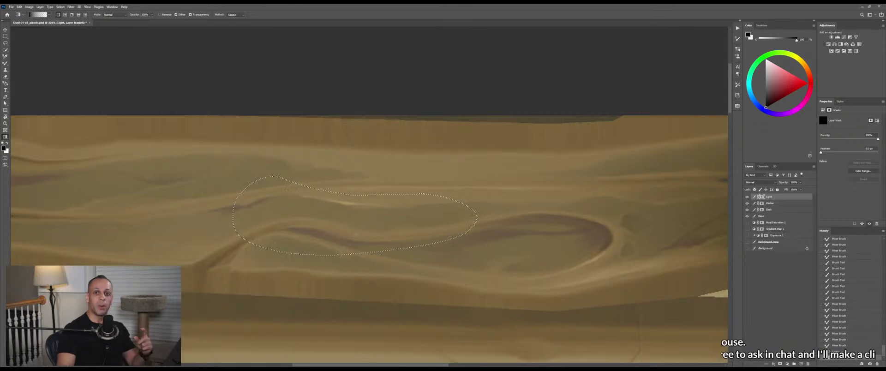
left_click_drag(320, 280, 328, 241)
key("l")
key("ctrl+d")
Paint a second thin white highlight on the Light mask along the grain line leading into the knot's upper edge
mouse_move(407, 252)
left_mouse_down()
mouse_move(375, 253)
mouse_move(488, 220)
mouse_move(463, 223)
left_mouse_up()
key("shift+b")
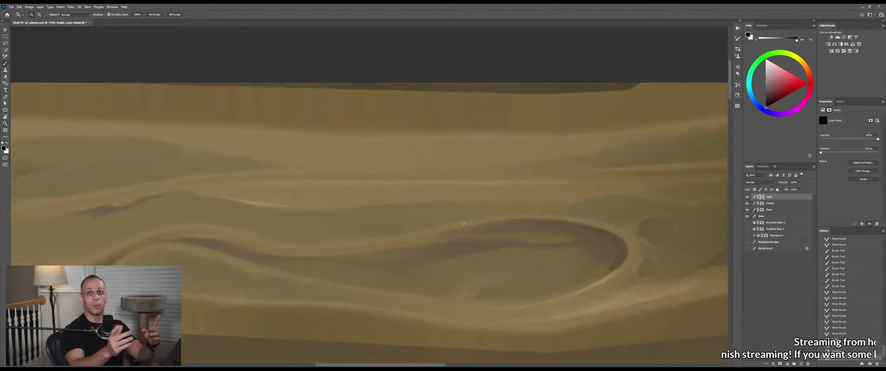
key("b")
key("x")
left_click_drag(372, 242, 405, 241)
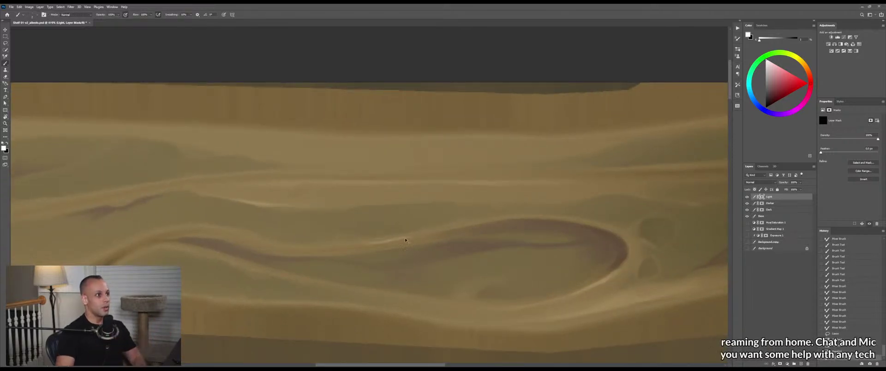
key("ctrl+z")
left_click(364, 244)
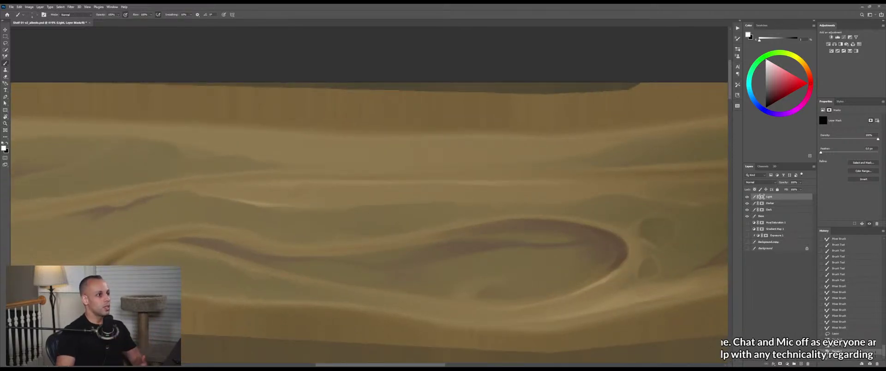
key("ctrl+z")
left_click_drag(371, 241, 420, 234)
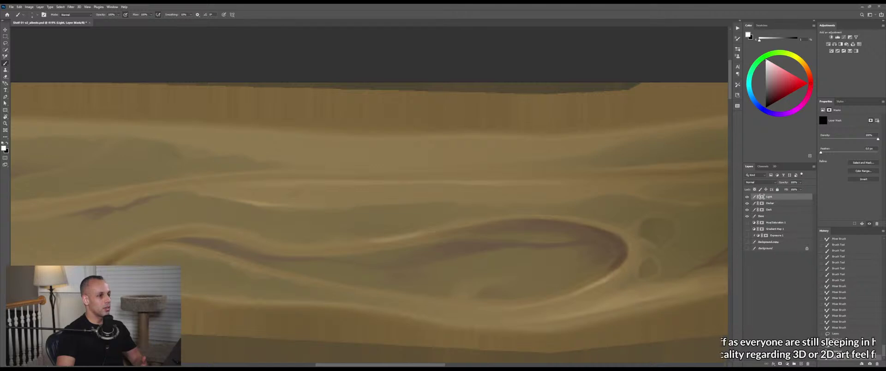
Soften the ends of the second highlight with the Mixer Brush and brighten its centre with the Brush
key("shift+b")
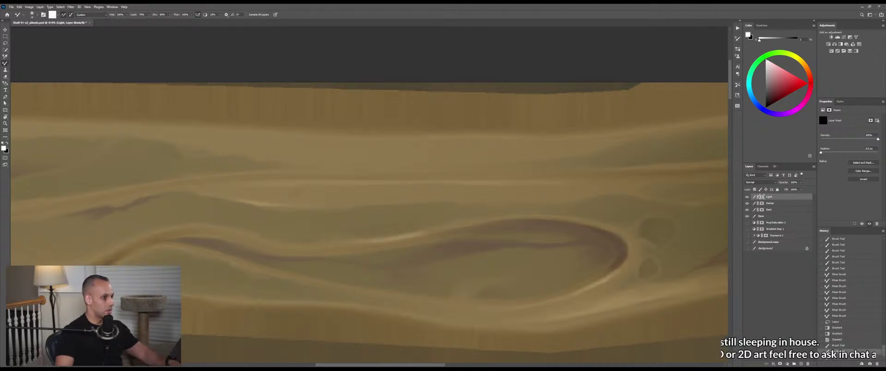
mouse_move(415, 236)
left_mouse_down()
mouse_move(455, 224)
mouse_move(448, 226)
left_mouse_up()
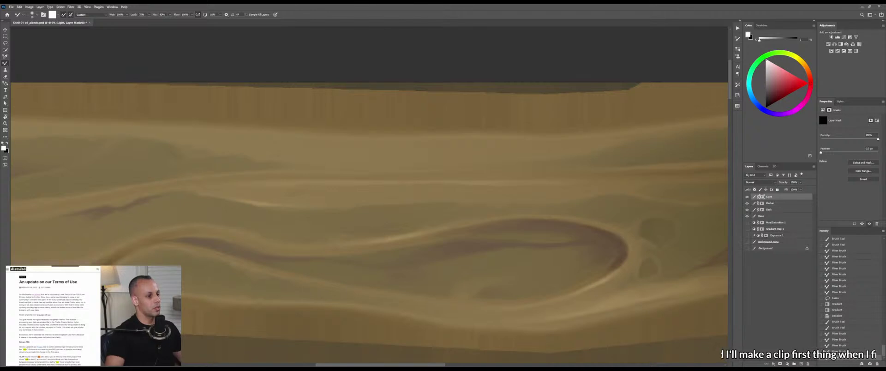
left_click_drag(422, 234, 389, 240)
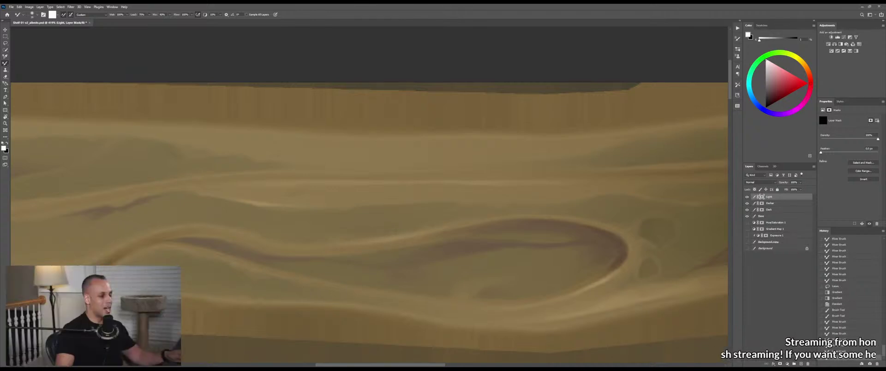
key("shift+b")
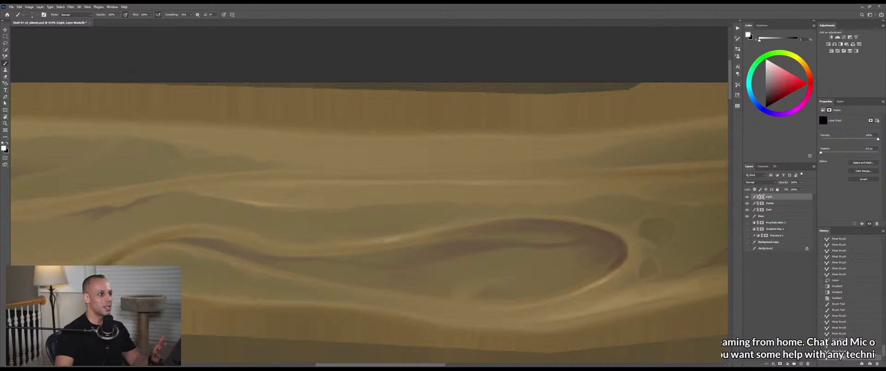
key("shift+b")
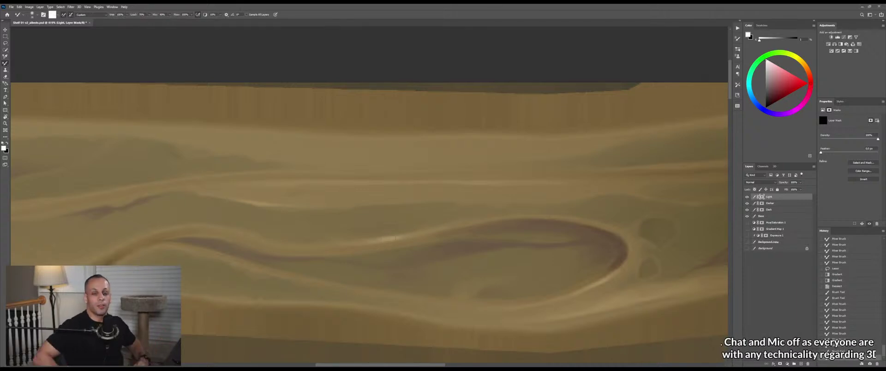
Lasso the area around the second highlight, fade it with a black gradient on the mask, and deselect
key("z")
mouse_move(425, 236)
left_mouse_down()
mouse_move(364, 252)
mouse_move(450, 221)
mouse_move(399, 228)
left_mouse_up()
key("l")
key("g")
key("x")
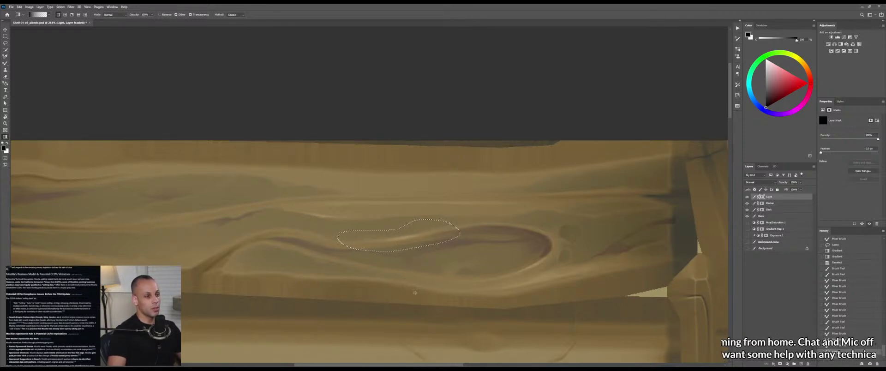
key("ctrl+d")
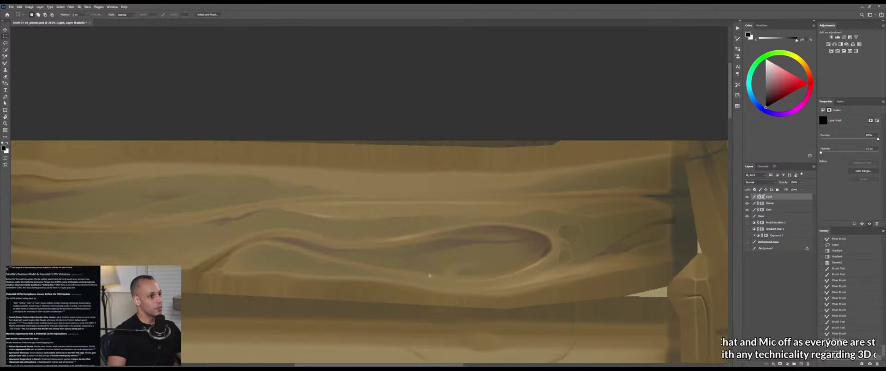
Save the texture and switch to Marmoset Toolbag to see the updated shelf model
key("ctrl+space")
left_click_drag(438, 262, 341, 265)
key("ctrl+s")
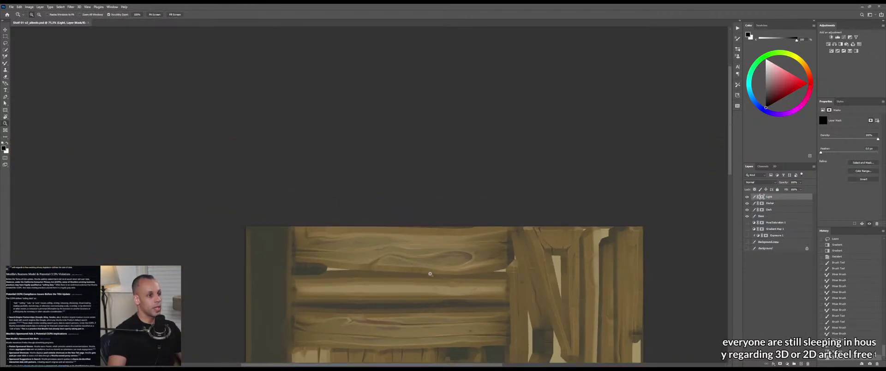
key("alt+Tab")
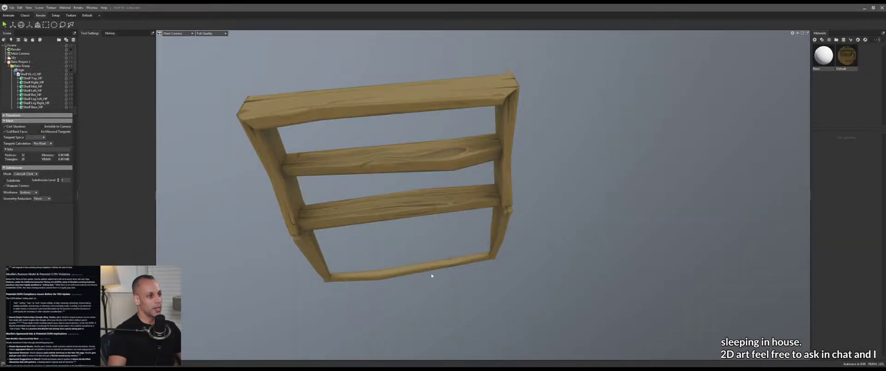
Examine the painted planks on the shelf model from several angles and distances, and return to the texture in Photoshop
left_click_drag(431, 275, 423, 219)
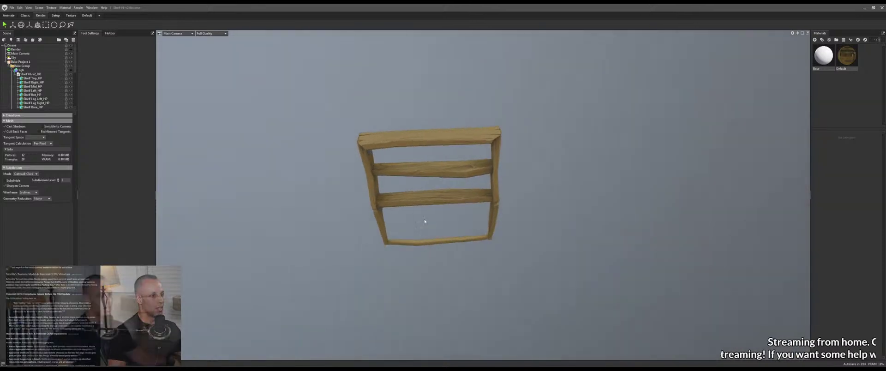
scroll(442, 218, "up", 6)
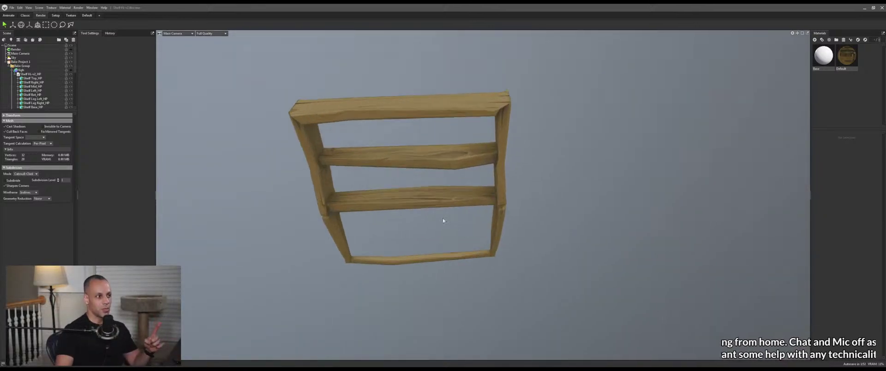
left_click_drag(443, 220, 446, 210)
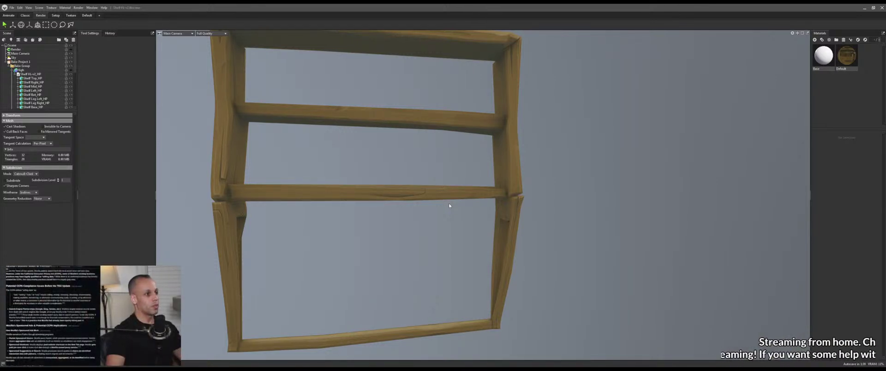
left_click_drag(556, 237, 545, 251)
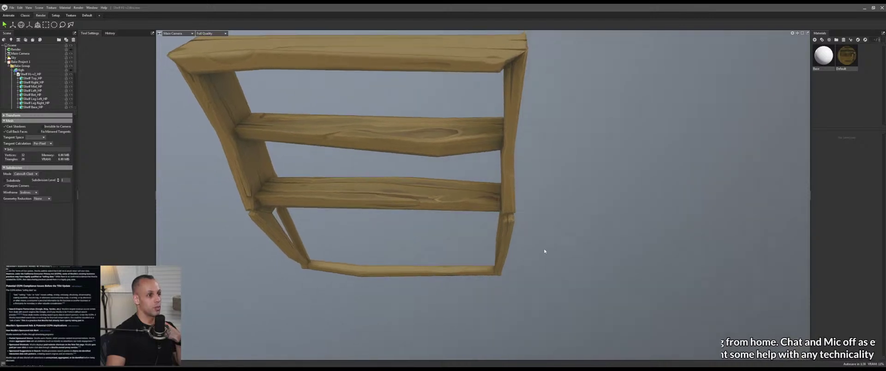
scroll(548, 224, "down", 4)
left_click_drag(552, 223, 577, 233)
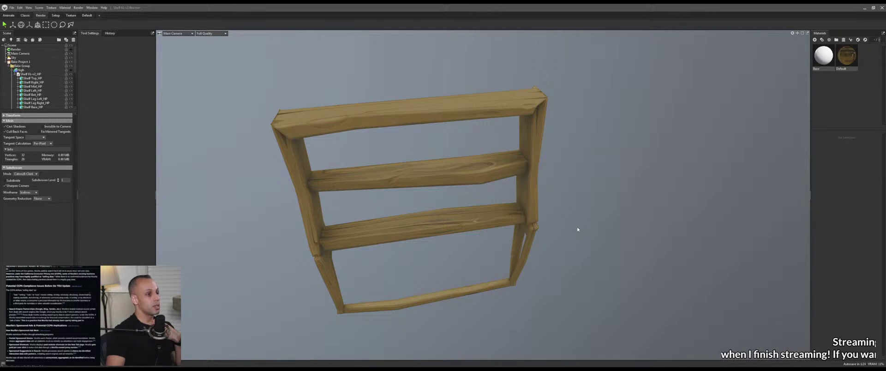
left_click_drag(577, 262, 610, 254)
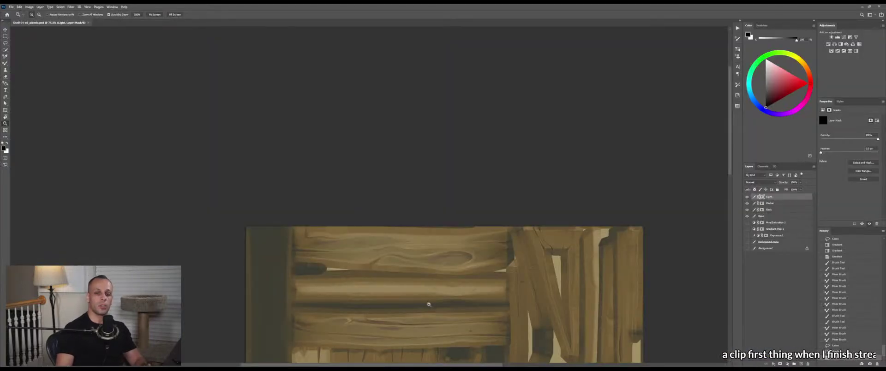
Select the Base layer, sample the wood colour beside the lower plank's long crack, and brush over the crack's left part
left_click_drag(429, 304, 526, 263)
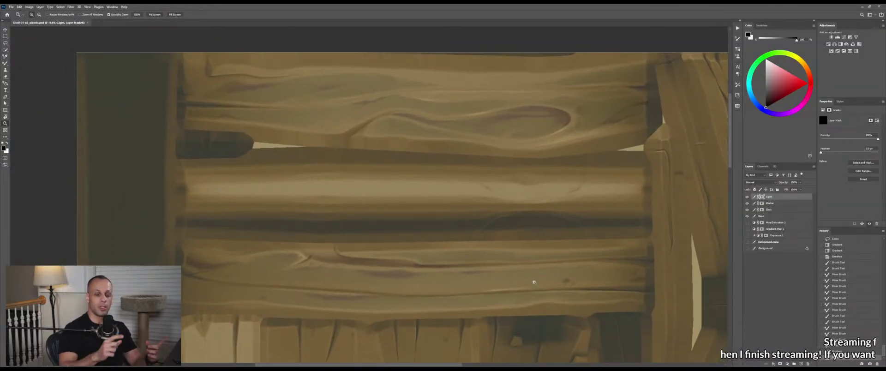
left_click(768, 217)
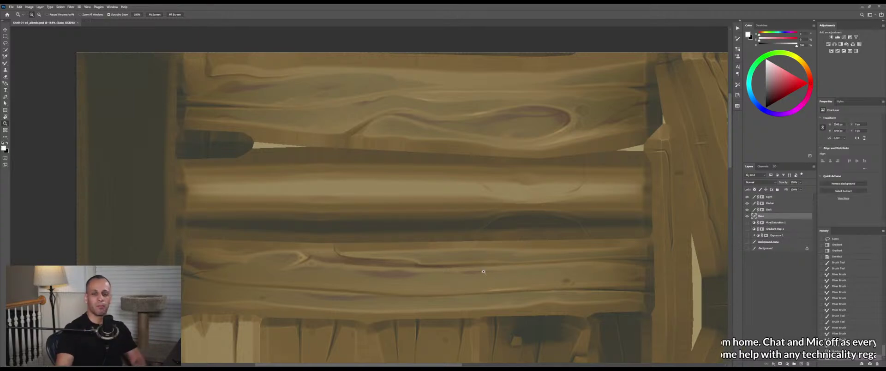
left_click_drag(342, 308, 408, 308)
key("b")
key("shift+b")
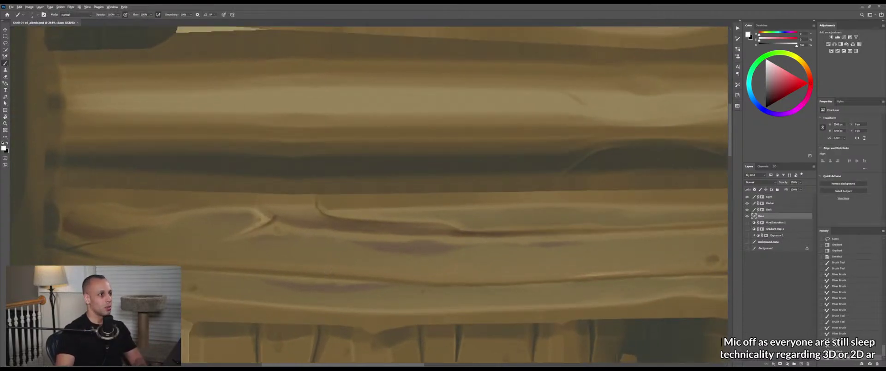
left_click(299, 274, "alt")
left_click_drag(406, 277, 257, 269)
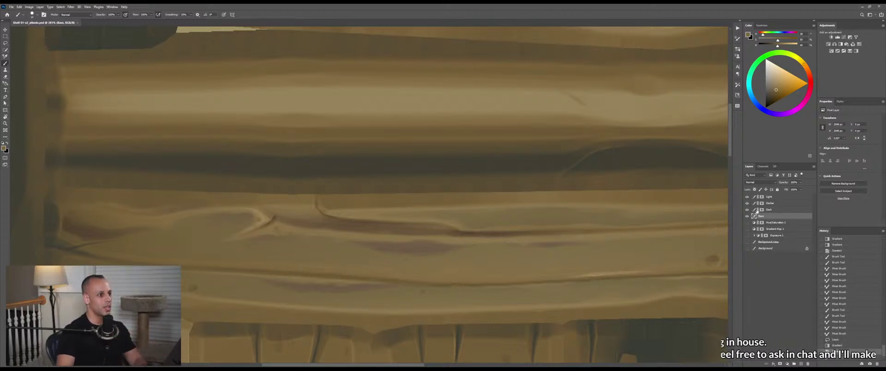
Hide the Light, Darker and Dark layers, sample the wood colour beside the lower plank's long crack, and brush over more of the crack
left_click_drag(746, 199, 746, 197)
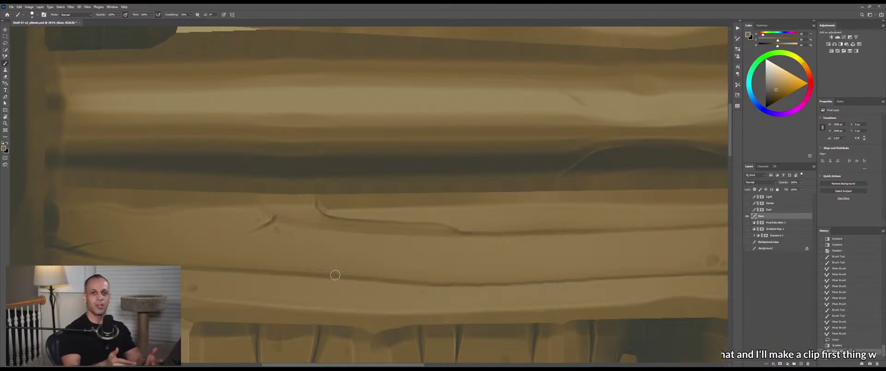
left_click(347, 266, "alt")
key("bracketright")
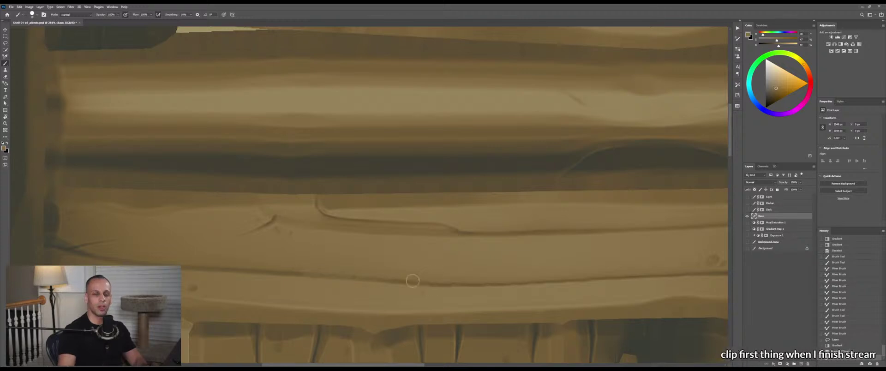
mouse_move(318, 274)
left_mouse_down()
mouse_move(368, 285)
mouse_move(512, 274)
mouse_move(415, 245)
left_mouse_up()
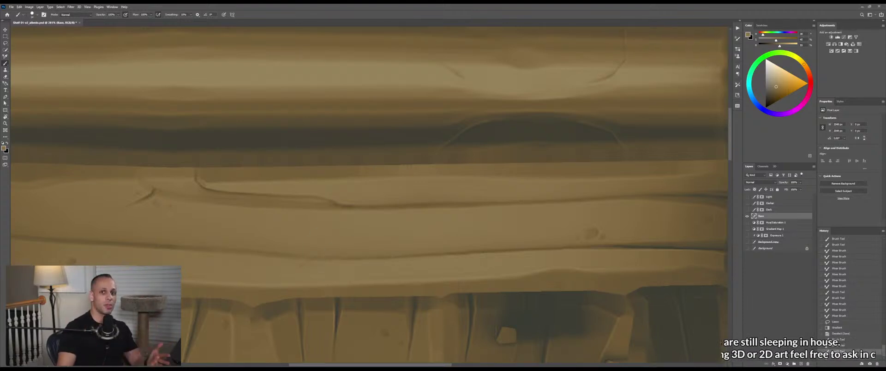
mouse_move(492, 253)
left_mouse_down()
mouse_move(552, 246)
mouse_move(526, 250)
left_mouse_up()
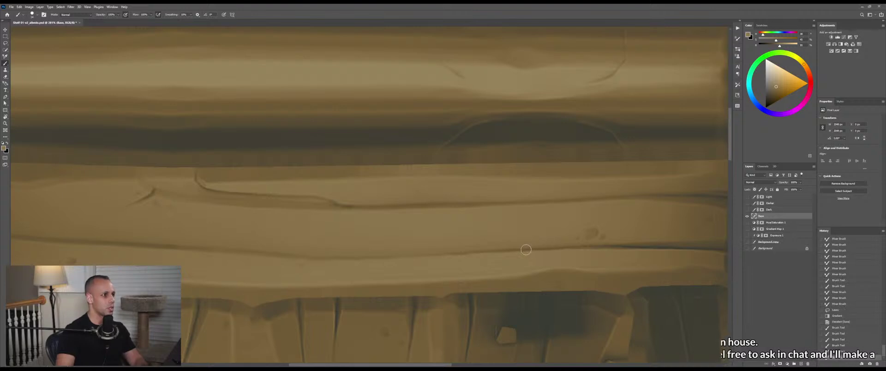
left_click_drag(389, 265, 351, 262)
left_click_drag(393, 261, 341, 261)
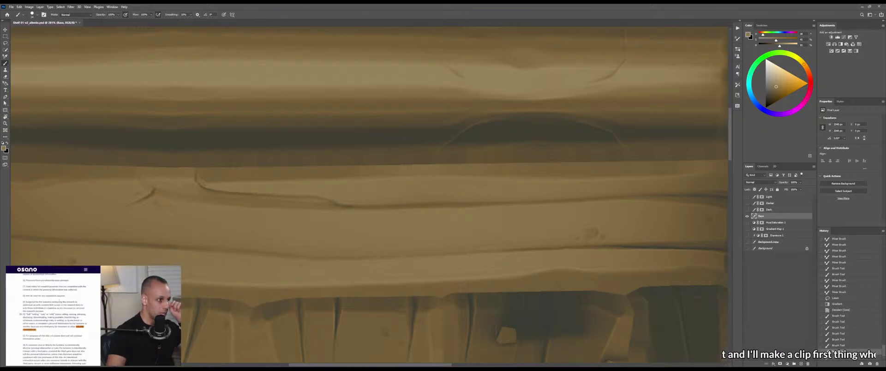
Blend the painted-over crack into the wood with the Mixer Brush, and show the Light, Darker and Dark layers again
key("shift+b")
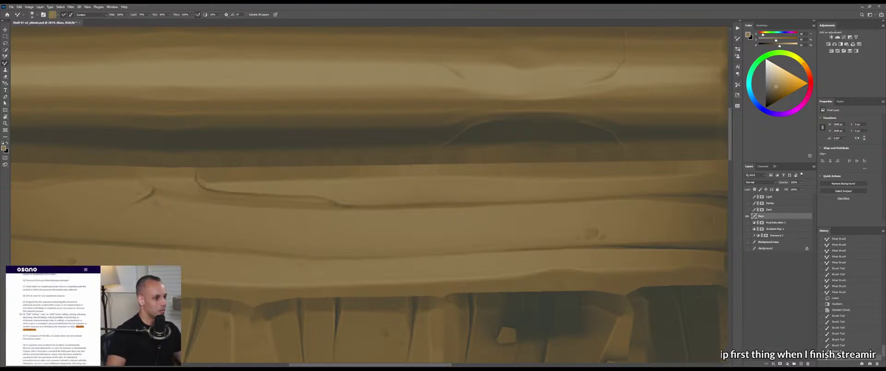
left_click(258, 252)
mouse_move(221, 248)
left_mouse_down()
mouse_move(181, 247)
mouse_move(271, 249)
mouse_move(231, 249)
left_mouse_up()
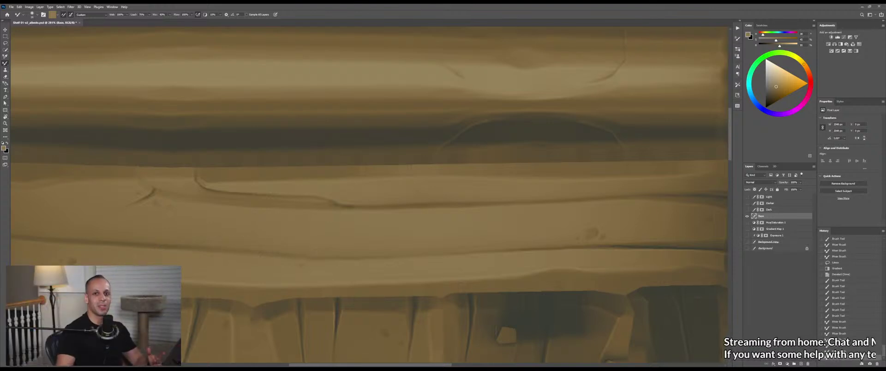
mouse_move(311, 256)
left_mouse_down()
mouse_move(390, 263)
mouse_move(520, 252)
mouse_move(421, 264)
left_mouse_up()
key("z")
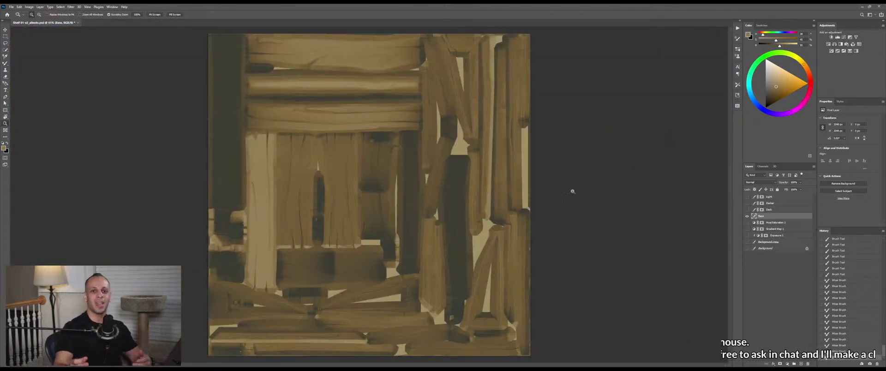
left_click_drag(384, 115, 392, 122)
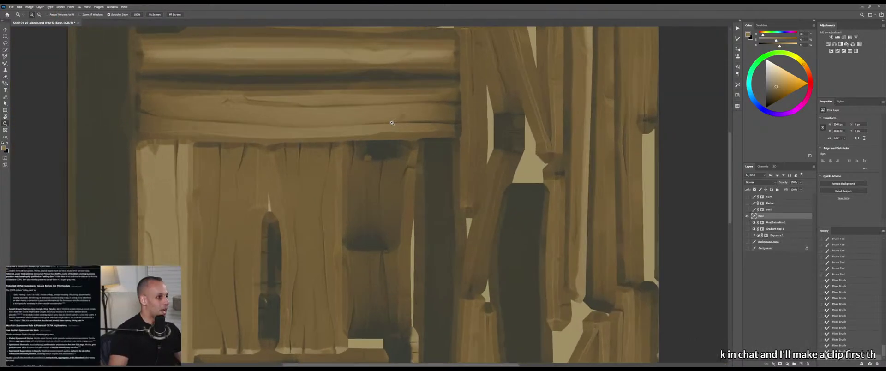
left_click(747, 197)
left_click_drag(447, 203, 444, 209)
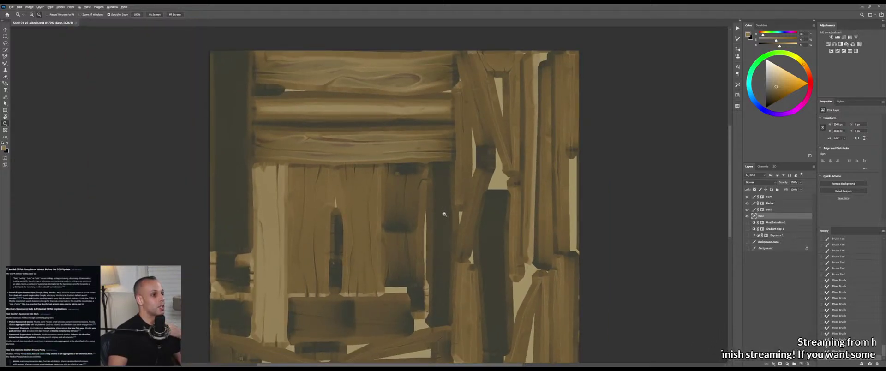
Switch to Marmoset Toolbag, examine the planks on the shelf model up close, and return to the texture in Photoshop
key("alt+Tab")
left_click_drag(447, 217, 501, 277)
left_click(480, 255)
scroll(497, 283, "up", 5)
scroll(493, 284, "down", 2)
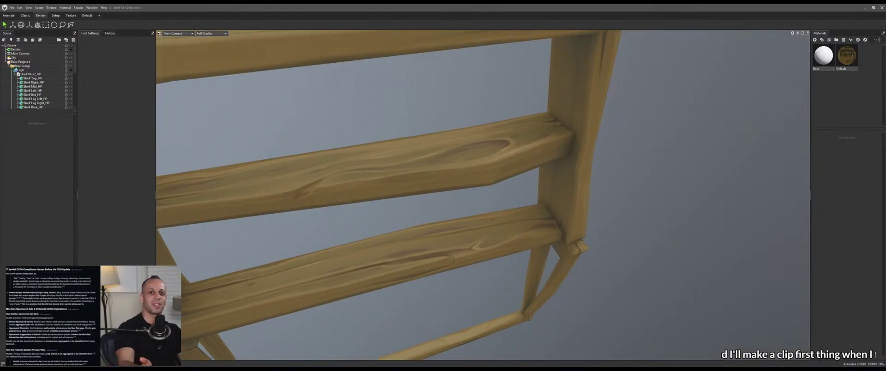
key("alt+Tab")
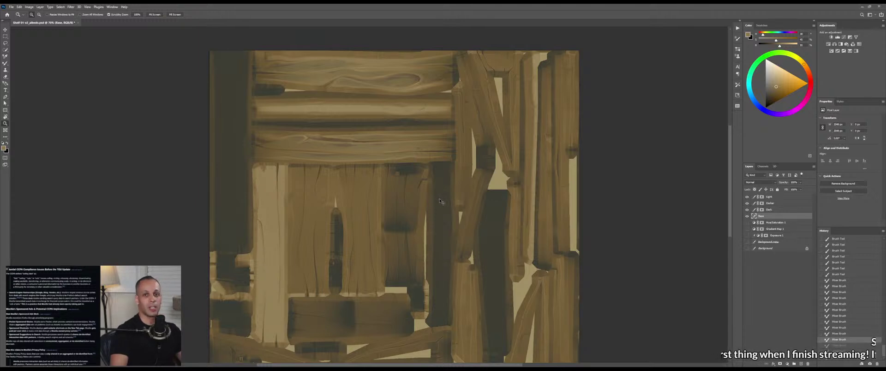
Undo the brushwork on the Base layer back to the gradient step, with the selection beside the upper plank's knot active
key("ctrl+z")
key("ctrl+z")
key("ctrl+z")
key("ctrl+z")
key("ctrl+z")
key("ctrl+z")
key("ctrl+z")
key("ctrl+z")
key("ctrl+z")
key("ctrl+z")
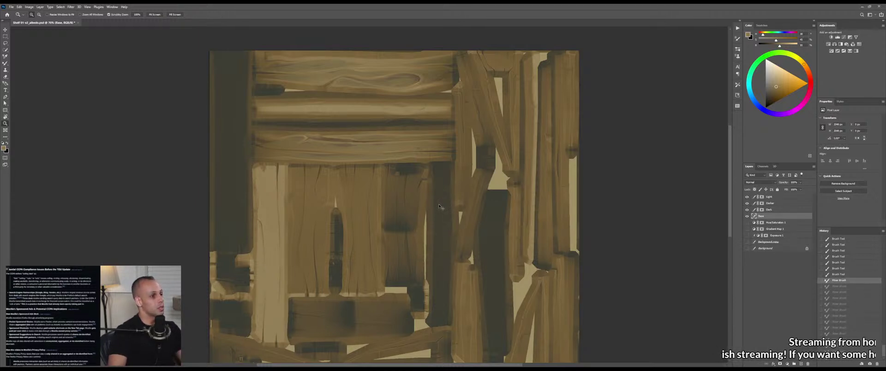
key("ctrl+z")
key("ctrl+z")
key("ctrl+z")
key("ctrl+z")
key("ctrl+z")
key("ctrl+z")
key("ctrl+z")
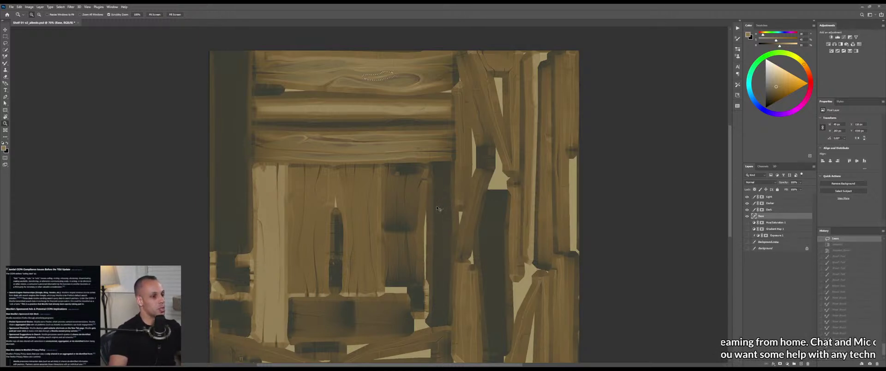
key("ctrl+shift+z")
key("ctrl+shift+z")
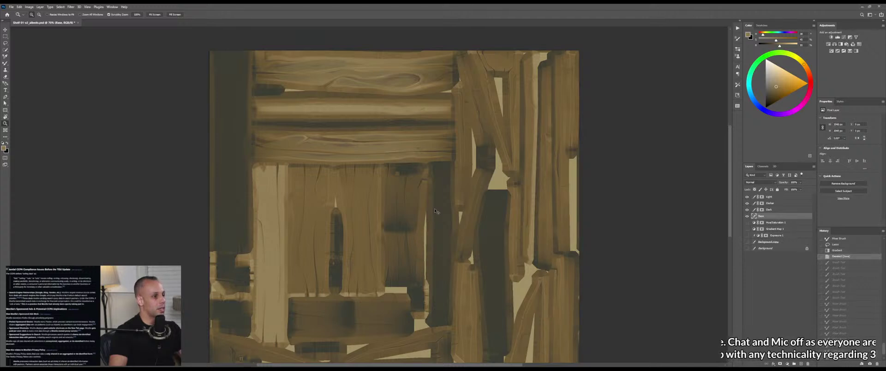
left_click_drag(410, 194, 492, 250)
key("ctrl+shift+z")
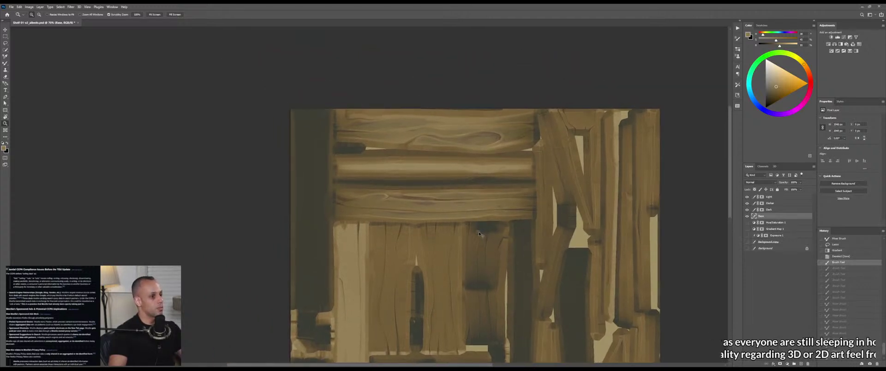
key("ctrl+z")
key("ctrl+z")
Select the Light layer, apply gradients inside the selection beside the upper plank's knot, and deselect
key("g")
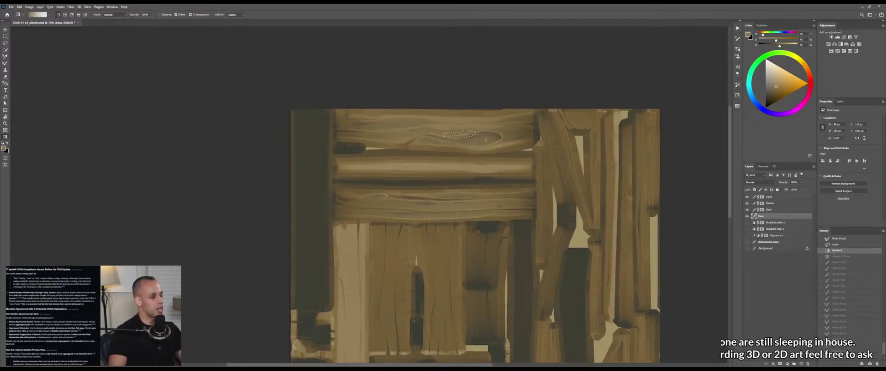
left_click(783, 199)
left_click_drag(460, 147, 503, 194)
left_click_drag(467, 72, 466, 75)
key("ctrl+d")
mouse_move(497, 206)
left_mouse_down()
mouse_move(466, 206)
mouse_move(494, 203)
left_mouse_up()
scroll(495, 204, "down", 1)
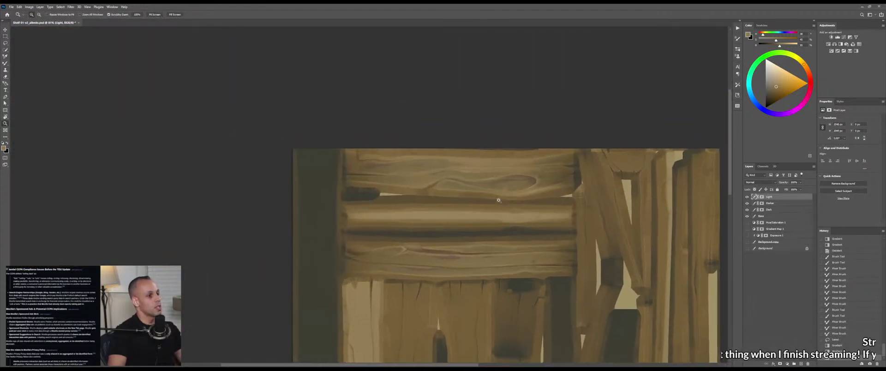
Target the Light layer's mask and paint a white highlight on the grain ridge along the upper plank's lower left edge
key("g")
key("m")
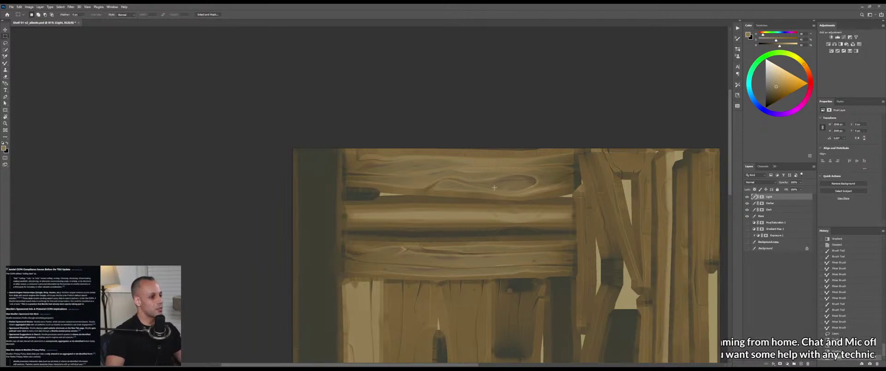
left_click_drag(464, 251, 440, 239)
left_click_drag(392, 178, 419, 186)
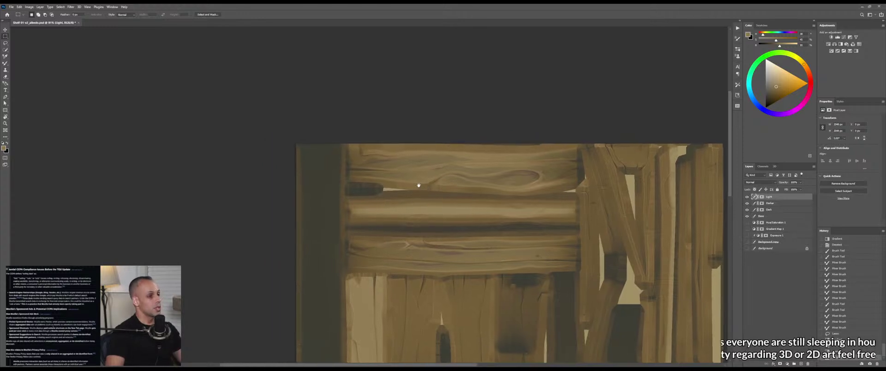
scroll(419, 183, "up", 5)
key("b")
key("shift+b")
key("d")
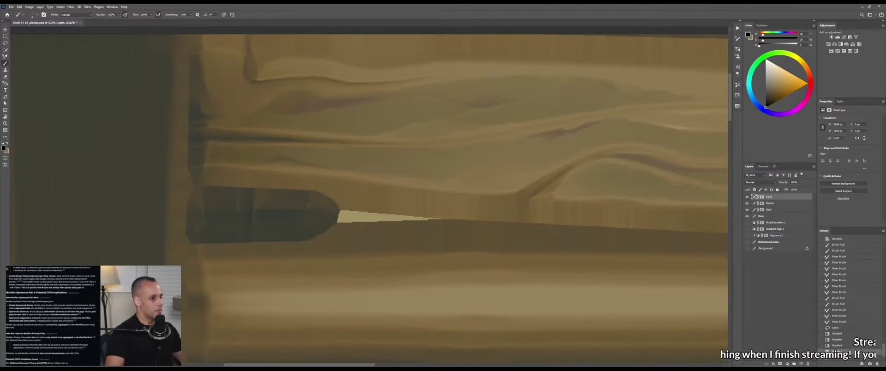
key("x")
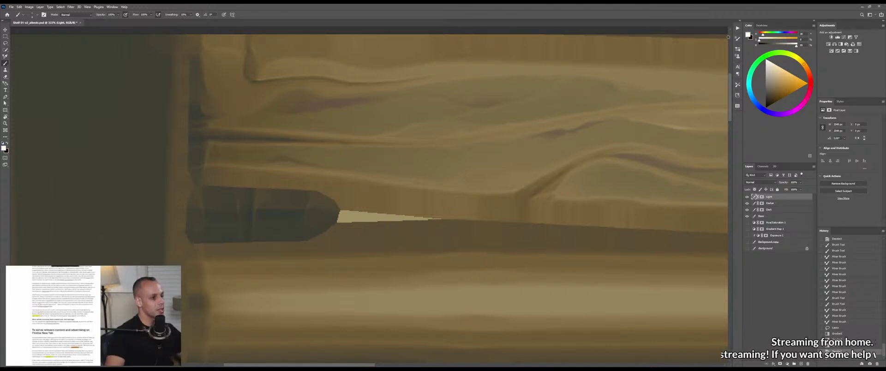
left_click(762, 197)
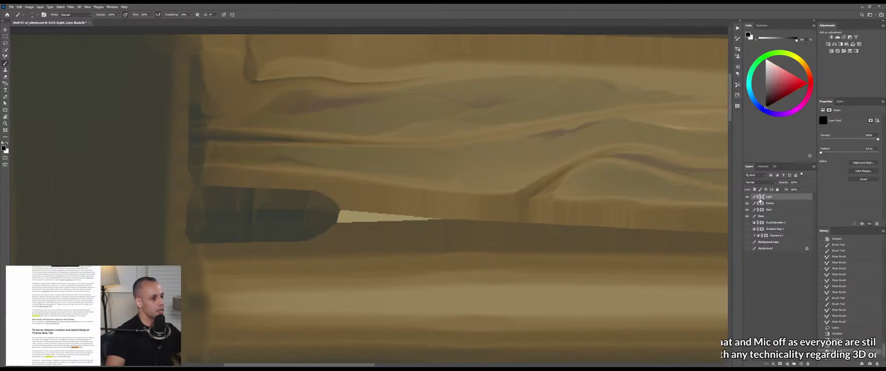
key("x")
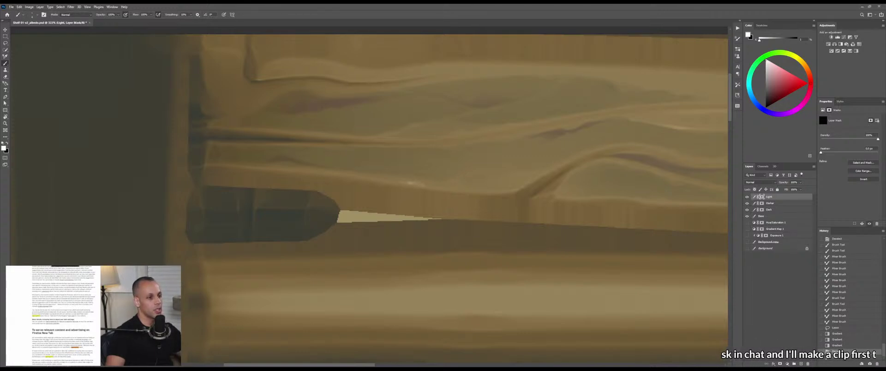
Soften the ridge highlight on the Light mask with the Mixer Brush, refining it with a few more white brush strokes
key("shift+b")
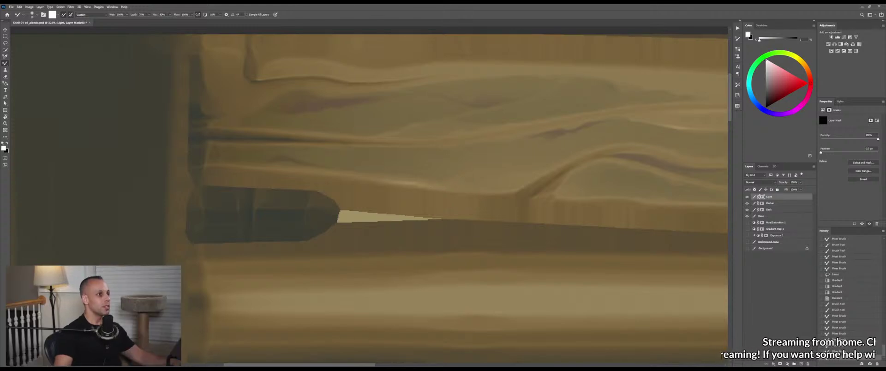
key("shift+b")
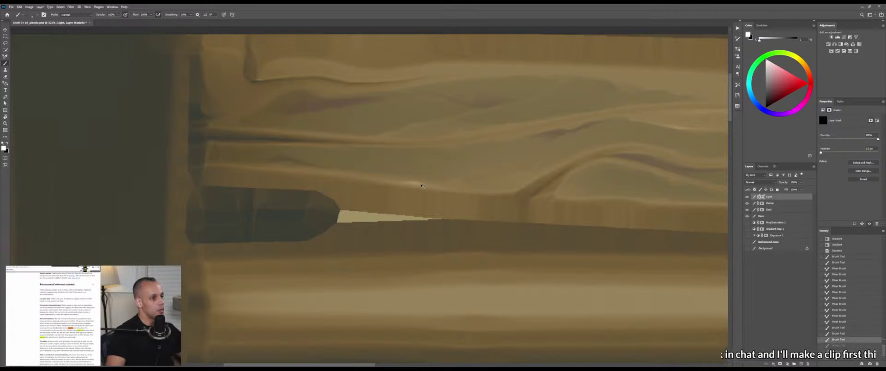
key("shift+b")
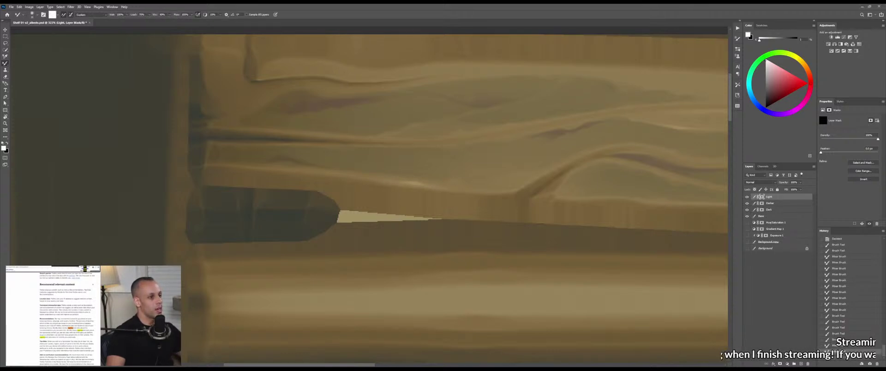
mouse_move(413, 187)
left_mouse_down()
mouse_move(305, 193)
mouse_move(415, 195)
left_mouse_up()
Extend the highlight on the Light mask along the ridge toward the curved grain line, alternating Brush strokes with Mixer Brush blending
key("shift+b")
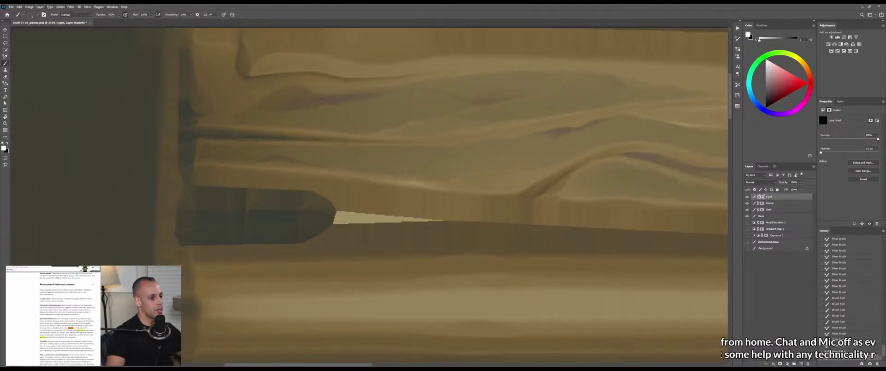
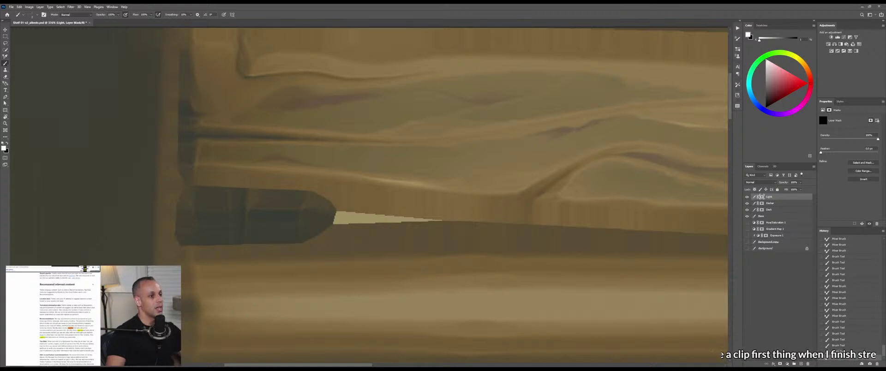
key("shift+b")
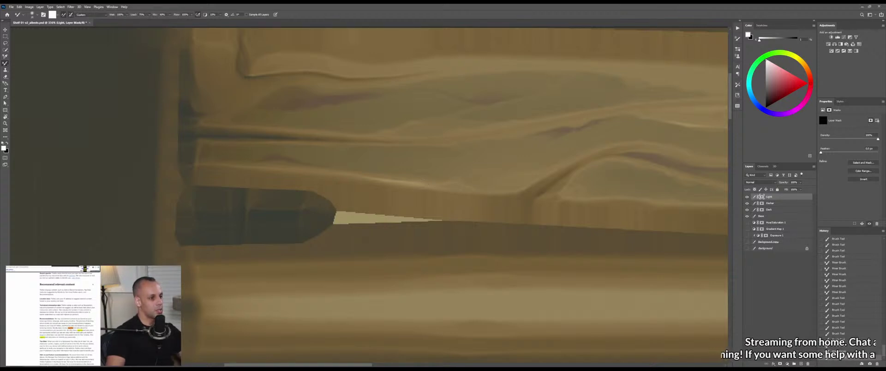
key("shift+b")
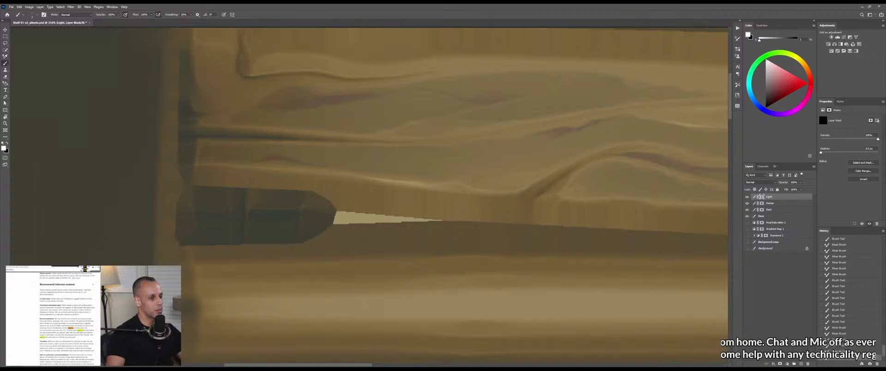
key("shift+b")
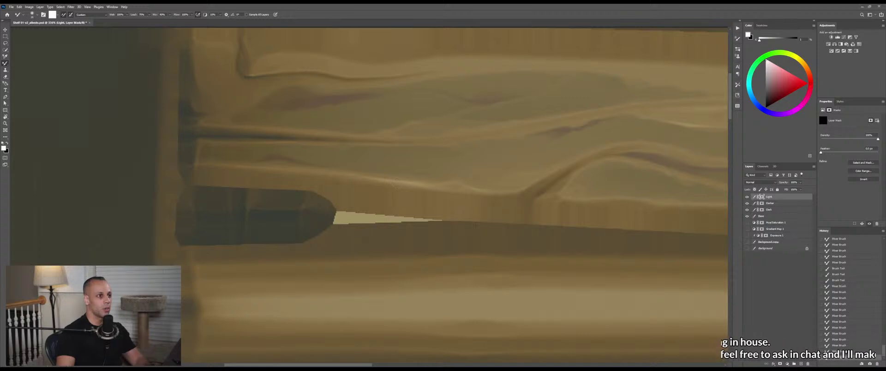
Zoom out on the texture and switch to Marmoset Toolbag to check the planks on the shelf model
key("z")
left_click_drag(386, 199, 357, 205)
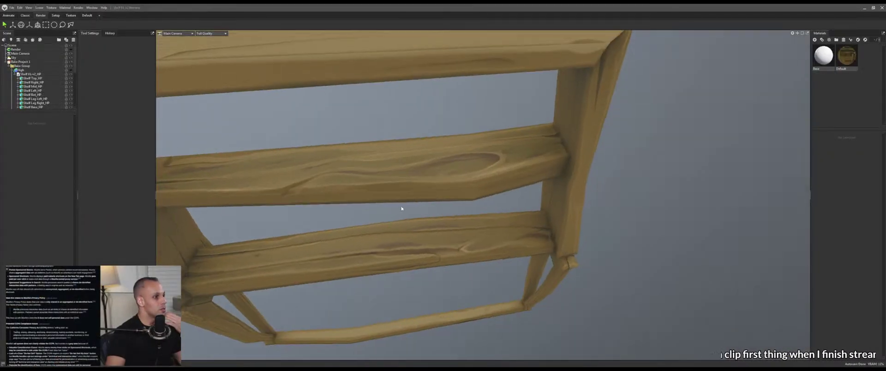
Switch to Photoshop and darken a lassoed area beside the dark notch on the upper plank with a black gradient on the Light layer's mask
scroll(342, 185, "down", 5)
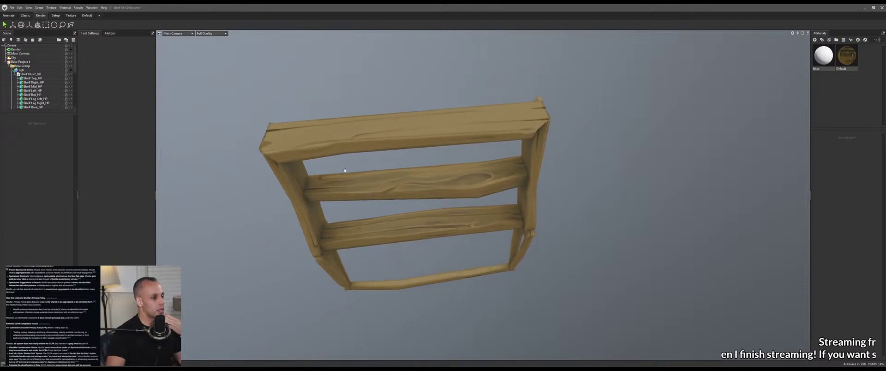
left_click_drag(406, 241, 432, 242)
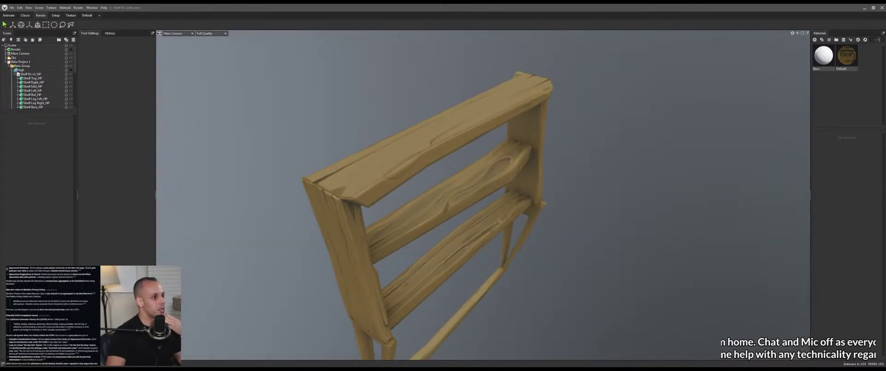
key("alt+Tab")
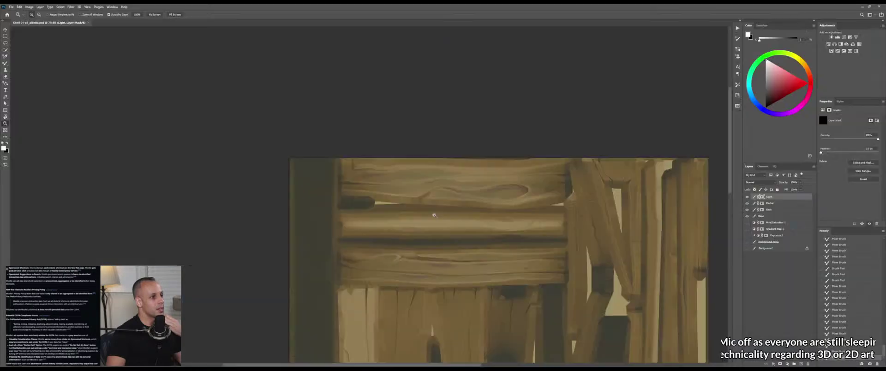
left_click(393, 193)
left_click(393, 193)
key("b")
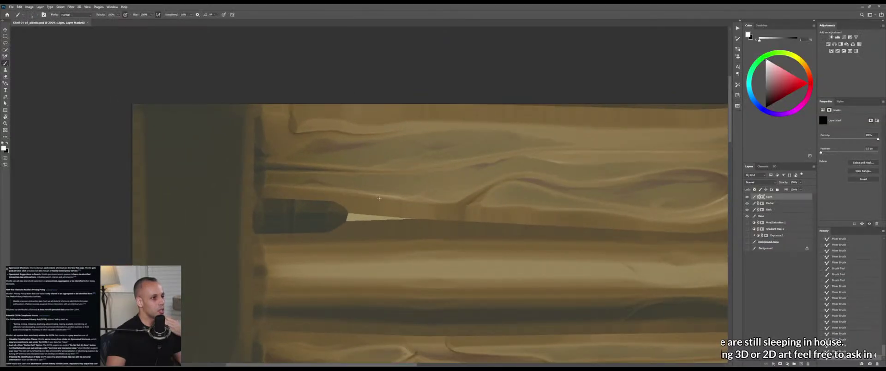
key("l")
mouse_move(390, 186)
left_mouse_down()
mouse_move(319, 202)
mouse_move(461, 220)
mouse_move(461, 189)
mouse_move(390, 186)
left_mouse_up()
key("g")
key("x")
left_click_drag(392, 234, 397, 204)
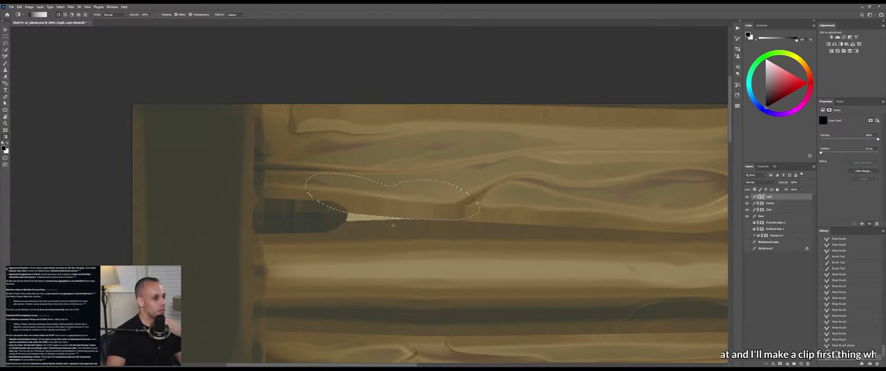
key("m")
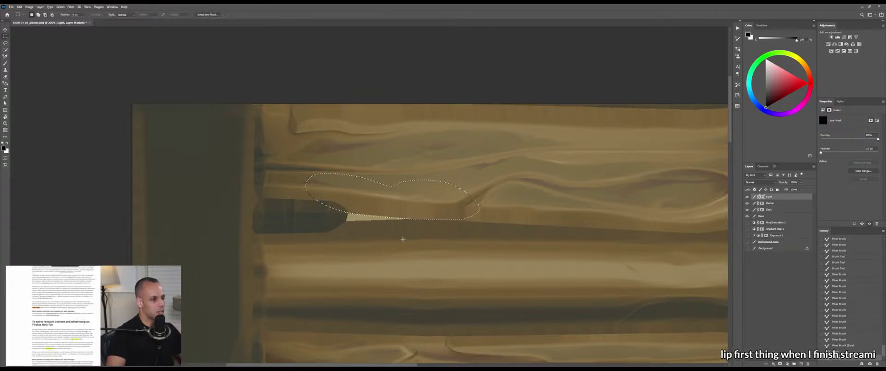
left_click(403, 239)
Look over the painted planks across the texture sheet to find where the wood highlights need work
key("z")
left_click_drag(437, 227, 411, 235)
key("ctrl+0")
left_click_drag(377, 116, 421, 177)
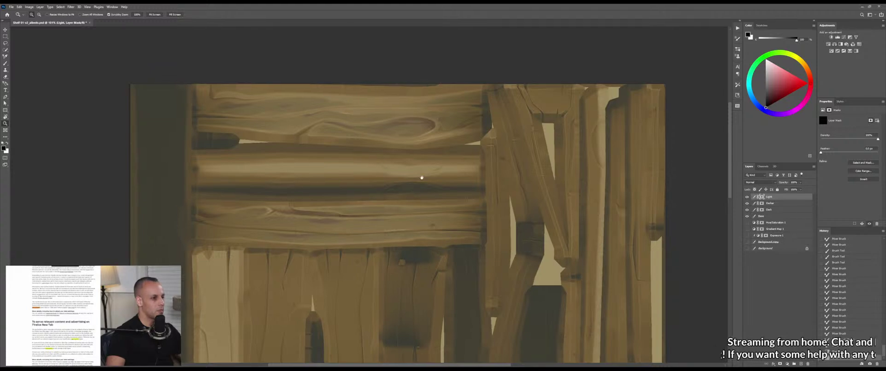
scroll(421, 177, "down", 5)
key("r")
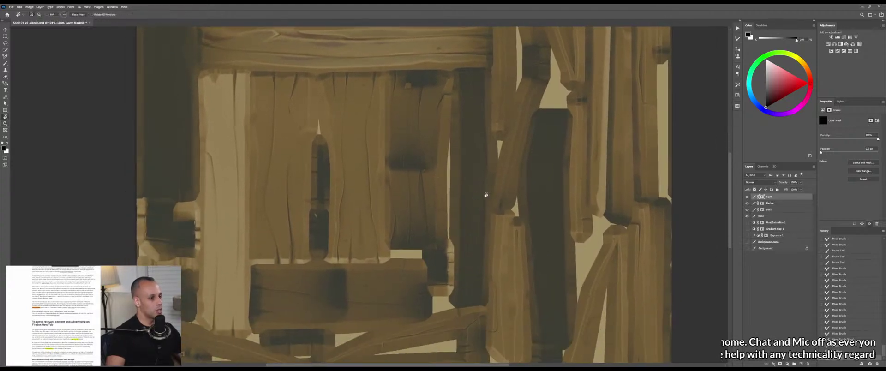
left_click_drag(486, 195, 369, 136)
left_click_drag(416, 207, 405, 280)
left_click_drag(406, 161, 422, 273)
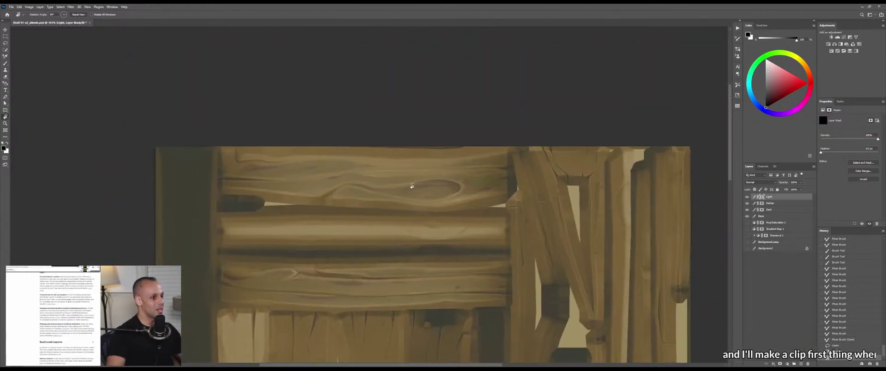
Draw a thin closed Pen path along the light grain line near the upper edge of the top plank
key("b")
scroll(391, 155, "up", 5)
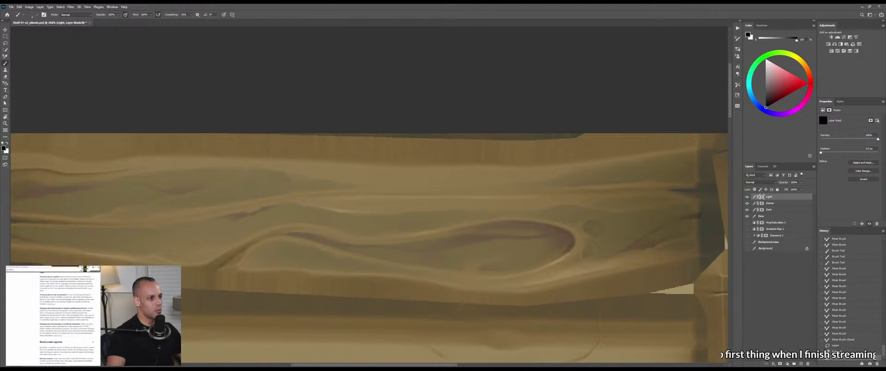
key("p")
left_click(303, 164)
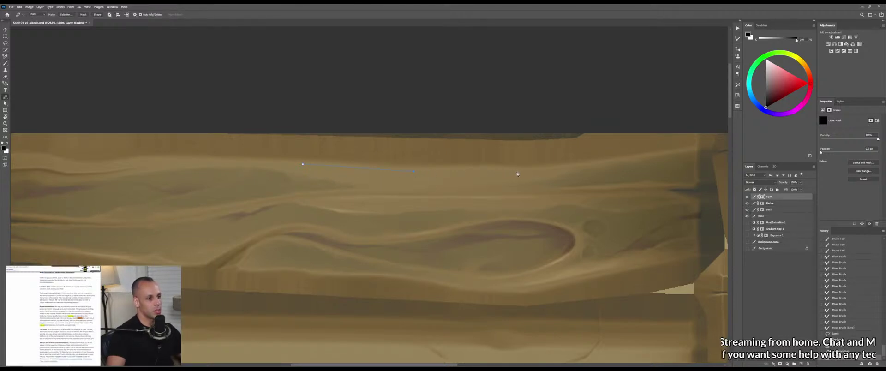
left_click(519, 170)
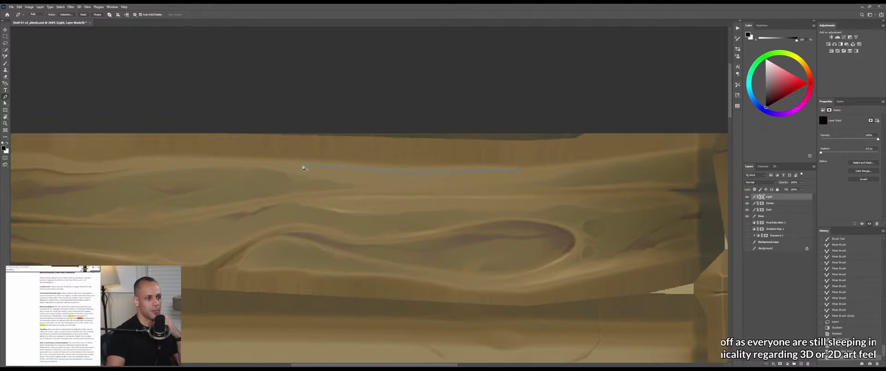
Refine the closed path by adding, deleting and moving anchor points to shape an irregular, tapering sliver along the grain
key("z")
left_click_drag(432, 178, 437, 174)
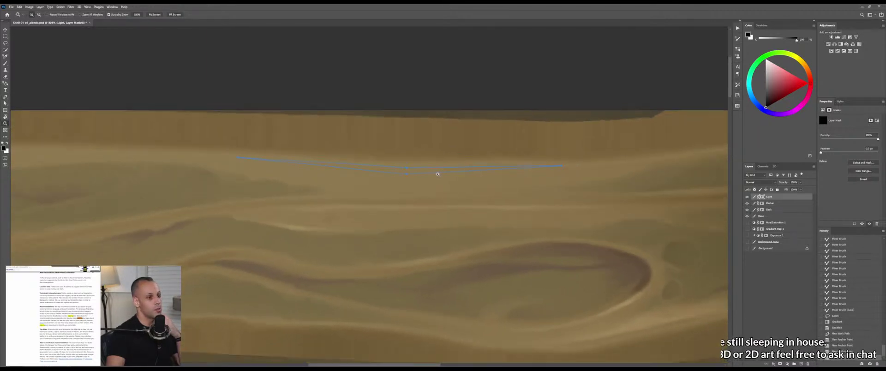
key("p")
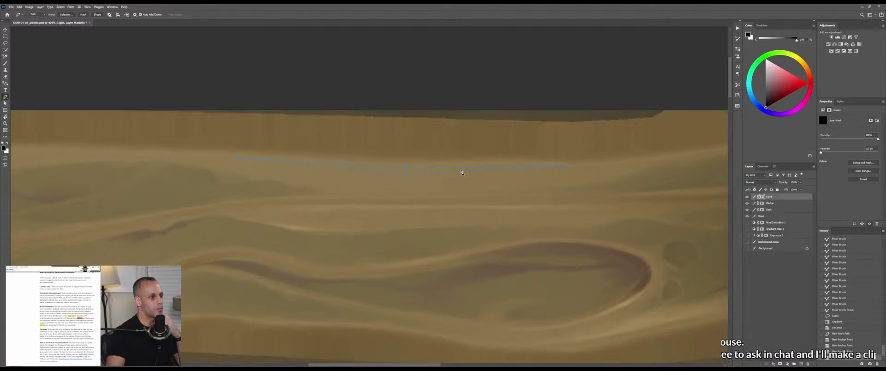
left_click(461, 172)
left_click(460, 167)
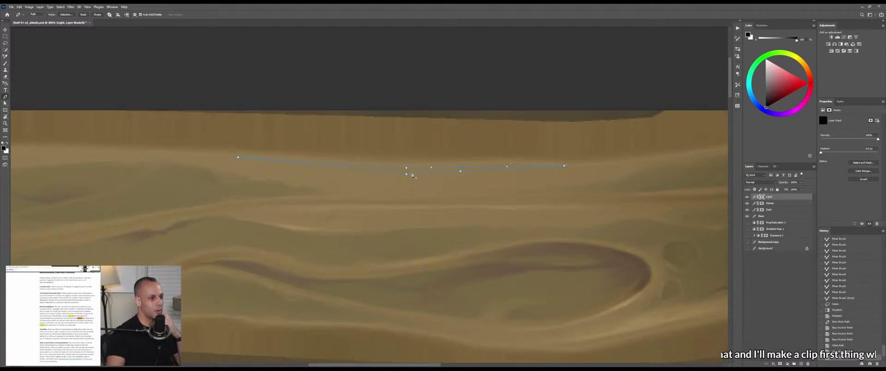
left_click(328, 166)
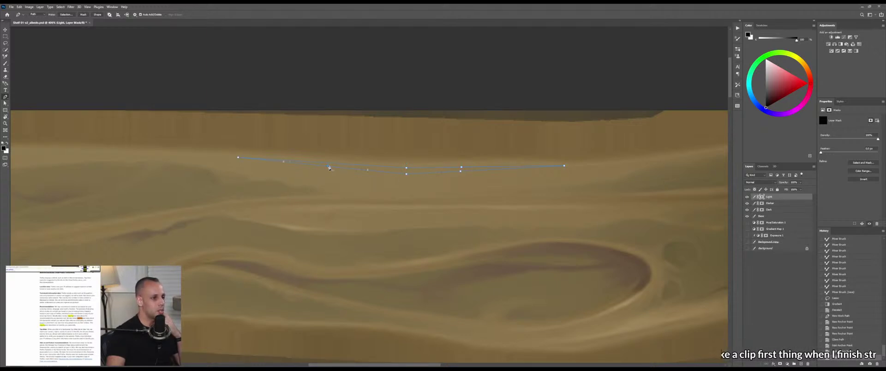
left_click(407, 170)
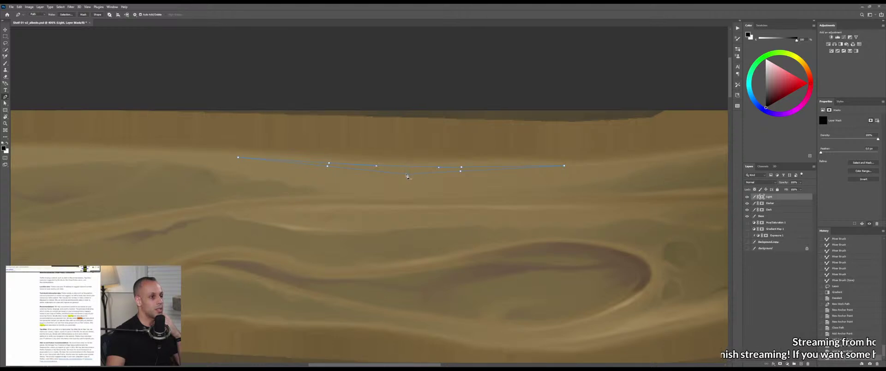
left_click(407, 174)
left_click(406, 171)
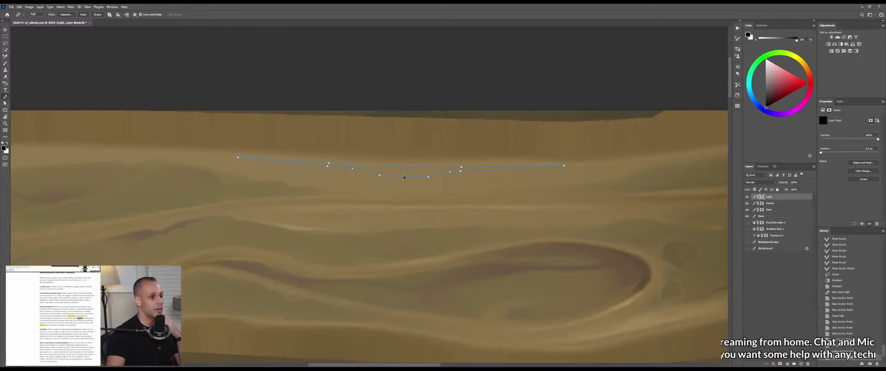
left_click(404, 170)
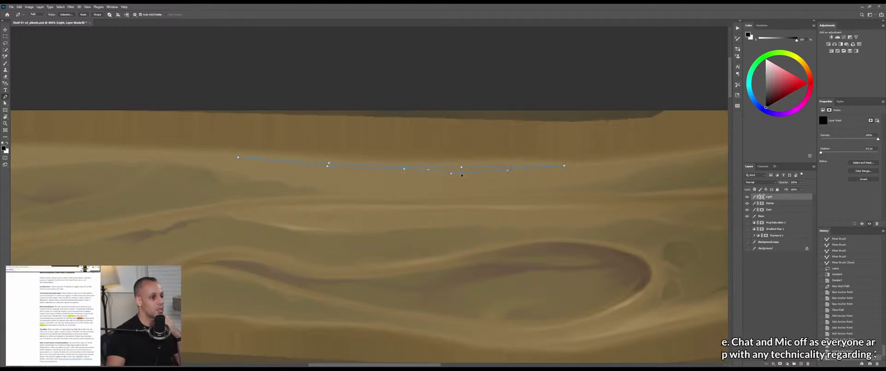
left_click(513, 167)
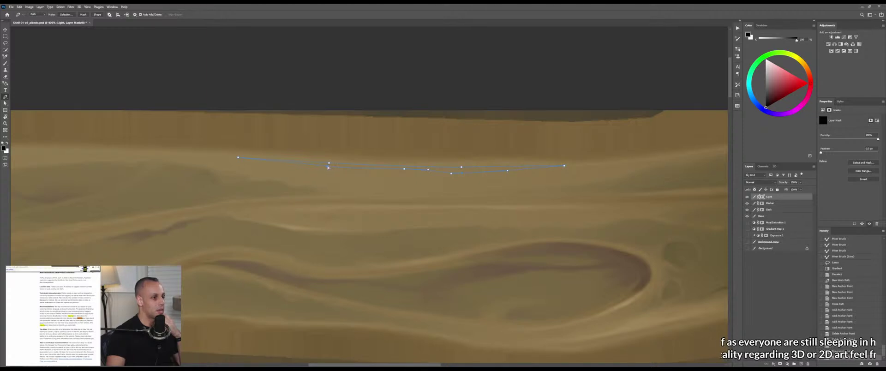
left_click_drag(327, 166, 327, 169)
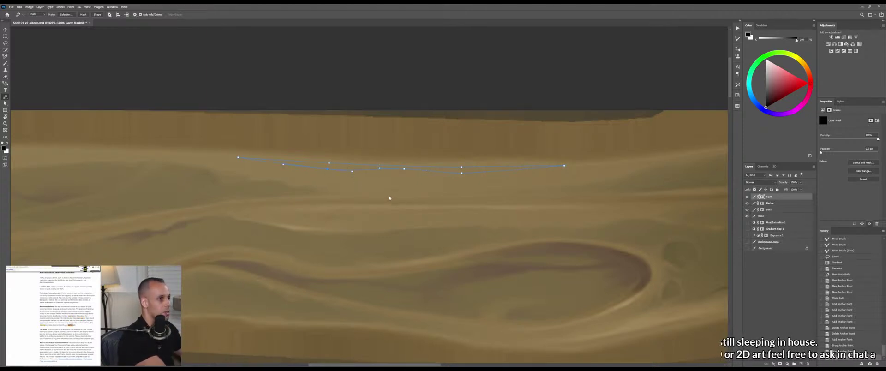
Convert the path to a selection and fill it with a white gradient on the Light layer's mask
key("ctrl+Return")
key("g")
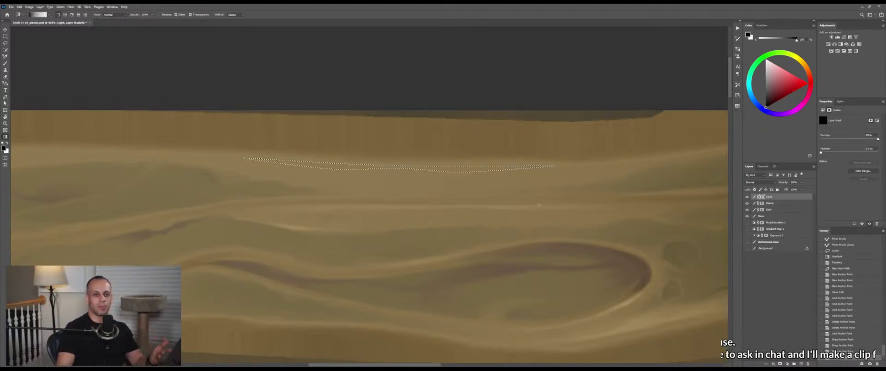
key("x")
left_click_drag(428, 216, 464, 217)
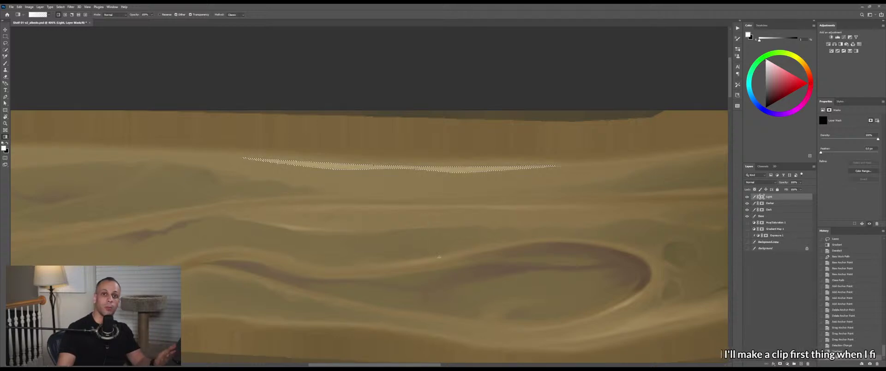
Fade the ends and edges of the selected highlight with black gradients on the Light mask, and clear the selection
key("x")
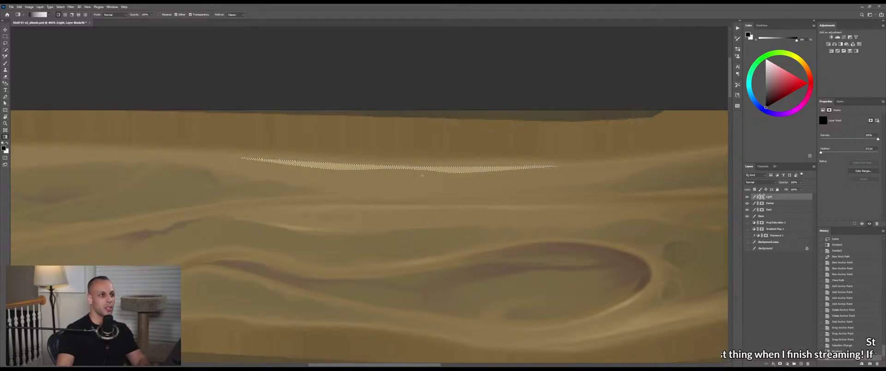
left_click_drag(459, 207, 456, 172)
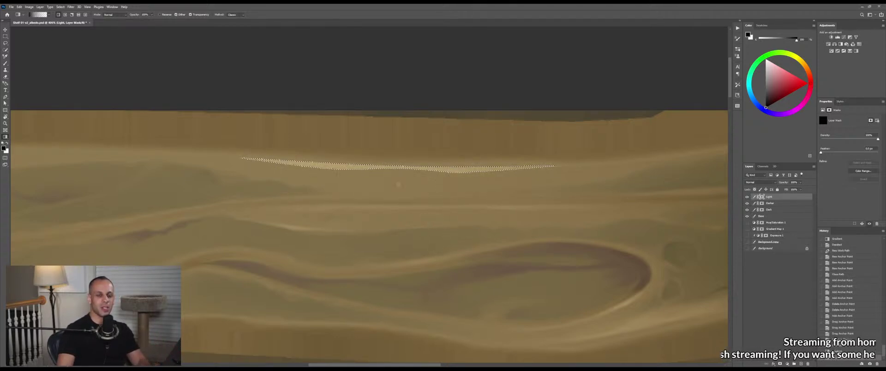
left_click_drag(209, 182, 323, 172)
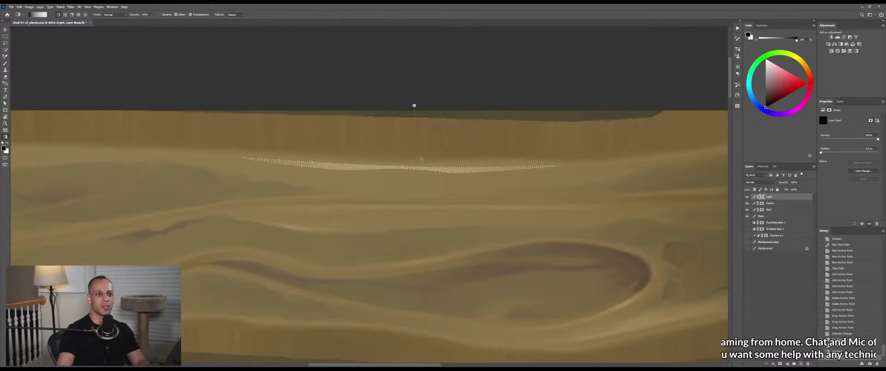
mouse_move(414, 106)
left_mouse_down()
mouse_move(425, 190)
mouse_move(409, 204)
mouse_move(435, 198)
left_mouse_up()
key("ctrl+d")
Blend the ends and lower edge of the new highlight into the wood with the Mixer Brush on the Light mask
key("b")
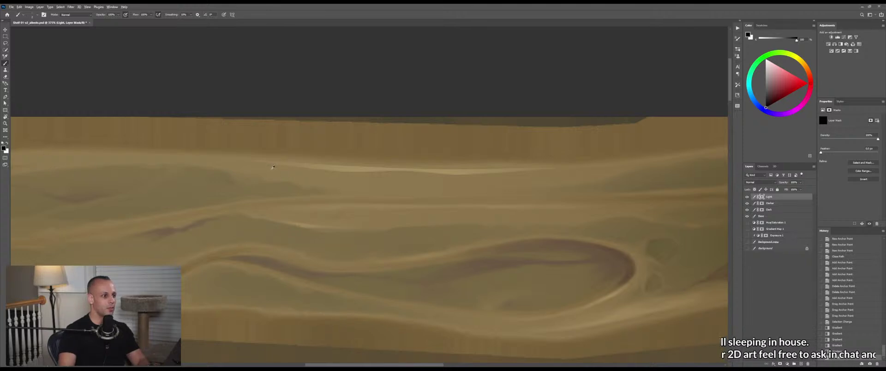
key("shift+b")
key("shift+b")
key("shift+b")
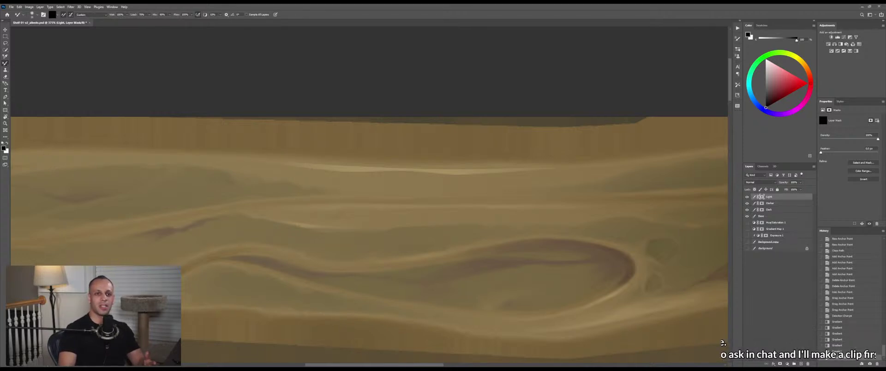
left_click_drag(351, 171, 392, 171)
left_click_drag(320, 163, 298, 163)
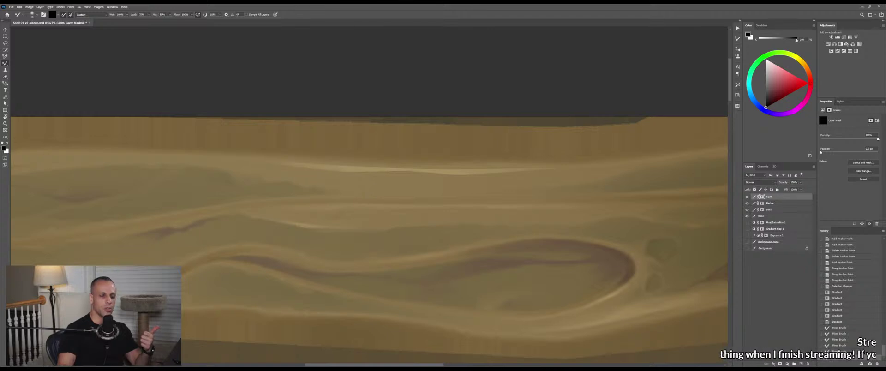
left_click_drag(473, 174, 454, 174)
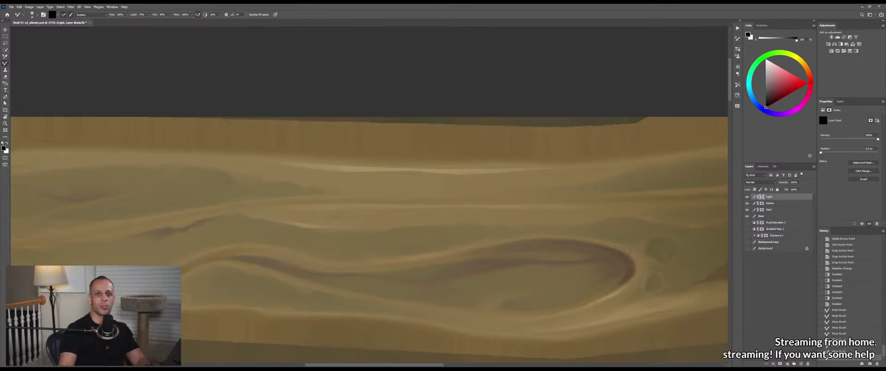
Reshape the highlight's lower edge on the Light mask, trimming it with black Brush strokes and restoring a small chip in white
key("z")
mouse_move(541, 178)
left_mouse_down()
mouse_move(514, 182)
mouse_move(531, 180)
left_mouse_up()
key("b")
key("z")
left_click_drag(421, 169, 444, 169)
key("b")
key("shift+b")
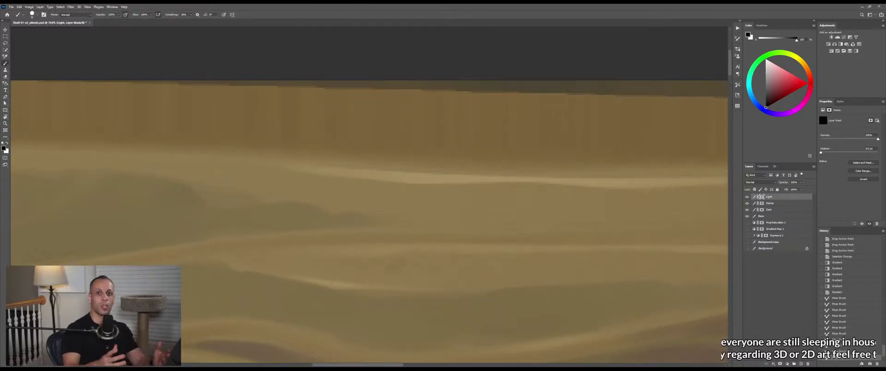
mouse_move(381, 184)
left_mouse_down()
mouse_move(356, 188)
mouse_move(390, 184)
left_mouse_up()
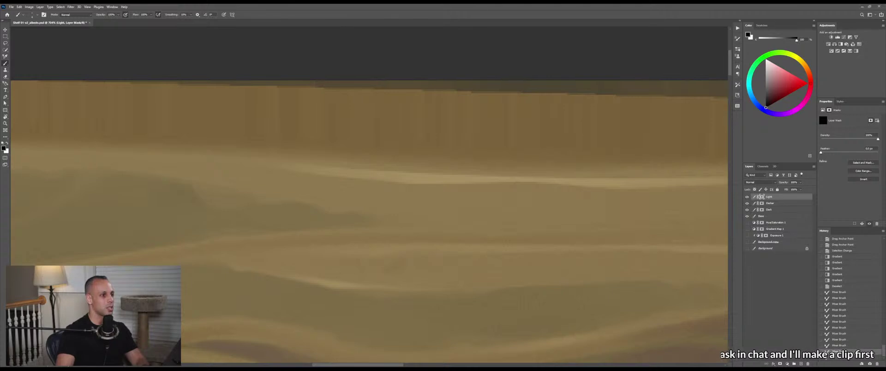
left_click_drag(471, 184, 498, 185)
left_click_drag(512, 188, 348, 191)
mouse_move(466, 198)
left_mouse_down()
mouse_move(438, 205)
mouse_move(386, 191)
left_mouse_up()
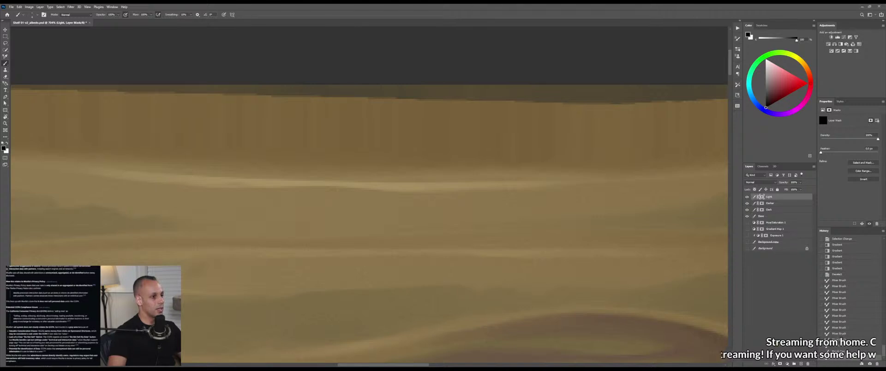
key("x")
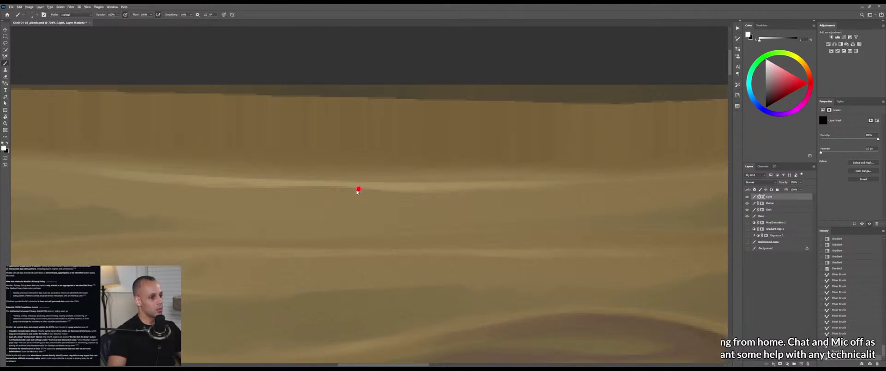
left_click(358, 190)
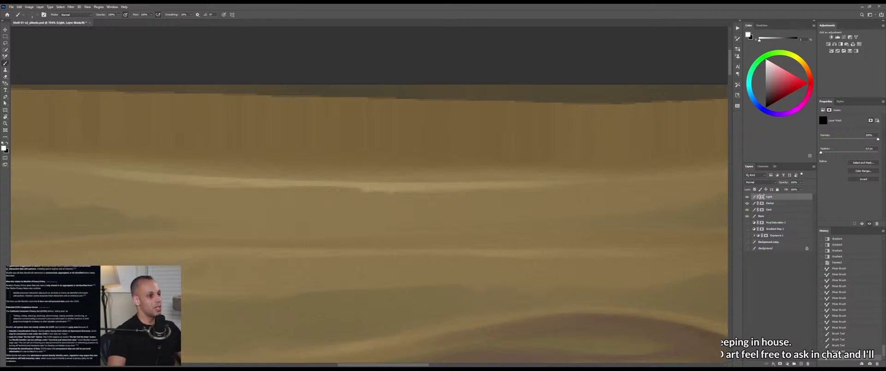
Shape a small notch in the highlight's lower edge with Brush strokes on the Light mask and soften it with the Mixer Brush
key("shift+b")
left_click(373, 193)
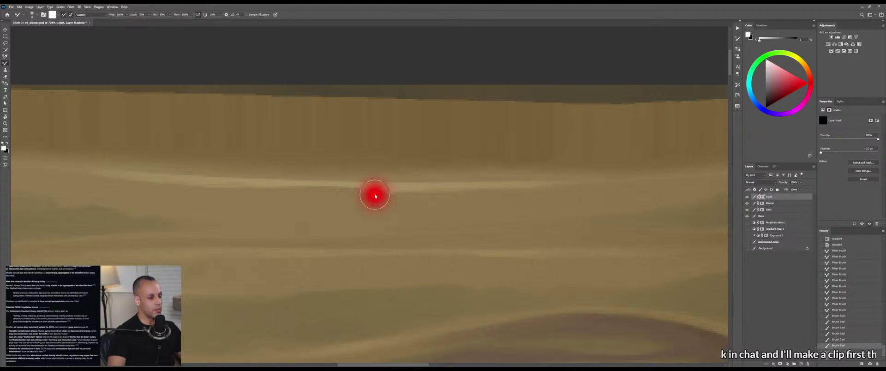
mouse_move(356, 199)
left_mouse_down()
mouse_move(347, 197)
mouse_move(388, 191)
left_mouse_up()
key("shift+b")
mouse_move(369, 189)
left_mouse_down()
mouse_move(395, 191)
mouse_move(322, 210)
mouse_move(403, 207)
left_mouse_up()
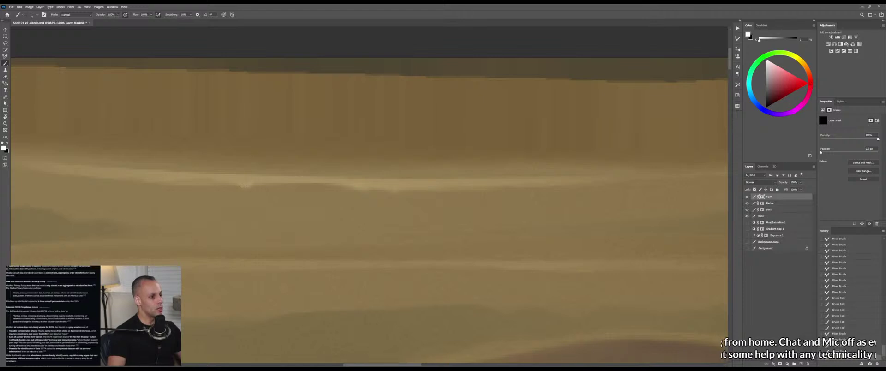
key("shift+b")
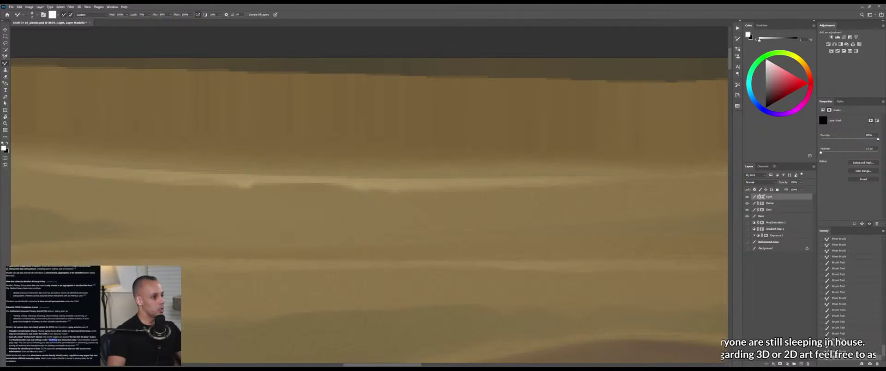
key("shift+b")
key("shift+b")
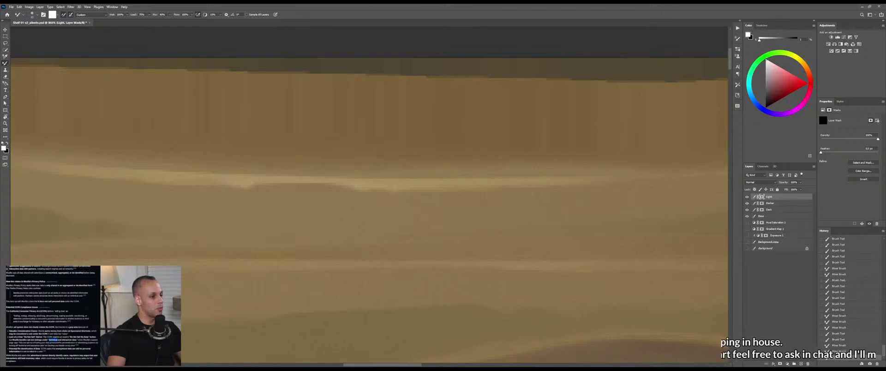
Switch to Marmoset Toolbag to examine the shelf's highlights in 3D, and return to the Photoshop texture
key("z")
mouse_move(290, 199)
left_mouse_down()
mouse_move(180, 201)
mouse_move(220, 200)
left_mouse_up()
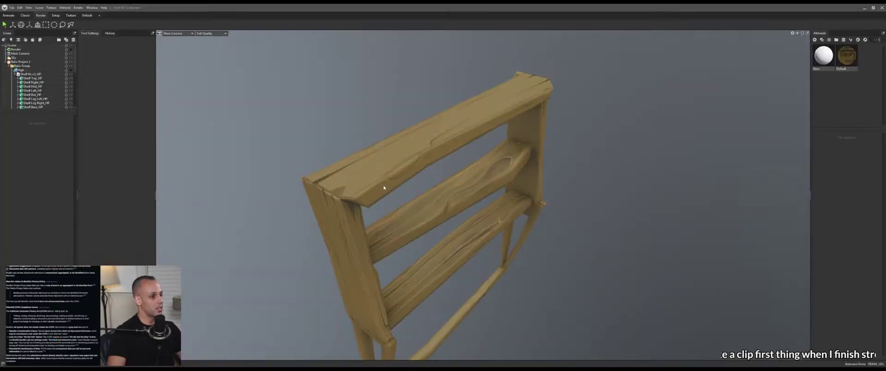
left_click_drag(556, 253, 424, 179)
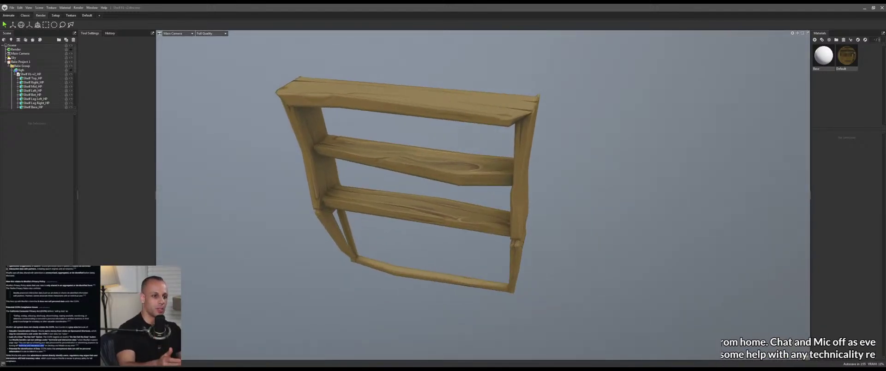
key("alt+Tab")
left_click_drag(287, 210, 414, 215)
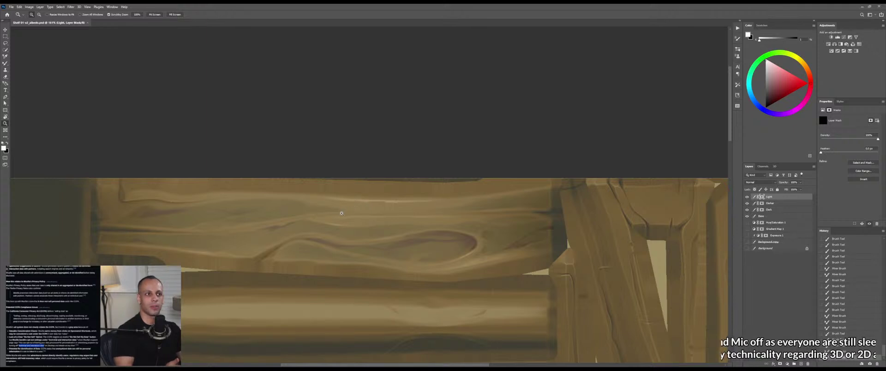
Lasso the upper edge of the top plank around the highlight, fade it with a black gradient on the Light mask, and deselect
key("l")
mouse_move(263, 195)
left_mouse_down()
mouse_move(364, 219)
mouse_move(464, 216)
mouse_move(502, 188)
mouse_move(466, 182)
mouse_move(328, 209)
mouse_move(482, 200)
mouse_move(469, 156)
mouse_move(261, 174)
left_mouse_up()
key("g")
key("x")
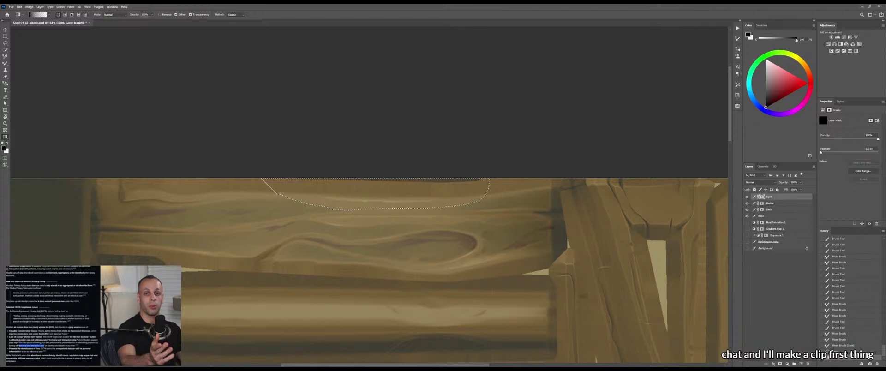
key("ctrl+d")
key("m")
key("z")
left_click_drag(387, 201, 402, 201)
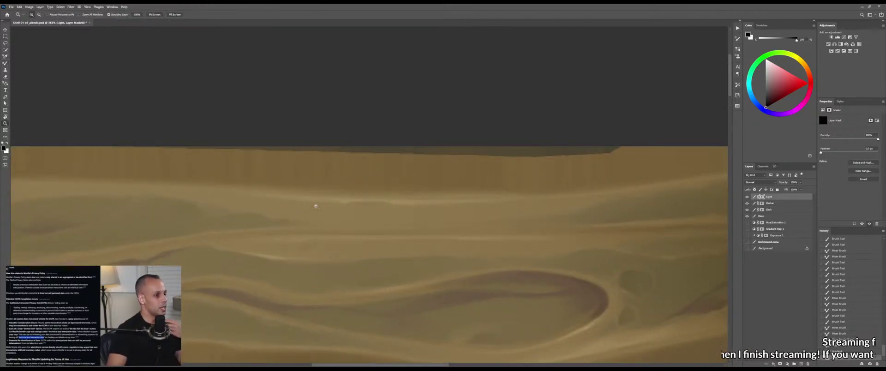
left_click(332, 208)
key("b")
left_click(335, 204)
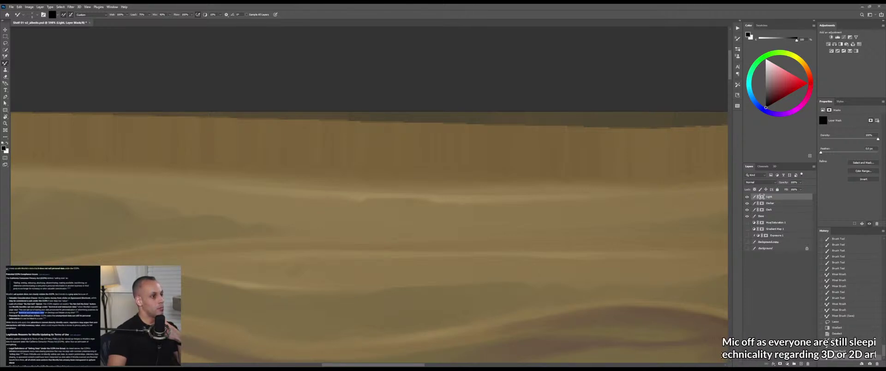
key("shift+b")
key("x")
left_click_drag(321, 201, 341, 200)
key("ctrl+z")
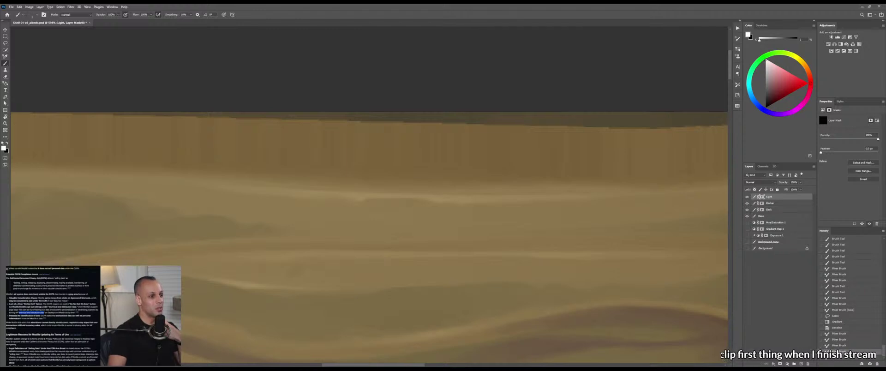
left_click(357, 200, "alt")
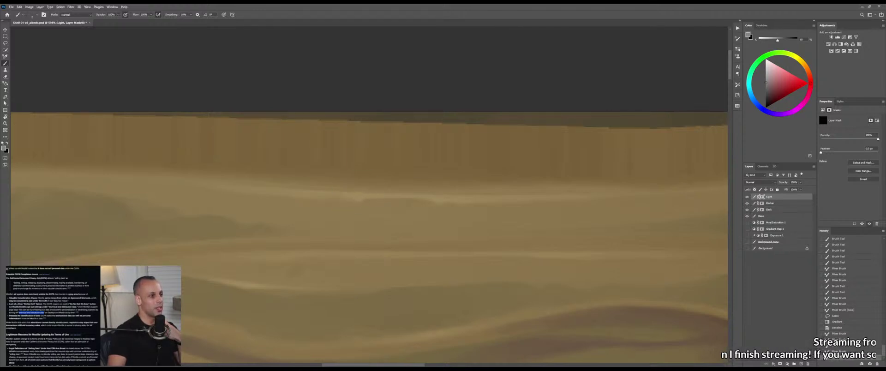
left_click(766, 70)
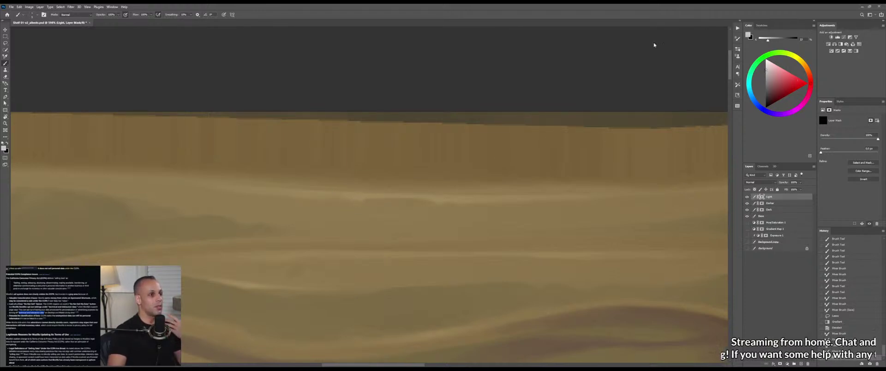
key("d")
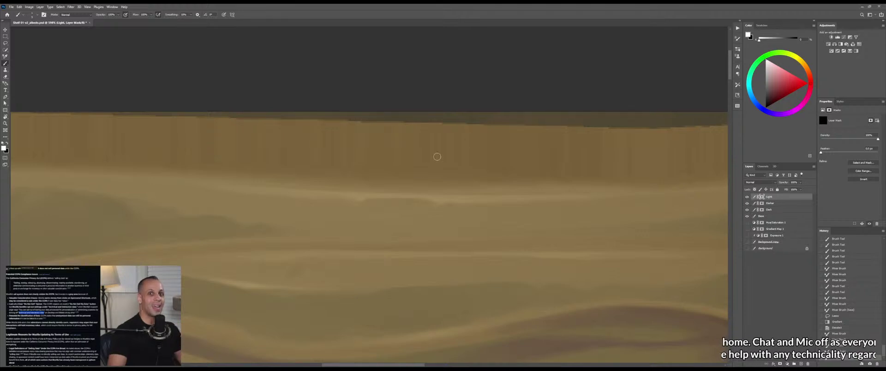
mouse_move(372, 187)
left_mouse_down()
mouse_move(382, 194)
mouse_move(342, 202)
mouse_move(365, 210)
left_mouse_up()
key("ctrl+z")
Paint a small white chip hanging off the highlight's lower edge on the Light mask and blend it with the Mixer Brush
mouse_move(358, 202)
left_mouse_down()
mouse_move(368, 213)
mouse_move(355, 201)
left_mouse_up()
key("shift+b")
left_click_drag(361, 206, 355, 201)
left_click_drag(362, 206, 356, 201)
left_click_drag(364, 207, 358, 201)
left_click_drag(364, 207, 359, 201)
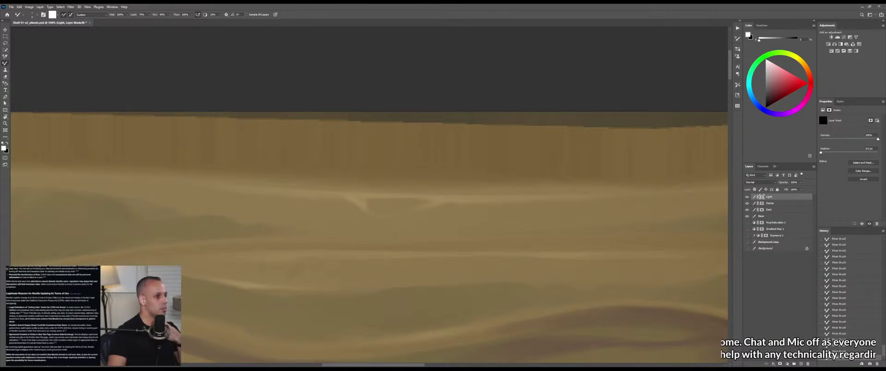
Trim the area between the chips with black Brush strokes on the Light mask and blend their edges with the Mixer Brush
key("shift+b")
key("x")
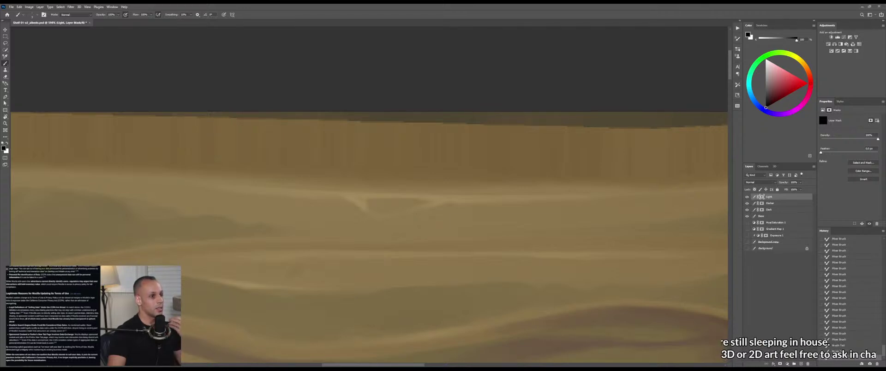
left_click_drag(413, 210, 372, 216)
key("shift+b")
left_click_drag(427, 206, 416, 210)
scroll(432, 208, "down", 10)
scroll(432, 209, "up", 7)
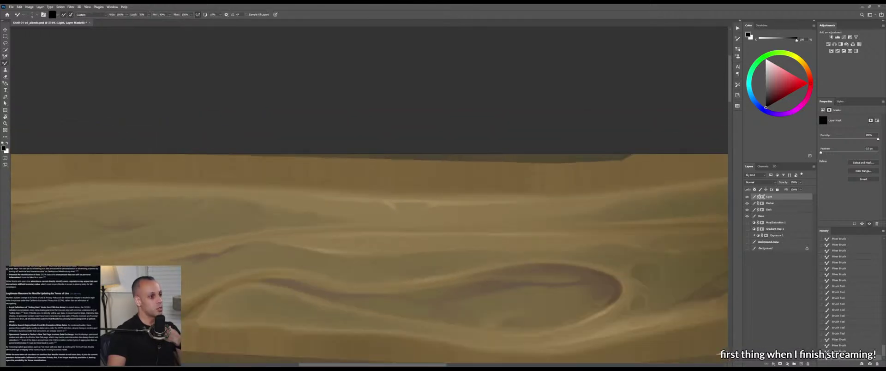
left_click(389, 207)
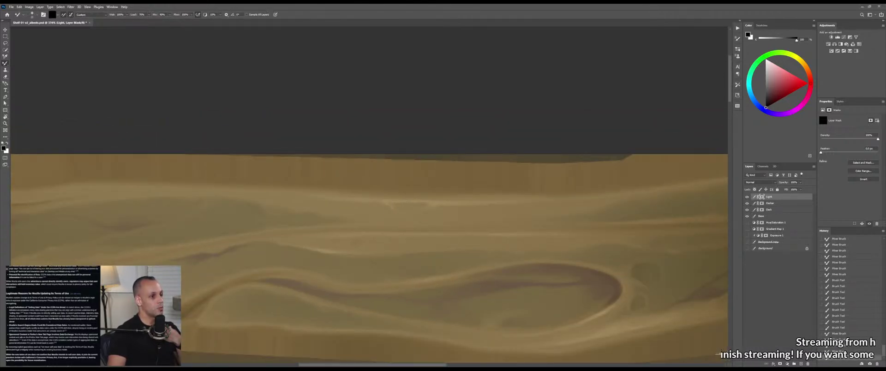
Repaint the faded chip in white with a smaller Brush, blend it with the Mixer Brush, and save the texture
key("b")
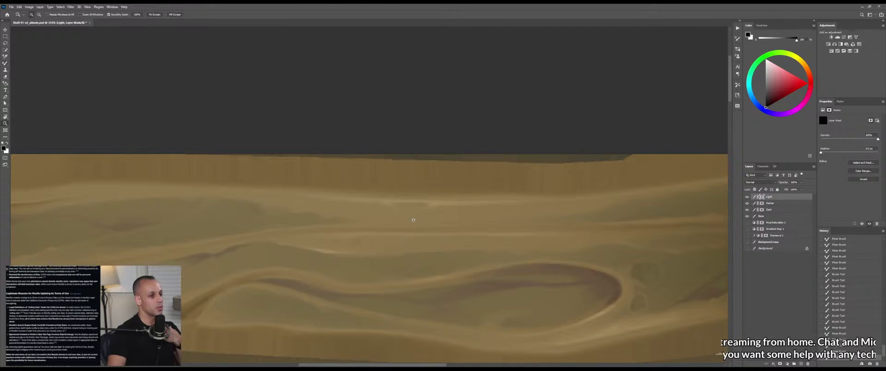
scroll(411, 217, "up", 3)
key("x")
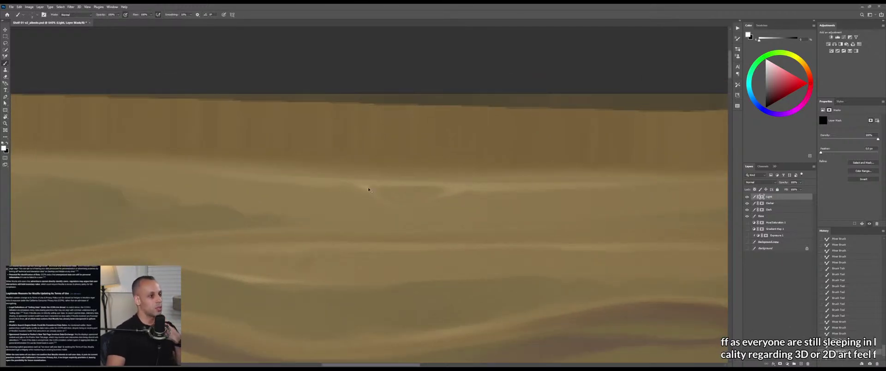
left_click_drag(363, 183, 367, 189)
key("ctrl+z")
key("[")
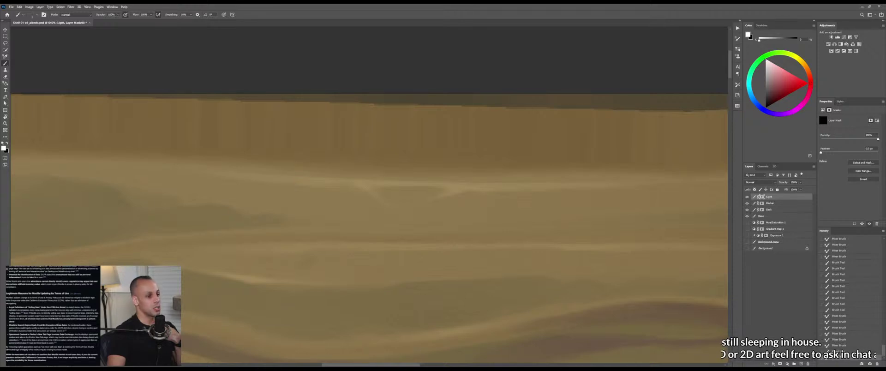
key("shift+b")
left_click_drag(376, 195, 380, 198)
left_click_drag(380, 199, 356, 206)
key("ctrl+s")
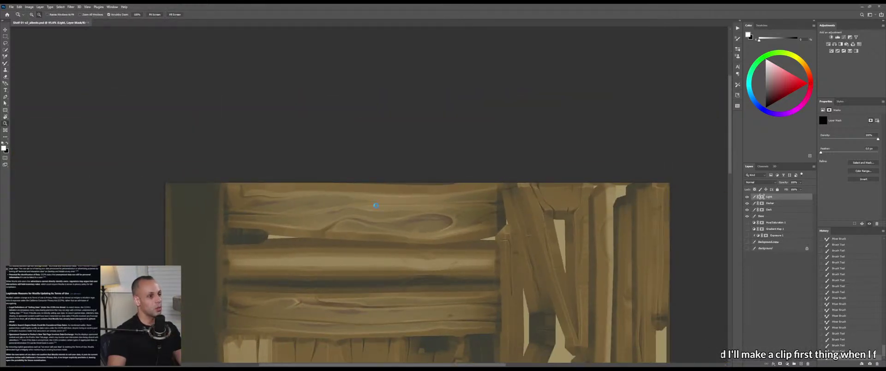
Examine the updated shelf in Marmoset Toolbag and compare its planks with the full texture layout in Photoshop
key("alt+Tab")
mouse_move(427, 212)
left_mouse_down()
mouse_move(457, 222)
mouse_move(466, 202)
mouse_move(446, 237)
mouse_move(390, 190)
mouse_move(404, 211)
mouse_move(477, 214)
mouse_move(481, 200)
mouse_move(429, 209)
left_mouse_up()
scroll(477, 199, "up", 3)
key("alt+Tab")
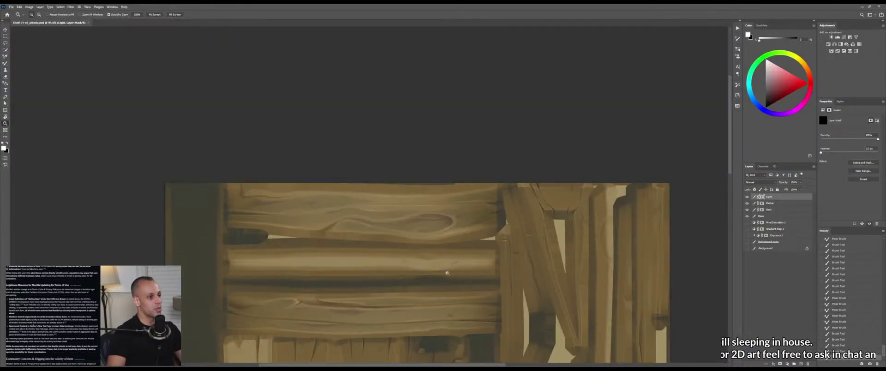
left_click_drag(443, 275, 412, 97)
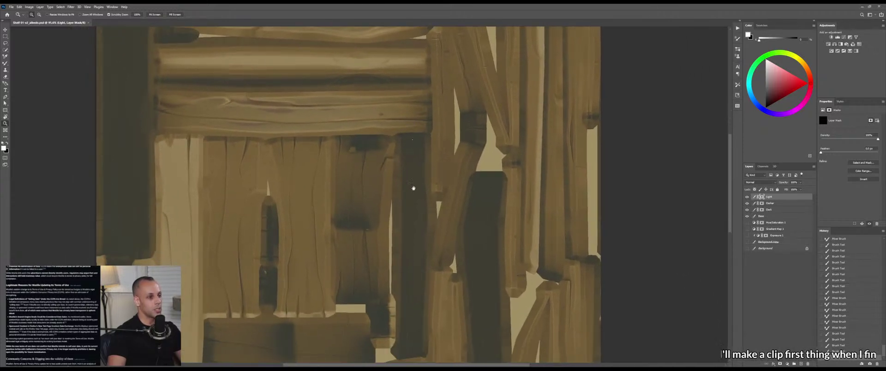
mouse_move(414, 191)
left_mouse_down()
mouse_move(415, 178)
mouse_move(415, 194)
mouse_move(401, 199)
left_mouse_up()
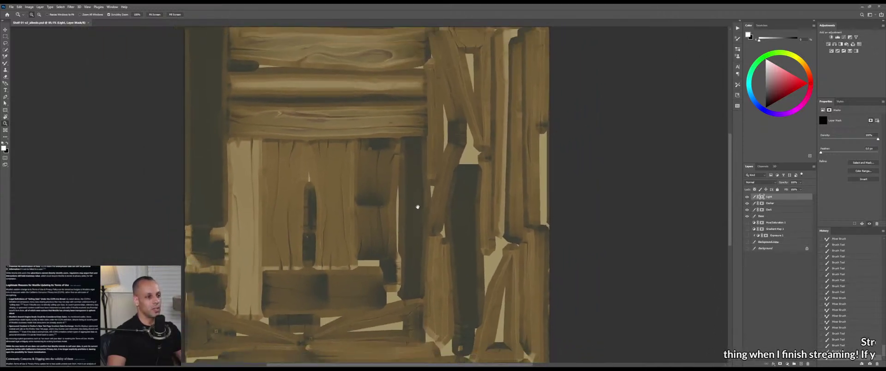
scroll(418, 206, "down", 2)
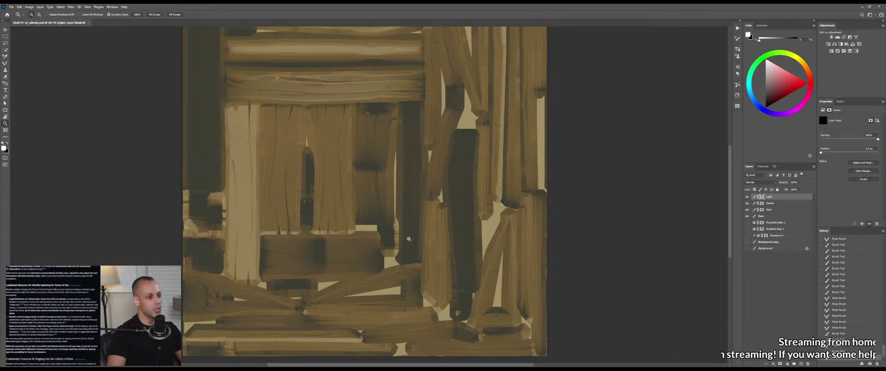
key("b")
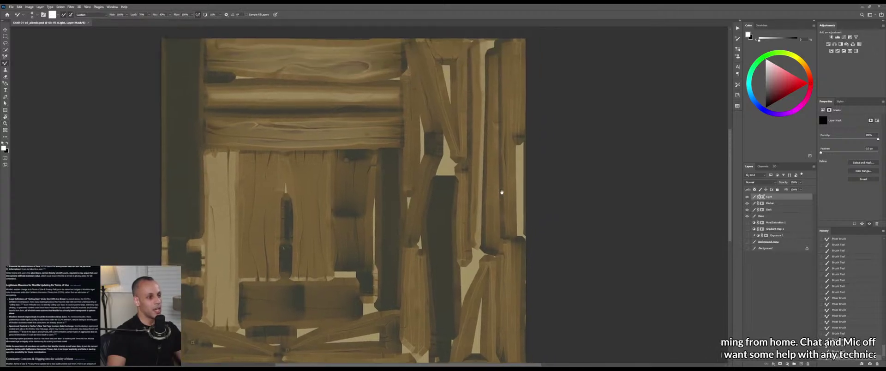
key("alt+Tab")
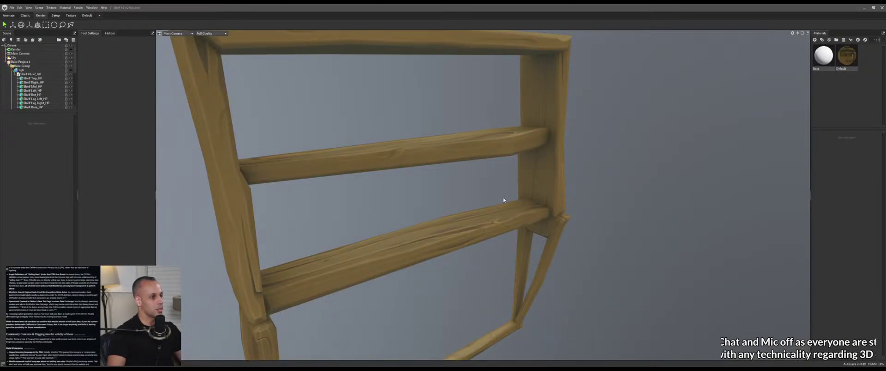
key("alt+Tab")
Select the Dark layer in the rotated canvas view and draw a closed four-point Pen path along the third plank's grain
key("r")
left_click_drag(528, 217, 505, 234)
key("z")
left_click_drag(435, 174, 466, 175)
left_click(769, 210)
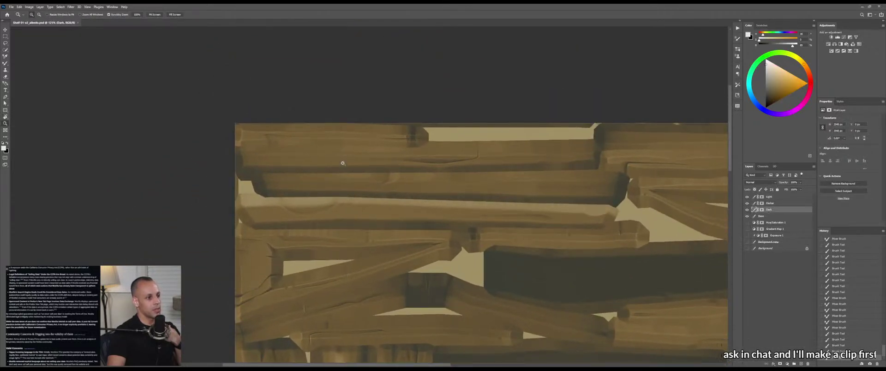
left_click_drag(353, 165, 363, 166)
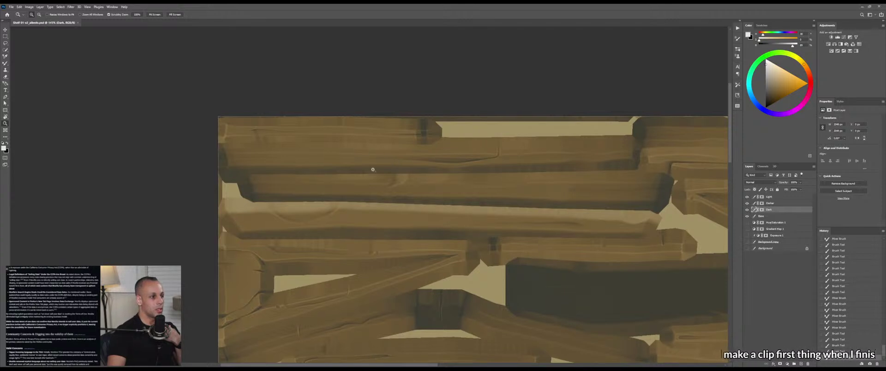
key("p")
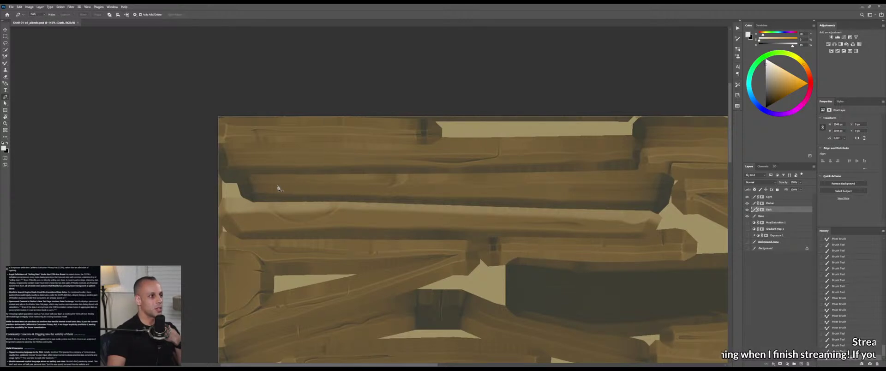
left_click(256, 185)
left_click(383, 185, "shift")
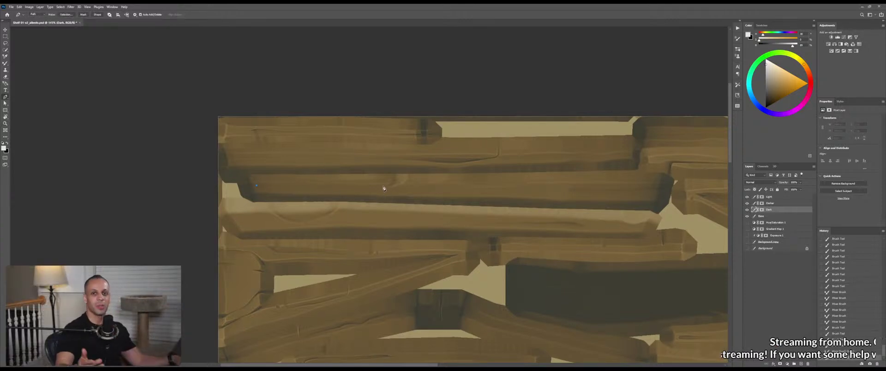
left_click(371, 192)
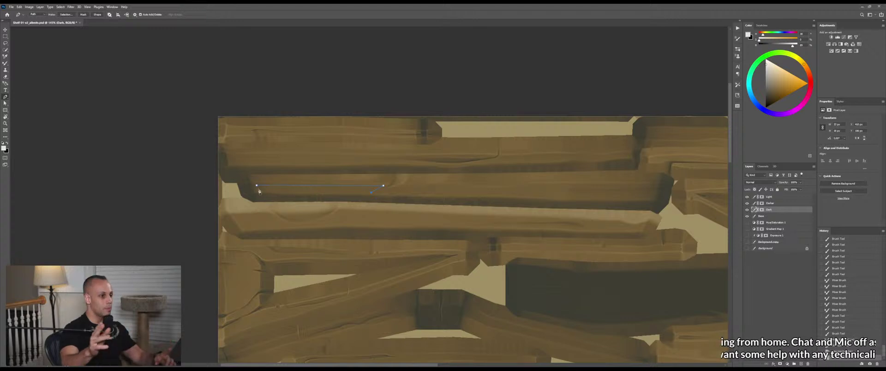
left_click(257, 186)
Replace the lower right corner point of the Pen path on the third plank with a smooth curved point
scroll(259, 186, "up", 5, "alt")
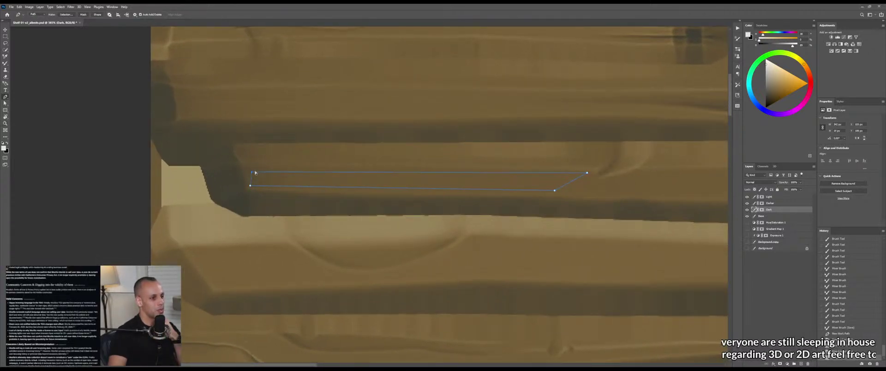
left_click_drag(247, 172, 247, 171)
left_click_drag(461, 194, 380, 203)
left_click(473, 200, "ctrl")
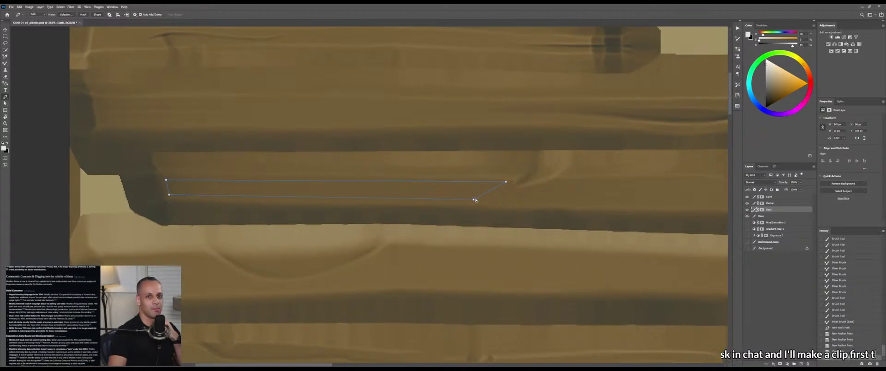
left_click(446, 185)
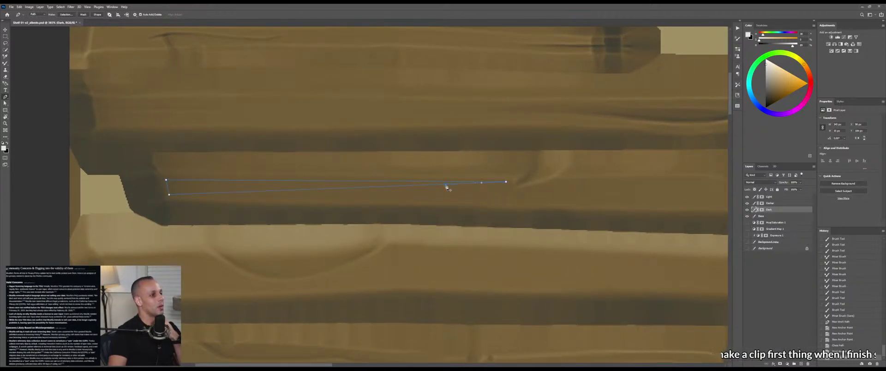
left_click_drag(475, 196, 467, 201)
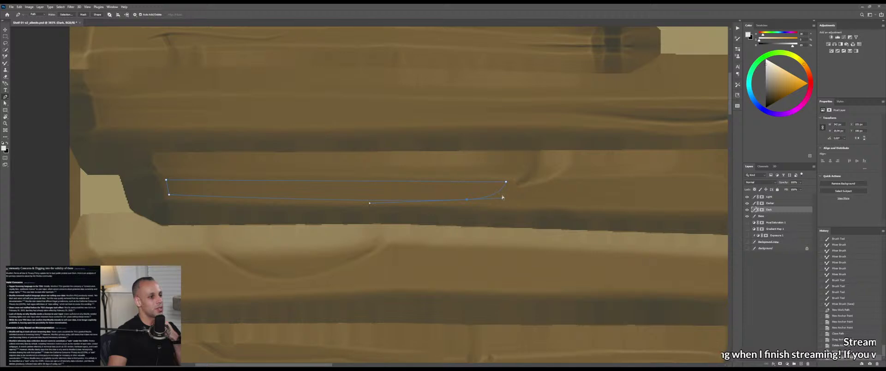
Add two anchor points along the path's lower edge and bend it into a gentle wave
left_click(364, 201)
left_click_drag(364, 201, 392, 191)
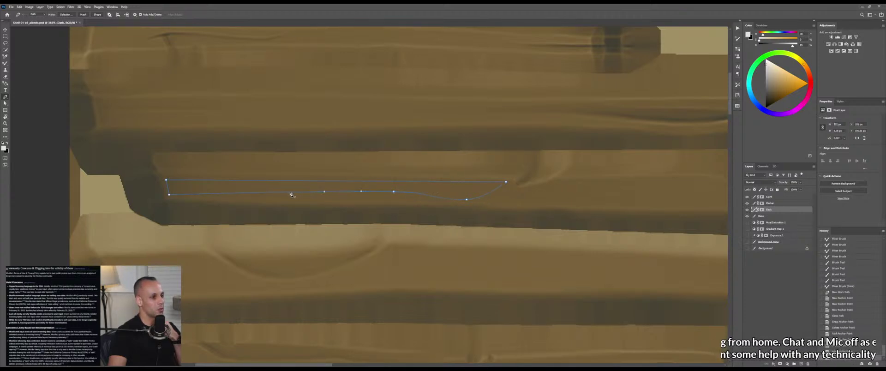
left_click(289, 192)
left_click_drag(290, 192, 292, 197)
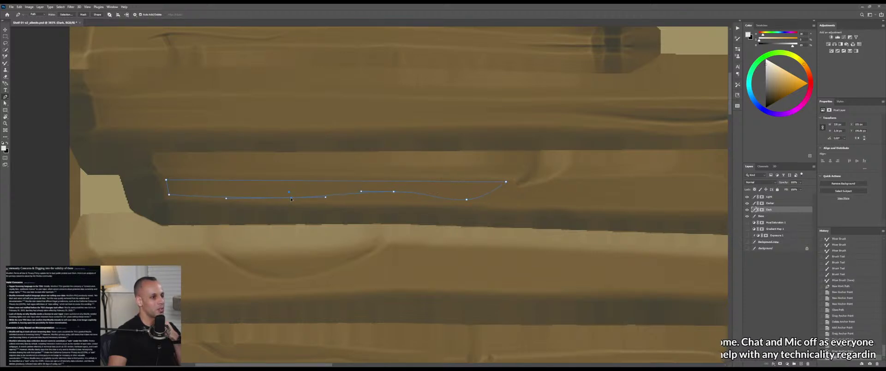
Add three anchor points along the path's upper edge and shift them to give it a subtle wave
left_click(474, 182)
left_click_drag(474, 182, 478, 180)
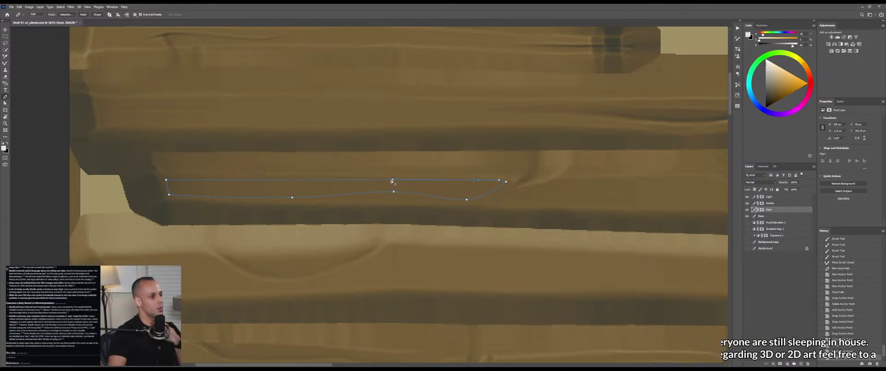
left_click_drag(392, 181, 388, 184)
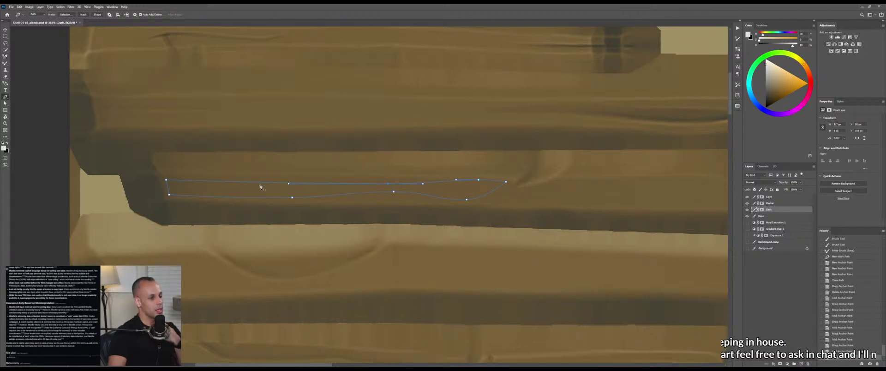
left_click_drag(262, 182, 262, 181)
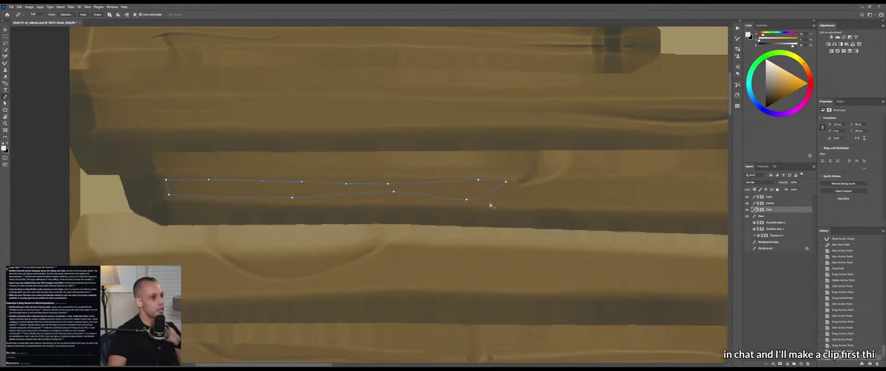
Convert the path to a selection and fill it with a white gradient on the Dark layer's mask
key("ctrl+Return")
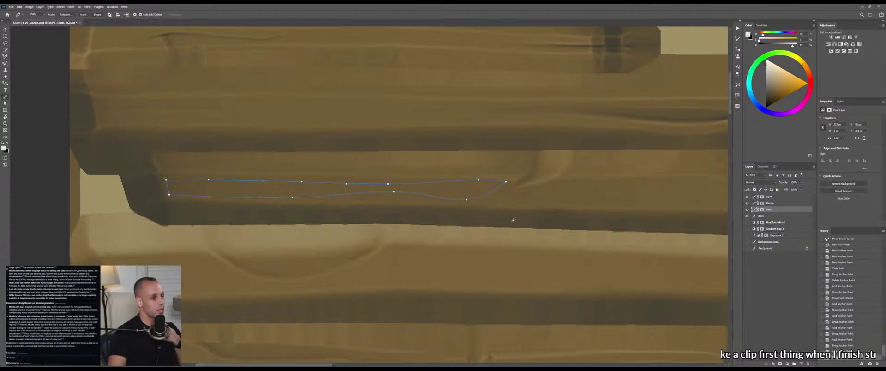
left_click(762, 211)
key("g")
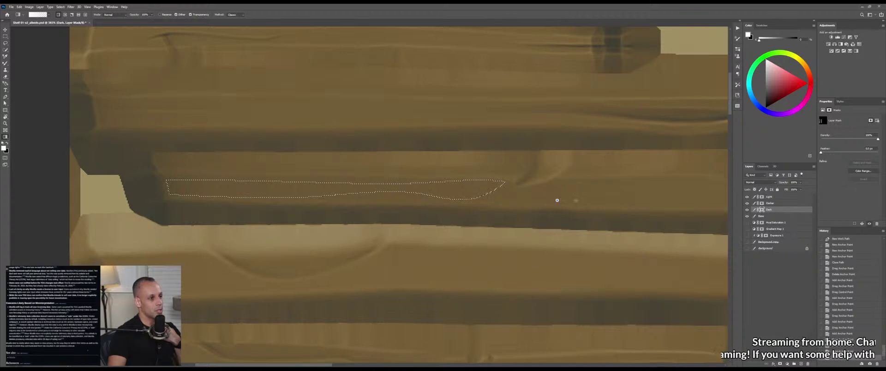
left_click_drag(557, 201, 454, 199)
key("x")
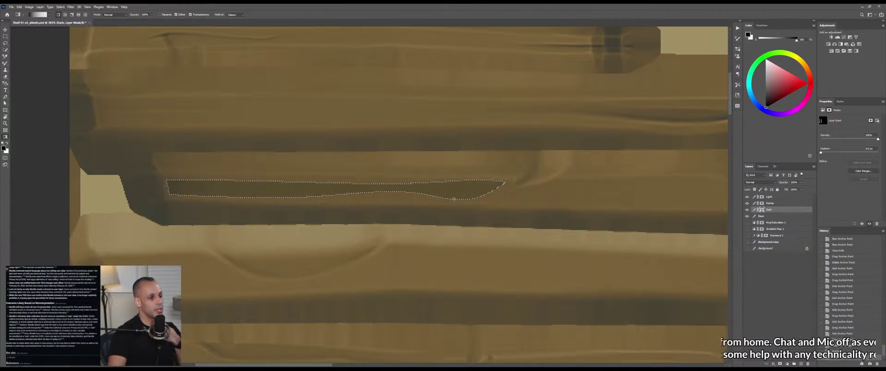
Fade the selected dark shape with black gradients across its upper and lower edges, and deselect it
left_click_drag(351, 145, 348, 186)
key("ctrl+z")
left_click_drag(346, 172, 338, 204)
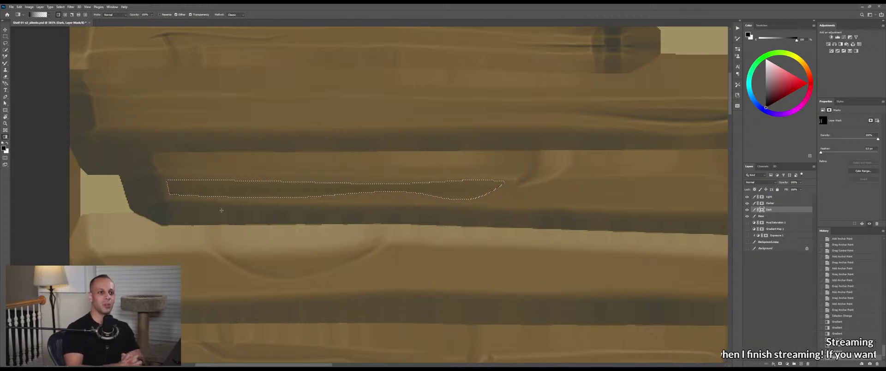
key("ctrl+d")
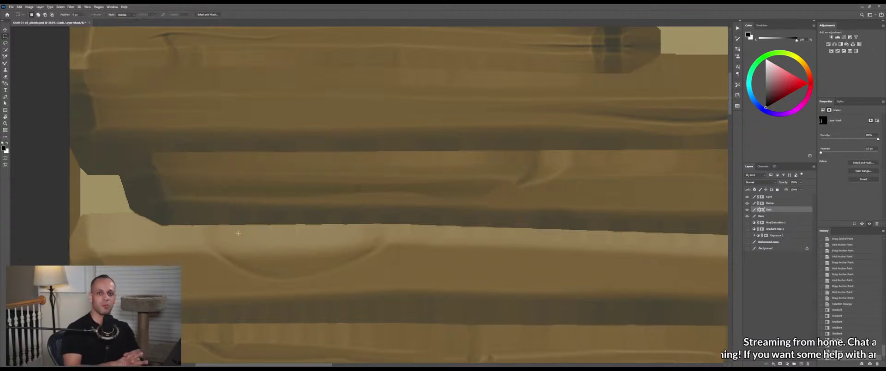
Soften the dark shape's right tip with the Mixer Brush and retouch it with small black and white Brush strokes
key("ctrl+space")
mouse_move(418, 235)
left_mouse_down()
mouse_move(394, 240)
mouse_move(409, 237)
left_mouse_up()
left_click(409, 238)
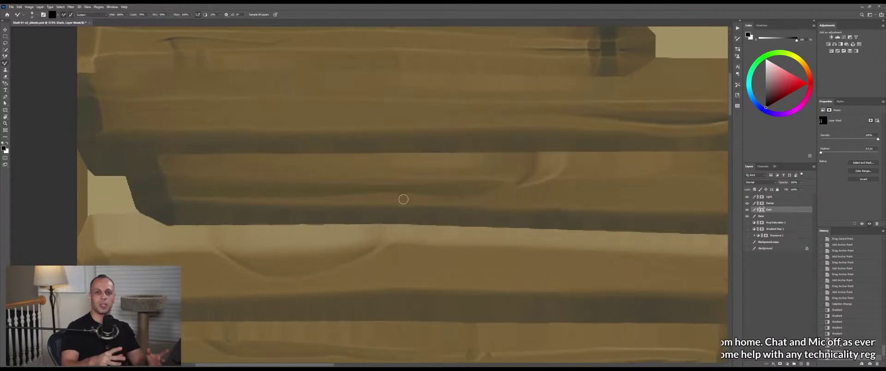
key("b")
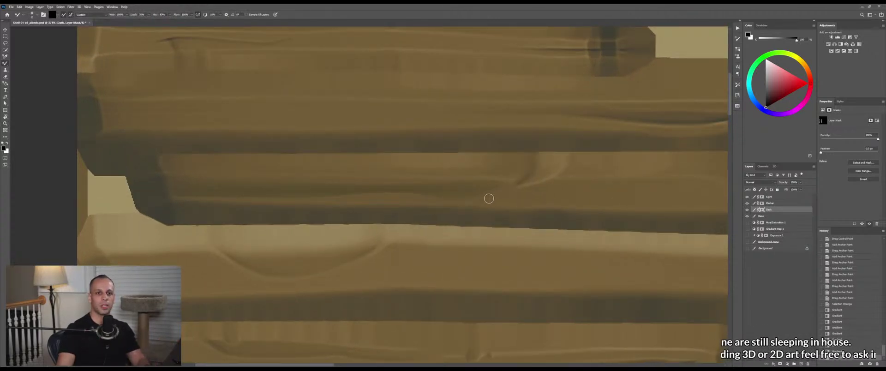
scroll(501, 196, "up", 3)
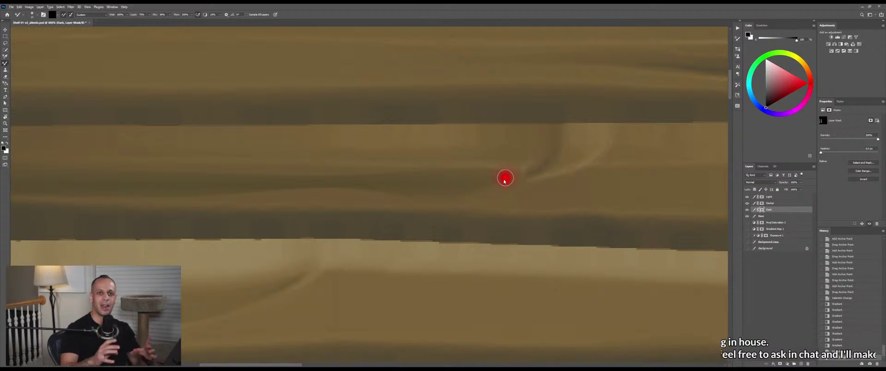
key("shift+b")
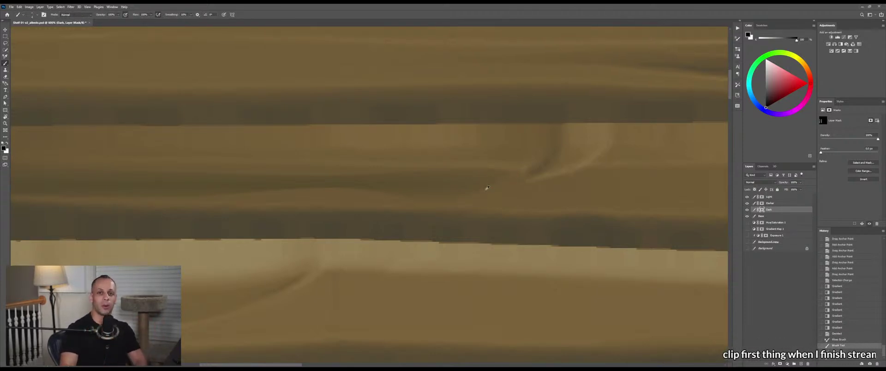
key("x")
scroll(502, 174, "up", 2)
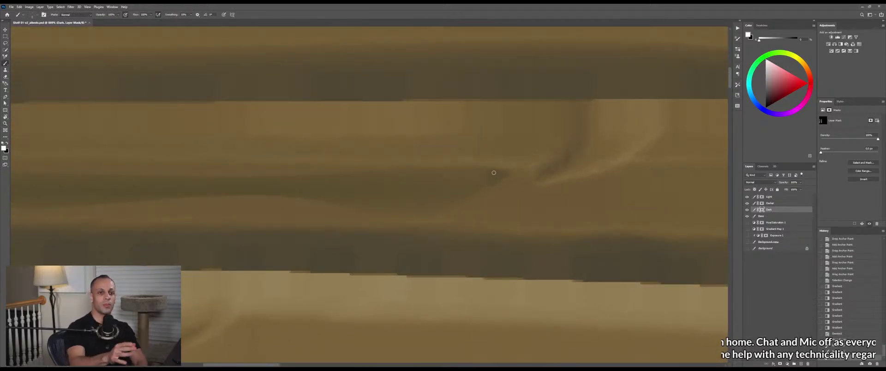
Blend the retouched right tip of the dark shape with short Mixer Brush strokes
key("shift+b")
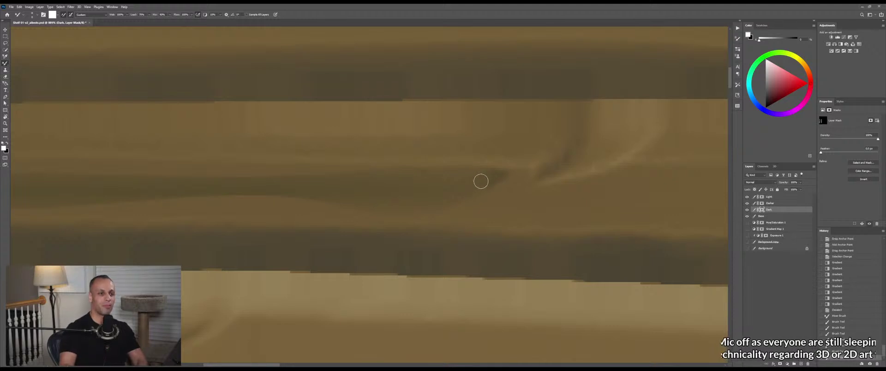
left_click_drag(481, 182, 490, 174)
left_click_drag(490, 175, 477, 184)
mouse_move(478, 183)
left_mouse_down()
mouse_move(494, 177)
mouse_move(481, 180)
left_mouse_up()
left_click_drag(481, 180, 486, 187)
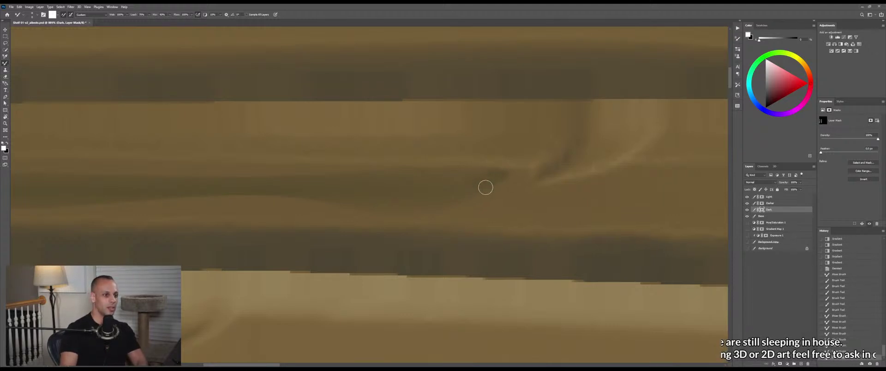
Strengthen the lower right edge of the dark shape with white Brush strokes on the mask, blending with the Mixer Brush
key("shift+b")
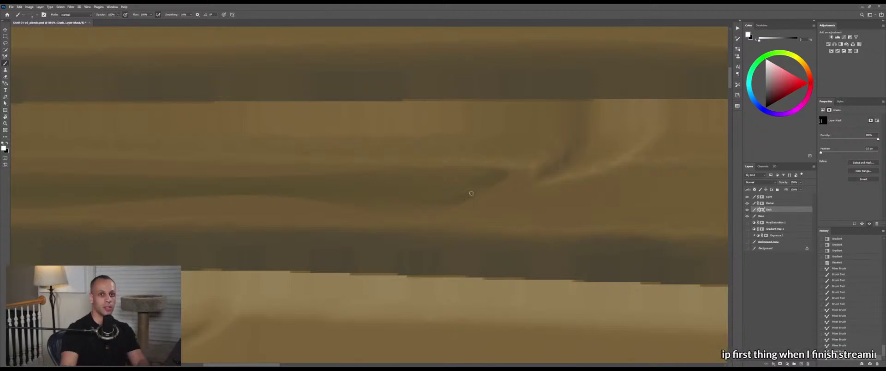
left_click_drag(457, 195, 458, 193)
key("shift+b")
key("shift+b")
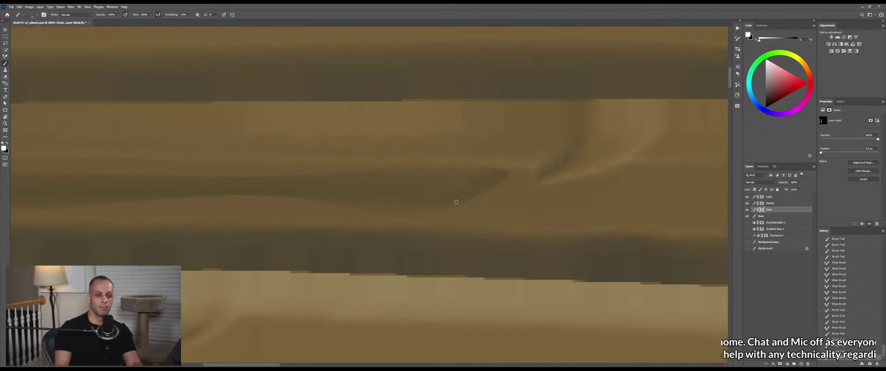
key("shift+b")
mouse_move(456, 202)
left_mouse_down()
mouse_move(420, 219)
mouse_move(435, 213)
mouse_move(399, 193)
left_mouse_up()
key("z")
left_click(367, 202)
key("b")
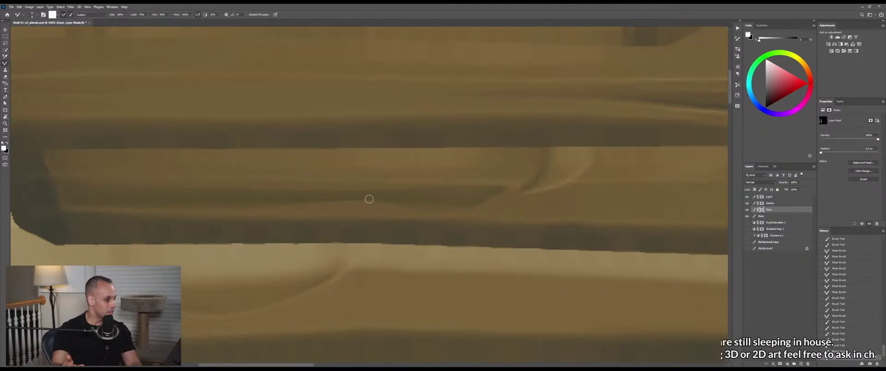
key("shift+b")
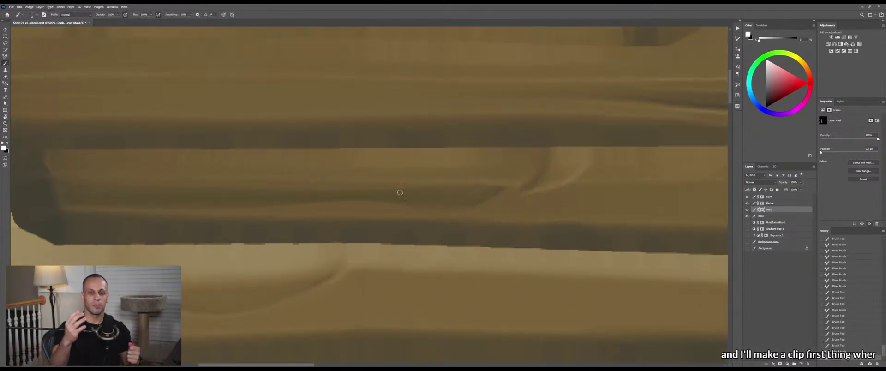
Refine the dark shape's edges along the plank with black Brush strokes on the mask and blend them with the Mixer Brush
key("x")
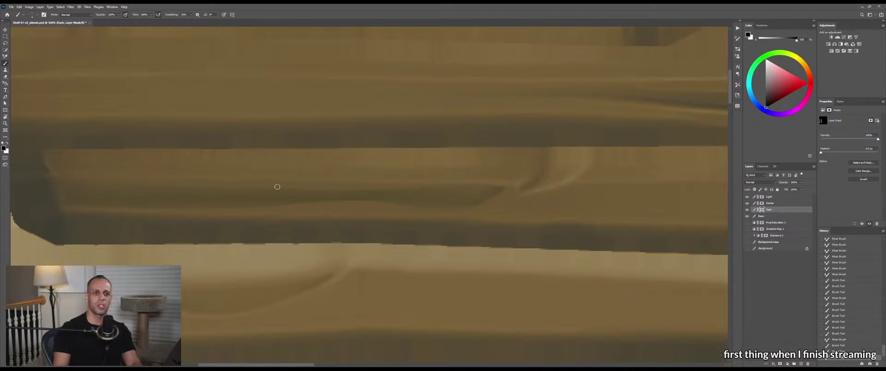
left_click_drag(400, 189, 423, 184)
left_click_drag(435, 188, 538, 193)
left_click_drag(424, 209, 347, 215)
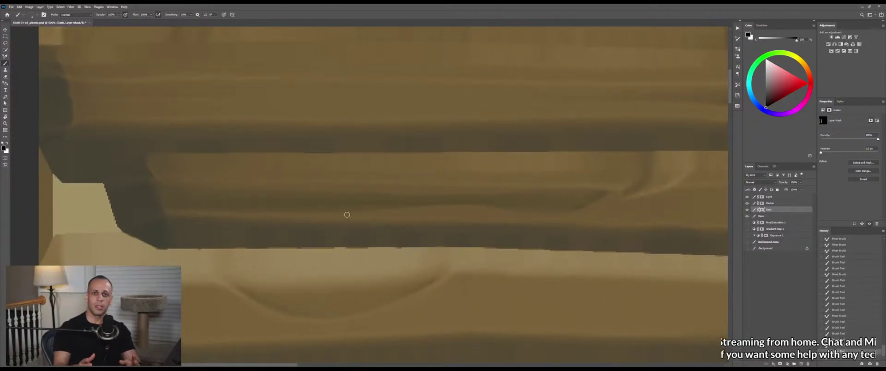
key("shift+b")
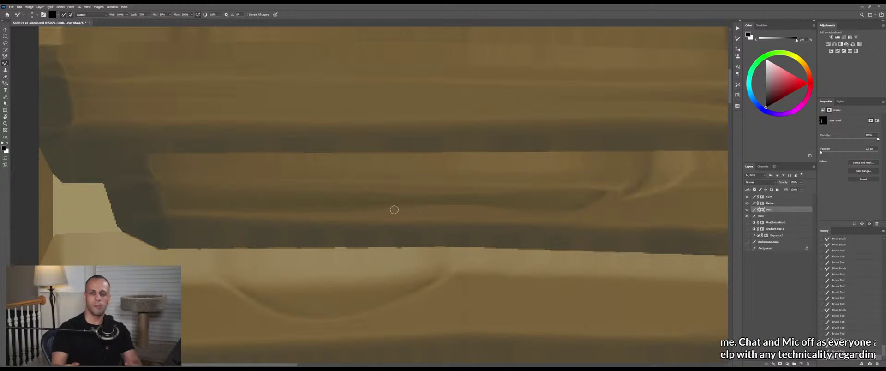
left_click_drag(394, 222, 491, 219)
key("shift+b")
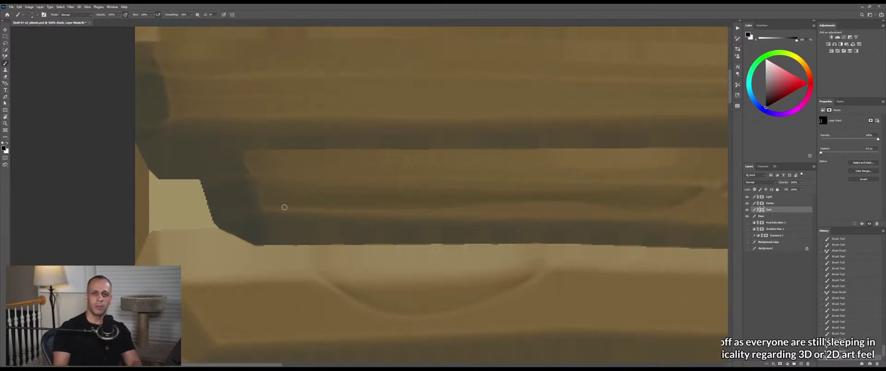
Trim the left end of the dark grain with black strokes, enlarging the Brush, and save the texture
left_click_drag(272, 208, 438, 211)
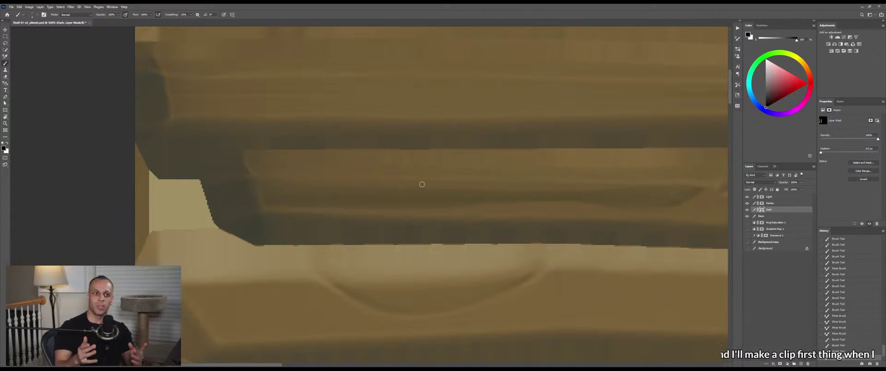
mouse_move(389, 185)
left_mouse_down()
mouse_move(275, 182)
mouse_move(365, 182)
left_mouse_up()
left_click_drag(282, 198, 295, 200)
left_click_drag(242, 188, 265, 240)
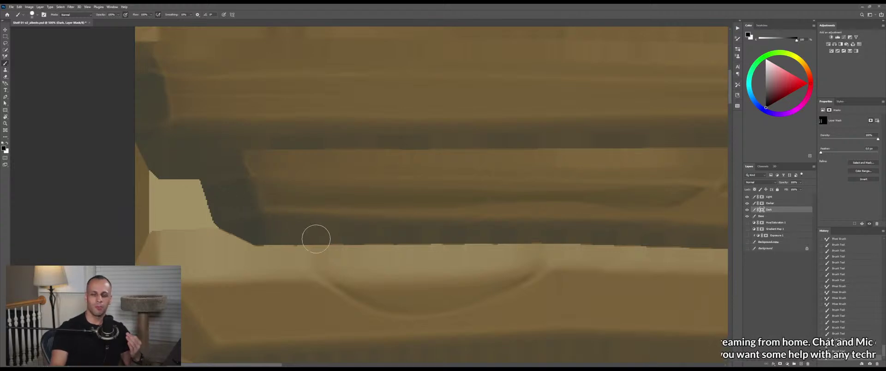
key("ctrl+s")
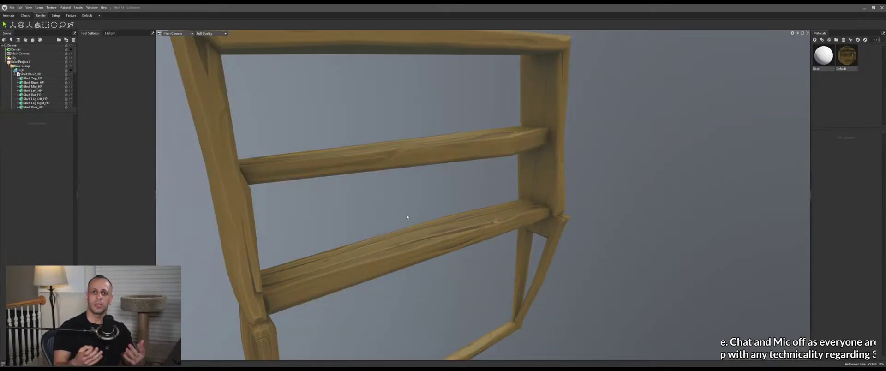
Examine the updated shelf in Marmoset Toolbag and return to the curved chip on the third plank in Photoshop
mouse_move(429, 203)
left_mouse_down()
mouse_move(364, 192)
mouse_move(324, 208)
mouse_move(348, 186)
mouse_move(418, 215)
mouse_move(392, 197)
mouse_move(416, 188)
mouse_move(425, 198)
left_mouse_up()
scroll(349, 186, "down", 5)
scroll(399, 193, "up", 4)
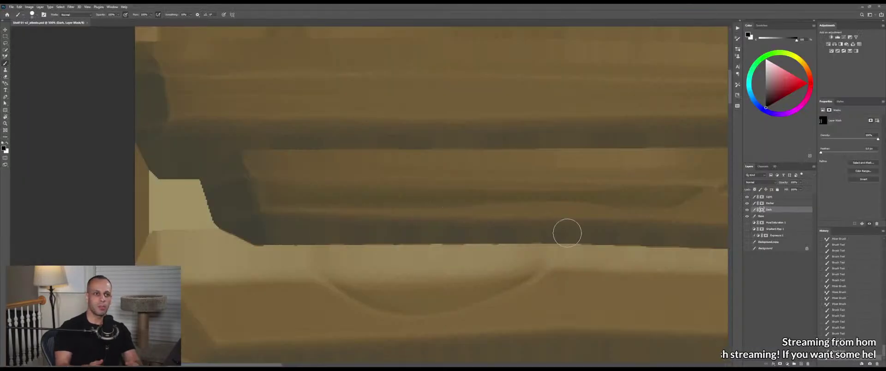
left_click_drag(567, 233, 442, 233)
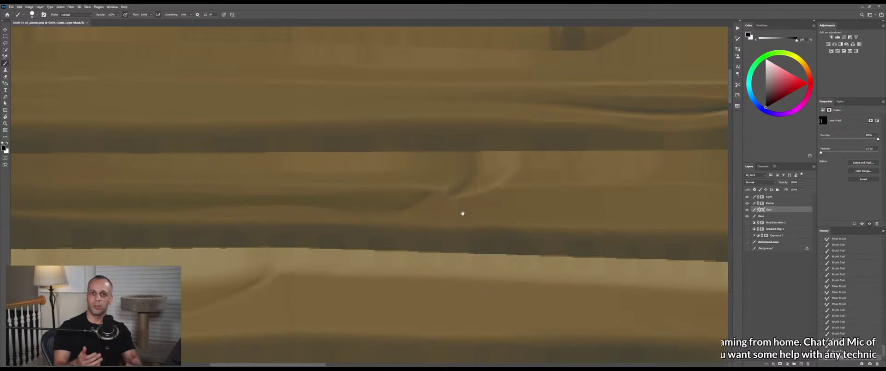
key("shift+b")
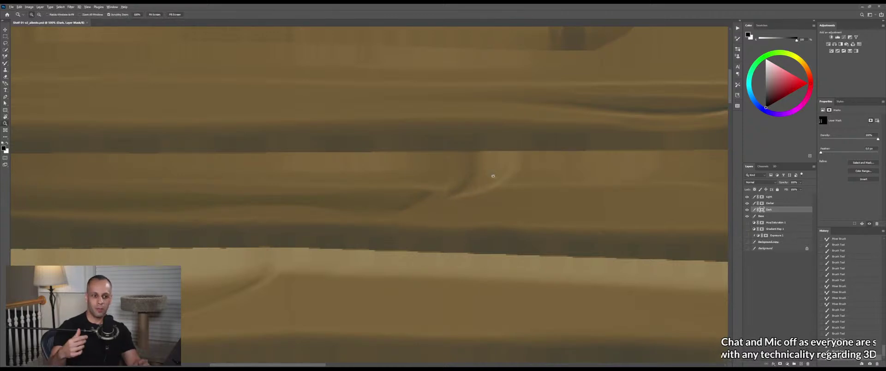
On the Dark layer, trace the upper edge of a long grain shape with the Pen tool along the third plank, starting below the curved chip
left_click_drag(491, 177, 473, 185)
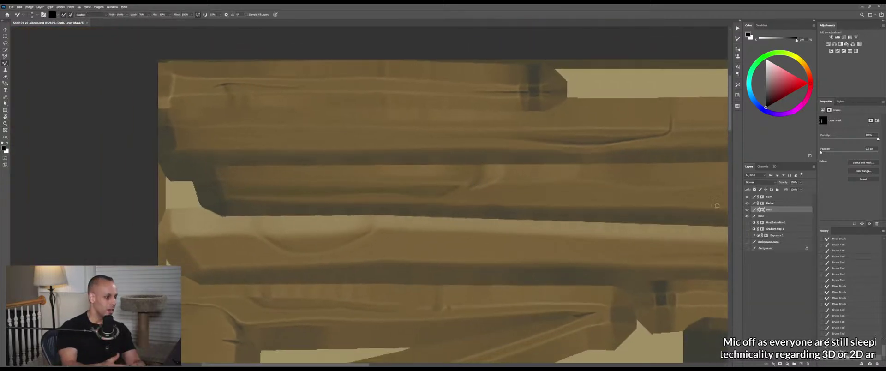
left_click(775, 197)
key("z")
scroll(473, 189, "up", 5)
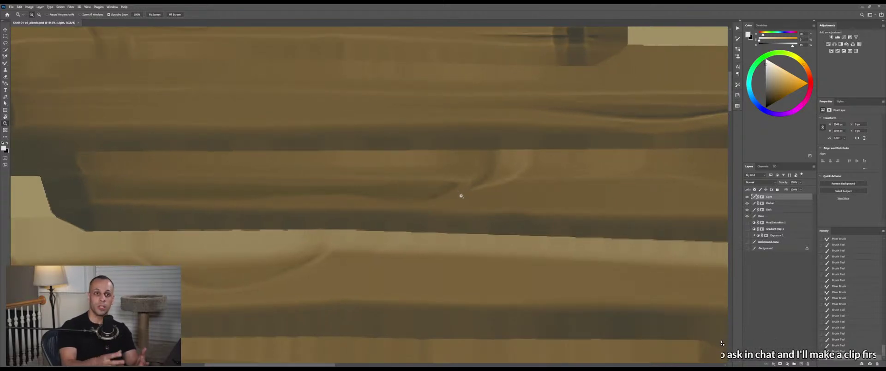
left_click(779, 210)
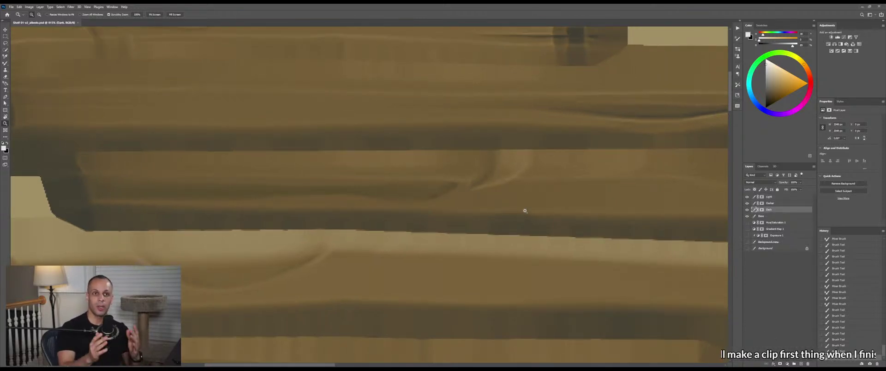
left_click_drag(512, 214, 508, 216)
left_click_drag(568, 207, 327, 234)
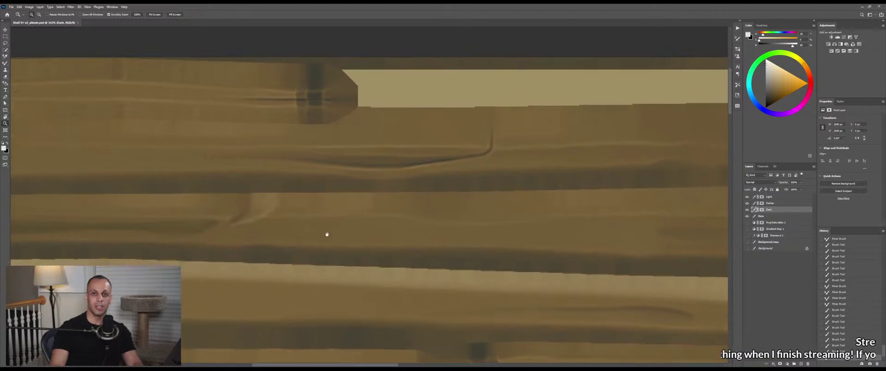
key("p")
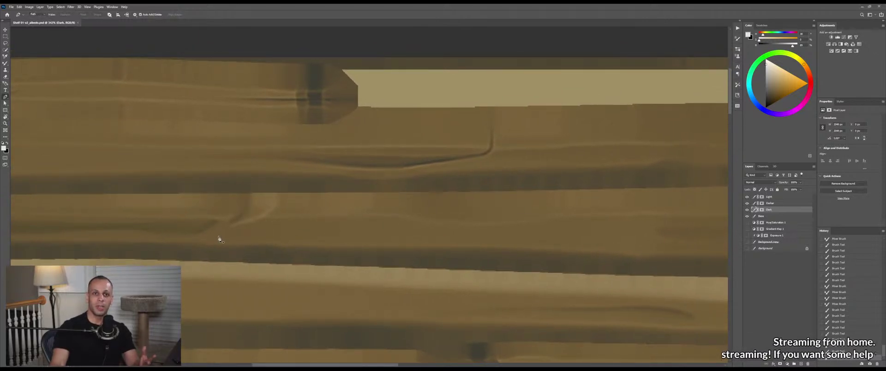
left_click(218, 237)
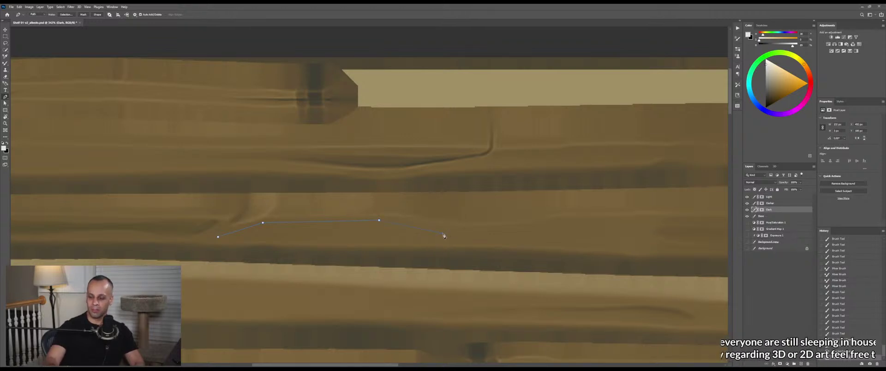
scroll(564, 229, "right", 4)
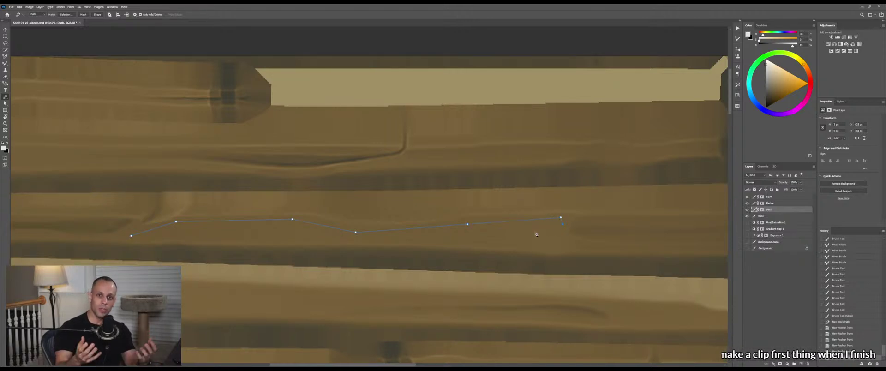
Outline the grain's forked right end and lower edge with the Pen tool and close the path at its starting point
left_click(568, 250)
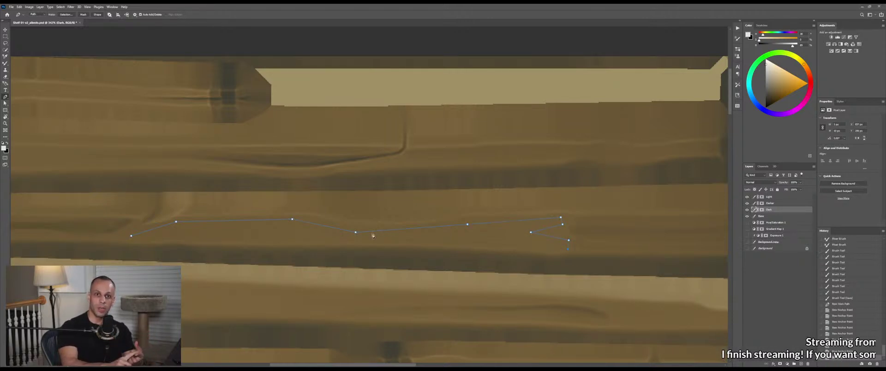
left_click(475, 237)
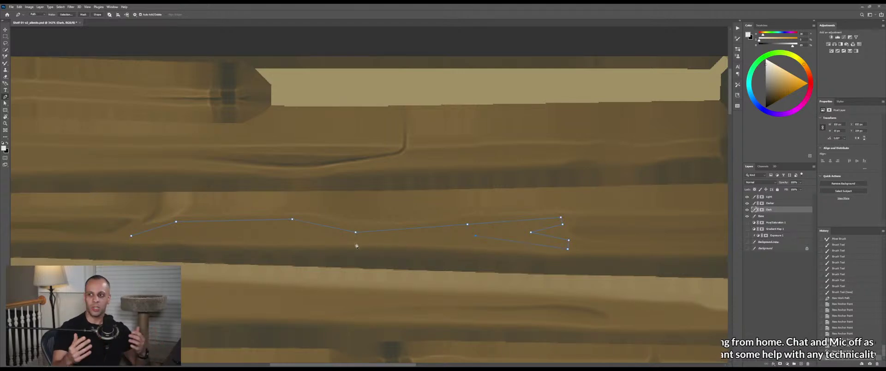
left_click(359, 241)
left_click_drag(400, 242, 566, 233)
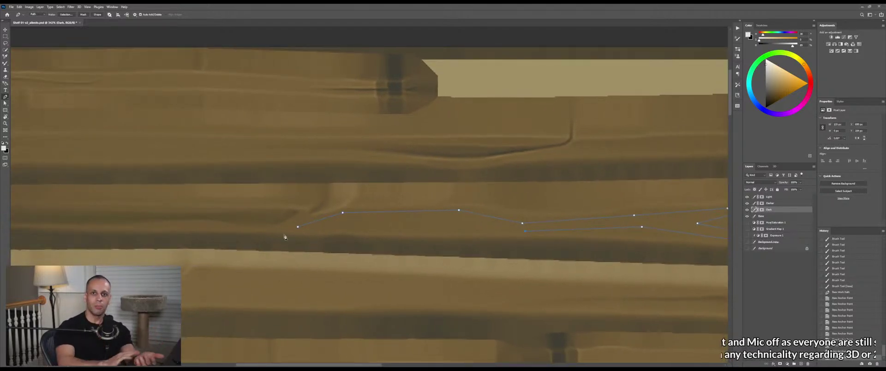
left_click(298, 227)
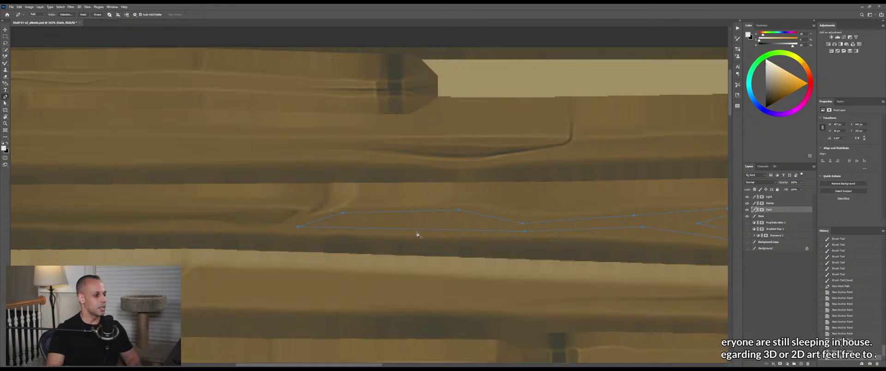
Smooth the path's tapered left end by adding and dragging anchor points and removing the sharp ones
left_click(407, 229)
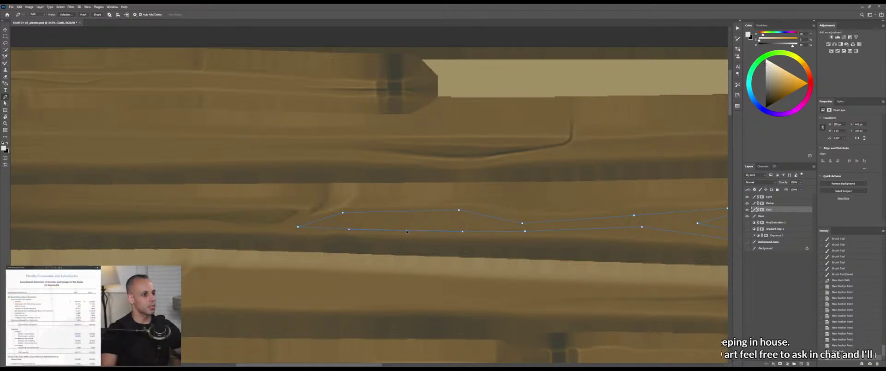
left_click(344, 213)
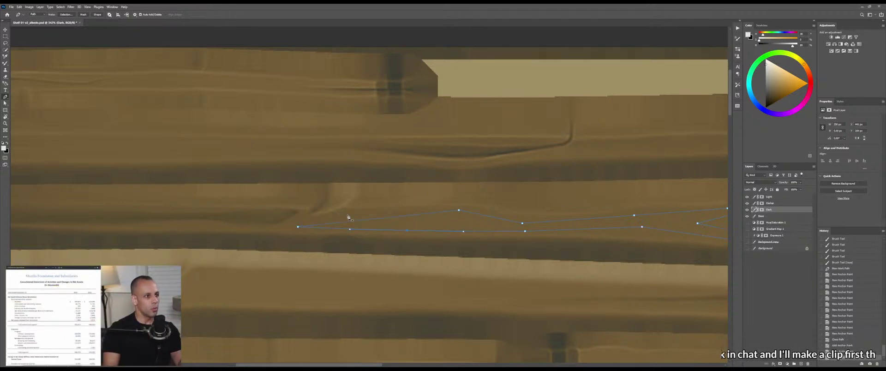
left_click(353, 222)
left_click_drag(353, 221, 322, 220)
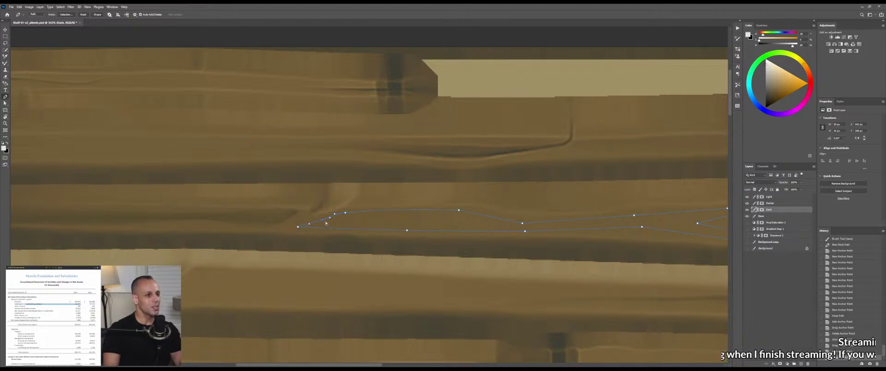
left_click(348, 228)
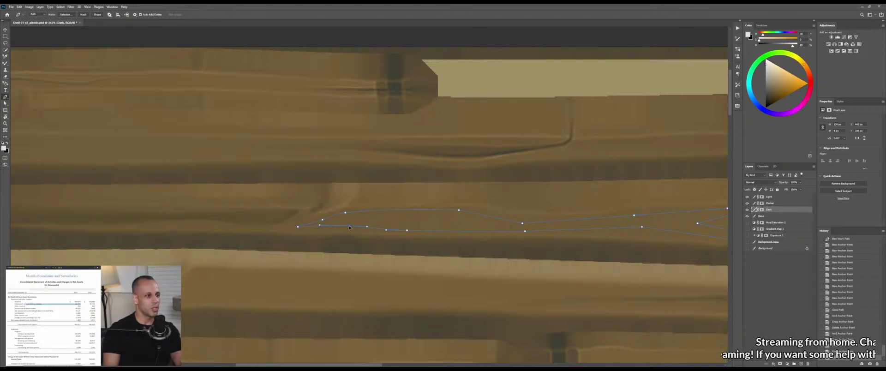
left_click_drag(349, 227, 350, 227)
Round the narrow waist and the upper edge of the grain path into flowing curves with adjusted anchor points
left_click(466, 232)
left_click_drag(467, 232, 439, 220)
left_click(445, 228)
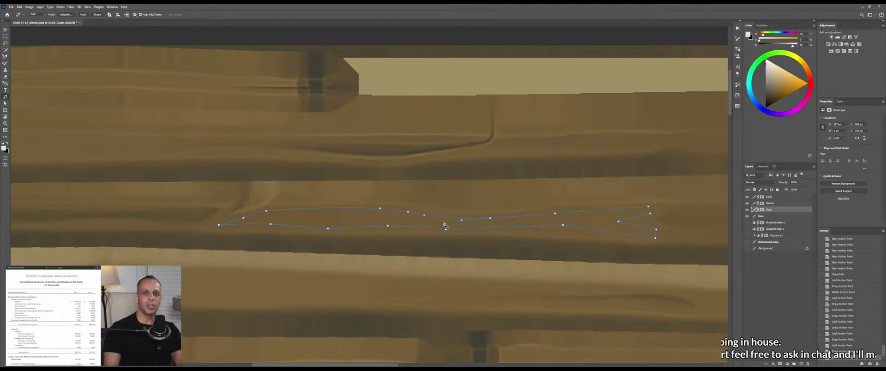
left_click(444, 222)
left_click_drag(525, 221, 474, 213)
left_click(469, 215)
left_click(473, 215)
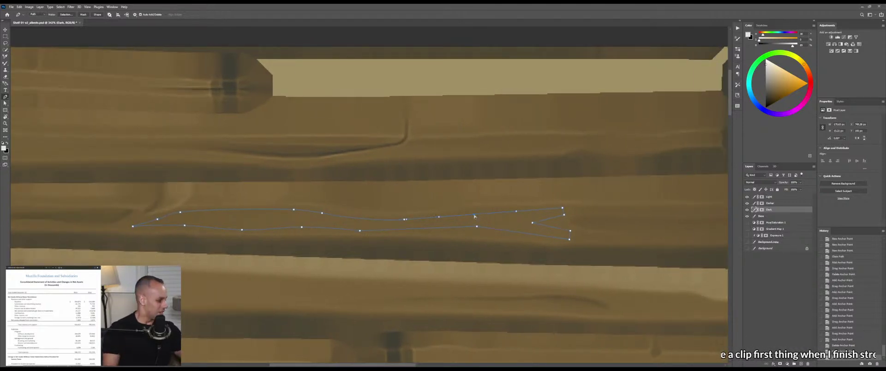
Curve the upper and lower prongs and the inner notch of the path's forked right end
left_click(532, 210)
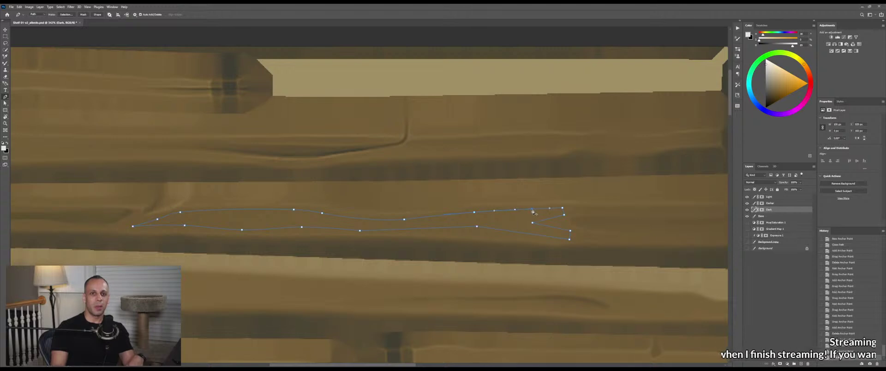
left_click_drag(532, 212, 548, 218)
left_click(549, 217)
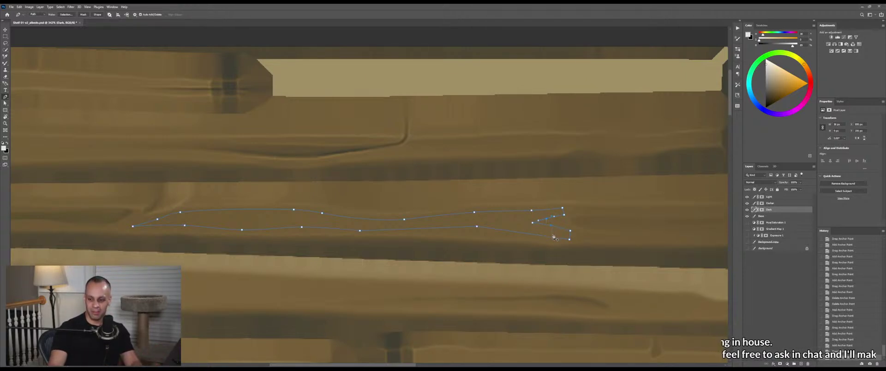
left_click_drag(544, 236, 545, 237)
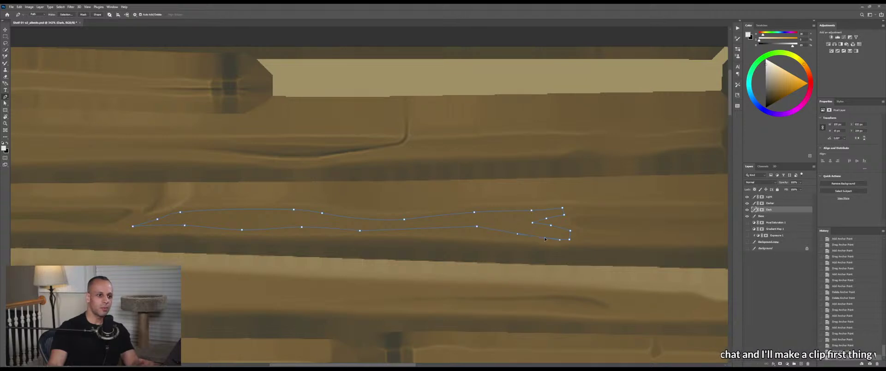
Smooth the path's lower edge from the fork to the middle by repositioning and replacing anchor points
mouse_move(477, 227)
left_mouse_down()
mouse_move(480, 238)
mouse_move(477, 231)
left_mouse_up()
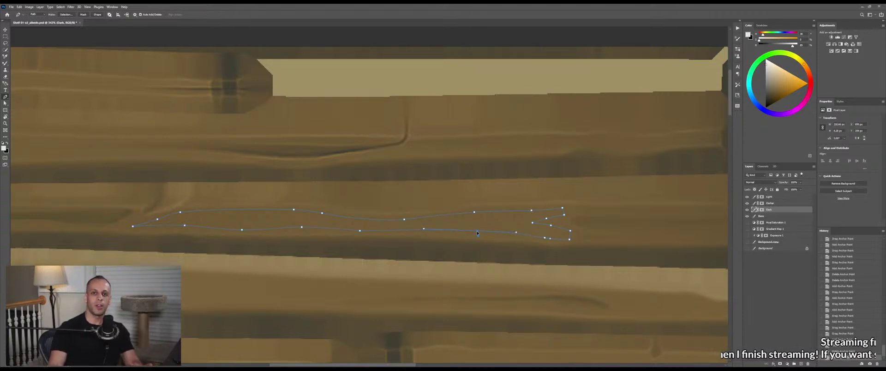
left_click(360, 231)
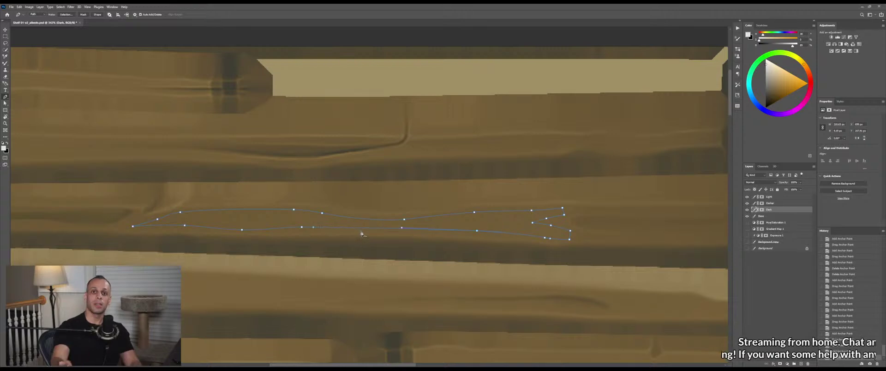
left_click(378, 229)
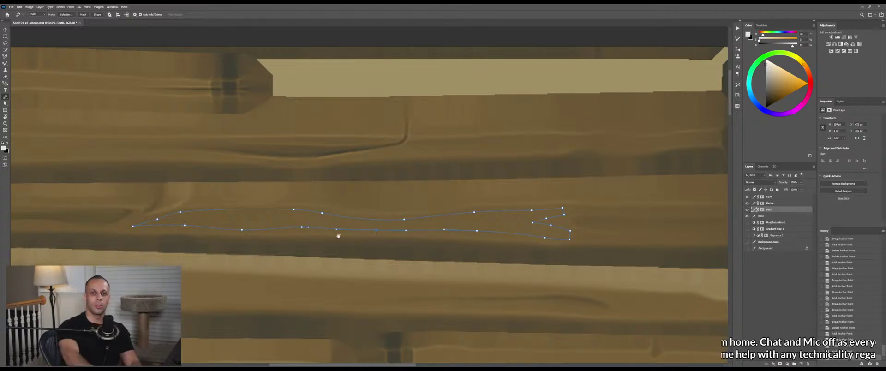
left_click_drag(379, 215, 404, 215)
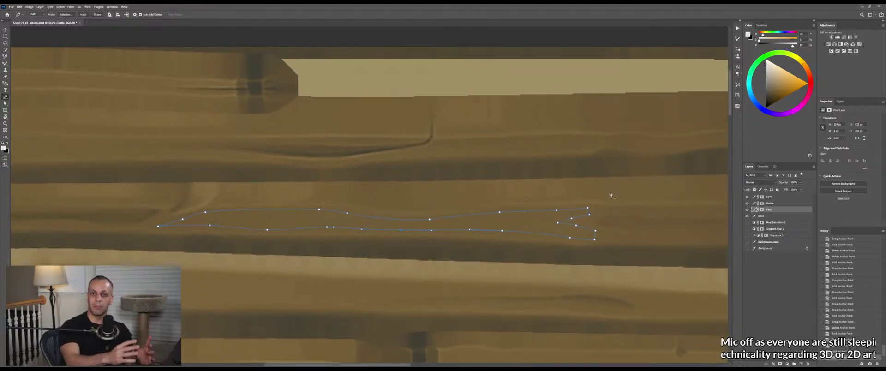
Round the blunt tips of both fork prongs with added anchor points
key("z")
left_click(594, 209)
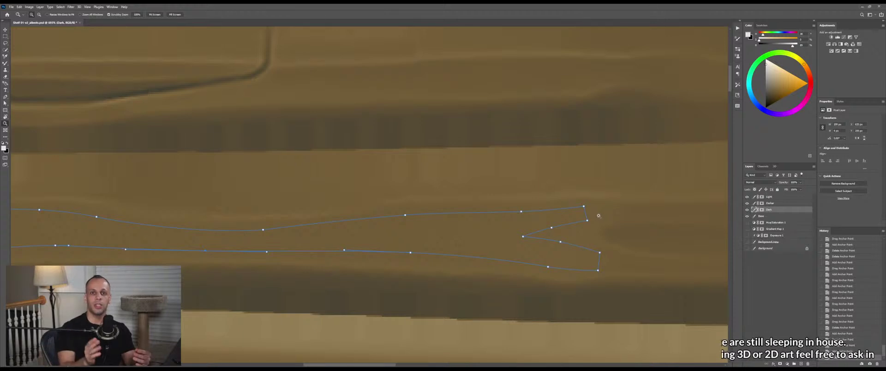
key("p")
left_click(586, 214)
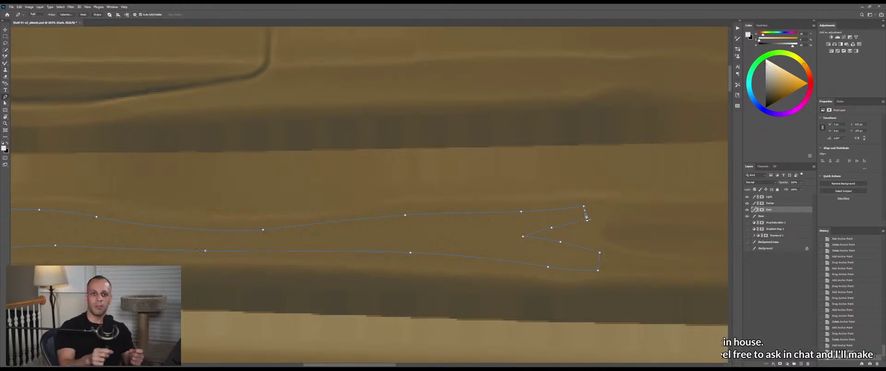
left_click(602, 259)
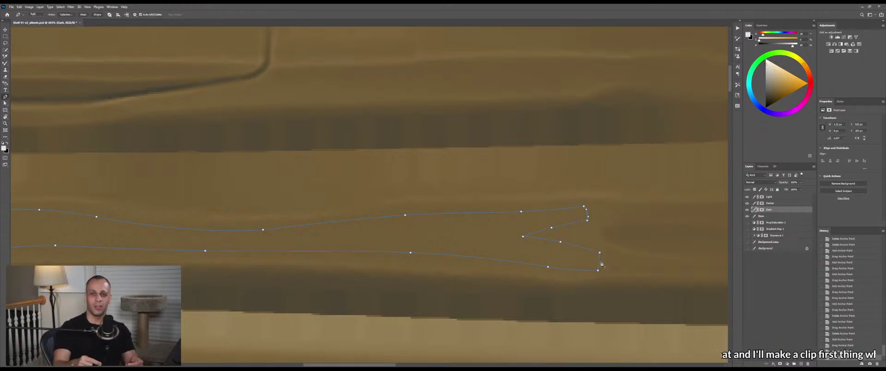
left_click_drag(602, 264, 602, 262)
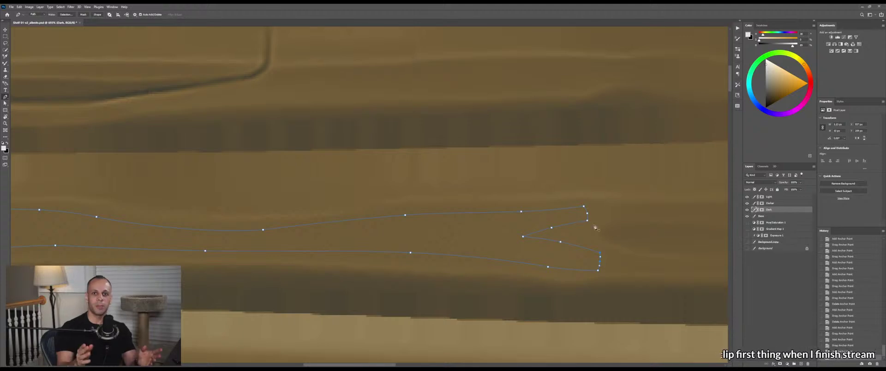
Convert the path to a selection and fill it on the Dark layer mask with a white gradient
key("z")
left_click_drag(542, 196, 508, 204)
left_click_drag(453, 184, 474, 196)
key("p")
key("ctrl+Return")
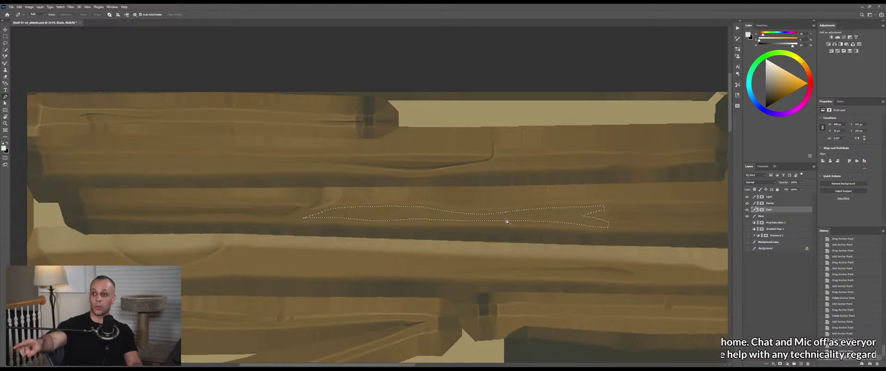
left_click(762, 210)
key("g")
key("x")
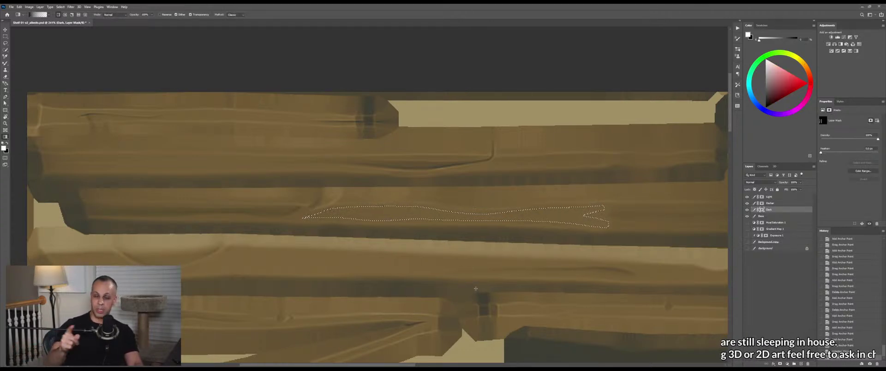
left_click_drag(473, 297, 475, 323)
Fade the selected grain shape from its right and left ends with black gradients on the Dark mask
key("x")
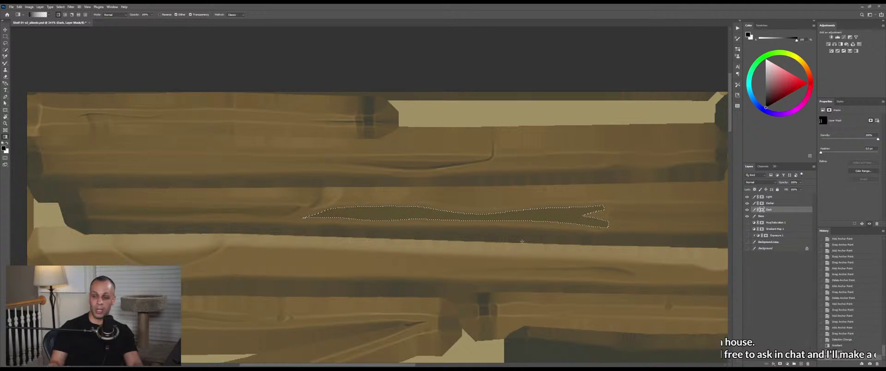
key("z")
left_click_drag(611, 222, 597, 222)
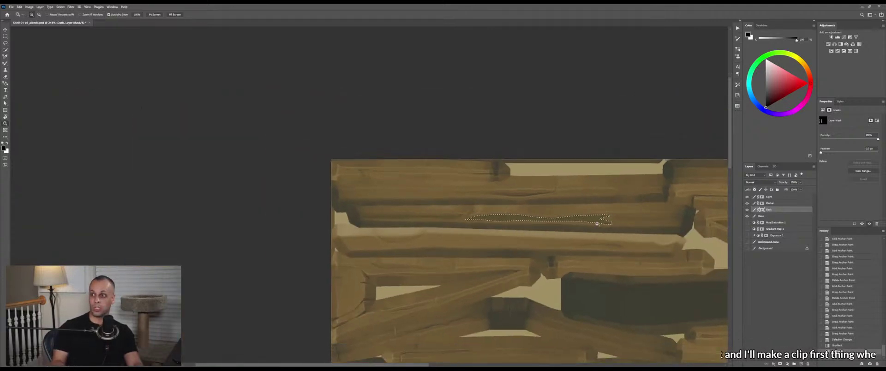
key("g")
left_click_drag(708, 221, 546, 232)
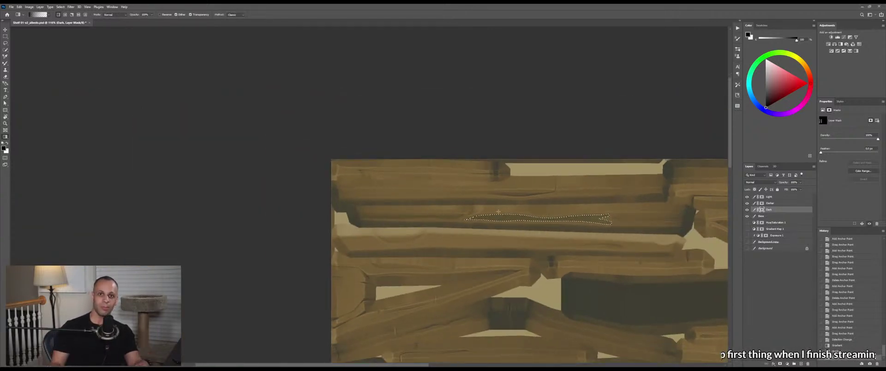
left_click_drag(419, 225, 521, 225)
scroll(537, 216, "up", 3)
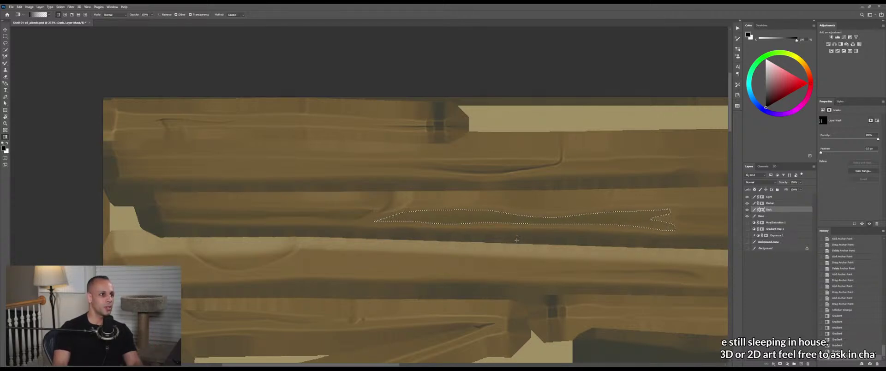
Soften the lower prong tip of the selected grain shape with Brush and Mixer Brush strokes on the Dark mask
key("m")
mouse_move(533, 234)
left_mouse_down()
mouse_move(518, 239)
mouse_move(552, 227)
mouse_move(385, 236)
mouse_move(563, 220)
left_mouse_up()
key("b")
key("shift+b")
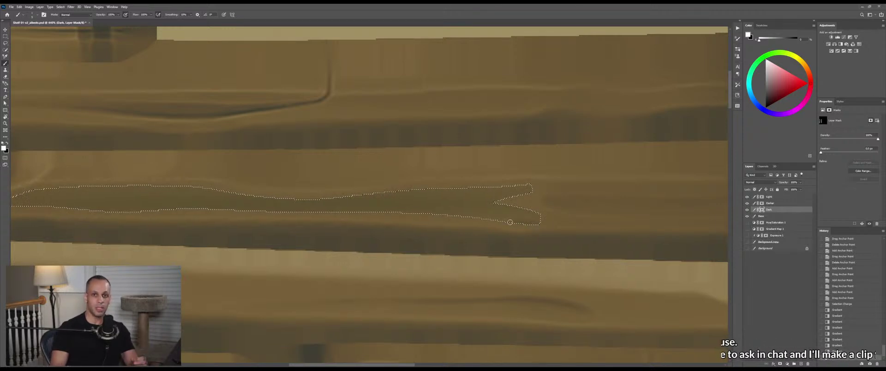
key("shift+b")
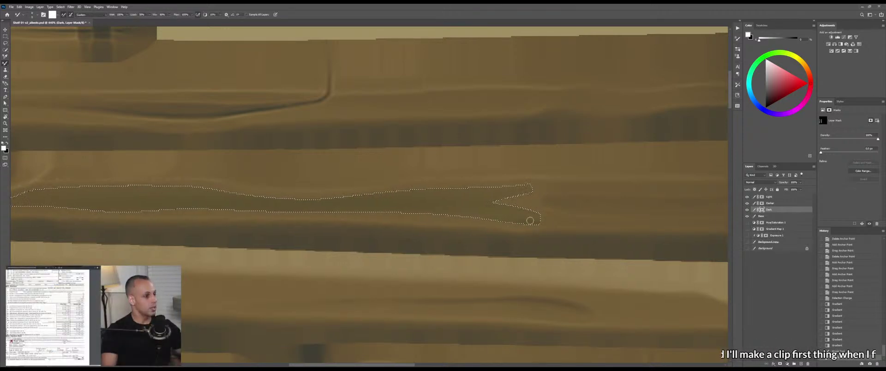
left_click_drag(527, 220, 529, 220)
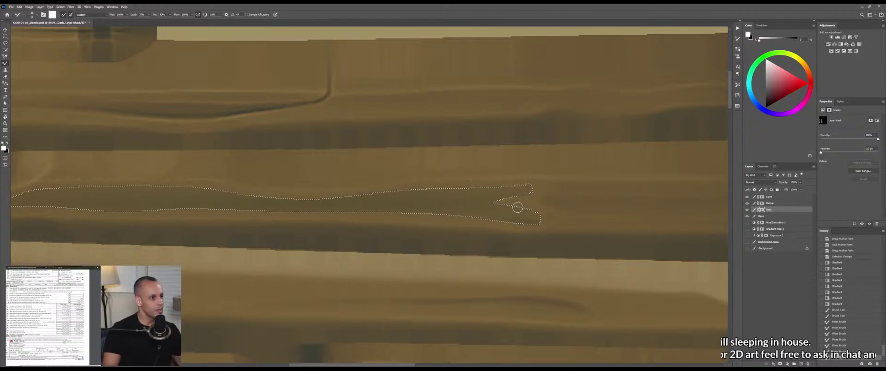
Touch up the lower prong tip with white brush strokes inside the selection, and deselect the grain shape
key("shift+b")
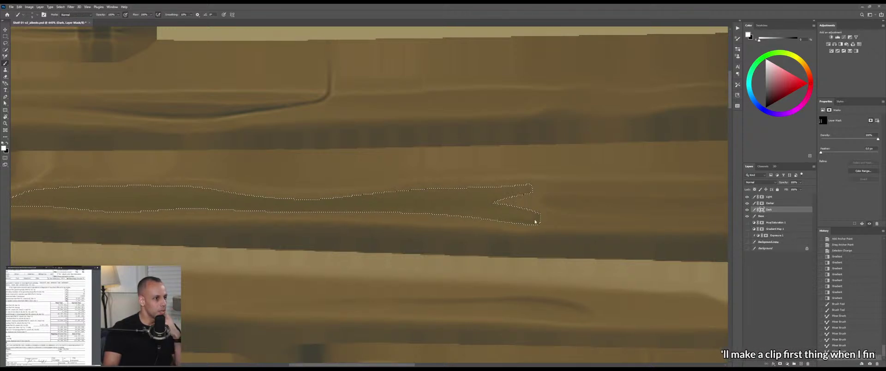
key("shift+b")
key("shift+b")
key("shift+b")
mouse_move(520, 224)
left_mouse_down()
mouse_move(526, 219)
mouse_move(509, 214)
mouse_move(536, 220)
left_mouse_up()
key("ctrl+d")
Blend the notch between the two fork prongs into the surrounding wood with the Mixer Brush
key("m")
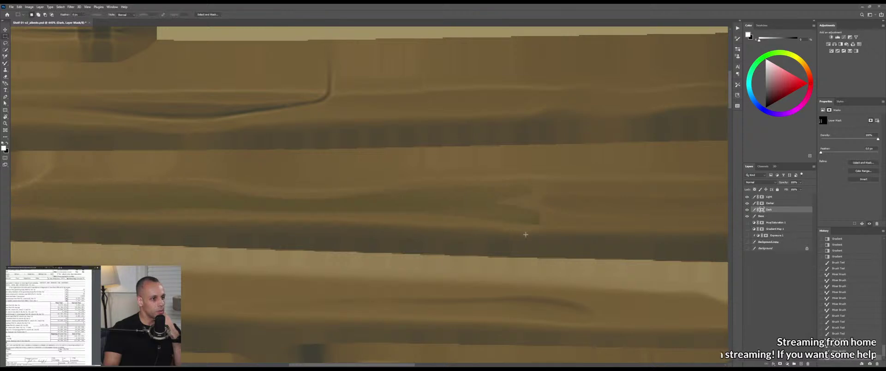
key("b")
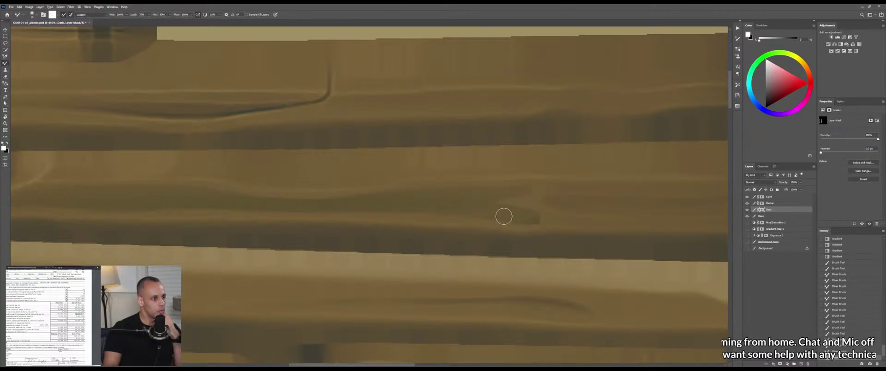
key("shift+b")
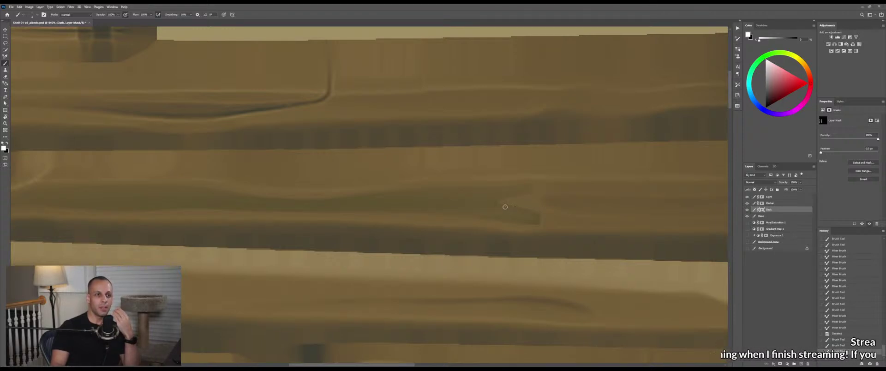
key("shift+b")
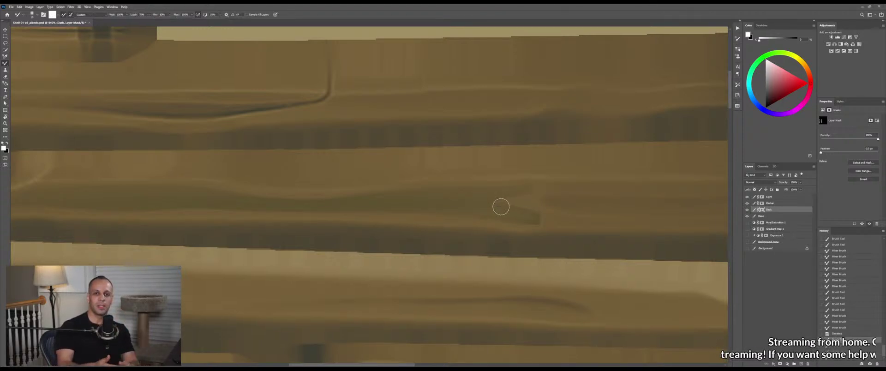
mouse_move(489, 205)
left_mouse_down()
mouse_move(546, 212)
mouse_move(504, 205)
left_mouse_up()
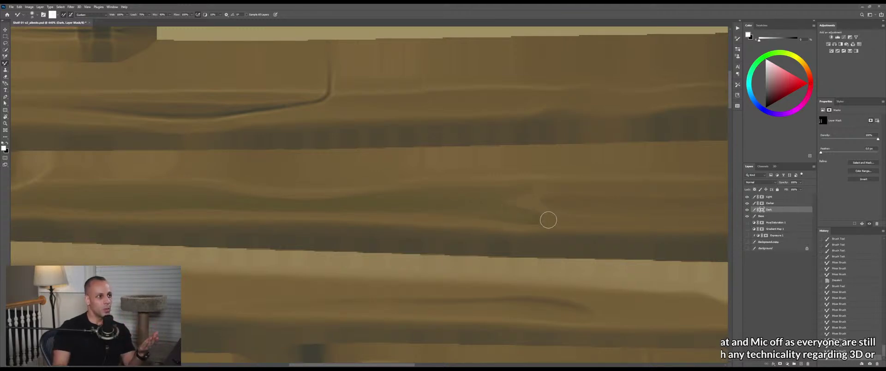
Blend the grain's upper and lower edges along its length with the Mixer Brush and save the texture
mouse_move(549, 220)
left_mouse_down()
mouse_move(533, 203)
mouse_move(533, 188)
mouse_move(456, 185)
left_mouse_up()
mouse_move(514, 181)
left_mouse_down()
mouse_move(446, 184)
mouse_move(461, 191)
left_mouse_up()
left_click_drag(462, 195, 560, 202)
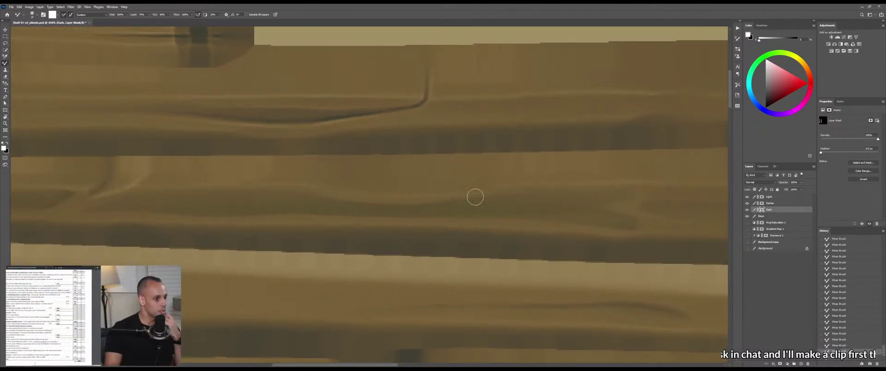
left_click_drag(447, 201, 520, 203)
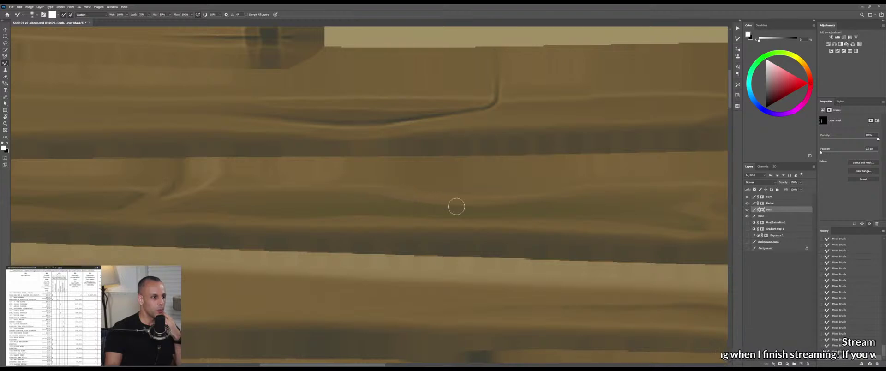
left_click_drag(402, 207, 543, 213)
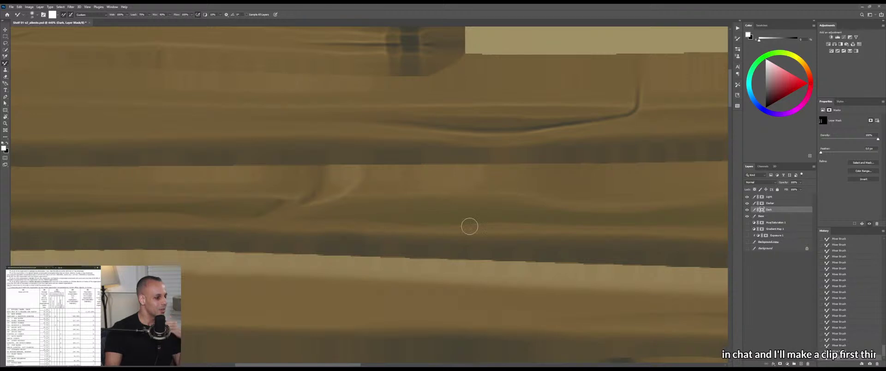
left_click_drag(496, 229, 367, 235)
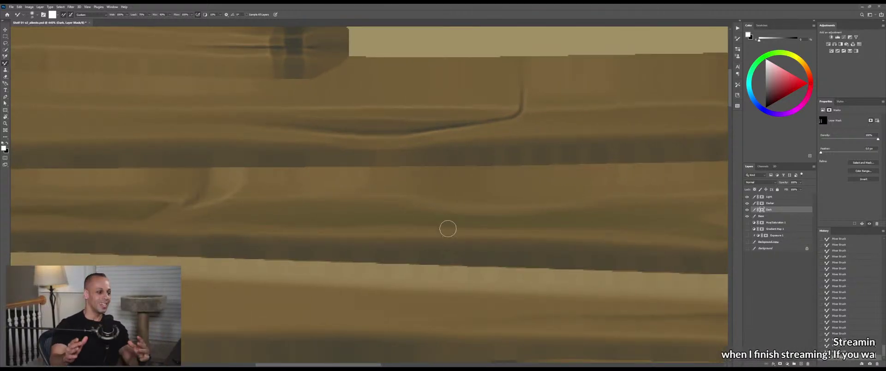
left_click_drag(470, 221, 384, 215)
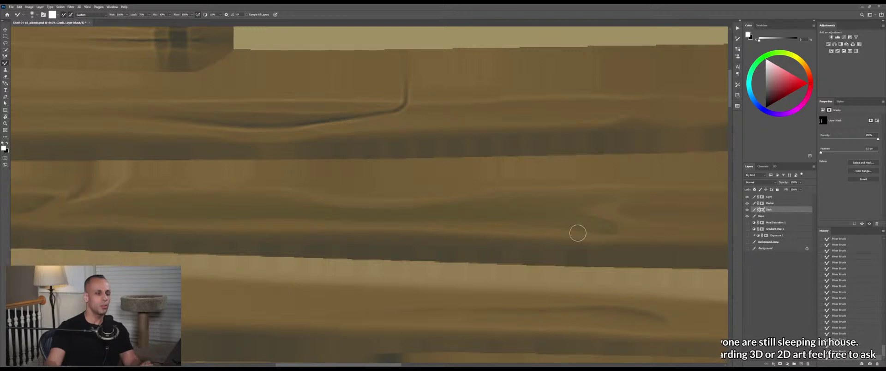
key("ctrl+space")
left_click_drag(527, 238, 503, 238)
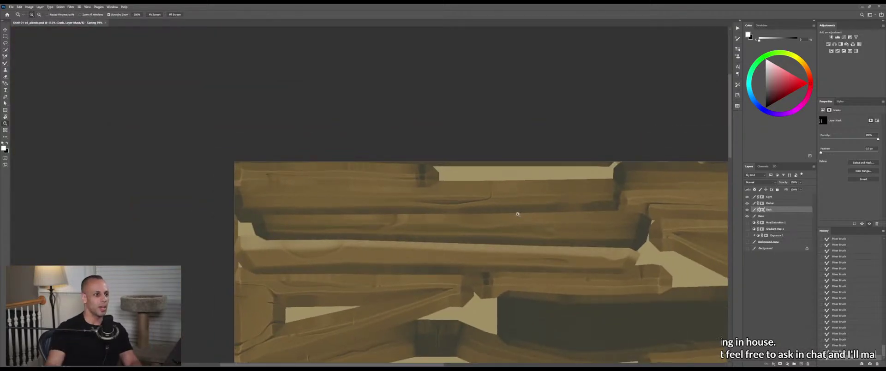
Switch to Marmoset Toolbag and inspect the updated shelf grain from near and far at different angles
key("alt+Tab")
left_click_drag(492, 190, 451, 210)
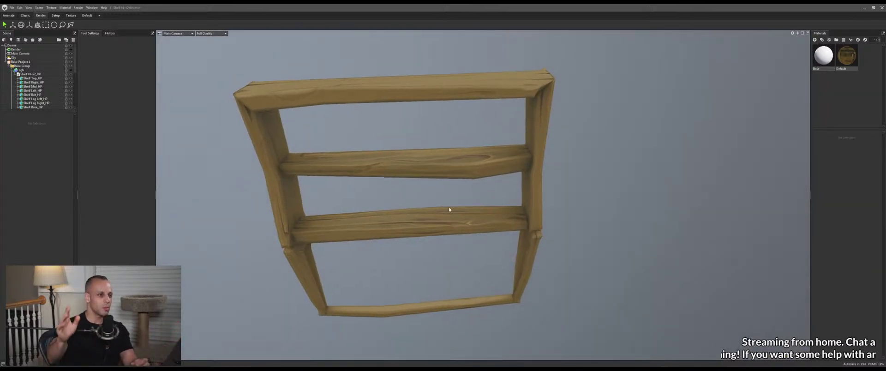
key("alt+Tab")
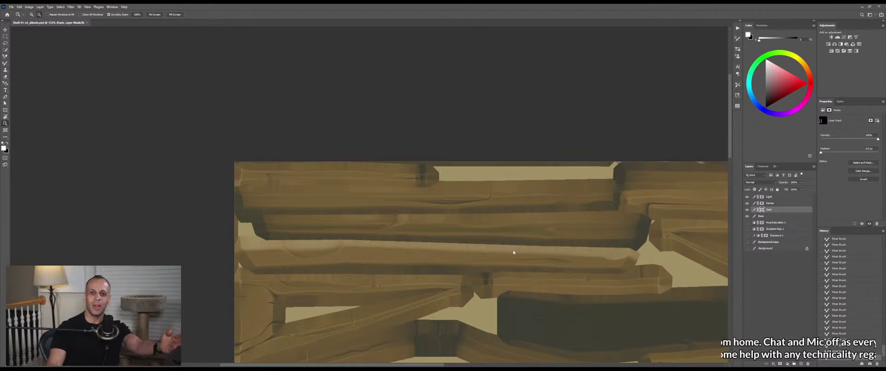
key("alt+Tab")
left_click_drag(485, 194, 505, 201)
scroll(498, 172, "down", 5)
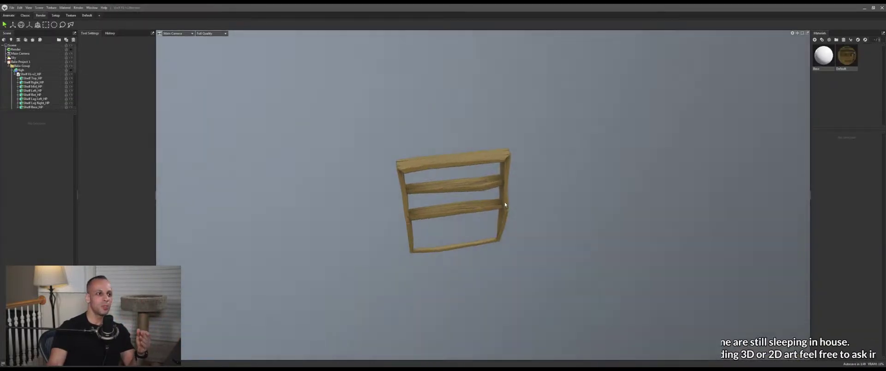
scroll(512, 217, "up", 6)
mouse_move(491, 246)
left_mouse_down()
mouse_move(485, 270)
mouse_move(492, 231)
mouse_move(474, 222)
mouse_move(527, 221)
left_mouse_up()
Back in Photoshop, fade the grain between the knot and the fork with black brush and Mixer Brush strokes, and save
key("alt+Tab")
mouse_move(457, 220)
left_mouse_down()
mouse_move(543, 220)
mouse_move(382, 202)
left_mouse_up()
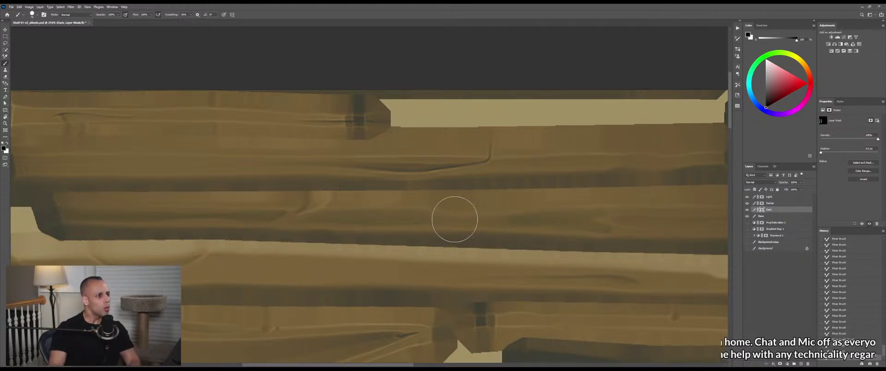
key("ctrl+plus")
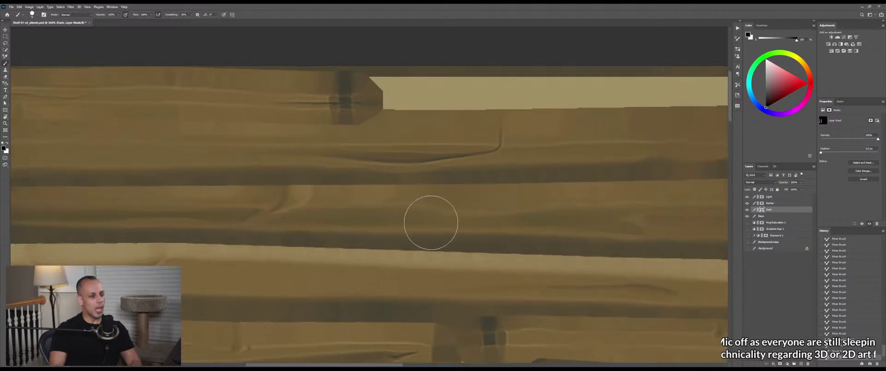
mouse_move(416, 220)
left_mouse_down()
mouse_move(392, 218)
mouse_move(397, 205)
mouse_move(397, 221)
mouse_move(454, 220)
left_mouse_up()
key("shift+b")
mouse_move(371, 217)
left_mouse_down()
mouse_move(558, 218)
mouse_move(431, 220)
mouse_move(525, 220)
mouse_move(495, 224)
mouse_move(515, 226)
left_mouse_up()
key("z")
left_click_drag(505, 234, 478, 240)
key("ctrl+s")
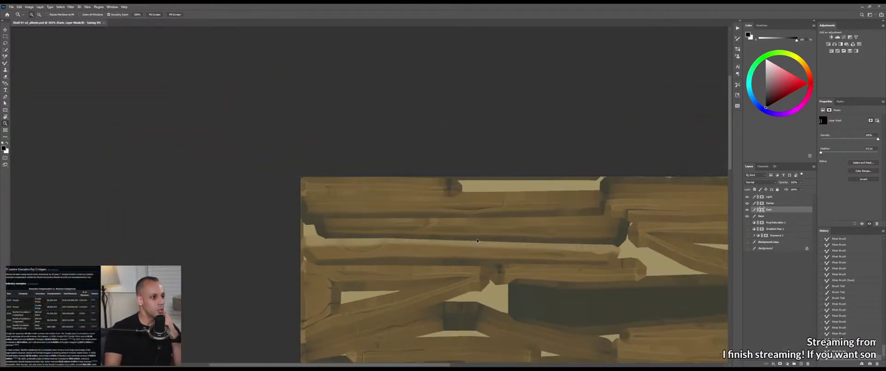
Switch to Marmoset Toolbag and check the faded grain on the 3D shelf from another angle
key("alt+Tab")
mouse_move(463, 212)
left_mouse_down()
mouse_move(475, 197)
mouse_move(437, 206)
mouse_move(473, 213)
left_mouse_up()
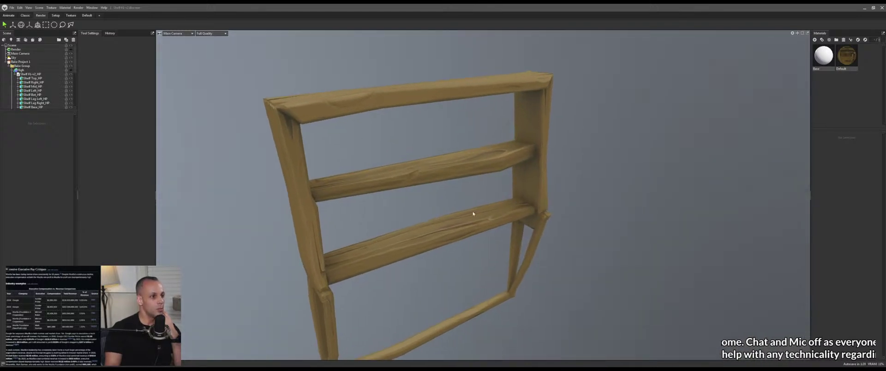
left_click_drag(491, 261, 475, 231)
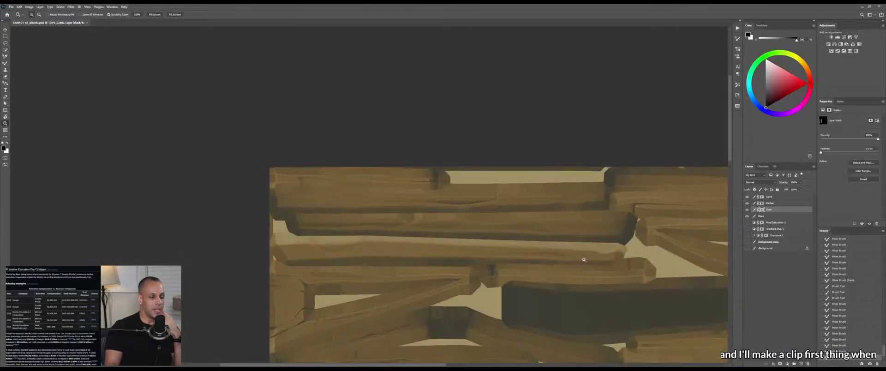
In Photoshop, refine the forked grain's edges near the prongs with small black brush strokes on the Dark mask
left_click(528, 211)
left_click(507, 213)
key("b")
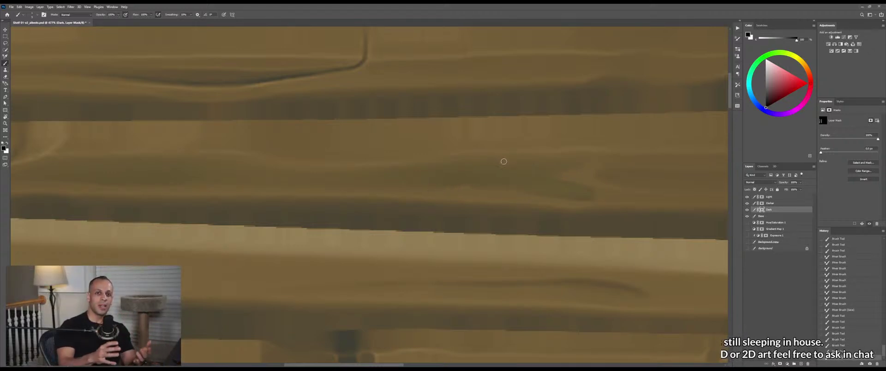
left_click_drag(473, 161, 541, 197)
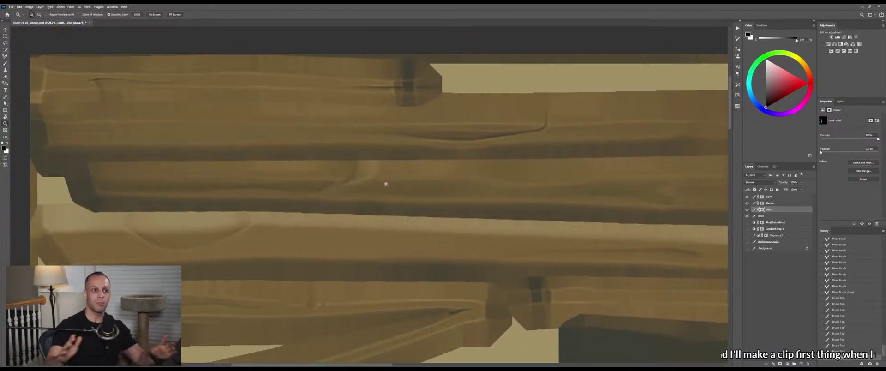
Blend the dark grain beside the curved knot with the Mixer Brush and clean the area below it with black strokes
scroll(385, 184, "up", 5)
key("b")
key("shift+b")
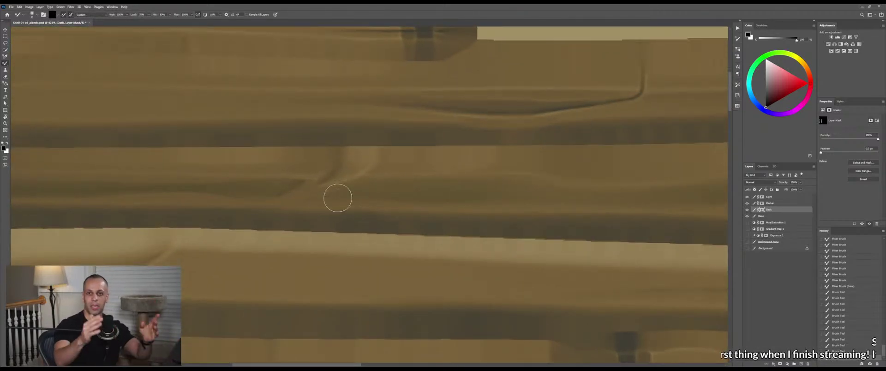
left_click_drag(366, 191, 358, 207)
key("shift+b")
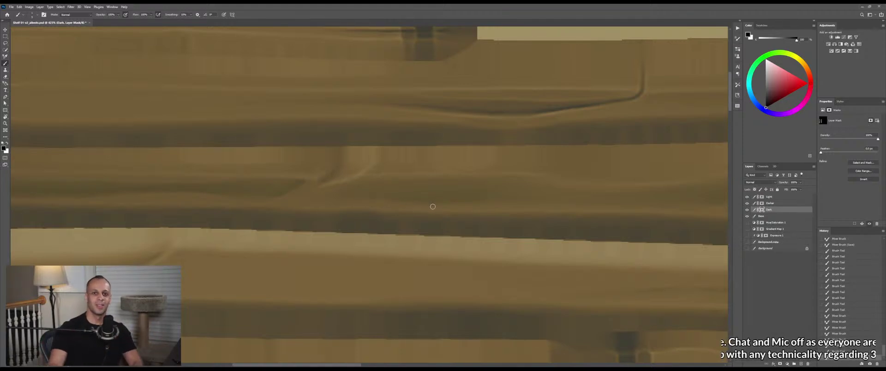
left_click_drag(437, 211, 390, 217)
left_click_drag(336, 210, 424, 213)
left_click_drag(365, 217, 394, 203)
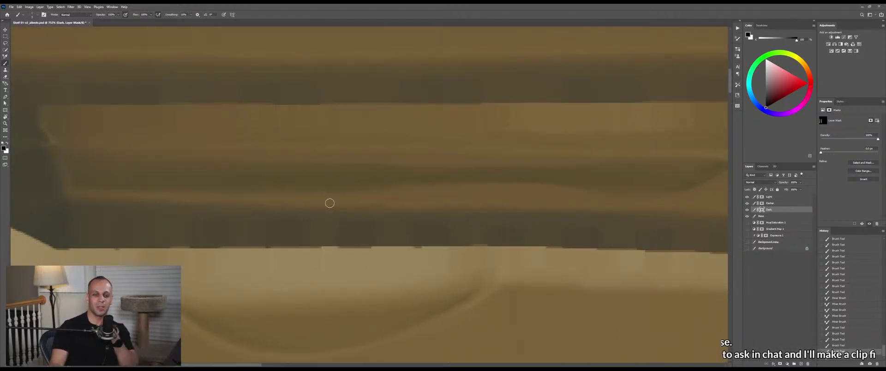
Clean the lower edge of the grain toward the plank's left end with small black brush strokes
left_click_drag(393, 203, 366, 212)
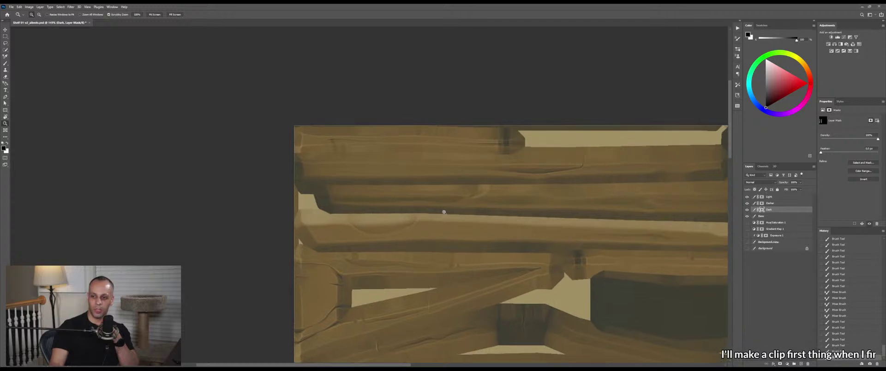
left_click_drag(443, 212, 464, 198)
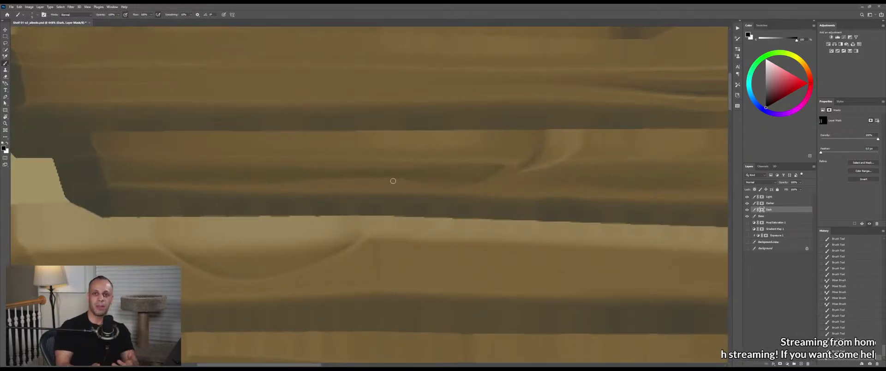
left_click_drag(401, 189, 377, 202)
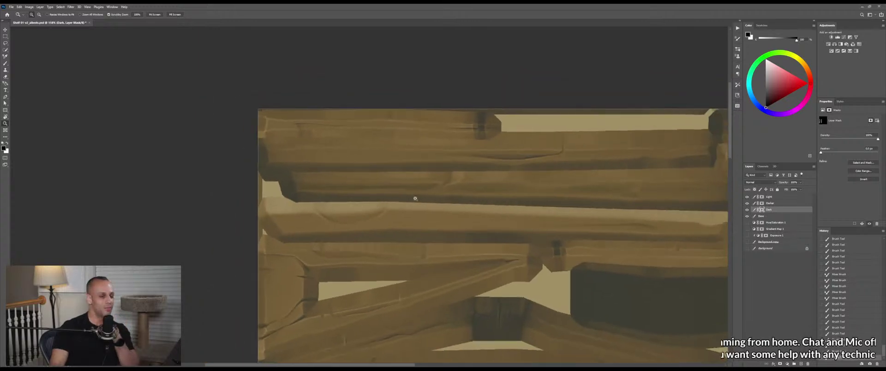
Orbit and zoom around the shelf in Marmoset Toolbag to examine how the painted grain reads at different distances
left_click_drag(484, 203, 352, 216)
scroll(463, 224, "down", 3)
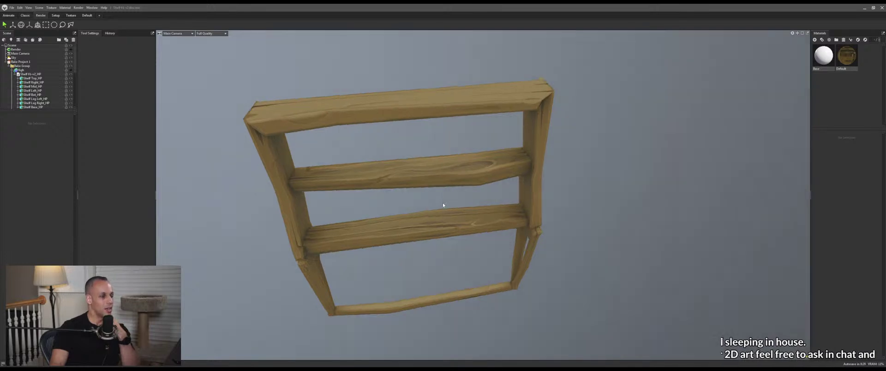
left_click_drag(442, 203, 448, 188)
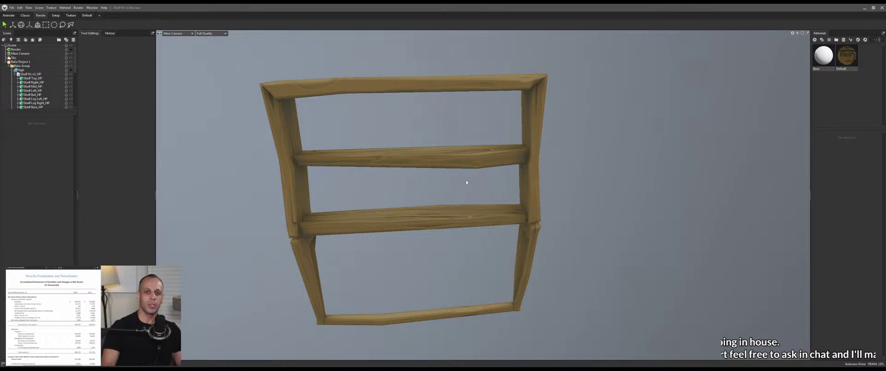
mouse_move(466, 184)
left_mouse_down()
mouse_move(509, 192)
mouse_move(471, 174)
left_mouse_up()
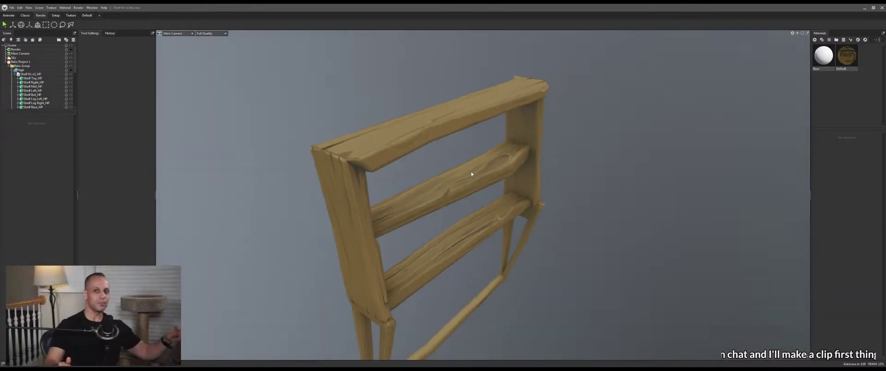
scroll(473, 152, "down", 5)
left_click_drag(473, 146, 503, 251)
key("alt+Tab")
key("alt+Tab")
key("alt+Tab")
left_click_drag(421, 138, 439, 170)
scroll(383, 161, "up", 3)
left_click_drag(383, 161, 372, 222)
key("alt+Tab")
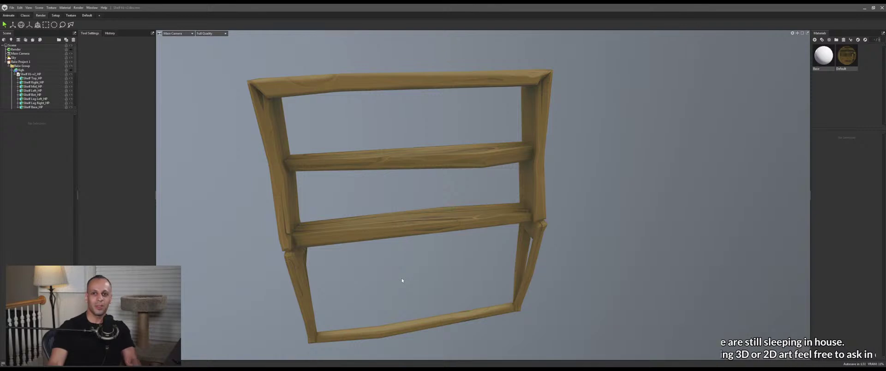
In Photoshop, draw a closed, long wedge-shaped Pen path along the light plank, starting beside the curved knot
key("alt+Tab")
left_click_drag(324, 211, 405, 206)
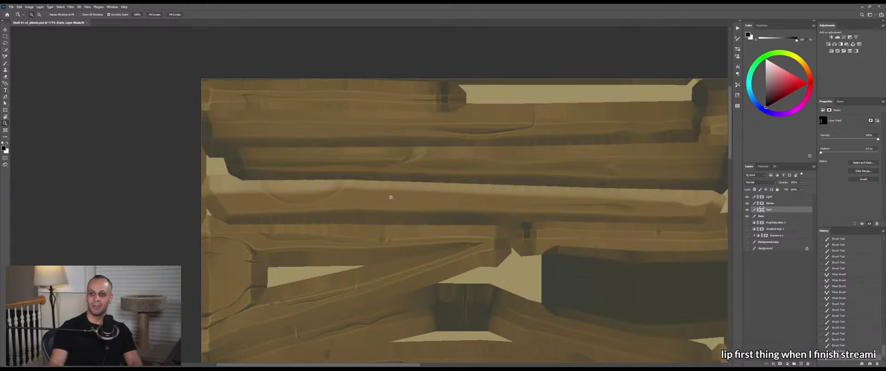
key("p")
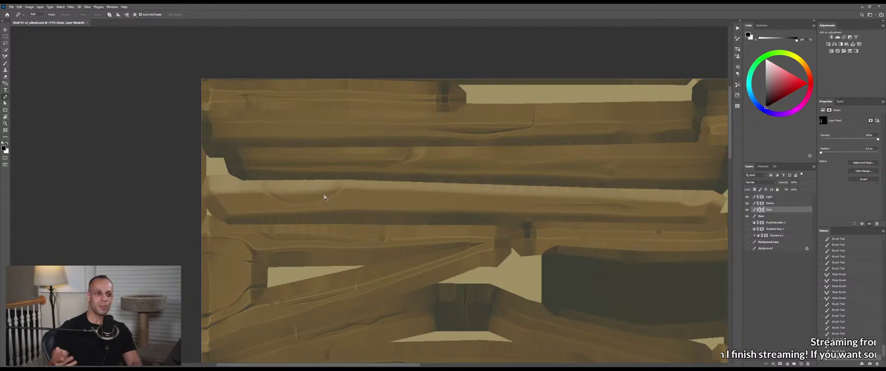
left_click(347, 194)
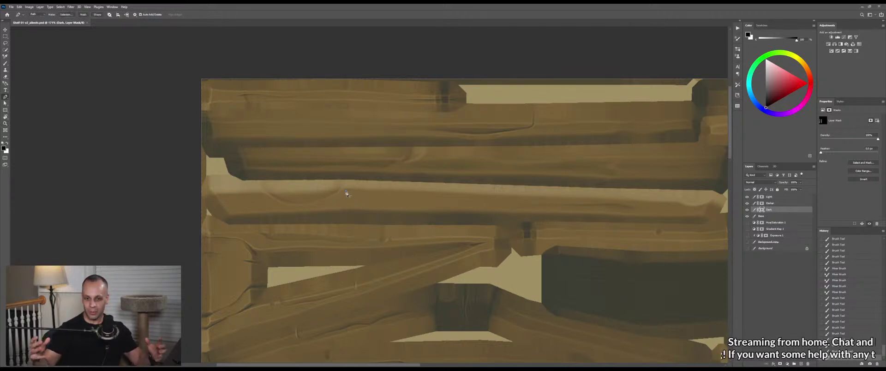
left_click(330, 200)
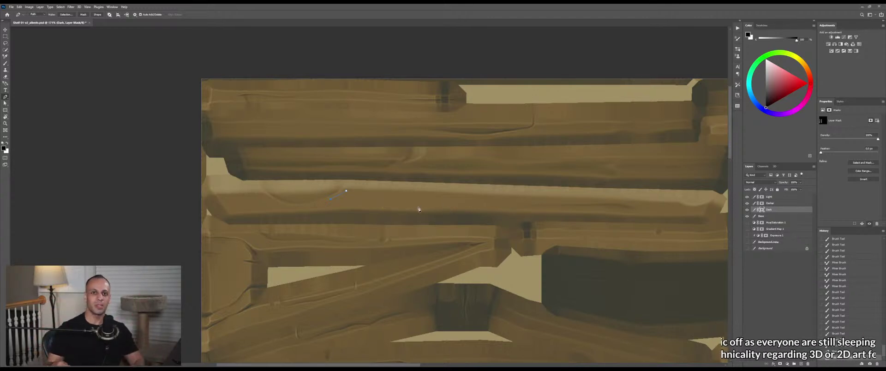
left_click(424, 209)
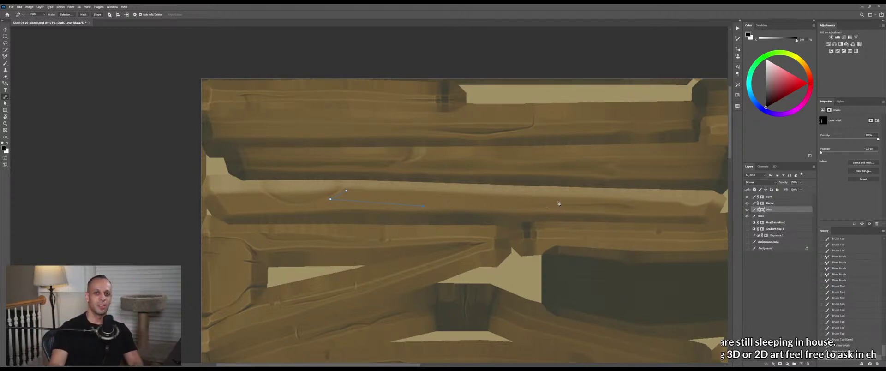
left_click(569, 202)
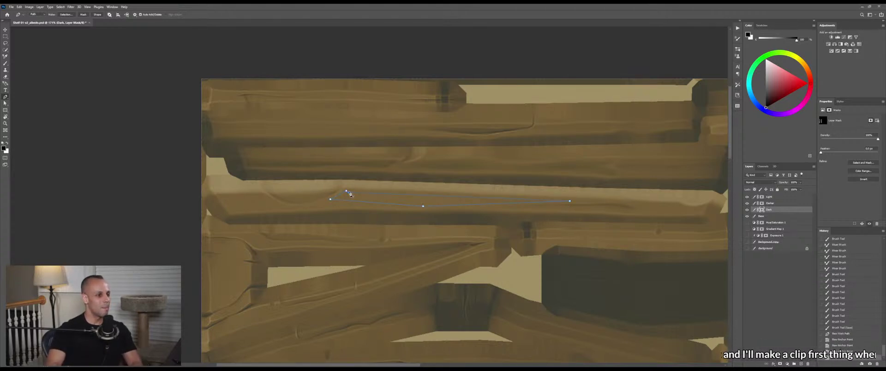
left_click(347, 191)
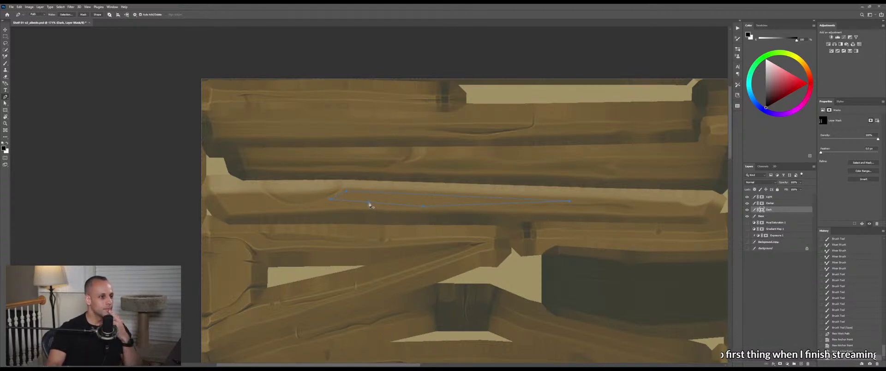
Add and adjust anchor points to curve the wedge path's lower edge, and convert the path to a selection
left_click(369, 203)
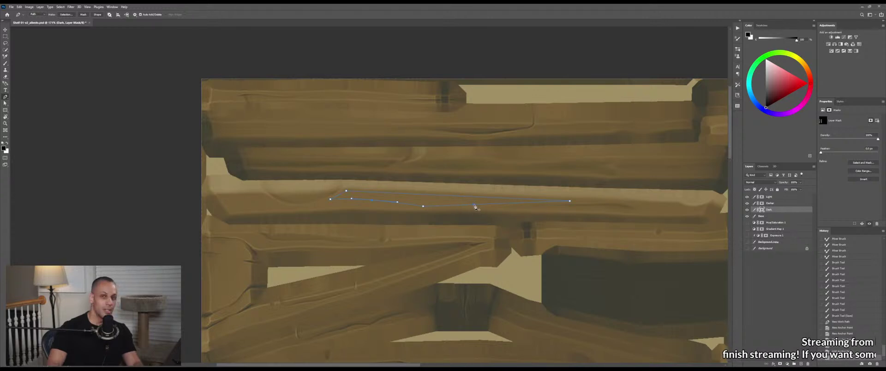
left_click(476, 208)
left_click(338, 200)
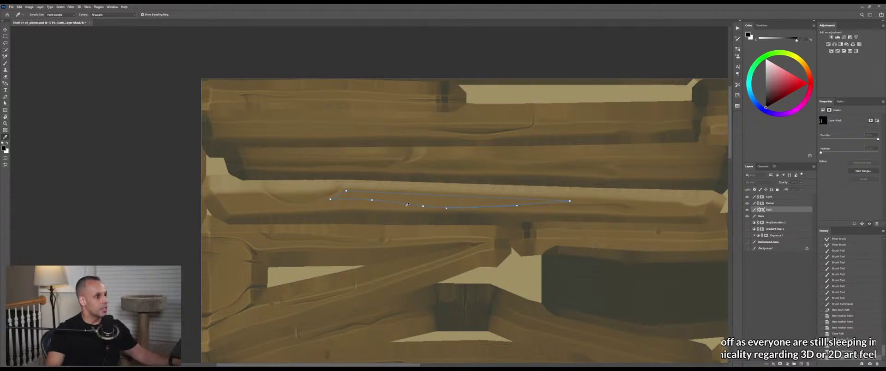
key("ctrl+Return")
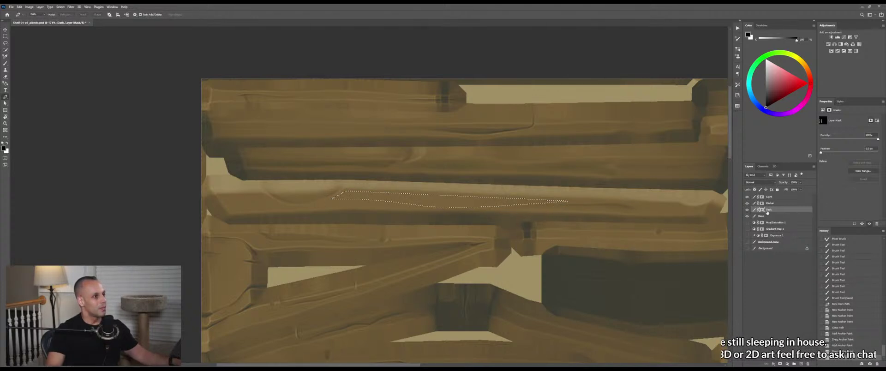
Fill the selection on the Dark mask with a white gradient, fade it with black gradients including at the knot end, and deselect
key("g")
key("x")
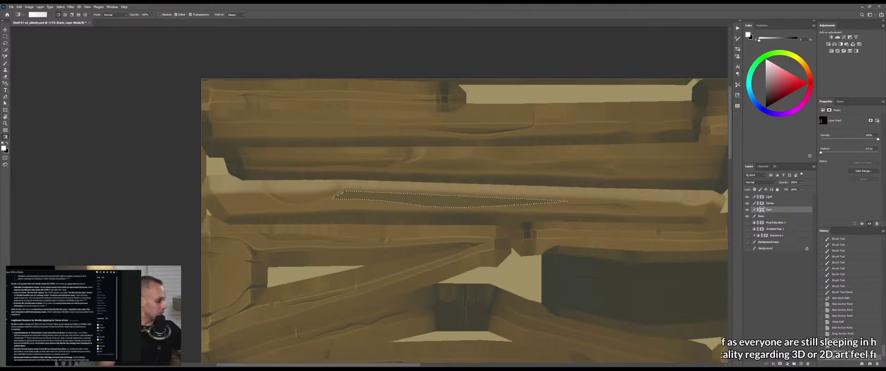
key("ctrl+h")
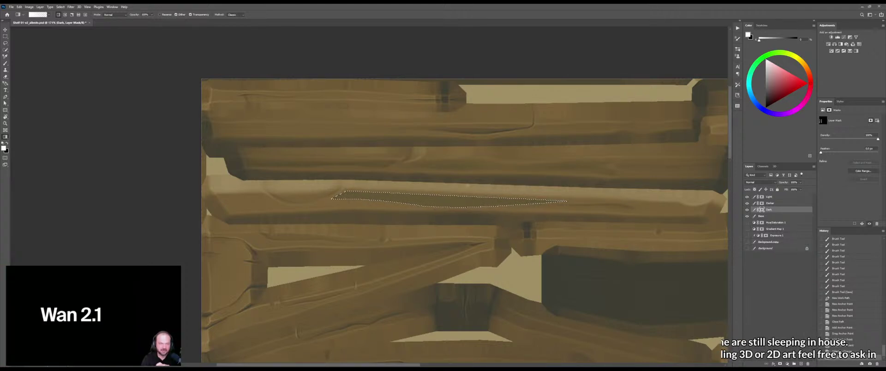
key("x")
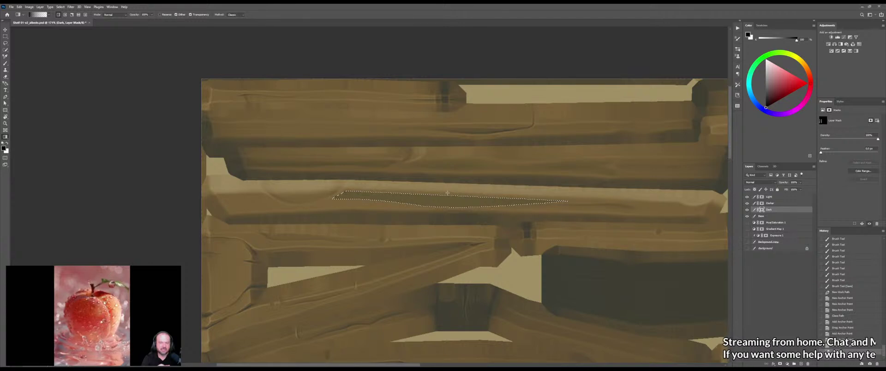
key("z")
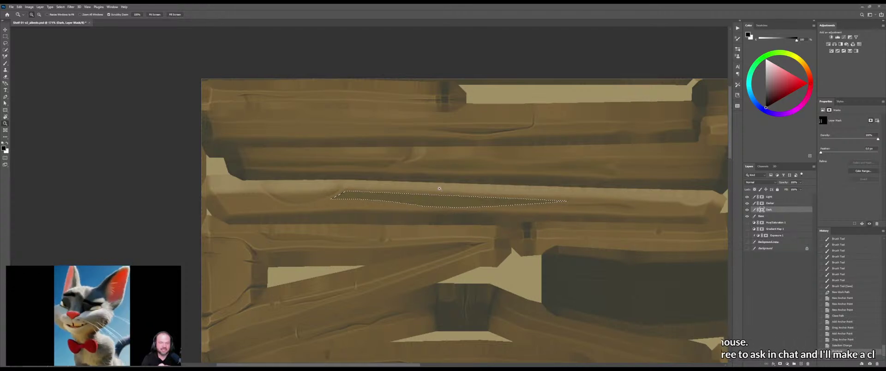
left_click_drag(446, 179, 452, 201)
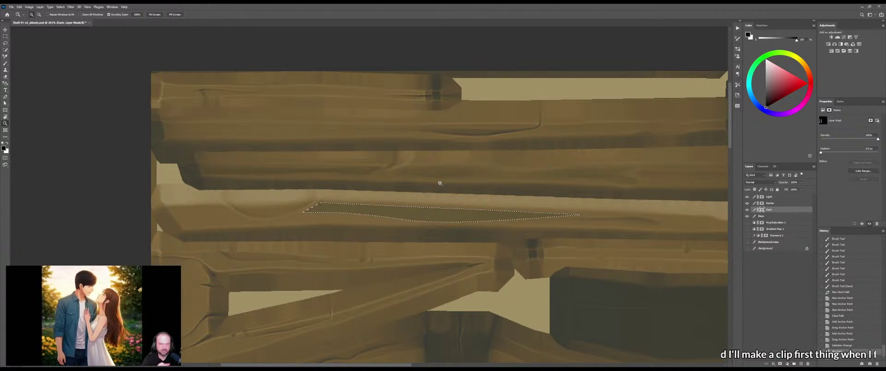
left_click_drag(419, 178, 435, 197)
key("g")
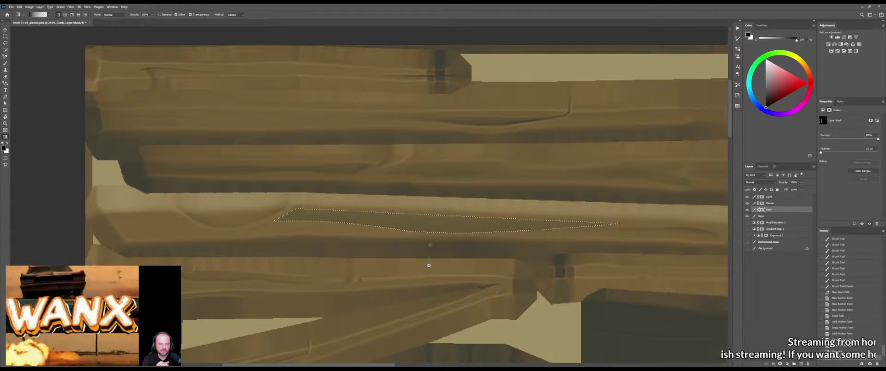
left_click_drag(428, 265, 429, 265)
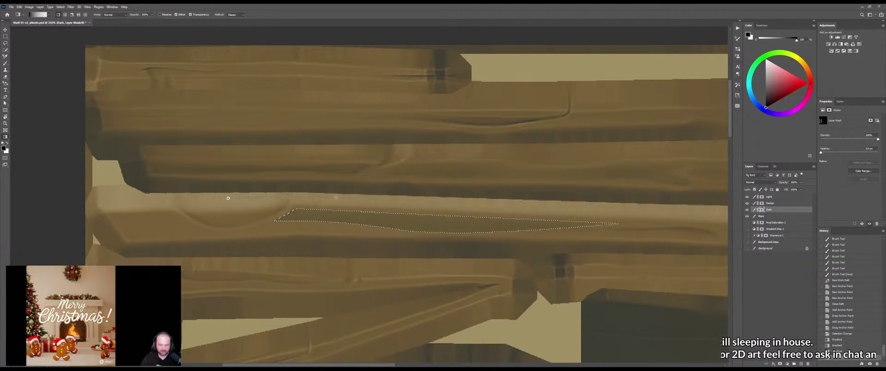
left_click_drag(233, 195, 351, 239)
key("ctrl+d")
Soften the new grain wedge's end beside the curved knot with small black brush strokes on the Dark mask
scroll(284, 228, "up", 3)
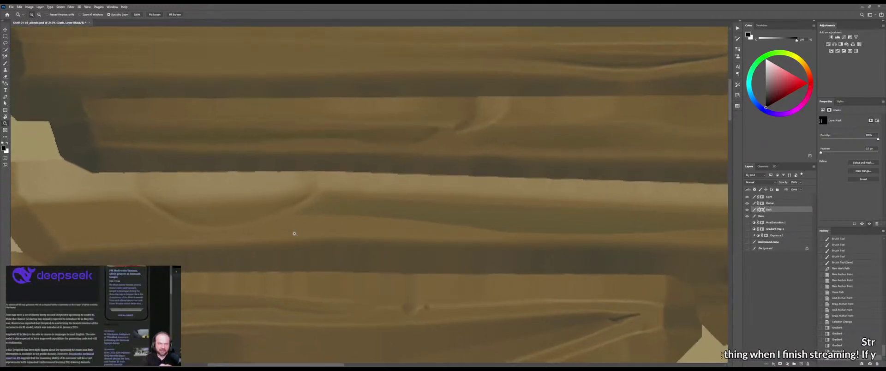
key("b")
mouse_move(294, 217)
left_mouse_down()
mouse_move(340, 194)
mouse_move(328, 195)
left_mouse_up()
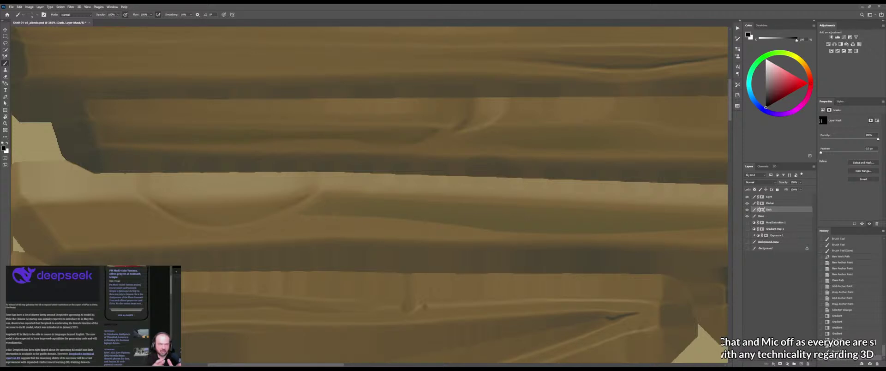
left_click_drag(398, 221, 418, 224)
mouse_move(406, 222)
left_mouse_down()
mouse_move(434, 227)
mouse_move(327, 200)
left_mouse_up()
left_click_drag(479, 247, 346, 228)
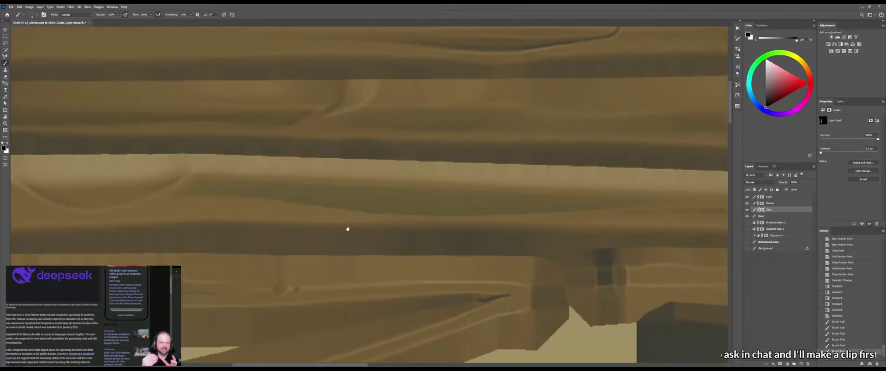
key("x")
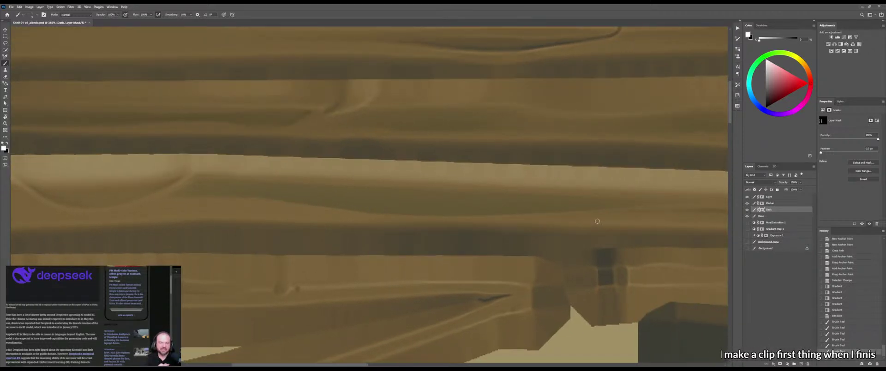
left_click_drag(597, 221, 486, 224)
key("x")
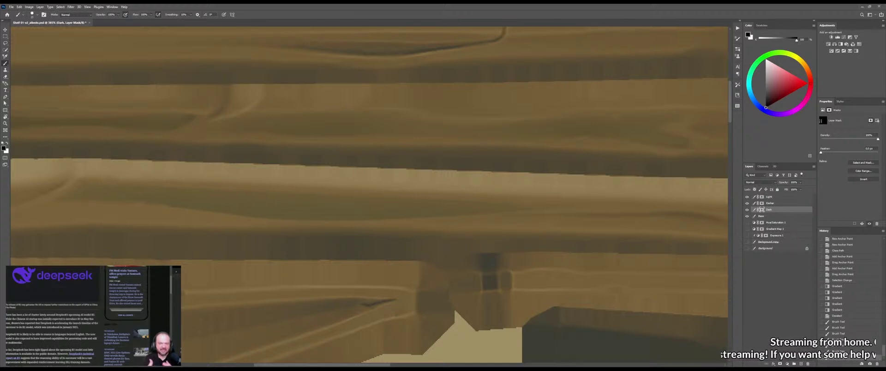
Blend the upper part and tapered end of the new grain wedge with a larger Mixer Brush
mouse_move(427, 266)
left_mouse_down()
mouse_move(425, 284)
mouse_move(434, 282)
left_mouse_up()
key("shift+b")
key("shift+b")
key("shift+b")
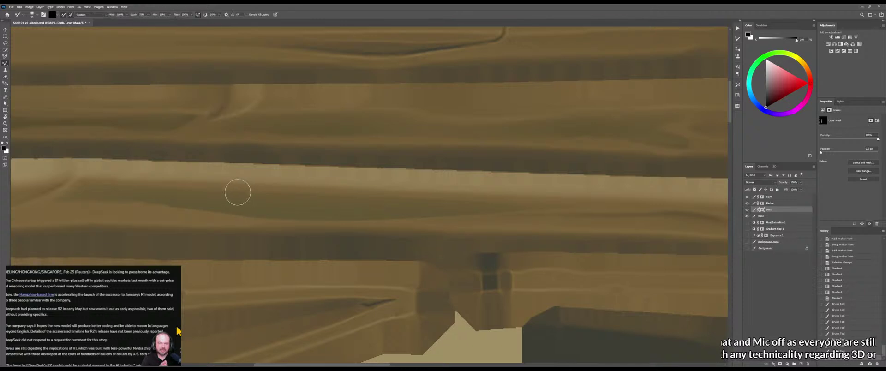
left_click_drag(303, 201, 292, 197)
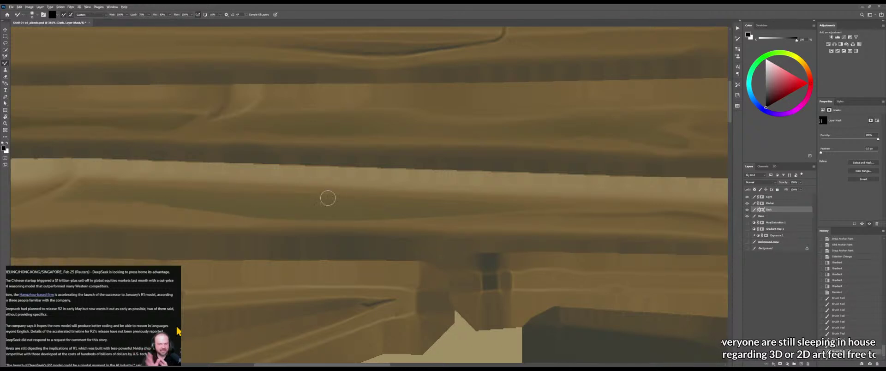
left_click_drag(352, 197, 510, 209)
mouse_move(452, 203)
left_mouse_down()
mouse_move(599, 204)
mouse_move(520, 199)
mouse_move(505, 201)
mouse_move(552, 209)
mouse_move(483, 211)
left_mouse_up()
Clean the lower edge of the new grain wedge with small black brush strokes on the Dark mask
key("shift+b")
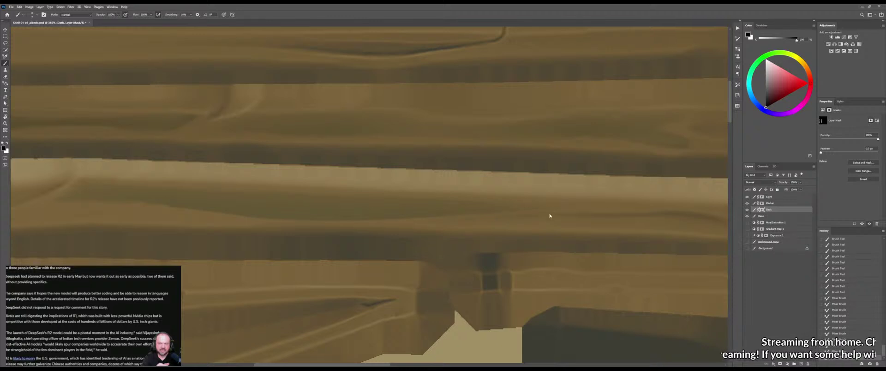
left_click_drag(466, 222, 538, 219)
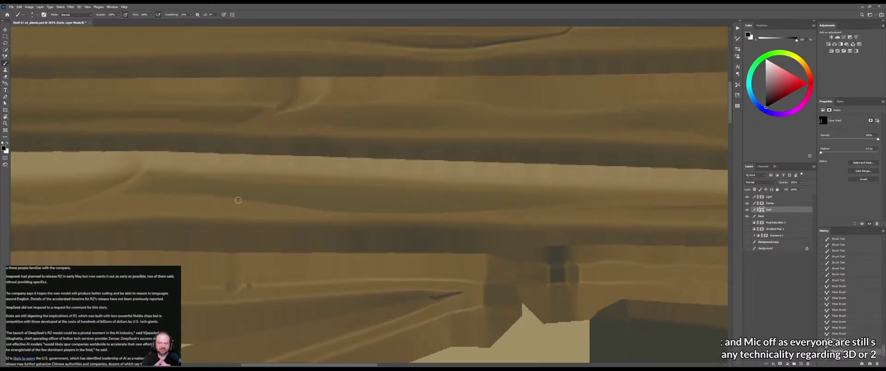
mouse_move(221, 198)
left_mouse_down()
mouse_move(302, 213)
mouse_move(278, 200)
mouse_move(266, 201)
mouse_move(348, 218)
left_mouse_up()
left_click_drag(297, 208, 384, 221)
mouse_move(330, 213)
left_mouse_down()
mouse_move(488, 216)
mouse_move(454, 230)
left_mouse_up()
Save the albedo texture and check the updated grain on the shelf in Marmoset Toolbag
key("ctrl+space")
key("ctrl+s")
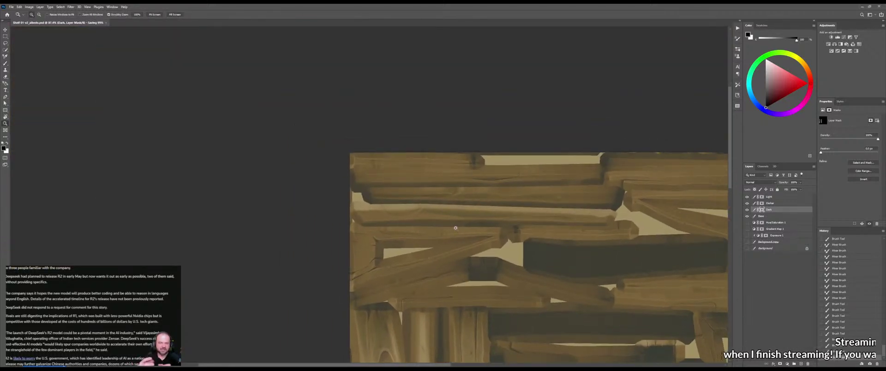
key("alt+Tab")
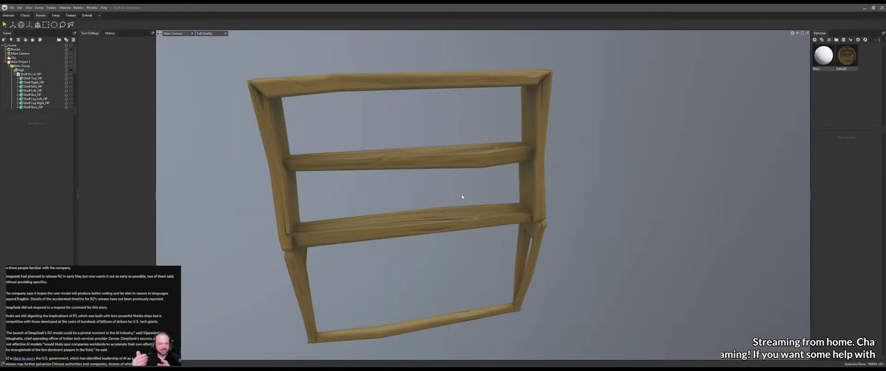
mouse_move(462, 196)
left_mouse_down()
mouse_move(447, 184)
mouse_move(458, 191)
mouse_move(468, 163)
mouse_move(469, 193)
mouse_move(429, 225)
mouse_move(405, 215)
mouse_move(405, 191)
mouse_move(392, 194)
mouse_move(426, 182)
mouse_move(522, 191)
mouse_move(531, 208)
mouse_move(450, 195)
mouse_move(462, 194)
mouse_move(439, 210)
left_mouse_up()
Return to Photoshop and examine the blended grain up close and across the whole albedo texture
key("alt+Tab")
key("b")
key("z")
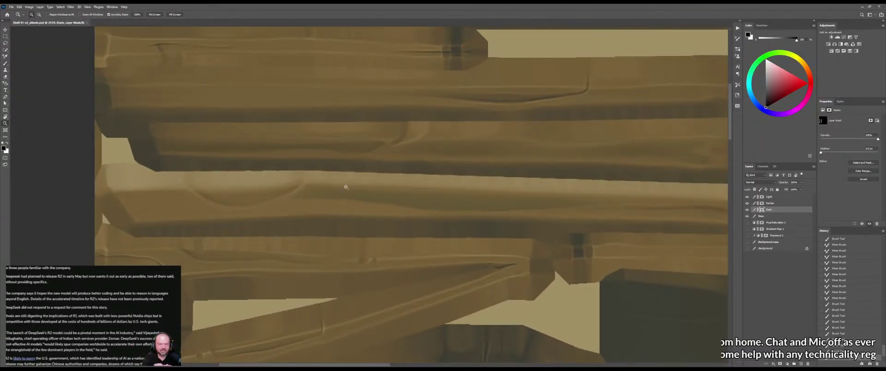
key("b")
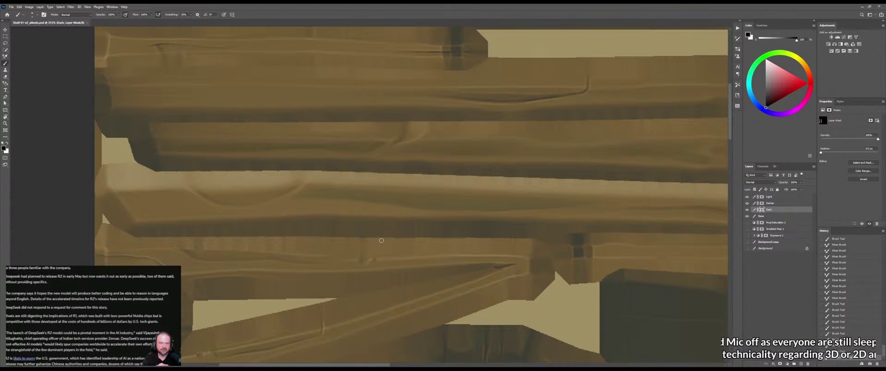
key("z")
left_click_drag(382, 242, 357, 243)
left_click_drag(391, 215, 316, 76)
left_click_drag(380, 213, 376, 184)
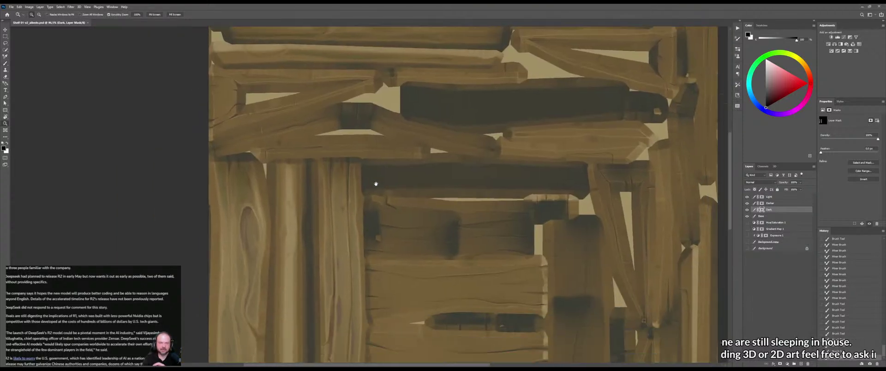
left_click_drag(437, 219, 425, 217)
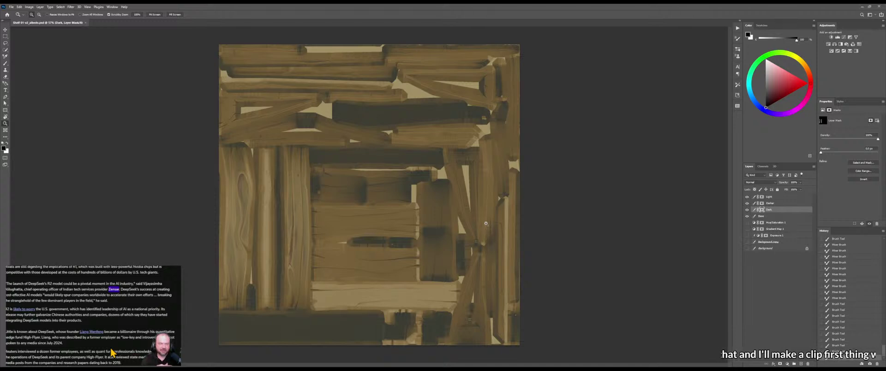
Add a Hue/Saturation adjustment clipped to the Dark layer, lower its saturation and fine-tune its hue and lightness
left_click(758, 209)
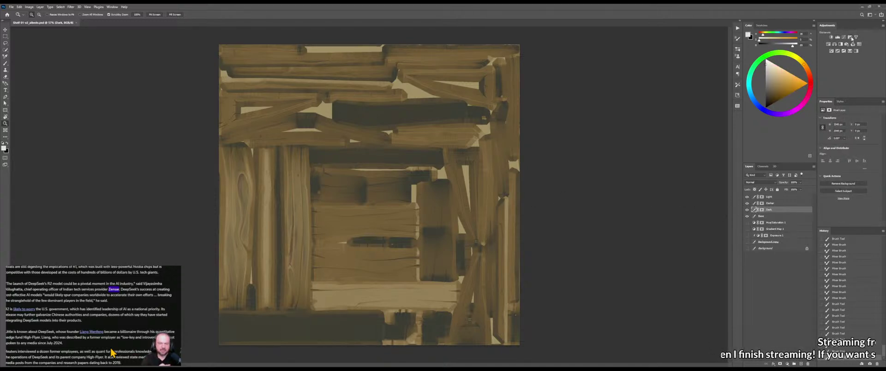
left_click(829, 44)
left_click(779, 212, "alt")
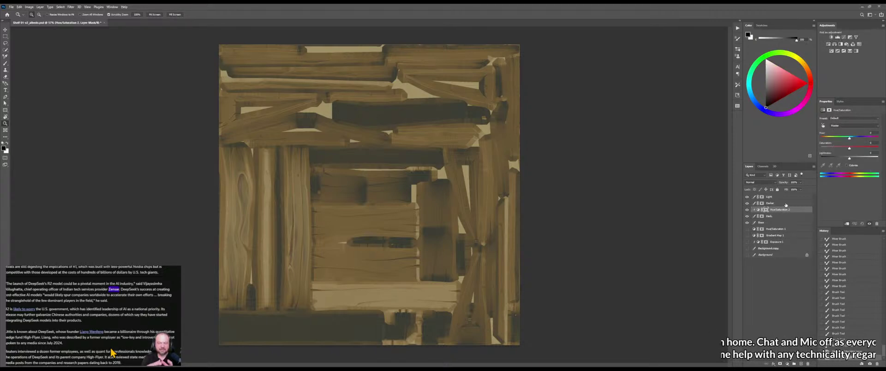
left_click_drag(850, 138, 850, 141)
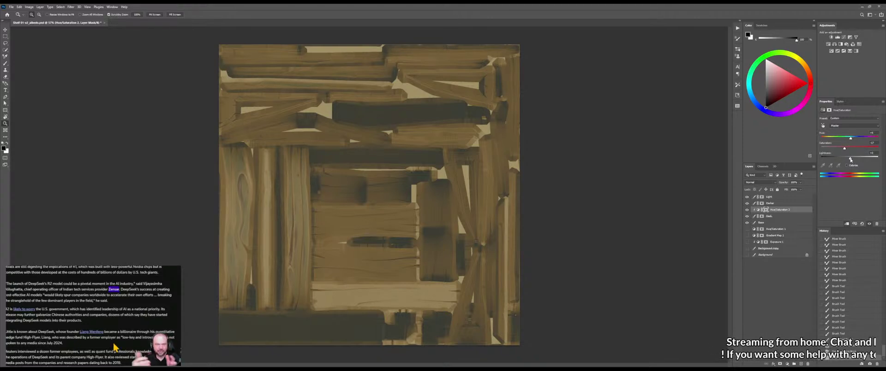
left_click_drag(276, 215, 293, 212)
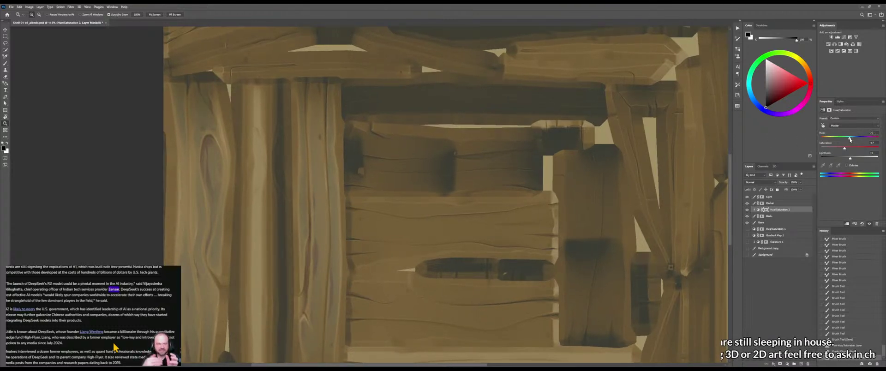
left_click_drag(524, 197, 499, 198)
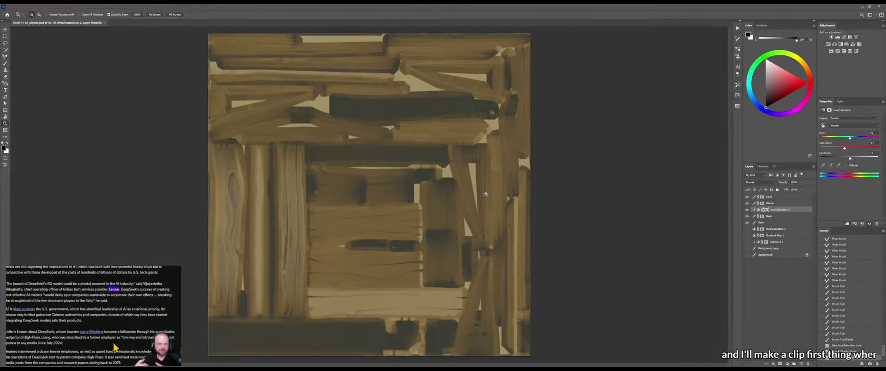
Switch to Marmoset Toolbag and examine the adjusted grain color on the shelf model from several angles
key("alt+Tab")
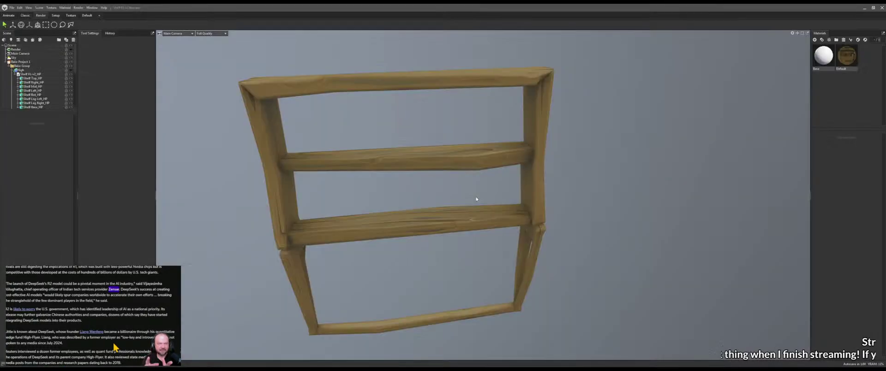
left_click_drag(477, 200, 459, 179)
scroll(494, 198, "down", 3)
left_click_drag(467, 188, 475, 221)
scroll(497, 210, "up", 5)
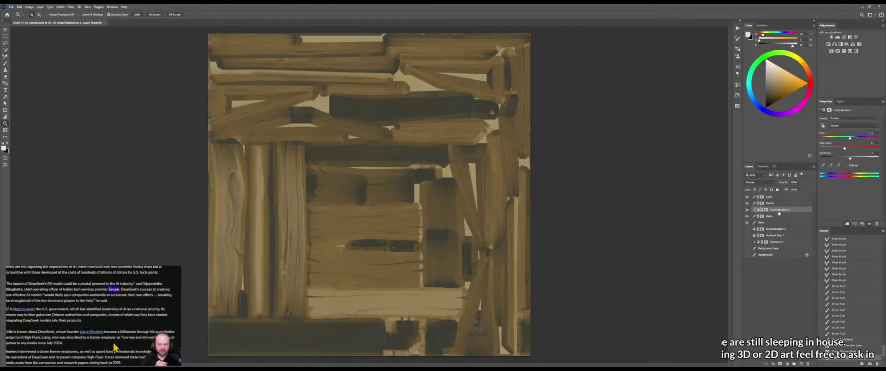
Return to Photoshop, compare the texture with and without the Hue/Saturation adjustment, and merge the adjustment into the Dark layer
left_click(779, 212)
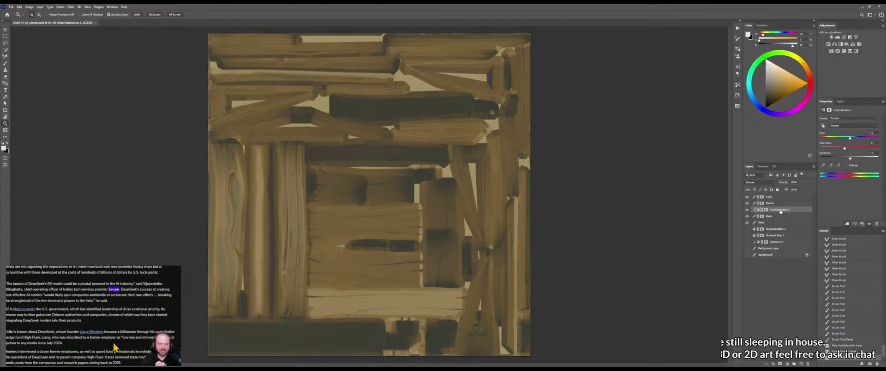
left_click(746, 210)
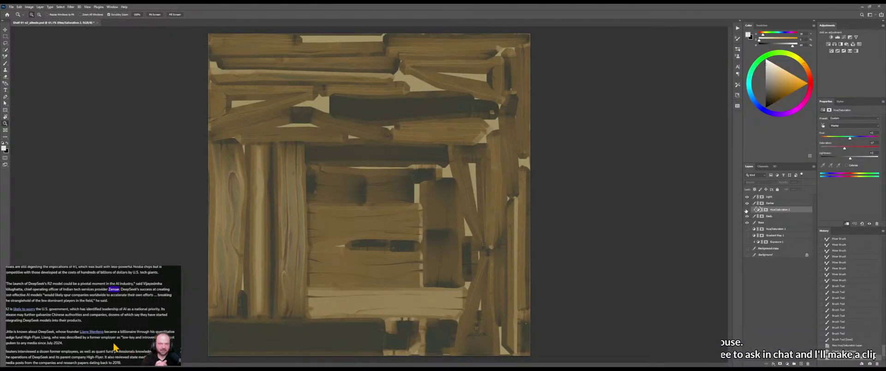
left_click(746, 210)
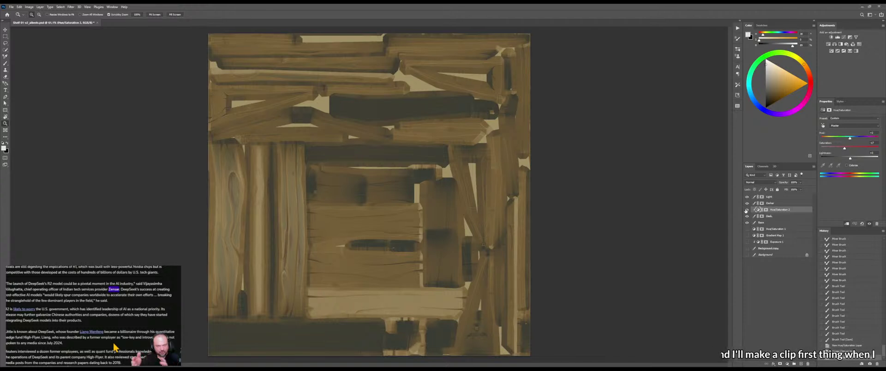
key("ctrl+e")
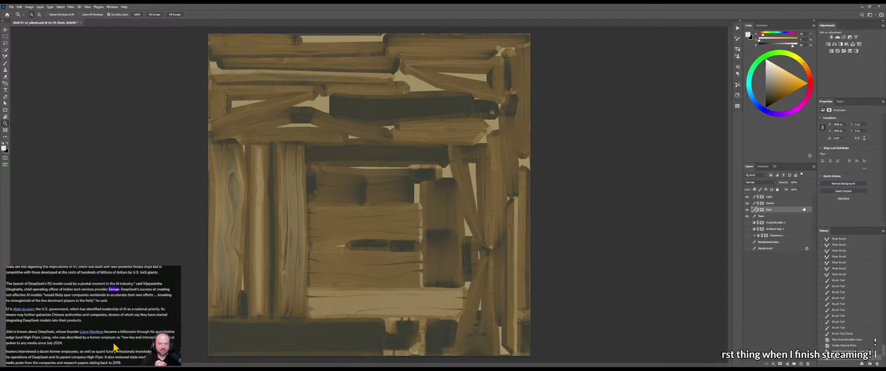
Try lowering the opacity of the Dark layer and of the Darker layer to soften the grain
left_click_drag(784, 183, 782, 184)
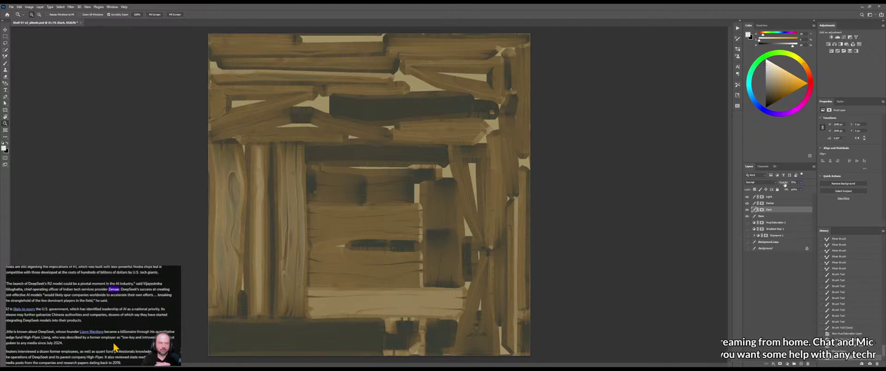
mouse_move(785, 185)
left_mouse_down()
mouse_move(776, 187)
mouse_move(787, 183)
left_mouse_up()
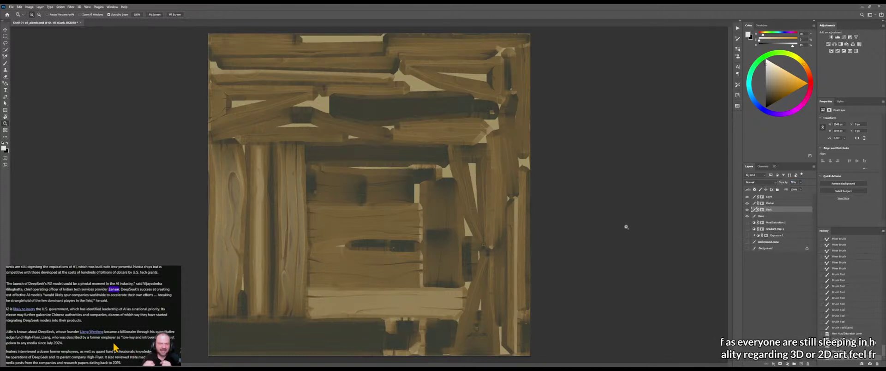
left_click_drag(626, 227, 626, 225)
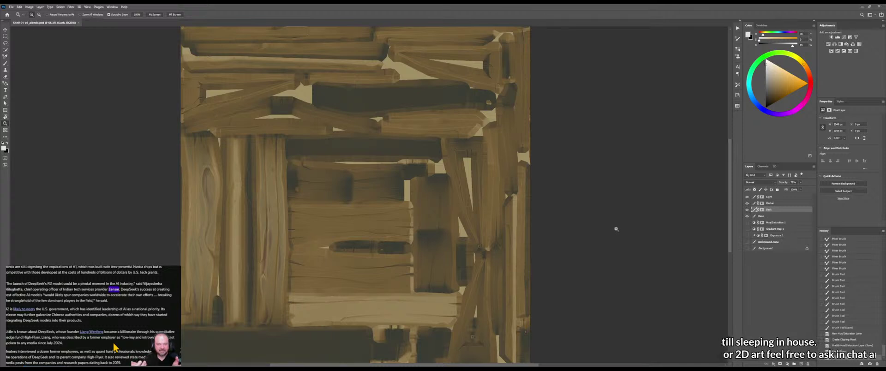
left_click(776, 205)
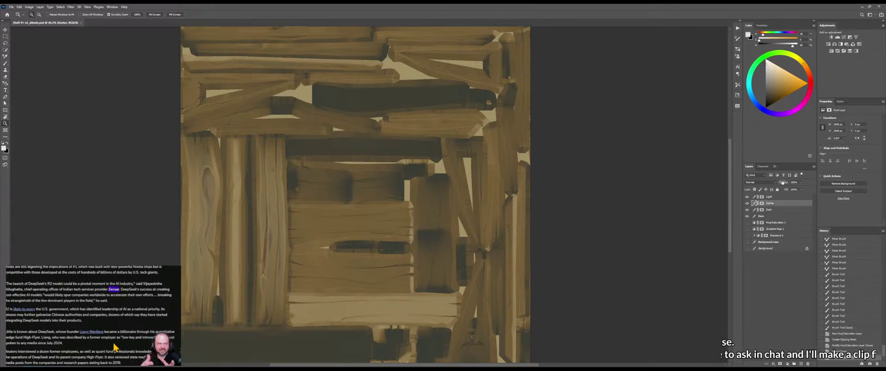
left_click_drag(781, 183, 779, 183)
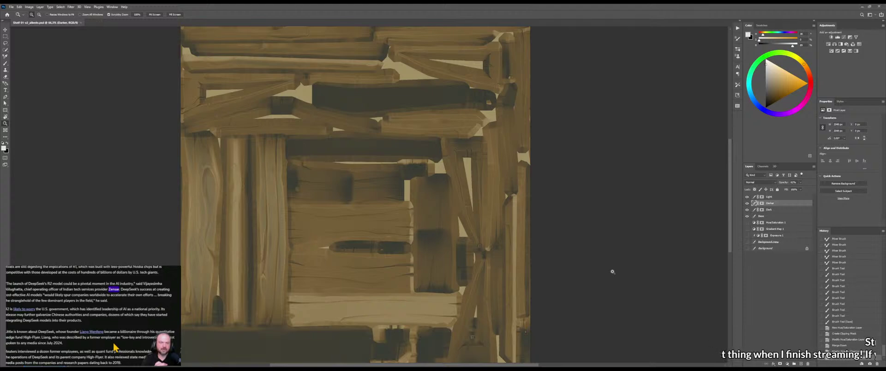
Switch to Marmoset Toolbag and inspect the softened grain on the shelf's side and front
key("alt+Tab")
left_click_drag(515, 243, 511, 192)
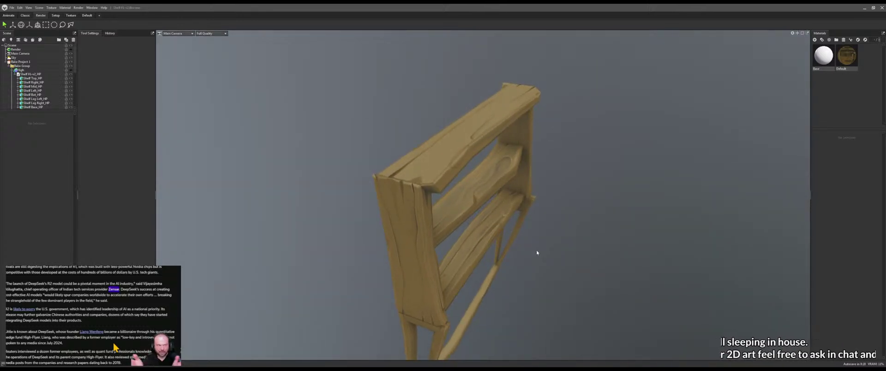
left_click_drag(547, 266, 468, 226)
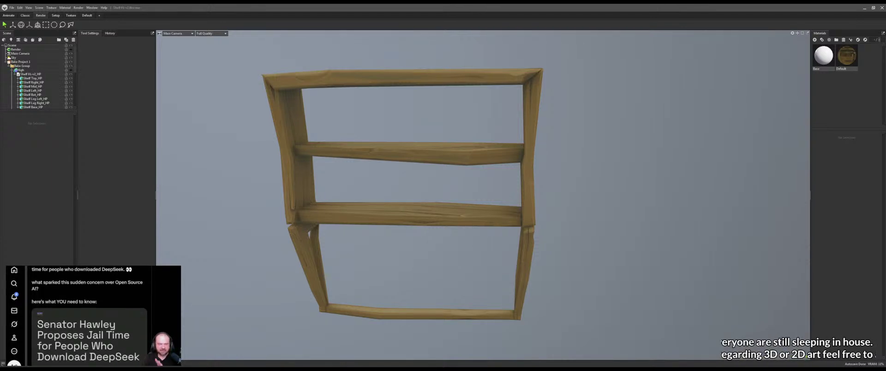
Return to Photoshop, inspect the upper planks and restore the Darker and Dark layers' opacity to 100%
key("alt+Tab")
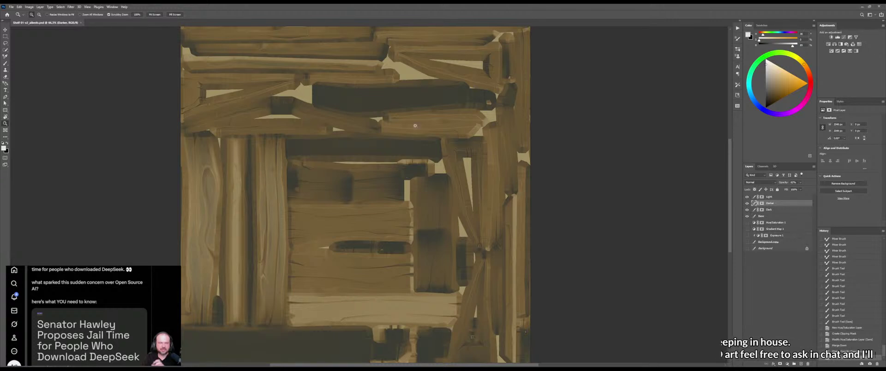
left_click_drag(400, 88, 469, 206)
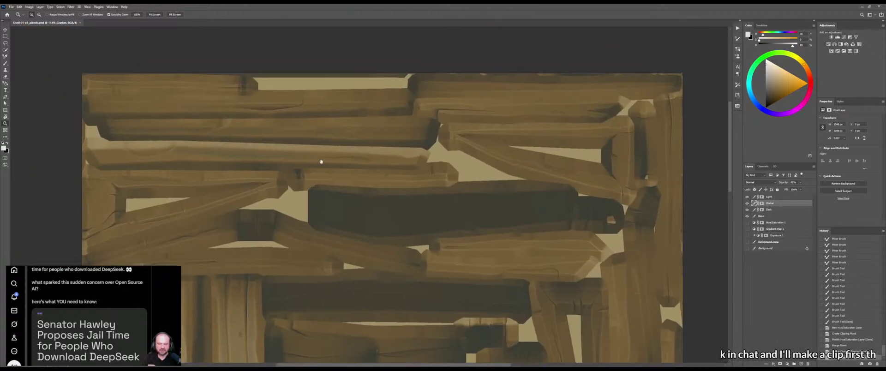
left_click_drag(314, 160, 392, 192)
left_click_drag(454, 197, 464, 198)
left_click_drag(364, 228, 618, 244)
left_click_drag(342, 236, 352, 234)
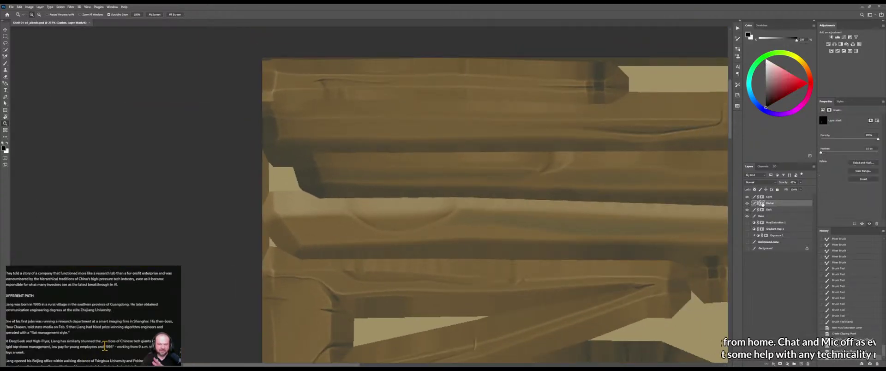
left_click_drag(783, 184, 821, 189)
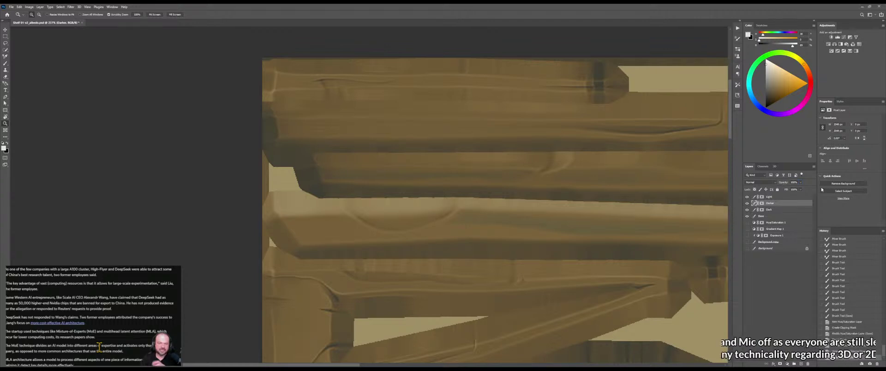
left_click(778, 197)
left_click(768, 210)
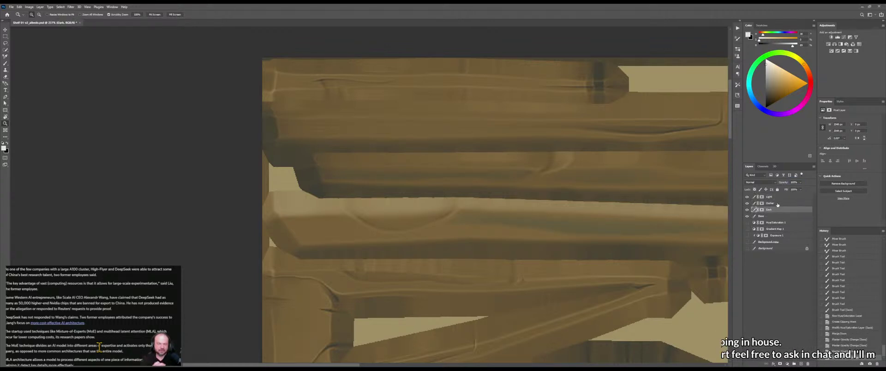
With the Darker mask active, draw a closed Pen path with jagged wedges along the light plank's left end, below its rounded bulge
left_click(761, 203)
left_click_drag(277, 240, 301, 236)
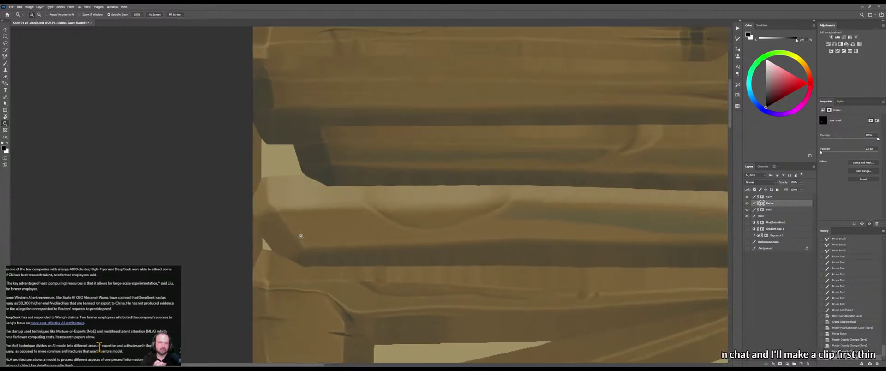
key("p")
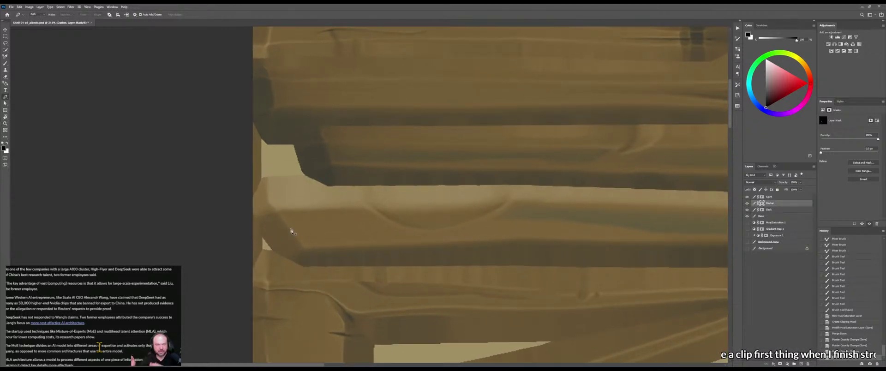
left_click(286, 215)
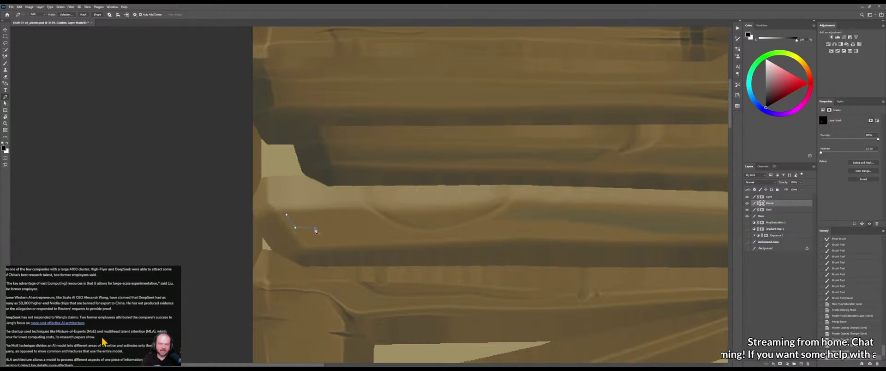
left_click(316, 227)
left_click(300, 232)
left_click(305, 244)
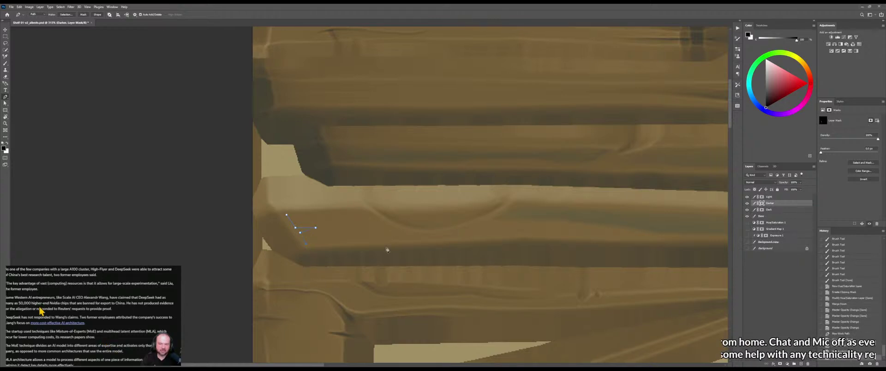
left_click(542, 235)
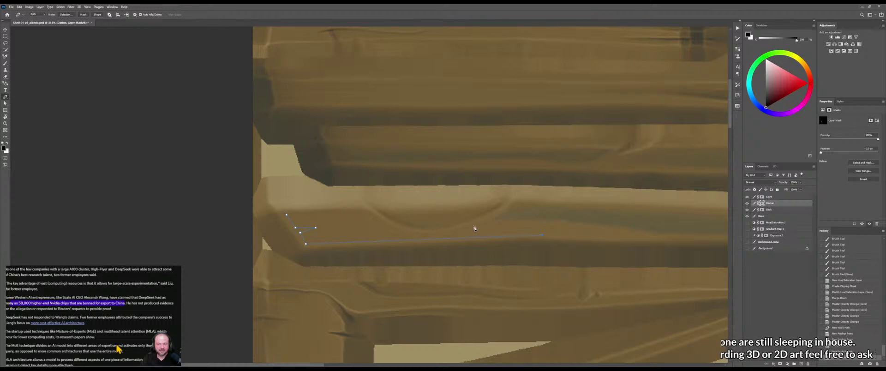
left_click(479, 223)
left_click(425, 235)
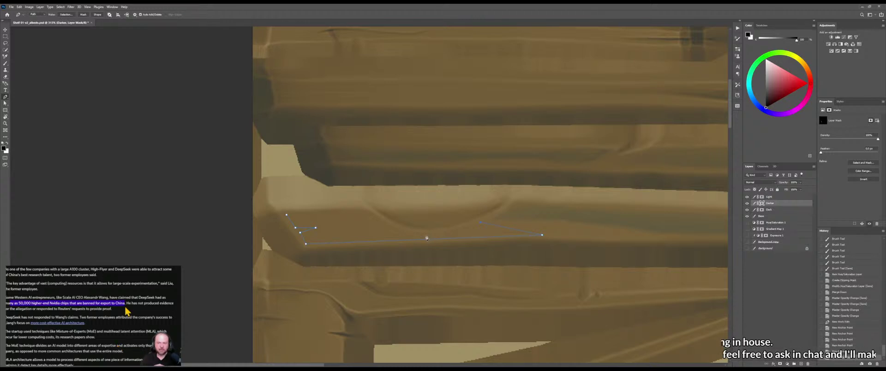
left_click(367, 216)
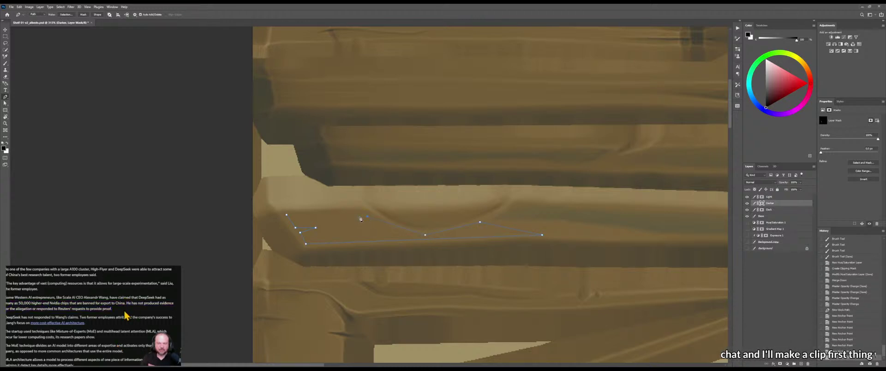
left_click(287, 215)
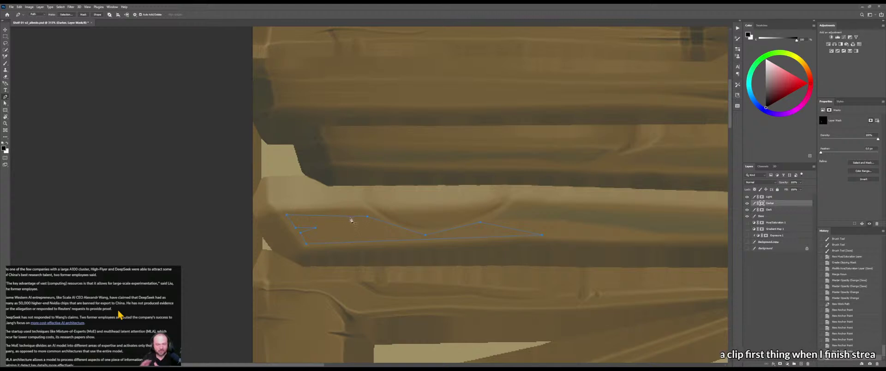
Add anchor points to the Pen path and bend its segments to follow the underside of the plank's rounded bulge
left_click(392, 226)
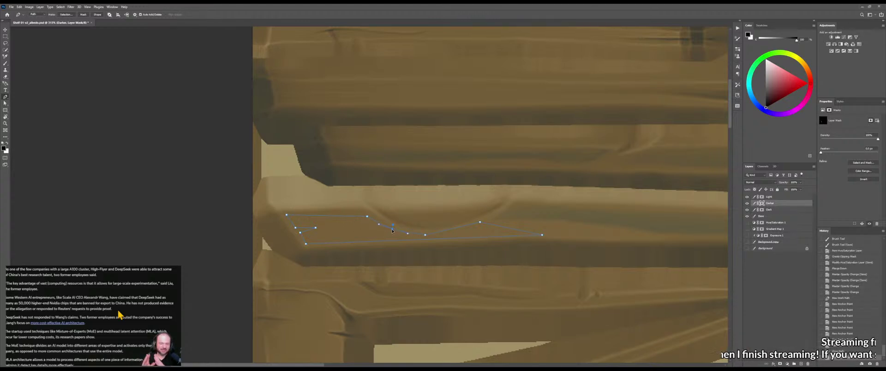
left_click(457, 228)
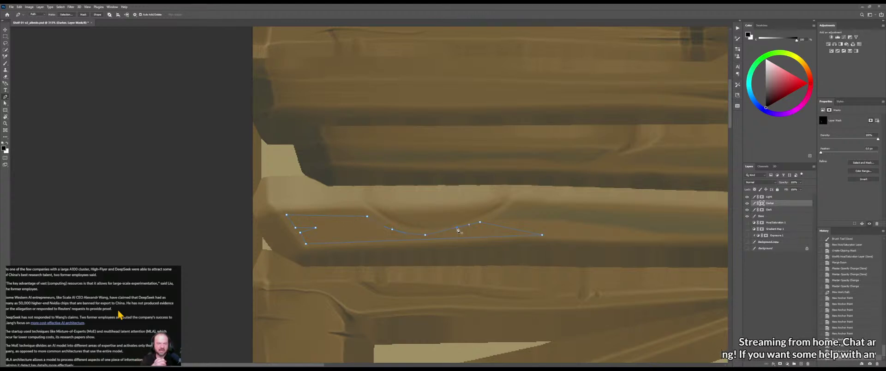
left_click(425, 235)
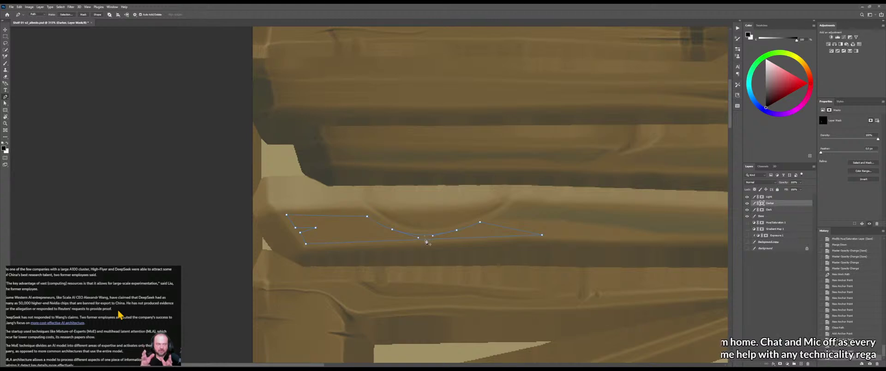
left_click_drag(427, 241, 427, 239)
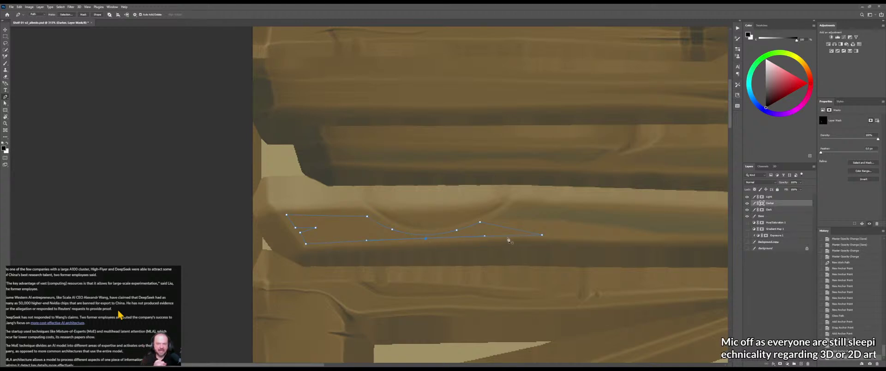
Reshape the path's tapered right end by adding, moving and removing anchor points so its upper edge forms a smooth hump
left_click(502, 237)
left_click_drag(501, 237, 520, 228)
left_click(525, 234)
left_click(518, 229)
left_click(480, 223)
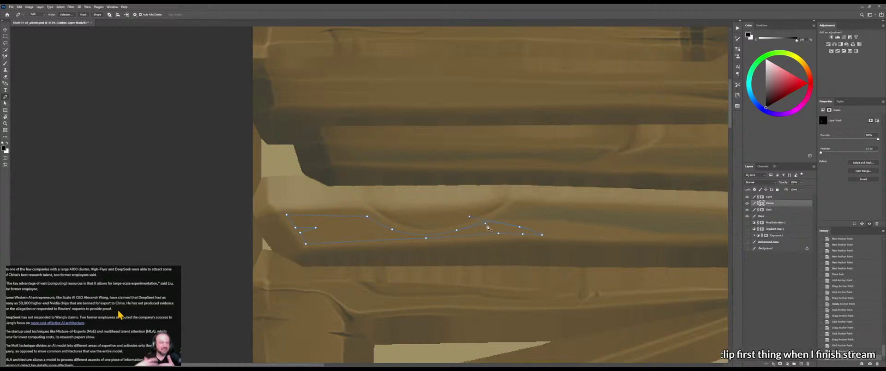
key("ctrl+z")
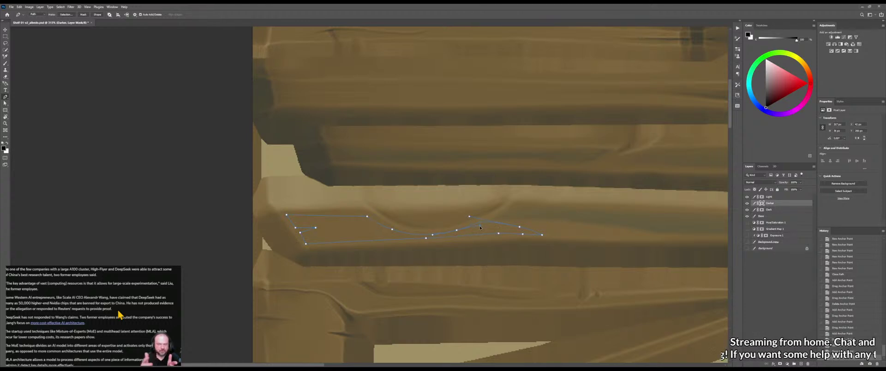
left_click_drag(480, 226, 484, 220)
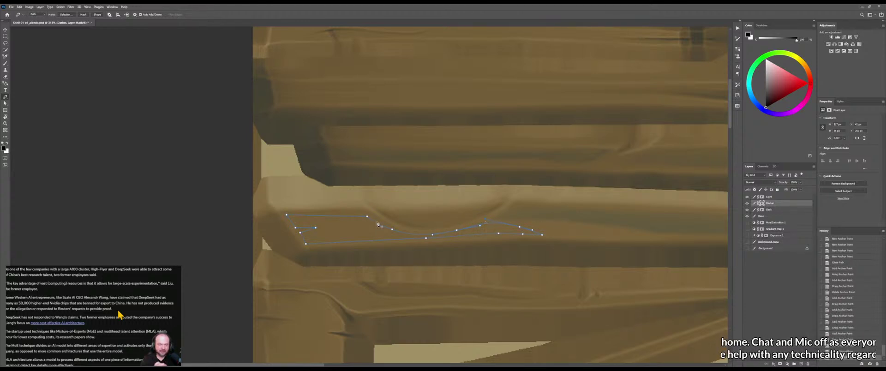
Refine the path's upper edge, jagged left end and lower edge with added and shifted anchor points
left_click(335, 216)
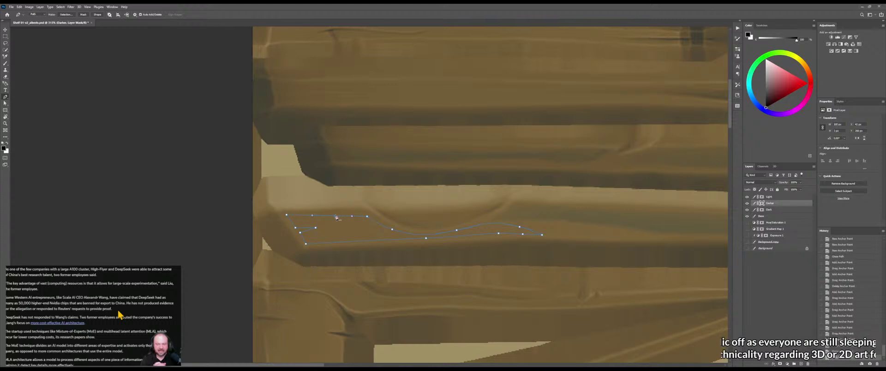
left_click(367, 217)
left_click(371, 222)
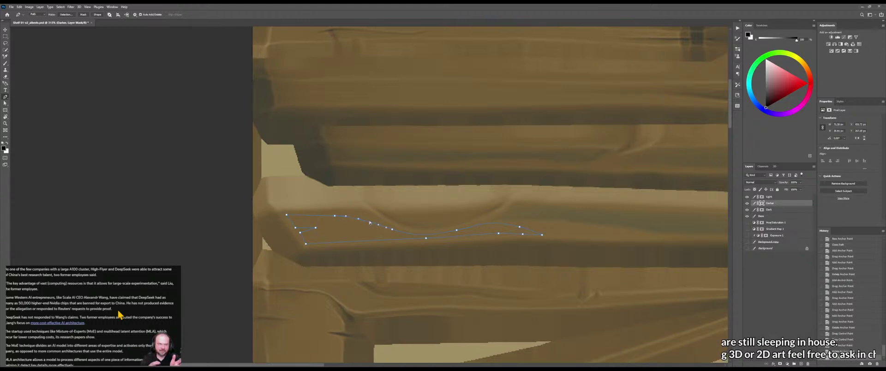
left_click_drag(369, 222, 370, 221)
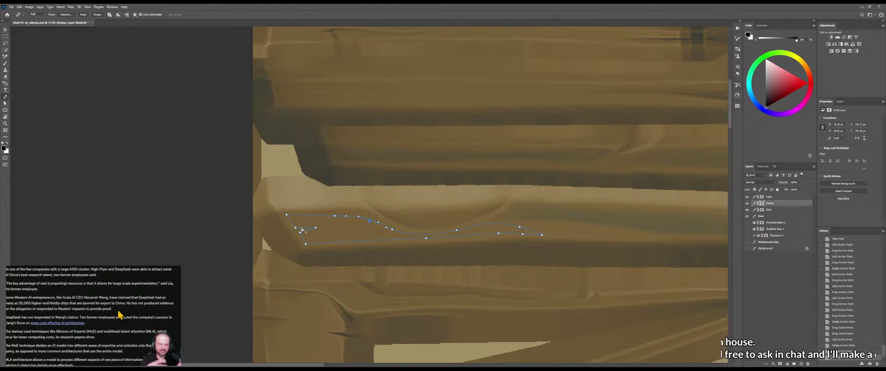
left_click(292, 224)
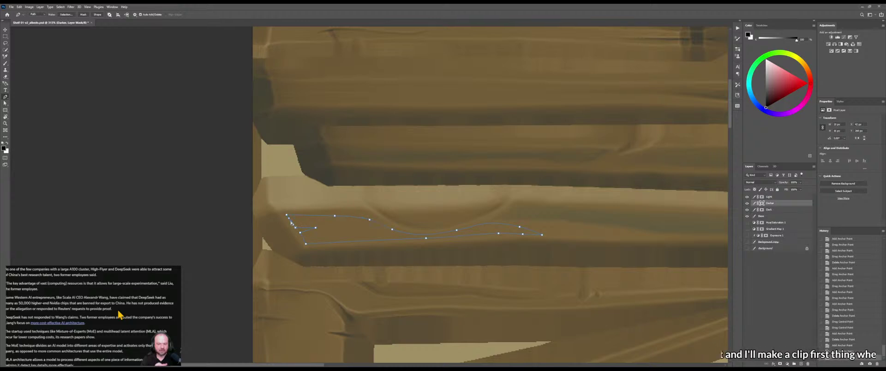
left_click_drag(291, 223, 302, 239)
left_click(303, 239)
left_click(352, 238)
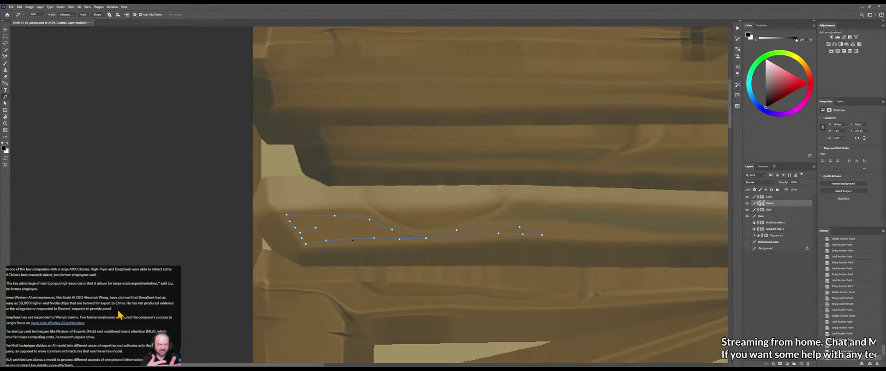
left_click_drag(352, 239, 353, 240)
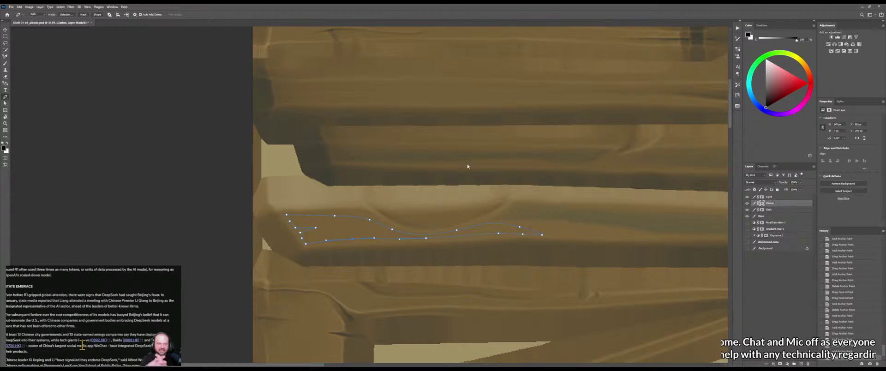
Convert the path to a selection and fill it with white on the Dark layer's mask
key("ctrl+Return")
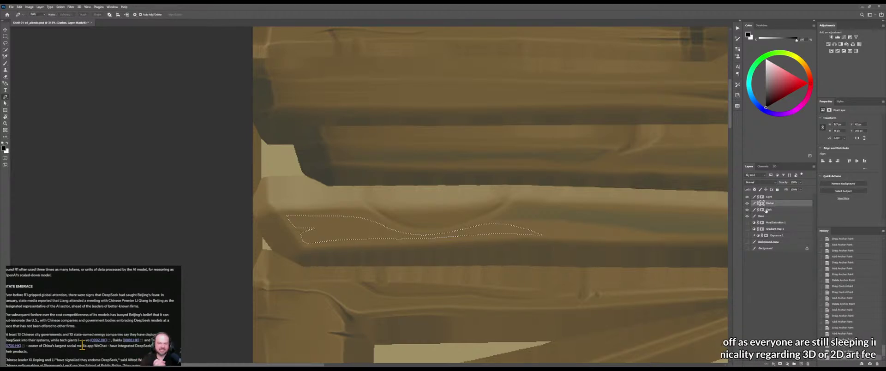
left_click(762, 209)
key("g")
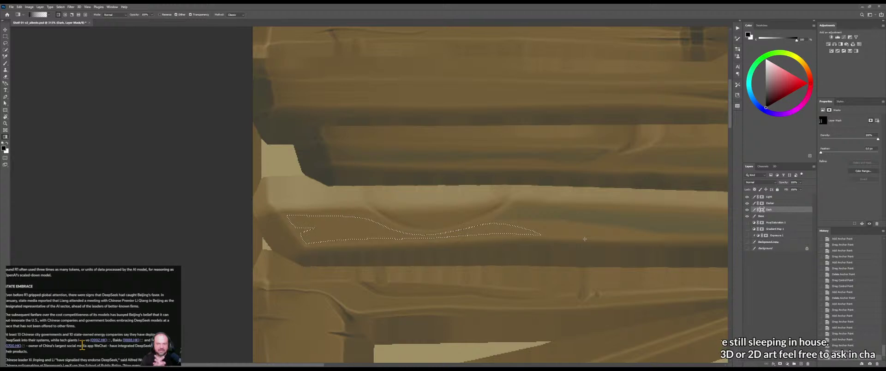
key("x")
key("alt+BackSpace")
key("x")
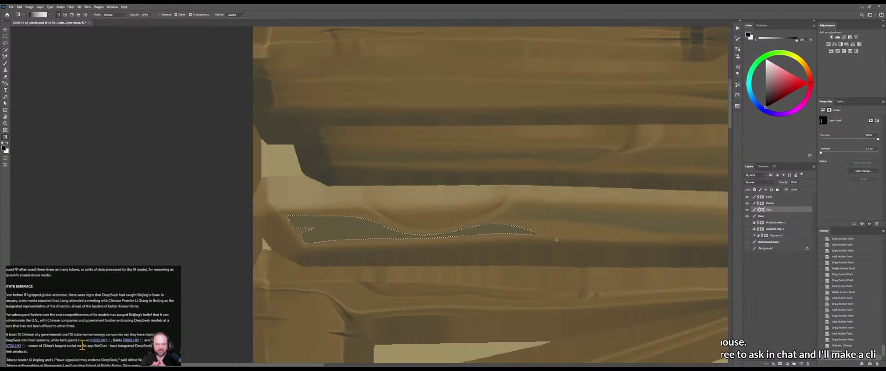
Fade the filled grain shape with black gradients from its right tip, left end and upper edge, keeping the selection active
left_click_drag(588, 244, 568, 245)
left_click_drag(218, 254, 426, 197)
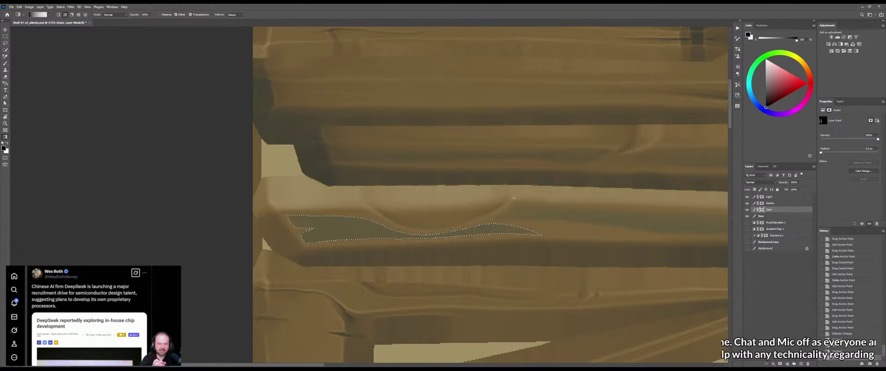
left_click_drag(452, 169, 486, 171)
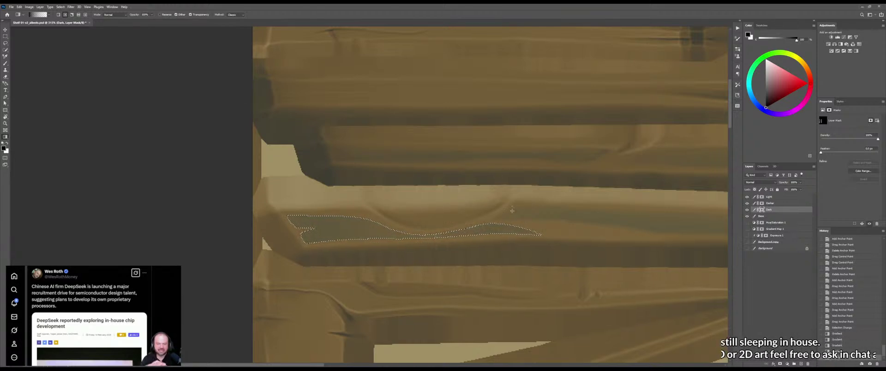
key("ctrl+d")
key("ctrl+space")
mouse_move(517, 212)
left_mouse_down()
mouse_move(497, 216)
mouse_move(520, 212)
left_mouse_up()
key("ctrl+z")
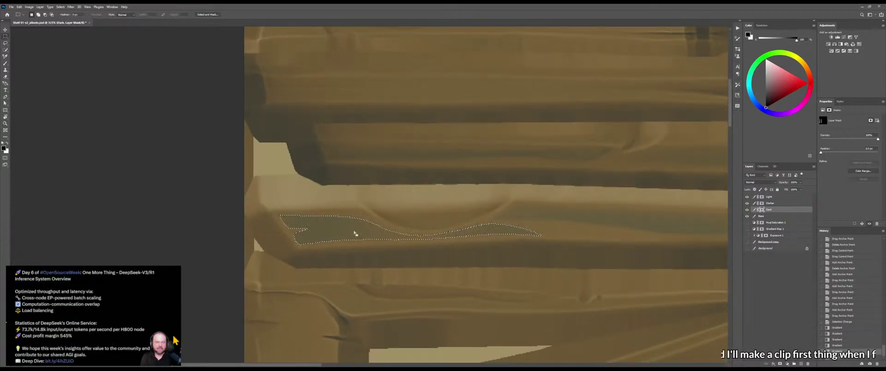
Brush thin black strokes on the Dark mask from the left notch toward the upper edge, splitting the grain into two streaks
key("b")
key("ctrl+space")
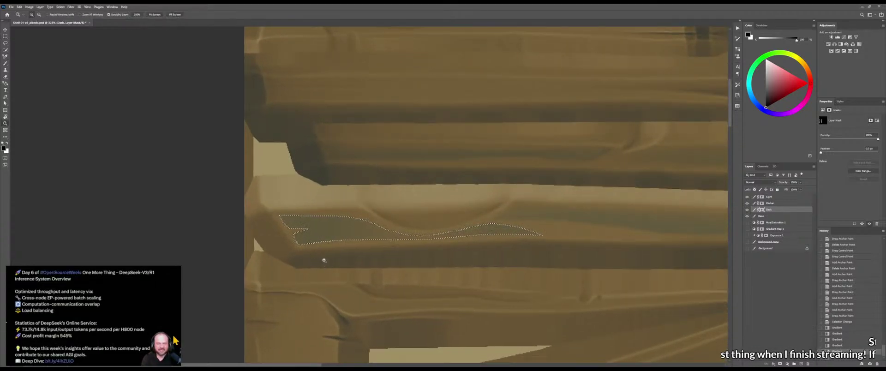
left_click_drag(322, 257, 314, 242)
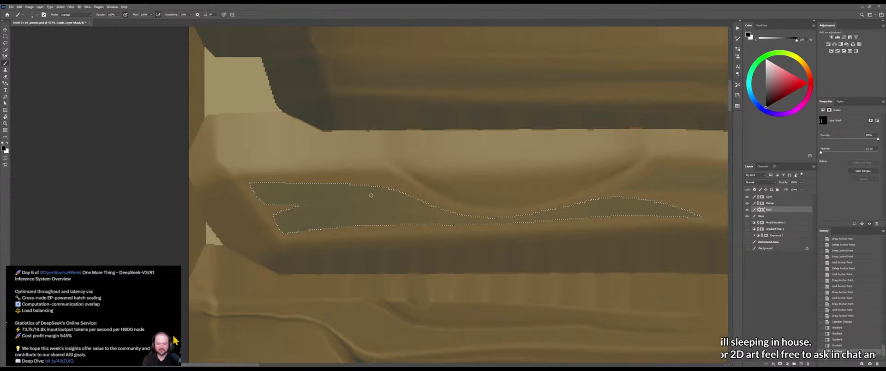
left_click_drag(387, 191, 363, 193)
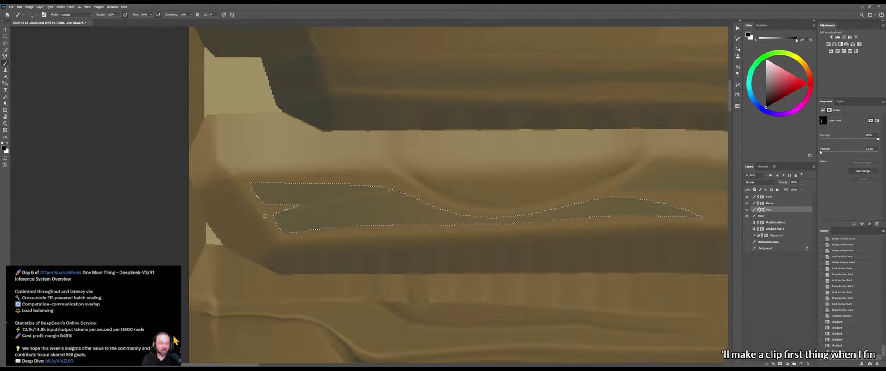
left_click_drag(265, 215, 289, 210)
left_click(286, 209)
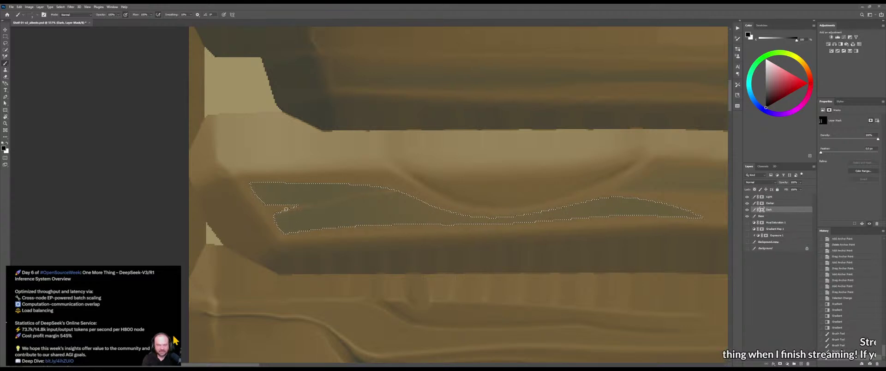
left_click(294, 208)
left_click(293, 209)
left_click(293, 208)
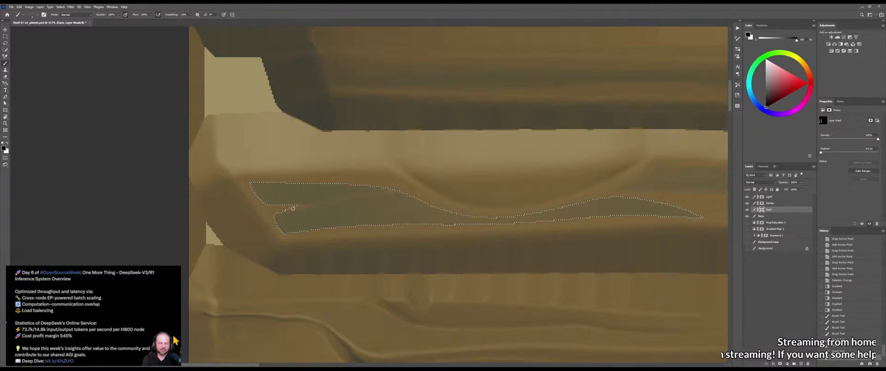
mouse_move(335, 202)
left_mouse_down()
mouse_move(400, 190)
mouse_move(321, 204)
left_mouse_up()
left_click(341, 196)
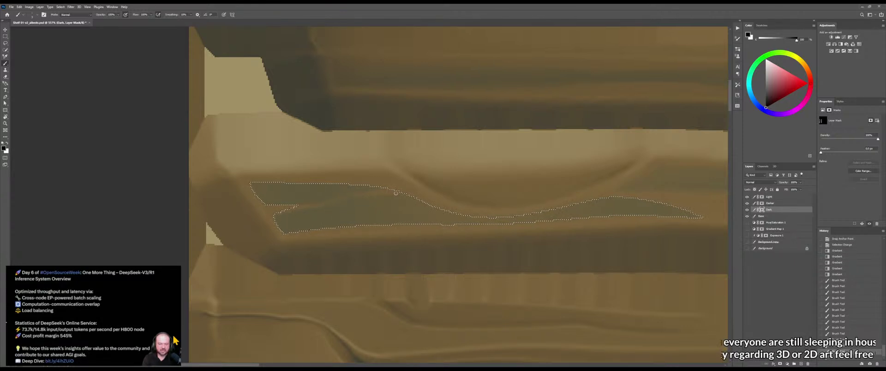
Deselect and use the Mixer Brush to soften the split line and the left ends of the two grain streaks
key("ctrl+d")
left_click_drag(425, 187, 269, 202)
key("b")
key("shift+b")
key("shift+b")
key("shift+b")
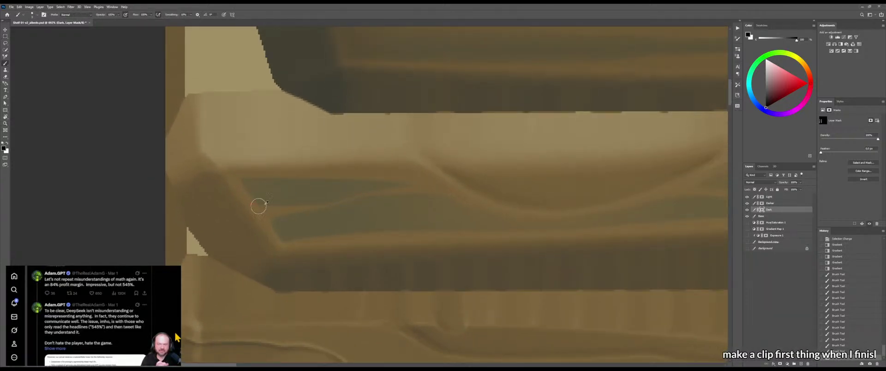
left_click_drag(265, 207, 261, 207)
key("ctrl+d")
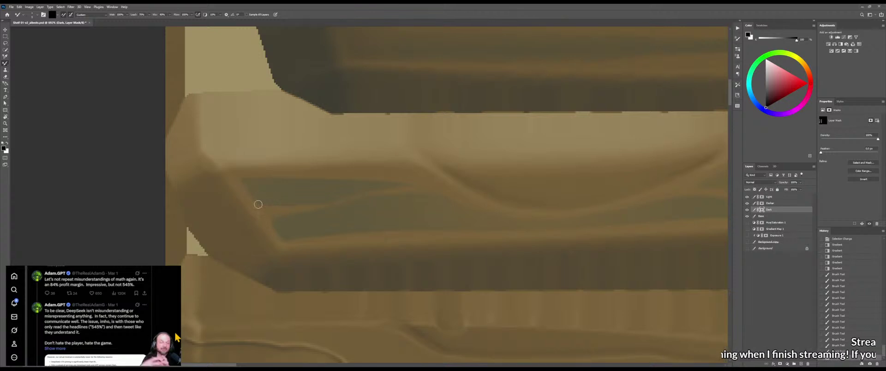
left_click_drag(334, 201, 321, 204)
mouse_move(321, 204)
left_mouse_down()
mouse_move(354, 198)
mouse_move(326, 202)
left_mouse_up()
mouse_move(237, 188)
left_mouse_down()
mouse_move(257, 207)
mouse_move(322, 180)
mouse_move(387, 182)
left_mouse_up()
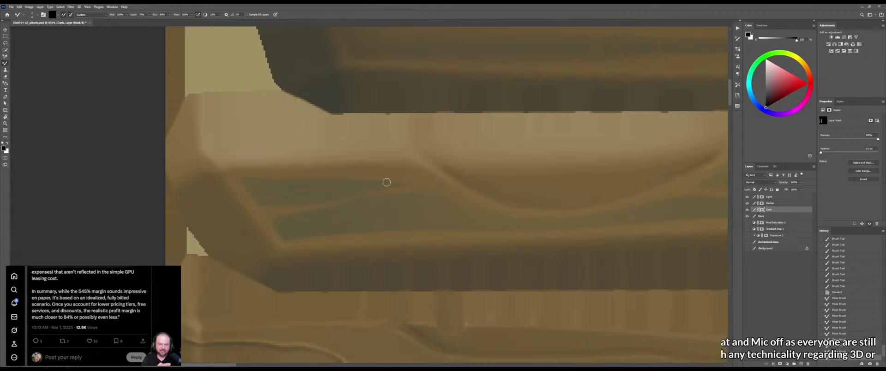
Blend the grain streaks' upper edge and the narrow stretch beneath the rounded bulge with the Mixer Brush
left_click_drag(306, 174, 343, 184)
mouse_move(418, 203)
left_mouse_down()
mouse_move(329, 179)
mouse_move(379, 179)
left_mouse_up()
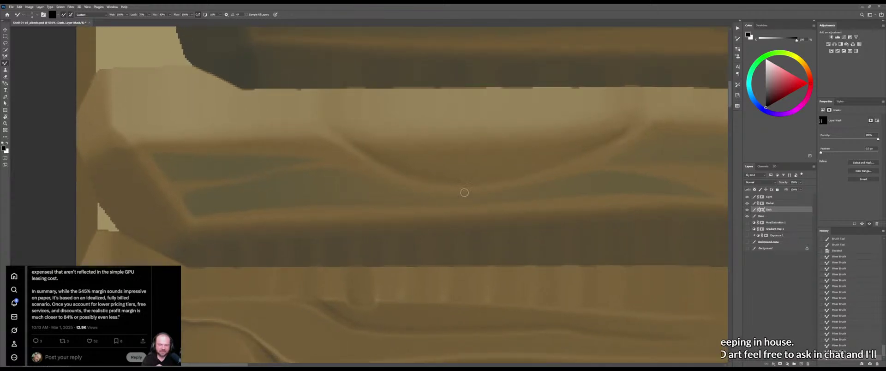
mouse_move(464, 193)
left_mouse_down()
mouse_move(418, 193)
mouse_move(503, 193)
mouse_move(417, 196)
left_mouse_up()
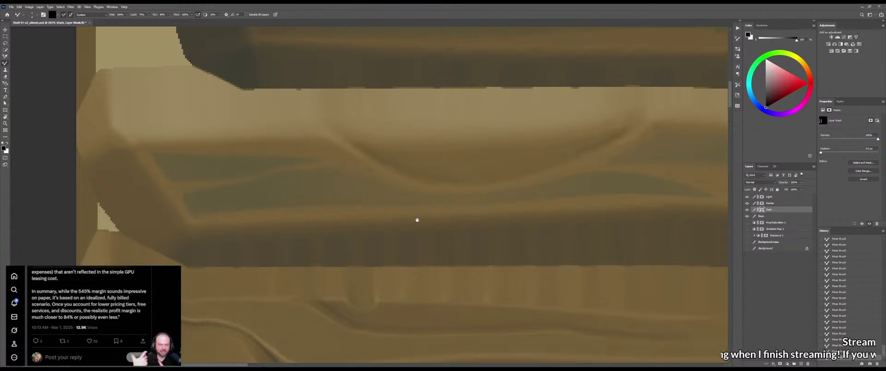
Soften the grain's right tip beyond the bulge and its lower edge with the Mixer Brush
left_click_drag(417, 220, 324, 221)
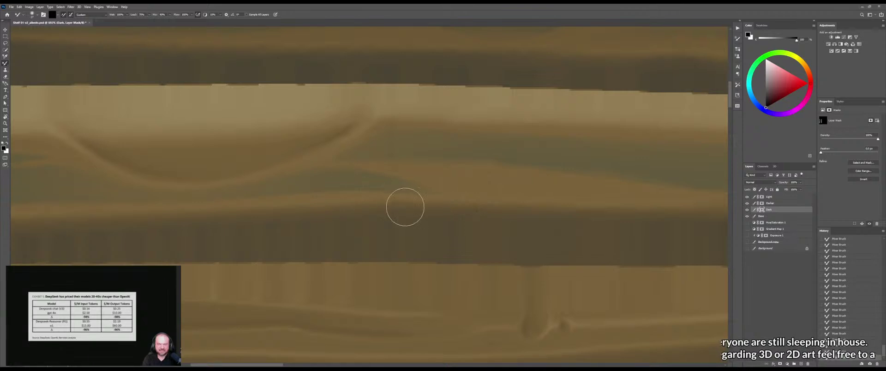
left_click(392, 200)
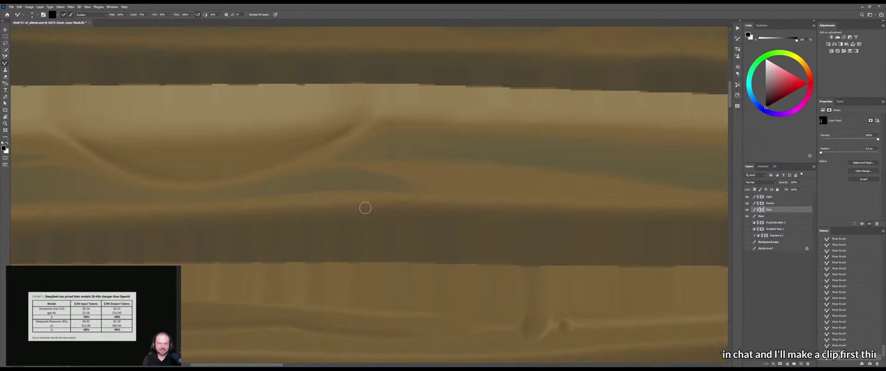
left_click_drag(341, 208, 499, 211)
mouse_move(382, 220)
left_mouse_down()
mouse_move(340, 227)
mouse_move(386, 226)
left_mouse_up()
Blend the narrow grain stretch beneath the rounded bulge with the Mixer Brush
left_click_drag(215, 193, 363, 204)
key("shift+b")
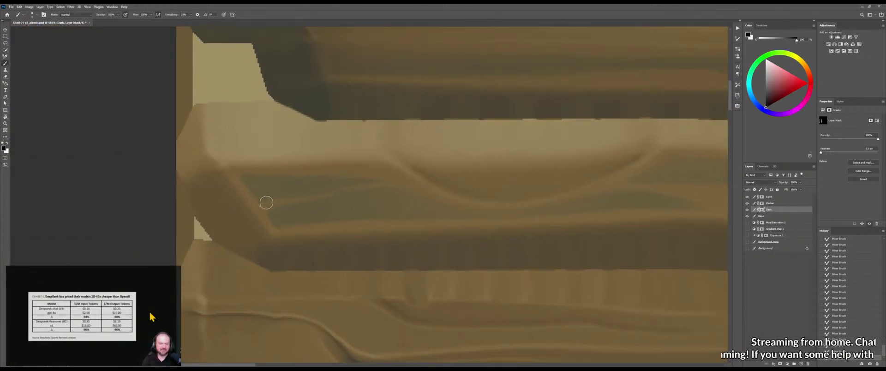
key("shift+b")
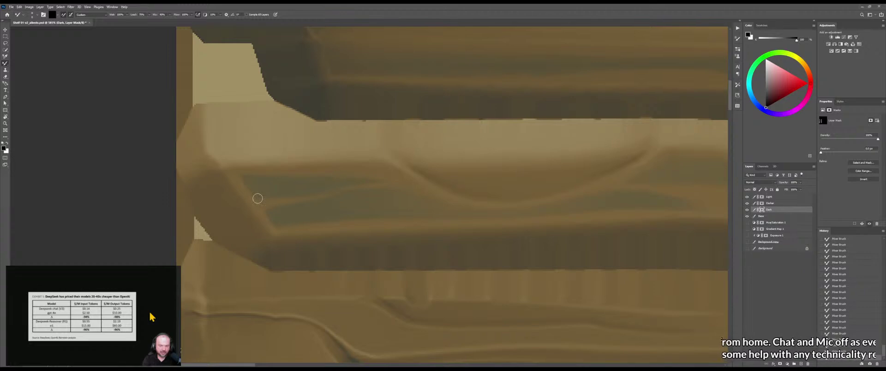
Fade the upper grain streak's right end beside the bulge with a larger black brush and blend it with the Mixer Brush
key("z")
mouse_move(313, 199)
left_mouse_down()
mouse_move(249, 212)
mouse_move(297, 213)
mouse_move(366, 190)
left_mouse_up()
key("b")
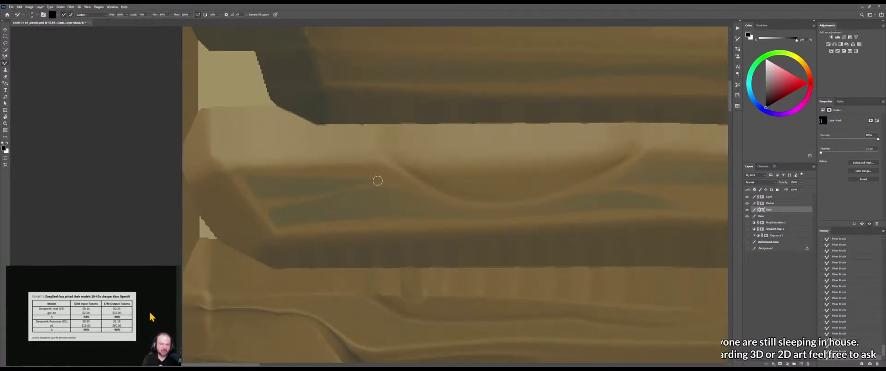
key("shift+b")
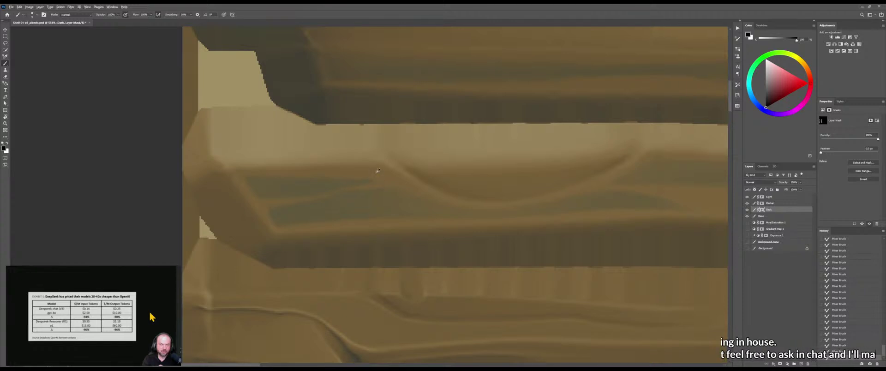
left_click_drag(371, 168, 383, 175)
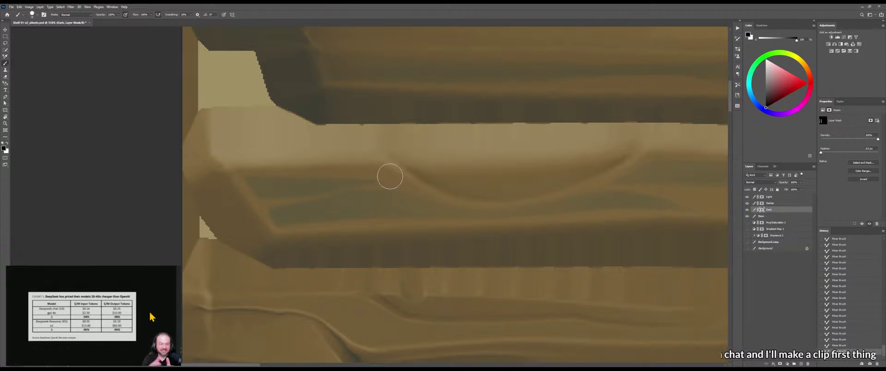
left_click_drag(317, 186, 423, 175)
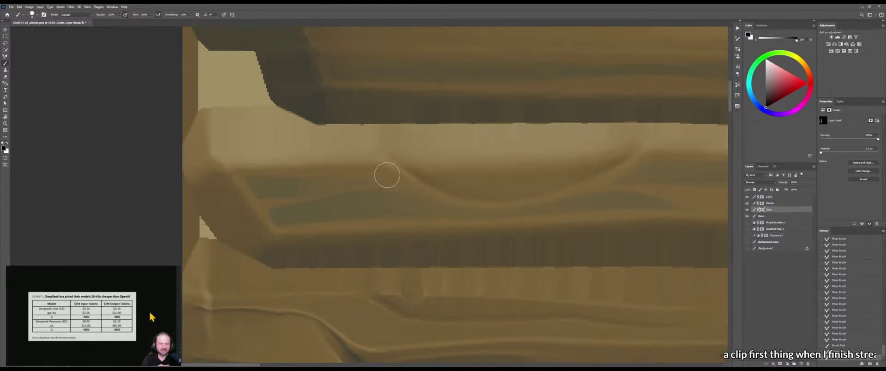
key("shift+b")
mouse_move(282, 189)
left_mouse_down()
mouse_move(318, 188)
mouse_move(293, 189)
mouse_move(399, 184)
mouse_move(378, 178)
mouse_move(338, 193)
mouse_move(368, 187)
left_mouse_up()
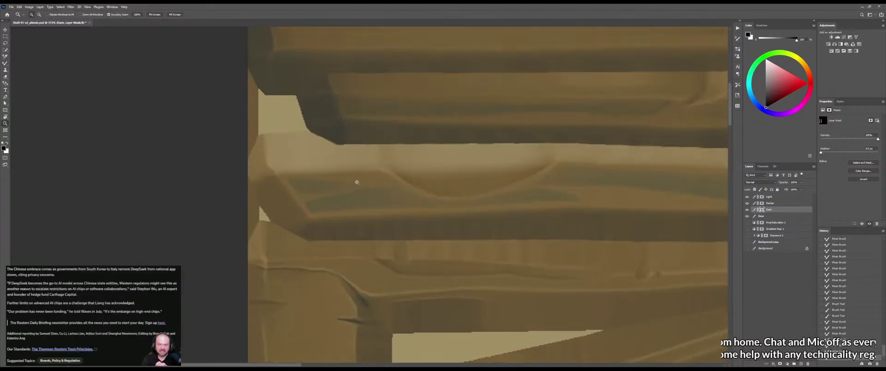
Paint small black strokes on the Dark mask along the lower grain streak's bottom edge, from the notch to beneath the bulge
key("b")
scroll(284, 174, "up", 3)
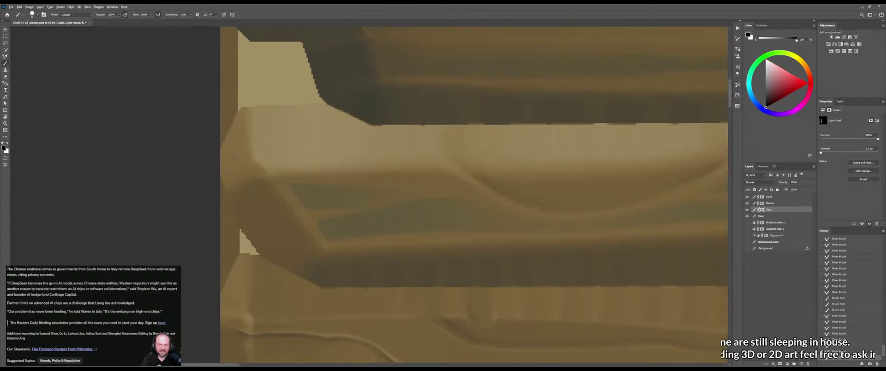
left_click(283, 179)
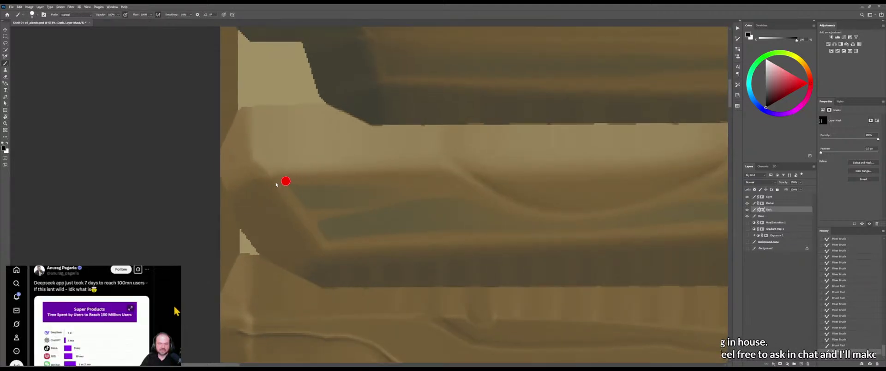
left_click(372, 231)
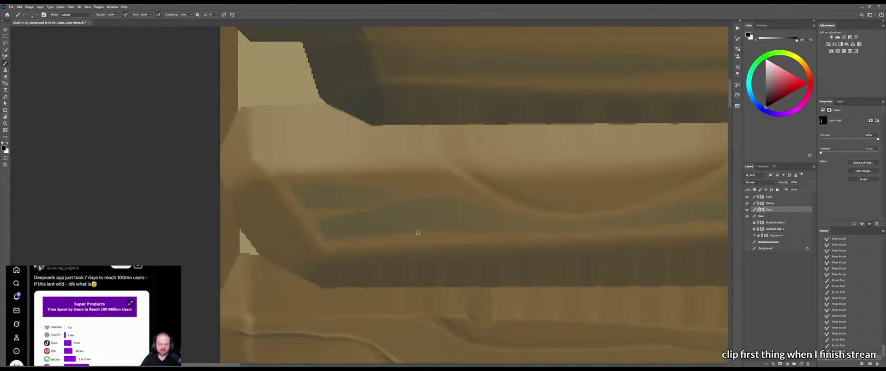
mouse_move(418, 233)
left_mouse_down()
mouse_move(443, 228)
mouse_move(439, 235)
mouse_move(453, 242)
mouse_move(404, 240)
left_mouse_up()
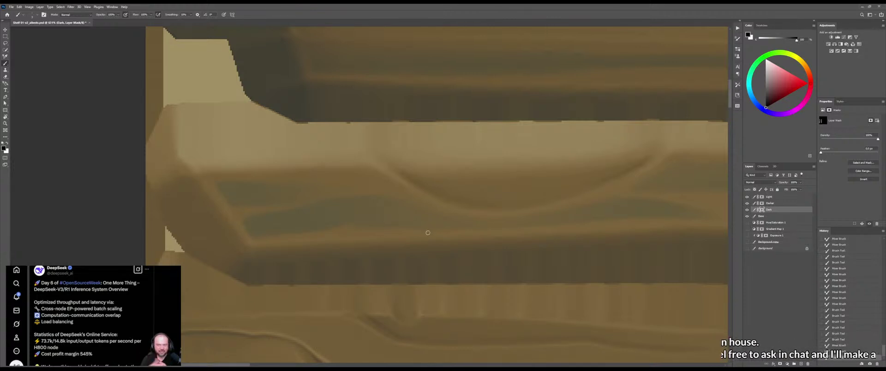
left_click_drag(447, 243, 403, 242)
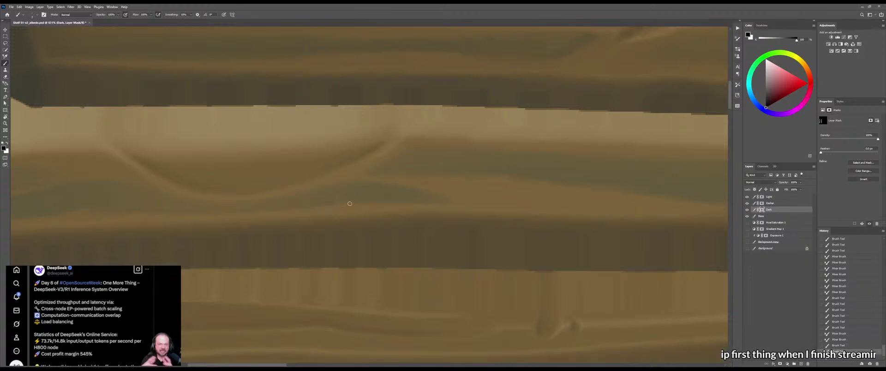
Soften the reshaped lower edge of the grain beneath the bulge with the Mixer Brush
key("shift+b")
mouse_move(410, 203)
left_mouse_down()
mouse_move(323, 203)
mouse_move(296, 230)
mouse_move(370, 227)
mouse_move(547, 251)
left_mouse_up()
key("z")
key("b")
key("shift+b")
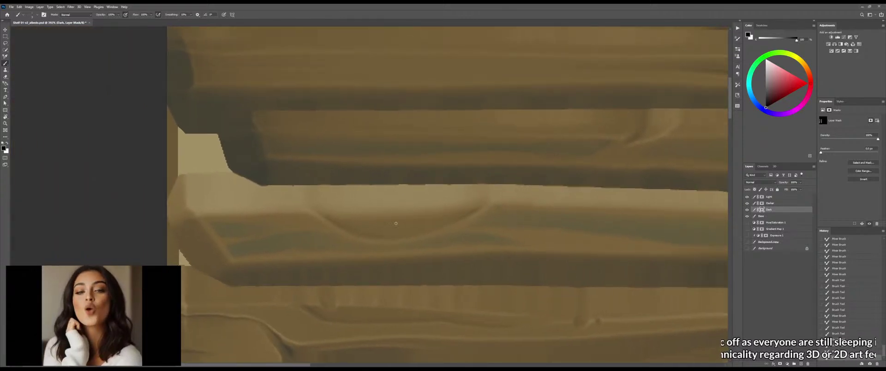
Touch up the light split between the two left grain streaks with the black brush and blend its left end
mouse_move(289, 238)
left_mouse_down()
mouse_move(282, 234)
mouse_move(298, 234)
left_mouse_up()
key("z")
mouse_move(297, 234)
left_mouse_down()
mouse_move(286, 234)
mouse_move(395, 227)
left_mouse_up()
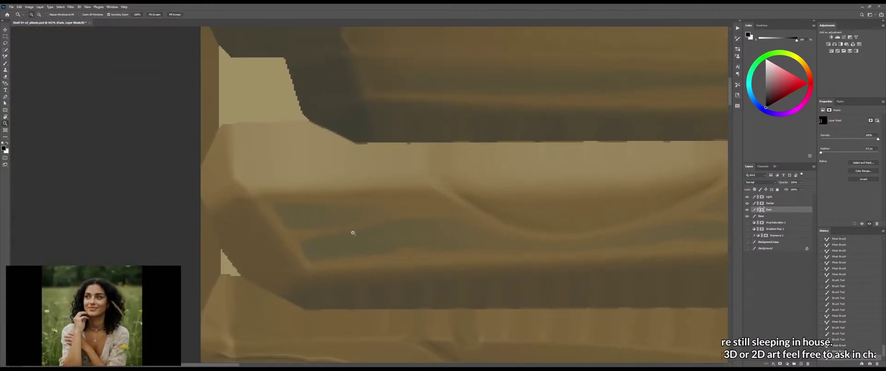
key("b")
key("shift+b")
mouse_move(301, 229)
left_mouse_down()
mouse_move(347, 218)
mouse_move(284, 228)
mouse_move(307, 228)
mouse_move(294, 229)
mouse_move(291, 217)
mouse_move(241, 259)
mouse_move(269, 257)
mouse_move(297, 226)
left_mouse_up()
key("z")
key("shift+b")
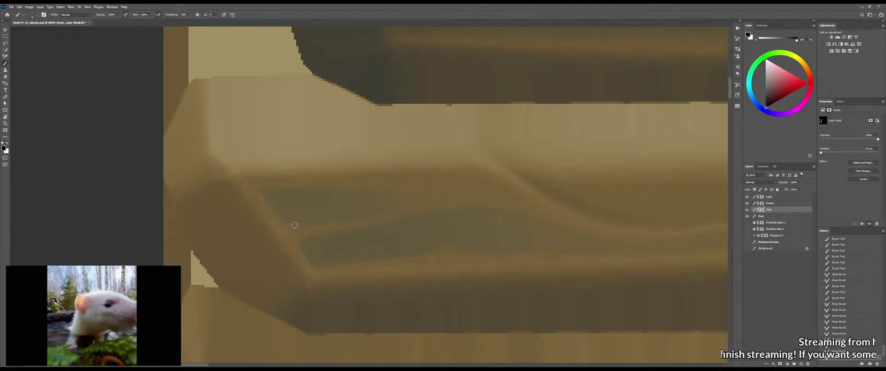
Paint white on the Dark mask over the inner end of the split to join the two grain streaks, and blend the join
key("x")
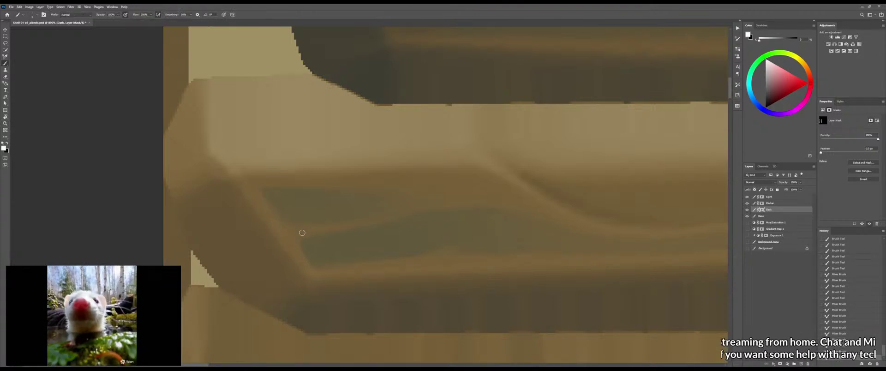
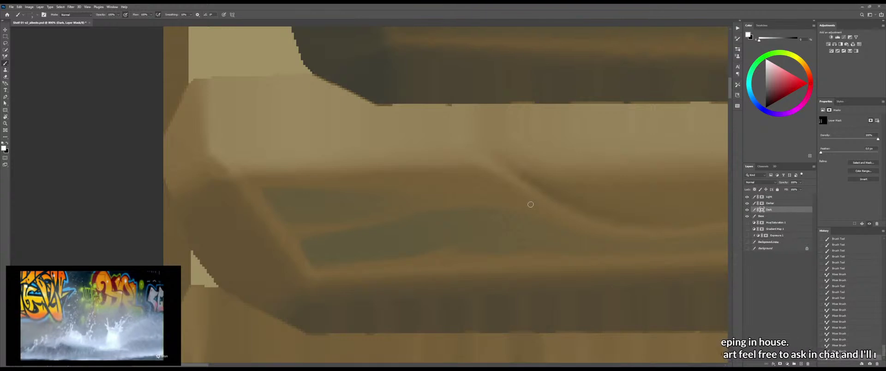
key("z")
left_click_drag(503, 198, 510, 200)
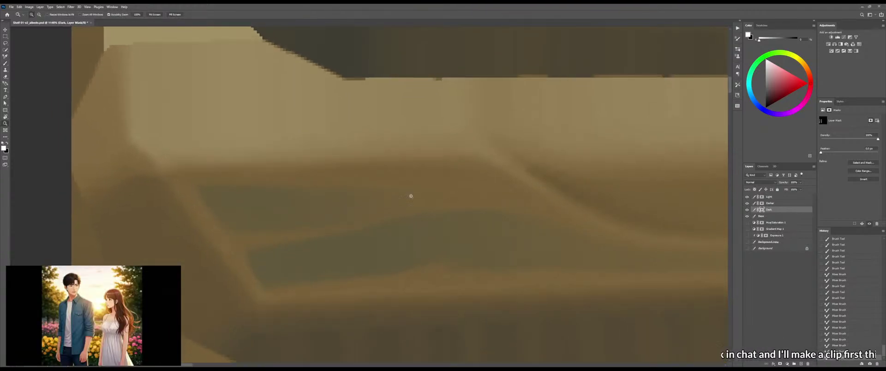
key("b")
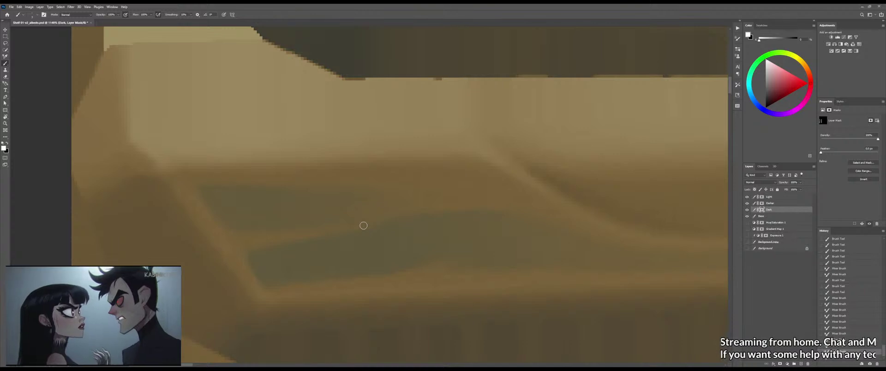
scroll(364, 226, "up", 2)
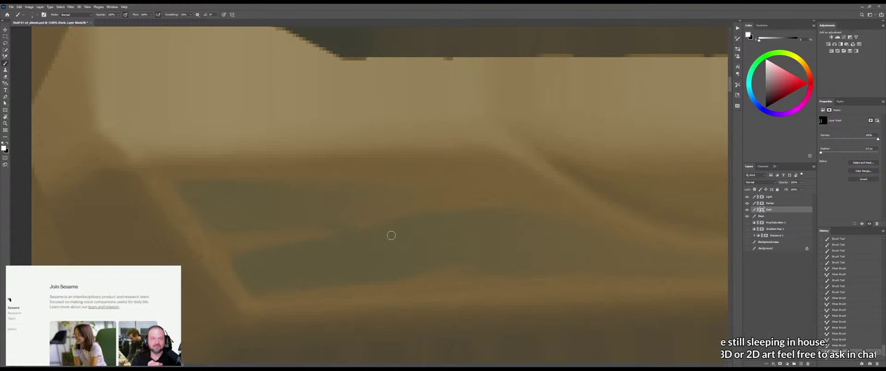
left_click_drag(352, 227, 371, 232)
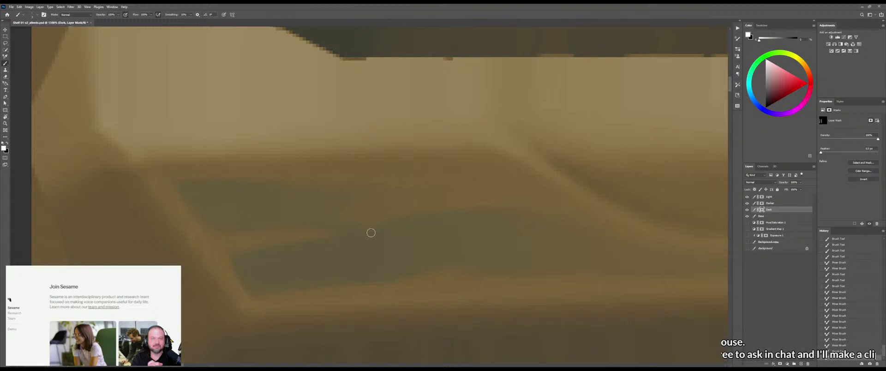
key("shift+b")
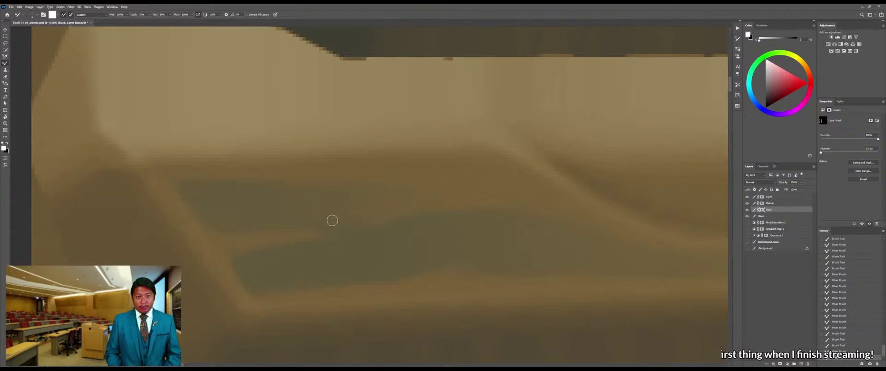
mouse_move(332, 220)
left_mouse_down()
mouse_move(344, 215)
mouse_move(313, 219)
mouse_move(342, 221)
mouse_move(322, 238)
mouse_move(318, 229)
left_mouse_up()
key("]")
Extend the upper grain streak toward the bulge with a white stroke and smooth its tip with a larger Mixer Brush
key("ctrl+space")
mouse_move(352, 250)
left_mouse_down()
mouse_move(309, 251)
mouse_move(348, 241)
left_mouse_up()
key("b")
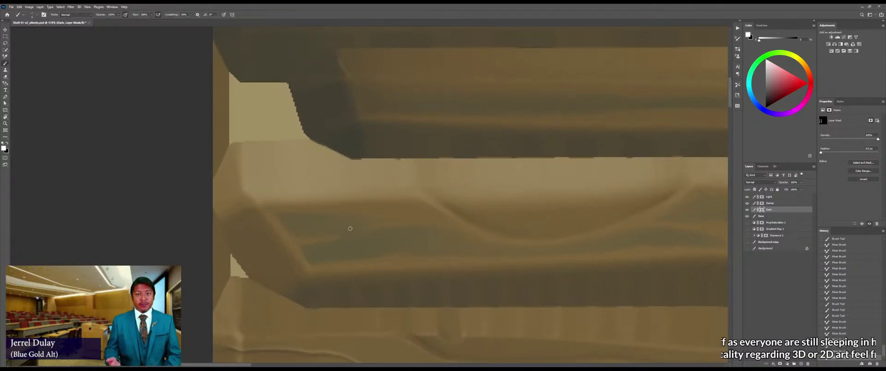
scroll(346, 233, "up", 3)
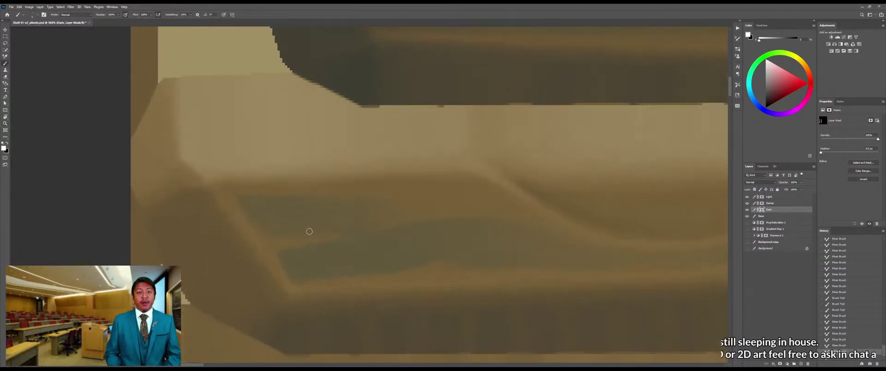
mouse_move(324, 231)
left_mouse_down()
mouse_move(393, 218)
mouse_move(333, 227)
mouse_move(358, 221)
left_mouse_up()
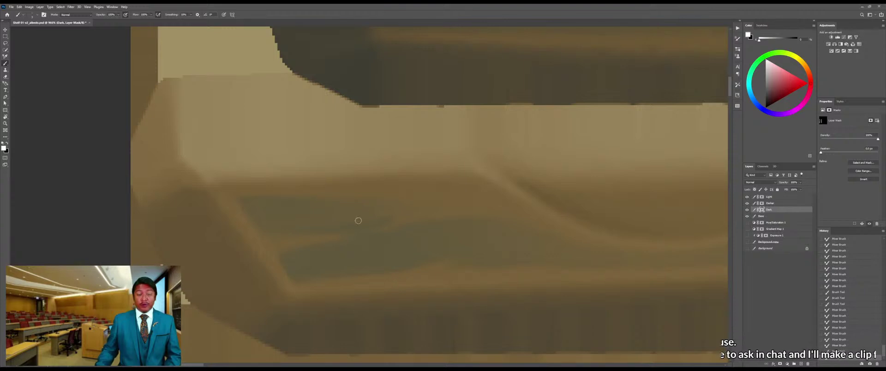
key("shift+b")
key("bracketright")
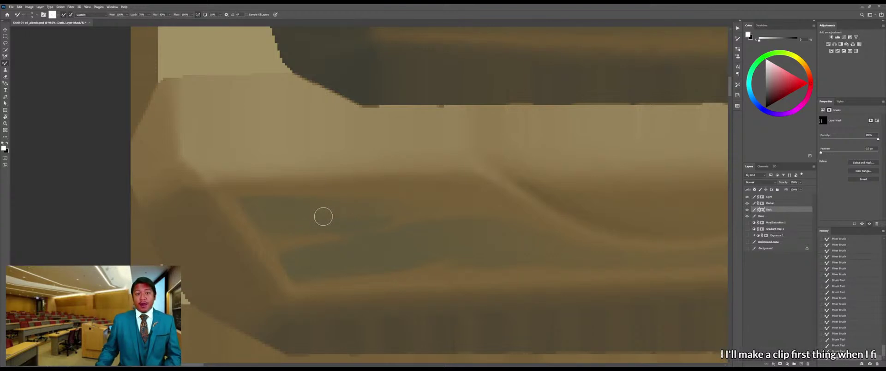
left_click_drag(351, 220, 380, 214)
left_click_drag(381, 214, 331, 223)
left_click_drag(330, 223, 391, 212)
Add white strokes along the upper streak's lower edge above the split and blend its tip toward the bulge
key("shift+b")
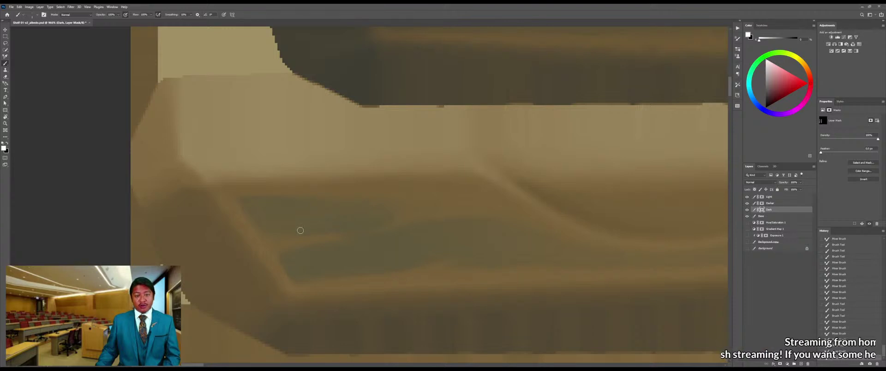
left_click_drag(276, 232, 343, 231)
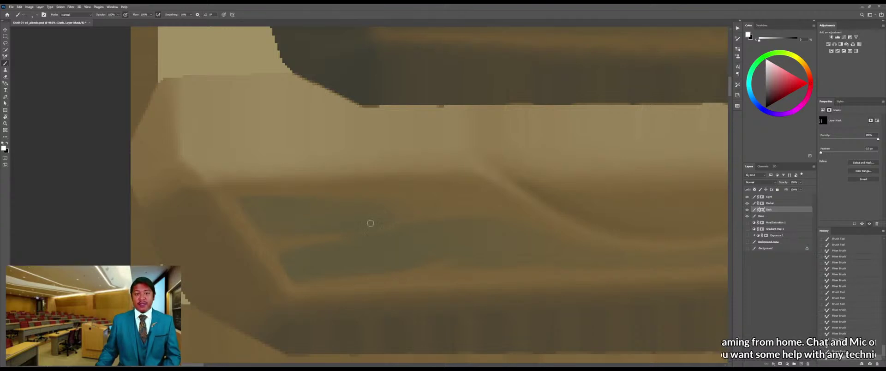
key("shift+b")
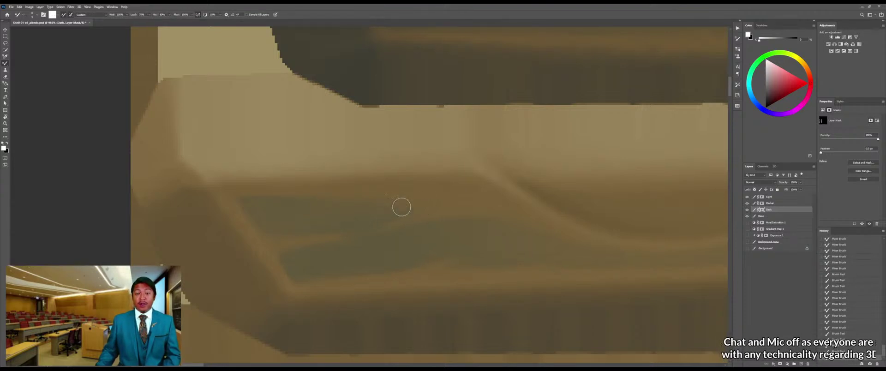
mouse_move(394, 209)
left_mouse_down()
mouse_move(366, 220)
mouse_move(426, 206)
left_mouse_up()
mouse_move(426, 207)
left_mouse_down()
mouse_move(389, 214)
mouse_move(434, 205)
mouse_move(322, 227)
mouse_move(346, 225)
left_mouse_up()
Switch to Marmoset Toolbag and examine the painted wood grain on the shelf model from several angles
key("z")
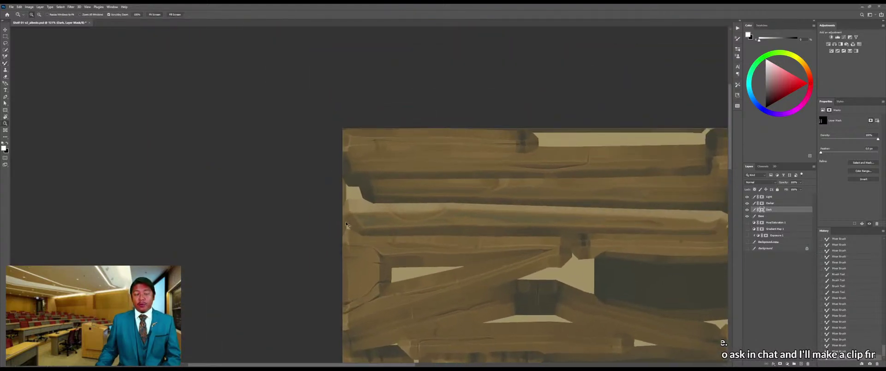
key("alt+Tab")
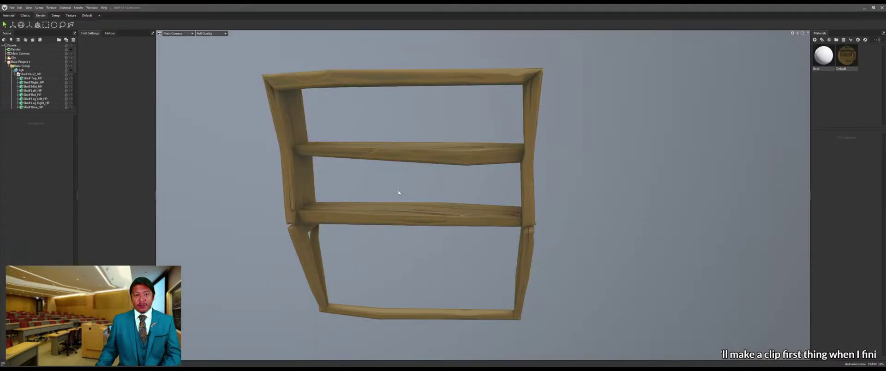
left_click_drag(398, 193, 384, 173)
scroll(384, 174, "down", 3)
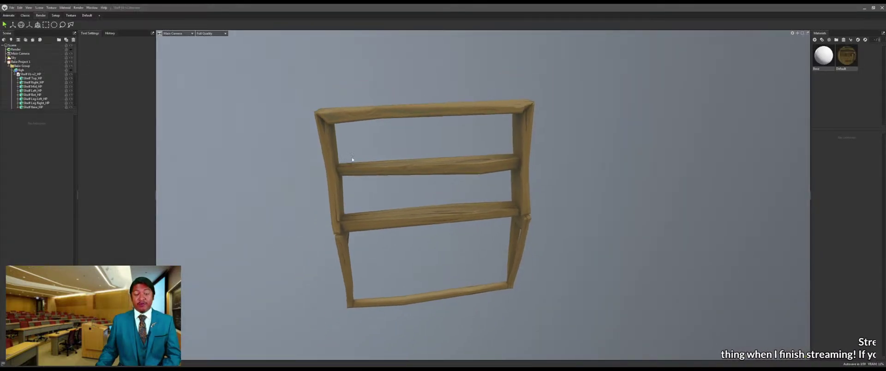
mouse_move(414, 149)
left_mouse_down()
mouse_move(399, 155)
mouse_move(420, 146)
left_mouse_up()
left_click_drag(391, 186, 331, 202)
Switch to Photoshop, lasso the pale-edged plank's end section on the Dark mask, fade it with a black gradient, and deselect
key("alt+Tab")
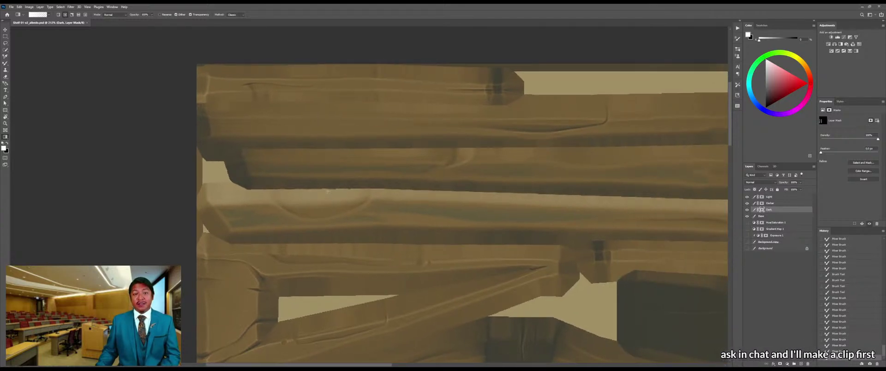
key("l")
mouse_move(275, 192)
left_mouse_down()
mouse_move(192, 199)
mouse_move(181, 242)
mouse_move(685, 235)
mouse_move(688, 222)
mouse_move(637, 200)
left_mouse_up()
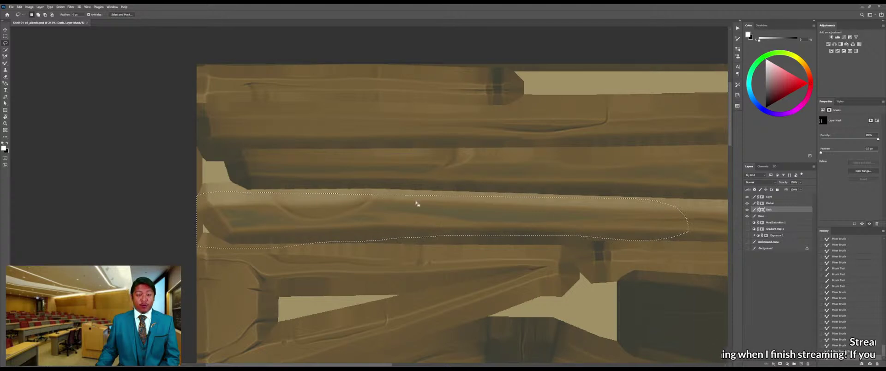
key("g")
key("x")
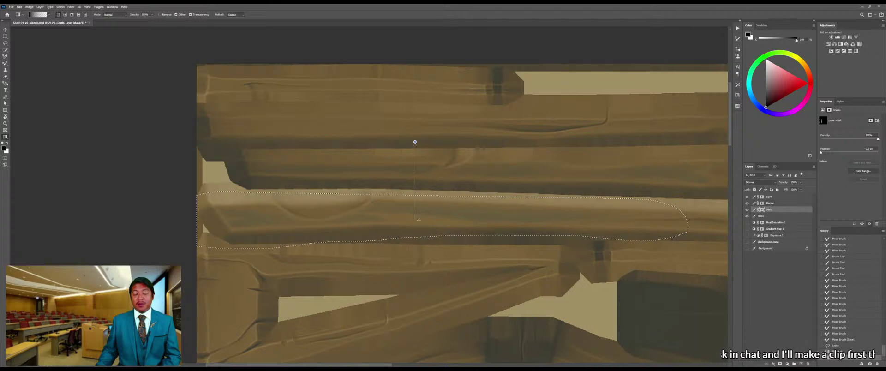
left_click_drag(415, 143, 403, 255)
key("m")
key("ctrl+d")
Paint black on the Dark mask along the upper side of the dark streak near the plank's angled end
key("z")
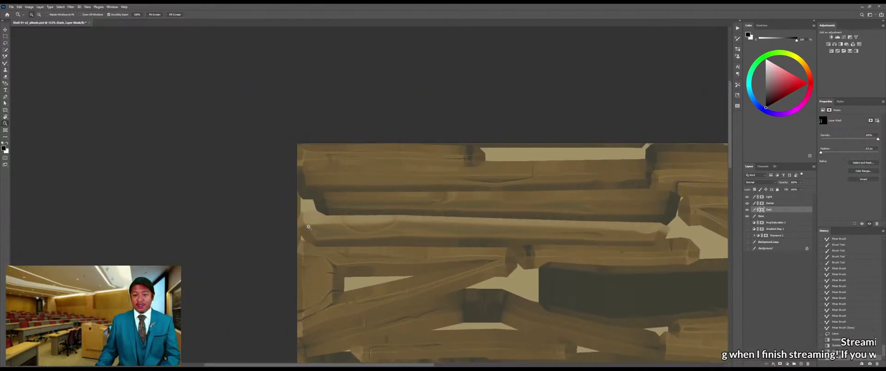
left_click_drag(311, 230, 336, 228)
key("b")
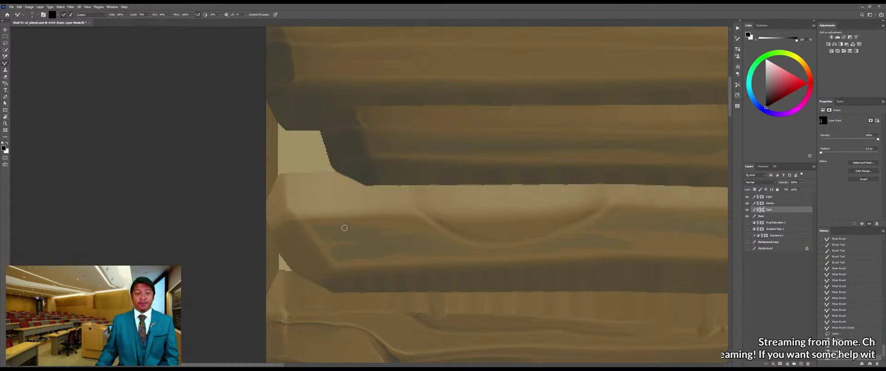
left_click(335, 231)
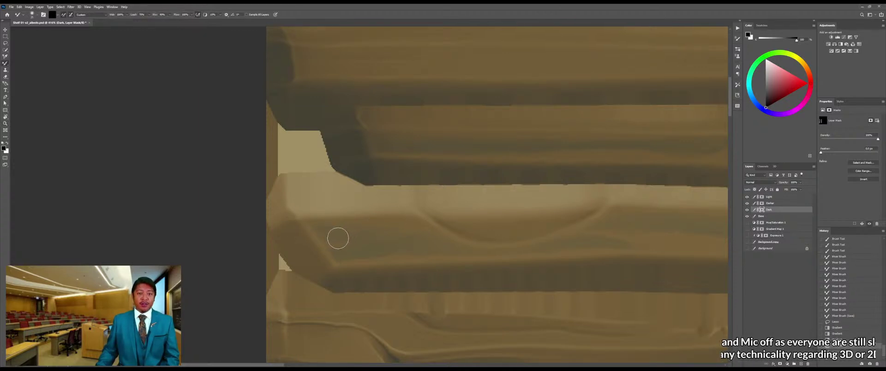
key("shift+b")
left_click_drag(351, 229, 393, 224)
mouse_move(307, 233)
left_mouse_down()
mouse_move(387, 225)
mouse_move(324, 223)
mouse_move(412, 228)
mouse_move(341, 231)
mouse_move(410, 216)
mouse_move(383, 231)
mouse_move(394, 217)
mouse_move(413, 229)
left_mouse_up()
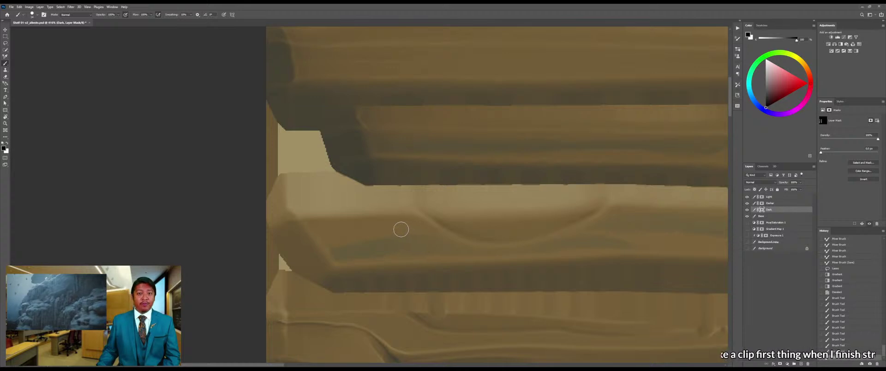
Trim the streak's upper edge between the angled end and the bulge with a black stroke and soften it with the Mixer Brush
key("z")
left_click(396, 231)
key("b")
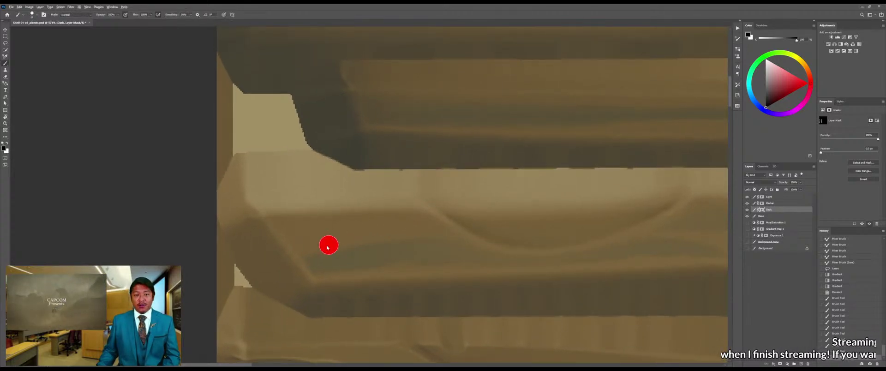
left_click_drag(353, 250, 388, 239)
key("shift+b")
left_click(352, 251)
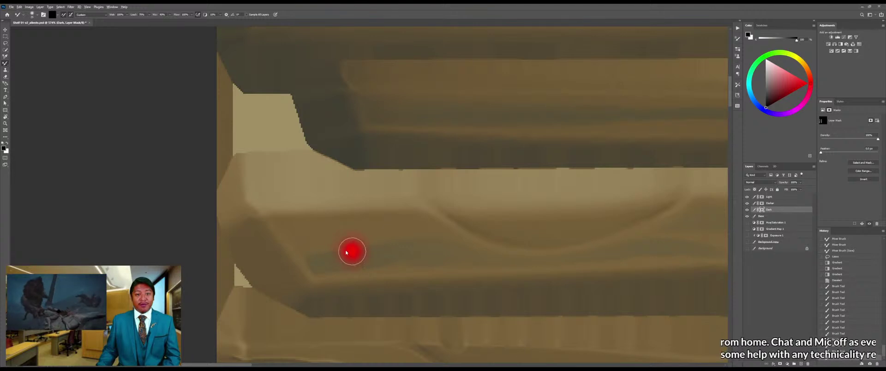
key("z")
left_click_drag(353, 268, 336, 272)
key("b")
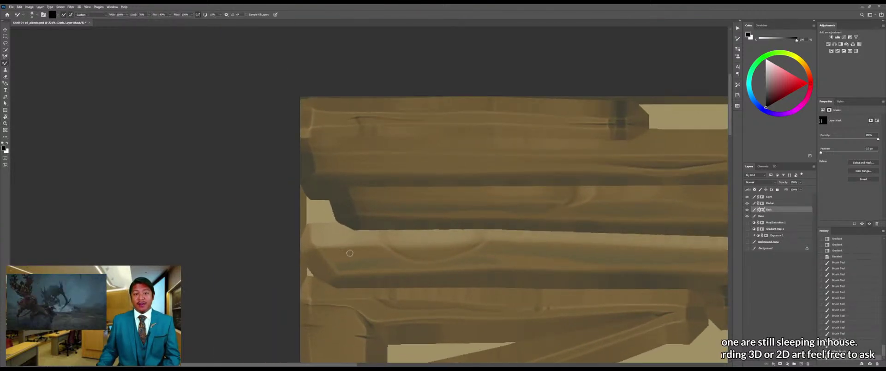
Paint a thin white streak on the Dark mask above the main streak near the plank's end and smear its tip with the Mixer Brush
scroll(358, 263, "up", 5)
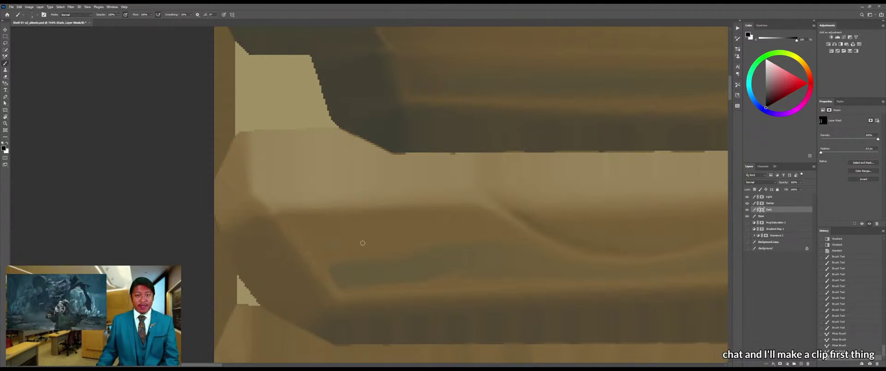
key("x")
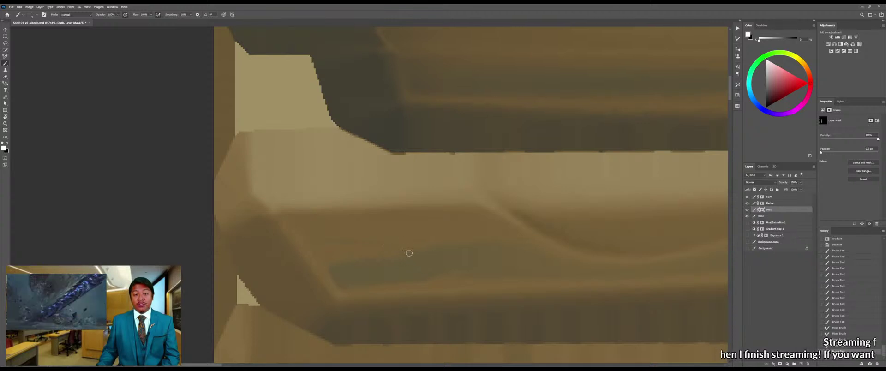
mouse_move(388, 245)
left_mouse_down()
mouse_move(327, 245)
mouse_move(389, 237)
mouse_move(441, 247)
mouse_move(358, 236)
left_mouse_up()
key("shift+b")
mouse_move(357, 236)
left_mouse_down()
mouse_move(444, 255)
mouse_move(408, 250)
mouse_move(429, 258)
mouse_move(417, 252)
mouse_move(469, 253)
mouse_move(354, 236)
mouse_move(319, 241)
left_mouse_up()
key("shift+b")
key("shift+b")
key("ctrl+space")
mouse_move(349, 256)
left_mouse_down()
mouse_move(301, 261)
mouse_move(386, 245)
mouse_move(360, 246)
left_mouse_up()
key("b")
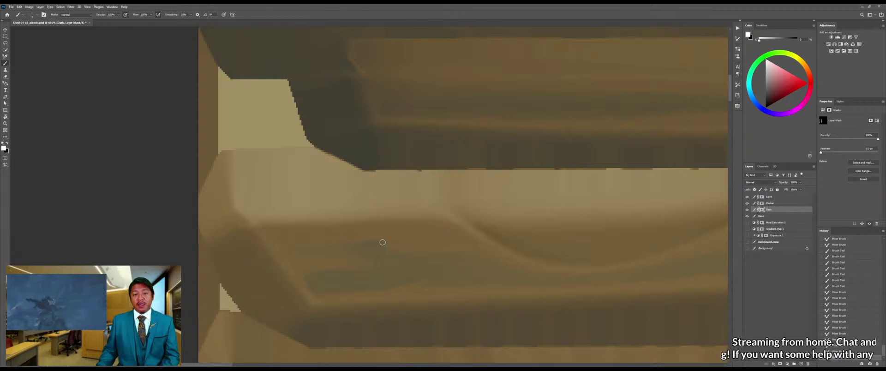
Blend the new upper streak, extend it toward the bulge with white strokes, and smooth its tip
key("shift+b")
left_click(365, 251)
left_click_drag(365, 252, 378, 247)
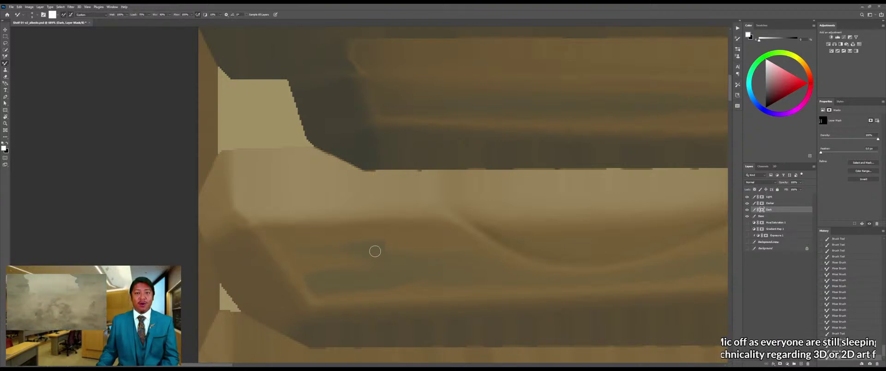
key("shift+b")
left_click_drag(461, 255, 452, 249)
mouse_move(380, 243)
left_mouse_down()
mouse_move(420, 241)
mouse_move(406, 241)
left_mouse_up()
key("shift+b")
left_click_drag(404, 241, 413, 240)
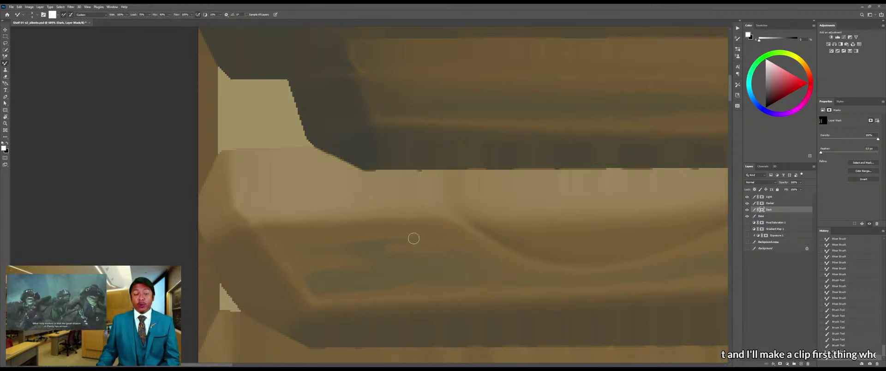
Add white strokes on the Dark mask between the upper streak and the bulge's lower edge, and blend them with the Mixer Brush
key("shift+b")
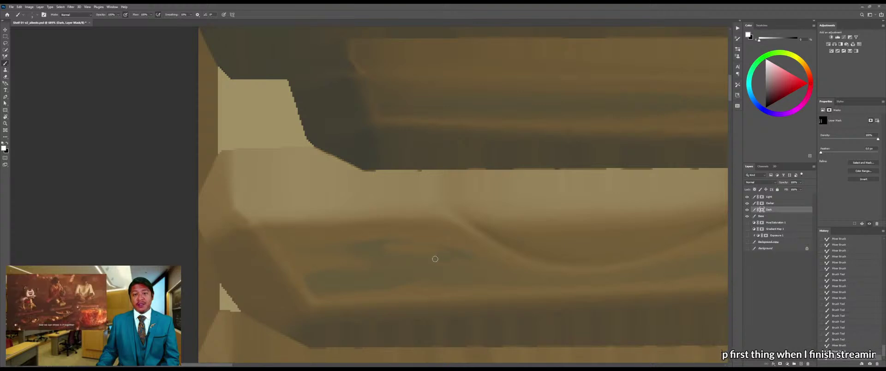
key("shift+b")
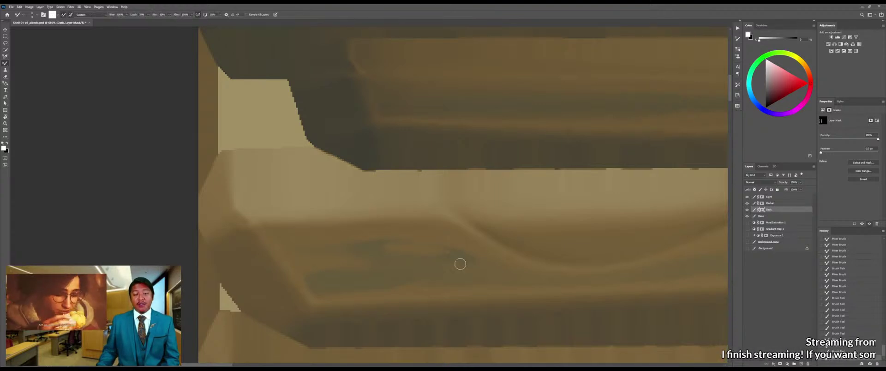
mouse_move(458, 264)
left_mouse_down()
mouse_move(435, 261)
mouse_move(478, 267)
mouse_move(397, 272)
mouse_move(422, 274)
left_mouse_up()
Save the texture file and switch to Marmoset Toolbag to examine the updated grain on the shelf model
key("z")
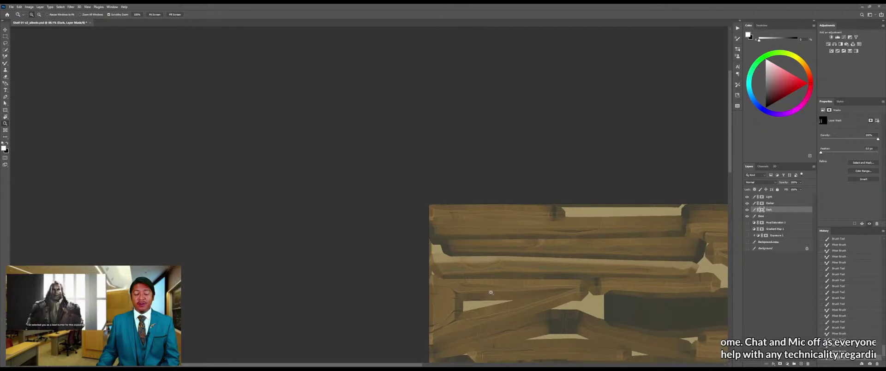
left_click_drag(487, 280, 498, 277)
key("ctrl+s")
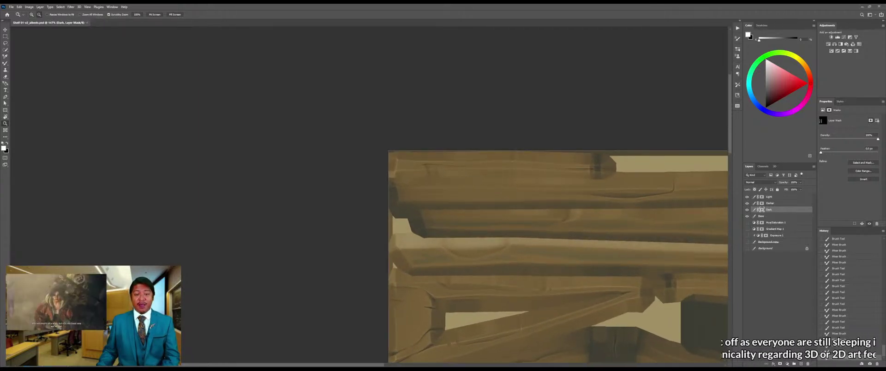
key("alt+Tab")
left_click_drag(444, 235, 429, 208)
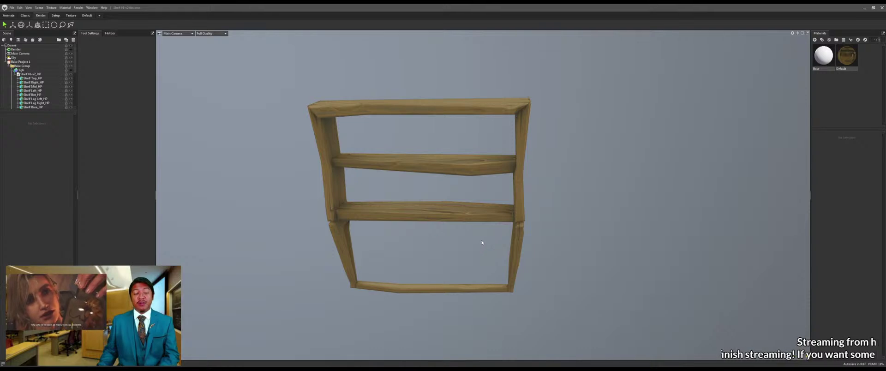
Return to Photoshop, reinforce the dark streak just beyond the bulge with white strokes on the Dark mask, and blend its tip
key("alt+Tab")
left_click_drag(491, 231, 496, 230)
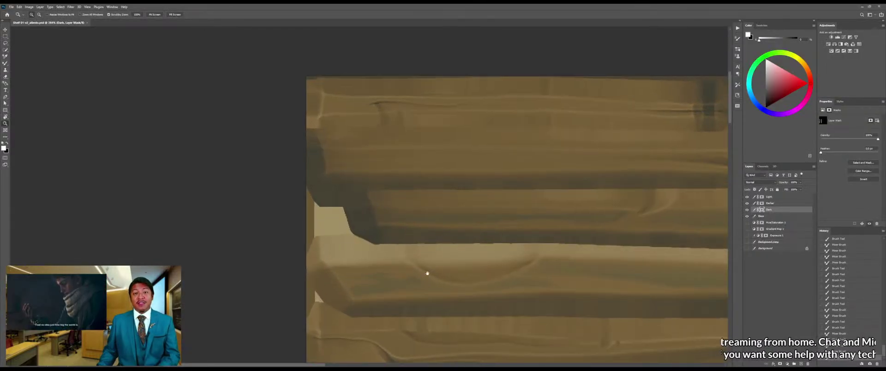
left_click_drag(425, 273, 461, 235)
mouse_move(426, 255)
left_mouse_down()
mouse_move(455, 255)
mouse_move(448, 241)
left_mouse_up()
scroll(426, 255, "up", 2)
key("b")
scroll(433, 239, "up", 2)
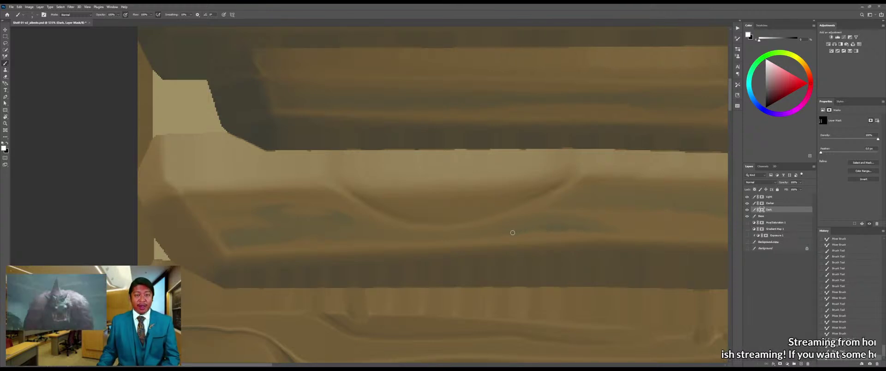
mouse_move(528, 228)
left_mouse_down()
mouse_move(548, 228)
mouse_move(506, 233)
left_mouse_up()
left_click_drag(559, 227, 604, 231)
key("shift+b")
mouse_move(603, 230)
left_mouse_down()
mouse_move(526, 231)
mouse_move(558, 226)
left_mouse_up()
Paint a thin white streak on the Dark mask beneath the plank's pale edge beyond the bulge, and smooth it along the grain
key("z")
mouse_move(633, 224)
left_mouse_down()
mouse_move(530, 227)
mouse_move(544, 217)
left_mouse_up()
key("b")
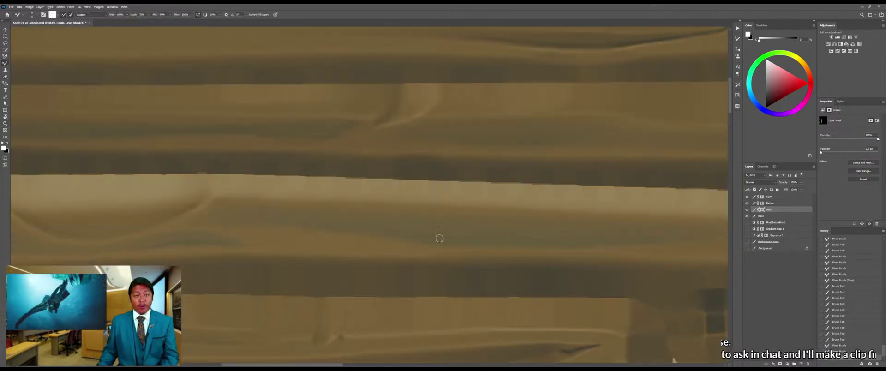
key("shift+b")
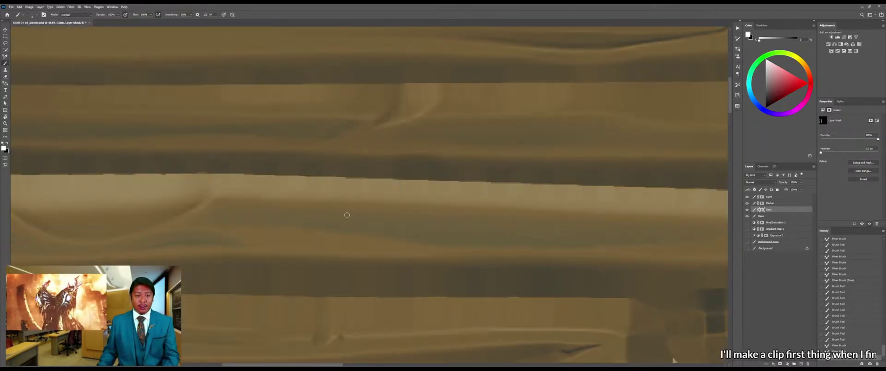
left_click_drag(360, 214, 319, 208)
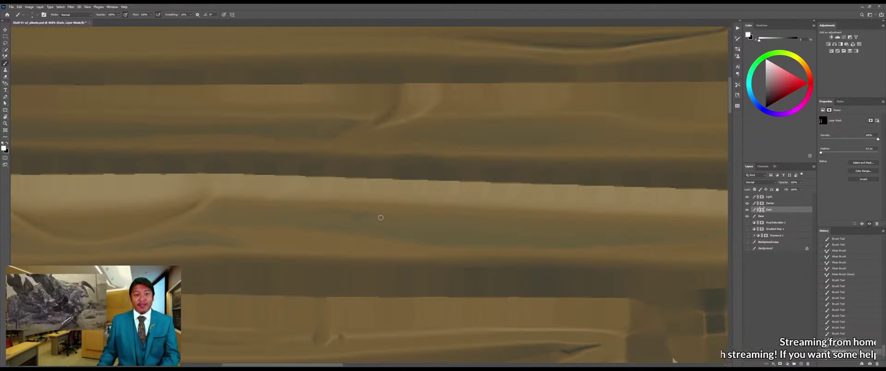
mouse_move(373, 215)
left_mouse_down()
mouse_move(387, 214)
mouse_move(326, 210)
mouse_move(378, 216)
left_mouse_up()
mouse_move(380, 216)
left_mouse_down()
mouse_move(423, 218)
mouse_move(382, 218)
mouse_move(409, 214)
left_mouse_up()
key("shift+b")
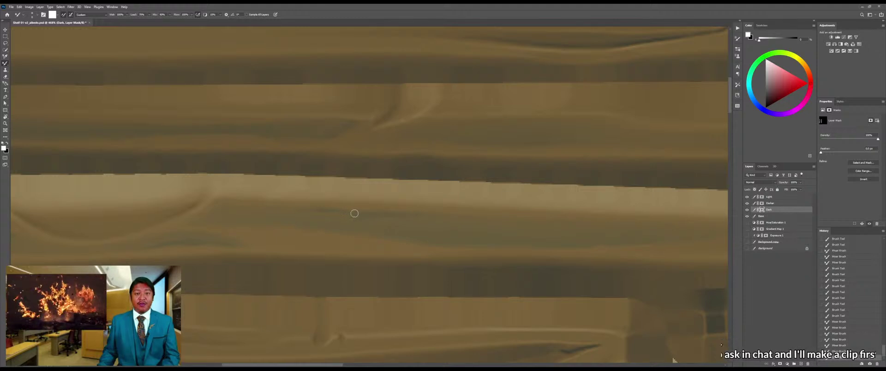
mouse_move(354, 214)
left_mouse_down()
mouse_move(265, 208)
mouse_move(393, 219)
mouse_move(387, 225)
mouse_move(433, 214)
mouse_move(429, 232)
mouse_move(419, 232)
mouse_move(450, 223)
left_mouse_up()
Save the texture and inspect the shelf boards' wood grain in Marmoset Toolbag from close and angled views
key("ctrl+s")
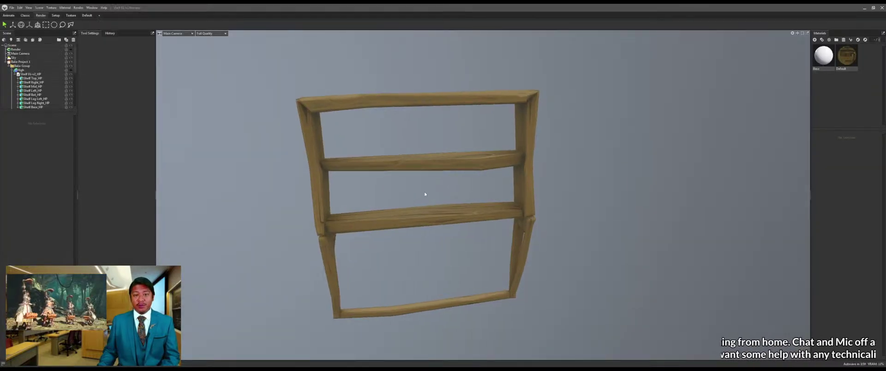
scroll(425, 194, "up", 3)
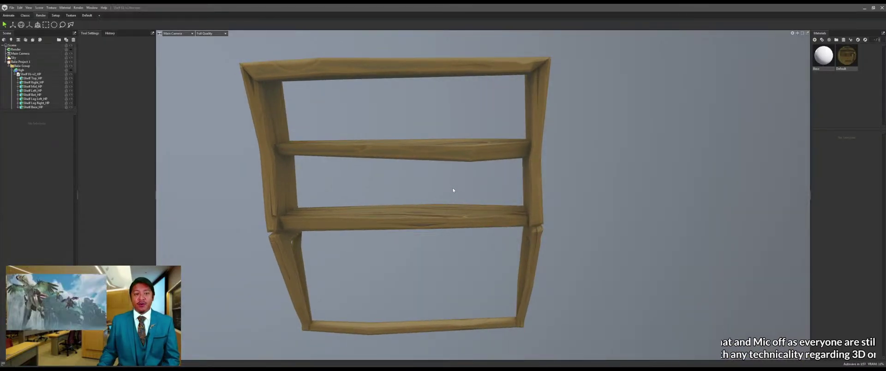
scroll(450, 191, "up", 2)
scroll(443, 193, "down", 3)
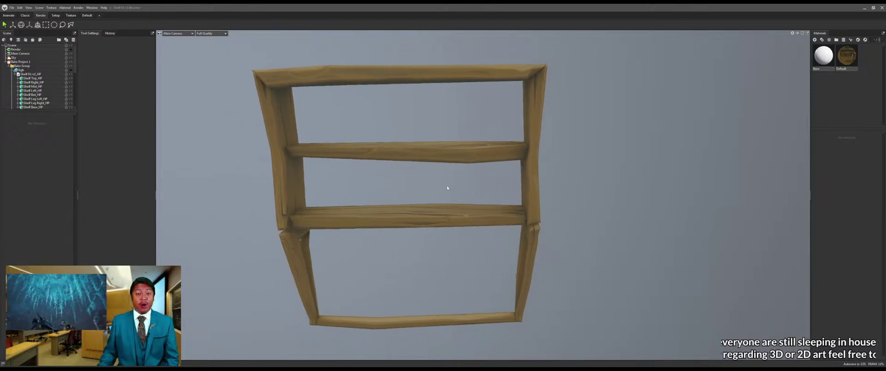
left_click_drag(447, 188, 448, 200)
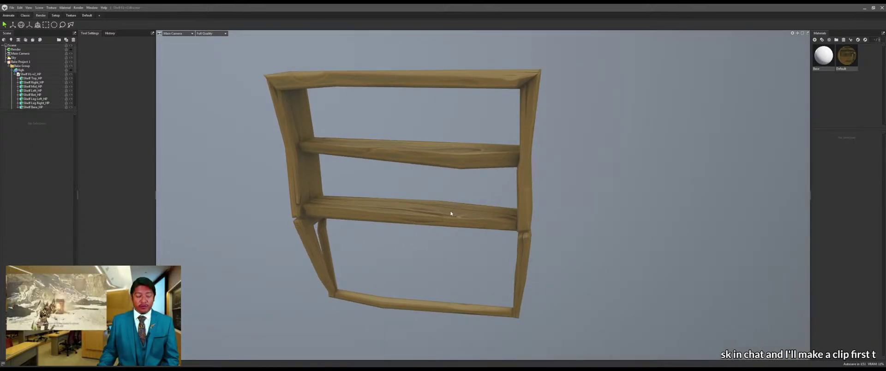
Return to Photoshop, target the Darker mask, and outline a small forked grain streak just beyond the plank's bulge with the Pen tool
key("alt+Tab")
left_click_drag(458, 229, 415, 234)
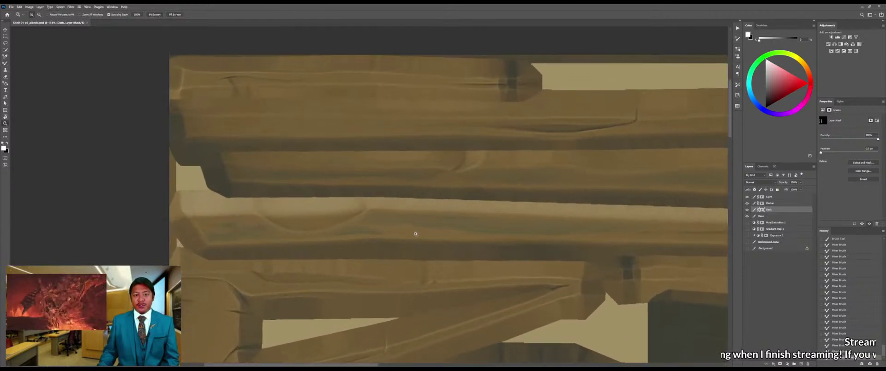
left_click_drag(456, 217, 404, 214)
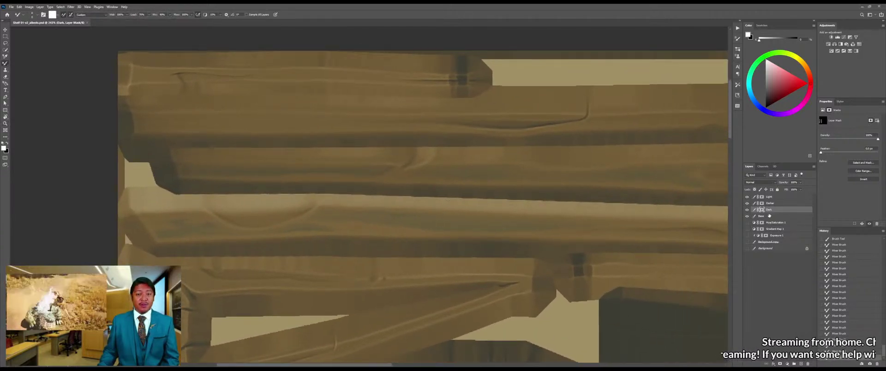
left_click(762, 203)
left_click_drag(518, 225, 423, 219)
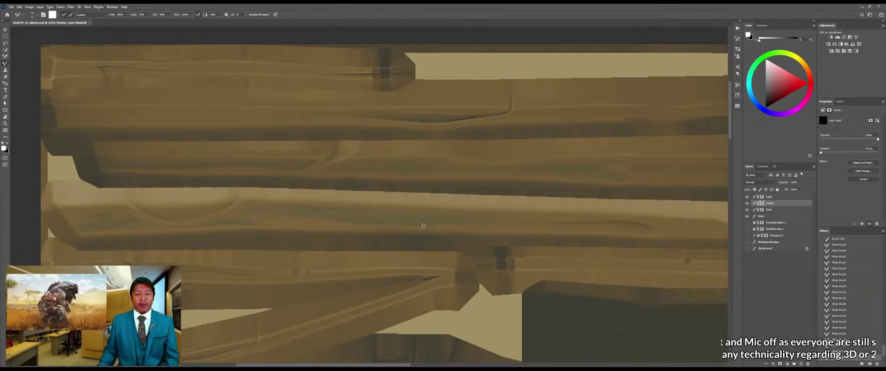
left_click_drag(359, 221, 429, 208)
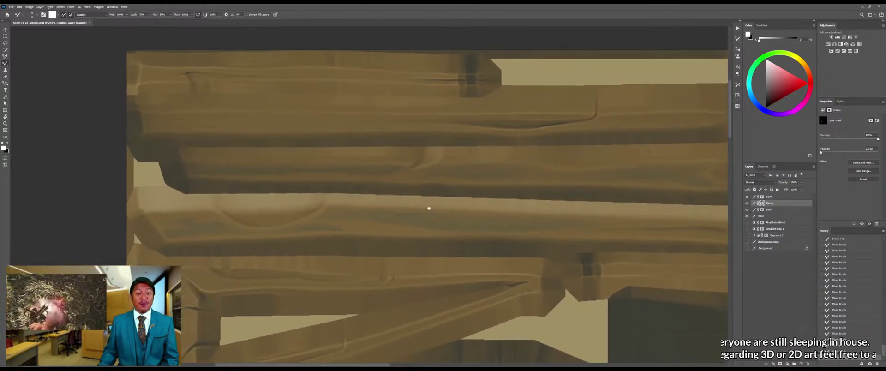
key("ctrl+space")
left_click_drag(314, 224, 341, 219)
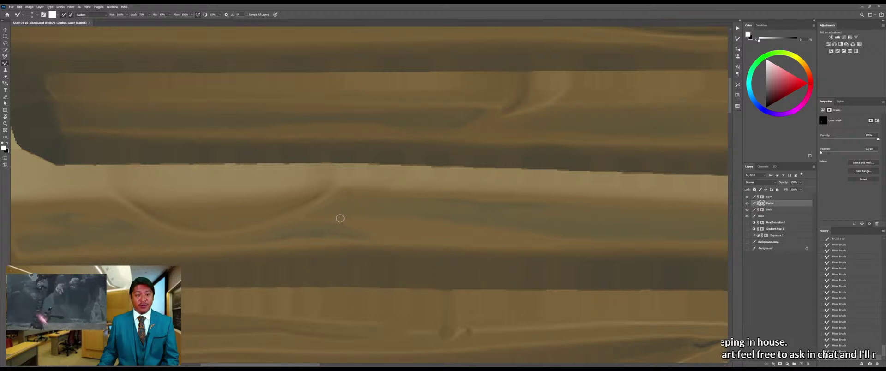
key("p")
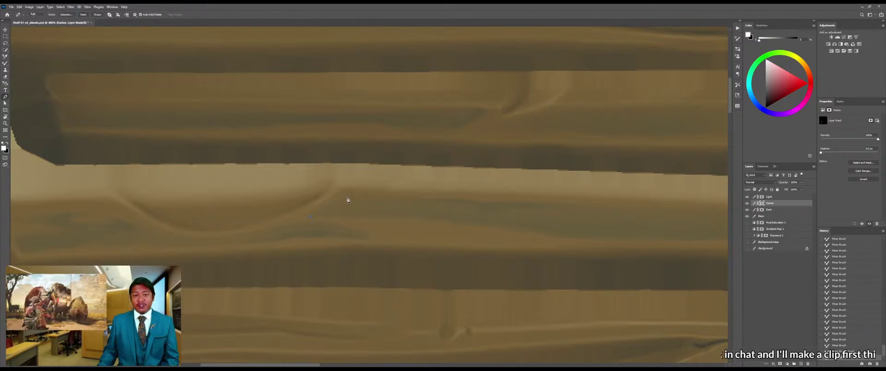
left_click(434, 198)
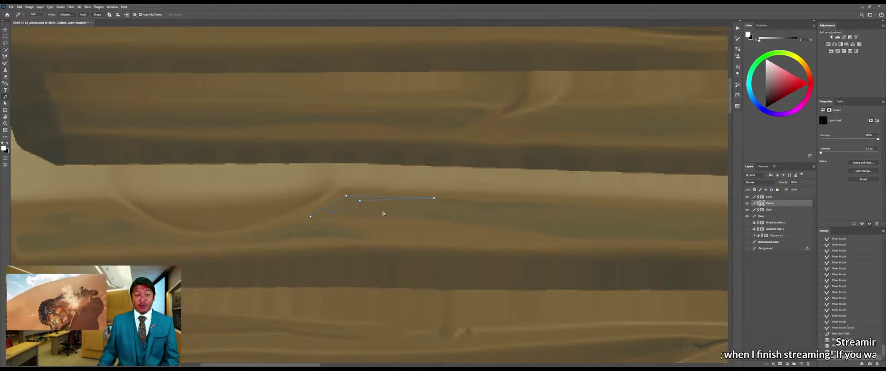
left_click(311, 217)
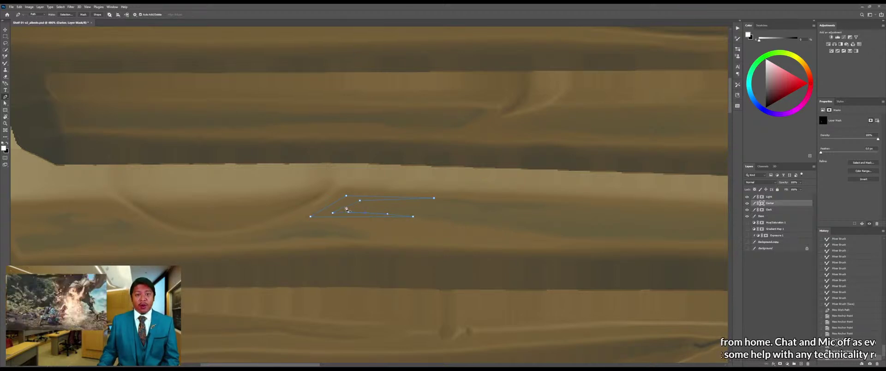
Refine the forked path by adding, moving and deleting anchor points along its tip and prongs, and convert it to a selection
left_click_drag(346, 205, 381, 198)
left_click(381, 201)
left_click(382, 197)
left_click(335, 203)
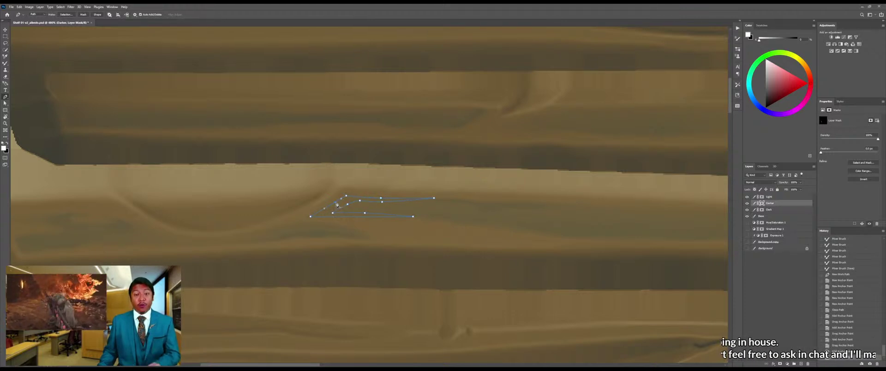
left_click(346, 196)
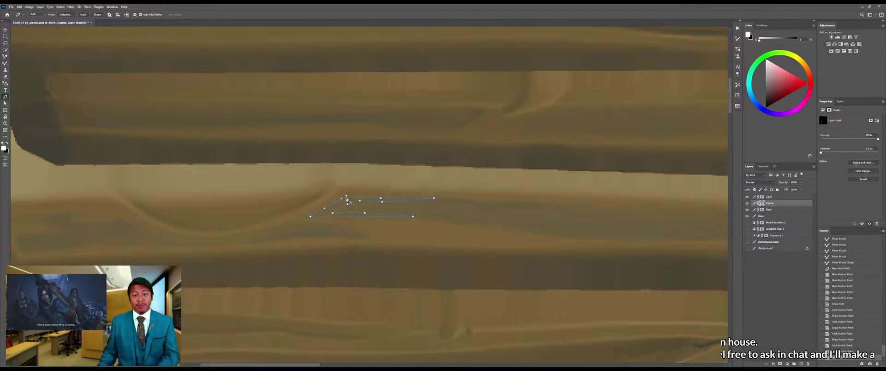
left_click(319, 212)
left_click(315, 217)
left_click(312, 218)
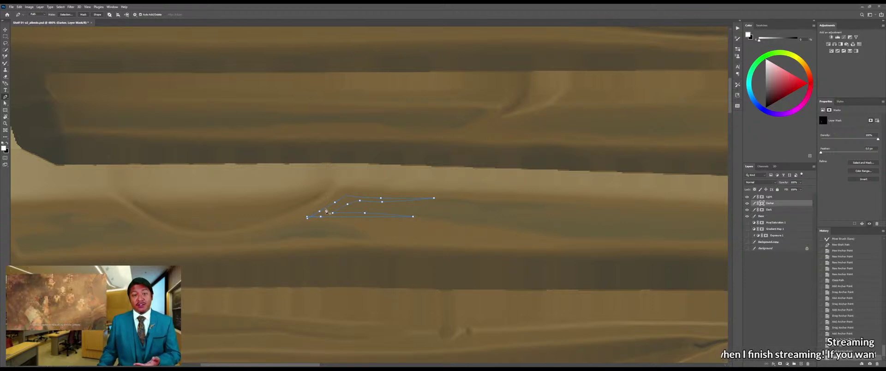
left_click(363, 216)
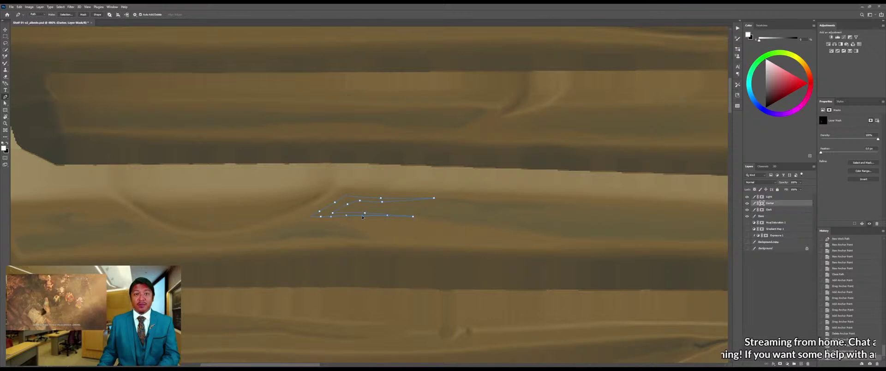
left_click(362, 216)
key("ctrl+Return")
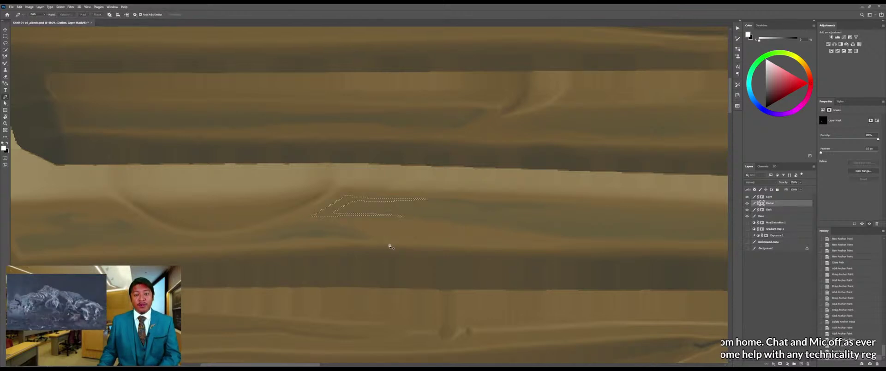
Fill the forked selection on the Darker mask with a white gradient, fade it with black gradients, and deselect
key("g")
left_click_drag(559, 212, 570, 218)
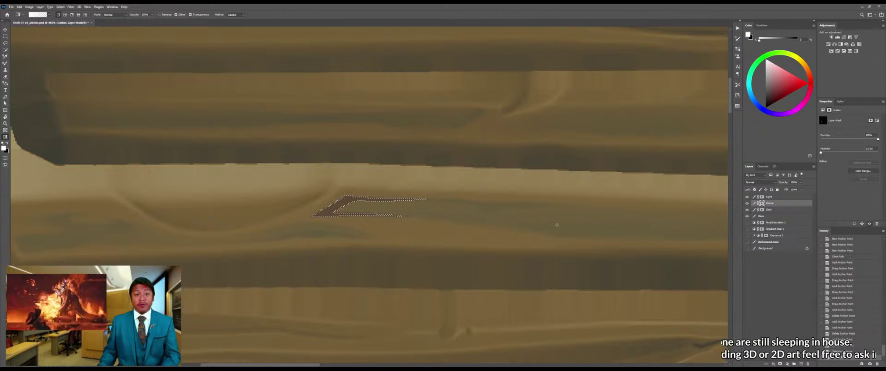
key("x")
left_click_drag(316, 204, 509, 214)
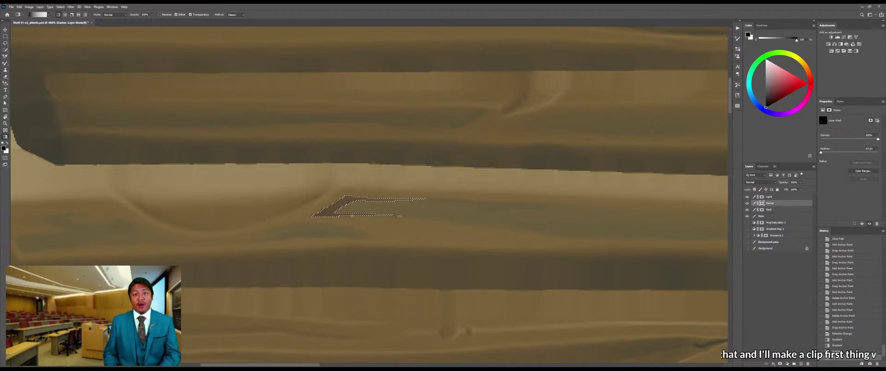
key("m")
left_click(379, 231)
key("b")
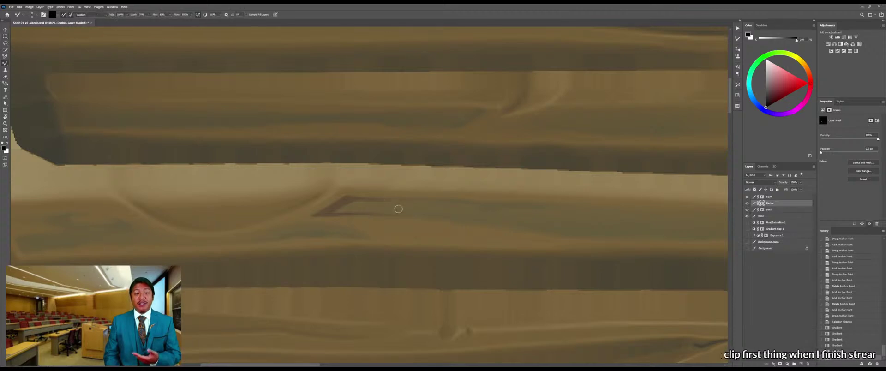
Soften the outer edges of the forked streak with black brush strokes on the Darker mask around its pointed tip
key("z")
mouse_move(434, 224)
left_mouse_down()
mouse_move(387, 229)
mouse_move(410, 226)
left_mouse_up()
key("b")
key("z")
left_click_drag(365, 211, 312, 225)
key("b")
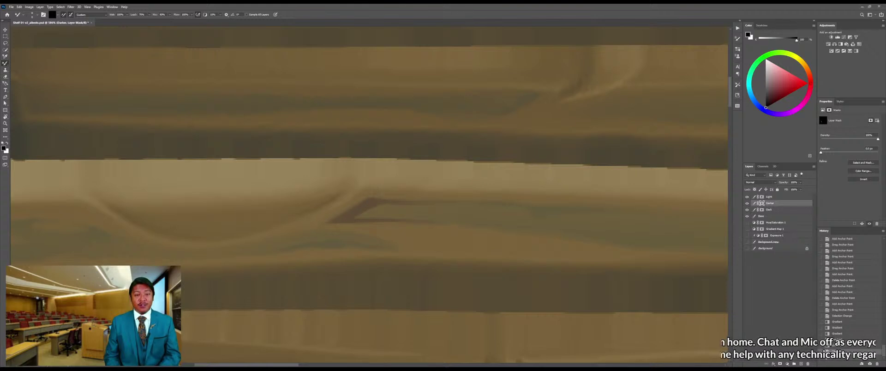
left_click_drag(358, 201, 309, 232)
key("b")
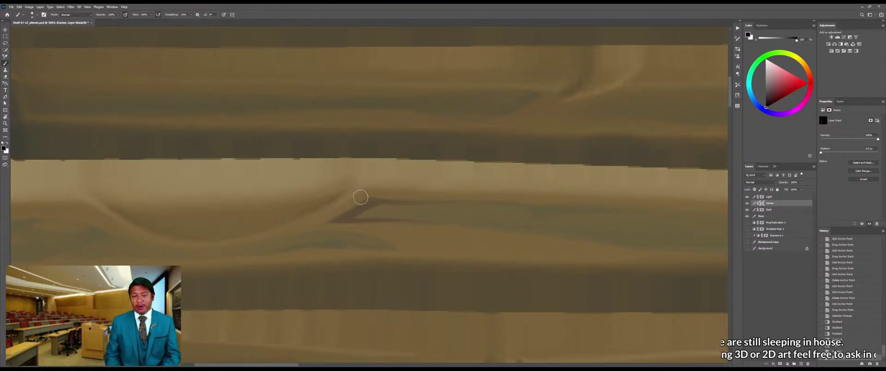
left_click_drag(322, 227, 340, 229)
mouse_move(325, 226)
left_mouse_down()
mouse_move(380, 231)
mouse_move(366, 231)
left_mouse_up()
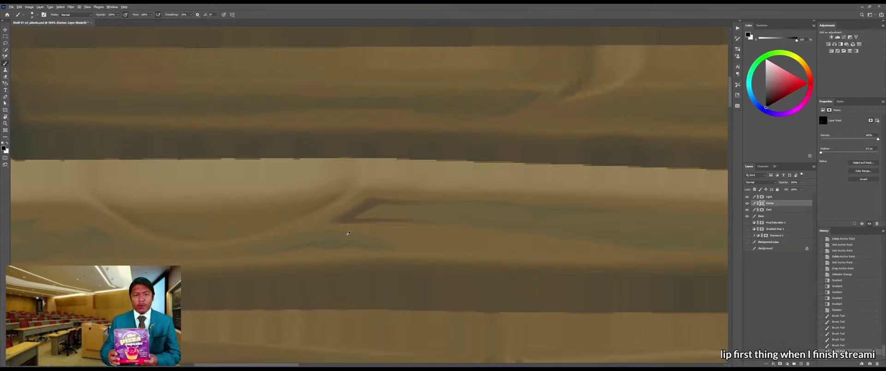
Strengthen the inner corner of the forked streak with white on the Darker mask and blend it along the grain with the Mixer Brush
key("z")
left_click(356, 228)
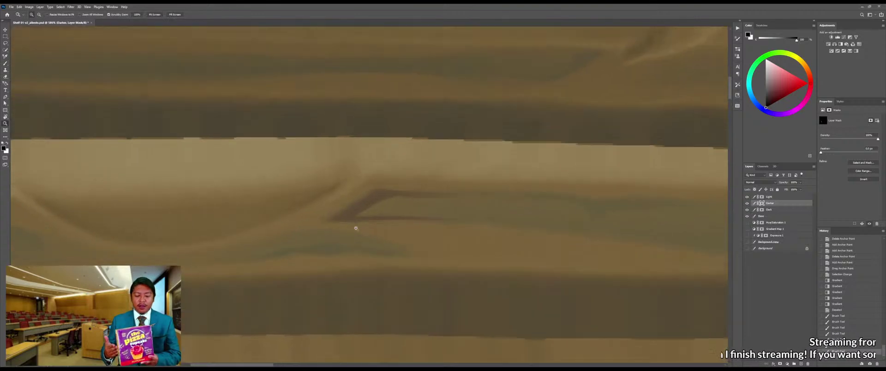
key("b")
key("x")
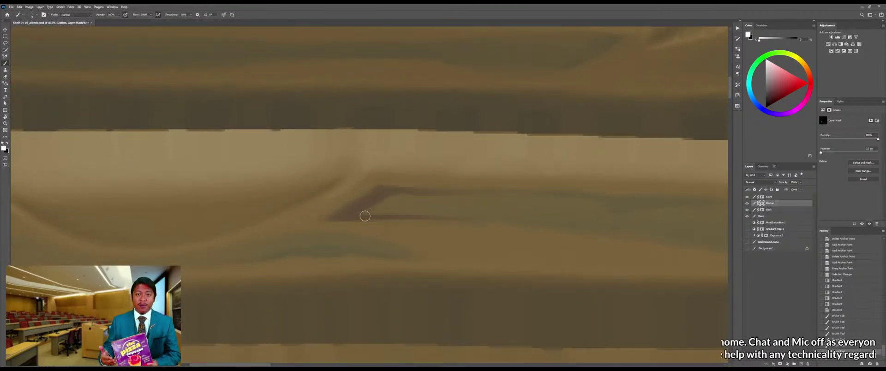
mouse_move(366, 213)
left_mouse_down()
mouse_move(419, 193)
mouse_move(373, 197)
mouse_move(362, 212)
mouse_move(389, 207)
mouse_move(366, 210)
left_mouse_up()
key("shift+b")
left_click_drag(366, 210, 394, 200)
mouse_move(395, 199)
left_mouse_down()
mouse_move(447, 194)
mouse_move(395, 192)
mouse_move(516, 190)
mouse_move(445, 221)
mouse_move(528, 220)
mouse_move(360, 212)
left_mouse_up()
key("shift+b")
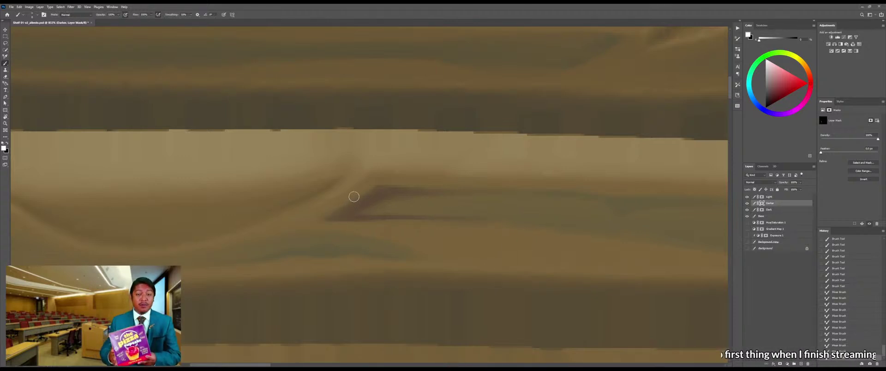
Trim the underside of the forked streak's tip with black on the Darker mask, undoing the first attempt and repainting it
key("x")
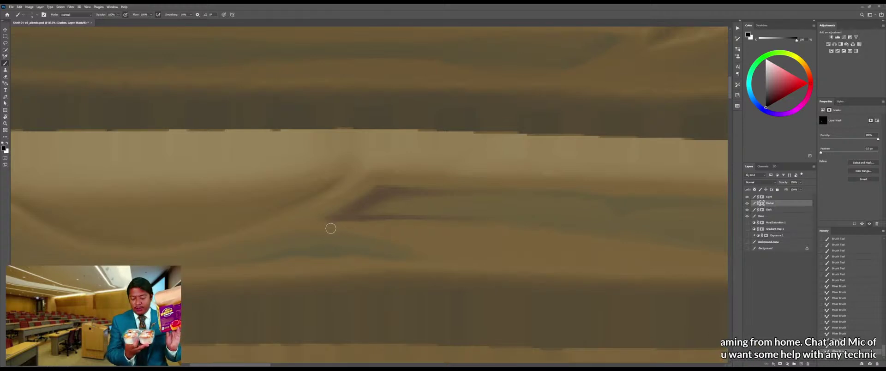
left_click_drag(359, 228, 345, 230)
key("ctrl+z")
key("ctrl+z")
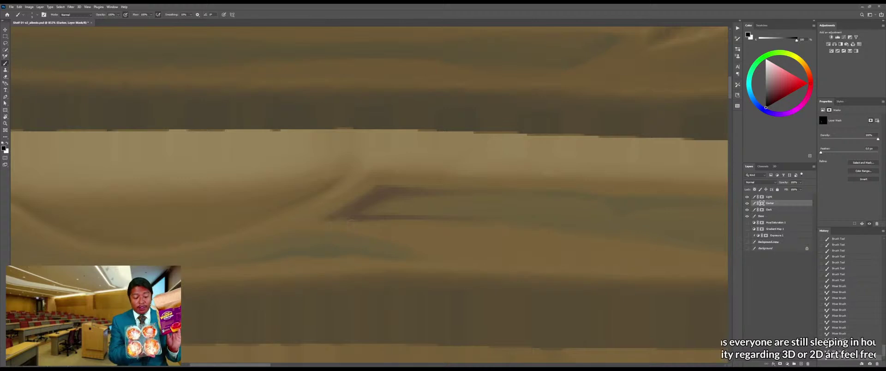
left_click_drag(352, 221, 328, 224)
Adjust the brush size and fade the upper edge and tip of the forked streak with black strokes on the Darker mask
key("bracketright")
key("bracketright")
key("bracketright")
key("bracketright")
key("bracketright")
key("bracketright")
key("bracketright")
key("bracketright")
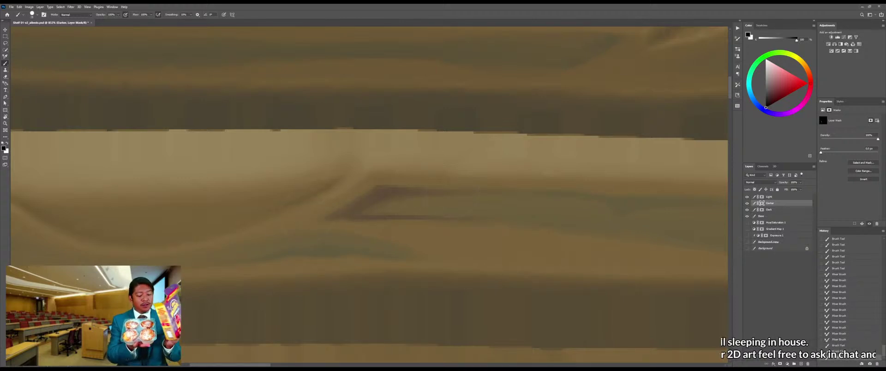
key("ctrl+space")
mouse_move(439, 212)
left_mouse_down()
mouse_move(396, 219)
mouse_move(415, 213)
mouse_move(408, 194)
left_mouse_up()
key("ctrl+space")
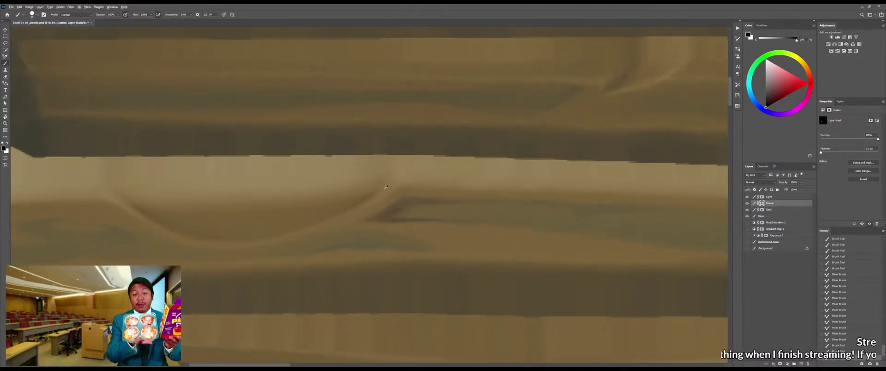
left_click(382, 189)
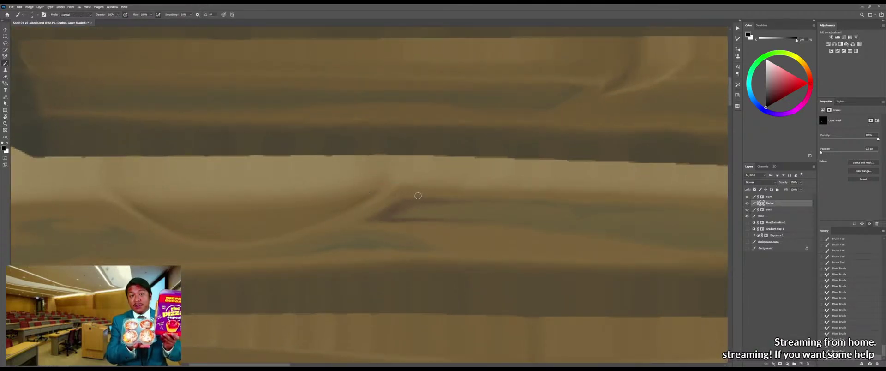
left_click(381, 206)
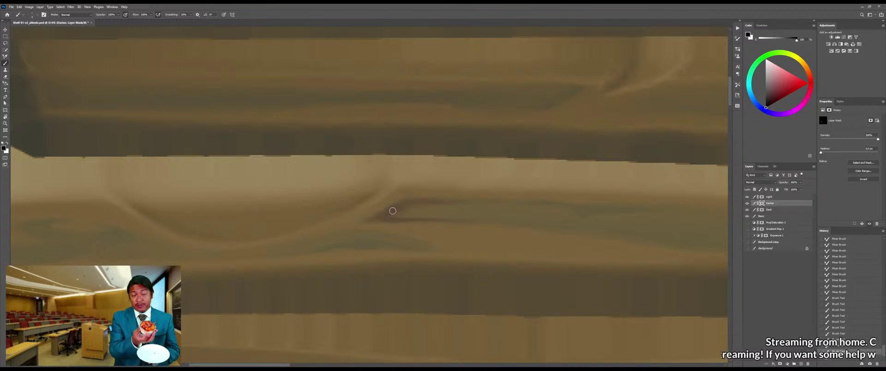
scroll(392, 210, "up", 2)
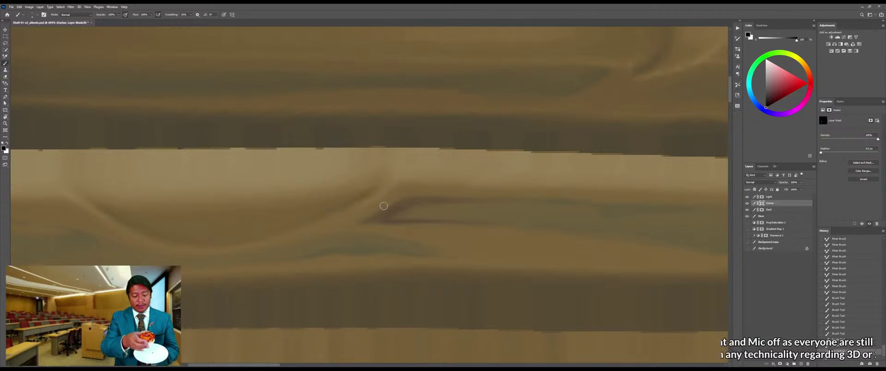
scroll(383, 206, "down", 5)
scroll(390, 210, "up", 4)
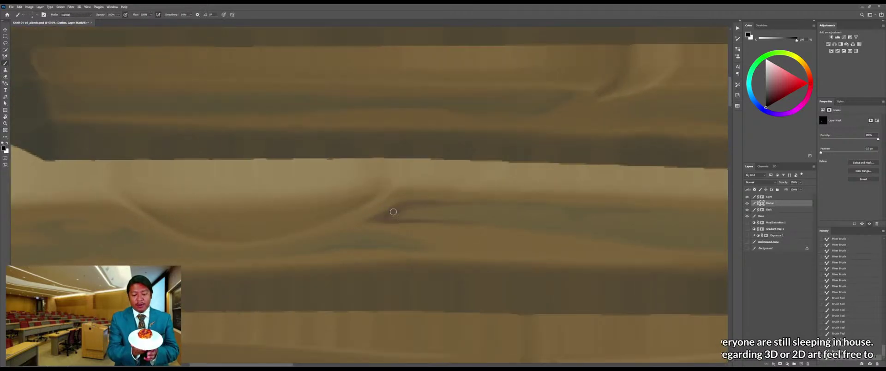
Paint white between the prongs near the streak's tip on the Darker mask and blend the fill with the Mixer Brush
key("shift+b")
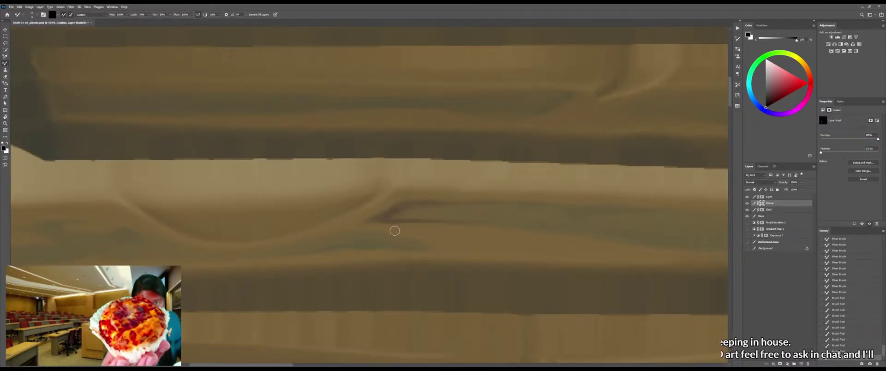
key("shift+b")
key("x")
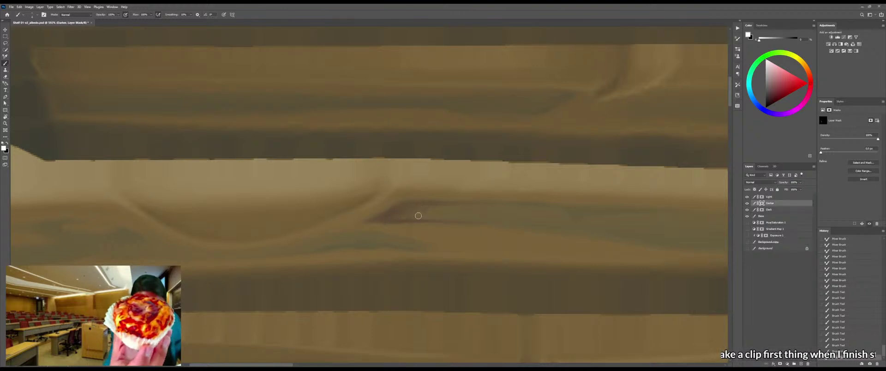
key("shift+b")
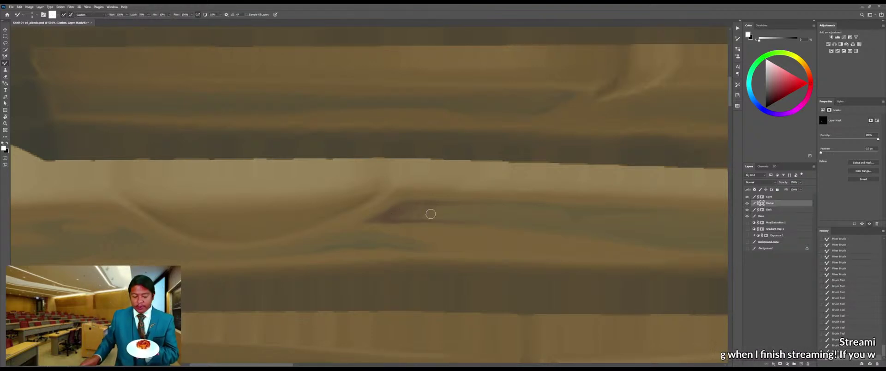
mouse_move(433, 215)
left_mouse_down()
mouse_move(409, 215)
mouse_move(432, 226)
left_mouse_up()
Save the texture file and switch to Marmoset Toolbag to examine the new darker streak on the shelf model
key("ctrl+s")
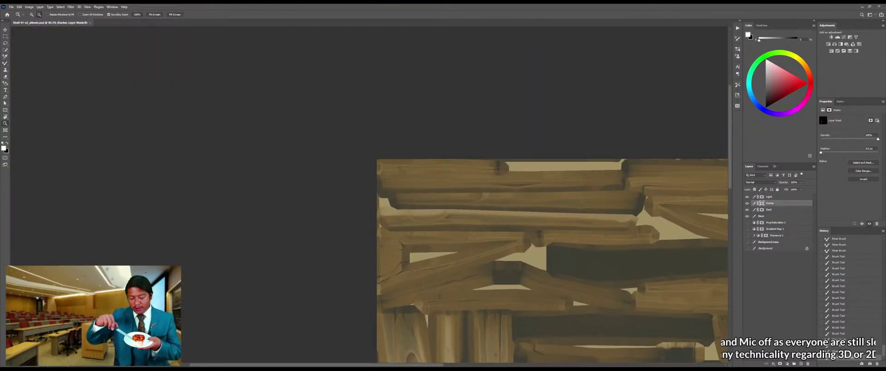
key("alt+Tab")
left_click_drag(417, 248, 440, 233)
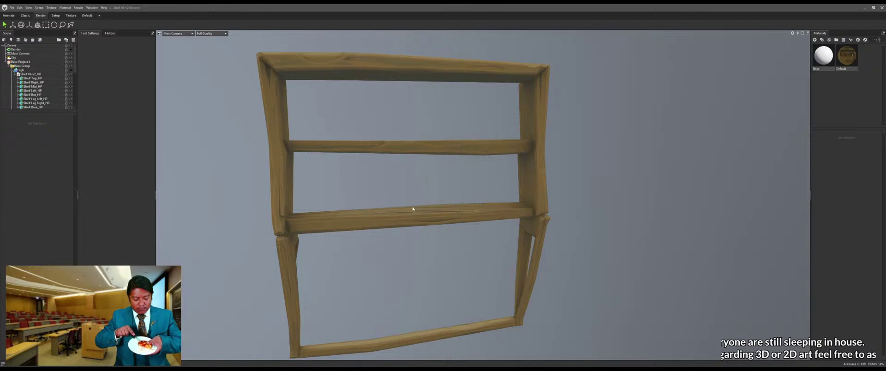
Inspect the shelf model, return to Photoshop and soften the pale upper plank's grain on the Darker mask with the Mixer Brush
scroll(413, 209, "down", 3)
left_click_drag(403, 196, 427, 216)
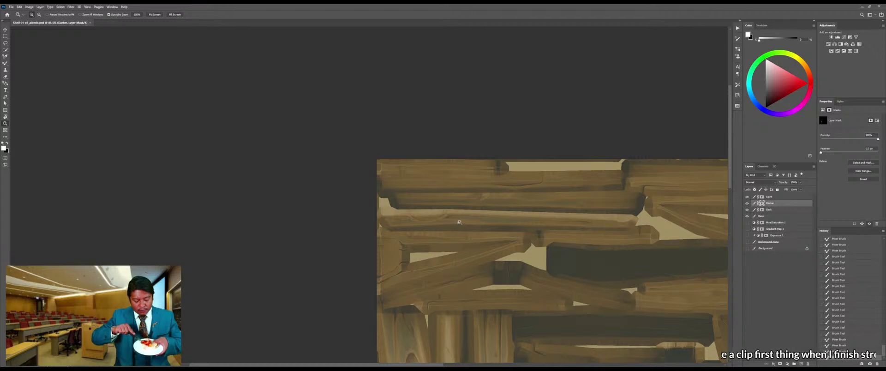
left_click_drag(459, 222, 431, 211)
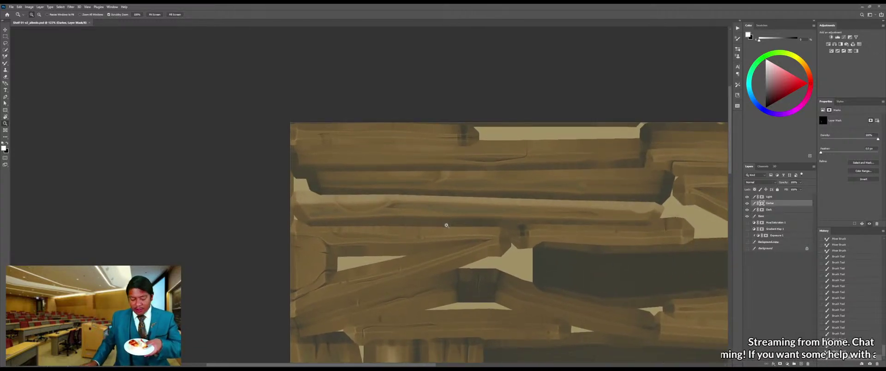
key("e")
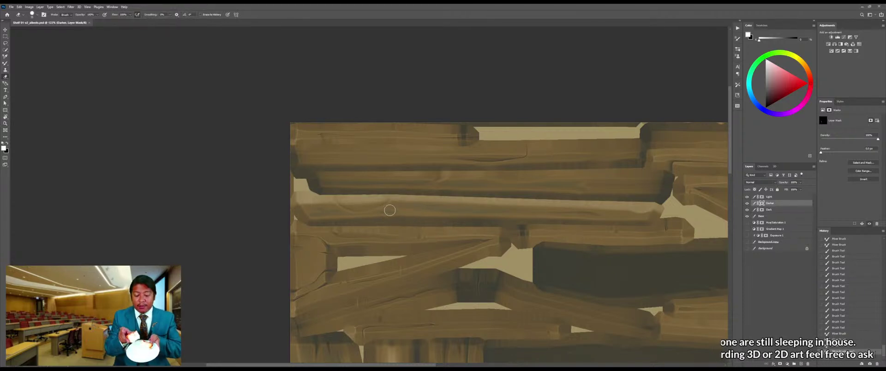
key("b")
key("b")
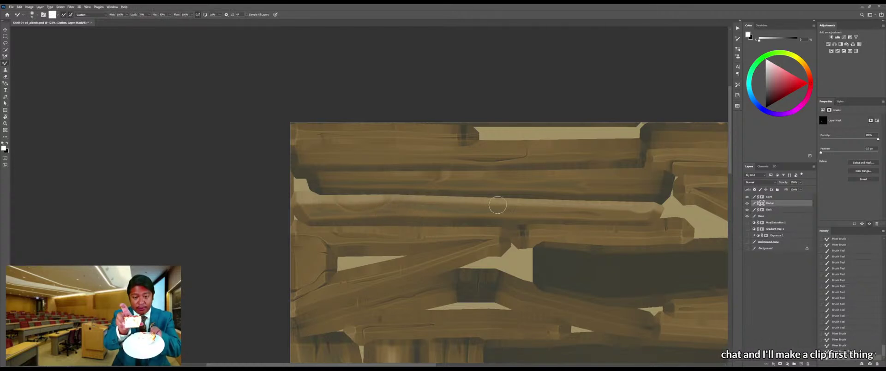
Blend the shading along the pale upper plank on the Dark mask with an enlarged Mixer Brush
left_click(762, 210)
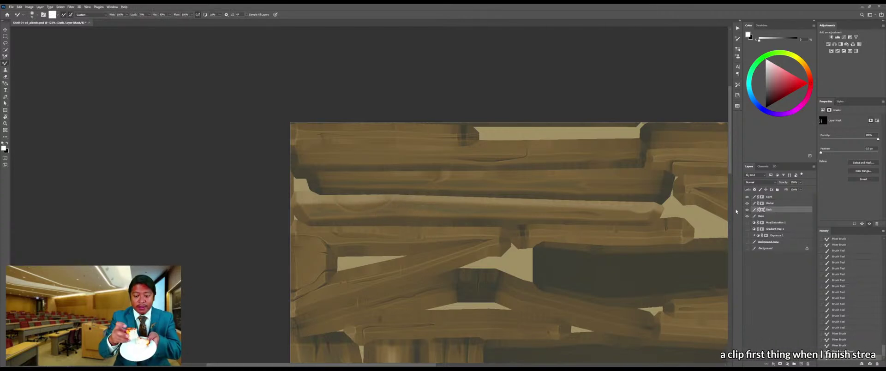
key("bracketright")
key("bracketright")
key("bracketright")
key("bracketright")
key("bracketright")
mouse_move(394, 219)
left_mouse_down()
mouse_move(406, 209)
mouse_move(574, 217)
left_mouse_up()
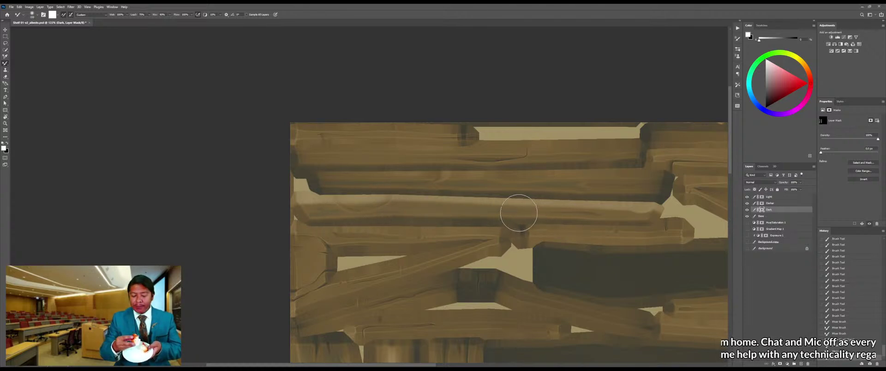
mouse_move(331, 212)
left_mouse_down()
mouse_move(303, 210)
mouse_move(344, 207)
left_mouse_up()
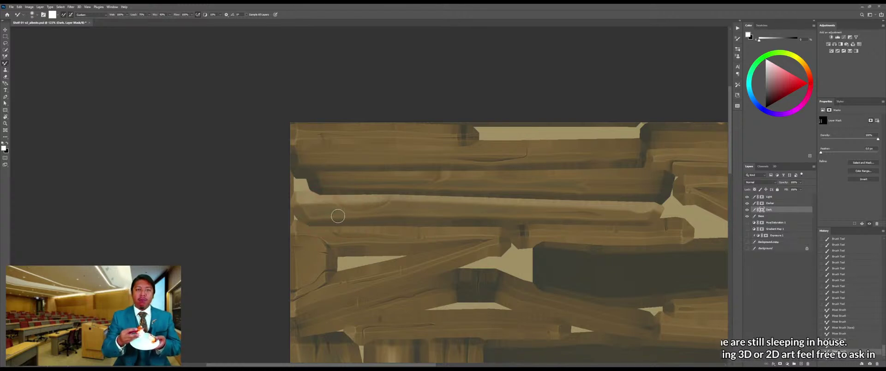
Paint black strokes on the Dark mask to lighten the shading along the middle of the pale upper plank
key("x")
key("shift+b")
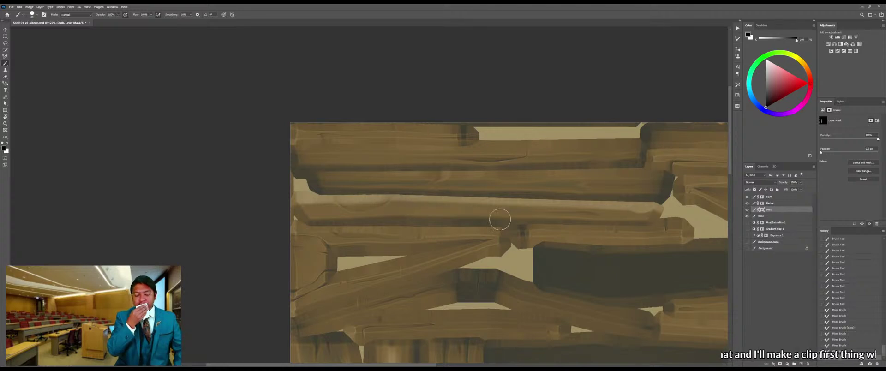
left_click_drag(500, 219, 465, 211)
mouse_move(465, 210)
left_mouse_down()
mouse_move(562, 219)
mouse_move(407, 207)
mouse_move(543, 216)
left_mouse_up()
mouse_move(542, 216)
left_mouse_down()
mouse_move(563, 219)
mouse_move(427, 218)
mouse_move(497, 215)
mouse_move(430, 227)
mouse_move(447, 231)
mouse_move(442, 255)
mouse_move(428, 242)
mouse_move(445, 268)
mouse_move(476, 277)
mouse_move(410, 232)
mouse_move(421, 246)
left_mouse_up()
Save the texture file and check the updated plank shading on the shelf model in Marmoset Toolbag
key("ctrl+s")
key("alt+Tab")
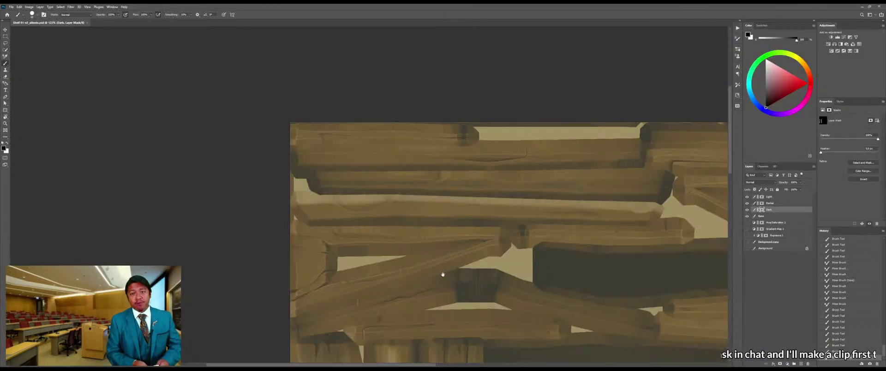
scroll(443, 273, "up", 5)
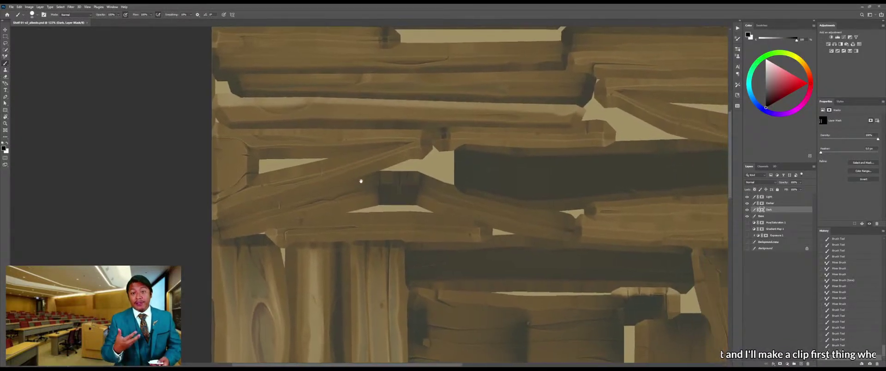
left_click_drag(361, 182, 346, 238)
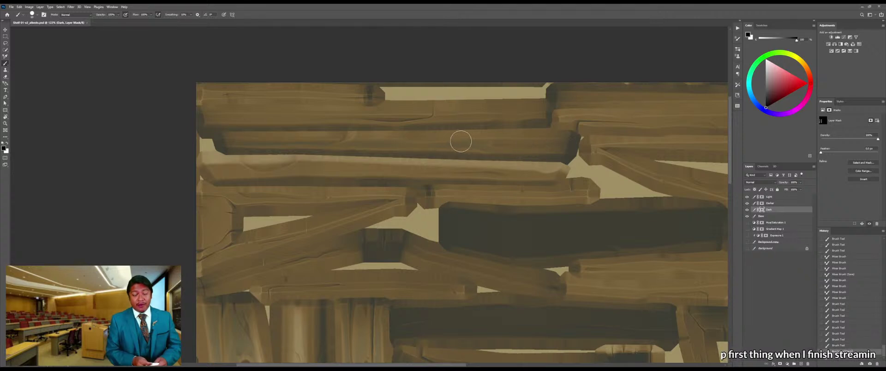
left_click_drag(552, 152, 387, 148)
left_click_drag(506, 153, 428, 149)
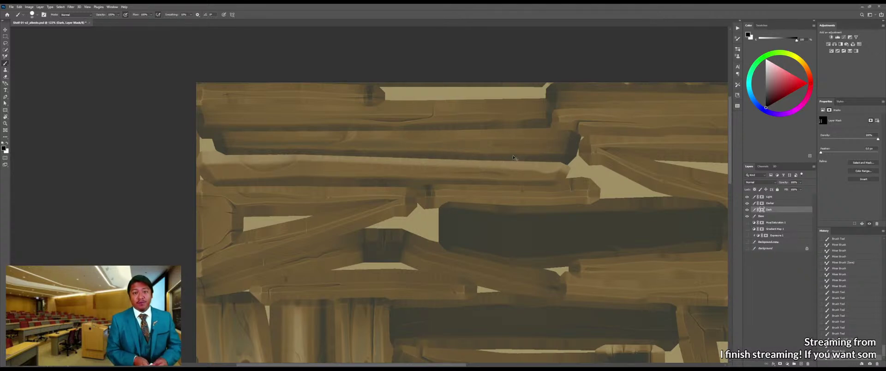
key("ctrl+z")
key("ctrl+z")
Brush soft shading on the Dark layer mask along the lower half of the second plank and save the texture
mouse_move(516, 151)
left_mouse_down()
mouse_move(410, 158)
mouse_move(528, 152)
mouse_move(442, 168)
mouse_move(444, 181)
mouse_move(417, 162)
mouse_move(230, 154)
mouse_move(249, 139)
mouse_move(347, 144)
mouse_move(223, 140)
mouse_move(421, 145)
mouse_move(254, 149)
mouse_move(377, 143)
mouse_move(356, 151)
left_mouse_up()
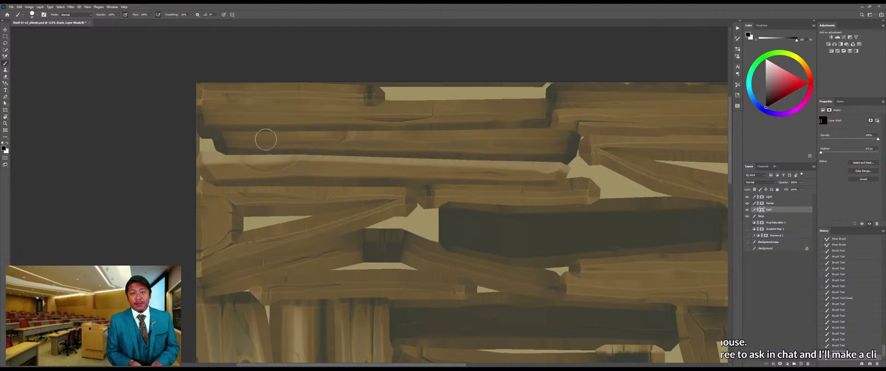
mouse_move(276, 144)
left_mouse_down()
mouse_move(370, 149)
mouse_move(260, 143)
mouse_move(381, 154)
left_mouse_up()
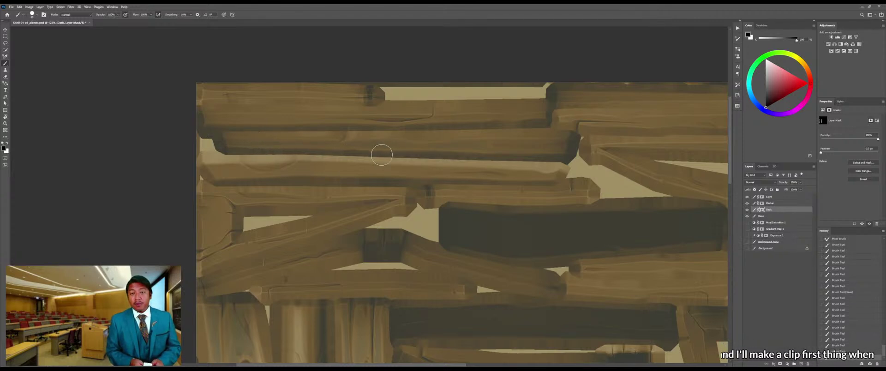
key("ctrl+s")
Switch to Marmoset Toolbag and inspect the updated wood texture on the shelf model
key("alt+Tab")
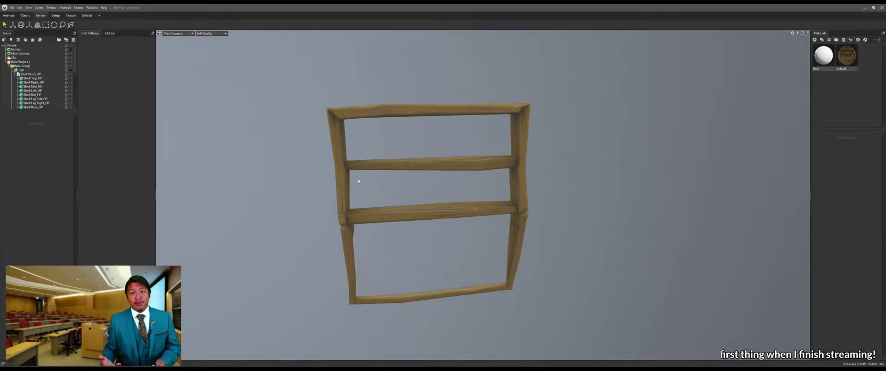
left_click_drag(407, 191, 458, 191)
scroll(435, 216, "up", 5)
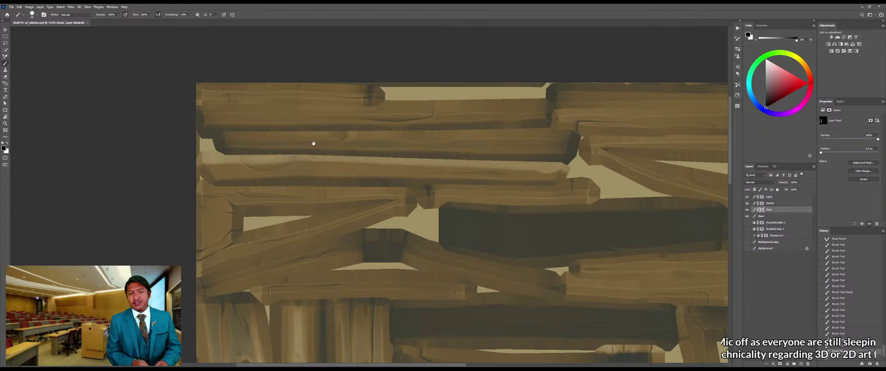
Back in Photoshop, paint finer strokes on the Dark layer mask along the second plank's lower shaded edge
mouse_move(311, 143)
left_mouse_down()
mouse_move(421, 162)
mouse_move(355, 167)
left_mouse_up()
mouse_move(282, 162)
left_mouse_down()
mouse_move(395, 153)
mouse_move(289, 164)
mouse_move(417, 160)
left_mouse_up()
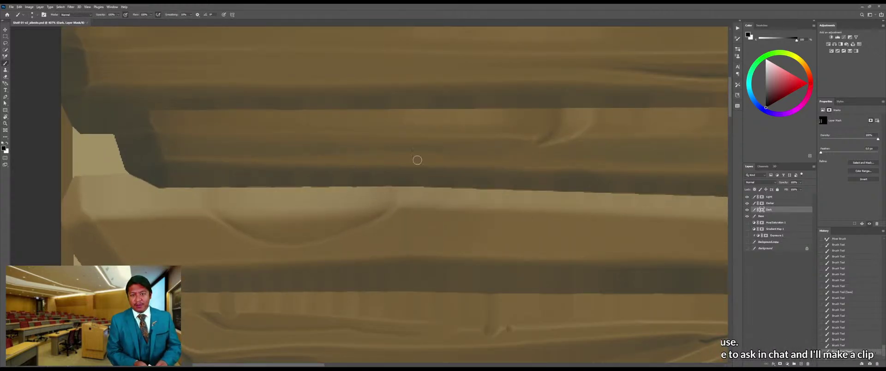
mouse_move(183, 159)
left_mouse_down()
mouse_move(255, 162)
mouse_move(265, 171)
mouse_move(203, 162)
mouse_move(415, 173)
left_mouse_up()
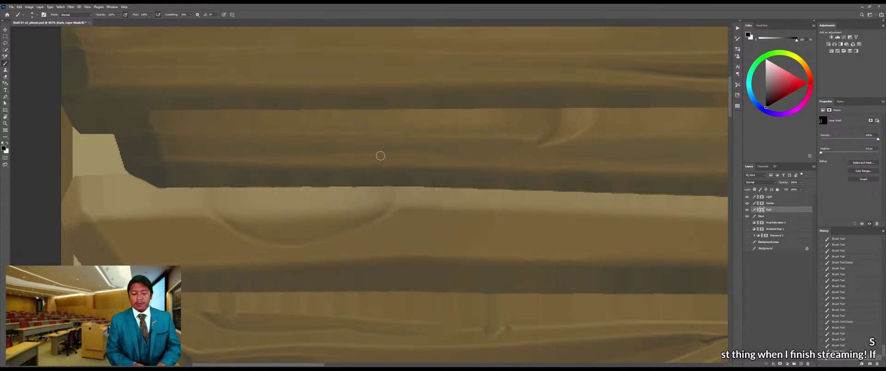
Blend the shading in the middle of the second plank with the Mixer Brush
key("shift+b")
mouse_move(444, 148)
left_mouse_down()
mouse_move(423, 150)
mouse_move(490, 153)
left_mouse_up()
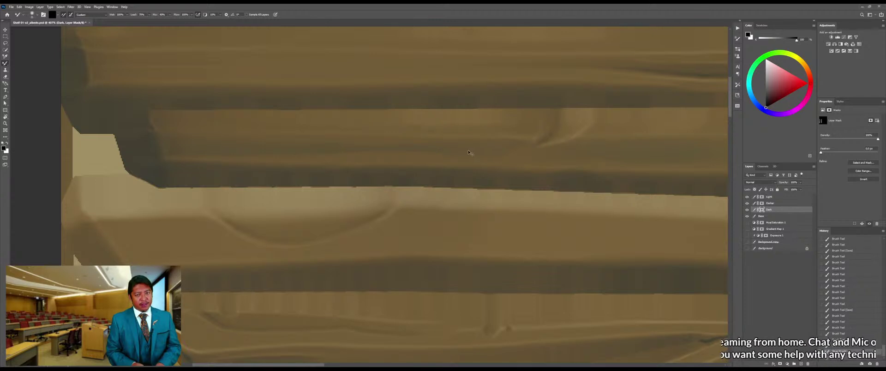
mouse_move(425, 149)
left_mouse_down()
mouse_move(515, 156)
mouse_move(436, 161)
left_mouse_up()
Undo the last stroke and refine the shadow along the second plank's lower edge with the regular Brush
key("shift+b")
key("ctrl+z")
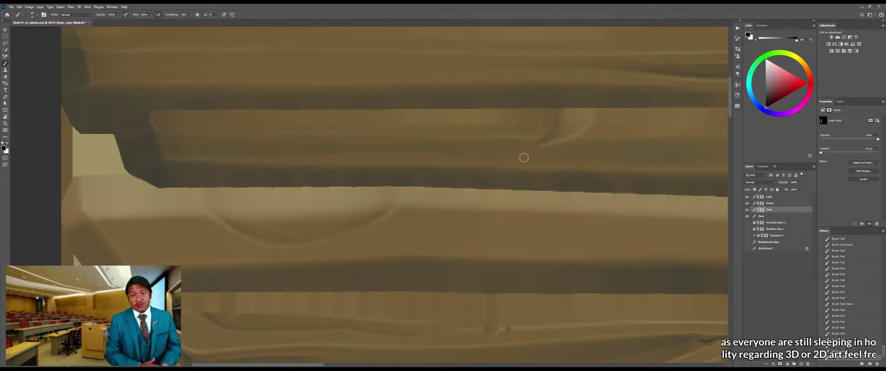
mouse_move(523, 157)
left_mouse_down()
mouse_move(470, 166)
mouse_move(460, 180)
left_mouse_up()
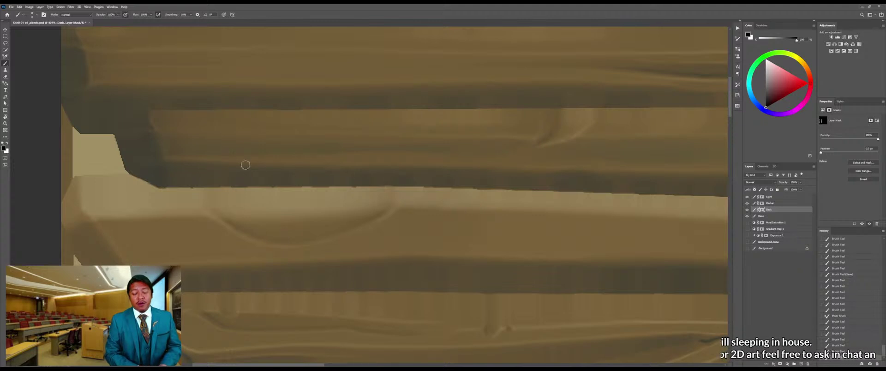
mouse_move(246, 164)
left_mouse_down()
mouse_move(218, 133)
mouse_move(148, 130)
mouse_move(218, 125)
mouse_move(162, 138)
mouse_move(212, 131)
mouse_move(181, 136)
mouse_move(170, 166)
left_mouse_up()
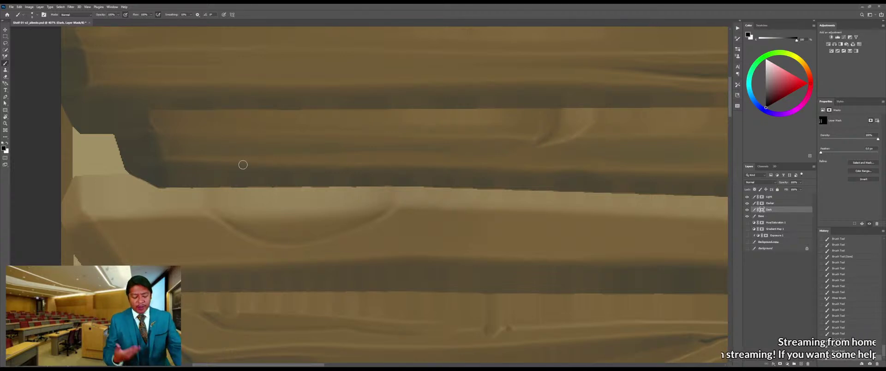
Draw a long, narrow closed Pen path along the lower edge of the light-topped third plank
key("z")
mouse_move(356, 175)
left_mouse_down()
mouse_move(329, 179)
mouse_move(316, 164)
left_mouse_up()
left_click_drag(423, 197, 386, 213)
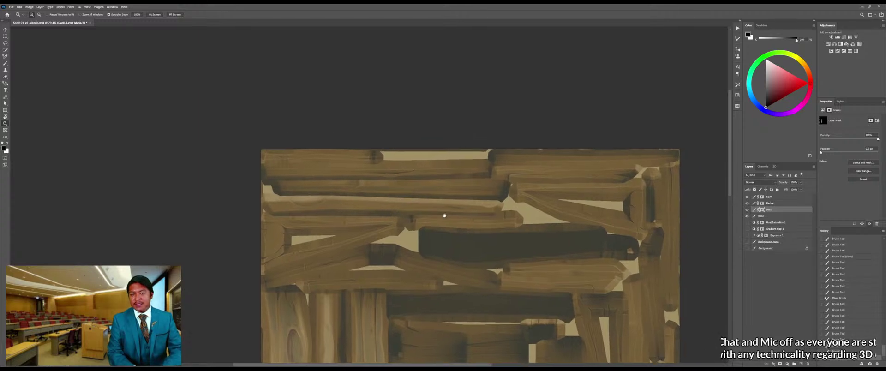
left_click_drag(471, 221, 441, 223)
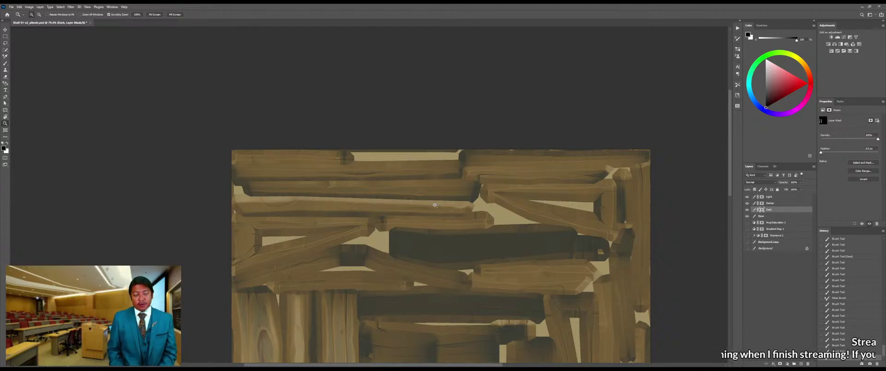
left_click_drag(416, 232, 414, 233)
left_click_drag(483, 216, 486, 229)
left_click_drag(317, 226, 407, 239)
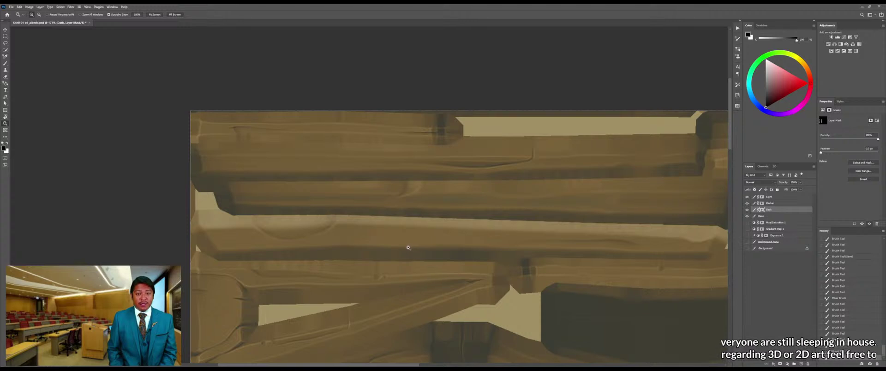
key("p")
left_click(340, 247)
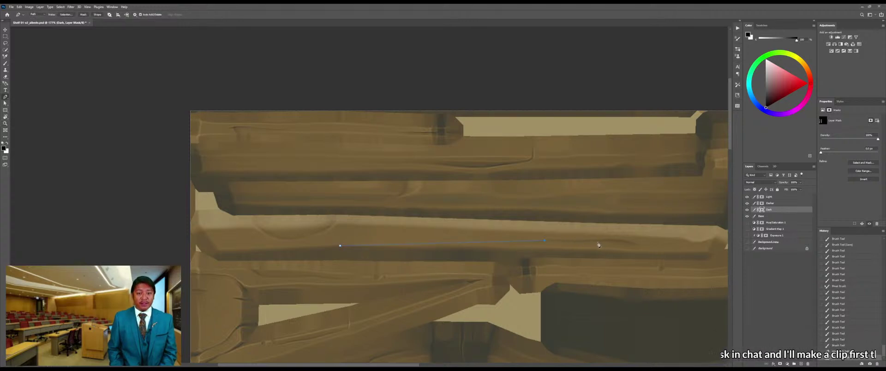
scroll(605, 247, "right", 4)
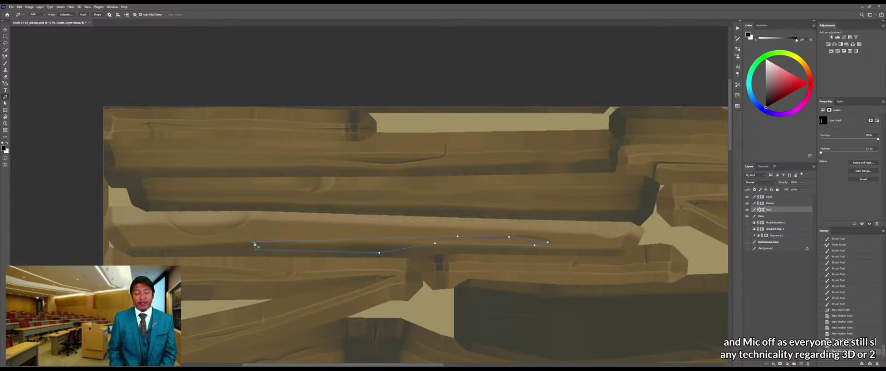
Adjust the anchor points along the path's upper edge to give it a gently wavy outline
key("z")
left_click_drag(385, 236, 403, 209)
key("p")
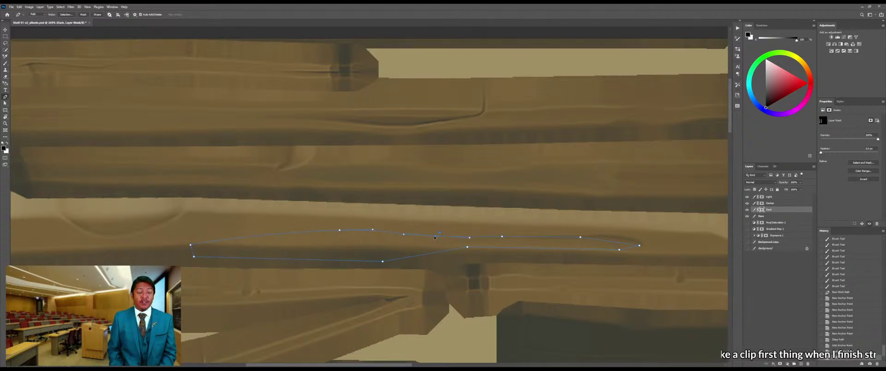
left_click_drag(435, 237, 436, 236)
left_click_drag(526, 233, 423, 233)
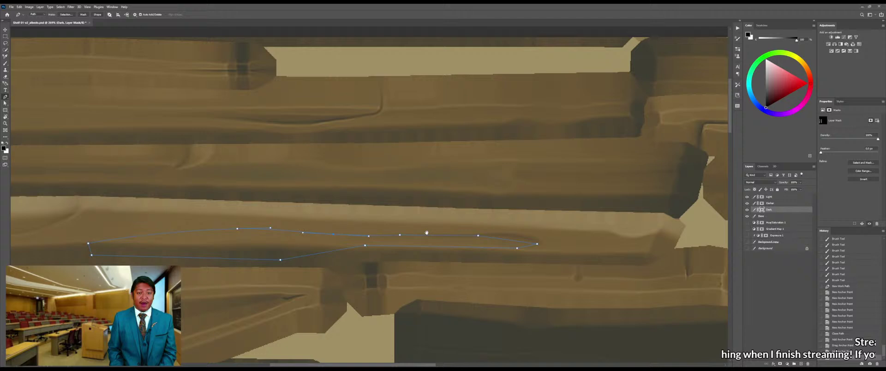
left_click(400, 237)
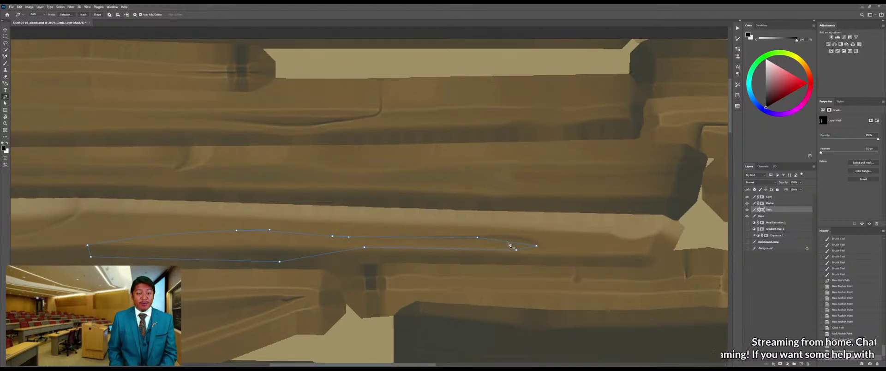
Reshape the path's right tip into a rounded end by adding, moving and deleting anchor points
left_click_drag(510, 245, 515, 242)
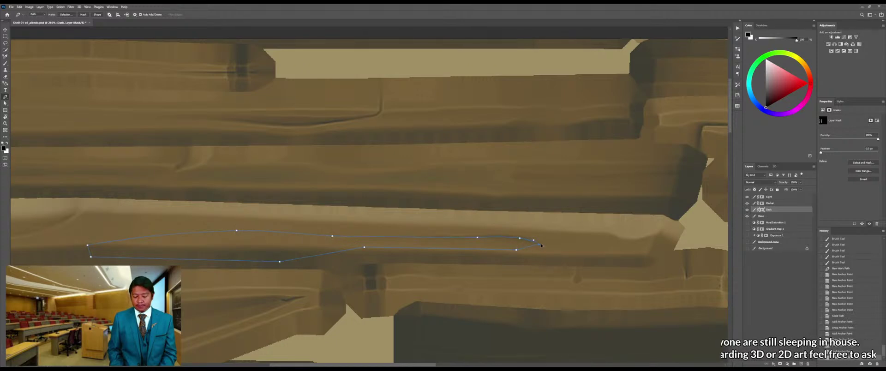
left_click_drag(541, 244, 541, 245)
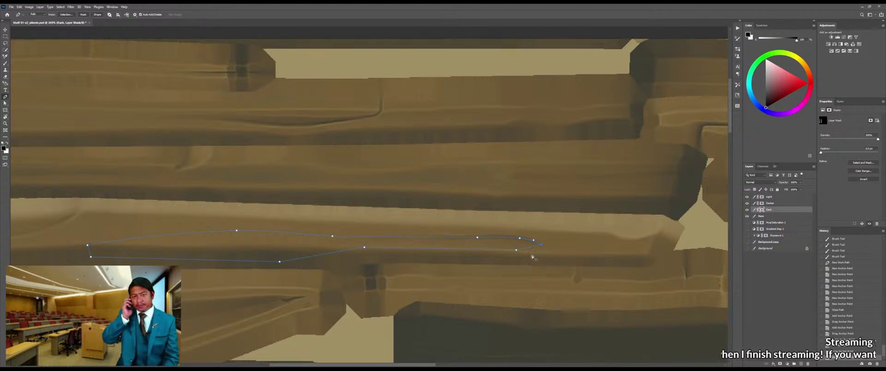
left_click(530, 249)
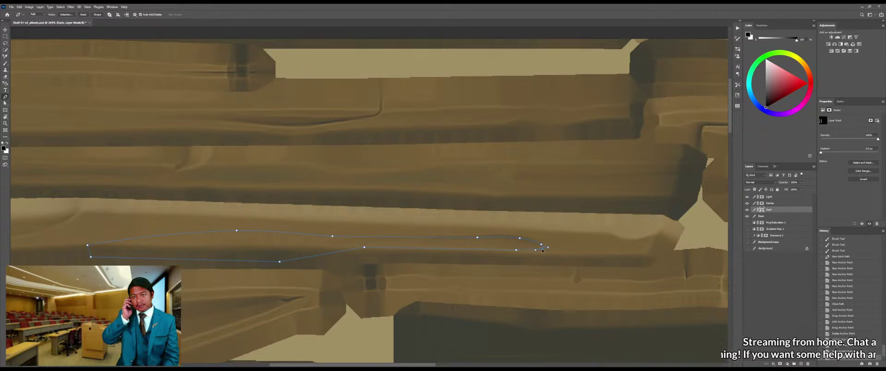
left_click_drag(539, 252, 537, 252)
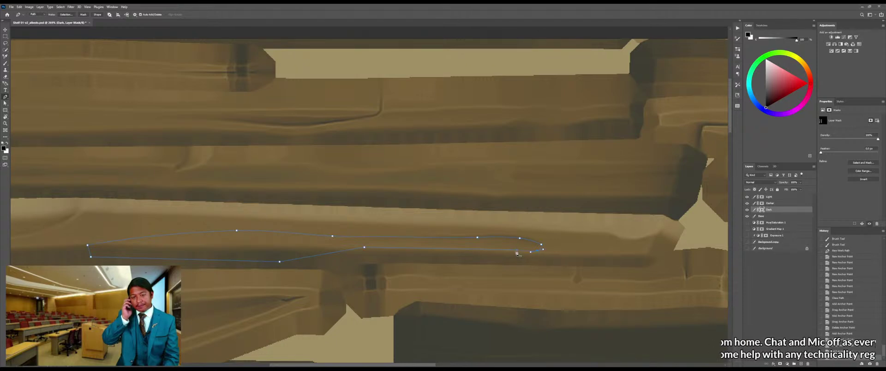
left_click(517, 253)
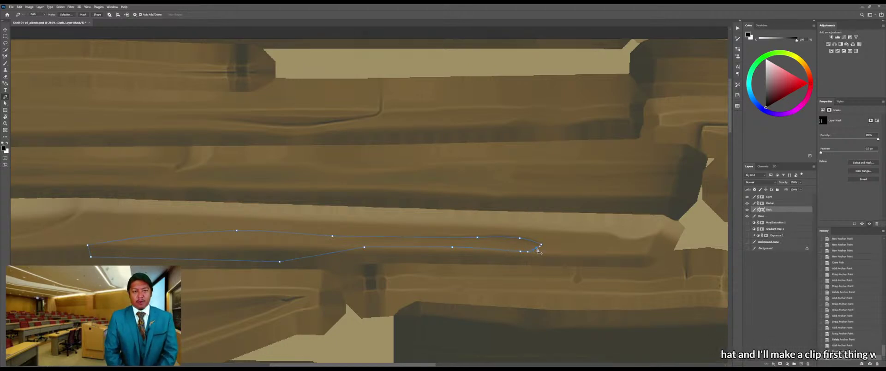
left_click_drag(538, 250, 541, 251)
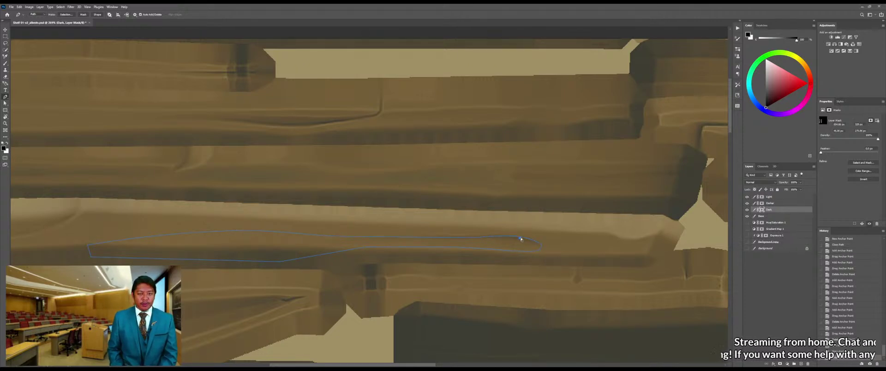
left_click(520, 239)
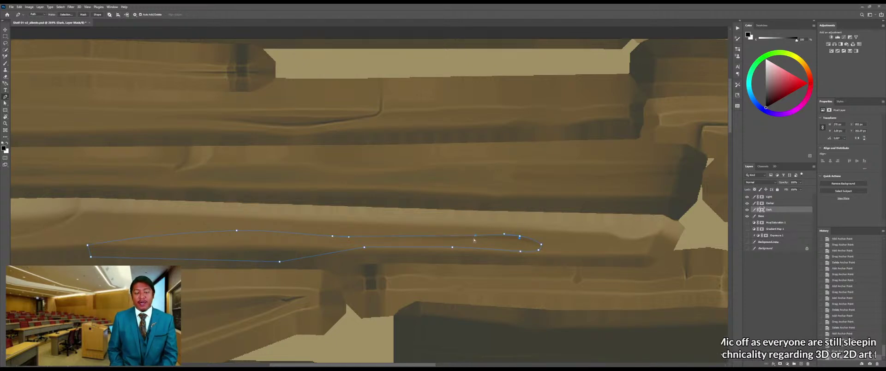
Smooth the lower edge of the path and convert the path to a selection
left_click_drag(350, 242, 485, 230)
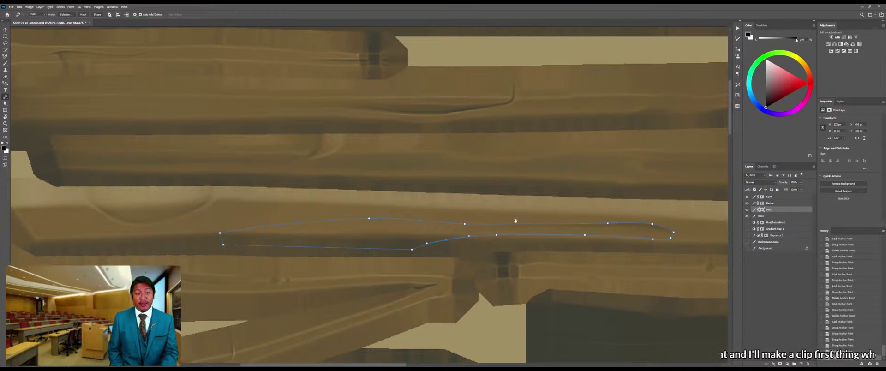
left_click_drag(538, 207, 434, 210)
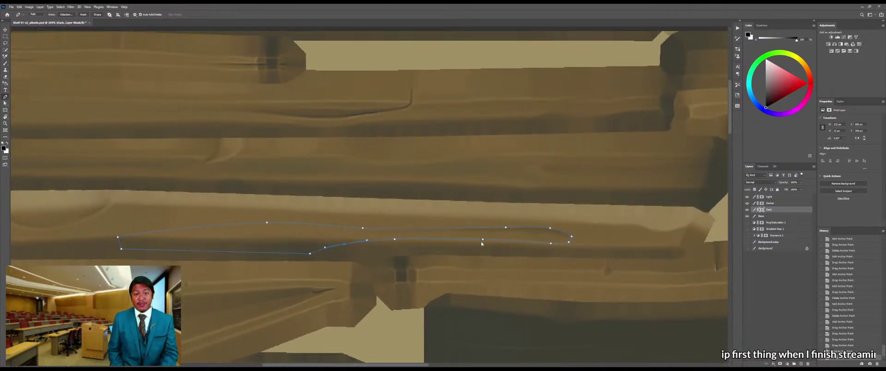
key("ctrl+Return")
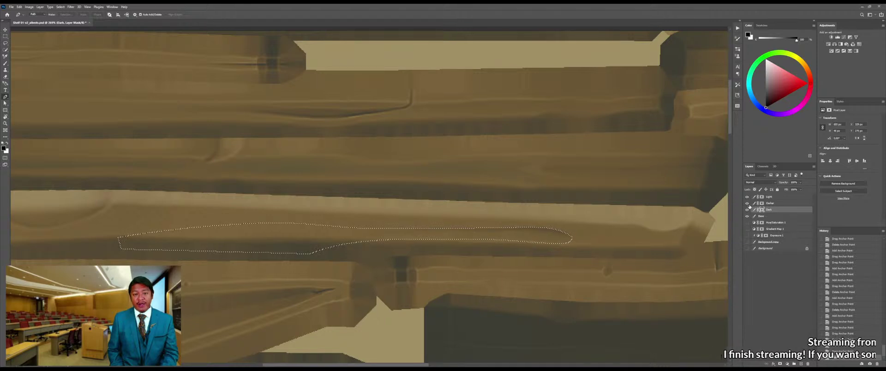
Shade the selected sliver of the third plank with gradients on the Dark layer's mask
left_click(762, 210)
key("g")
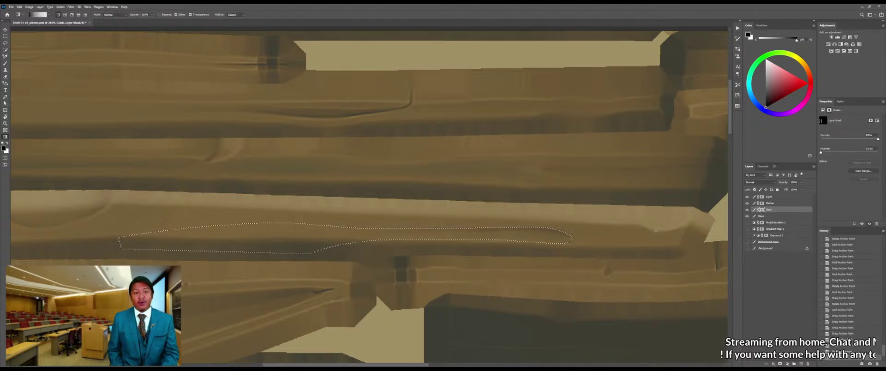
key("x")
key("alt+BackSpace")
key("x")
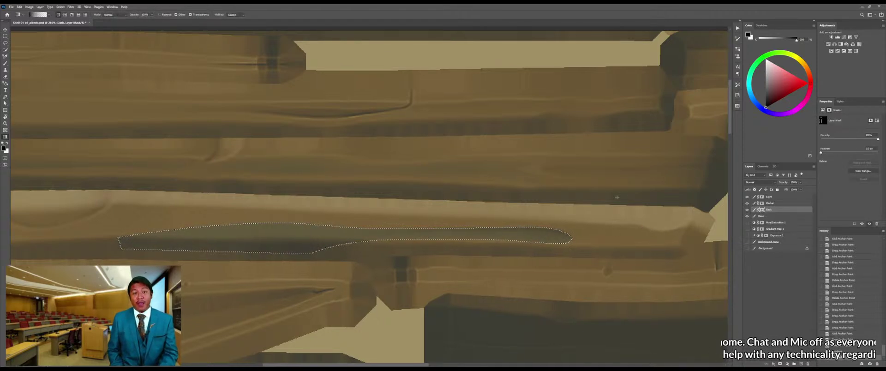
scroll(581, 220, "down", 3)
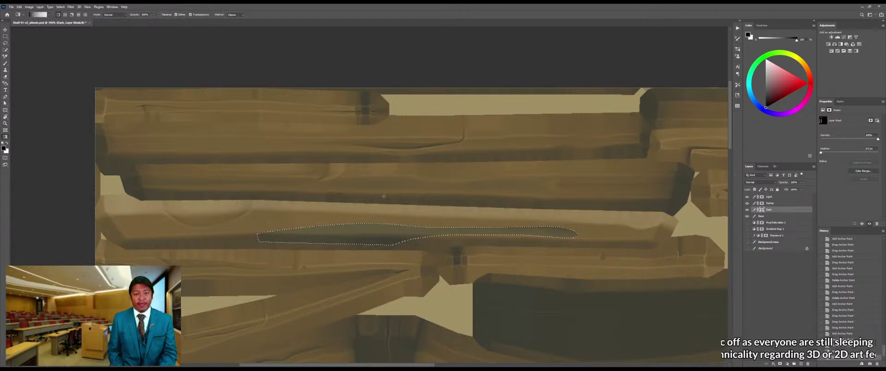
left_click_drag(368, 169, 379, 242)
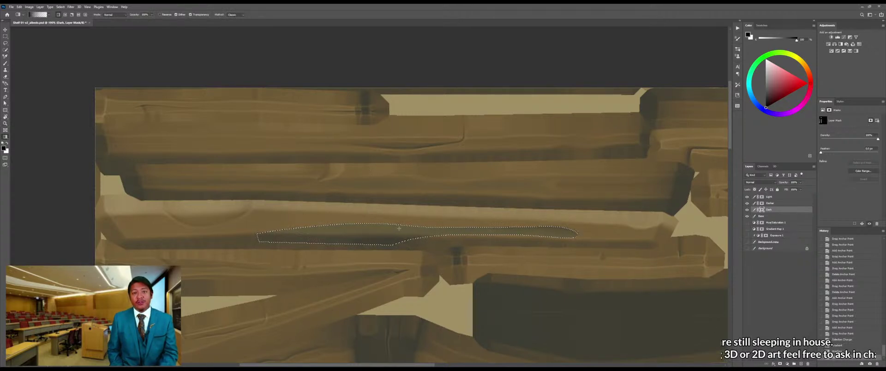
Deselect the shaded sliver and save the texture file
key("ctrl+d")
key("m")
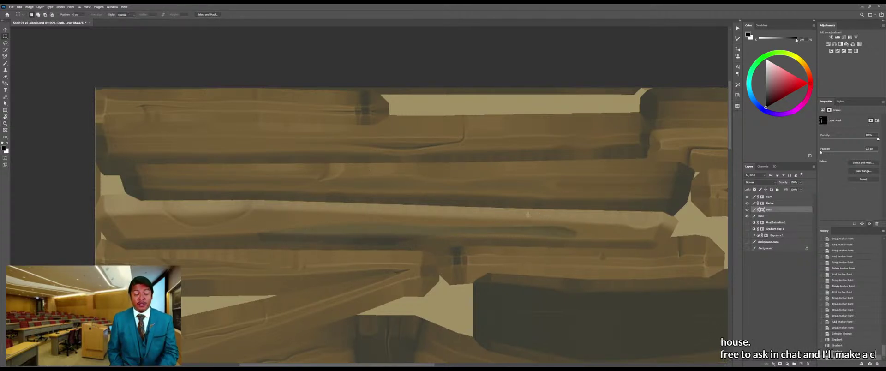
key("ctrl+s")
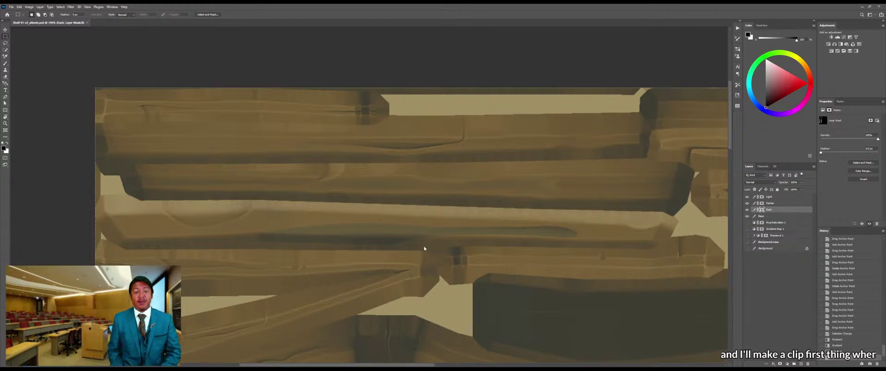
Switch to Marmoset Toolbag and examine the shaded sliver of the third plank on the shelf model from several distances
key("alt+Tab")
left_click_drag(467, 192, 447, 194)
scroll(415, 195, "up", 1)
scroll(418, 182, "down", 4)
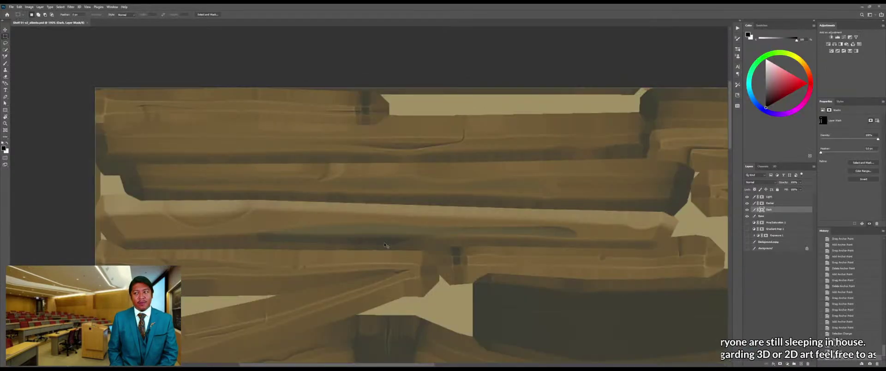
Restore the sliver's selection in Photoshop and refine its shading with gradients on the Dark layer's mask
key("ctrl+z")
key("g")
key("x")
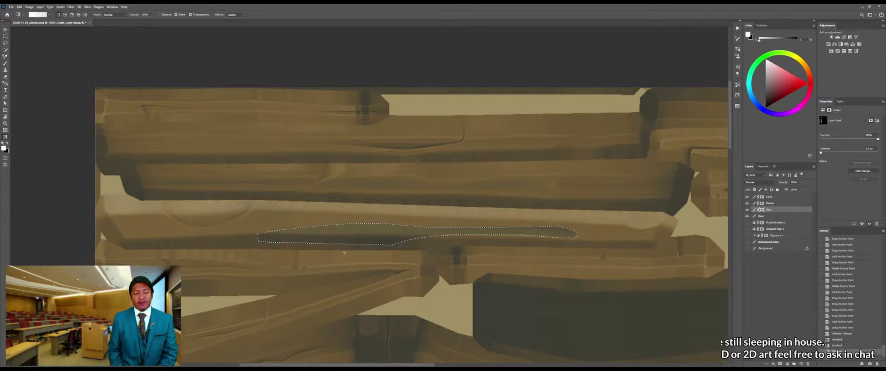
key("x")
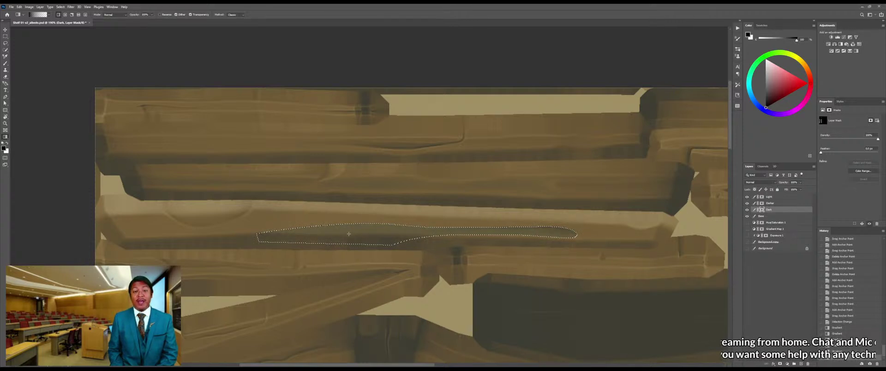
Brush black softly along the lower edge of the selected sliver on the Dark layer's mask to lighten its shading
key("b")
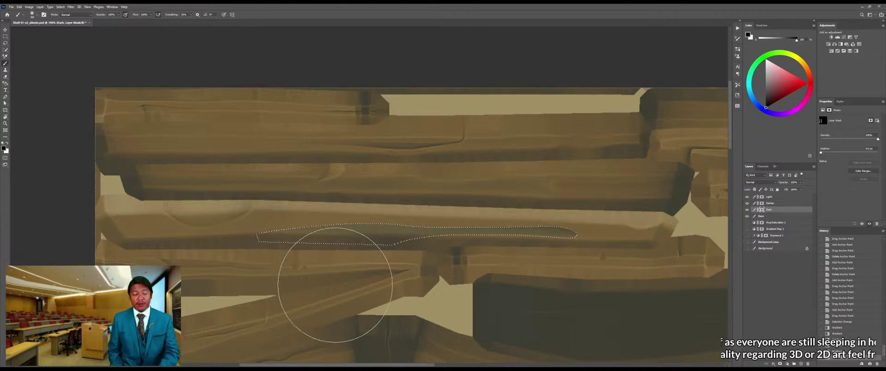
mouse_move(304, 275)
left_mouse_down()
mouse_move(261, 281)
mouse_move(422, 265)
left_mouse_up()
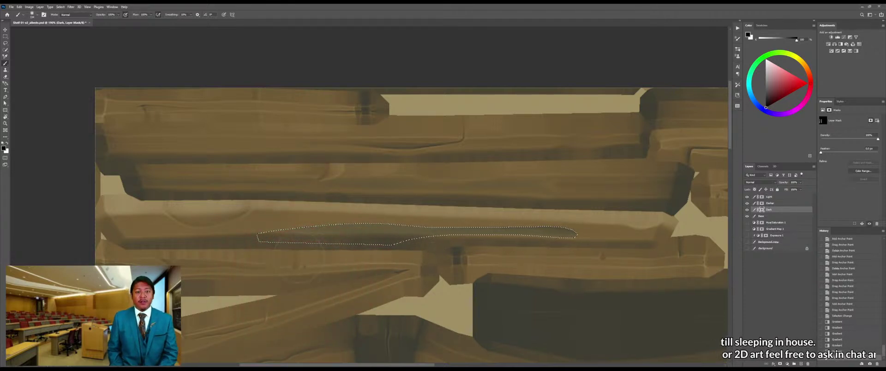
left_click_drag(464, 249, 414, 258)
mouse_move(347, 267)
left_mouse_down()
mouse_move(436, 264)
mouse_move(316, 261)
mouse_move(417, 268)
left_mouse_up()
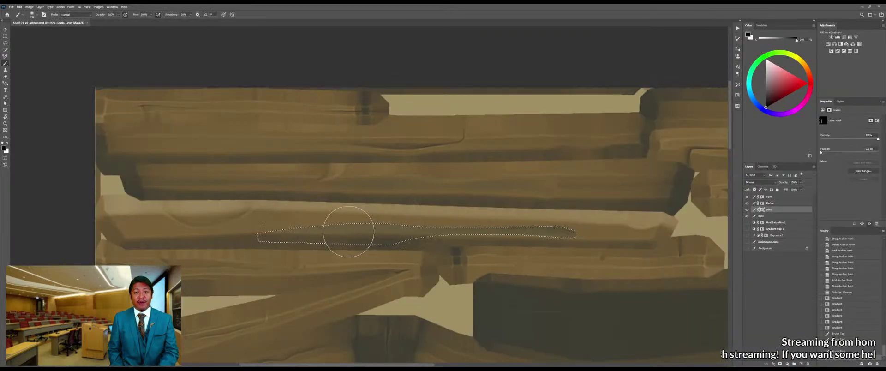
Paint white on the Dark layer's mask along the upper edge of the sliver's left end to darken it
scroll(359, 219, "up", 3)
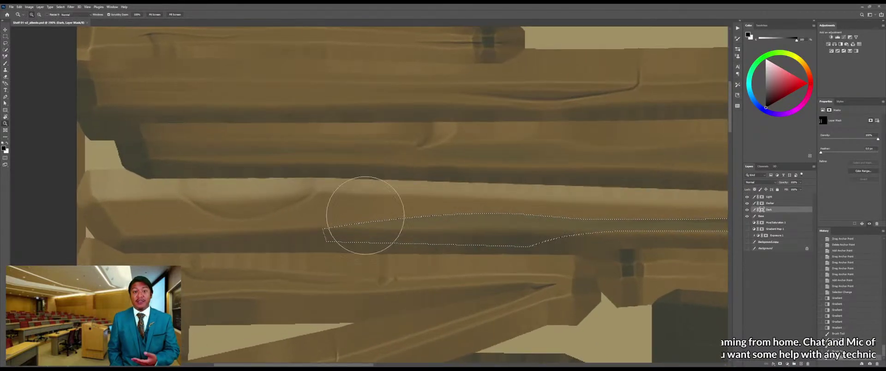
key("x")
left_click_drag(355, 232, 314, 243)
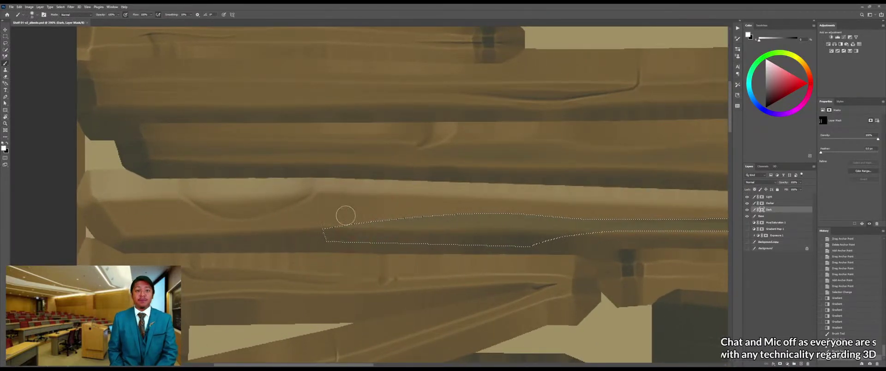
left_click_drag(346, 216, 374, 210)
mouse_move(333, 225)
left_mouse_down()
mouse_move(408, 203)
mouse_move(368, 207)
mouse_move(419, 200)
left_mouse_up()
Deselect the sliver, save the texture and check its darkened left end on the shelf model in Marmoset Toolbag
key("alt+Tab")
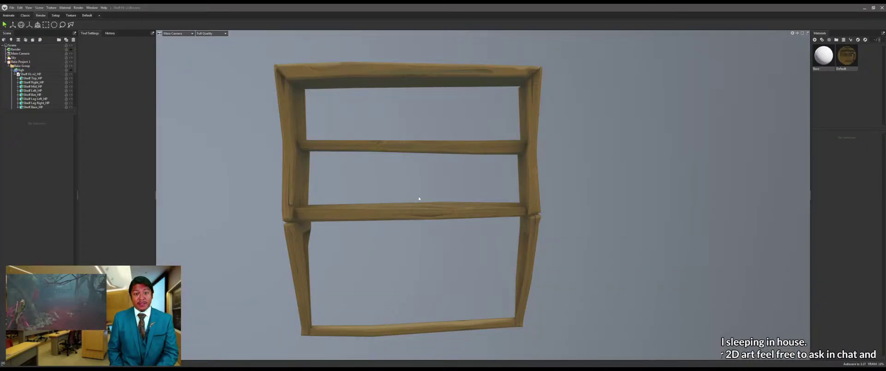
key("alt+Tab")
left_click(408, 200)
key("ctrl+s")
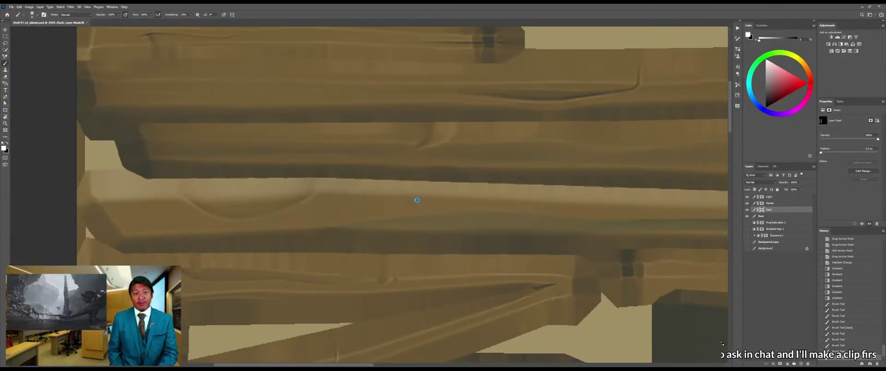
key("alt+Tab")
key("alt+Tab")
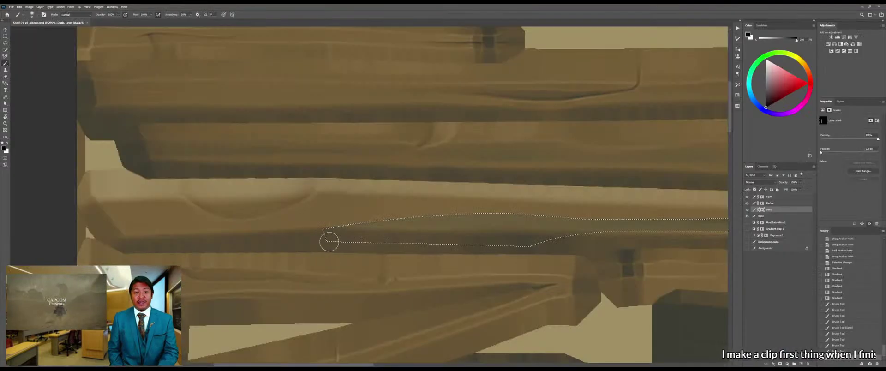
Paint black on the Dark layer's mask around the lower corner of the sliver's left end to fade its shading
left_click(302, 244)
left_click(302, 236)
left_click(322, 257)
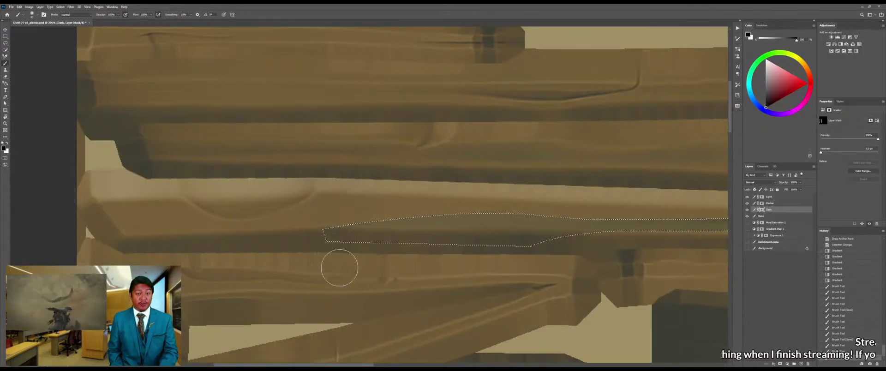
Save the texture, reselect the sliver and inspect the faded left end on the shelf model in Marmoset Toolbag
key("ctrl+d")
key("alt+Tab")
key("alt+Tab")
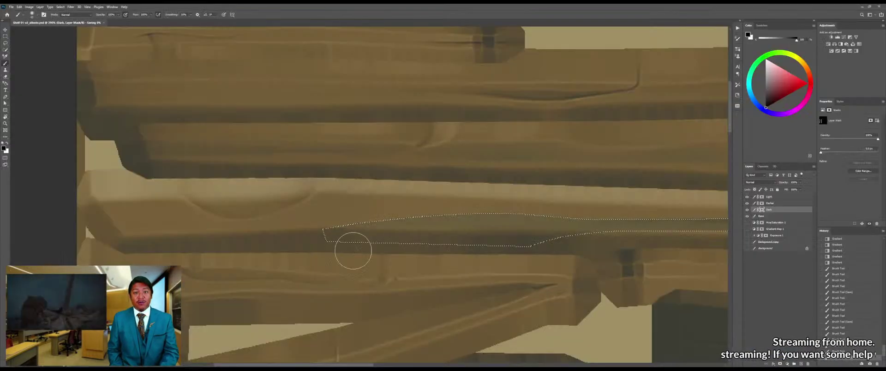
key("ctrl+shift+d")
key("alt+Tab")
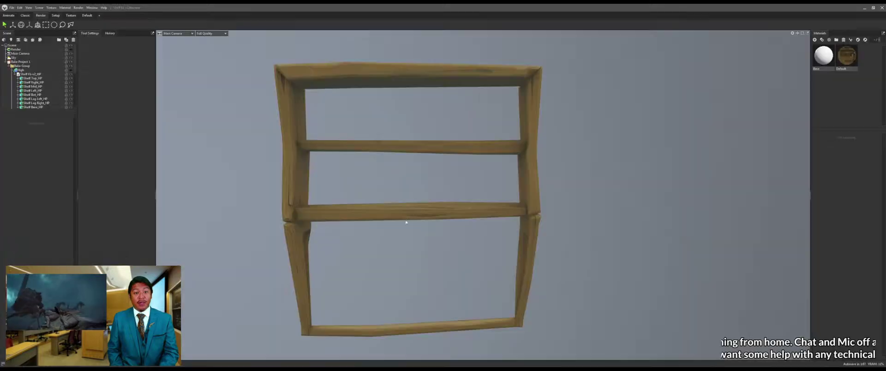
mouse_move(408, 185)
left_mouse_down()
mouse_move(439, 193)
mouse_move(408, 202)
mouse_move(445, 201)
mouse_move(435, 181)
mouse_move(442, 170)
mouse_move(419, 200)
left_mouse_up()
scroll(443, 170, "down", 3)
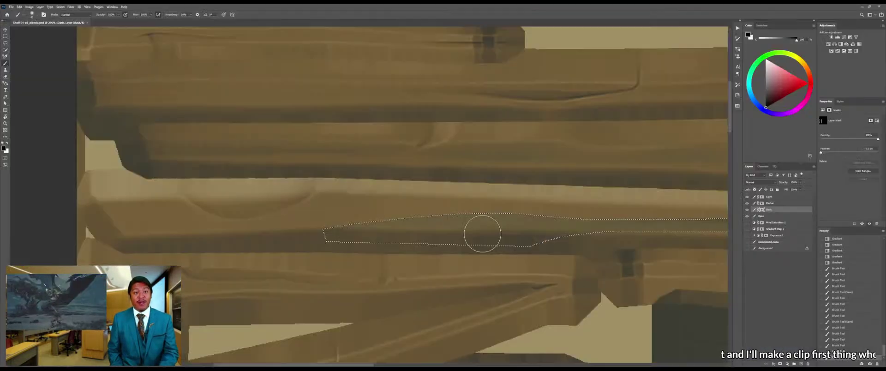
Darken the middle and left end of the selected sliver's upper edge with white brush strokes on the Dark layer's mask
key("x")
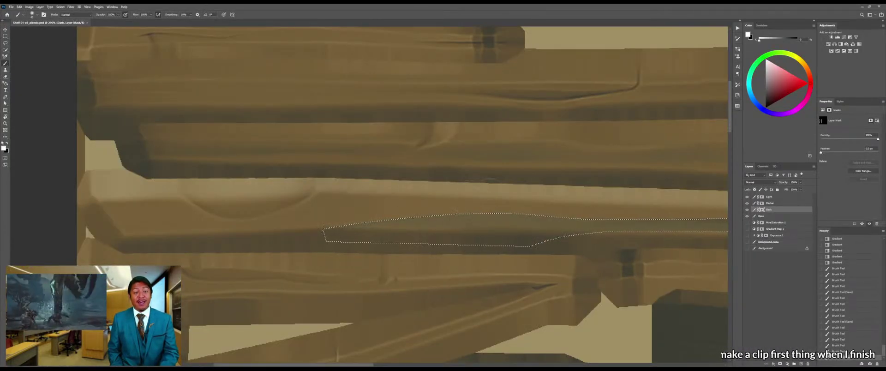
left_click_drag(458, 204, 449, 200)
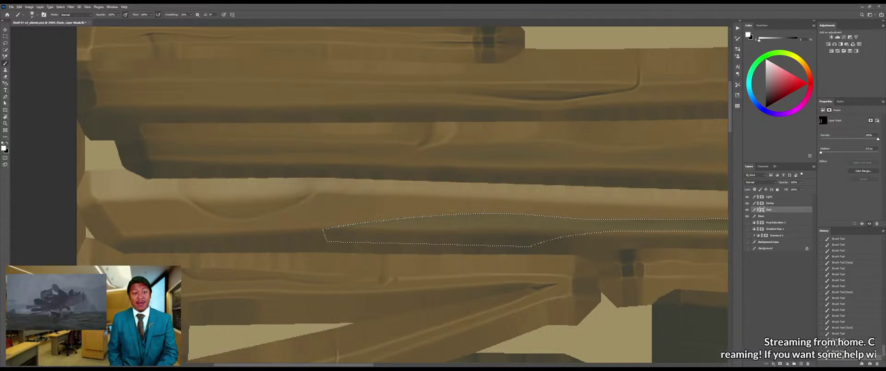
left_click_drag(466, 205, 503, 212)
mouse_move(489, 212)
left_mouse_down()
mouse_move(526, 219)
mouse_move(470, 215)
left_mouse_up()
left_click_drag(369, 228, 337, 231)
left_click_drag(356, 229, 337, 231)
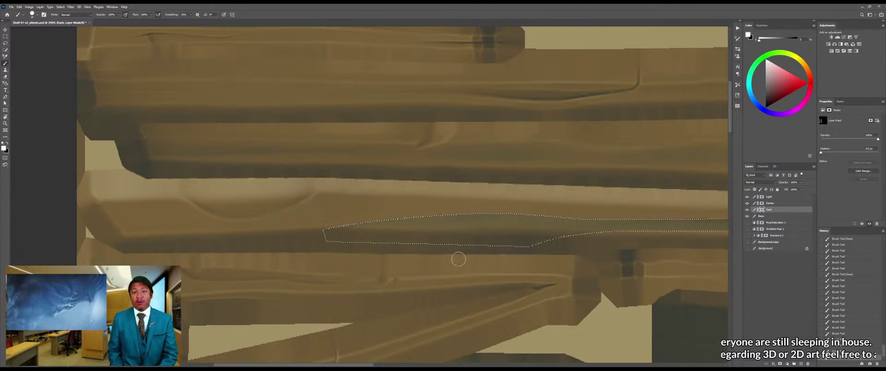
left_click_drag(447, 204, 491, 202)
Add finer white brush strokes at the crest of the sliver's upper edge to sharpen its dark rim
key("z")
key("b")
left_click(415, 223)
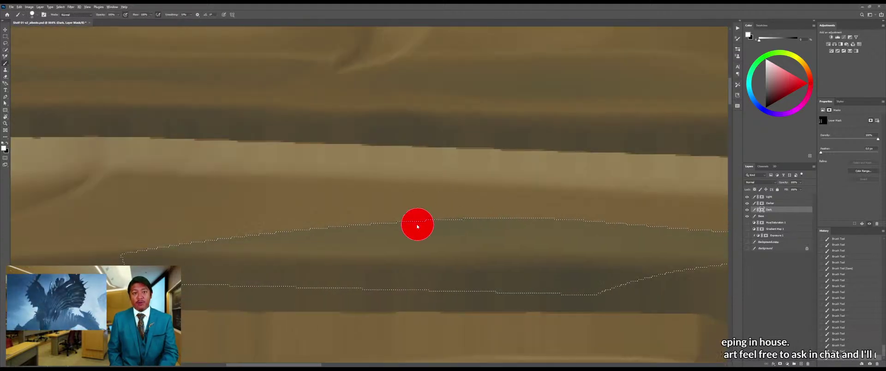
left_click_drag(435, 213, 471, 229)
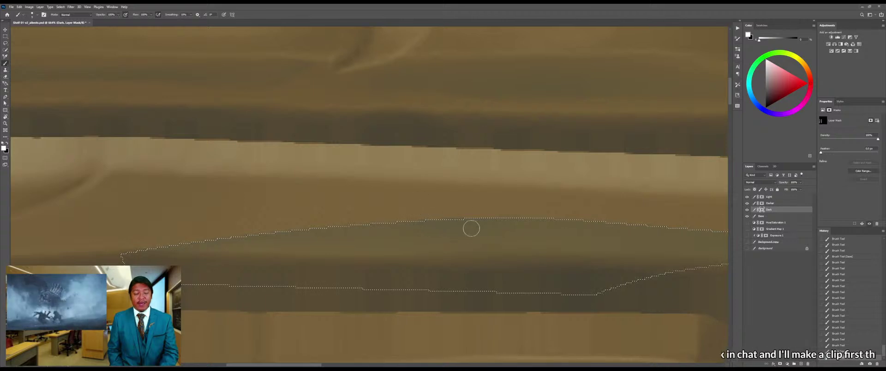
key("x")
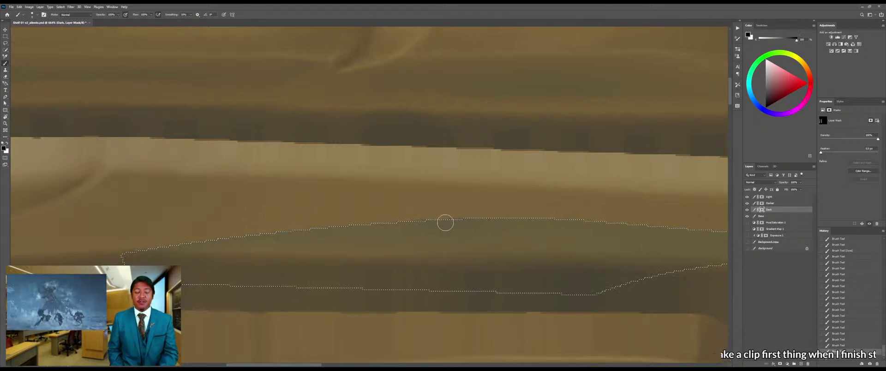
key("x")
left_click(421, 226)
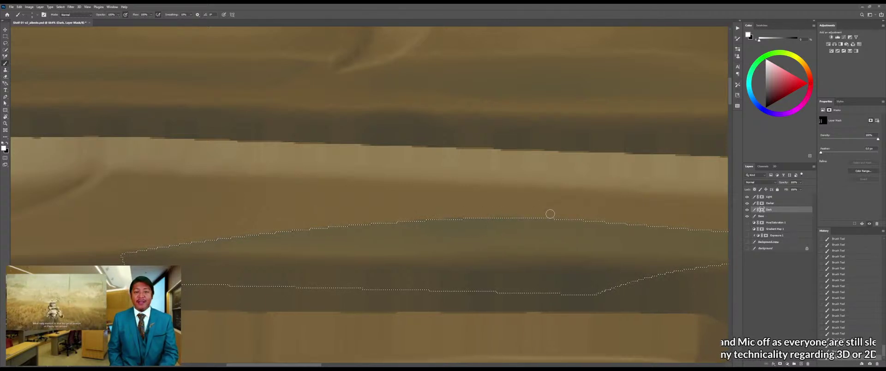
Blend the strokes inside the sliver's crest with the Mixer Brush and deselect the sliver
key("shift+b")
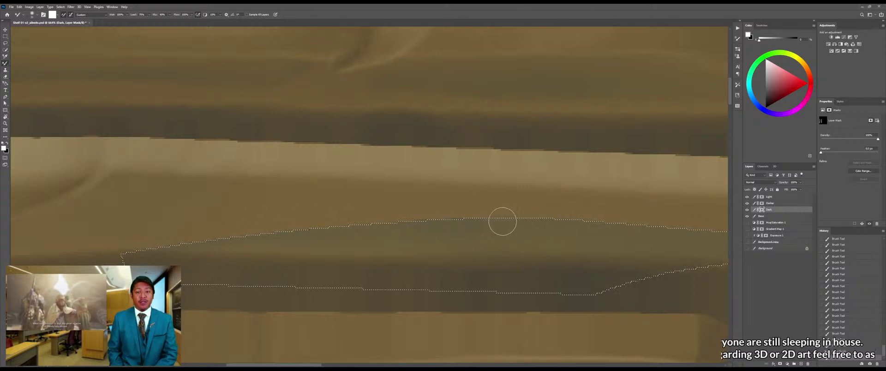
left_click_drag(503, 221, 366, 242)
left_click_drag(422, 231, 394, 243)
left_click_drag(445, 236, 432, 236)
key("shift+b")
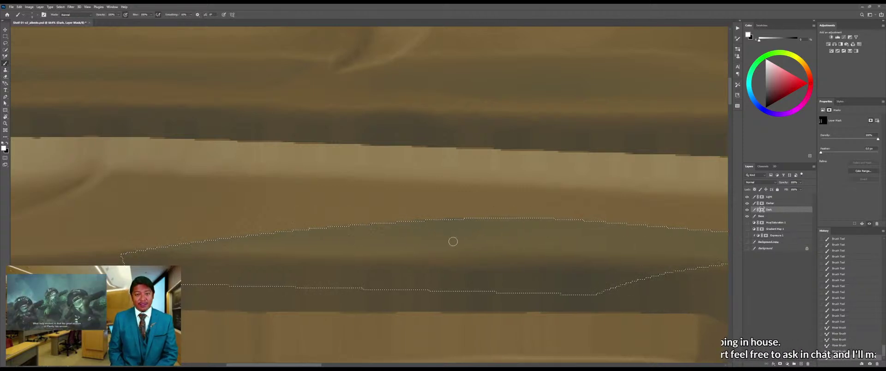
key("m")
left_click(456, 192)
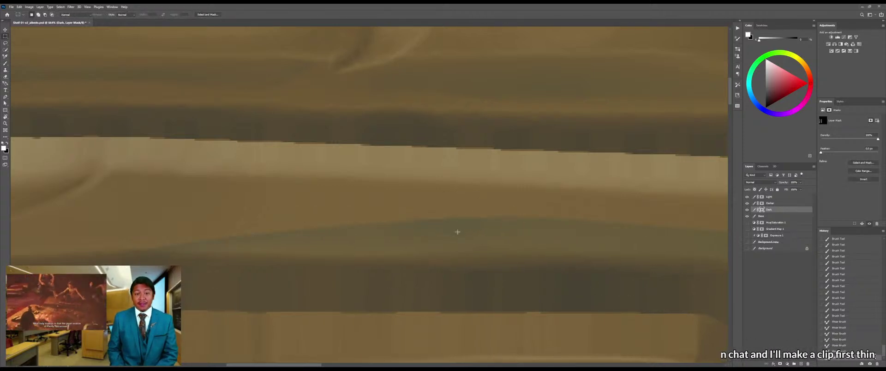
Soften the upper edge along the sliver's left and middle stretches with Mixer Brush strokes on the Dark layer's mask
key("b")
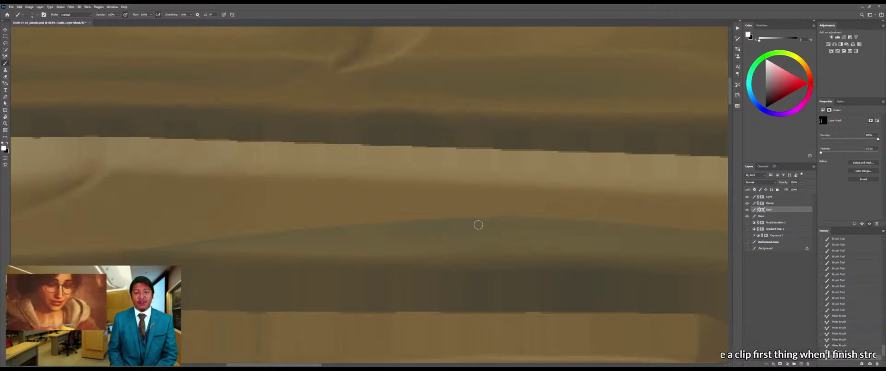
key("shift+b")
key("shift+b")
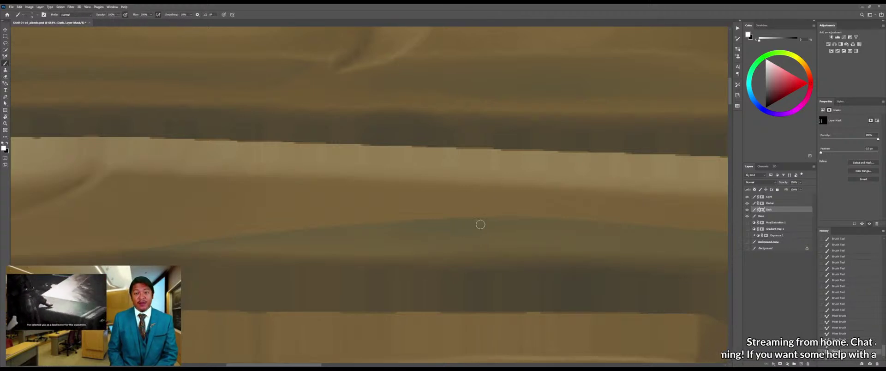
key("shift+b")
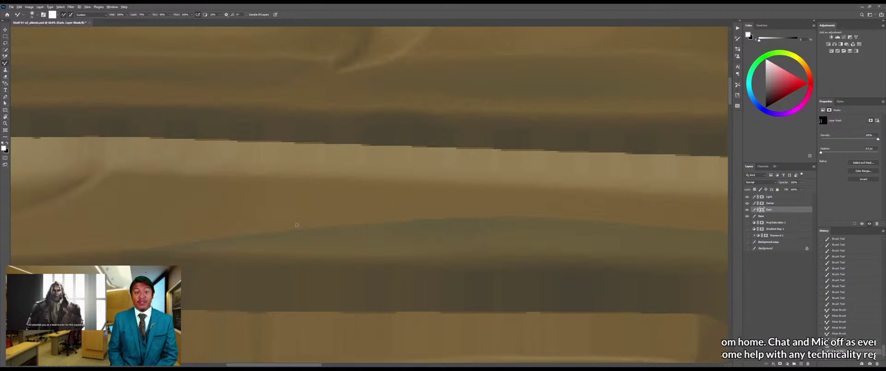
left_click(214, 239)
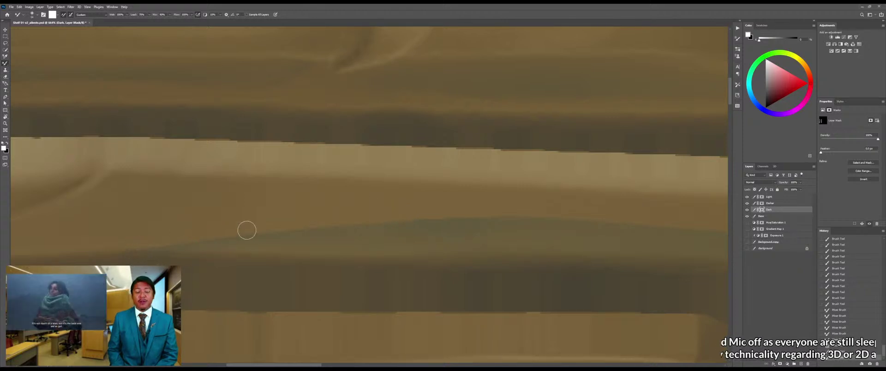
left_click_drag(201, 238, 372, 218)
left_click_drag(240, 237, 433, 220)
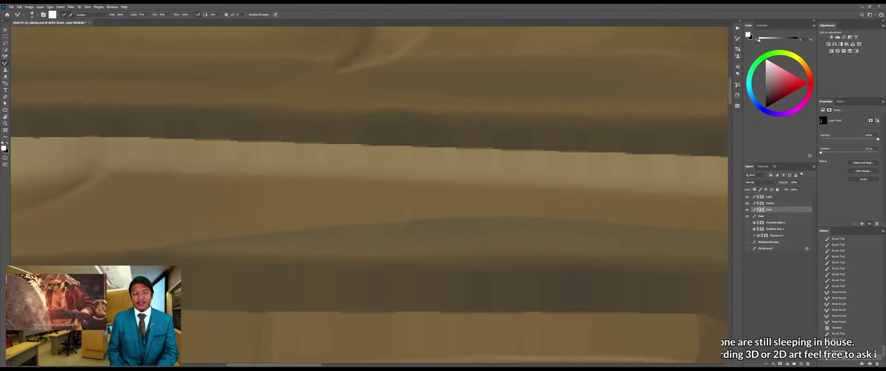
left_click_drag(331, 229, 523, 209)
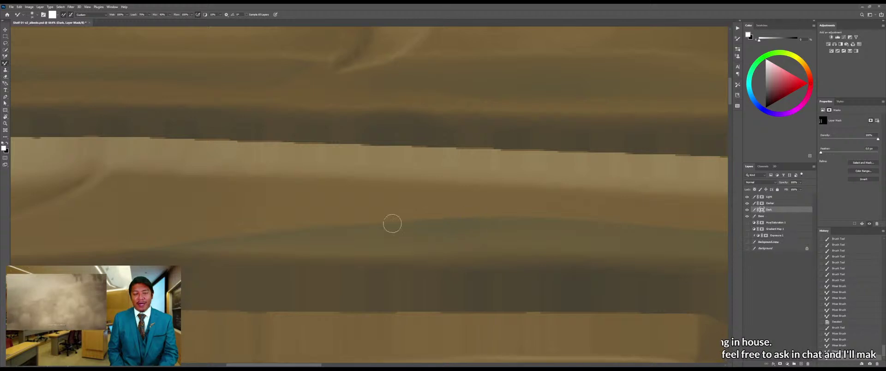
left_click_drag(391, 224, 543, 214)
left_click_drag(456, 218, 557, 218)
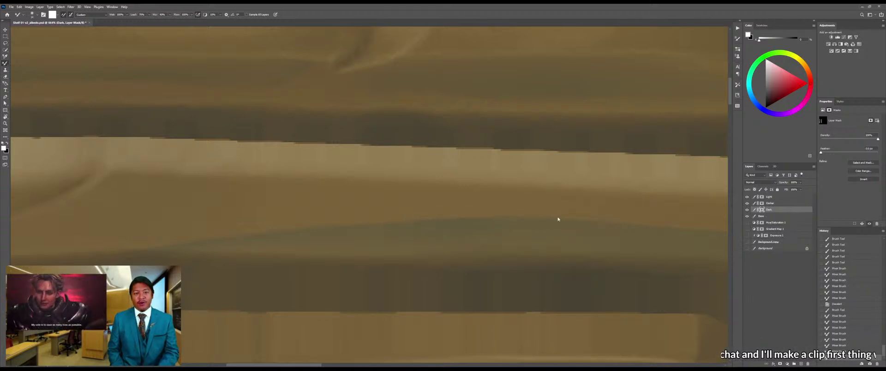
left_click_drag(439, 223, 461, 220)
mouse_move(579, 223)
left_mouse_down()
mouse_move(376, 219)
mouse_move(538, 233)
left_mouse_up()
mouse_move(478, 224)
left_mouse_down()
mouse_move(604, 228)
mouse_move(261, 226)
mouse_move(471, 231)
mouse_move(572, 223)
mouse_move(443, 225)
left_mouse_up()
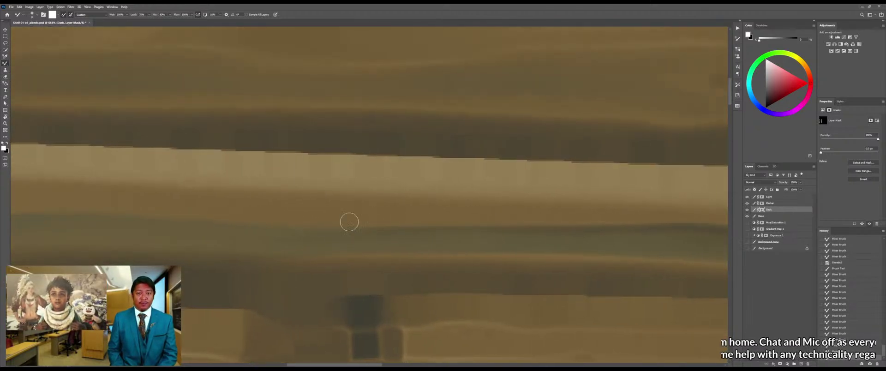
Smooth the right stretch of the sliver's upper edge and its rounded tip with Mixer Brush strokes
left_click_drag(305, 227, 499, 220)
mouse_move(383, 228)
left_mouse_down()
mouse_move(565, 224)
mouse_move(366, 216)
mouse_move(597, 217)
mouse_move(425, 214)
mouse_move(520, 217)
mouse_move(560, 229)
left_mouse_up()
left_click_drag(422, 221, 526, 229)
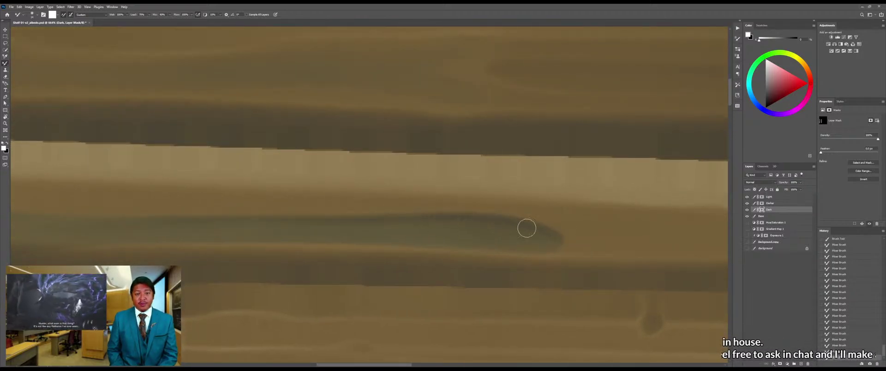
left_click_drag(445, 212, 569, 234)
left_click_drag(523, 219, 568, 236)
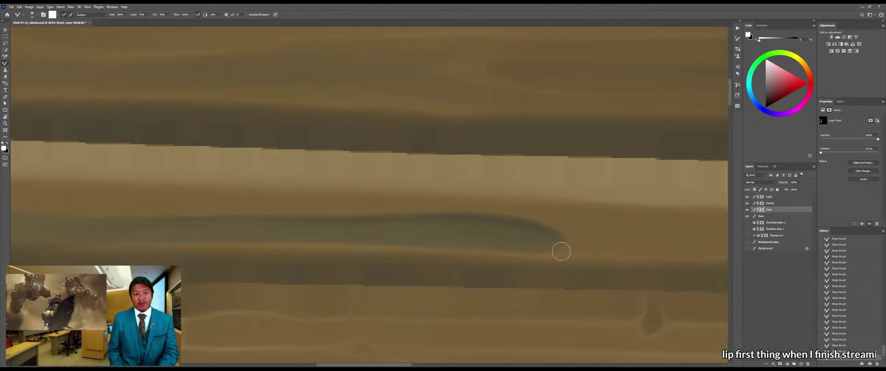
Save the albedo texture and check the softened sliver on the shelf model in Marmoset Toolbag
key("z")
mouse_move(532, 265)
left_mouse_down()
mouse_move(476, 274)
mouse_move(500, 261)
left_mouse_up()
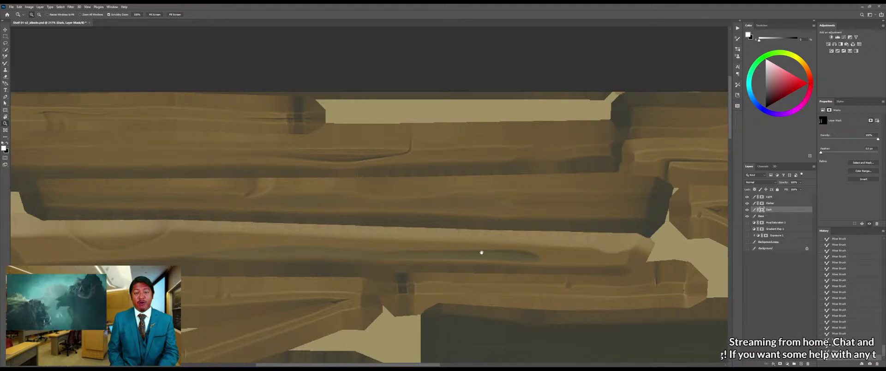
scroll(480, 250, "left", 2)
scroll(402, 237, "left", 3)
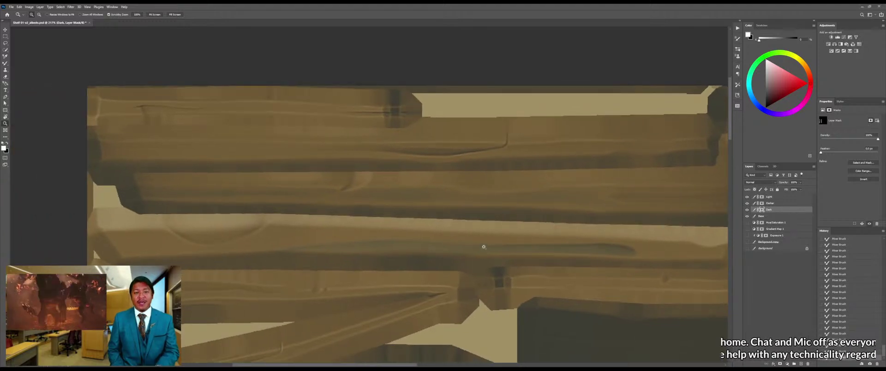
left_click_drag(480, 258, 513, 258)
left_click_drag(422, 253, 502, 244)
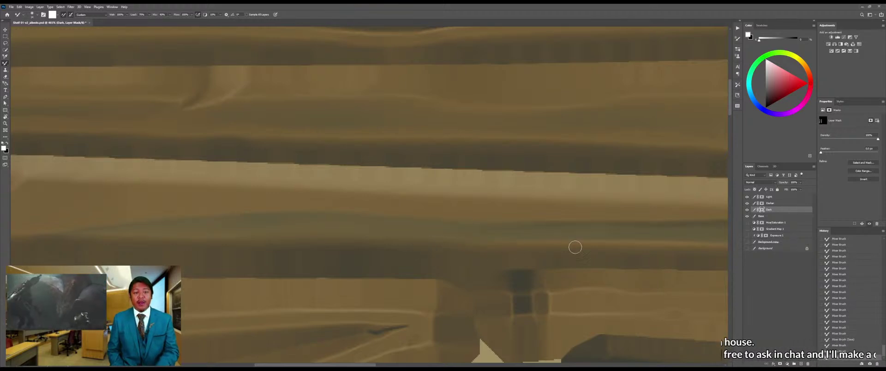
key("ctrl+s")
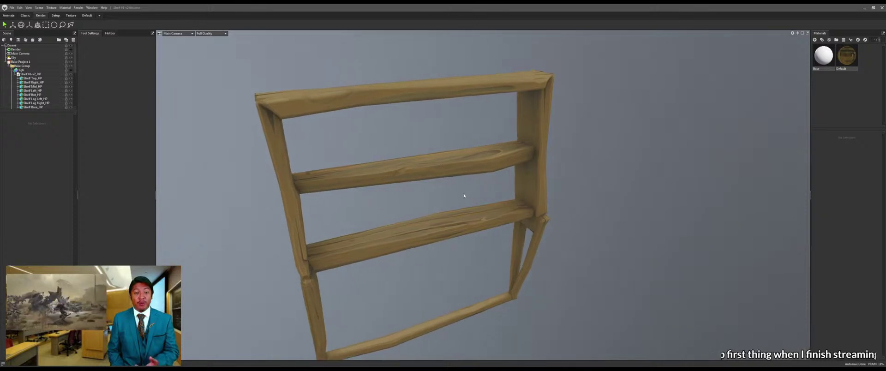
left_click_drag(429, 174, 476, 146)
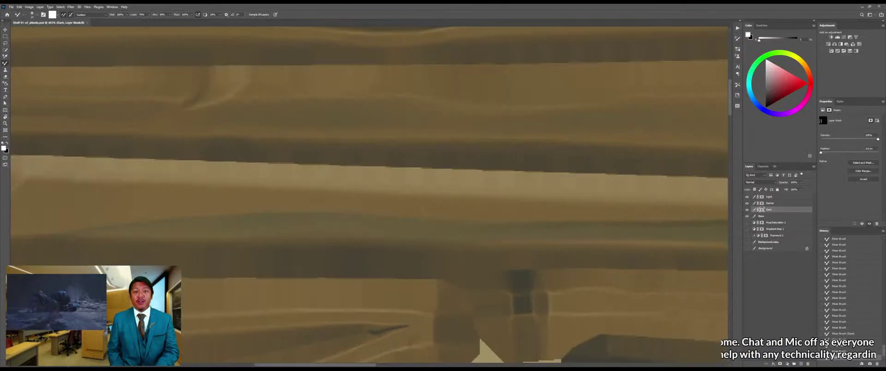
Back in Photoshop, draw a loose Lasso selection around the whole dark sliver on the third plank
scroll(306, 220, "up", 3)
scroll(369, 218, "left", 3)
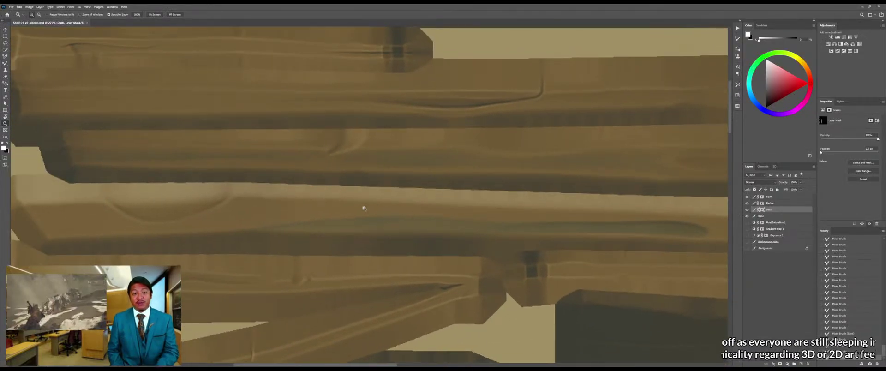
key("l")
mouse_move(250, 217)
left_mouse_down()
mouse_move(295, 257)
mouse_move(720, 250)
left_mouse_up()
left_click_drag(712, 221, 701, 204)
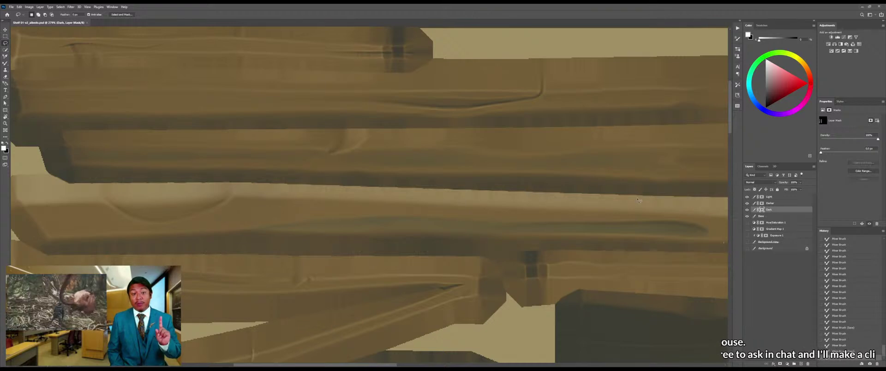
key("g")
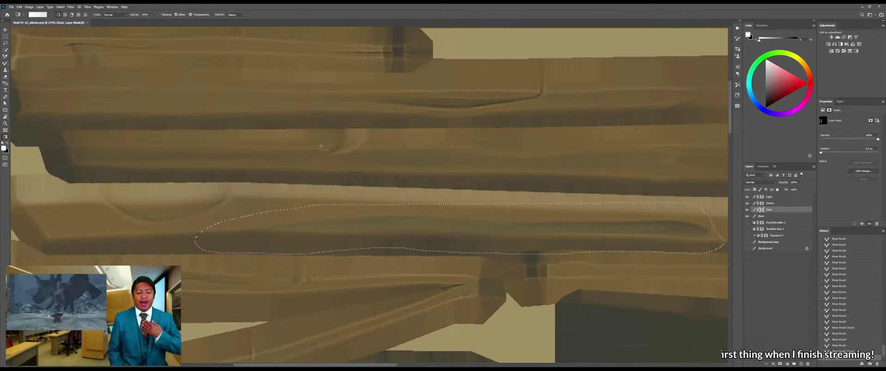
key("ctrl+d")
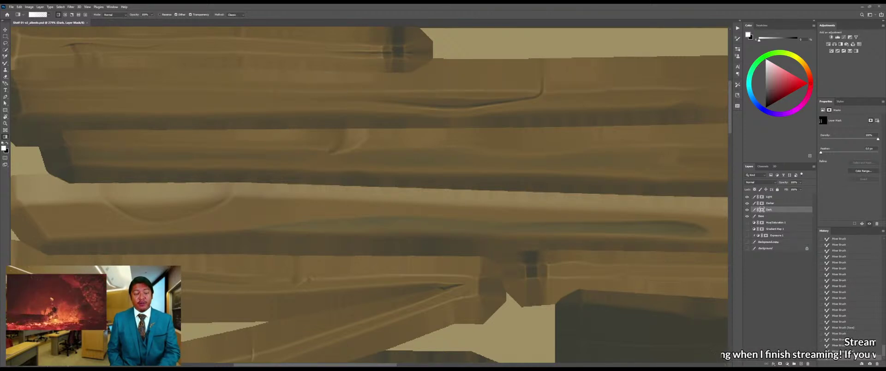
key("ctrl+z")
key("b")
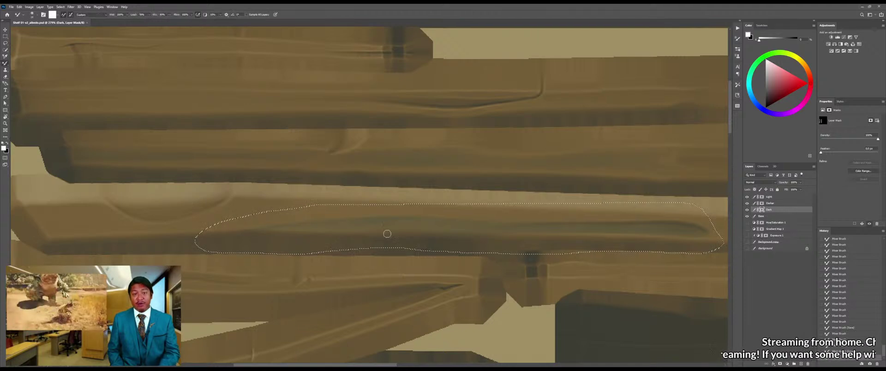
key("shift+b")
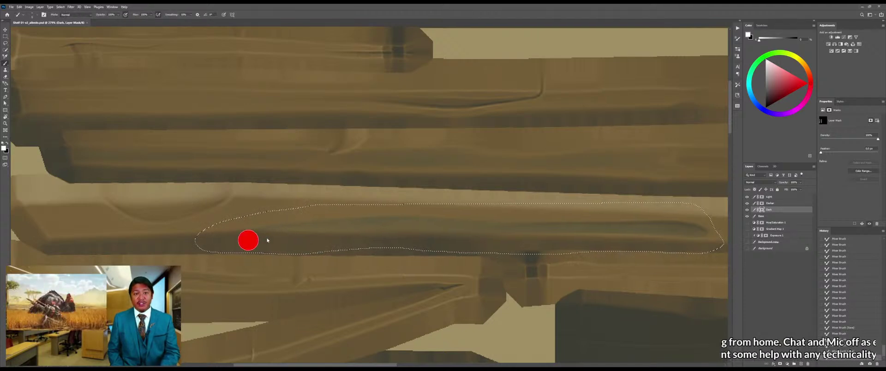
mouse_move(267, 240)
left_mouse_down()
mouse_move(332, 232)
mouse_move(254, 246)
mouse_move(285, 241)
left_mouse_up()
key("shift+b")
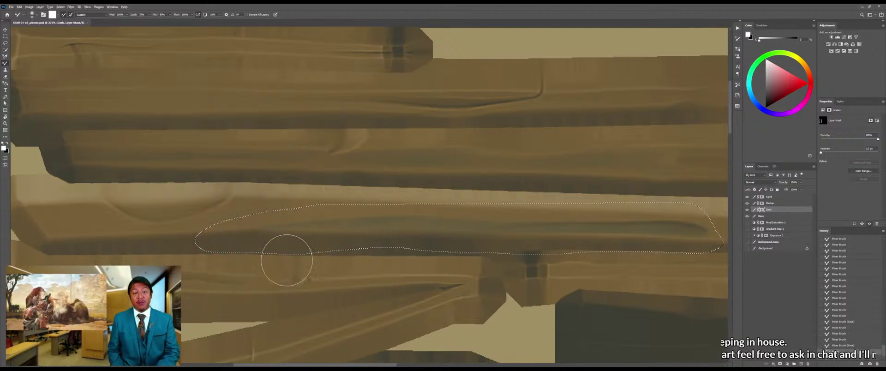
Fade the sliver's left and middle stretches with black gradients on the Dark layer's mask and clear the selection
key("g")
left_click_drag(186, 247, 484, 241)
key("x")
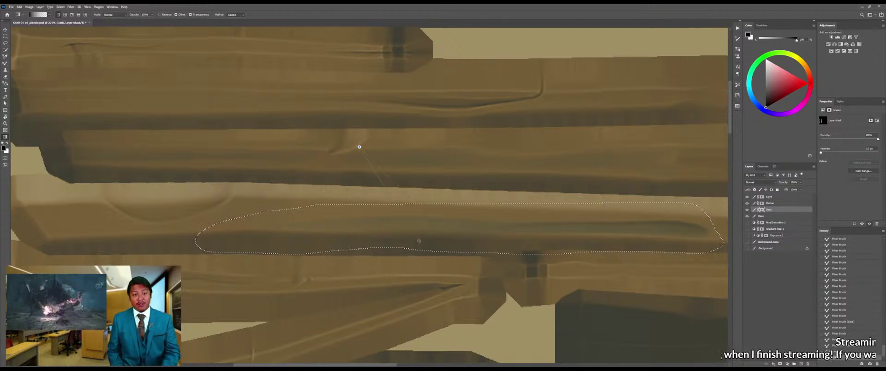
left_click_drag(419, 241, 421, 236)
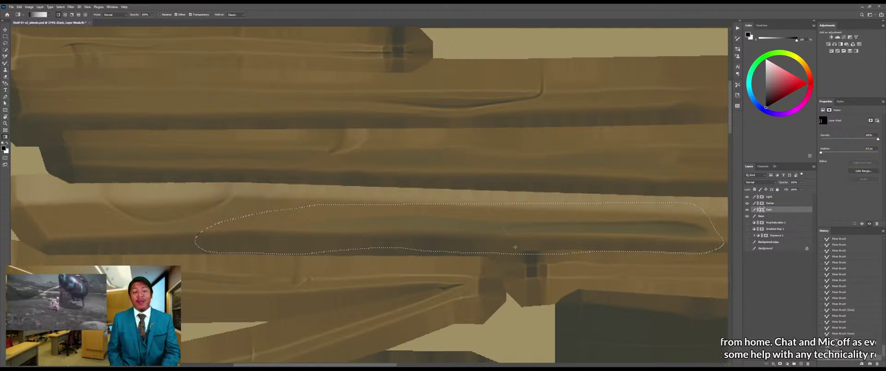
left_click_drag(473, 233, 472, 233)
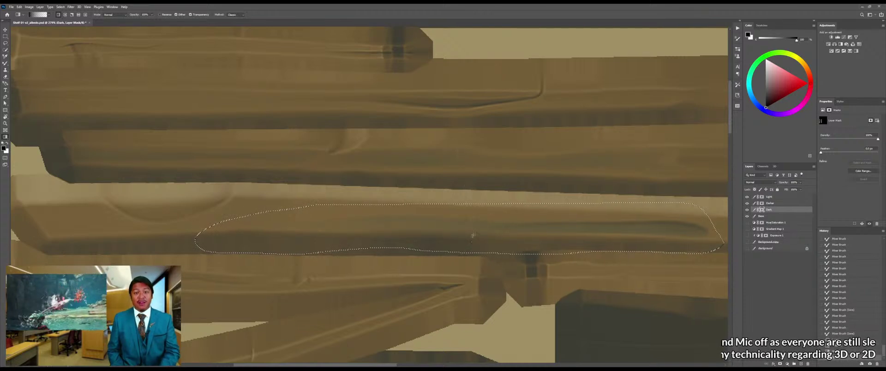
key("ctrl+d")
Save the texture and inspect the faded sliver on the 3D shelf model from several angles in Marmoset Toolbag
key("z")
mouse_move(490, 272)
left_mouse_down()
mouse_move(387, 273)
mouse_move(475, 270)
left_mouse_up()
key("ctrl+s")
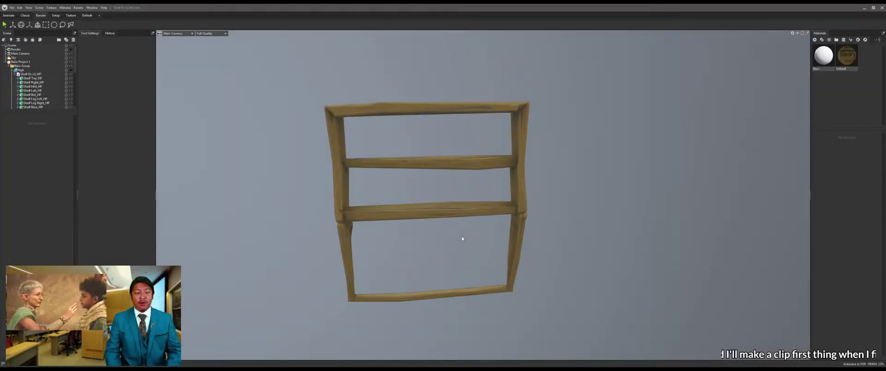
left_click_drag(462, 237, 473, 245)
scroll(478, 211, "up", 5)
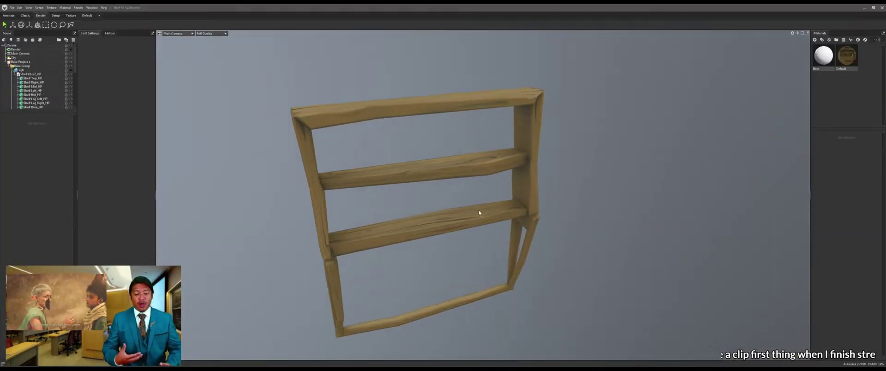
left_click_drag(506, 200, 496, 182)
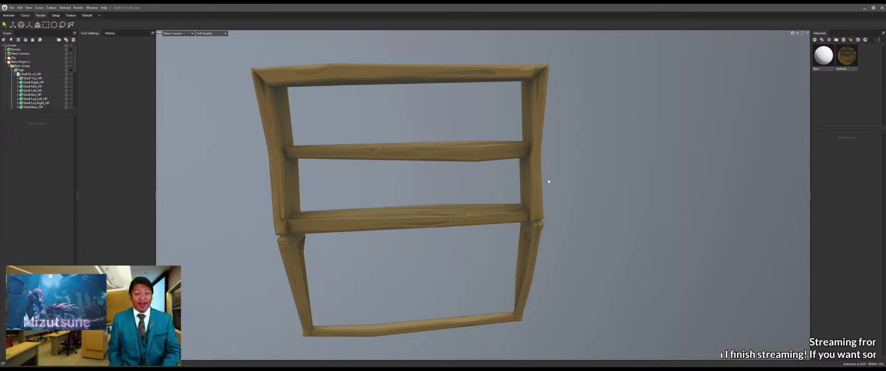
Return to Photoshop and draw a closed four-corner Pen path along the right end of the second full-length plank
key("alt+Tab")
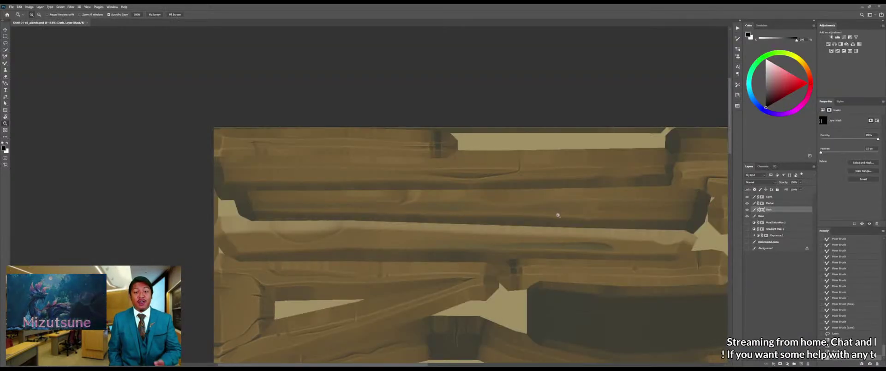
left_click_drag(557, 216, 569, 218)
left_click_drag(634, 235, 464, 222)
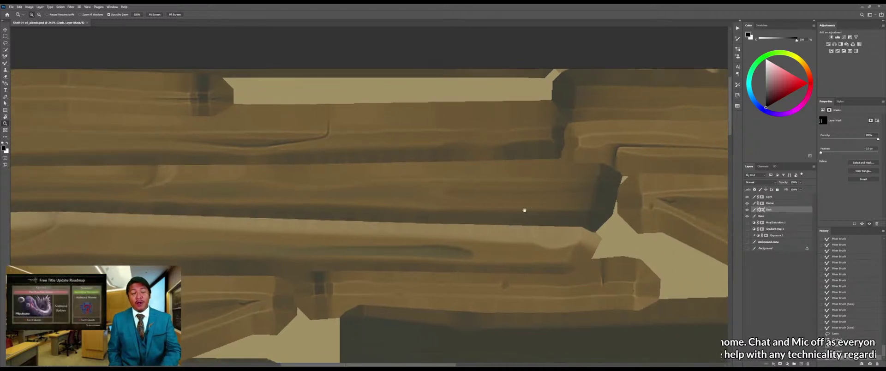
scroll(524, 210, "right", 2)
key("p")
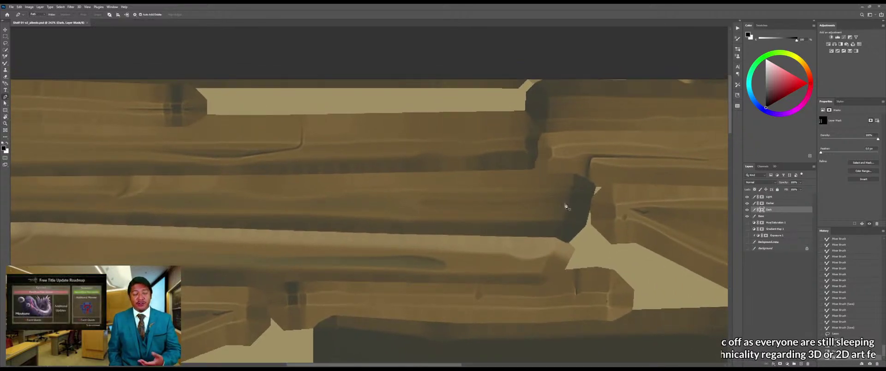
left_click(572, 199)
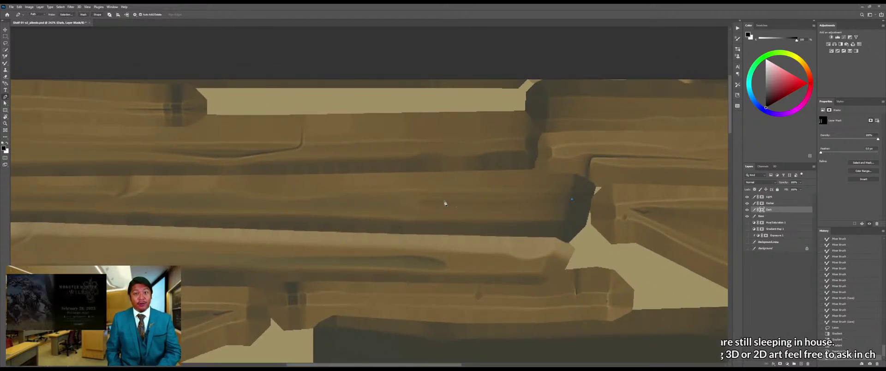
left_click(444, 199)
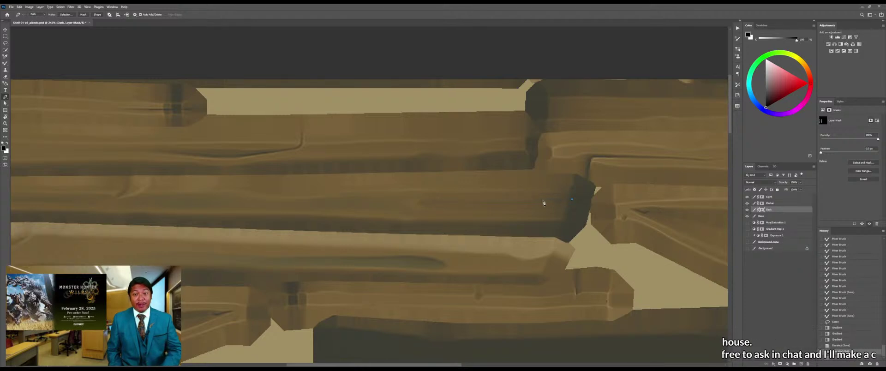
left_click(434, 199)
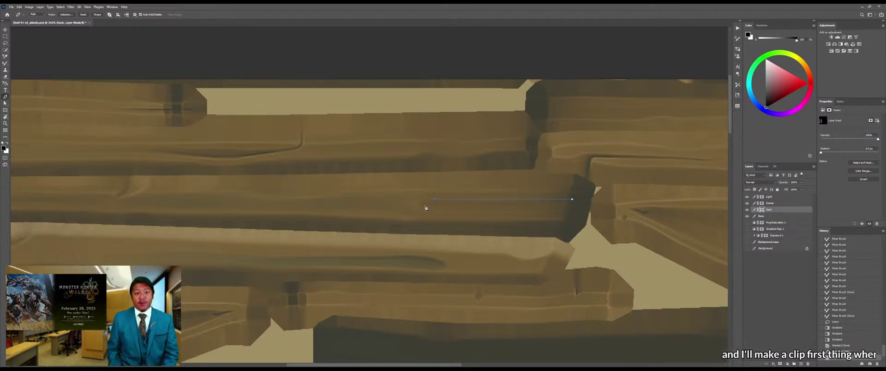
left_click(569, 211)
left_click(572, 200)
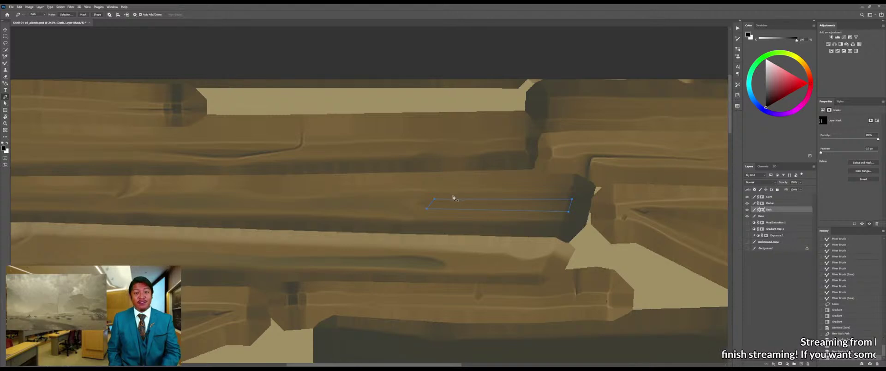
Round the path's left end into a blunt tip and bend its middle edges by adding and adjusting anchor points
scroll(461, 196, "up", 2)
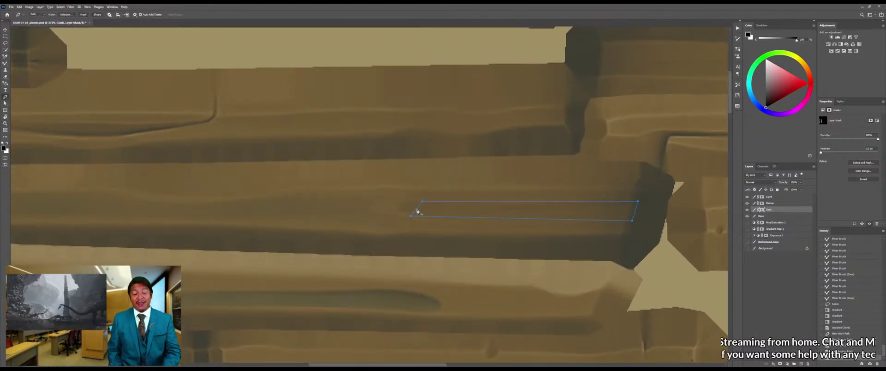
left_click(414, 210)
left_click(401, 204)
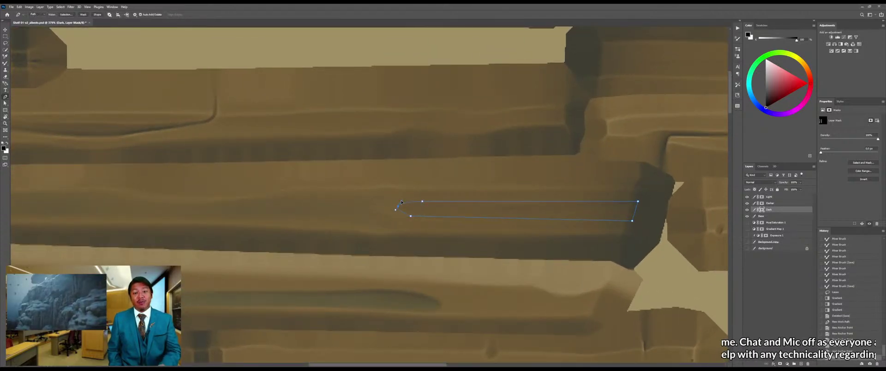
left_click(402, 210)
left_click(396, 212)
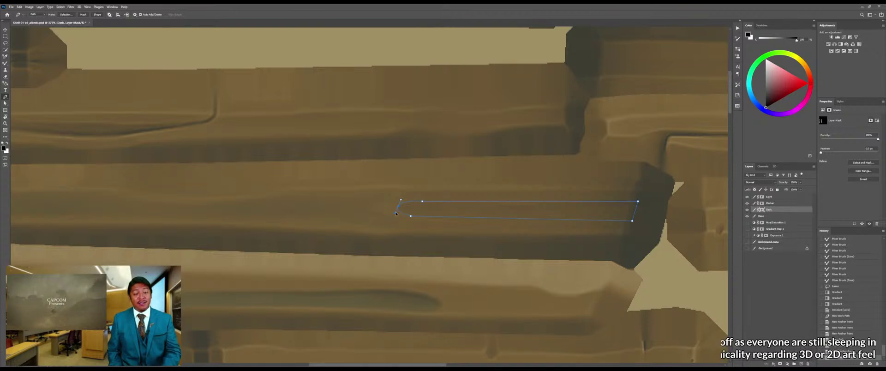
left_click(493, 220)
left_click_drag(494, 219, 494, 204)
left_click(493, 202)
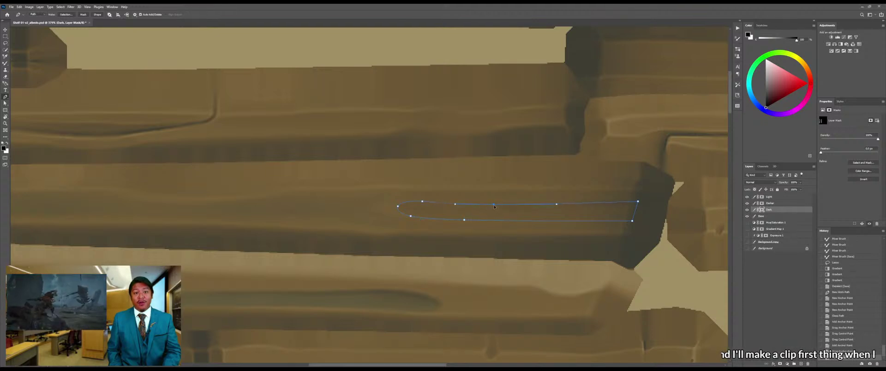
Refine the right stretch of the path's upper and lower edges with additional anchor points
left_click(592, 203)
left_click(592, 203)
left_click(594, 203)
left_click_drag(594, 203, 595, 200)
left_click(602, 222)
left_click(602, 222)
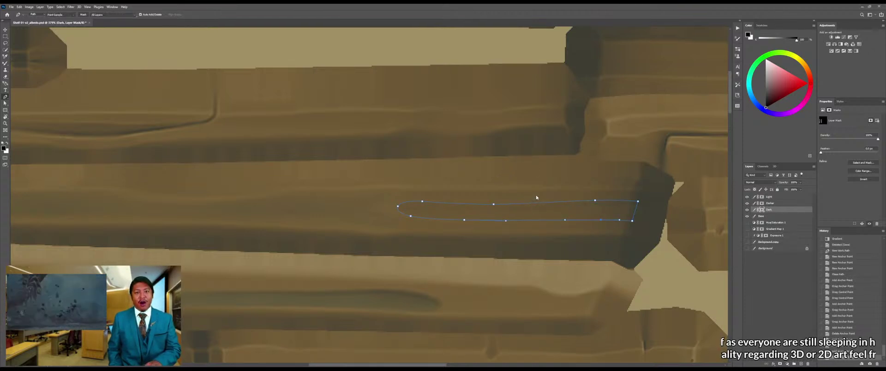
Load the path as a selection and darken the sliver with white gradients on the Dark layer's mask
key("ctrl+Return")
key("g")
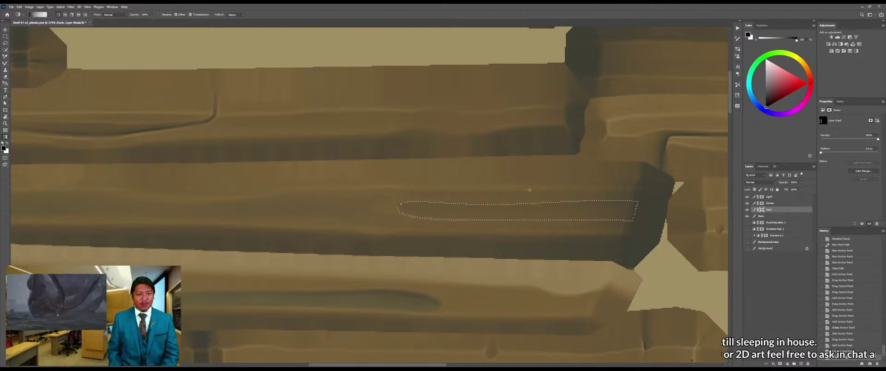
key("x")
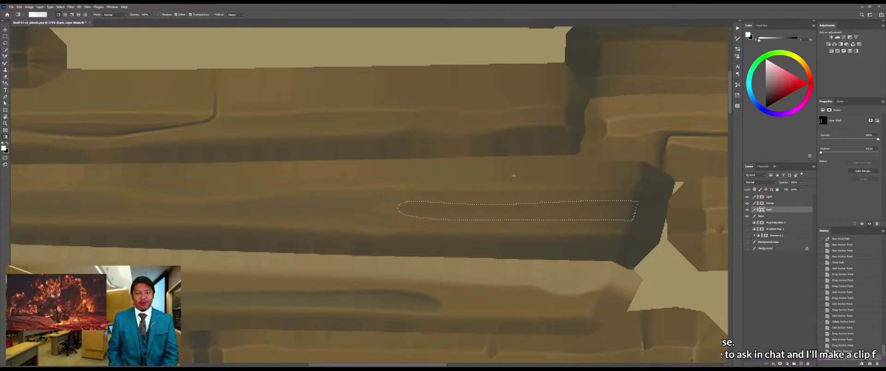
left_click_drag(514, 173, 510, 157)
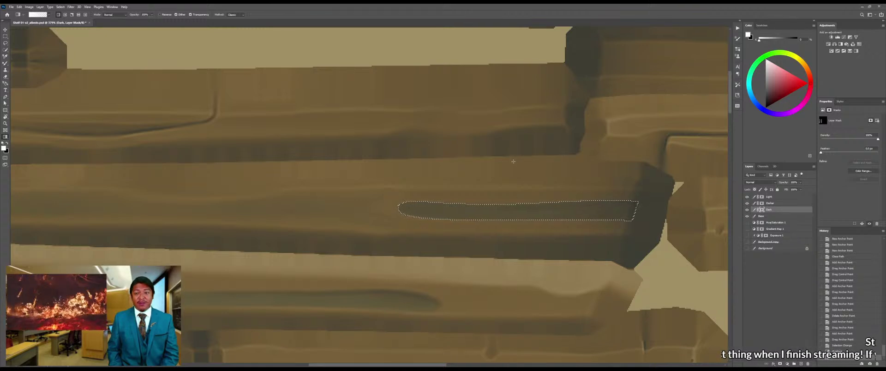
key("x")
key("x")
left_click_drag(513, 162, 523, 199)
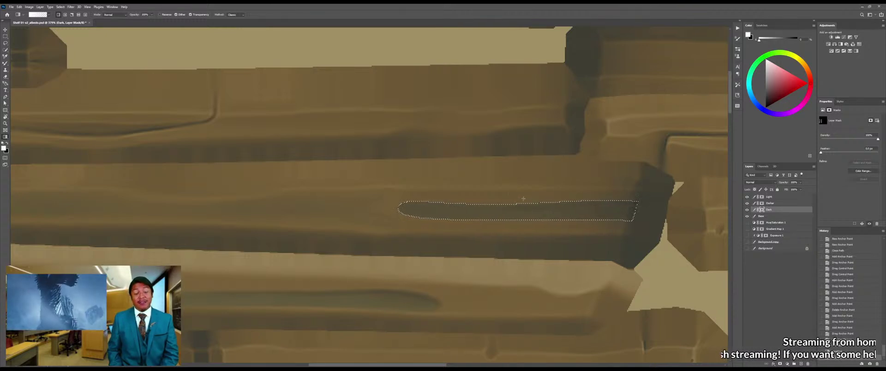
Fade parts of the selected sliver back with short black gradients on the Dark layer's mask
key("x")
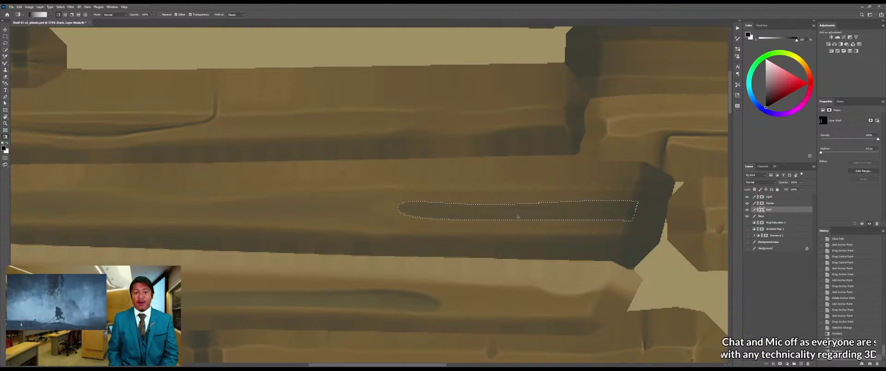
left_click_drag(518, 217, 519, 217)
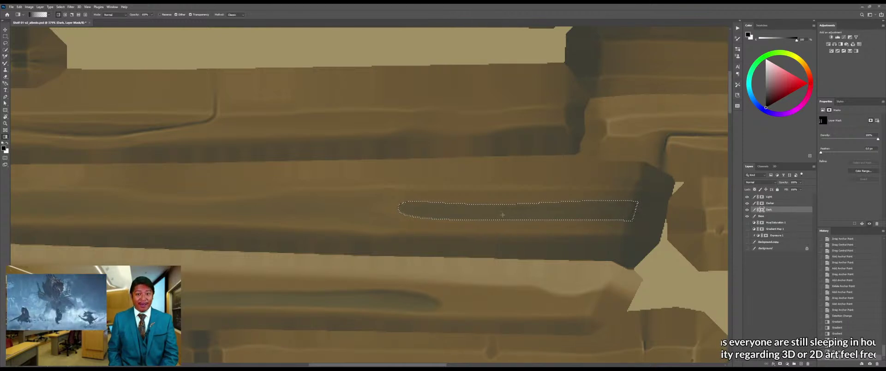
left_click_drag(433, 227, 527, 193)
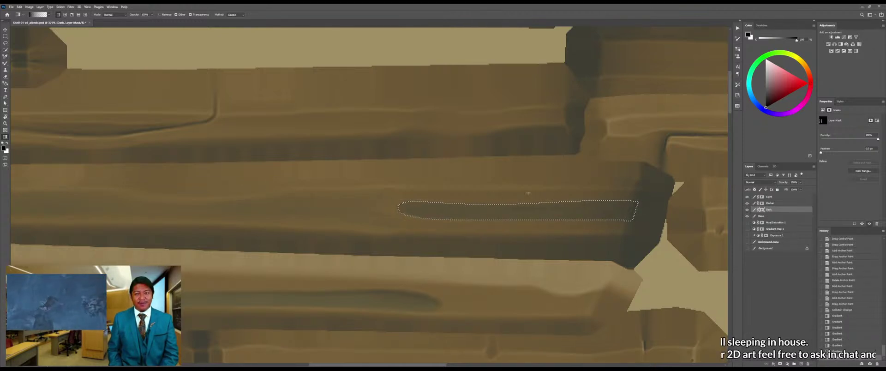
left_click_drag(667, 219, 620, 218)
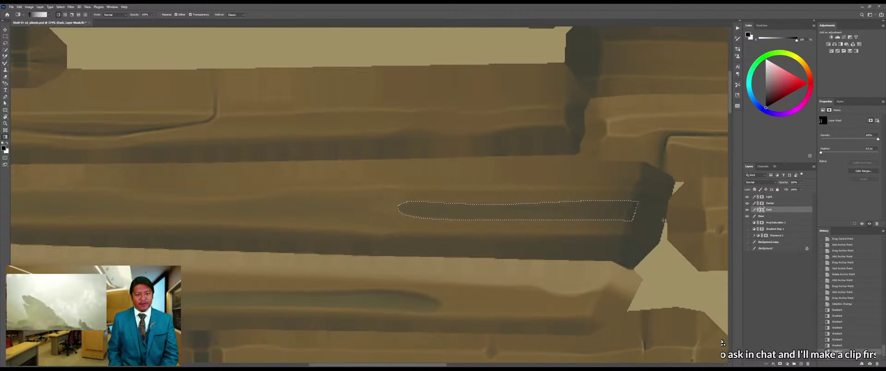
Deselect, save the texture, and inspect the darkened sliver on the 3D shelf model in Marmoset Toolbag
scroll(664, 221, "down", 5)
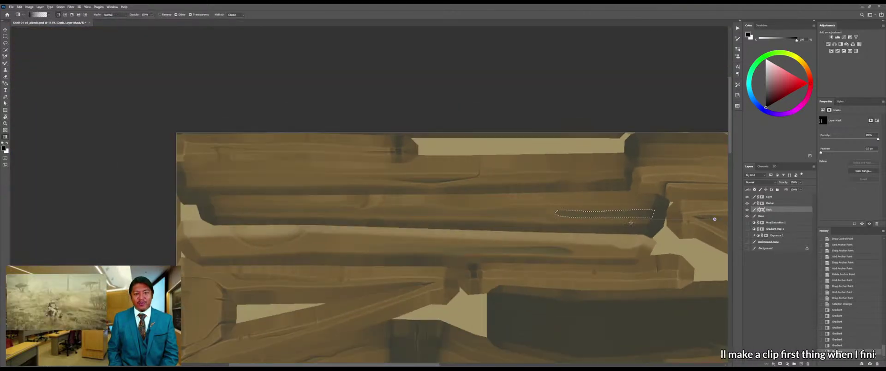
key("z")
key("ctrl+0")
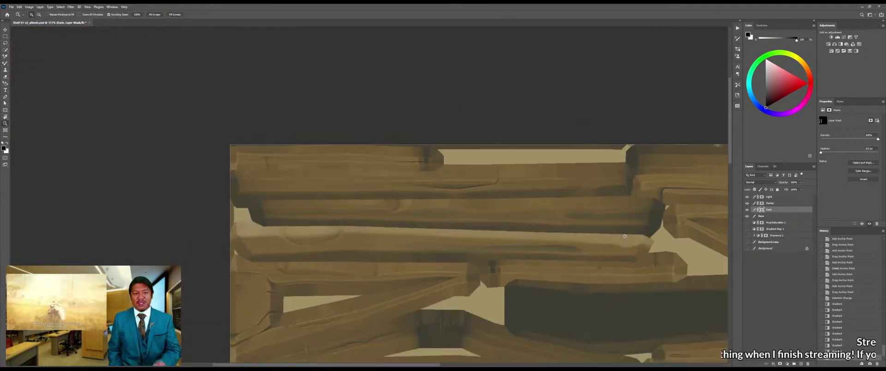
scroll(615, 239, "down", 3)
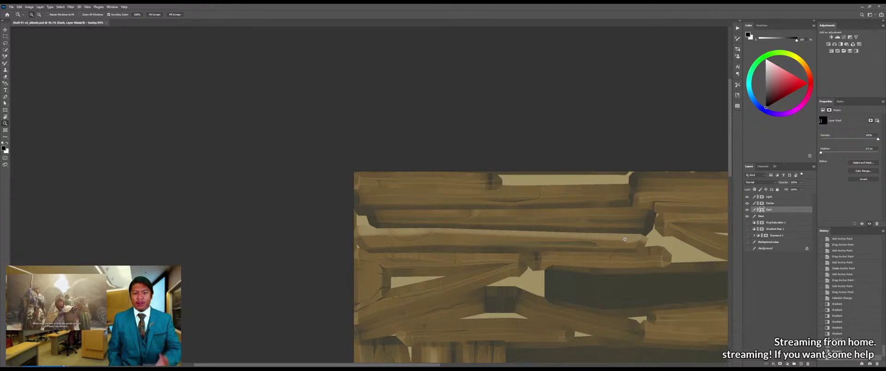
key("alt+Tab")
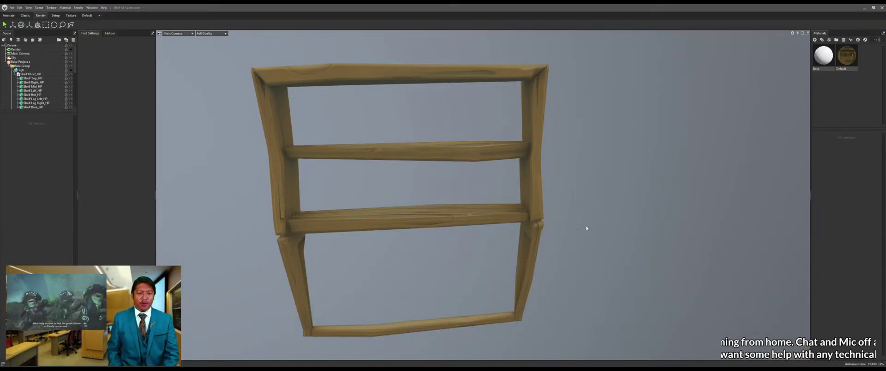
left_click_drag(587, 228, 582, 223)
scroll(493, 189, "down", 2)
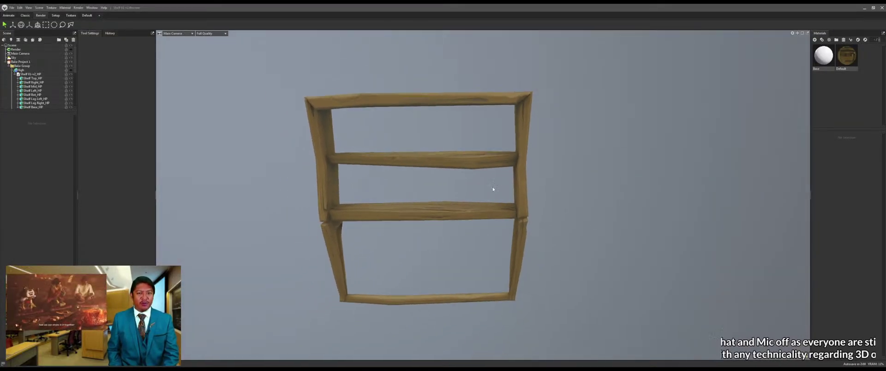
left_click_drag(492, 189, 574, 210)
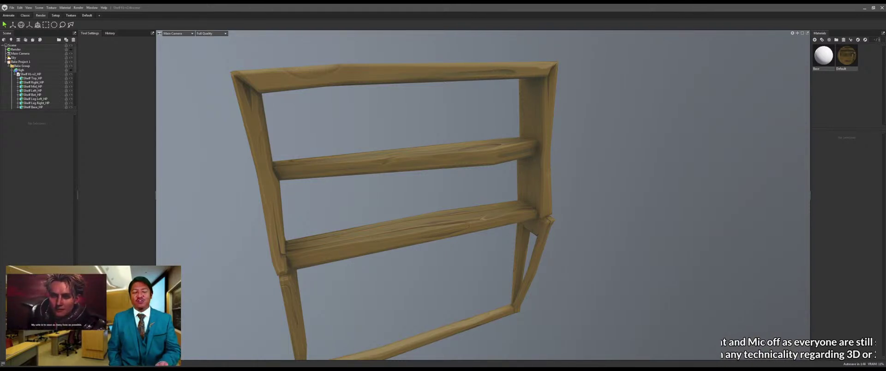
Select the Shelf Top high-poly mesh and toggle the Bake Group's visibility off and on
left_click(37, 78)
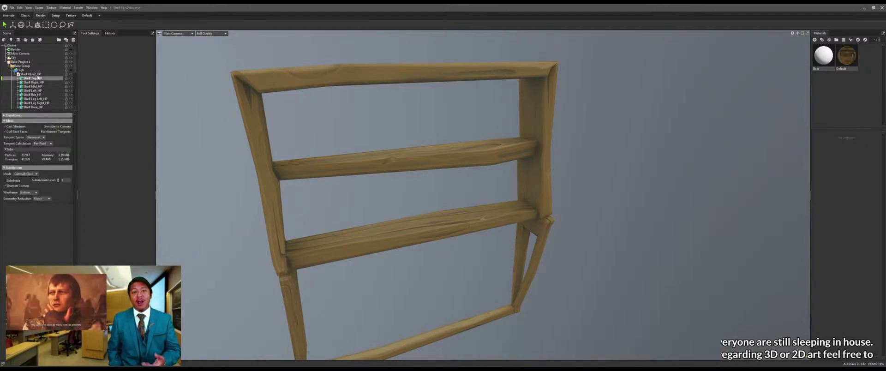
left_click(37, 75)
left_click(38, 78)
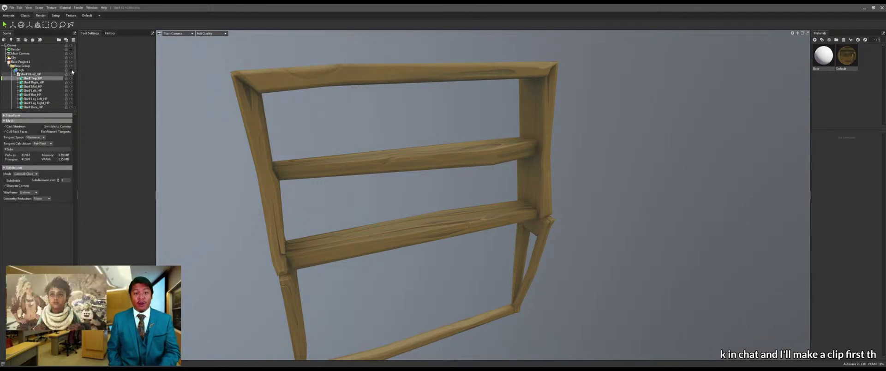
left_click_drag(71, 66, 69, 87)
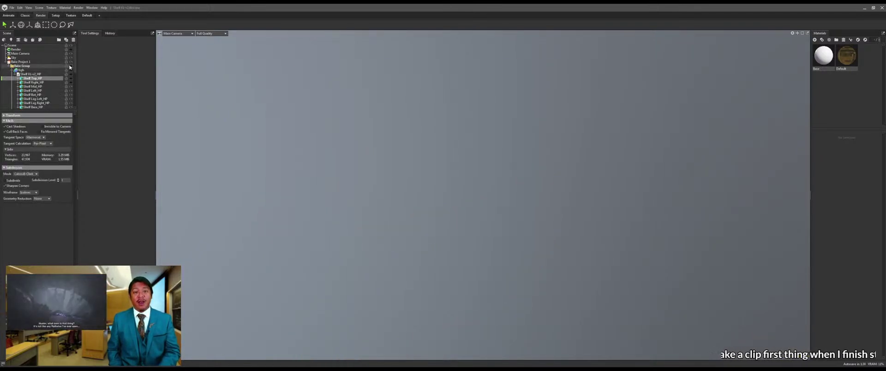
left_click(71, 66)
Go through the individual cage meshes in the scene hierarchy, ending with the Shelf Top cage
scroll(50, 76, "down", 6)
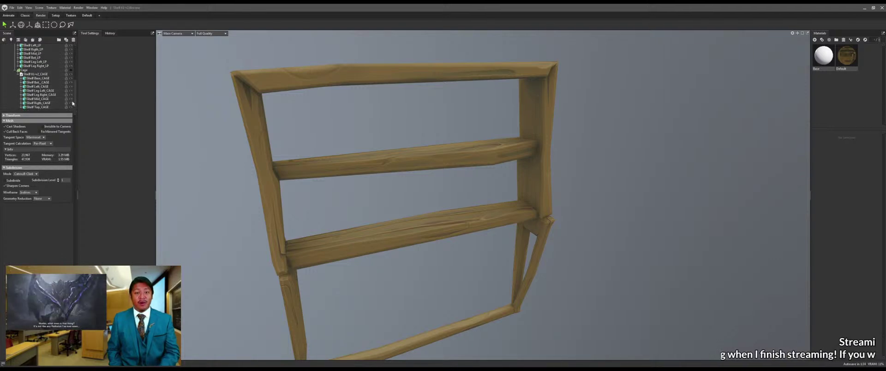
left_click(48, 79)
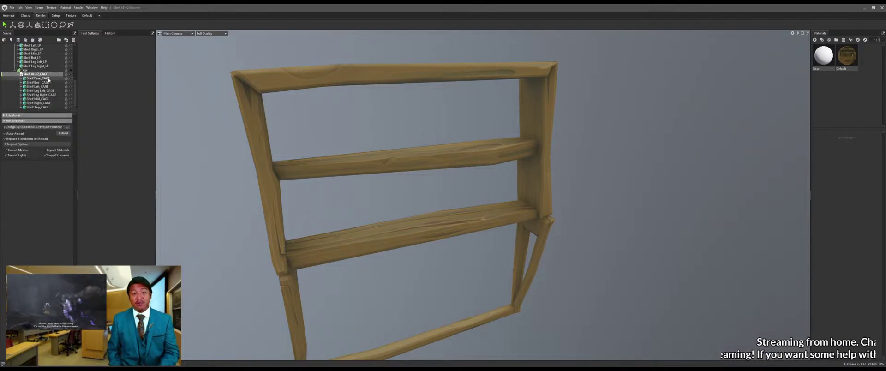
left_click(48, 83)
left_click(53, 87)
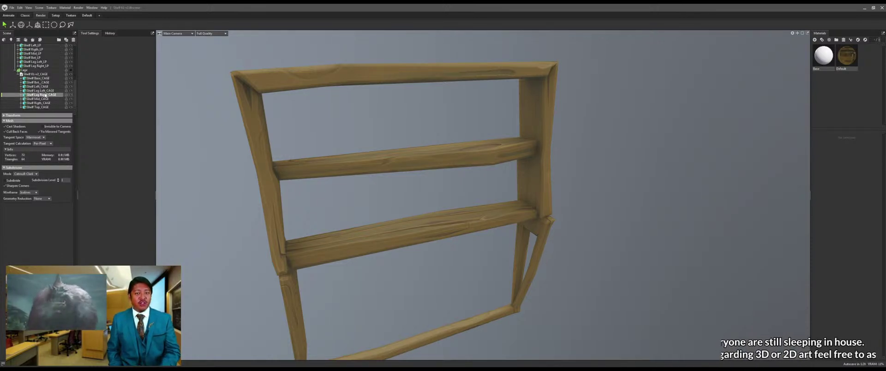
left_click(43, 99)
left_click(43, 102)
left_click(43, 107)
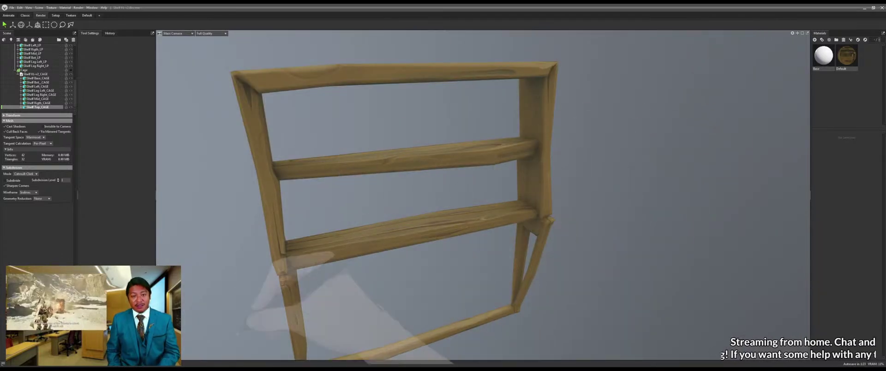
Return to Photoshop and draw a closed bowl-shaped Pen path hanging from the third full-length plank's upper edge, near its left end
key("alt+Tab")
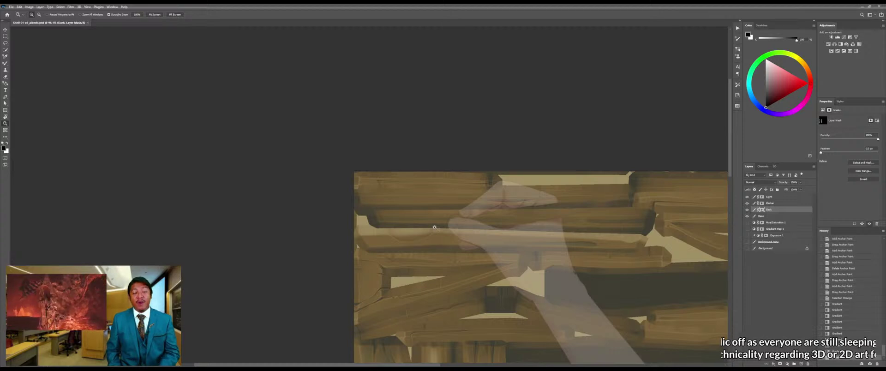
mouse_move(572, 243)
left_mouse_down()
mouse_move(545, 244)
mouse_move(560, 244)
left_mouse_up()
left_click_drag(618, 243, 535, 230)
left_click_drag(368, 229, 453, 239)
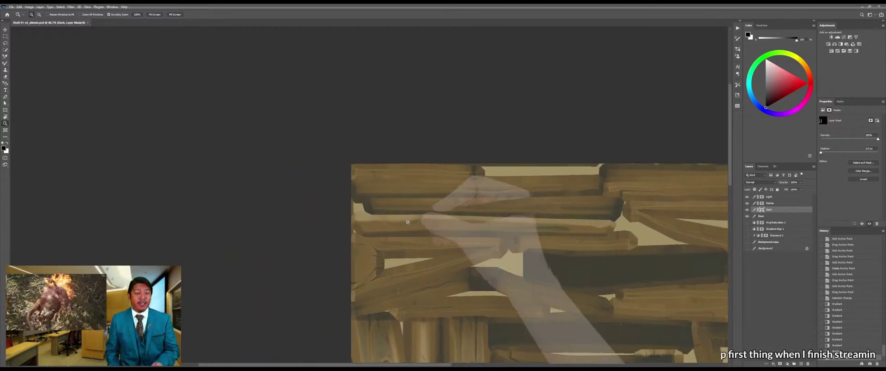
left_click_drag(406, 226, 422, 215)
key("p")
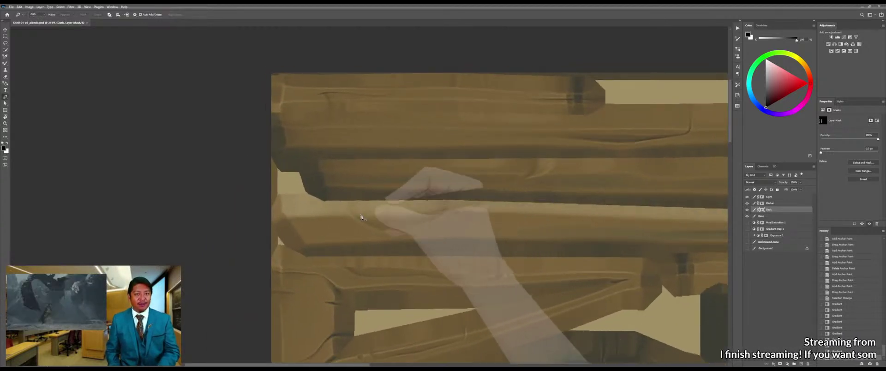
left_click(354, 214)
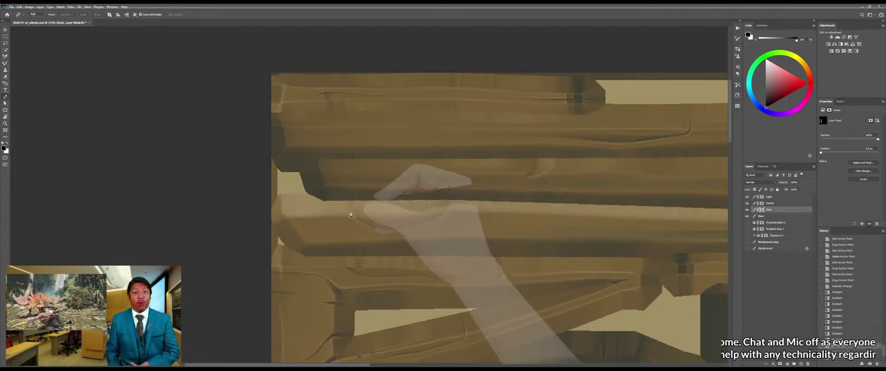
left_click(399, 236)
left_click(397, 230)
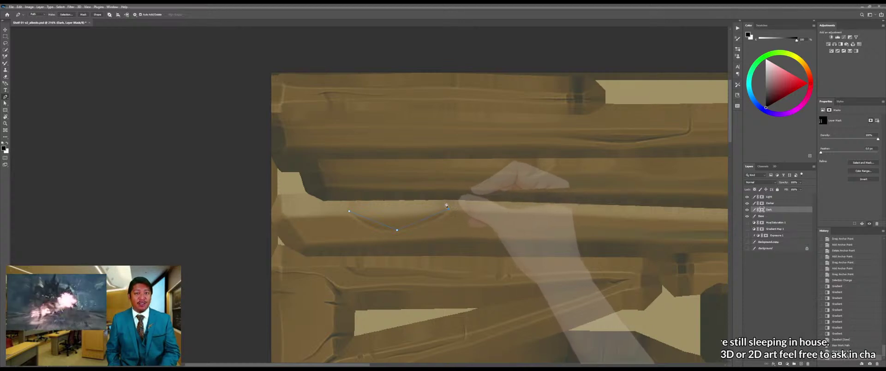
left_click(448, 207)
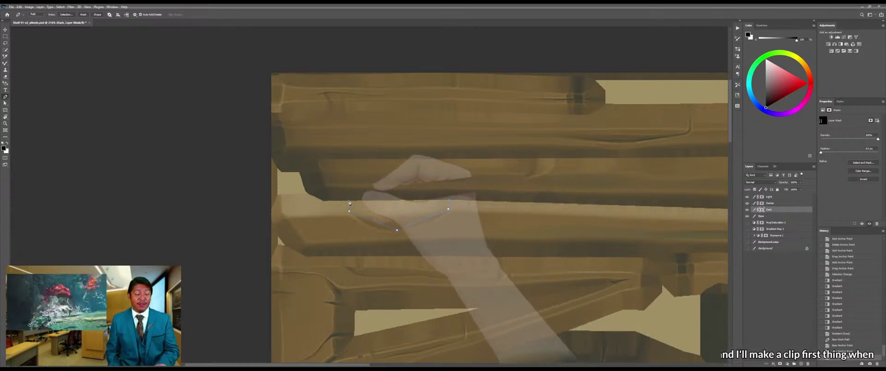
left_click(351, 213)
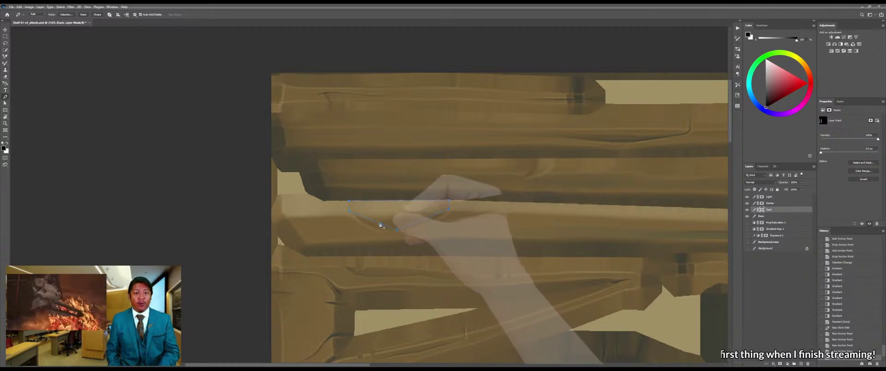
Round the path's lower curve by adding and adjusting anchor points on both slopes and deleting the lowest one
left_click_drag(378, 224, 374, 229)
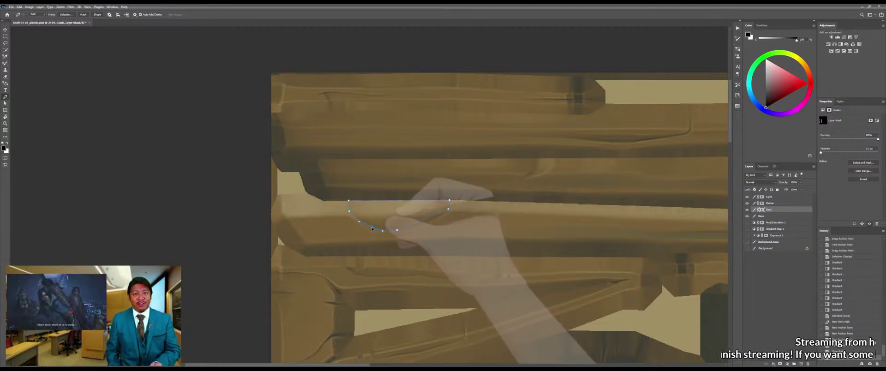
left_click(422, 222)
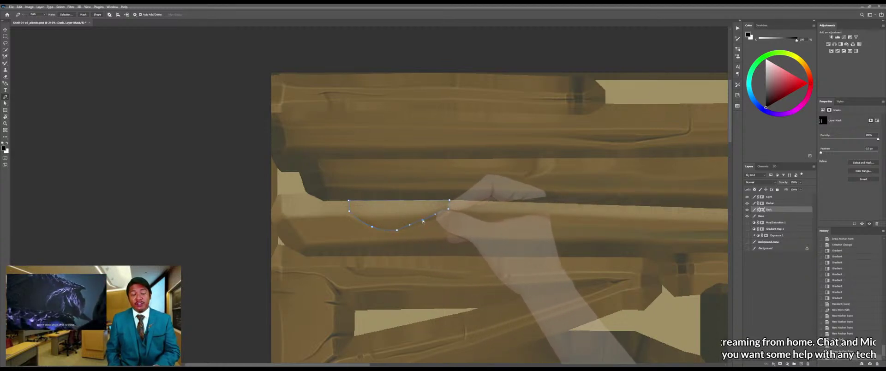
left_click_drag(423, 222, 429, 223)
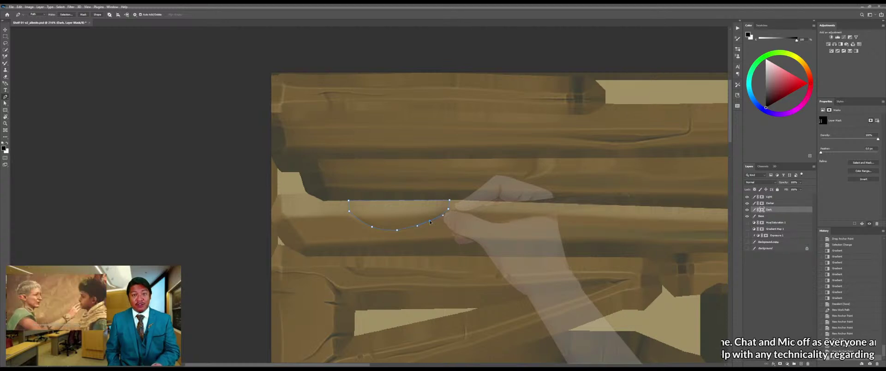
left_click(397, 231)
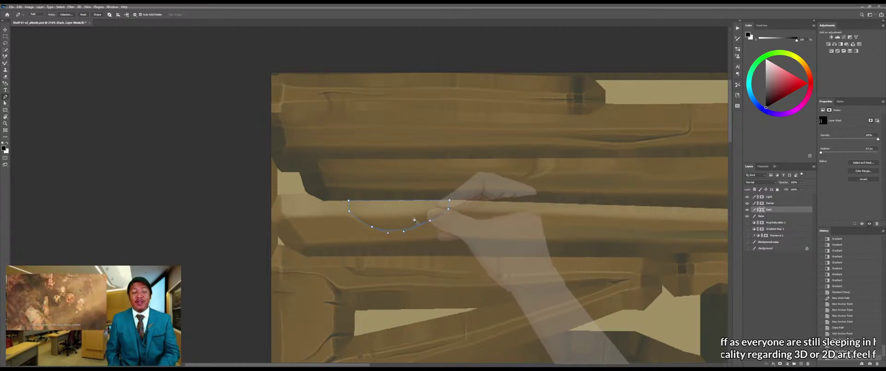
Bulge the path's short side edges outward with extra anchor points and load the shape as a selection
left_click_drag(345, 206, 356, 209)
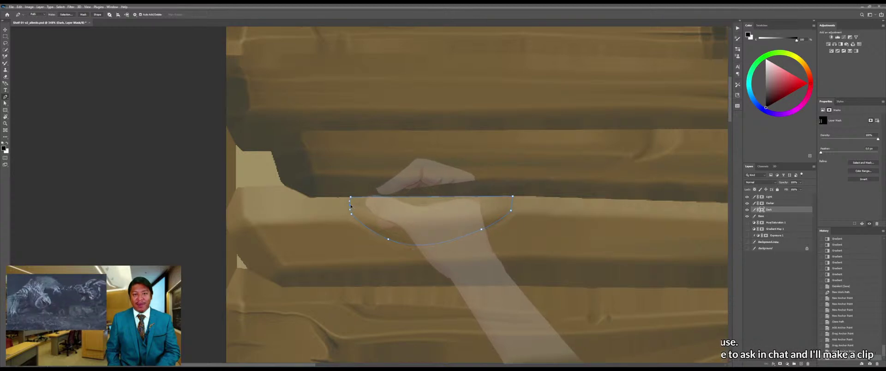
left_click(512, 205)
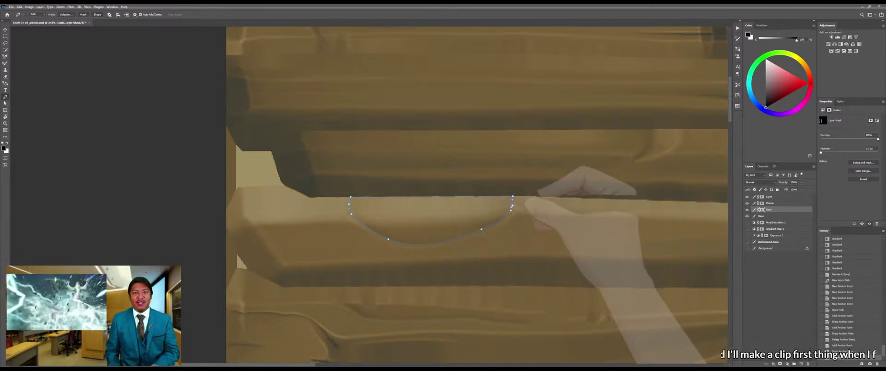
left_click_drag(512, 204, 513, 207)
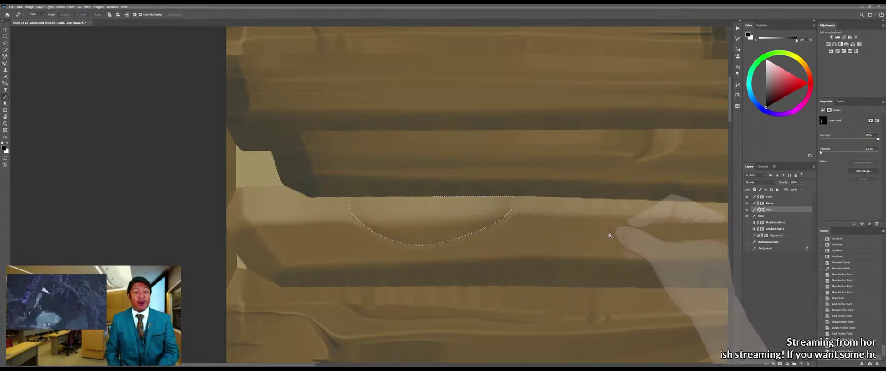
Fill the bowl selection on the Dark layer's mask with a white gradient, fade its upper part using black gradients, and deselect
key("g")
key("x")
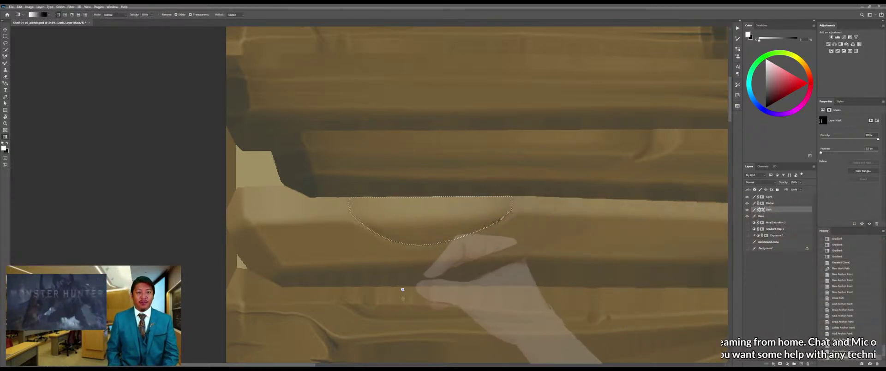
left_click_drag(404, 291, 418, 300)
key("x")
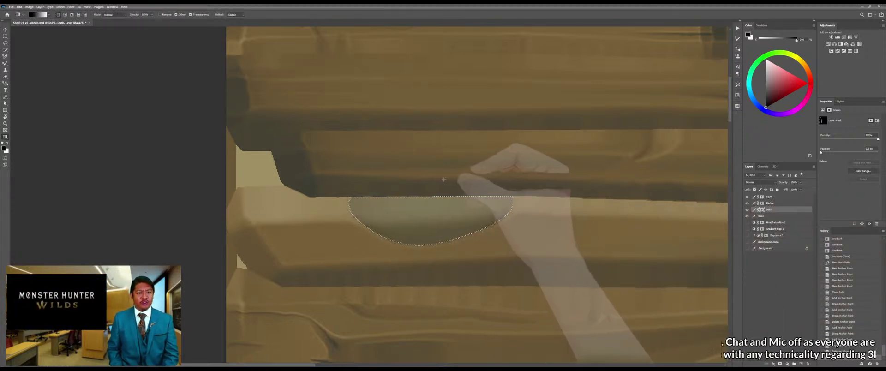
left_click_drag(441, 164, 441, 215)
left_click_drag(440, 186, 441, 223)
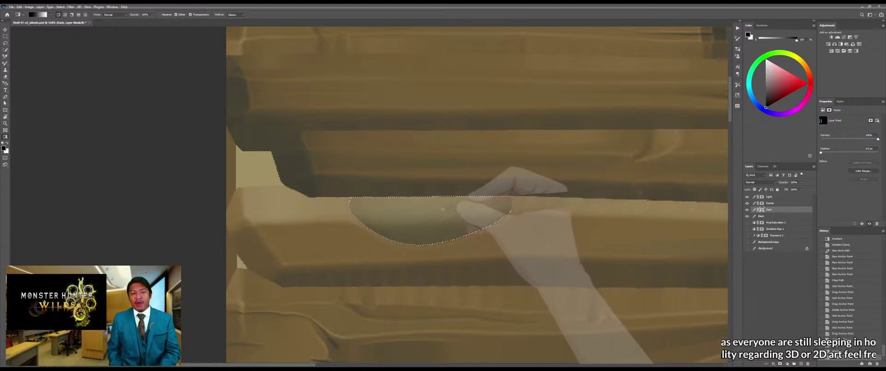
left_click_drag(440, 201, 441, 226)
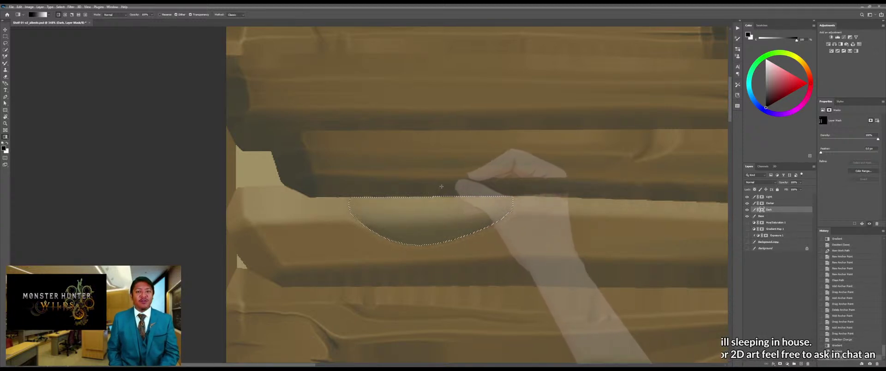
key("m")
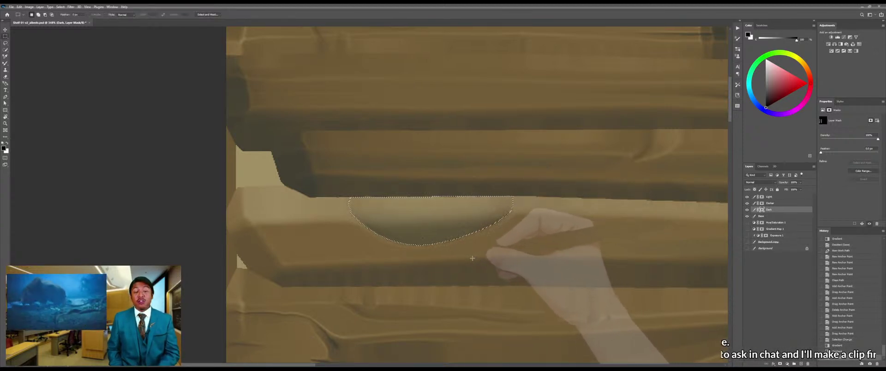
key("b")
key("m")
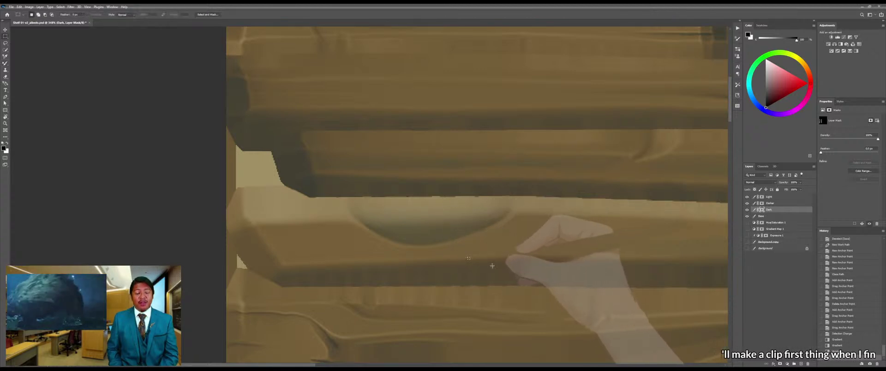
left_click(492, 265)
Blend the bowl-shaped dent's curved rim into the plank using a much smaller brush and Mixer Brush strokes
key("b")
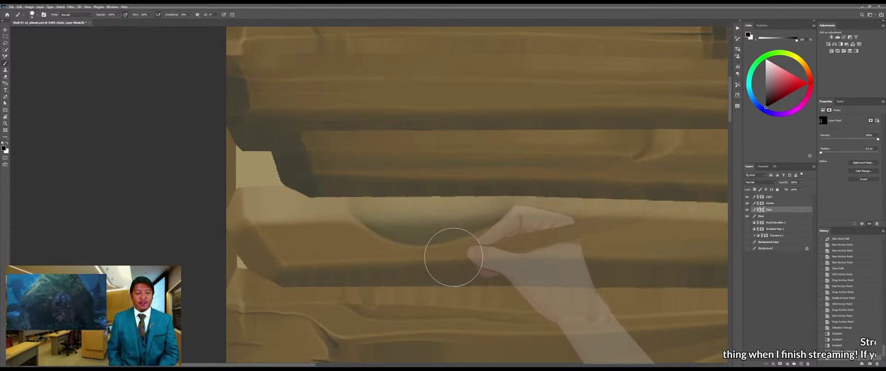
key("bracketleft")
key("bracketleft")
key("bracketleft")
key("bracketleft")
key("bracketleft")
key("bracketleft")
key("bracketleft")
key("bracketleft")
key("bracketleft")
key("bracketleft")
key("bracketleft")
key("bracketleft")
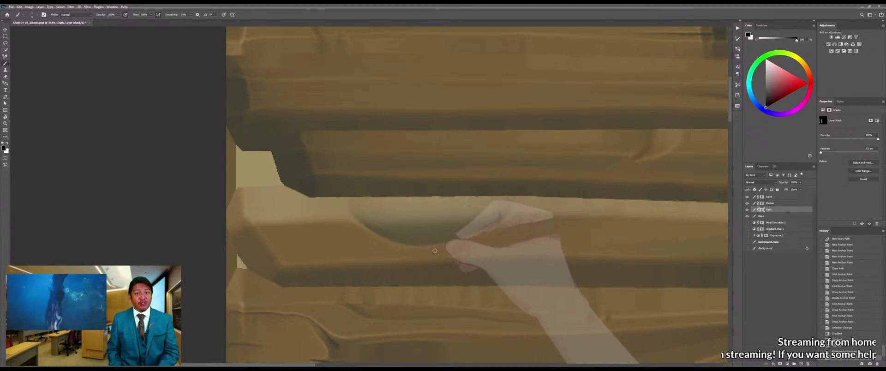
left_click_drag(461, 243, 472, 243)
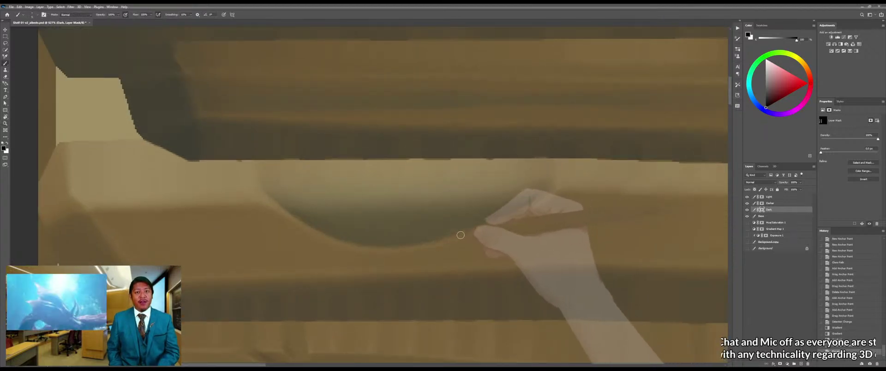
key("shift+b")
left_click_drag(491, 221, 427, 223)
mouse_move(525, 210)
left_mouse_down()
mouse_move(469, 236)
mouse_move(548, 192)
mouse_move(462, 237)
mouse_move(406, 246)
mouse_move(485, 223)
mouse_move(358, 251)
mouse_move(387, 248)
mouse_move(302, 222)
mouse_move(388, 245)
mouse_move(427, 238)
mouse_move(300, 213)
mouse_move(387, 240)
mouse_move(289, 216)
mouse_move(369, 244)
left_mouse_up()
key("z")
mouse_move(446, 254)
left_mouse_down()
mouse_move(414, 263)
mouse_move(409, 244)
left_mouse_up()
Save the albedo texture and switch to Marmoset Toolbag to check the new dent on the 3D shelf
key("ctrl+s")
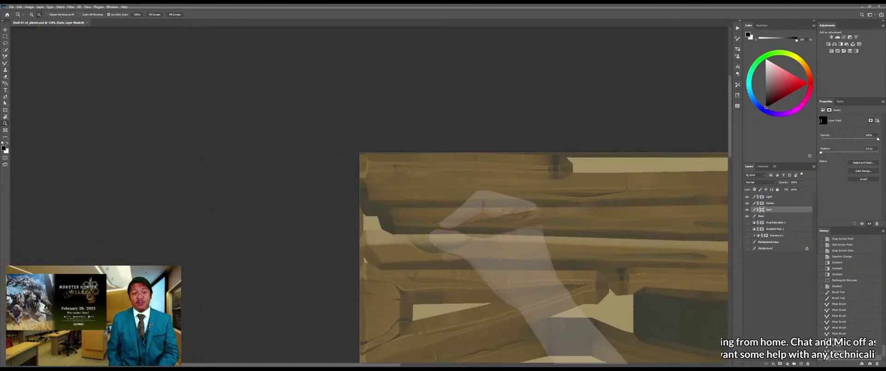
key("alt+Tab")
left_click_drag(444, 199, 430, 239)
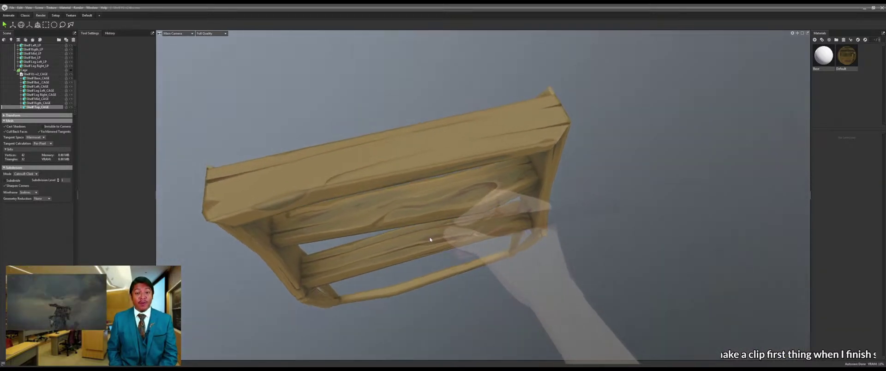
Return to Photoshop and draw a closed triangular Pen path on the pale wide board's lower edge, near its left end
key("alt+Tab")
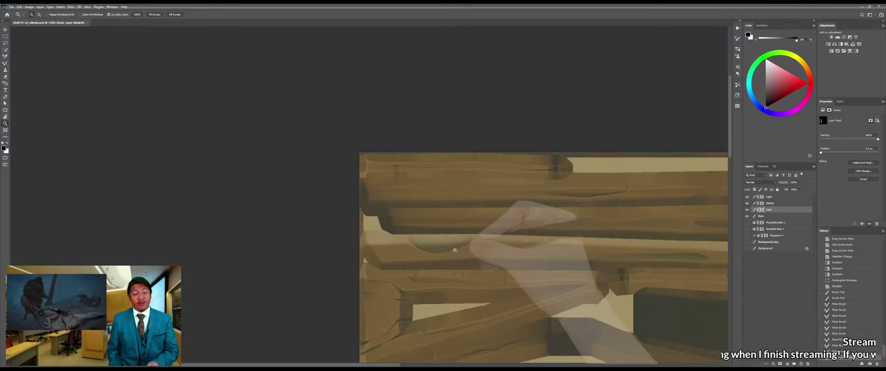
left_click_drag(487, 255, 455, 256)
left_click_drag(540, 295, 433, 127)
left_click_drag(445, 326, 460, 287)
left_click_drag(463, 245, 433, 241)
key("p")
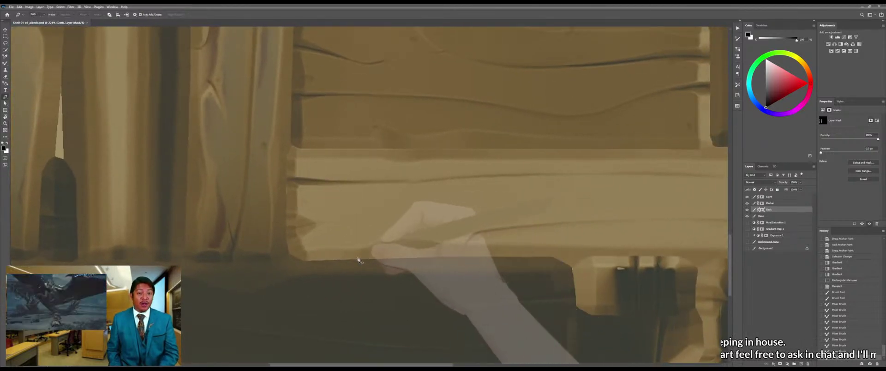
left_click(347, 260)
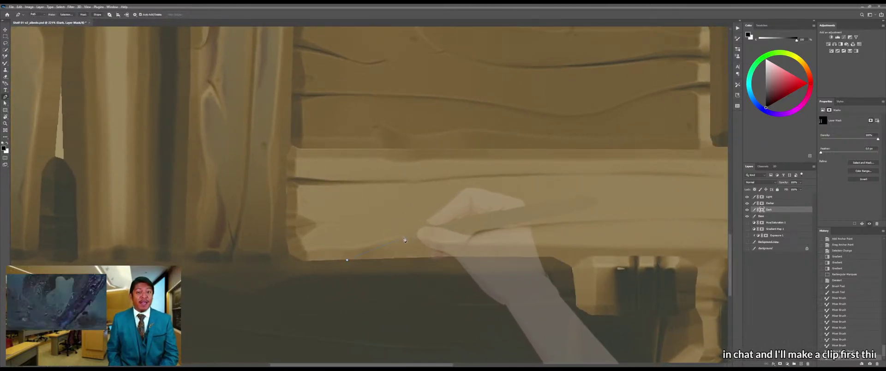
left_click(403, 238)
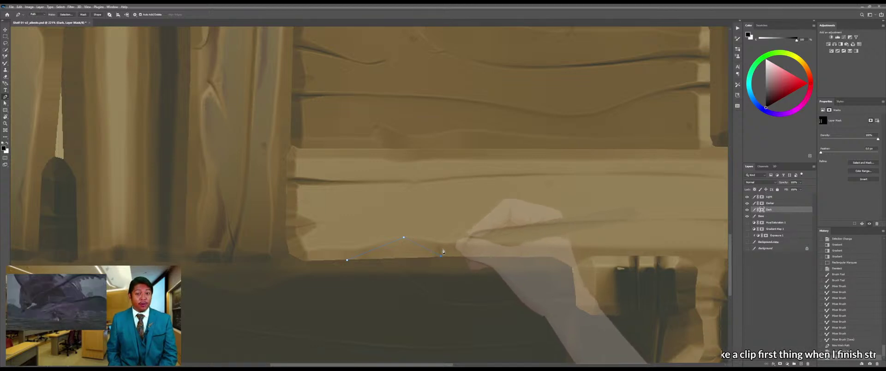
left_click(349, 261)
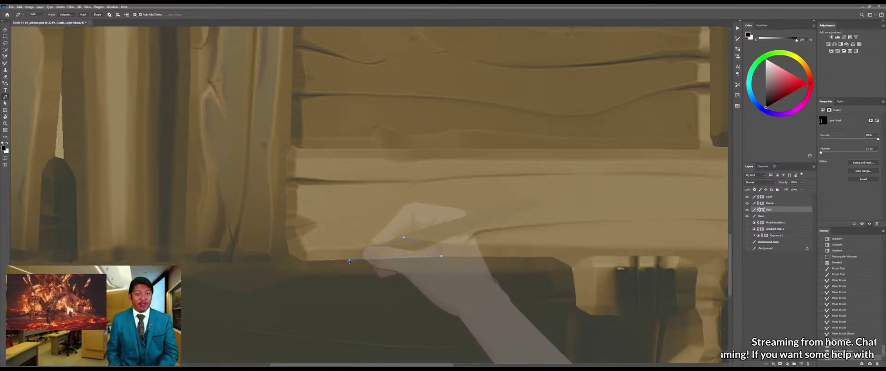
Reshape the path into a low rounded arch by moving, adding and deleting anchor points, and load it as a selection
left_click(360, 260)
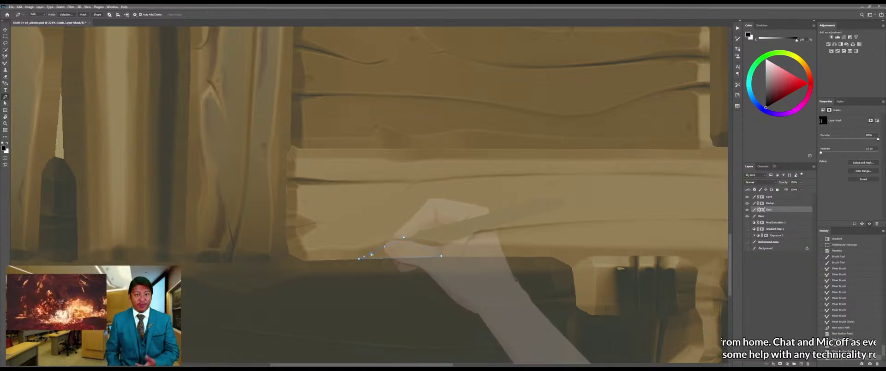
left_click_drag(371, 254, 366, 249)
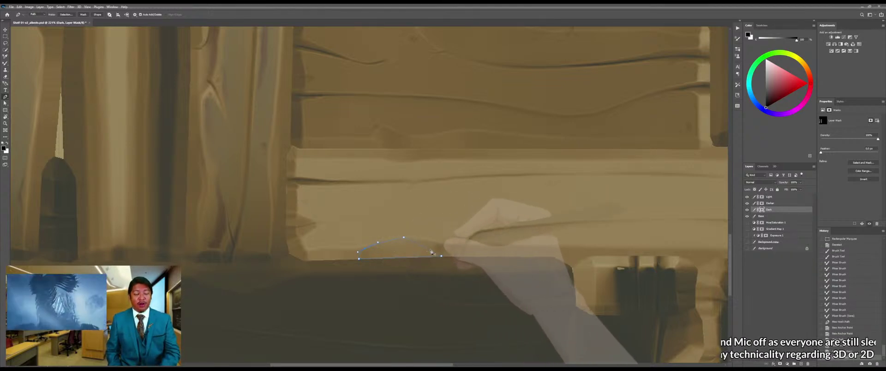
left_click_drag(430, 252, 437, 244)
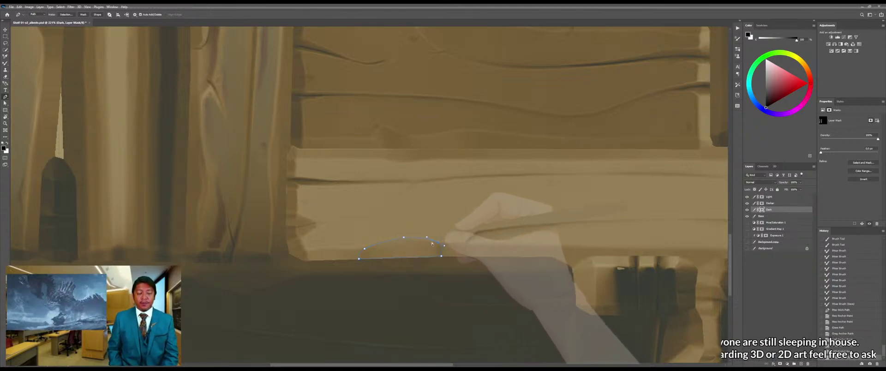
left_click(404, 240)
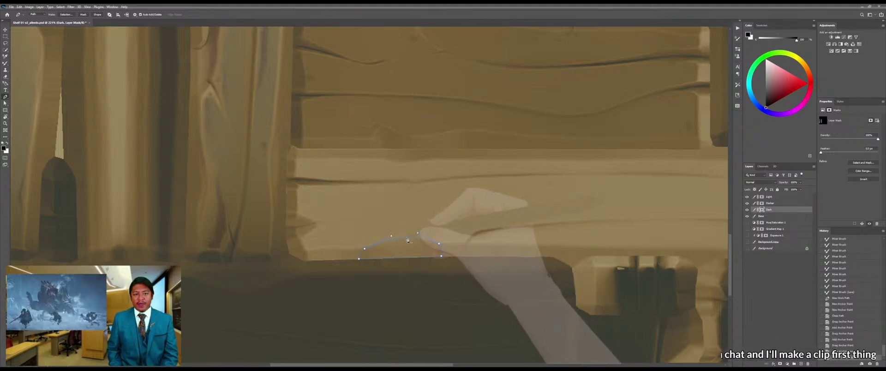
left_click(407, 240)
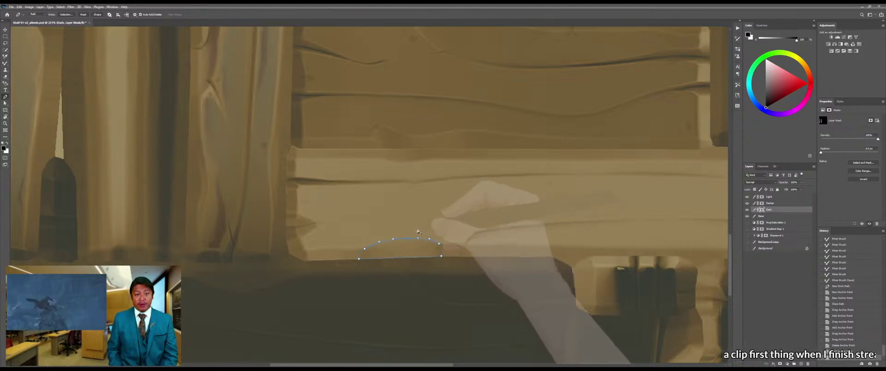
key("ctrl+Return")
Fill the arch selection on the Dark layer's mask with a white gradient, fade it with black gradients, and deselect
key("g")
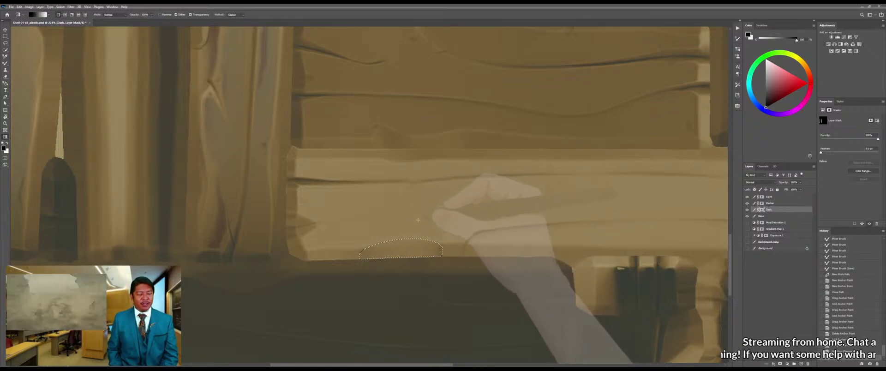
left_click_drag(413, 272, 412, 279)
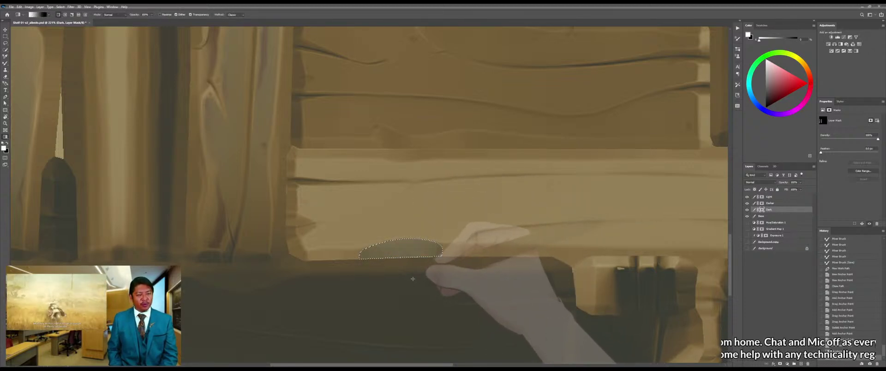
left_click_drag(410, 253, 410, 260)
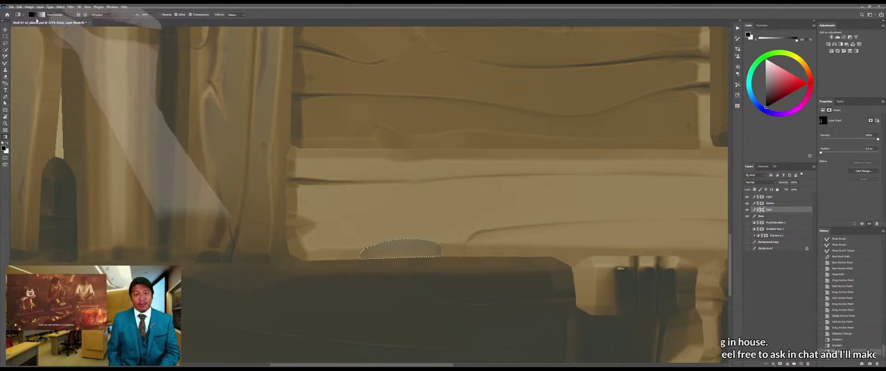
key("i")
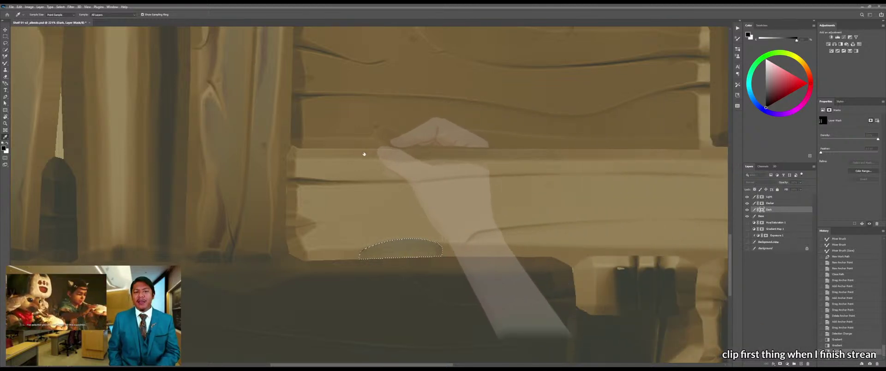
key("g")
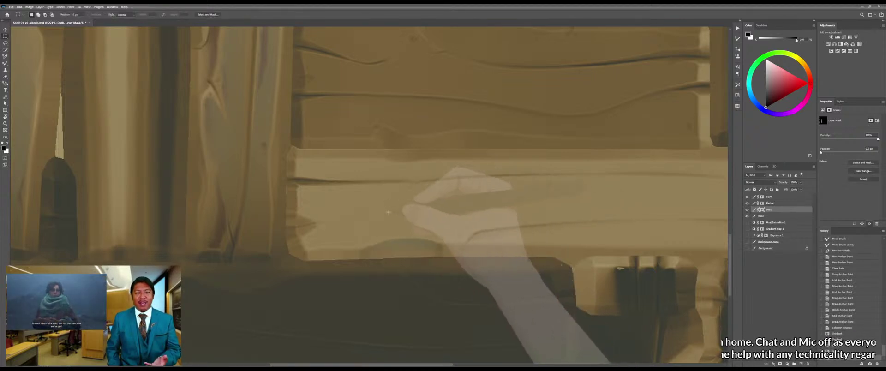
Blend the arched dent's upper rim and both ends into the pale board with Mixer Brush strokes
left_click_drag(414, 252, 457, 247)
key("b")
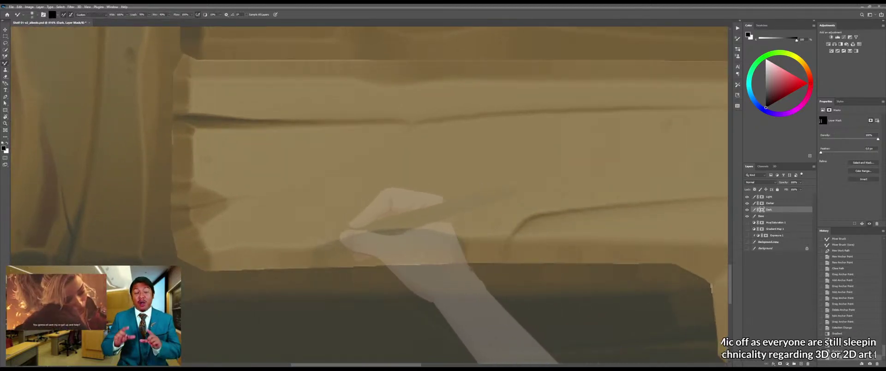
mouse_move(327, 241)
left_mouse_down()
mouse_move(385, 225)
mouse_move(465, 247)
left_mouse_up()
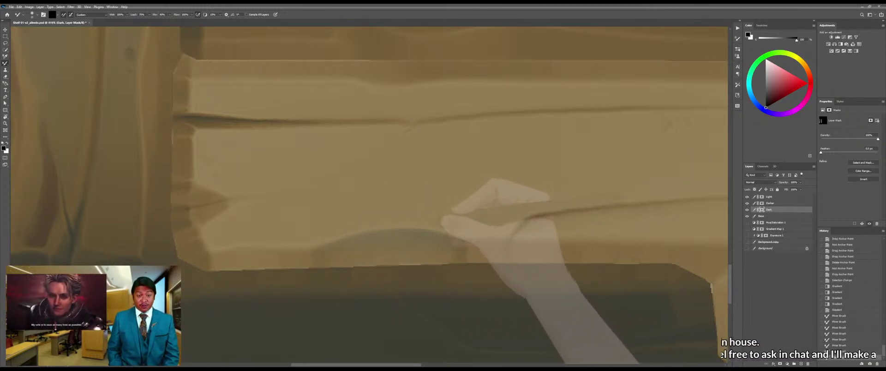
mouse_move(424, 228)
left_mouse_down()
mouse_move(454, 235)
mouse_move(469, 267)
left_mouse_up()
mouse_move(328, 253)
left_mouse_down()
mouse_move(292, 265)
mouse_move(318, 272)
left_mouse_up()
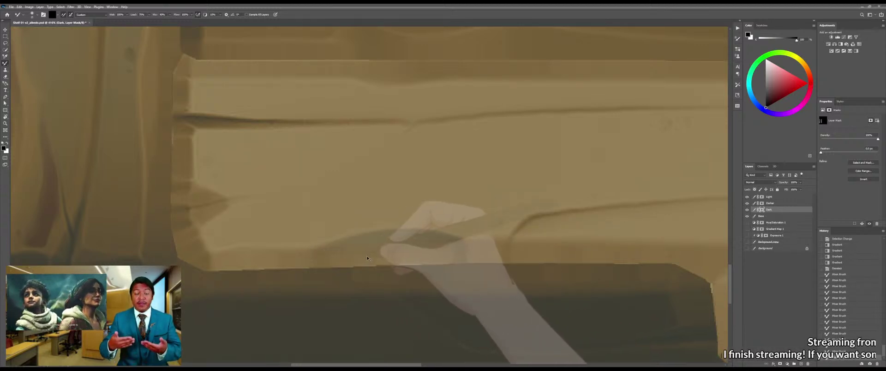
Switch to Marmoset Toolbag and inspect the arched dent along the shelf's front board
key("alt+Tab")
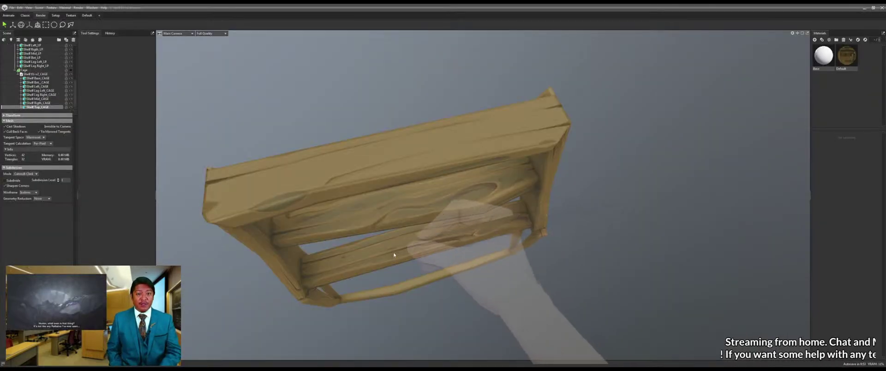
left_click_drag(394, 255, 403, 239)
key("alt+Tab")
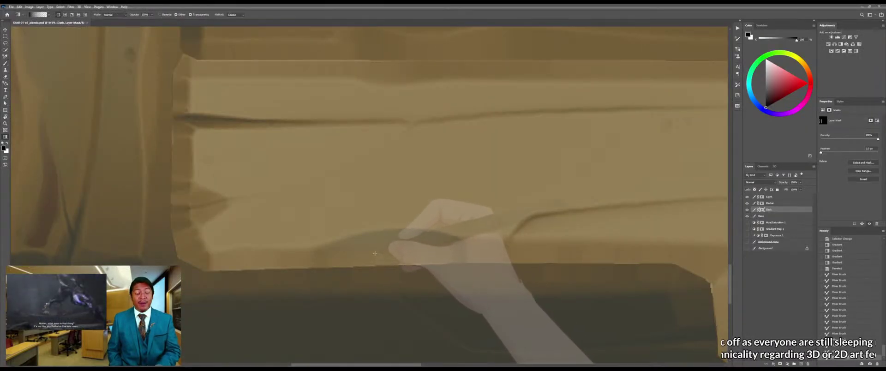
Lasso a loose area around the arched dent and fade its lower part toward the board's edge with gradients on the Dark mask
key("l")
mouse_move(380, 203)
left_mouse_down()
mouse_move(524, 245)
mouse_move(443, 200)
mouse_move(381, 204)
left_mouse_up()
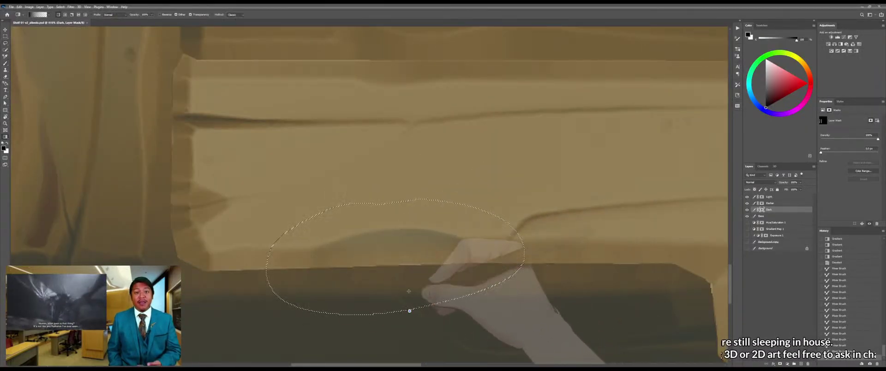
key("g")
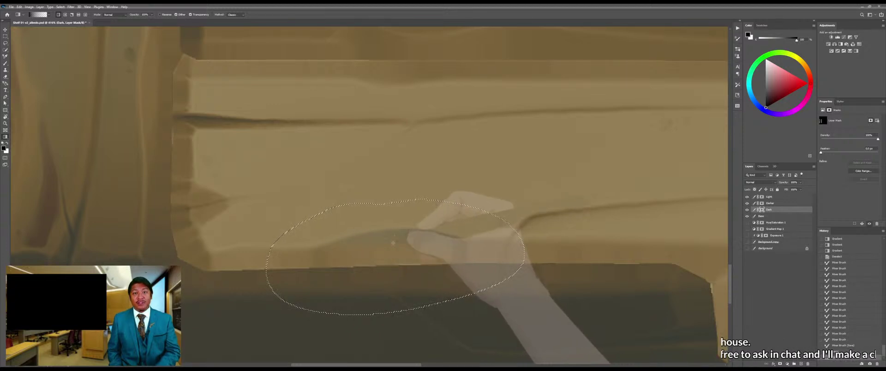
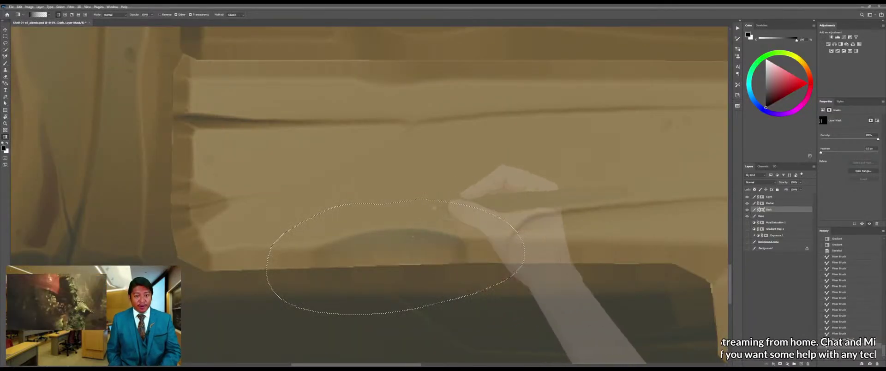
left_click_drag(459, 177, 425, 180)
left_click_drag(433, 170, 422, 300)
left_click_drag(431, 171, 427, 300)
left_click_drag(422, 155, 443, 304)
left_click_drag(412, 247, 446, 300)
left_click_drag(411, 211, 509, 287)
scroll(454, 224, "up", 5)
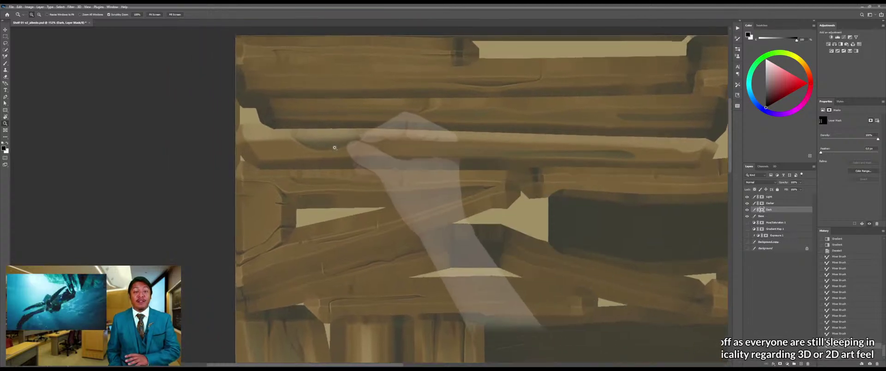
key("l")
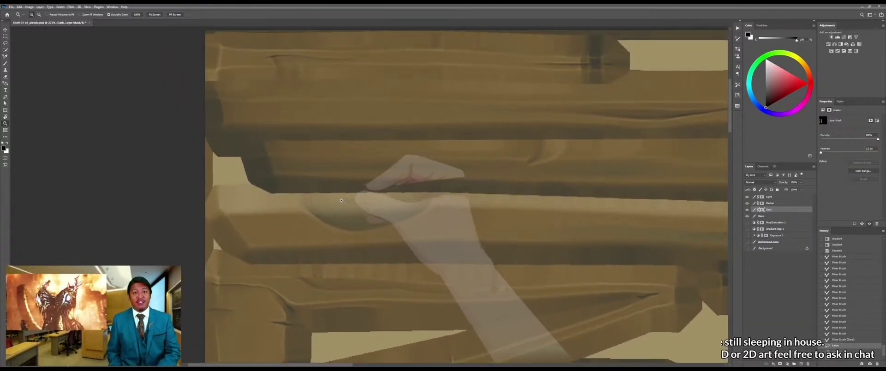
left_click_drag(303, 193, 303, 204)
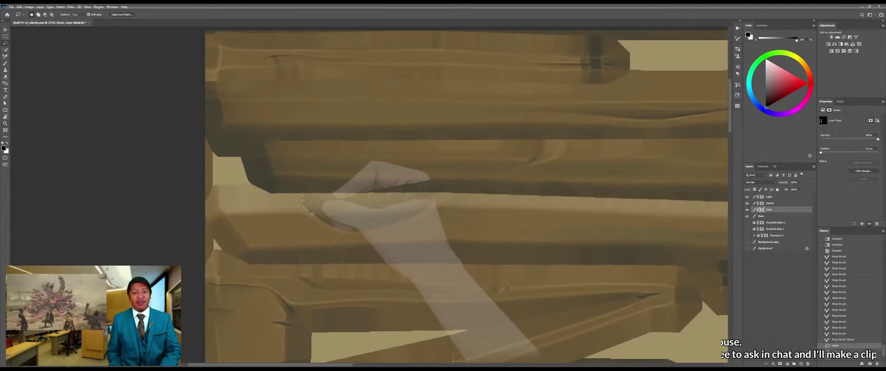
key("ctrl+z")
left_click_drag(339, 193, 362, 187)
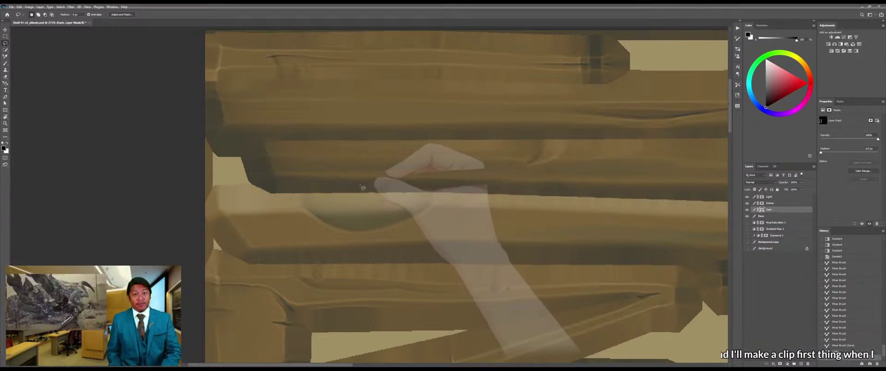
Outline the arched dent with a closed Pen path running along its lower curve and straight across the board's upper edge
scroll(310, 174, "up", 3)
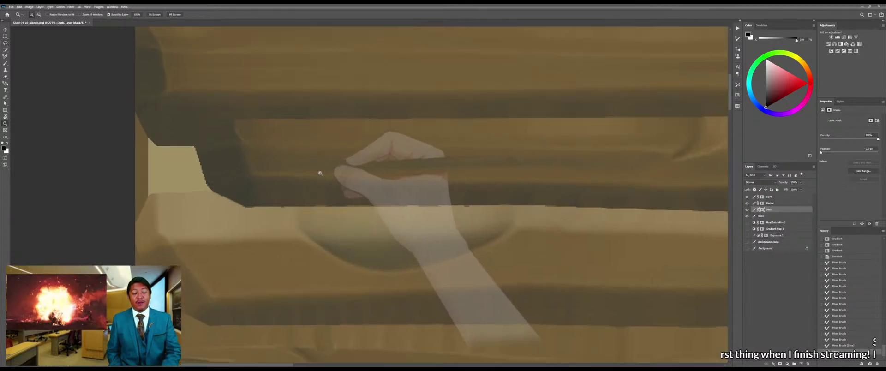
key("p")
left_click(300, 206)
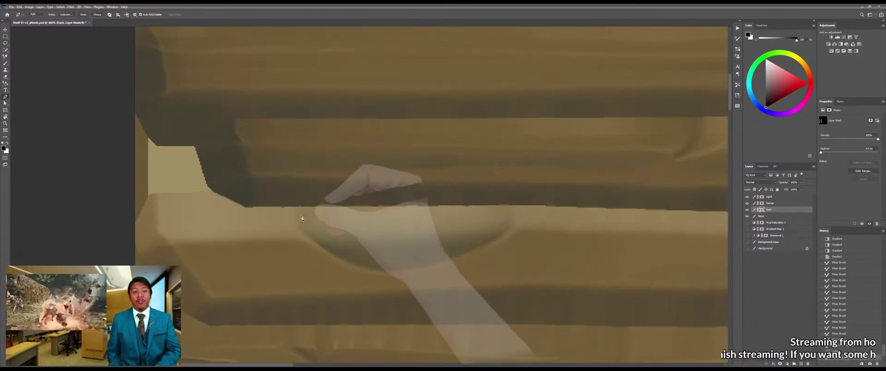
left_click(319, 245)
left_click(495, 238)
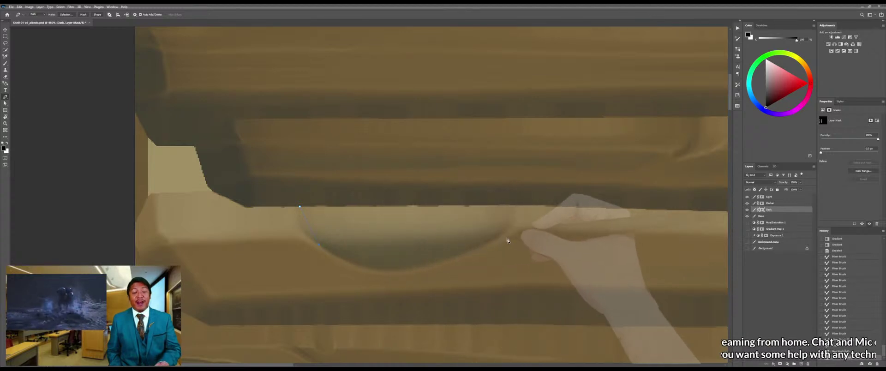
left_click(517, 207)
key("ctrl+z")
key("ctrl+z")
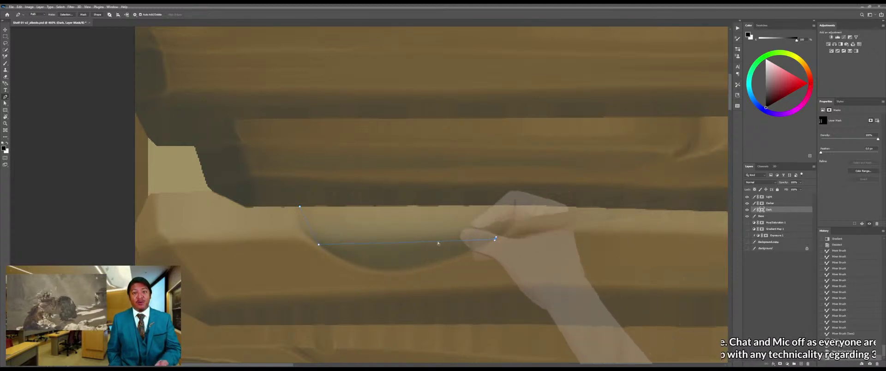
left_click(392, 271)
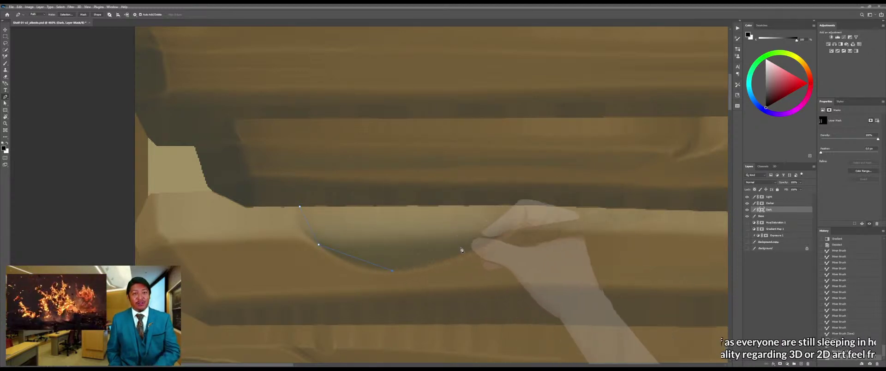
left_click(502, 234)
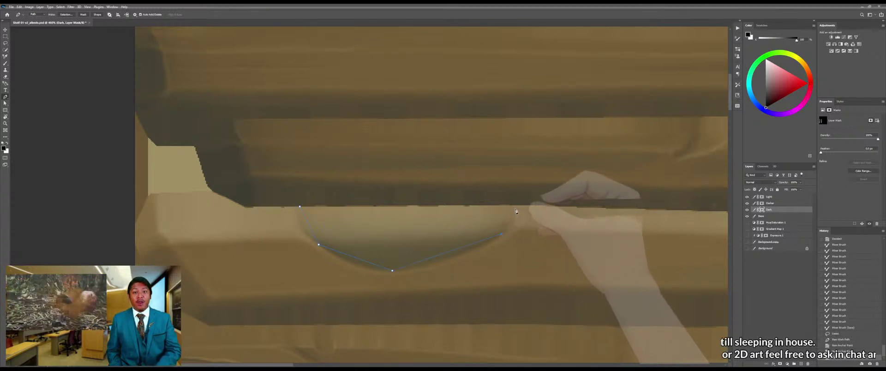
left_click(516, 206)
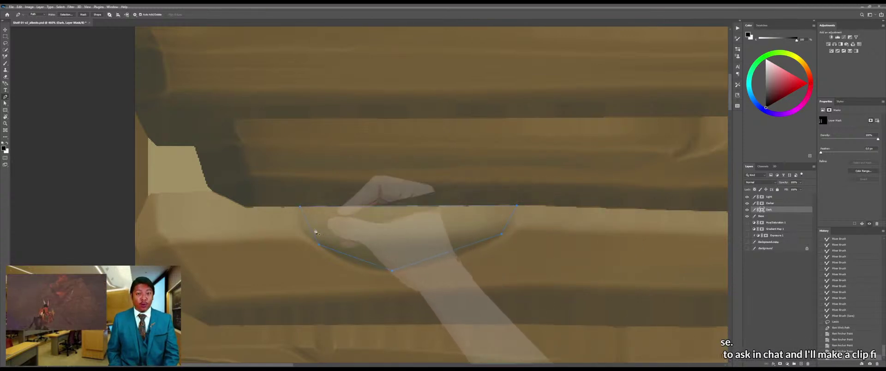
Add anchor points and bend the path segments to round the arch outline, and convert the path into a selection
left_click_drag(311, 230, 301, 232)
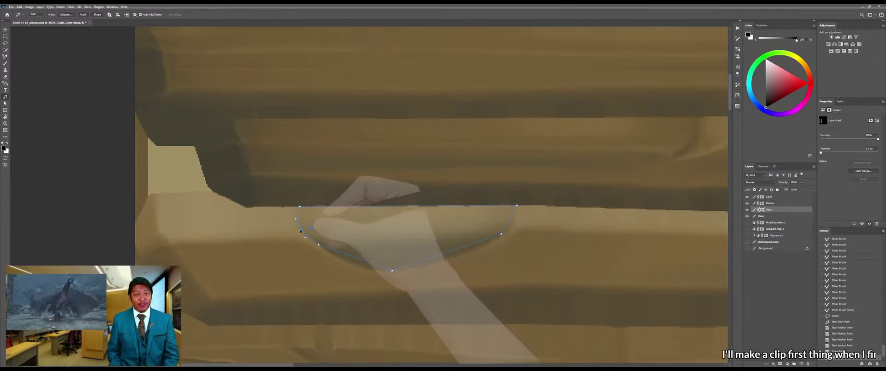
left_click(356, 258)
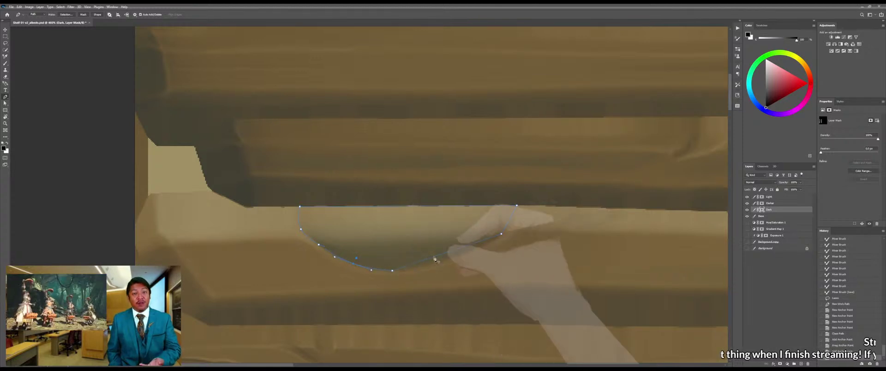
left_click(450, 252)
left_click(453, 256)
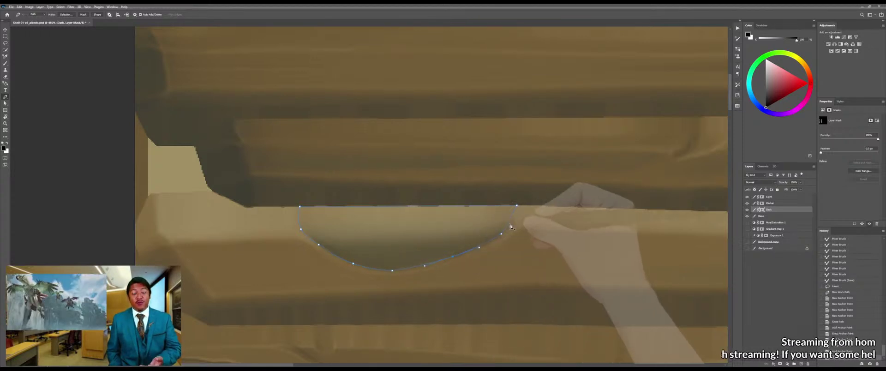
left_click_drag(512, 224, 511, 225)
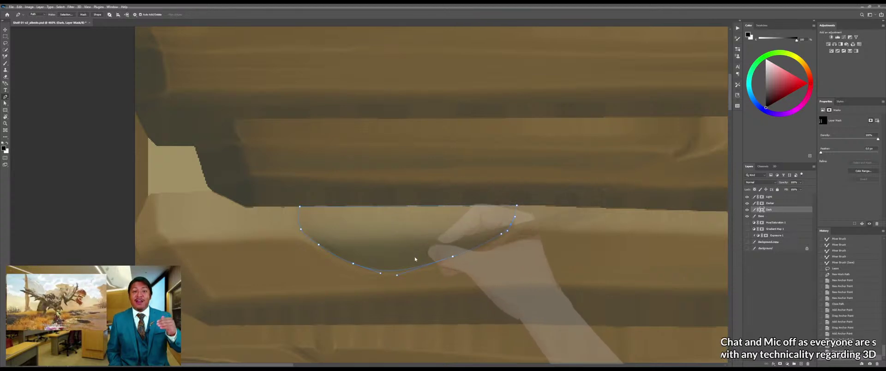
key("ctrl+Return")
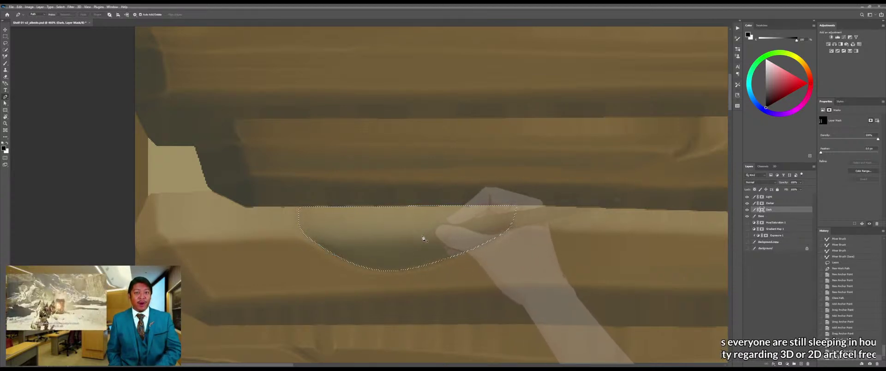
Draw a white gradient inside the arch selection on the Dark layer's mask and check the dent in Marmoset Toolbag
key("g")
key("x")
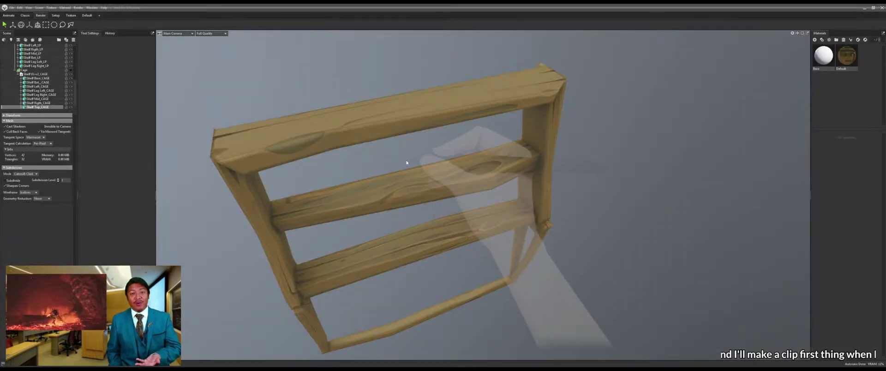
left_click_drag(406, 158, 502, 248)
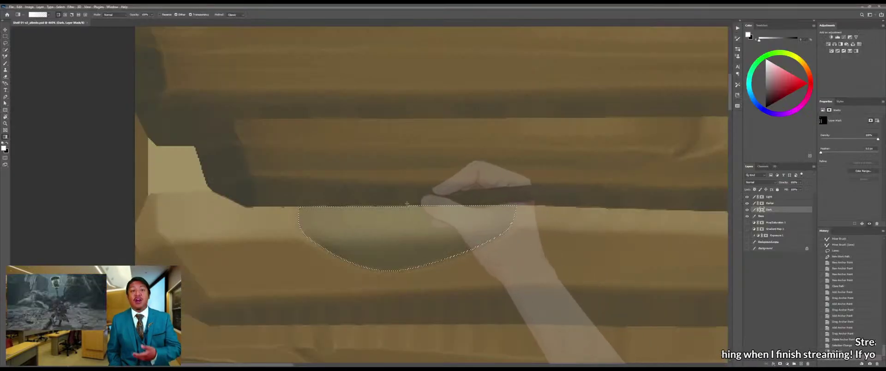
left_click_drag(412, 193, 415, 224)
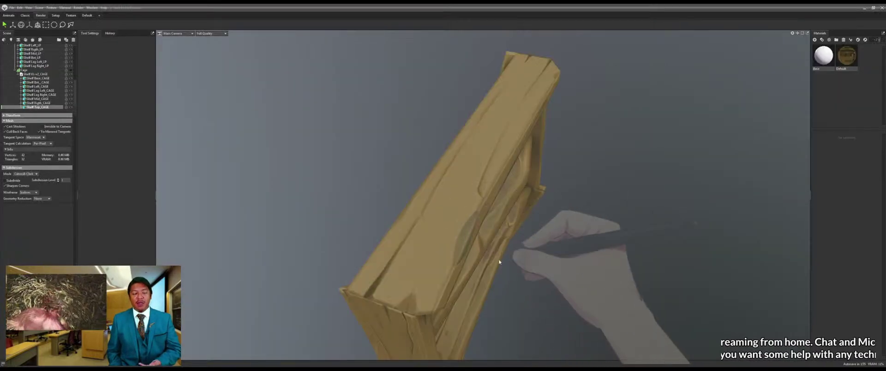
left_click_drag(518, 251, 489, 266)
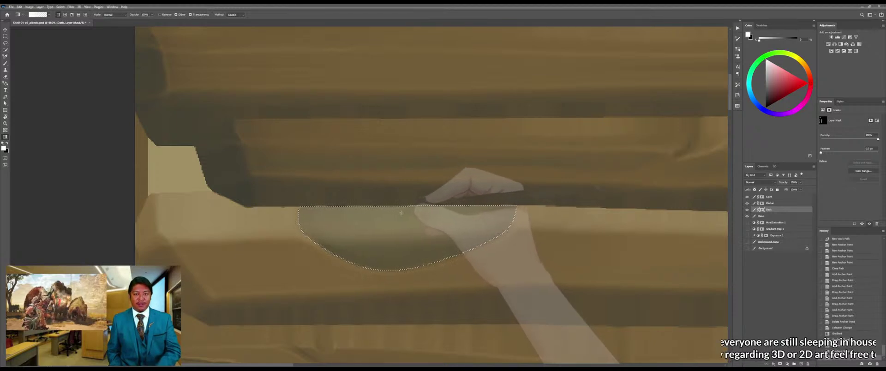
On the Base layer, fade brown gradients sampled from the surrounding board down into the arch selection and check them in Marmoset Toolbag
left_click(771, 216)
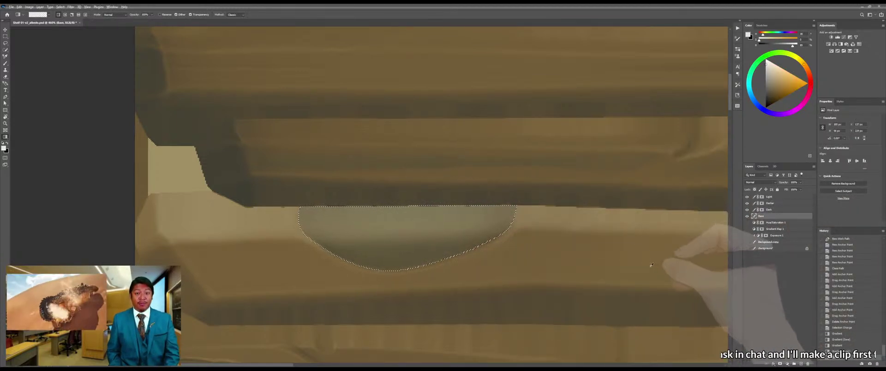
left_click(652, 265, "alt")
left_click_drag(452, 87, 452, 245)
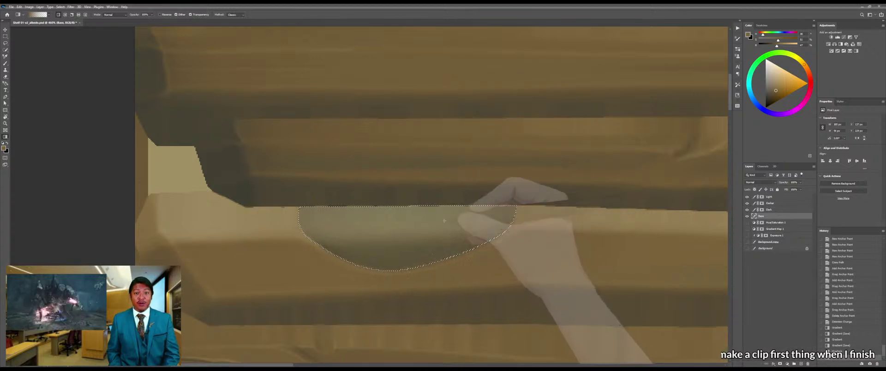
left_click_drag(448, 154, 440, 234)
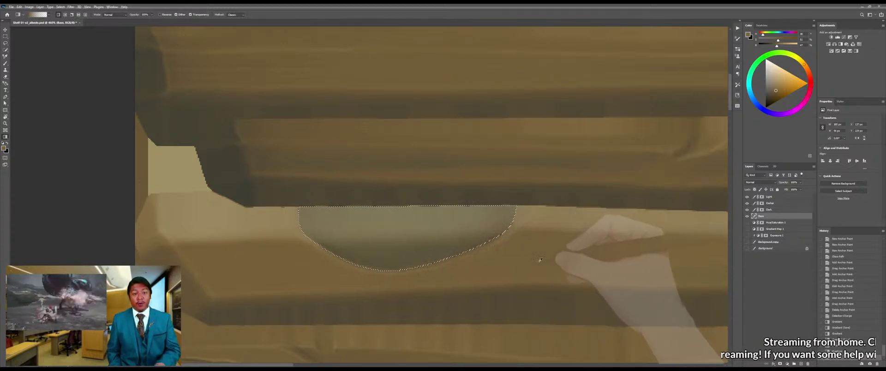
left_click(540, 261, "alt")
left_click_drag(456, 193, 454, 254)
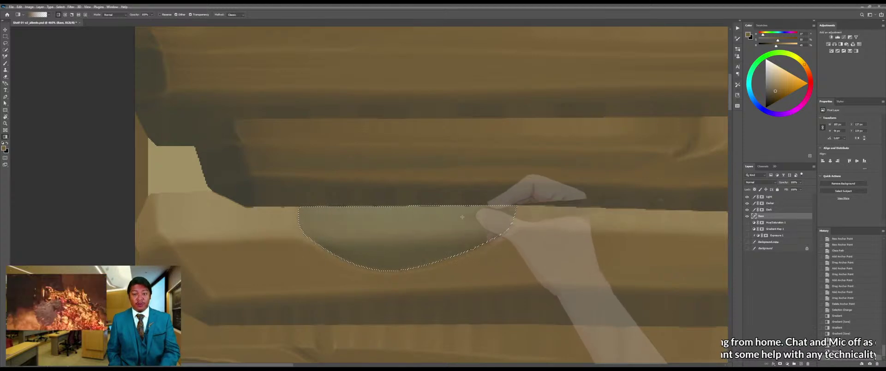
key("alt+Tab")
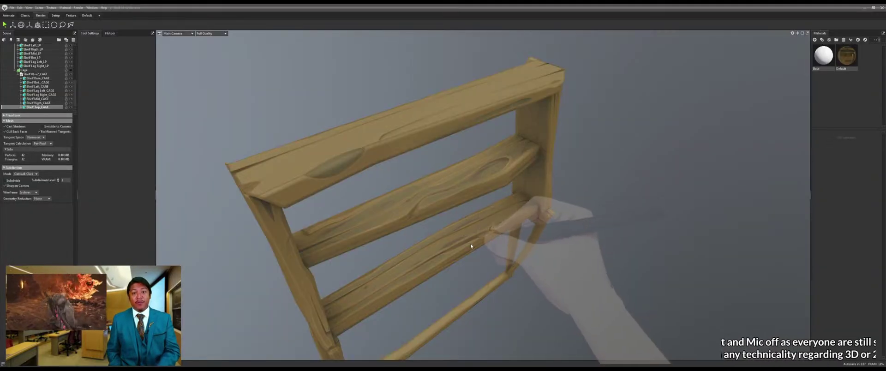
left_click_drag(469, 241, 529, 232)
key("alt+Tab")
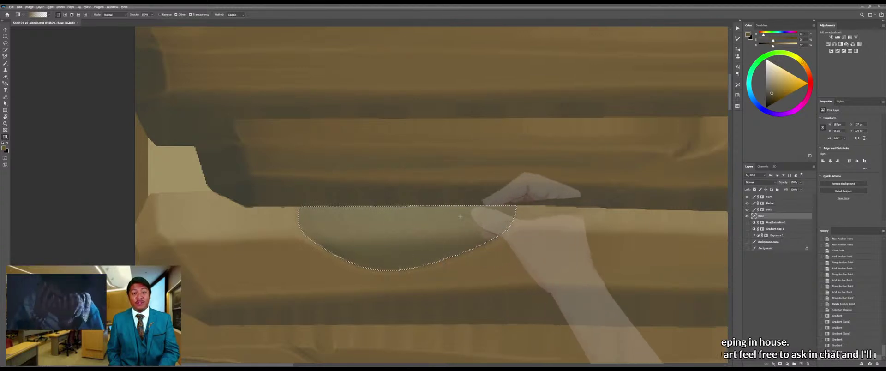
Hide the Dark layer, deepen the dent's base colour with more sampled brown gradients, and inspect it on the 3D shelf
left_click(513, 253, "alt")
left_click_drag(438, 161, 438, 228)
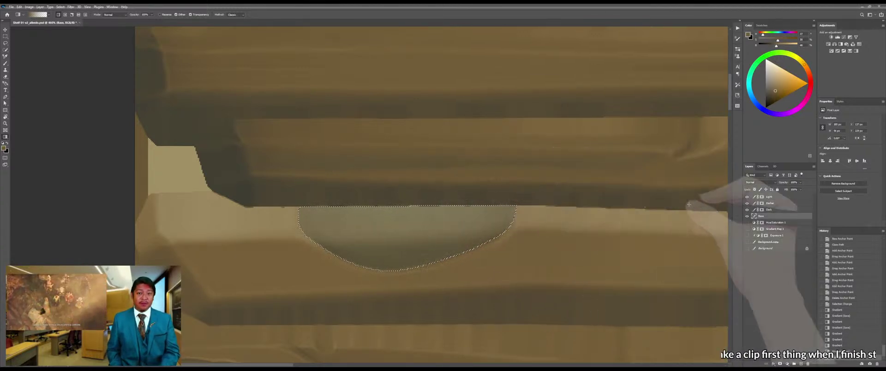
left_click(747, 210)
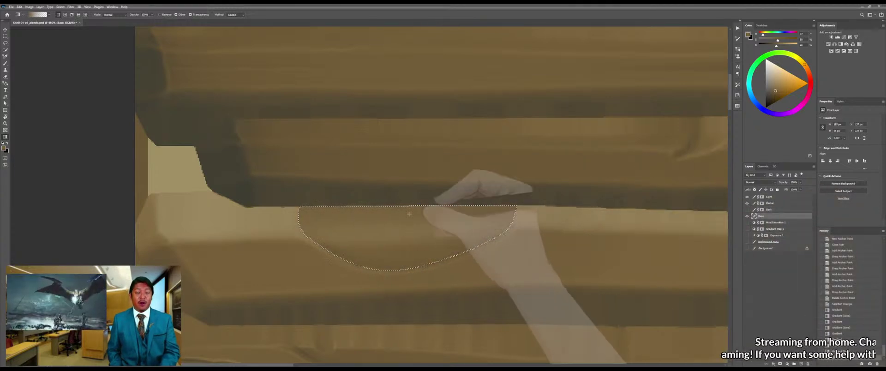
left_click_drag(421, 150, 429, 247)
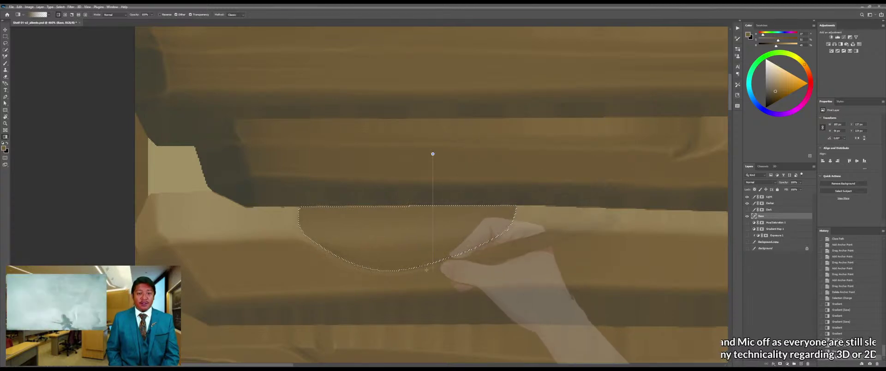
left_click_drag(433, 151, 425, 235)
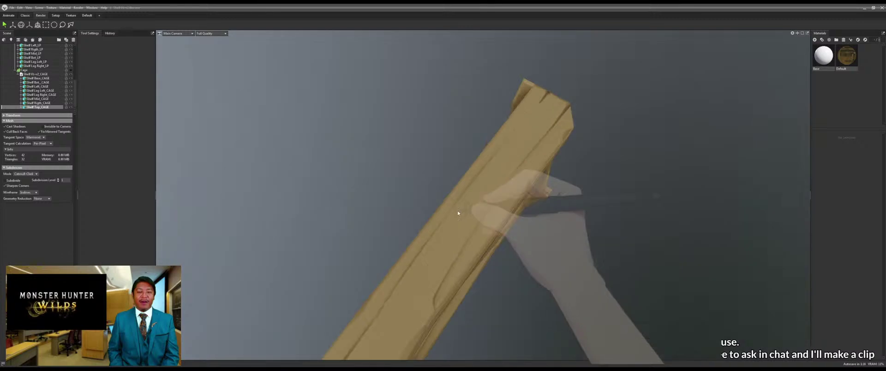
left_click_drag(457, 213, 433, 181)
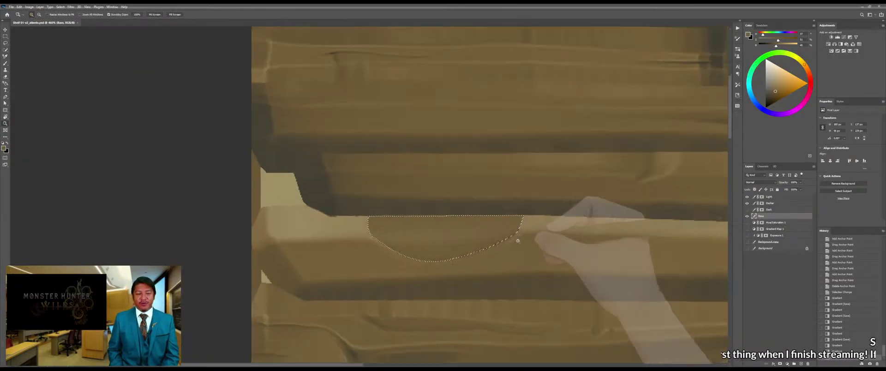
Sample a paler wood colour from the lower light plank, fade it into the dent's upper part, and check the 3D model
left_click_drag(518, 240, 344, 64)
left_click_drag(541, 299, 428, 175)
left_click_drag(387, 270, 429, 273)
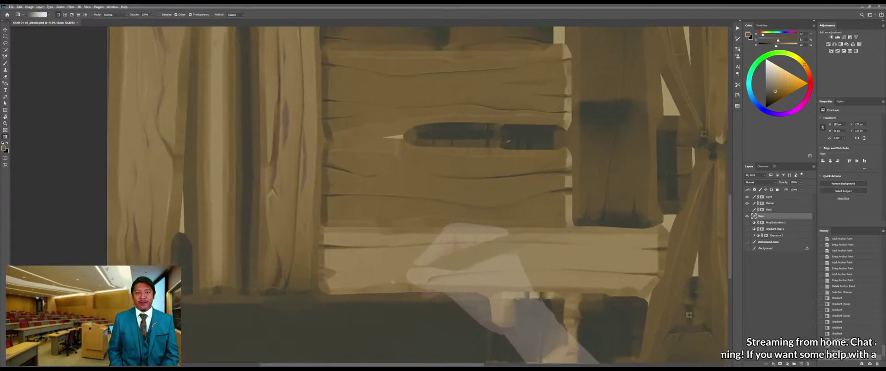
left_click(392, 280, "alt")
left_click_drag(443, 223, 411, 184)
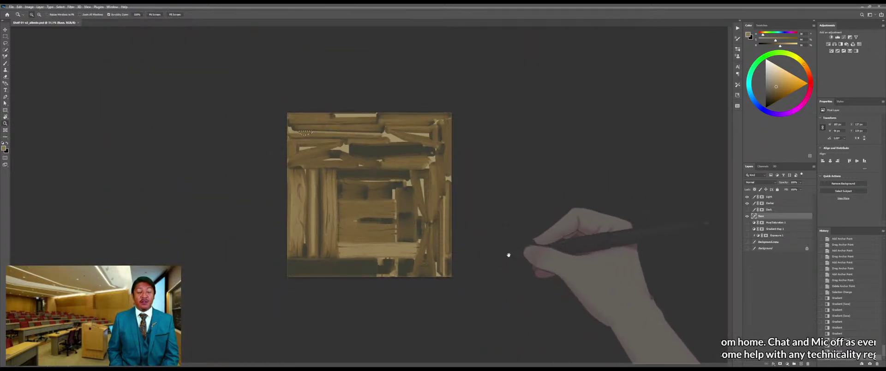
left_click_drag(283, 135, 480, 100)
key("g")
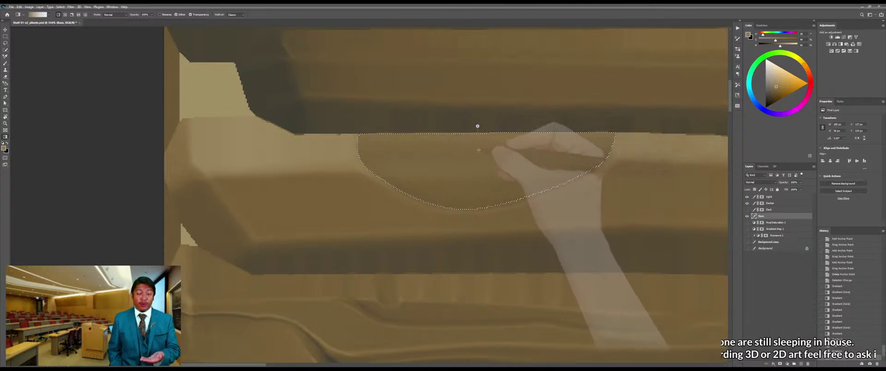
key("alt+Tab")
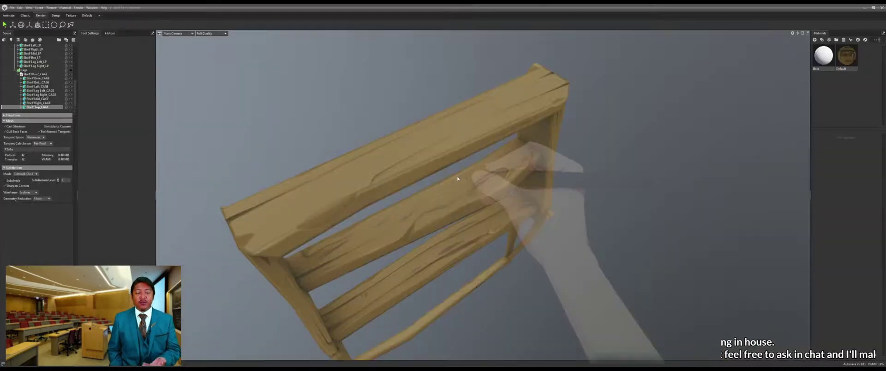
key("alt+Tab")
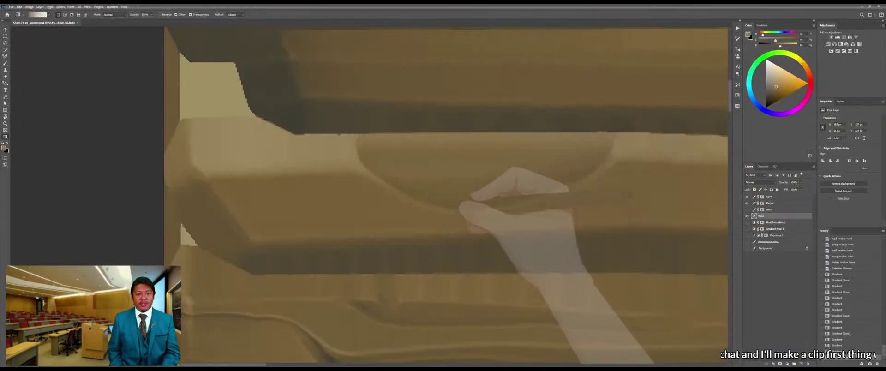
On the Base layer, fade another pale wood gradient down from the dent's top edge and check it in Marmoset Toolbag
key("alt+Tab")
key("alt+Tab")
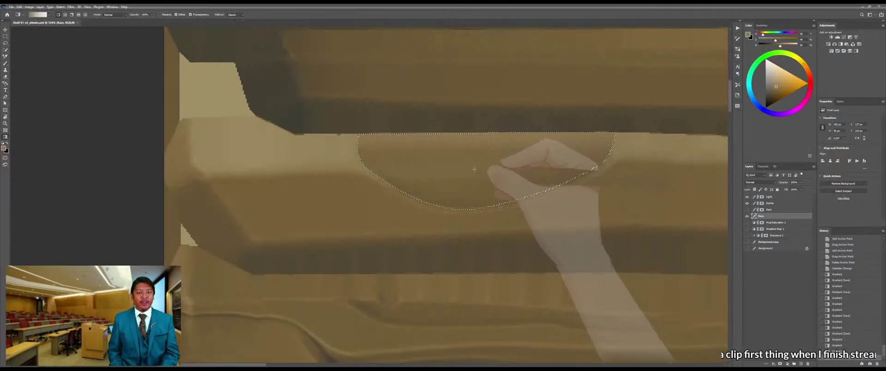
left_click_drag(474, 134, 479, 163)
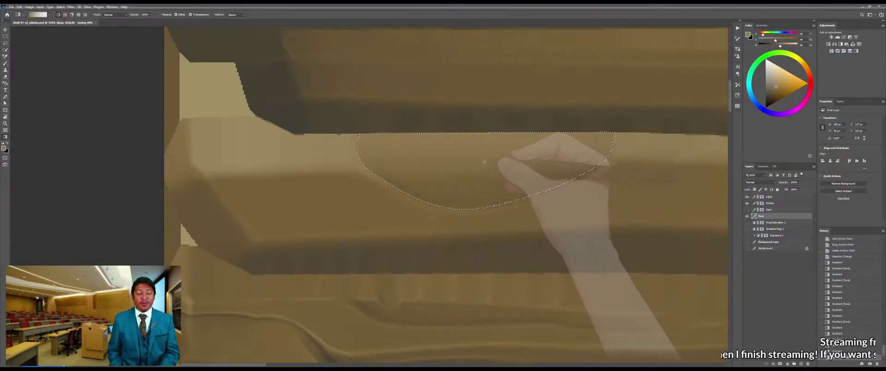
key("alt+Tab")
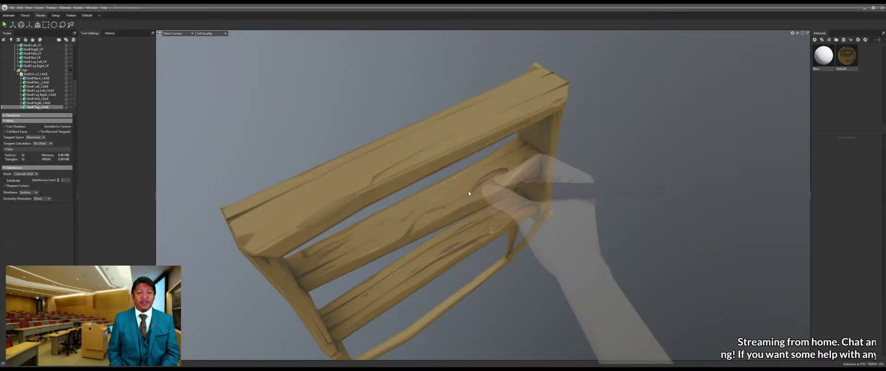
key("alt+Tab")
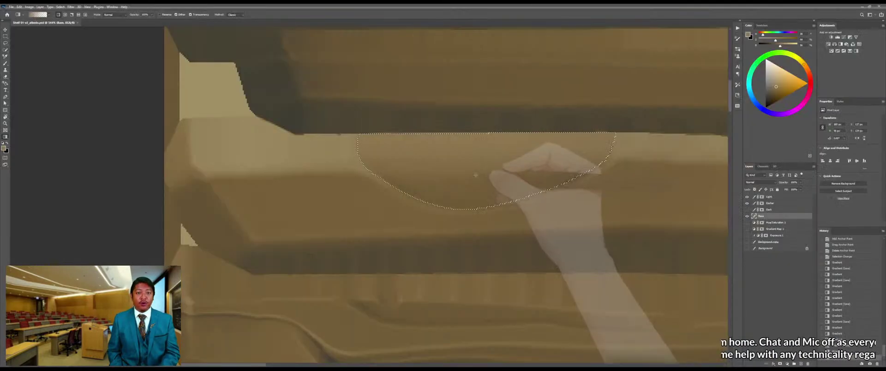
Show the Dark layer again and check the combined dent shading on the 3D shelf in Marmoset Toolbag
left_click_drag(497, 172, 409, 188)
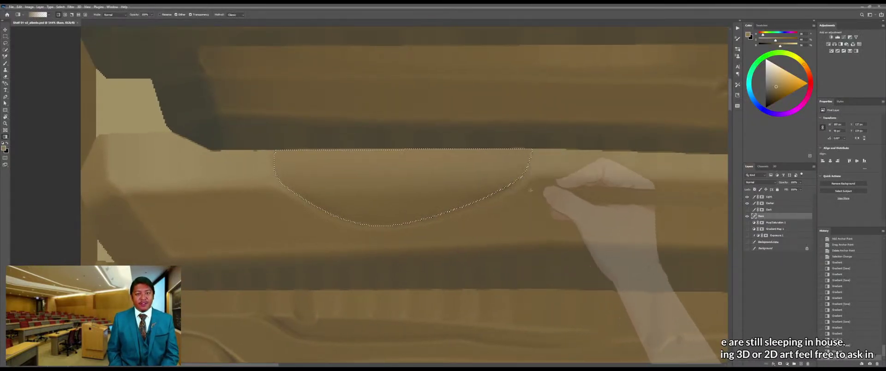
left_click(747, 209)
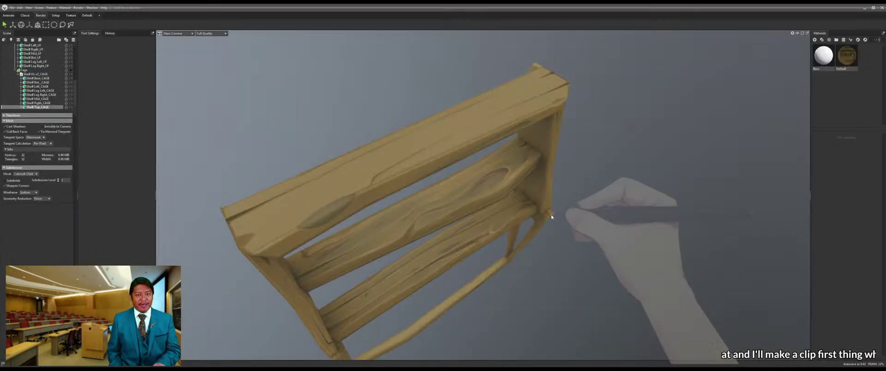
left_click_drag(529, 251, 545, 263)
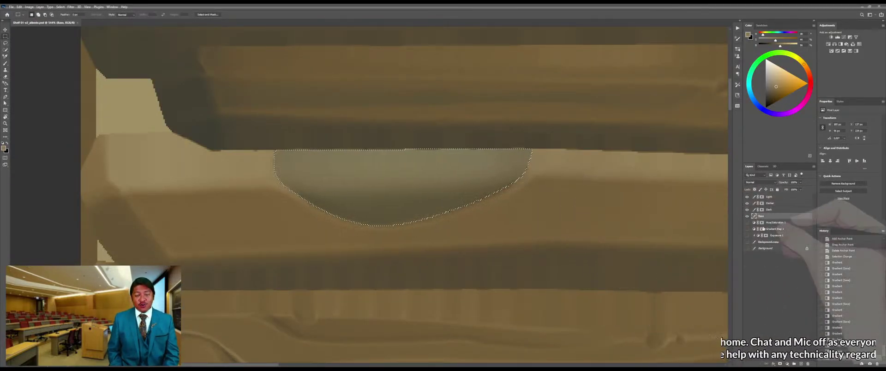
Try to blend the dent's right end with the Mixer Brush on the Dark layer itself
left_click(762, 209)
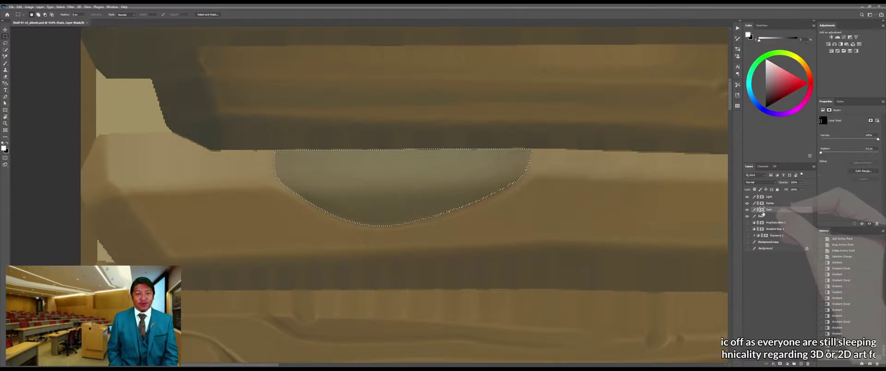
left_click(761, 203)
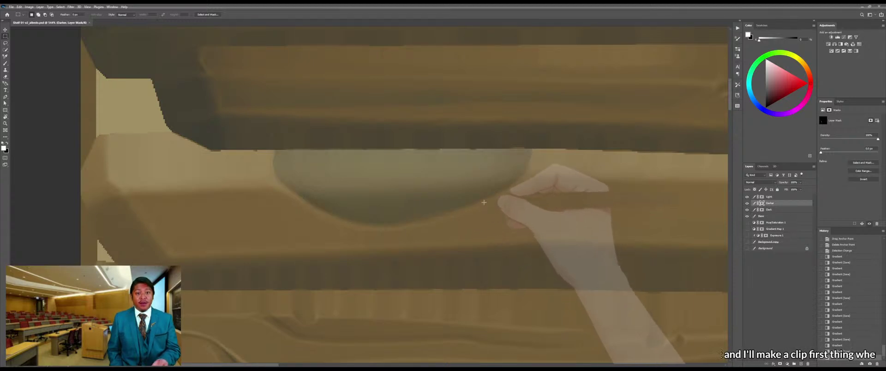
left_click(762, 210)
key("b")
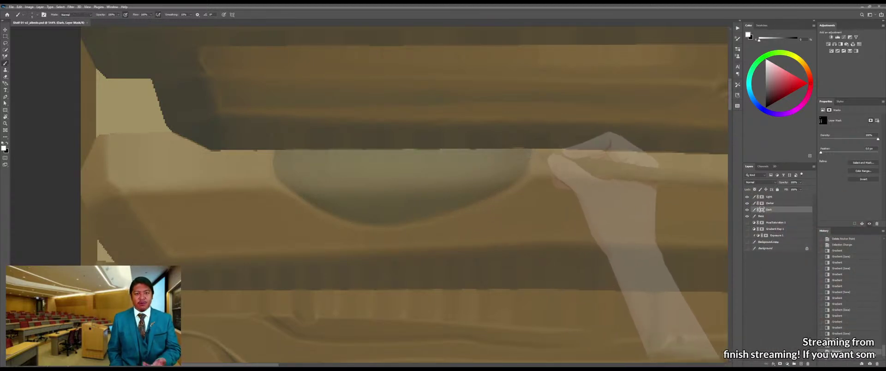
left_click_drag(527, 169, 532, 152)
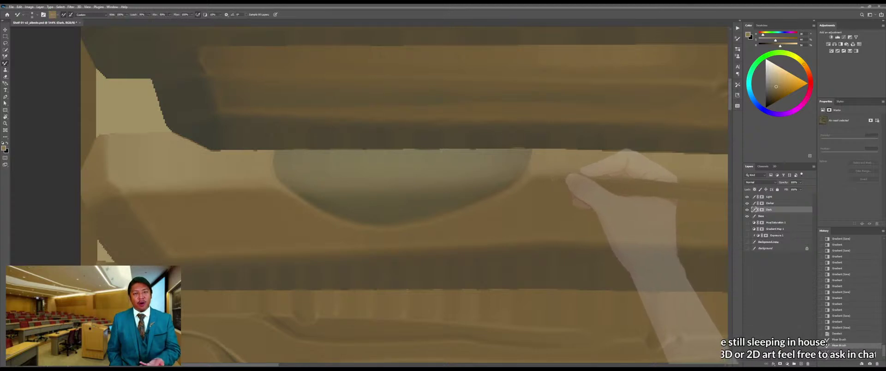
left_click_drag(777, 79, 710, 40)
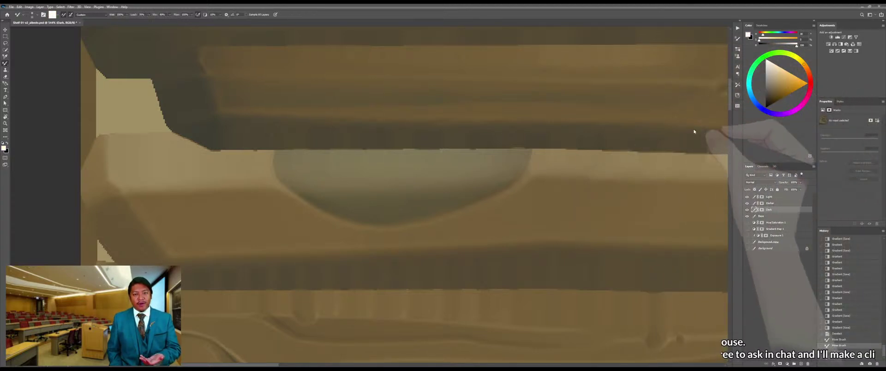
left_click(763, 210)
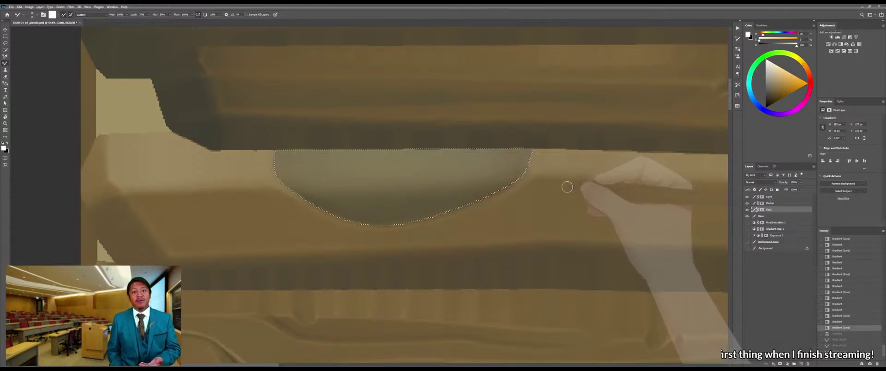
Deselect the arch and soften both ends of the dent on the Dark layer's mask with white and black Mixer Brush strokes
key("ctrl+d")
left_click(762, 210)
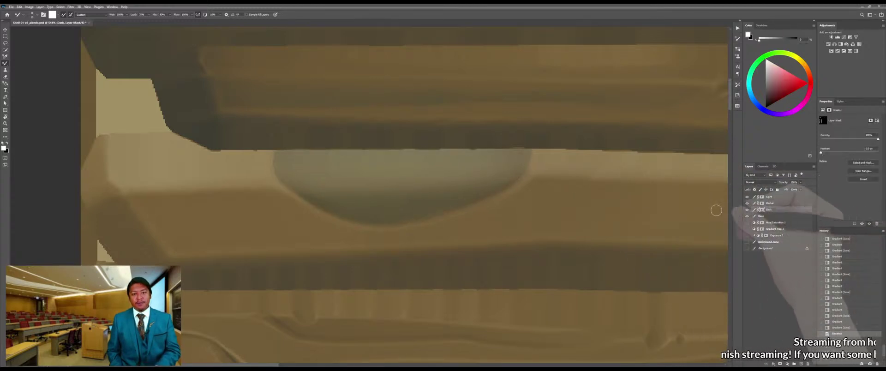
left_click_drag(531, 147, 508, 180)
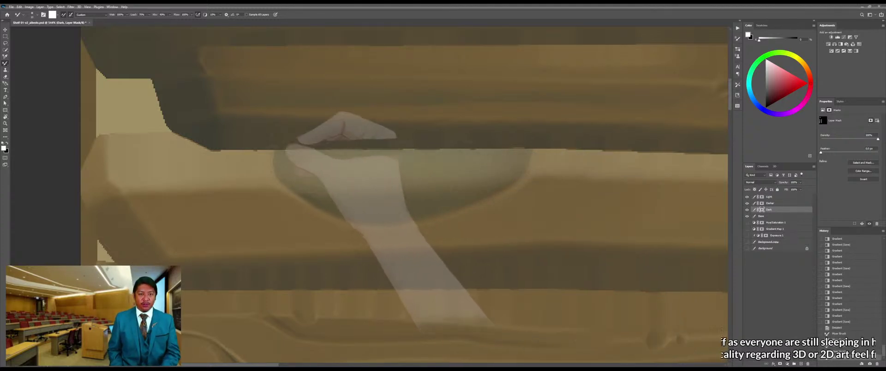
left_click_drag(271, 153, 285, 183)
left_click_drag(270, 155, 289, 188)
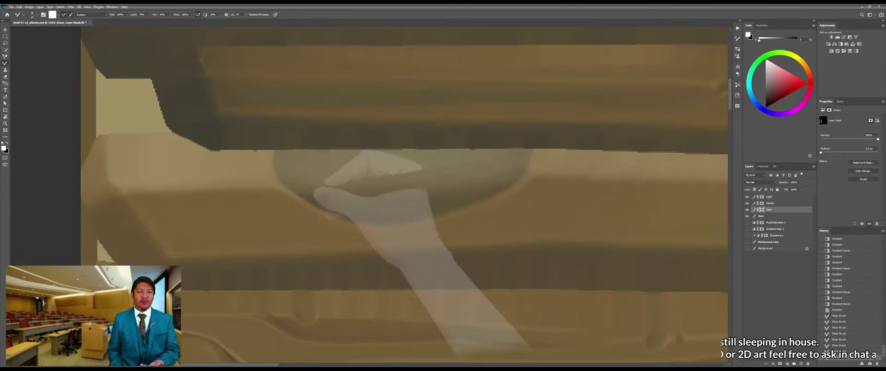
left_click(351, 138)
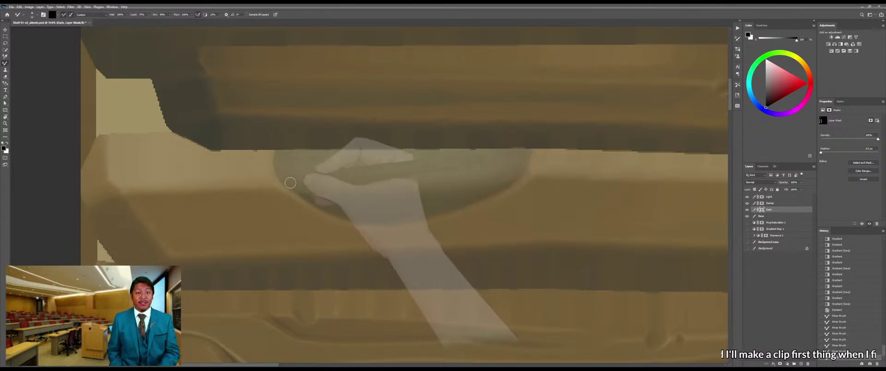
mouse_move(290, 182)
left_mouse_down()
mouse_move(287, 173)
mouse_move(289, 182)
left_mouse_up()
Soften both ends of the arched dent on the large lower plank with black Mixer Brush strokes on the Dark mask
left_click_drag(307, 205, 266, 215)
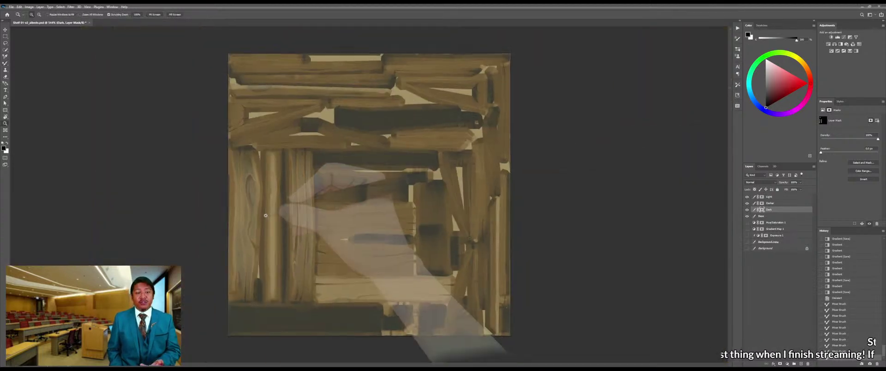
mouse_move(406, 296)
left_mouse_down()
mouse_move(435, 303)
mouse_move(426, 301)
left_mouse_up()
left_click_drag(238, 278, 329, 231)
left_click_drag(347, 265, 359, 264)
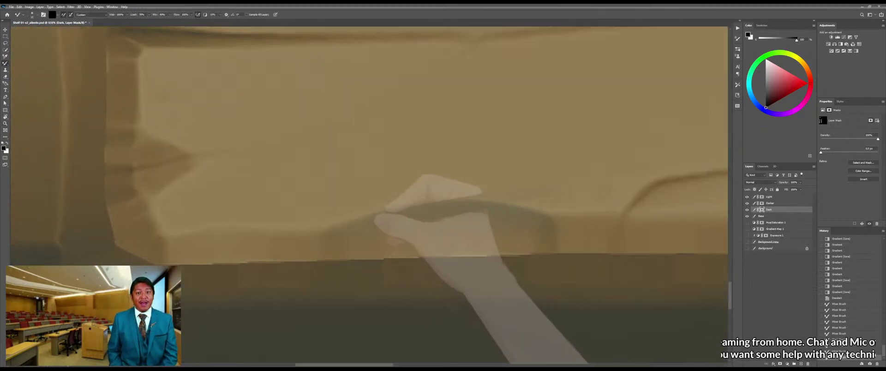
mouse_move(335, 228)
left_mouse_down()
mouse_move(367, 213)
mouse_move(382, 228)
left_mouse_up()
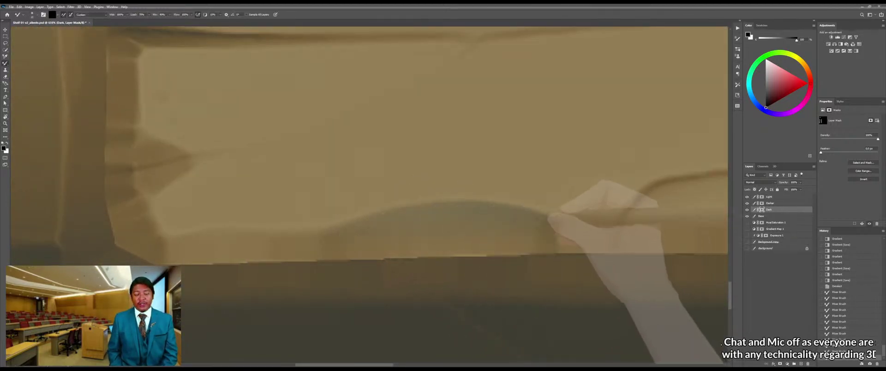
mouse_move(531, 211)
left_mouse_down()
mouse_move(562, 225)
mouse_move(496, 219)
left_mouse_up()
Return to the first dent and, with the Darker mask active, draw a closed pen path curved along the dent's lower rim
mouse_move(280, 92)
left_mouse_down()
mouse_move(301, 97)
mouse_move(289, 100)
left_mouse_up()
left_click_drag(348, 123, 434, 166)
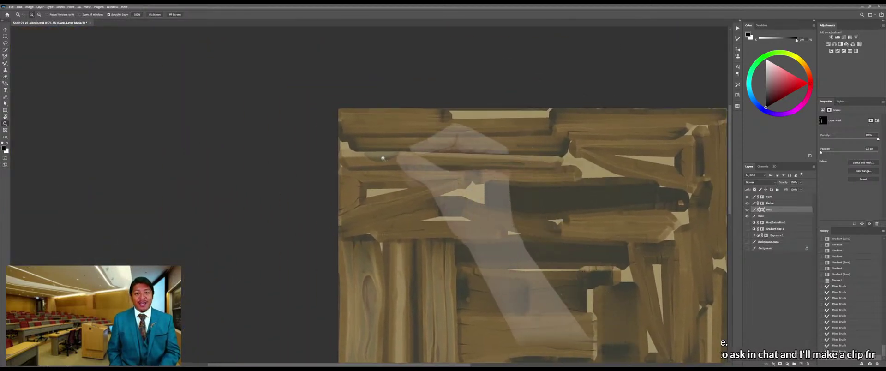
left_click_drag(380, 159, 410, 162)
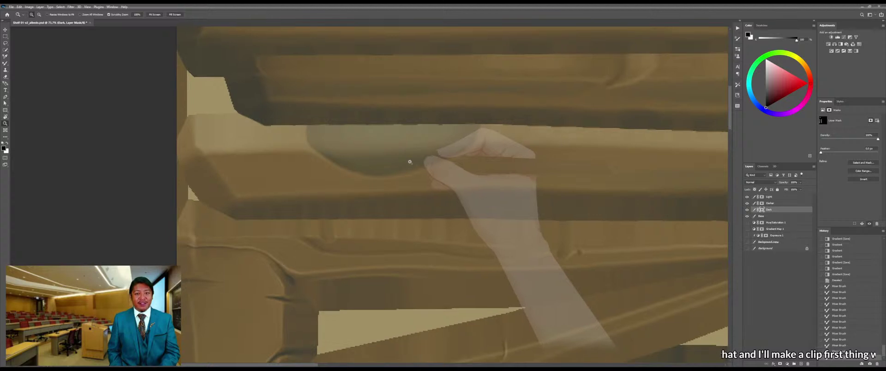
left_click(770, 203)
left_click_drag(376, 164, 350, 171)
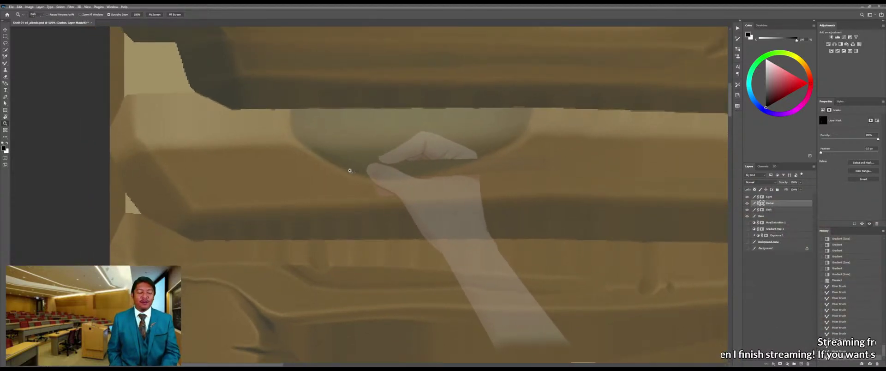
left_click(318, 156)
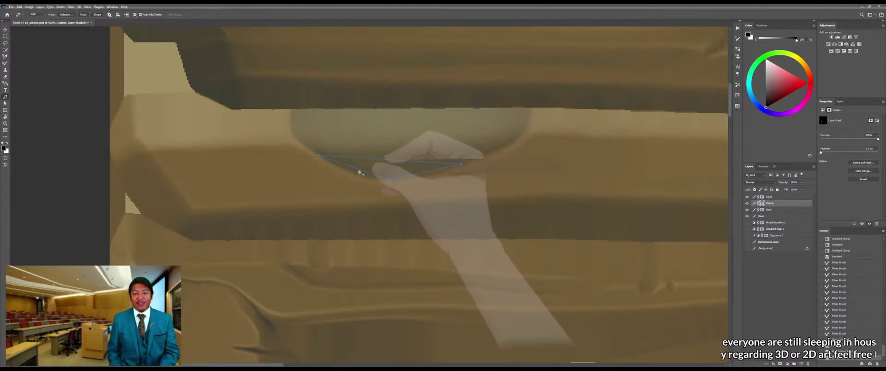
left_click_drag(354, 174, 355, 173)
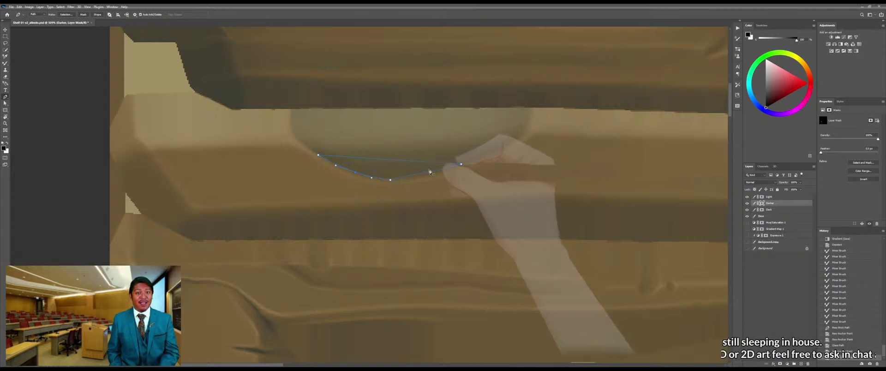
left_click(355, 174)
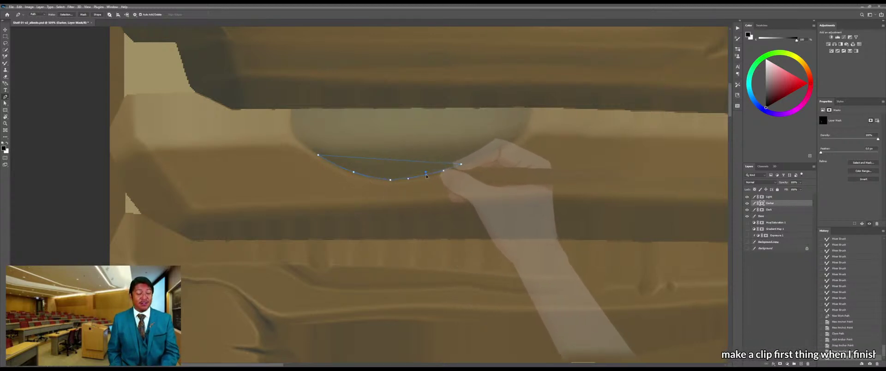
Reshape the path's anchors and segments into a thin crescent hugging the lower rim, and convert it to a selection
left_click_drag(408, 178, 400, 182)
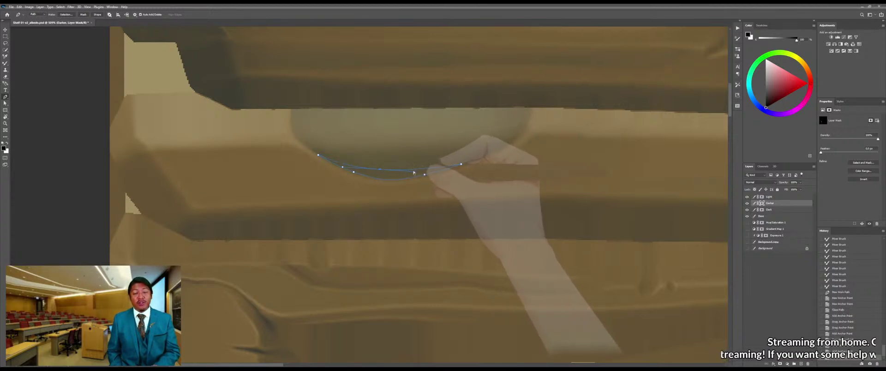
left_click(414, 172)
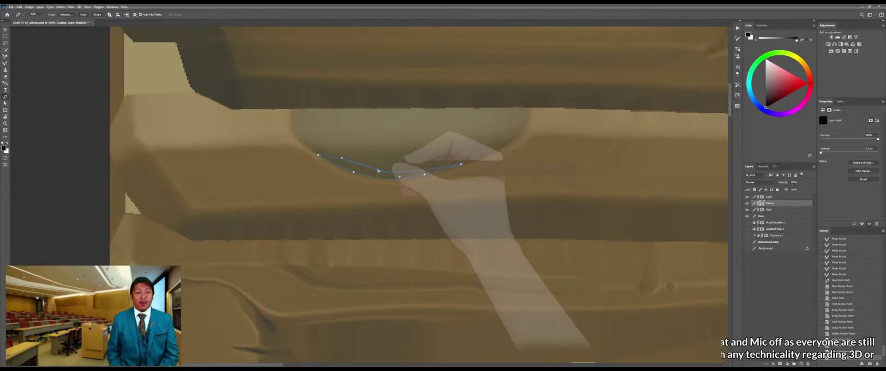
left_click_drag(377, 169, 365, 171)
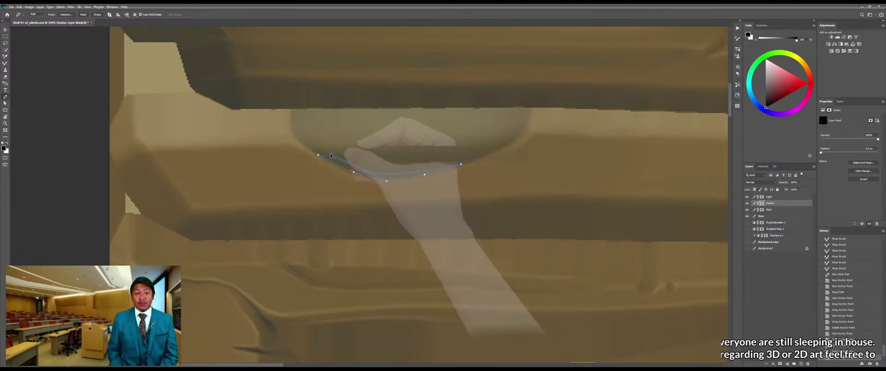
left_click_drag(330, 153, 330, 153)
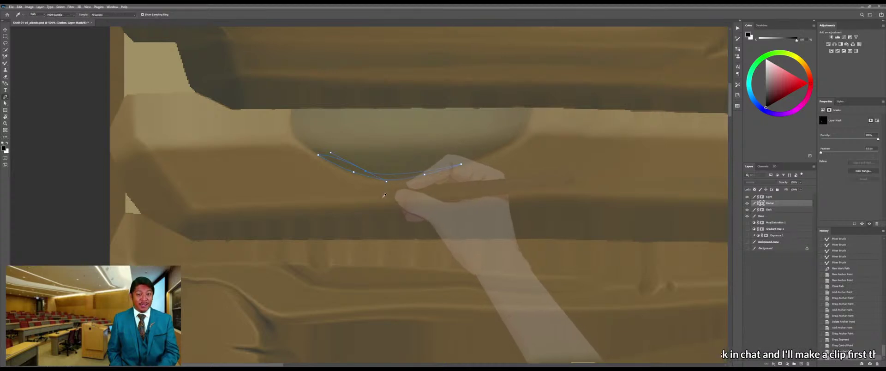
key("ctrl+Return")
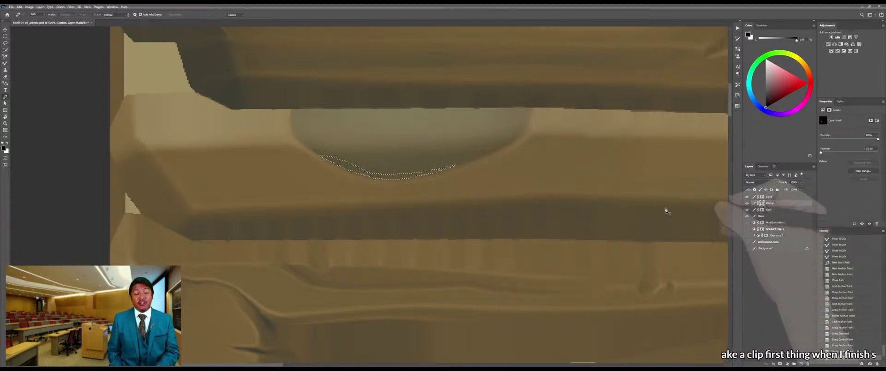
Fill the crescent selection on the Darker mask with a white gradient and fade it with black gradients from the dent's inside
key("g")
key("x")
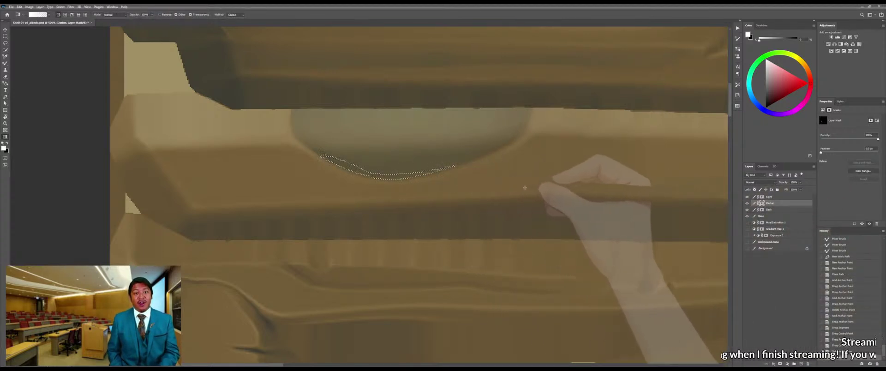
left_click_drag(515, 188, 535, 191)
key("x")
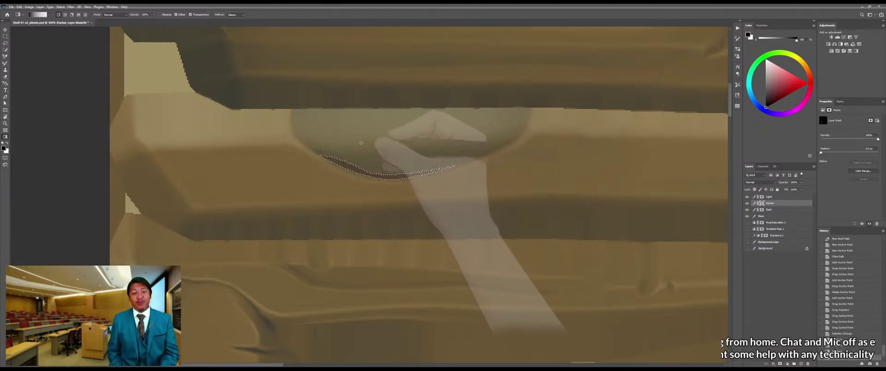
left_click_drag(384, 157, 380, 185)
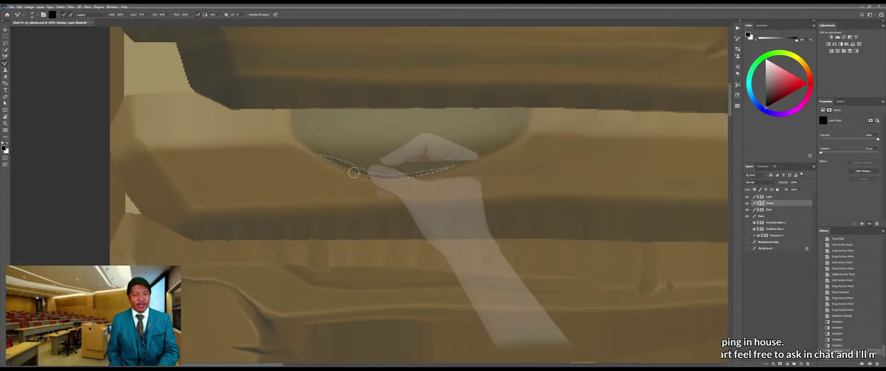
Blend the crescent's shading on the Darker mask with white Mixer Brush strokes, deselect it, and retouch the dent's lower rim with the Brush
key("b")
key("x")
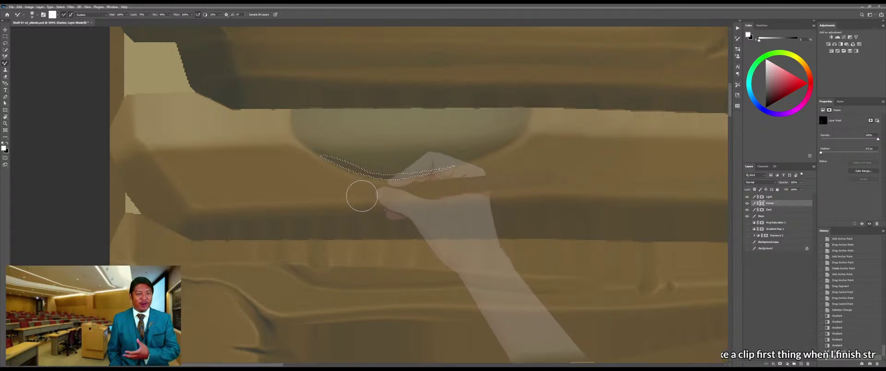
key("shift+b")
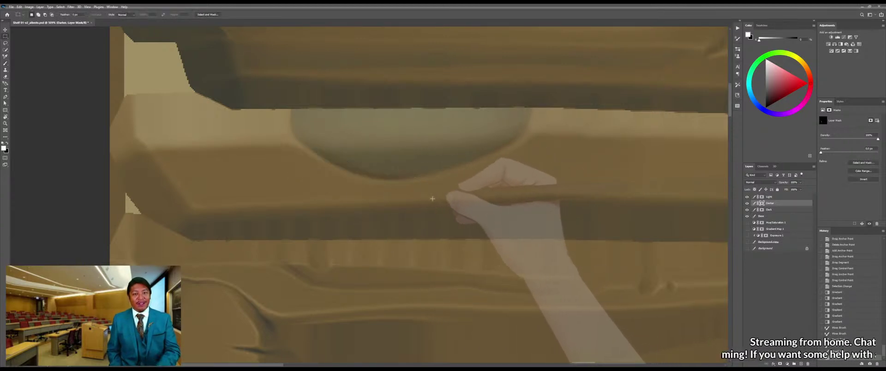
key("z")
mouse_move(392, 173)
left_mouse_down()
mouse_move(354, 185)
mouse_move(391, 170)
left_mouse_up()
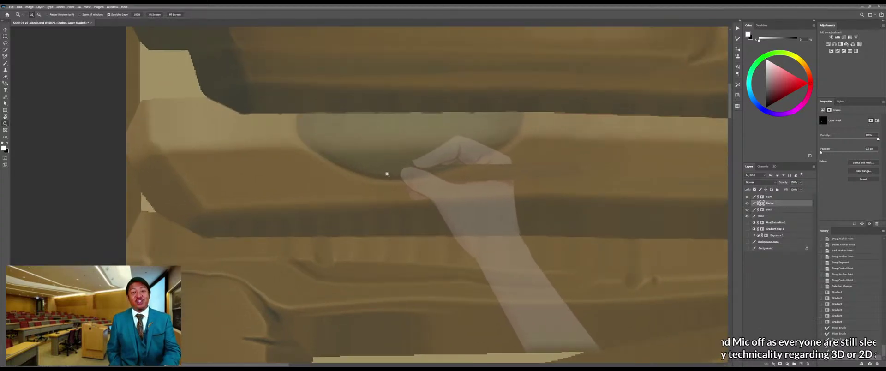
key("b")
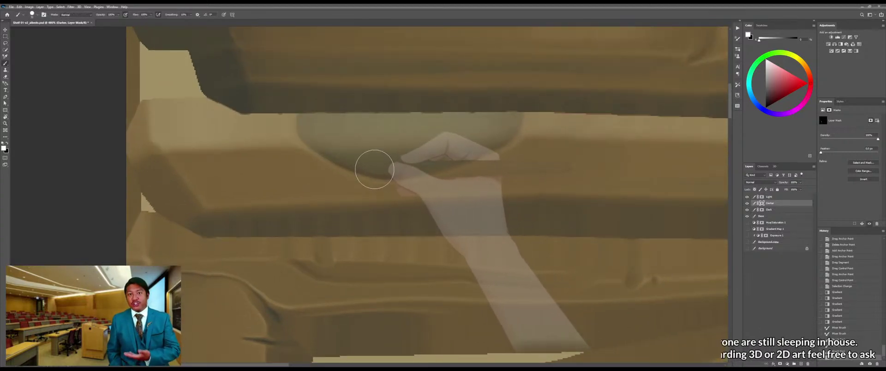
Draw a closed pen path spanning the lower part of the dent, just above its rim
key("p")
left_click(353, 168)
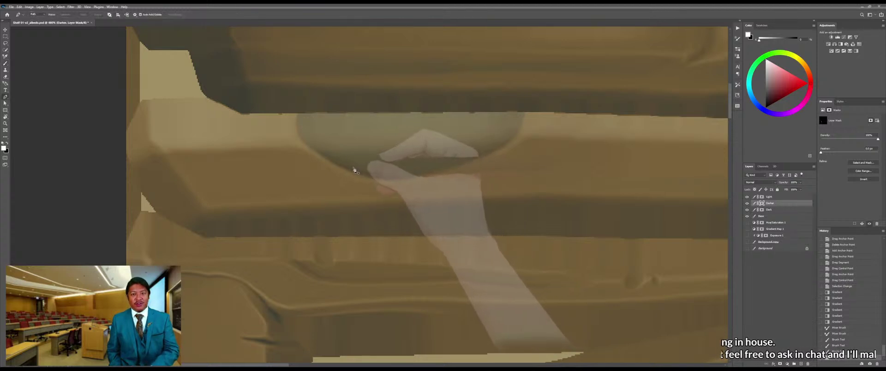
left_click(471, 159)
left_click(504, 144)
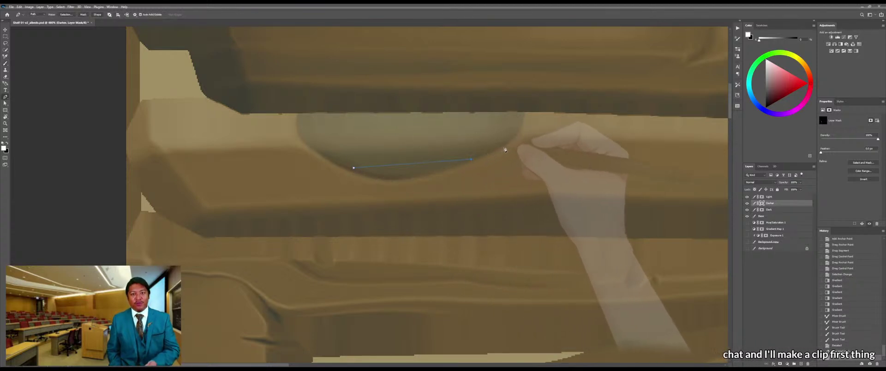
left_click(333, 158)
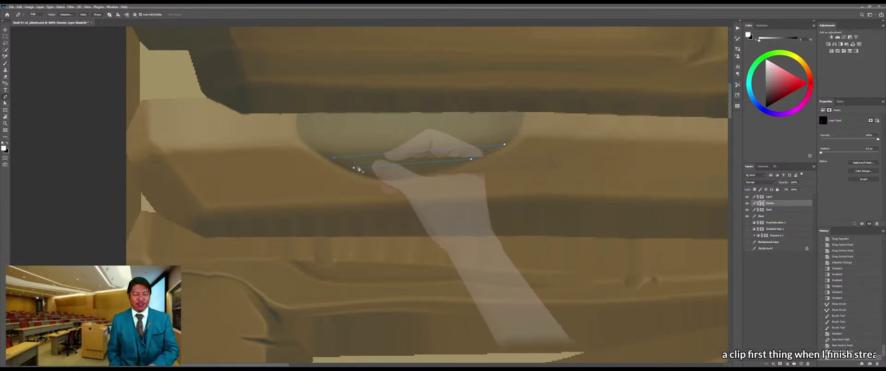
left_click(353, 169)
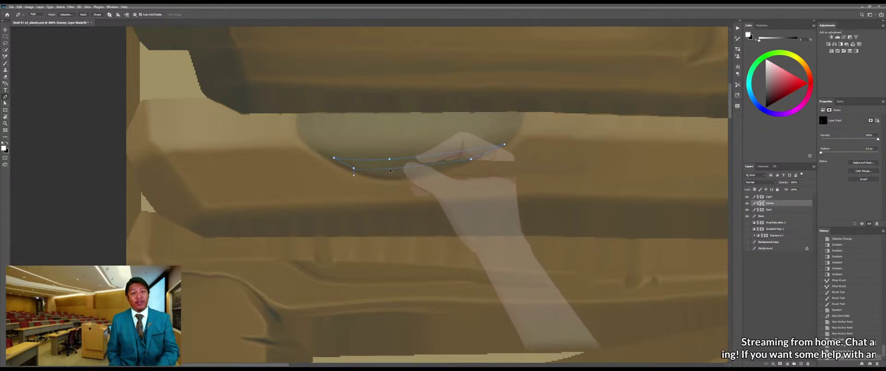
Add and move anchor points to bend the path into a narrow band across the dent, and convert it to a selection
left_click(395, 167)
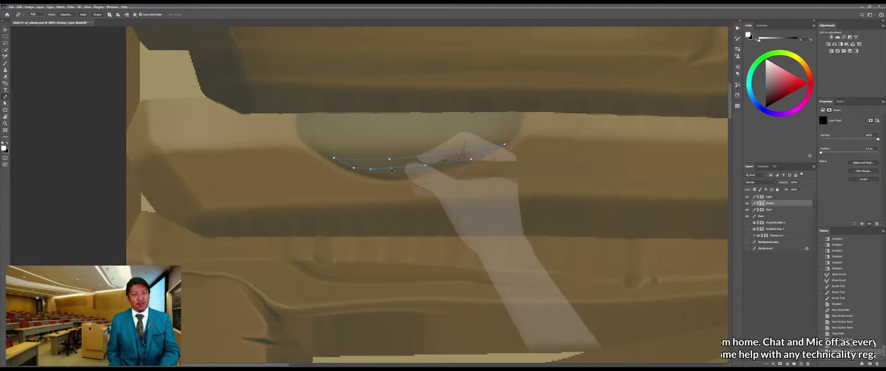
left_click(431, 165)
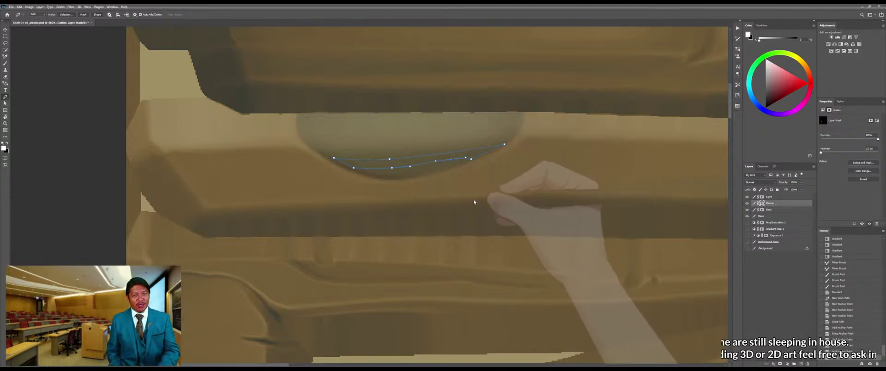
key("g")
key("ctrl+Return")
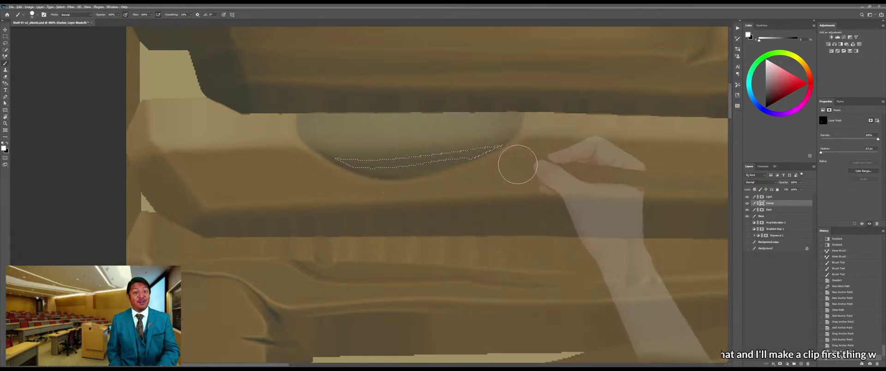
Brush white into the selected band on the Darker mask, deselect it, and blend the shading along the dent's lower rim with the Mixer Brush
left_click_drag(313, 169, 533, 150)
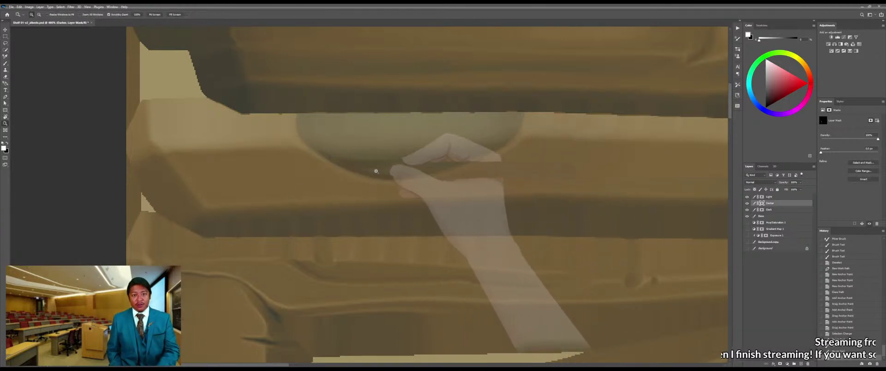
scroll(376, 171, "up", 3)
key("b")
left_click_drag(323, 169, 295, 169)
mouse_move(323, 159)
left_mouse_down()
mouse_move(342, 161)
mouse_move(323, 157)
mouse_move(364, 175)
mouse_move(318, 155)
mouse_move(378, 177)
mouse_move(339, 163)
mouse_move(364, 175)
left_mouse_up()
left_click_drag(353, 170, 375, 178)
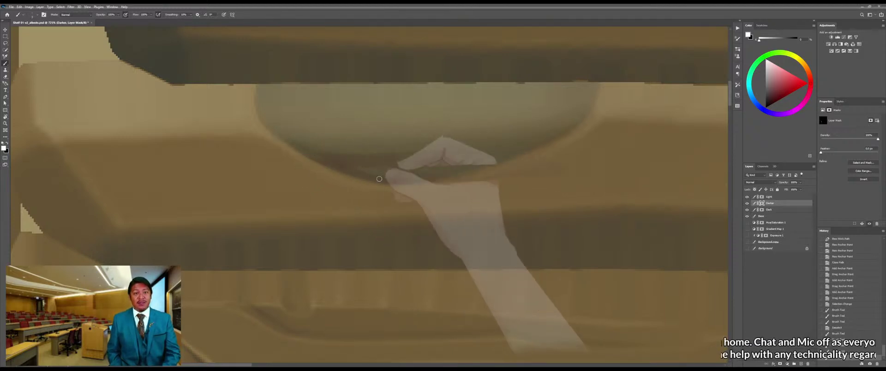
mouse_move(328, 158)
left_mouse_down()
mouse_move(315, 152)
mouse_move(367, 174)
left_mouse_up()
mouse_move(337, 161)
left_mouse_down()
mouse_move(357, 173)
mouse_move(314, 155)
mouse_move(335, 153)
mouse_move(302, 151)
mouse_move(431, 153)
mouse_move(324, 145)
mouse_move(485, 140)
mouse_move(360, 152)
mouse_move(522, 141)
left_mouse_up()
mouse_move(457, 144)
left_mouse_down()
mouse_move(485, 137)
mouse_move(506, 139)
mouse_move(474, 148)
mouse_move(513, 145)
mouse_move(411, 161)
left_mouse_up()
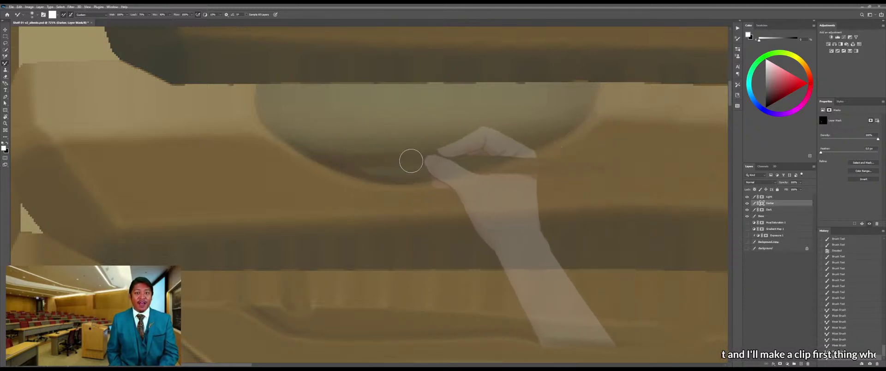
Save the texture and check the dent on the 3D shelf model in Marmoset Toolbag
key("ctrl+s")
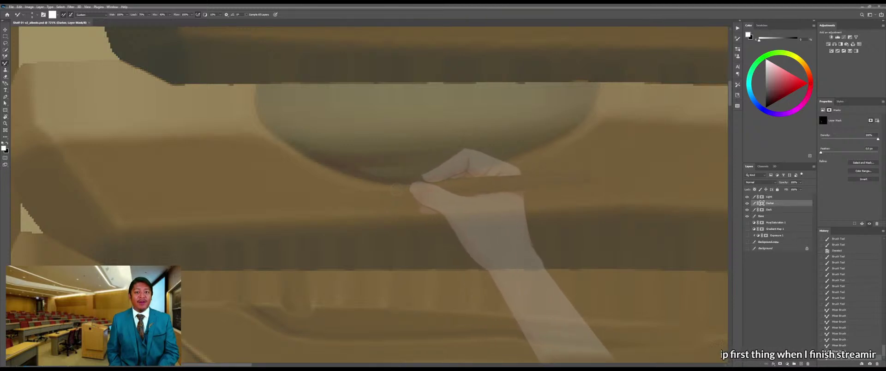
key("alt+Tab")
left_click_drag(392, 186, 414, 126)
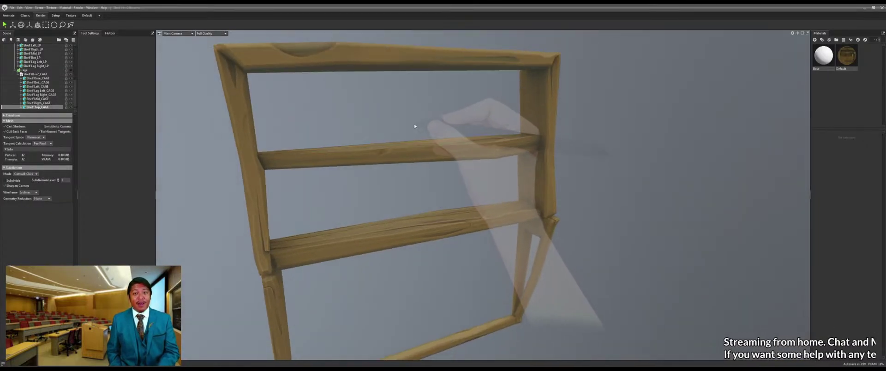
key("alt+Tab")
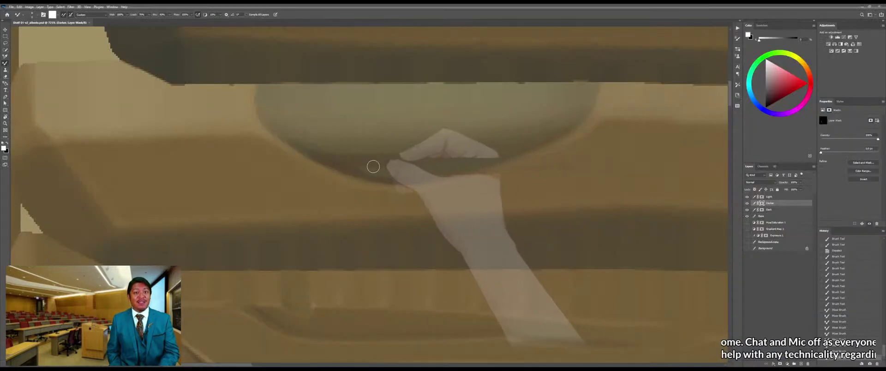
Reset the foreground colour to white, smooth the dark band inside the dent with Mixer Brush strokes, and undo the last stroke
left_click_drag(358, 170, 397, 170)
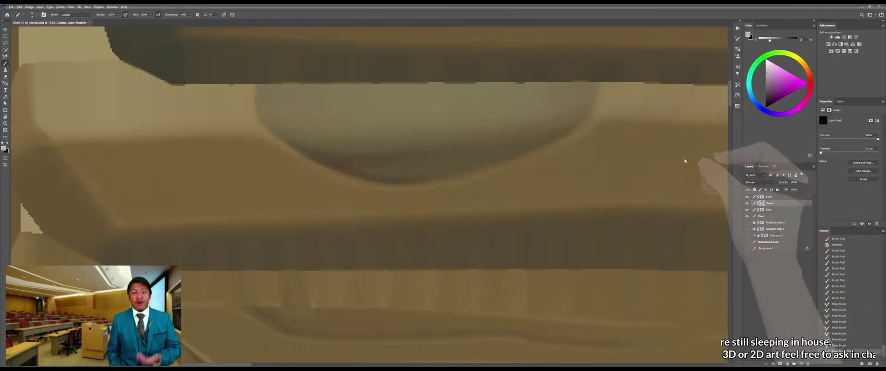
left_click(767, 61)
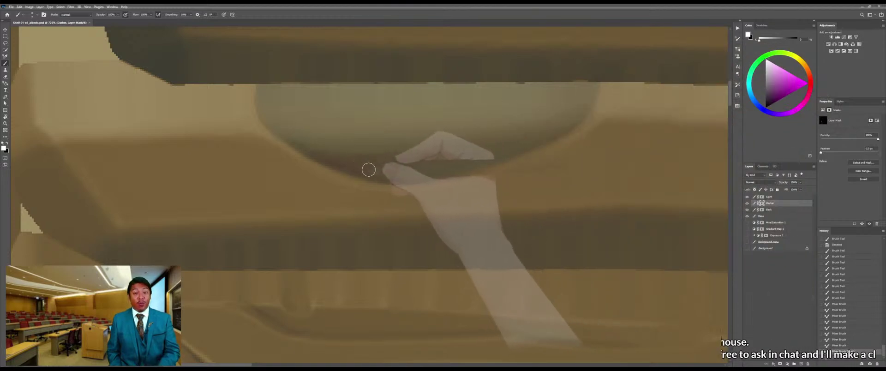
key("shift+b")
mouse_move(375, 171)
left_mouse_down()
mouse_move(397, 173)
mouse_move(355, 168)
mouse_move(410, 170)
mouse_move(393, 171)
left_mouse_up()
mouse_move(395, 171)
left_mouse_down()
mouse_move(438, 165)
mouse_move(370, 169)
left_mouse_up()
mouse_move(370, 169)
left_mouse_down()
mouse_move(461, 157)
mouse_move(381, 172)
mouse_move(427, 168)
mouse_move(290, 148)
left_mouse_up()
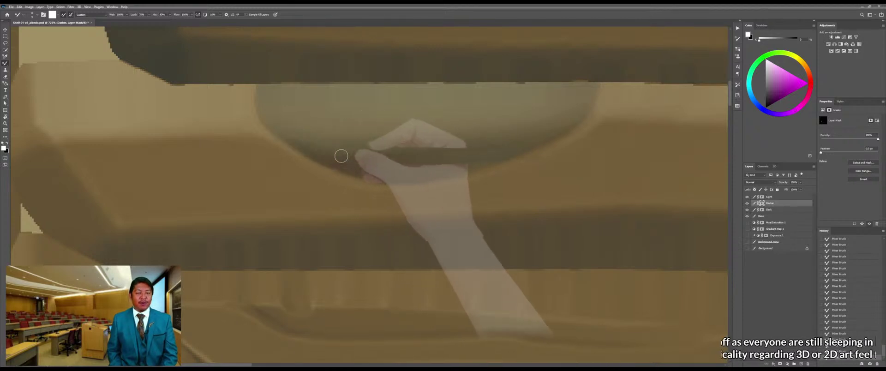
key("ctrl+z")
Lighten the dent's lower-left shading on the Darker mask with black Brush strokes and blend it across with the Mixer Brush
key("shift+b")
key("x")
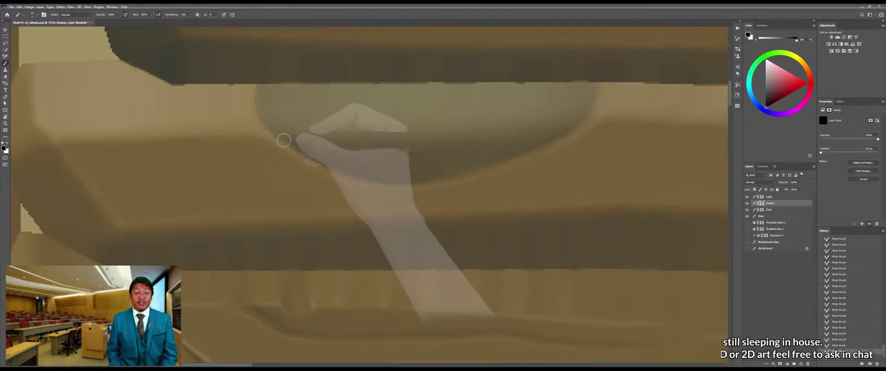
mouse_move(289, 140)
left_mouse_down()
mouse_move(367, 145)
mouse_move(301, 150)
mouse_move(354, 154)
left_mouse_up()
key("shift+b")
mouse_move(290, 145)
left_mouse_down()
mouse_move(445, 158)
mouse_move(471, 150)
mouse_move(460, 145)
left_mouse_up()
Save the texture and inspect the updated dents while orbiting the 3D shelf model in Marmoset Toolbag
key("z")
key("ctrl+s")
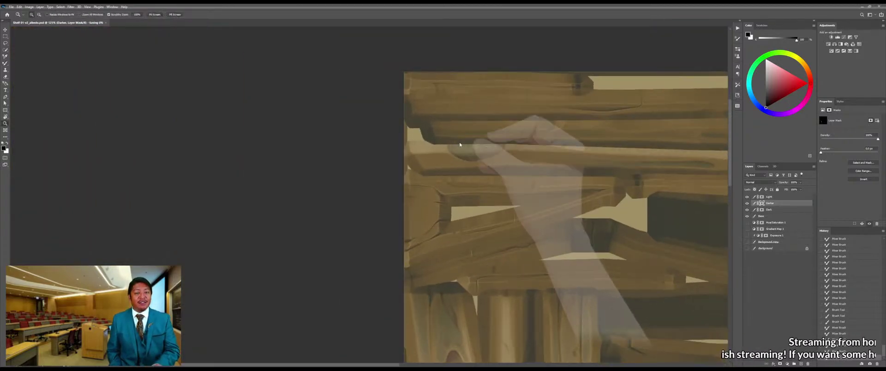
key("alt+Tab")
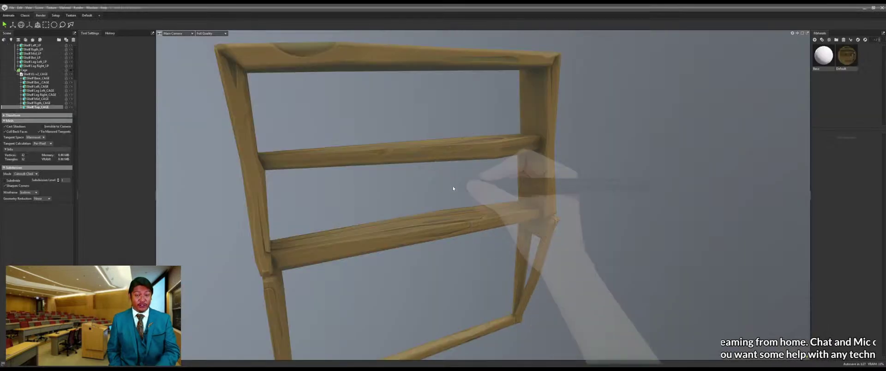
left_click_drag(453, 191, 490, 214)
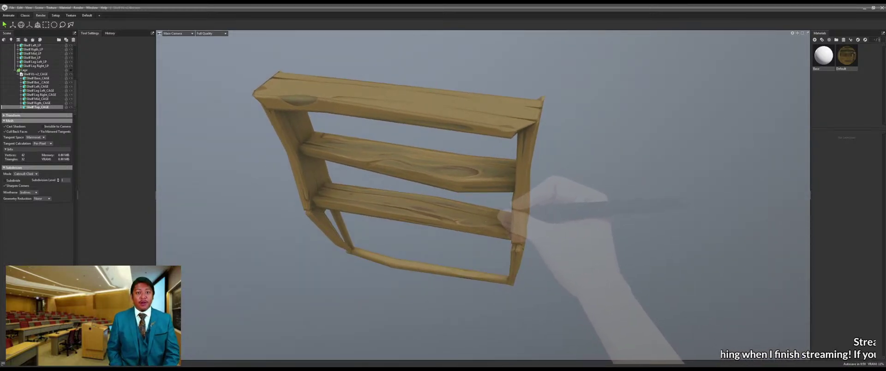
Return to Photoshop and examine the light plank near the texture's lower edge, comparing it with the 3D shelf model
key("alt+Tab")
left_click_drag(558, 259, 471, 168)
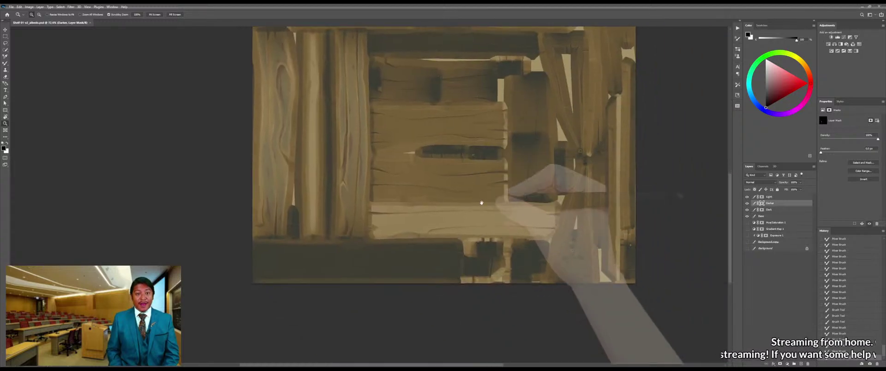
left_click_drag(505, 232, 527, 233)
scroll(527, 234, "up", 6)
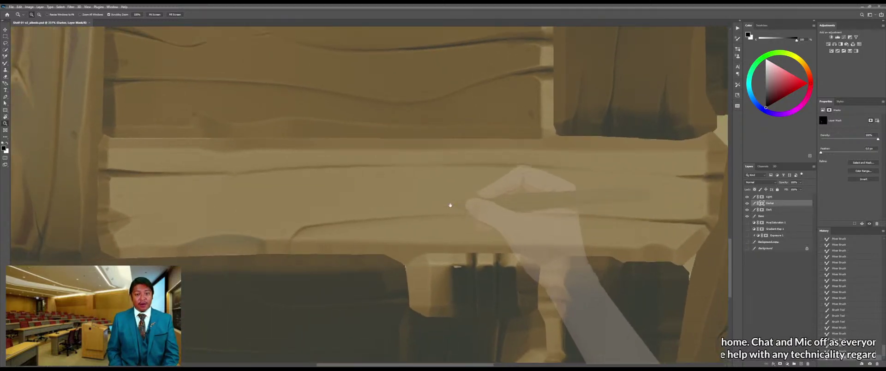
left_click_drag(450, 204, 487, 215)
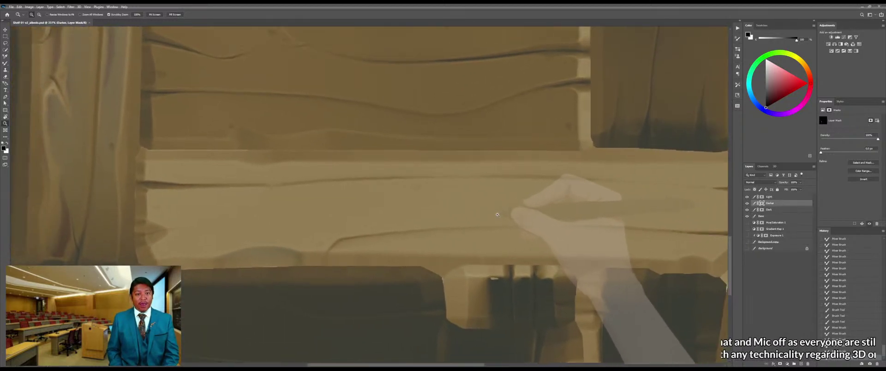
scroll(497, 215, "down", 3)
scroll(489, 217, "up", 2)
key("alt+Tab")
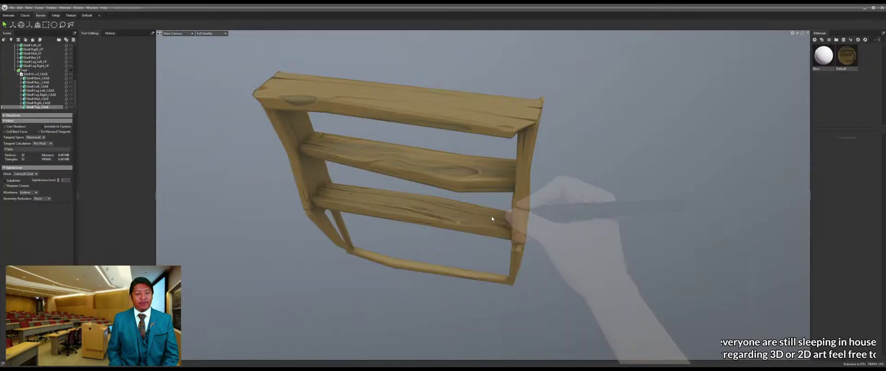
key("alt+Tab")
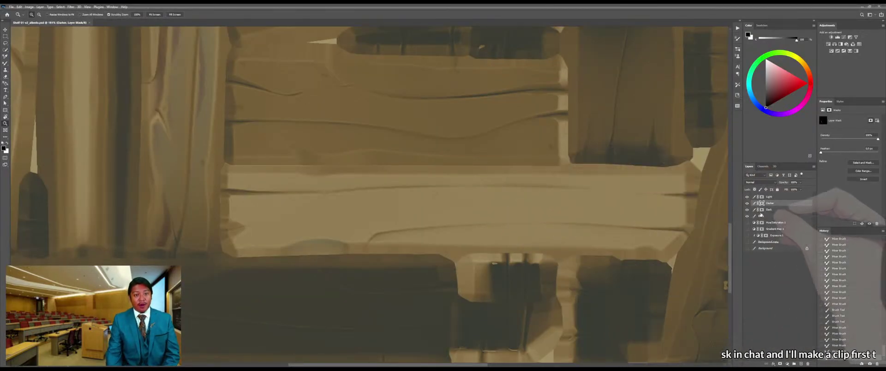
Activate the Dark mask and draw a closed, tapering pen path at the light plank's left end, just below the upper crack
left_click_drag(534, 201, 474, 203)
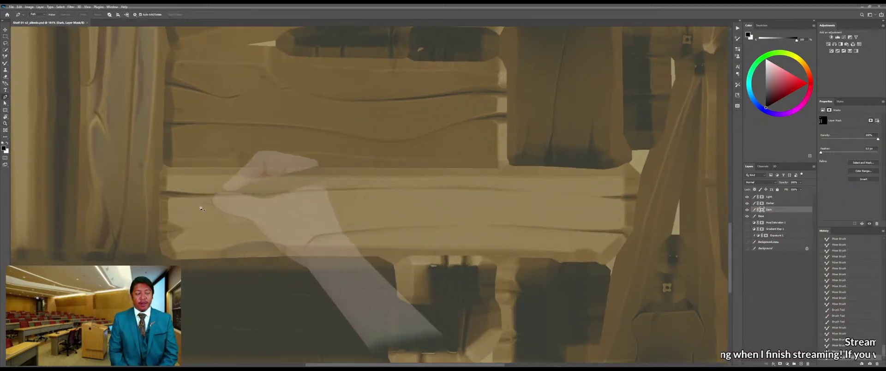
key("p")
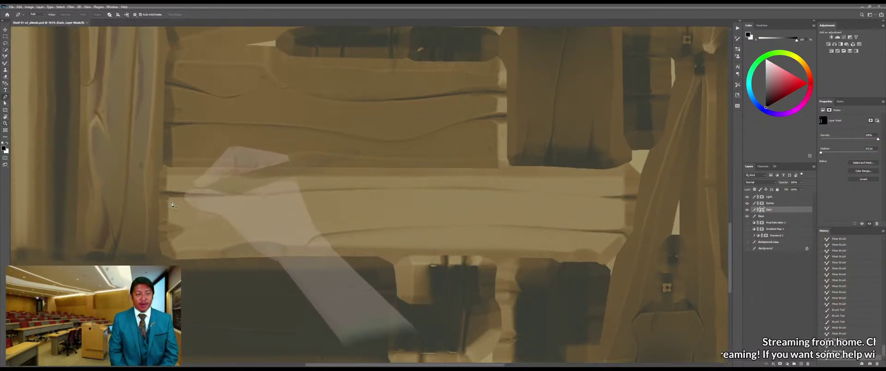
left_click_drag(168, 205, 183, 203)
key("p")
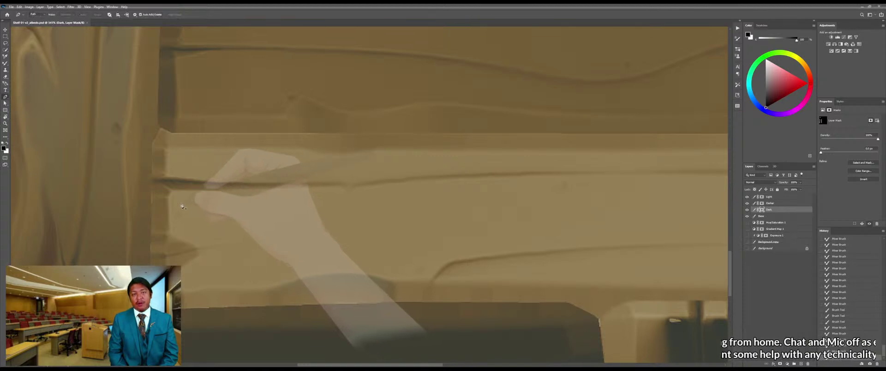
left_click(172, 197)
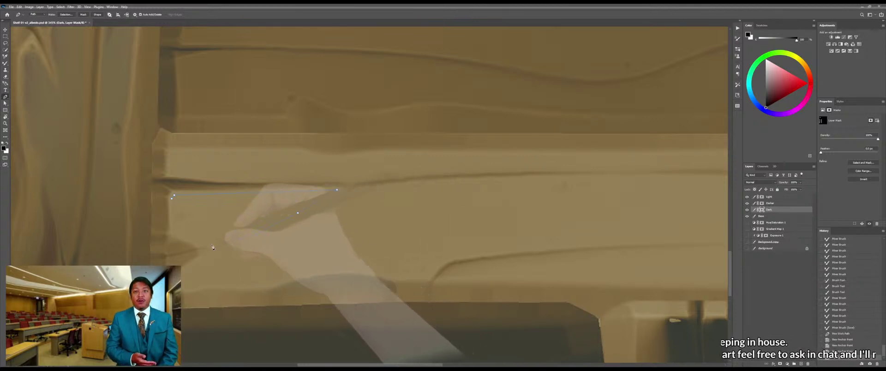
left_click(175, 234)
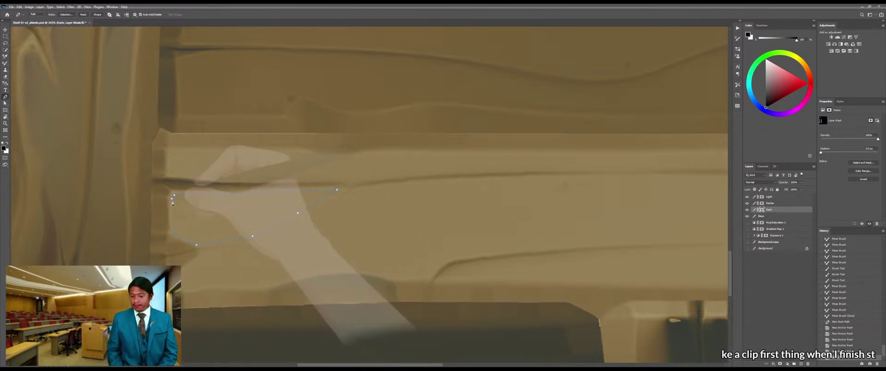
key("ctrl+space")
left_click_drag(210, 206, 217, 204)
key("p")
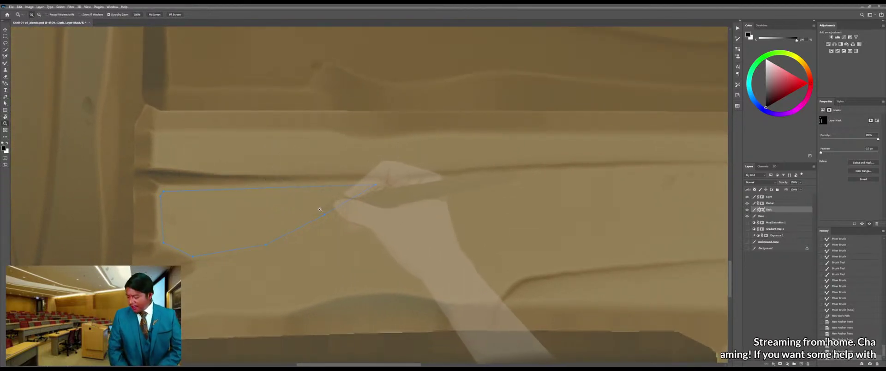
Refine the pen path on the light plank, adding and adjusting anchor points along its lower-right curve and upper edge
left_click(355, 201)
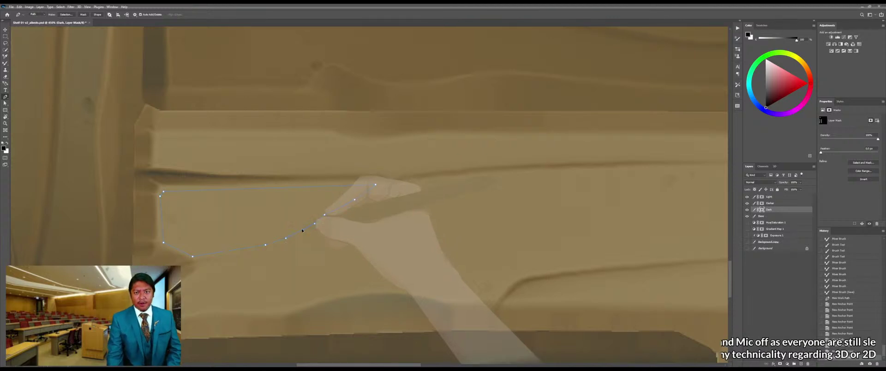
left_click(325, 215)
left_click(326, 216)
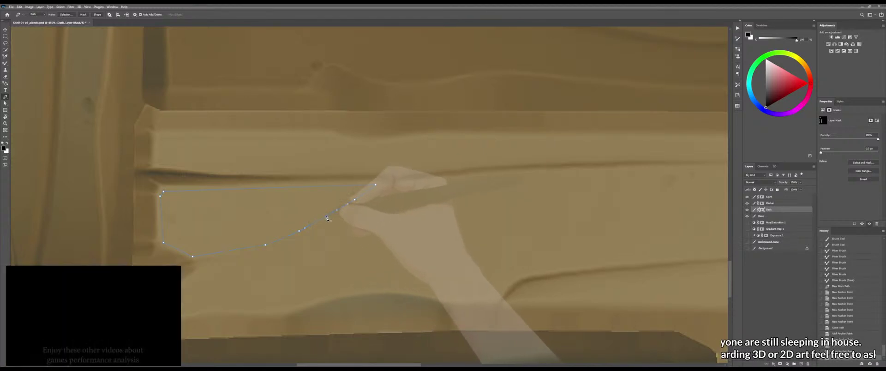
left_click_drag(325, 216, 326, 215)
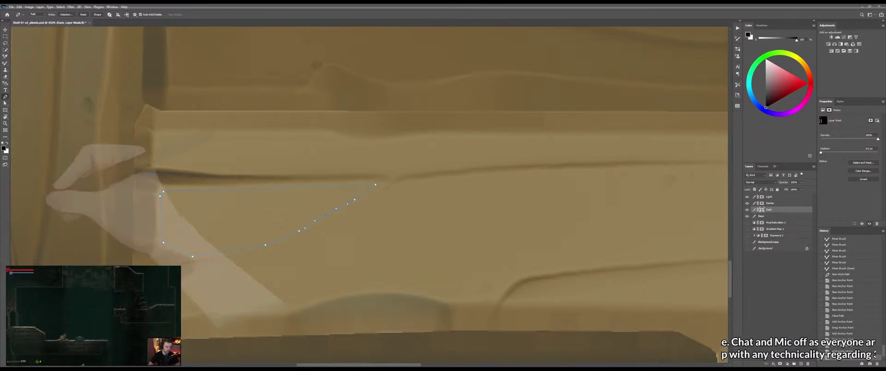
left_click(260, 189)
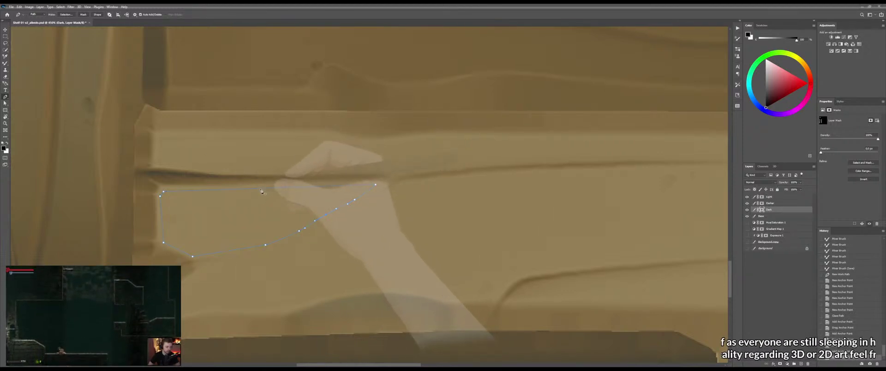
left_click_drag(260, 191, 259, 192)
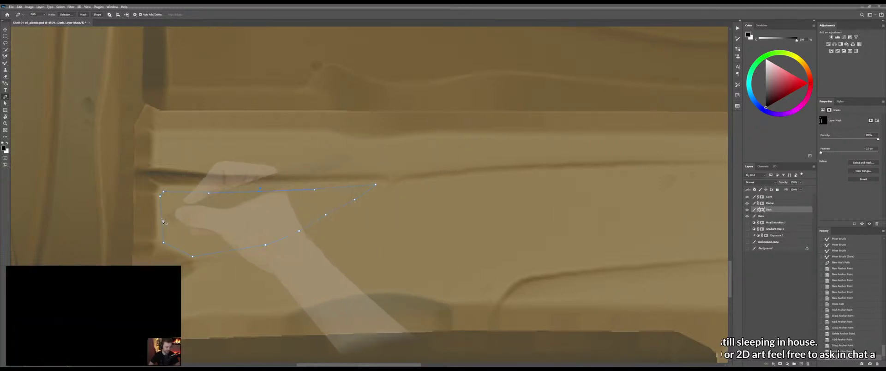
Round the path's lower-left corner with adjusted anchor points and convert the finished path into a selection
left_click(193, 256)
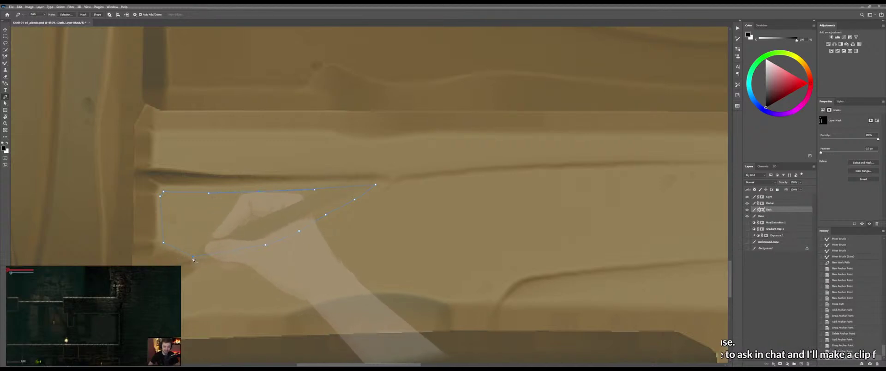
left_click(201, 244)
left_click_drag(201, 244, 179, 250)
left_click(178, 252)
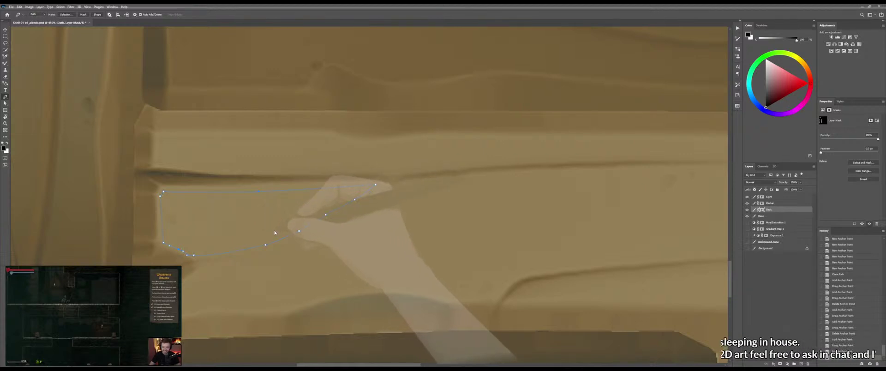
key("i")
key("p")
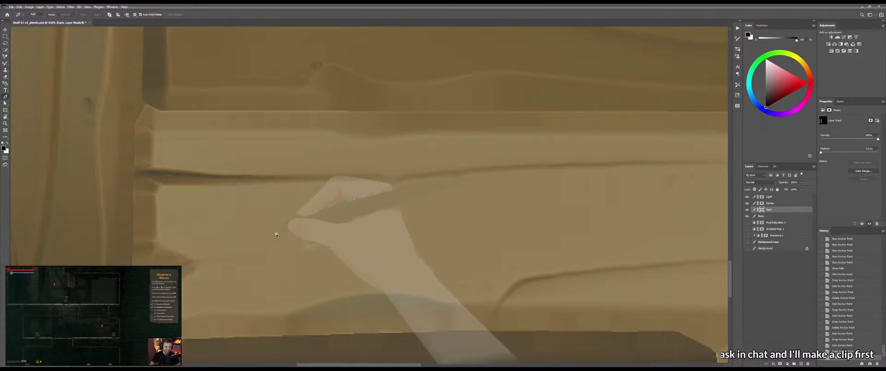
key("ctrl+Return")
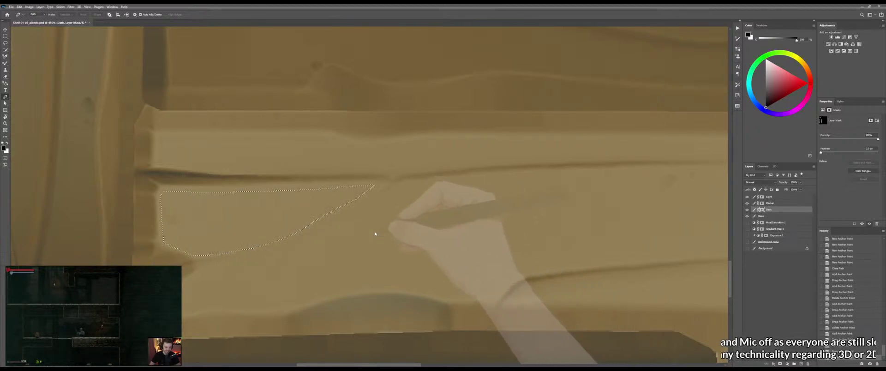
Fill the selected dent shape on the Dark mask with a white gradient
left_click(762, 211)
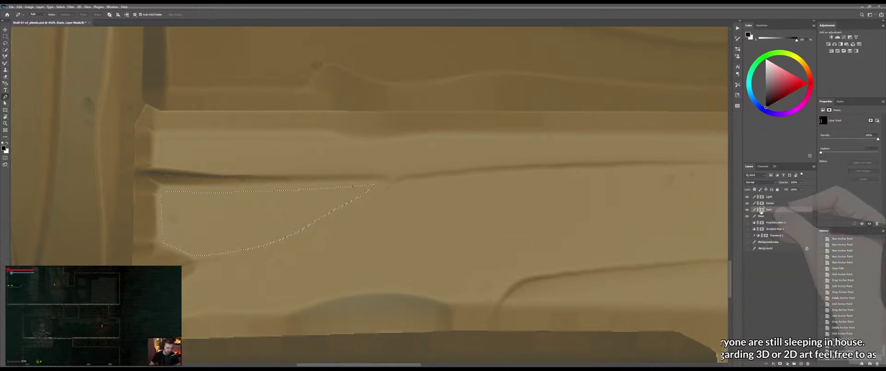
key("g")
key("x")
left_click_drag(404, 213, 420, 215)
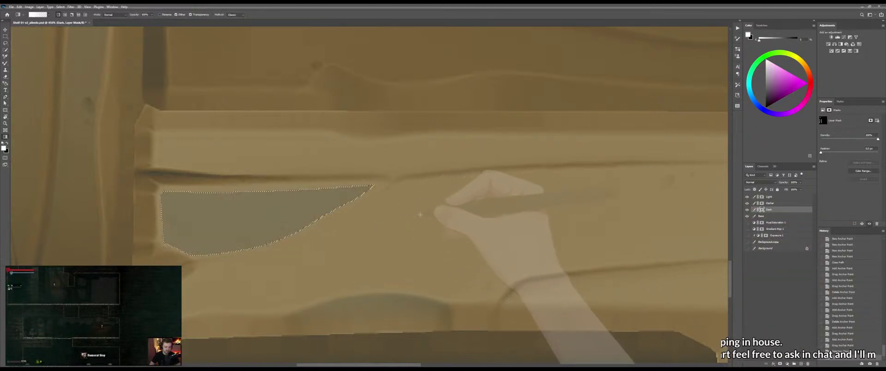
Fade the dent fill from its right, left, upper and lower sides with black gradients, and deselect
key("x")
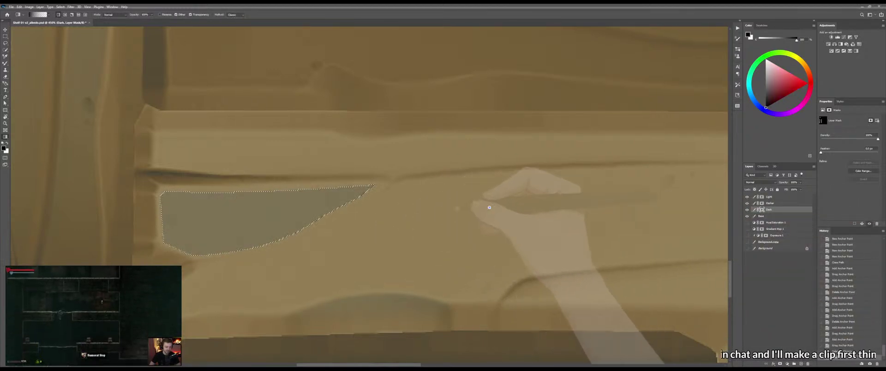
left_click_drag(489, 207, 336, 211)
left_click_drag(81, 225, 168, 222)
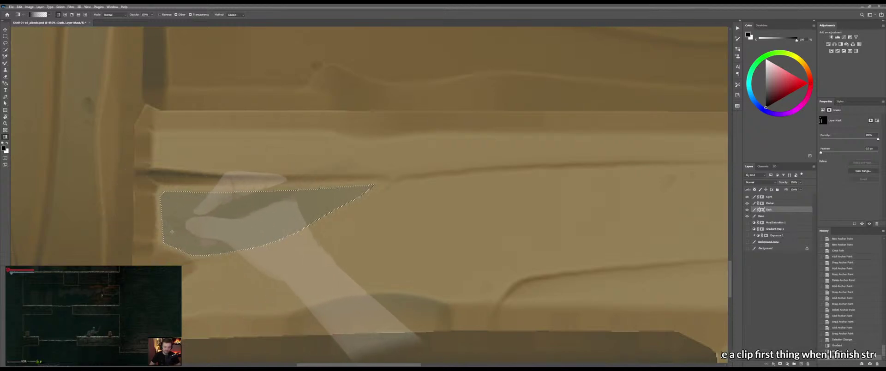
left_click_drag(99, 224, 179, 216)
left_click_drag(233, 128, 226, 215)
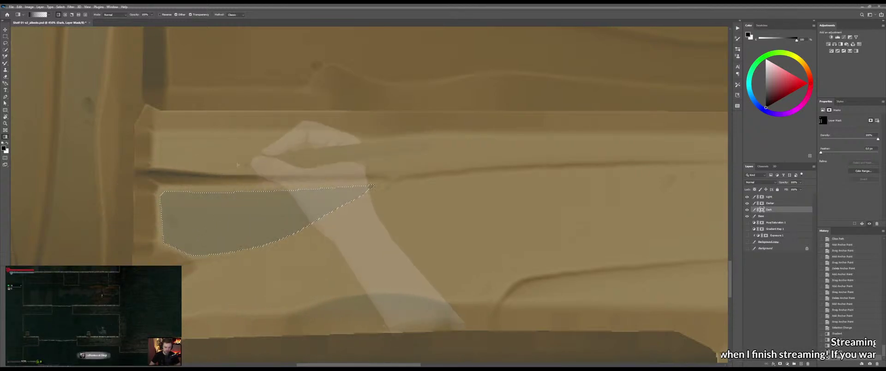
left_click_drag(228, 305, 234, 234)
left_click_drag(242, 278, 232, 233)
key("ctrl+d")
key("m")
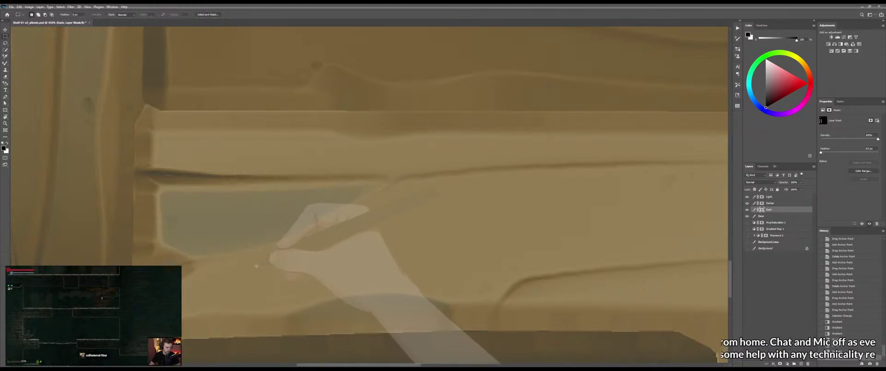
Blend the dent's right tip on the Dark mask with Mixer Brush and black Brush strokes
key("z")
mouse_move(257, 266)
left_mouse_down()
mouse_move(214, 262)
mouse_move(252, 261)
left_mouse_up()
key("b")
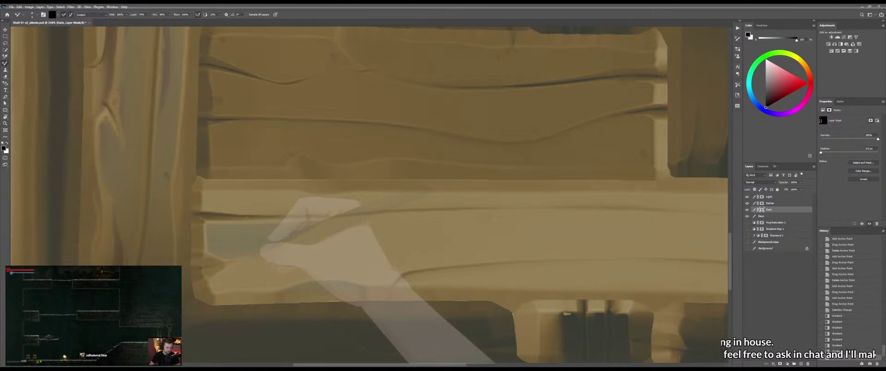
key("z")
left_click_drag(215, 260, 231, 259)
key("b")
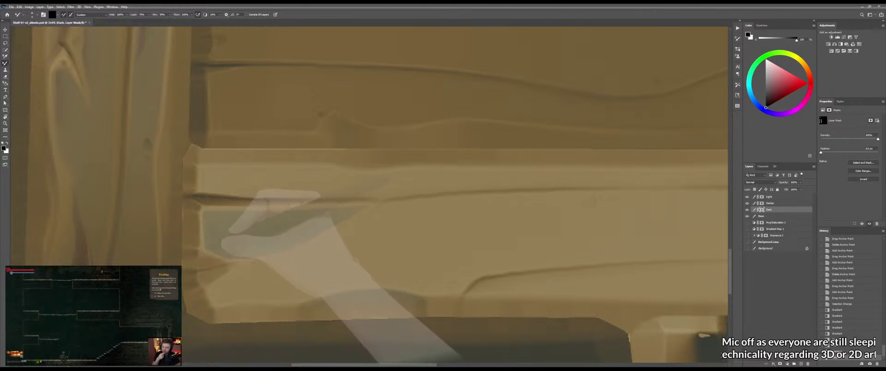
mouse_move(208, 242)
left_mouse_down()
mouse_move(245, 253)
mouse_move(236, 251)
mouse_move(299, 247)
mouse_move(244, 249)
mouse_move(307, 241)
mouse_move(393, 203)
mouse_move(369, 206)
left_mouse_up()
key("b")
key("shift+b")
mouse_move(370, 206)
left_mouse_down()
mouse_move(386, 200)
mouse_move(369, 205)
left_mouse_up()
left_click_drag(370, 206, 380, 202)
mouse_move(379, 202)
left_mouse_down()
mouse_move(355, 209)
mouse_move(374, 204)
left_mouse_up()
mouse_move(374, 203)
left_mouse_down()
mouse_move(345, 200)
mouse_move(371, 212)
left_mouse_up()
Soften the dent's upper, left and lower-left edges on the Dark mask with black Brush strokes
key("shift+b")
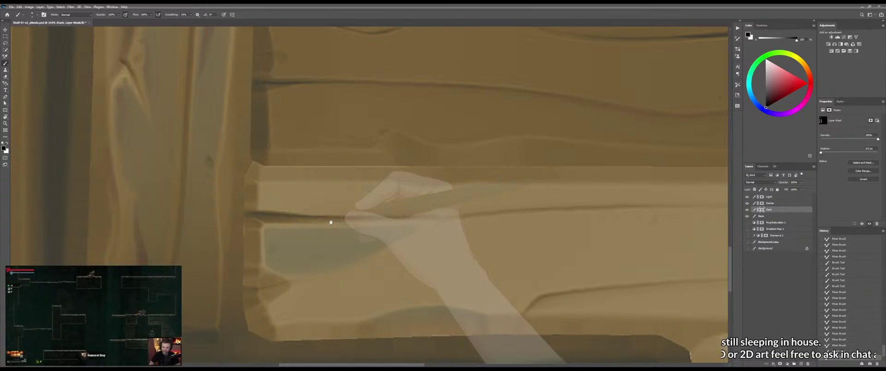
left_click_drag(318, 220, 267, 224)
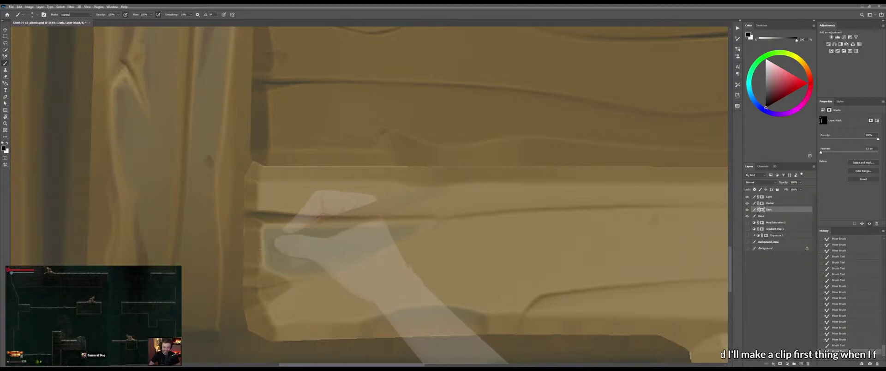
left_click_drag(265, 240, 265, 251)
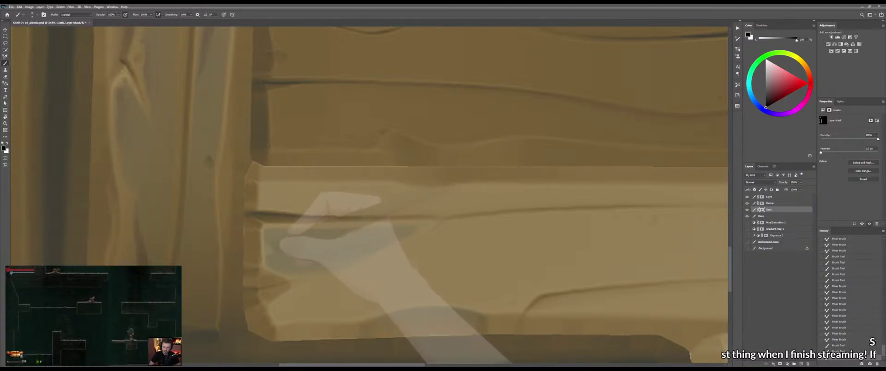
key("ctrl+z")
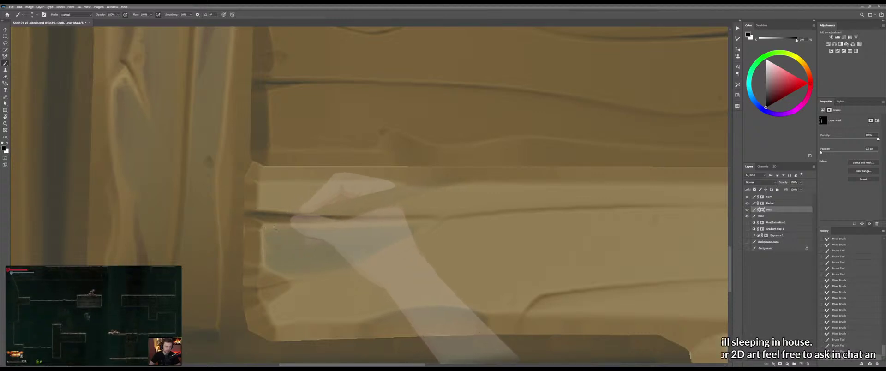
left_click_drag(299, 226, 392, 222)
mouse_move(337, 226)
left_mouse_down()
mouse_move(269, 226)
mouse_move(290, 226)
mouse_move(263, 240)
mouse_move(265, 267)
mouse_move(288, 277)
left_mouse_up()
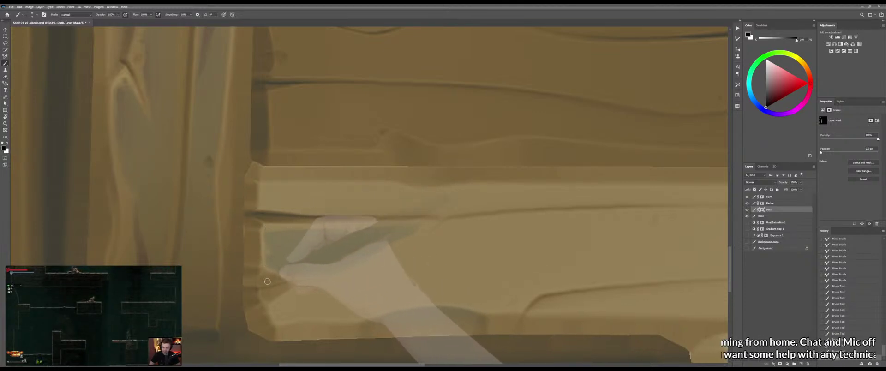
left_click_drag(382, 271, 363, 280)
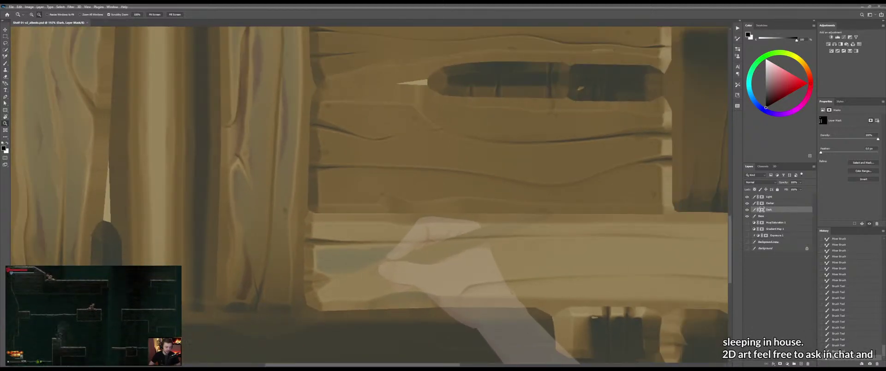
Switch to Marmoset Toolbag, inspect the new plank dent while orbiting the shelf model, and return to Photoshop
key("alt+Tab")
left_click_drag(311, 278, 340, 284)
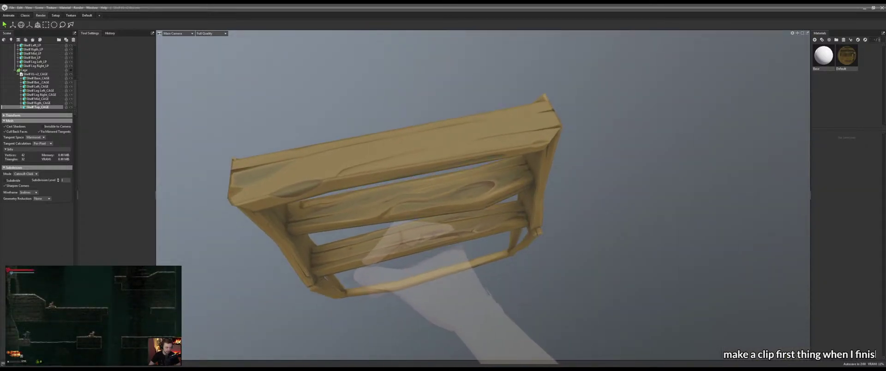
key("alt+Tab")
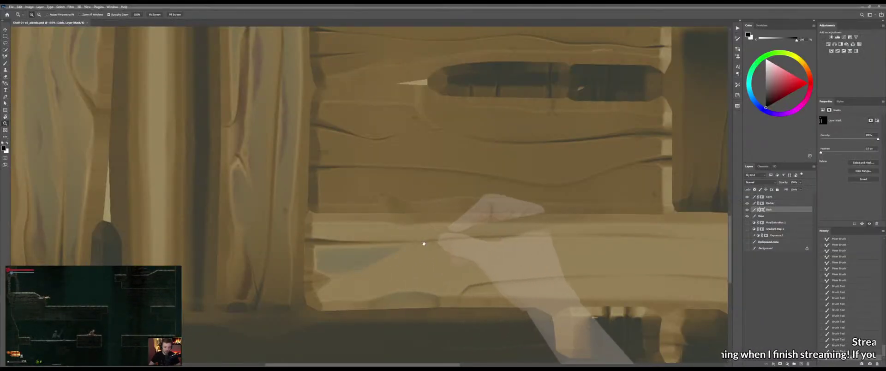
Lasso a loose area around the plank dent, fade its right end with black gradients on the Dark mask, and deselect
left_click_drag(424, 244, 415, 251)
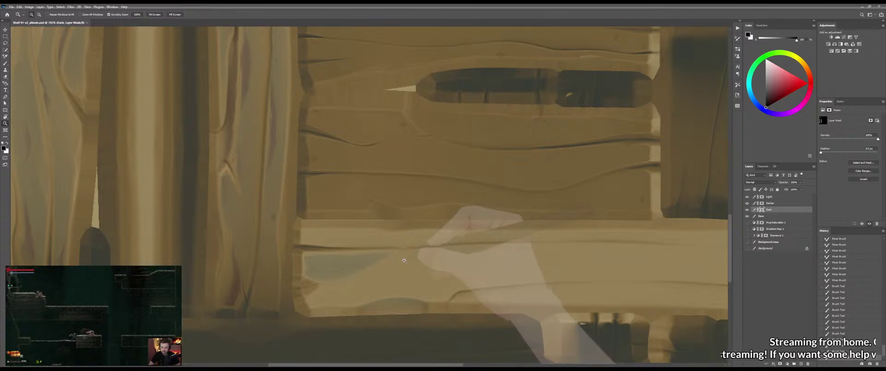
key("l")
mouse_move(391, 236)
left_mouse_down()
mouse_move(350, 295)
mouse_move(411, 231)
left_mouse_up()
key("g")
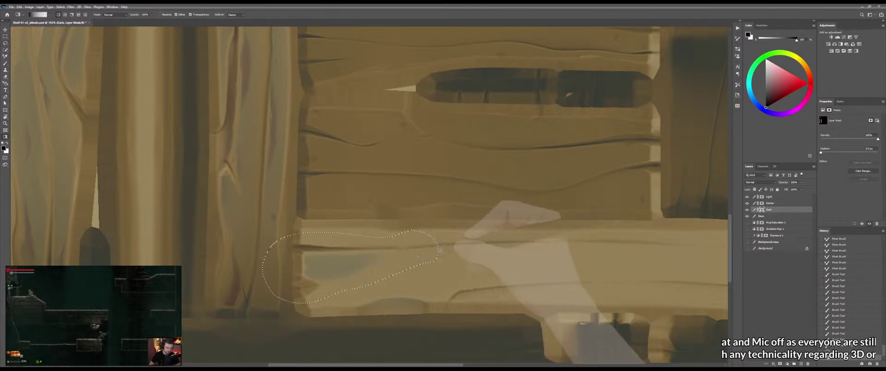
left_click_drag(441, 251, 370, 269)
left_click_drag(463, 251, 353, 272)
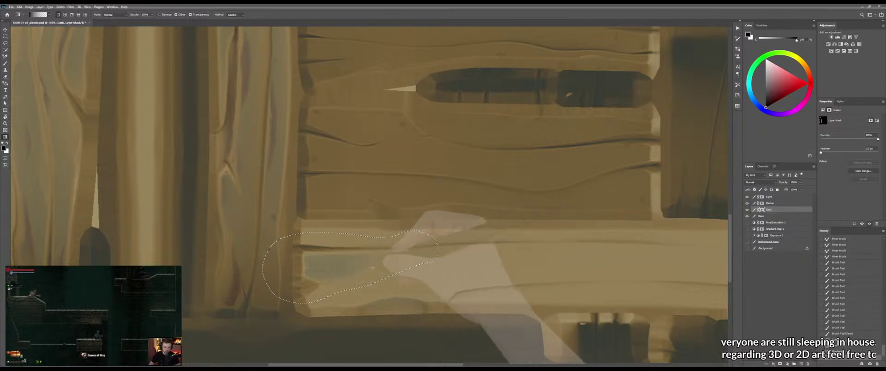
left_click_drag(436, 260, 350, 273)
key("m")
left_click(436, 272)
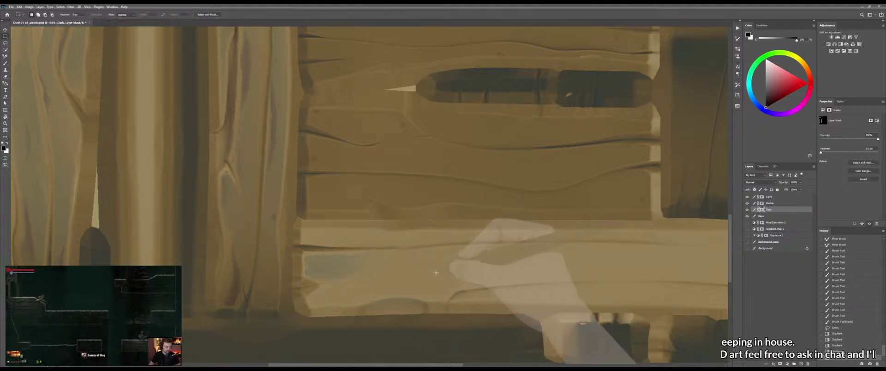
Strengthen the dent's shading near its left edge on the Dark mask with white Brush strokes
left_click_drag(422, 271, 395, 262)
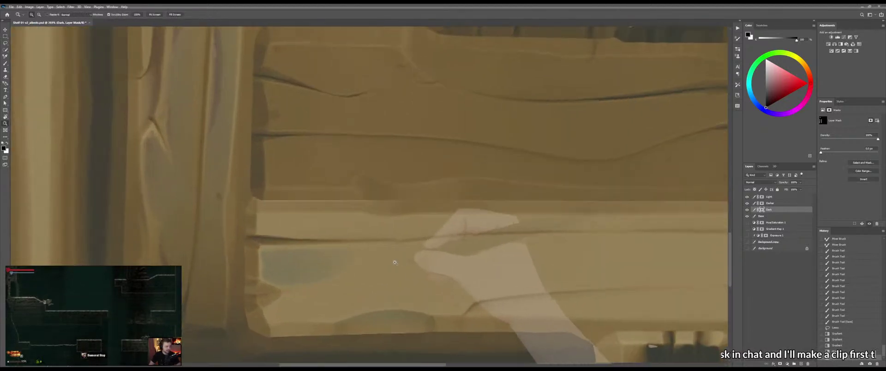
key("b")
left_click_drag(288, 254, 333, 247)
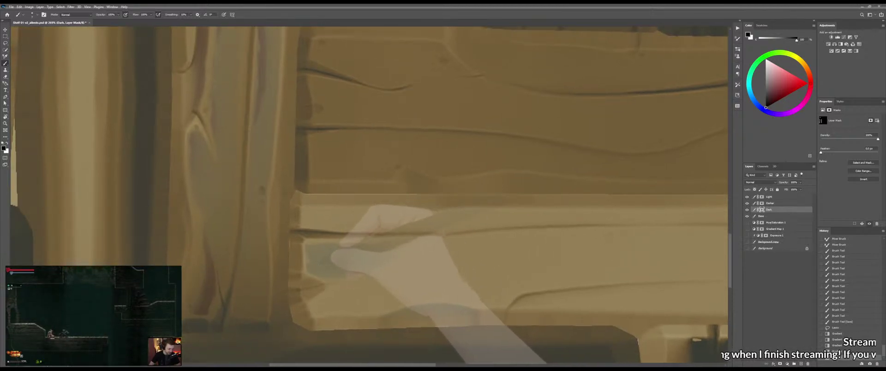
key("x")
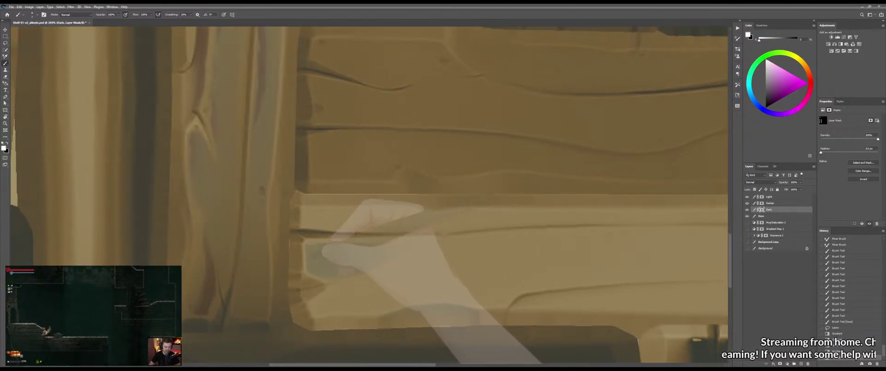
left_click_drag(307, 264, 332, 264)
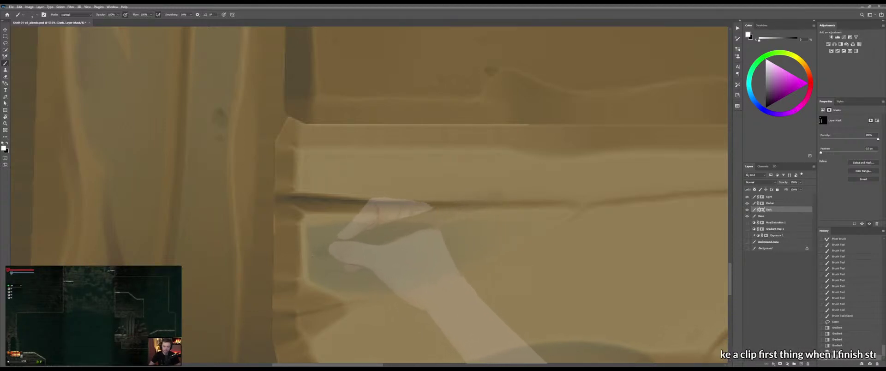
key("ctrl+d")
left_click_drag(318, 245, 309, 252)
left_click_drag(318, 245, 311, 249)
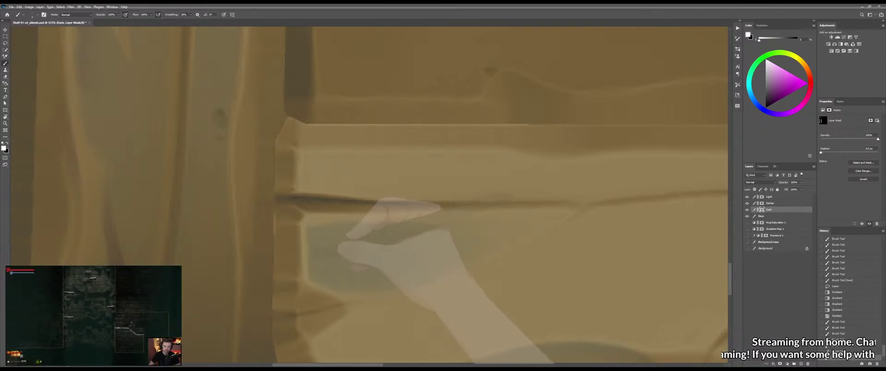
Blend the new white strokes into the dent's left side with the Mixer Brush
key("shift+b")
left_click_drag(327, 252, 318, 256)
mouse_move(328, 254)
left_mouse_down()
mouse_move(320, 270)
mouse_move(348, 269)
left_mouse_up()
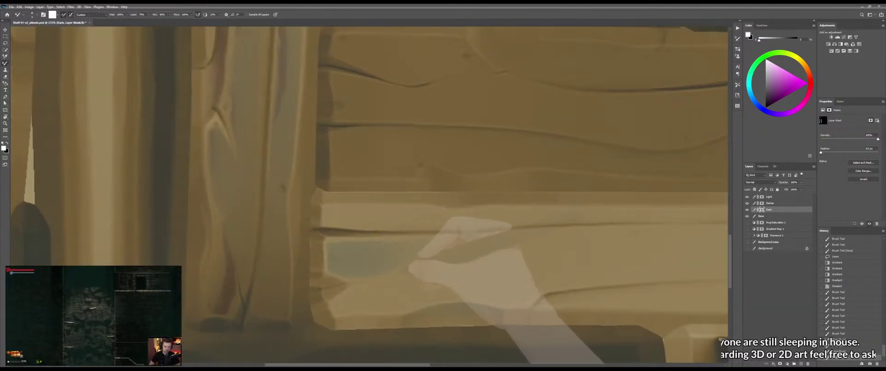
Soften the plank dent's lower edge on the Dark mask with black Mixer Brush and Brush strokes
key("x")
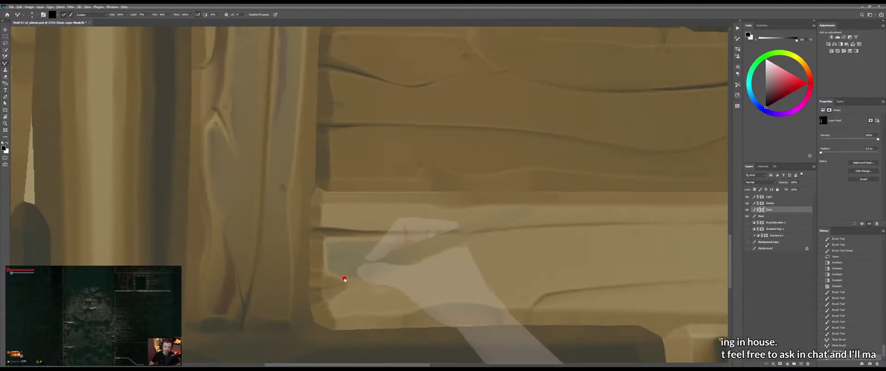
left_click_drag(344, 279, 375, 279)
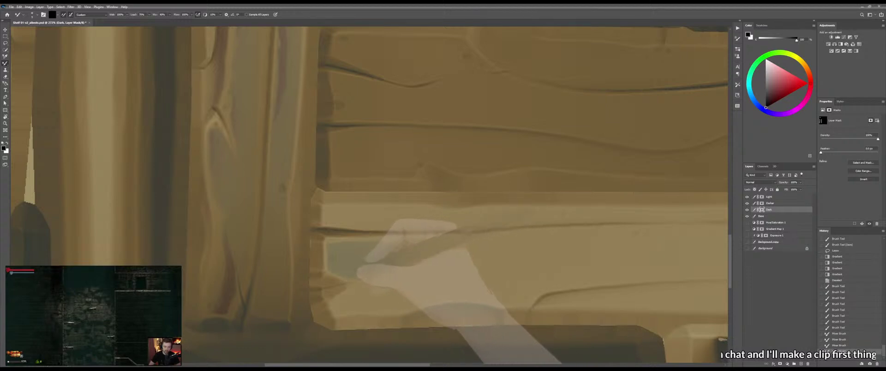
key("shift+b")
key("x")
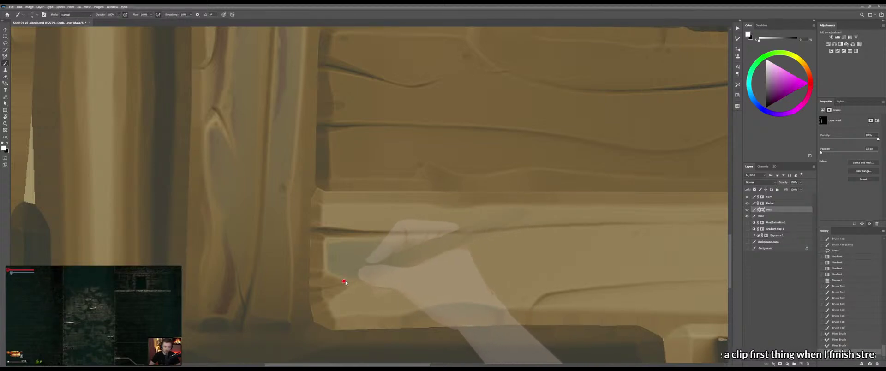
key("x")
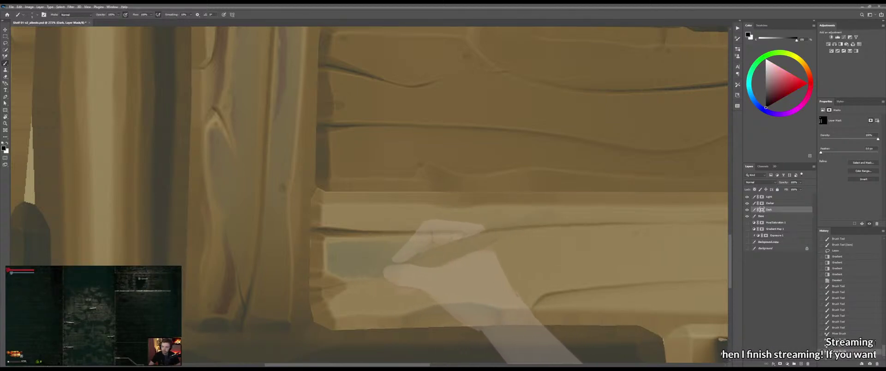
mouse_move(400, 268)
left_mouse_down()
mouse_move(373, 271)
mouse_move(384, 272)
left_mouse_up()
key("shift+b")
key("bracketright")
key("bracketright")
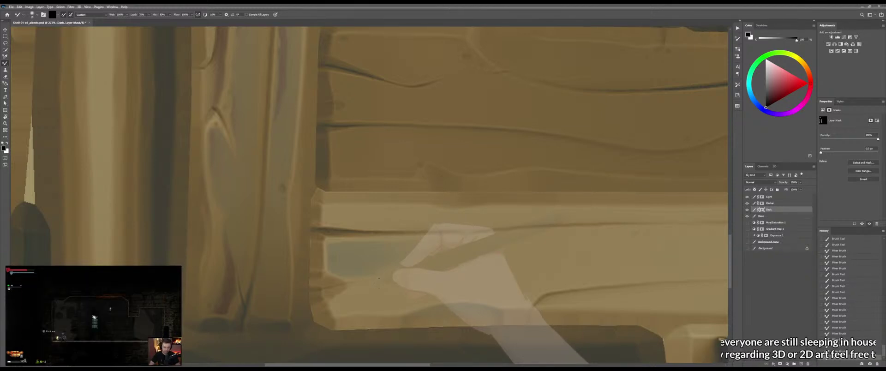
Start a Pen path at the lower plank's lower-left corner, running diagonally up along the plank and down to the crack's start
key("z")
mouse_move(388, 254)
left_mouse_down()
mouse_move(374, 260)
mouse_move(371, 235)
left_mouse_up()
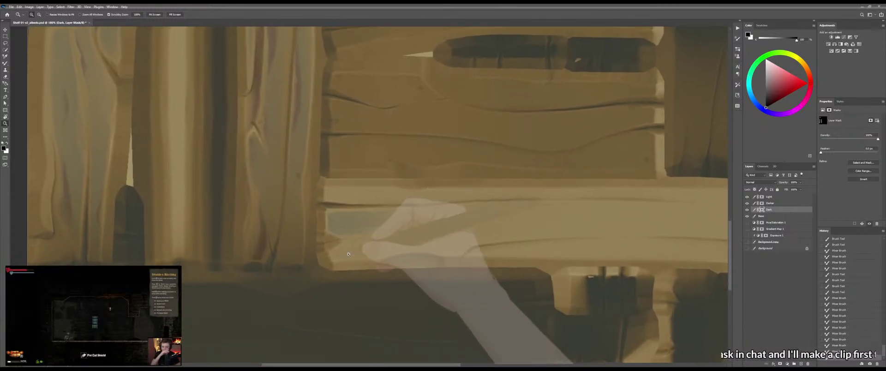
left_click_drag(338, 254, 347, 258)
key("p")
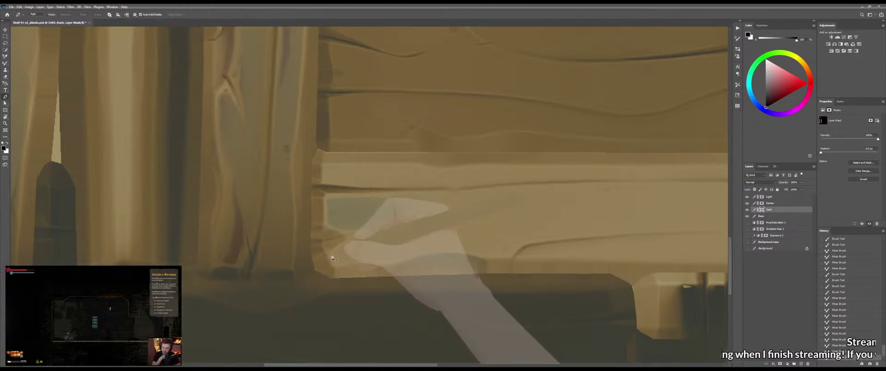
left_click(331, 253)
left_click(335, 266)
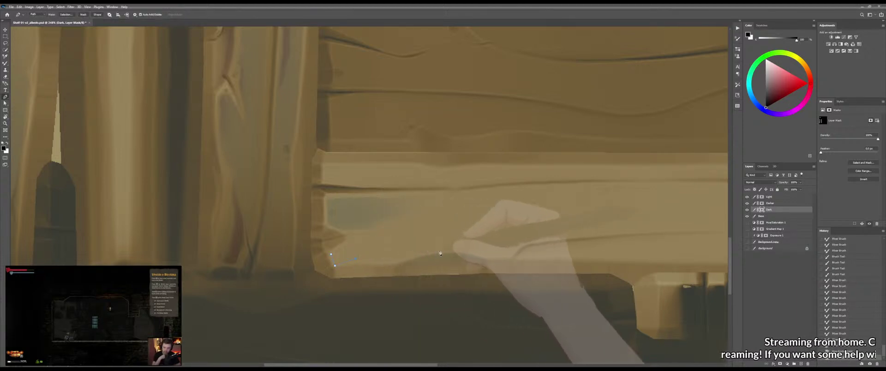
left_click(412, 240)
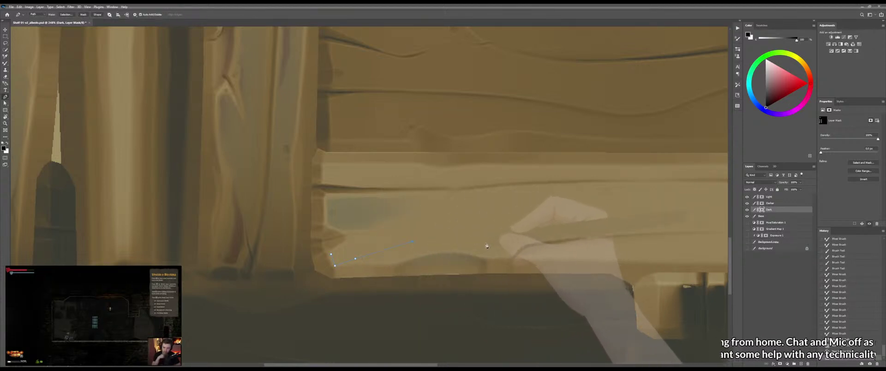
left_click(478, 229)
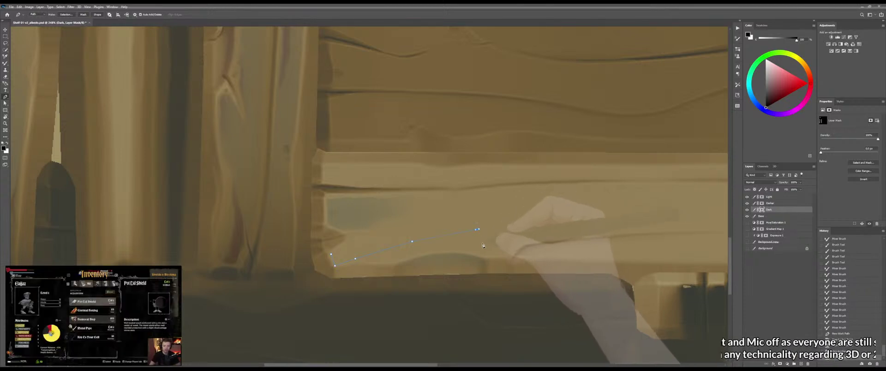
left_click(483, 245)
key("ctrl+z")
left_click(495, 229)
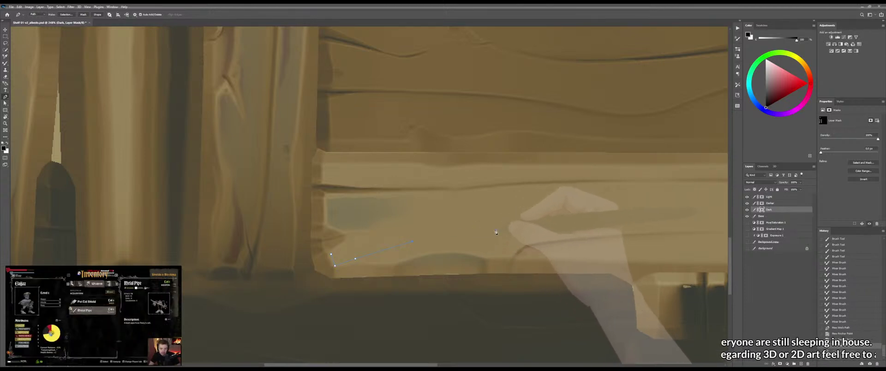
left_click(486, 252)
left_click(509, 254)
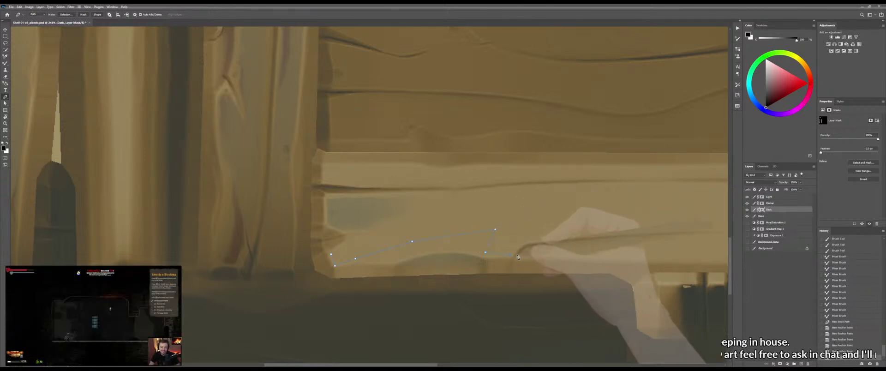
Continue the Pen path along the lower crack, return it above through the plank, and close it at the first anchor point
left_click_drag(545, 236, 442, 238)
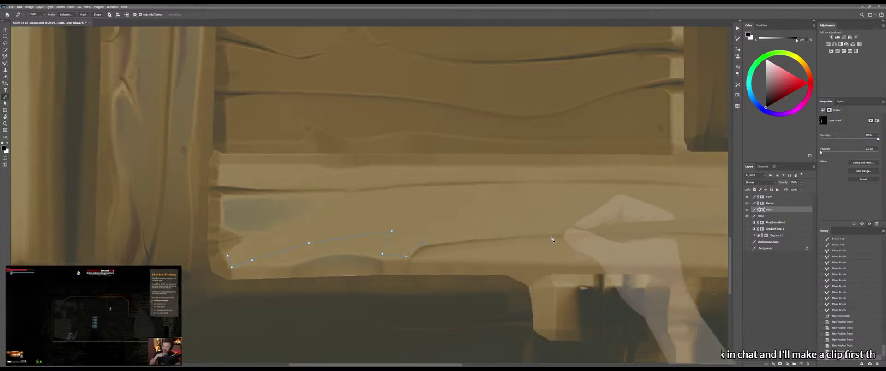
left_click_drag(557, 230, 455, 228)
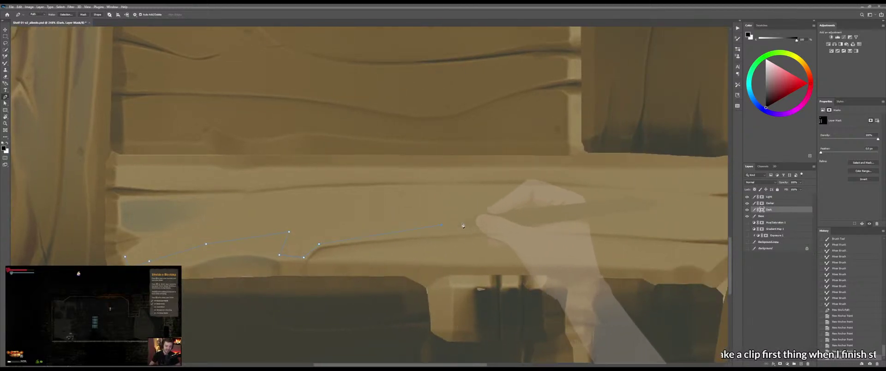
left_click(441, 225)
left_click(475, 229)
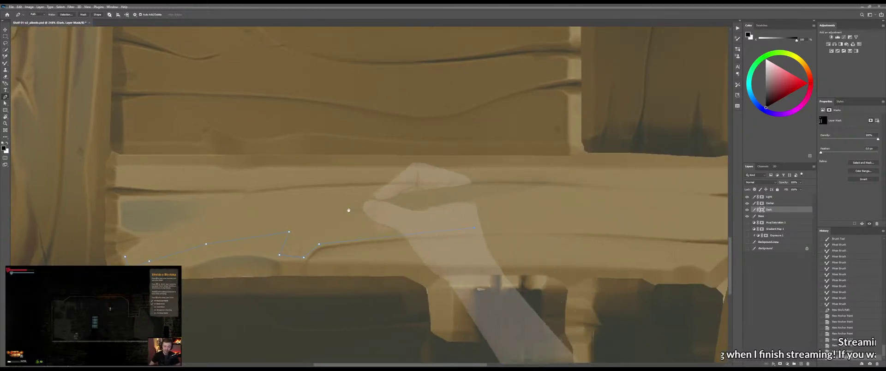
left_click_drag(355, 198, 475, 206)
left_click(408, 214)
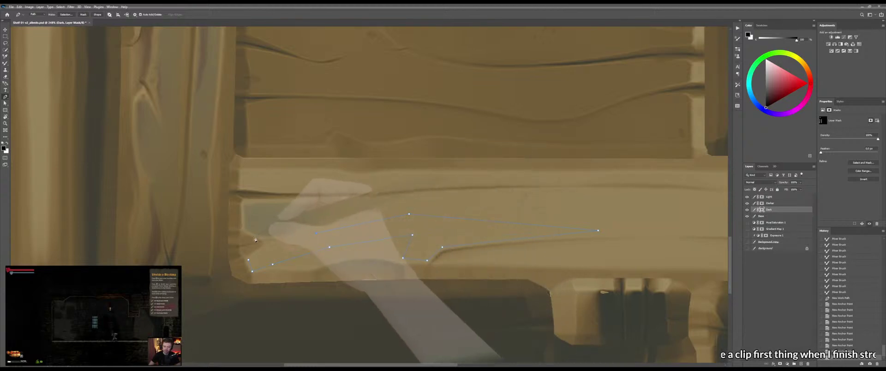
left_click(248, 262)
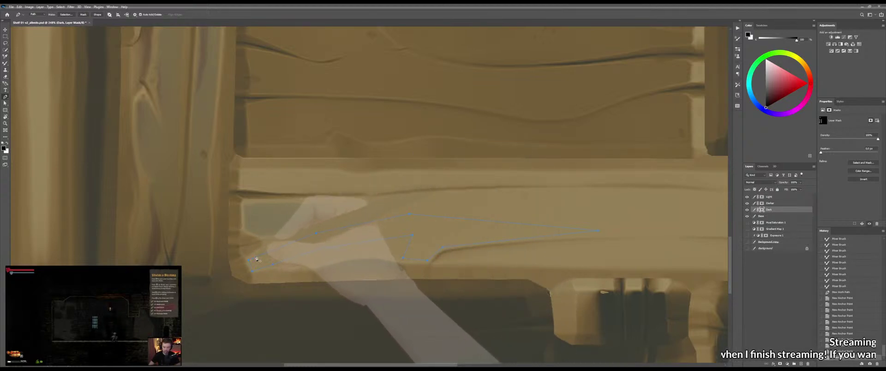
Reshape the path's upper edge by adding, moving and deleting anchor points from its left end to its peak
left_click(261, 255)
left_click(294, 241)
left_click(277, 250)
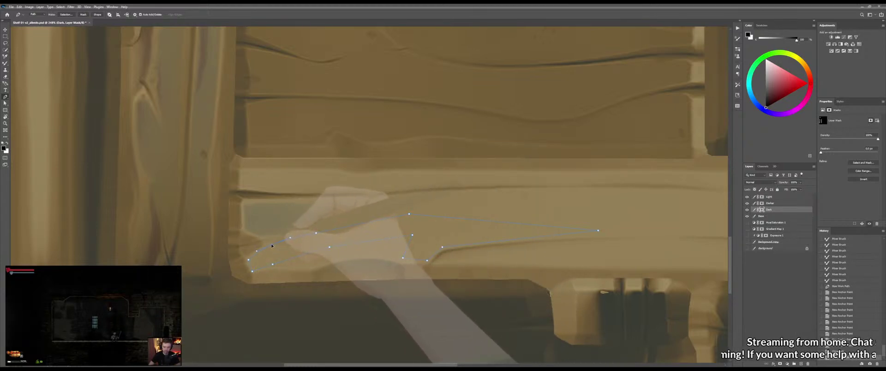
left_click(272, 246)
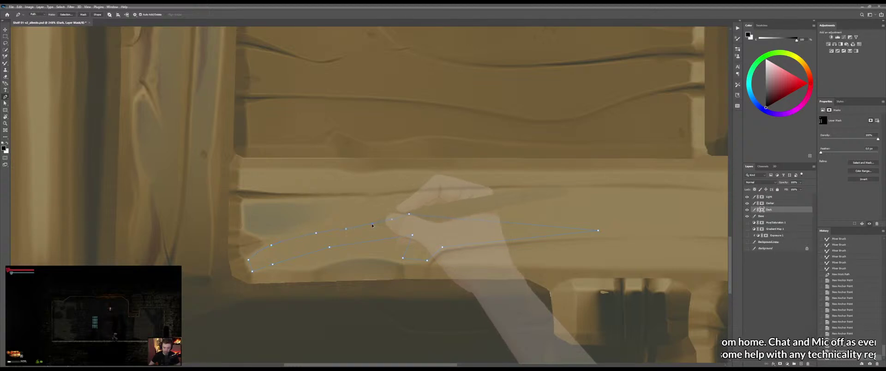
left_click(372, 224)
left_click(411, 216)
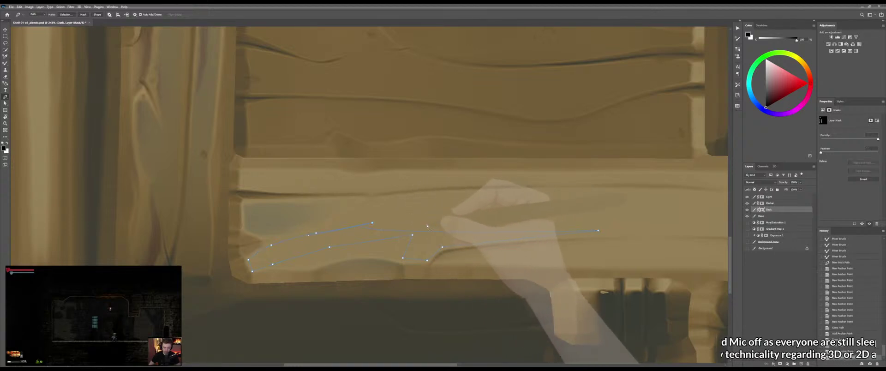
left_click(459, 221)
left_click(390, 219)
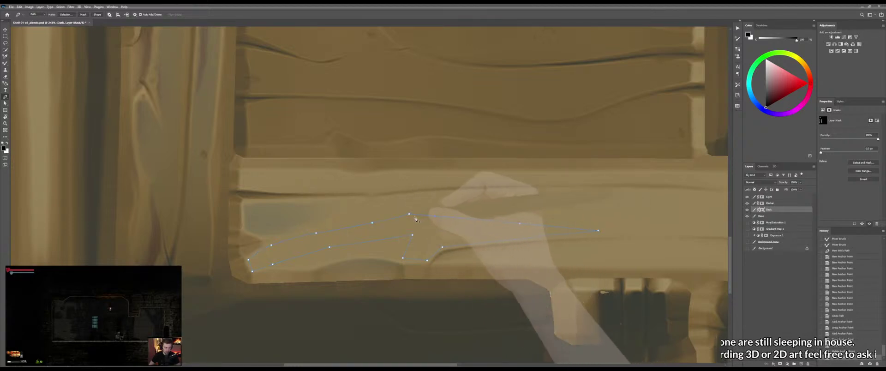
left_click(423, 220)
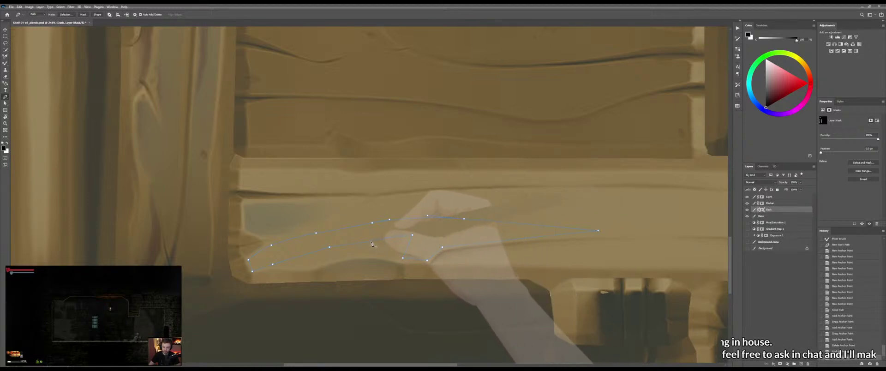
Curve the left part of the path's lower edge by adding and moving anchor points and deleting surplus ones
left_click(307, 254)
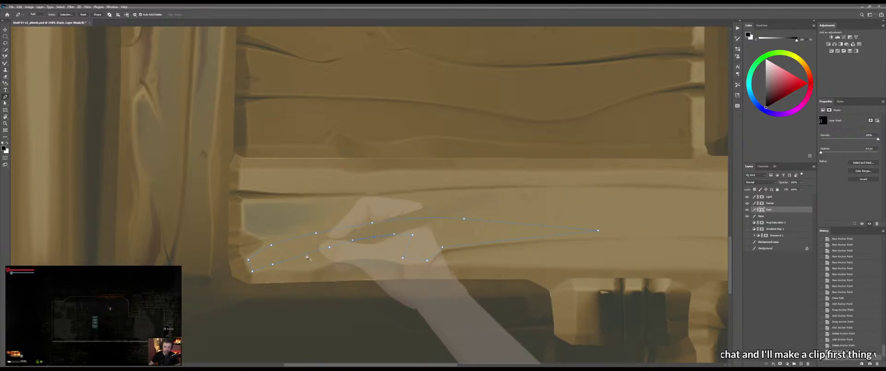
left_click_drag(307, 255, 325, 258)
left_click(317, 260, "ctrl")
left_click(329, 249)
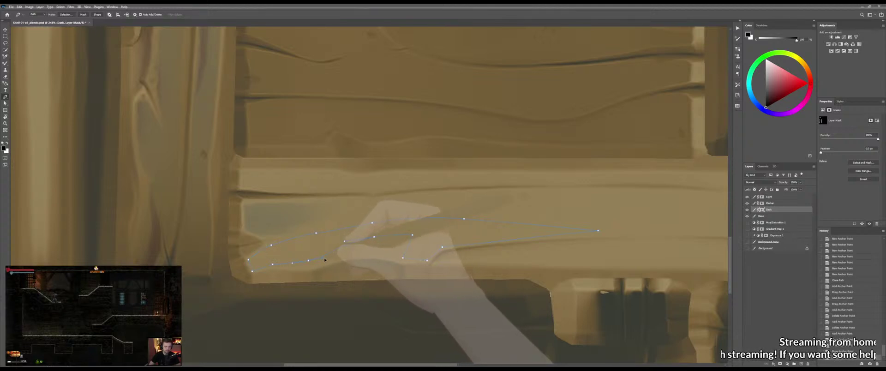
left_click(272, 265)
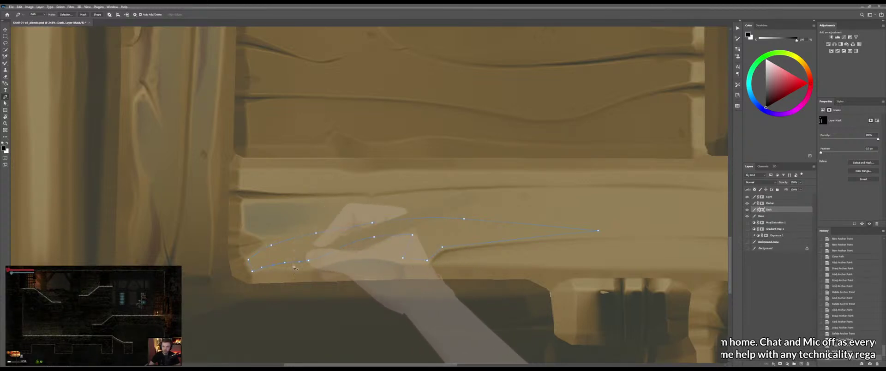
Round the path's notch at the crack's start and fit its lower edge along the crack with adjusted anchor points
left_click_drag(380, 256, 324, 251)
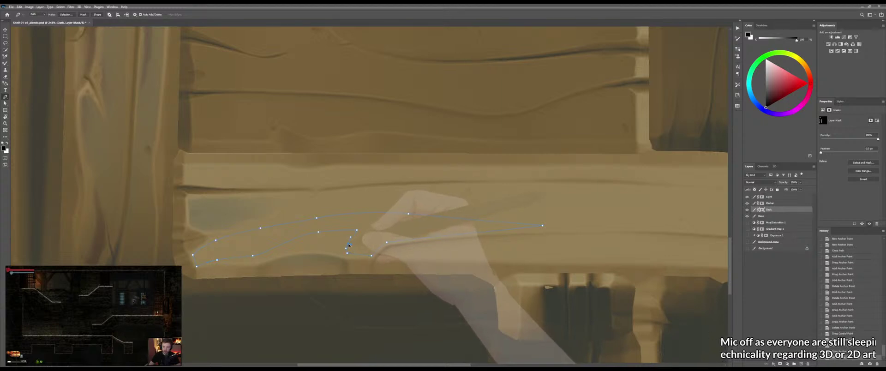
left_click(350, 245)
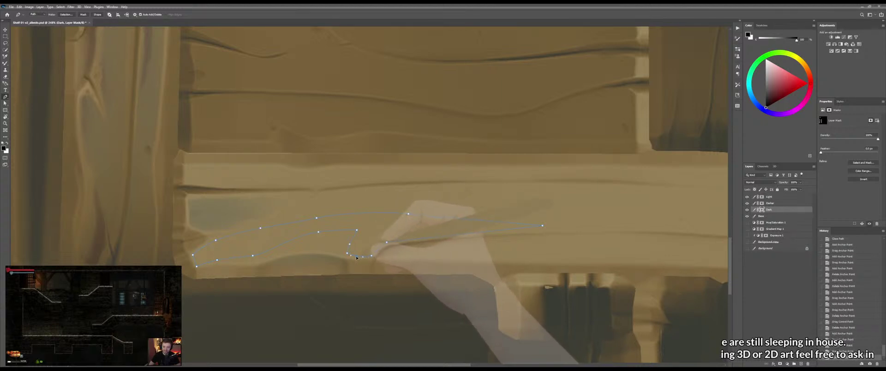
left_click_drag(357, 258, 386, 241)
left_click(404, 241)
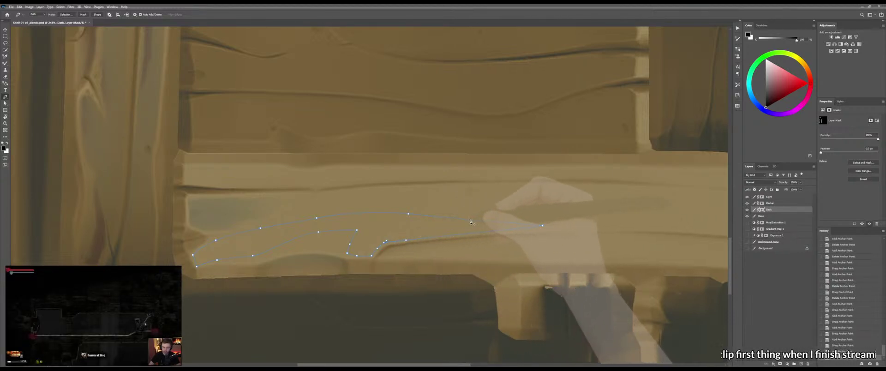
left_click(464, 235)
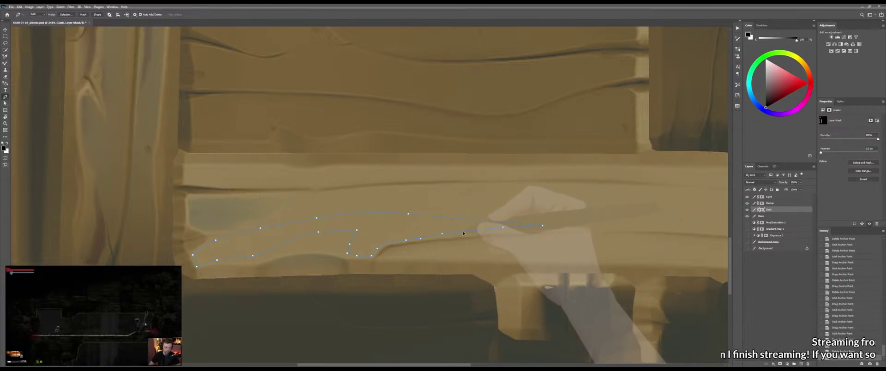
left_click_drag(463, 235, 461, 231)
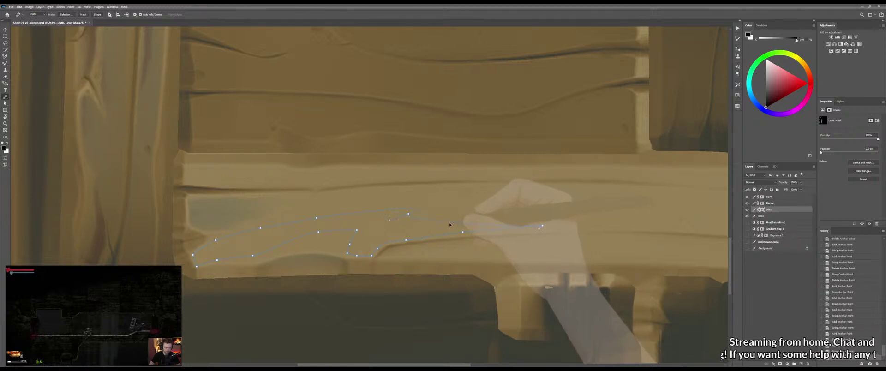
Refine the path's upper edge between its peak and right tip with adjusted anchor points, and check the overall shape
left_click(456, 219)
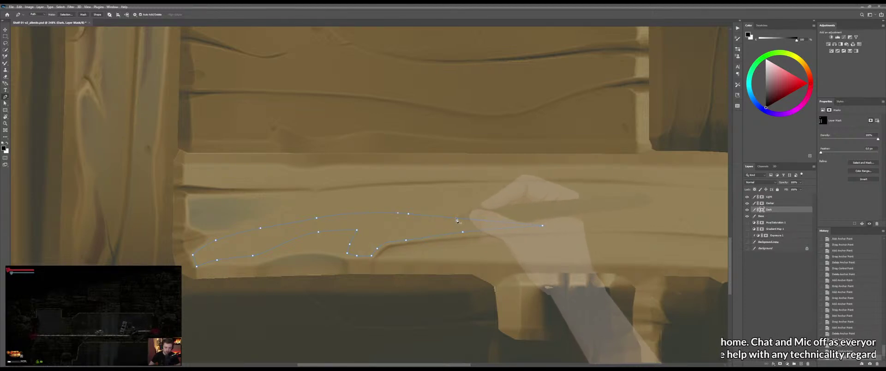
left_click(443, 224)
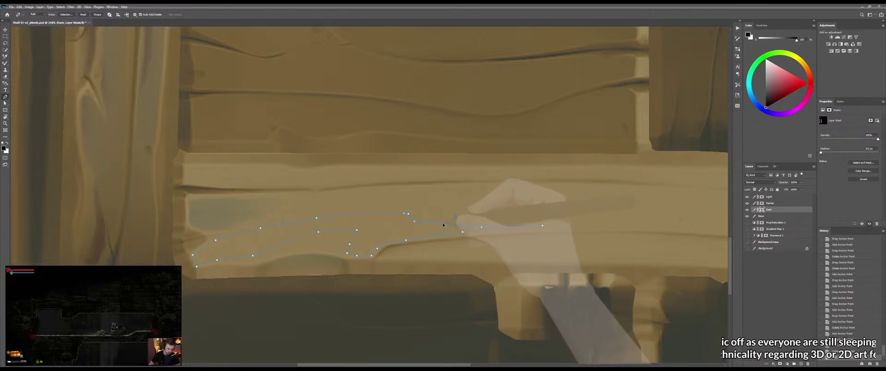
left_click_drag(443, 225, 446, 224)
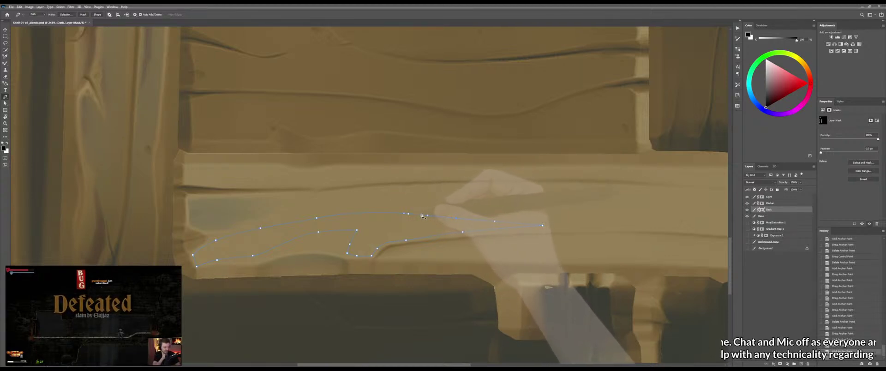
key("z")
left_click_drag(432, 215, 414, 220)
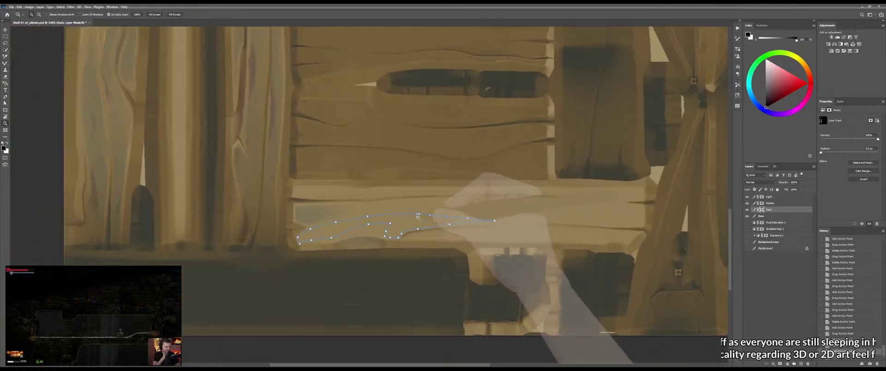
key("p")
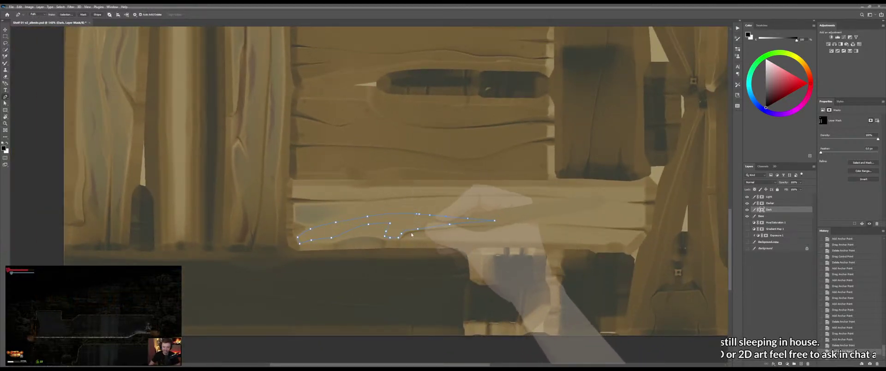
Convert the dent path into a selection and fill it with a white gradient on the Dark layer's mask
key("ctrl+Return")
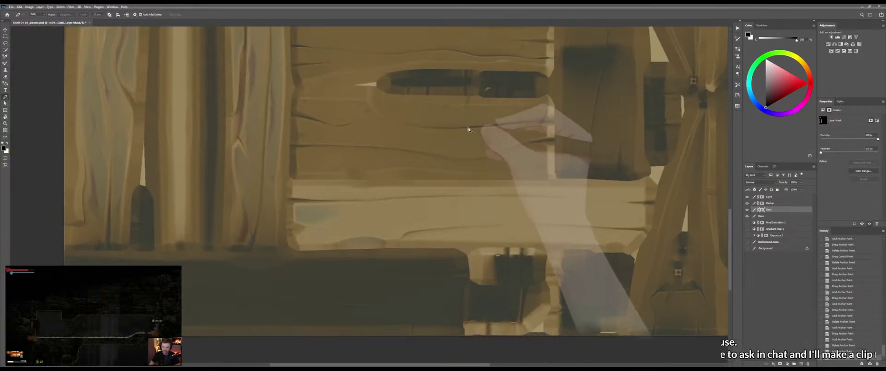
key("g")
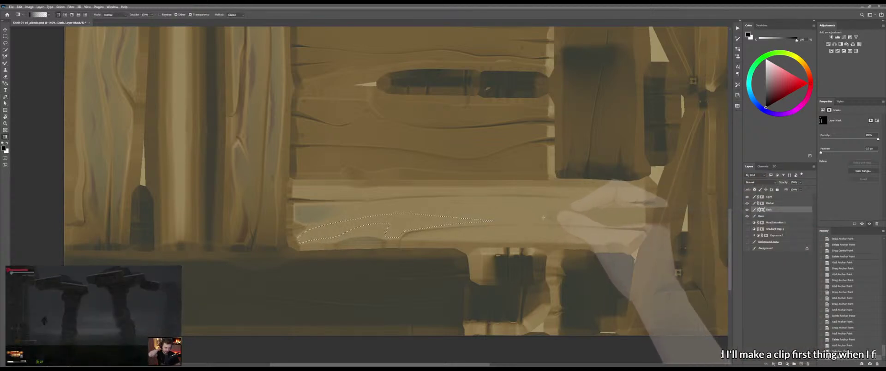
key("x")
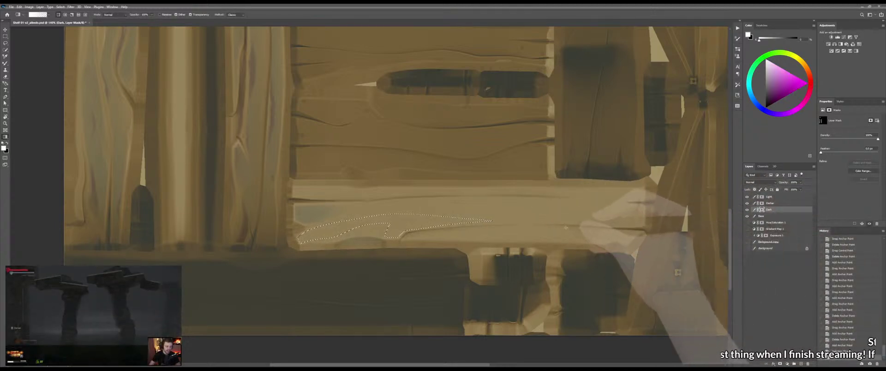
left_click_drag(564, 225, 579, 228)
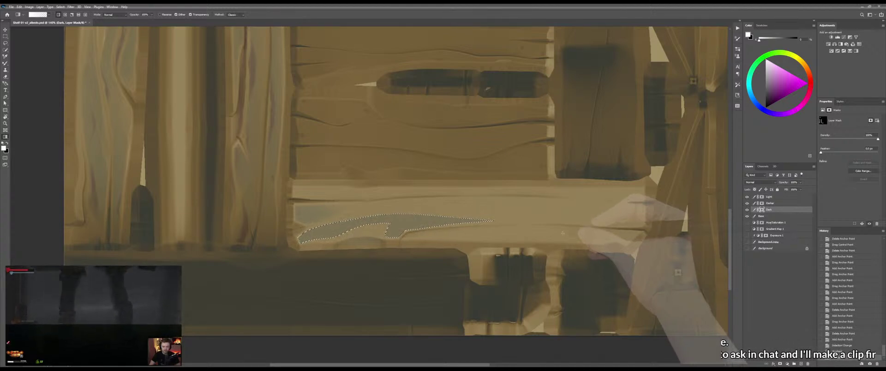
Fade the dent's right tip, left end and lower side with black gradients on the mask, and deselect
key("x")
left_click_drag(541, 219, 464, 220)
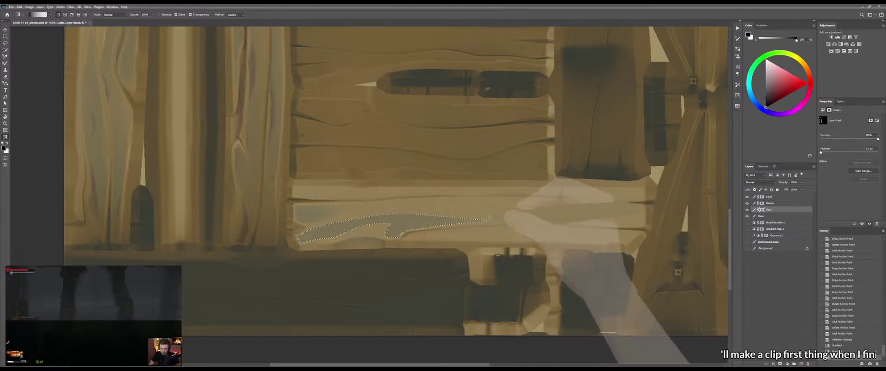
left_click_drag(247, 231, 319, 229)
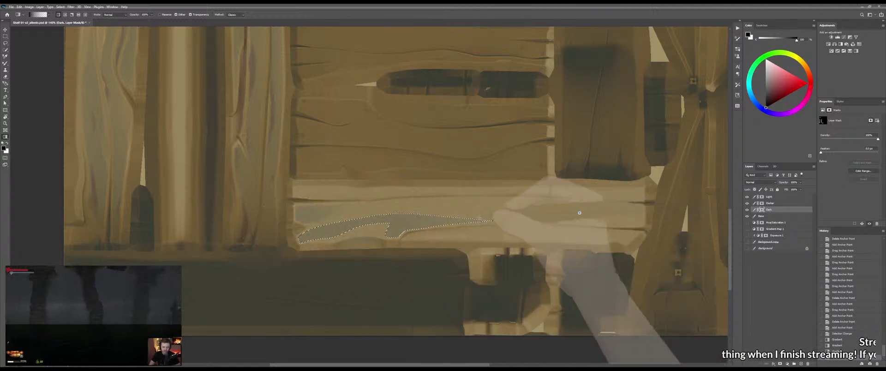
left_click_drag(367, 266, 395, 230)
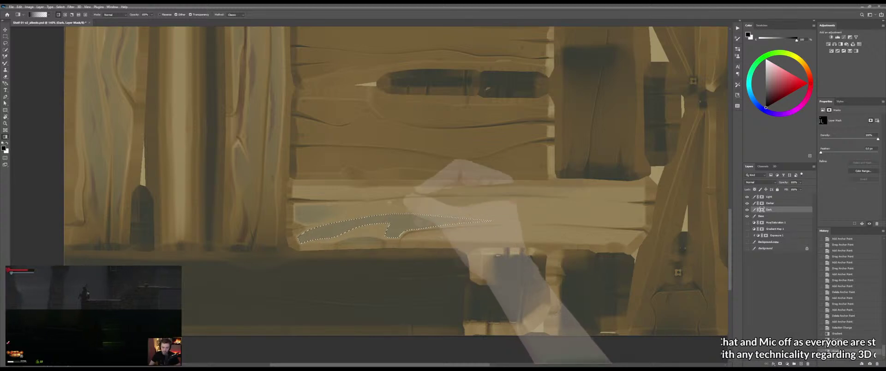
mouse_move(389, 223)
left_mouse_down()
mouse_move(425, 225)
mouse_move(381, 222)
mouse_move(396, 221)
left_mouse_up()
key("m")
left_click(412, 198)
Soften the lower edge of the dent's left part with a Mixer Brush stroke toward the notch
key("z")
left_click(395, 220)
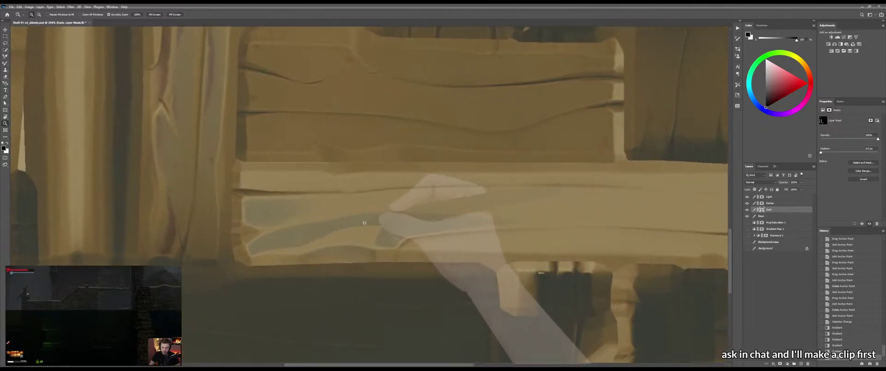
key("b")
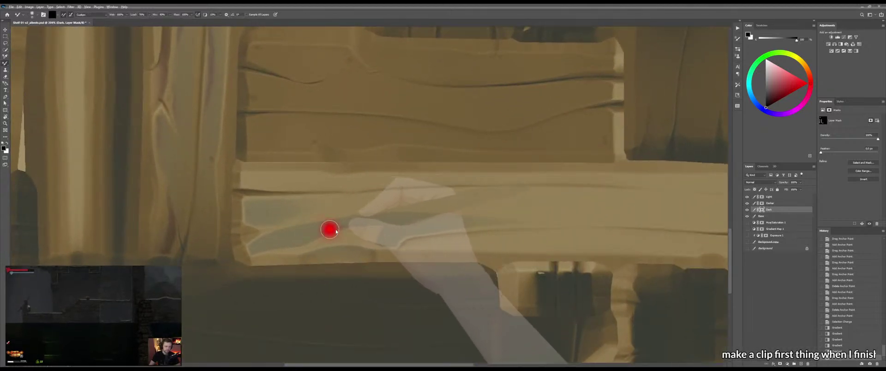
mouse_move(263, 257)
left_mouse_down()
mouse_move(272, 256)
mouse_move(249, 257)
mouse_move(304, 249)
mouse_move(347, 230)
mouse_move(343, 244)
mouse_move(379, 237)
left_mouse_up()
Blend the left side of the notch with a smaller Mixer Brush, and smooth the dent's right tip and left end
key("shift+b")
key("bracketleft")
left_click_drag(382, 226, 378, 237)
left_click_drag(384, 228, 377, 239)
mouse_move(381, 228)
left_mouse_down()
mouse_move(376, 241)
mouse_move(564, 229)
left_mouse_up()
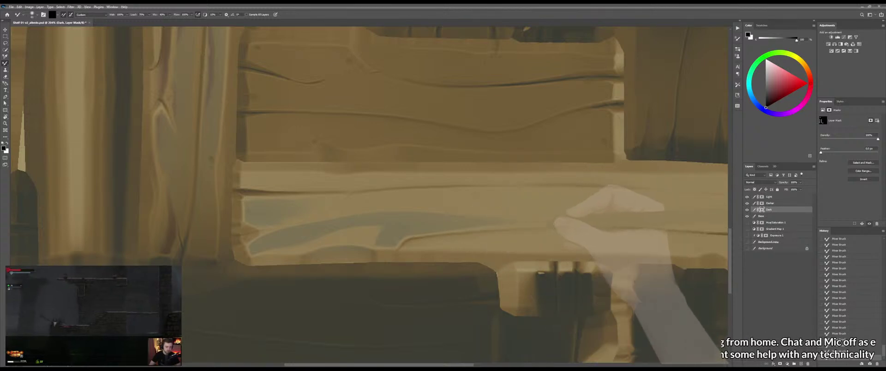
left_click_drag(255, 228, 251, 233)
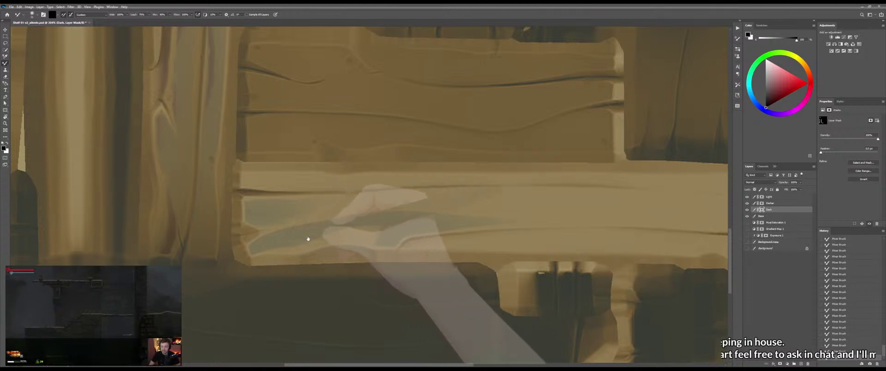
left_click_drag(298, 239, 317, 235)
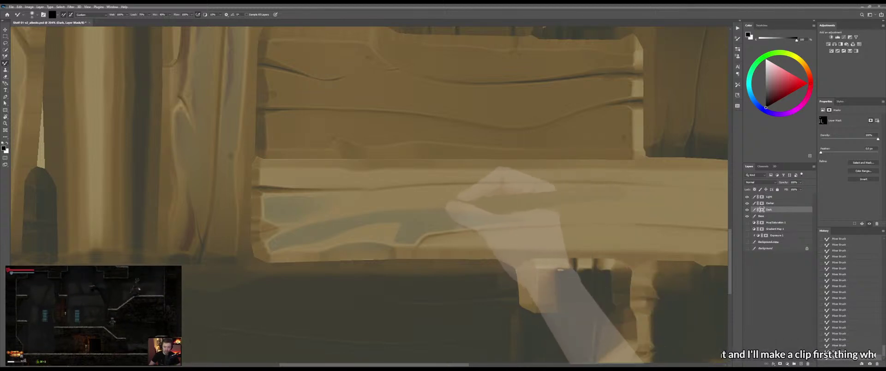
Switch to Marmoset Toolbag to examine the new dent on the 3D shelf model, and return to Photoshop
key("ctrl+space")
left_click_drag(447, 216, 378, 218)
left_click(377, 218, "alt")
left_click(389, 112)
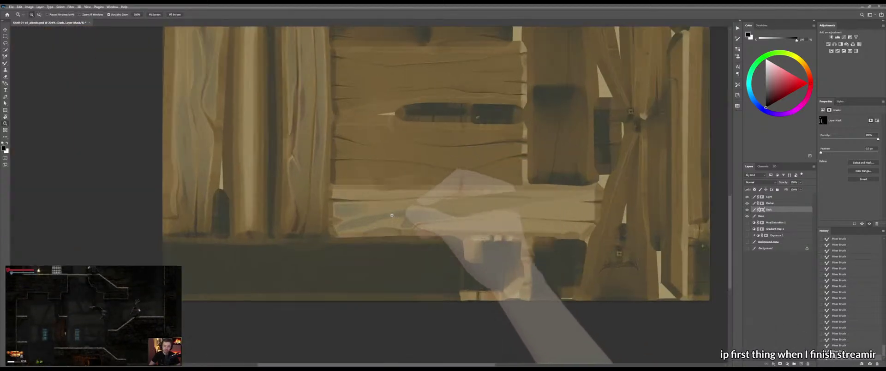
left_click(388, 106)
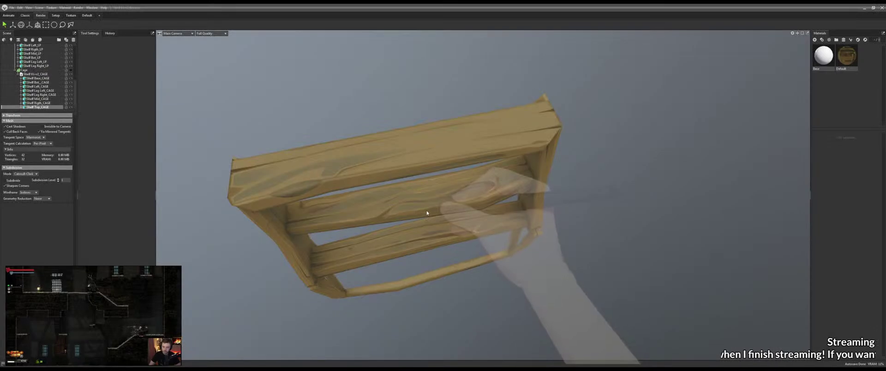
left_click_drag(429, 203, 480, 221)
key("alt+Tab")
Paint white Brush strokes on the Dark mask along the notch beside the crack's start and blend them with the Mixer Brush
left_click_drag(419, 217, 424, 212)
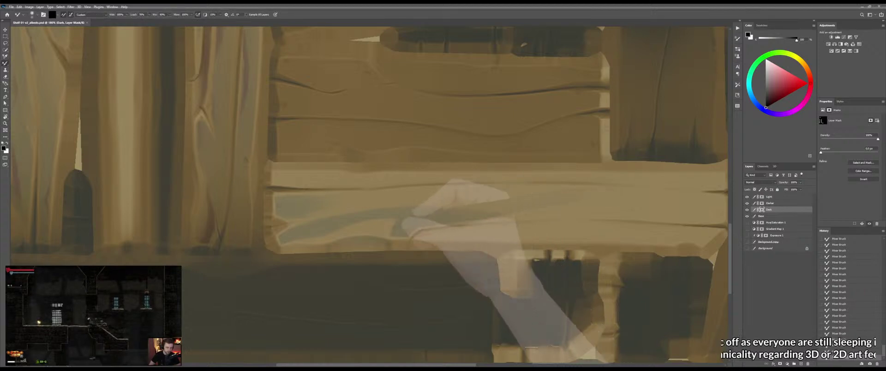
key("z")
left_click_drag(371, 220, 389, 221)
key("b")
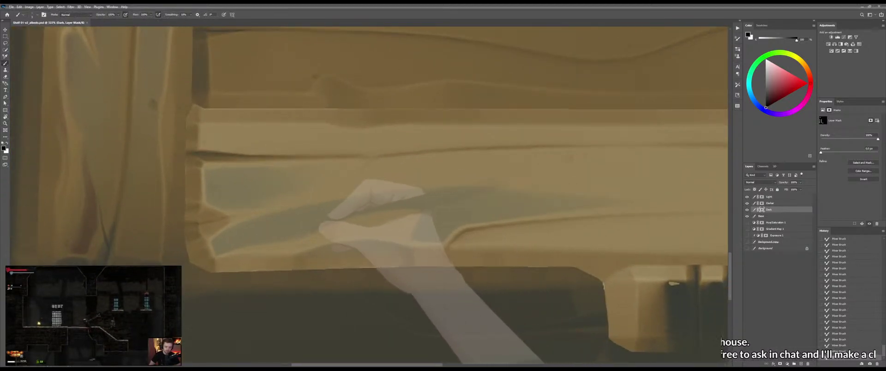
key("x")
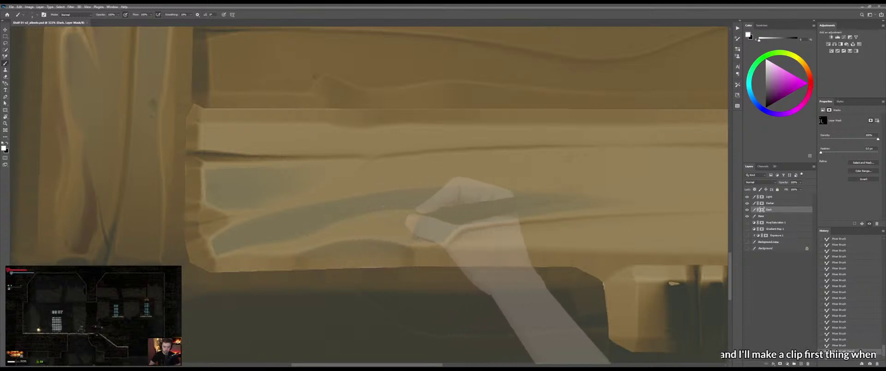
left_click_drag(408, 234, 401, 233)
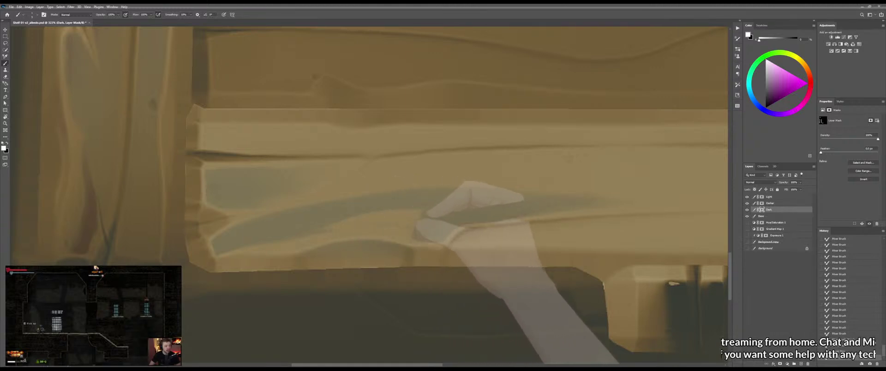
mouse_move(414, 231)
left_mouse_down()
mouse_move(397, 225)
mouse_move(416, 236)
left_mouse_up()
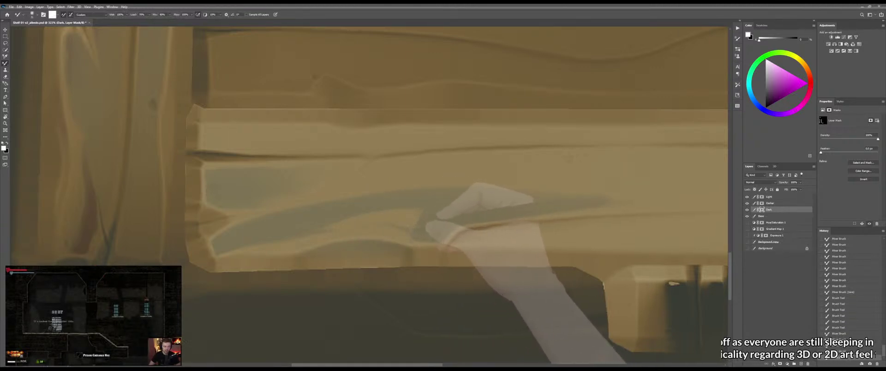
mouse_move(423, 211)
left_mouse_down()
mouse_move(373, 211)
mouse_move(385, 208)
mouse_move(392, 225)
mouse_move(432, 232)
left_mouse_up()
Deepen the shading inside the notch with finer Brush strokes and smooth its left edge with the Mixer Brush
key("b")
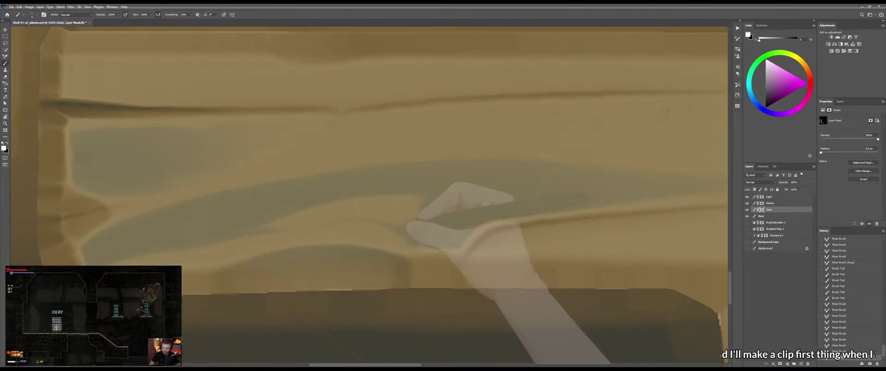
mouse_move(398, 234)
left_mouse_down()
mouse_move(409, 241)
mouse_move(403, 230)
left_mouse_up()
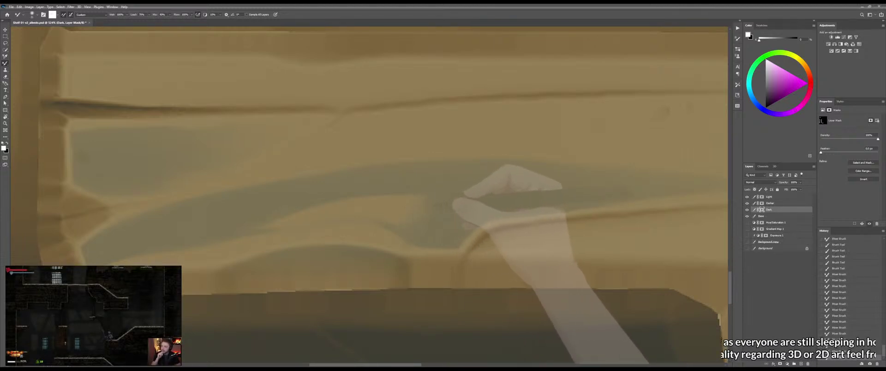
mouse_move(429, 222)
left_mouse_down()
mouse_move(390, 235)
mouse_move(423, 223)
left_mouse_up()
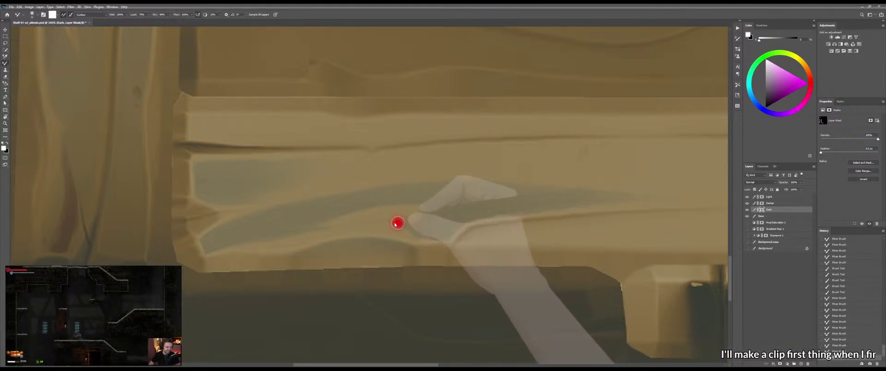
left_click_drag(425, 213, 415, 220)
mouse_move(424, 214)
left_mouse_down()
mouse_move(409, 211)
mouse_move(440, 214)
left_mouse_up()
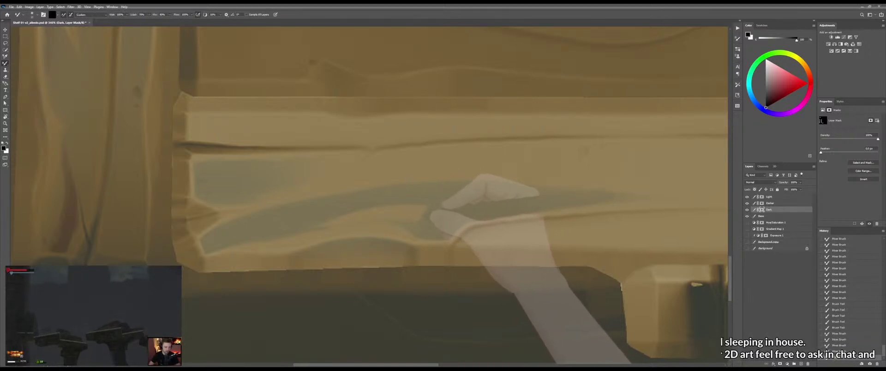
Blend the dent's lower edge left of the notch with repeated black Mixer Brush strokes on the mask
key("ctrl+space")
mouse_move(424, 225)
left_mouse_down()
mouse_move(376, 231)
mouse_move(384, 229)
mouse_move(362, 221)
mouse_move(380, 216)
left_mouse_up()
mouse_move(356, 224)
left_mouse_down()
mouse_move(393, 212)
mouse_move(381, 216)
left_mouse_up()
left_click_drag(354, 223, 372, 216)
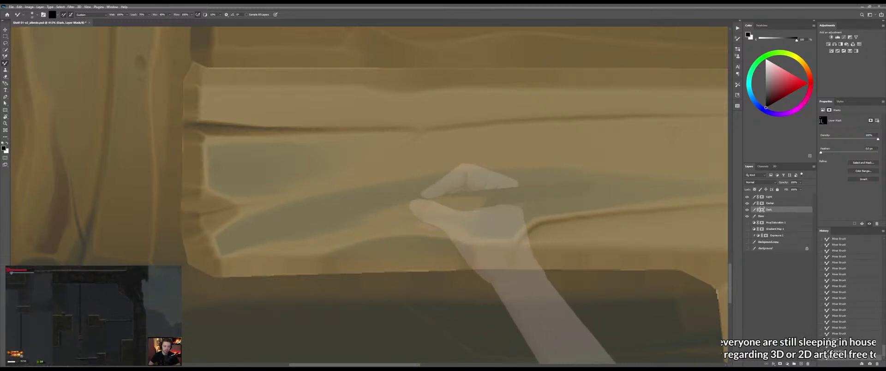
Define the lower edge of the dent's left part with white Brush strokes from the light ridge toward the left end
key("z")
mouse_move(409, 224)
left_mouse_down()
mouse_move(366, 236)
mouse_move(408, 218)
left_mouse_up()
key("b")
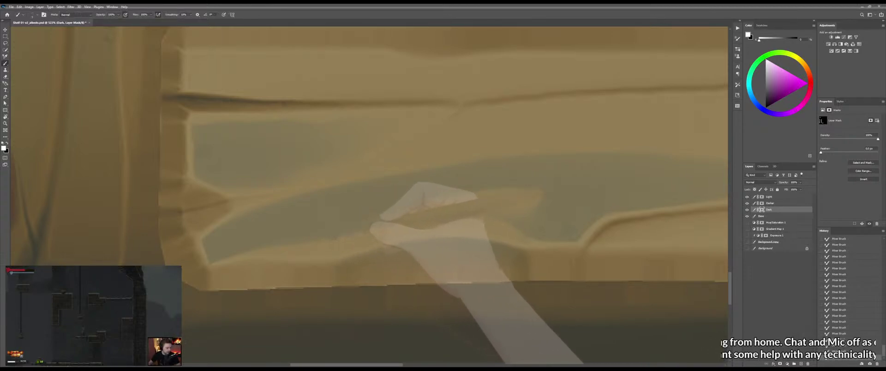
mouse_move(357, 234)
left_mouse_down()
mouse_move(260, 250)
mouse_move(270, 249)
left_mouse_up()
Sharpen the notch's lower corner and left edge by alternating white Brush strokes with Mixer Brush blending
key("b")
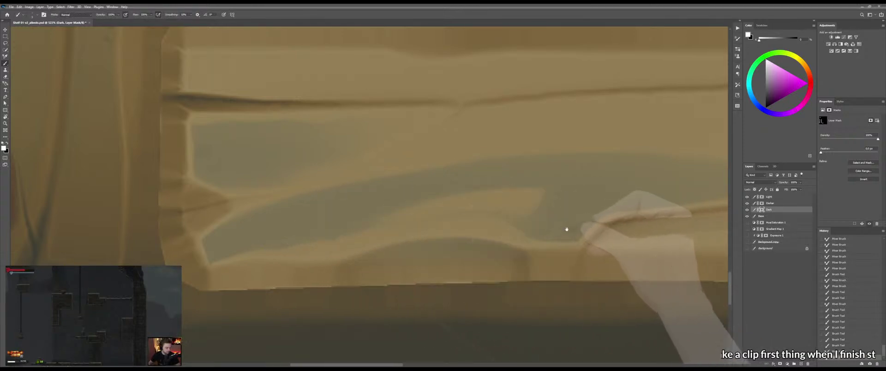
left_click_drag(565, 230, 485, 236)
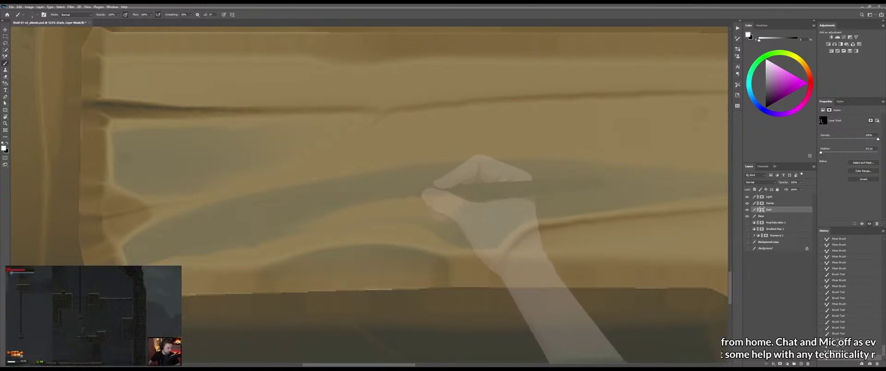
key("shift+b")
left_click_drag(444, 235, 418, 224)
key("shift+b")
left_click_drag(409, 200, 363, 224)
Check the dent against the whole plank and refine the notch's shading near the crack's start with Brush and Mixer Brush
key("ctrl+space")
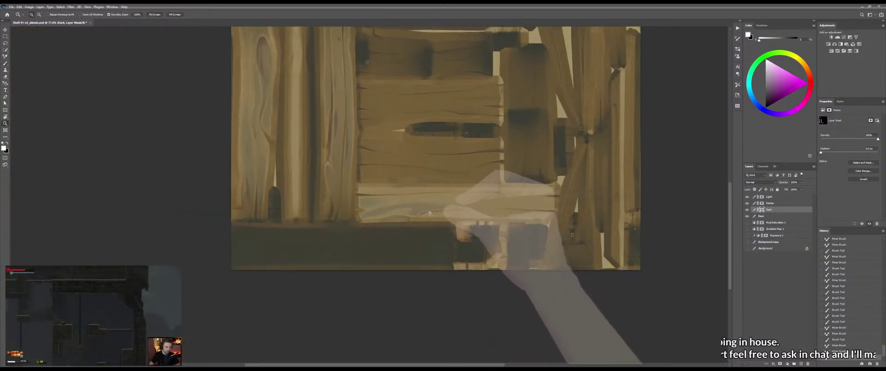
left_click_drag(419, 215, 459, 213)
key("ctrl+space")
left_click_drag(392, 220, 406, 218)
key("b")
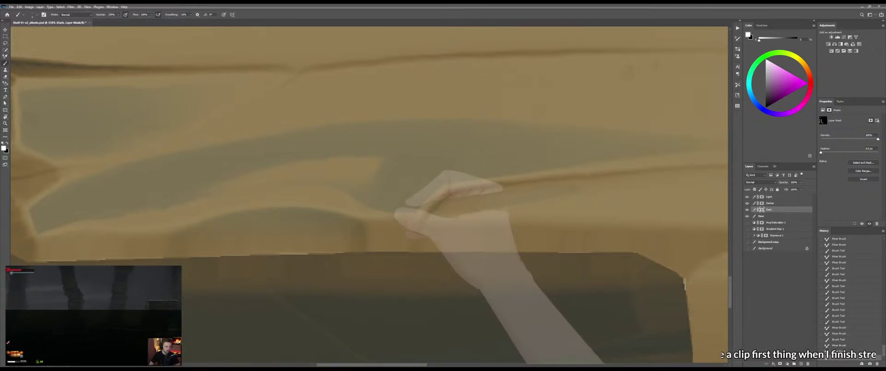
key("shift+b")
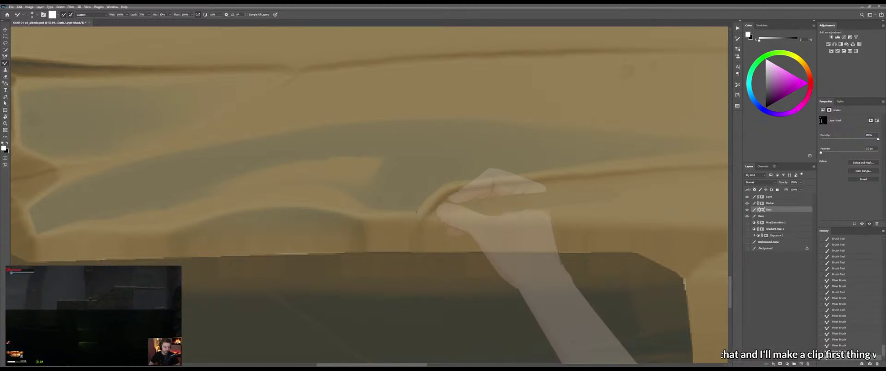
Blend the dark shading around the curled crack on the bottom plank and check the shelf model in Marmoset Toolbag
mouse_move(421, 215)
left_mouse_down()
mouse_move(440, 200)
mouse_move(406, 216)
mouse_move(438, 201)
left_mouse_up()
mouse_move(427, 209)
left_mouse_down()
mouse_move(477, 185)
mouse_move(350, 225)
mouse_move(401, 223)
left_mouse_up()
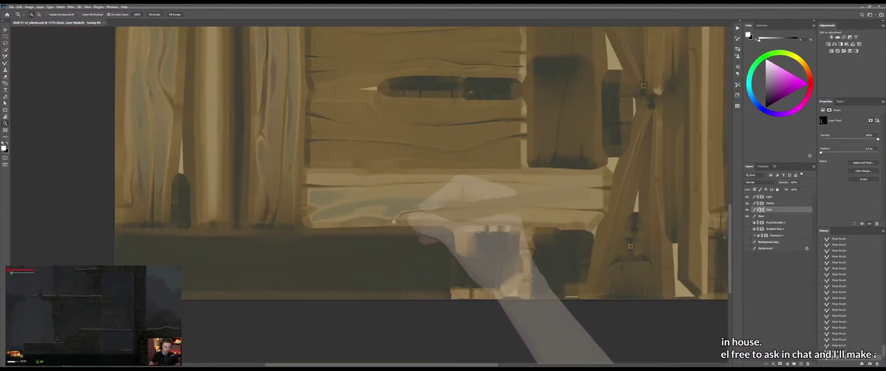
key("alt+Tab")
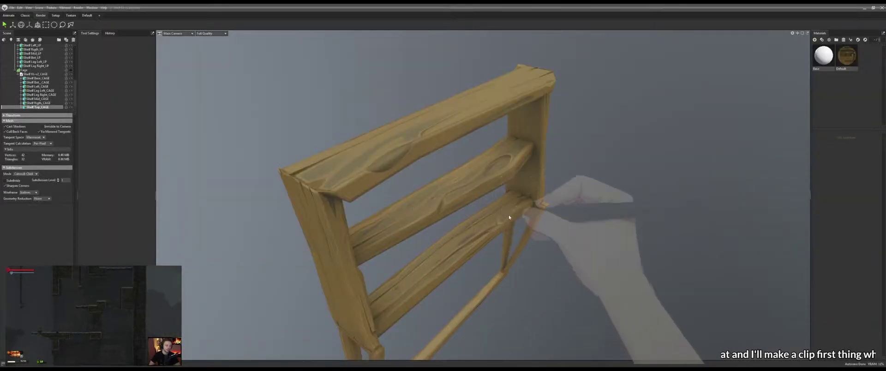
left_click_drag(509, 214, 448, 223)
key("alt+Tab")
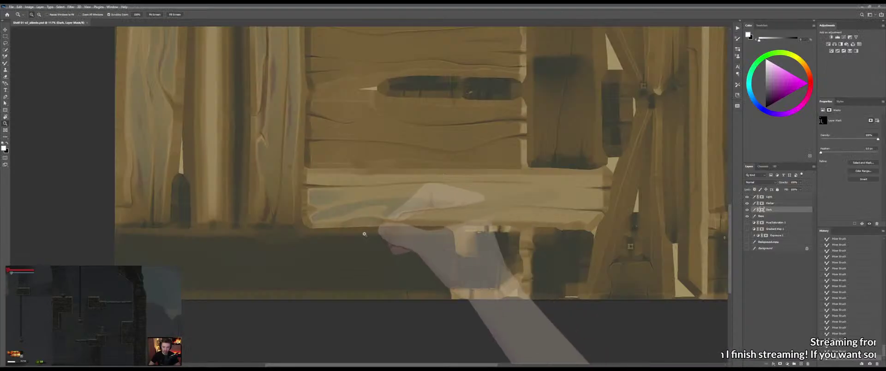
Paint white on the Dark layer mask to extend the long bluish patch down to the curled crack and blend it
key("shift+b")
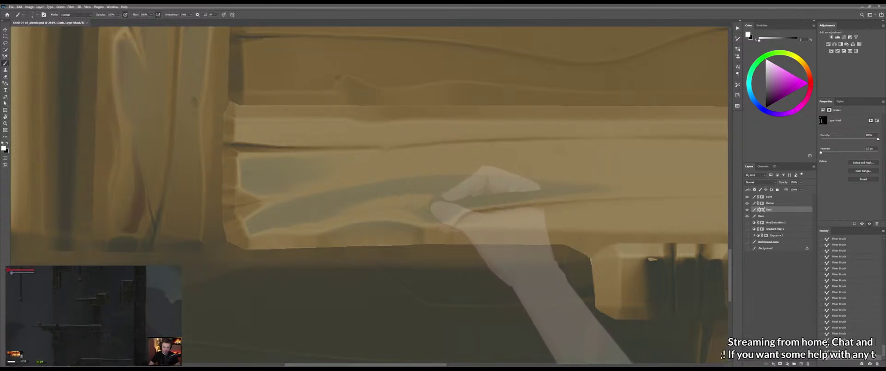
left_click_drag(390, 209, 393, 212)
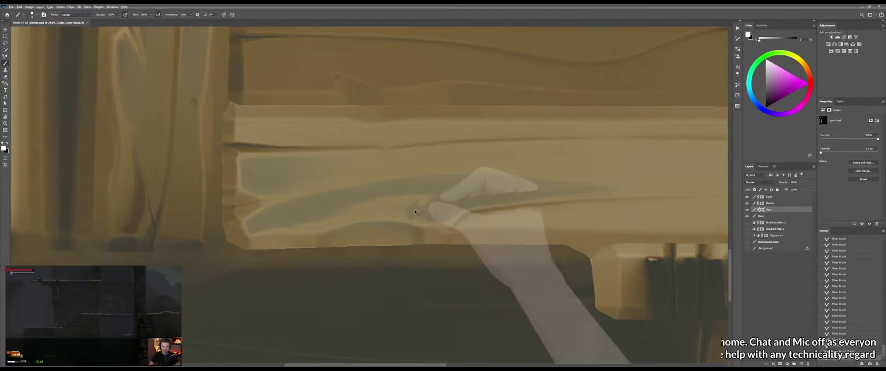
key("x")
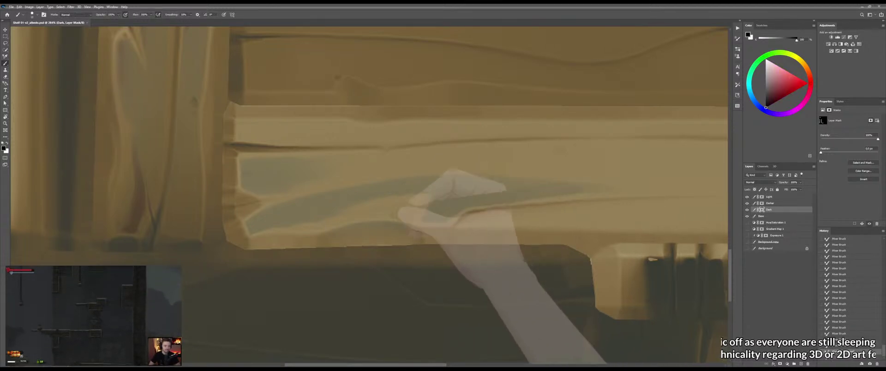
key("x")
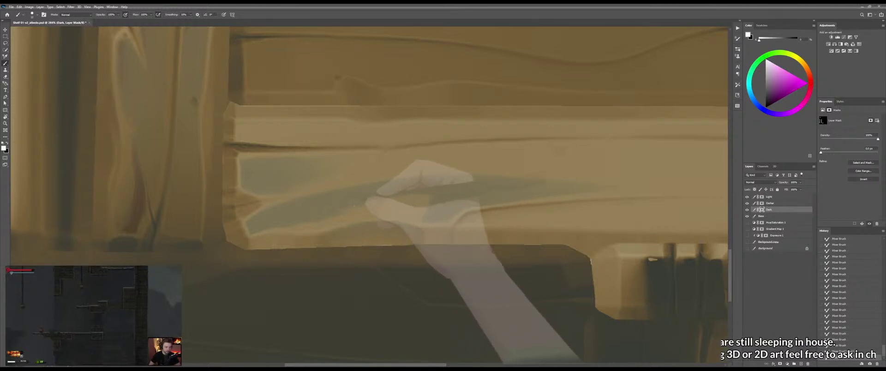
mouse_move(425, 208)
left_mouse_down()
mouse_move(353, 201)
mouse_move(450, 207)
mouse_move(401, 187)
mouse_move(396, 197)
mouse_move(424, 200)
left_mouse_up()
key("shift+b")
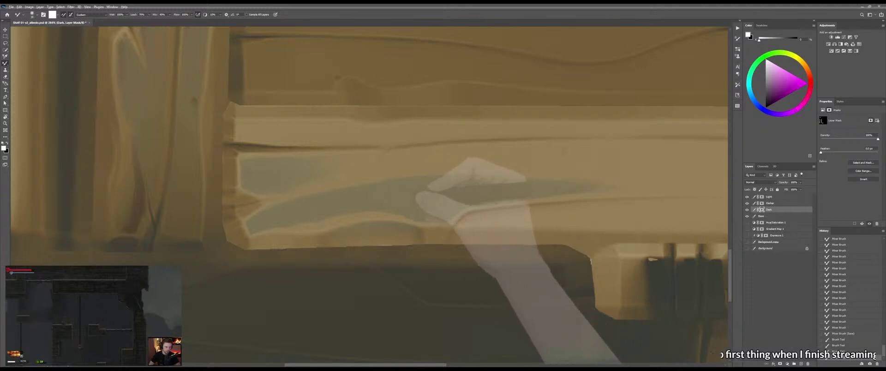
Paint black on the Dark layer mask to clean up the long patch's lower edge beside the curled crack
key("shift+b")
key("x")
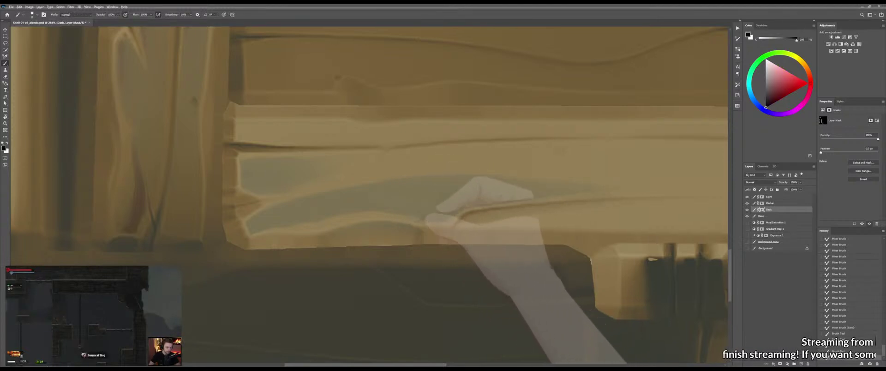
left_click_drag(408, 219, 420, 222)
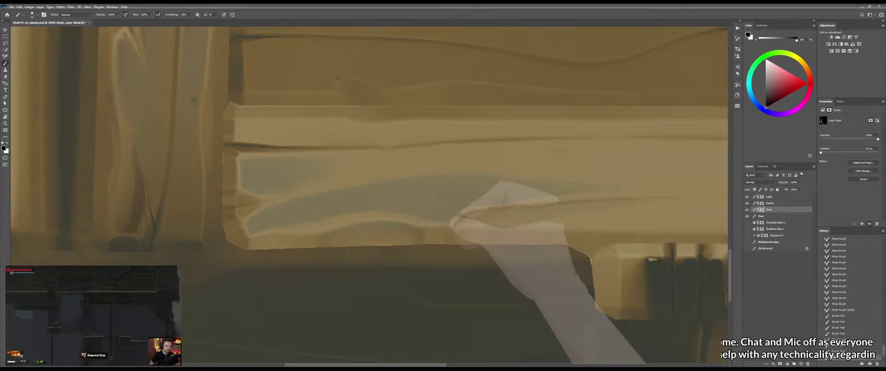
mouse_move(427, 229)
left_mouse_down()
mouse_move(395, 238)
mouse_move(449, 228)
left_mouse_up()
right_click(254, 223, "alt")
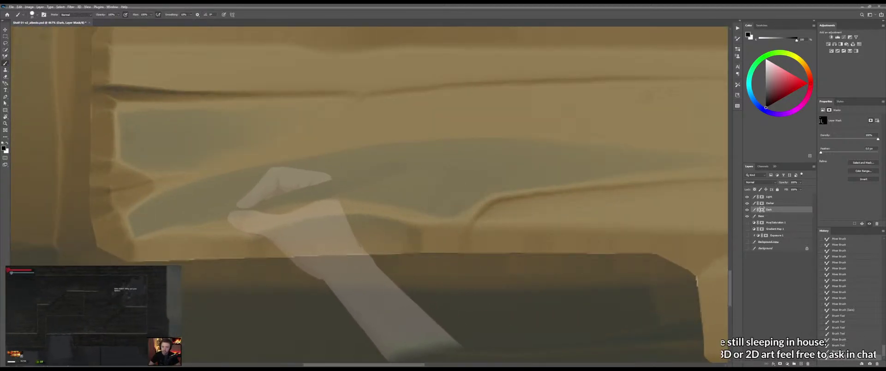
mouse_move(367, 213)
left_mouse_down()
mouse_move(427, 225)
mouse_move(339, 226)
mouse_move(358, 217)
left_mouse_up()
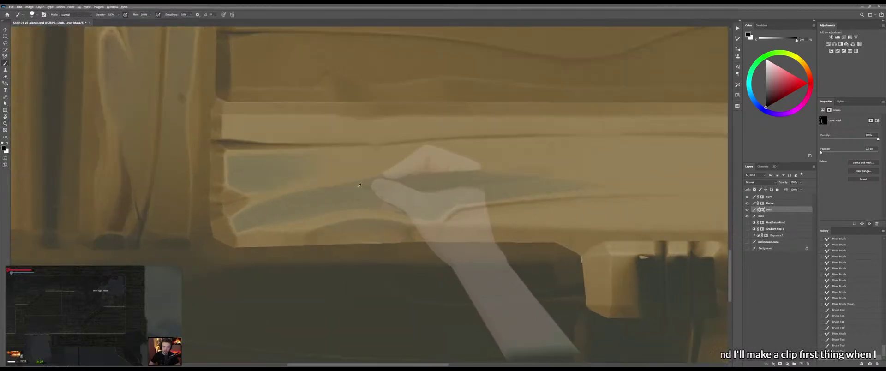
Reshape the long bluish patch's upper edge with black strokes on the Dark layer mask, undoing and redoing the last stroke
key("b")
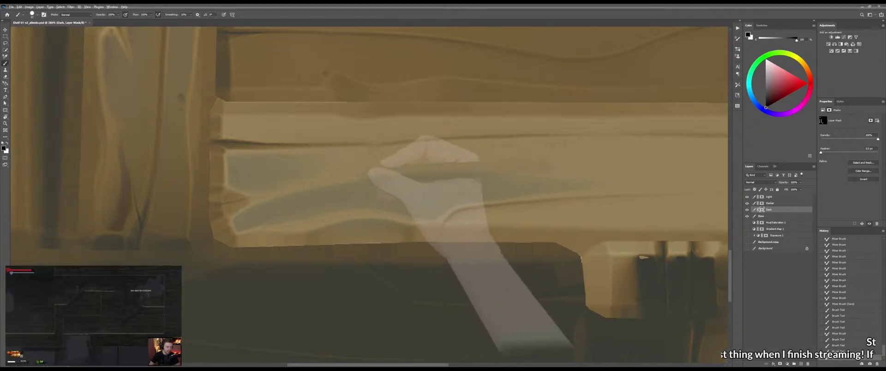
mouse_move(462, 169)
left_mouse_down()
mouse_move(406, 172)
mouse_move(417, 174)
mouse_move(400, 181)
mouse_move(415, 180)
left_mouse_up()
mouse_move(354, 293)
left_mouse_down()
mouse_move(427, 179)
mouse_move(443, 178)
left_mouse_up()
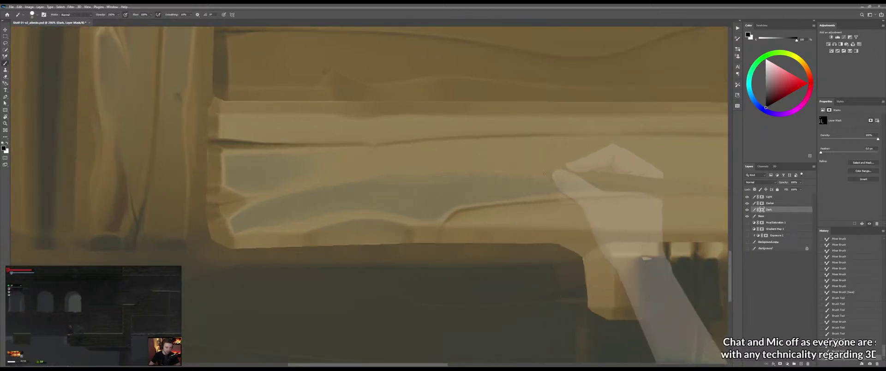
left_click_drag(609, 180, 453, 177)
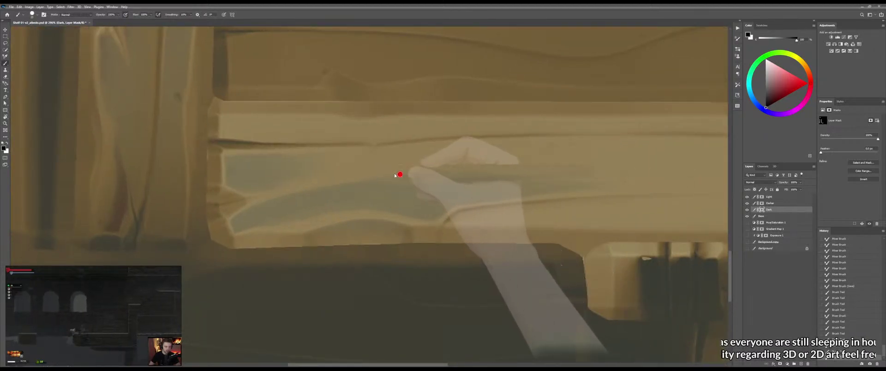
left_click_drag(395, 175, 393, 176)
mouse_move(392, 177)
left_mouse_down()
mouse_move(334, 187)
mouse_move(361, 181)
left_mouse_up()
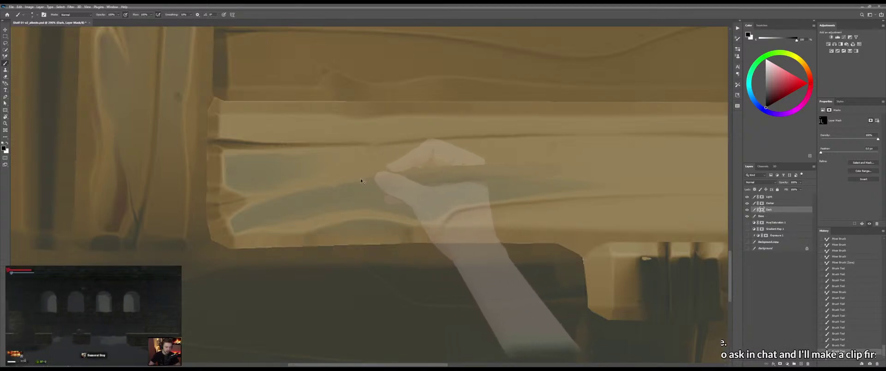
key("ctrl+z")
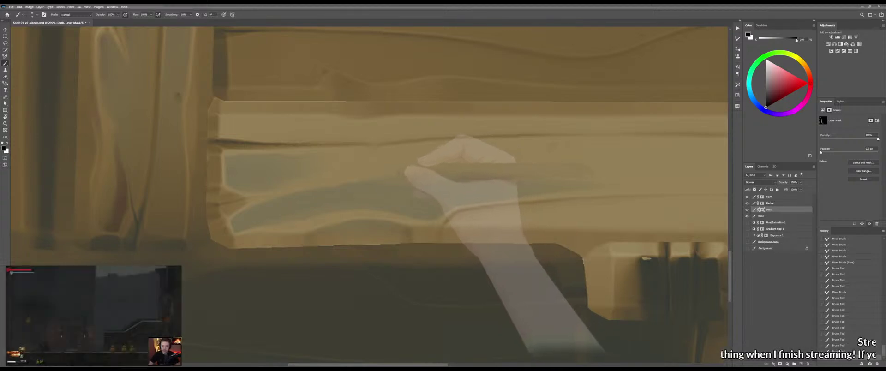
mouse_move(398, 174)
left_mouse_down()
mouse_move(376, 177)
mouse_move(409, 175)
mouse_move(402, 159)
left_mouse_up()
Refine the light ridge between the two bluish patches at the plank's left end with small black strokes on the mask
key("ctrl+space")
key("b")
key("z")
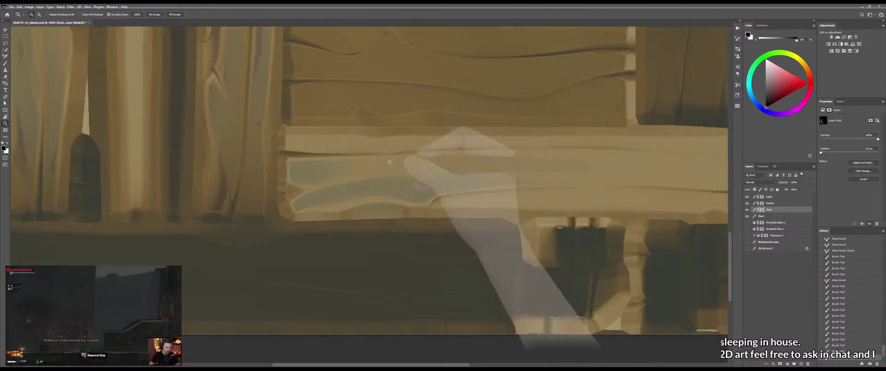
key("b")
key("z")
left_click_drag(314, 177, 339, 174)
key("b")
left_click_drag(273, 191, 297, 189)
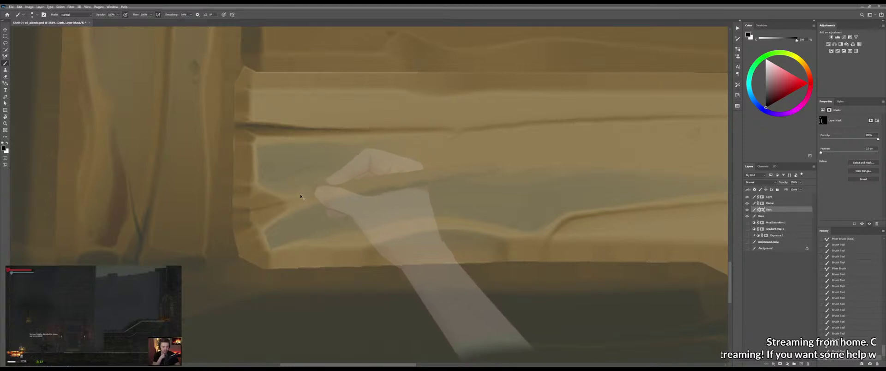
left_click_drag(303, 194, 286, 198)
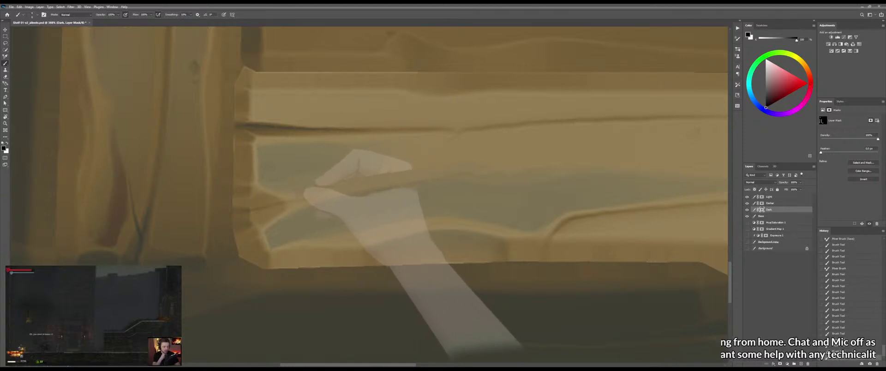
key("ctrl+space")
mouse_move(340, 192)
left_mouse_down()
mouse_move(311, 192)
mouse_move(359, 176)
left_mouse_up()
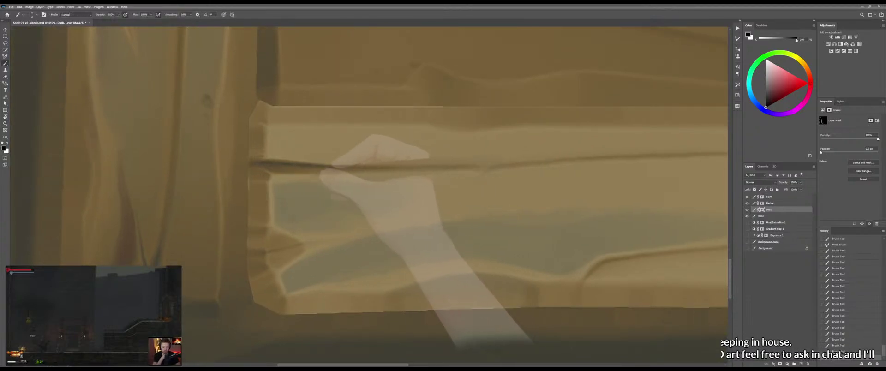
Save the texture and inspect the shelf model from several angles in Marmoset Toolbag
key("z")
scroll(307, 187, "down", 5)
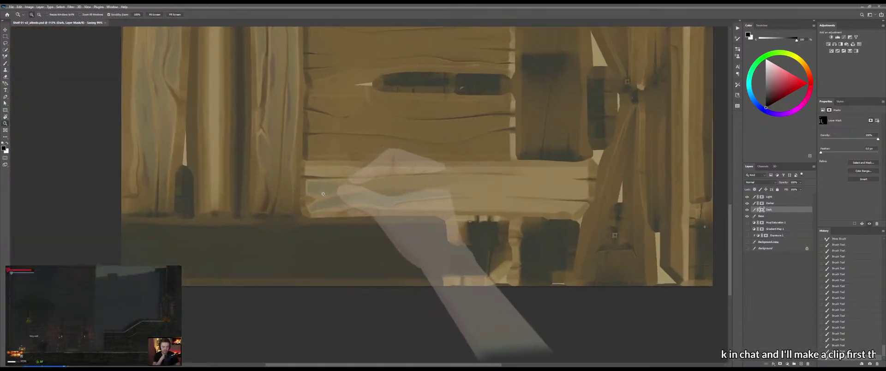
key("alt+Tab")
left_click_drag(369, 191, 509, 257)
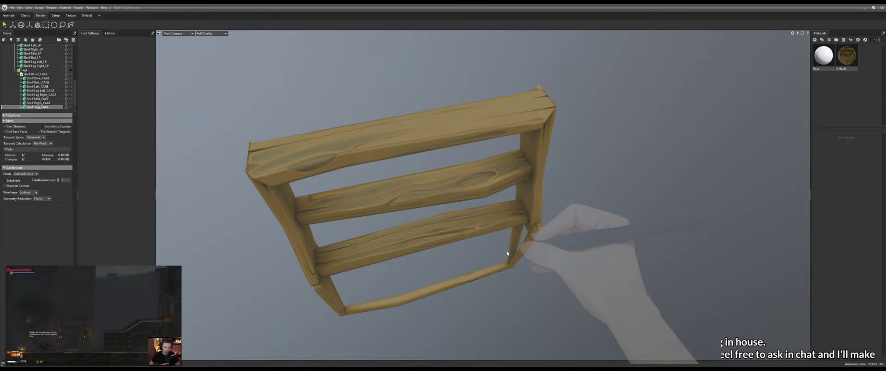
left_click(600, 235)
left_click_drag(598, 242, 570, 277)
key("alt+Tab")
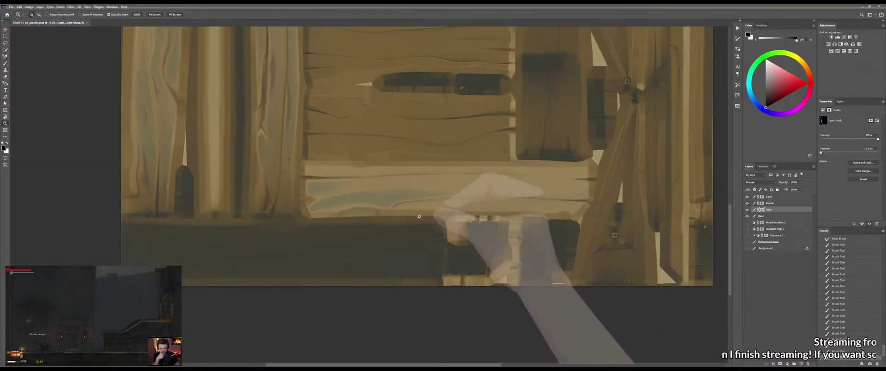
Paint black on the Dark layer mask to refine the long patch's right end along the curled crack
left_click_drag(406, 201, 429, 202)
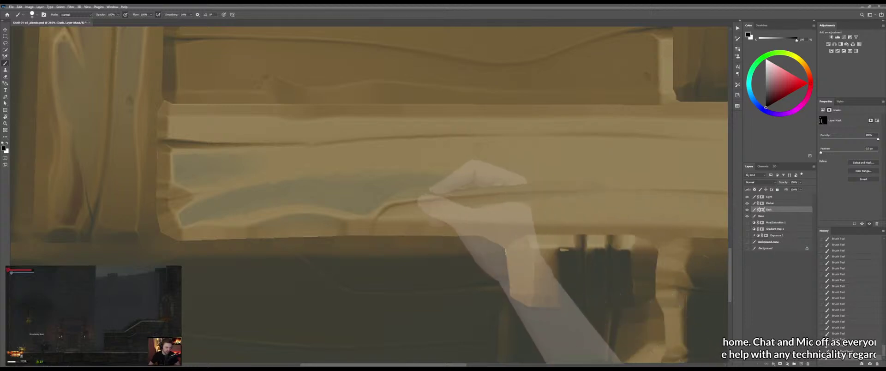
mouse_move(404, 203)
left_mouse_down()
mouse_move(388, 200)
mouse_move(417, 202)
mouse_move(379, 206)
left_mouse_up()
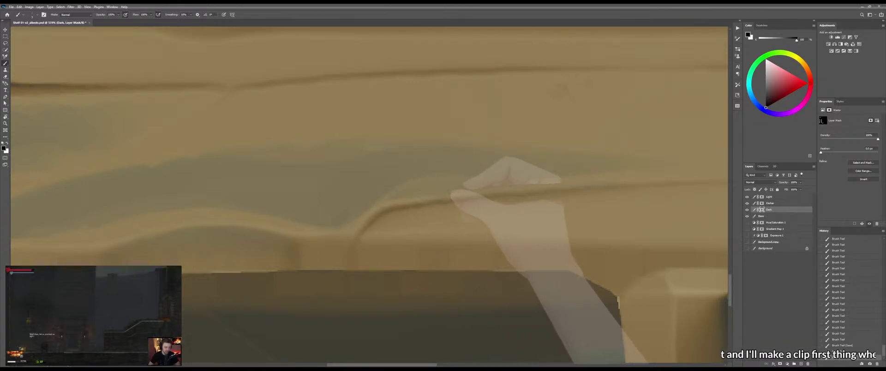
left_click_drag(513, 186, 538, 181)
left_click_drag(524, 191, 493, 192)
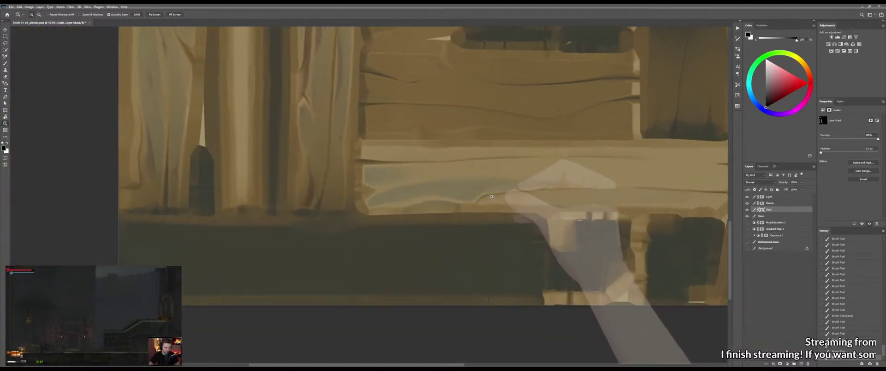
Save the texture and check the top shelf plank on the model in Marmoset Toolbag
key("ctrl+s")
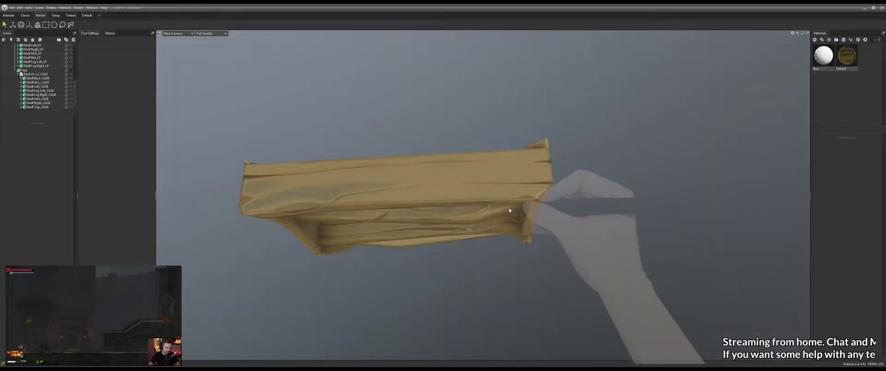
key("alt+Tab")
left_click_drag(475, 272, 511, 238)
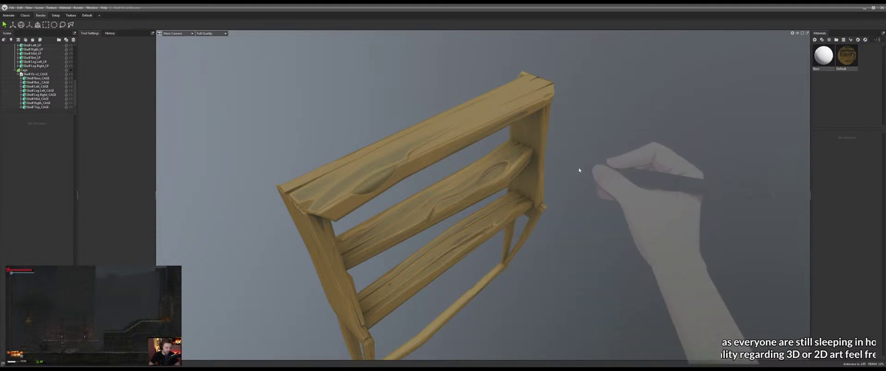
key("alt+Tab")
Outline a long narrow chip with the Pen tool on the light plank, between the upper crack and the long bluish patch
left_click_drag(546, 205, 386, 241)
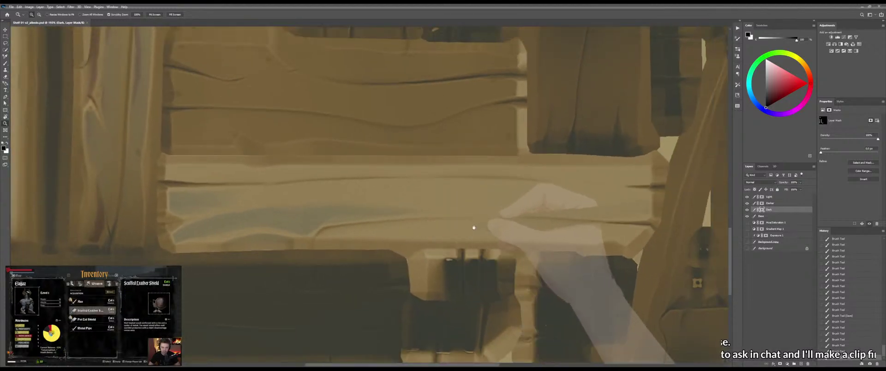
left_click_drag(472, 228, 419, 232)
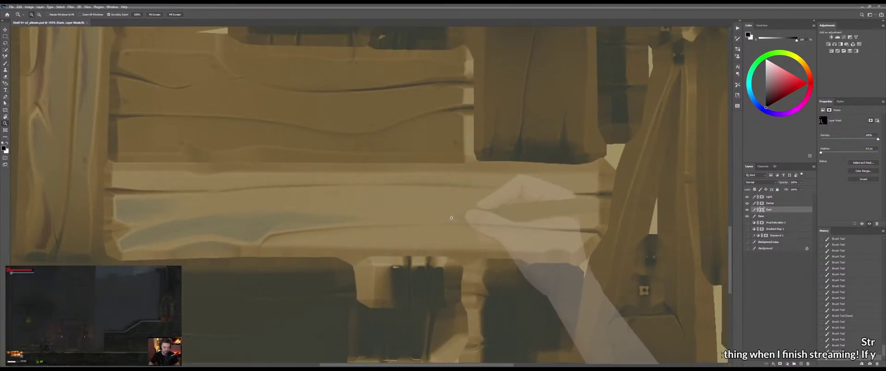
left_click_drag(293, 189, 360, 196)
key("p")
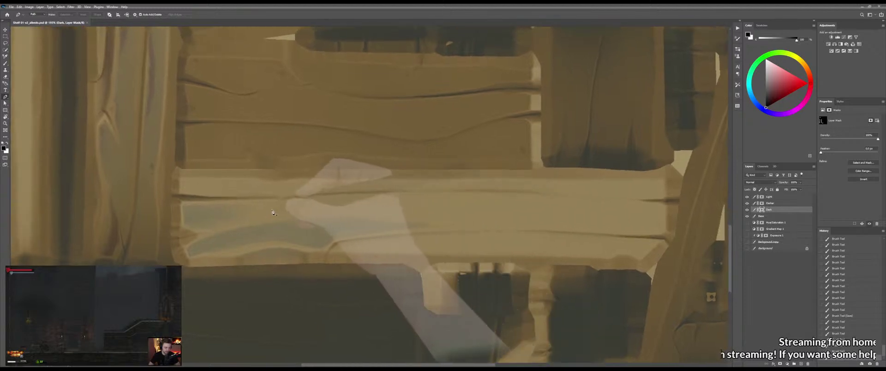
left_click(269, 217)
left_click(286, 201)
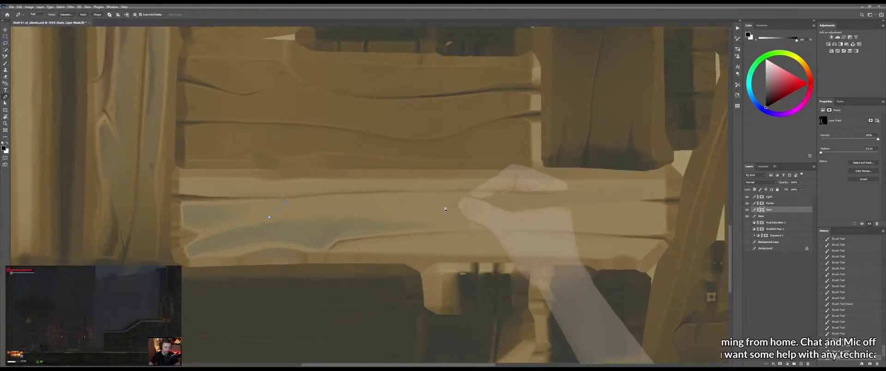
left_click(456, 193)
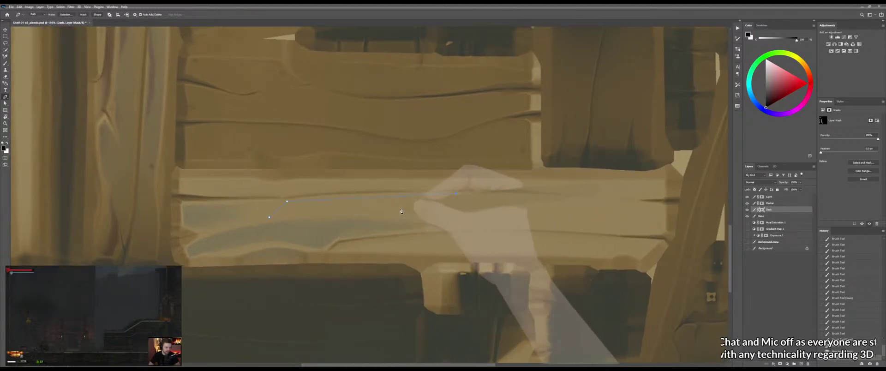
left_click(438, 210)
left_click(335, 212)
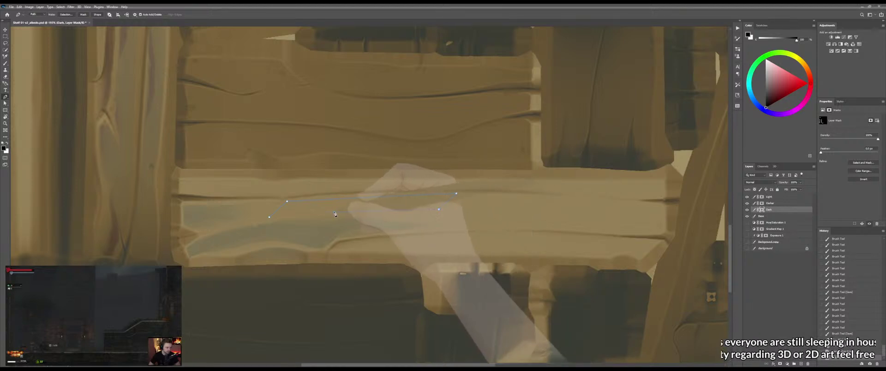
left_click(269, 217)
Add anchor points to the chip path, bend its ends and long edges into irregular curves, and convert it to a selection
left_click_drag(313, 210, 326, 208)
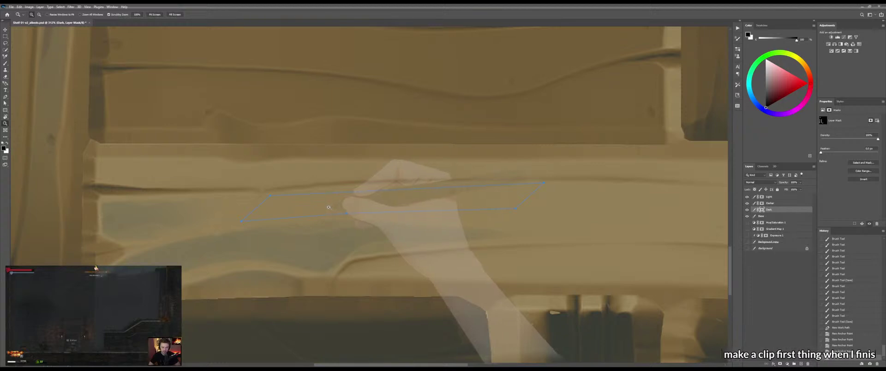
key("p")
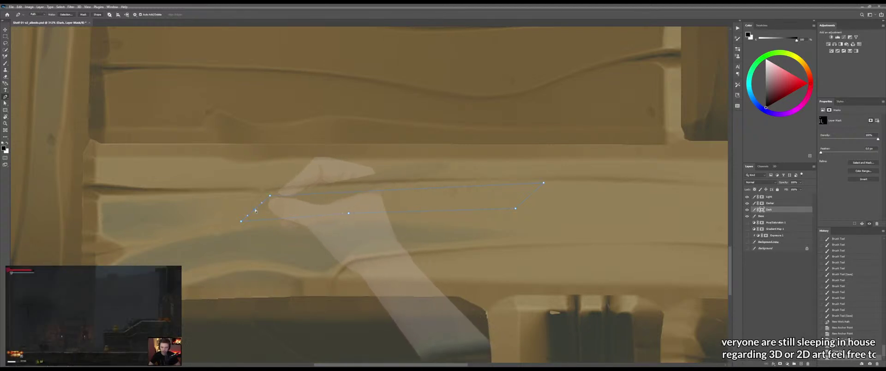
left_click_drag(256, 210, 256, 206)
left_click(362, 192)
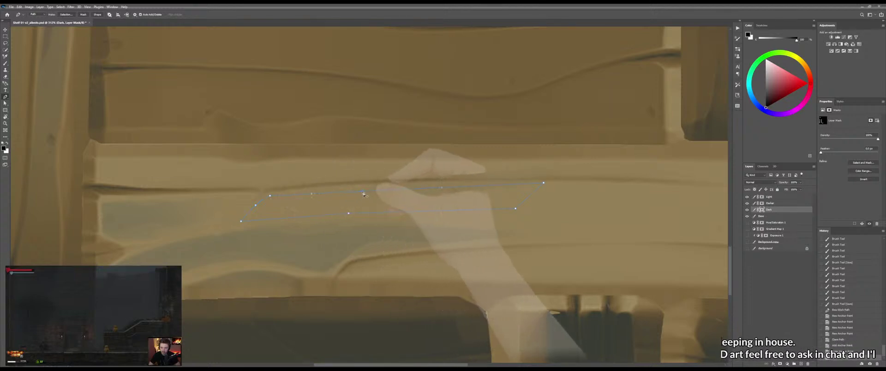
left_click_drag(363, 192, 363, 187)
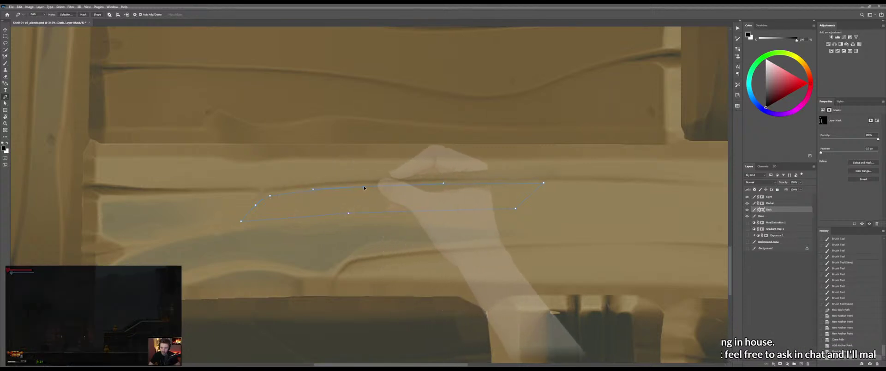
left_click(265, 220)
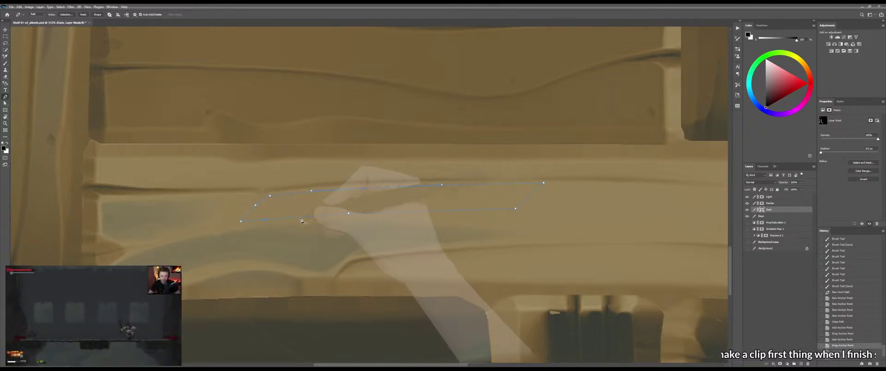
left_click_drag(302, 219, 305, 215)
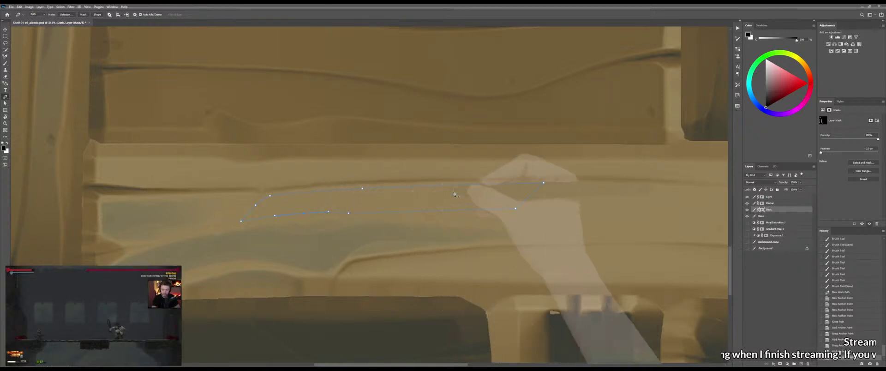
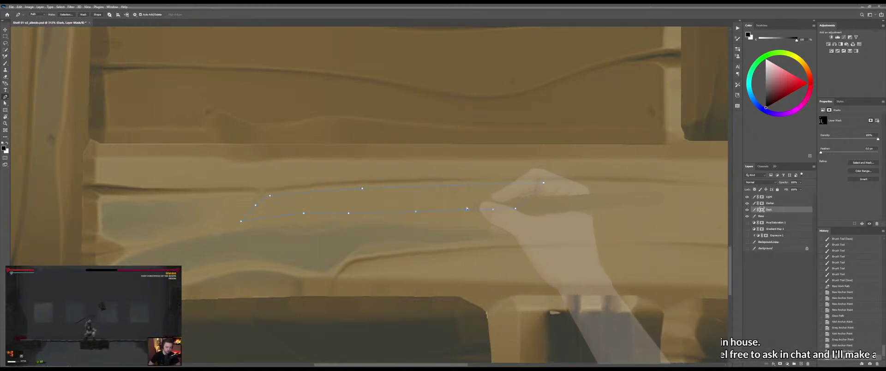
left_click_drag(467, 208, 469, 201)
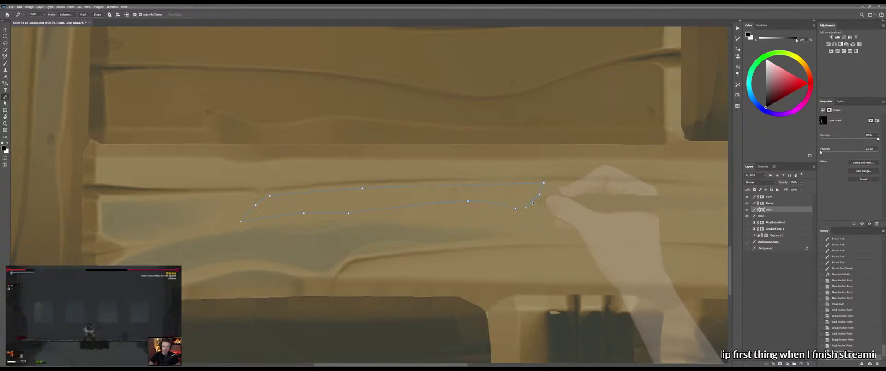
left_click_drag(529, 198, 531, 203)
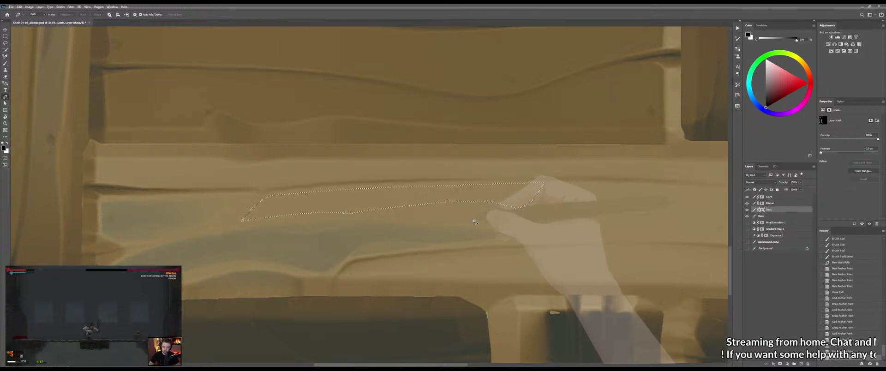
Fill the chip selection with a white gradient on the Dark mask, fade its right end and lower edge with black gradients, and deselect
key("g")
key("x")
left_click_drag(454, 240, 459, 263)
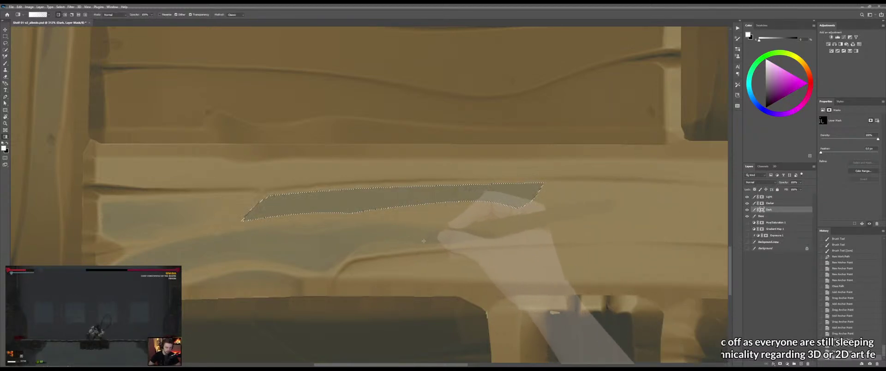
key("x")
left_click_drag(652, 228, 460, 233)
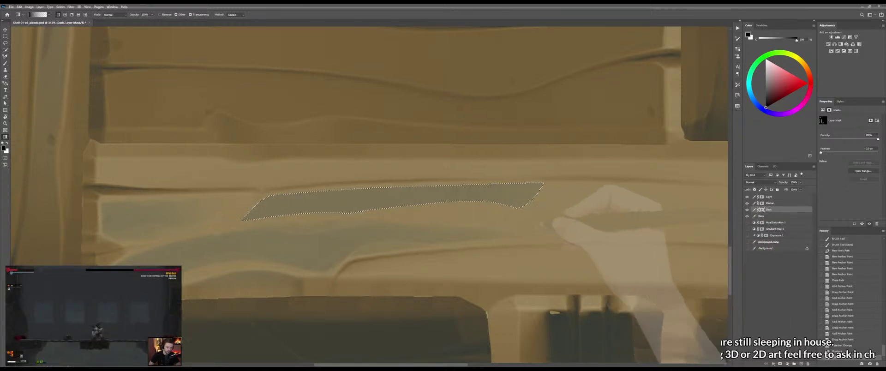
left_click_drag(653, 215, 369, 237)
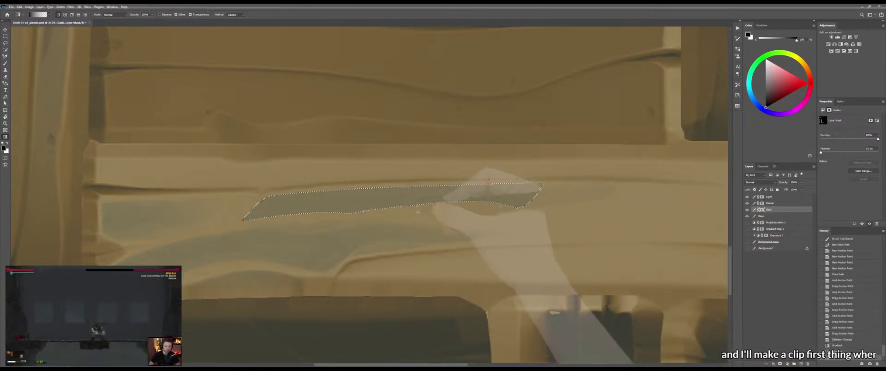
left_click_drag(403, 227, 404, 213)
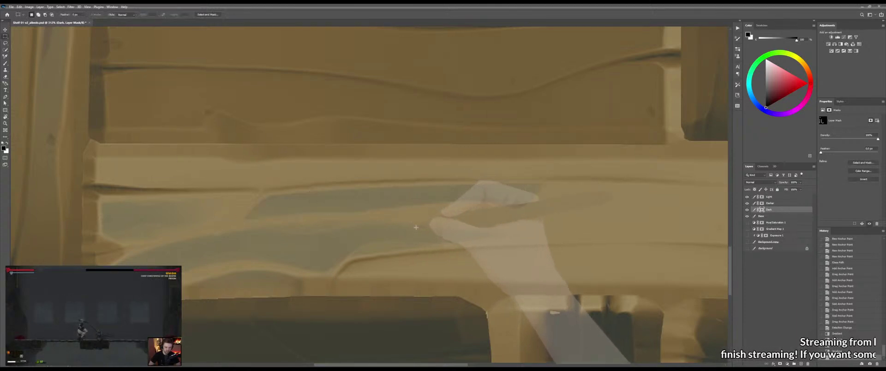
Brush black on the Dark mask along the new chip's lower edge to soften its outline
key("b")
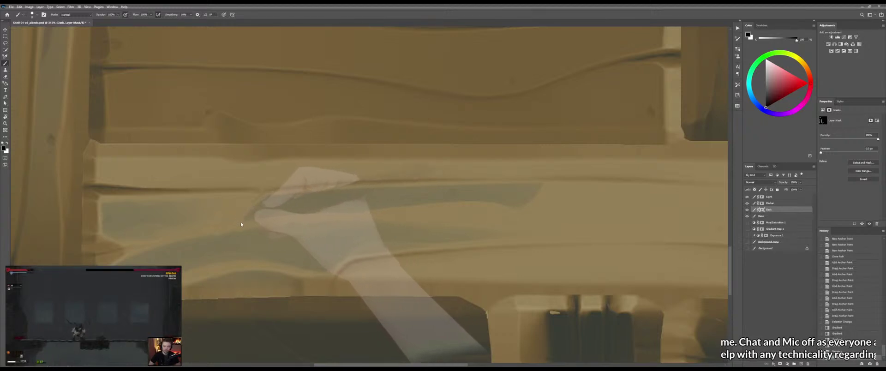
mouse_move(249, 220)
left_mouse_down()
mouse_move(522, 209)
mouse_move(455, 207)
left_mouse_up()
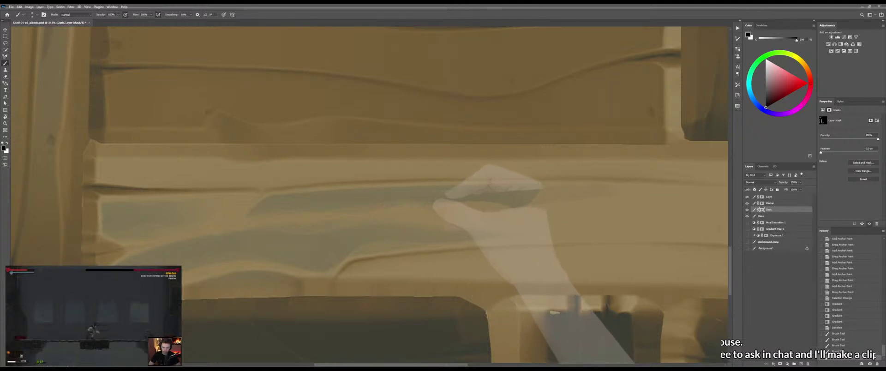
mouse_move(436, 203)
left_mouse_down()
mouse_move(560, 196)
mouse_move(537, 199)
left_mouse_up()
Blend the new chip's right end into the plank with short Mixer Brush strokes
key("shift+b")
mouse_move(521, 200)
left_mouse_down()
mouse_move(541, 197)
mouse_move(530, 202)
left_mouse_up()
mouse_move(510, 208)
left_mouse_down()
mouse_move(494, 215)
mouse_move(508, 213)
left_mouse_up()
left_click_drag(488, 217, 572, 203)
left_click_drag(530, 204, 563, 204)
mouse_move(549, 208)
left_mouse_down()
mouse_move(577, 210)
mouse_move(521, 224)
left_mouse_up()
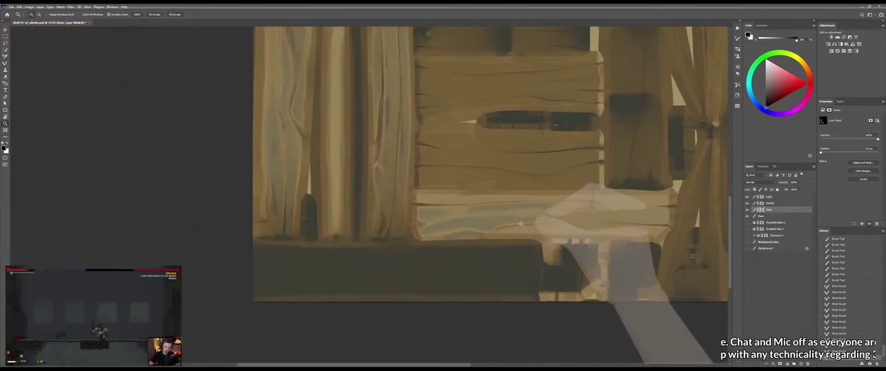
Refine the new chip's left tip and its edge along the upper crack with fine black brush strokes on the Dark mask
left_click(520, 223)
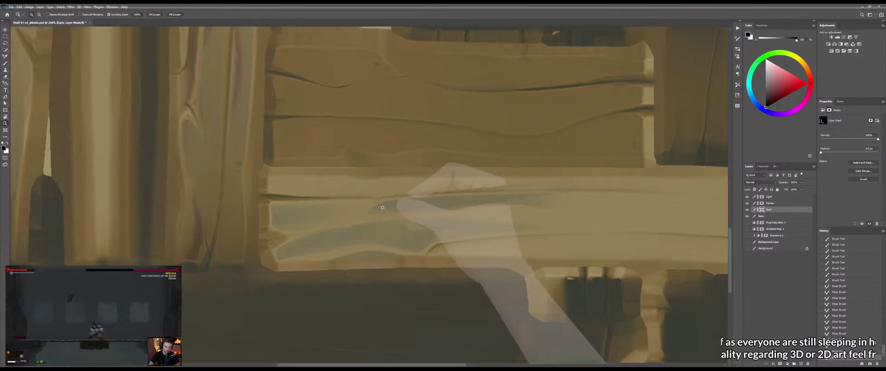
left_click_drag(376, 207, 410, 206)
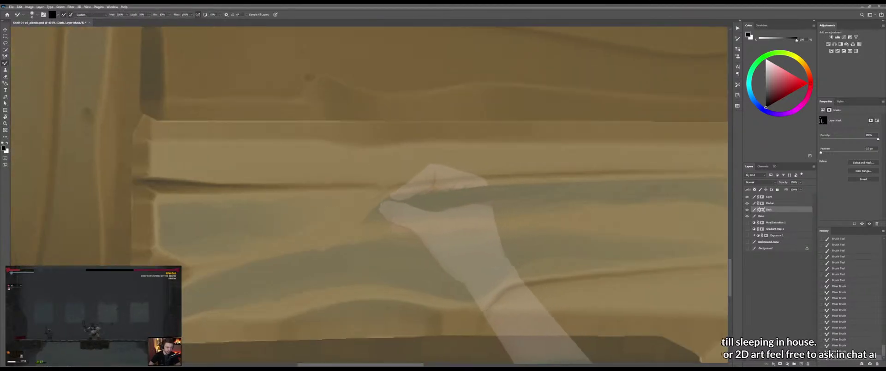
key("shift+b")
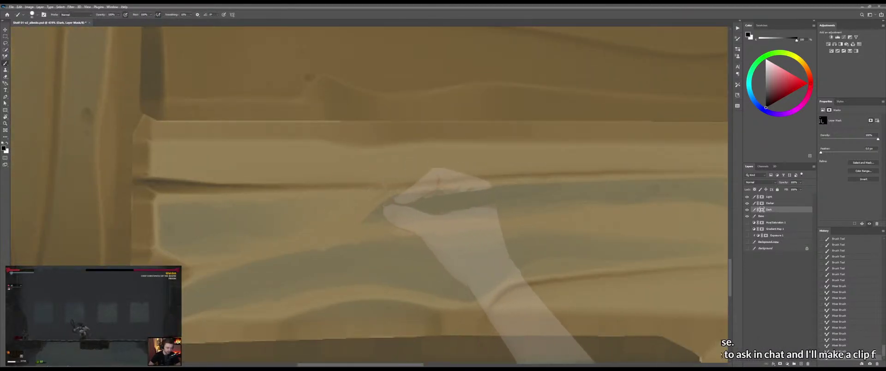
mouse_move(364, 214)
left_mouse_down()
mouse_move(330, 217)
mouse_move(339, 221)
left_mouse_up()
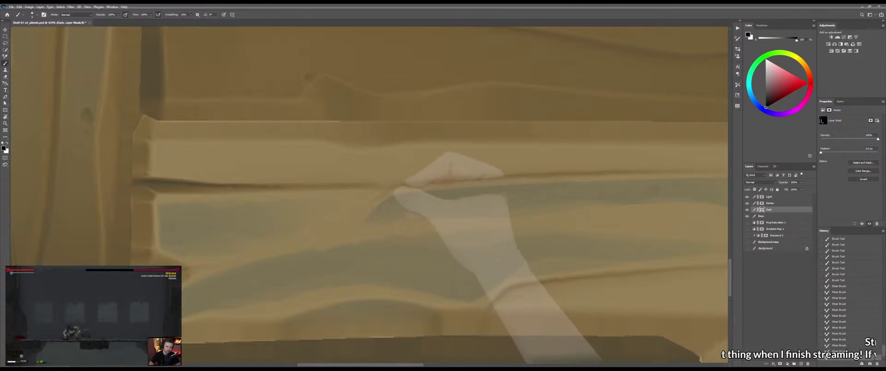
mouse_move(388, 194)
left_mouse_down()
mouse_move(368, 211)
mouse_move(379, 198)
mouse_move(433, 185)
mouse_move(322, 191)
mouse_move(489, 188)
left_mouse_up()
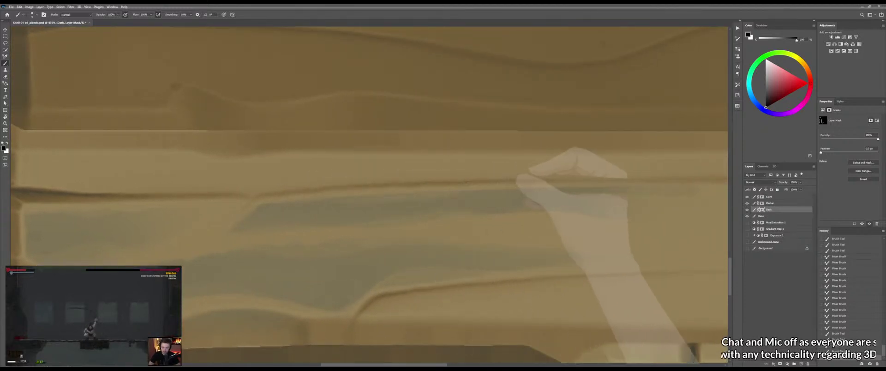
mouse_move(359, 195)
left_mouse_down()
mouse_move(336, 197)
mouse_move(347, 191)
left_mouse_up()
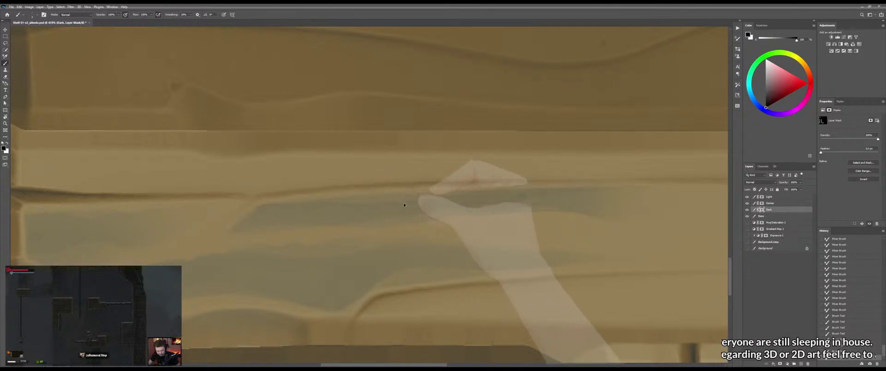
left_click_drag(404, 198, 383, 199)
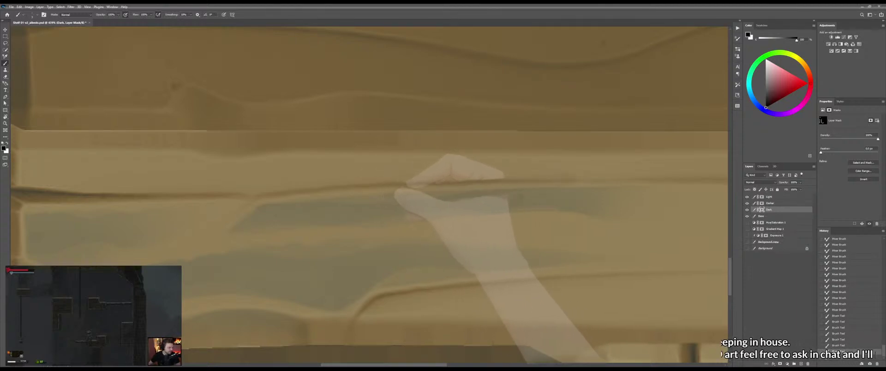
mouse_move(392, 196)
left_mouse_down()
mouse_move(431, 192)
mouse_move(387, 194)
mouse_move(410, 193)
mouse_move(417, 223)
mouse_move(437, 221)
left_mouse_up()
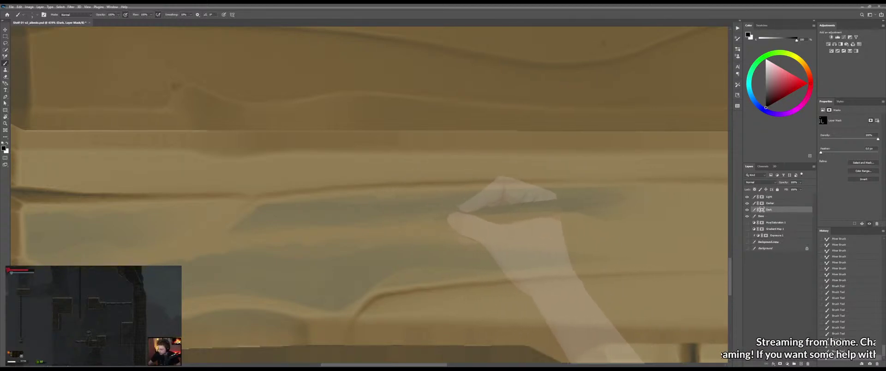
mouse_move(298, 233)
left_mouse_down()
mouse_move(318, 231)
mouse_move(291, 229)
left_mouse_up()
Smooth the new chip's lower and upper edges with Mixer Brush strokes along the wood grain
key("shift+b")
mouse_move(301, 228)
left_mouse_down()
mouse_move(339, 225)
mouse_move(332, 221)
left_mouse_up()
mouse_move(356, 227)
left_mouse_down()
mouse_move(445, 215)
mouse_move(582, 219)
mouse_move(551, 218)
left_mouse_up()
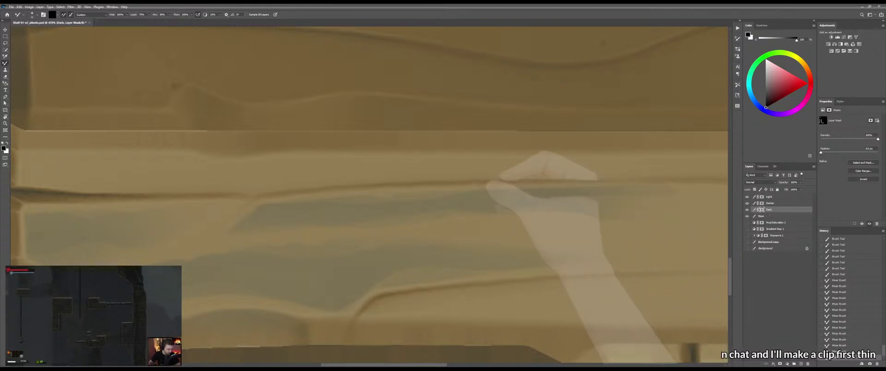
mouse_move(478, 190)
left_mouse_down()
mouse_move(564, 192)
mouse_move(370, 188)
mouse_move(506, 194)
mouse_move(397, 192)
left_mouse_up()
Save the texture and inspect the new chip on the top shelf plank in Marmoset Toolbag
mouse_move(306, 176)
left_mouse_down()
mouse_move(501, 175)
mouse_move(317, 203)
mouse_move(419, 199)
mouse_move(308, 204)
mouse_move(269, 216)
mouse_move(357, 214)
left_mouse_up()
key("z")
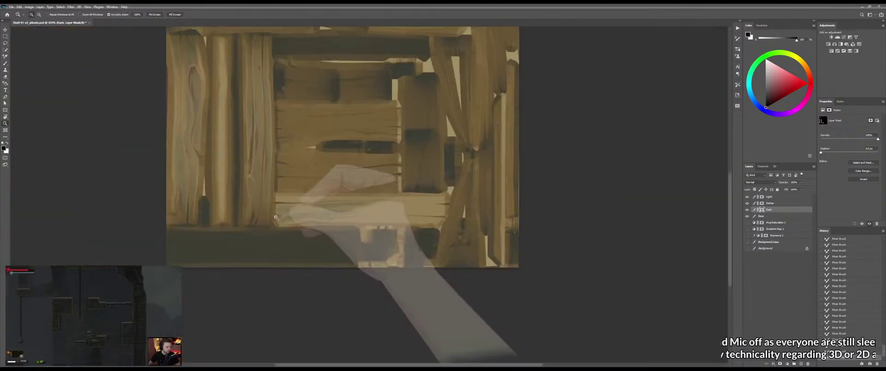
key("ctrl+s")
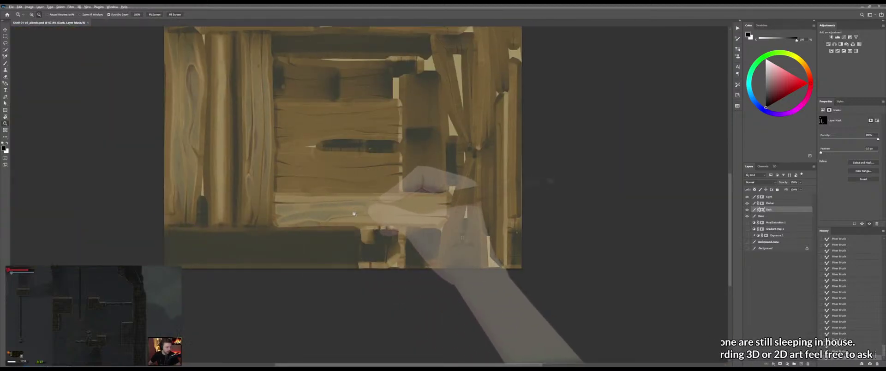
key("alt+Tab")
left_click_drag(414, 204, 449, 202)
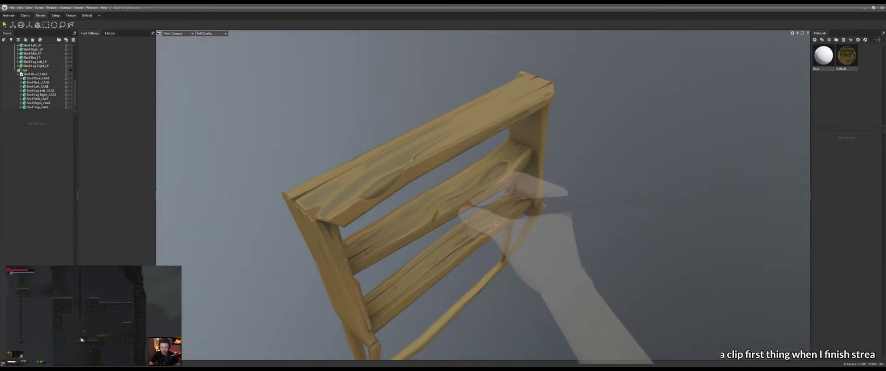
Return to the albedo texture in Photoshop and touch up the lower half of the leftmost plank with black brush strokes on the Dark mask
key("alt+Tab")
left_click_drag(352, 154, 501, 215)
left_click_drag(316, 169, 352, 153)
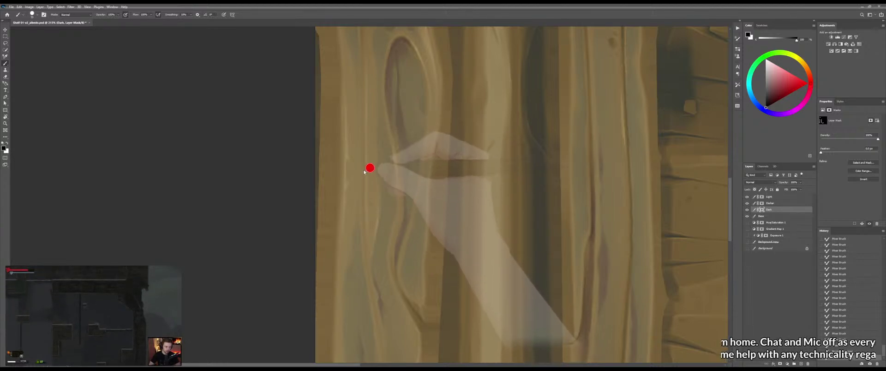
mouse_move(383, 149)
left_mouse_down()
mouse_move(408, 219)
mouse_move(401, 145)
left_mouse_up()
left_click_drag(430, 238, 450, 239)
mouse_move(450, 262)
left_mouse_down()
mouse_move(437, 214)
mouse_move(469, 172)
left_mouse_up()
mouse_move(412, 236)
left_mouse_down()
mouse_move(400, 234)
mouse_move(418, 154)
left_mouse_up()
left_click_drag(440, 272, 431, 303)
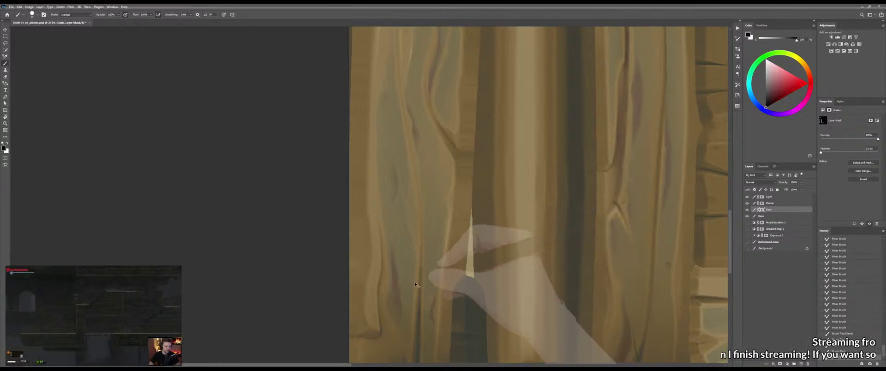
Refine the cracks near the leftmost plank's lower end with fine black strokes on the Dark mask, and blend them with the Mixer Brush
left_click_drag(421, 254, 419, 255)
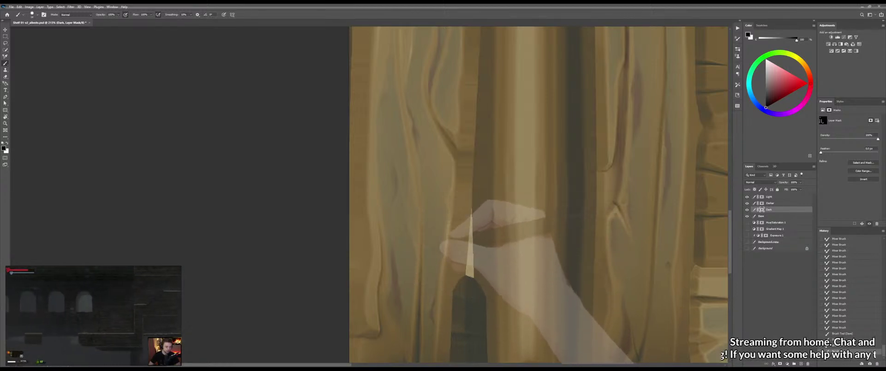
mouse_move(425, 264)
left_mouse_down()
mouse_move(425, 302)
mouse_move(444, 207)
mouse_move(430, 229)
left_mouse_up()
left_click_drag(441, 205, 449, 206)
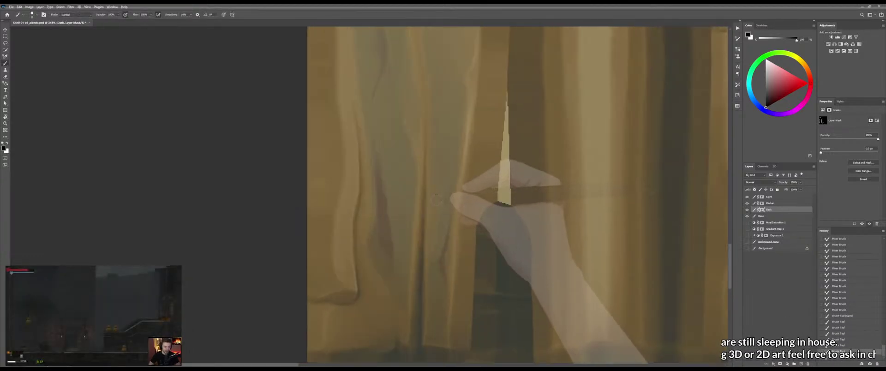
key("shift+b")
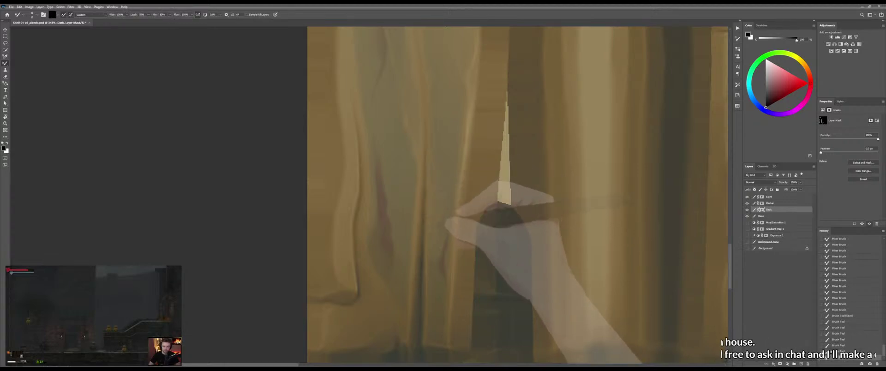
left_click_drag(447, 220, 400, 231)
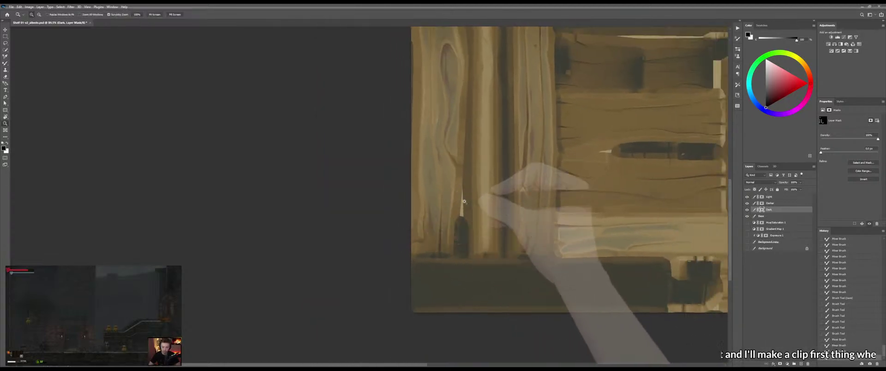
Paint fine black strokes on the Dark mask along the right edge of the narrow plank with the long central crack
left_click_drag(465, 206, 432, 319)
left_click_drag(453, 179, 451, 200)
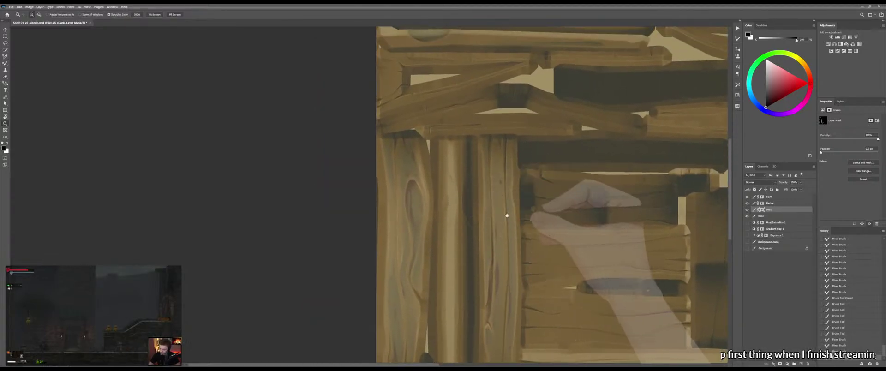
left_click_drag(507, 220, 474, 200)
scroll(475, 200, "up", 4)
key("b")
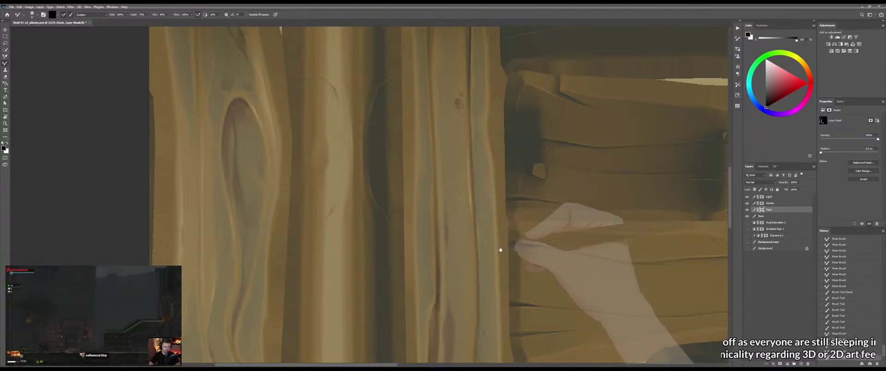
left_click_drag(500, 250, 494, 148)
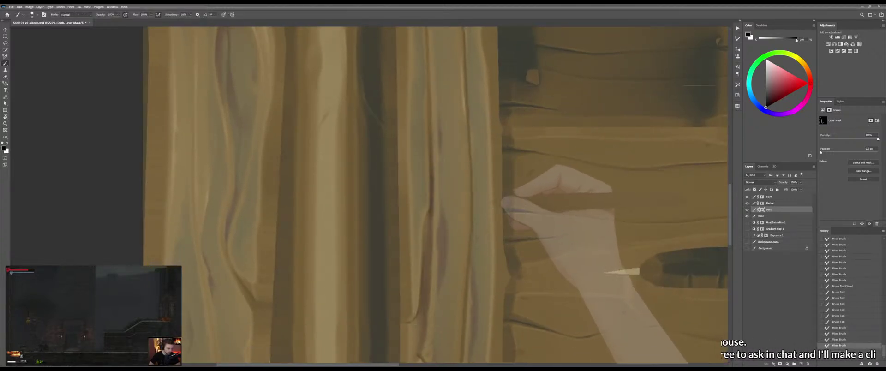
left_click_drag(480, 165, 488, 227)
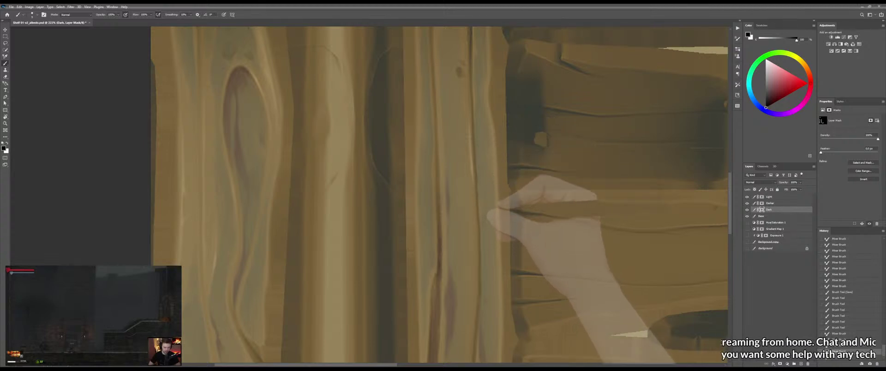
mouse_move(508, 193)
left_mouse_down()
mouse_move(487, 175)
mouse_move(503, 206)
mouse_move(489, 202)
left_mouse_up()
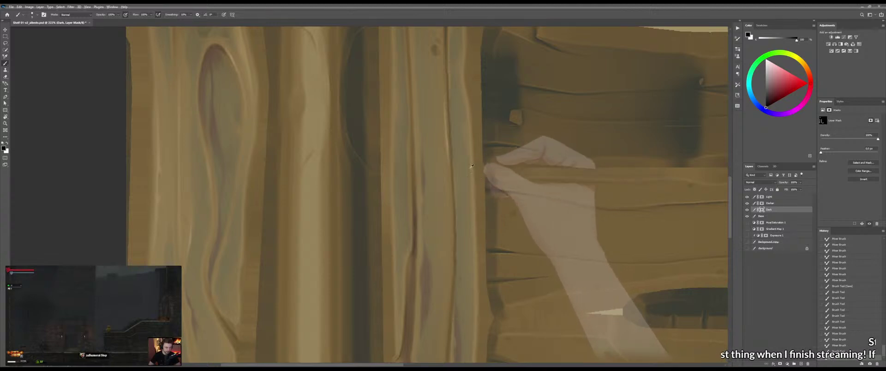
mouse_move(482, 179)
left_mouse_down()
mouse_move(484, 217)
mouse_move(473, 198)
left_mouse_up()
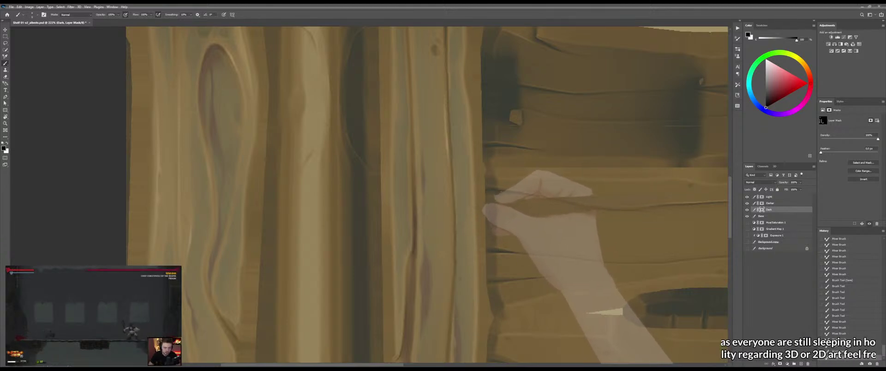
Check the reworked plank edge on the 3D shelf in Marmoset Toolbag and return to Photoshop
mouse_move(470, 212)
left_mouse_down()
mouse_move(475, 243)
mouse_move(444, 253)
mouse_move(469, 242)
mouse_move(465, 227)
mouse_move(488, 235)
mouse_move(469, 233)
mouse_move(466, 222)
mouse_move(466, 232)
mouse_move(456, 226)
mouse_move(552, 220)
mouse_move(427, 122)
mouse_move(376, 131)
left_mouse_up()
key("alt+Tab")
key("alt+Tab")
Rotate the canvas so the cracked plank lies horizontal, and paint black brush strokes on the Dark mask around its right end
key("r")
left_click_drag(477, 184, 496, 234)
left_click_drag(496, 219, 544, 205)
left_click_drag(478, 187, 486, 186)
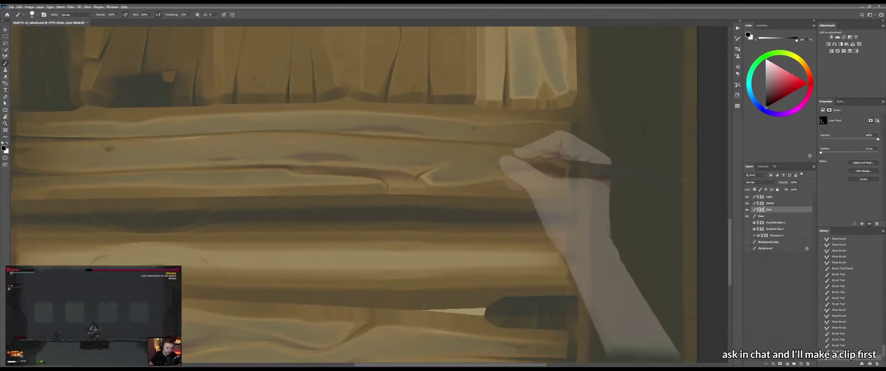
mouse_move(479, 148)
left_mouse_down()
mouse_move(467, 147)
mouse_move(508, 150)
mouse_move(485, 155)
mouse_move(481, 147)
mouse_move(497, 148)
left_mouse_up()
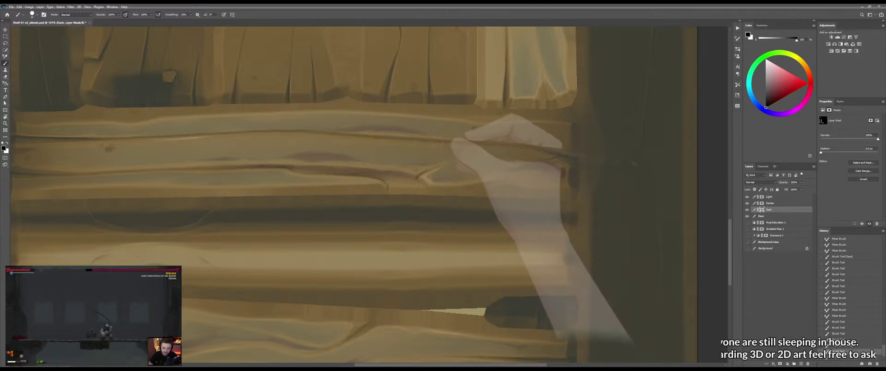
Refine the wood beside the forked chip and the upper crack at the plank's right end with fine black strokes on the Dark mask
key("z")
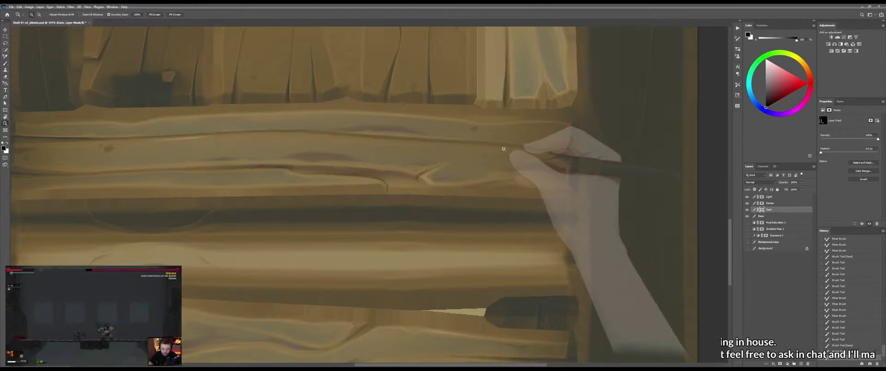
left_click(504, 151)
left_click_drag(504, 151, 526, 151)
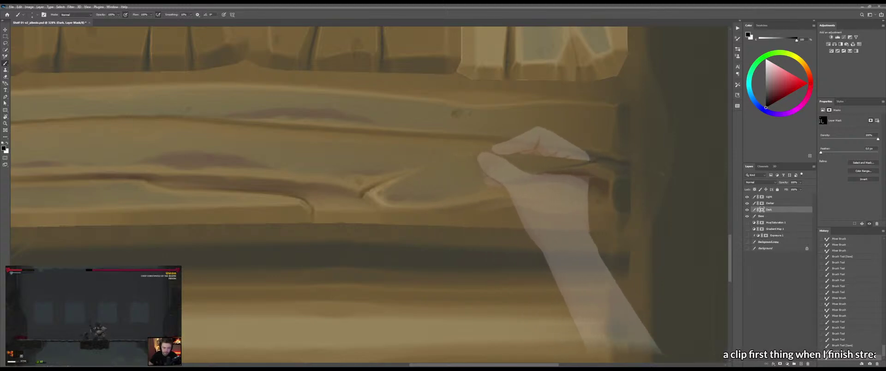
left_click_drag(478, 158, 405, 179)
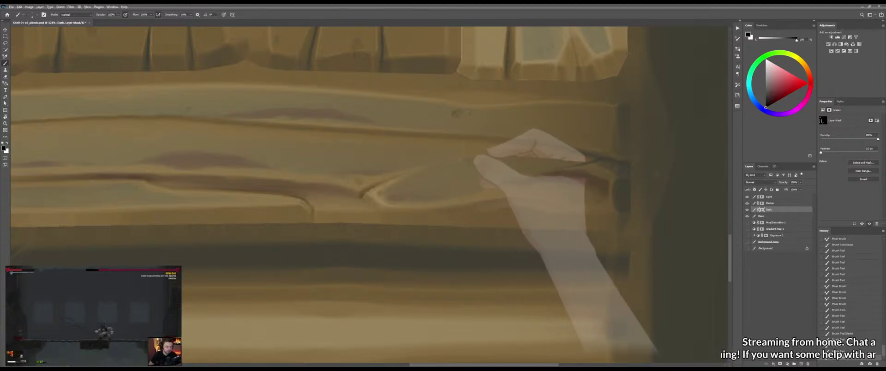
mouse_move(485, 158)
left_mouse_down()
mouse_move(473, 159)
mouse_move(485, 159)
left_mouse_up()
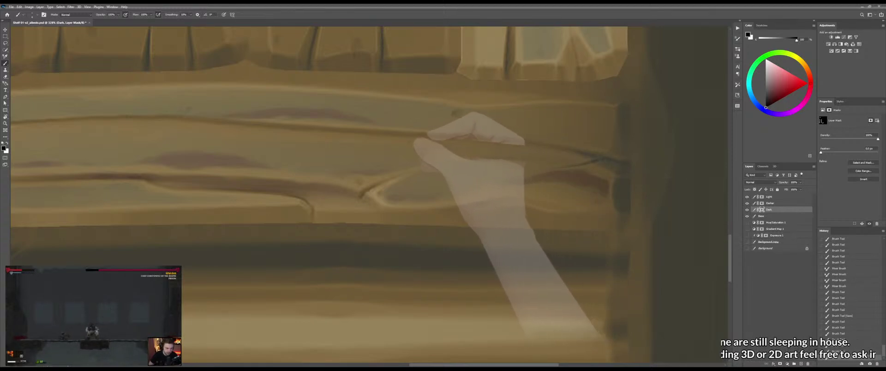
Save the texture and inspect the reworked lower shelf plank on the 3D model in Marmoset Toolbag
key("z")
left_click_drag(416, 157, 392, 163)
key("ctrl+s")
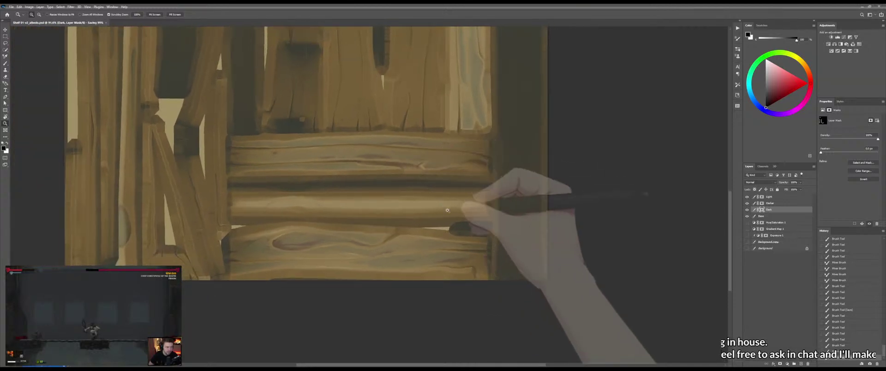
key("alt+Tab")
left_click_drag(502, 213, 520, 249)
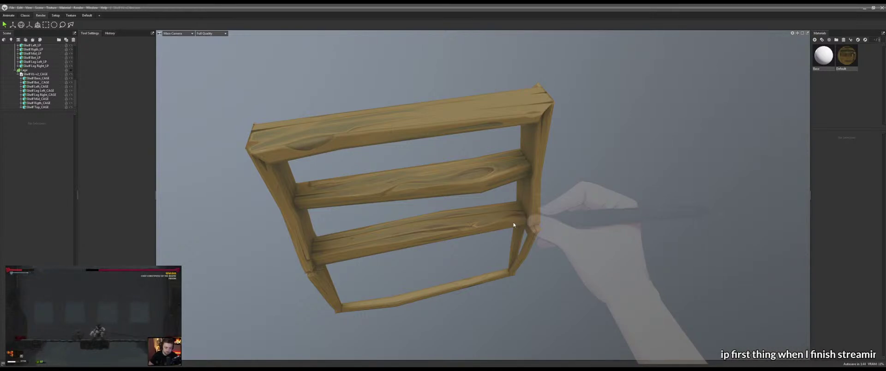
In Photoshop, draw a closed Pen path with a notched left end between the two cracks at the light plank's right end
key("alt+Tab")
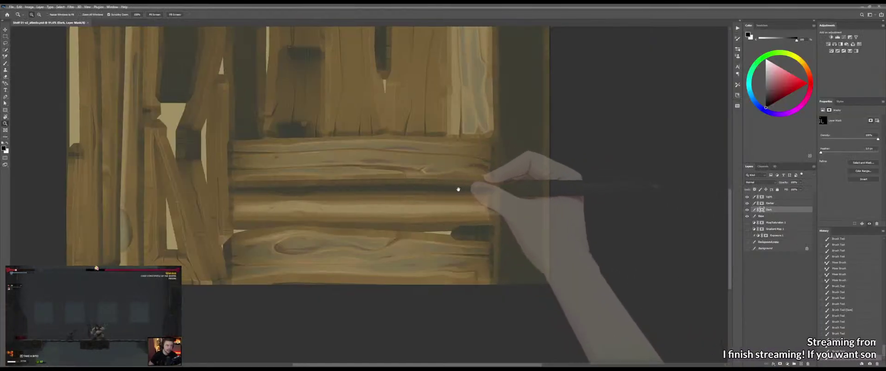
left_click_drag(458, 189, 541, 256)
left_click_drag(434, 150, 428, 225)
key("r")
left_click_drag(525, 199, 434, 212)
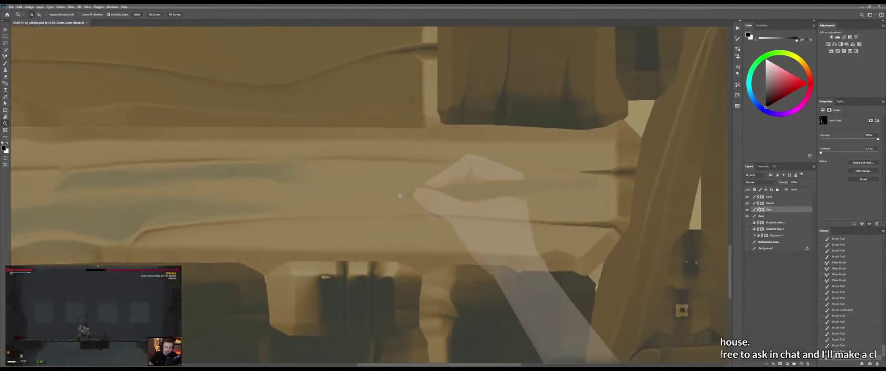
key("p")
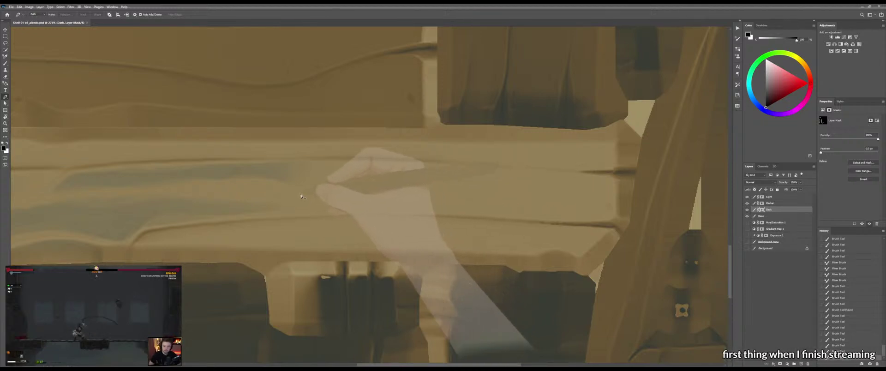
left_click(343, 189)
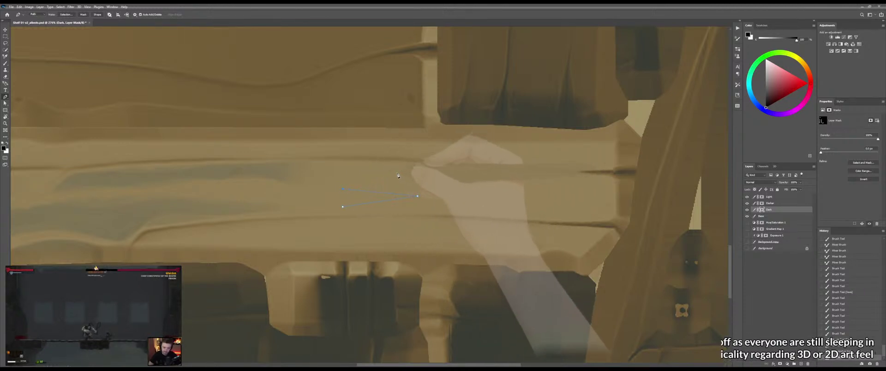
left_click(355, 164)
left_click_drag(533, 198, 434, 191)
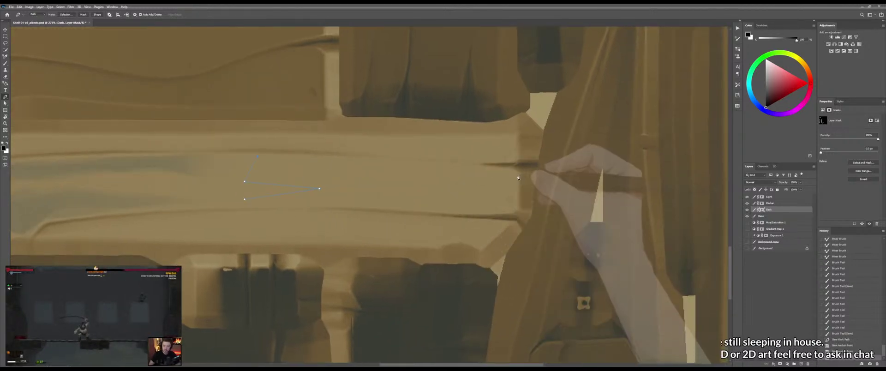
left_click(516, 173)
left_click(517, 209)
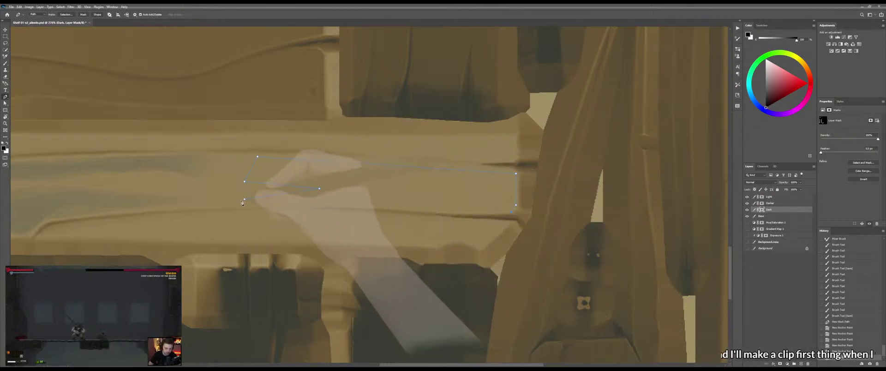
left_click(245, 199)
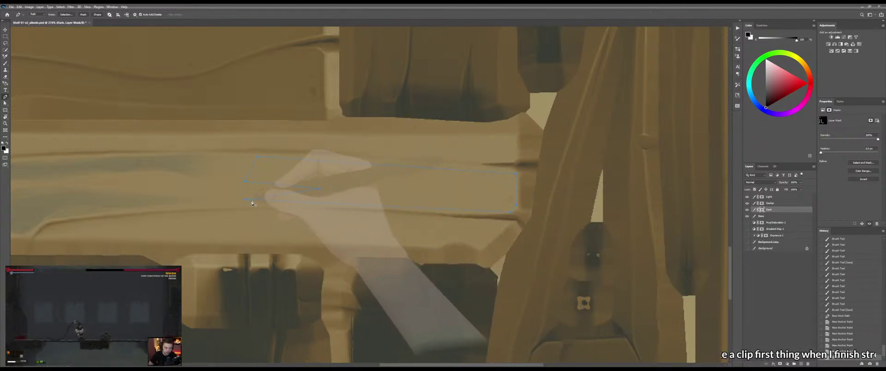
Add anchor points to the path's lower edge and bend it to follow the plank's lower crack up to the right corner
left_click(394, 207)
left_click_drag(454, 209, 458, 215)
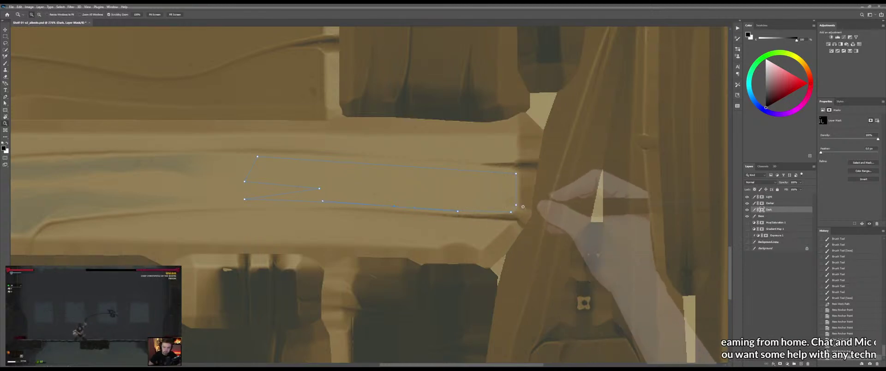
key("z")
left_click(529, 208)
scroll(528, 207, "down", 1)
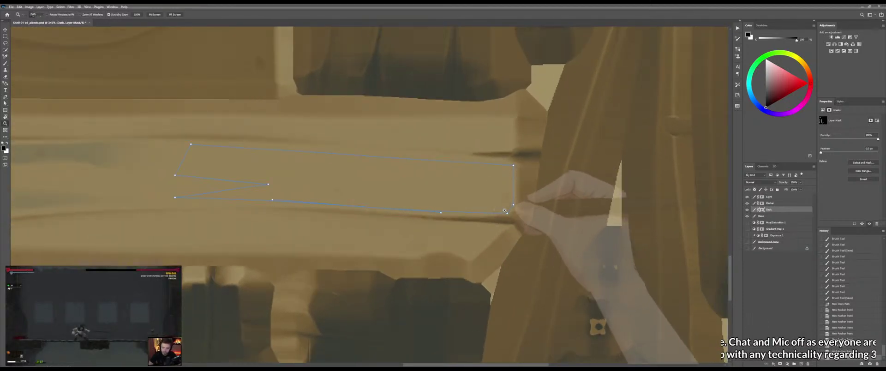
key("p")
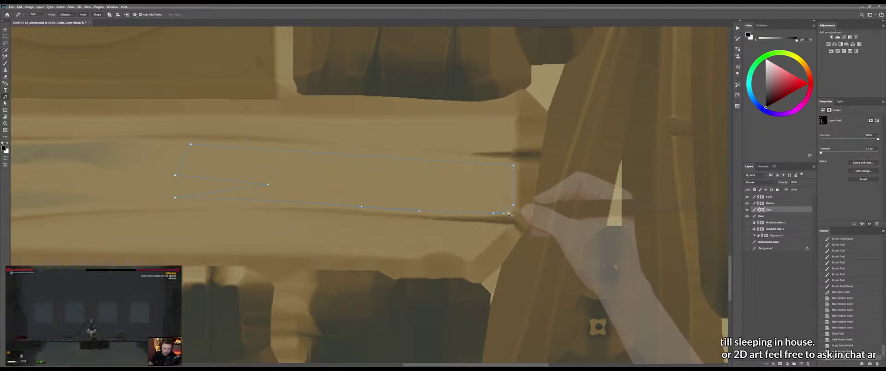
left_click_drag(516, 216, 516, 214)
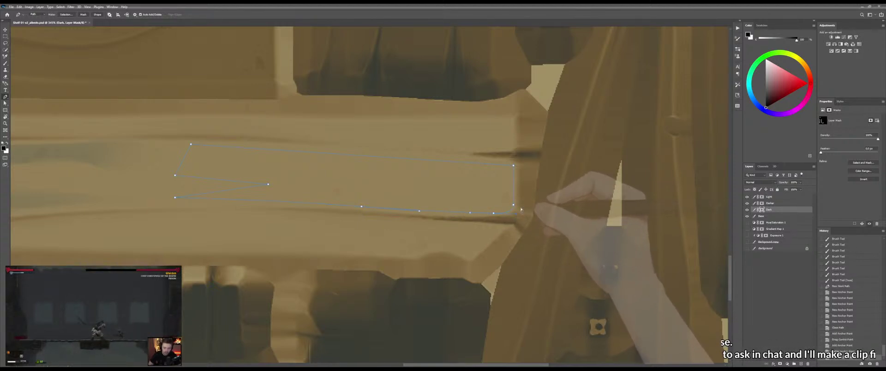
Add anchor points to the path's right end and upper edge, and bend them to follow the plank's end and upper crack
left_click_drag(514, 186, 516, 188)
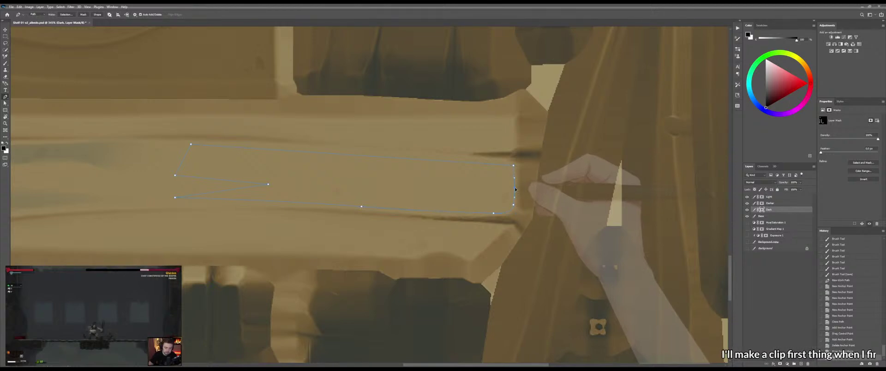
left_click(473, 162)
left_click_drag(474, 162, 479, 160)
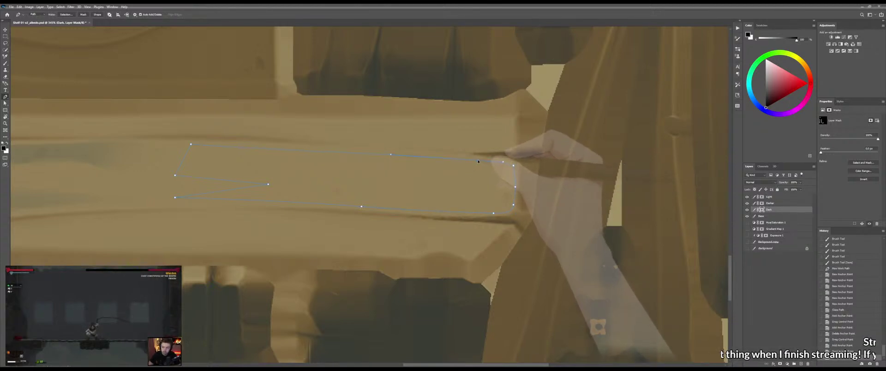
left_click_drag(435, 182, 548, 192)
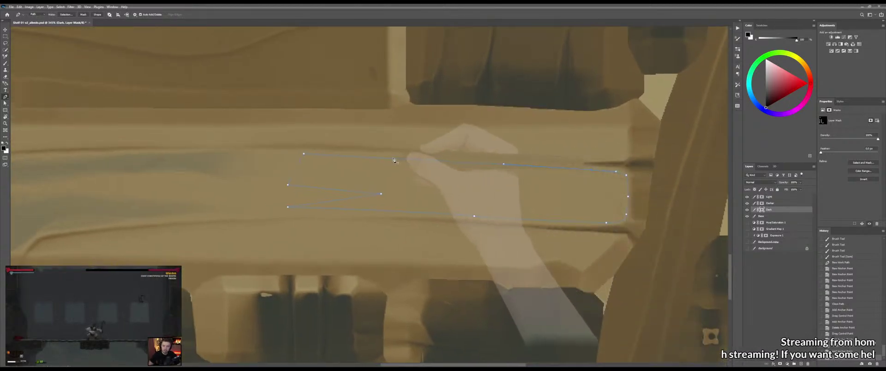
left_click_drag(395, 160, 394, 157)
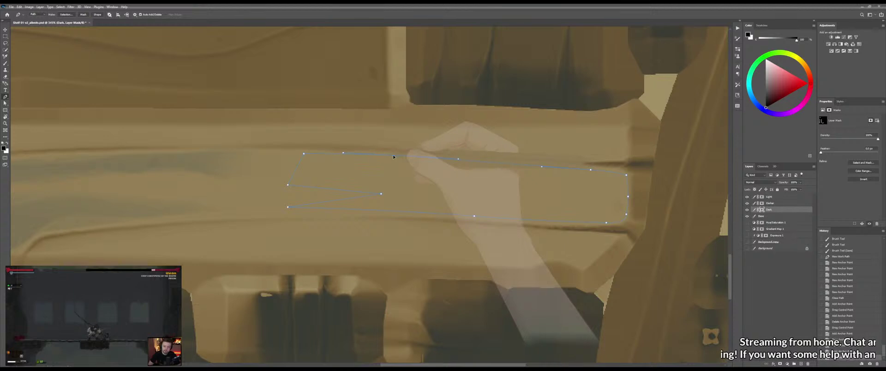
Add anchor points to the path's left end and both notch edges, and bend them into gentle curves
left_click(296, 170)
left_click_drag(295, 169, 291, 167, "ctrl")
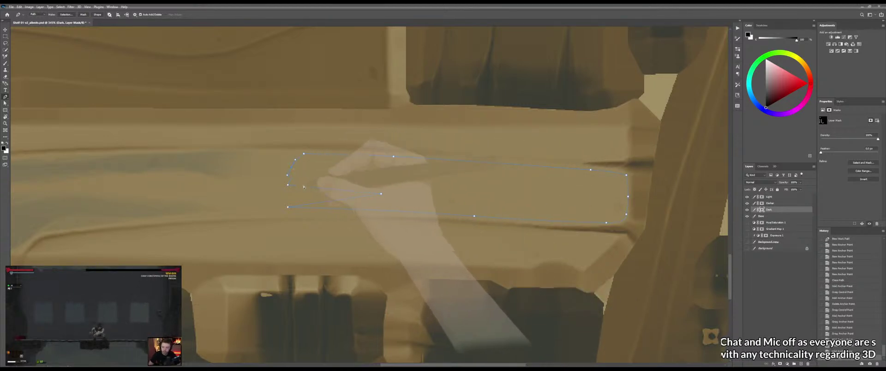
left_click(328, 202)
left_click_drag(330, 202, 338, 190, "ctrl")
left_click(338, 190)
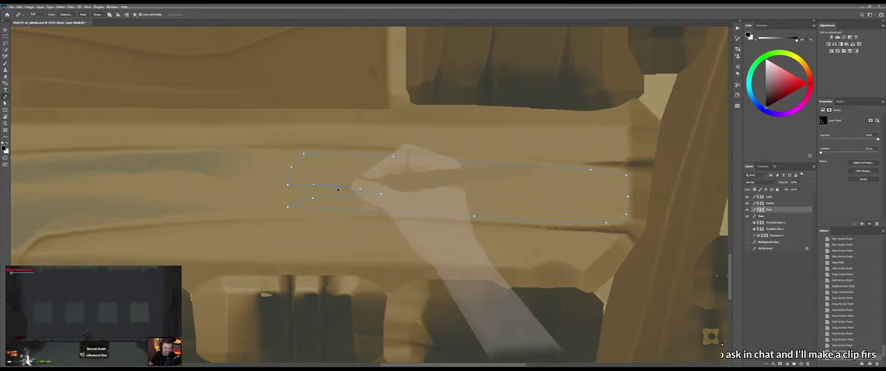
Add an anchor point to the path's lower edge near the notch and bend it to follow the plank's lower crack
left_click_drag(420, 204, 392, 194)
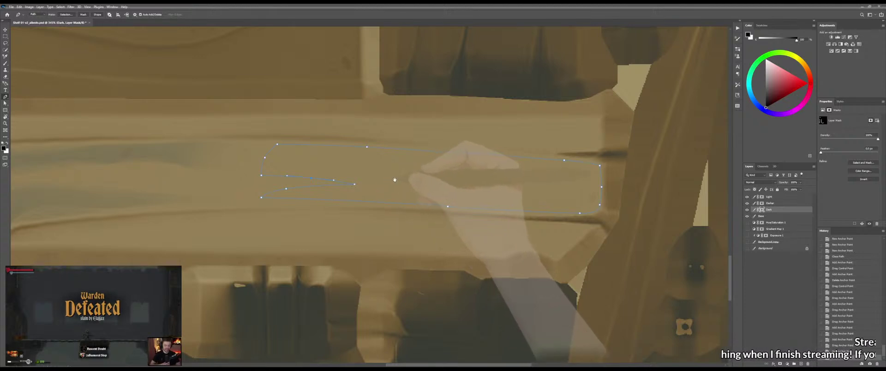
left_click_drag(432, 201, 399, 207)
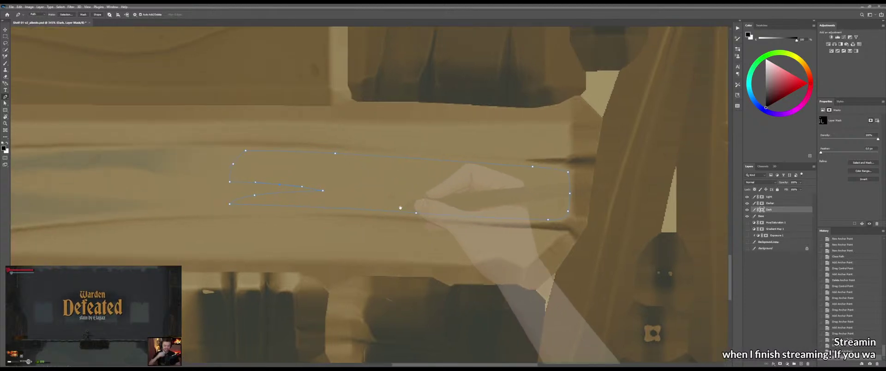
left_click(342, 209)
left_click_drag(343, 208, 342, 206, "ctrl")
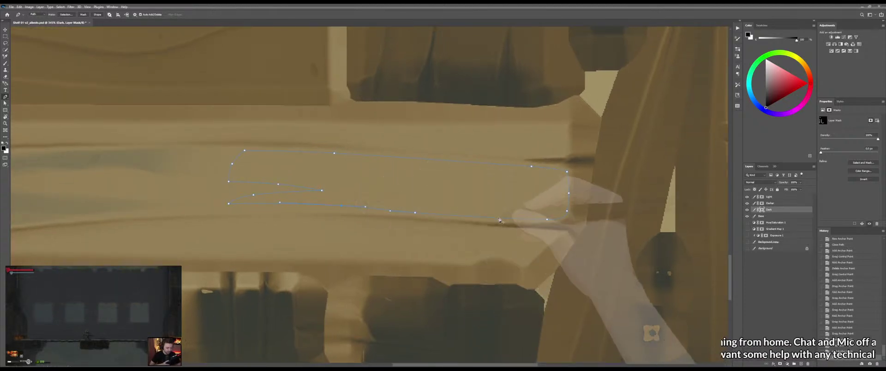
left_click_drag(487, 189, 461, 198)
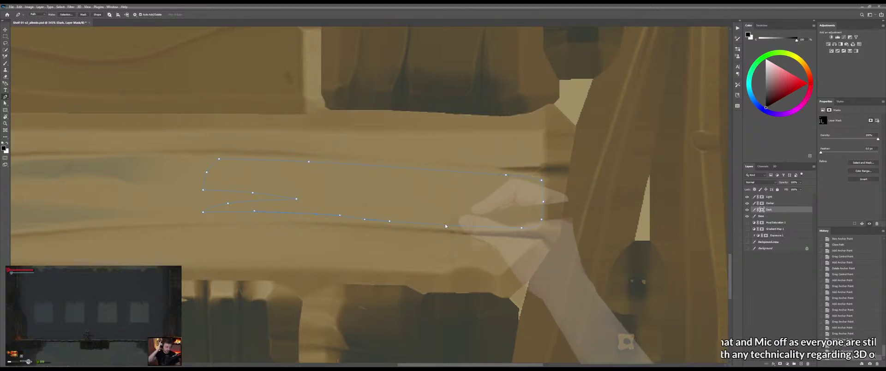
key("i")
key("p")
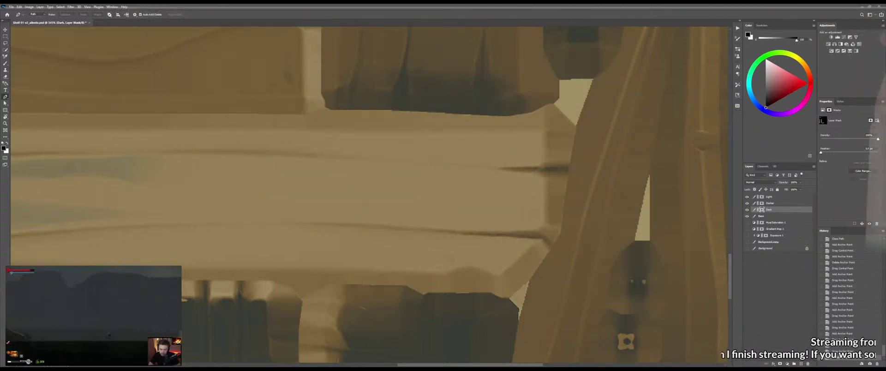
Turn the finished path into a selection and fill it with white on the Dark layer mask
key("Return")
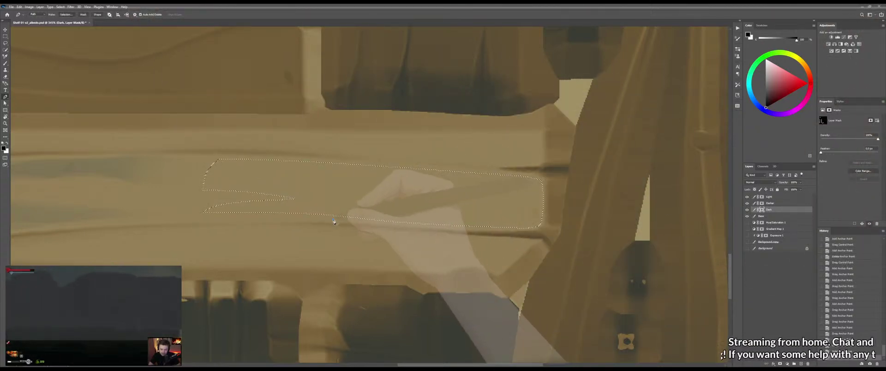
key("g")
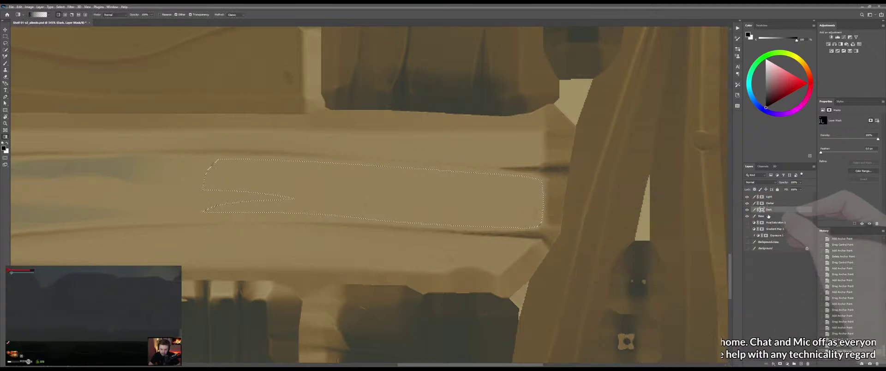
key("ctrl+d")
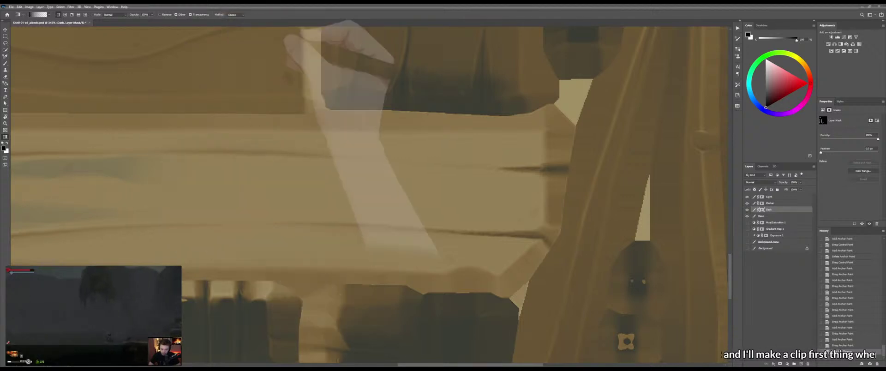
key("ctrl+h")
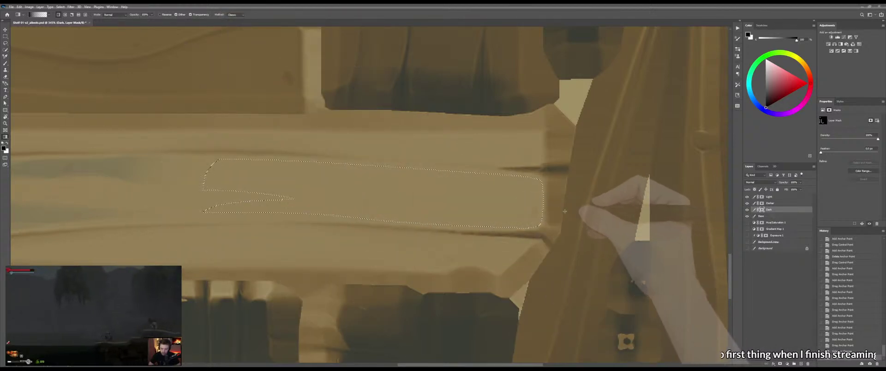
key("x")
key("alt+BackSpace")
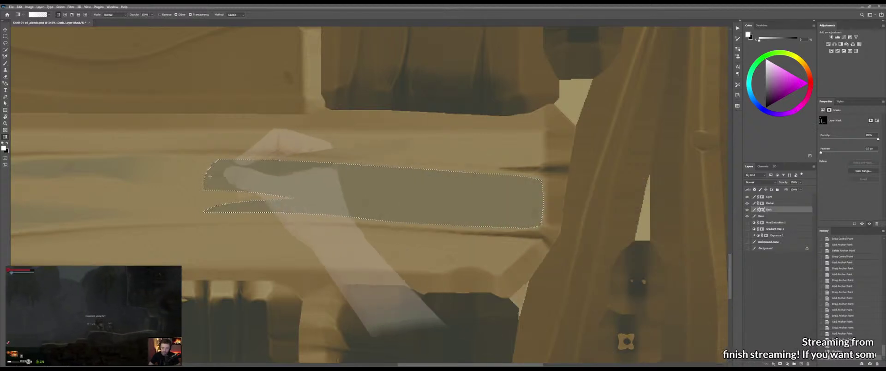
Fade the filled shape's left, upper and lower edges with black gradients on the mask, and clear the selection
key("x")
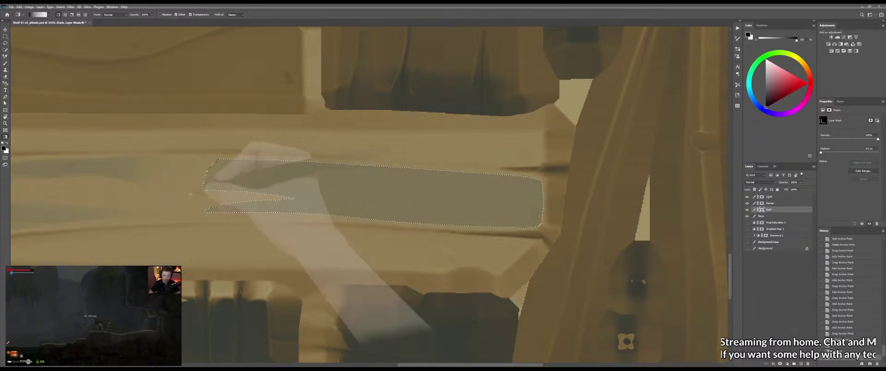
left_click_drag(293, 188, 294, 188)
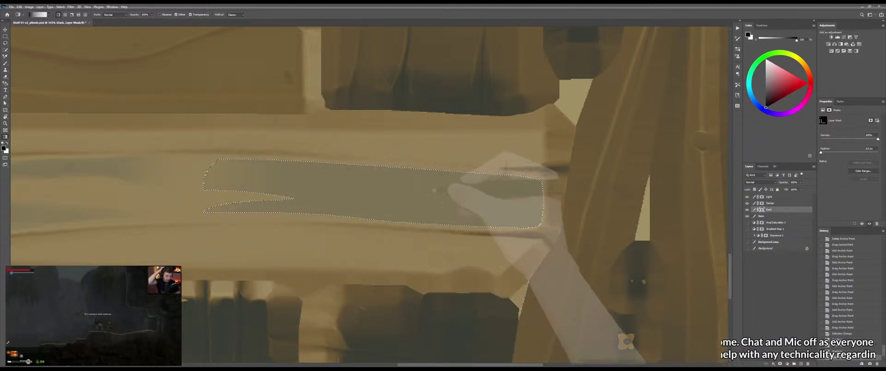
left_click_drag(397, 125, 389, 190)
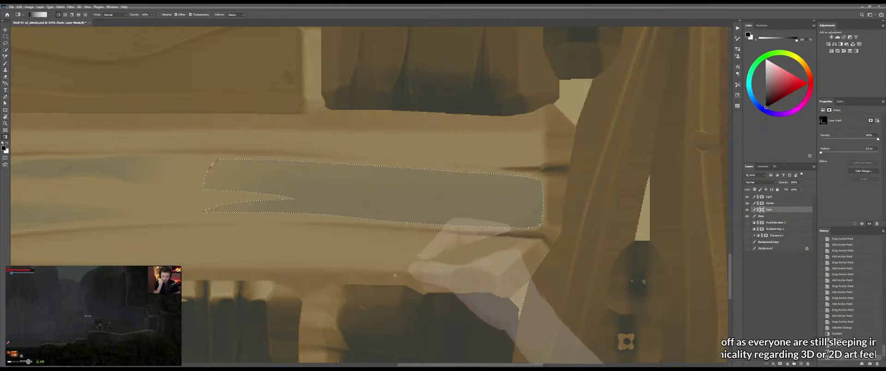
left_click_drag(393, 276, 390, 207)
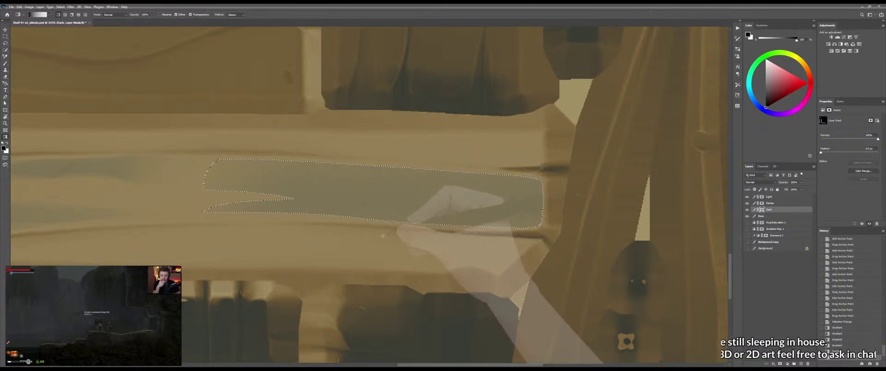
key("ctrl+d")
Blend the dark shape's notched left end into the surrounding light wood with Mixer Brush strokes on the Dark mask
key("m")
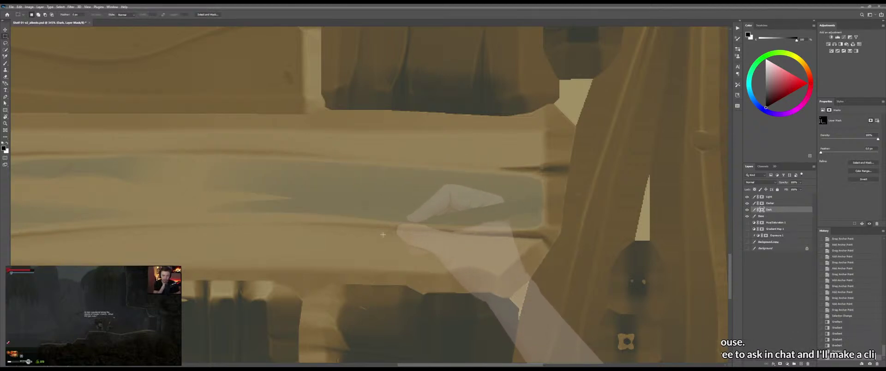
key("z")
mouse_move(478, 224)
left_mouse_down()
mouse_move(445, 227)
mouse_move(464, 231)
left_mouse_up()
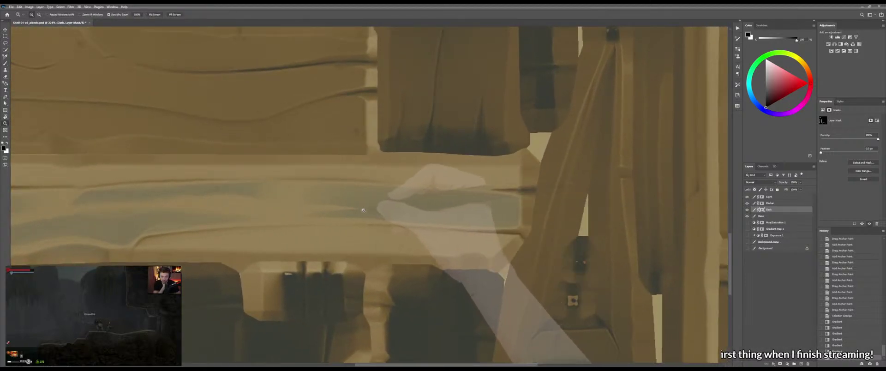
left_click_drag(366, 211, 381, 210)
key("b")
key("z")
mouse_move(315, 206)
left_mouse_down()
mouse_move(348, 207)
mouse_move(254, 199)
left_mouse_up()
key("b")
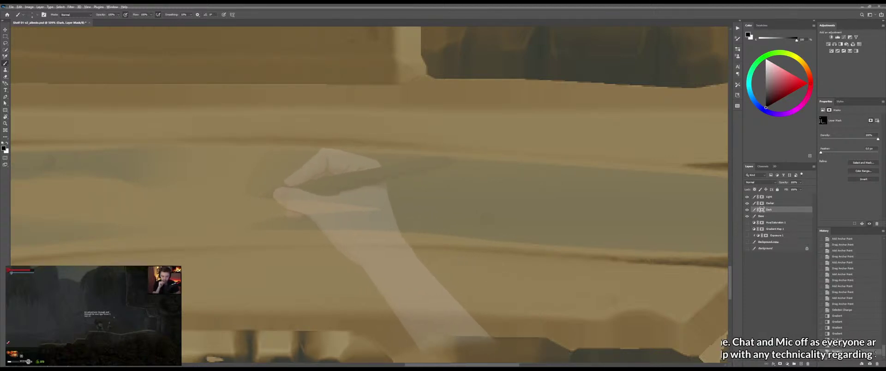
key("shift+b")
left_click_drag(260, 199, 256, 198)
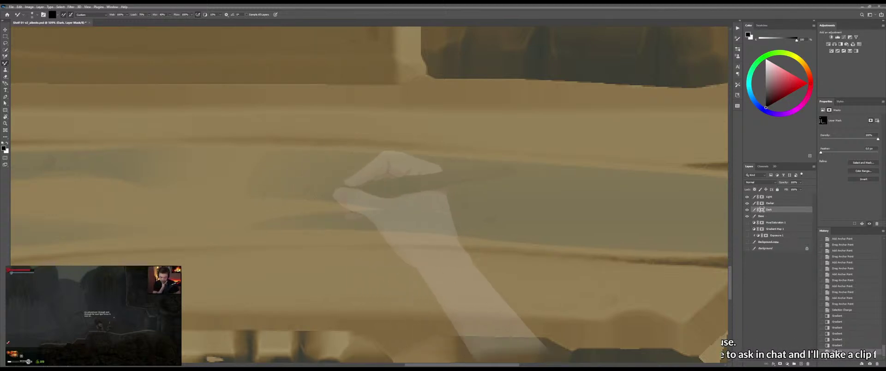
left_click_drag(260, 201, 398, 211)
mouse_move(376, 209)
left_mouse_down()
mouse_move(395, 210)
mouse_move(375, 210)
left_mouse_up()
mouse_move(364, 209)
left_mouse_down()
mouse_move(378, 210)
mouse_move(264, 222)
left_mouse_up()
left_click_drag(278, 220, 253, 224)
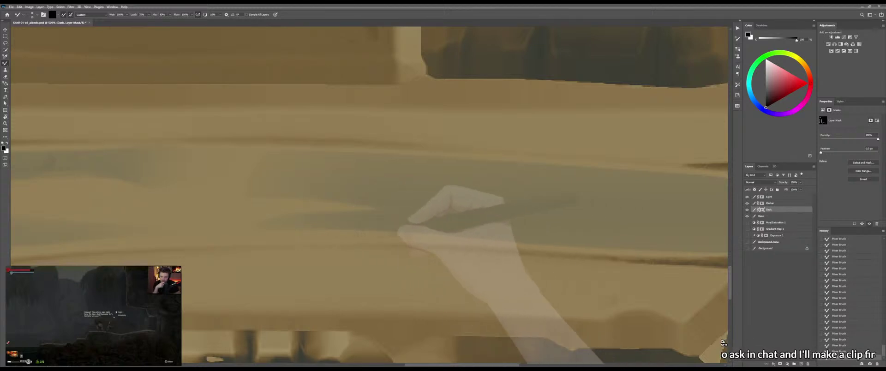
Soften the dark shape's right end and its edges along the plank's cracks with the Mixer Brush
left_click_drag(540, 243, 351, 235)
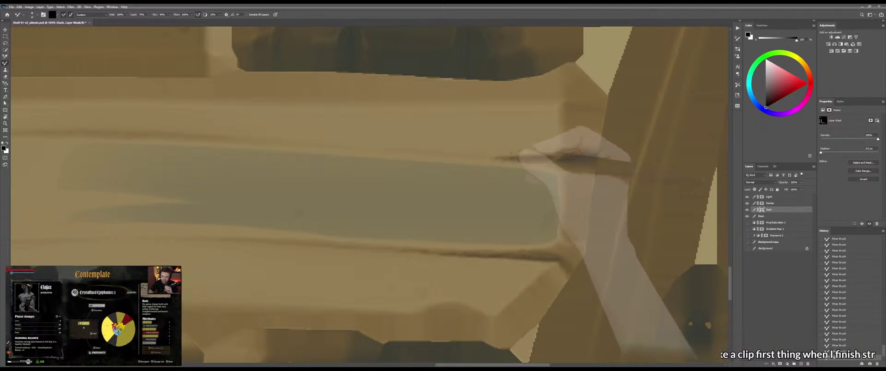
left_click_drag(363, 137, 409, 157)
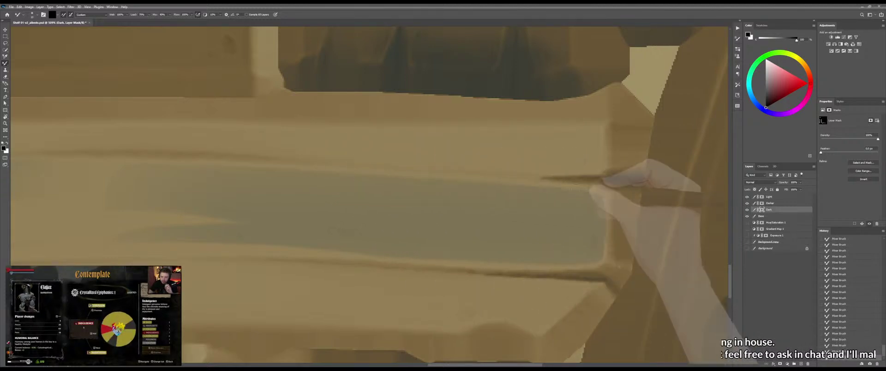
left_click_drag(492, 183, 467, 182)
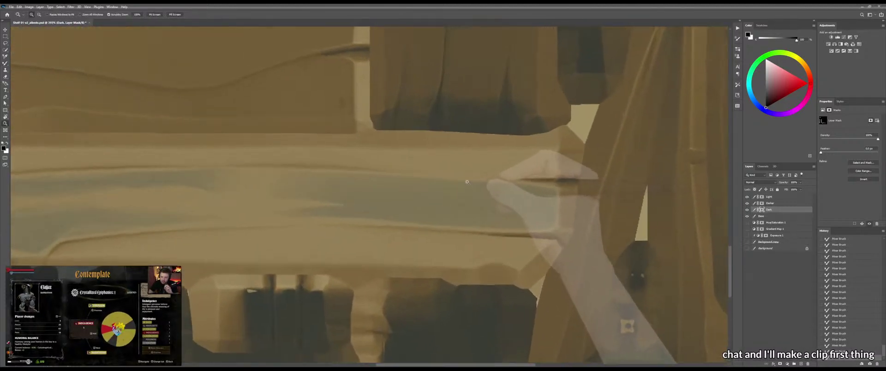
left_click_drag(271, 192, 345, 194)
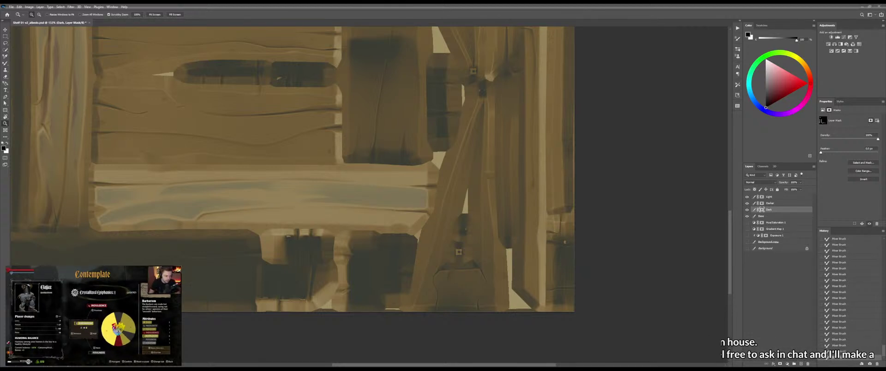
Switch to Marmoset Toolbag and inspect the plank shading on the 3D shelf from several angles
key("alt+Tab")
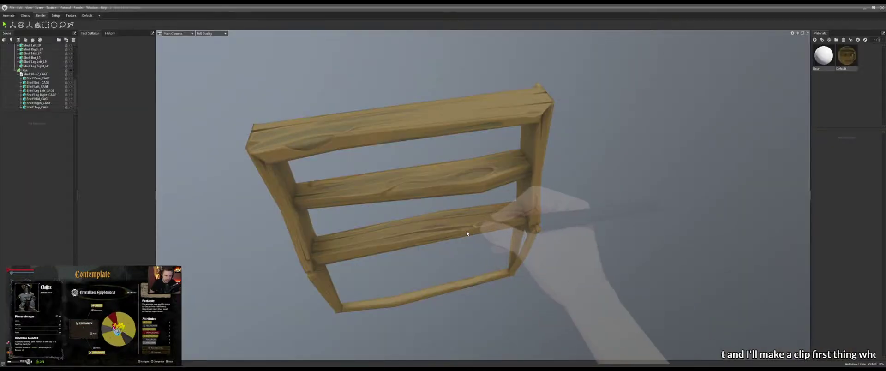
left_click_drag(468, 233, 477, 217)
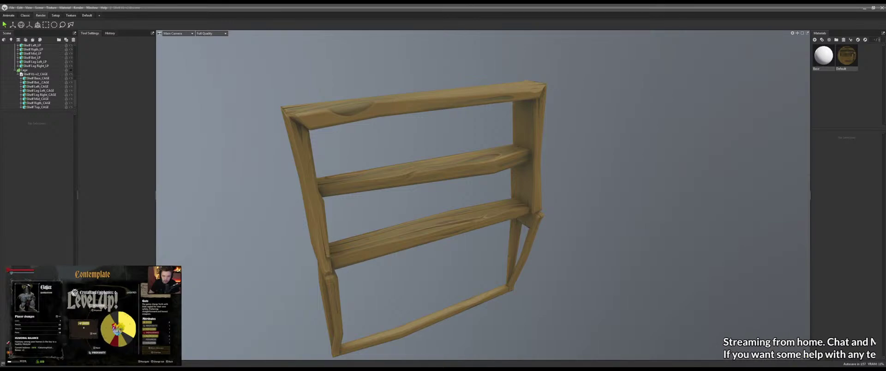
left_click_drag(534, 253, 553, 242)
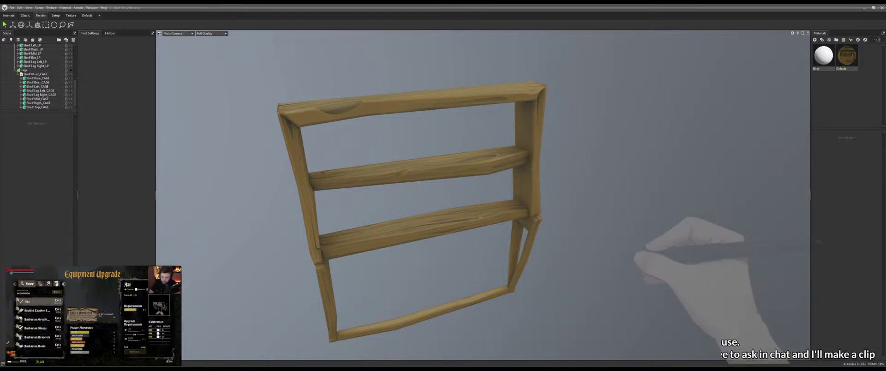
Switch back to Photoshop and touch up the dark shape's right half with Brush strokes on the Dark mask
key("alt+Tab")
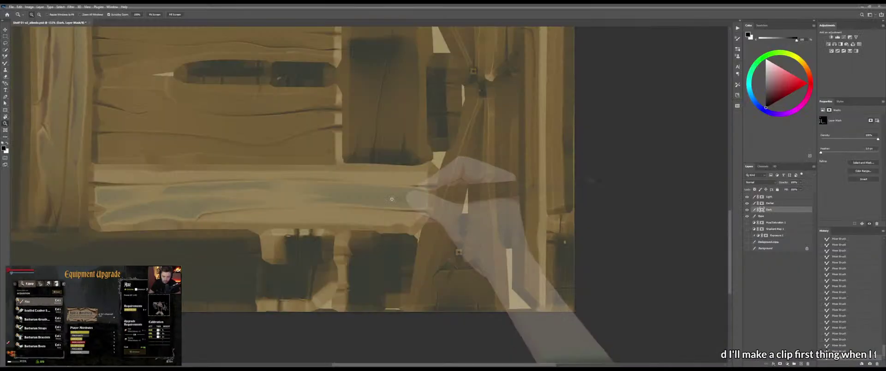
left_click_drag(353, 175, 371, 177)
left_click_drag(314, 191, 401, 206)
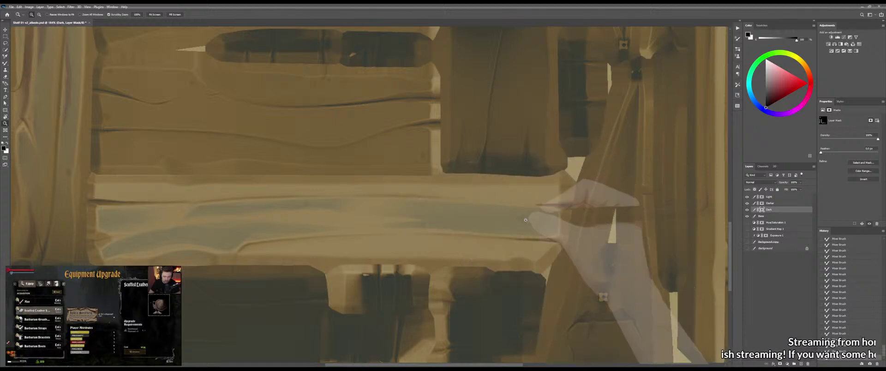
left_click_drag(526, 220, 533, 222)
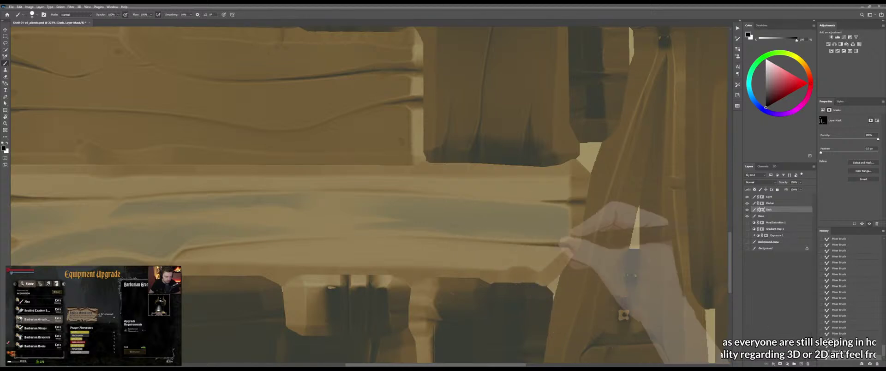
key("z")
left_click_drag(519, 250, 528, 250)
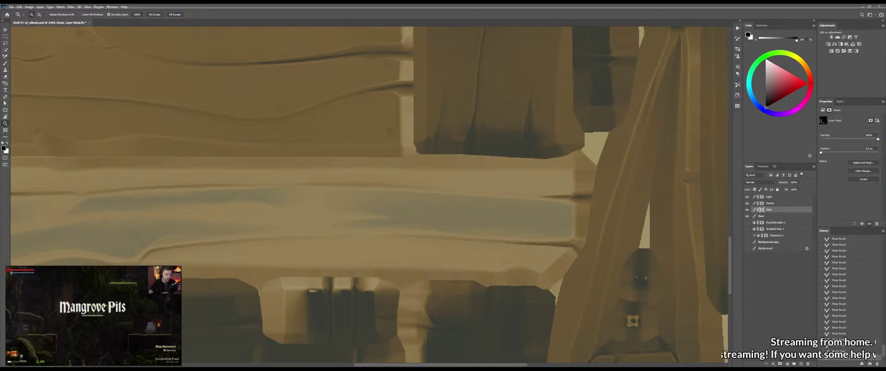
left_click(579, 191)
key("b")
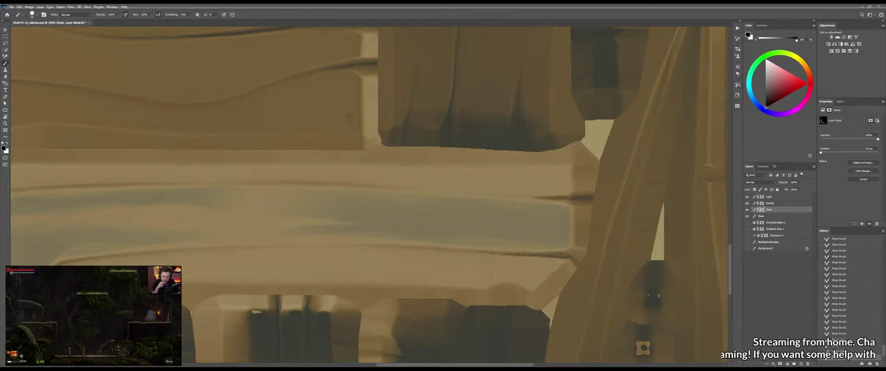
left_click_drag(417, 220, 404, 224)
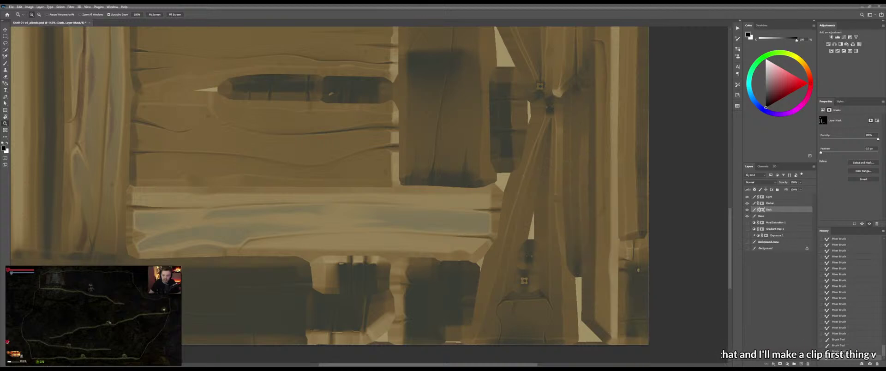
Paint black Brush strokes on the Dark mask along the dark shape's lower right edge, following the plank's crack
left_click_drag(424, 207, 438, 211)
scroll(438, 210, "up", 2)
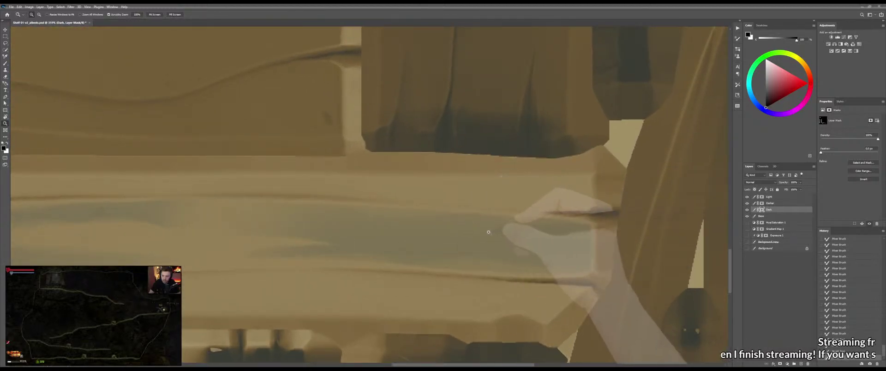
scroll(457, 230, "up", 1)
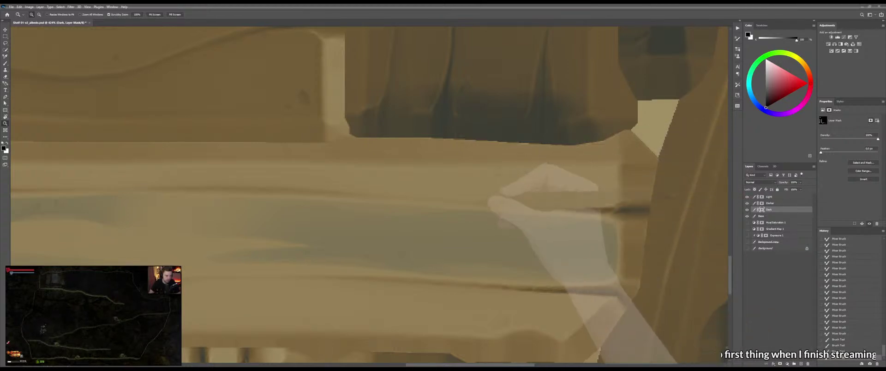
left_click_drag(555, 171, 527, 194)
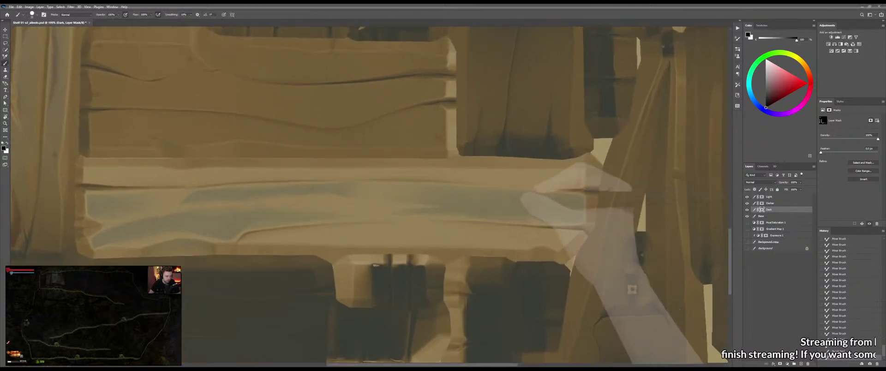
left_click_drag(525, 218, 529, 218)
scroll(529, 219, "up", 4)
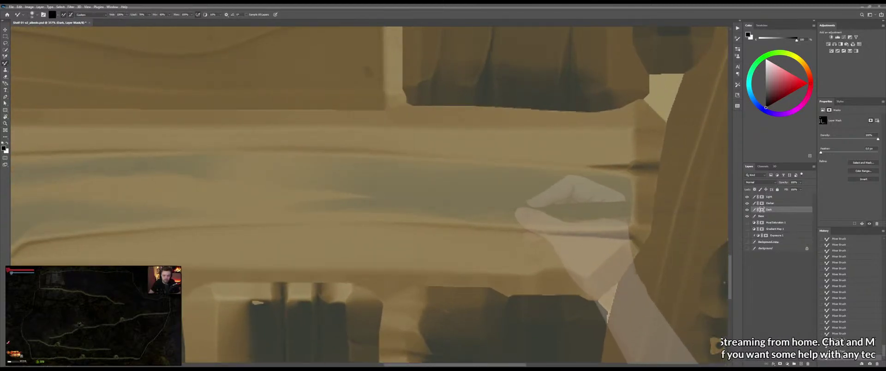
left_click(490, 222)
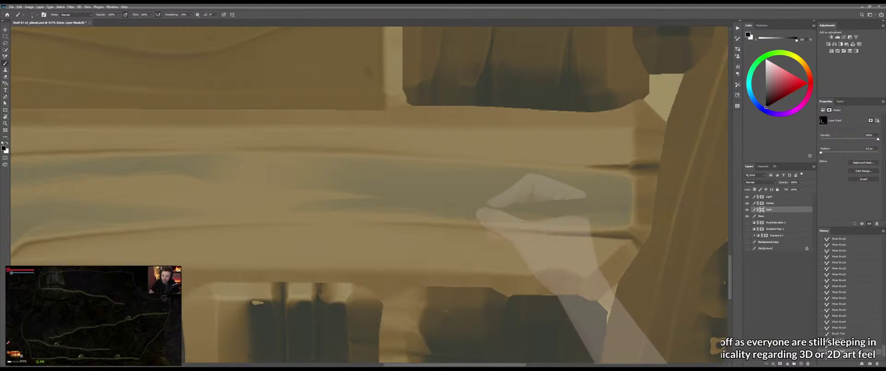
left_click_drag(465, 219, 501, 222)
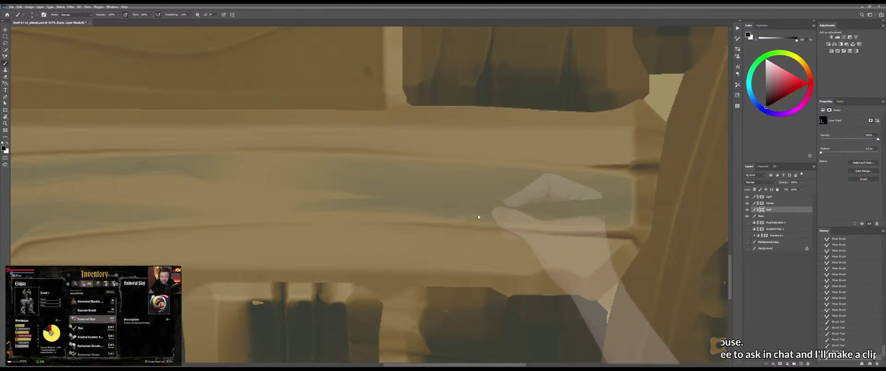
left_click(460, 220)
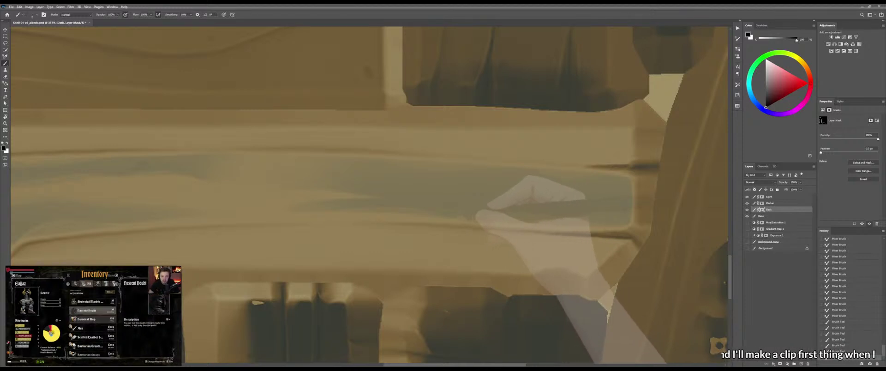
left_click_drag(463, 218, 478, 219)
left_click_drag(571, 223, 621, 226)
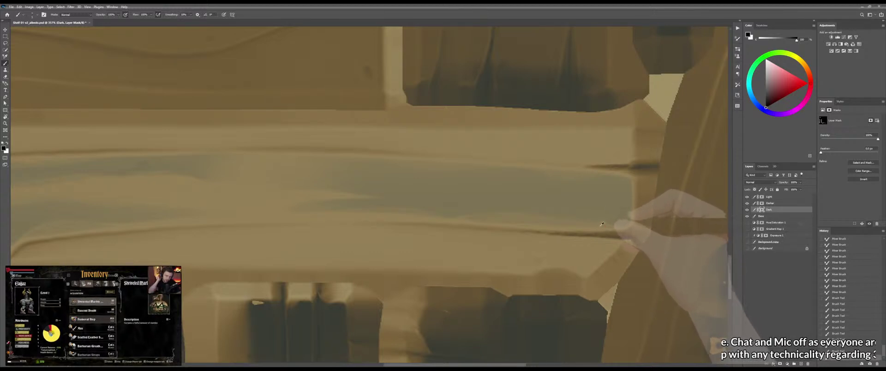
mouse_move(620, 226)
left_mouse_down()
mouse_move(581, 217)
mouse_move(592, 220)
left_mouse_up()
Blend the dark shape's lower right edge into the surrounding light wood with the Mixer Brush
key("shift+b")
mouse_move(610, 221)
left_mouse_down()
mouse_move(592, 219)
mouse_move(600, 218)
left_mouse_up()
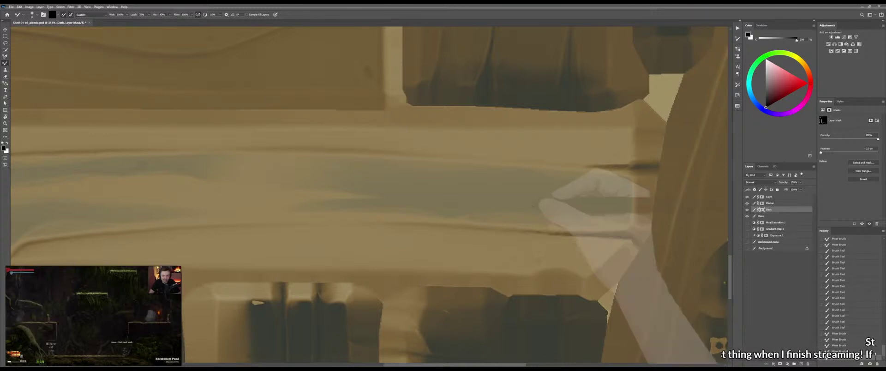
left_click_drag(526, 212, 514, 210)
key("shift+b")
key("shift+b")
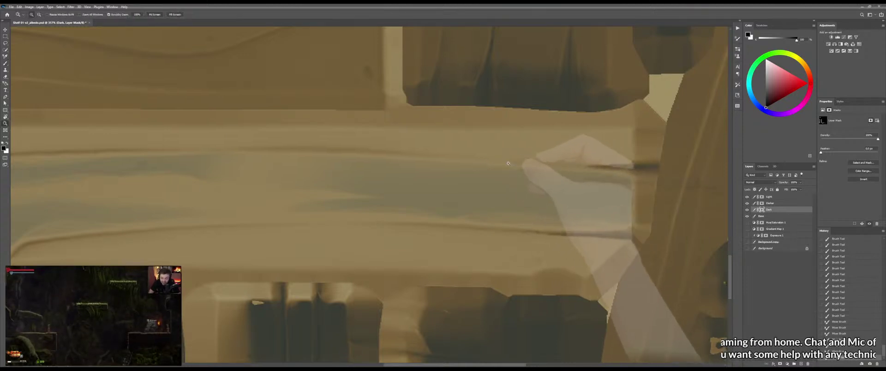
Extend the pale gap between the plank's middle dark streaks rightward with tapered Brush strokes, adjusting the brush size
key("ctrl+space")
mouse_move(506, 163)
left_mouse_down()
mouse_move(438, 178)
mouse_move(453, 178)
left_mouse_up()
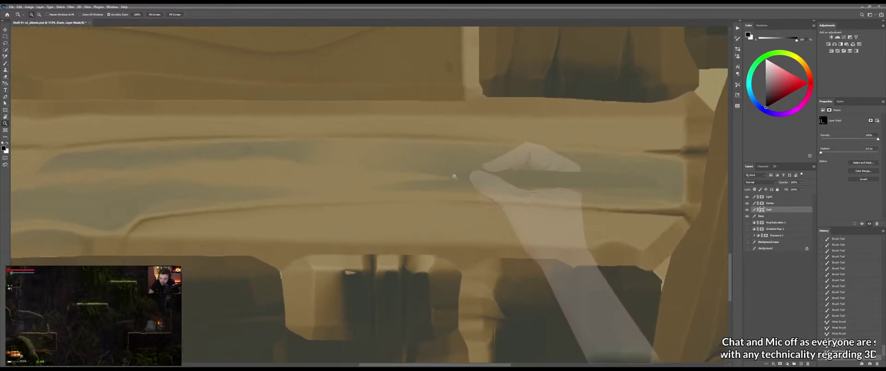
right_click(422, 179, "alt")
left_click_drag(373, 172, 470, 180)
right_click(417, 175, "alt")
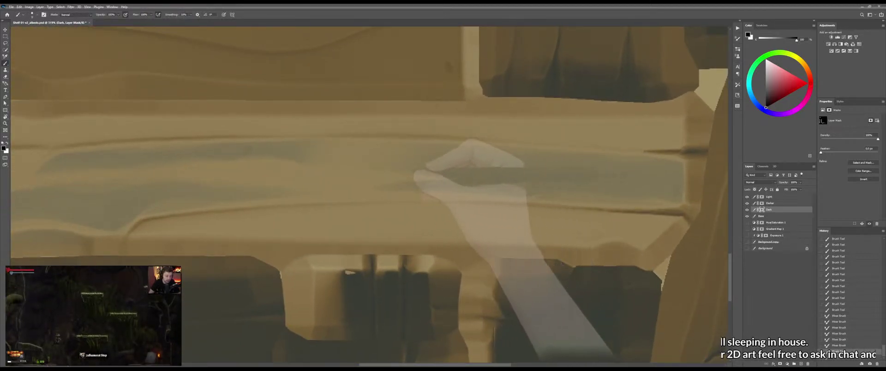
mouse_move(430, 180)
left_mouse_down()
mouse_move(376, 183)
mouse_move(494, 184)
left_mouse_up()
right_click(408, 177, "alt")
right_click(437, 180, "alt")
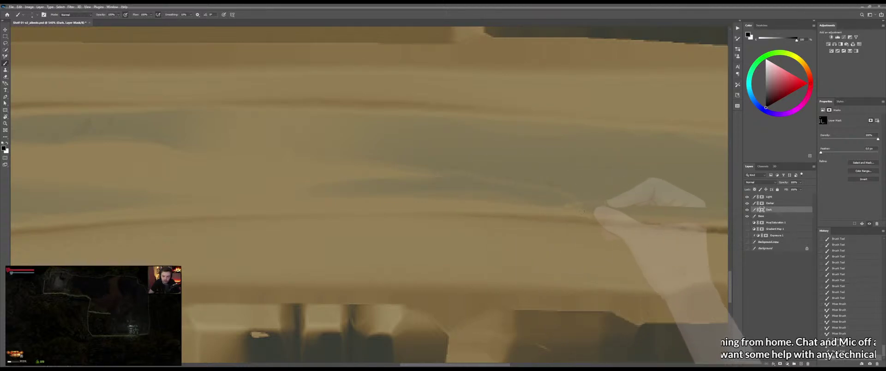
Paint a thin light streak through the dark area toward the lower crack and blend its right end with the Mixer Brush
key("z")
left_click_drag(576, 225, 529, 240)
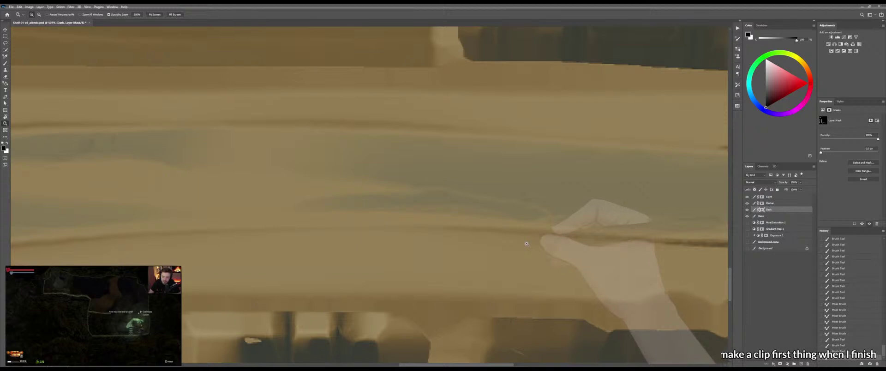
left_click_drag(527, 245, 531, 245)
key("b")
left_click_drag(496, 212, 498, 212)
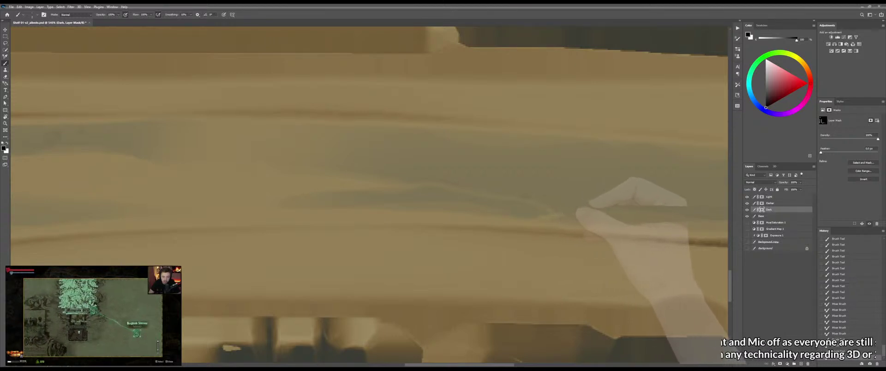
key("shift+b")
mouse_move(557, 215)
left_mouse_down()
mouse_move(534, 209)
mouse_move(553, 213)
left_mouse_up()
left_click_drag(564, 216, 556, 215)
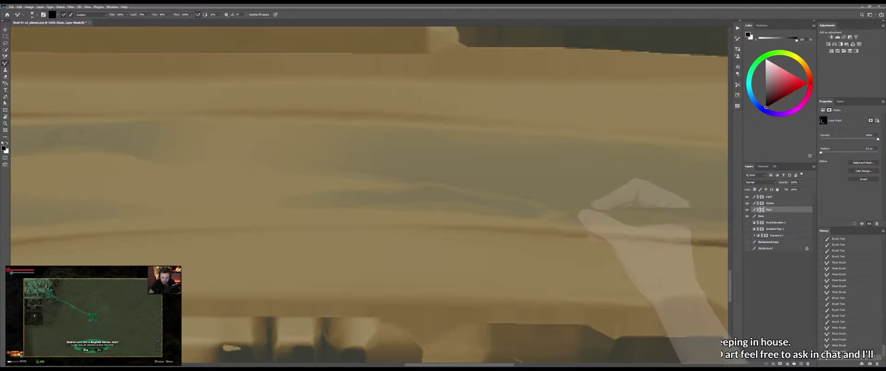
Refine the thin light streak between the pale gap and the lower crack with black Brush strokes, softening it with the Mixer Brush
key("shift+b")
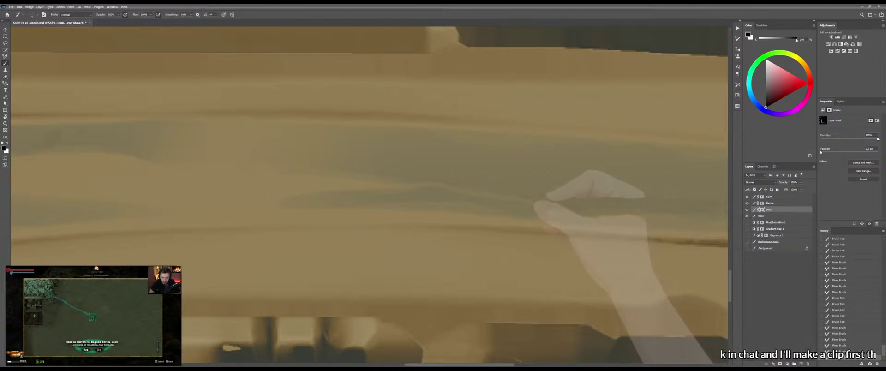
left_click_drag(528, 201, 420, 186)
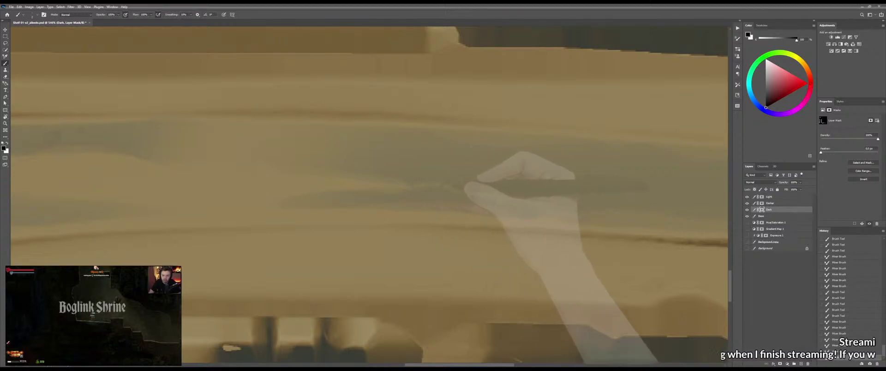
key("shift+b")
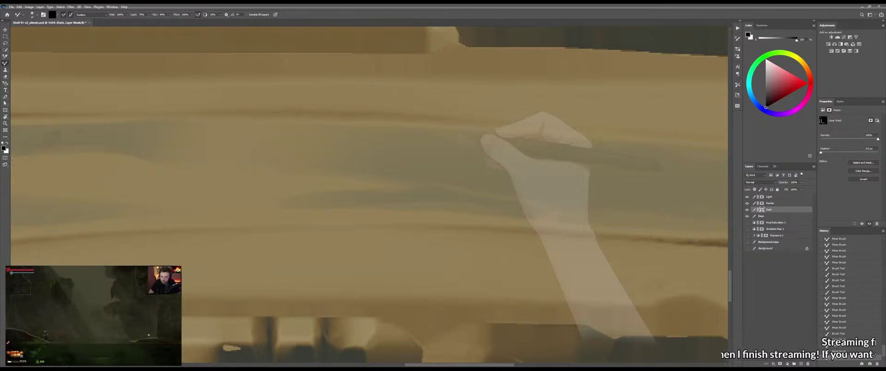
mouse_move(519, 205)
left_mouse_down()
mouse_move(491, 208)
mouse_move(573, 215)
mouse_move(541, 209)
mouse_move(549, 214)
left_mouse_up()
key("b")
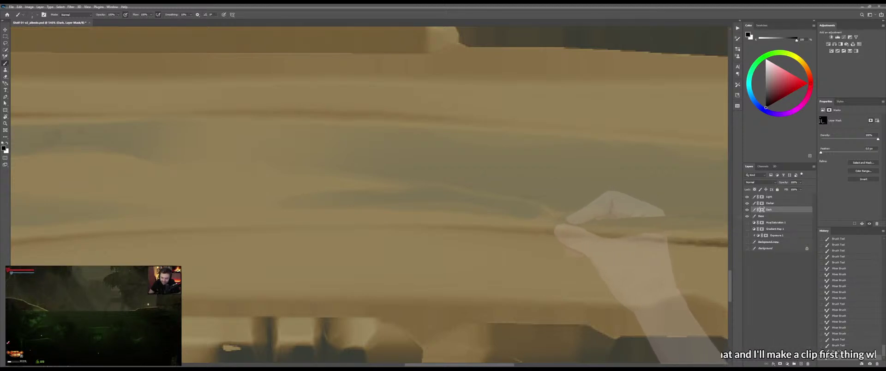
mouse_move(560, 216)
left_mouse_down()
mouse_move(490, 190)
mouse_move(505, 190)
mouse_move(421, 183)
mouse_move(432, 186)
left_mouse_up()
Paint white on the Dark mask around the pale gap's tip to restore dark shading there
key("shift+b")
key("shift+b")
key("x")
key("shift+b")
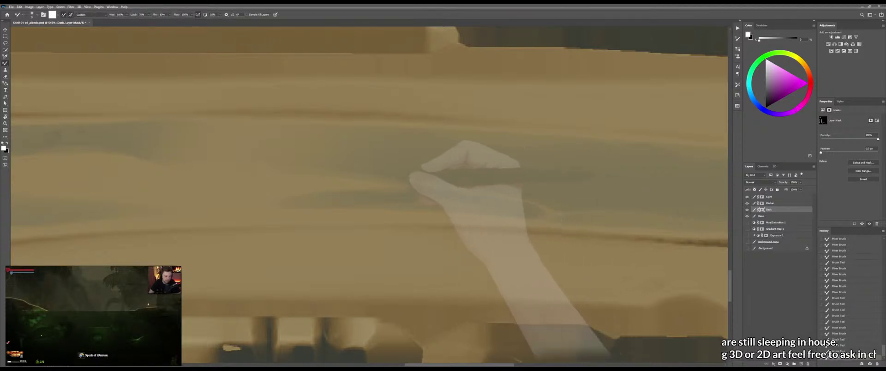
left_click_drag(381, 177, 391, 180)
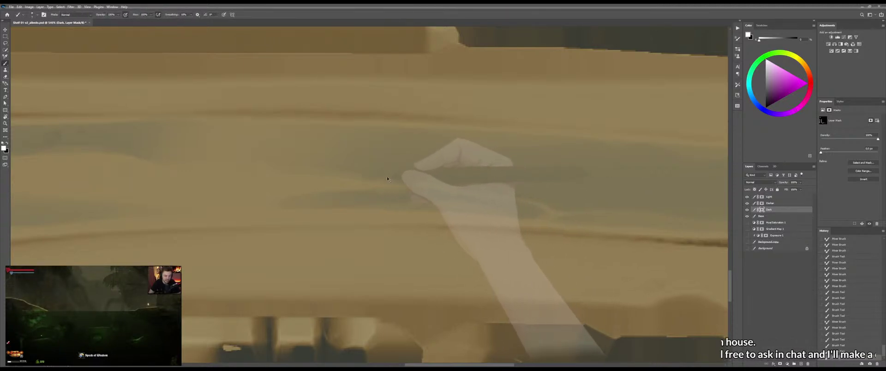
key("shift+b")
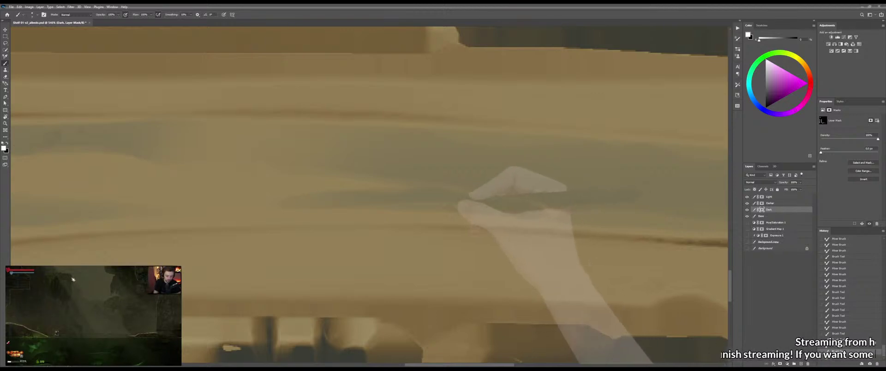
Return to black, blend the pale gap's tip into the dark streaks with the Mixer Brush, and save the texture
key("x")
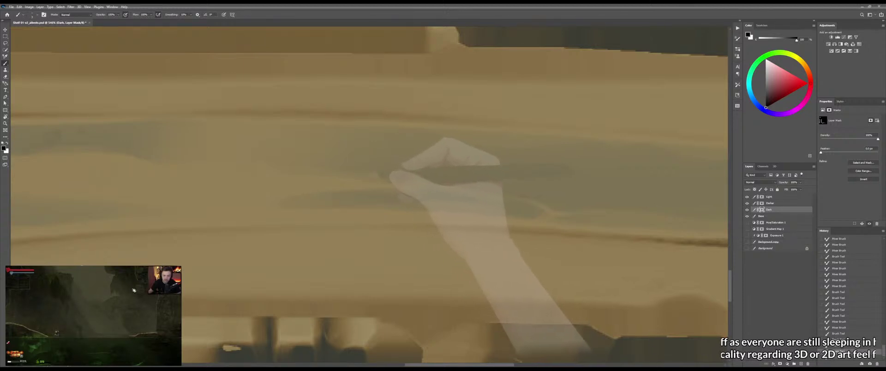
key("shift+b")
left_click_drag(368, 177, 392, 183)
mouse_move(392, 183)
left_mouse_down()
mouse_move(362, 189)
mouse_move(370, 193)
left_mouse_up()
key("ctrl+s")
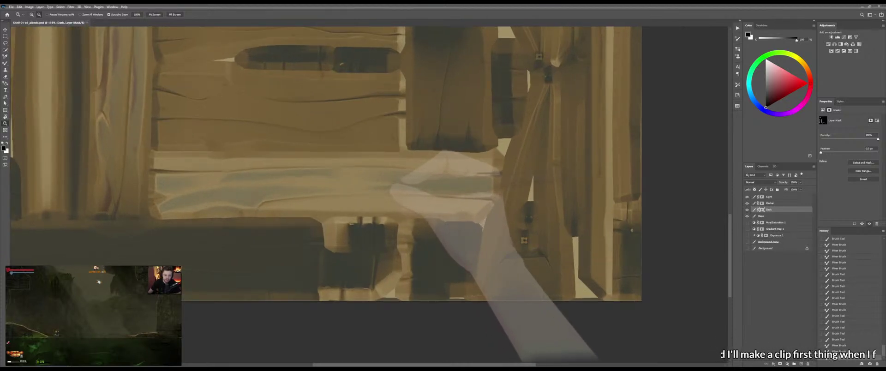
Examine the updated plank shading on the 3D shelf in Marmoset Toolbag, and return to Photoshop
key("alt+Tab")
mouse_move(449, 152)
left_mouse_down()
mouse_move(432, 196)
mouse_move(494, 187)
mouse_move(502, 176)
mouse_move(517, 183)
left_mouse_up()
key("alt+Tab")
Refine the dark shape's right end and its lower edge near the crack with black Brush strokes on the Dark mask
key("b")
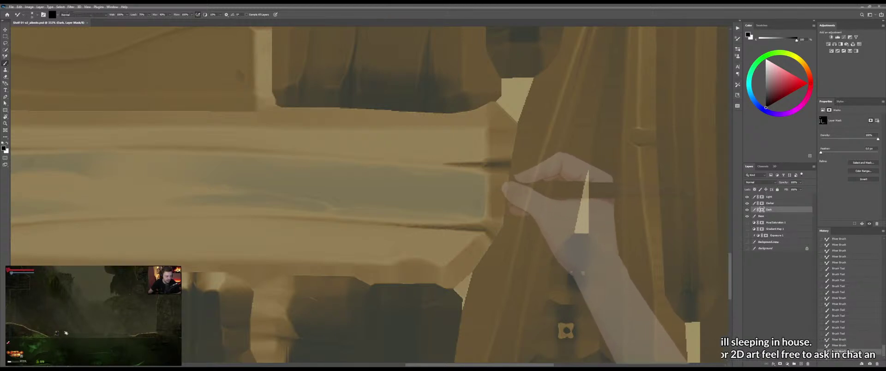
key("shift+b")
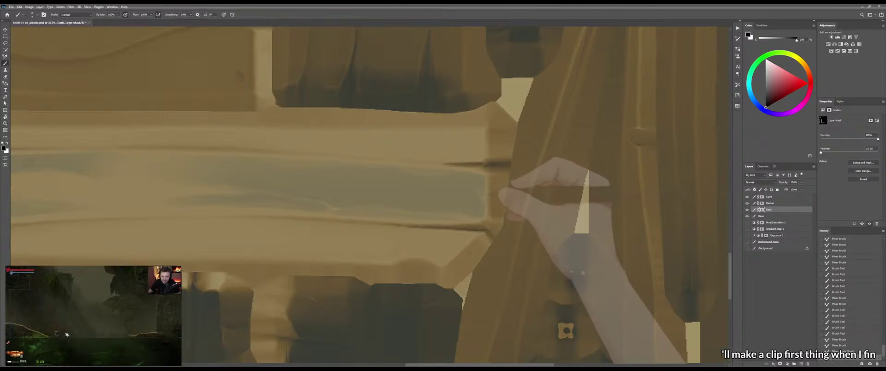
left_click_drag(486, 200, 490, 183)
scroll(493, 192, "up", 4)
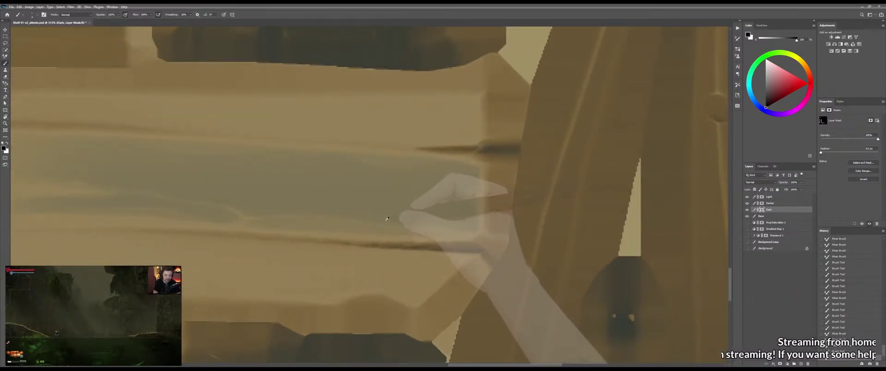
left_click_drag(375, 217, 418, 211)
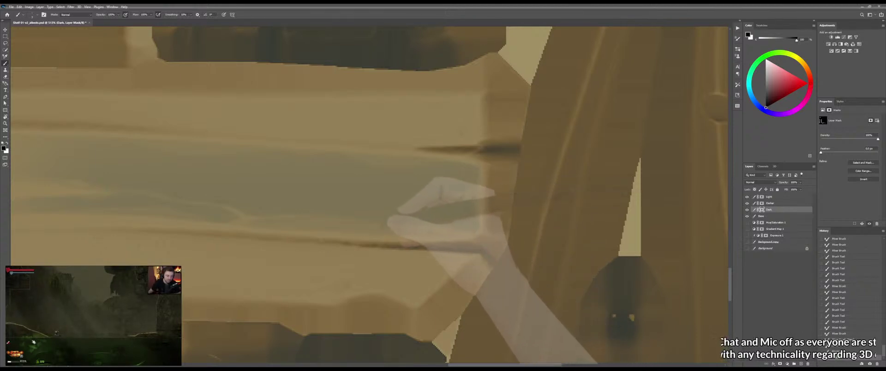
Refine the upper dark shape's right end on the Dark mask with black Brush strokes and blend it with the Mixer Brush
left_click_drag(381, 223, 368, 222)
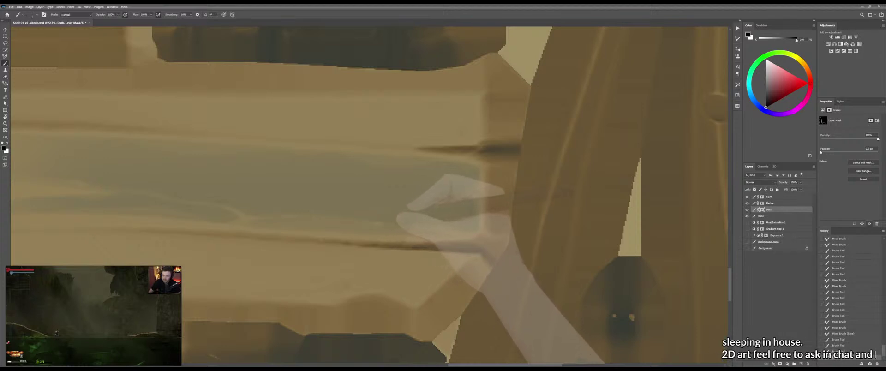
left_click(376, 223)
left_click_drag(375, 218, 406, 222)
left_click_drag(406, 221, 395, 218)
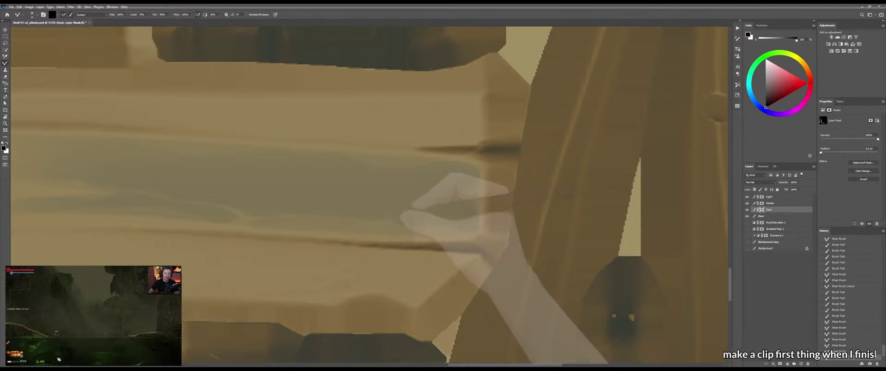
left_click_drag(480, 201, 478, 190)
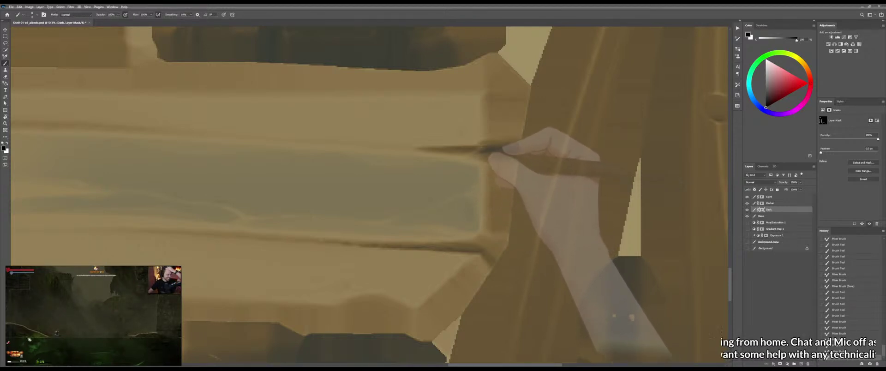
mouse_move(477, 154)
left_mouse_down()
mouse_move(488, 161)
mouse_move(444, 209)
left_mouse_up()
key("shift+b")
Switch to Marmoset Toolbag, examine the plank shading on the 3D shelf from the front and above, and return to Photoshop
key("ctrl+space")
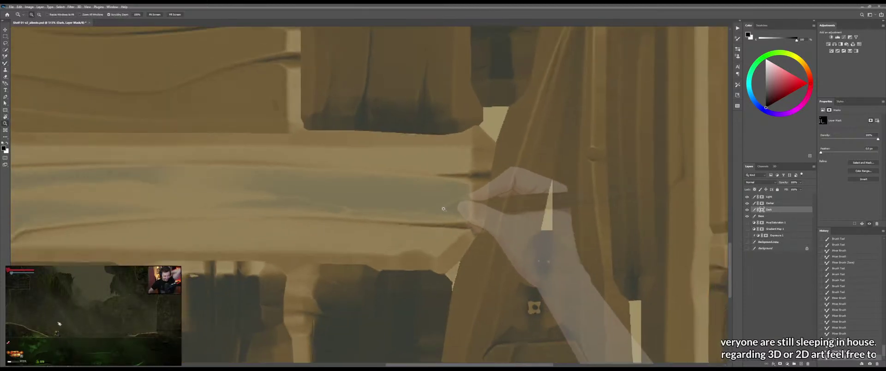
key("alt+Tab")
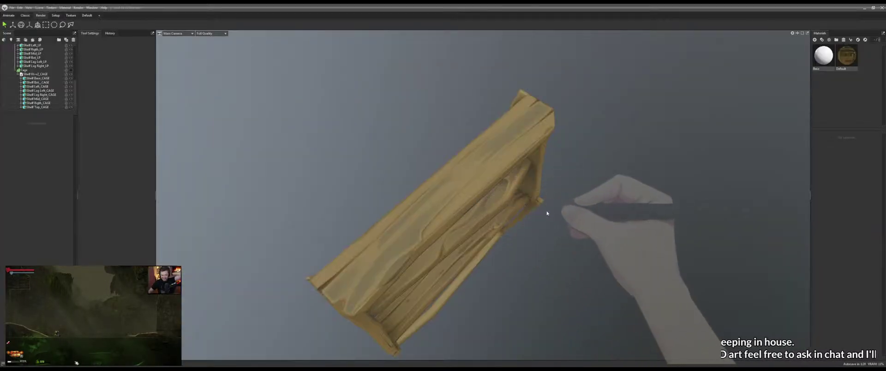
left_click_drag(559, 229, 524, 245)
left_click_drag(501, 218, 500, 256)
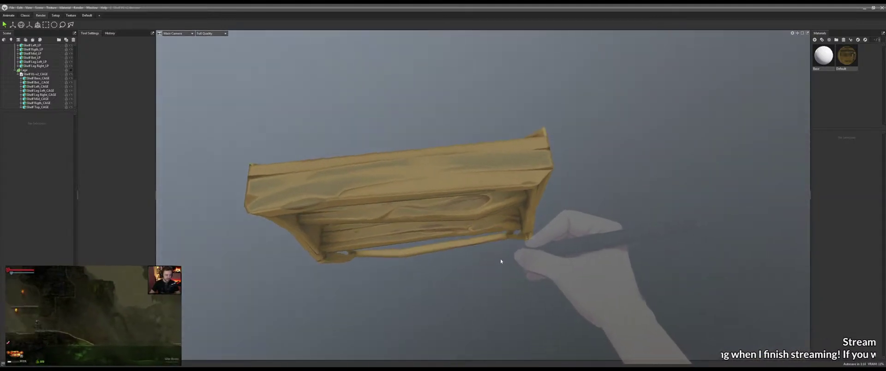
key("alt+Tab")
Draw a closed Pen path for a new chip beneath the plank's lower crack, from its curved start to the angled right corner
left_click_drag(388, 199, 451, 242)
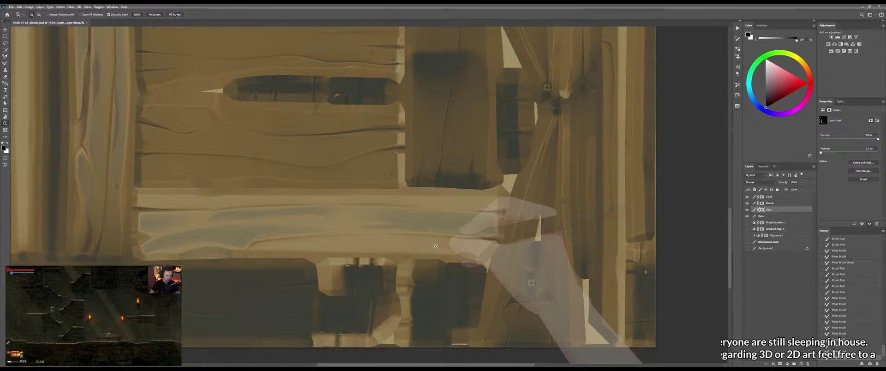
left_click_drag(437, 244, 444, 245)
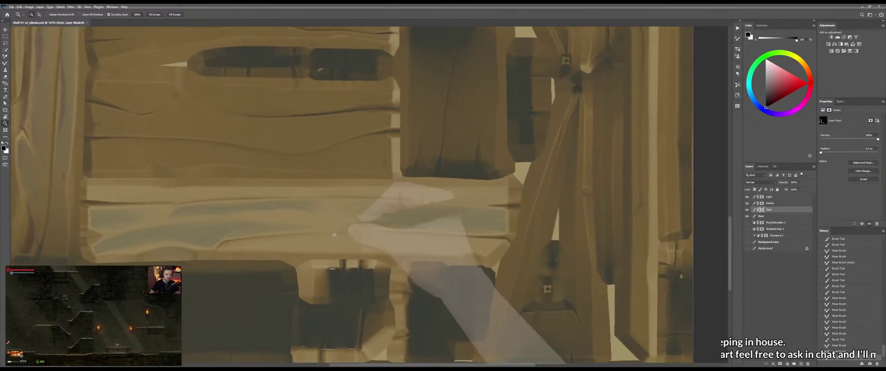
key("p")
left_click(221, 248)
left_click(226, 243)
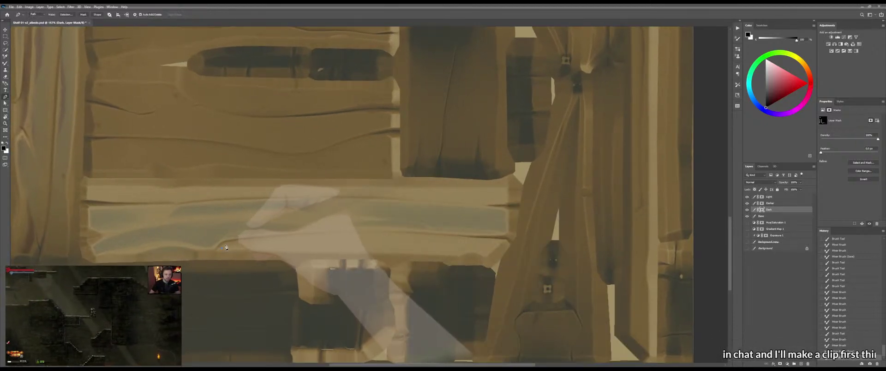
left_click(502, 241)
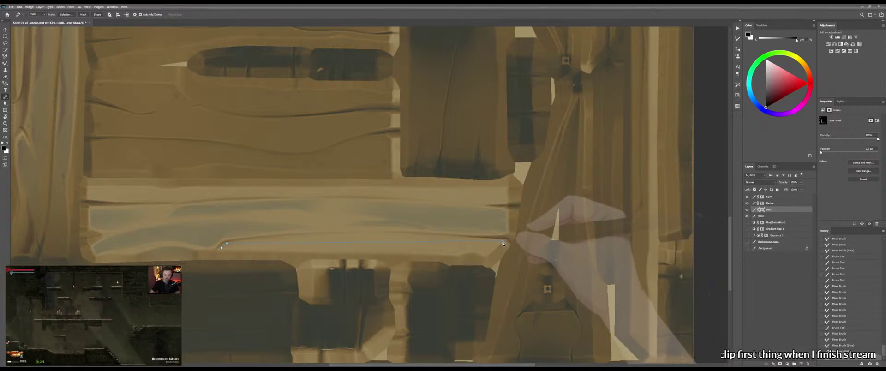
left_click(458, 255)
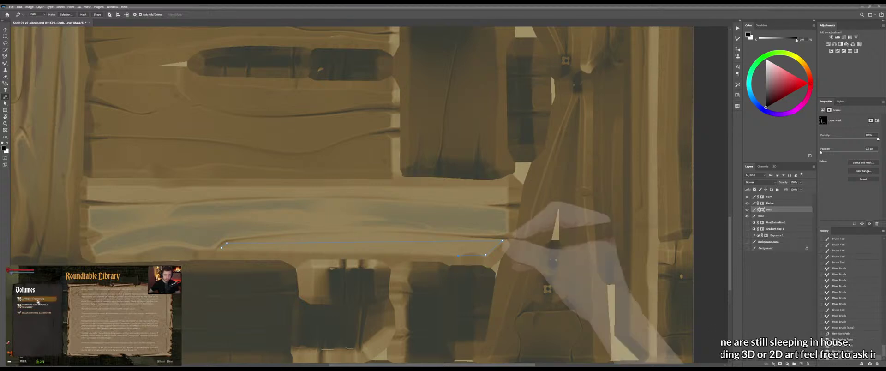
left_click(221, 249)
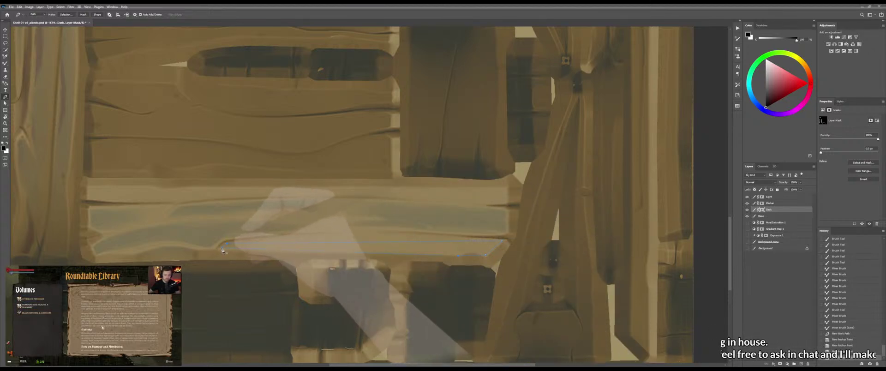
Add and move anchor points on the path to curve its long edges and form a small notch near the lower right
left_click(366, 255)
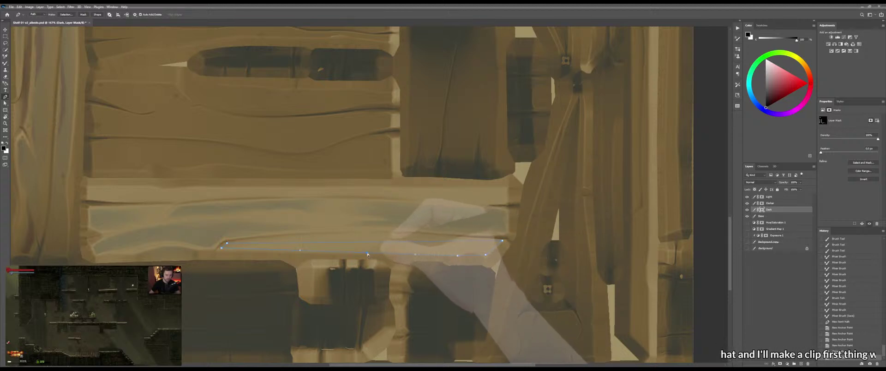
left_click_drag(368, 254, 374, 251)
left_click(471, 256)
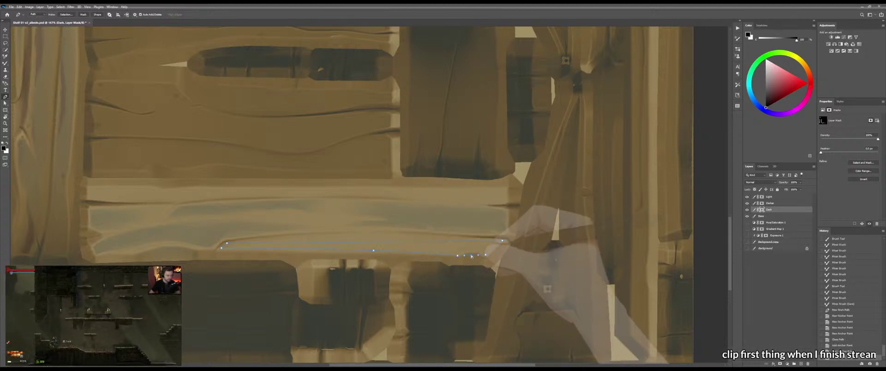
left_click_drag(472, 253, 471, 254)
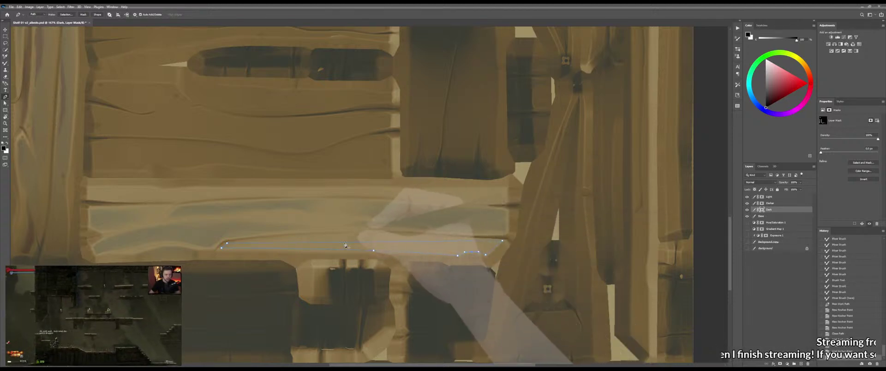
left_click_drag(351, 244, 352, 236)
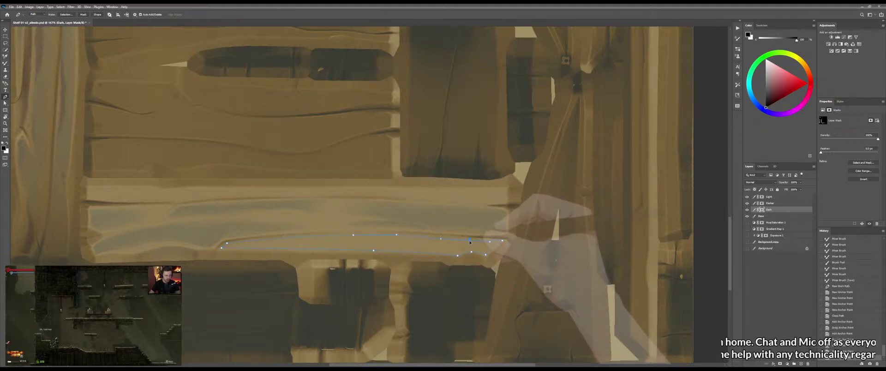
left_click_drag(469, 240, 470, 240)
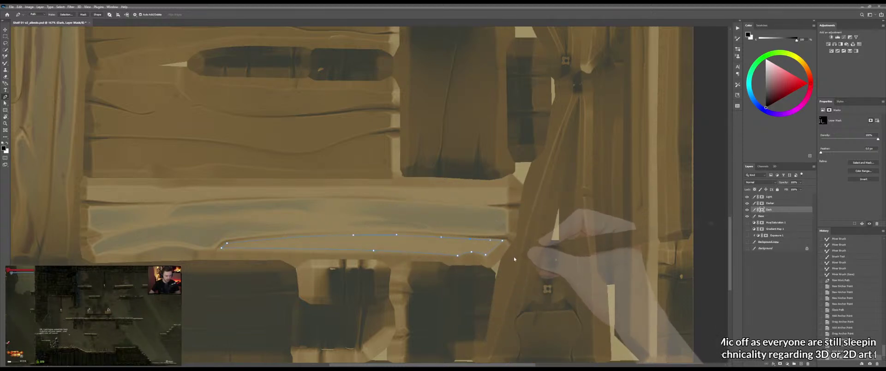
Convert the path to a selection and shade it on the Dark mask with white and black gradients, fading the left side
left_click_drag(384, 211, 419, 202)
key("g")
key("x")
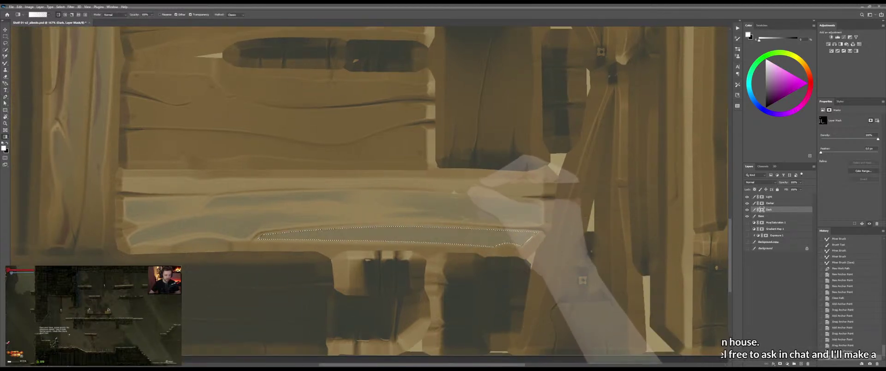
key("x")
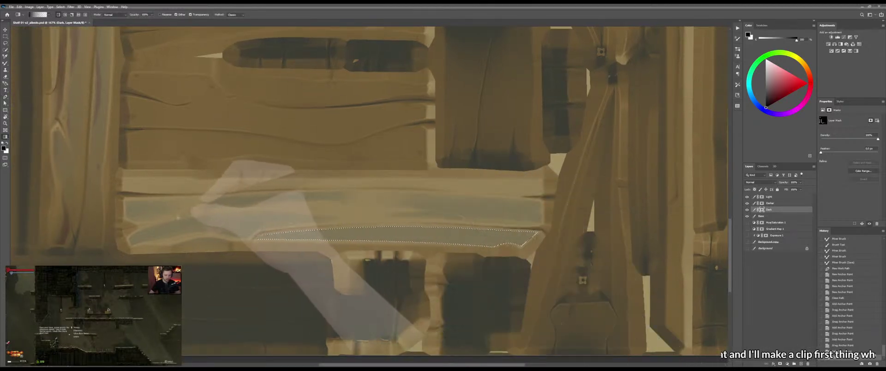
left_click_drag(188, 218, 468, 236)
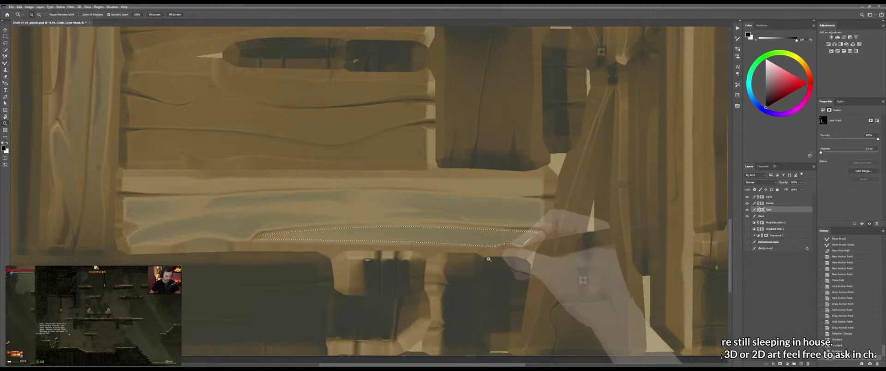
Soften the new dark shape's right end around the lower notch with black Brush strokes inside the selection
left_click_drag(488, 260, 511, 252)
key("b")
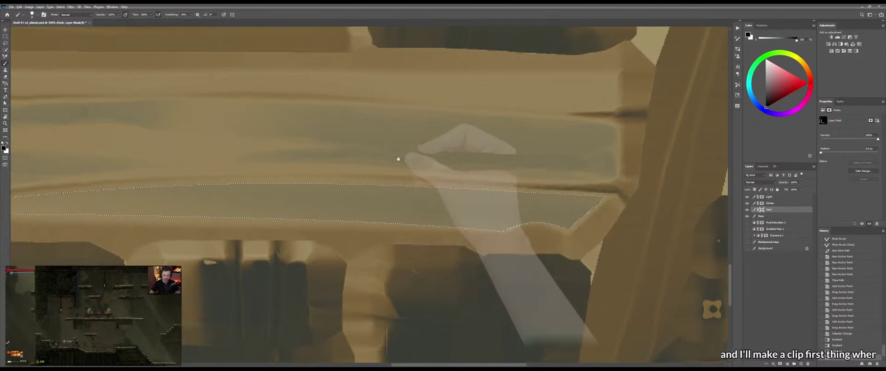
left_click_drag(396, 158, 502, 169)
left_click_drag(330, 180, 525, 196)
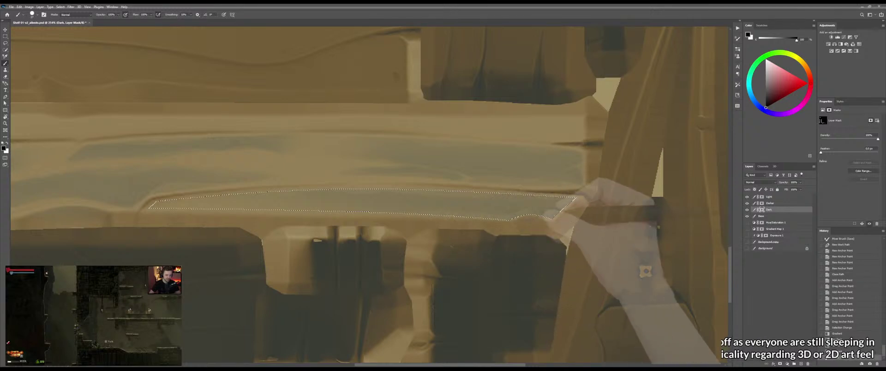
left_click(540, 234)
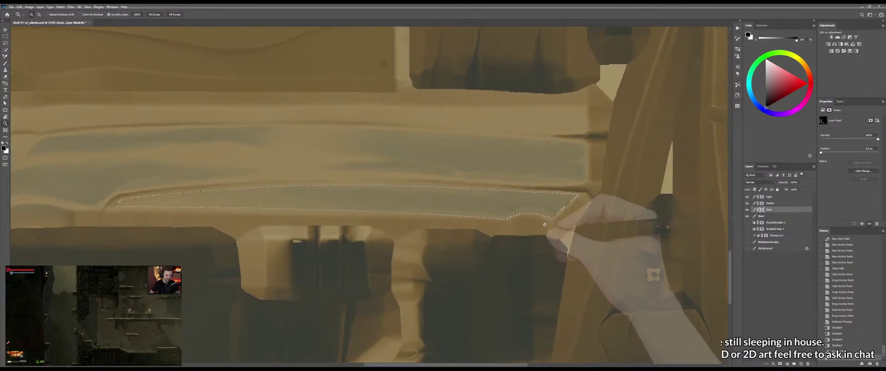
mouse_move(545, 231)
left_mouse_down()
mouse_move(562, 231)
mouse_move(487, 241)
left_mouse_up()
right_click(545, 205, "alt")
left_click_drag(527, 209, 491, 233)
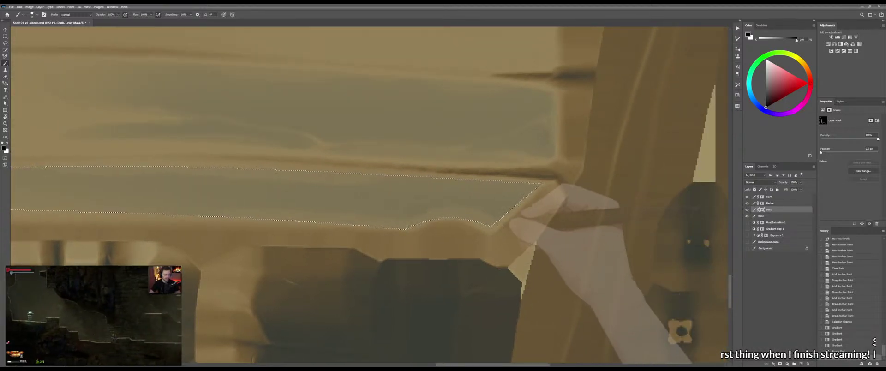
Fade the middle of the new shape's lower edge with black Brush strokes inside the selection, and deselect
key("m")
left_click(523, 231)
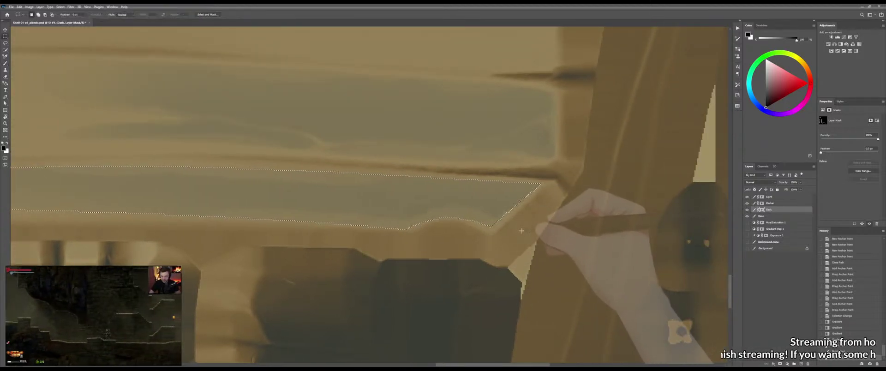
key("b")
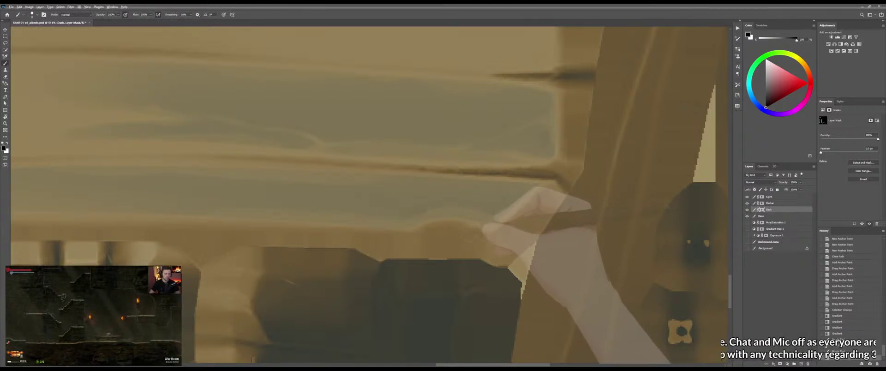
left_click_drag(352, 216, 469, 216)
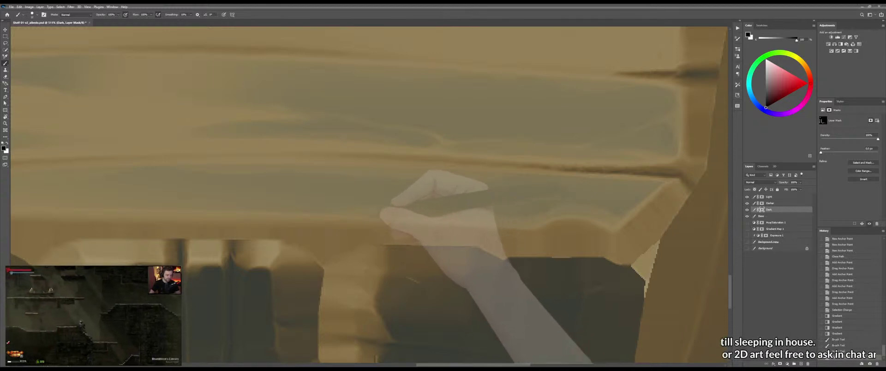
left_click_drag(368, 219, 349, 220)
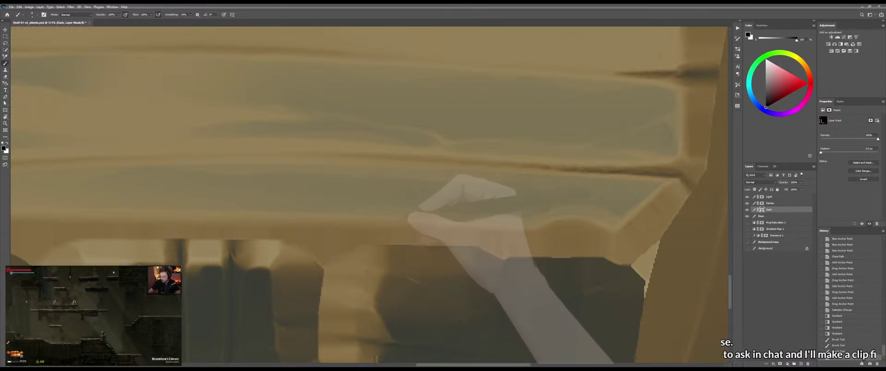
key("ctrl+d")
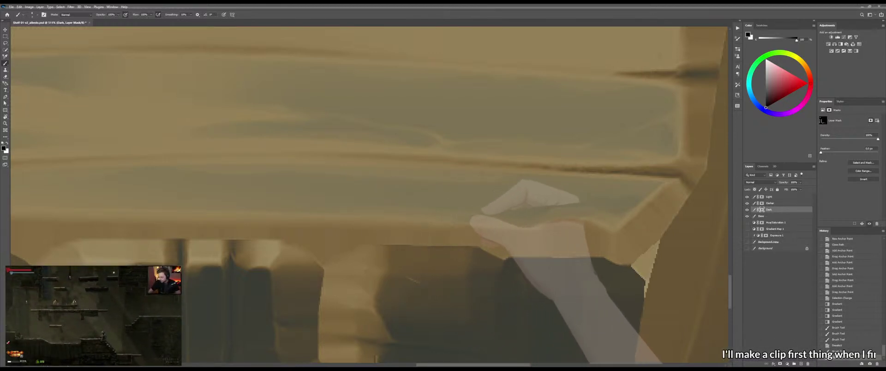
Soften the new shape's lower edge near the notch and its left part along the crack with black Brush strokes
left_click_drag(521, 229, 496, 228)
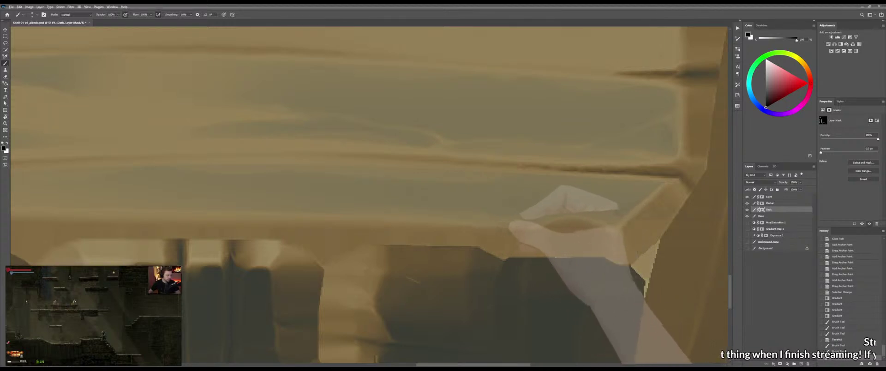
left_click_drag(550, 222, 616, 230)
left_click_drag(612, 230, 552, 227)
mouse_move(384, 208)
left_mouse_down()
mouse_move(406, 214)
mouse_move(374, 218)
mouse_move(405, 216)
mouse_move(413, 200)
left_mouse_up()
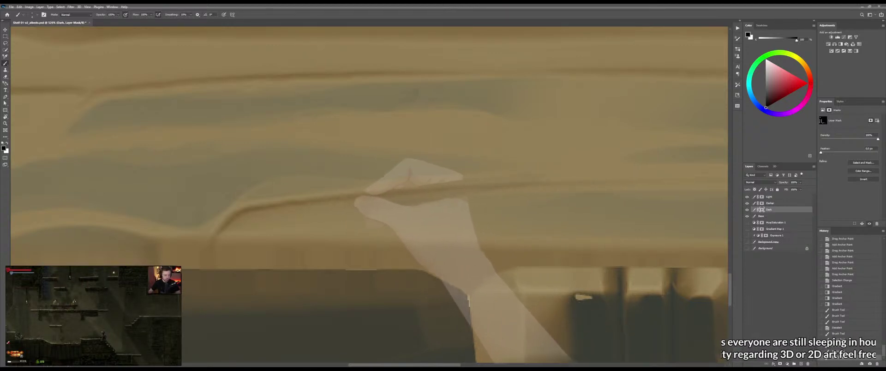
mouse_move(358, 196)
left_mouse_down()
mouse_move(486, 193)
mouse_move(410, 196)
left_mouse_up()
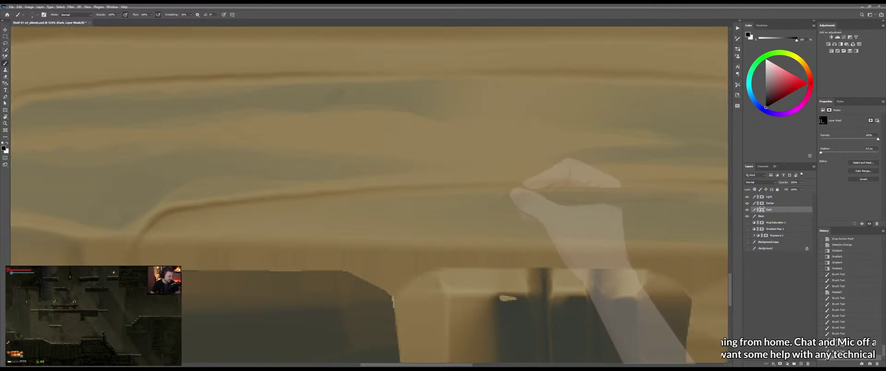
Blend the new shape's left part and edges into the surrounding wood with the Mixer Brush on the Dark mask
key("shift+b")
mouse_move(463, 197)
left_mouse_down()
mouse_move(497, 198)
mouse_move(361, 198)
mouse_move(400, 207)
mouse_move(374, 214)
mouse_move(415, 226)
left_mouse_up()
left_click_drag(506, 231, 390, 232)
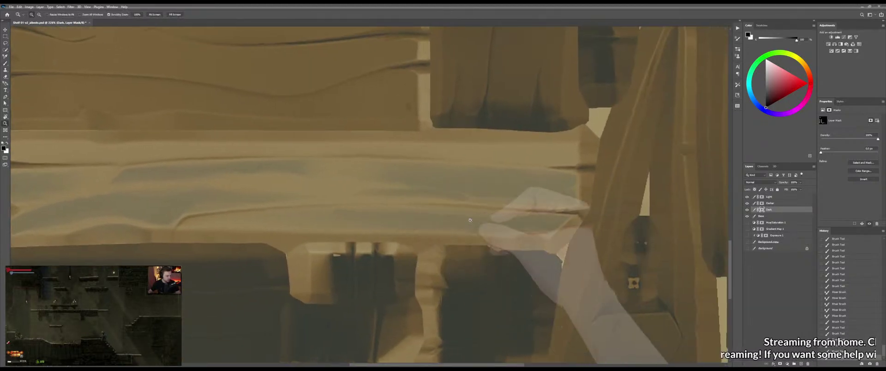
Break up the new shape's lower right edge near the notch with small black Brush strokes on the Dark mask
left_click_drag(463, 232, 480, 233)
left_click_drag(551, 239, 562, 239)
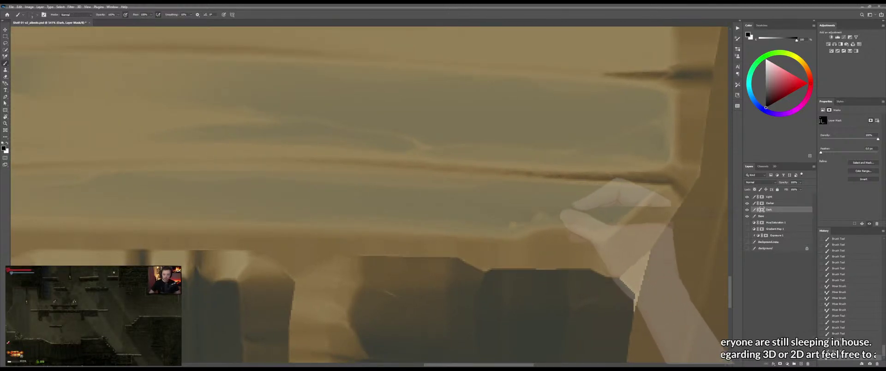
left_click_drag(544, 221, 507, 228)
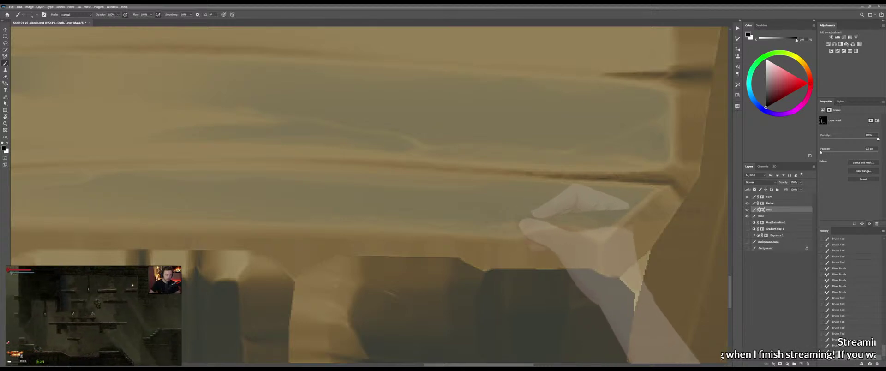
Touch up the lower shape's bottom edge near the notch, and check the shelf's underside and front on the 3D model
mouse_move(518, 224)
left_mouse_down()
mouse_move(465, 247)
mouse_move(478, 245)
left_mouse_up()
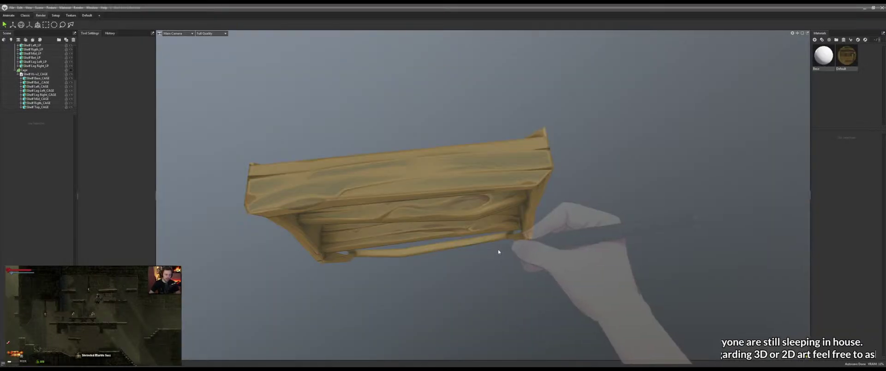
mouse_move(499, 251)
left_mouse_down()
mouse_move(538, 263)
mouse_move(529, 228)
mouse_move(484, 251)
mouse_move(461, 242)
mouse_move(485, 207)
mouse_move(522, 244)
mouse_move(522, 234)
mouse_move(545, 234)
left_mouse_up()
key("alt+Tab")
Refine the lower shape's right end below the crack with a Brush stroke on the Dark mask
key("b")
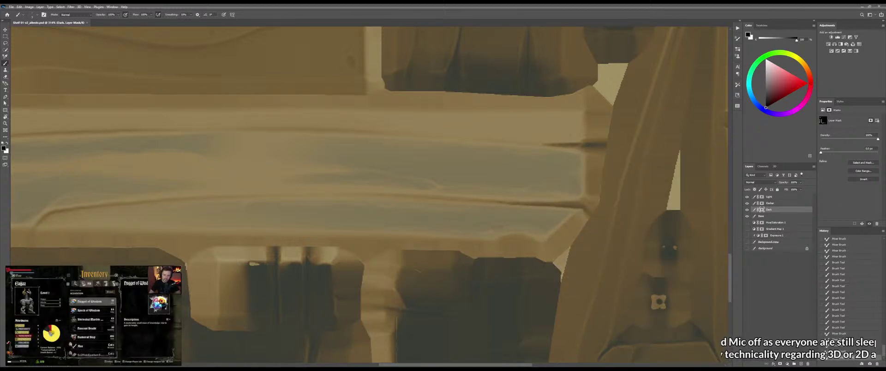
key("z")
left_click(545, 206)
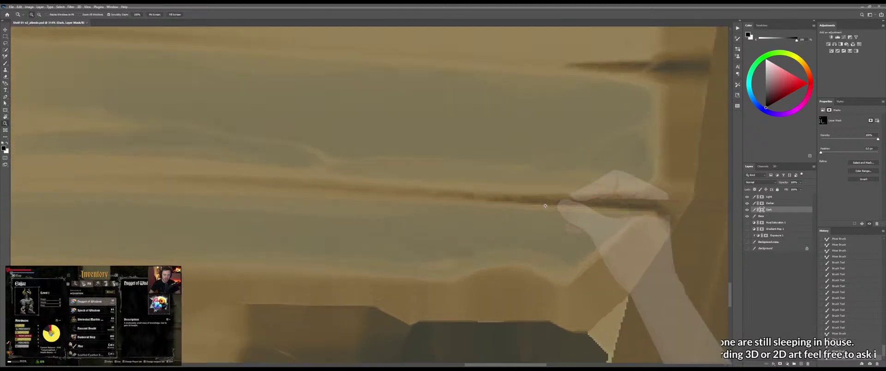
left_click_drag(545, 206, 549, 205)
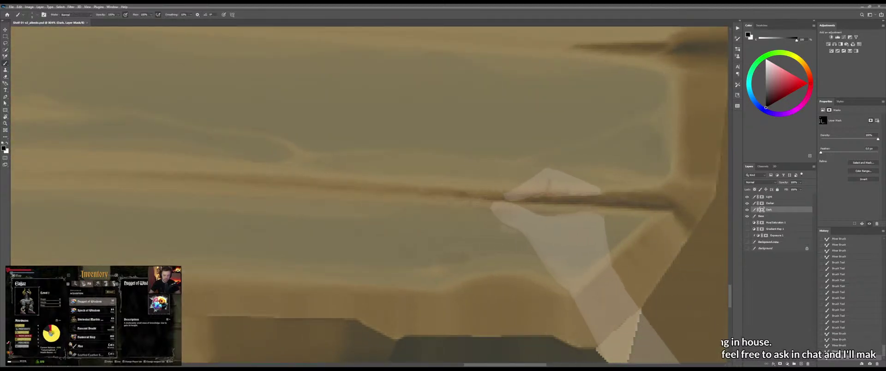
left_click_drag(478, 203, 643, 213)
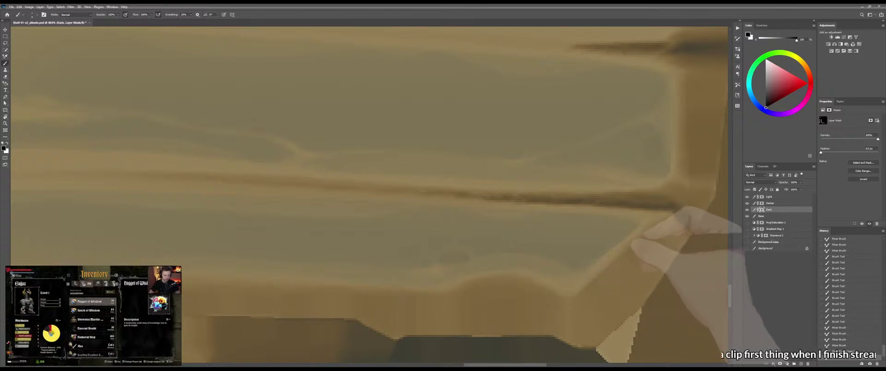
Rework the small chip at the lower shape's bottom right edge with short Brush strokes, and blend it with the Mixer Brush
key("z")
mouse_move(622, 253)
left_mouse_down()
mouse_move(602, 259)
mouse_move(624, 255)
left_mouse_up()
key("b")
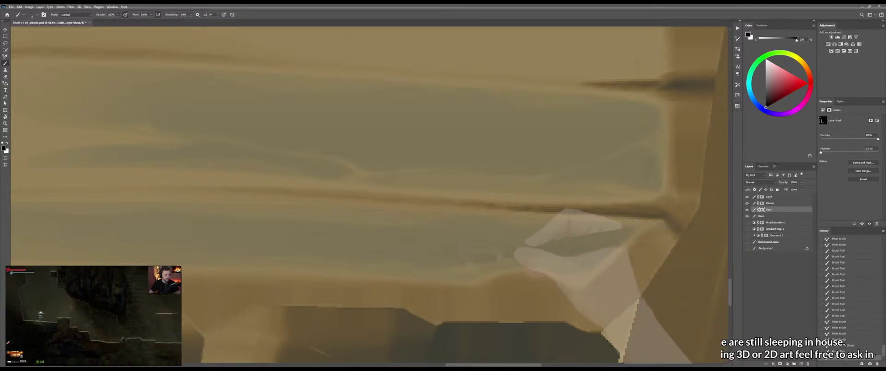
left_click_drag(494, 254, 513, 257)
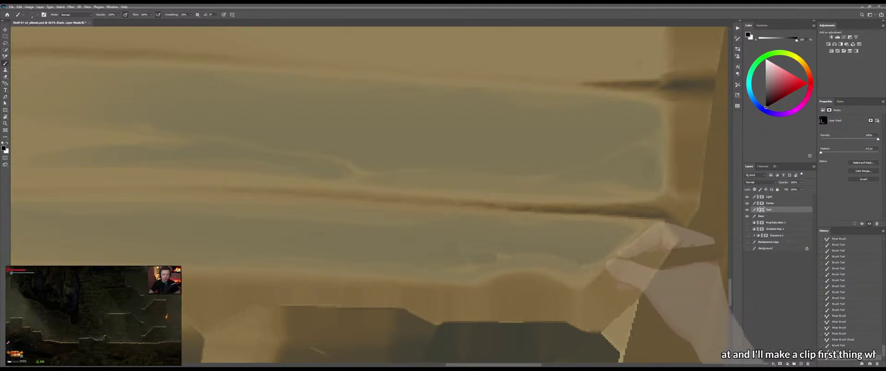
left_click_drag(577, 264, 592, 265)
key("ctrl+z")
key("ctrl+z")
left_click_drag(583, 260, 605, 255)
key("shift+b")
mouse_move(595, 262)
left_mouse_down()
mouse_move(610, 253)
mouse_move(545, 264)
left_mouse_up()
Soften the middle of the lower shape's bottom edge with black Brush strokes on the Dark mask
left_click_drag(390, 241, 437, 241)
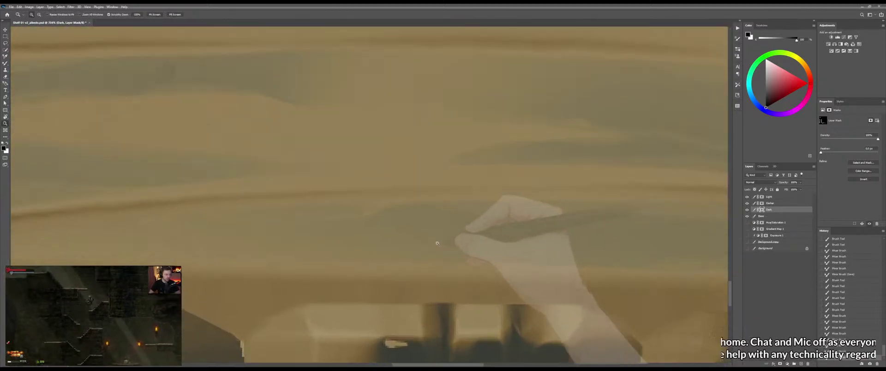
key("b")
key("b")
left_click_drag(347, 269, 392, 261)
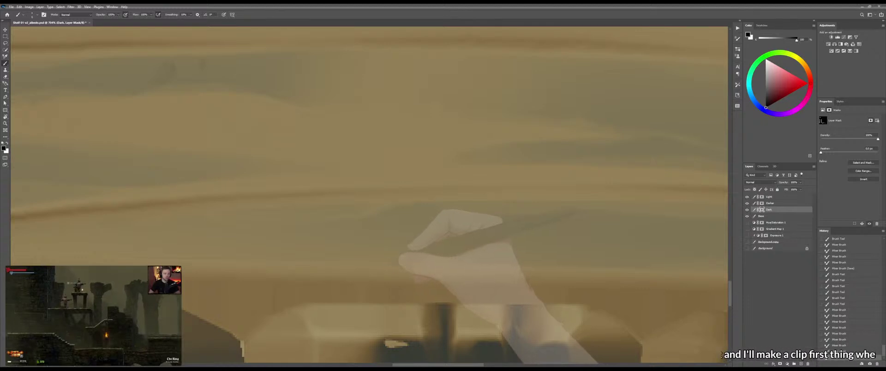
mouse_move(388, 266)
left_mouse_down()
mouse_move(506, 268)
mouse_move(454, 282)
left_mouse_up()
key("z")
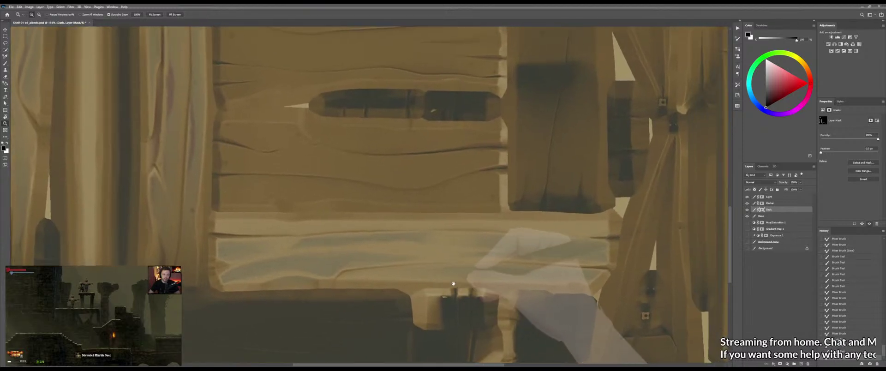
left_click_drag(510, 282, 524, 278)
key("b")
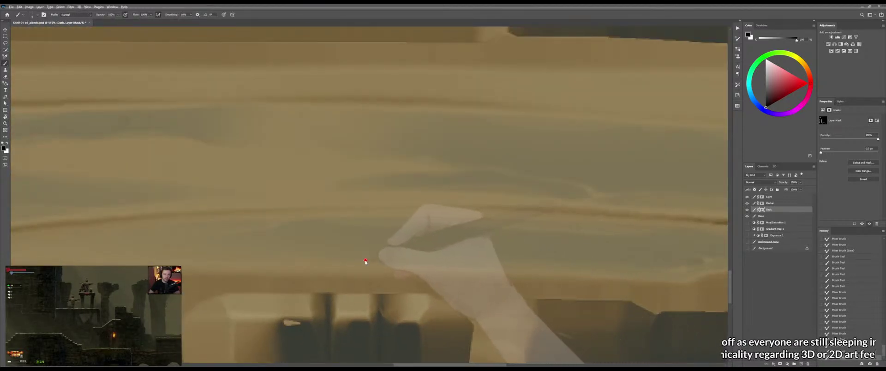
left_click_drag(364, 261, 498, 266)
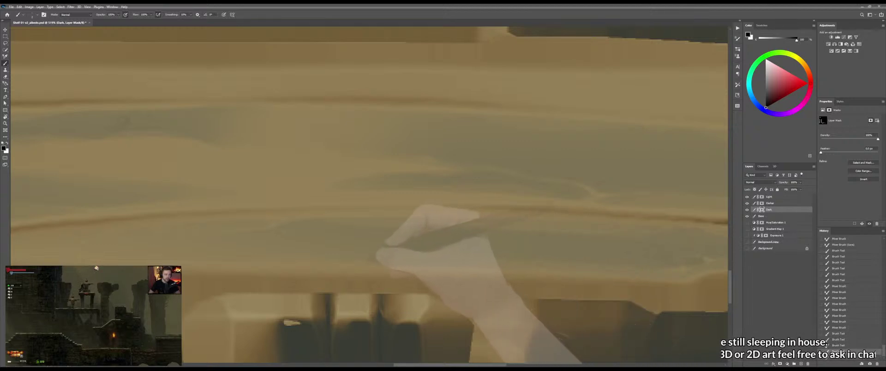
left_click_drag(369, 262, 409, 256)
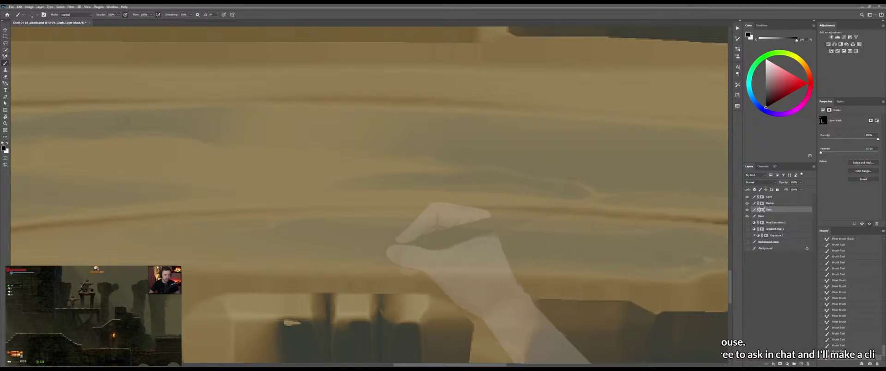
left_click_drag(351, 263, 389, 260)
left_click_drag(383, 261, 422, 259)
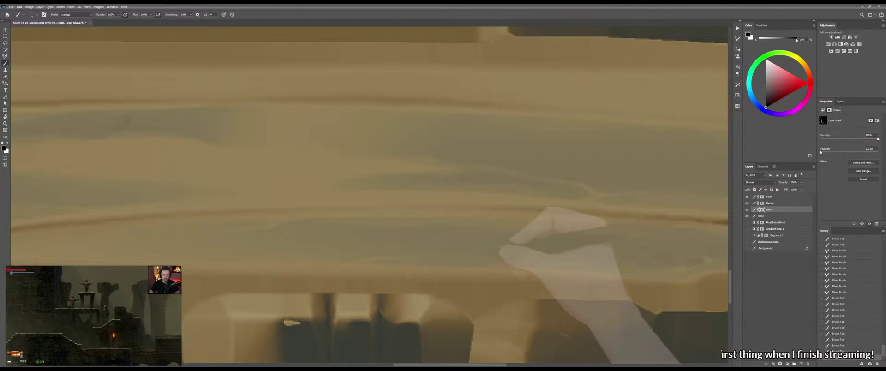
Soften the upper shape's top edge below the upper crack, alternating Brush and Mixer Brush on the Dark mask
key("z")
left_click_drag(447, 255, 423, 229)
left_click_drag(479, 227, 505, 234)
key("b")
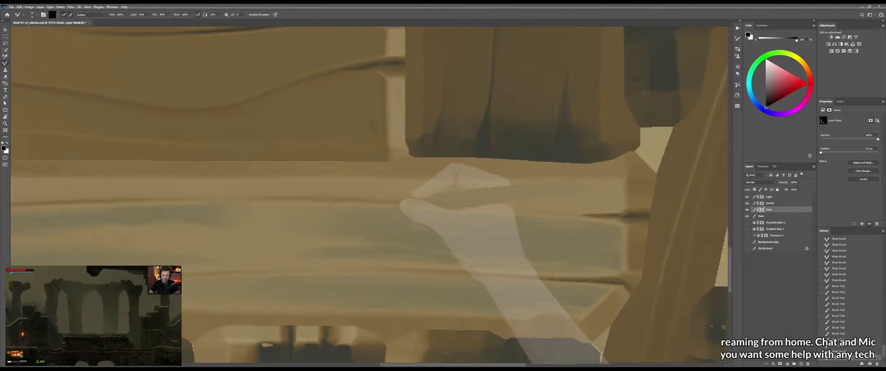
key("shift+b")
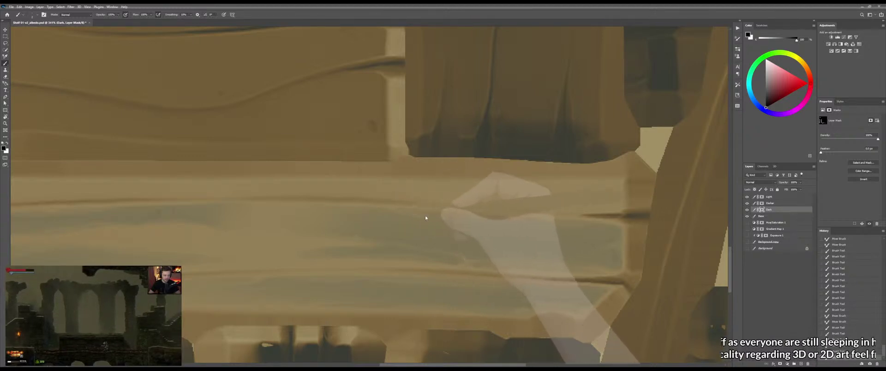
key("shift+b")
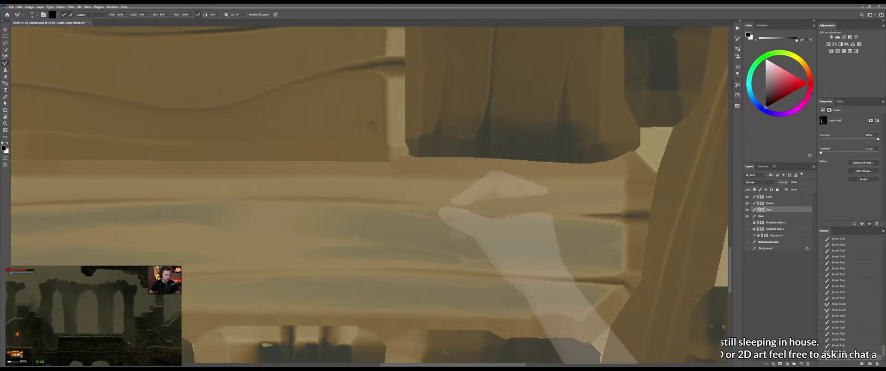
left_click_drag(430, 218, 444, 218)
key("shift+b")
Fade the upper shape's middle section below the crack with Brush strokes, and blend it with the Mixer Brush
left_click_drag(380, 225, 557, 234)
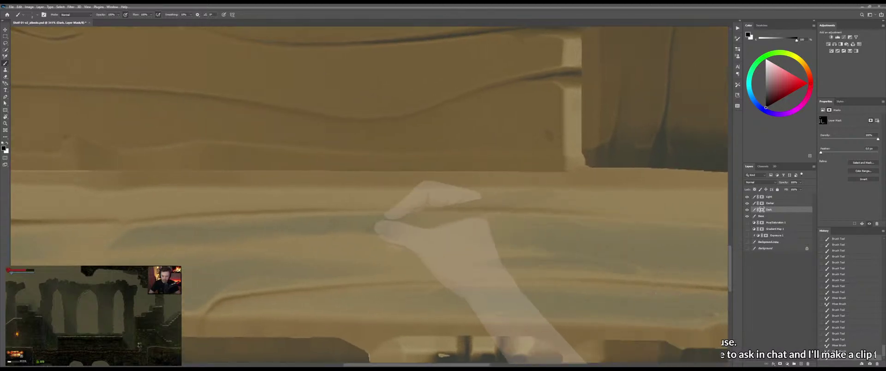
left_click_drag(418, 225, 390, 228)
mouse_move(402, 229)
left_mouse_down()
mouse_move(388, 230)
mouse_move(419, 229)
mouse_move(404, 229)
left_mouse_up()
mouse_move(404, 230)
left_mouse_down()
mouse_move(432, 228)
mouse_move(369, 237)
left_mouse_up()
key("shift+b")
left_click_drag(385, 234, 365, 236)
left_click_drag(378, 235, 328, 254)
key("ctrl+space")
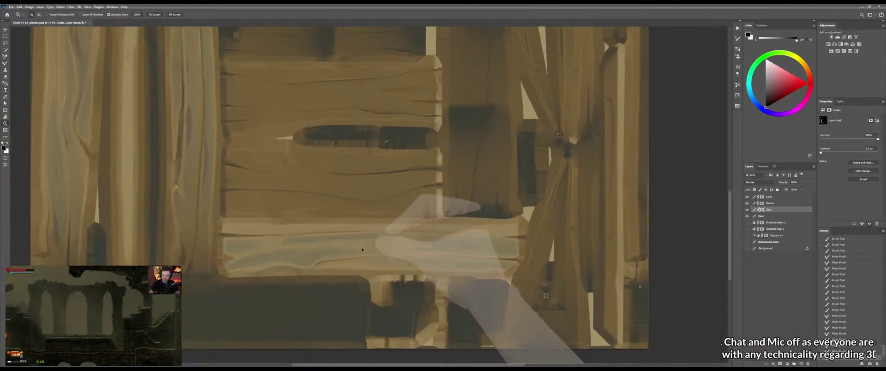
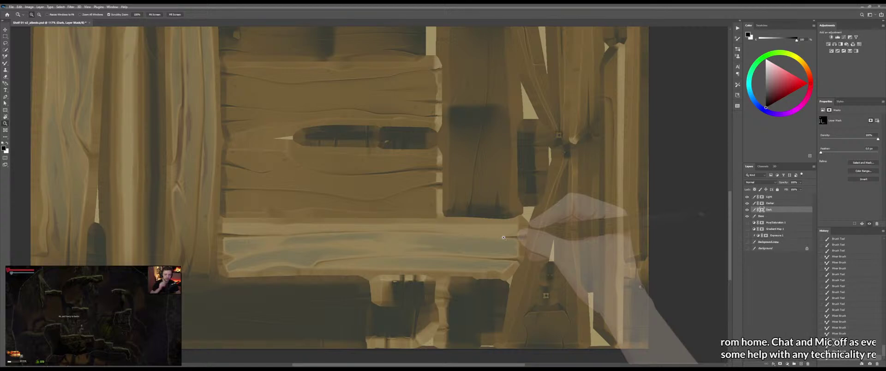
Smooth the lower shape's right part with the Mixer Brush, and define its bottom edge near the notch with the Brush
mouse_move(483, 244)
left_mouse_down()
mouse_move(503, 245)
mouse_move(566, 215)
left_mouse_up()
key("z")
key("b")
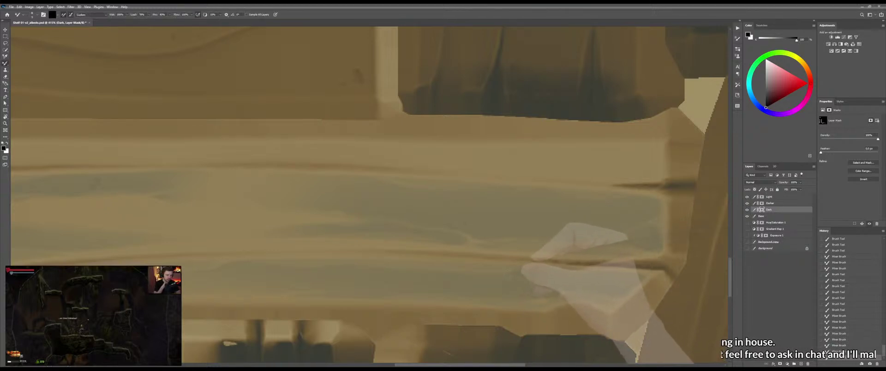
left_click_drag(500, 273, 557, 280)
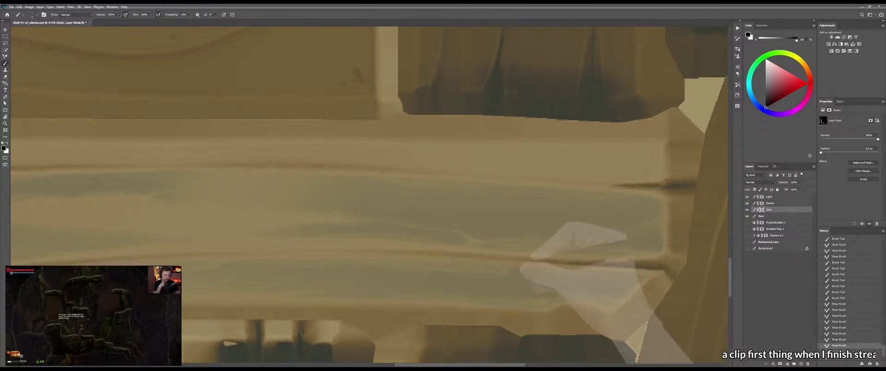
left_click_drag(537, 290, 574, 297)
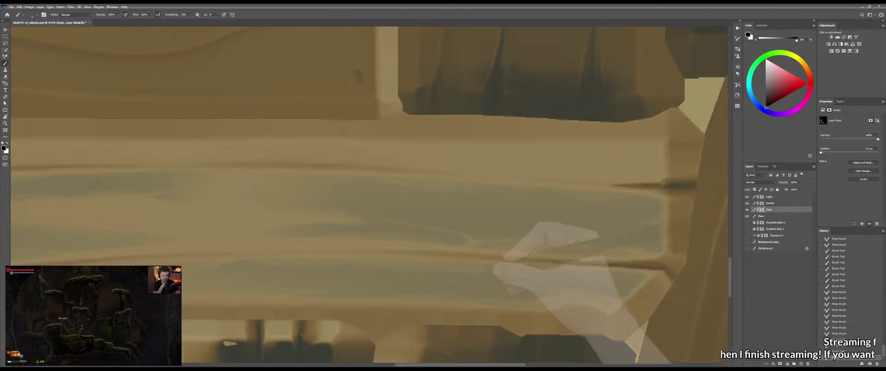
left_click_drag(518, 294, 551, 298)
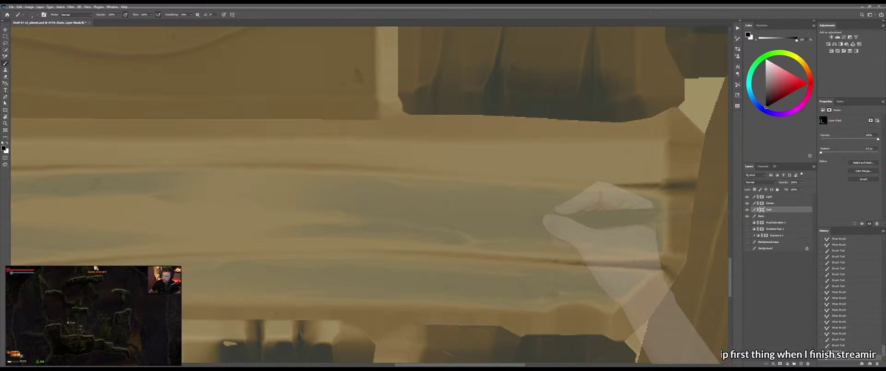
Retouch the upper shape's top right edge and the thin split at its lower edge with Brush strokes
left_click_drag(540, 202, 621, 192)
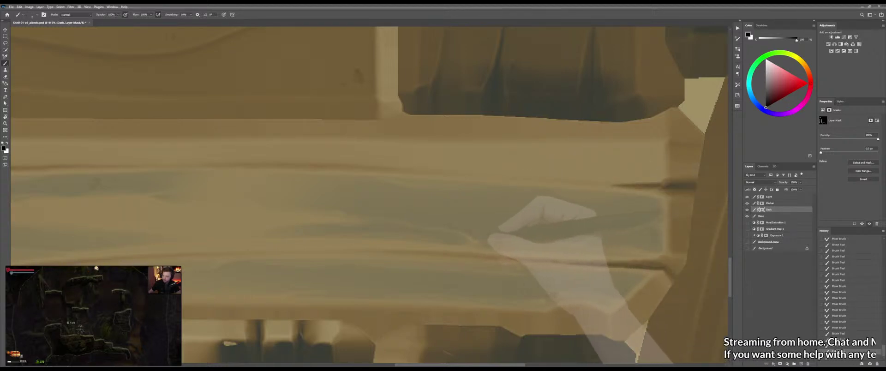
mouse_move(477, 241)
left_mouse_down()
mouse_move(495, 243)
mouse_move(438, 235)
mouse_move(519, 244)
mouse_move(508, 230)
mouse_move(501, 234)
mouse_move(516, 231)
left_mouse_up()
key("shift+b")
Rework the large shape's lower edge at the plank's left side, beside the curved crack's end, with Brush strokes
scroll(516, 231, "up", 3)
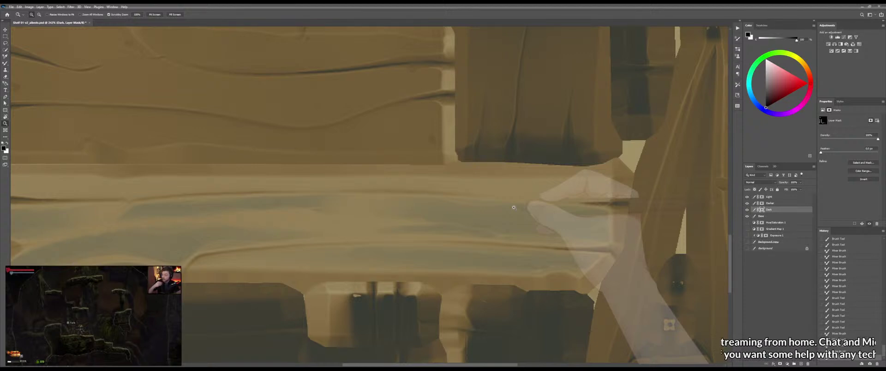
mouse_move(499, 205)
left_mouse_down()
mouse_move(484, 205)
mouse_move(524, 203)
mouse_move(528, 228)
mouse_move(559, 222)
left_mouse_up()
left_click_drag(285, 212, 437, 200)
left_click_drag(387, 232, 519, 230)
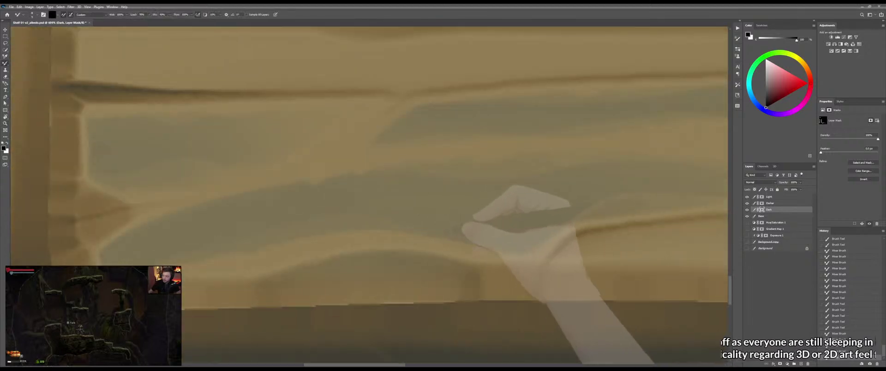
key("b")
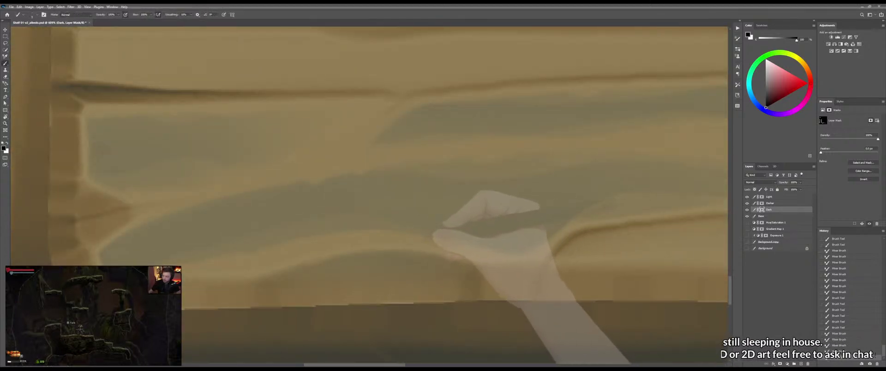
mouse_move(412, 238)
left_mouse_down()
mouse_move(431, 231)
mouse_move(473, 254)
mouse_move(531, 243)
mouse_move(541, 264)
mouse_move(473, 257)
mouse_move(519, 257)
left_mouse_up()
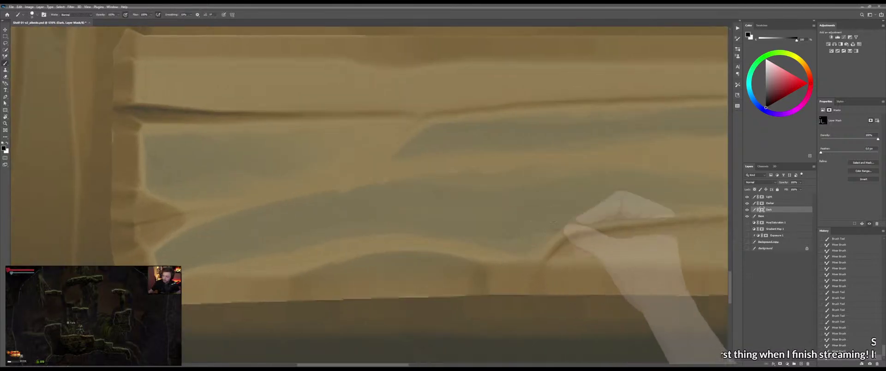
right_click(551, 230, "alt")
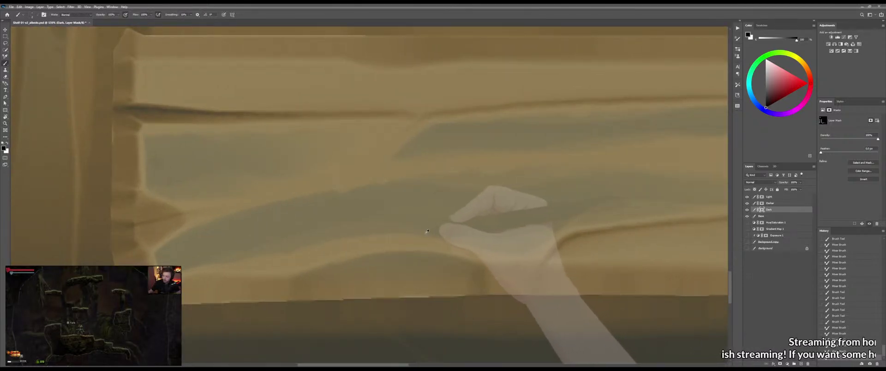
left_click_drag(439, 236, 458, 238)
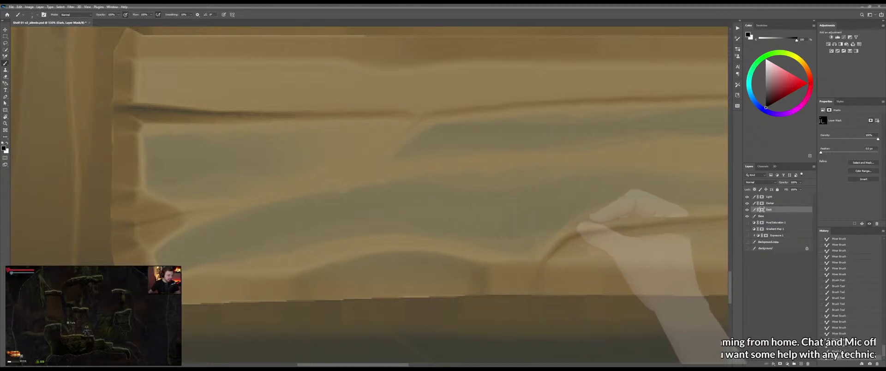
mouse_move(579, 225)
left_mouse_down()
mouse_move(421, 223)
mouse_move(512, 249)
left_mouse_up()
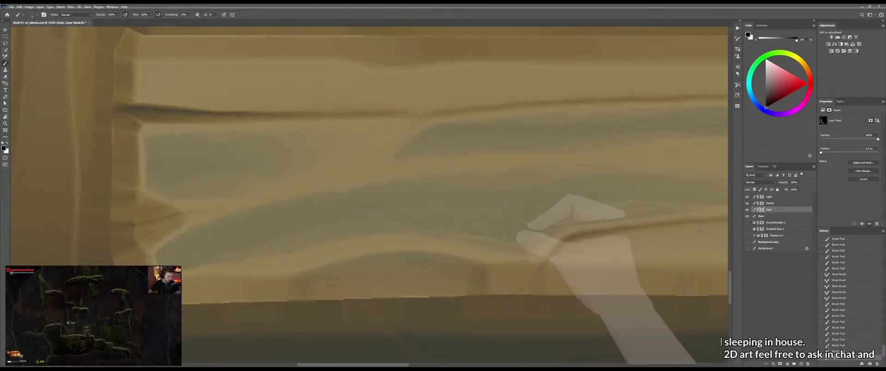
mouse_move(446, 239)
left_mouse_down()
mouse_move(409, 231)
mouse_move(515, 251)
mouse_move(473, 242)
mouse_move(485, 236)
left_mouse_up()
Blend the large shape's lower edge and pointed left tip into the surrounding wood with the Mixer Brush
key("ctrl+space")
left_click(473, 242)
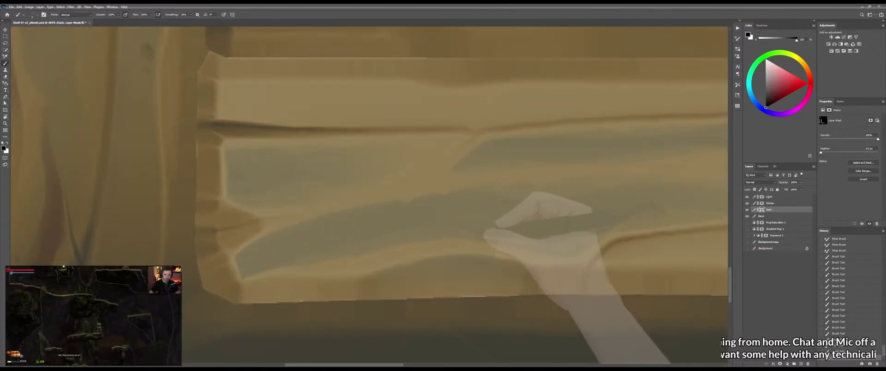
key("shift+b")
mouse_move(471, 234)
left_mouse_down()
mouse_move(566, 251)
mouse_move(606, 240)
mouse_move(570, 254)
left_mouse_up()
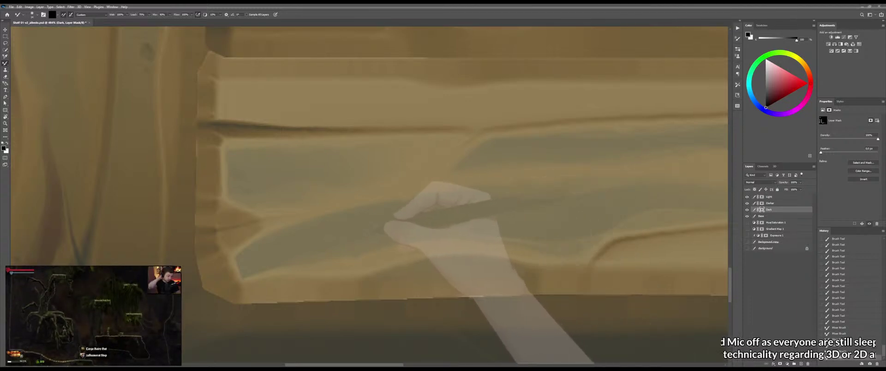
left_click_drag(238, 261, 264, 271)
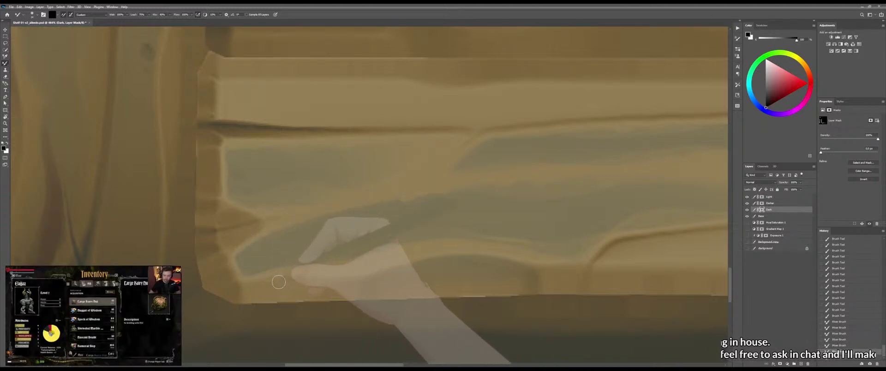
Refine the lower shape's pointed left tip and the light gap between the two shapes at the plank's left with the Brush
mouse_move(282, 280)
left_mouse_down()
mouse_move(221, 278)
mouse_move(232, 264)
mouse_move(223, 259)
mouse_move(275, 231)
left_mouse_up()
key("b")
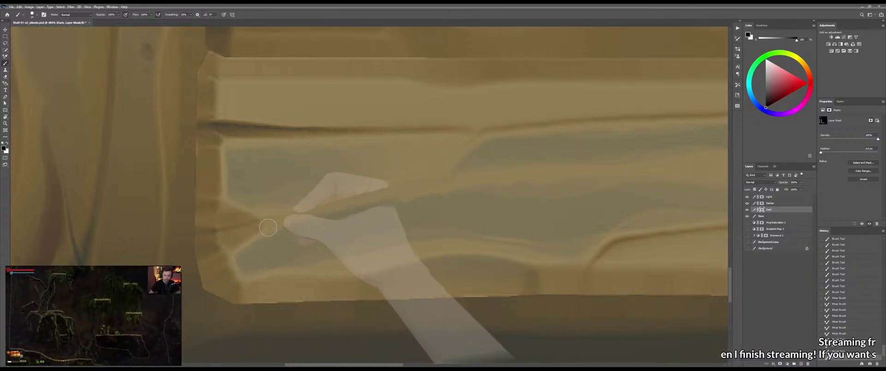
left_click_drag(227, 260, 234, 268)
mouse_move(270, 241)
left_mouse_down()
mouse_move(264, 245)
mouse_move(380, 203)
left_mouse_up()
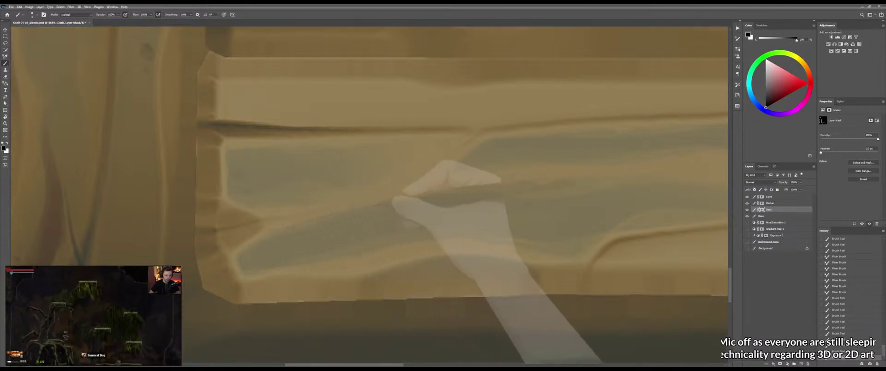
left_click_drag(257, 226, 397, 196)
left_click_drag(313, 209, 339, 207)
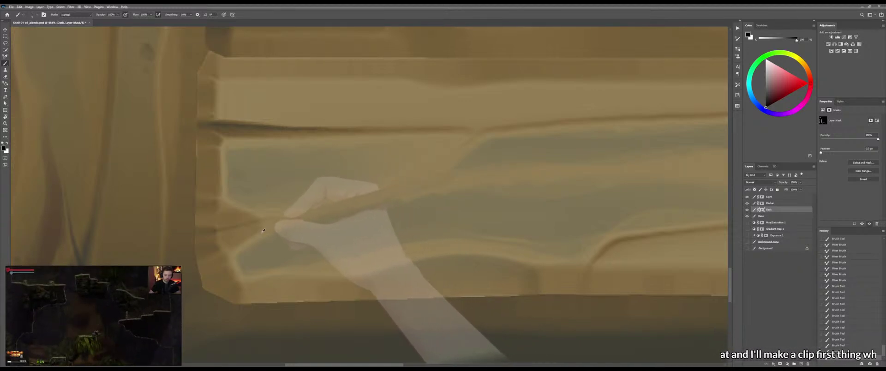
left_click_drag(265, 235, 307, 225)
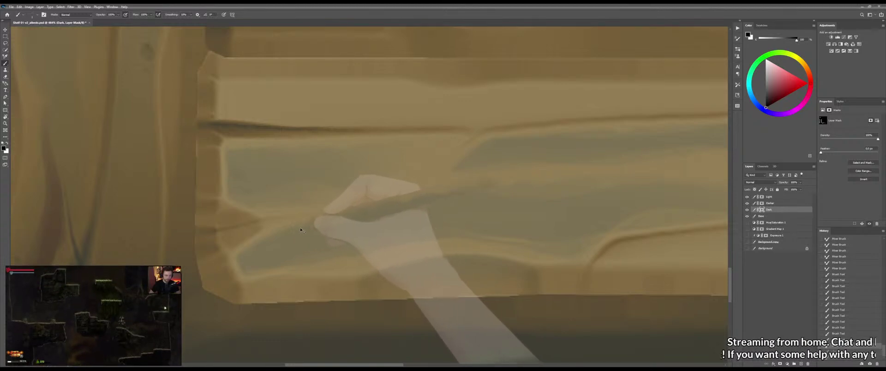
left_click_drag(305, 227, 286, 230)
Save the albedo texture and check the reworked plank on the 3D shelf in Marmoset Toolbag
key("z")
mouse_move(348, 229)
left_mouse_down()
mouse_move(305, 216)
mouse_move(337, 237)
left_mouse_up()
key("ctrl+s")
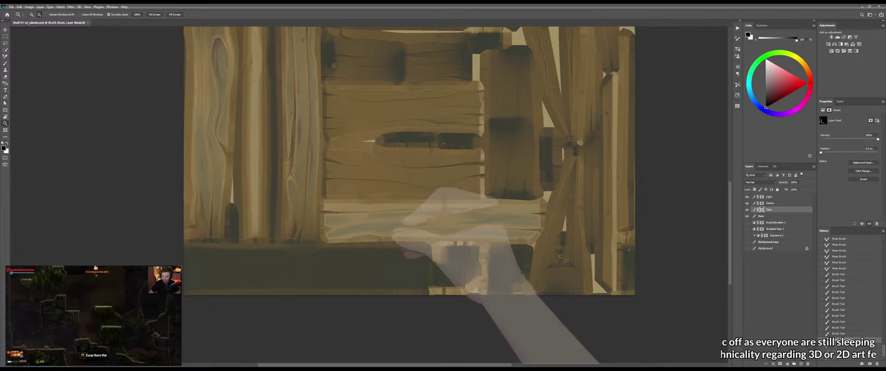
key("alt+Tab")
mouse_move(429, 192)
left_mouse_down()
mouse_move(414, 217)
mouse_move(431, 200)
left_mouse_up()
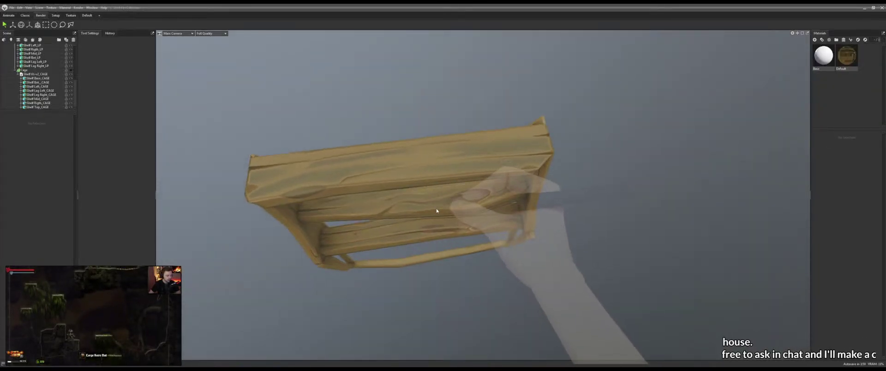
key("alt+Tab")
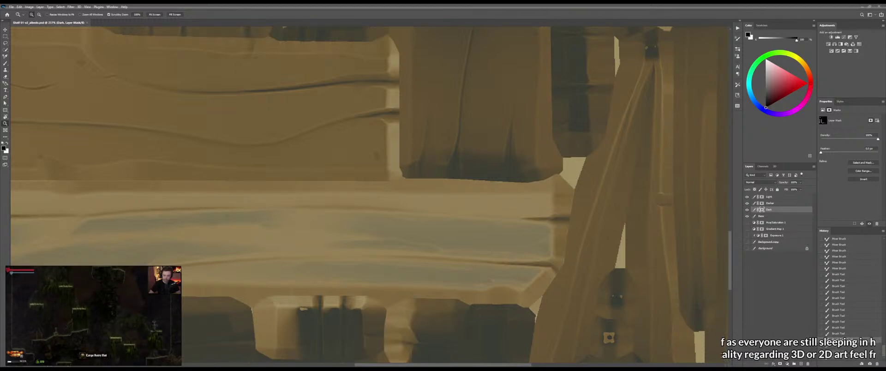
key("ctrl+s")
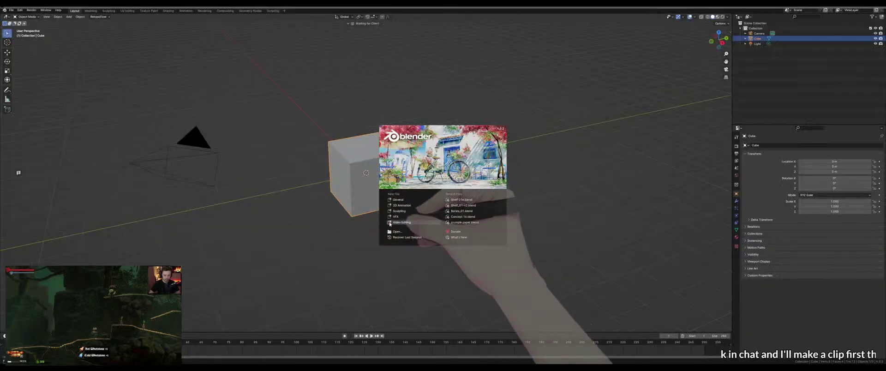
Open the recent shelf file in Blender and show its high-poly meshes in place of the low-poly ones
left_click(479, 202)
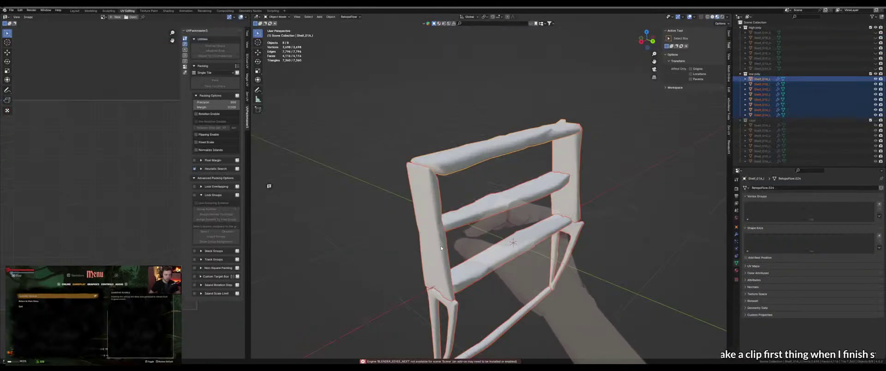
left_click_drag(484, 233, 446, 189)
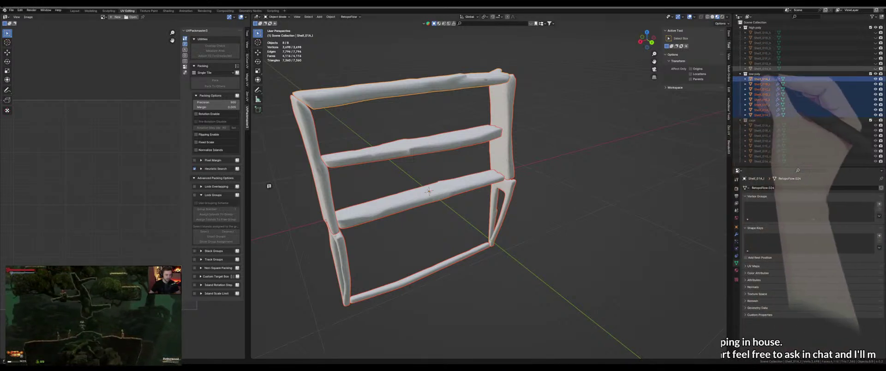
left_click(875, 74)
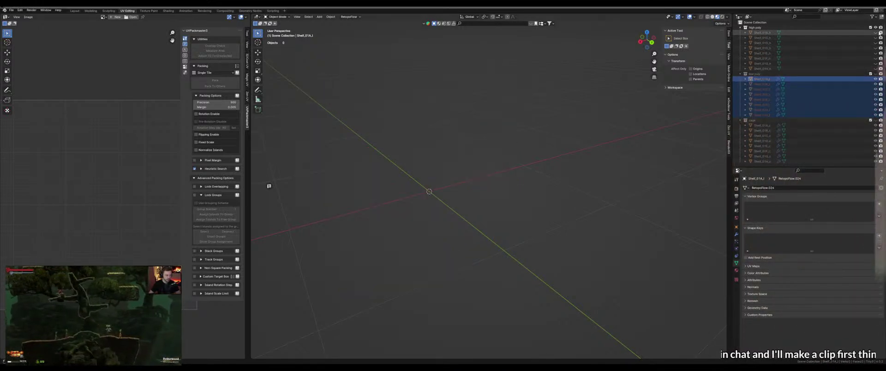
left_click(879, 33)
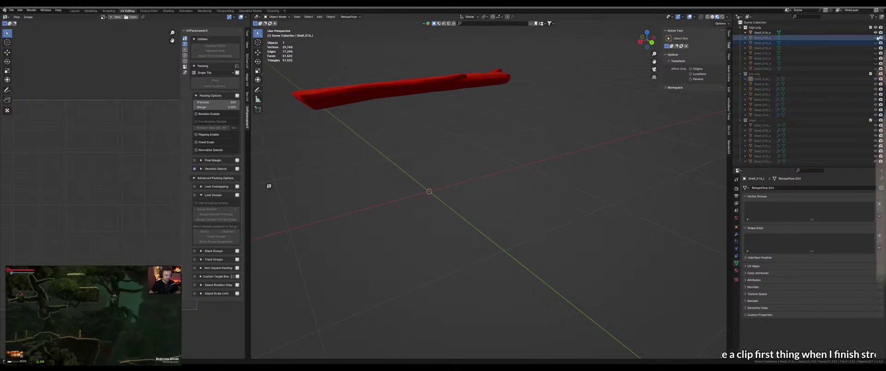
left_click_drag(877, 37, 876, 69)
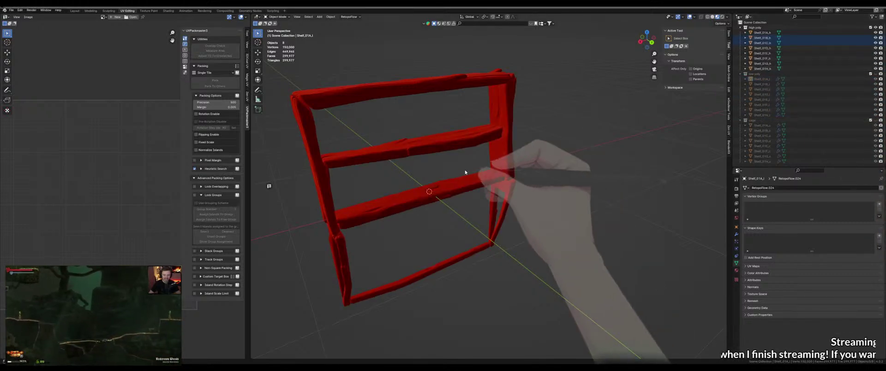
left_click(498, 173)
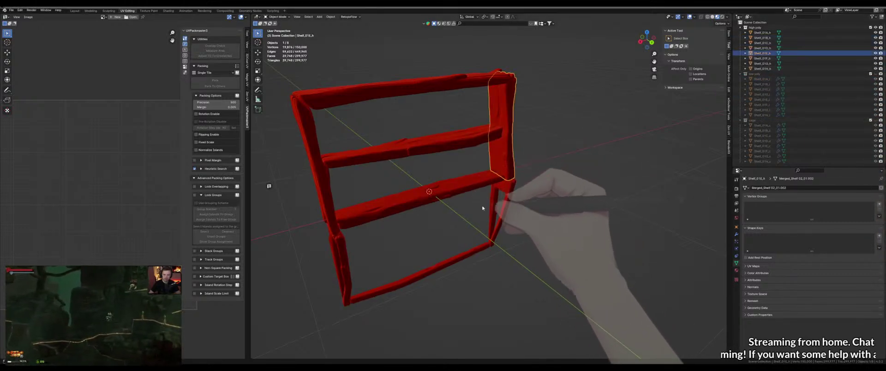
left_click_drag(481, 184, 394, 144)
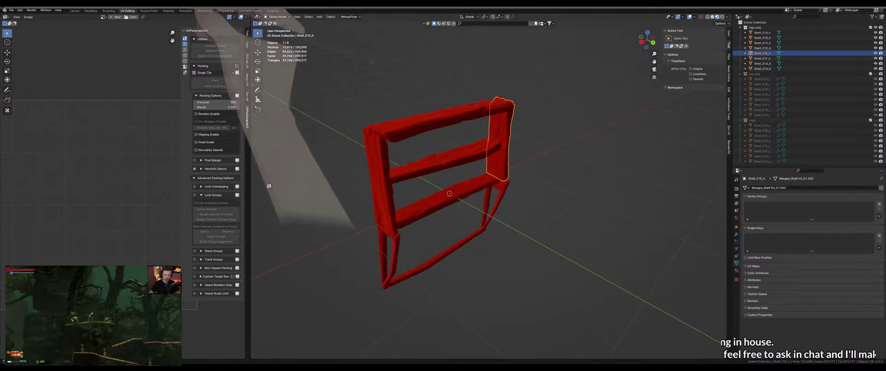
Quit the Blender shelf file without saving the changes
left_click(12, 9)
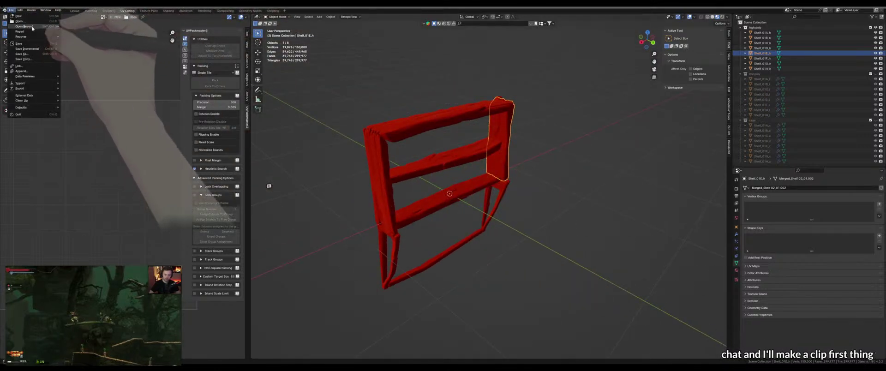
left_click(18, 114)
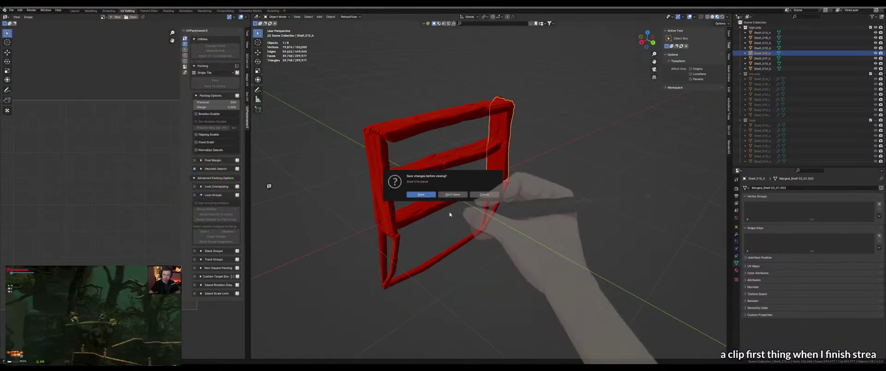
left_click(452, 194)
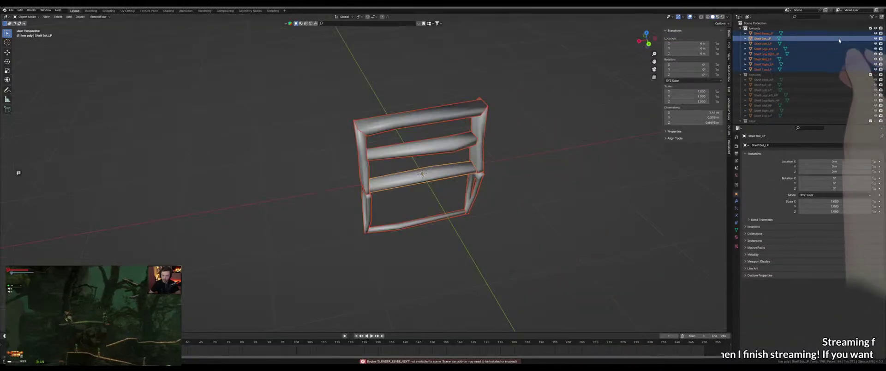
Hide the other shelf file's low-poly collection and examine the high-poly planks
left_click(875, 28)
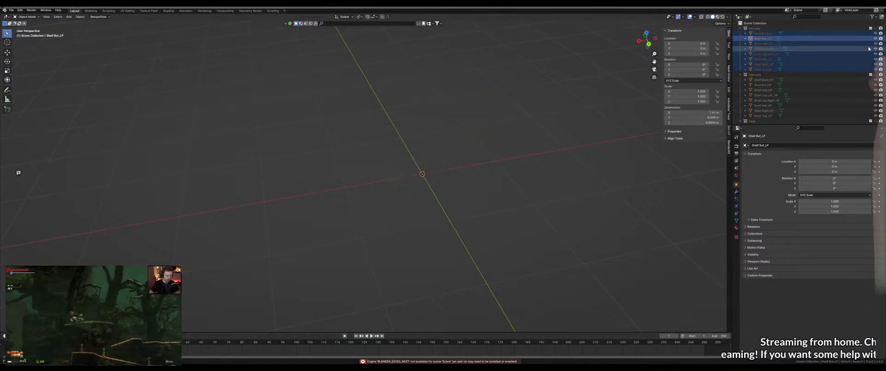
left_click(870, 74)
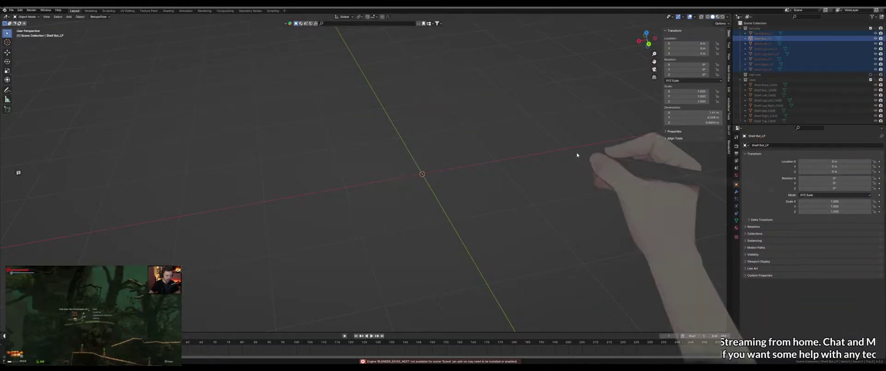
left_click(871, 75)
left_click(433, 152)
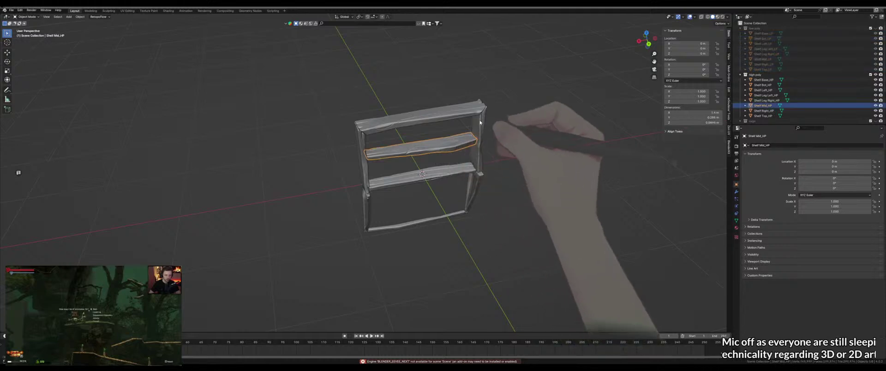
left_click_drag(480, 122, 307, 201)
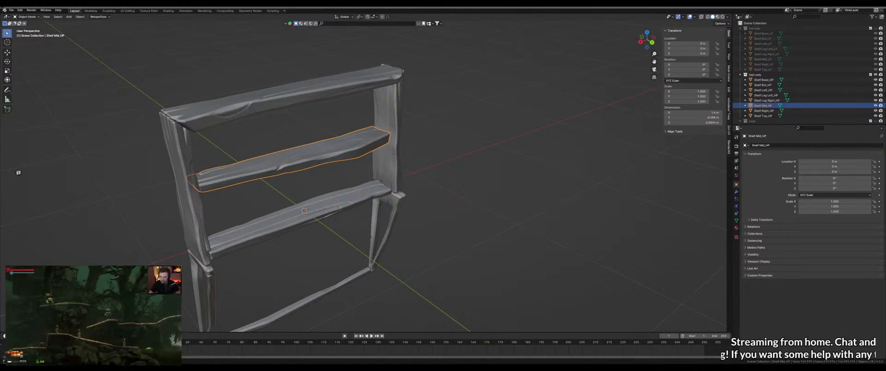
left_click(548, 271)
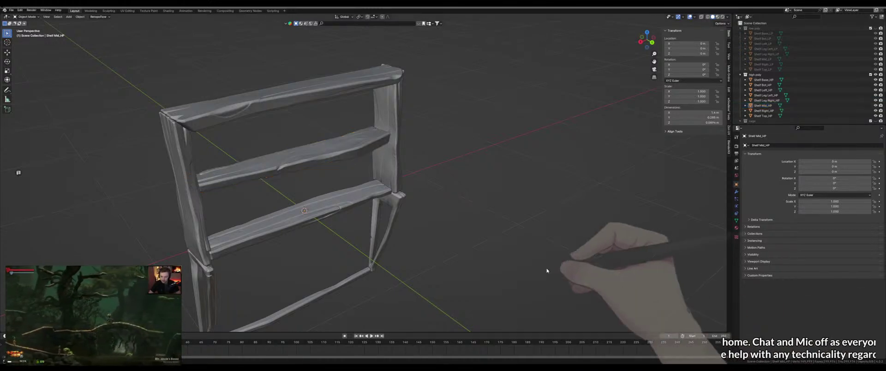
left_click_drag(394, 218, 470, 221)
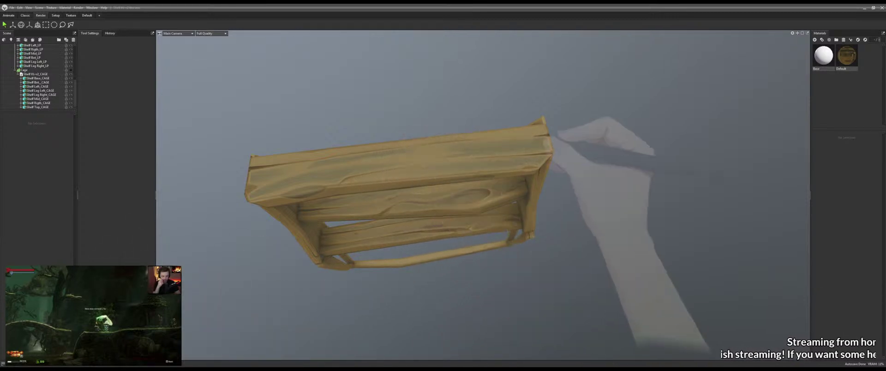
Examine the textured shelf's long plank in Marmoset Toolbag, comparing it with the albedo texture and the high-poly model
left_click_drag(534, 278, 447, 205)
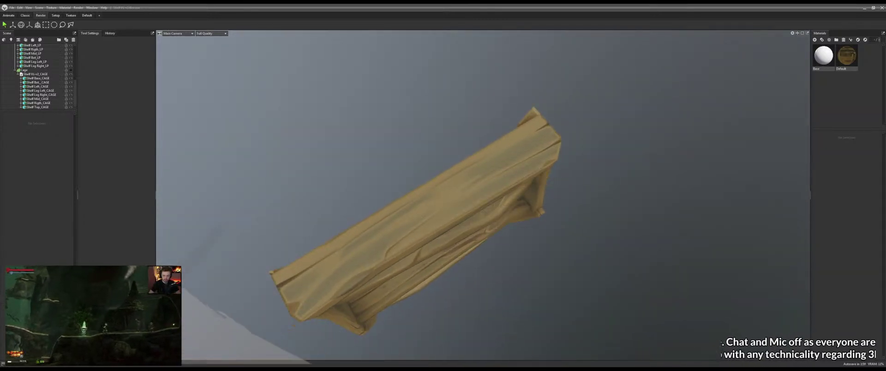
key("alt+Tab")
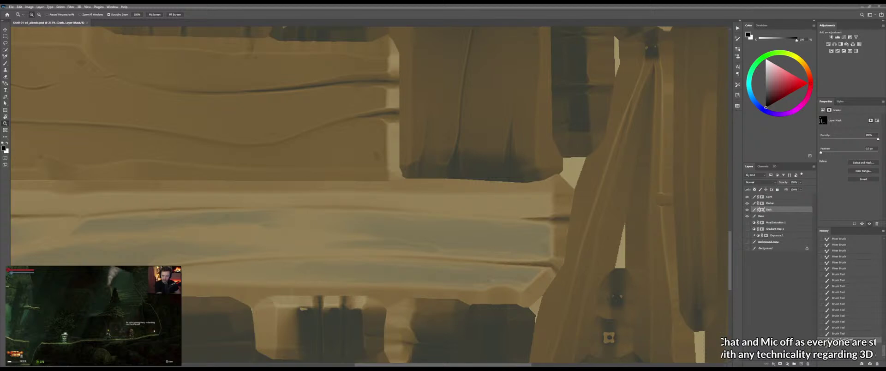
key("alt+Tab")
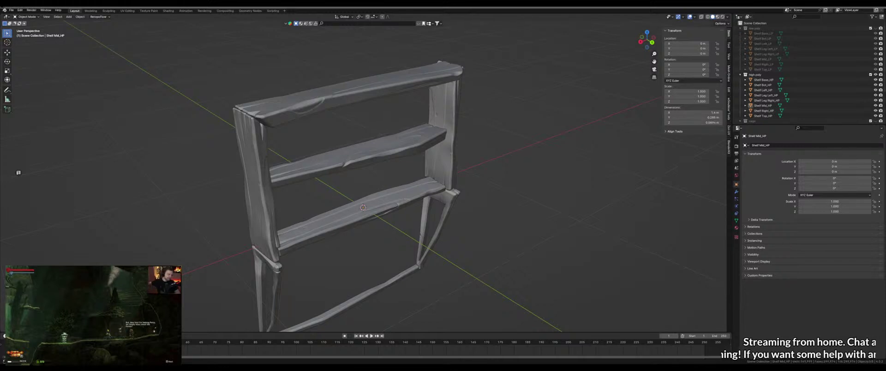
key("alt+Tab")
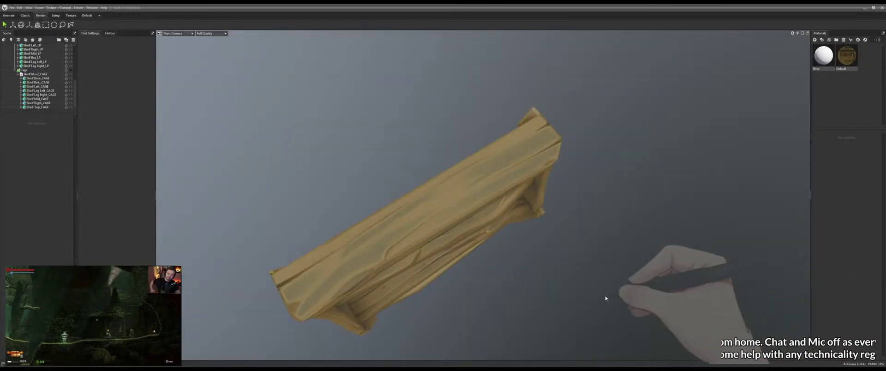
left_click_drag(579, 290, 585, 276)
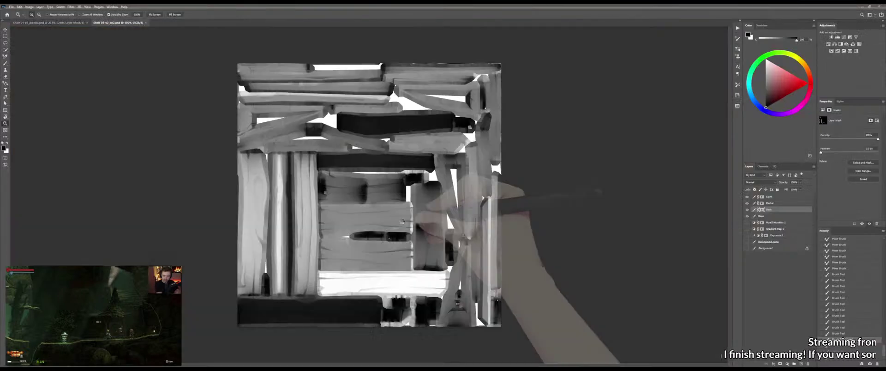
Place the shelf's cavity and curve maps as embedded smart objects in the ambient occlusion document in Photoshop
left_click_drag(397, 219, 401, 219)
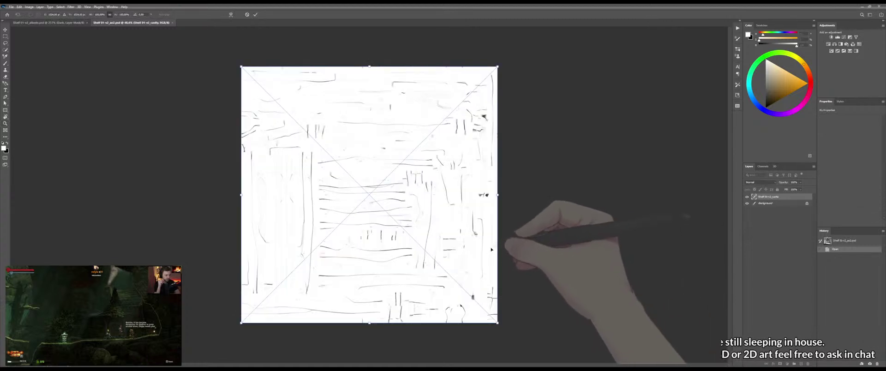
key("Return")
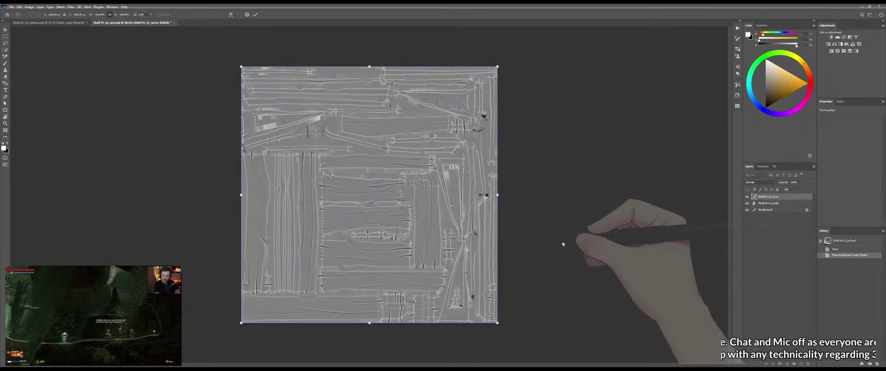
key("Return")
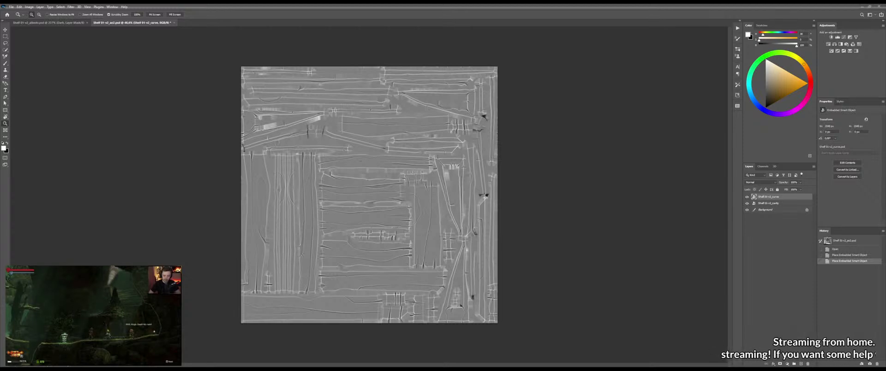
Switch to the albedo document and show only its greyscale Background layer to view the whole texture
left_click(44, 22)
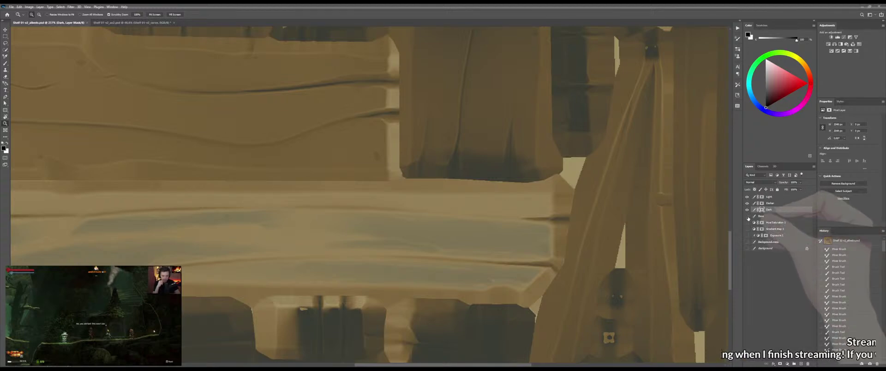
left_click(747, 249, "alt")
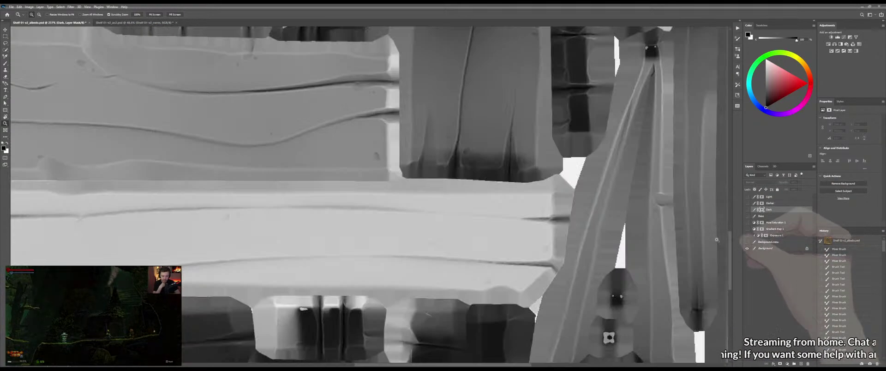
left_click_drag(593, 258, 553, 242)
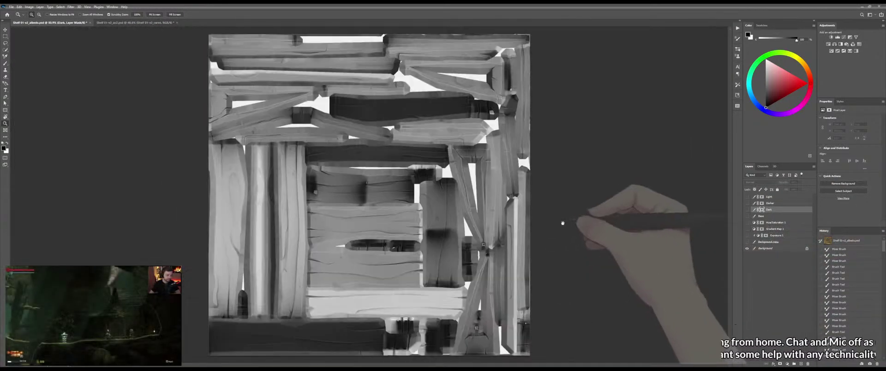
Show all layers above the Background again, from the Background copy and adjustment layers up through Base, Dark, Darker and Light
left_click(747, 242)
left_click(745, 236)
left_click(745, 235)
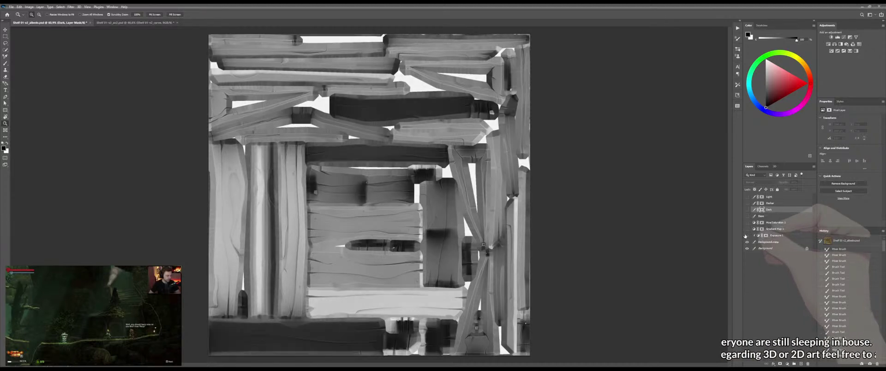
left_click(747, 229)
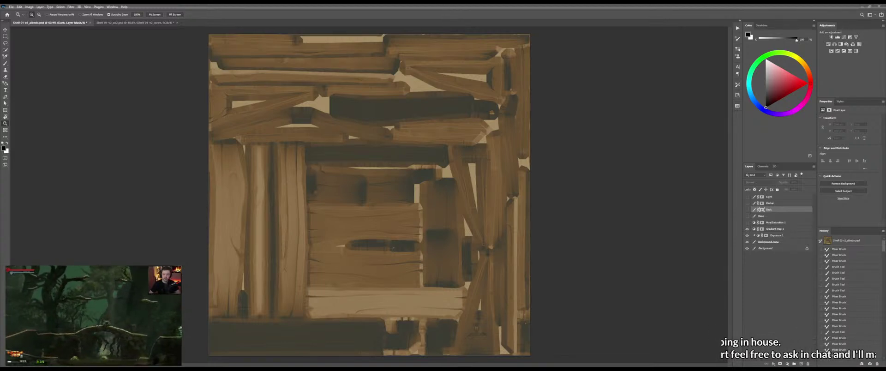
left_click(747, 223)
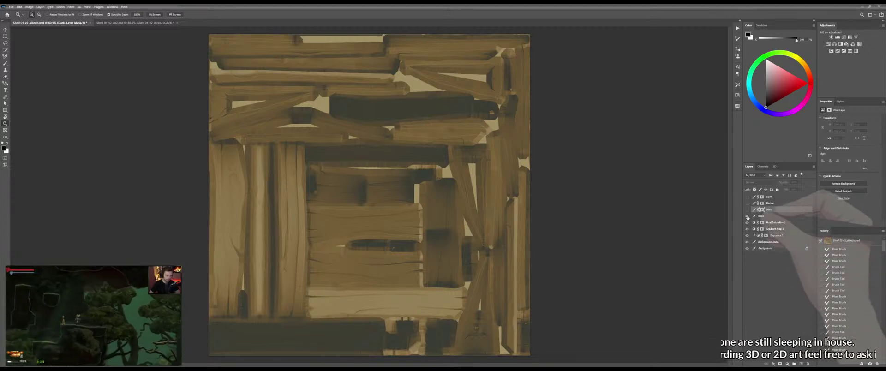
left_click_drag(748, 216, 747, 198)
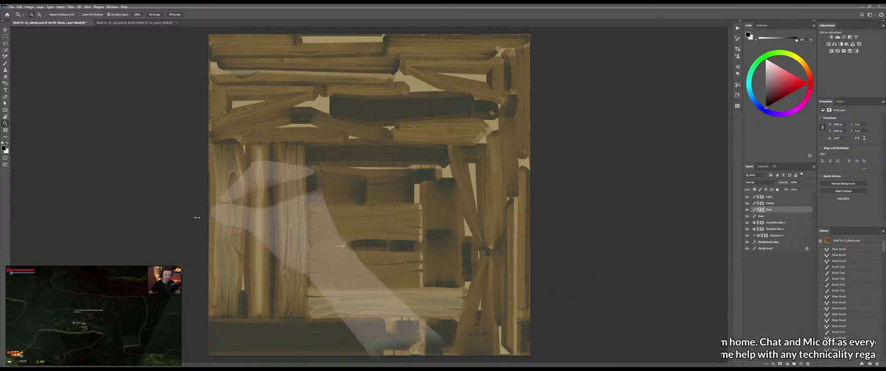
Examine the painted wood grain on the texture's planks up close, including from a rotated view
left_click_drag(278, 216, 296, 219)
left_click_drag(347, 242, 334, 164)
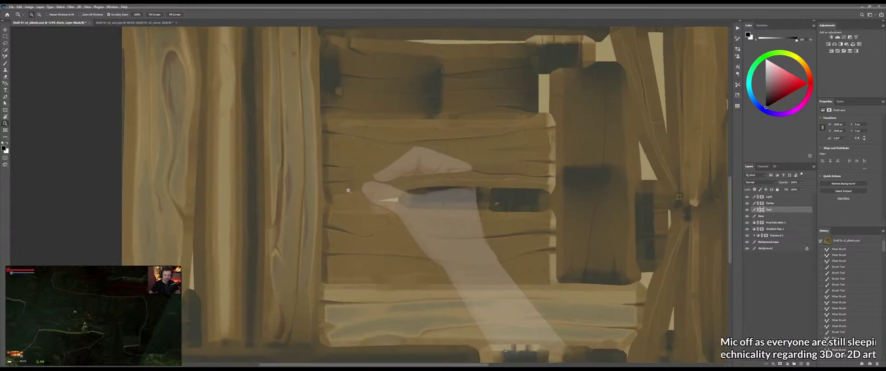
left_click_drag(294, 243, 282, 230)
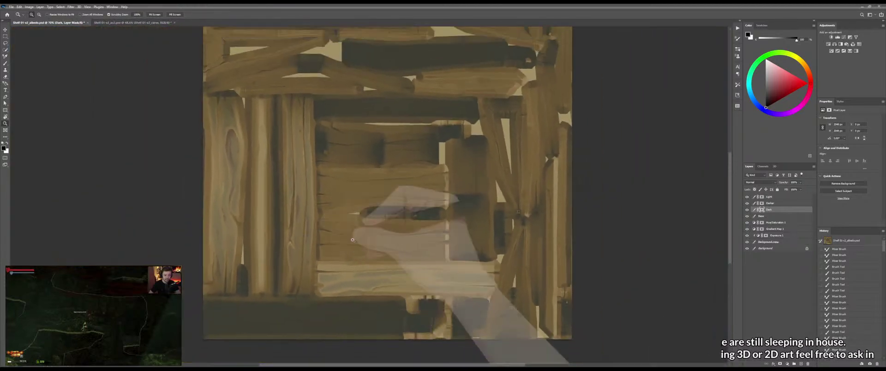
key("r")
left_click_drag(397, 211, 404, 132)
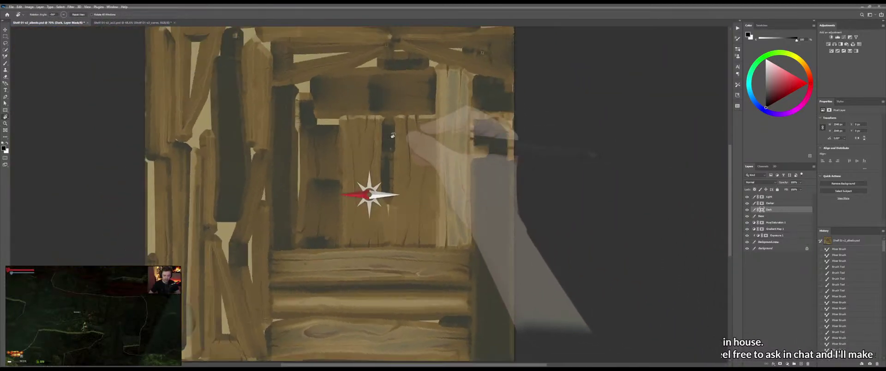
key("z")
left_click_drag(392, 315, 375, 286)
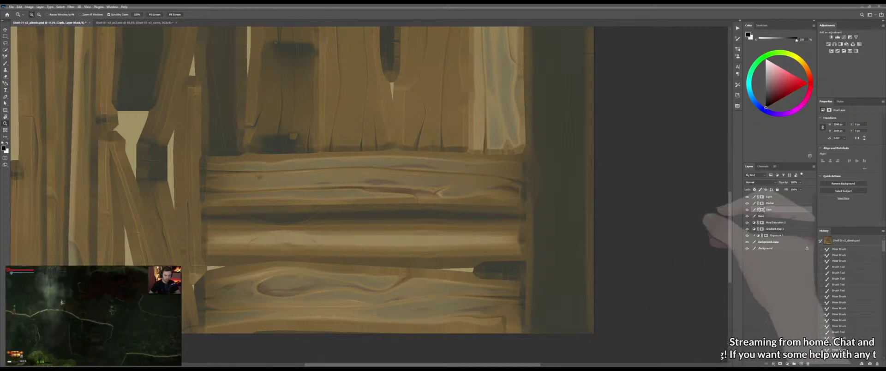
left_click_drag(547, 205, 484, 285)
left_click_drag(567, 159, 361, 328)
key("r")
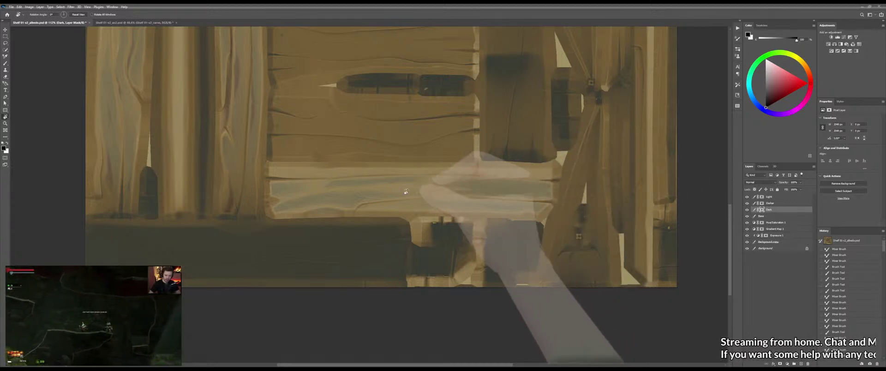
key("ctrl+space")
left_click_drag(414, 186, 439, 186)
left_click_drag(565, 188, 385, 202)
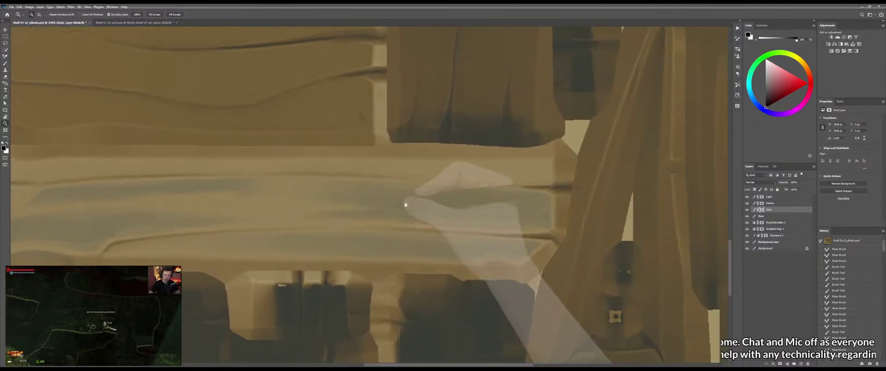
Draw a thin closed Pen path along the grey-blue grain near the end of the light horizontal plank
key("p")
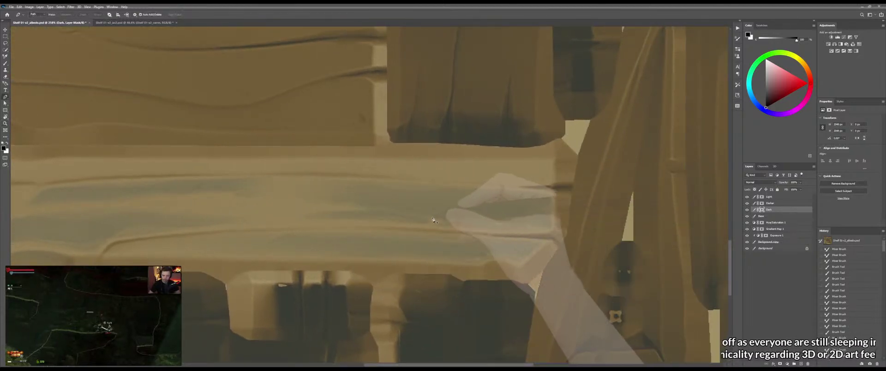
left_click(408, 215)
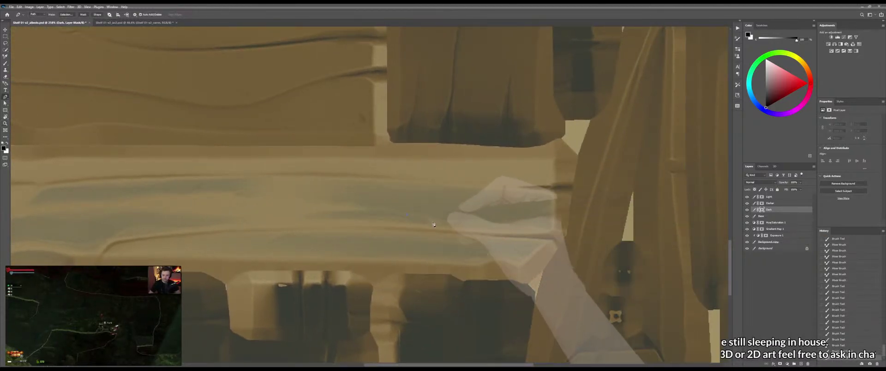
left_click(439, 223)
left_click(502, 223)
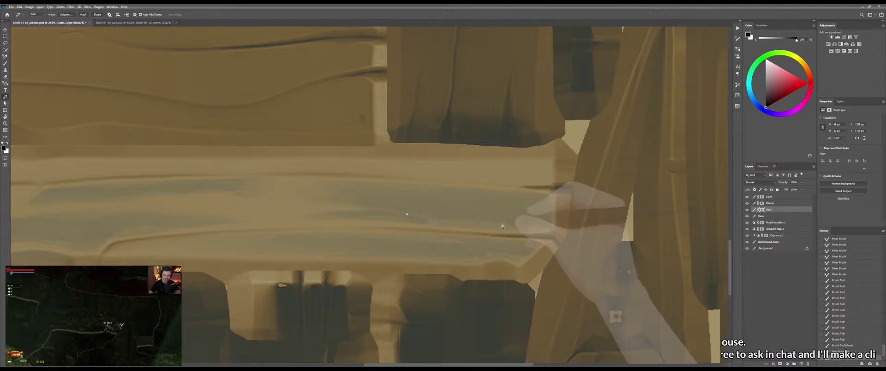
left_click(526, 220)
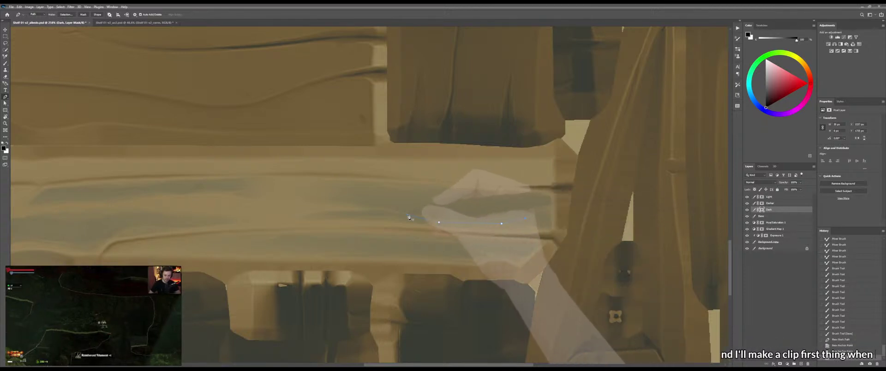
left_click(408, 217)
Reshape the start of the grain path by moving its first anchor and adding points that form a stepped, tapering tip
key("z")
left_click_drag(455, 226, 476, 228)
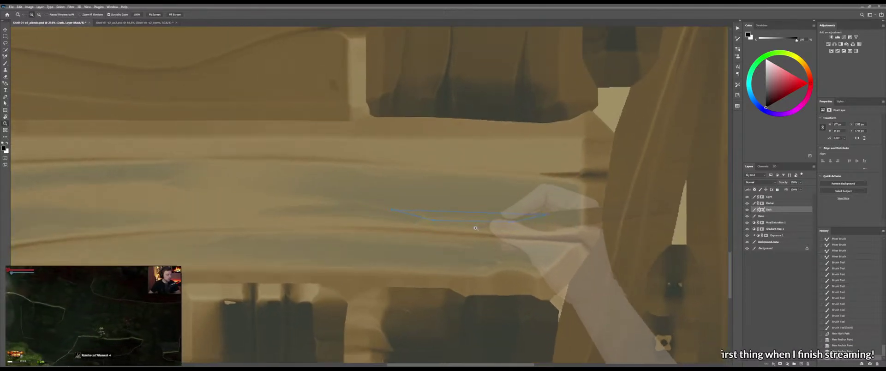
key("p")
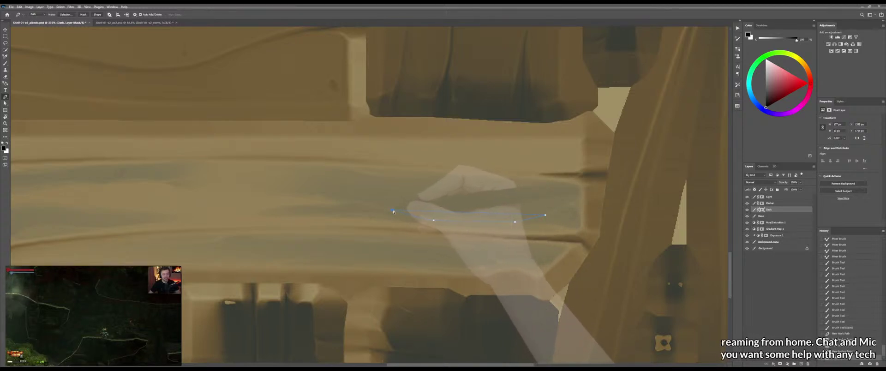
left_click(390, 208)
left_click(406, 207)
left_click(427, 213)
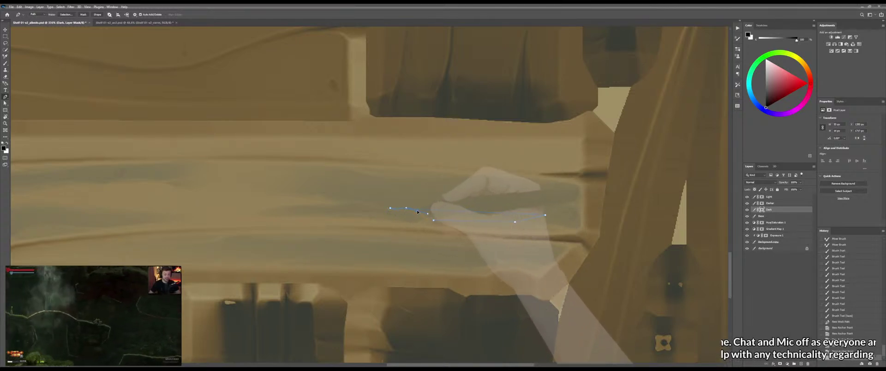
left_click_drag(417, 211, 417, 211)
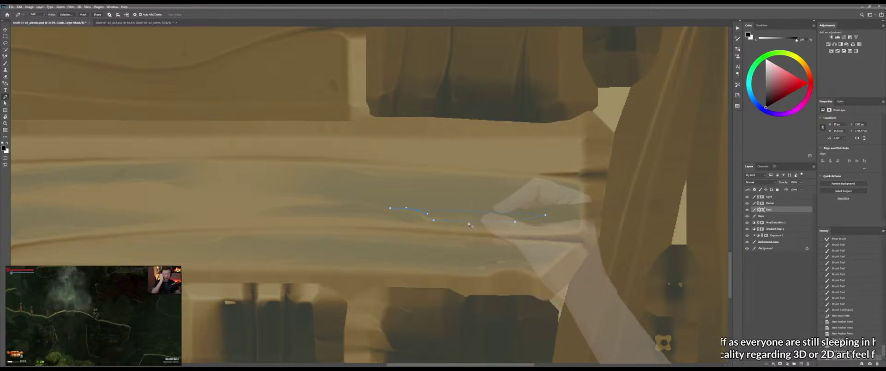
Adjust anchor points along the path's lower edge and far tip to give the grain shape an irregular, tapered outline
left_click_drag(467, 219, 435, 215)
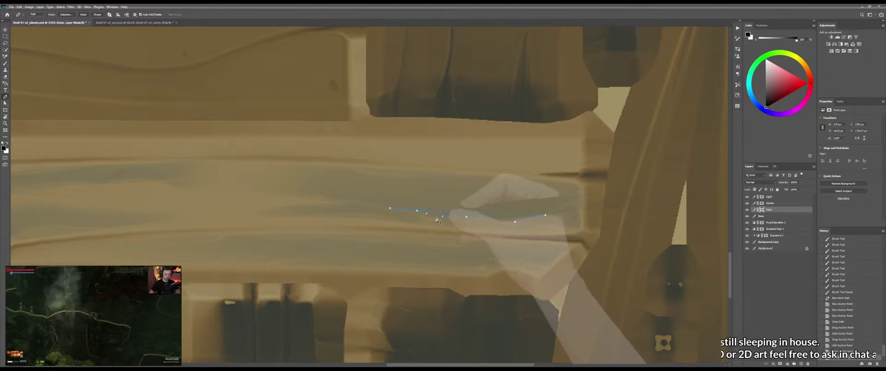
left_click(435, 216)
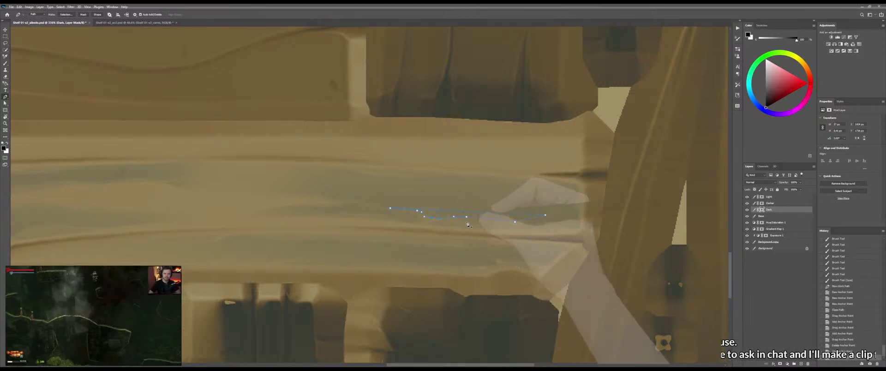
left_click_drag(481, 236, 446, 233)
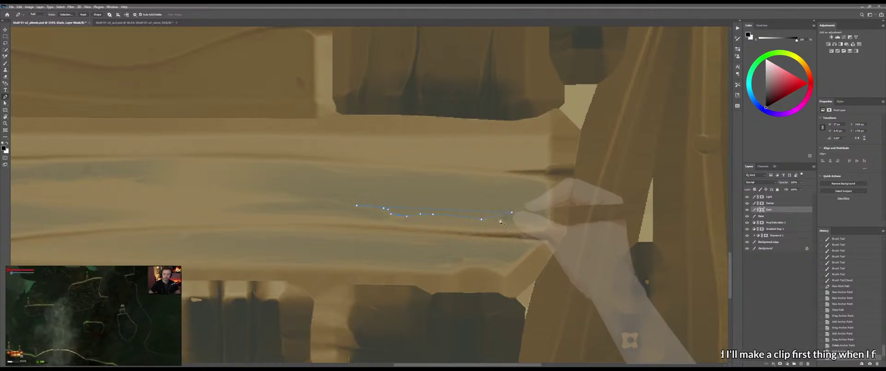
left_click(481, 214)
left_click_drag(481, 214, 511, 211)
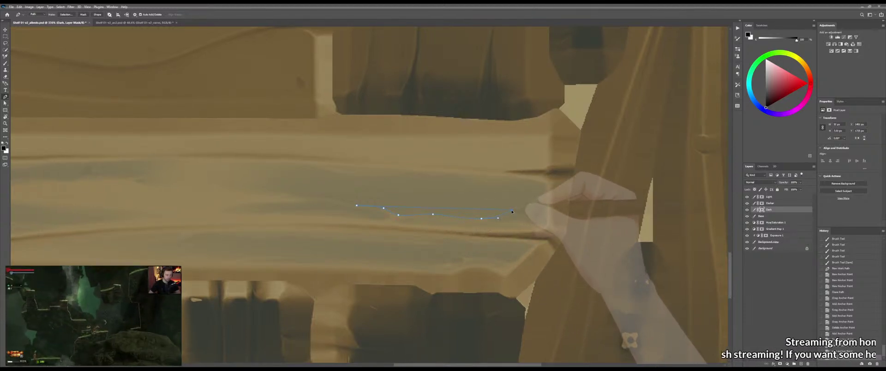
Add and move anchor points along the path's upper edge to form a wavy outline that narrows towards the far end
left_click(391, 206)
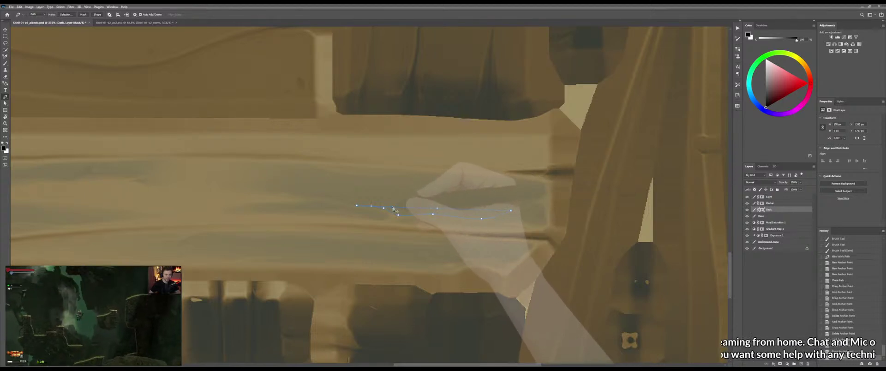
left_click_drag(391, 206, 481, 215, "ctrl")
left_click(433, 205)
left_click(482, 212)
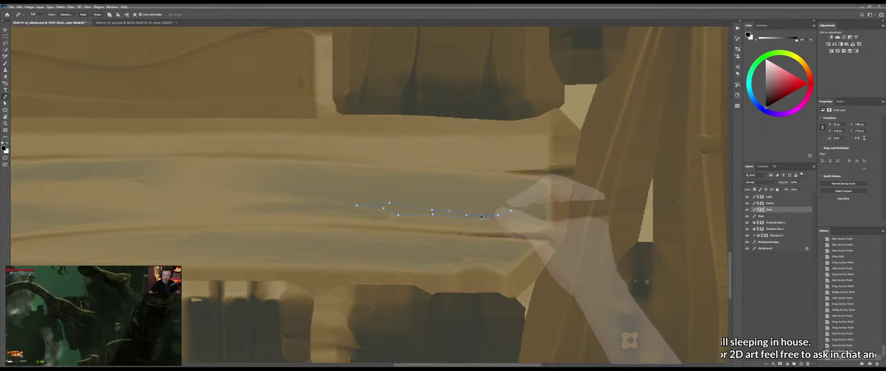
left_click(406, 206)
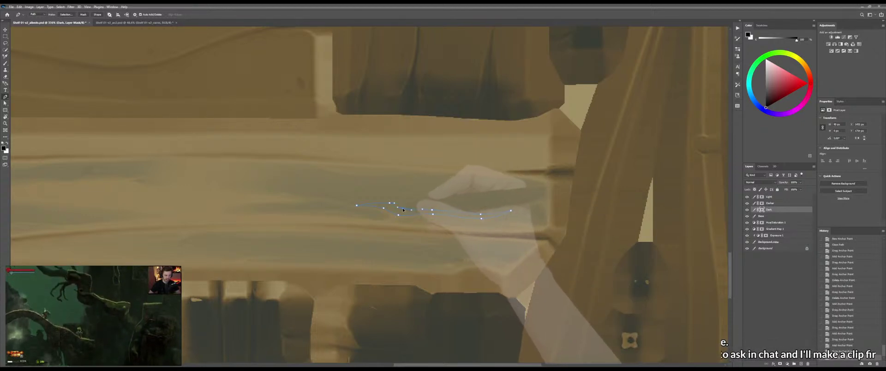
left_click_drag(406, 207, 413, 205, "ctrl")
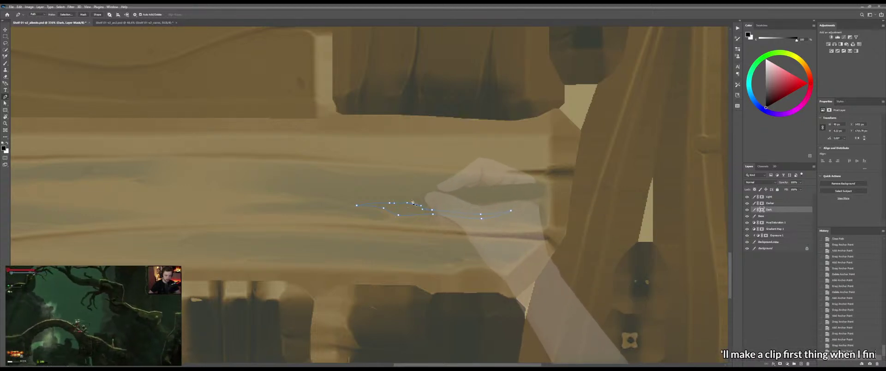
Convert the grain path to a selection and reveal it with a white gradient on the Darker layer's mask
key("ctrl+Return")
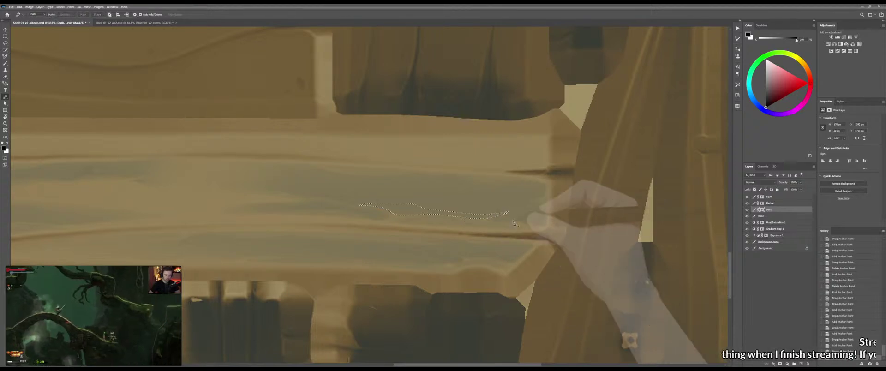
left_click(762, 203)
key("g")
left_click_drag(595, 209, 622, 212)
key("x")
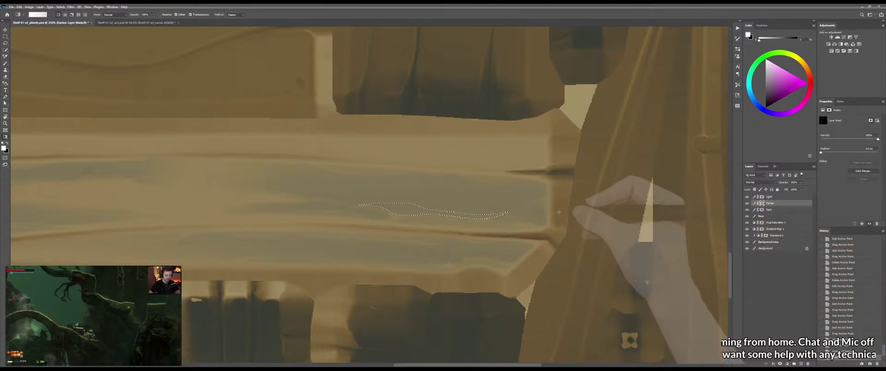
mouse_move(560, 211)
left_mouse_down()
mouse_move(594, 211)
mouse_move(514, 219)
mouse_move(562, 210)
left_mouse_up()
Restore the grain selection and fade the shape's ends and edges with black gradients on the Darker layer's mask
key("ctrl+d")
key("z")
key("b")
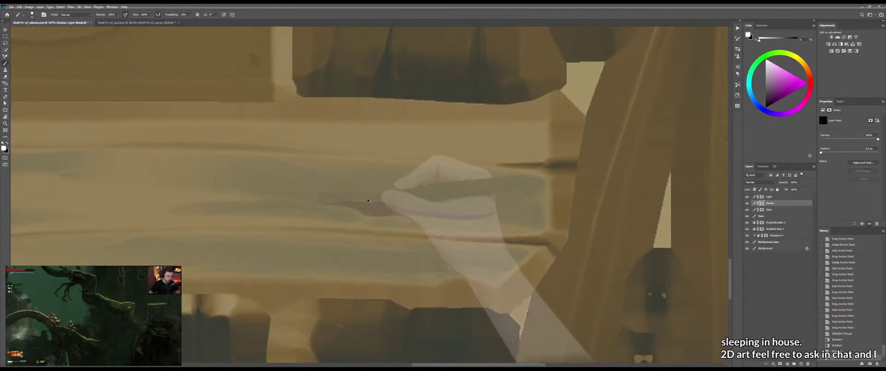
key("ctrl+z")
key("g")
key("x")
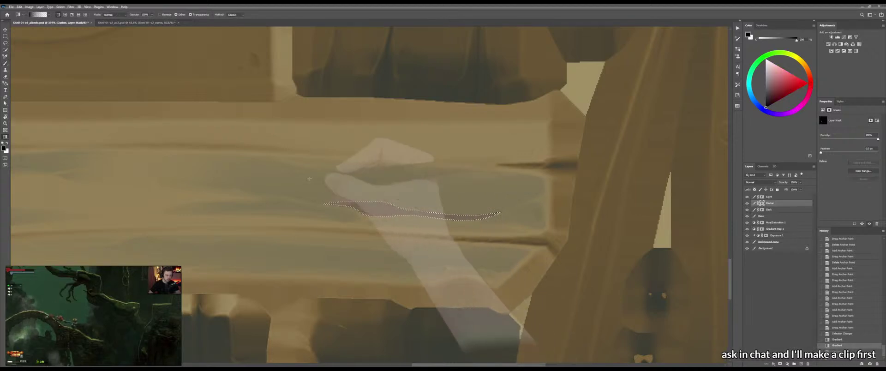
left_click_drag(248, 198, 390, 211)
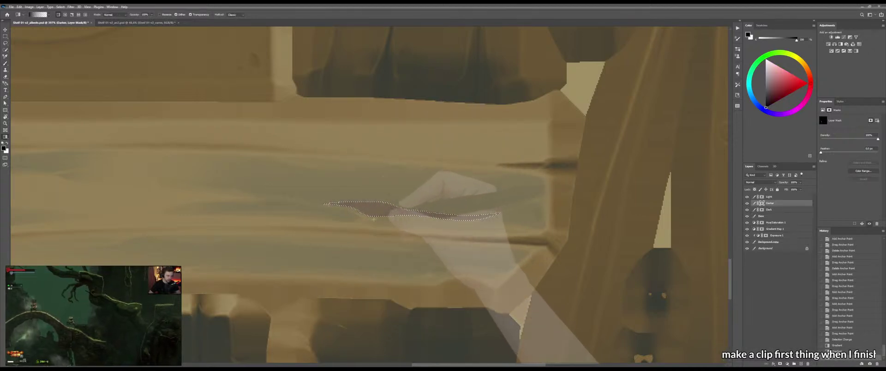
left_click_drag(557, 231, 414, 234)
left_click_drag(494, 216, 415, 184)
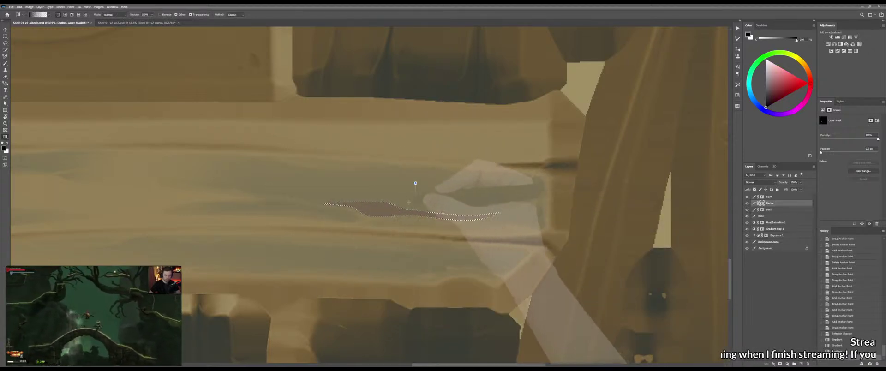
left_click_drag(403, 211, 392, 181)
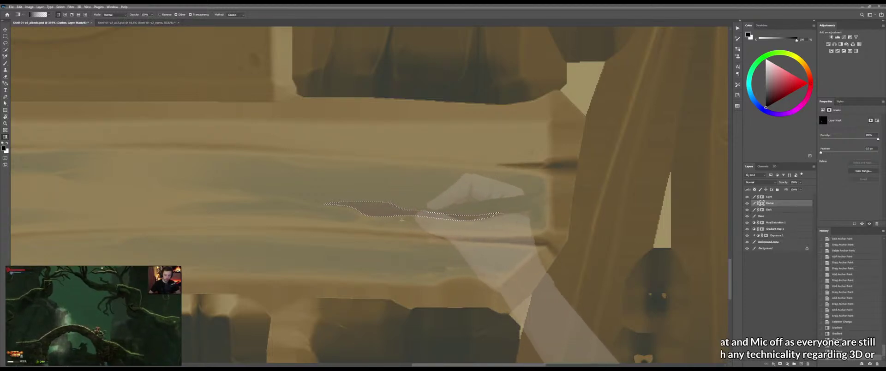
Clear the grain selection and touch up the tapered grain shape with the Brush on the Darker layer's mask
key("ctrl+d")
key("z")
mouse_move(437, 230)
left_mouse_down()
mouse_move(386, 236)
mouse_move(408, 235)
left_mouse_up()
key("b")
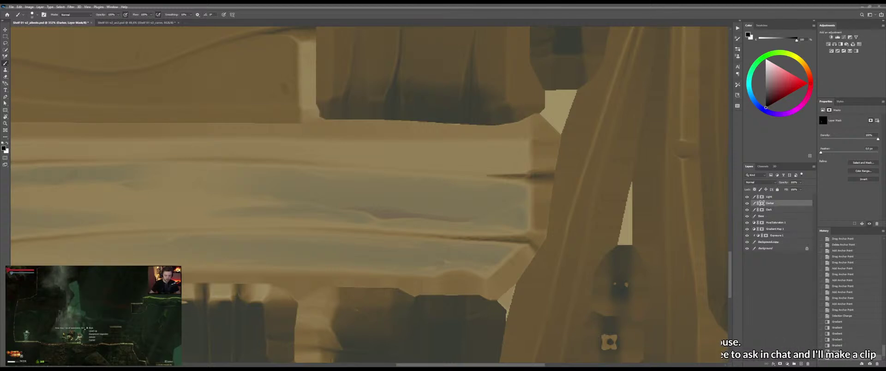
left_click_drag(406, 206, 417, 212)
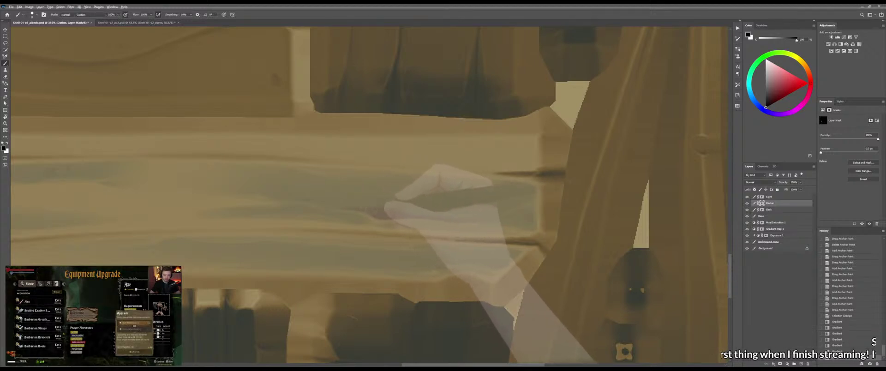
Blend the tapered grain shape along its length with Mixer Brush strokes on the Darker layer's mask
key("shift+b")
left_click_drag(363, 209, 354, 209)
mouse_move(408, 212)
left_mouse_down()
mouse_move(372, 205)
mouse_move(395, 207)
left_mouse_up()
left_click_drag(397, 208, 431, 211)
left_click_drag(433, 212, 462, 214)
left_click_drag(464, 215, 513, 218)
mouse_move(485, 218)
left_mouse_down()
mouse_move(512, 218)
mouse_move(475, 217)
left_mouse_up()
Undo the last three blending strokes and soften the grain shape again with the Mixer Brush
key("ctrl+z")
key("ctrl+z")
key("ctrl+z")
key("ctrl+space")
left_click_drag(494, 218, 455, 219)
mouse_move(454, 219)
left_mouse_down()
mouse_move(344, 215)
mouse_move(378, 220)
mouse_move(357, 219)
left_mouse_up()
mouse_move(360, 219)
left_mouse_down()
mouse_move(461, 225)
mouse_move(448, 225)
left_mouse_up()
mouse_move(296, 210)
left_mouse_down()
mouse_move(272, 207)
mouse_move(321, 220)
mouse_move(297, 233)
mouse_move(382, 223)
left_mouse_up()
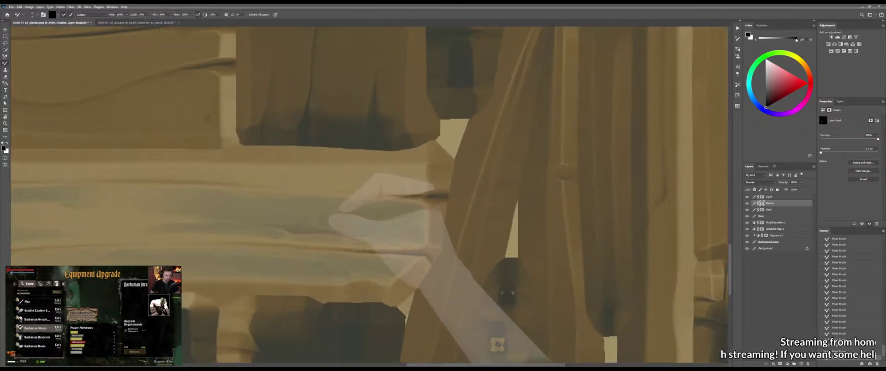
Refine the grain shape's upper edge with small white Brush strokes on the Darker layer's mask
key("b")
left_click_drag(320, 216, 345, 216)
key("shift+b")
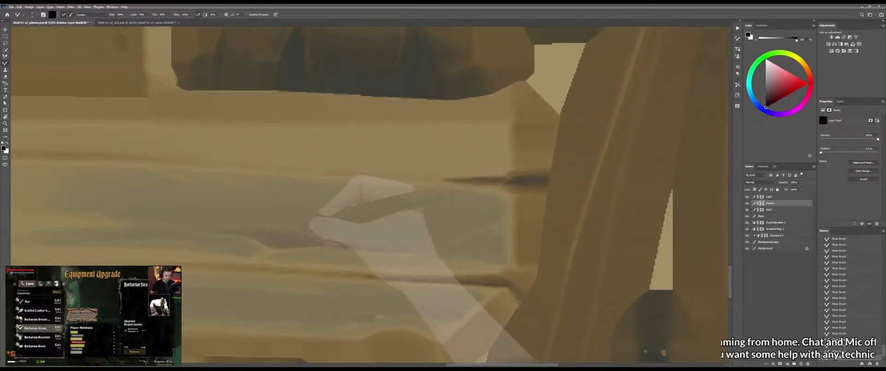
key("shift+b")
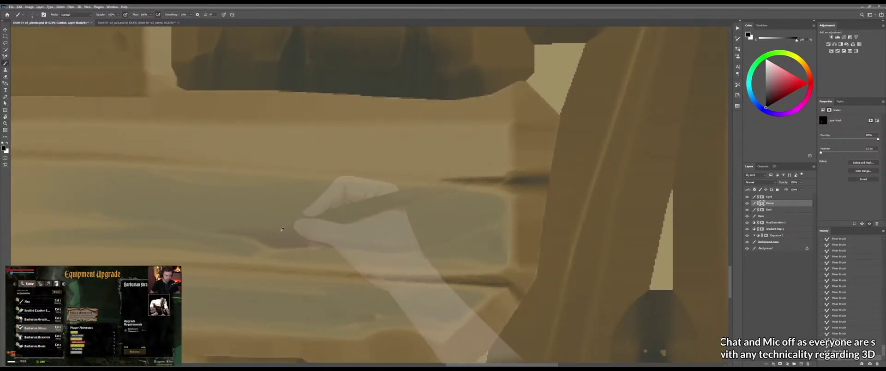
left_click(293, 230, "alt")
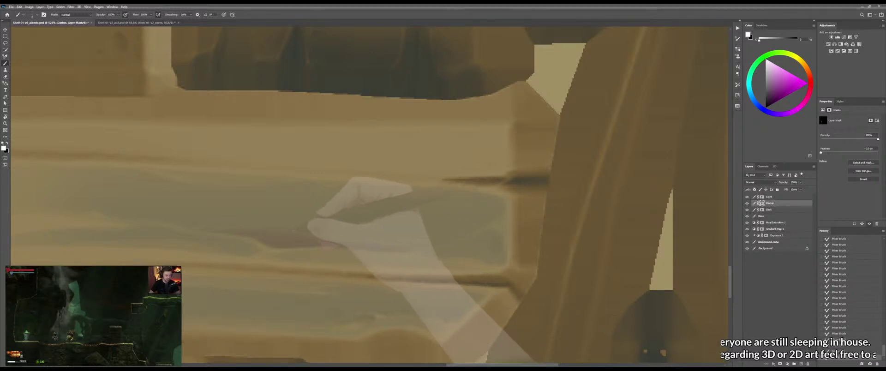
left_click_drag(284, 231, 305, 230)
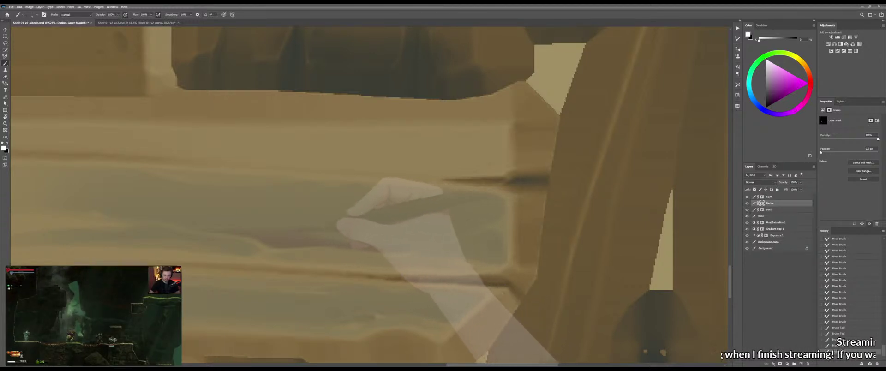
mouse_move(331, 233)
left_mouse_down()
mouse_move(419, 234)
mouse_move(373, 240)
mouse_move(408, 241)
mouse_move(389, 227)
left_mouse_up()
key("shift+b")
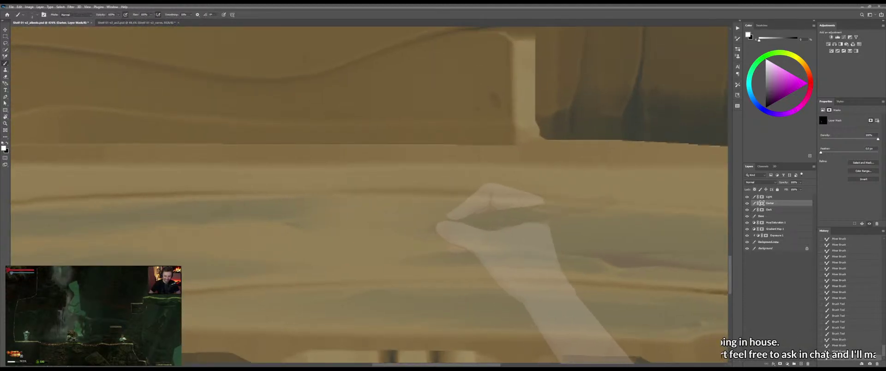
Make the Dark layer's mask the painting target with white as the foreground color
key("b")
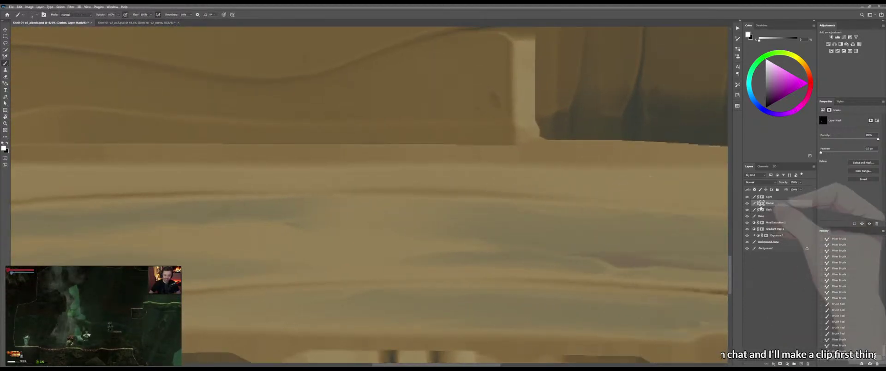
left_click(774, 210)
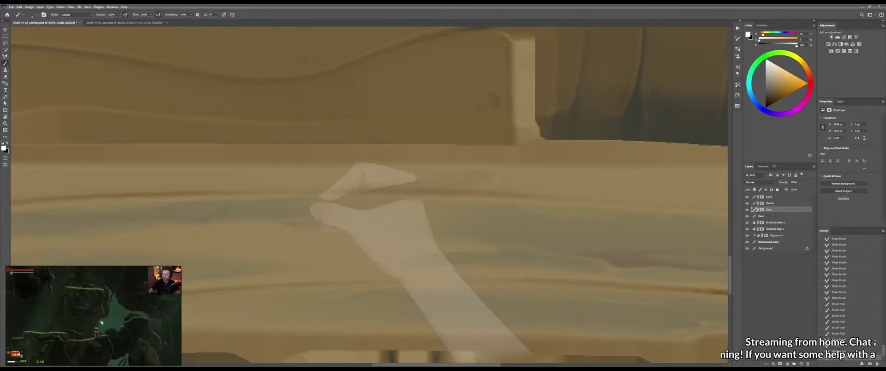
left_click(290, 227, "alt")
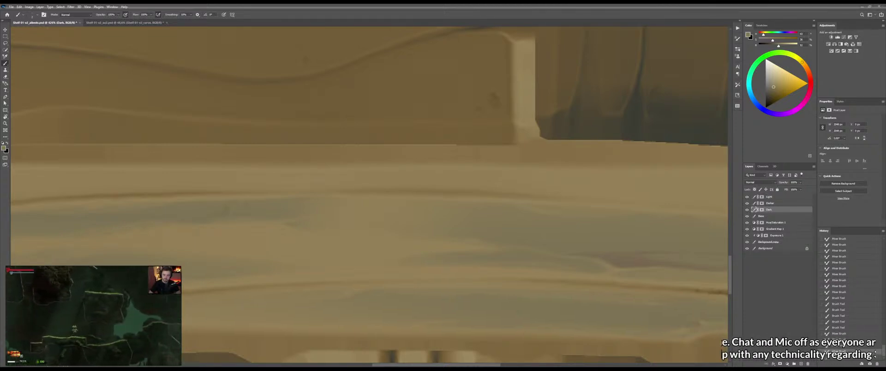
left_click_drag(338, 205, 344, 211)
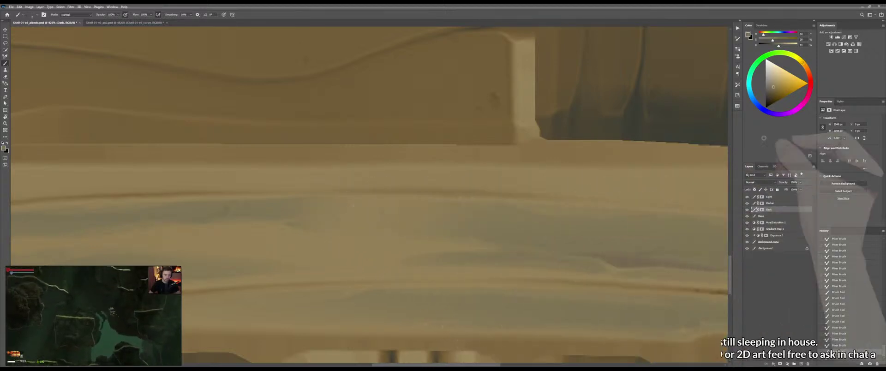
key("x")
key("x")
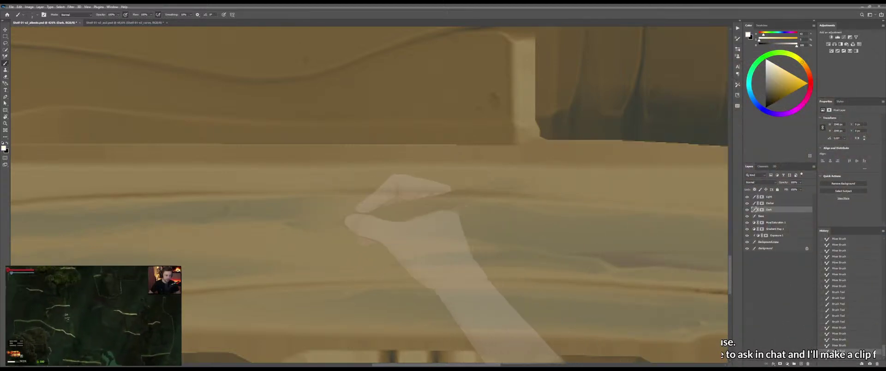
left_click(762, 209)
key("x")
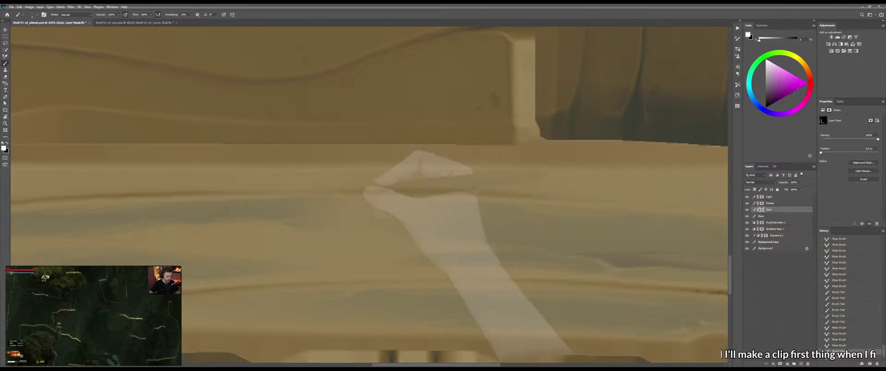
Paint dark grain into the light gap between the plank's shaded bands on the Dark layer's mask, enlarging the brush
left_click_drag(324, 229, 441, 233)
mouse_move(387, 234)
left_mouse_down()
mouse_move(346, 239)
mouse_move(374, 234)
mouse_move(312, 228)
mouse_move(433, 235)
left_mouse_up()
key("]")
key("]")
key("]")
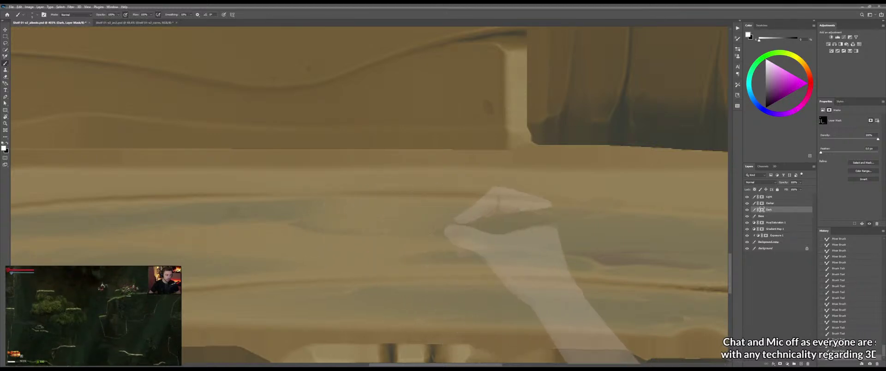
mouse_move(328, 228)
left_mouse_down()
mouse_move(428, 232)
mouse_move(399, 231)
mouse_move(415, 227)
left_mouse_up()
Blend the newly painted grain into the end of the shaded band with short Mixer Brush strokes
key("shift+b")
mouse_move(401, 230)
left_mouse_down()
mouse_move(417, 230)
mouse_move(381, 228)
left_mouse_up()
mouse_move(365, 231)
left_mouse_down()
mouse_move(328, 230)
mouse_move(346, 225)
left_mouse_up()
mouse_move(341, 230)
left_mouse_down()
mouse_move(318, 228)
mouse_move(382, 228)
mouse_move(348, 227)
left_mouse_up()
mouse_move(330, 229)
left_mouse_down()
mouse_move(411, 225)
mouse_move(325, 226)
mouse_move(392, 230)
mouse_move(360, 231)
left_mouse_up()
key("shift+b")
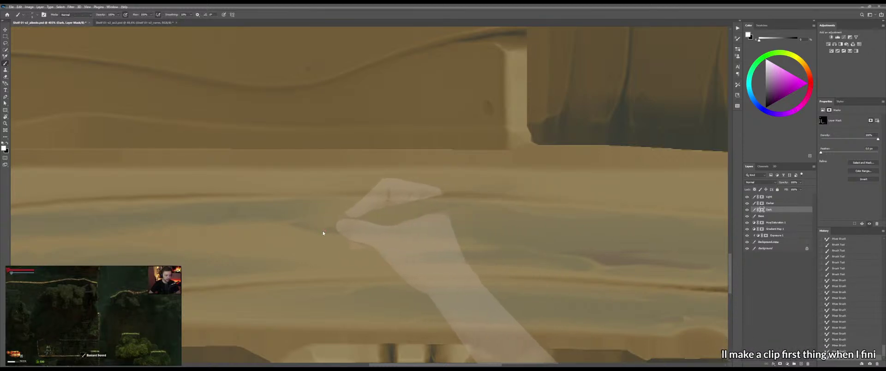
Extend the shaded band's lower edge across the plank's middle with long white strokes on the Dark layer's mask
scroll(323, 233, "up", 1)
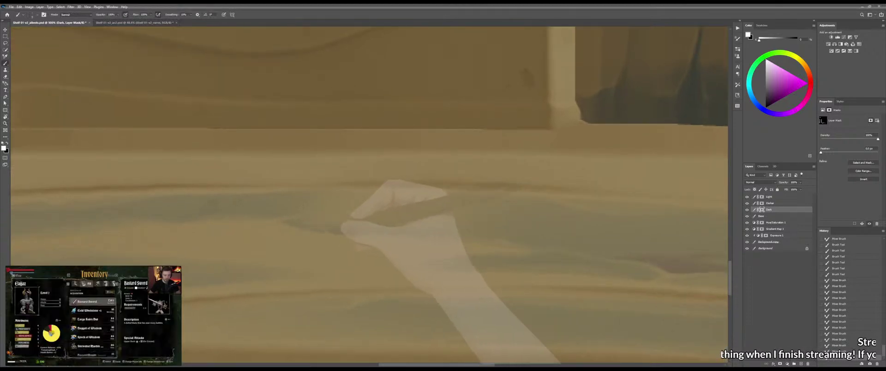
left_click_drag(326, 232, 407, 238)
left_click_drag(321, 232, 502, 243)
left_click_drag(388, 239, 495, 242)
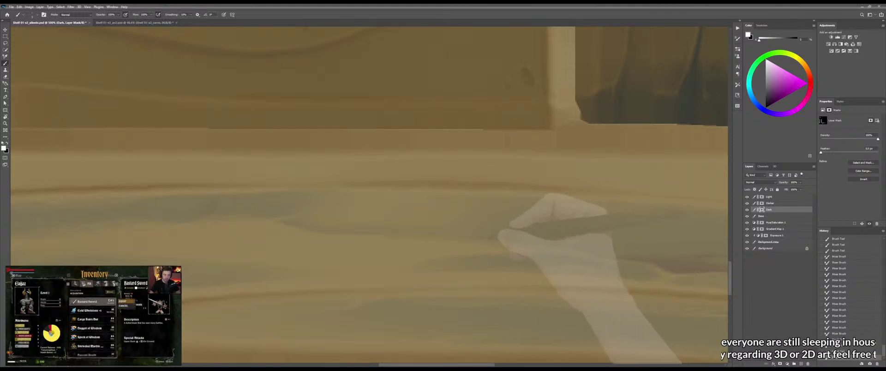
mouse_move(491, 238)
left_mouse_down()
mouse_move(509, 241)
mouse_move(504, 229)
mouse_move(448, 240)
mouse_move(494, 198)
left_mouse_up()
key("shift+b")
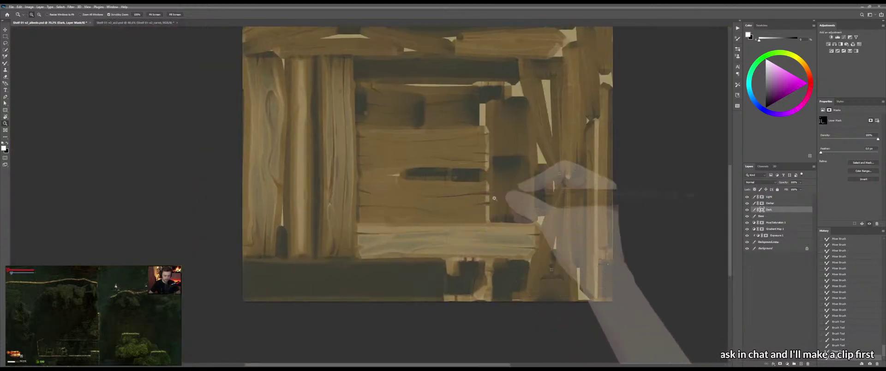
left_click_drag(463, 239, 485, 239)
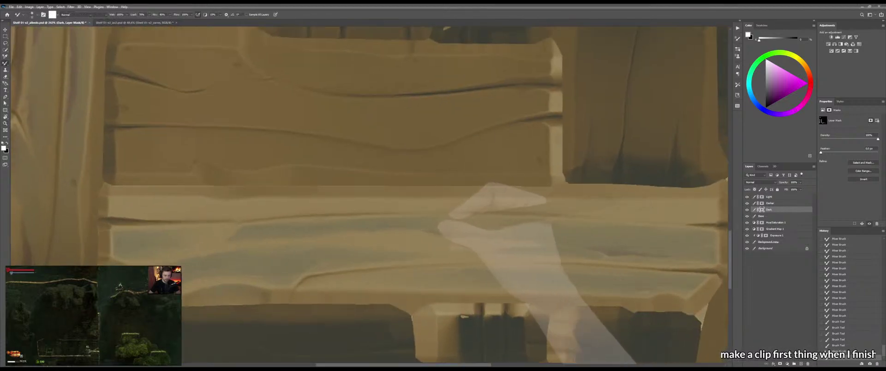
key("shift+b")
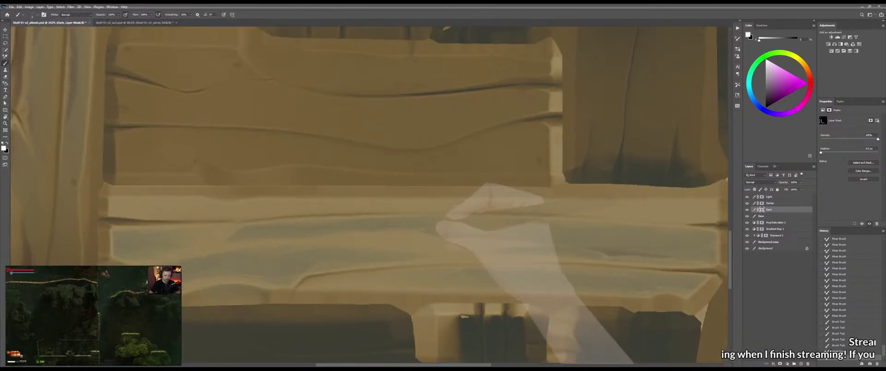
Darken the join between the two shaded bands with a small Brush stroke and blend it
key("z")
left_click_drag(430, 234, 466, 234)
key("b")
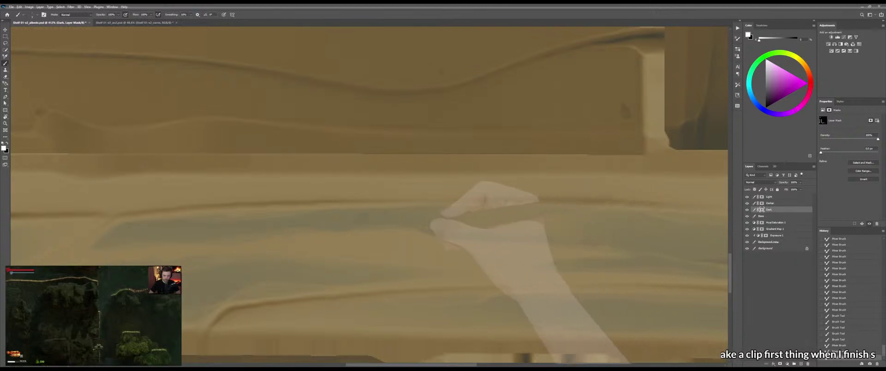
mouse_move(417, 227)
left_mouse_down()
mouse_move(442, 231)
mouse_move(421, 230)
left_mouse_up()
key("shift+b")
key("shift+b")
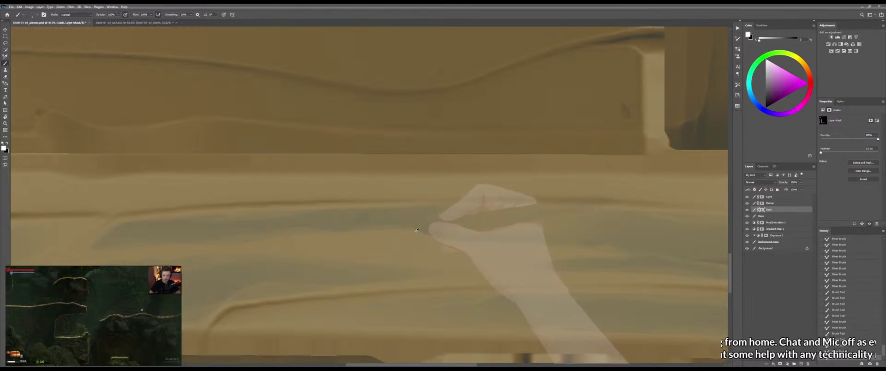
Enlarge the brush, then continue the grain edge past the join and blend it with the Mixer Brush
key("bracketright")
mouse_move(414, 231)
left_mouse_down()
mouse_move(394, 237)
mouse_move(435, 237)
left_mouse_up()
key("shift+b")
key("shift+b")
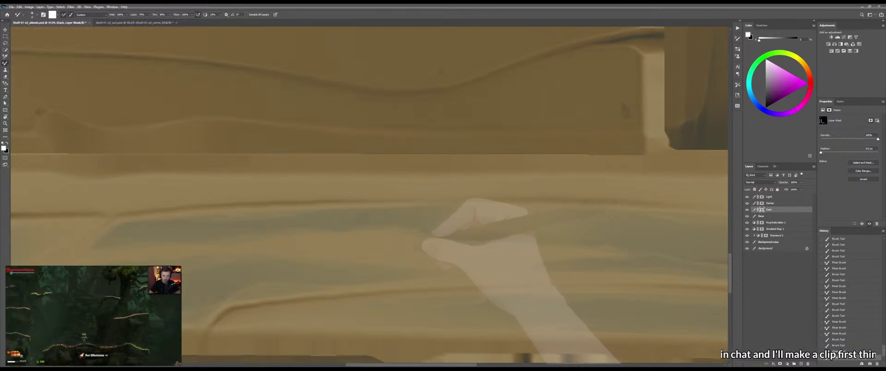
key("shift+b")
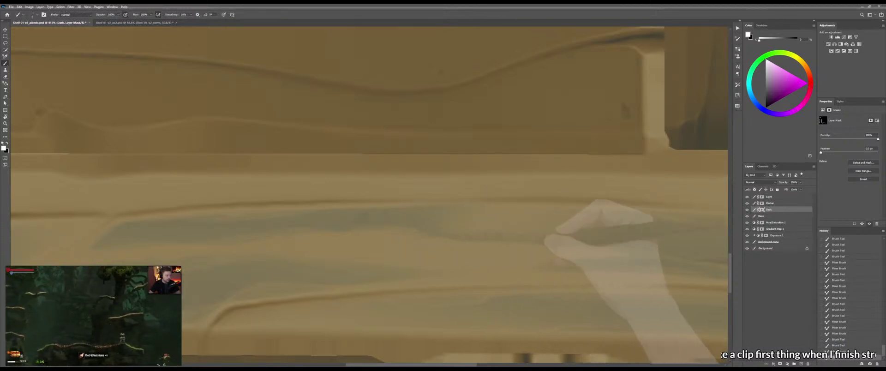
Paint thin white grain strokes around the light gap and the lower shaded band on the Dark layer's mask
left_click_drag(546, 259, 494, 251)
left_click_drag(334, 249, 381, 252)
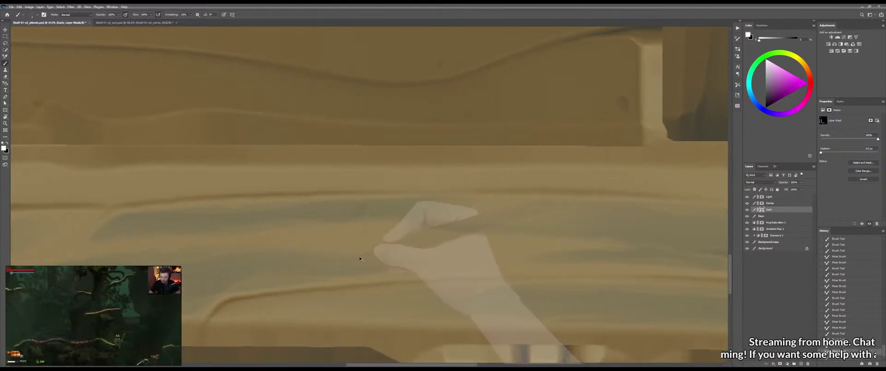
left_click_drag(376, 256, 363, 257)
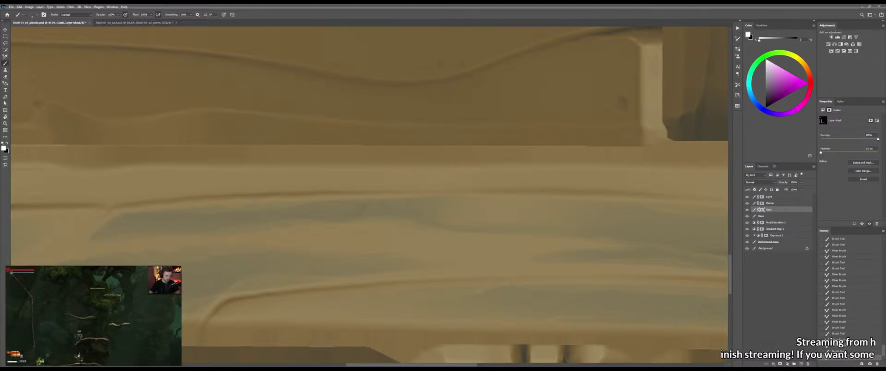
left_click_drag(572, 240, 484, 254)
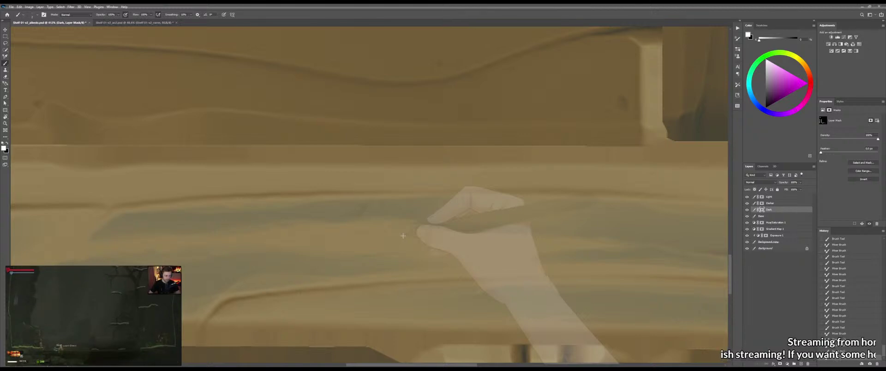
left_click_drag(514, 228, 400, 225)
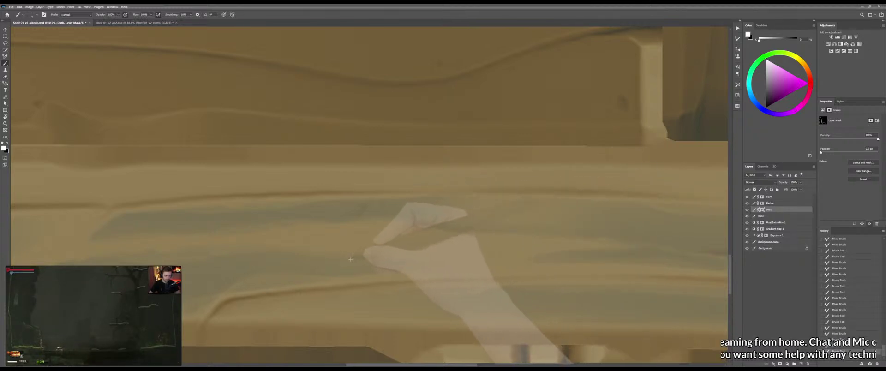
mouse_move(350, 260)
left_mouse_down()
mouse_move(371, 256)
mouse_move(333, 258)
mouse_move(352, 258)
left_mouse_up()
Soften the tip of the lower shaded band with Mixer Brush strokes along the wood grain
key("shift+b")
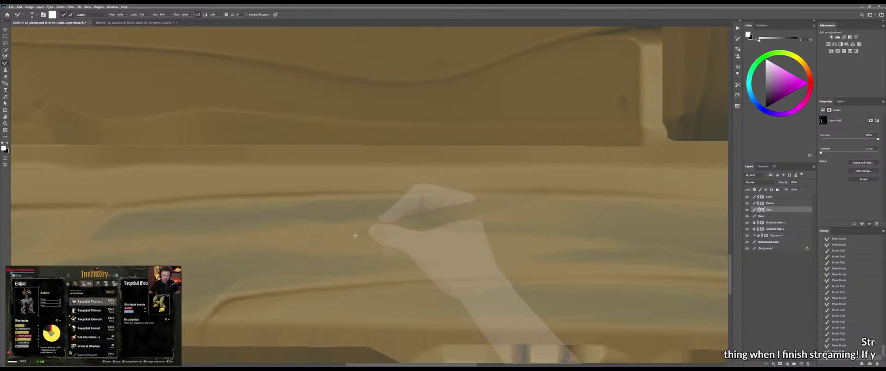
mouse_move(391, 254)
left_mouse_down()
mouse_move(380, 266)
mouse_move(325, 255)
left_mouse_up()
scroll(355, 262, "up", 3)
mouse_move(325, 256)
left_mouse_down()
mouse_move(353, 259)
mouse_move(331, 262)
mouse_move(339, 263)
left_mouse_up()
mouse_move(450, 266)
left_mouse_down()
mouse_move(460, 264)
mouse_move(347, 257)
mouse_move(363, 257)
left_mouse_up()
scroll(460, 264, "up", 5)
key("b")
key("shift+b")
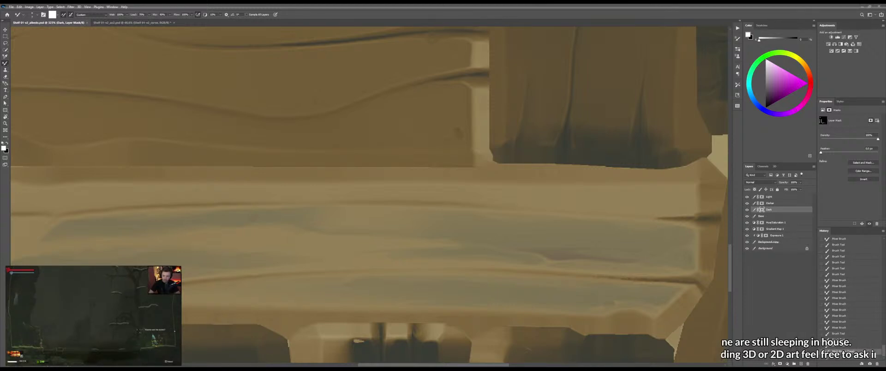
Cut back the dark shading near the tapered grain with black strokes on the Dark layer's mask and blend it
mouse_move(505, 251)
left_mouse_down()
mouse_move(531, 253)
mouse_move(513, 257)
left_mouse_up()
key("b")
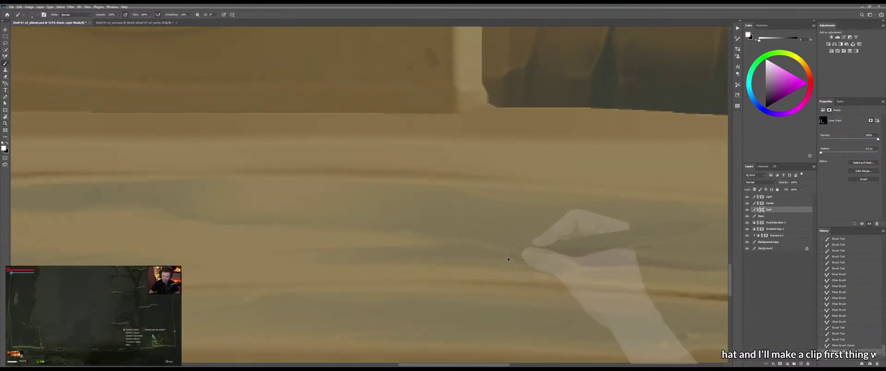
key("x")
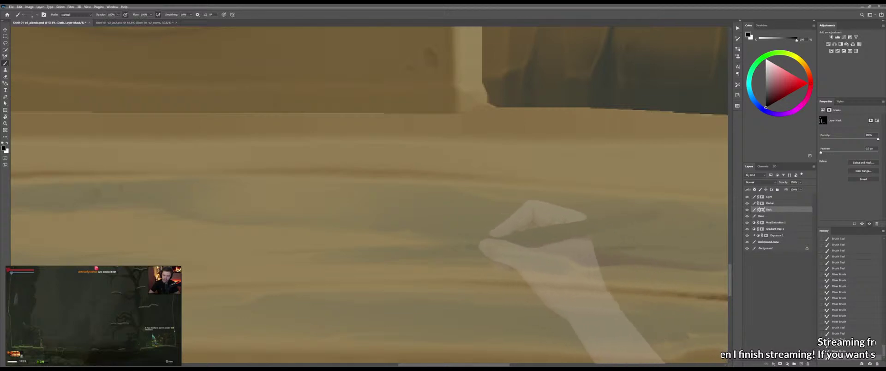
left_click_drag(457, 247, 480, 250)
mouse_move(406, 233)
left_mouse_down()
mouse_move(506, 251)
mouse_move(415, 255)
left_mouse_up()
key("shift+b")
left_click_drag(328, 259, 411, 252)
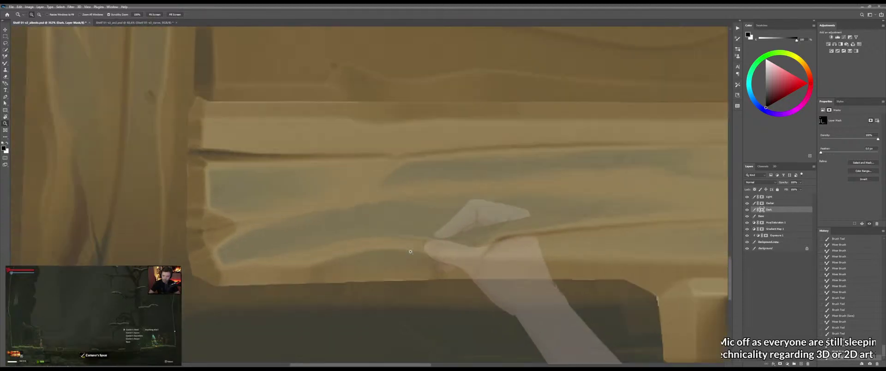
key("b")
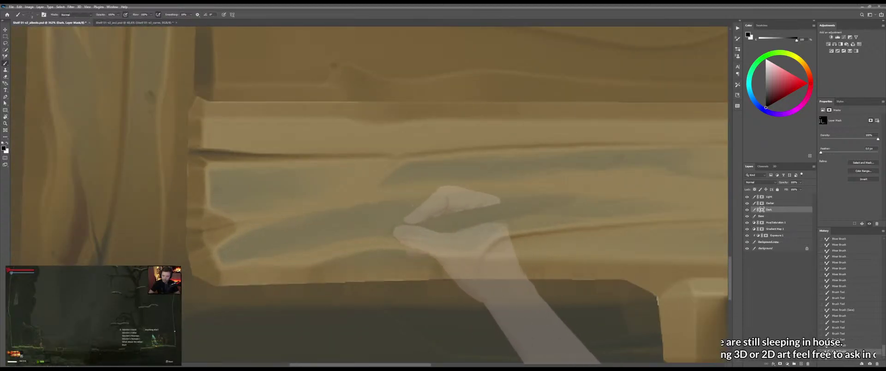
Touch up the shaded grain with a short stroke on the Dark layer's mask and check the plank against the whole texture
mouse_move(392, 228)
left_mouse_down()
mouse_move(378, 231)
mouse_move(414, 235)
mouse_move(402, 228)
mouse_move(342, 245)
mouse_move(386, 244)
left_mouse_up()
key("shift+b")
key("z")
left_click_drag(444, 242, 425, 243)
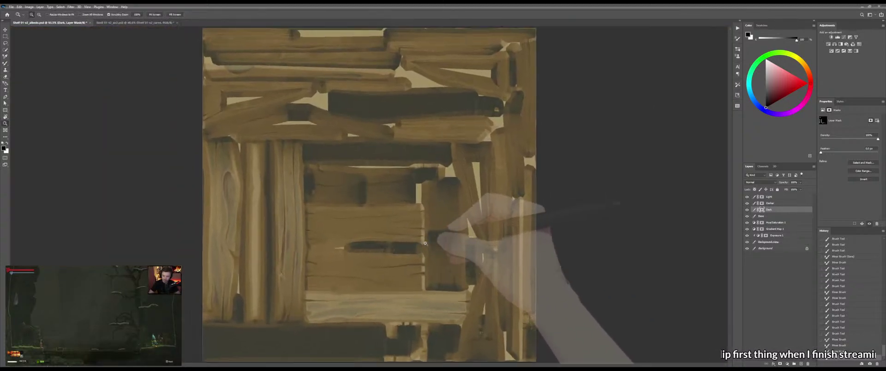
left_click_drag(391, 271, 404, 241)
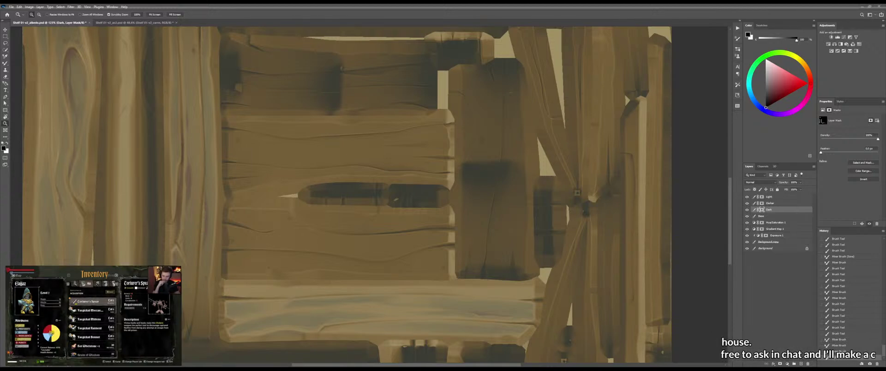
left_click_drag(530, 211, 569, 208)
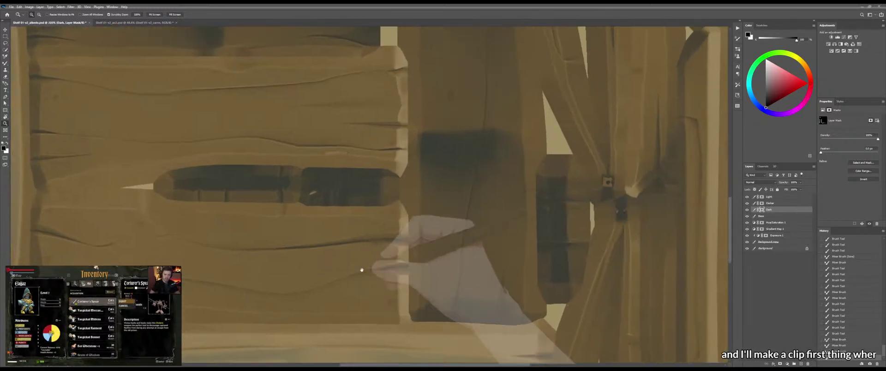
left_click_drag(333, 308, 445, 206)
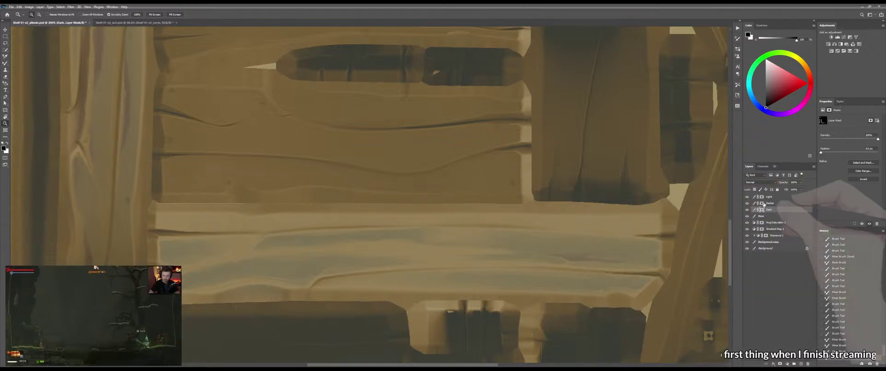
On the Darker layer's mask, outline a thin, closed crack shape with the Pen tool in the middle of the light plank
left_click(761, 203)
scroll(297, 250, "up", 3)
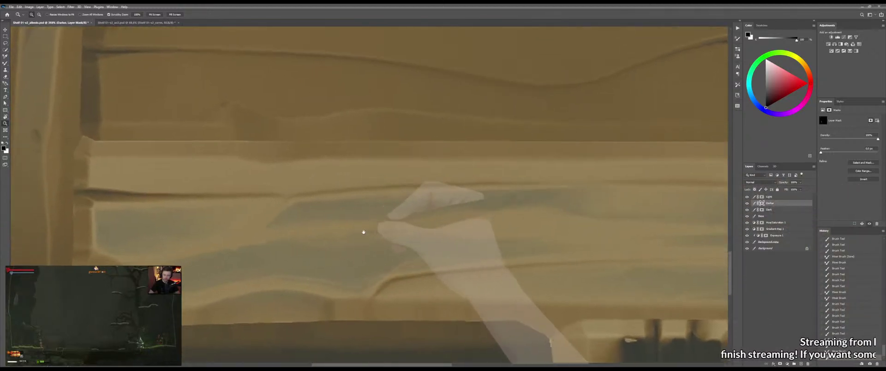
key("p")
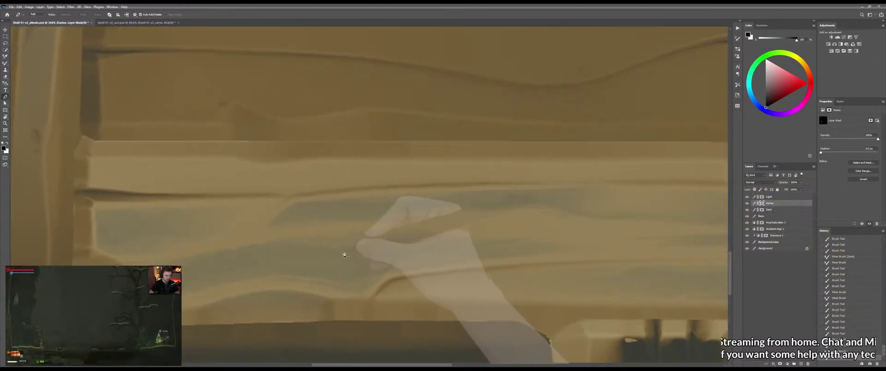
left_click_drag(325, 249, 383, 243)
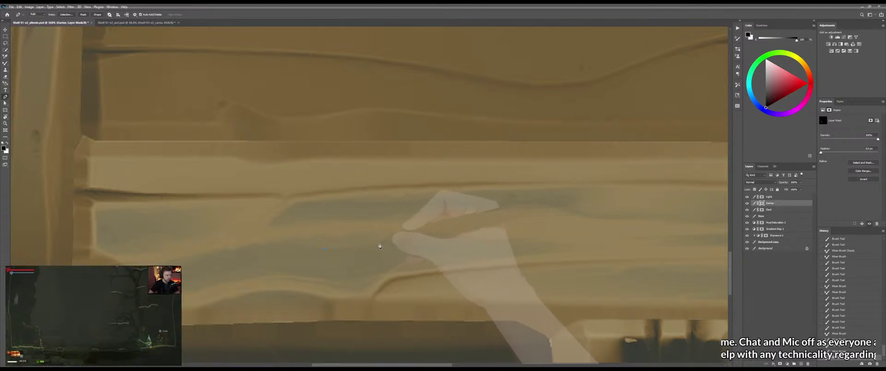
left_click(426, 245)
left_click(361, 258)
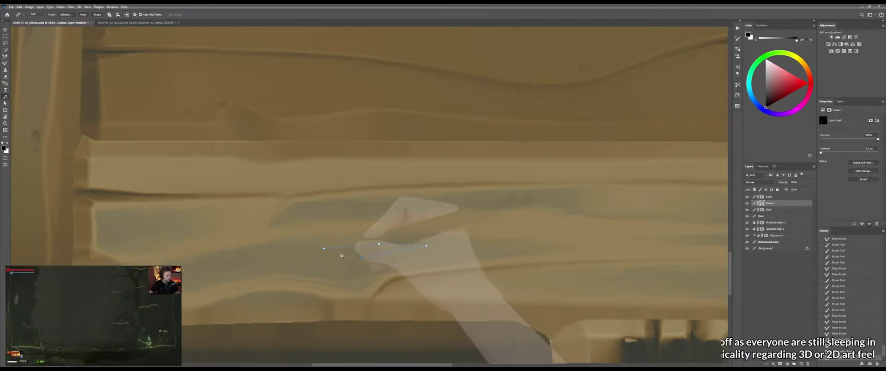
left_click(324, 249)
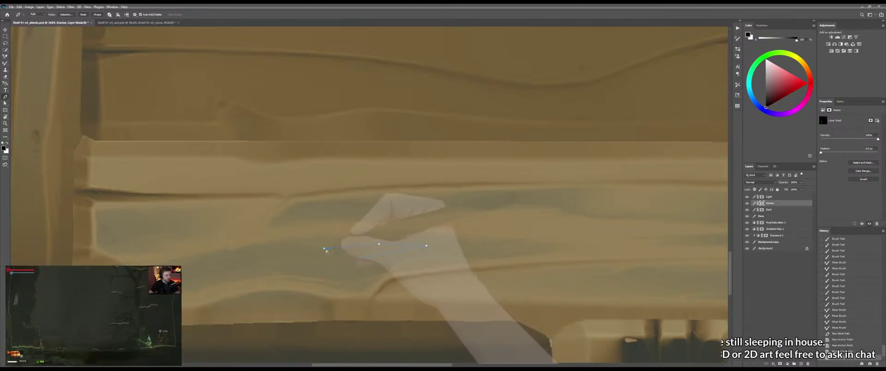
Refine the crack path by adding and adjusting anchor points along its upper and lower edges
left_click(343, 255)
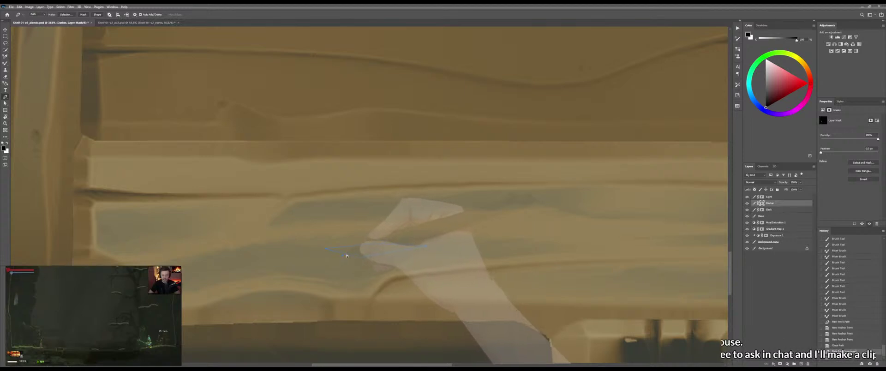
left_click_drag(344, 256, 382, 251)
left_click(384, 255)
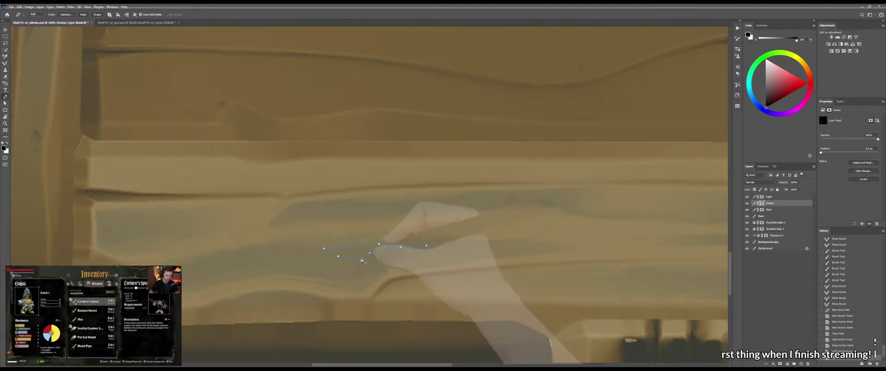
key("ctrl+z")
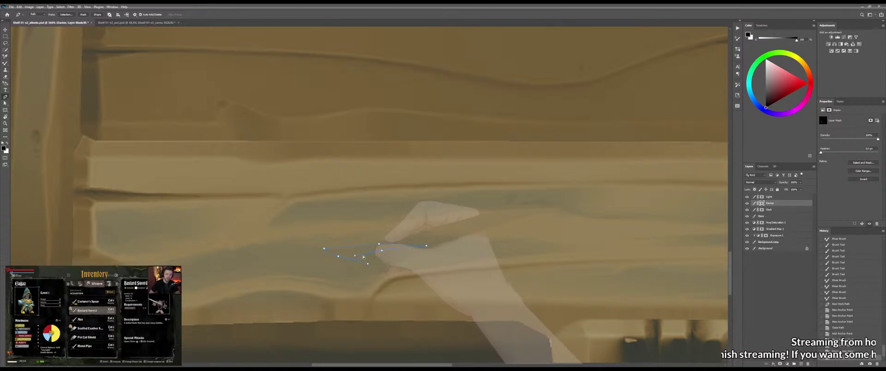
left_click(402, 246)
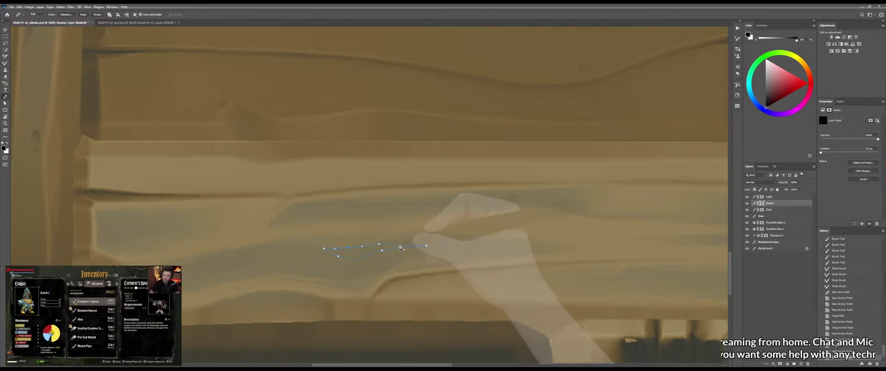
left_click_drag(402, 246, 403, 244)
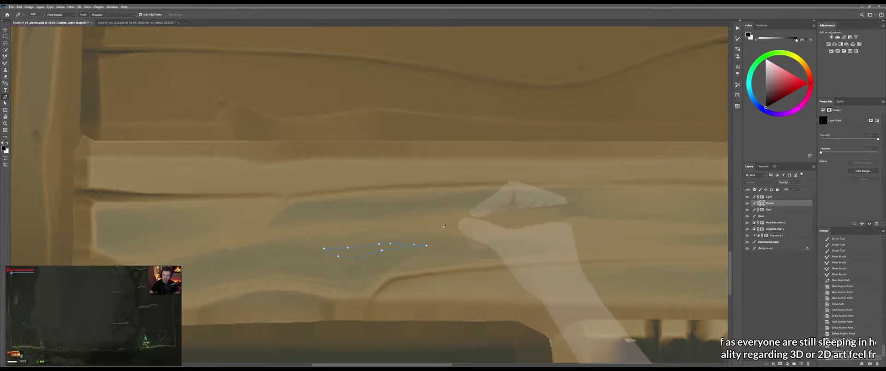
Convert the crack path to a selection and fill it with a white gradient on the Darker layer's mask
key("g")
key("ctrl+Return")
key("x")
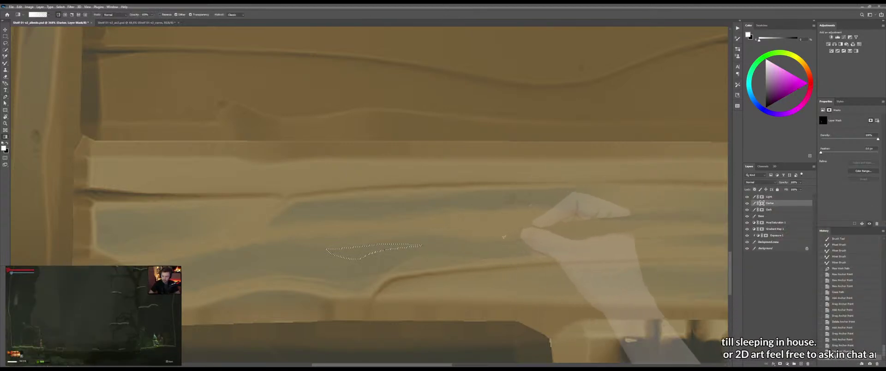
left_click_drag(490, 237, 507, 235)
Fade the crack's ends and upper edge with black gradients inside the selection, and clear the selection
key("x")
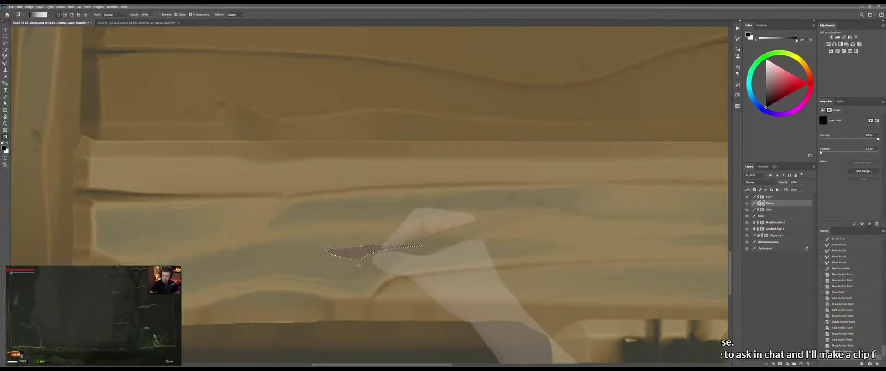
left_click_drag(302, 264, 362, 267)
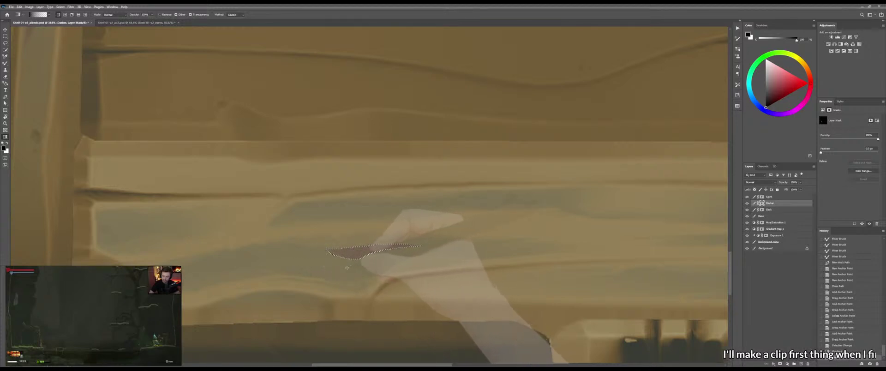
left_click_drag(287, 265, 353, 265)
left_click_drag(454, 253, 368, 263)
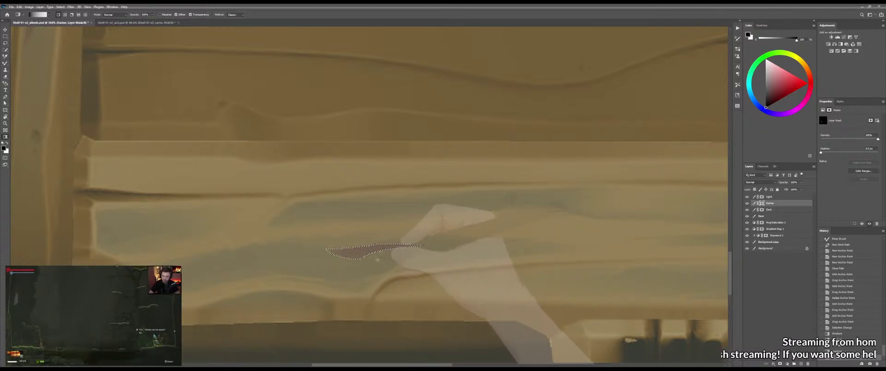
left_click_drag(368, 227, 370, 252)
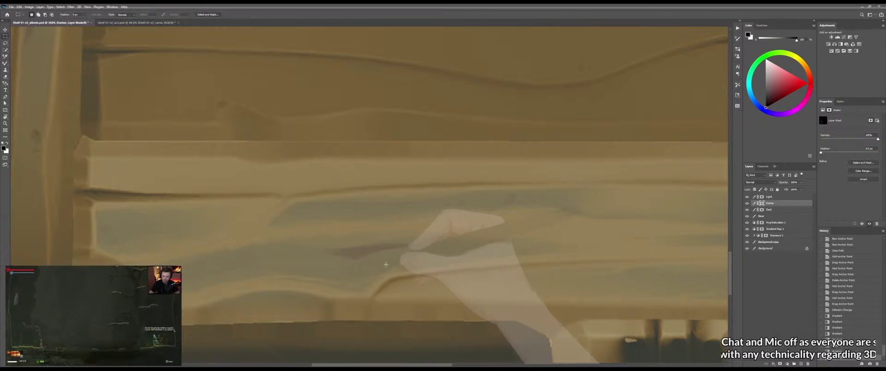
Blend the dark crack into the surrounding wood with Mixer Brush strokes along its edges and tip
key("b")
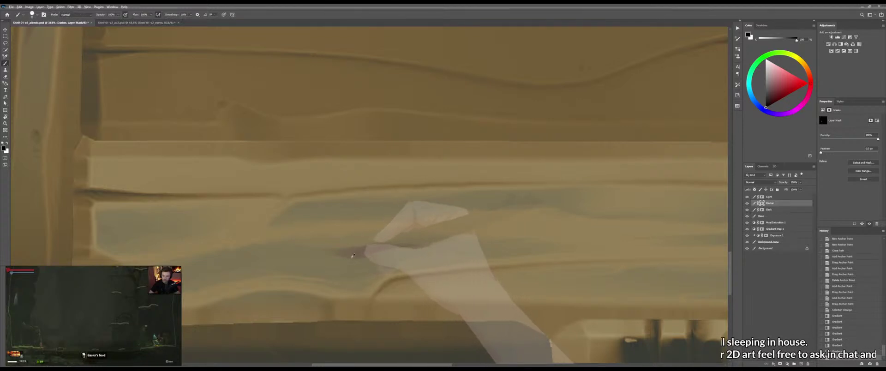
left_click_drag(355, 259, 303, 260)
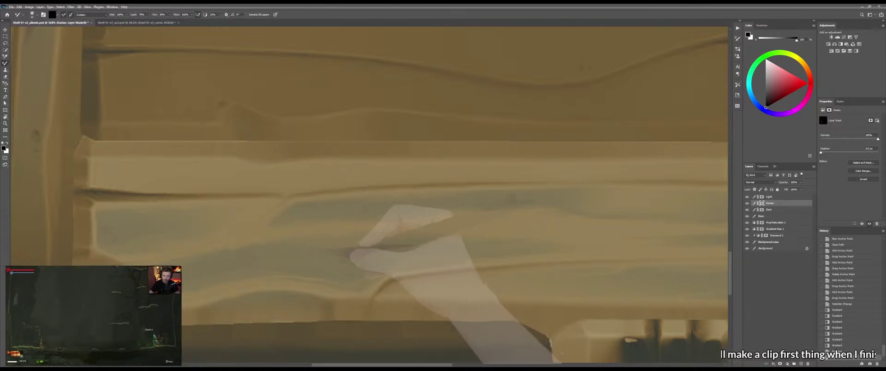
left_click_drag(331, 275, 297, 283)
scroll(297, 283, "up", 2)
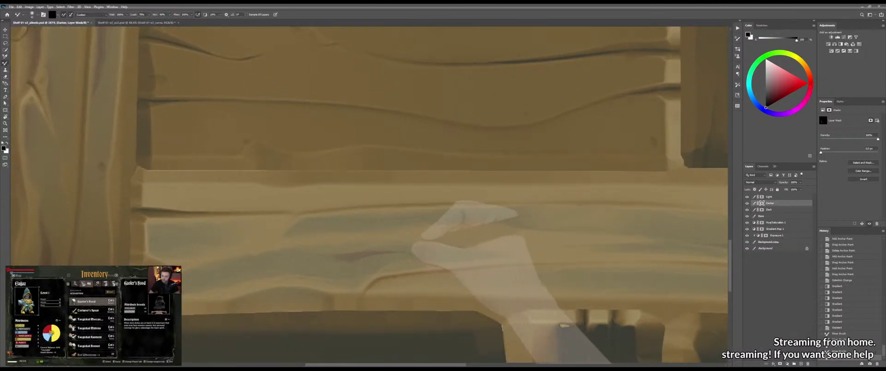
mouse_move(386, 252)
left_mouse_down()
mouse_move(395, 250)
mouse_move(367, 244)
mouse_move(365, 252)
mouse_move(388, 238)
mouse_move(285, 242)
mouse_move(440, 232)
mouse_move(400, 245)
left_mouse_up()
mouse_move(396, 249)
left_mouse_down()
mouse_move(465, 236)
mouse_move(396, 250)
left_mouse_up()
mouse_move(392, 251)
left_mouse_down()
mouse_move(466, 236)
mouse_move(368, 258)
mouse_move(380, 264)
left_mouse_up()
mouse_move(384, 263)
left_mouse_down()
mouse_move(440, 256)
mouse_move(392, 265)
left_mouse_up()
left_click_drag(417, 258, 390, 268)
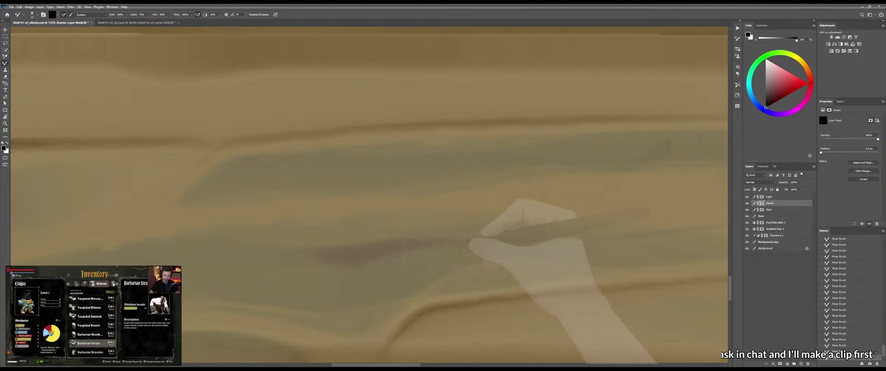
Refine the crack's outline with thin brush strokes on the Darker layer's mask and blend them with the Mixer Brush
key("z")
left_click_drag(451, 253, 366, 247)
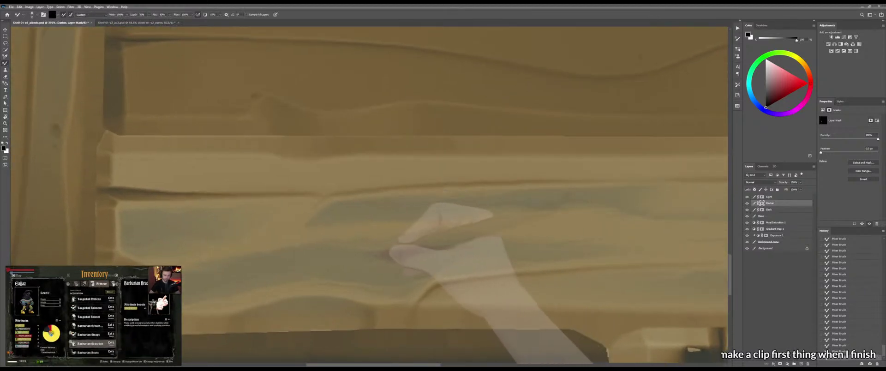
key("shift+b")
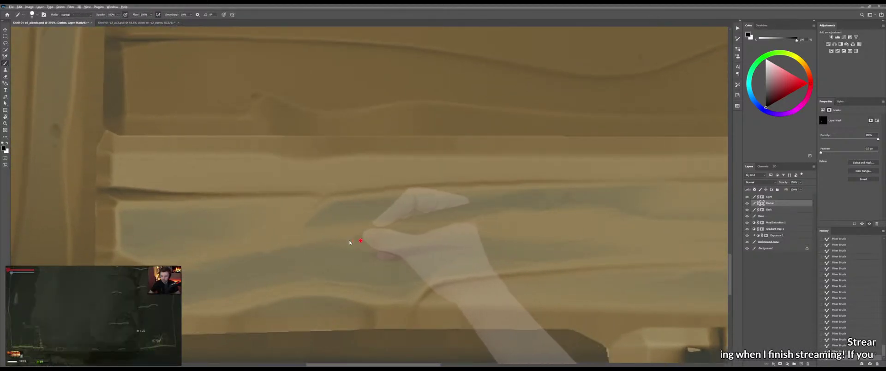
key("z")
left_click_drag(349, 241, 367, 255)
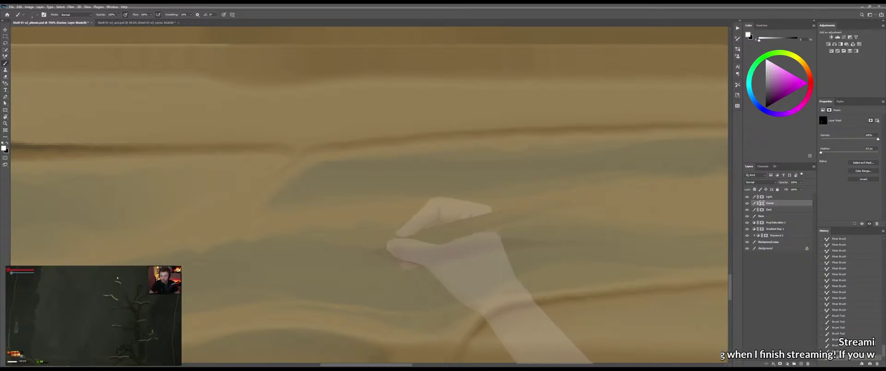
mouse_move(381, 243)
left_mouse_down()
mouse_move(391, 246)
mouse_move(362, 243)
left_mouse_up()
key("shift+b")
key("shift+b")
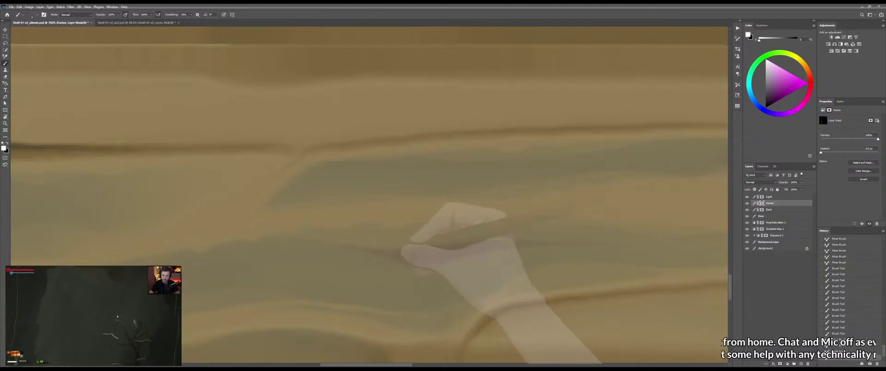
left_click_drag(366, 249, 355, 247)
left_click_drag(366, 250, 286, 258)
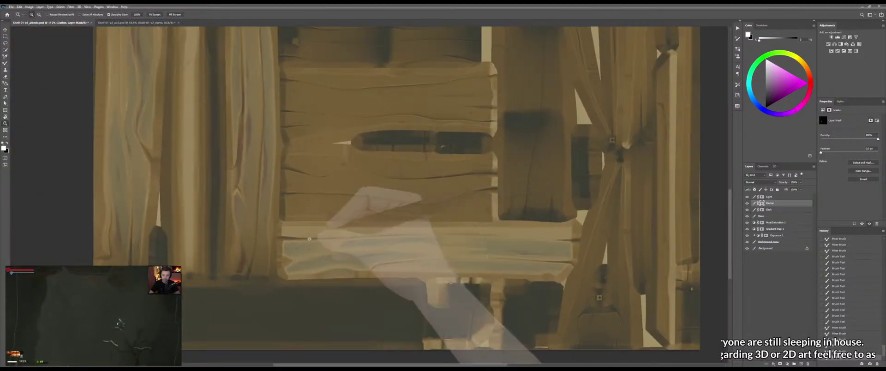
Save the albedo texture and switch to Blender to inspect the shelf model
key("ctrl+s")
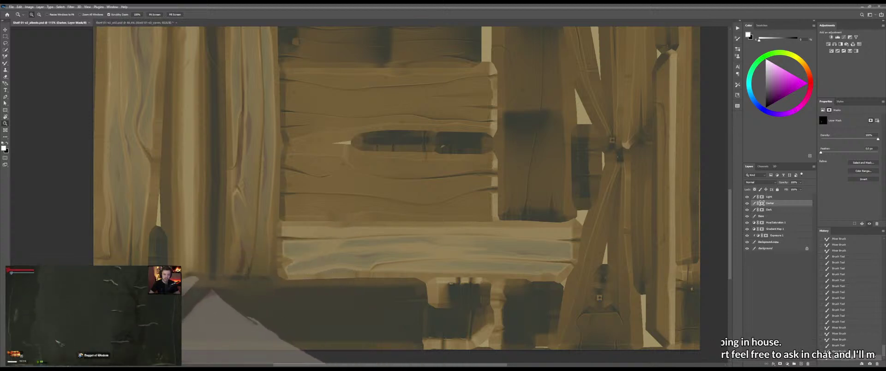
key("alt+Tab")
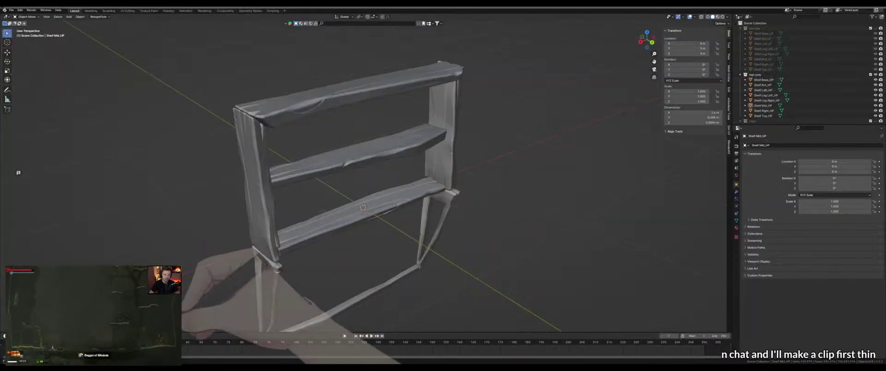
key("alt+Tab")
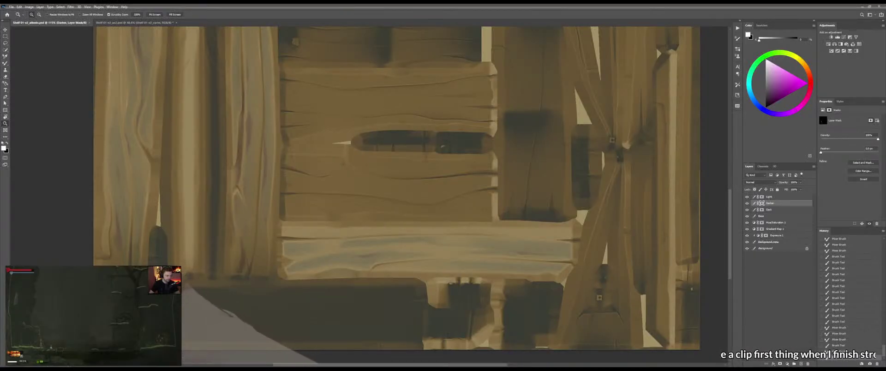
key("alt+Tab")
left_click_drag(517, 249, 487, 201)
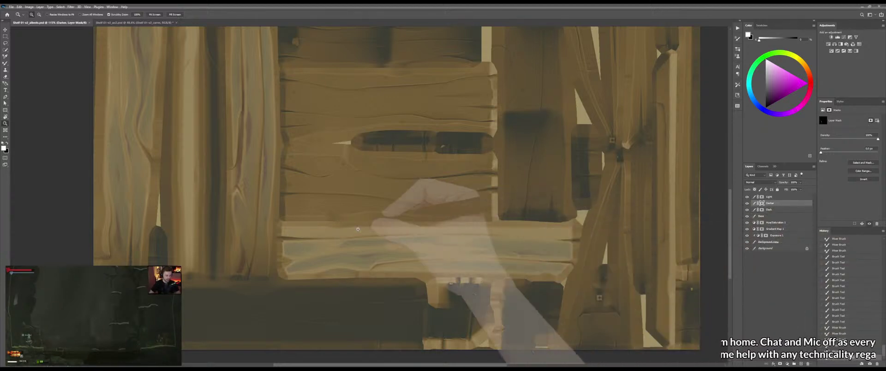
Back in Photoshop, soften and cut back the crack with black brush and Mixer Brush strokes on the Darker layer's mask
left_click(353, 249)
mouse_move(353, 249)
left_mouse_down()
mouse_move(354, 260)
mouse_move(385, 243)
mouse_move(423, 249)
left_mouse_up()
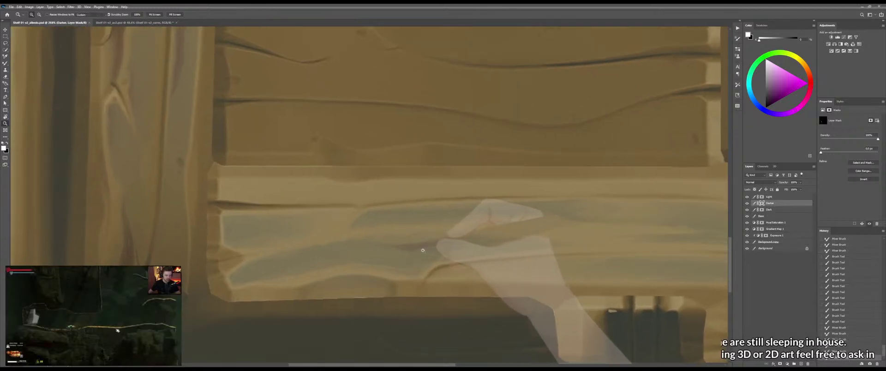
key("x")
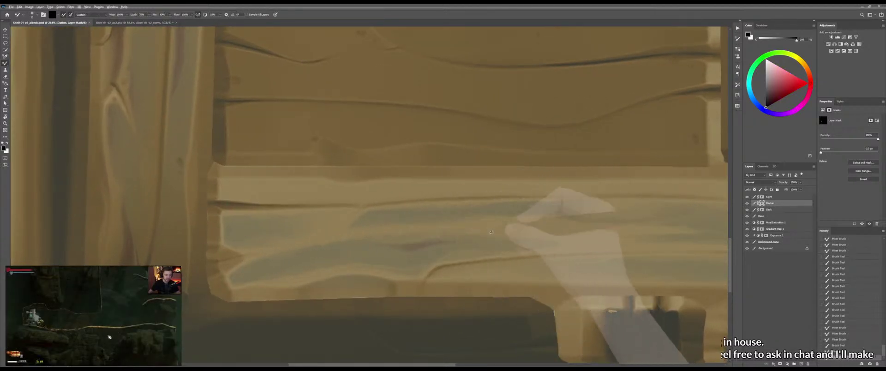
mouse_move(372, 240)
left_mouse_down()
mouse_move(495, 237)
mouse_move(442, 237)
left_mouse_up()
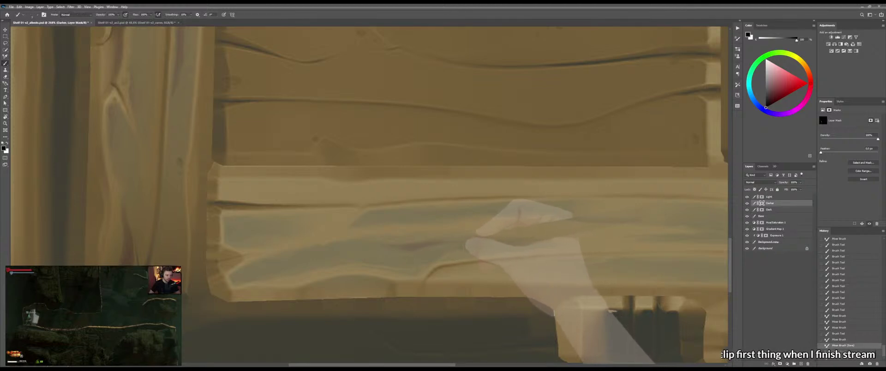
left_click_drag(358, 245, 449, 242)
mouse_move(496, 253)
left_mouse_down()
mouse_move(470, 258)
mouse_move(480, 256)
mouse_move(470, 246)
left_mouse_up()
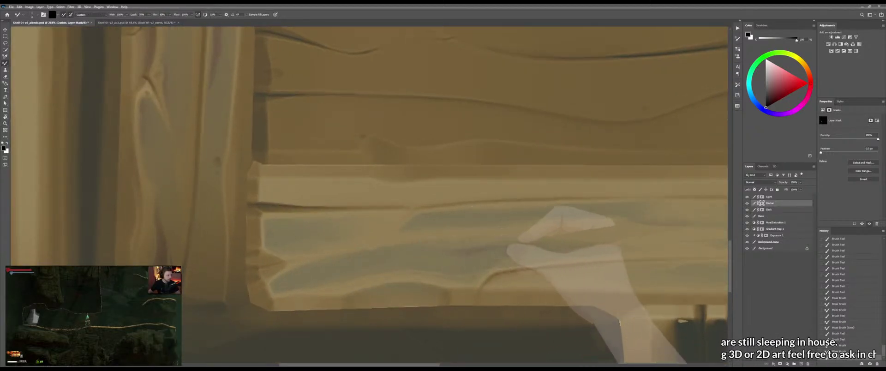
left_click_drag(492, 256, 434, 254)
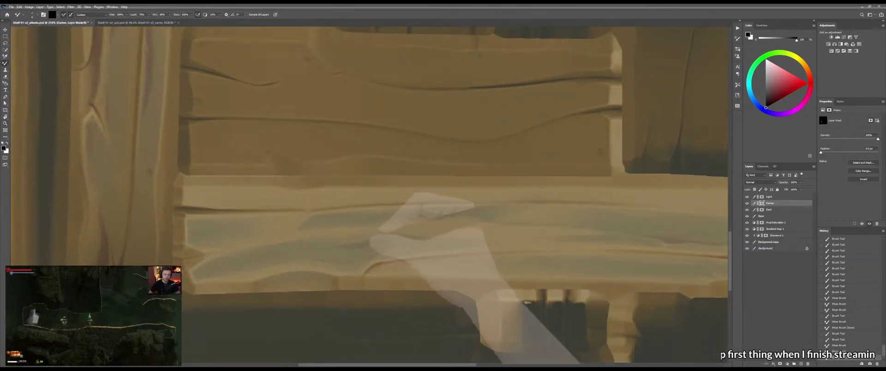
Add a thin white stroke along the crack on the Darker layer's mask and smooth it with the Mixer Brush
key("shift+b")
key("x")
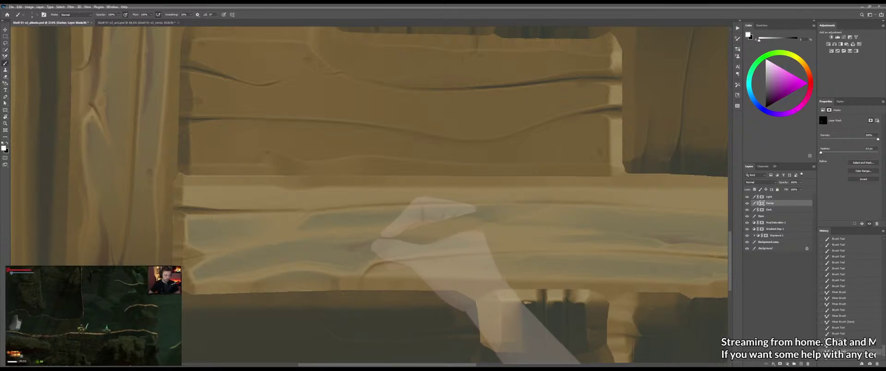
left_click_drag(352, 254, 366, 250)
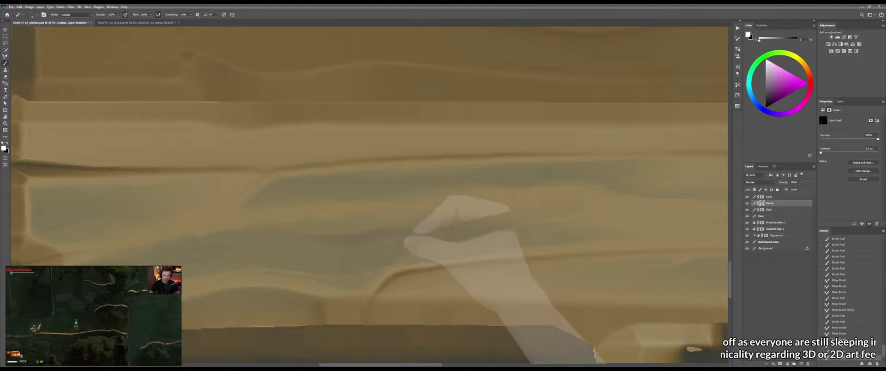
key("shift+b")
mouse_move(361, 248)
left_mouse_down()
mouse_move(372, 251)
mouse_move(364, 249)
left_mouse_up()
mouse_move(357, 249)
left_mouse_down()
mouse_move(340, 249)
mouse_move(353, 248)
left_mouse_up()
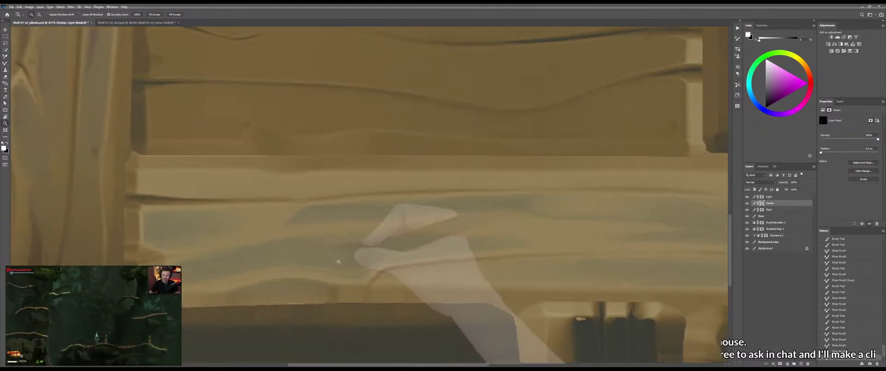